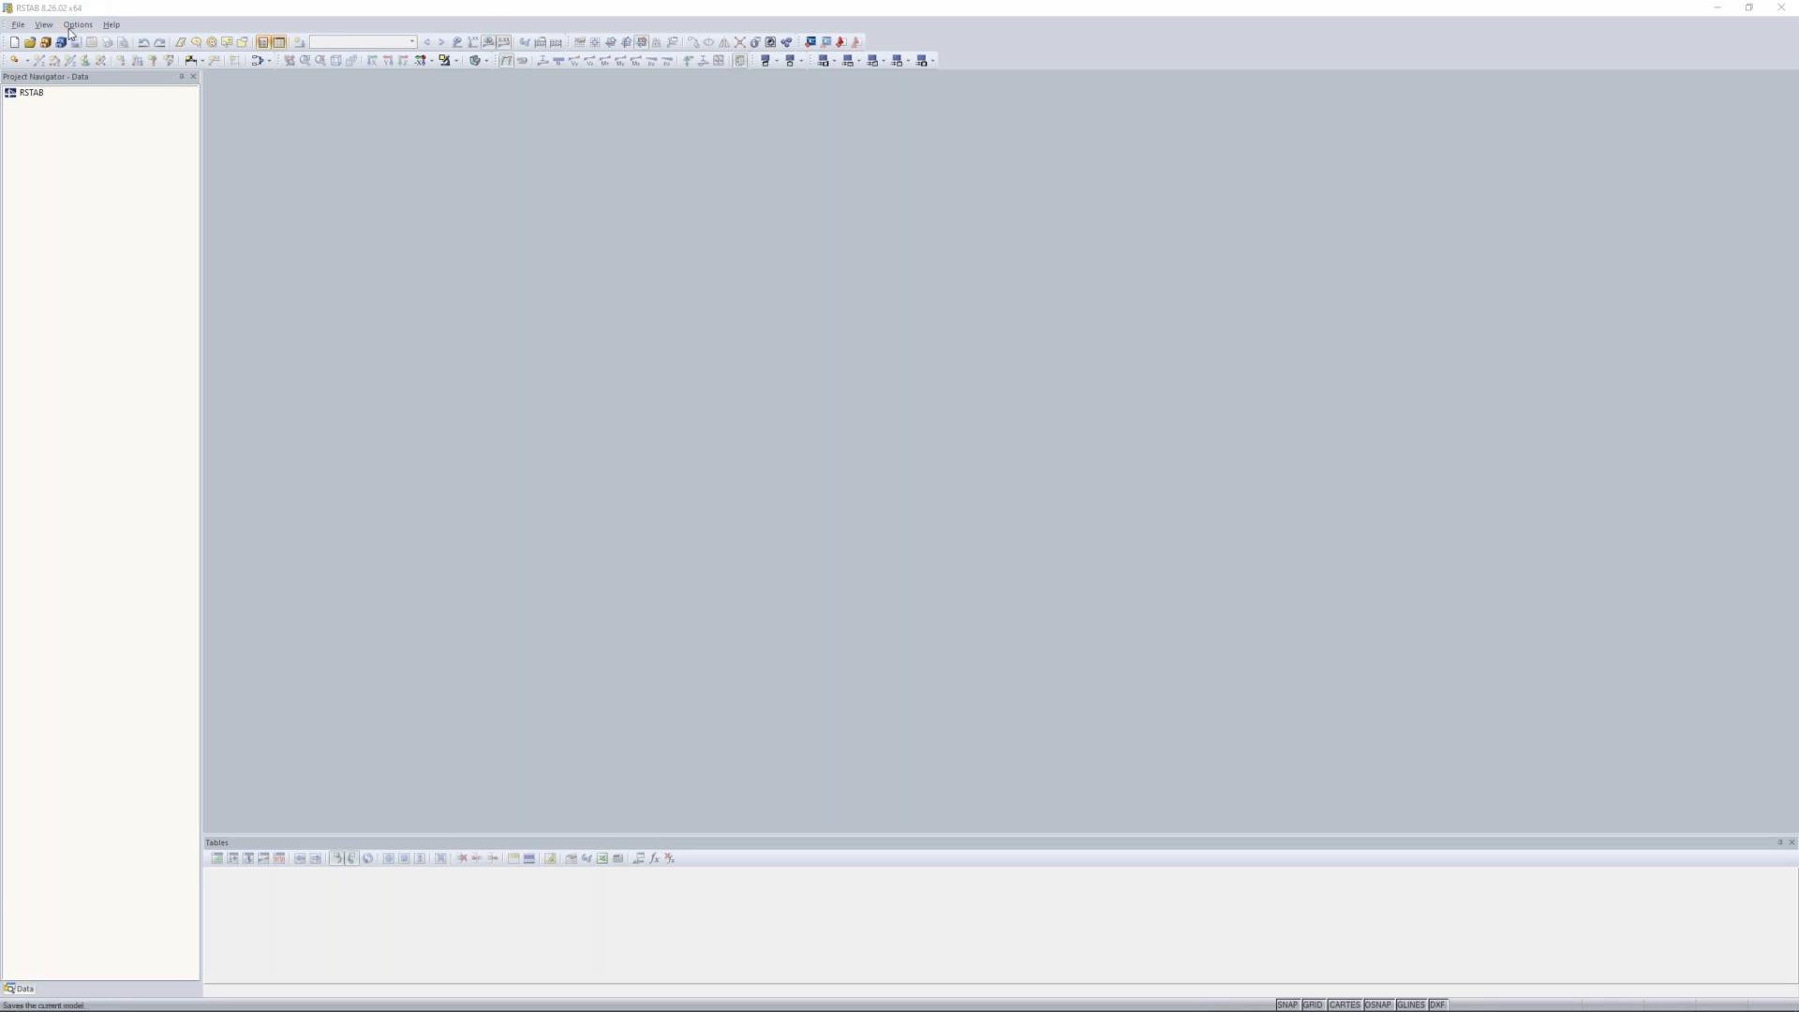
# Step: Create a new model named "2D Truss" in the Examples project, of type 2D in XZ with the global Z-axis oriented downward
pyautogui.click(18, 25)
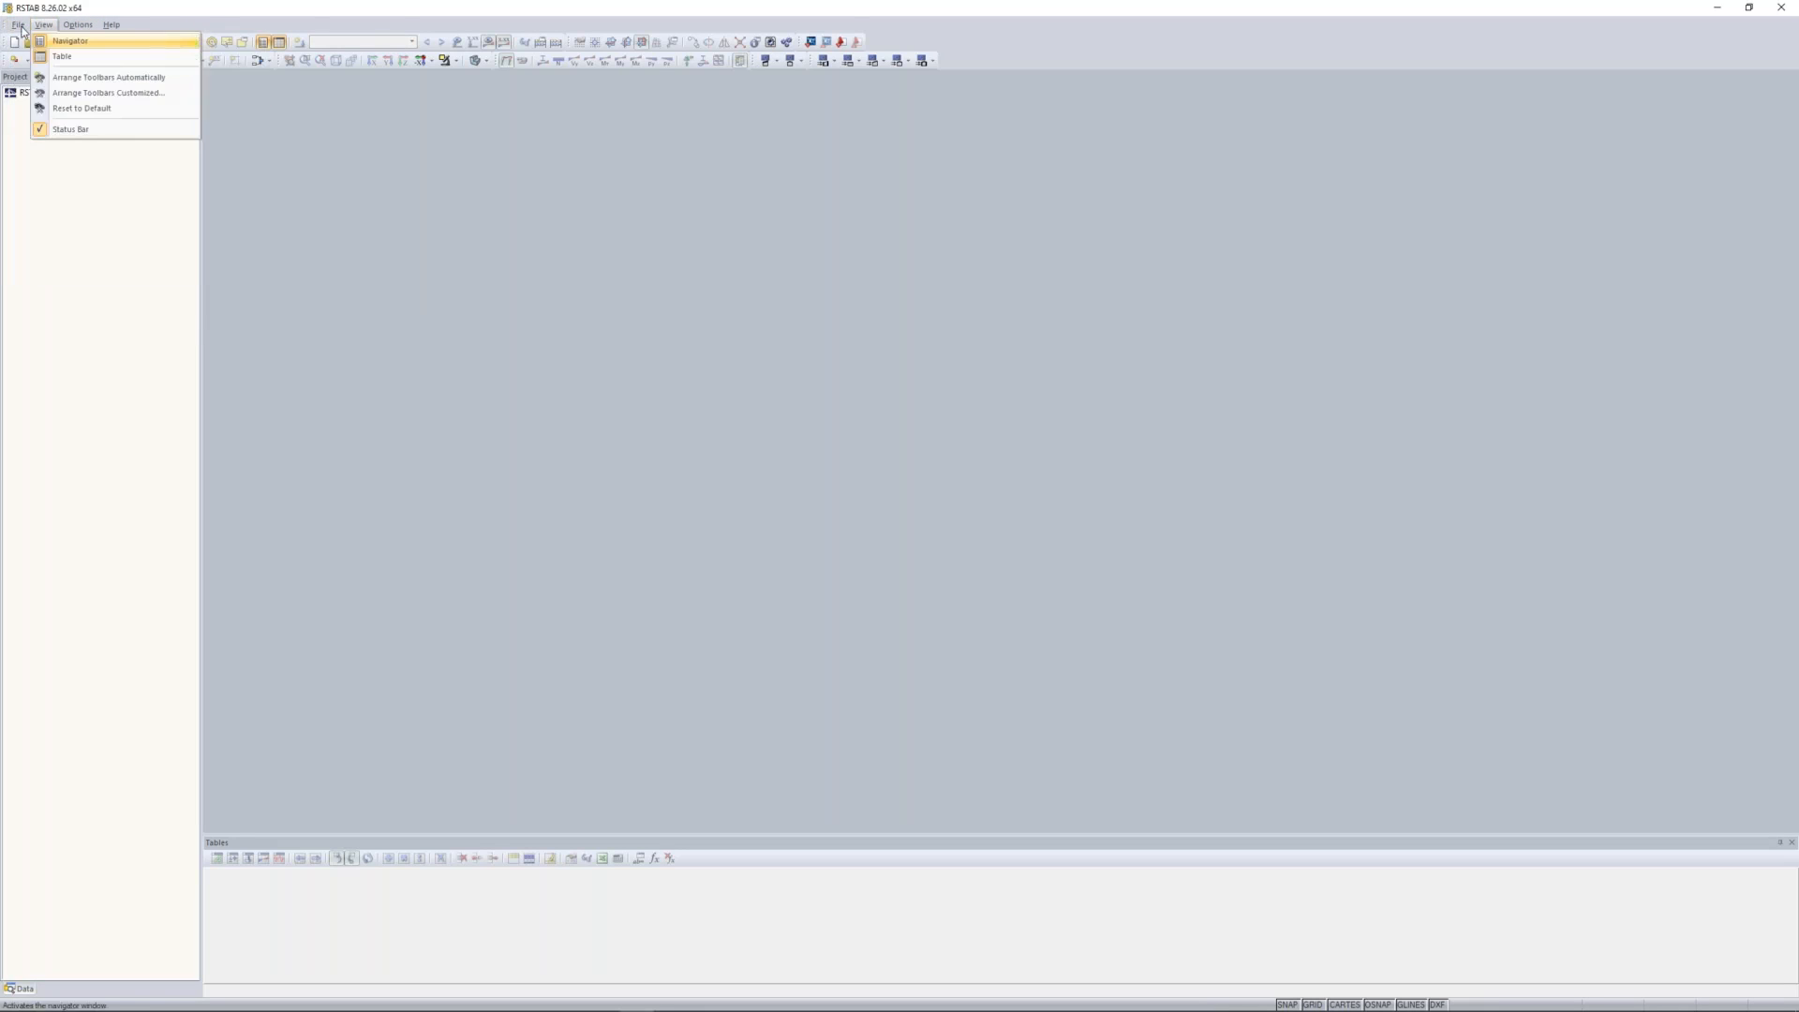
pyautogui.click(37, 44)
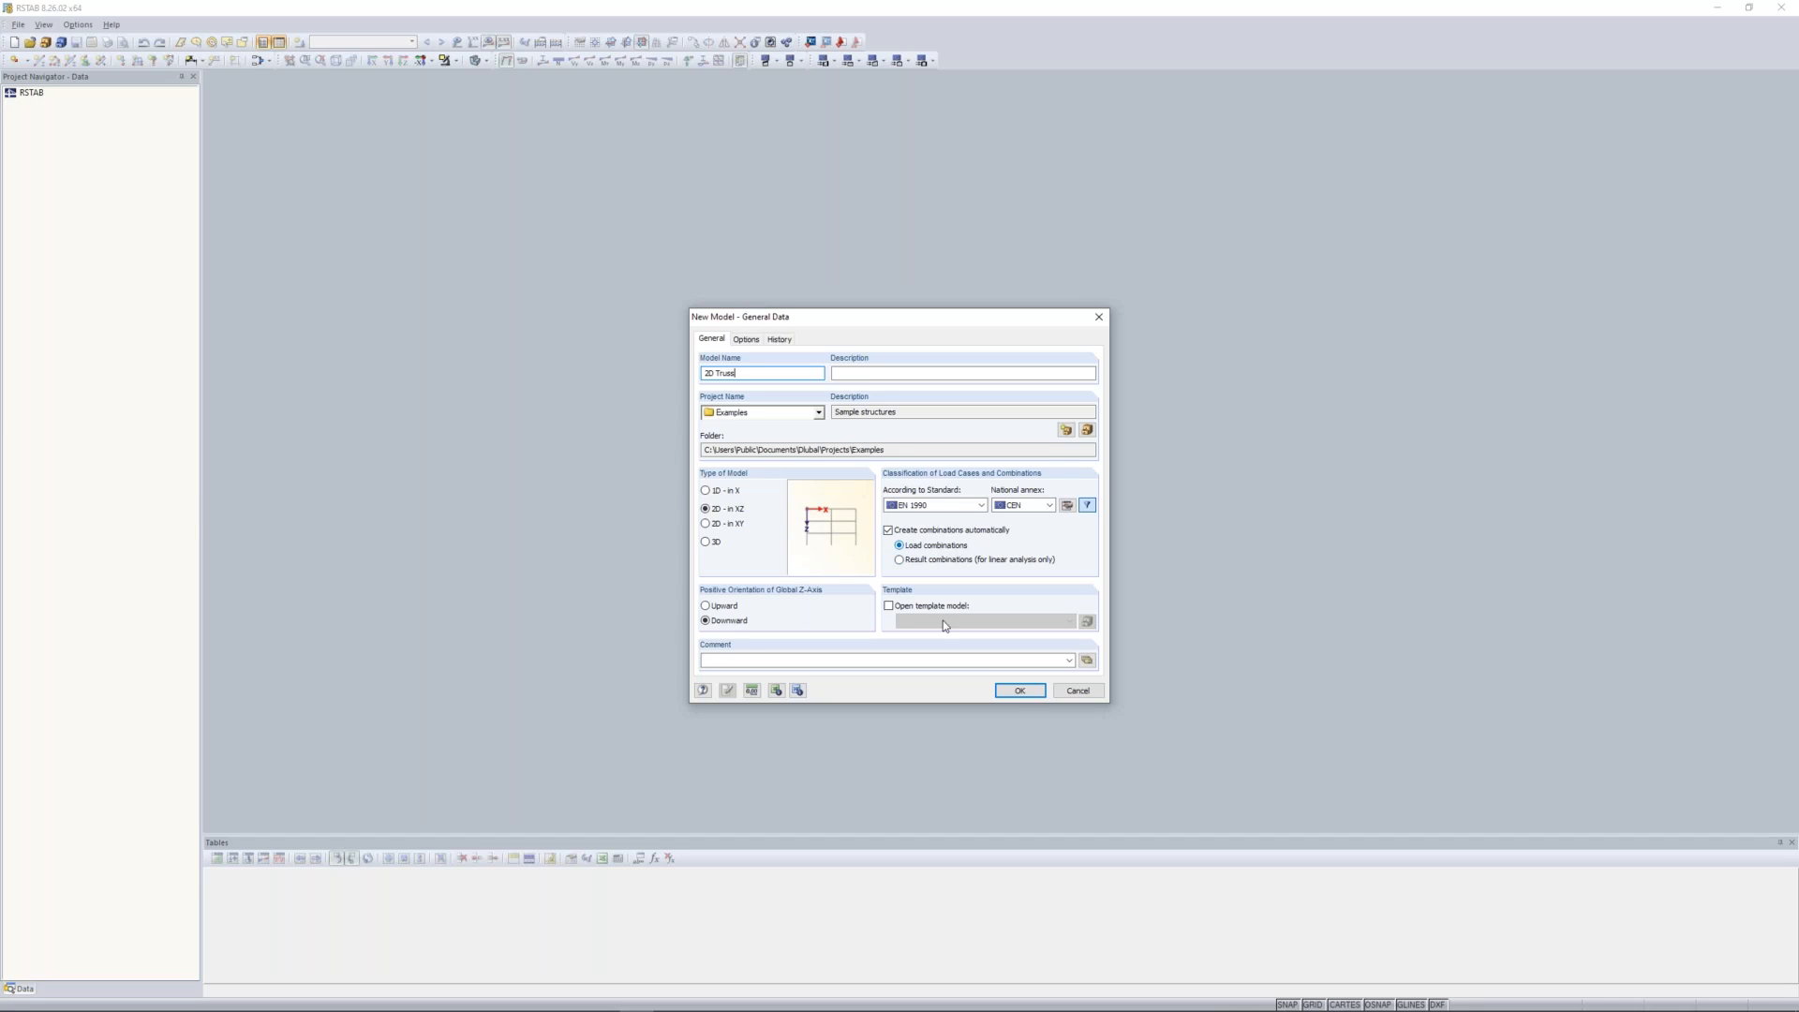
pyautogui.click(1020, 691)
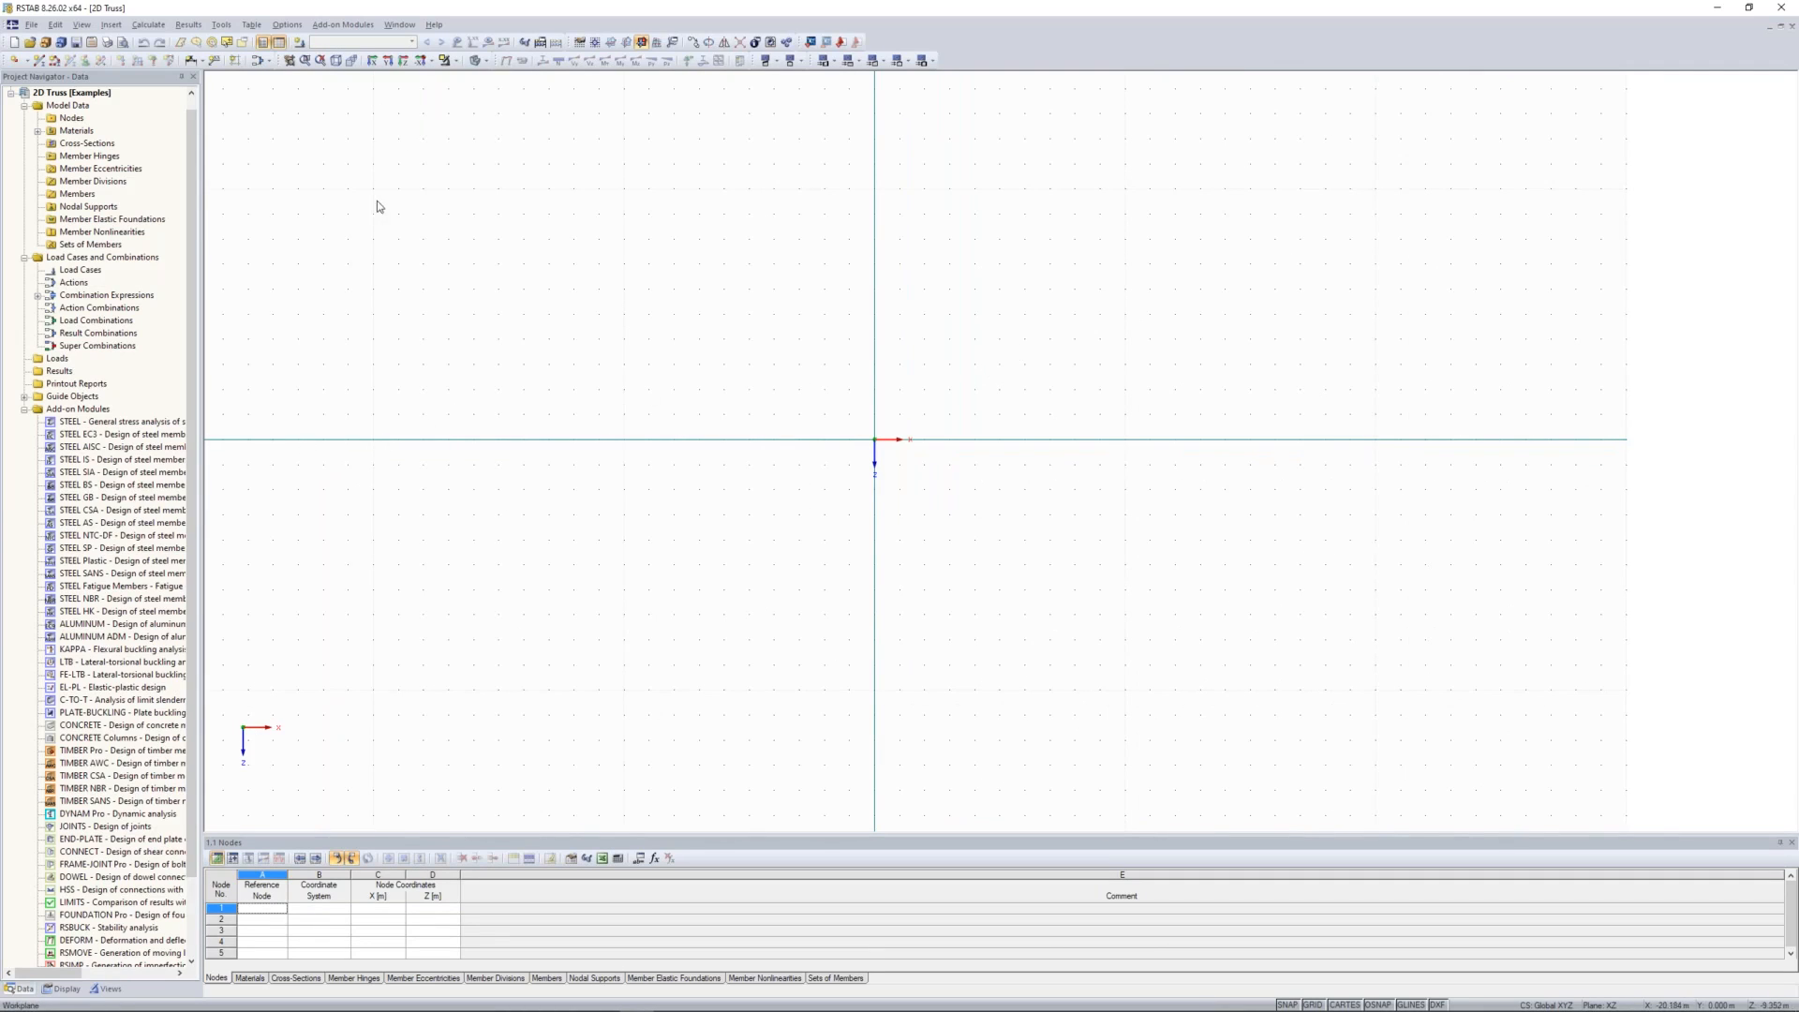
# Step: Set up a generated parallel-chord 2D truss with 8 bays, total length 20 m and total height 1.5 m
pyautogui.click(222, 28)
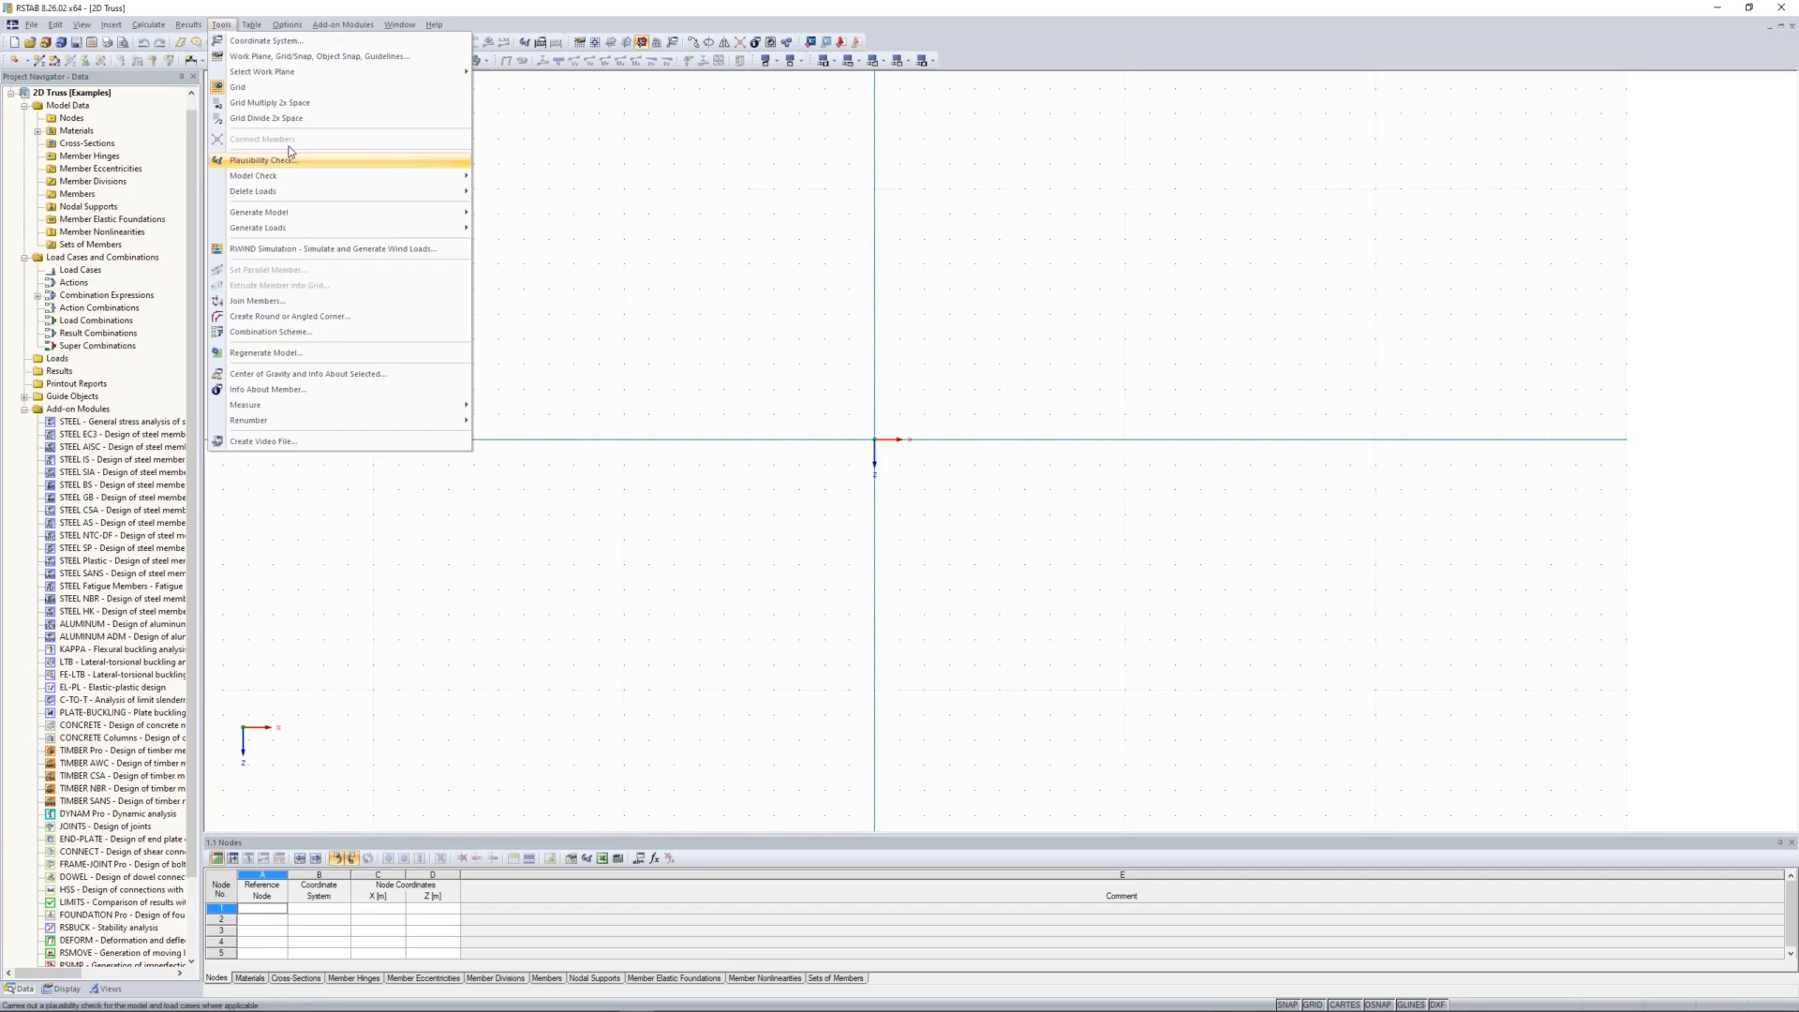
pyautogui.moveTo(401, 213)
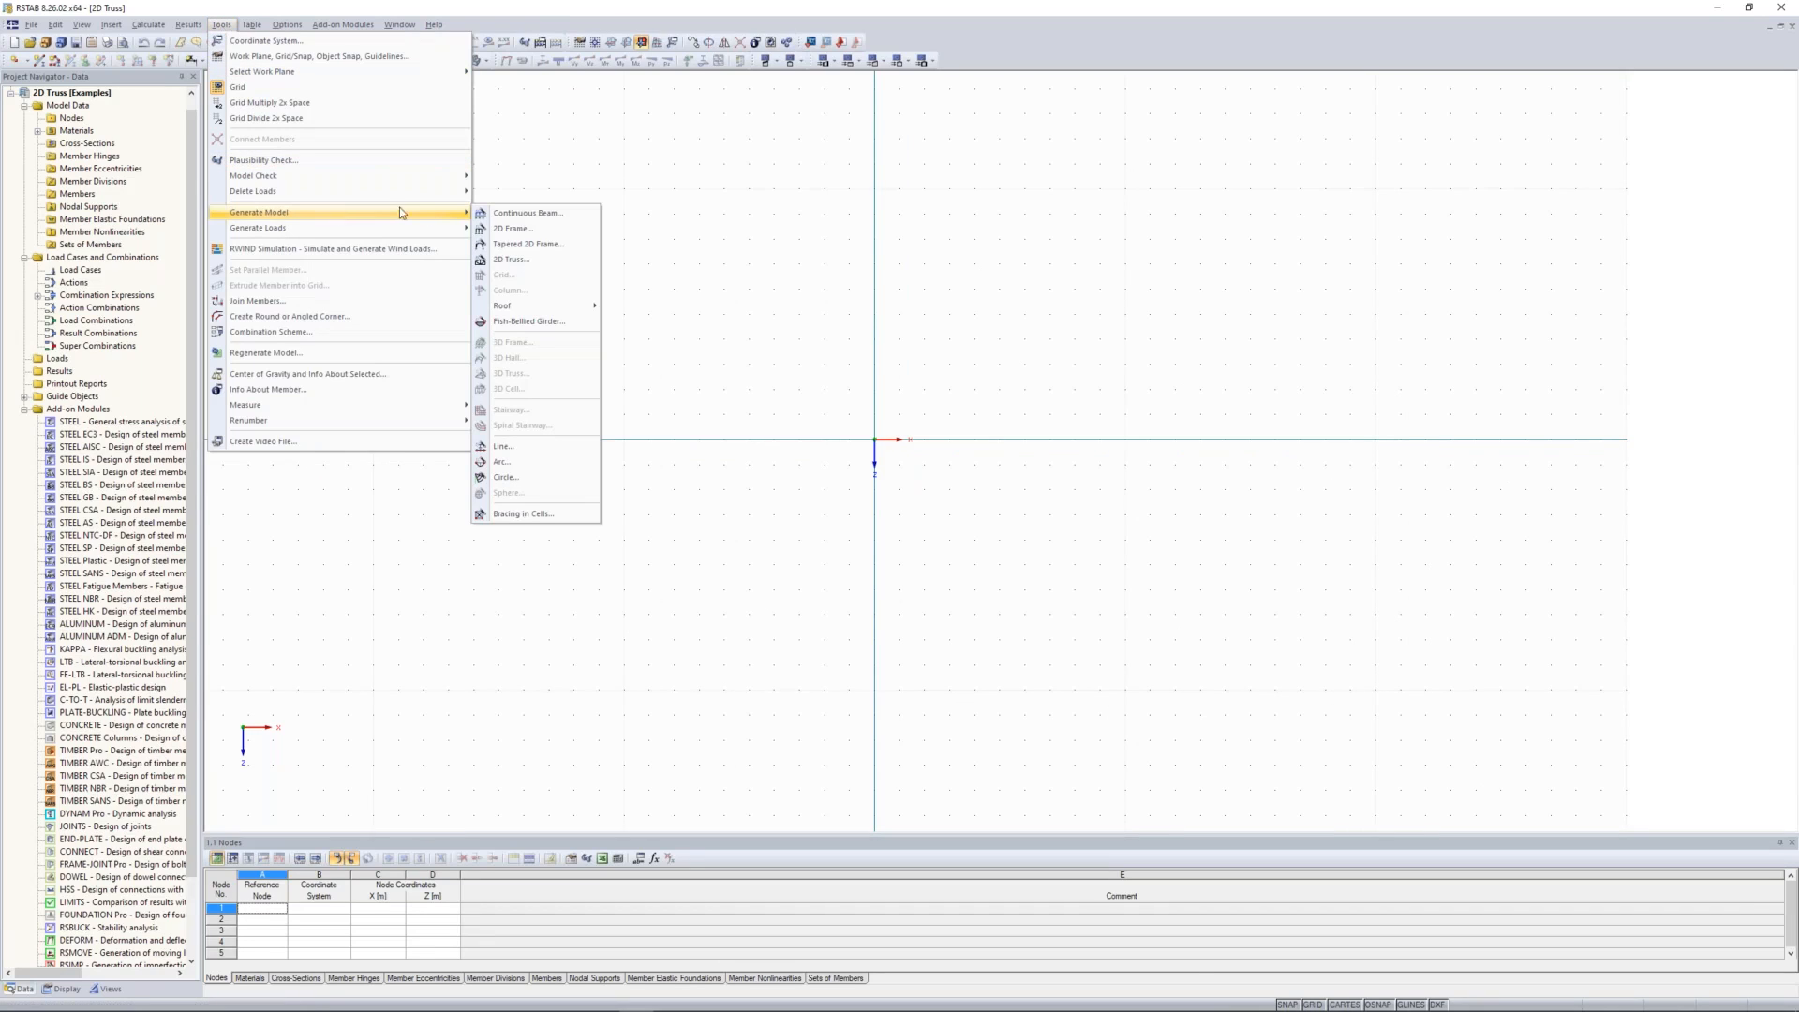
pyautogui.click(530, 270)
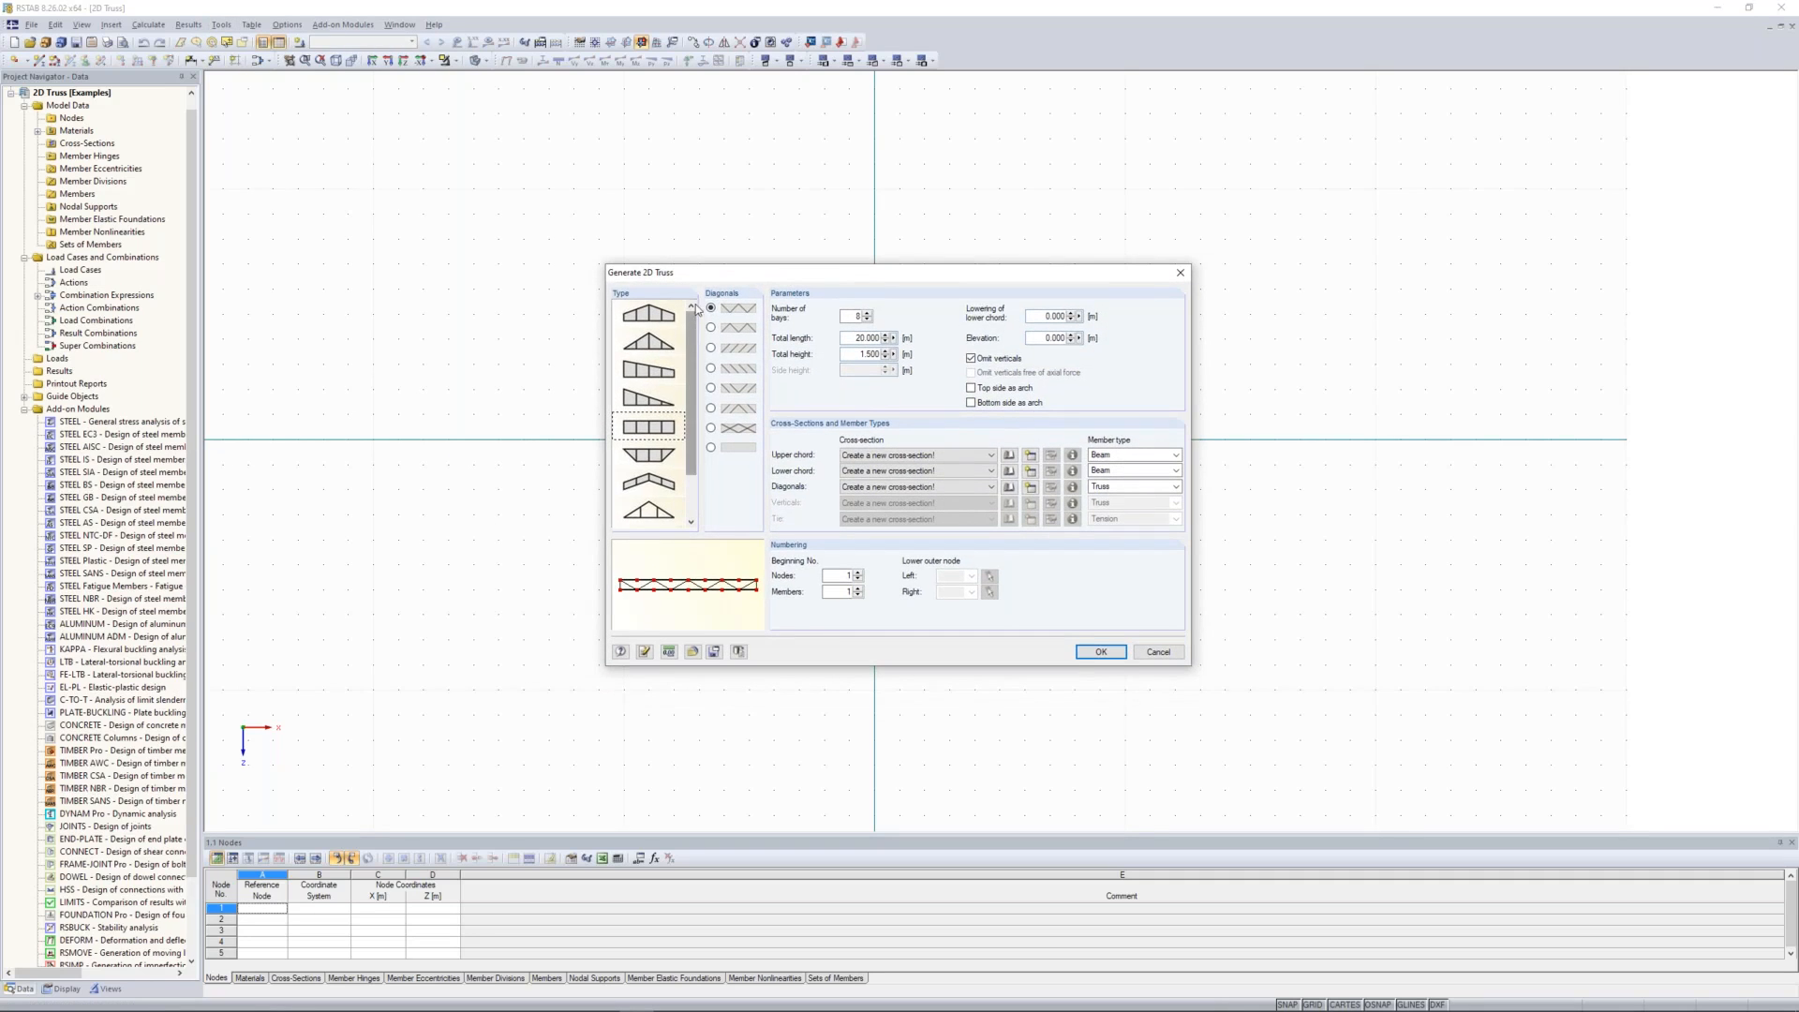
pyautogui.moveTo(693, 320)
pyautogui.mouseDown()
pyautogui.moveTo(694, 360)
pyautogui.moveTo(695, 310)
pyautogui.moveTo(692, 330)
pyautogui.mouseUp()
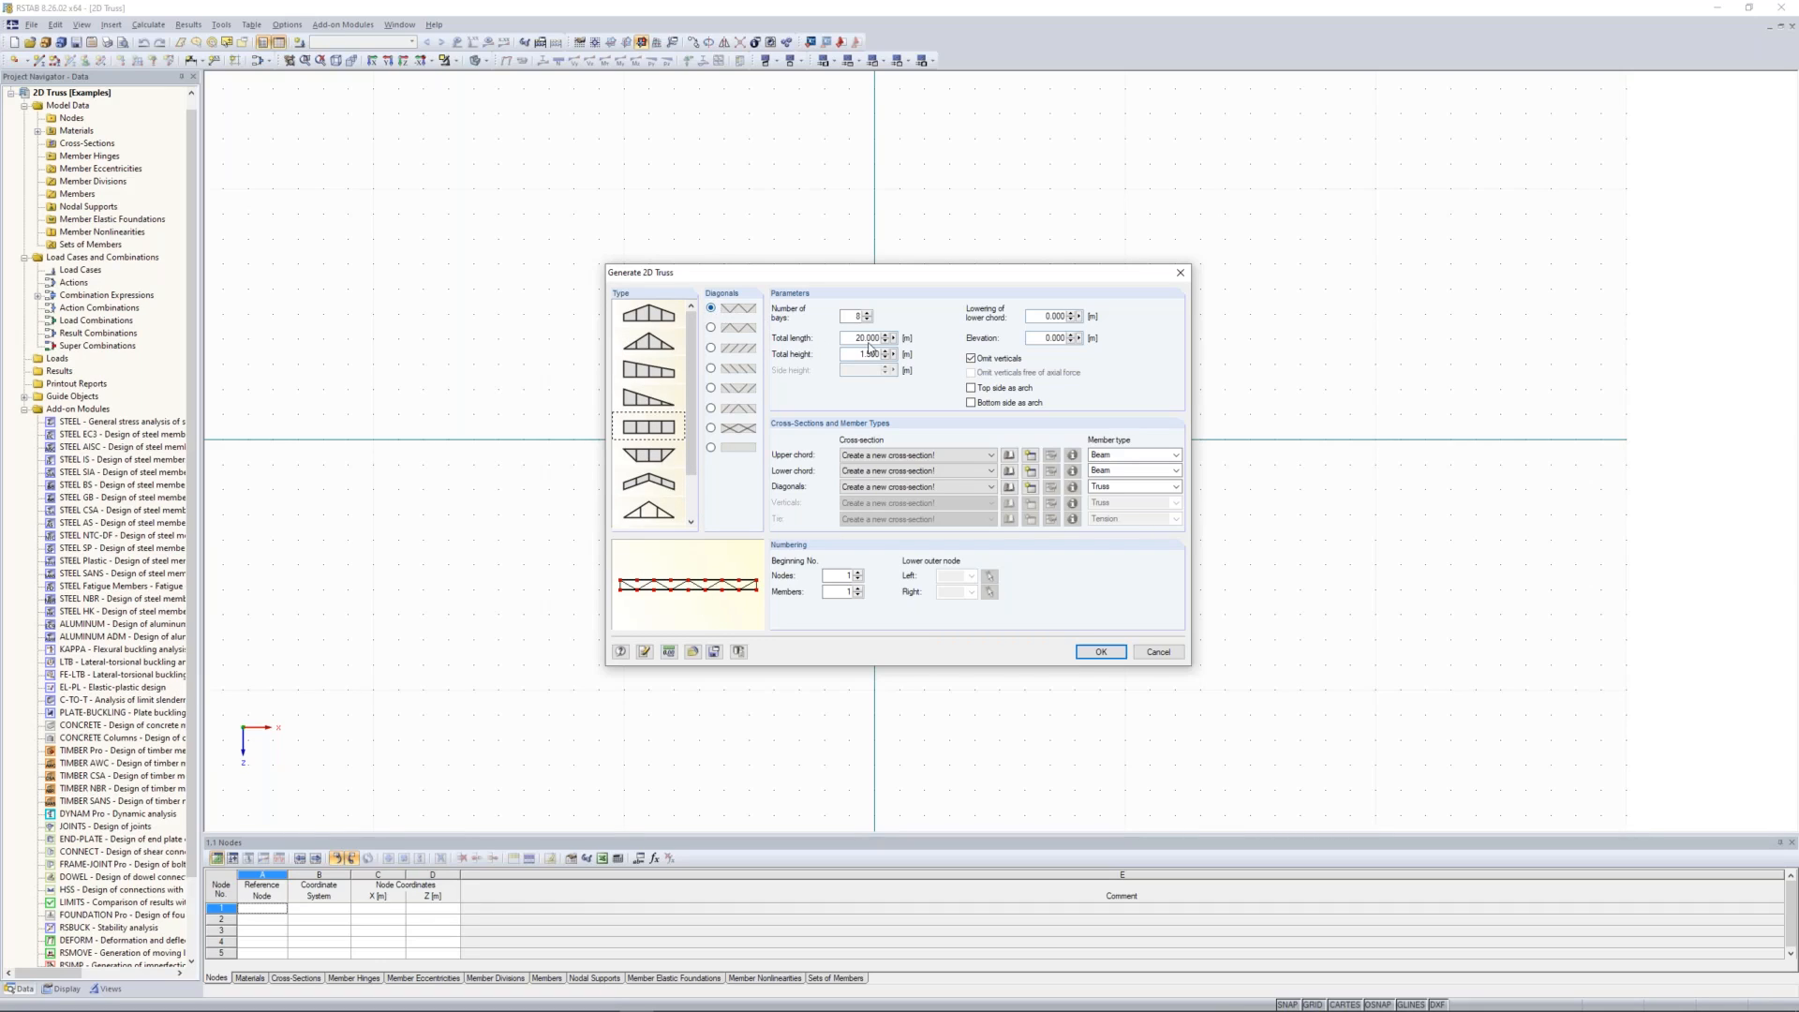
pyautogui.moveTo(861, 316); pyautogui.dragTo(852, 315)
pyautogui.write('8')
pyautogui.moveTo(855, 355); pyautogui.dragTo(890, 351)
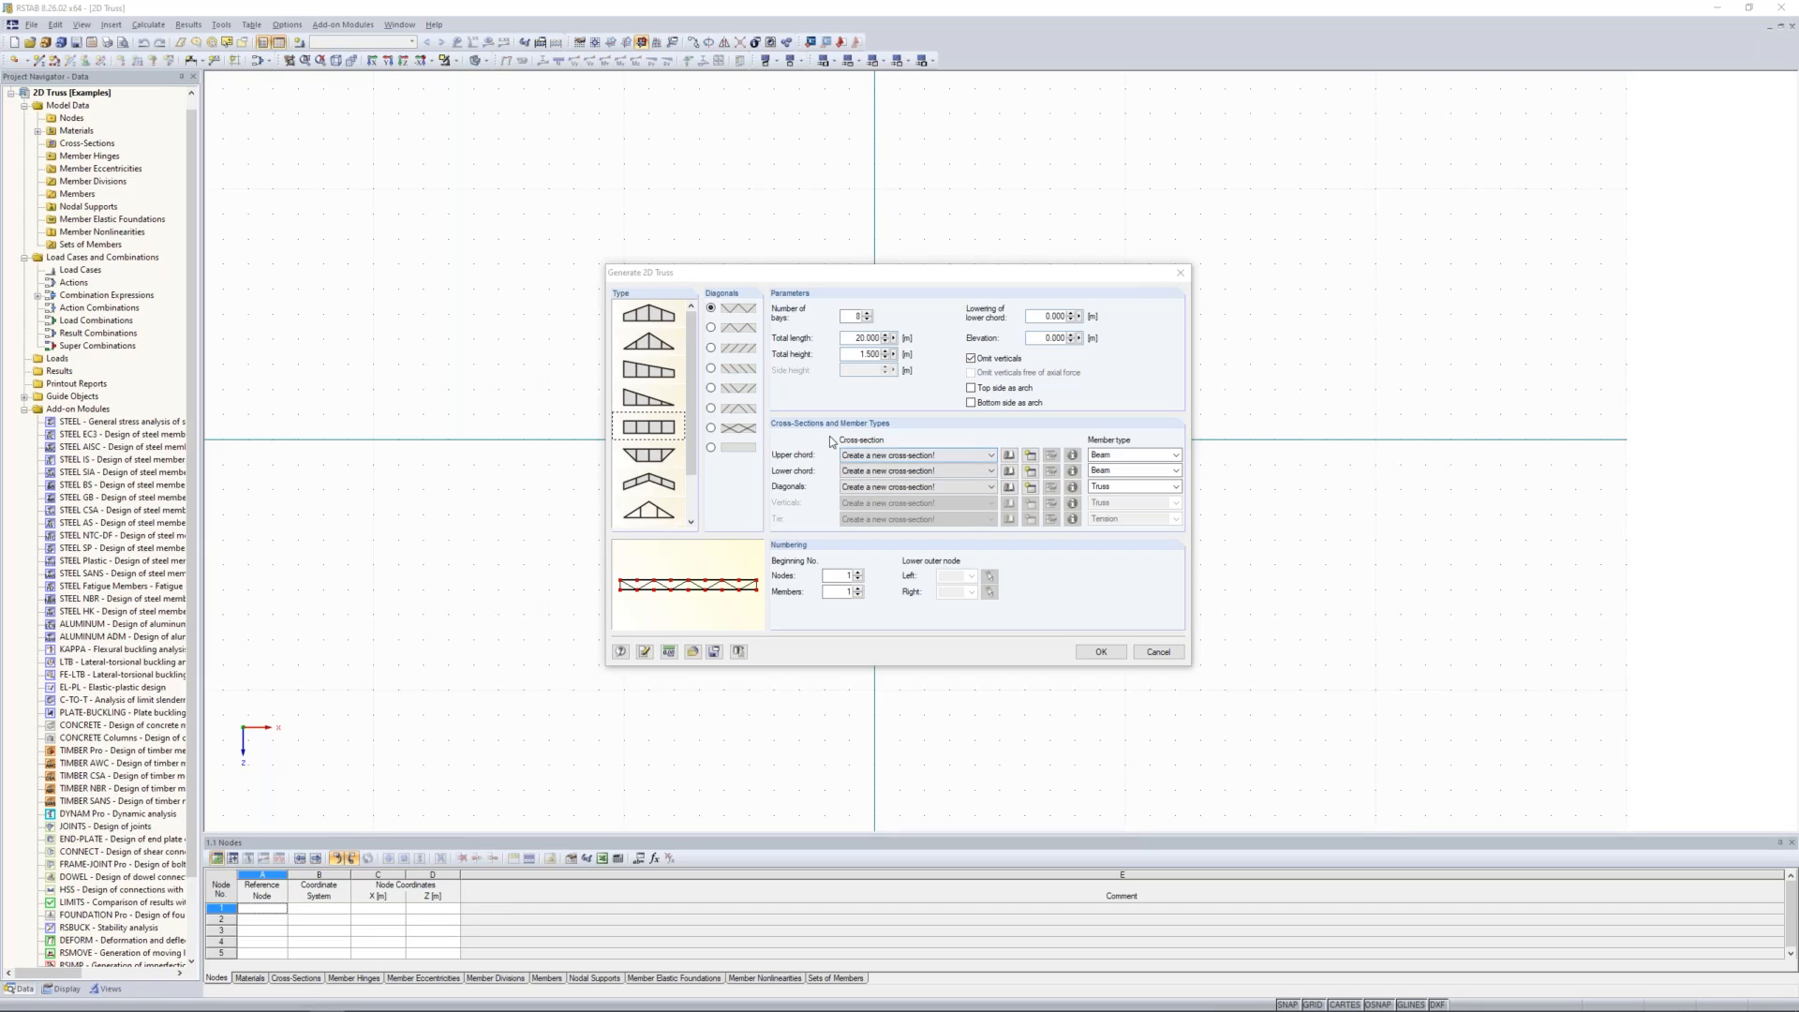
# Step: Create the chord cross-section as hot-formed square hollow section QRO 150x6.3 in Steel S 235
pyautogui.click(1031, 457)
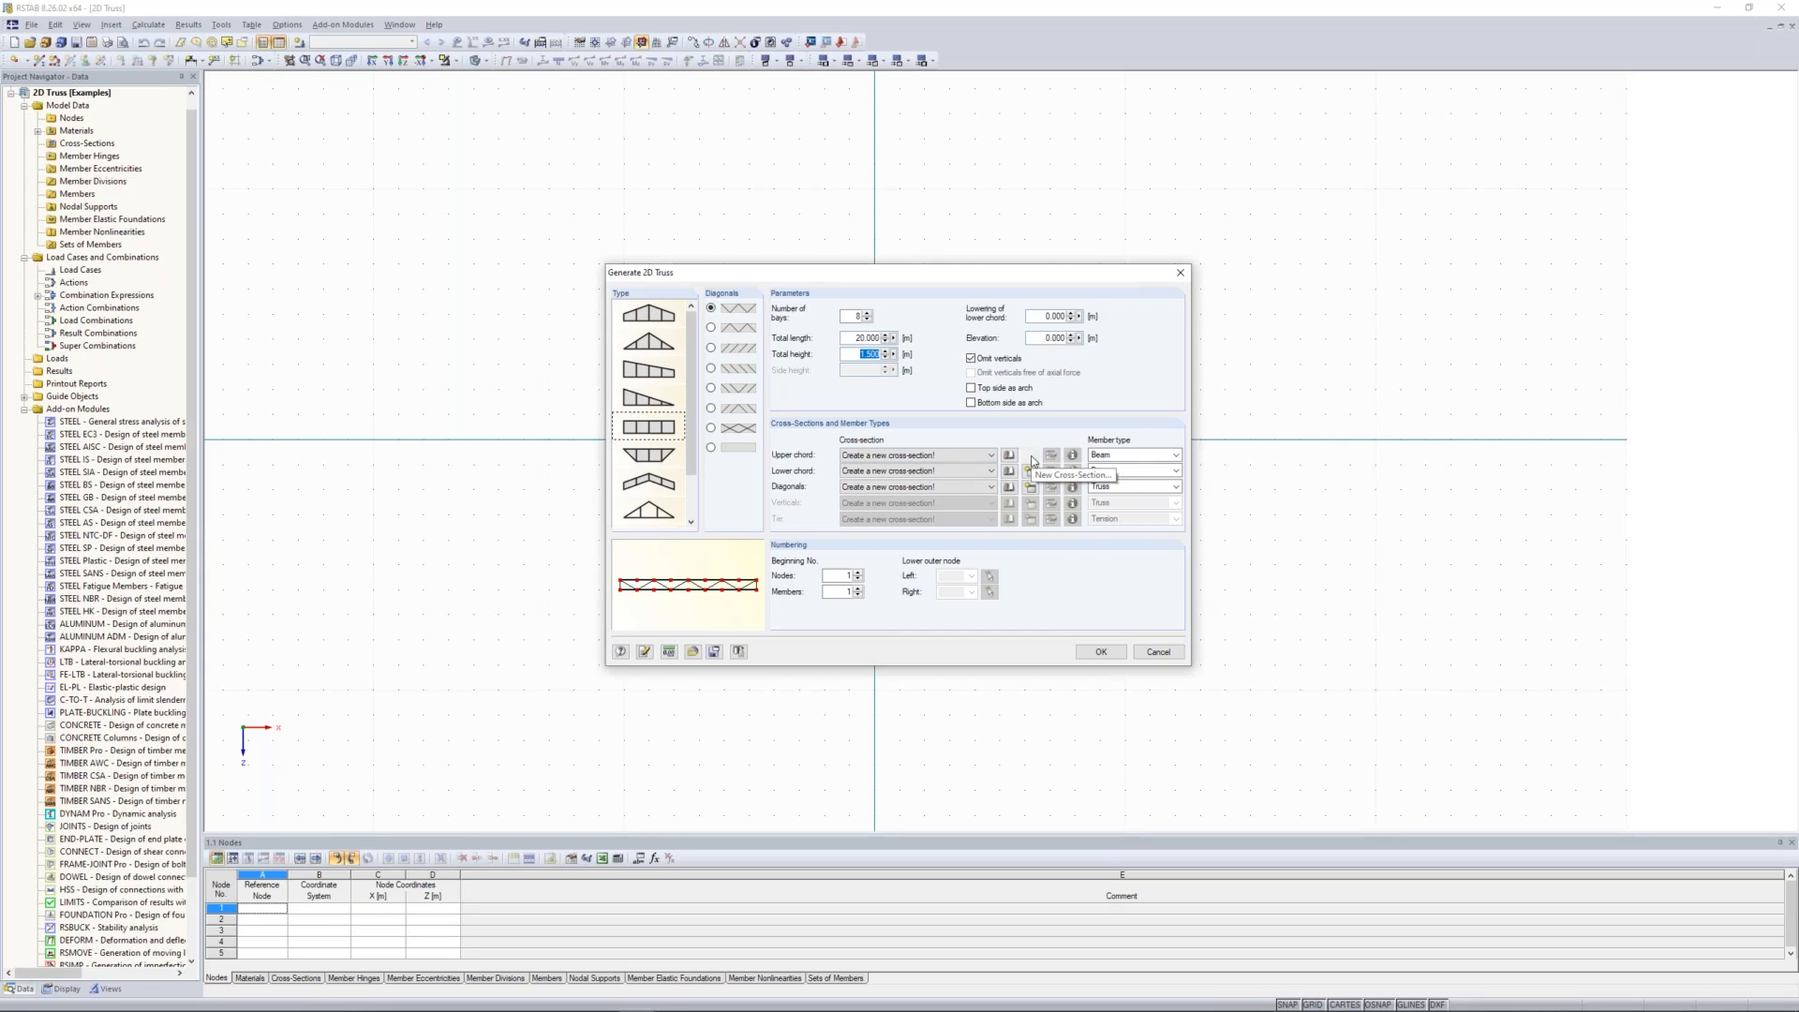
pyautogui.click(1031, 458)
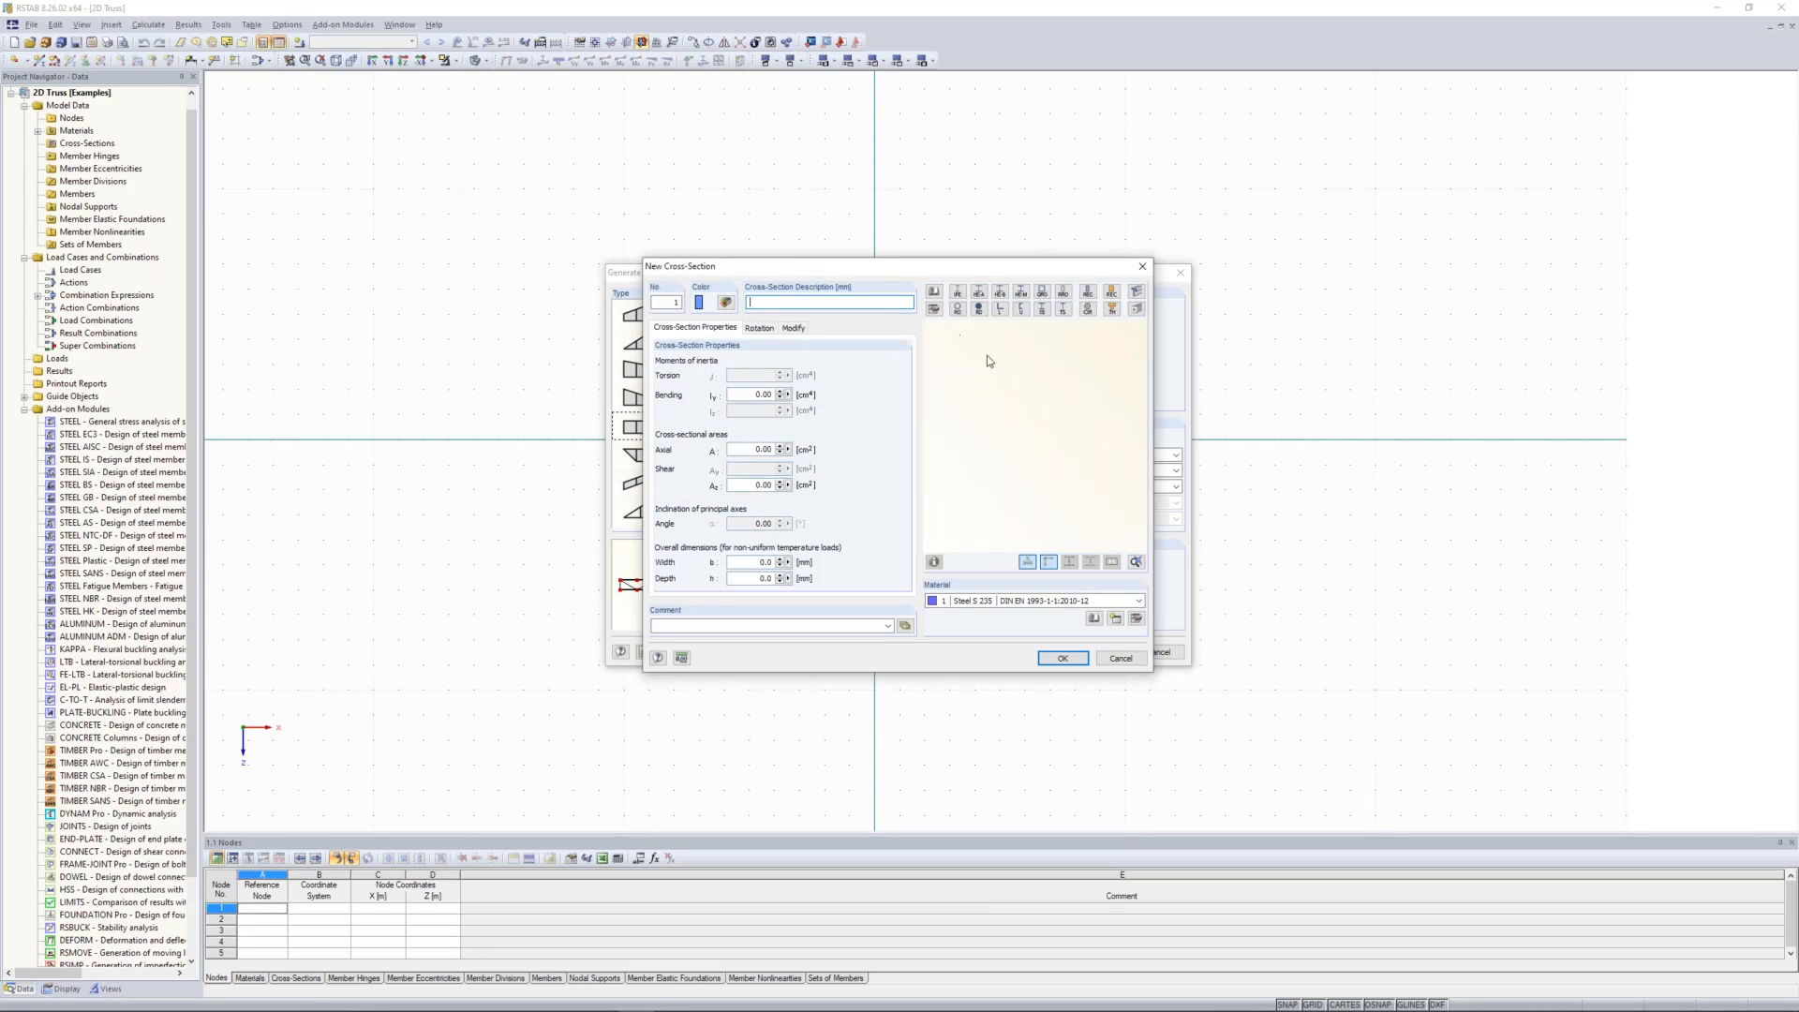
pyautogui.click(1042, 293)
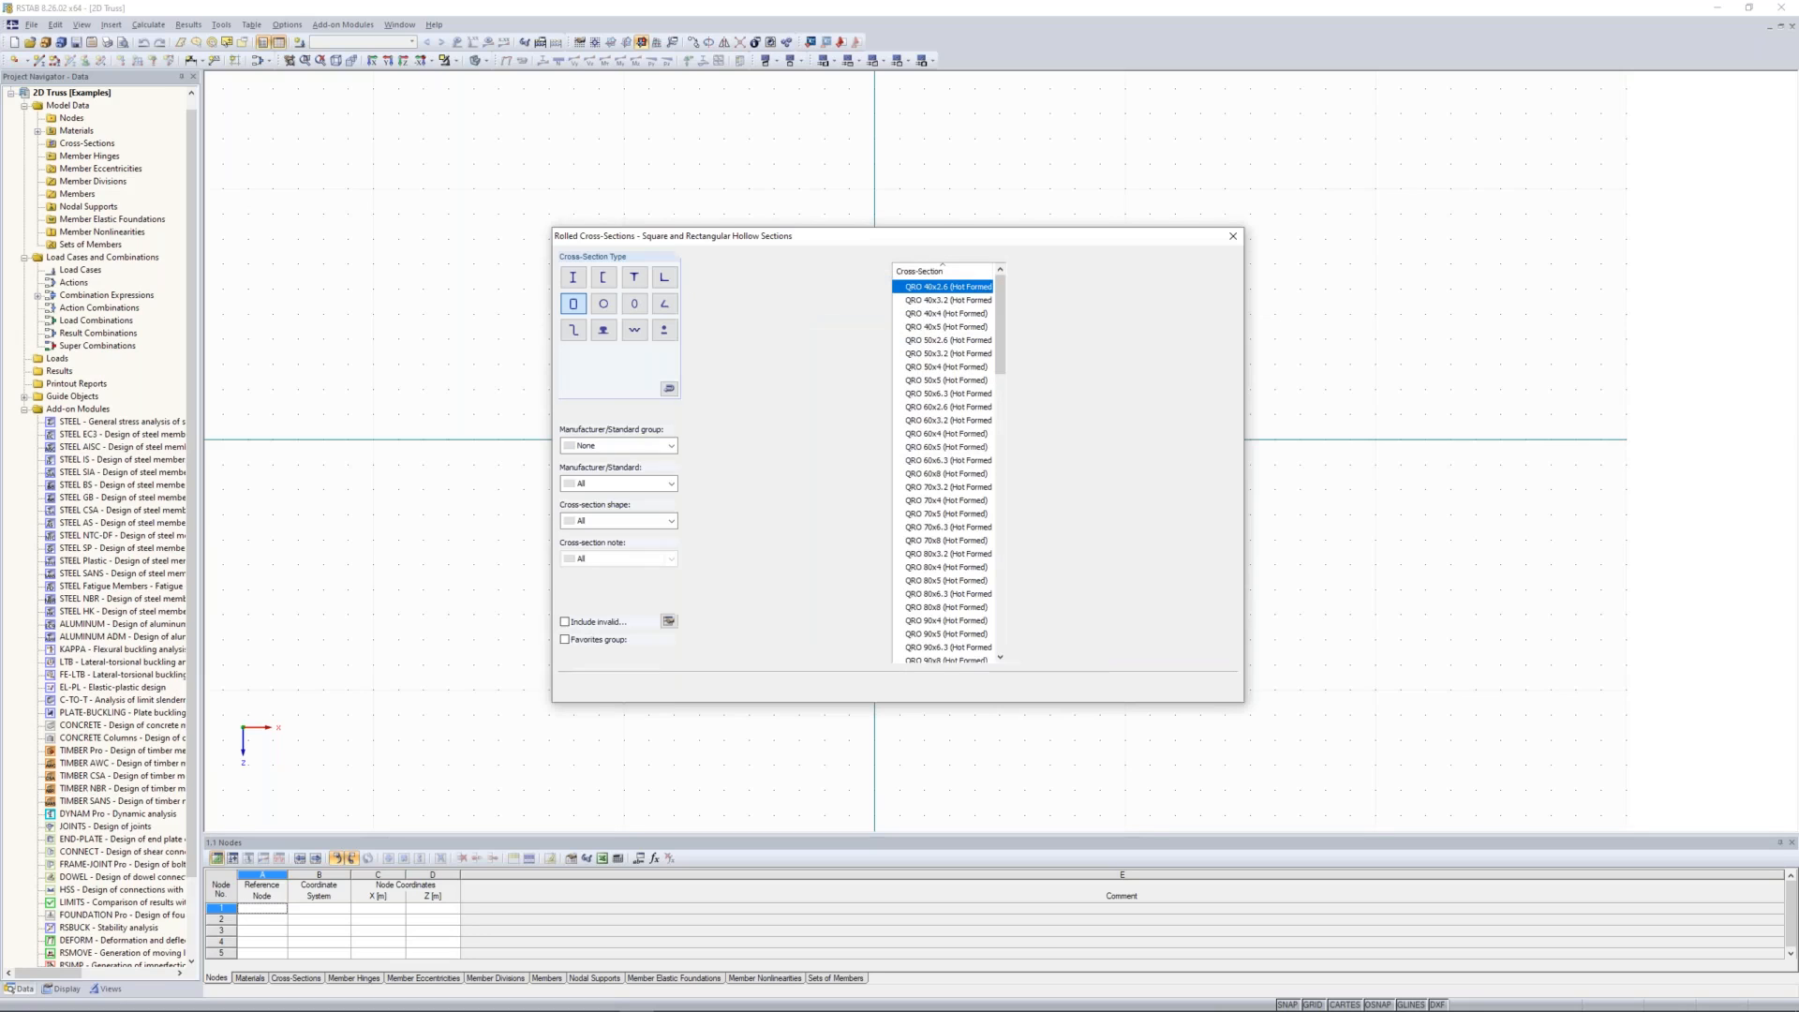
pyautogui.moveTo(1005, 359); pyautogui.dragTo(1000, 439)
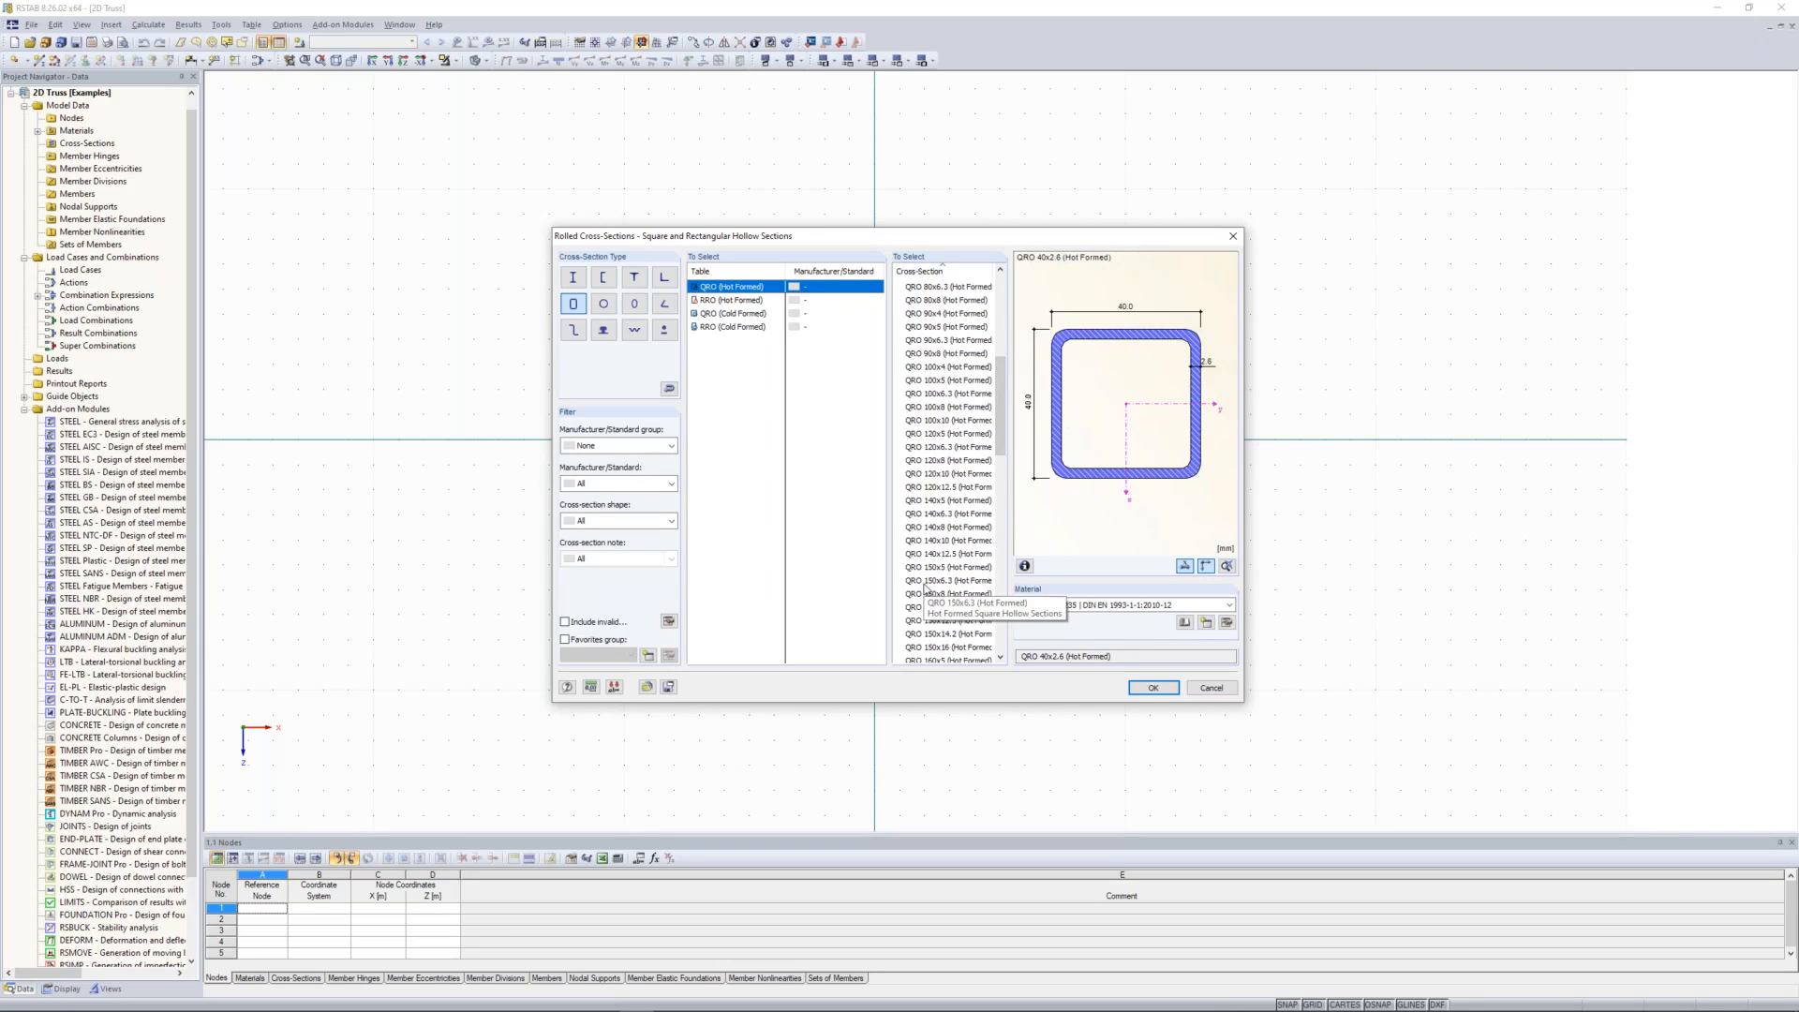
pyautogui.click(925, 583)
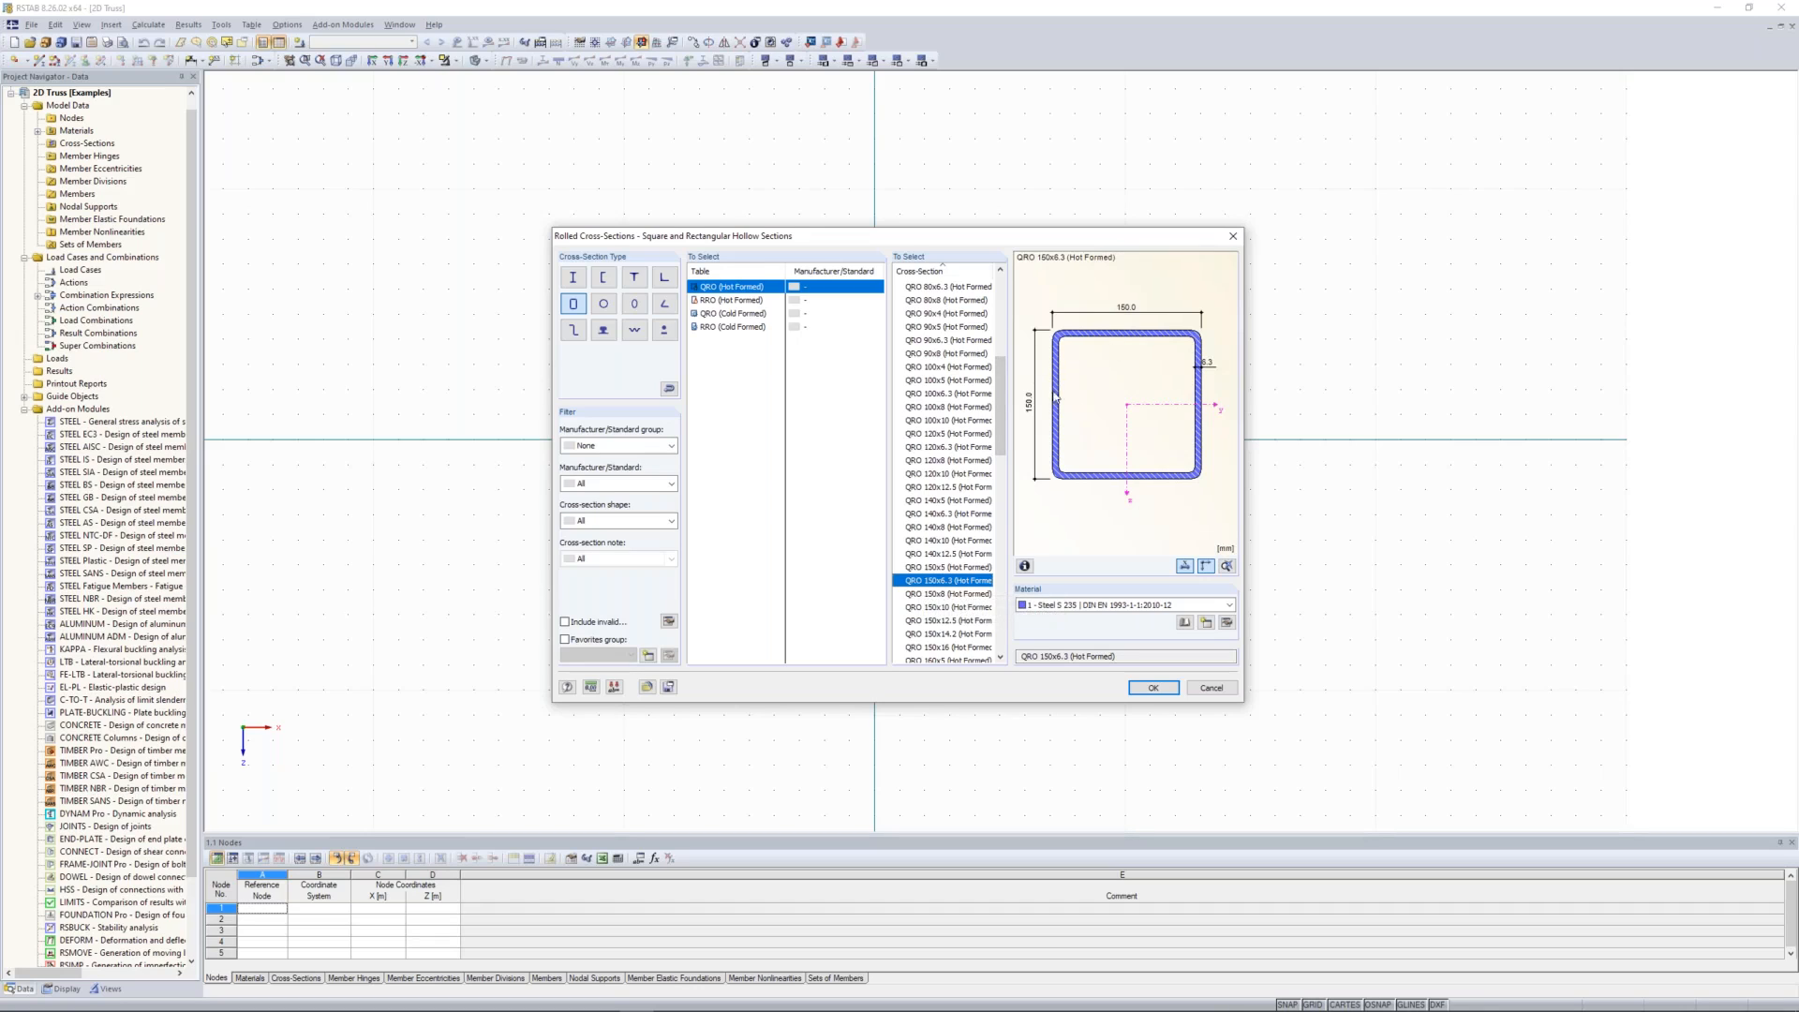
pyautogui.click(1162, 692)
pyautogui.click(1067, 659)
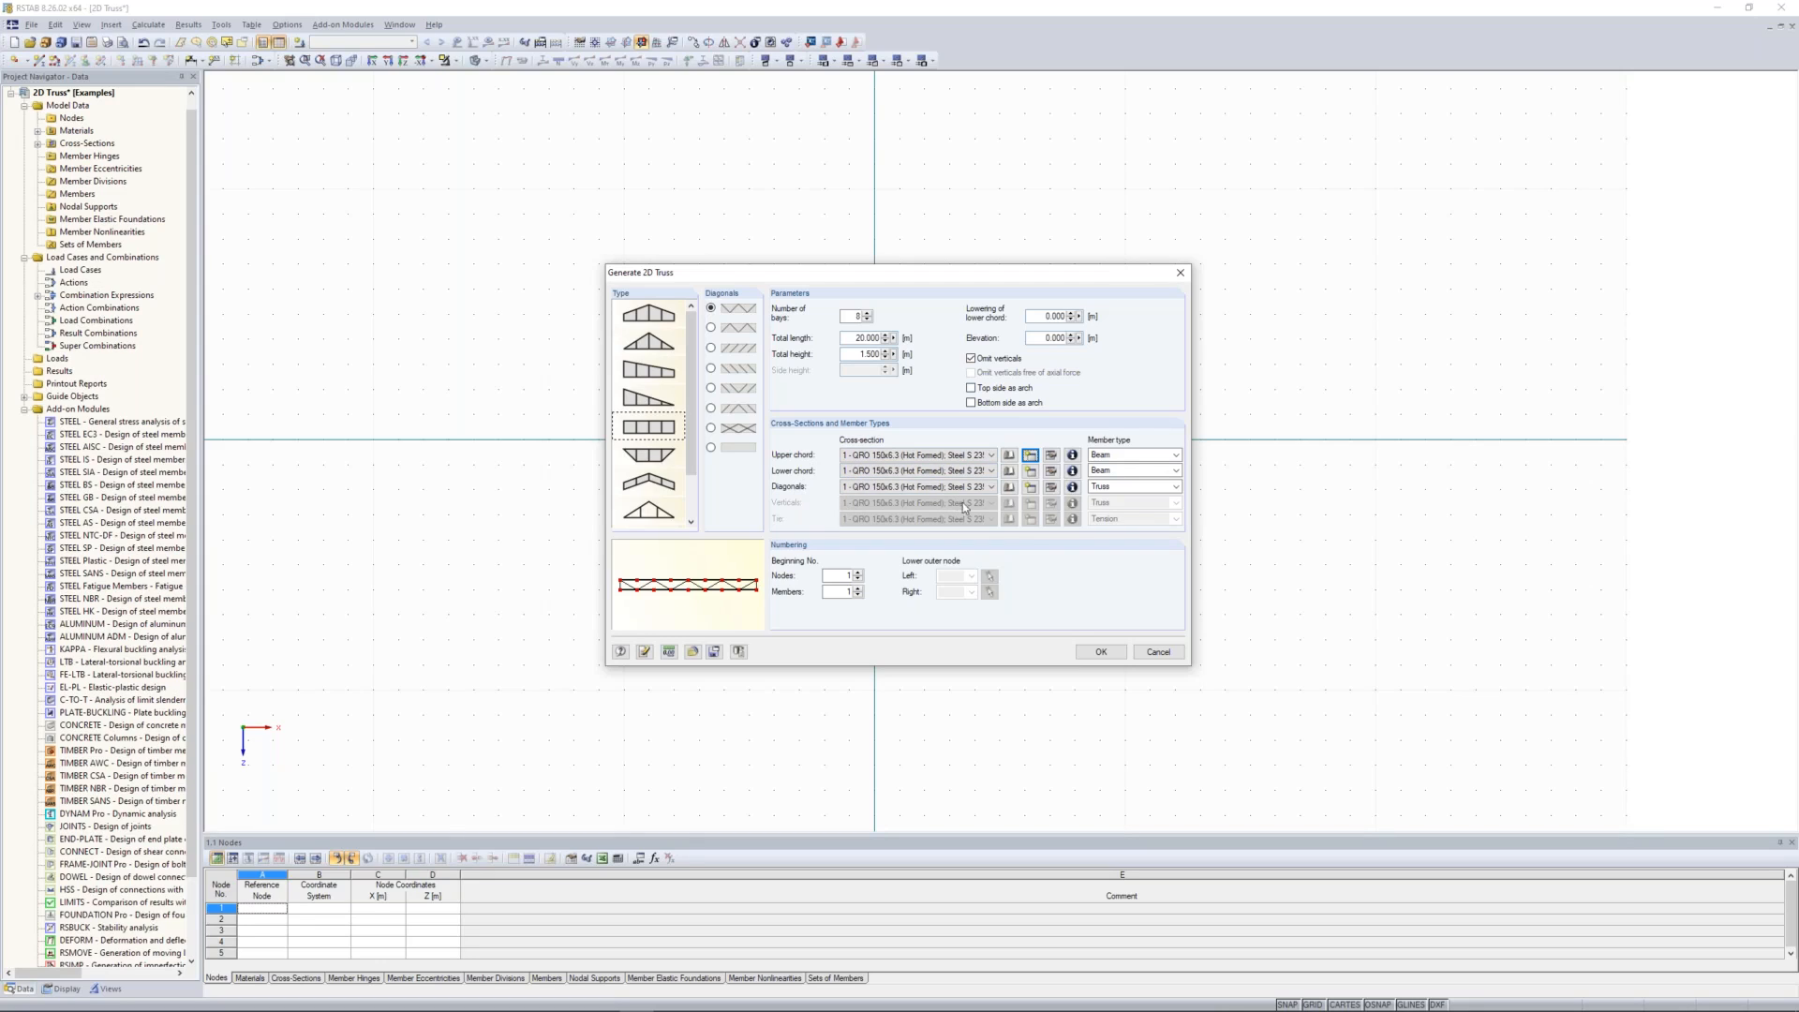
# Step: Assign a new hot-formed pipe section RO 114.3x4.0 in Steel S 235 to the diagonals and generate the truss
pyautogui.click(1031, 487)
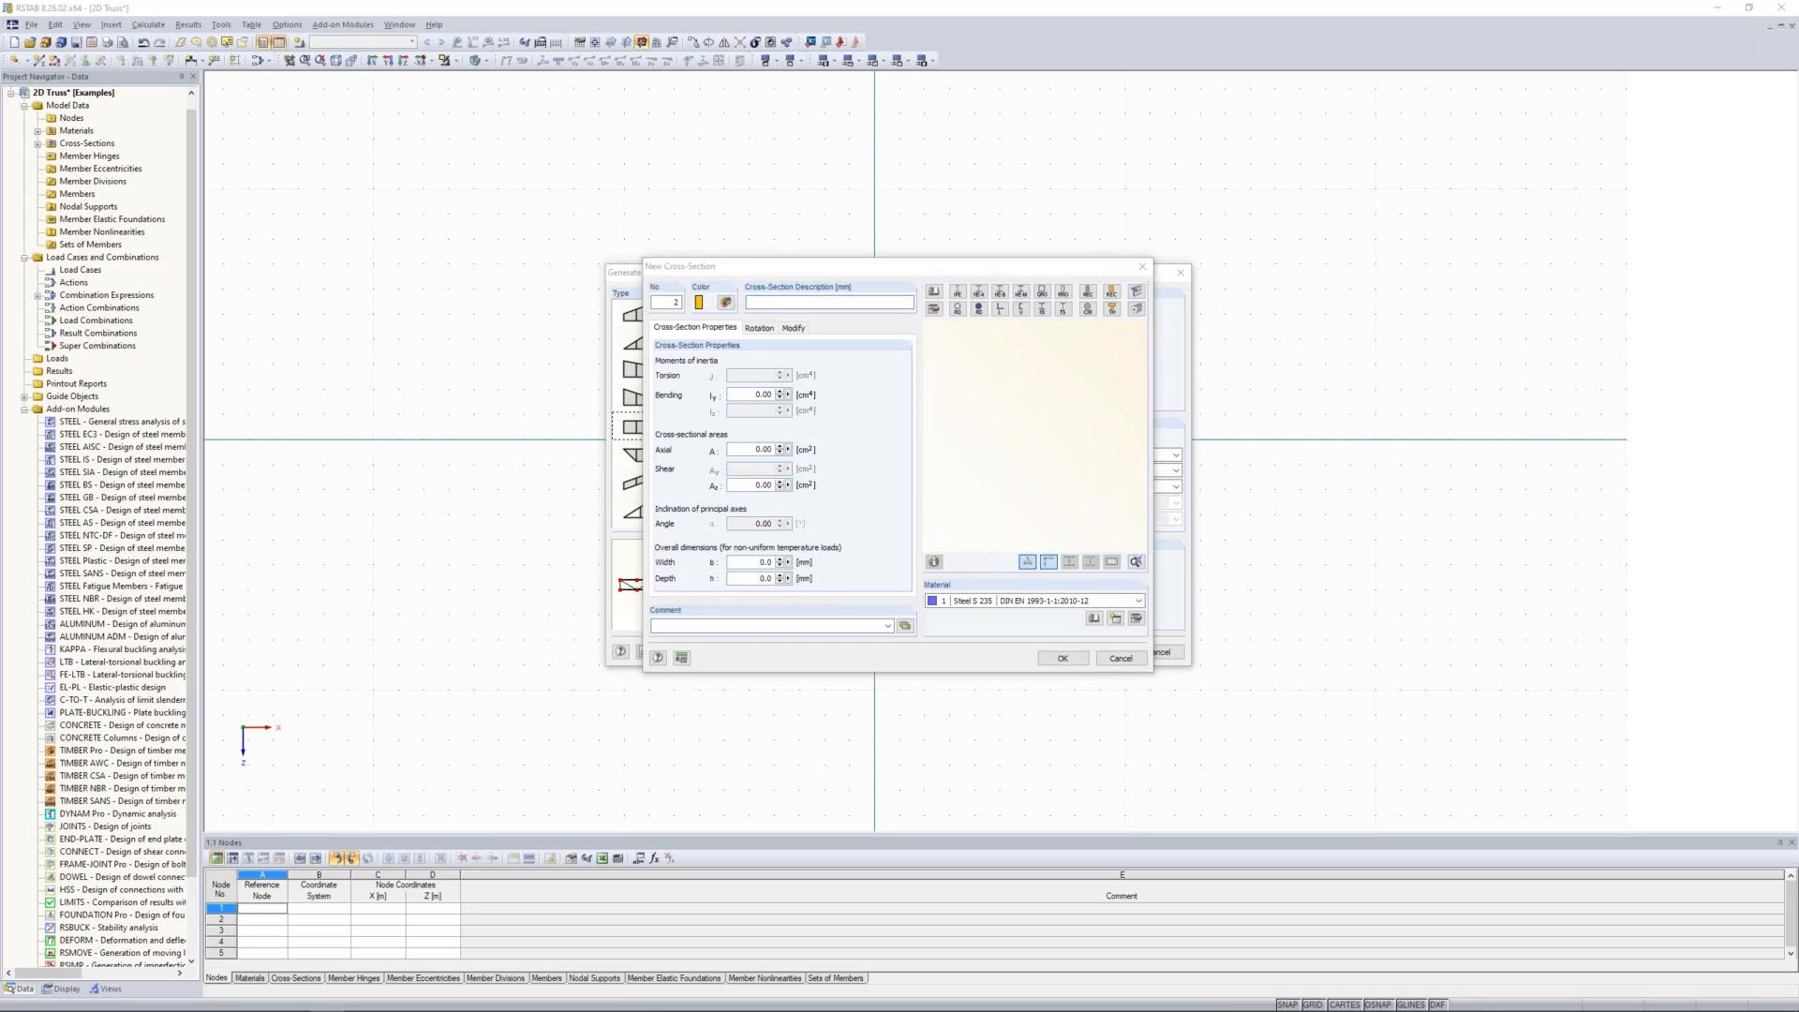
pyautogui.click(958, 310)
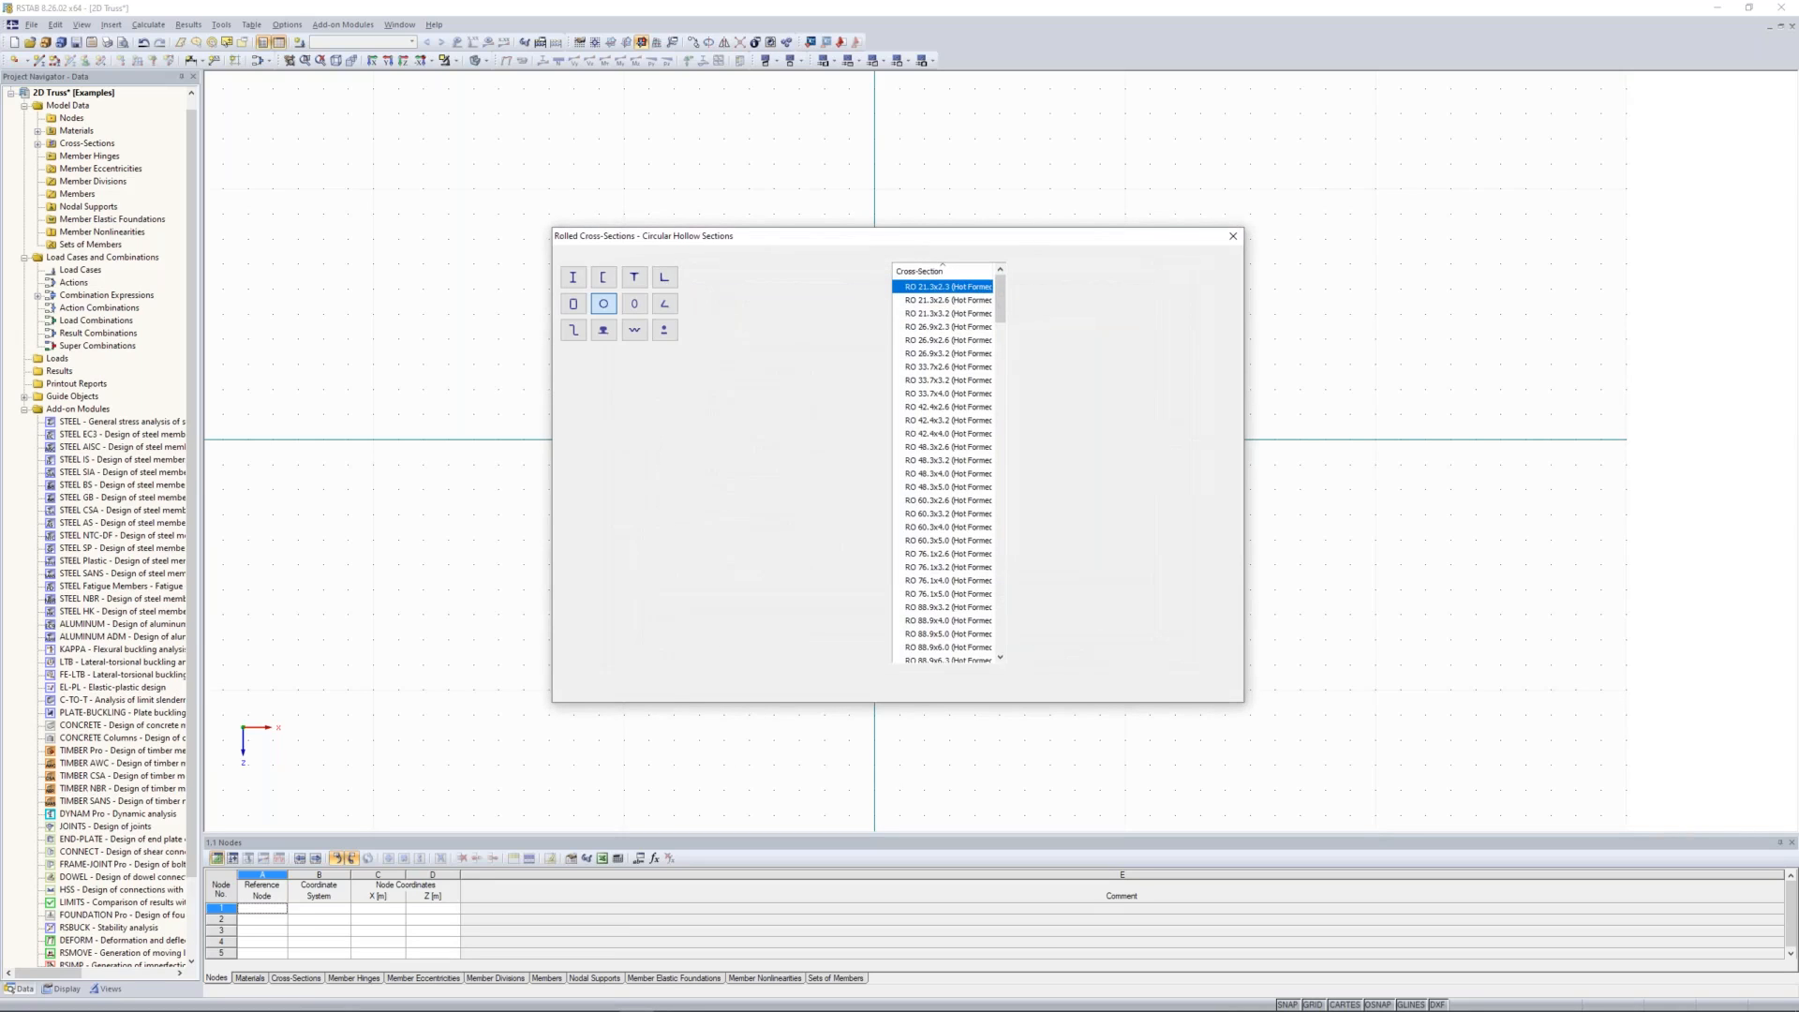
pyautogui.moveTo(1004, 308); pyautogui.dragTo(1005, 343)
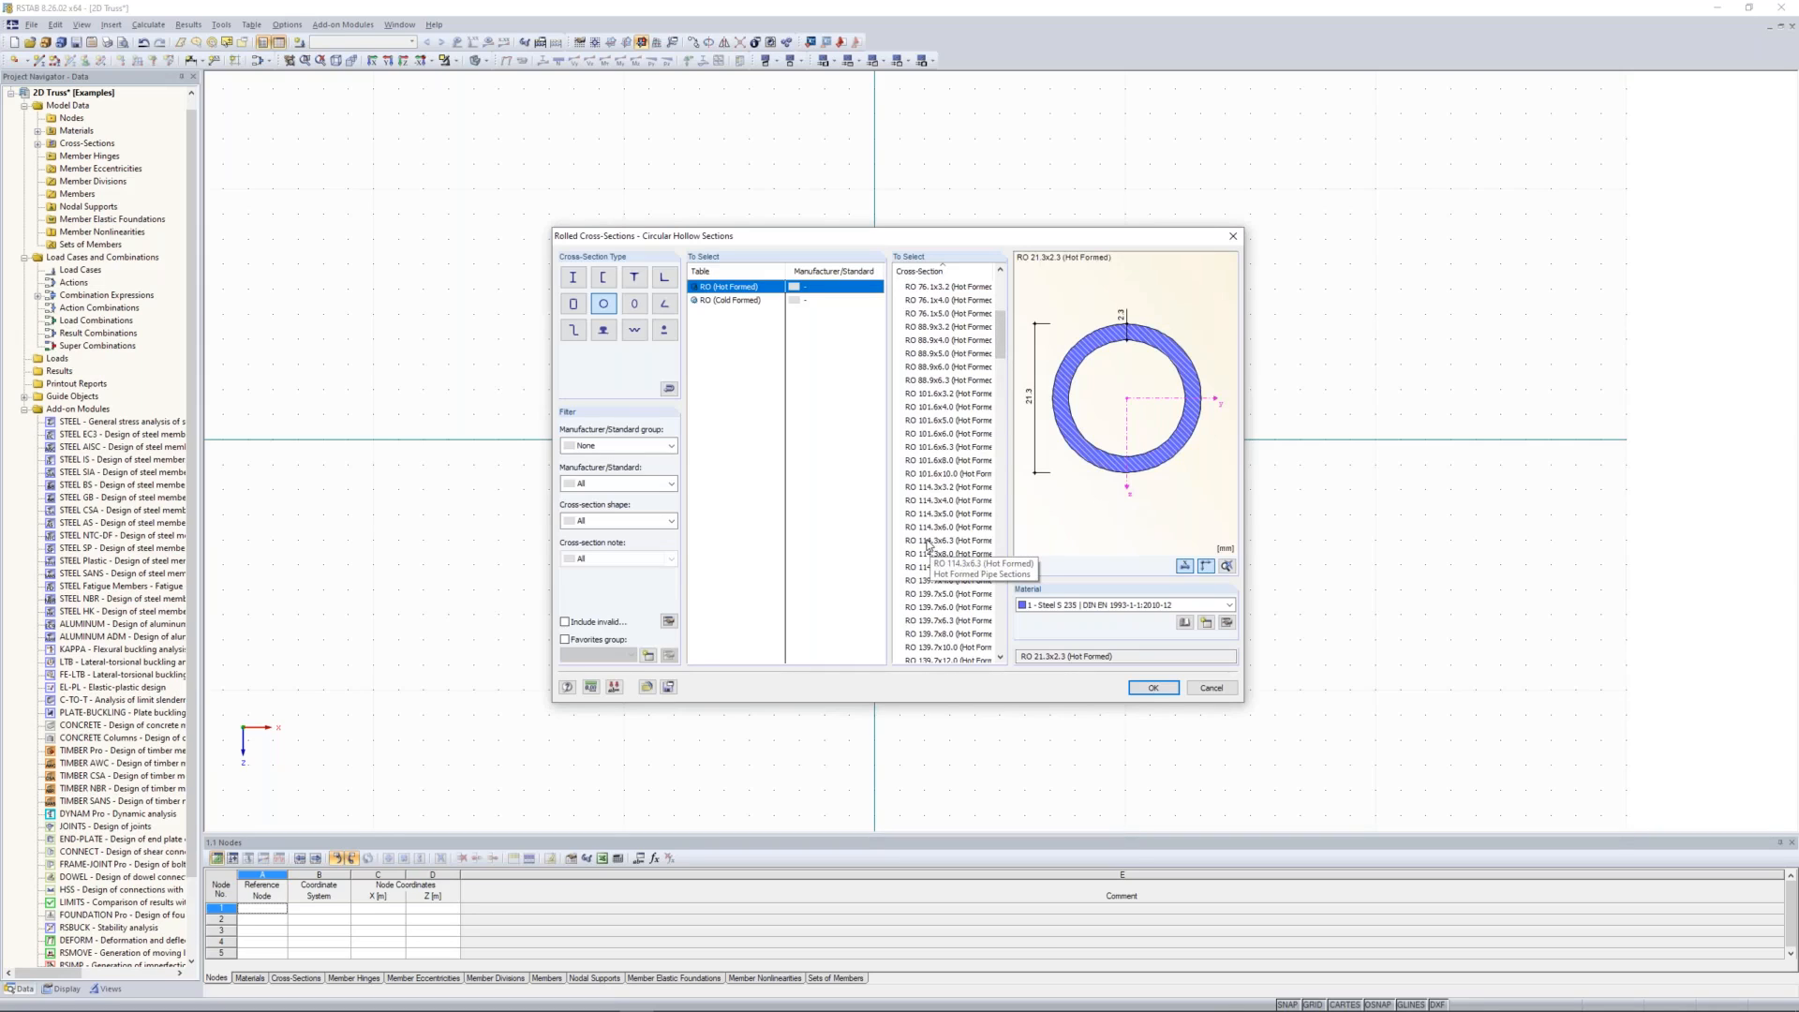
pyautogui.click(926, 501)
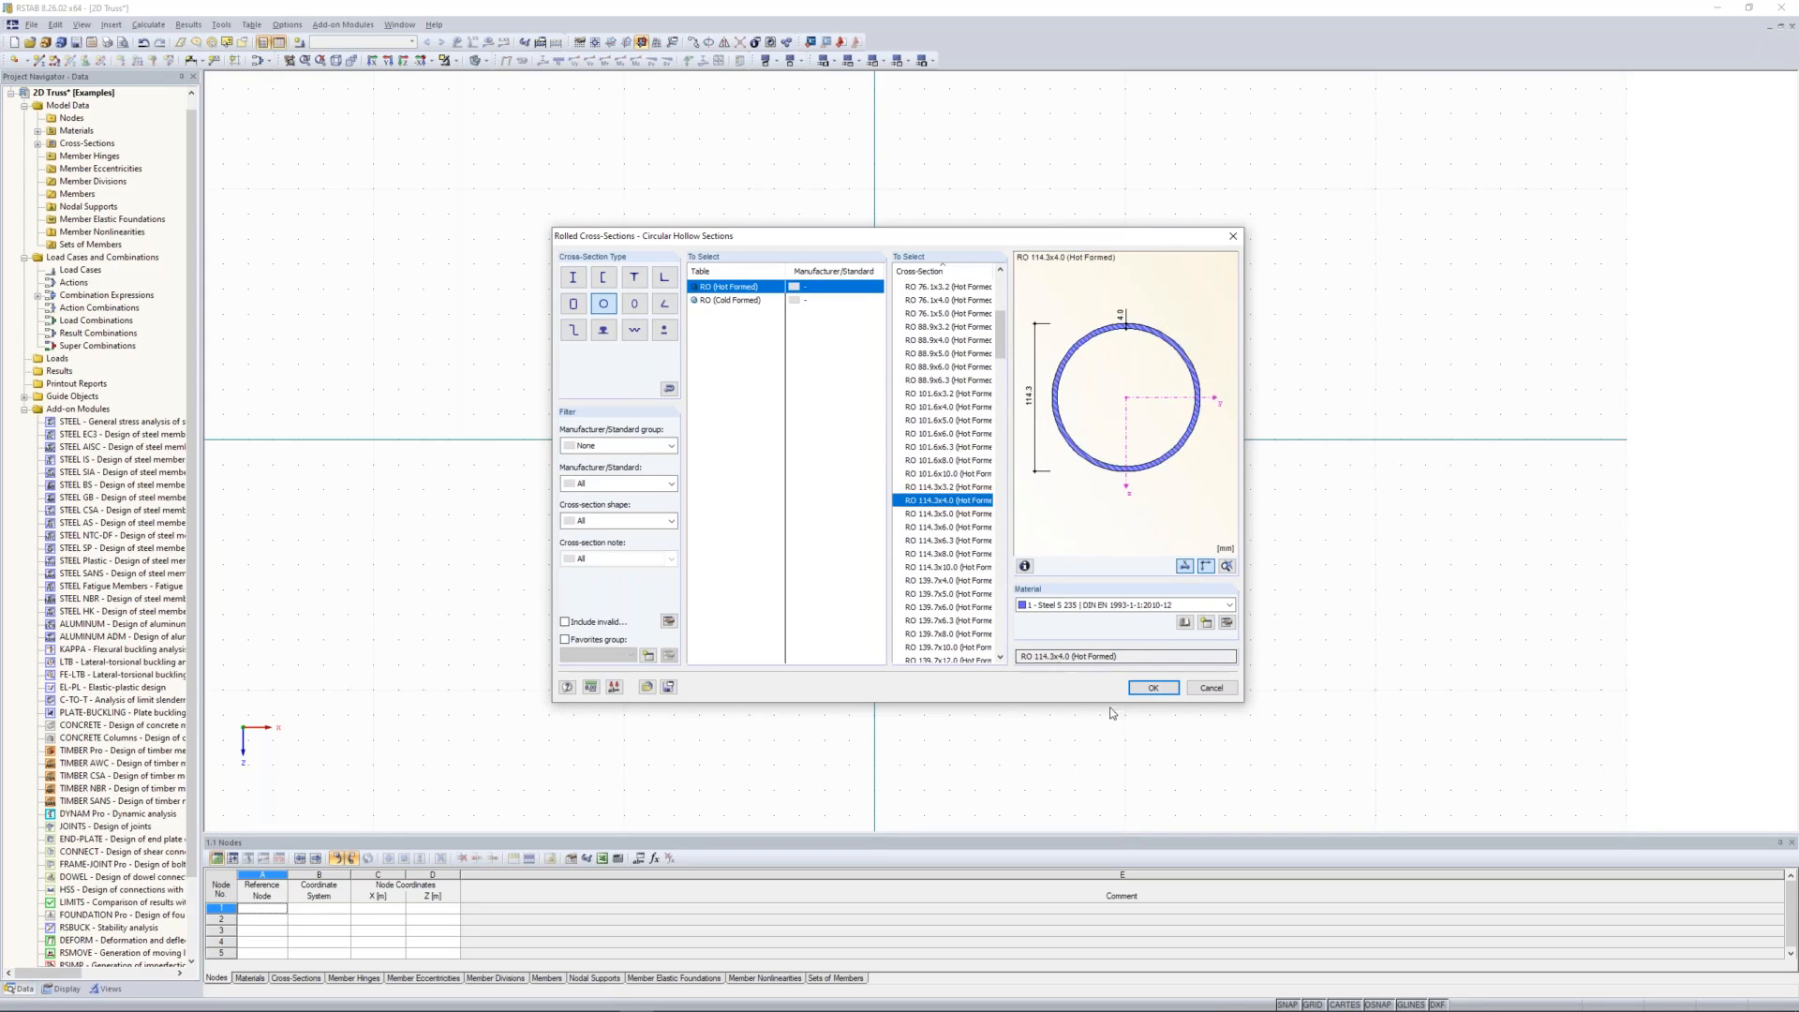
pyautogui.click(1152, 690)
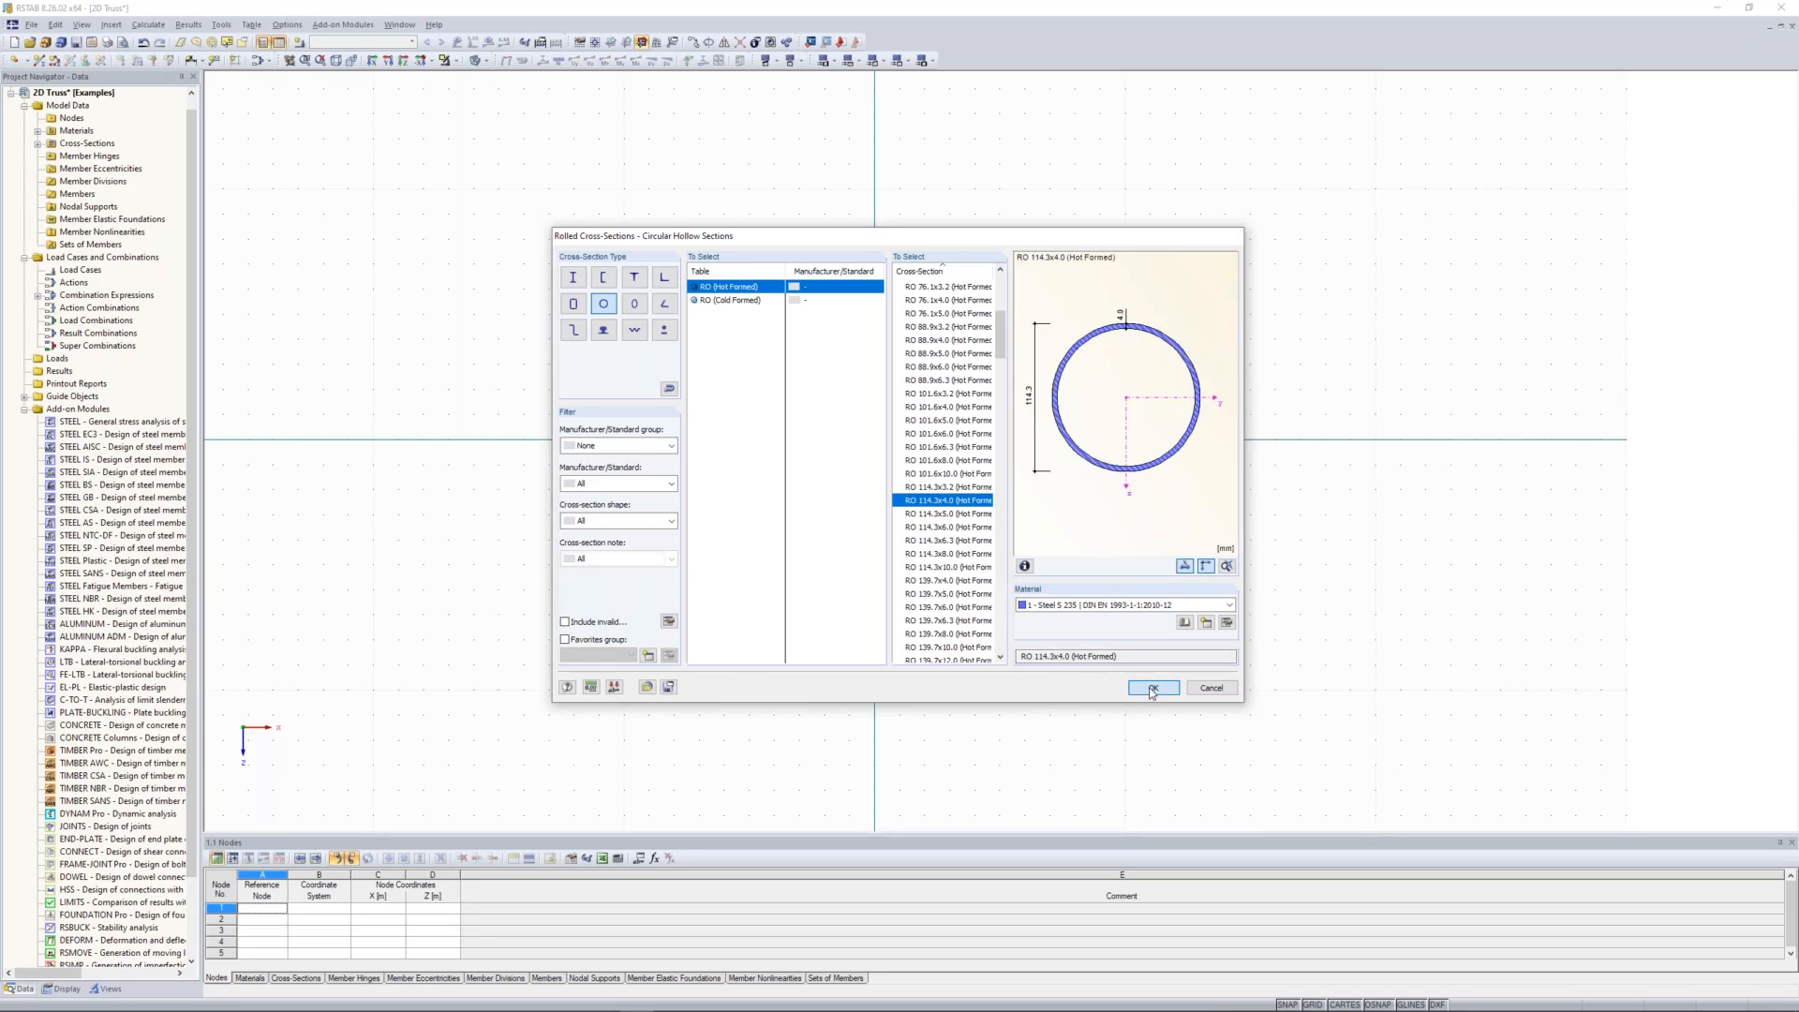
pyautogui.click(1063, 661)
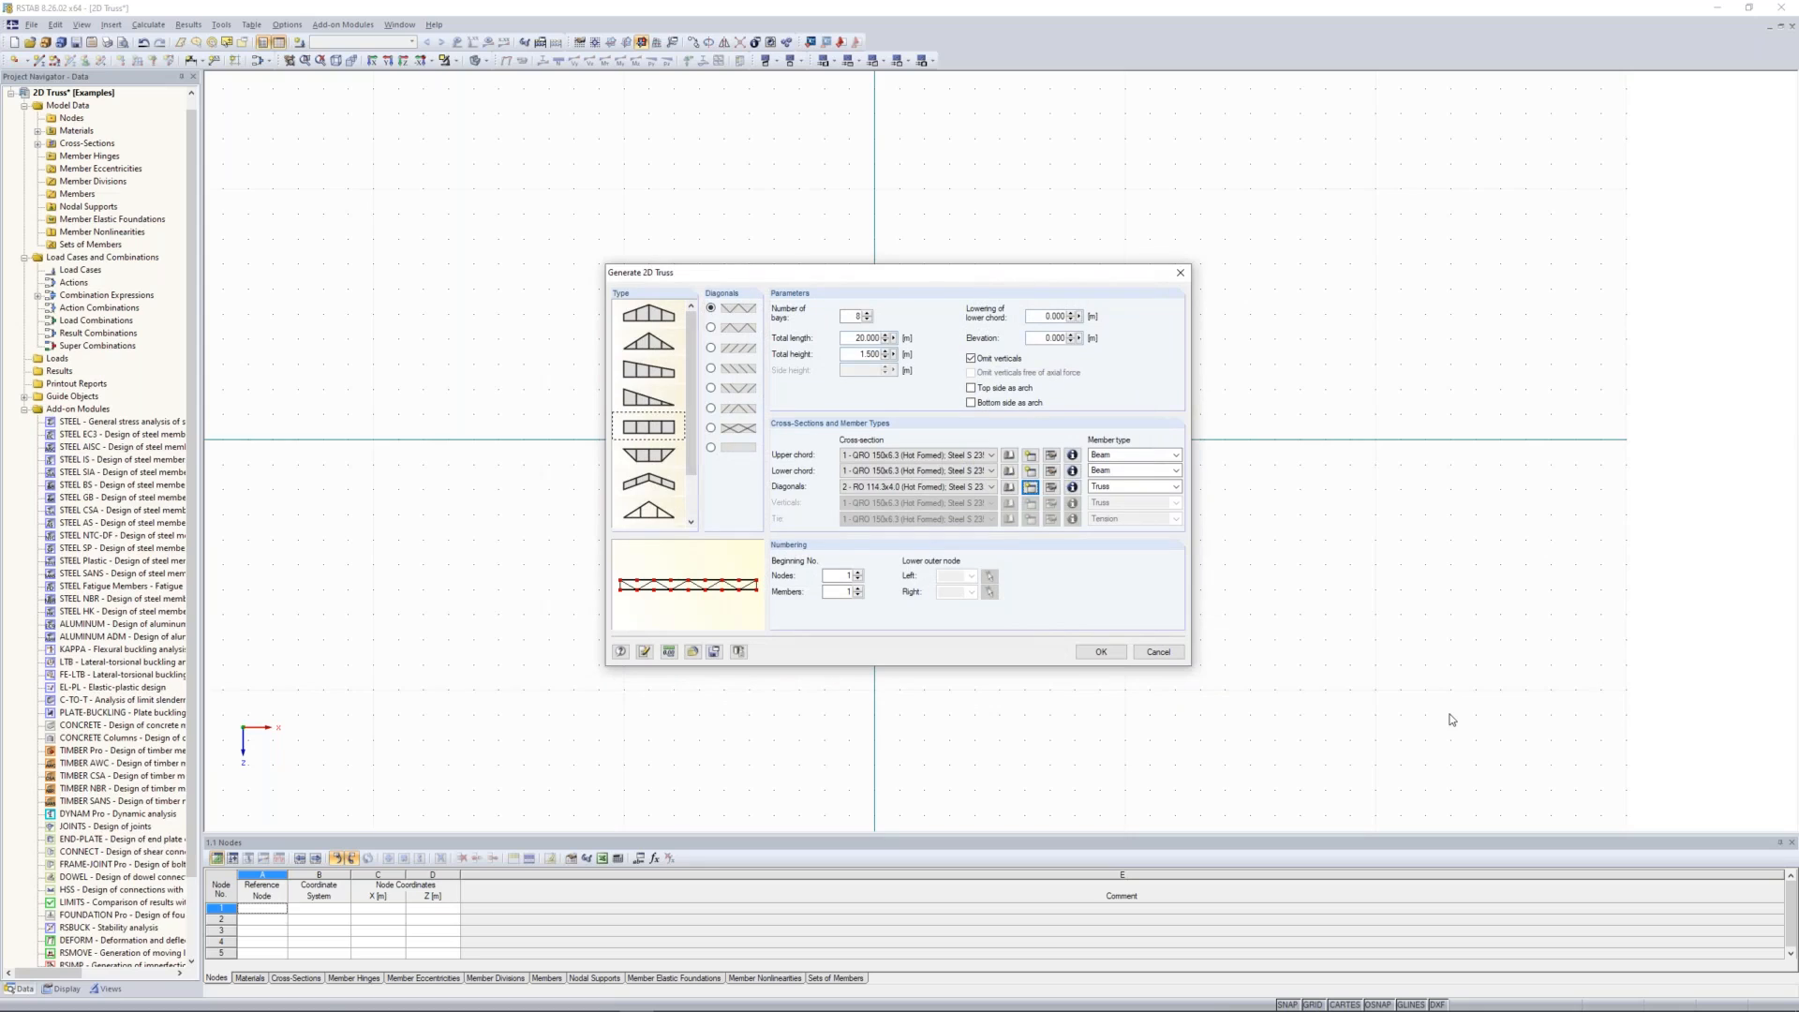
pyautogui.click(1101, 652)
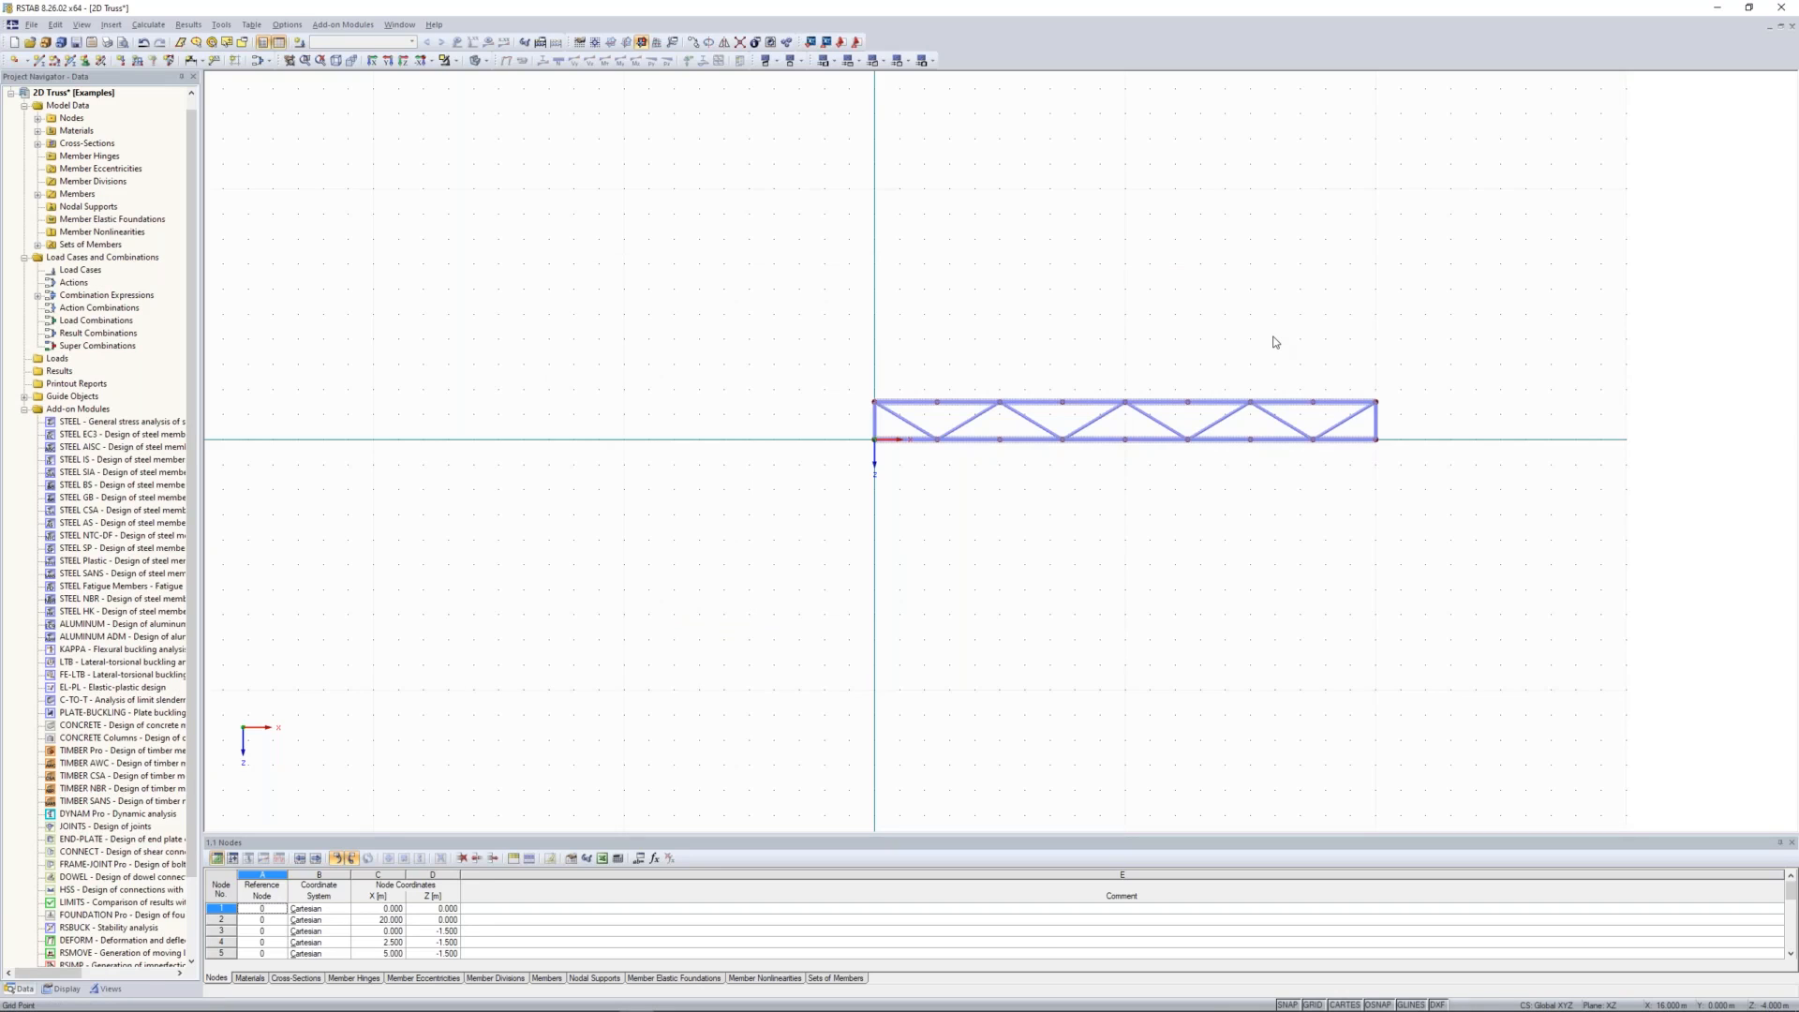
# Step: Add a hinged nodal support at node 1, the truss's lower-left corner
pyautogui.scroll(2, 1252, 322)
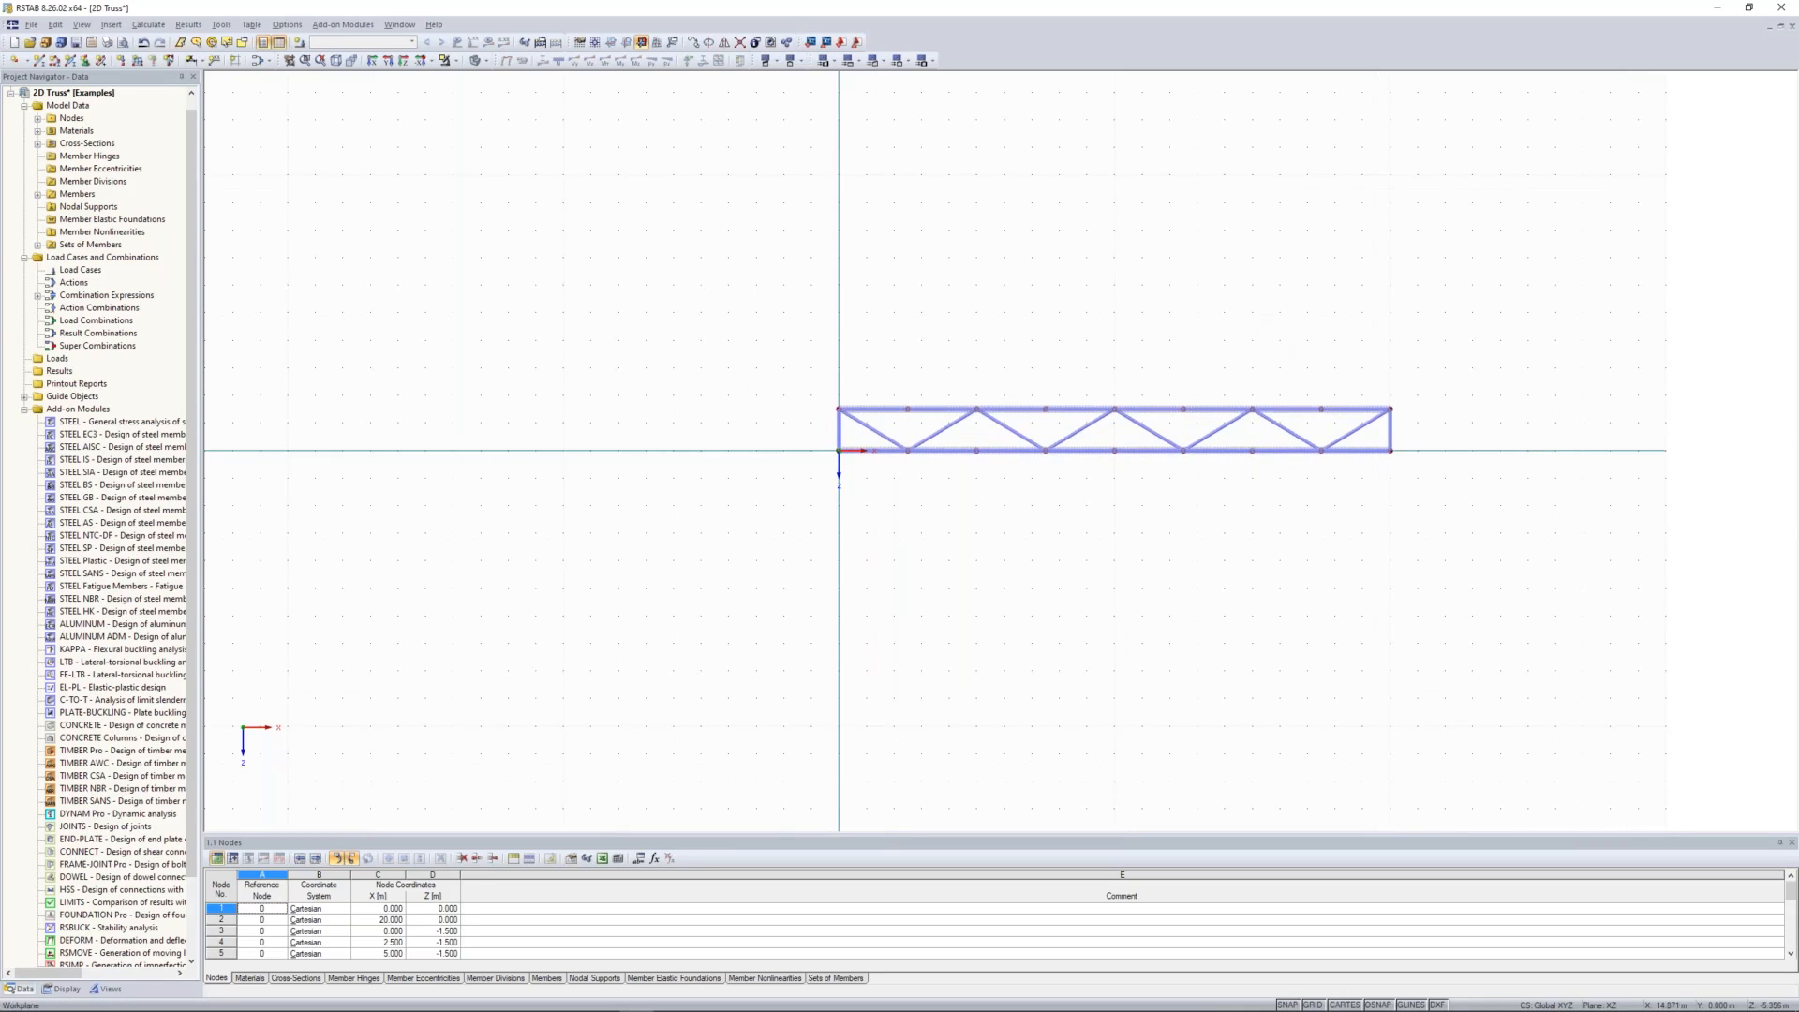
pyautogui.scroll(1, 955, 297)
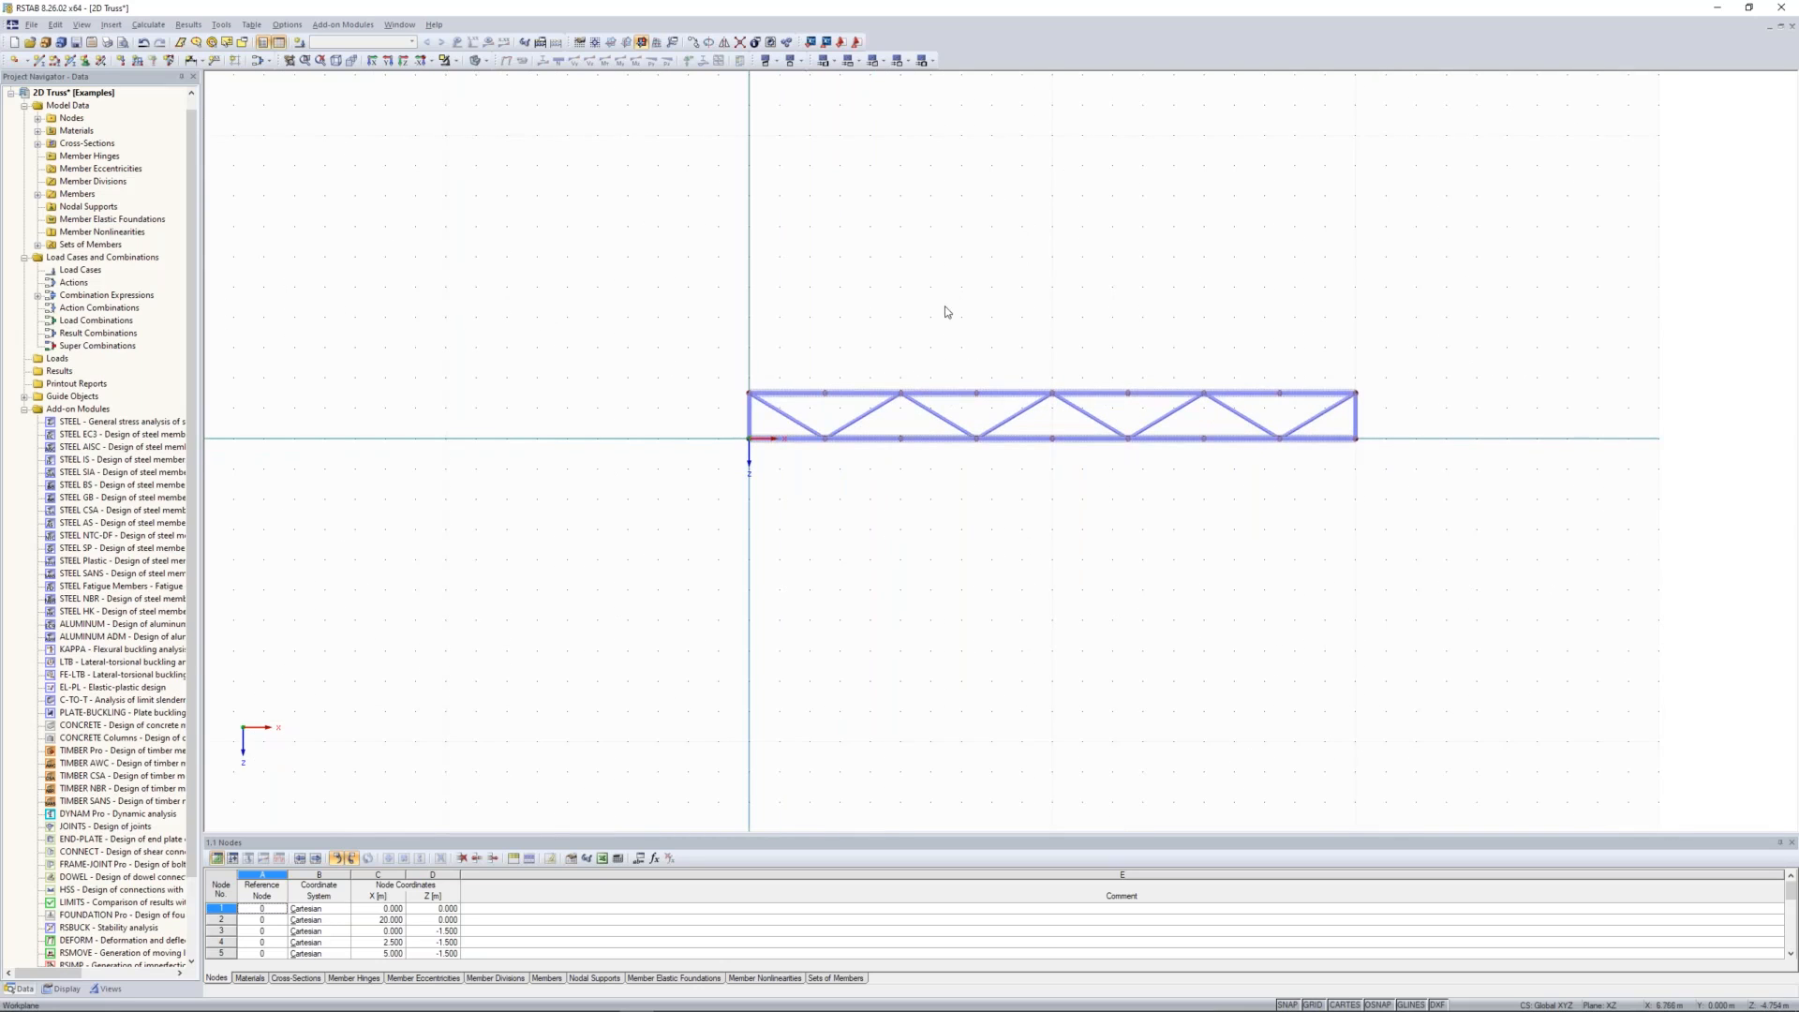
pyautogui.moveTo(956, 299); pyautogui.dragTo(989, 272, button='middle')
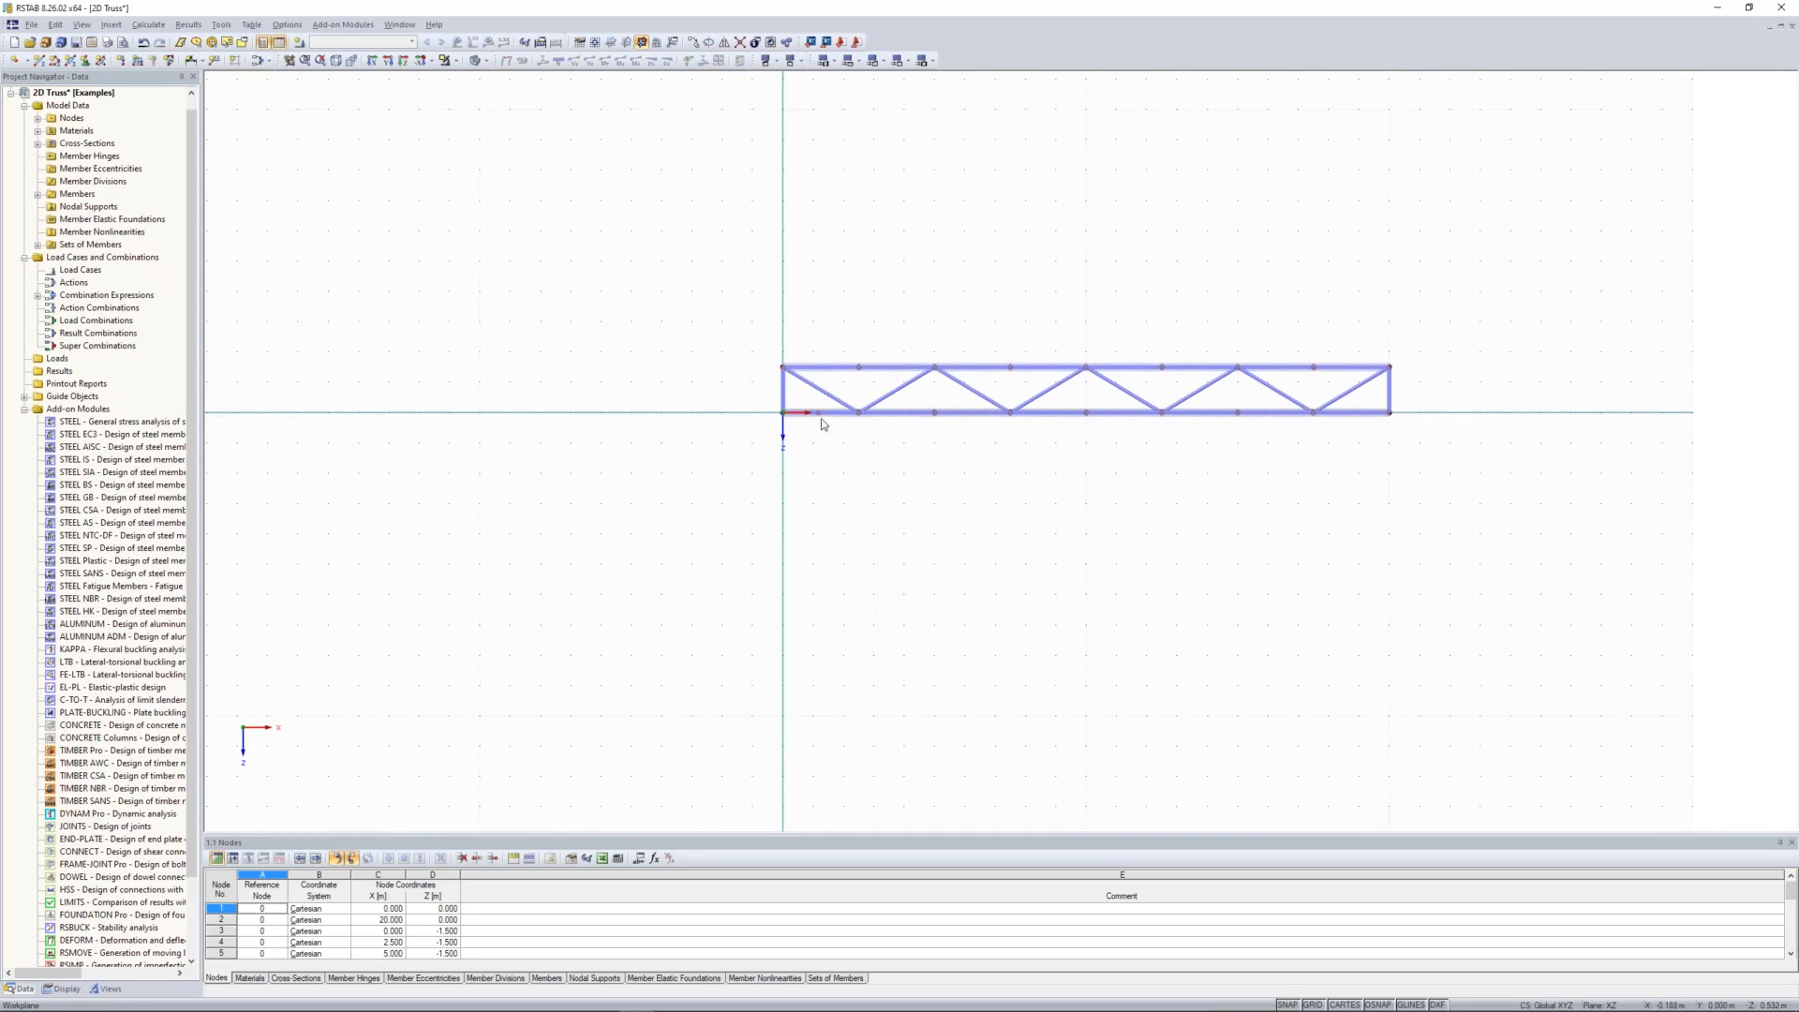
pyautogui.scroll(1, 806, 352)
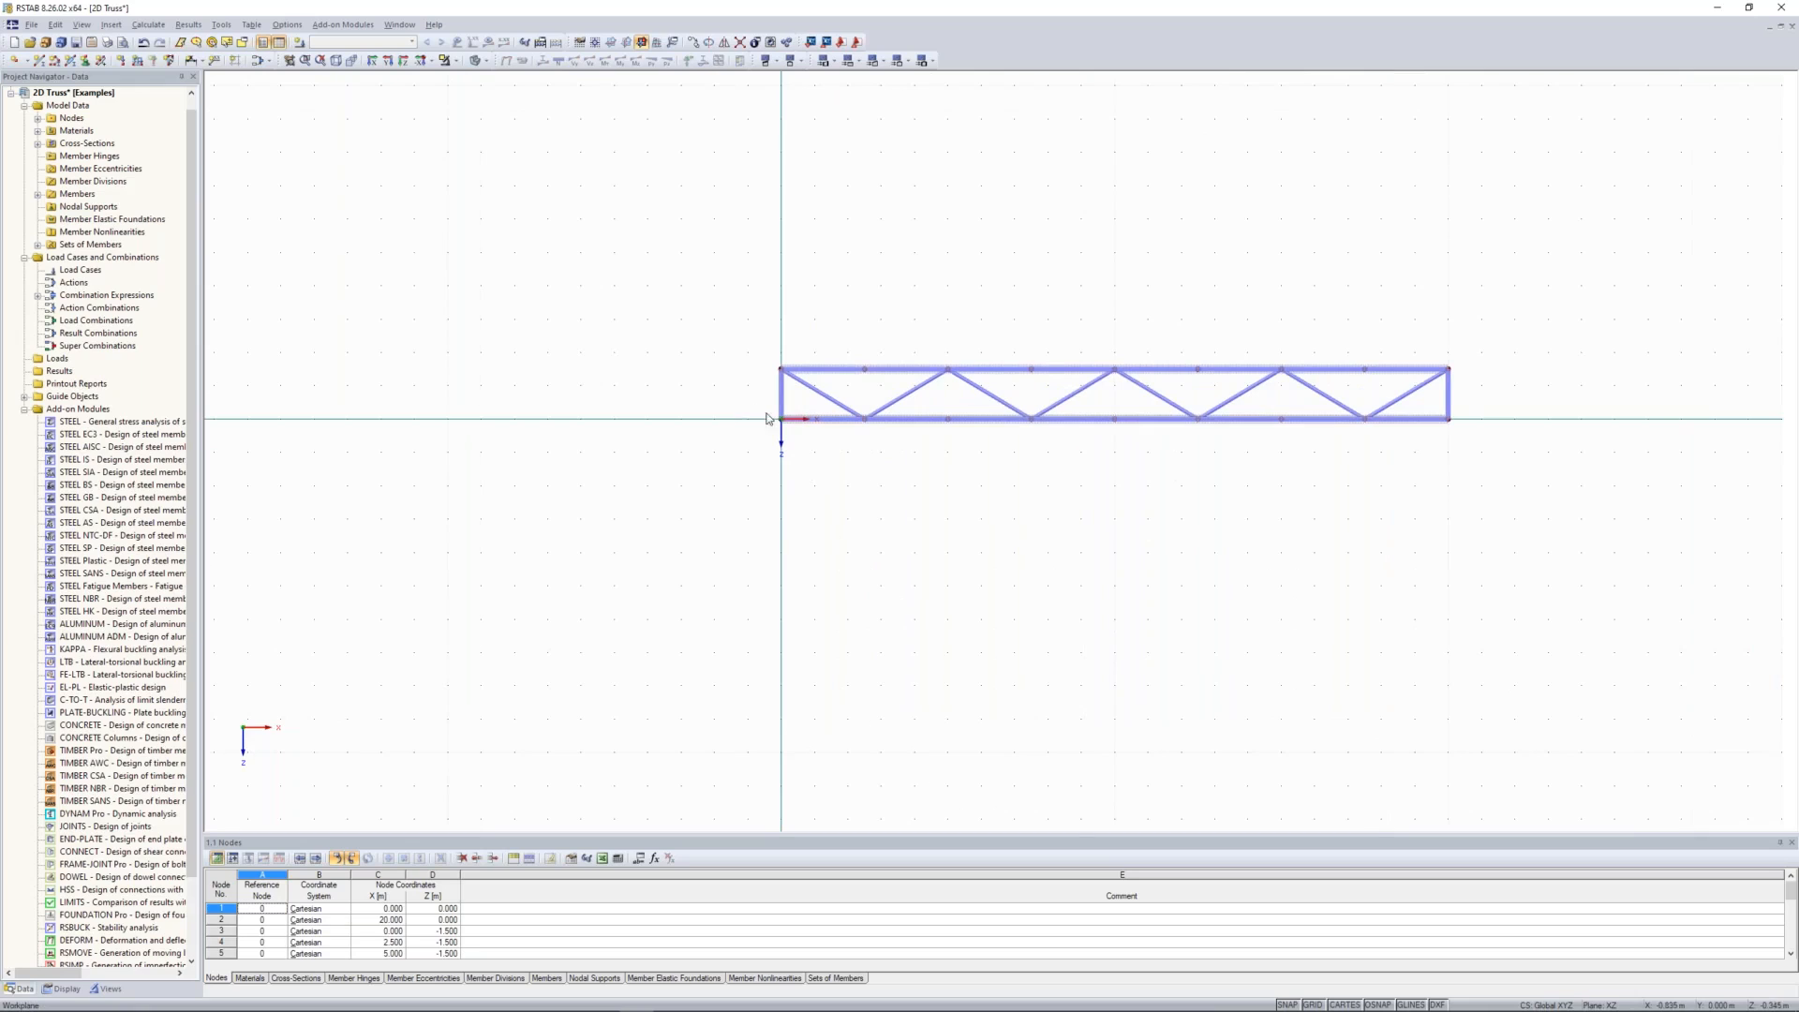
pyautogui.moveTo(755, 399); pyautogui.dragTo(799, 438)
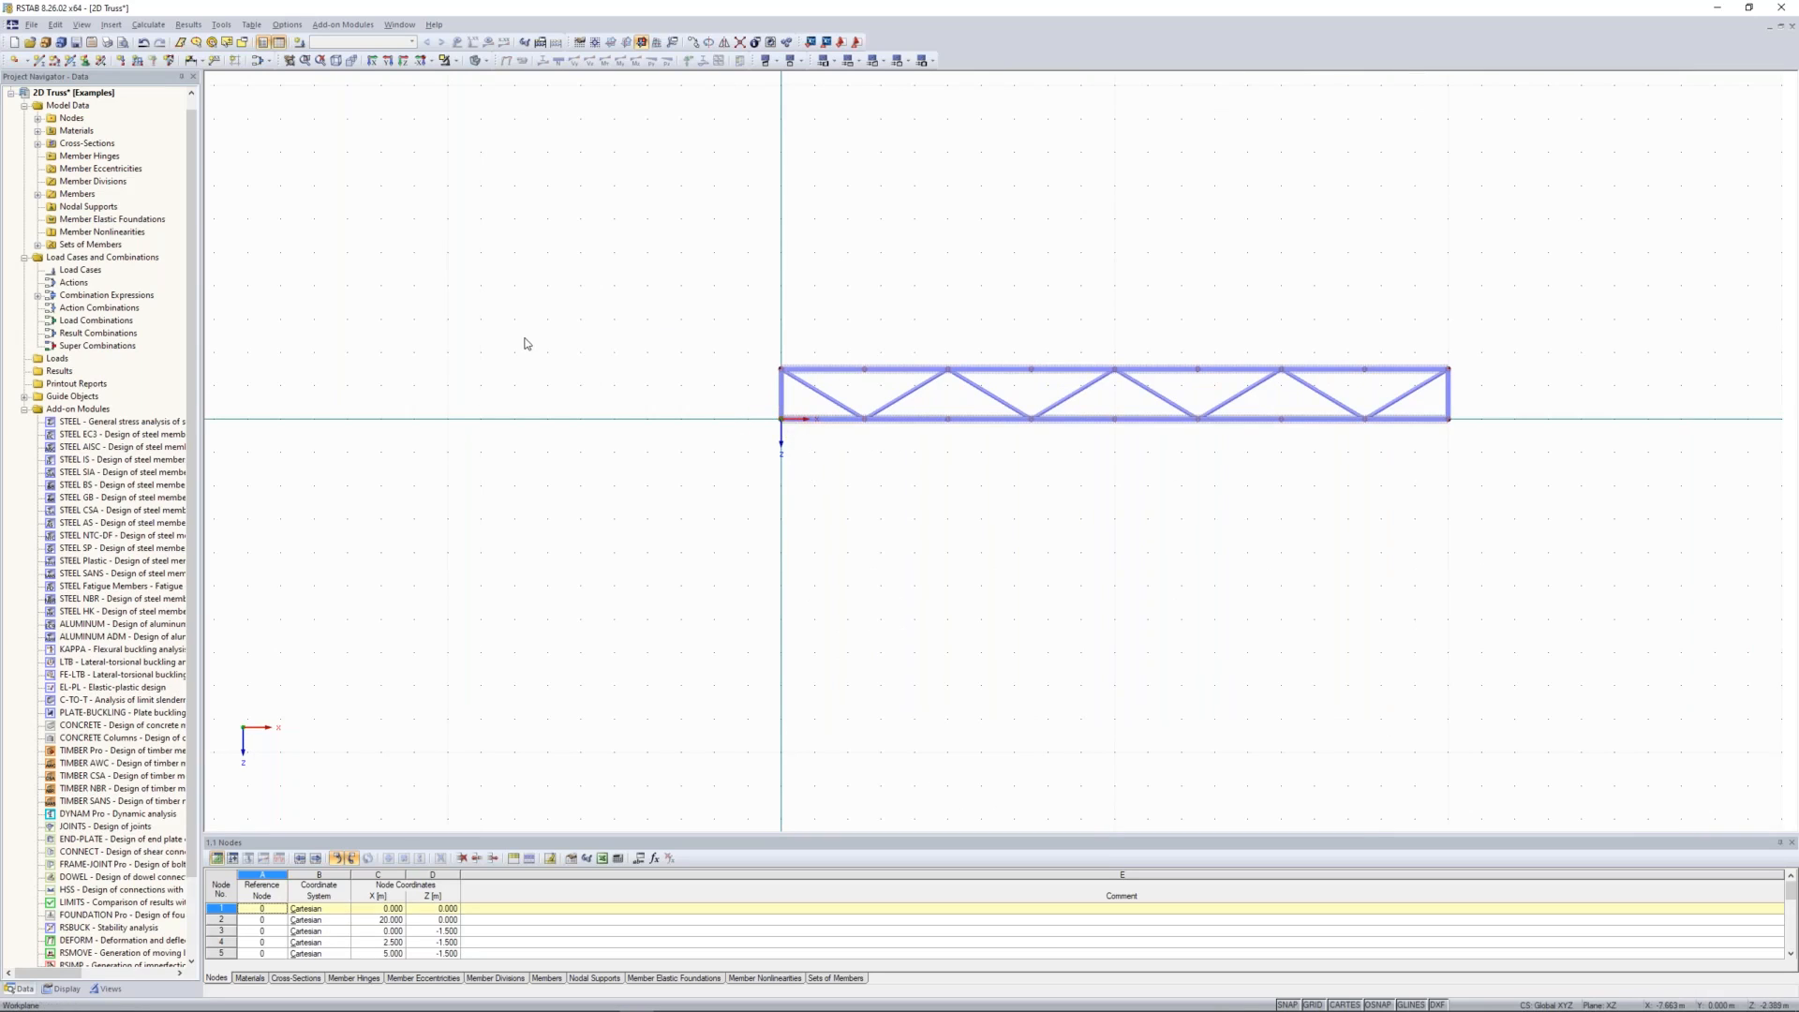
pyautogui.click(85, 60)
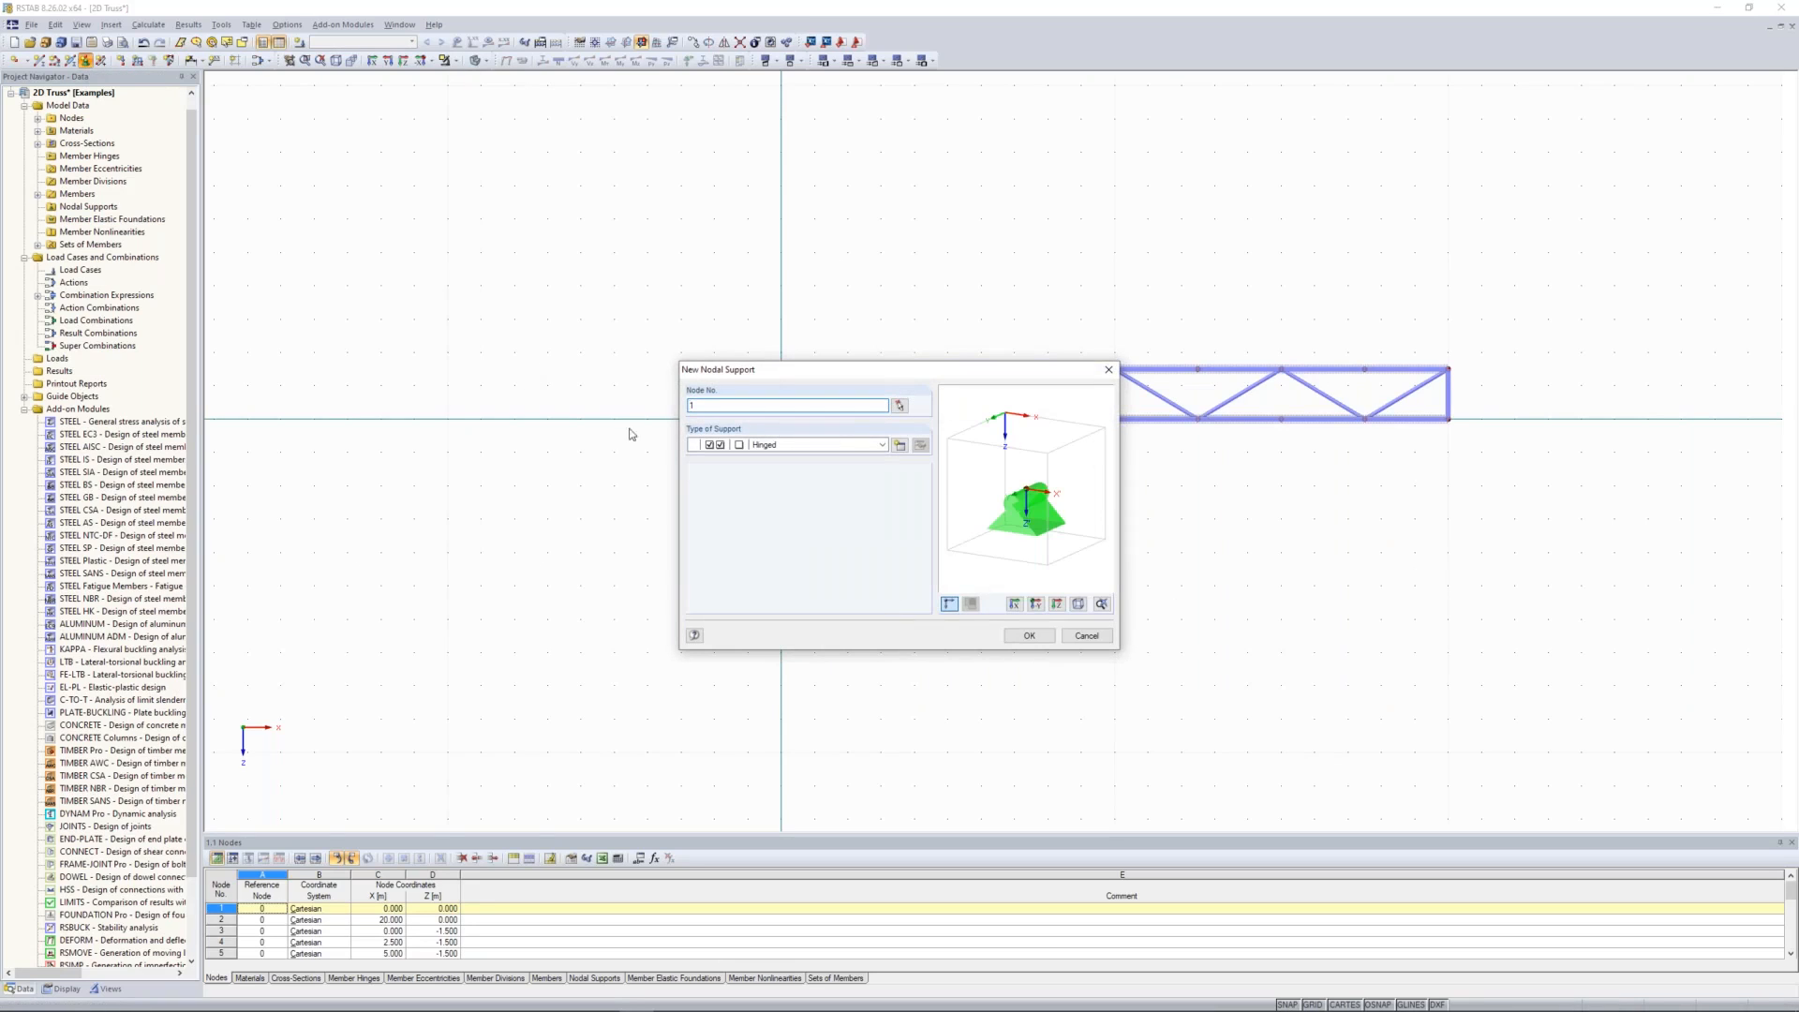
pyautogui.click(1029, 636)
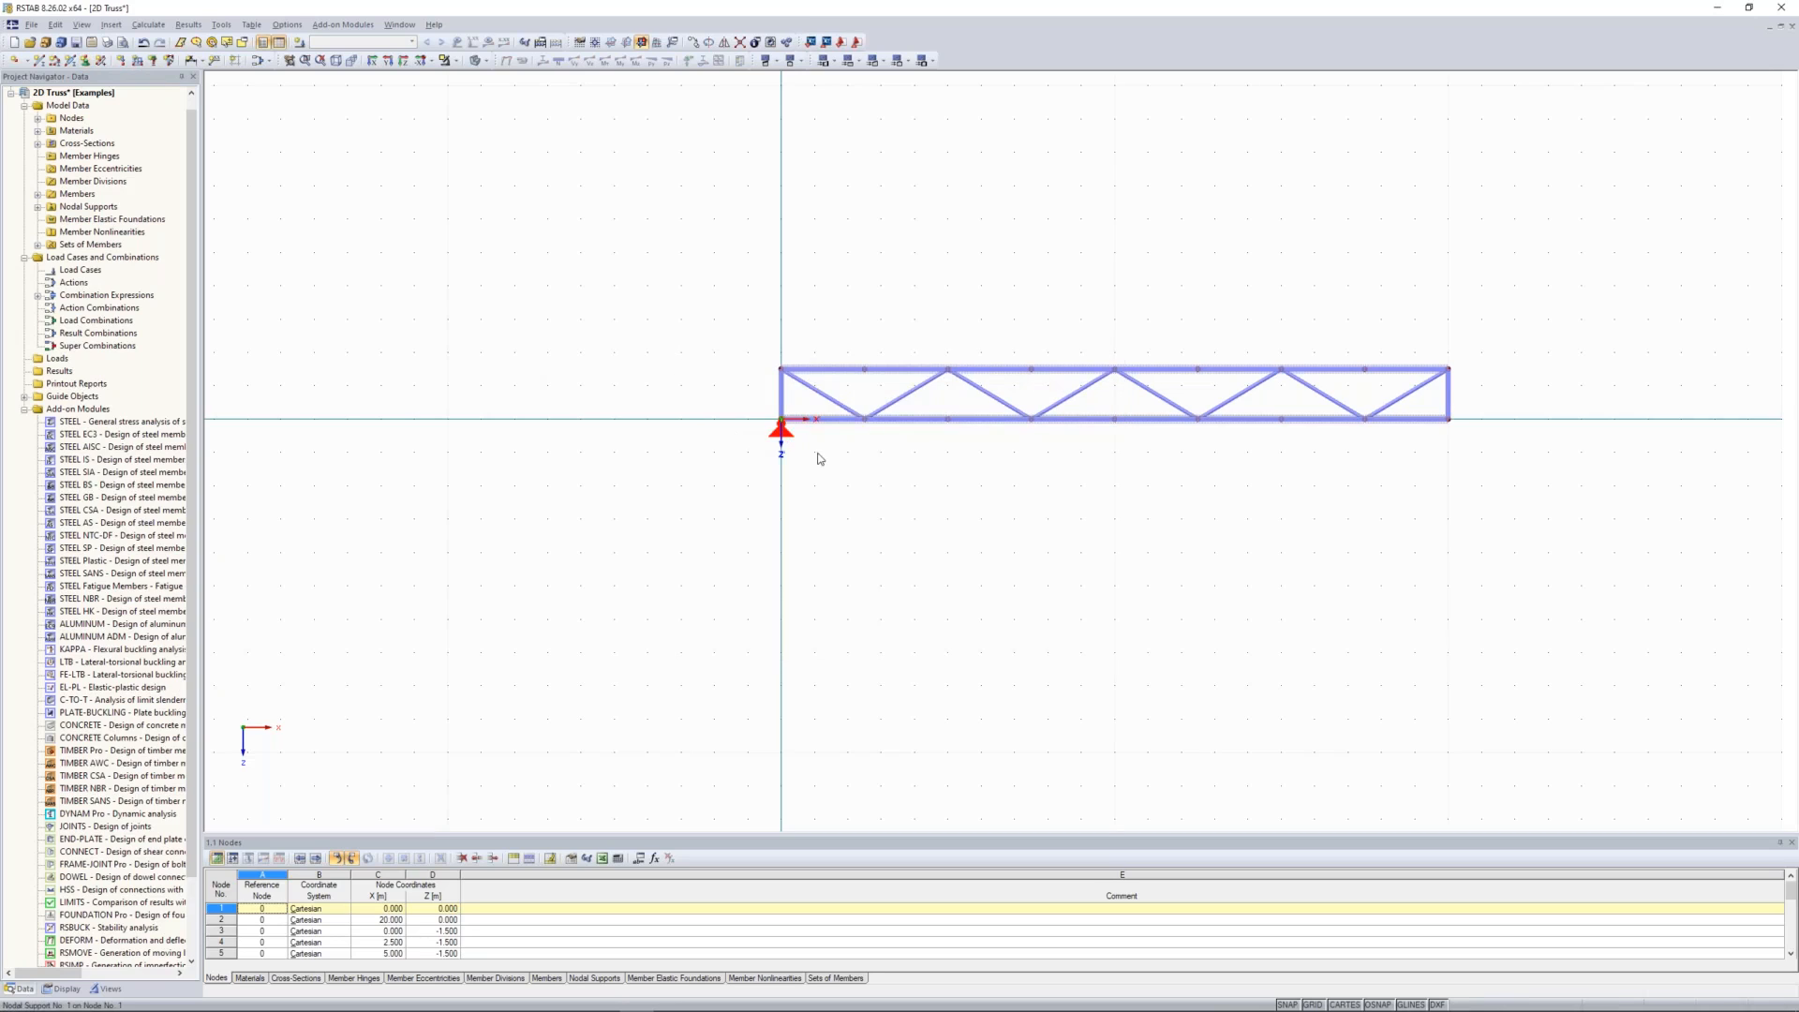
# Step: Add a nodal support of type Sliding in X' at node 2, the truss's lower-right corner
pyautogui.click(1448, 419)
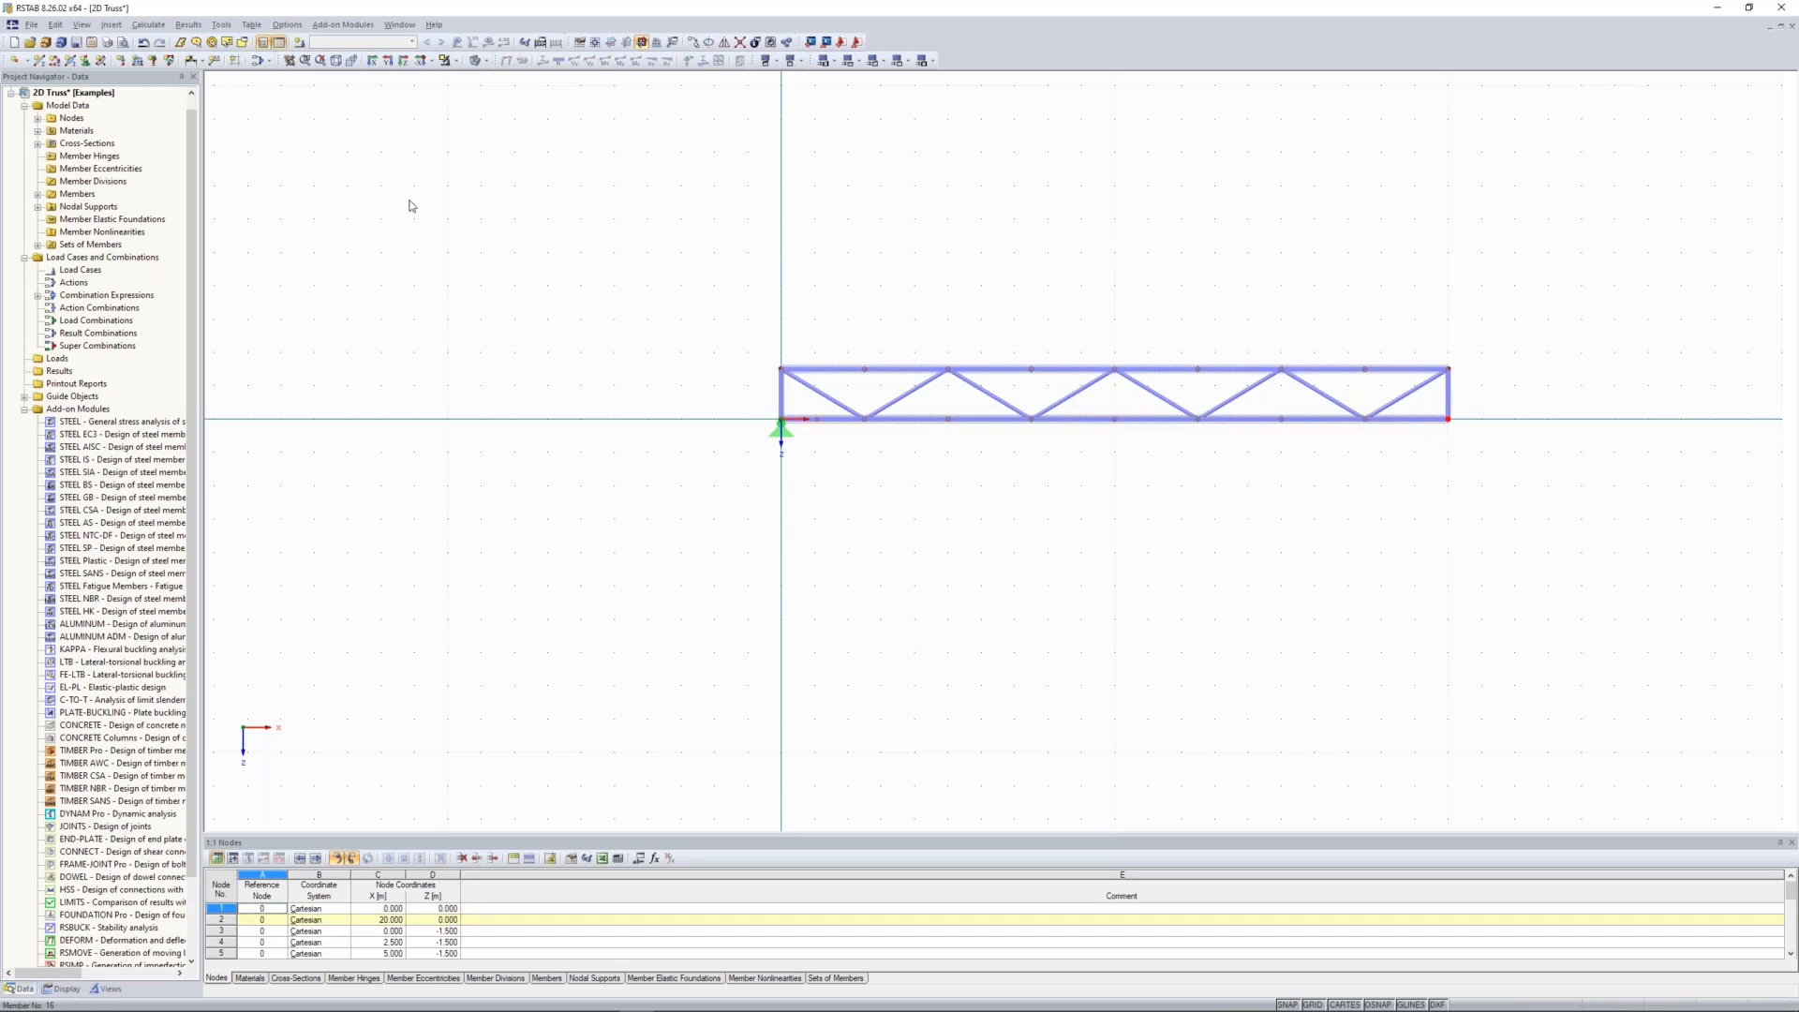
pyautogui.click(85, 60)
pyautogui.click(882, 444)
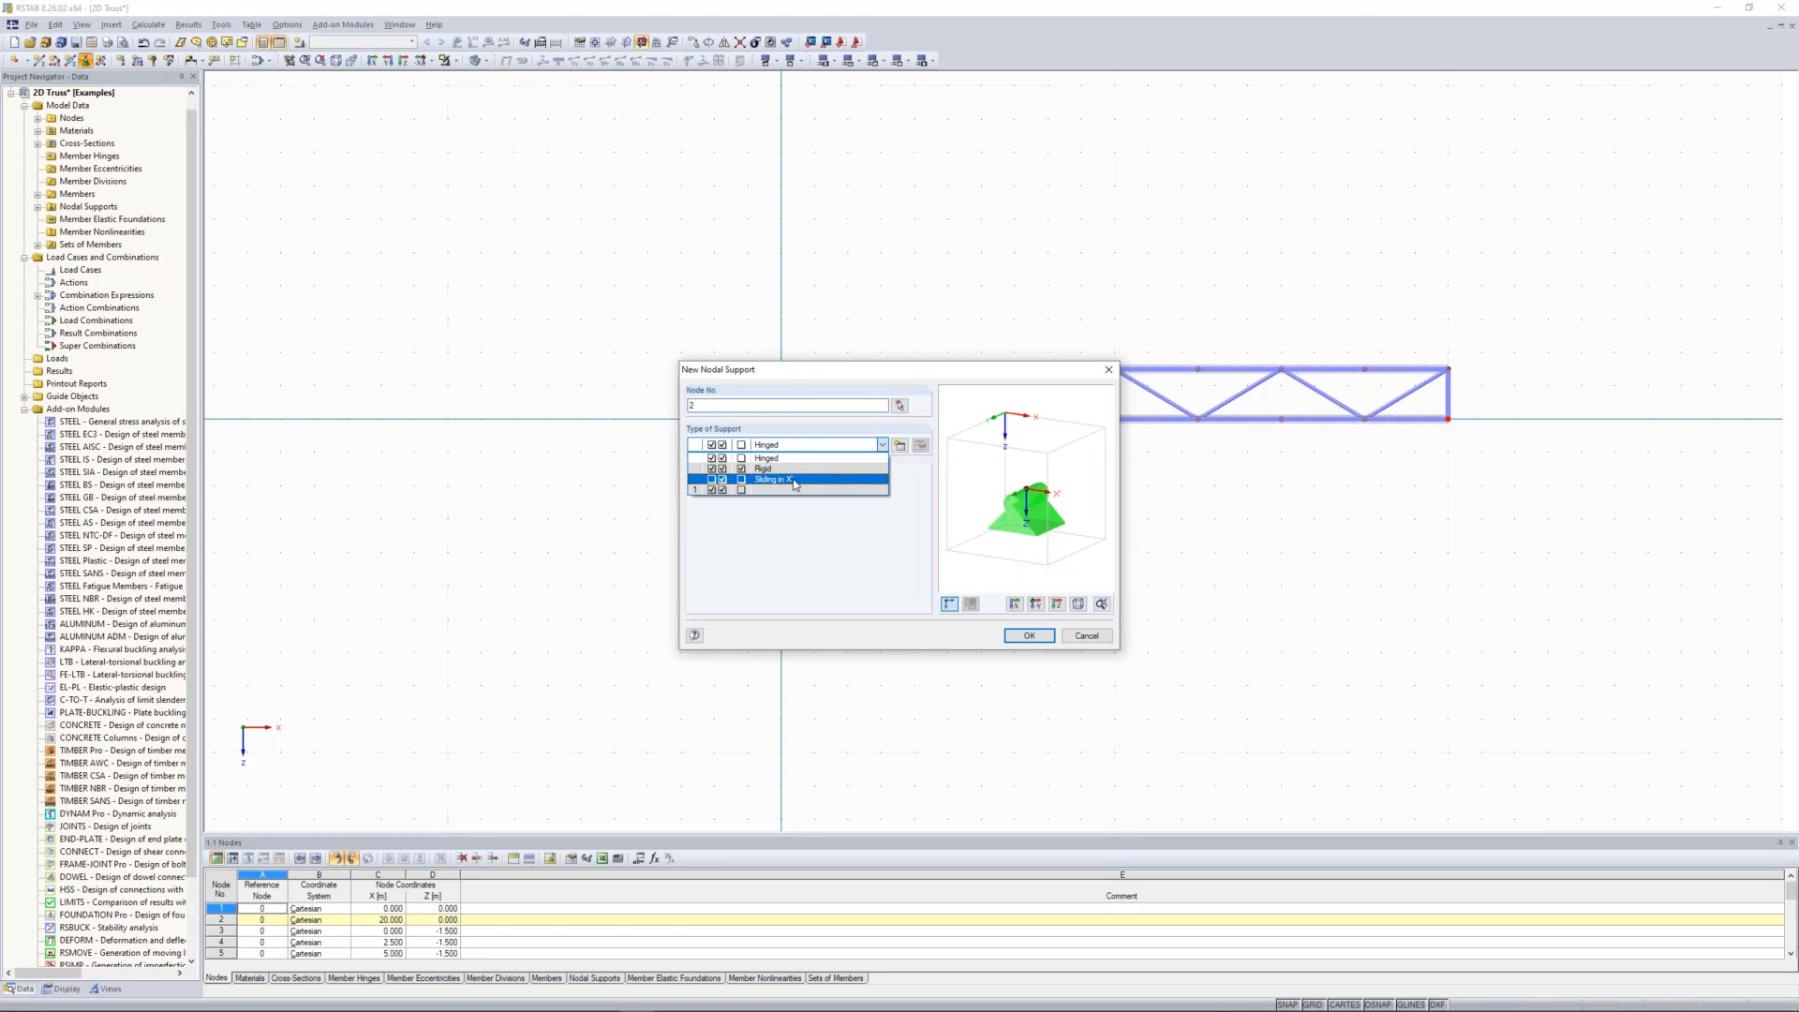
pyautogui.click(794, 481)
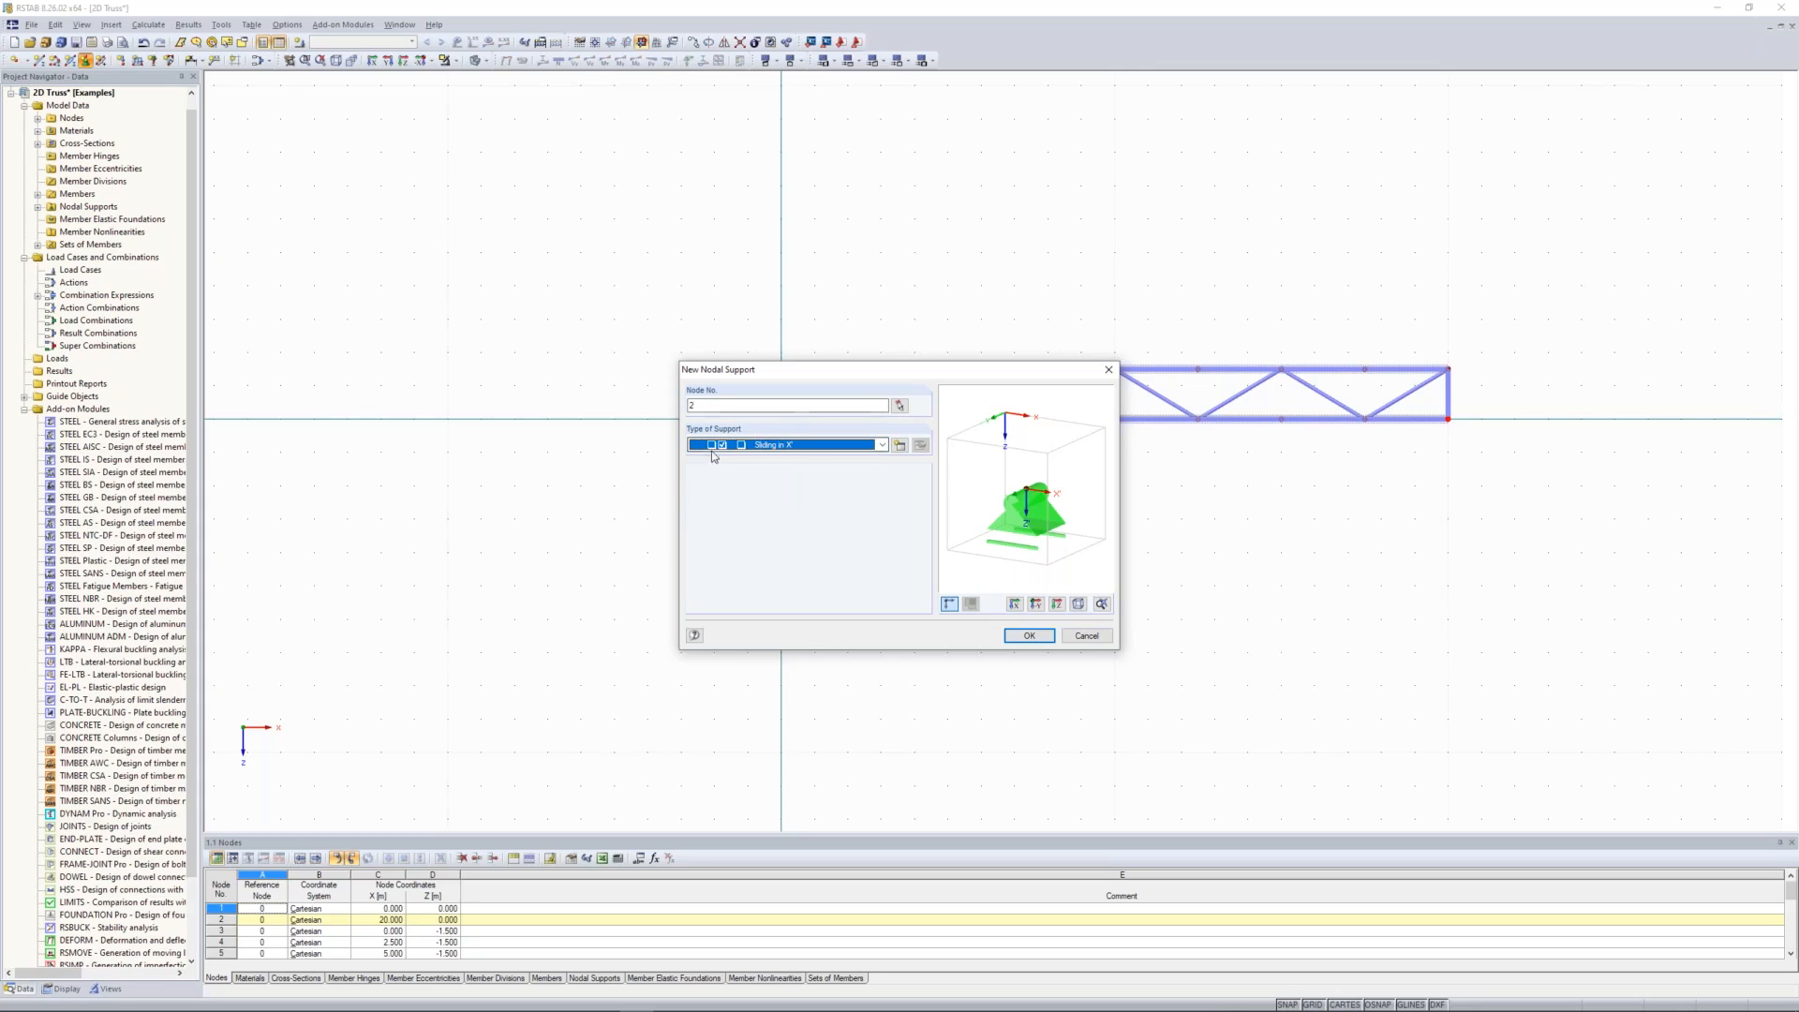
pyautogui.click(1033, 637)
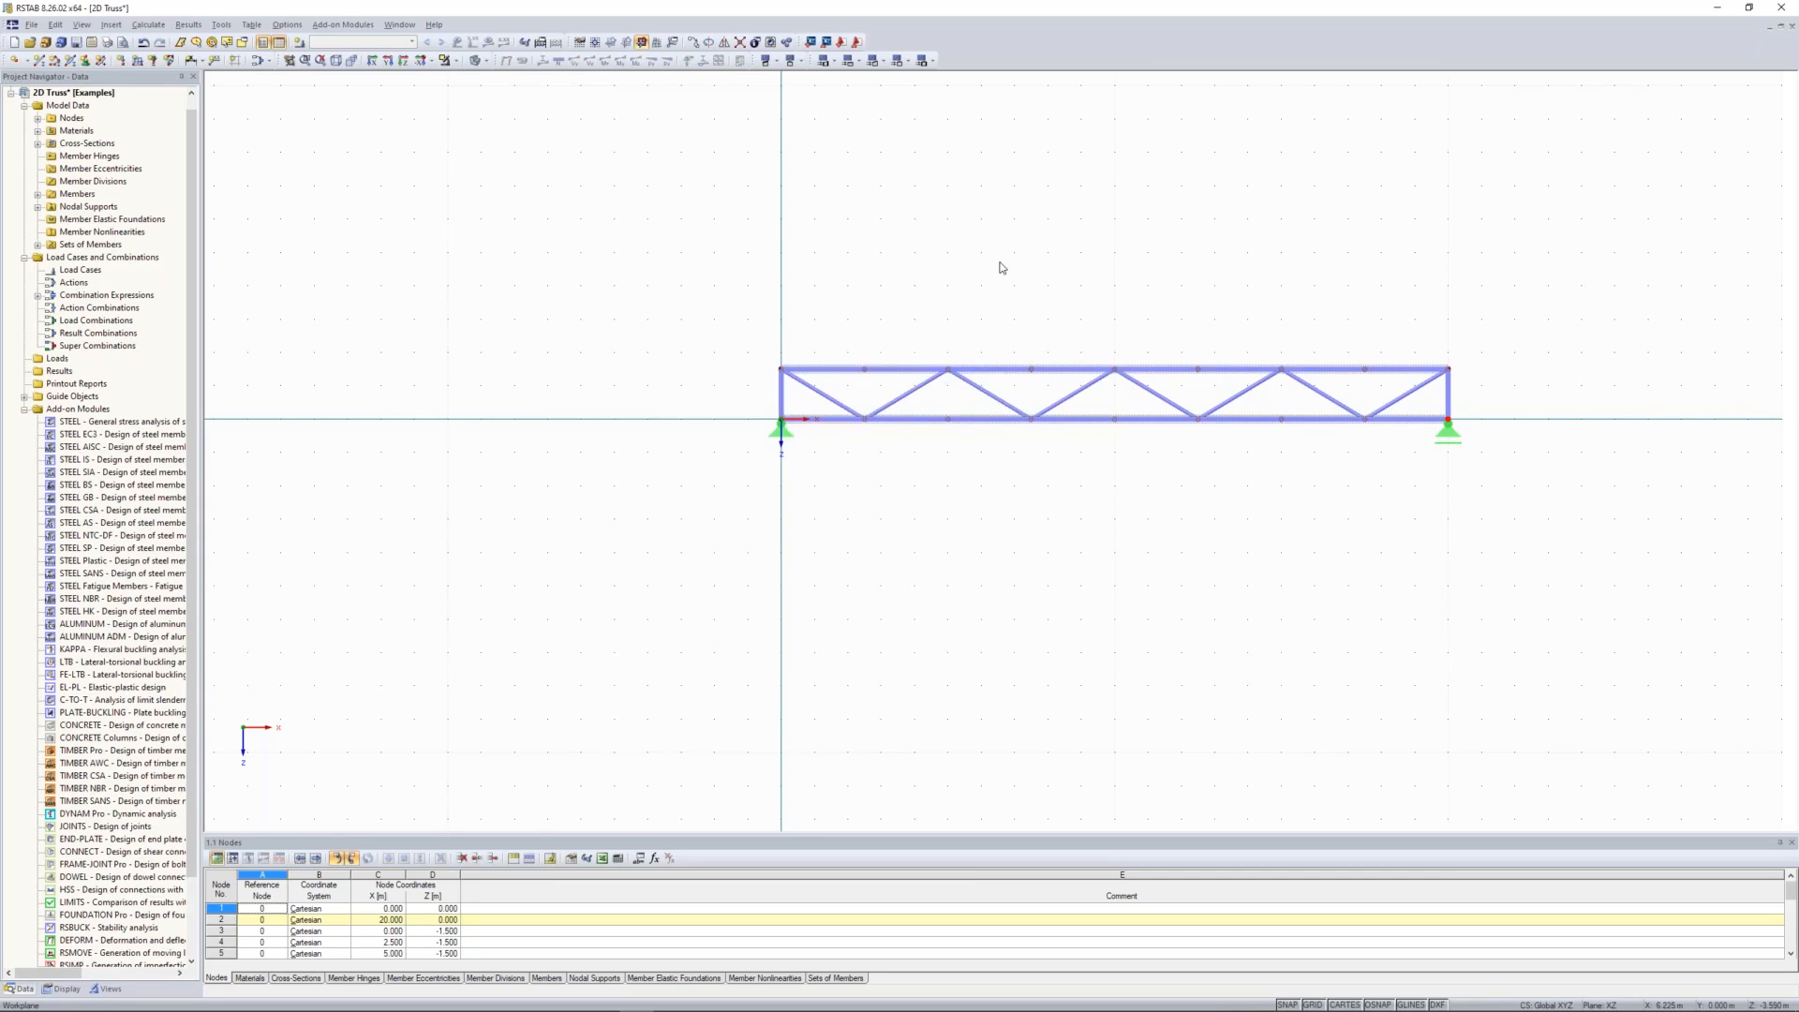
pyautogui.scroll(1, 1266, 425)
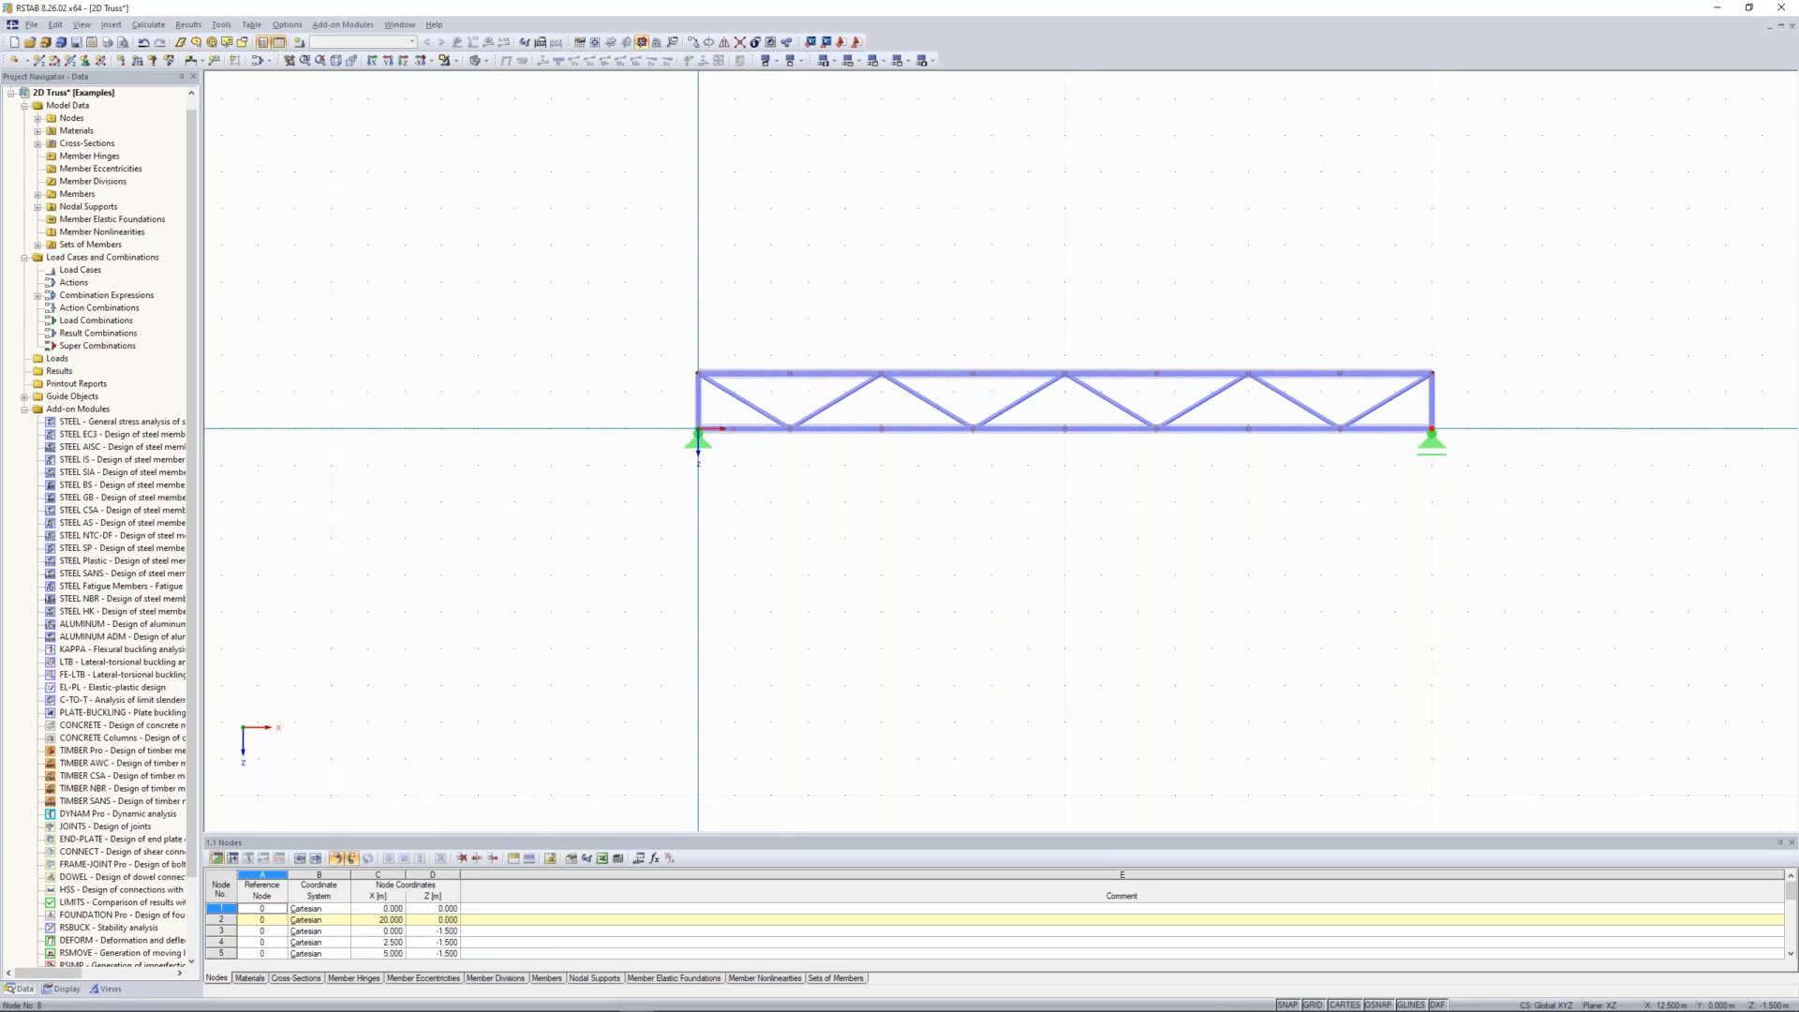
pyautogui.scroll(1, 933, 328)
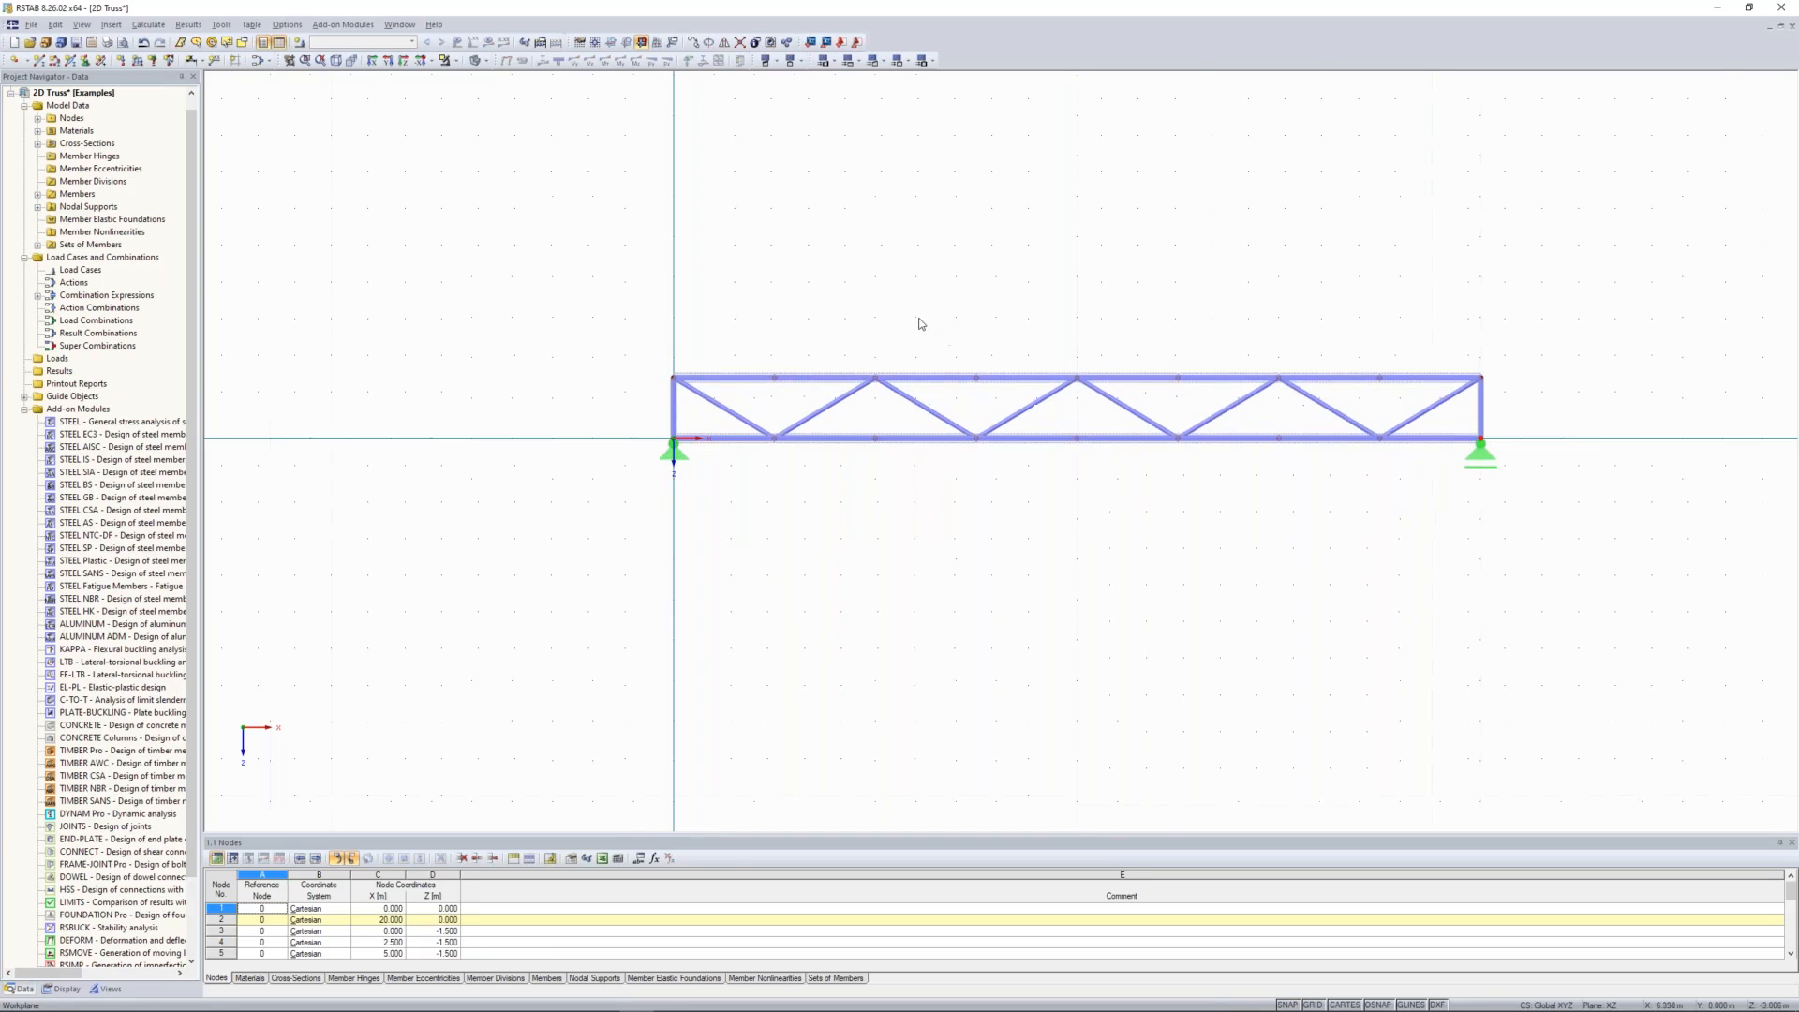
pyautogui.moveTo(888, 330); pyautogui.dragTo(831, 343, button='middle')
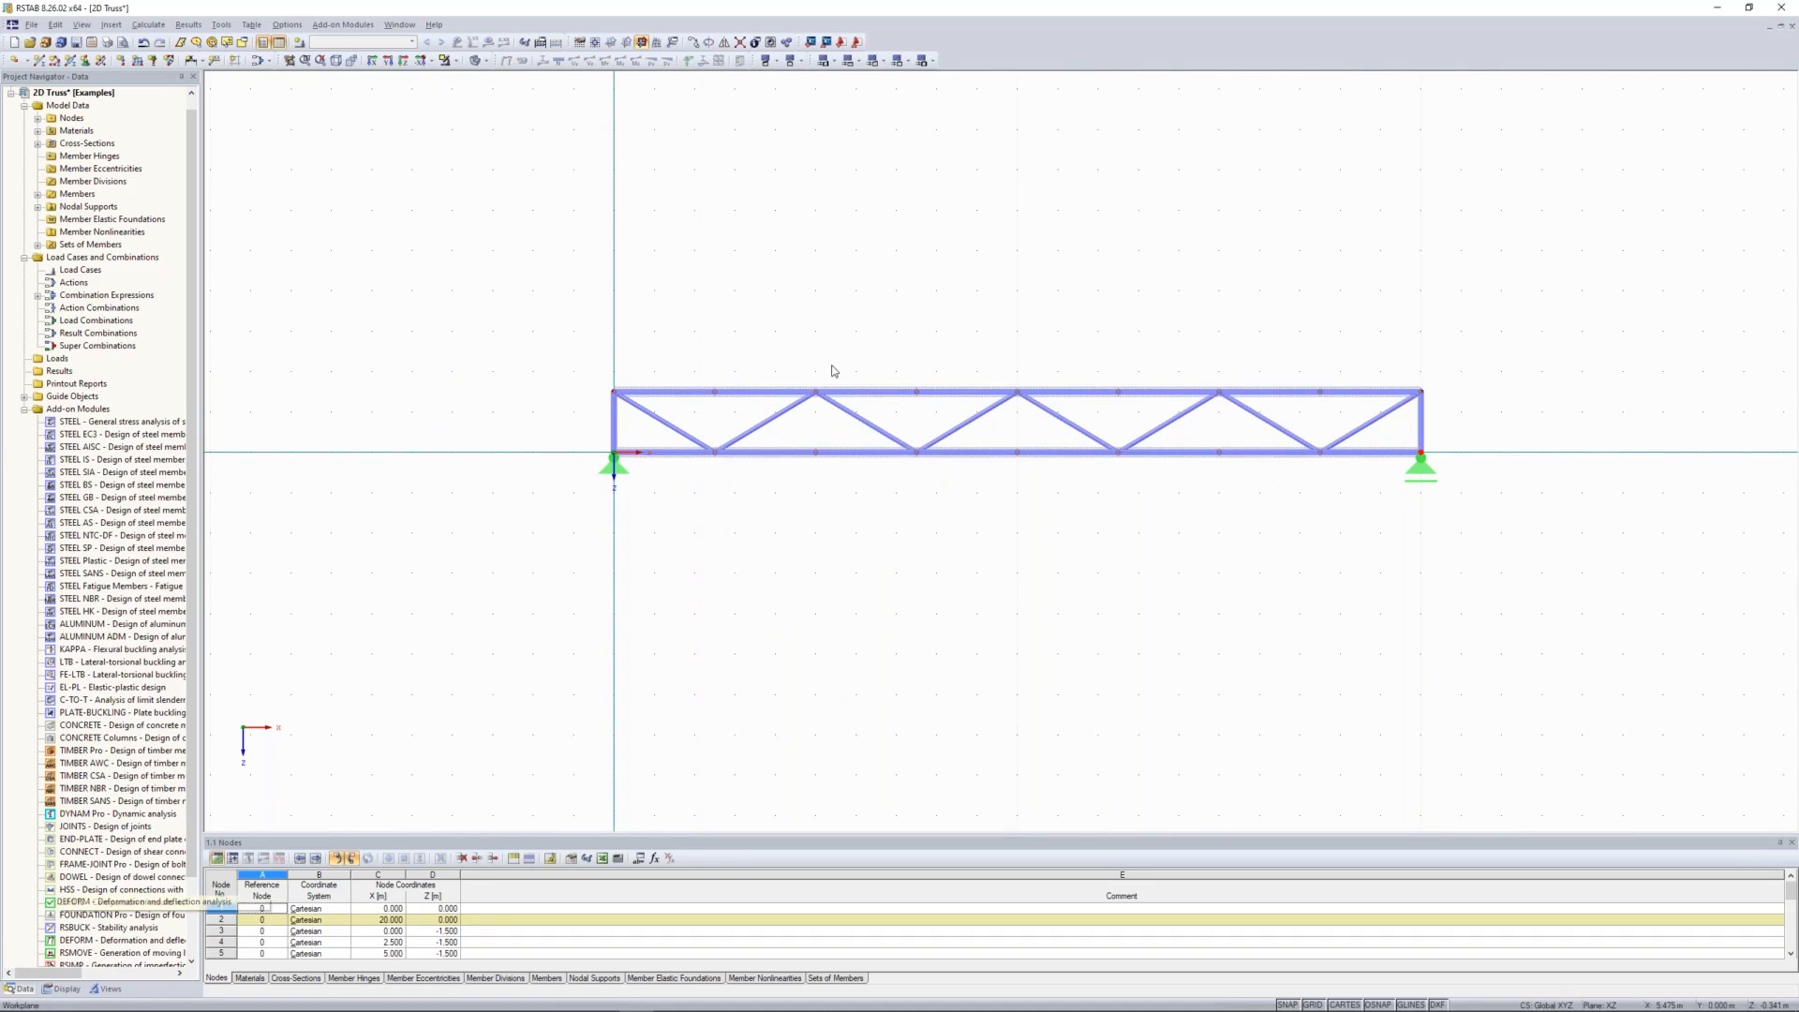
# Step: Check the truss members coloured by cross-section and by member type, and return the colouring to standard
pyautogui.click(73, 987)
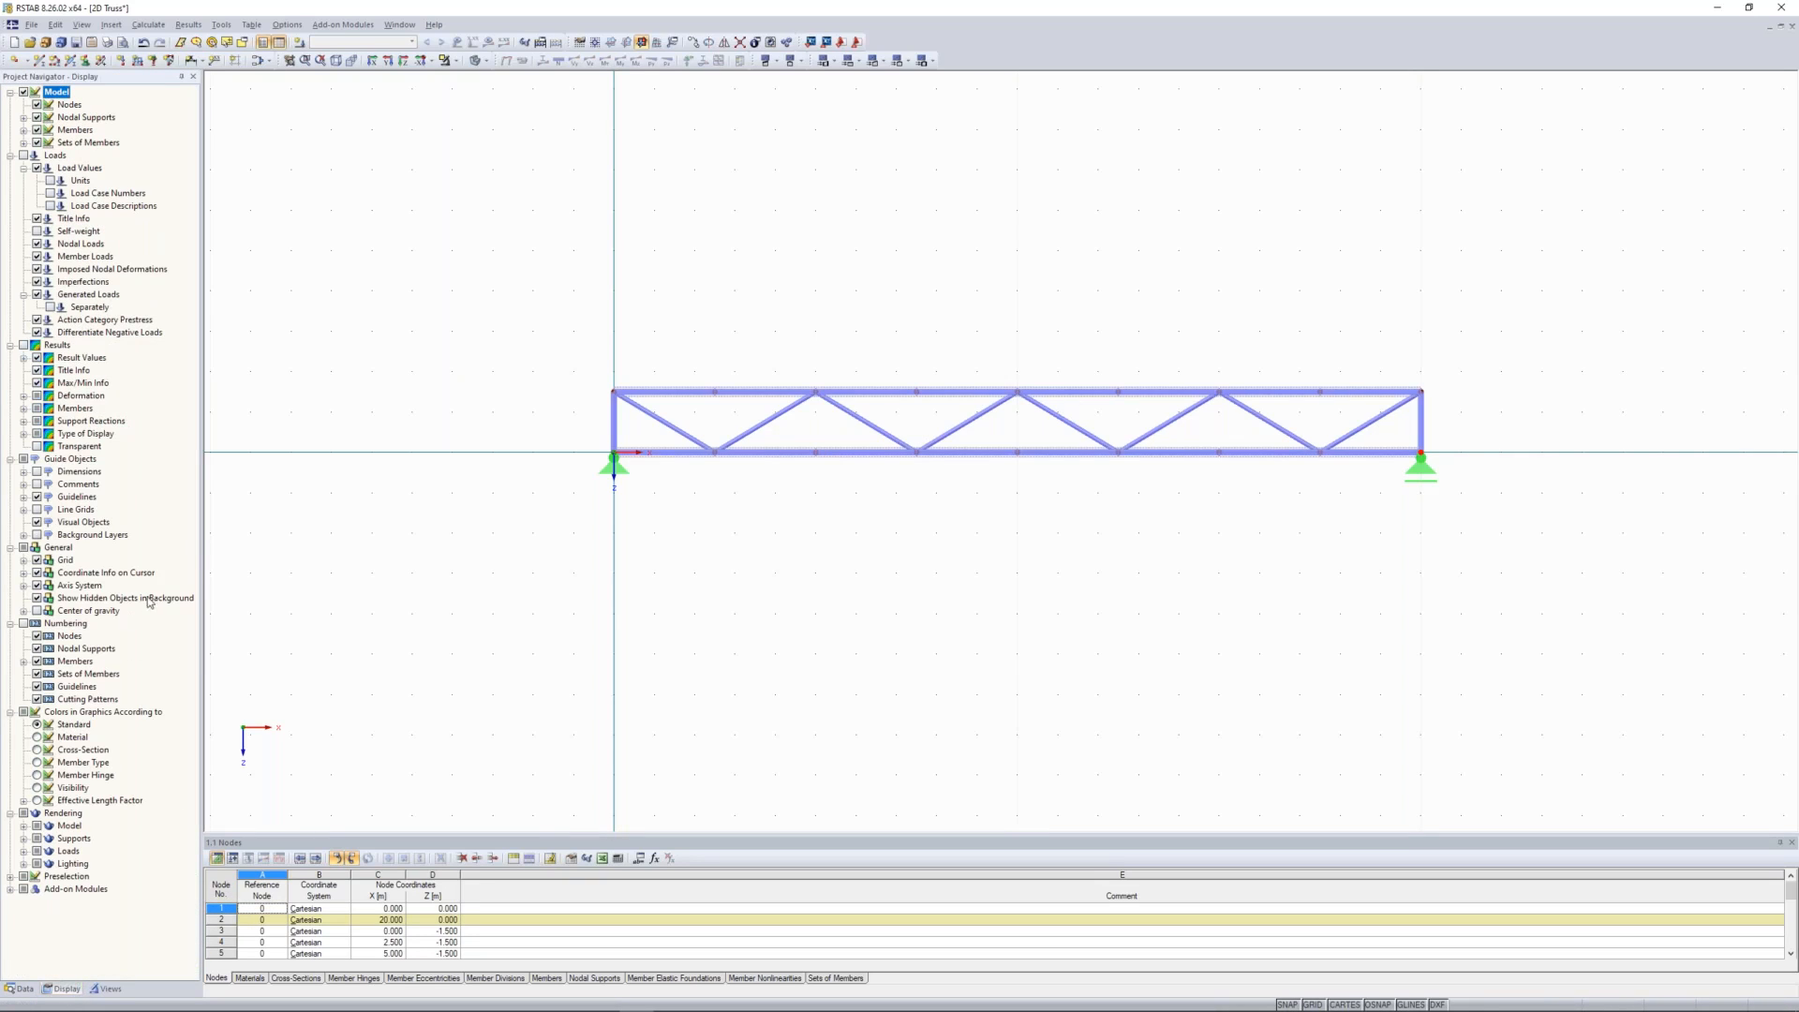
pyautogui.click(37, 750)
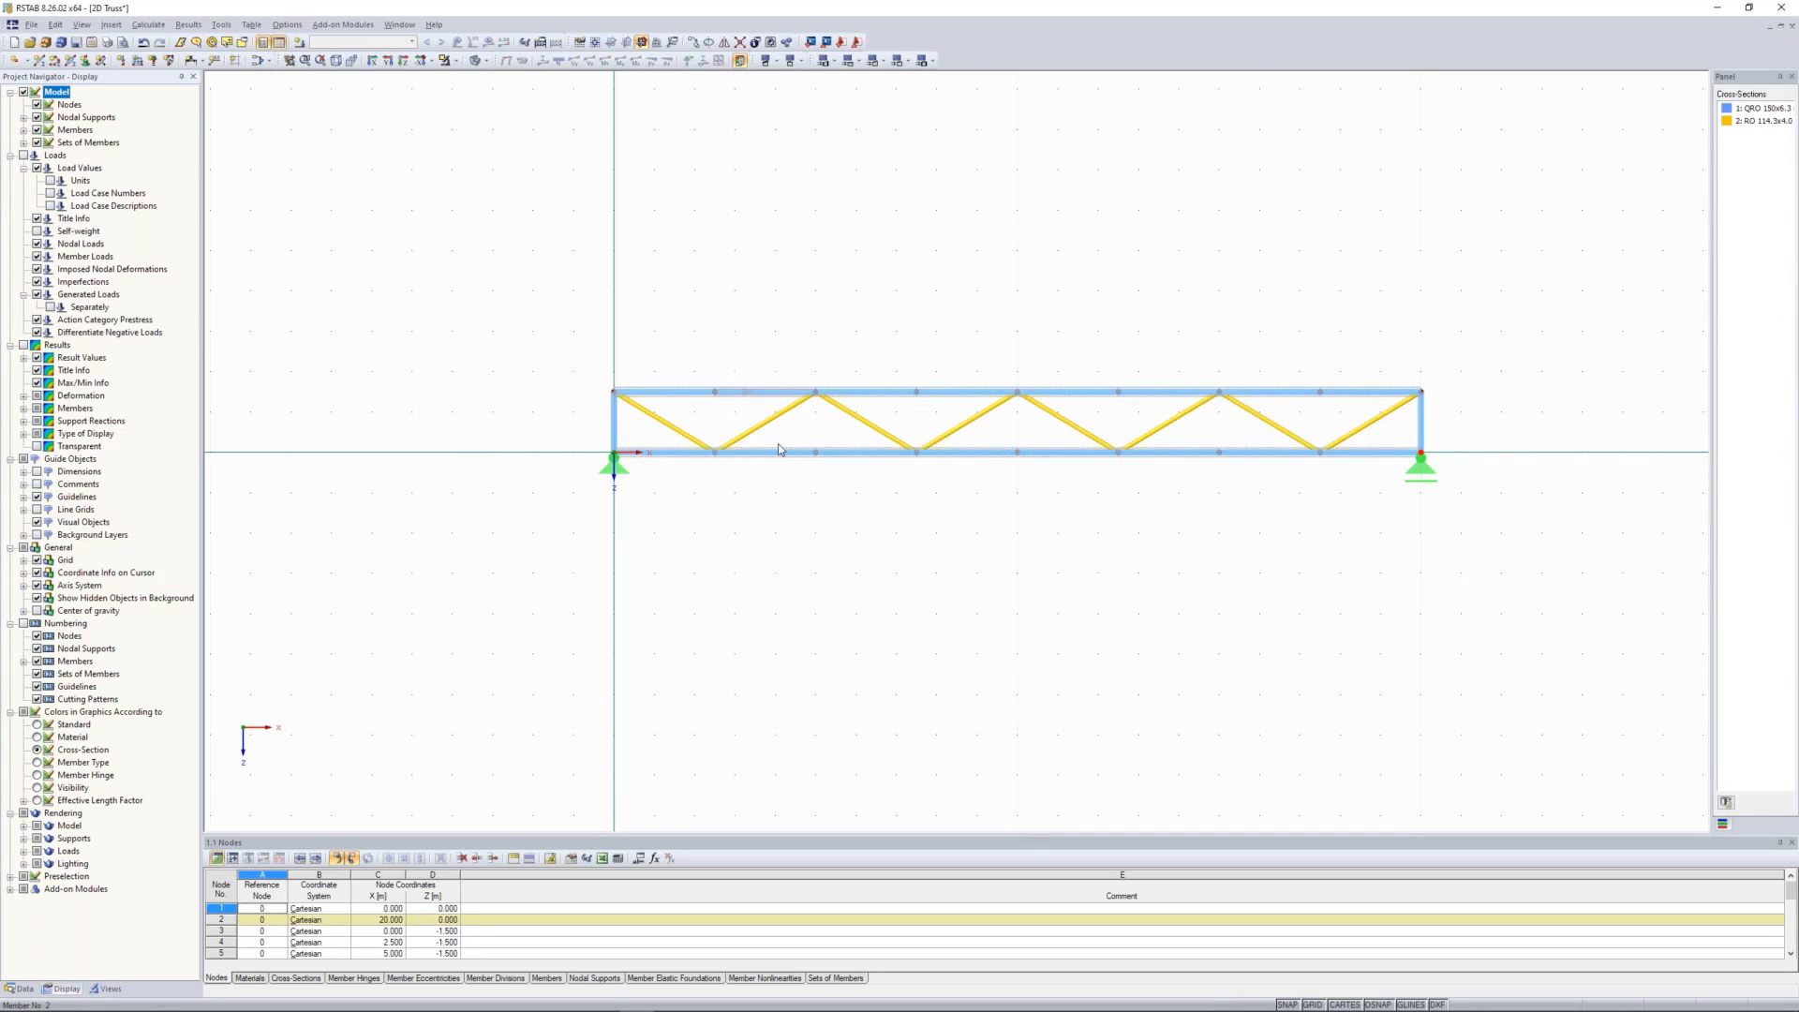
pyautogui.moveTo(927, 292); pyautogui.dragTo(878, 297, button='middle')
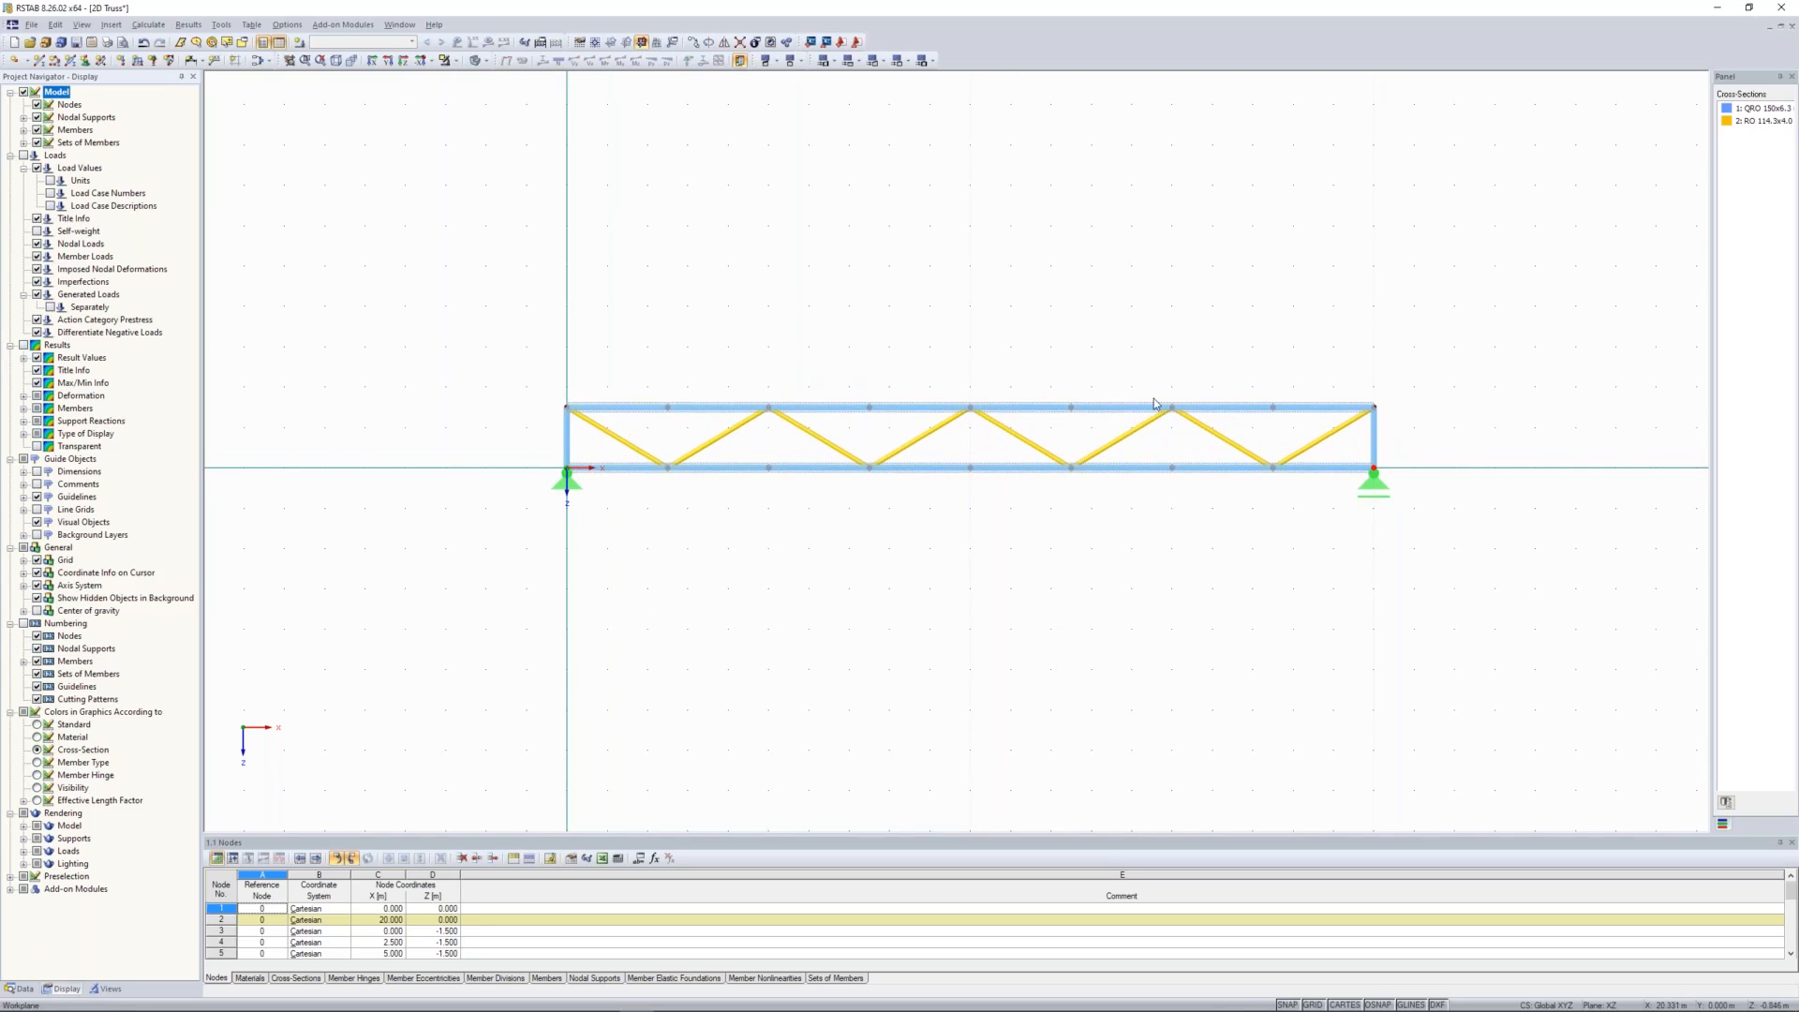
pyautogui.click(37, 762)
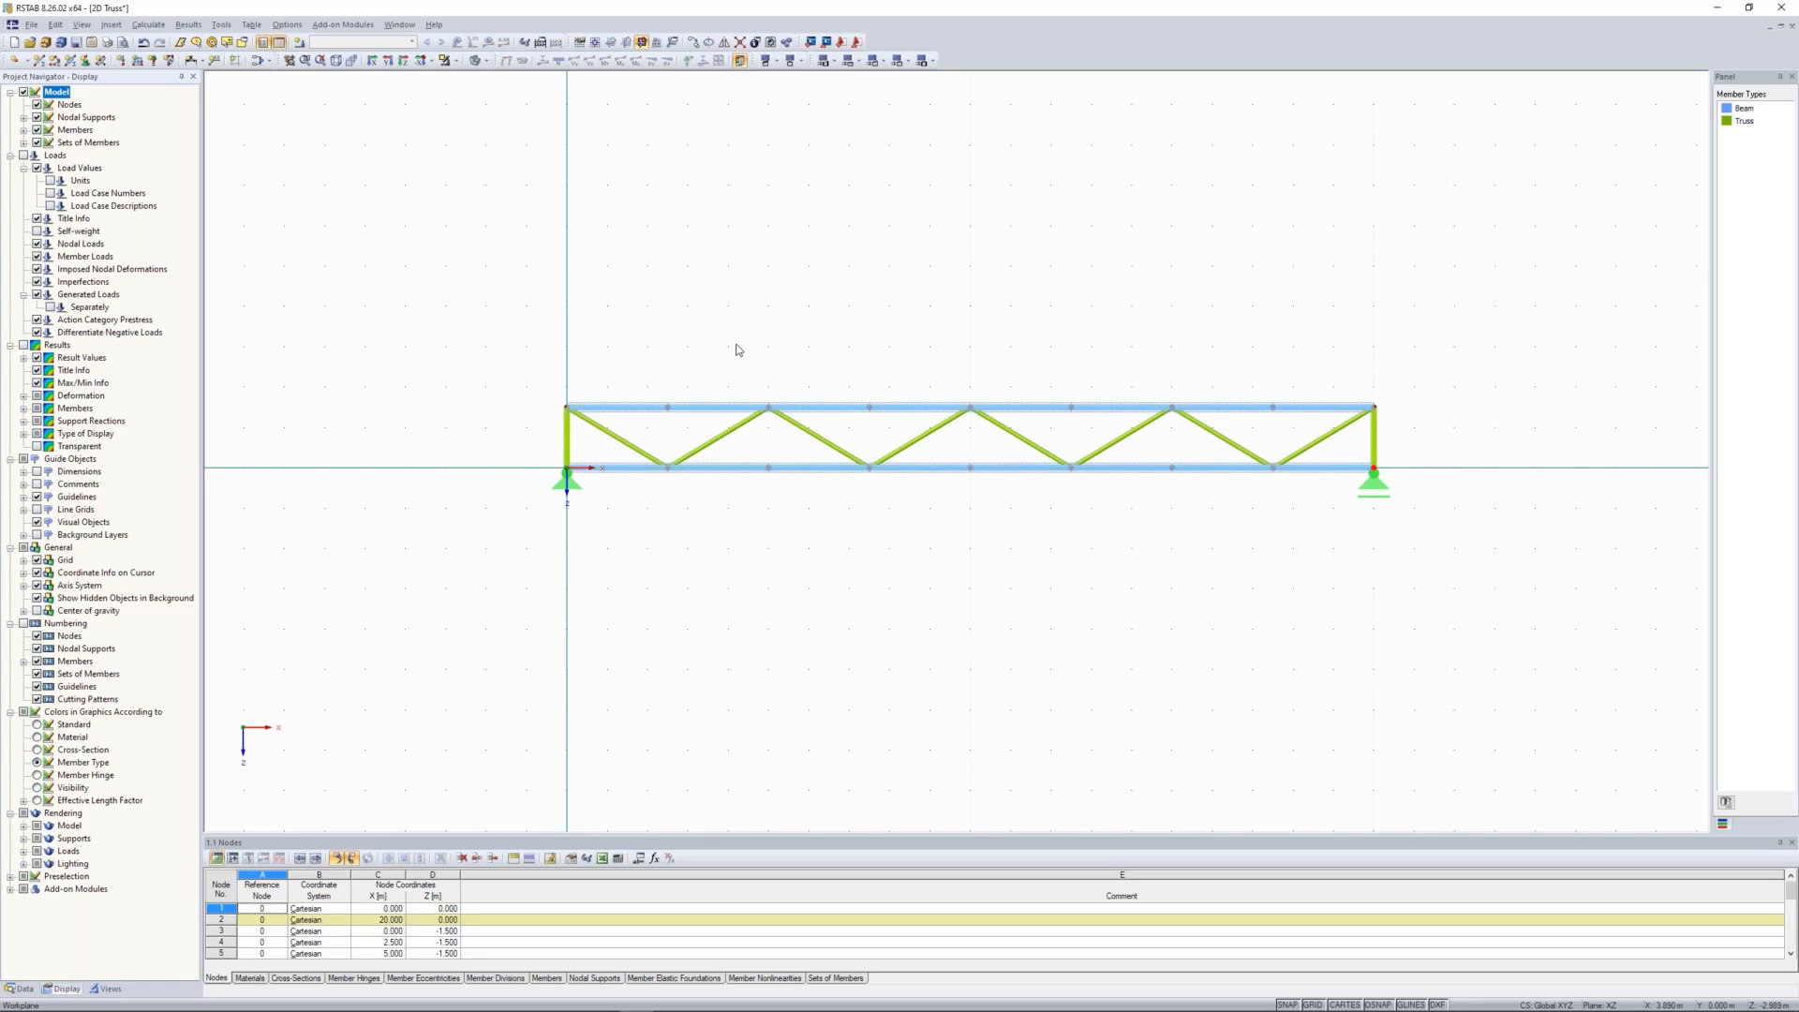
pyautogui.moveTo(830, 315)
pyautogui.mouseDown(button='middle')
pyautogui.moveTo(796, 334)
pyautogui.moveTo(851, 326)
pyautogui.mouseUp(button='middle')
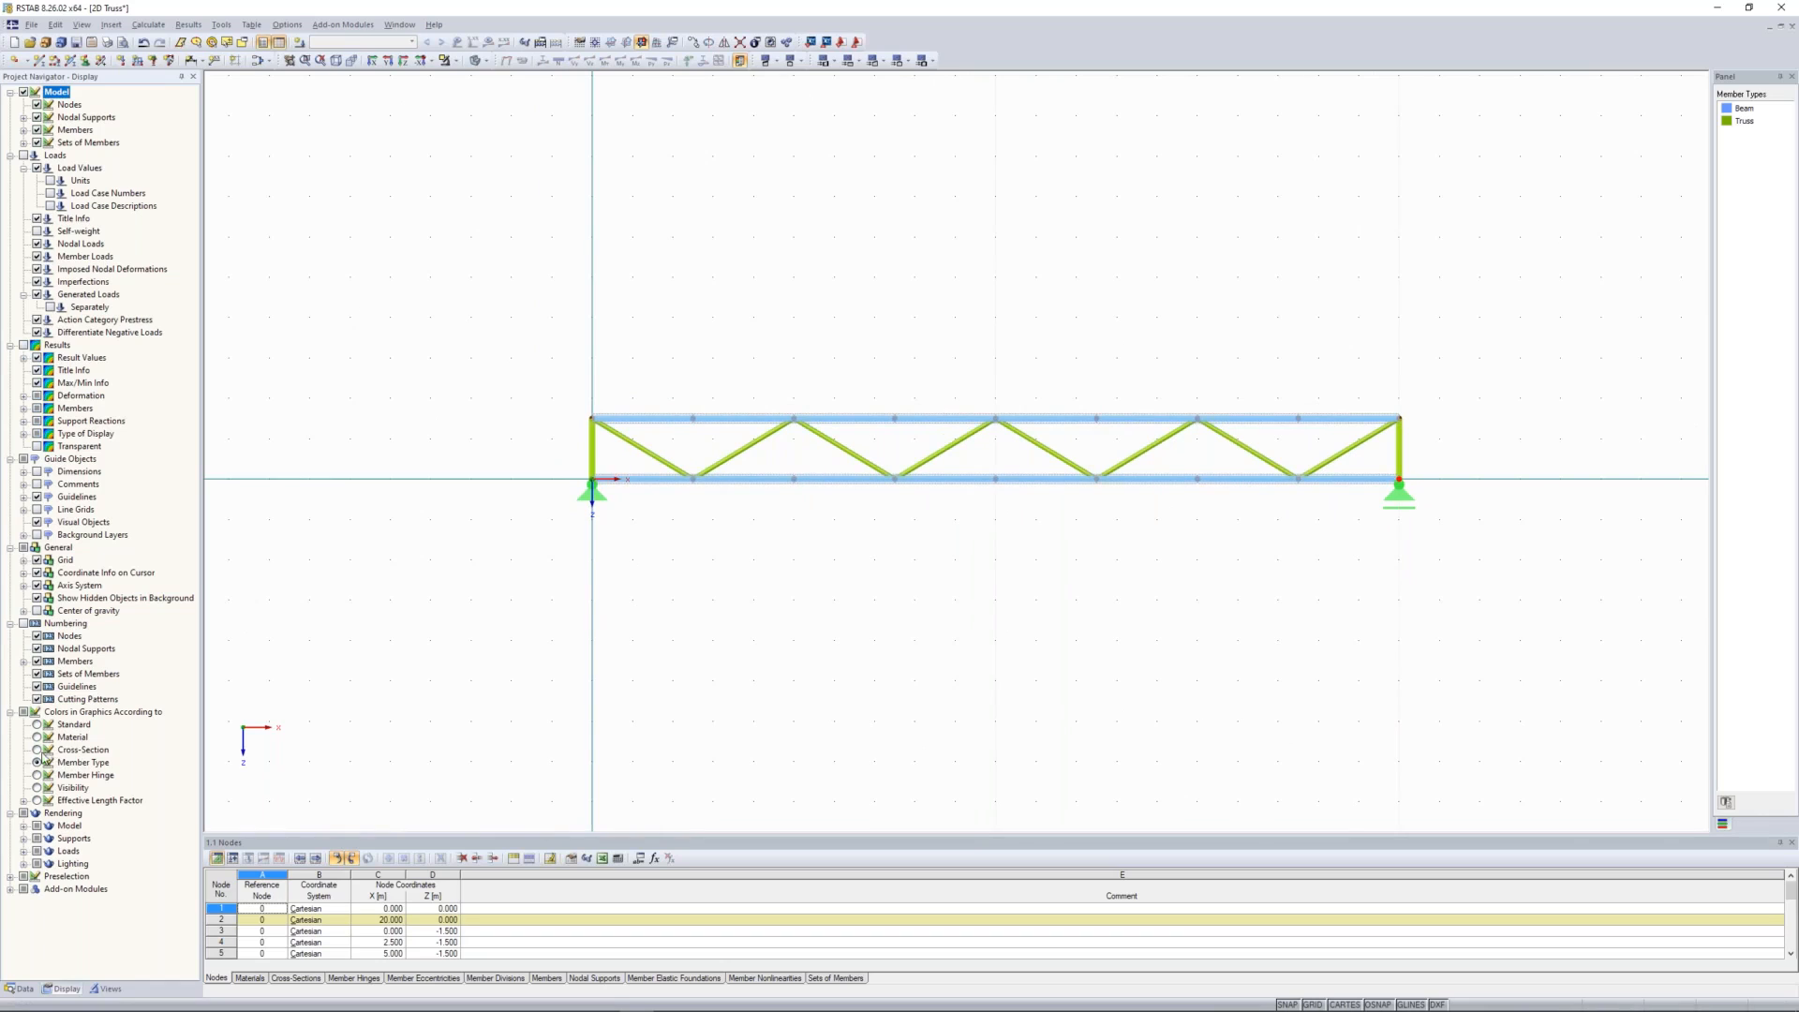
pyautogui.click(37, 725)
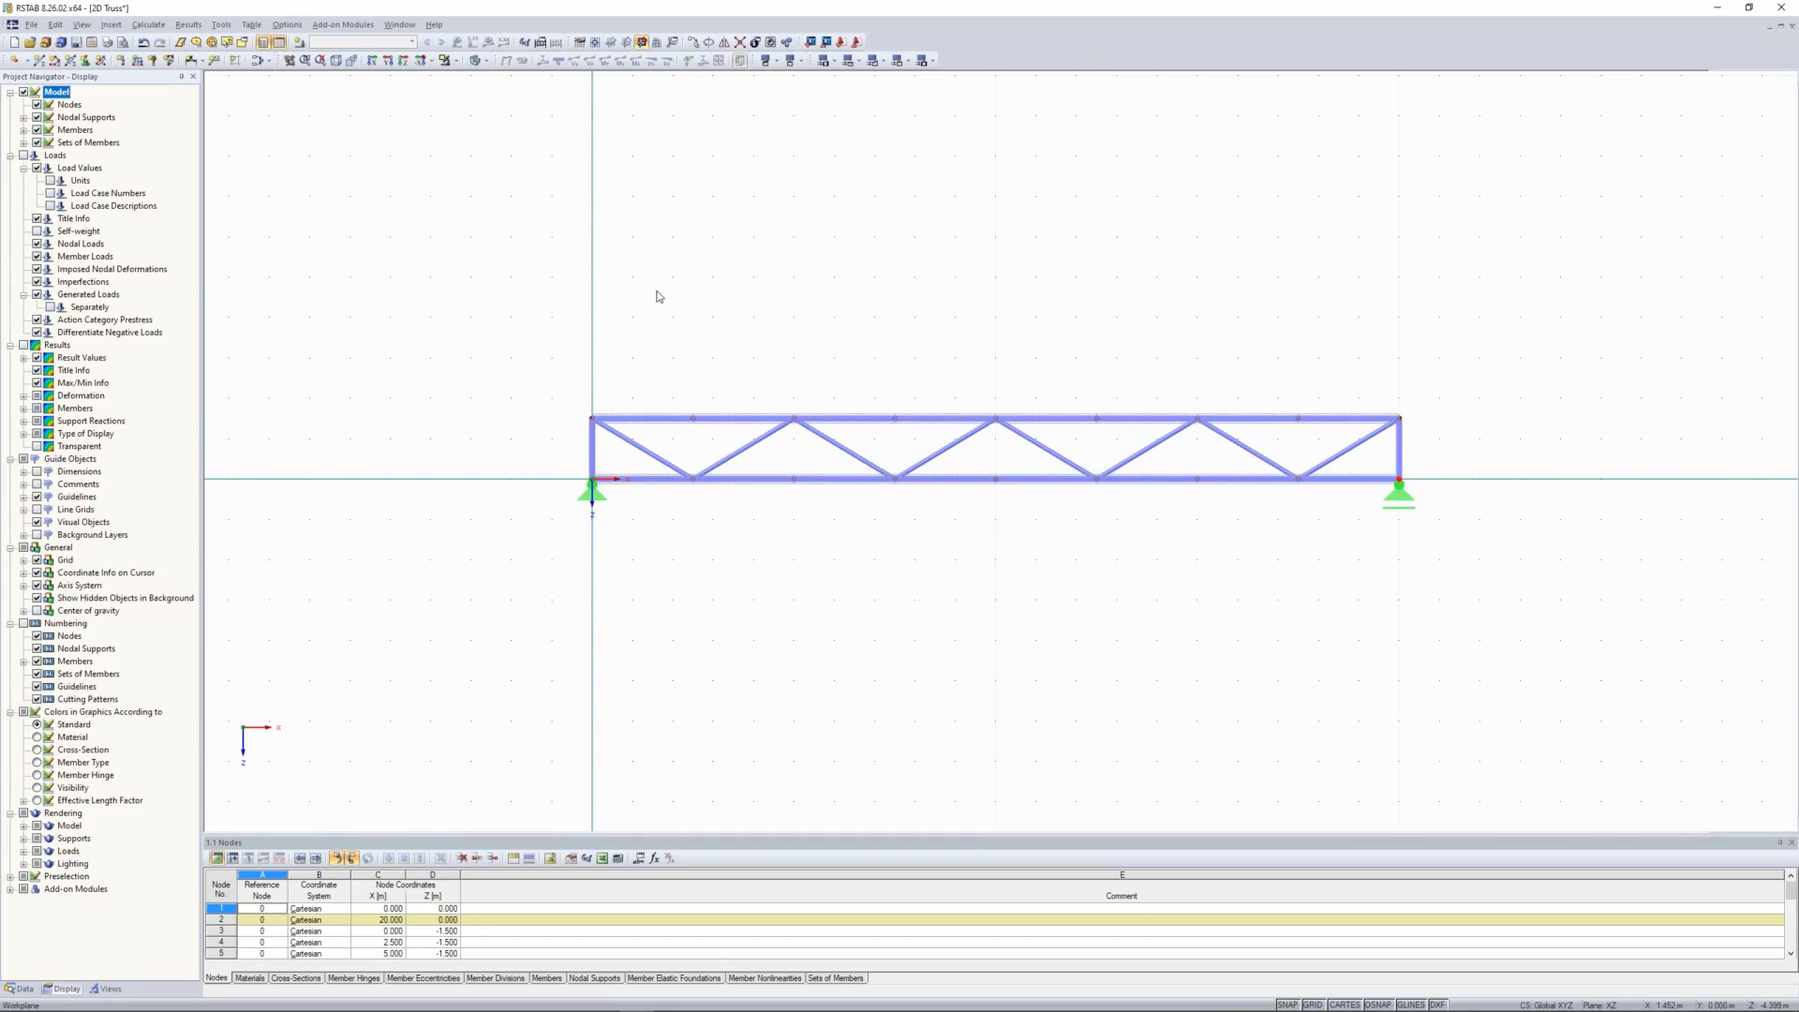
# Step: Create permanent load case LC1 named Self Weight, with self-weight active at factor 1.000 in Z
pyautogui.moveTo(638, 281); pyautogui.dragTo(669, 300, button='middle')
pyautogui.scroll(-1, 710, 265)
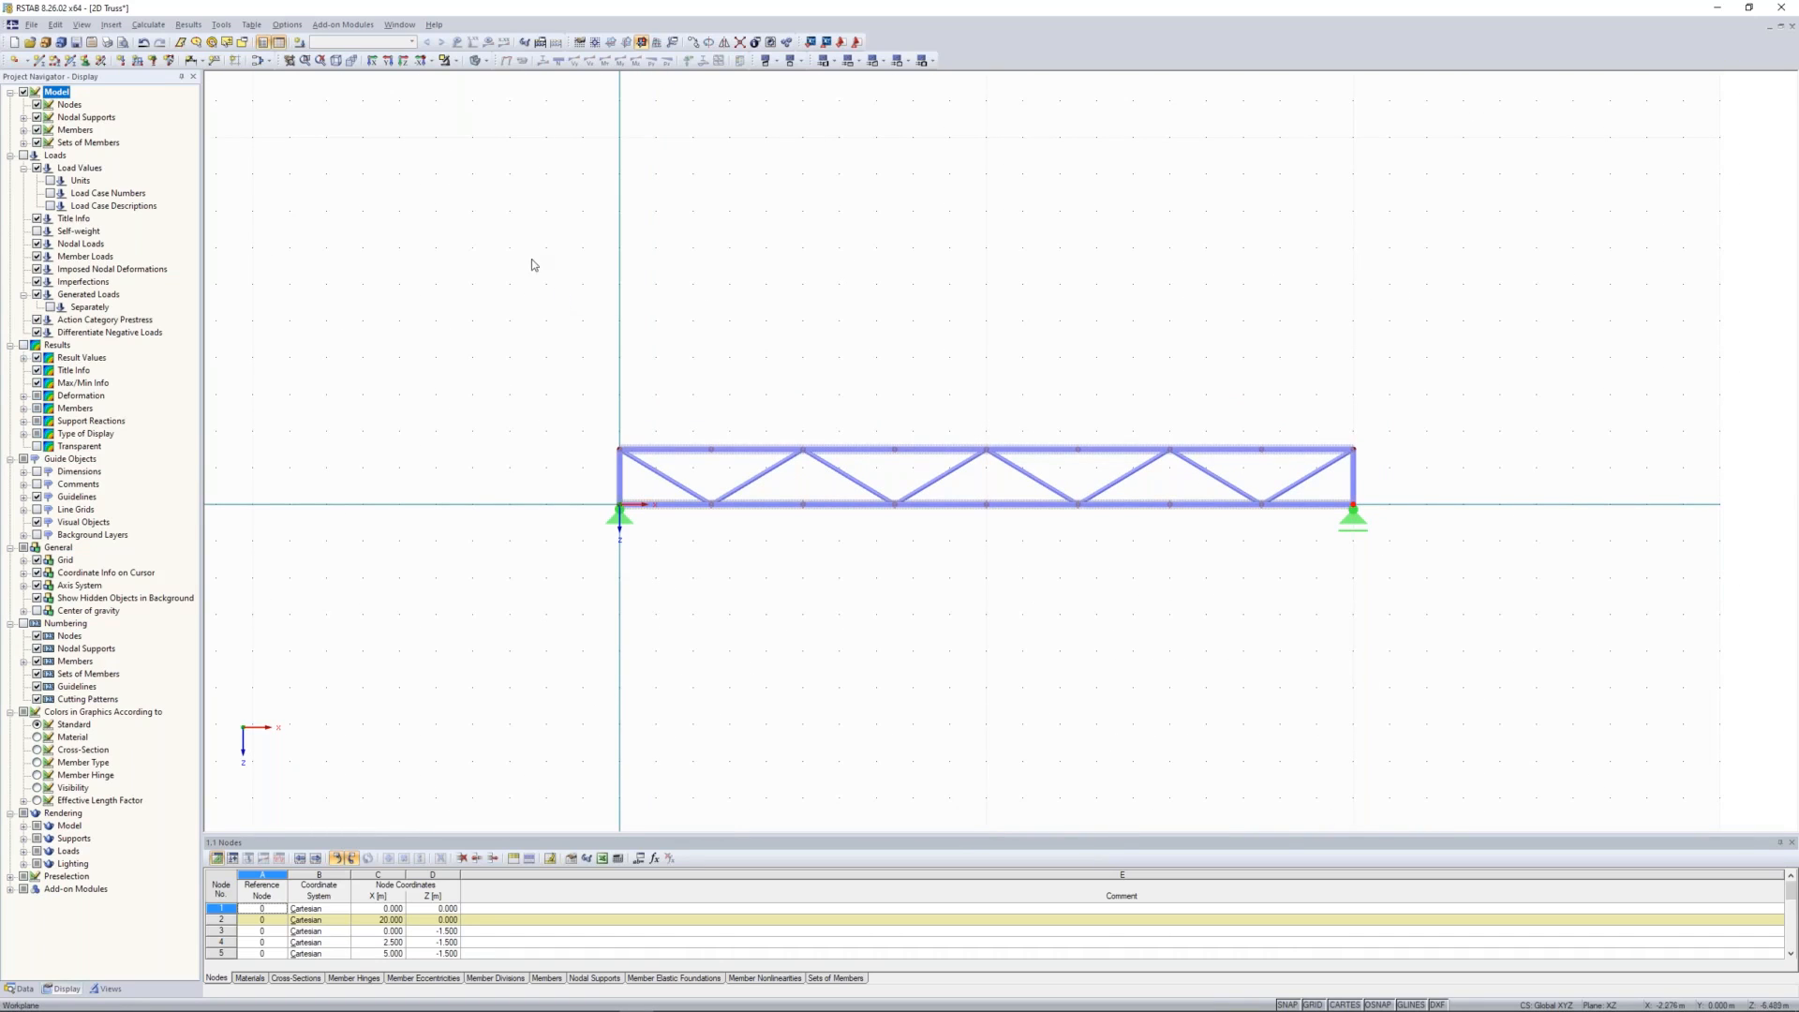
pyautogui.moveTo(543, 273); pyautogui.dragTo(679, 319, button='middle')
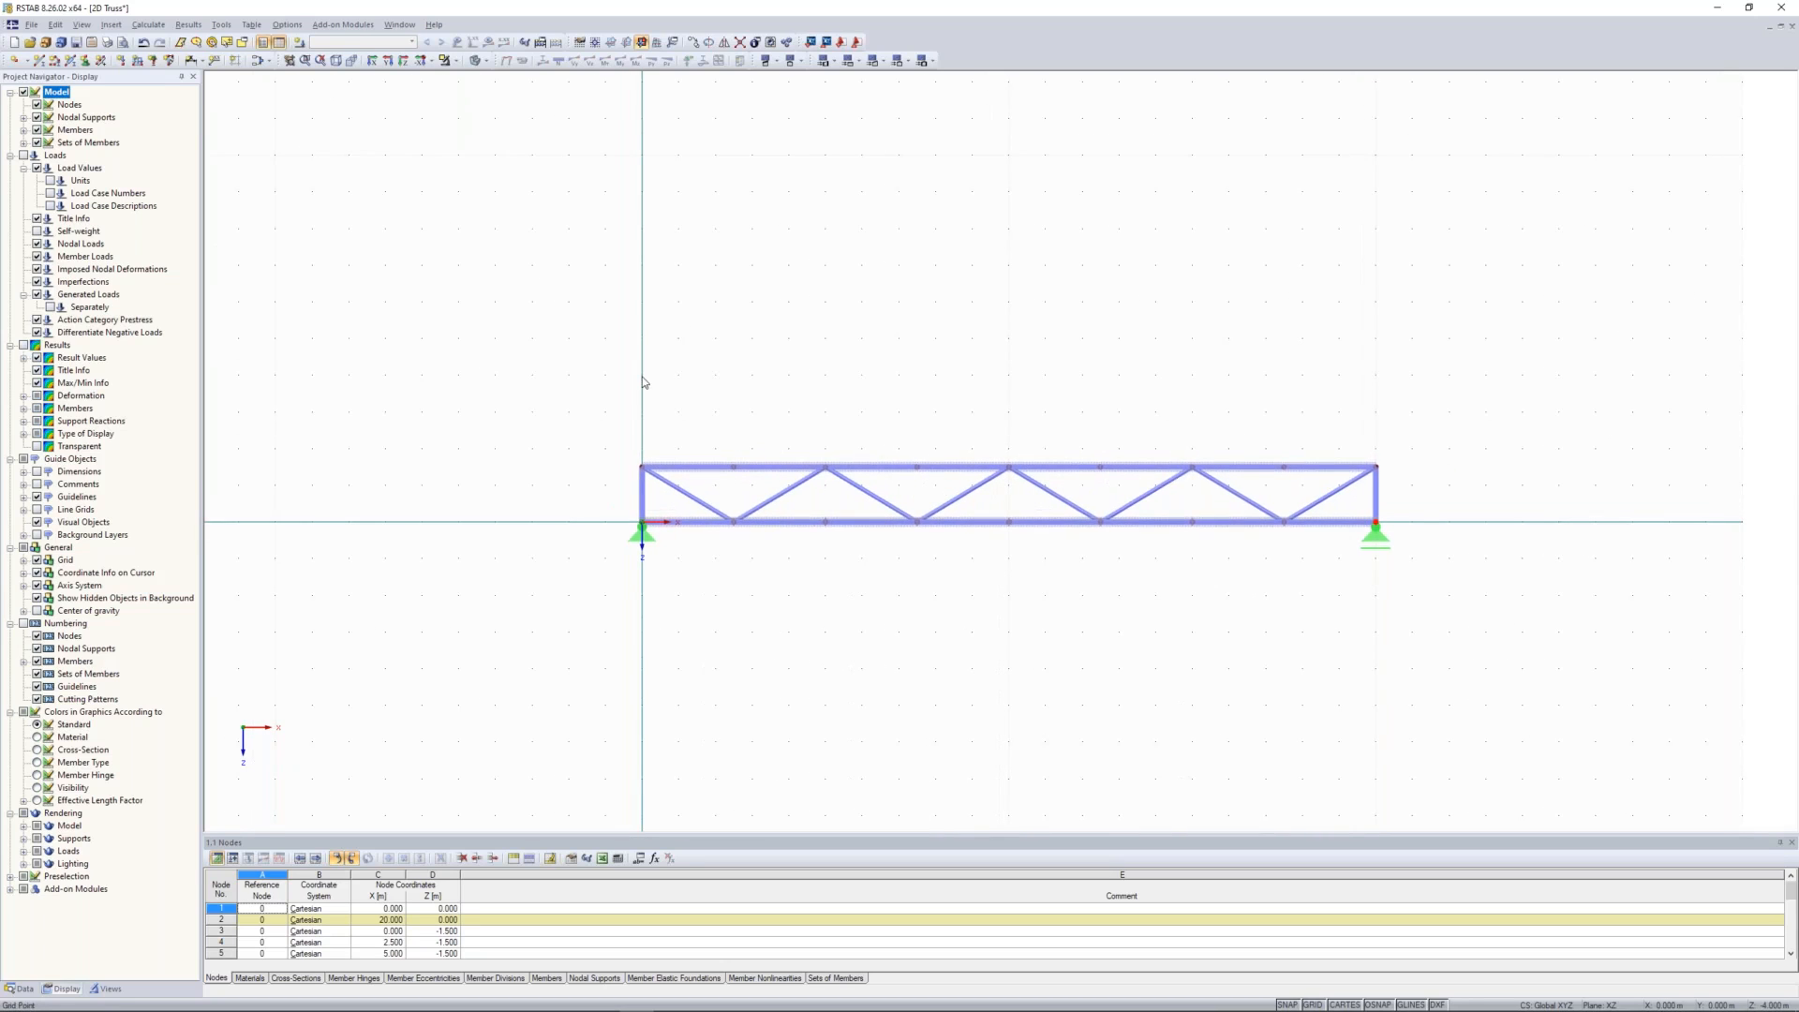
pyautogui.scroll(2, 662, 345)
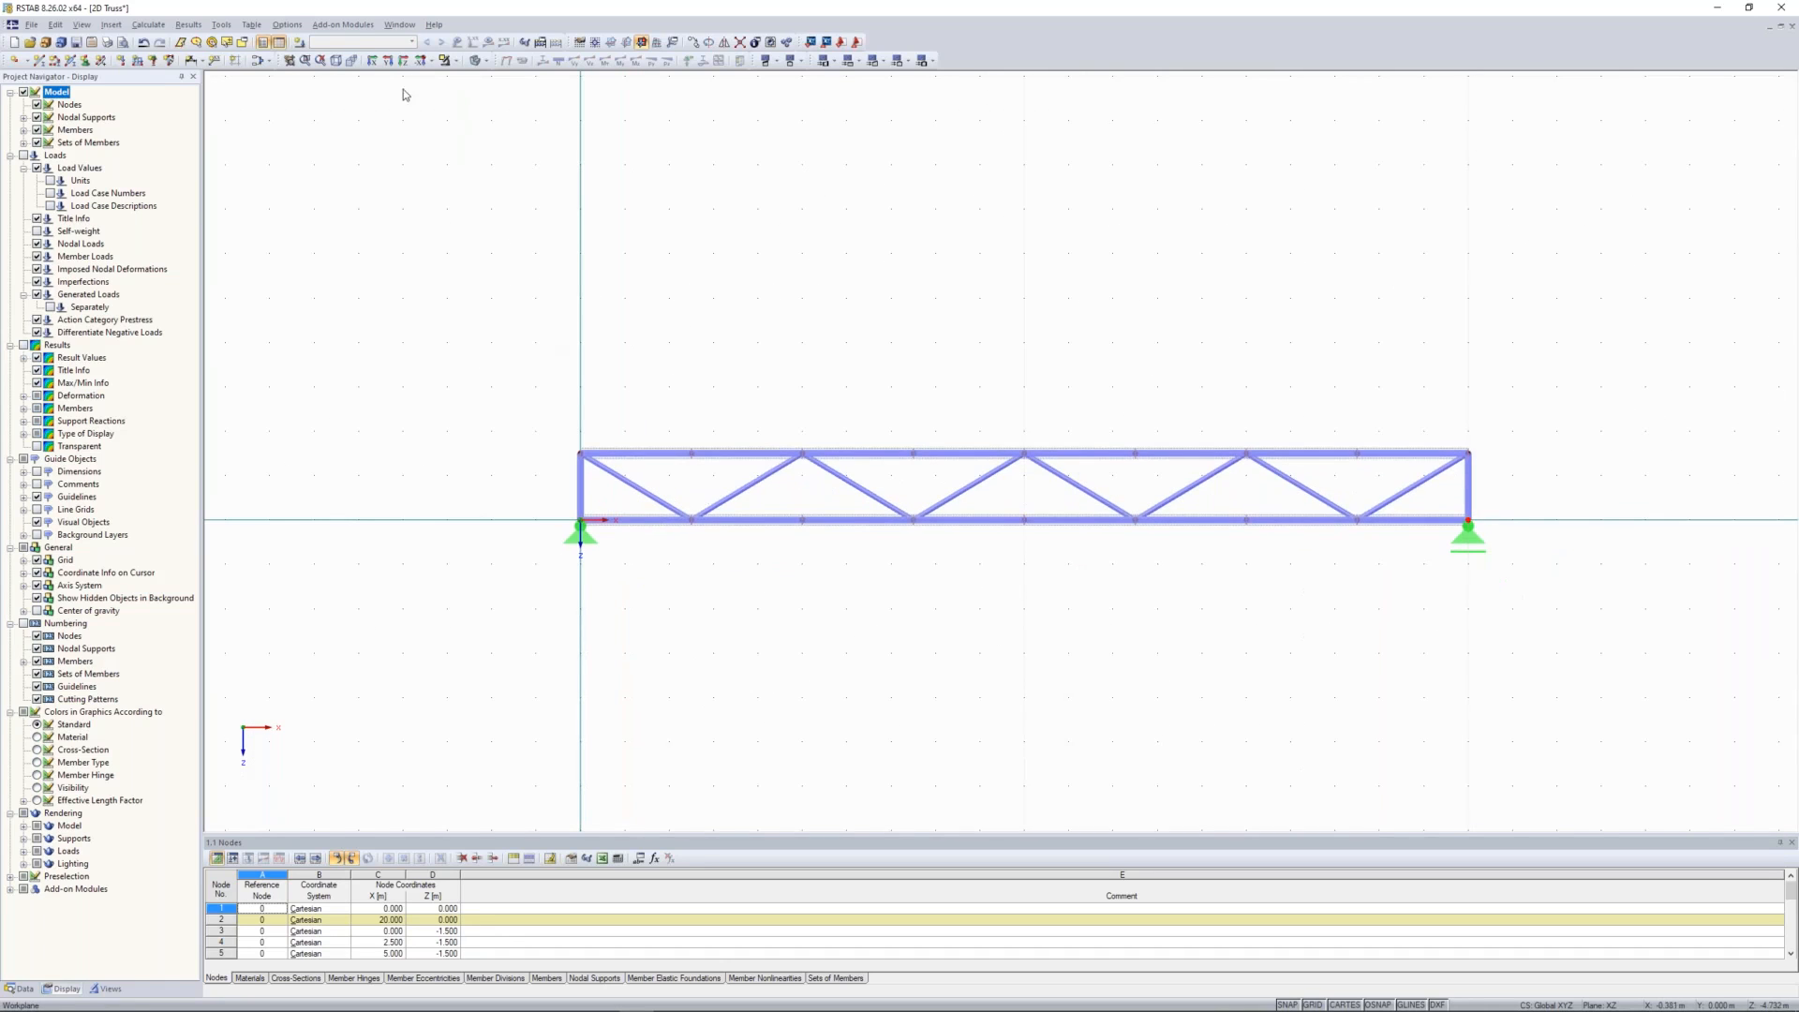
pyautogui.click(300, 44)
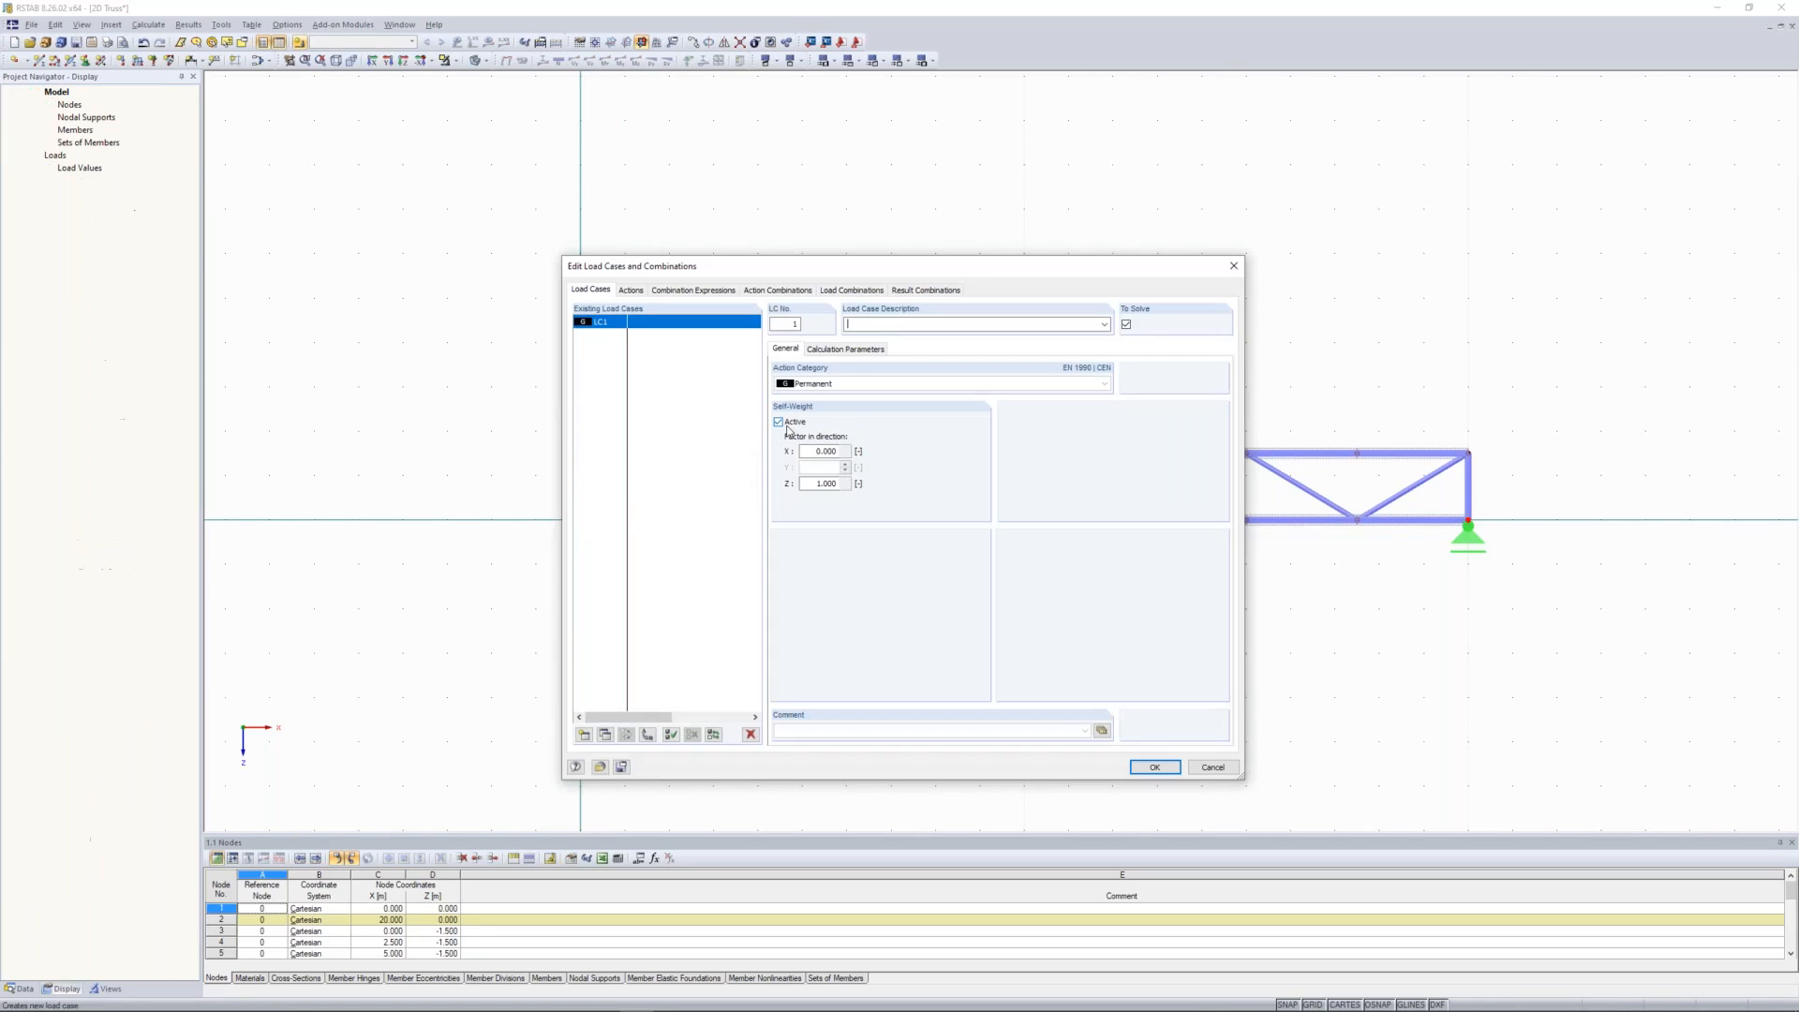
pyautogui.write('Self Weight')
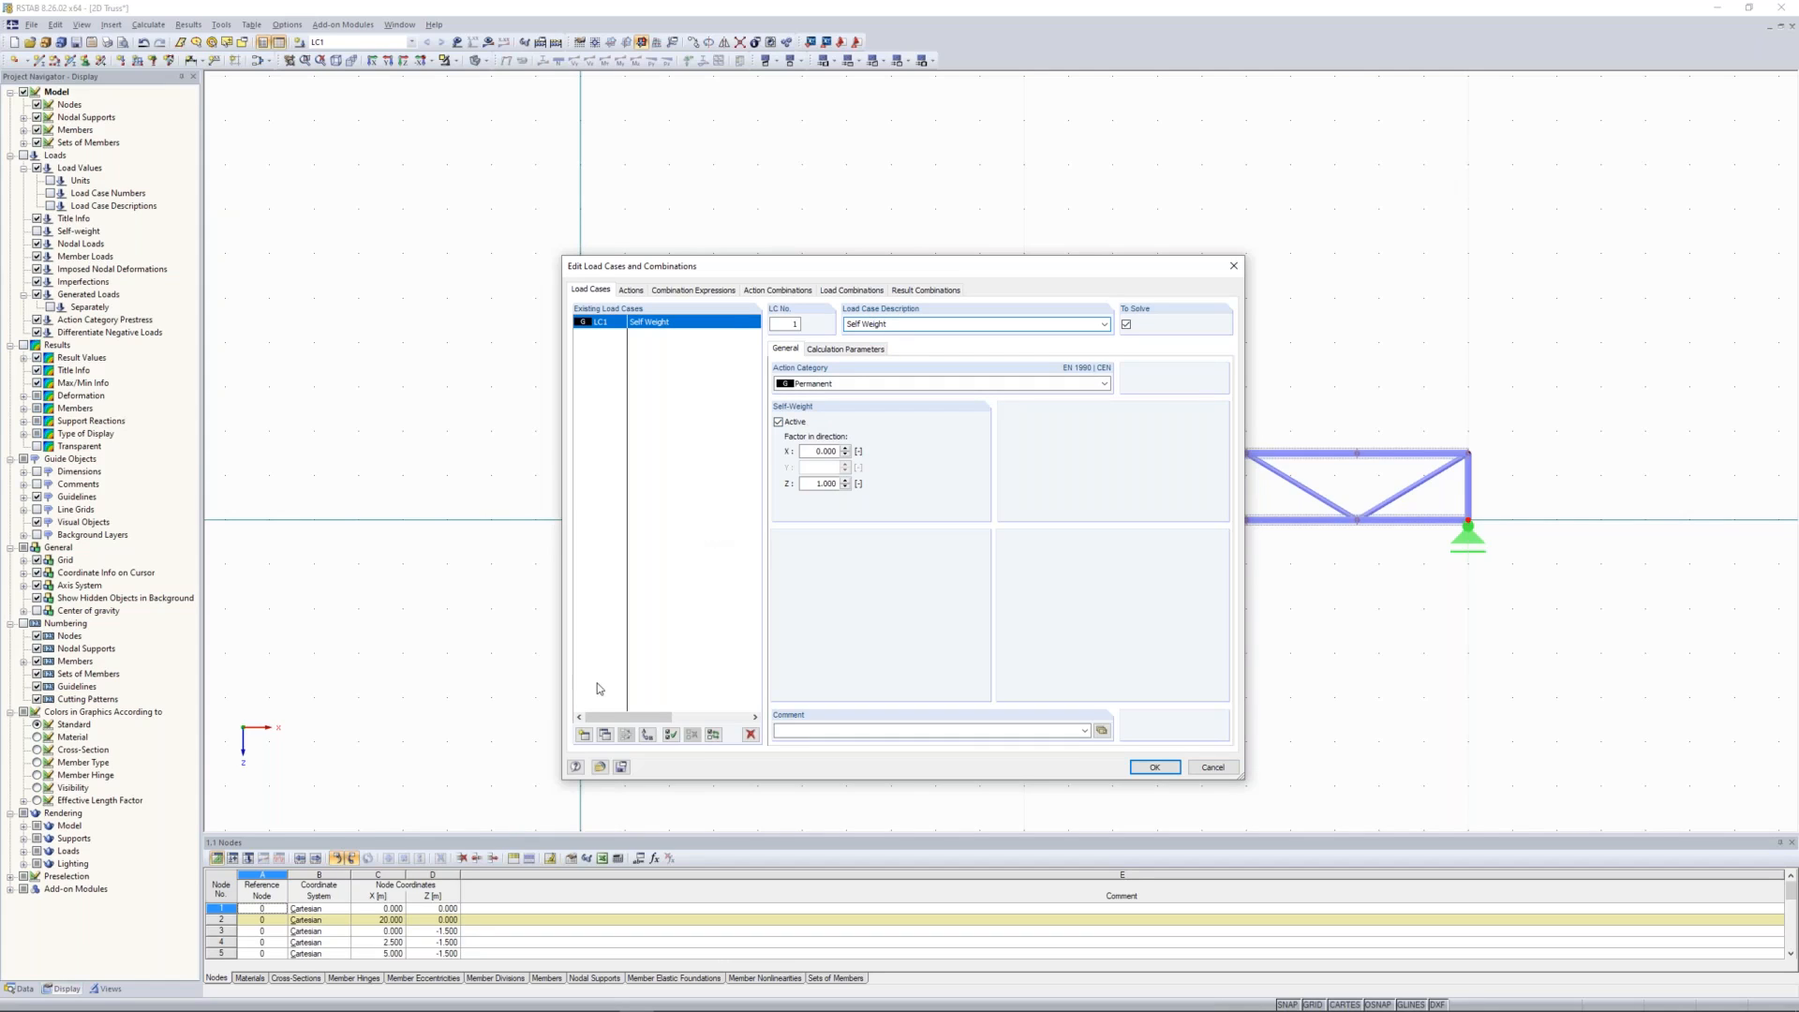
# Step: Add load case LC2 with the description Snow and the action category Snow (H ≤ 1000 m a.s.l.)
pyautogui.click(583, 736)
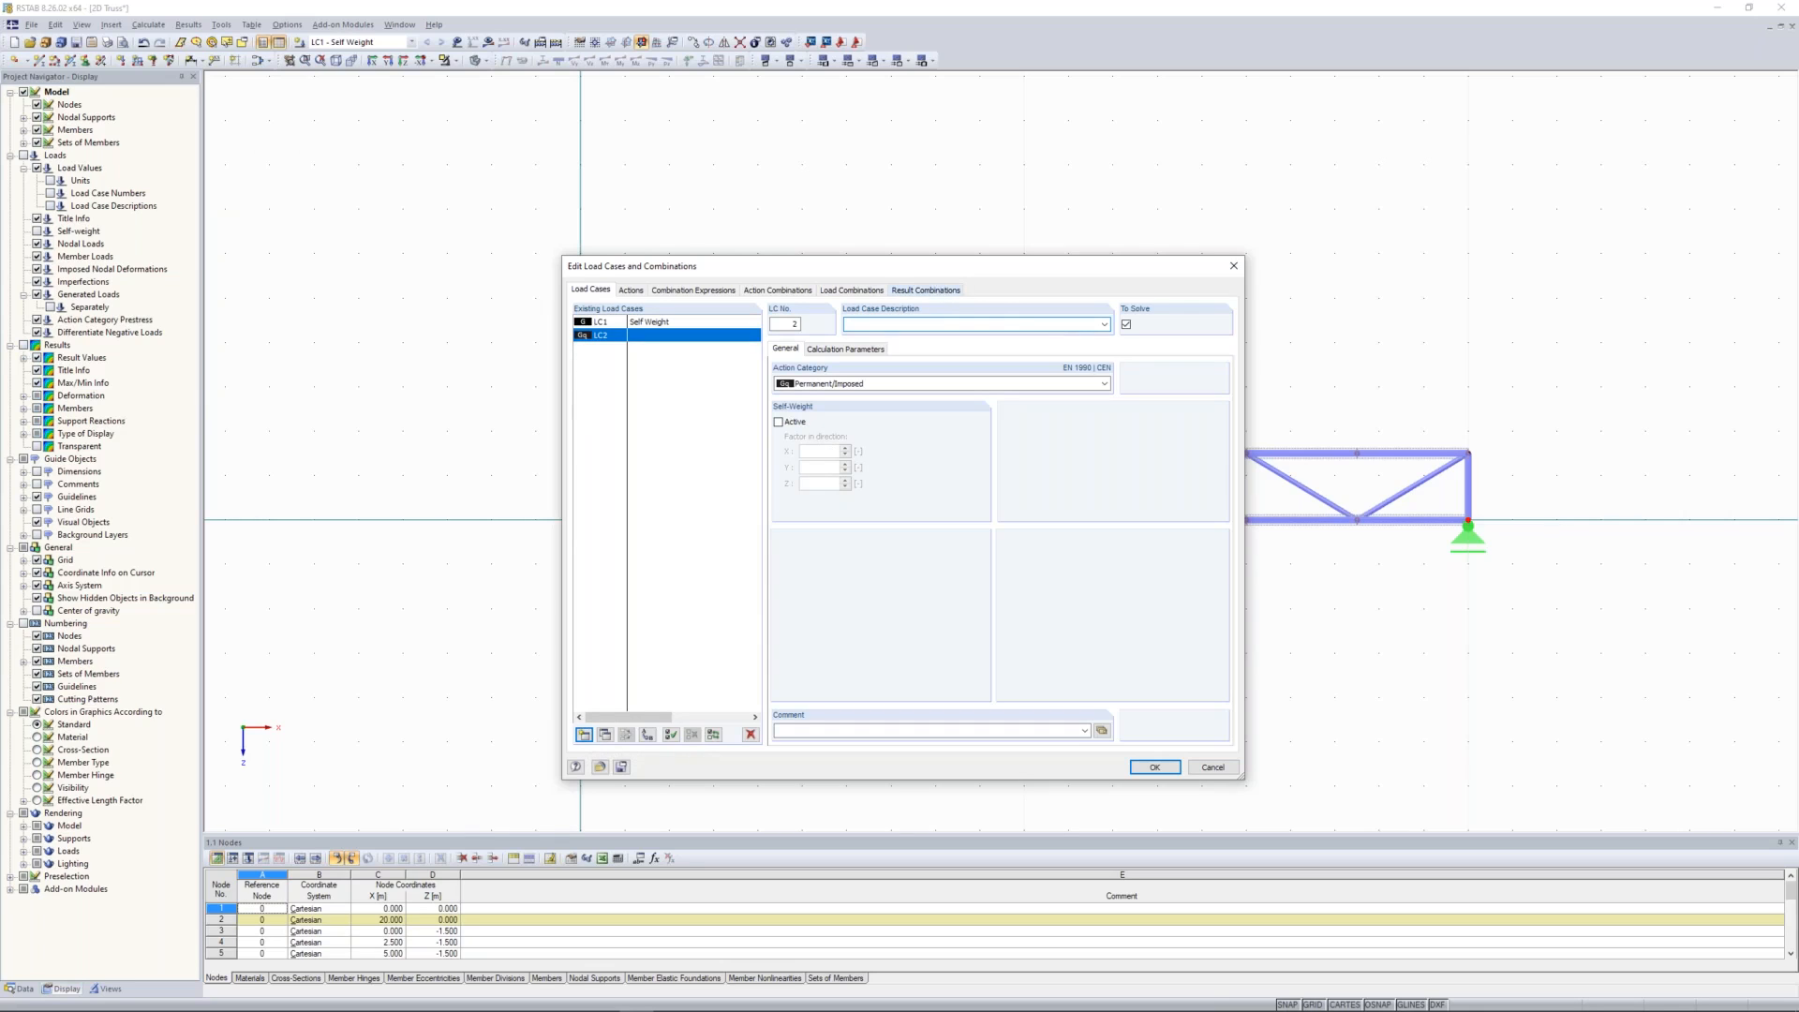
pyautogui.click(1105, 324)
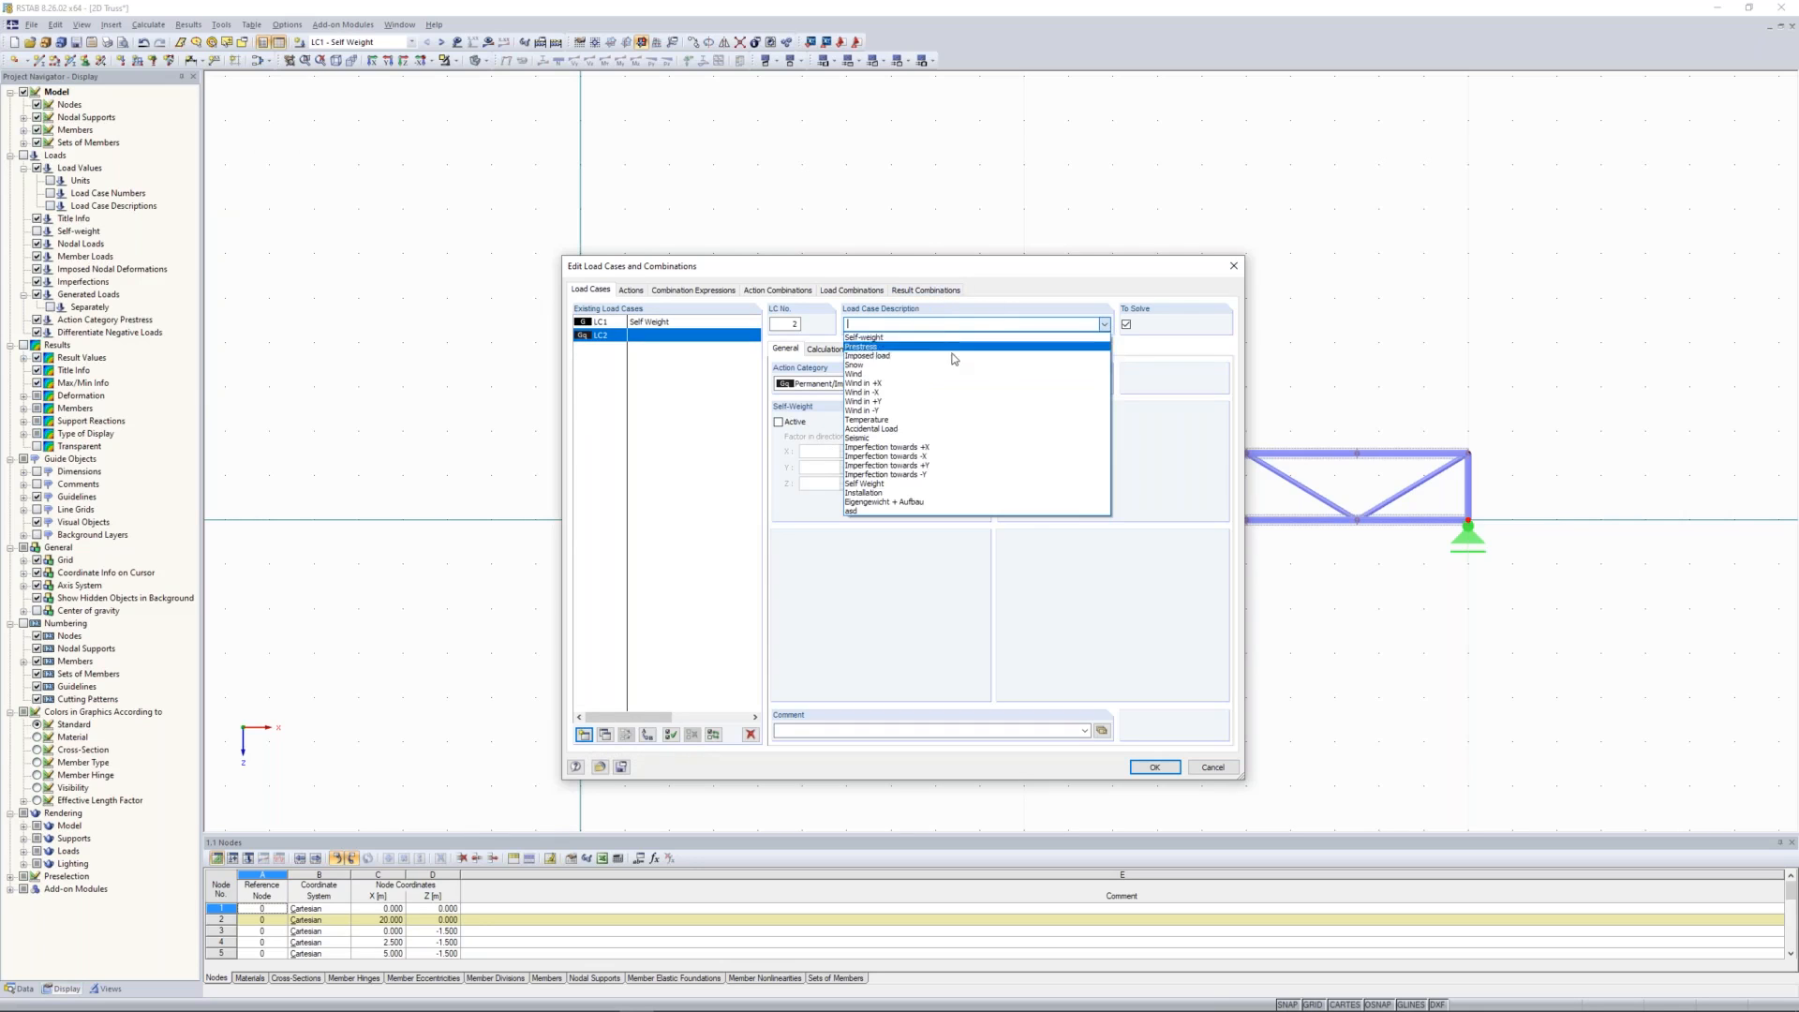
pyautogui.click(898, 365)
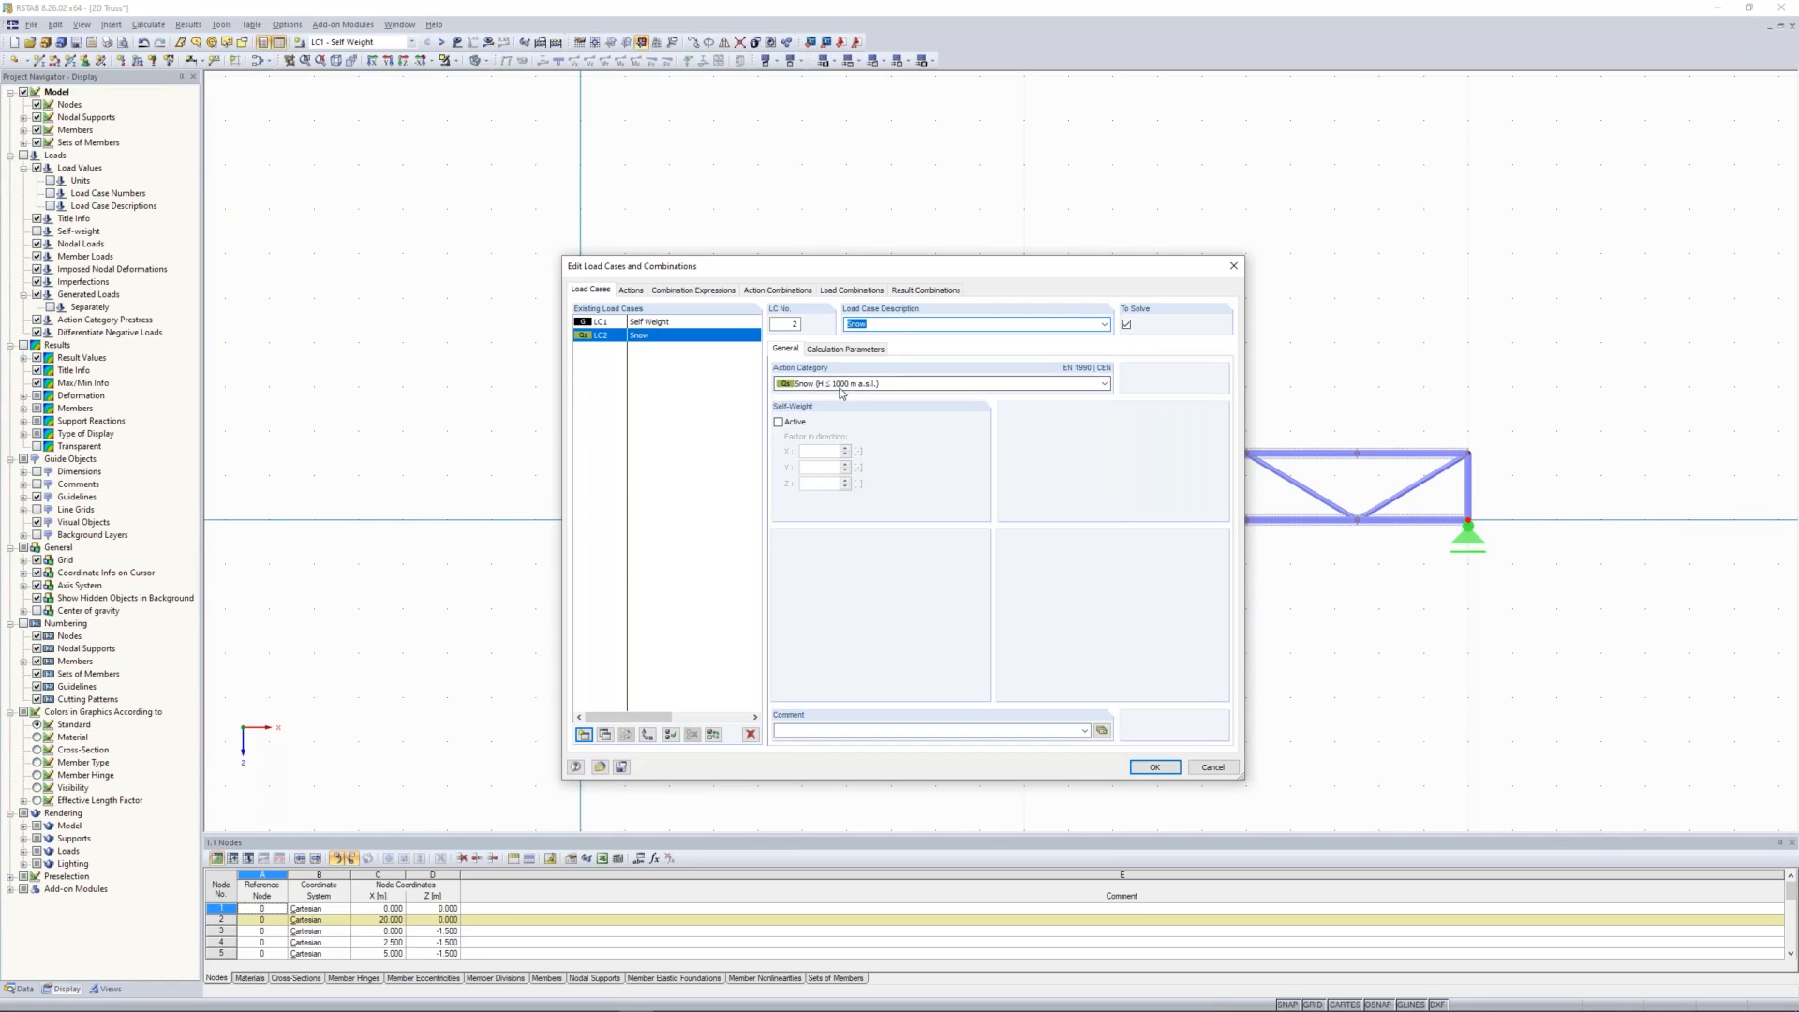
# Step: Add load case LC3 as Imposed - Category A: domestic, residential areas, describe it as Installation, and accept the load cases
pyautogui.click(584, 734)
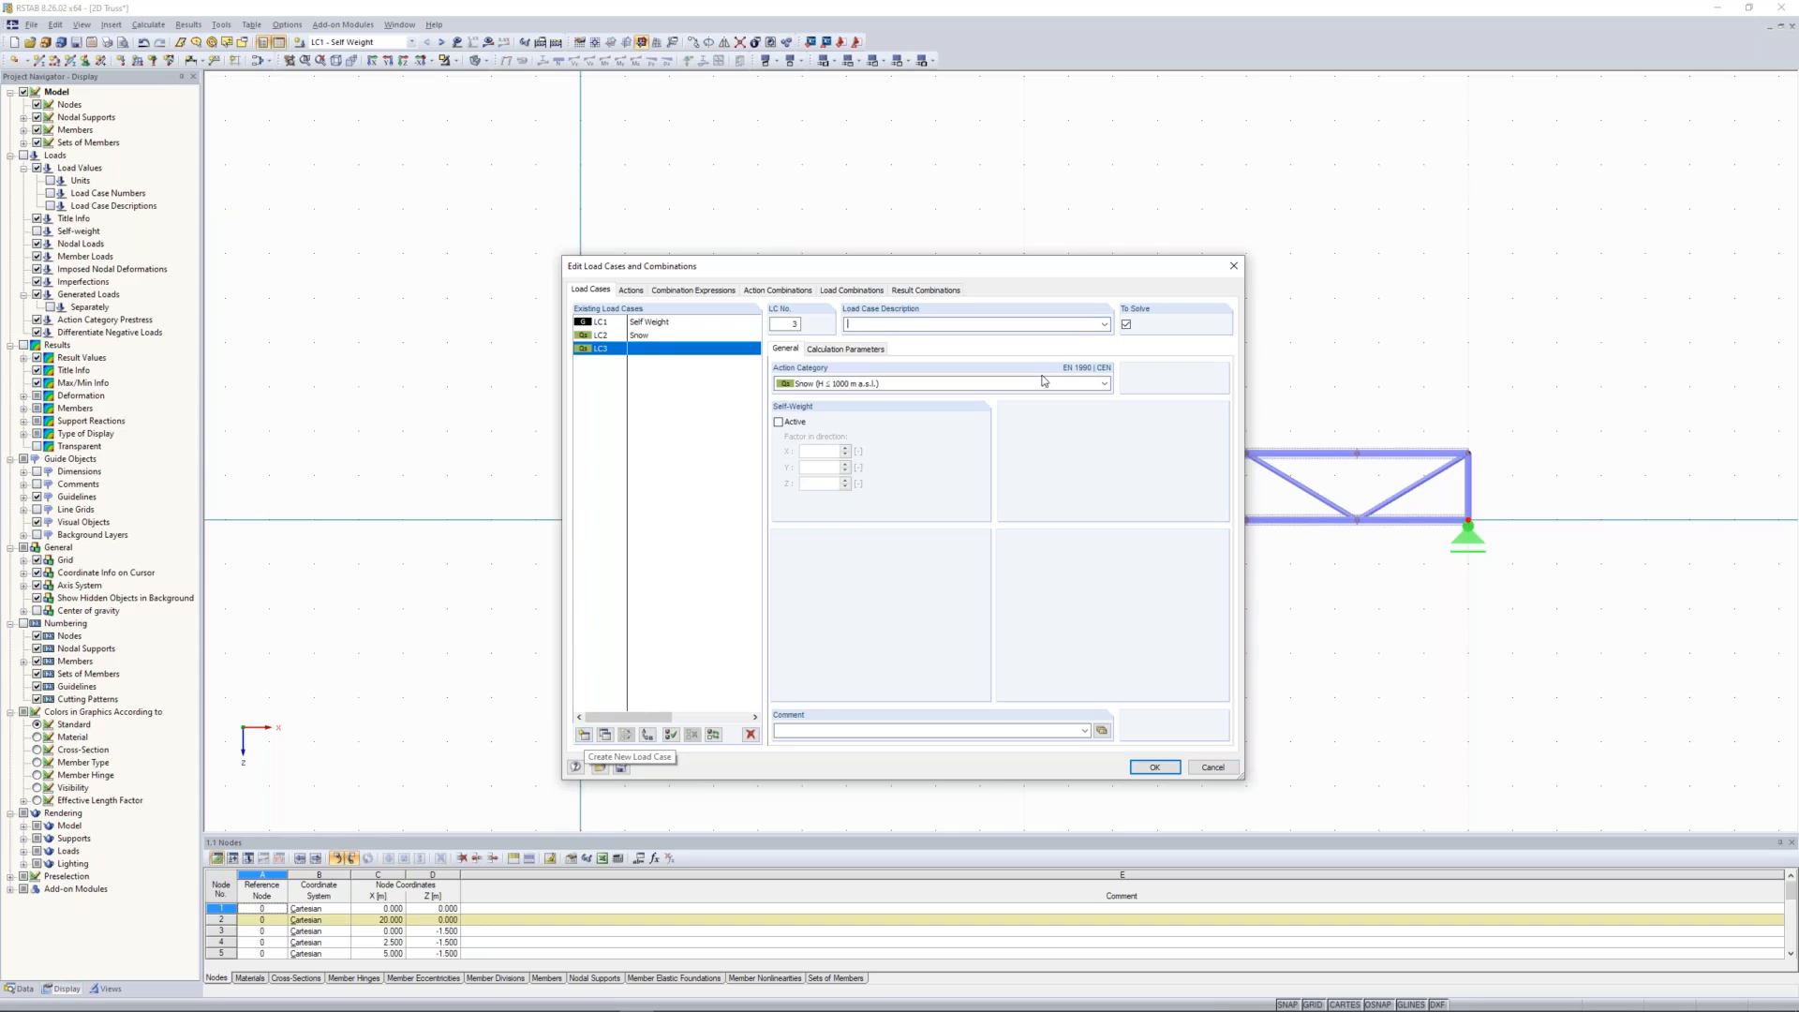
pyautogui.click(1105, 325)
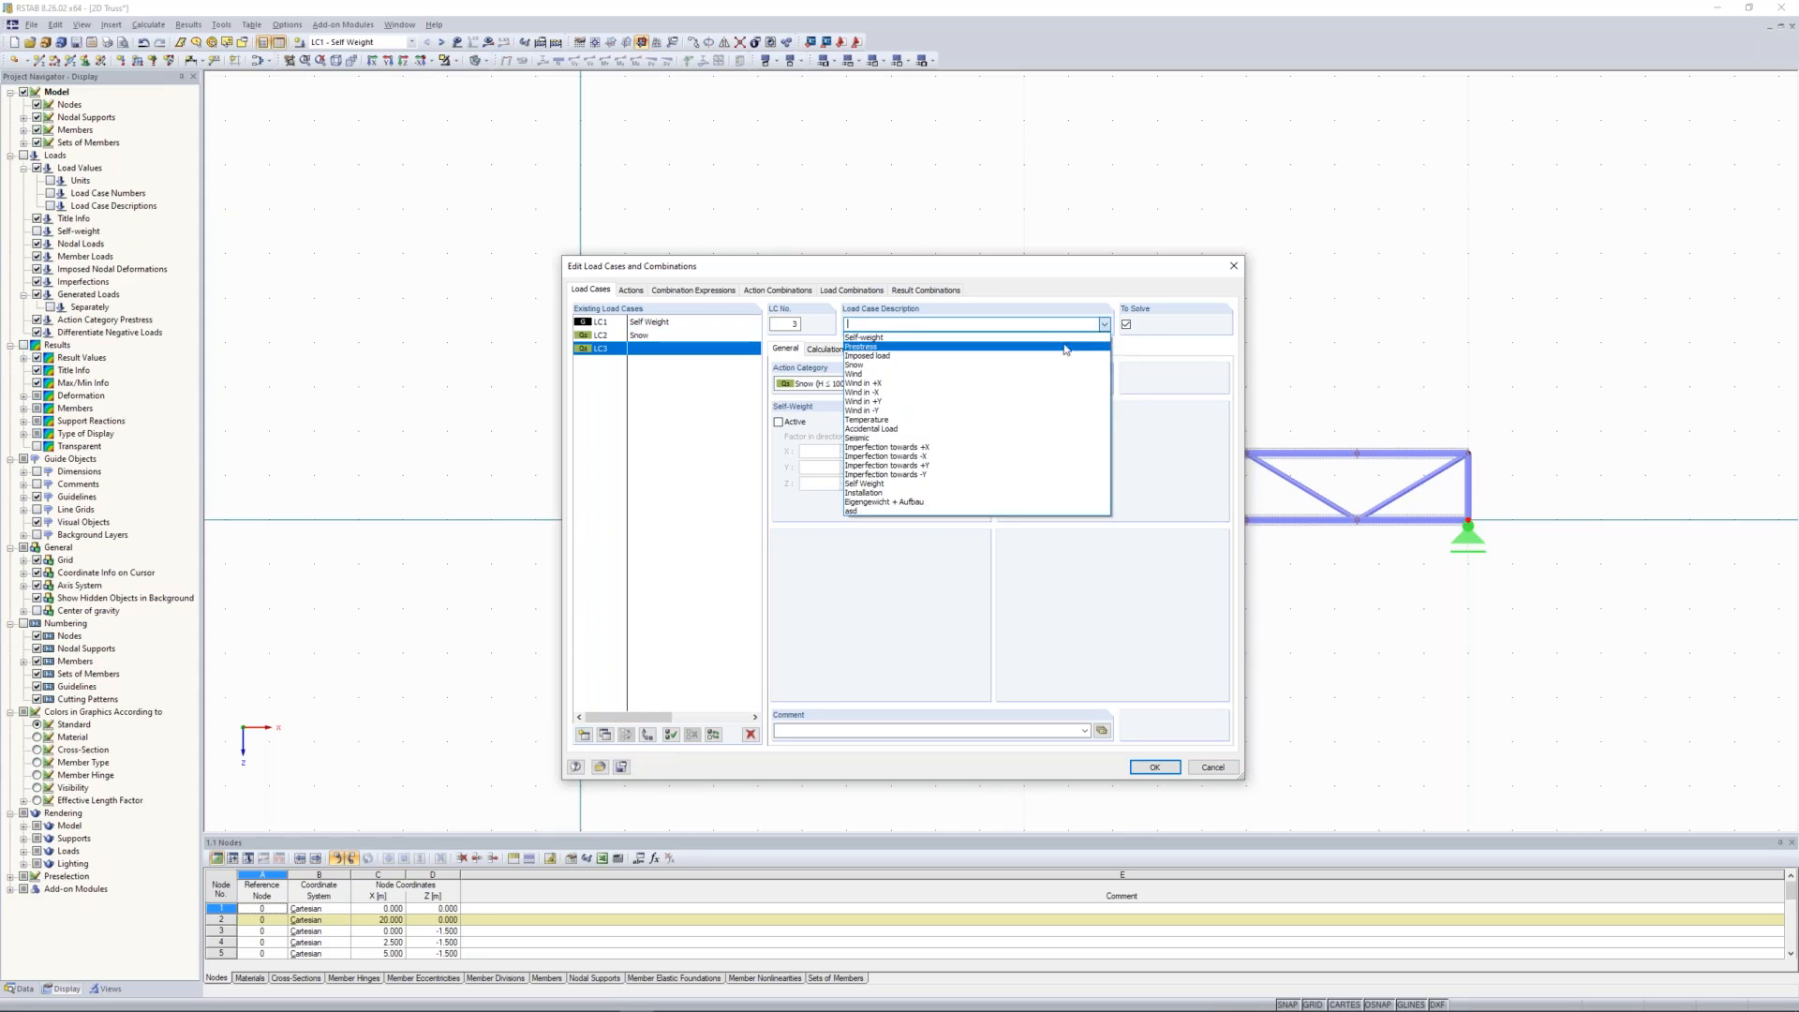
pyautogui.click(867, 356)
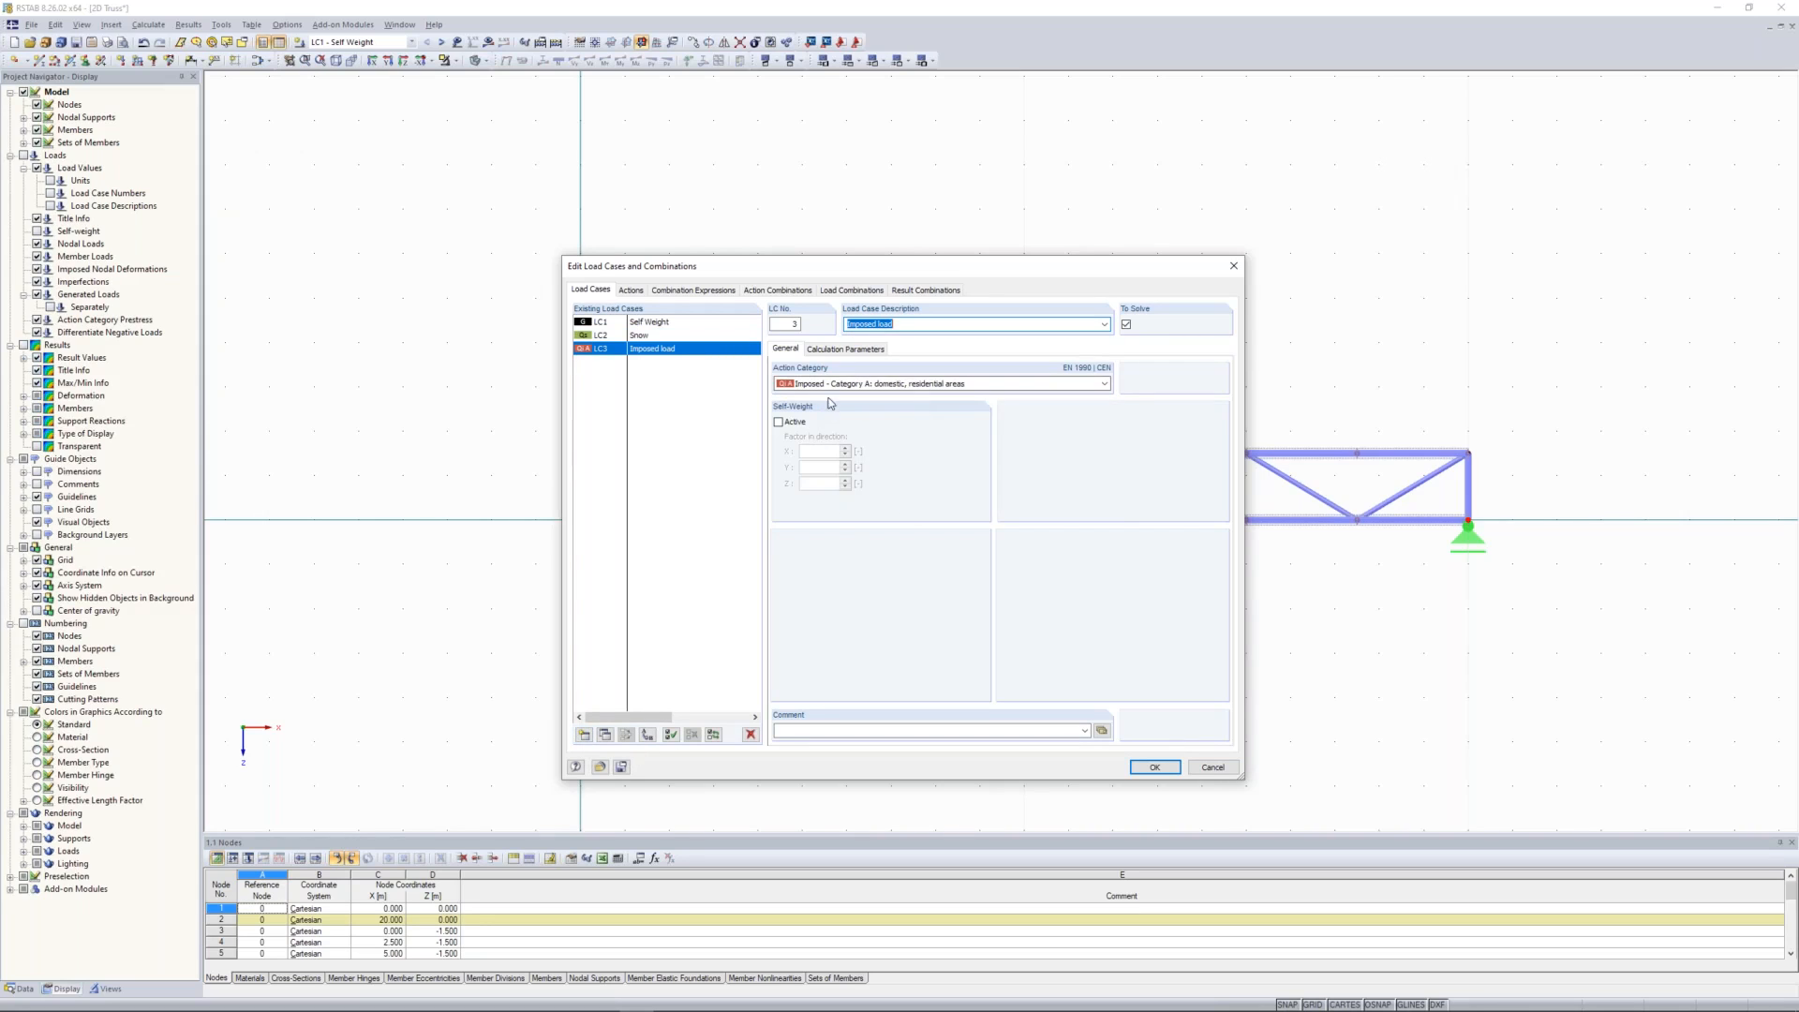
pyautogui.write('Installation')
pyautogui.click(1153, 768)
# Step: In load case LC1, apply a uniform 1.5 kN/m member load in global Z to all upper chord members
pyautogui.click(426, 43)
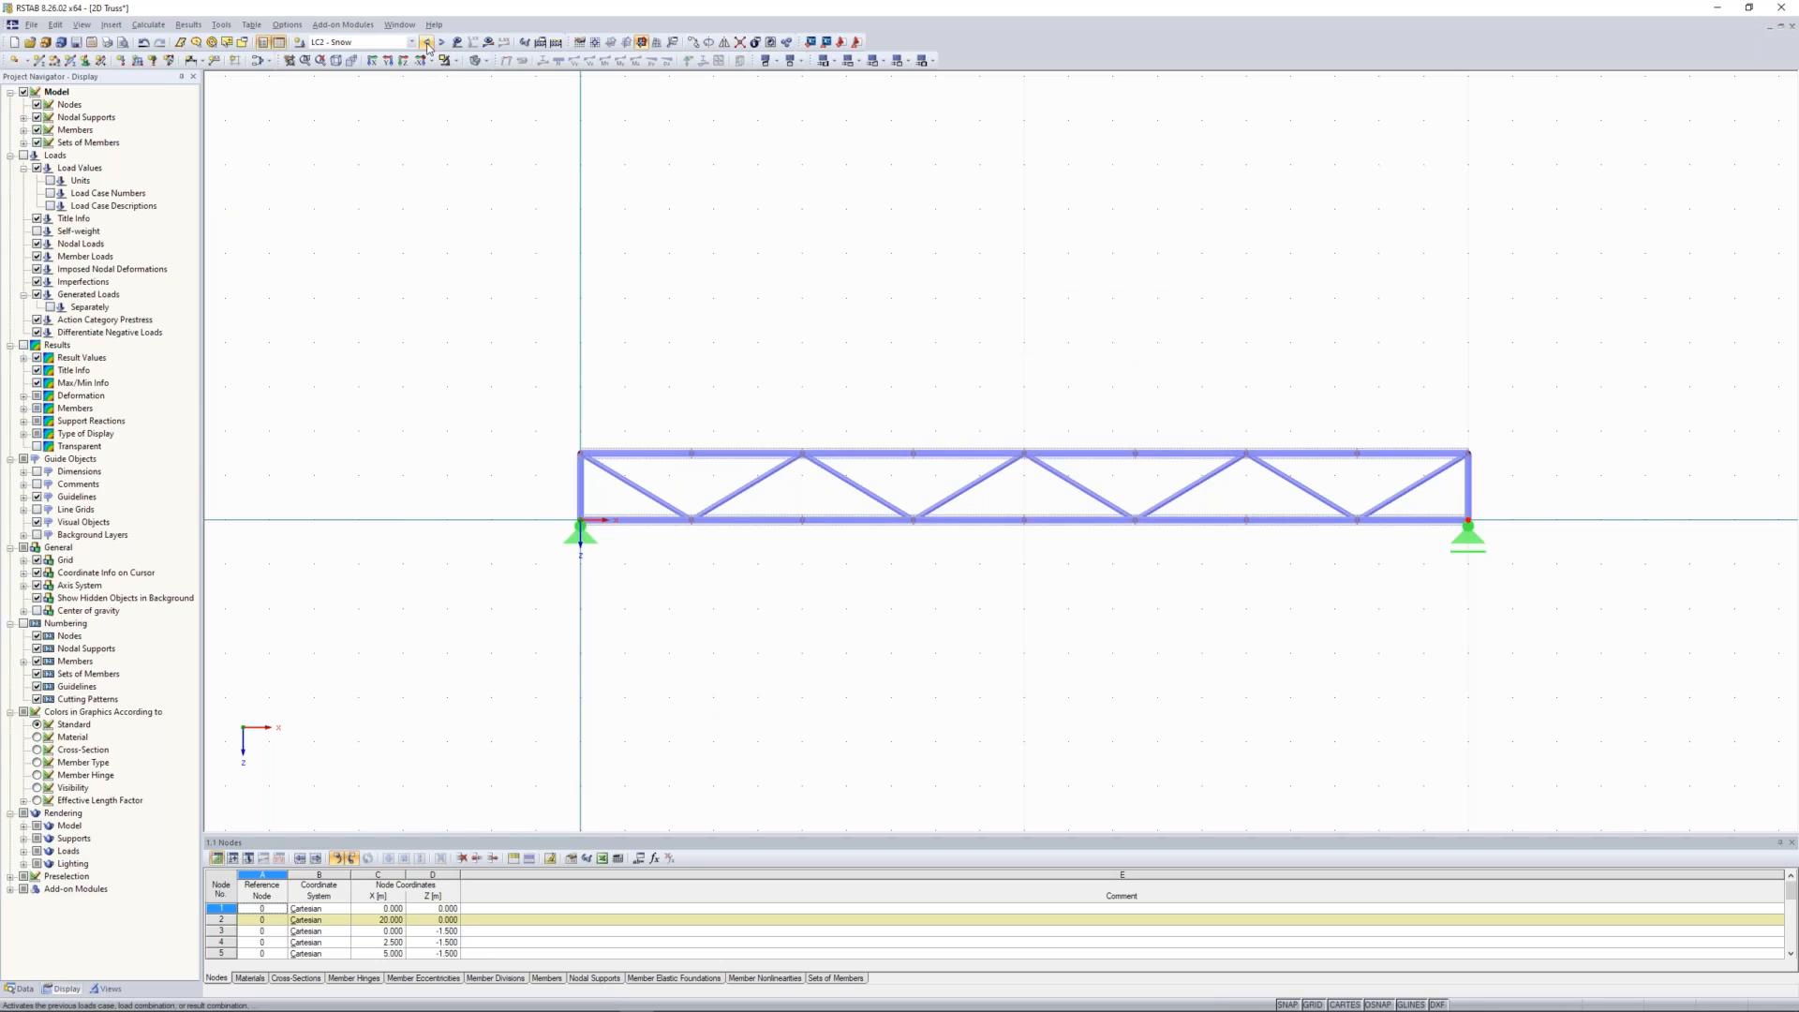
pyautogui.click(426, 44)
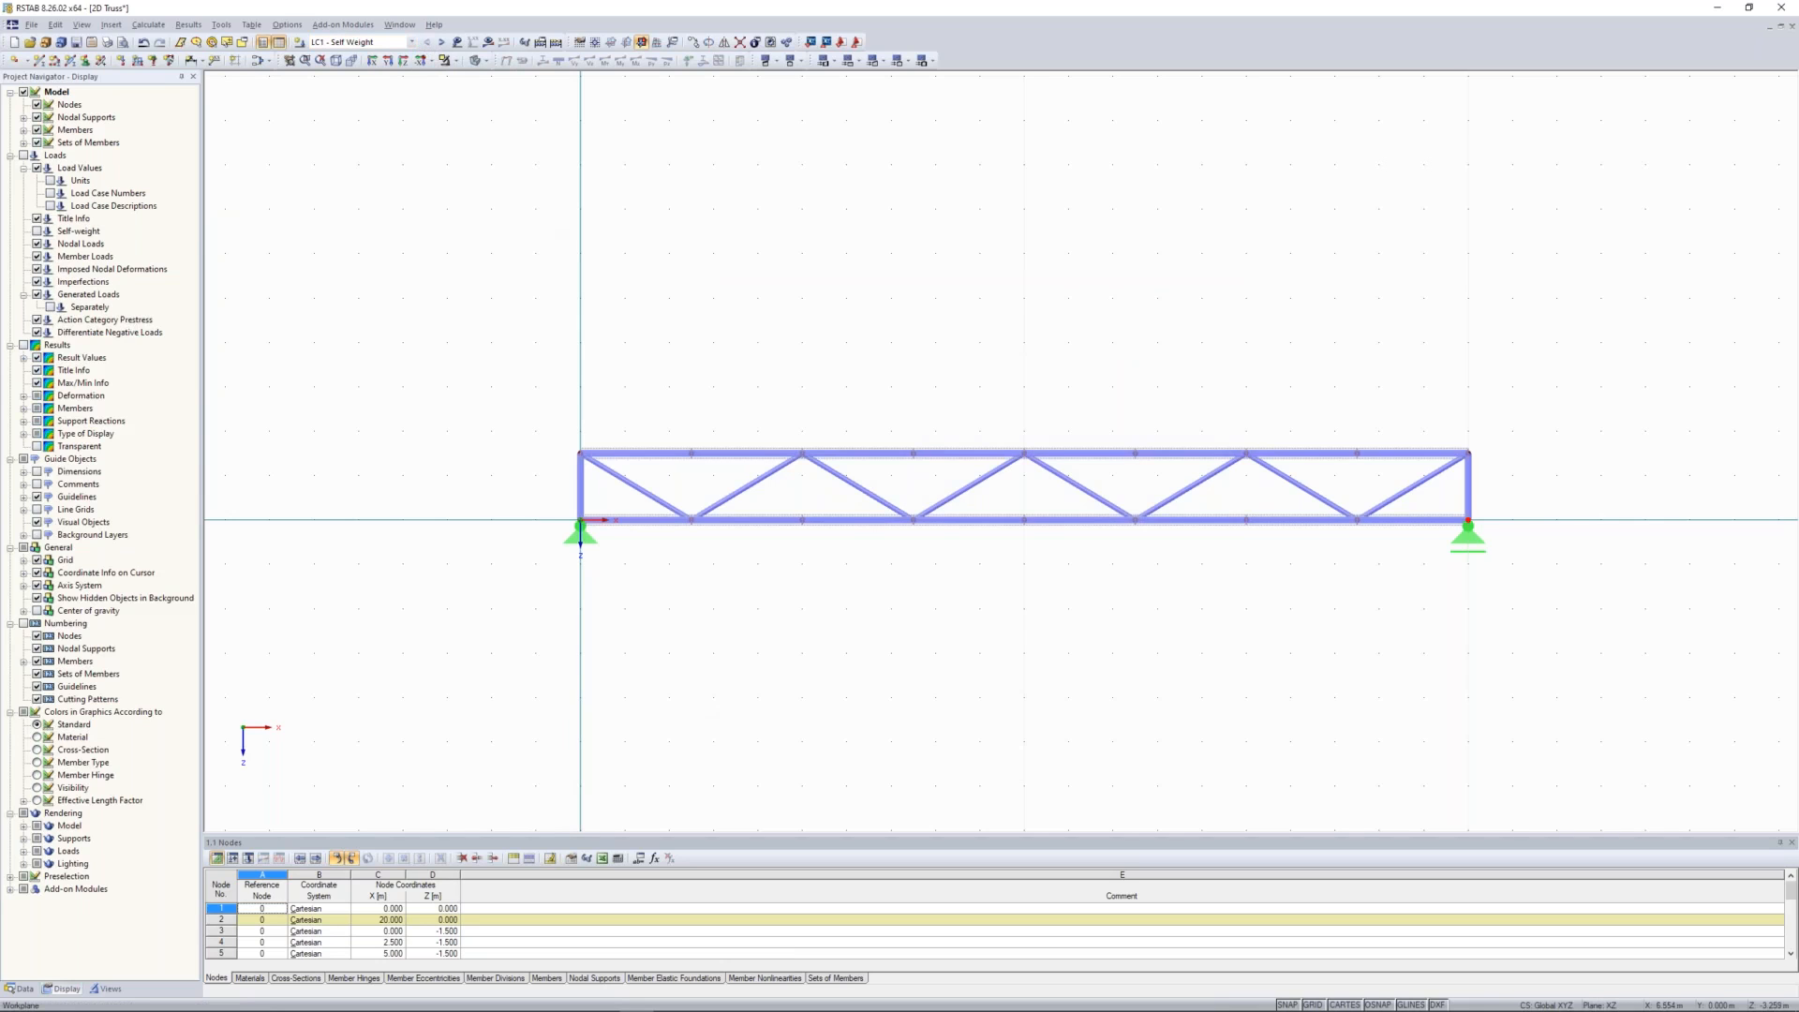
pyautogui.moveTo(834, 363); pyautogui.dragTo(783, 331, button='middle')
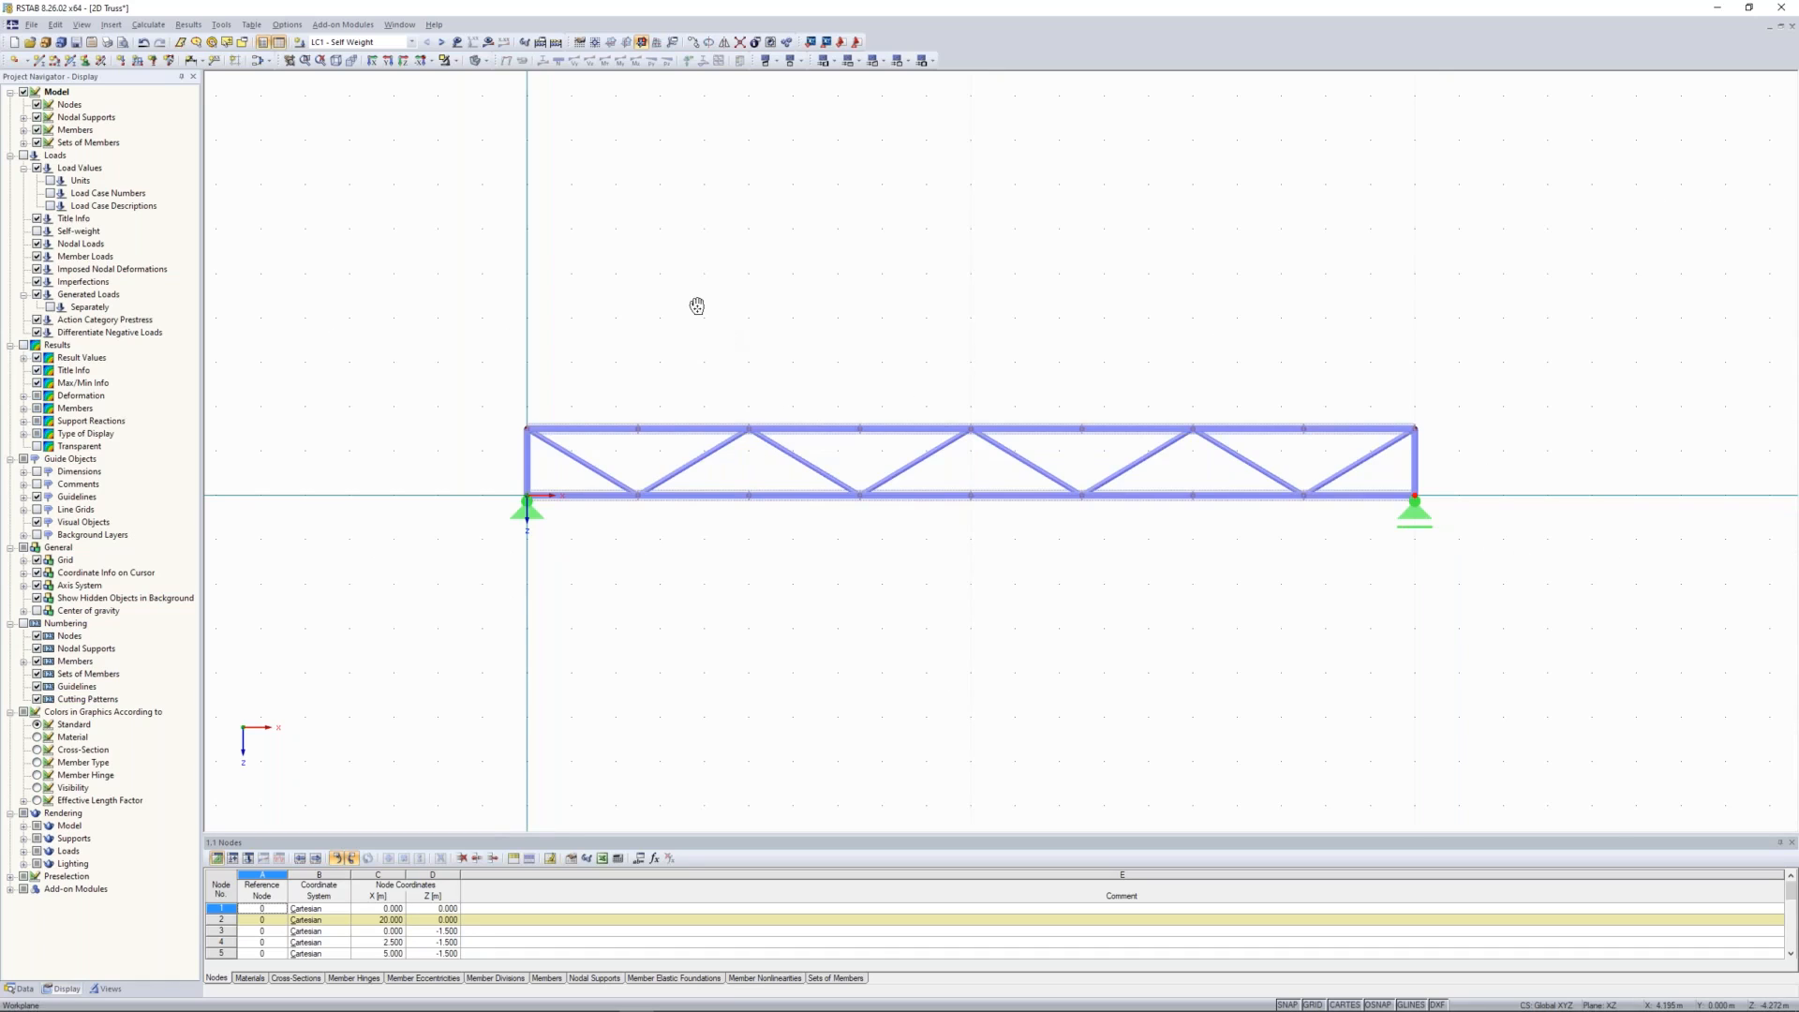
pyautogui.moveTo(697, 307); pyautogui.dragTo(663, 294, button='middle')
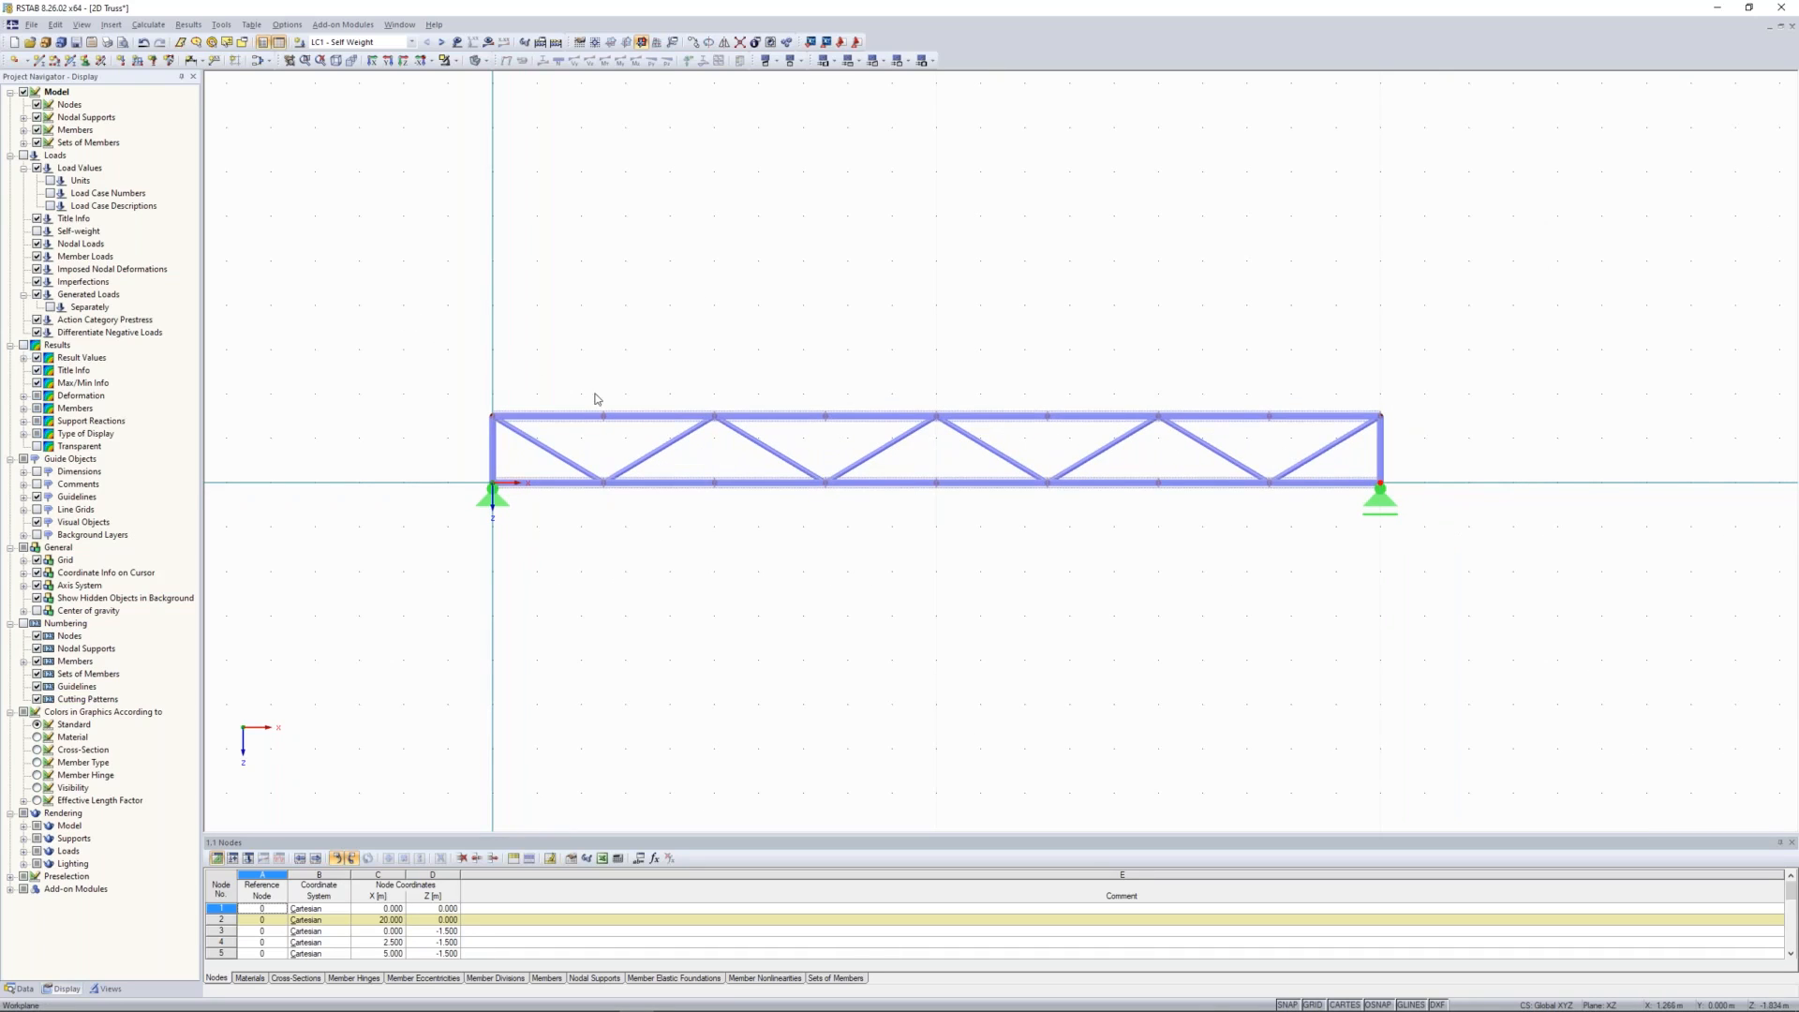
pyautogui.click(138, 60)
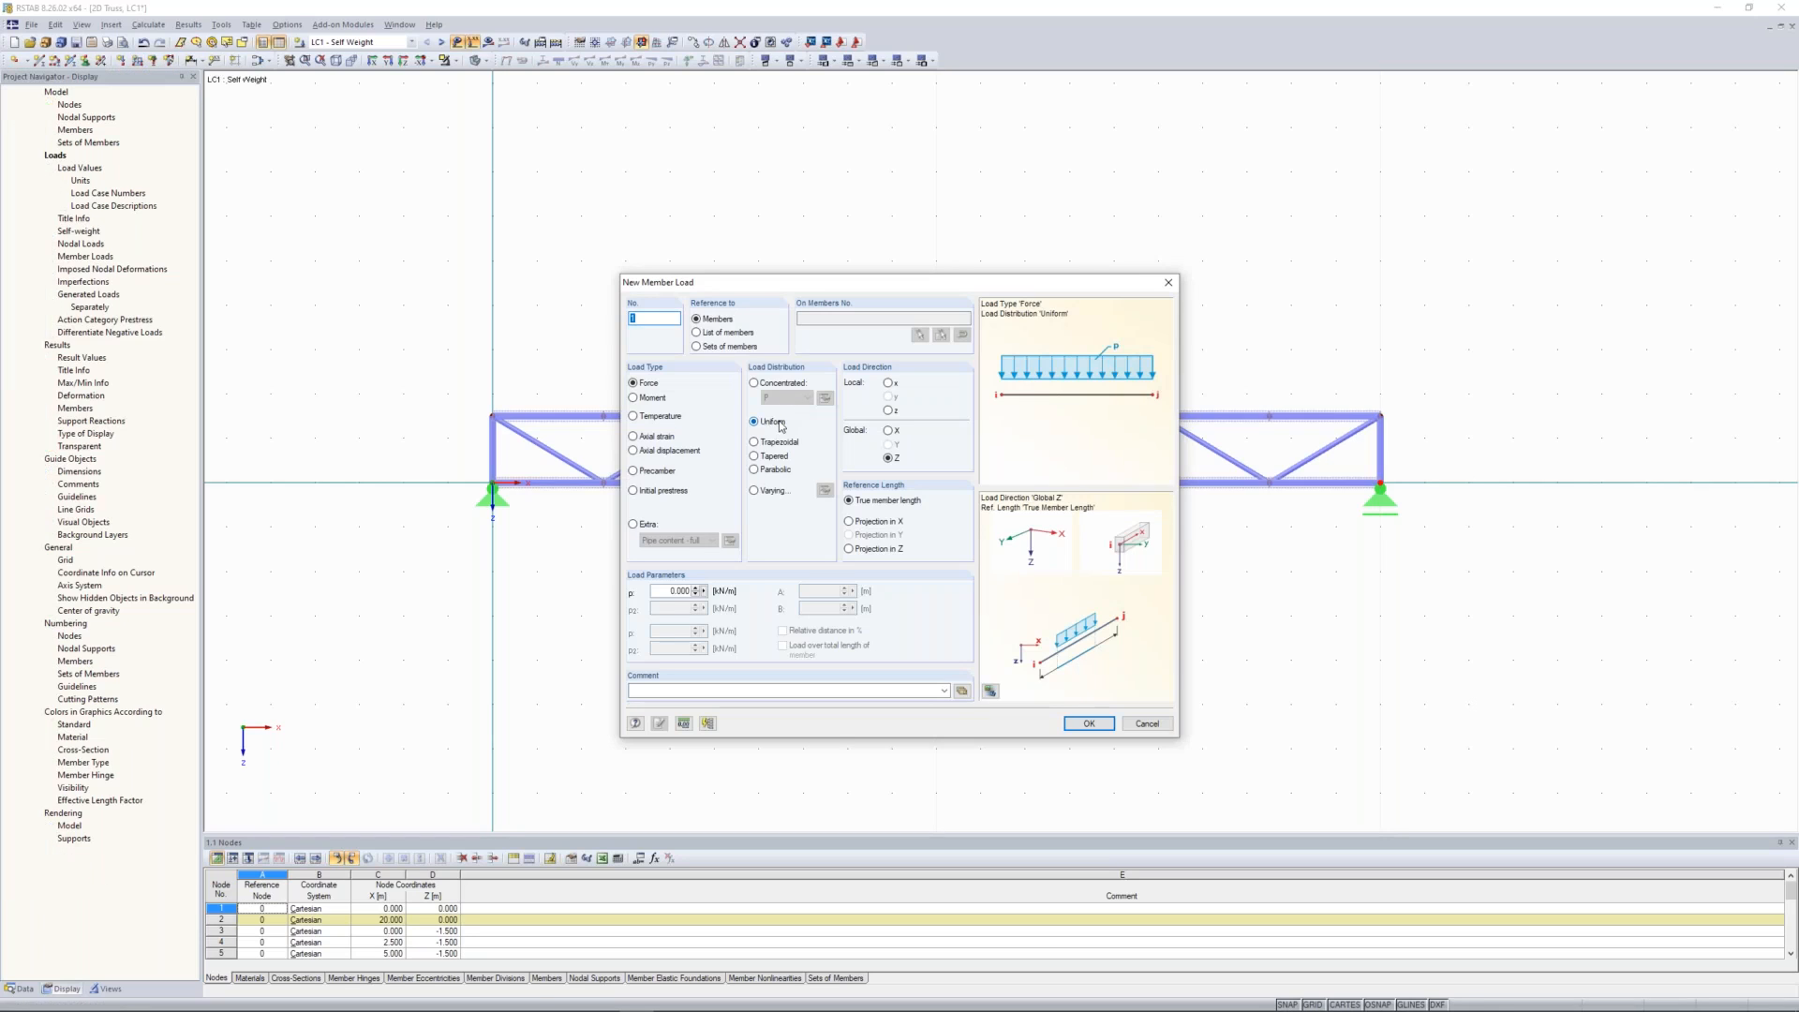
pyautogui.click(680, 591)
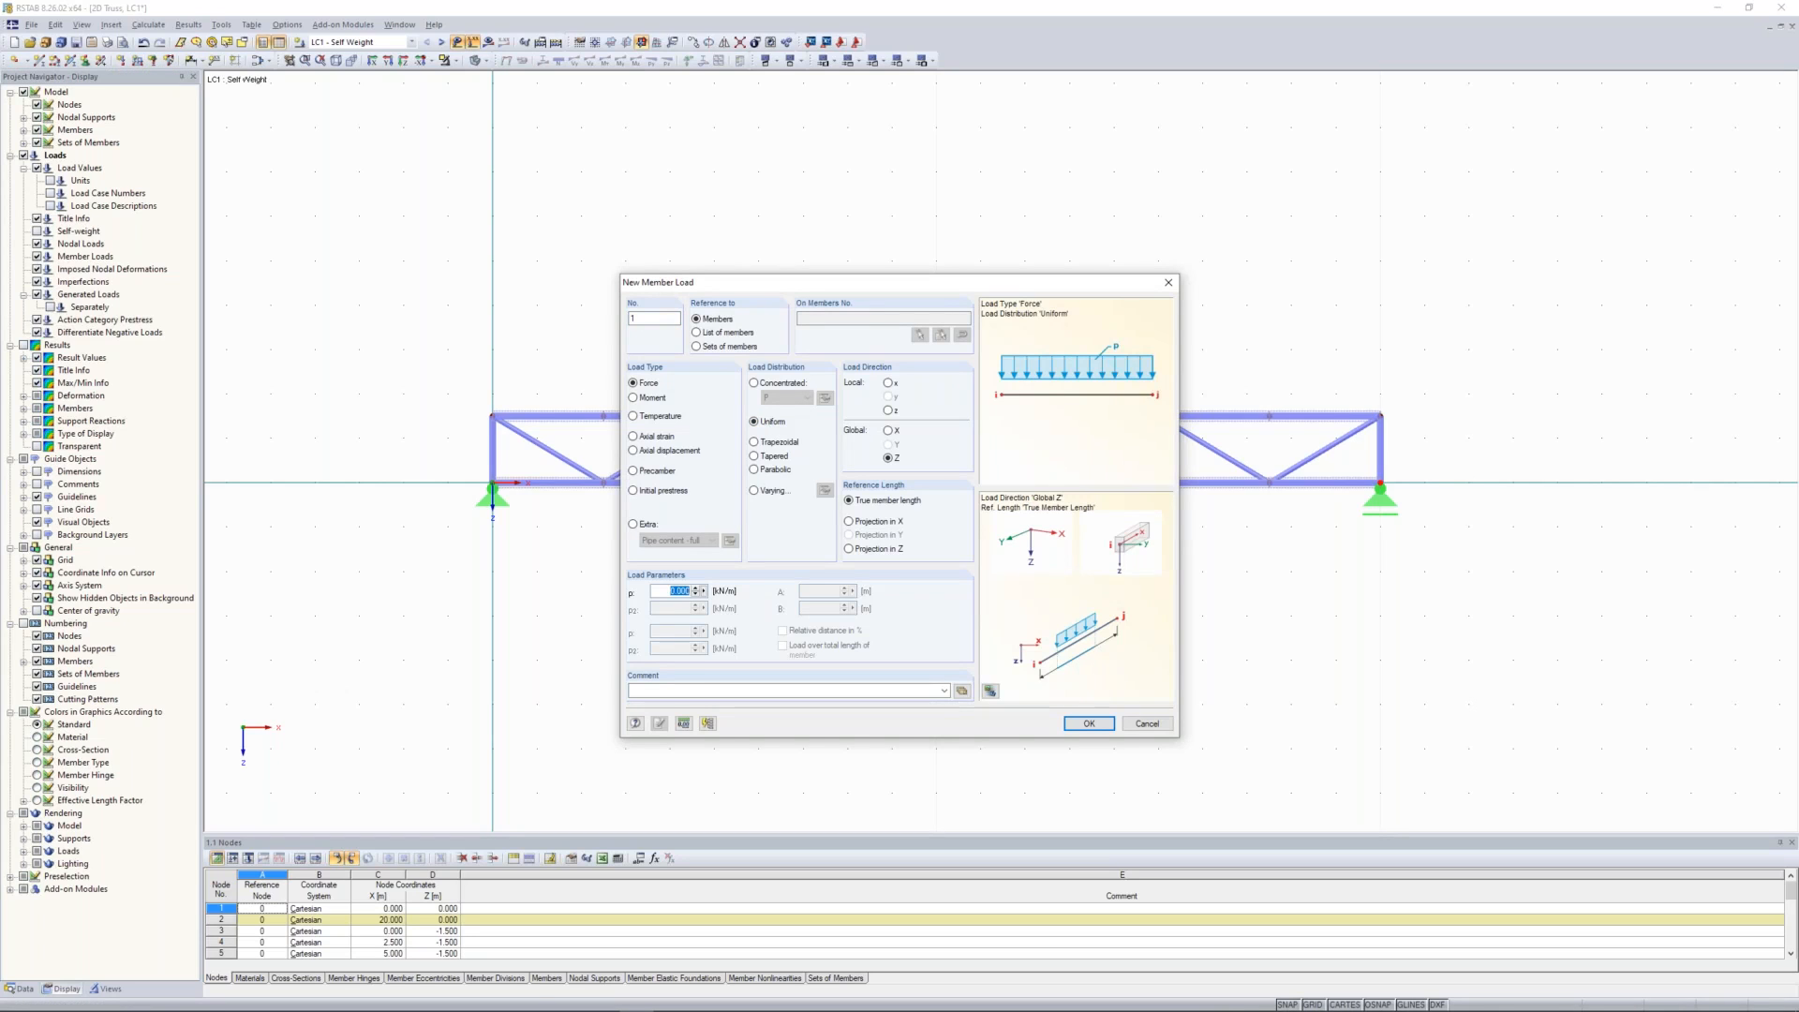
pyautogui.write('1.5')
pyautogui.click(1082, 724)
pyautogui.moveTo(427, 298); pyautogui.dragTo(1439, 441)
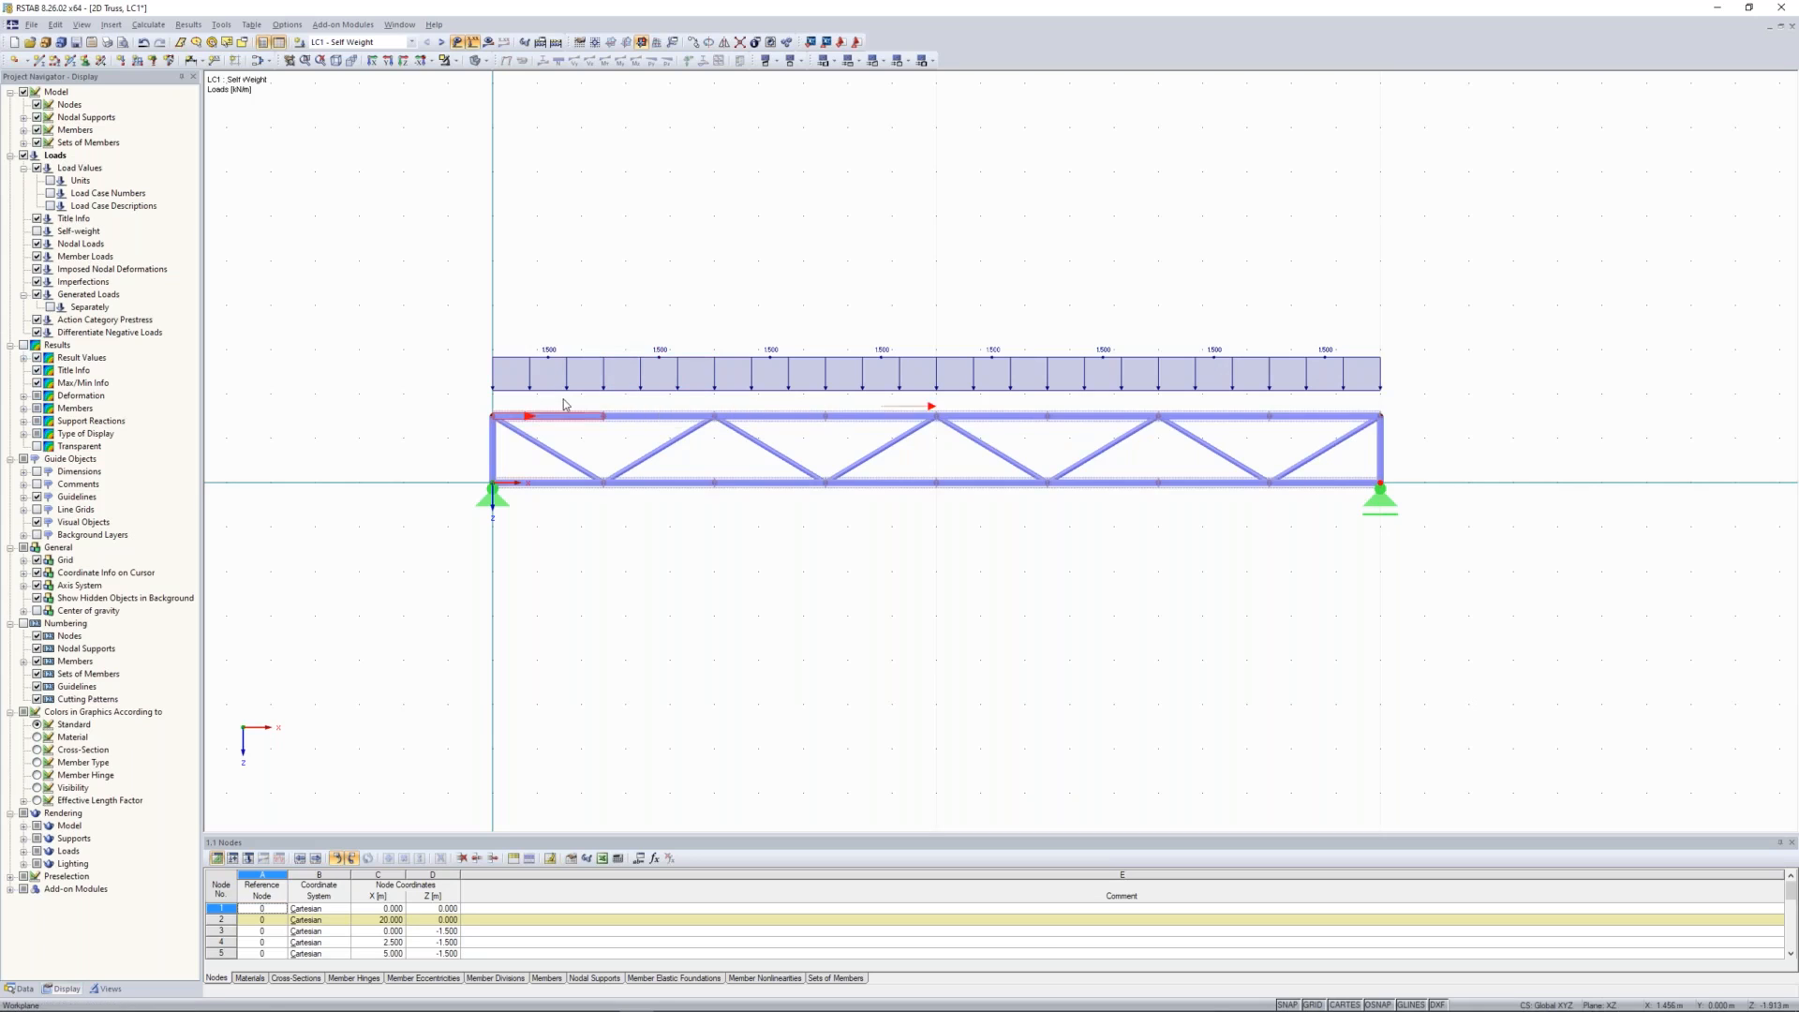
pyautogui.scroll(2, 565, 404)
pyautogui.scroll(-1, 646, 440)
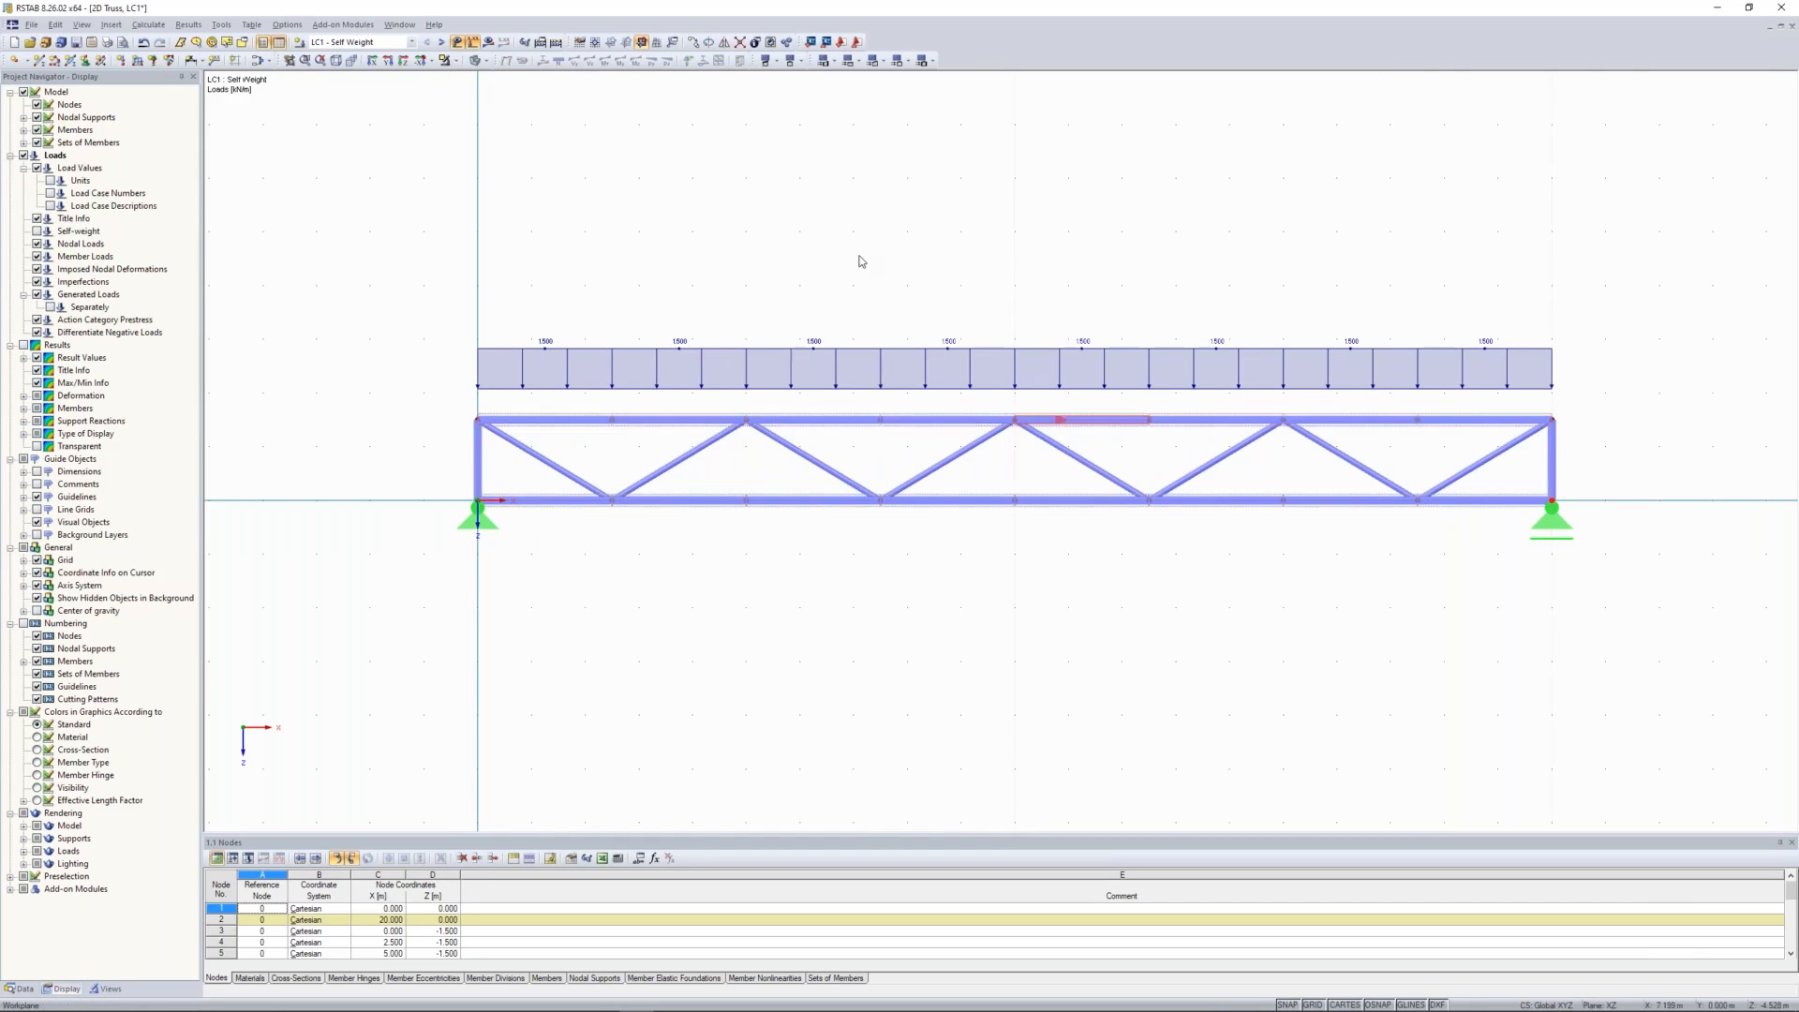
# Step: Activate load case LC2 - Snow and examine the set of members that forms the truss's upper chord
pyautogui.click(441, 42)
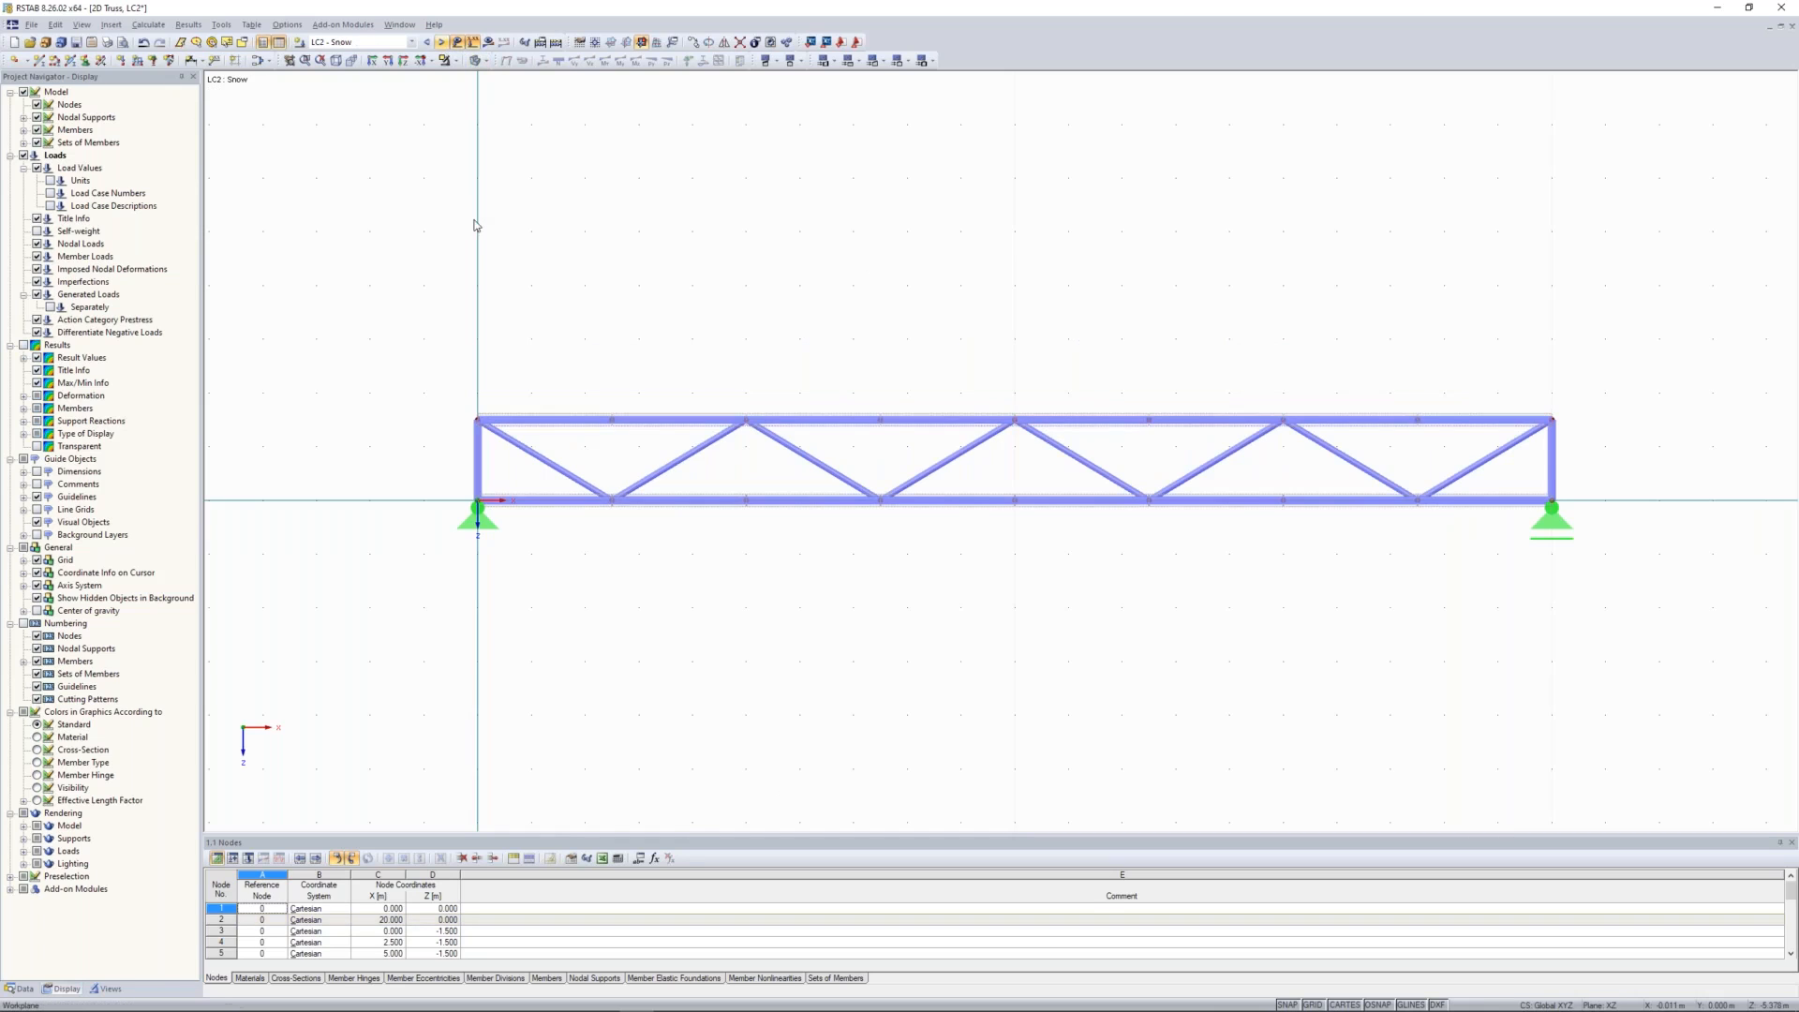
pyautogui.moveTo(779, 277); pyautogui.dragTo(737, 276, button='middle')
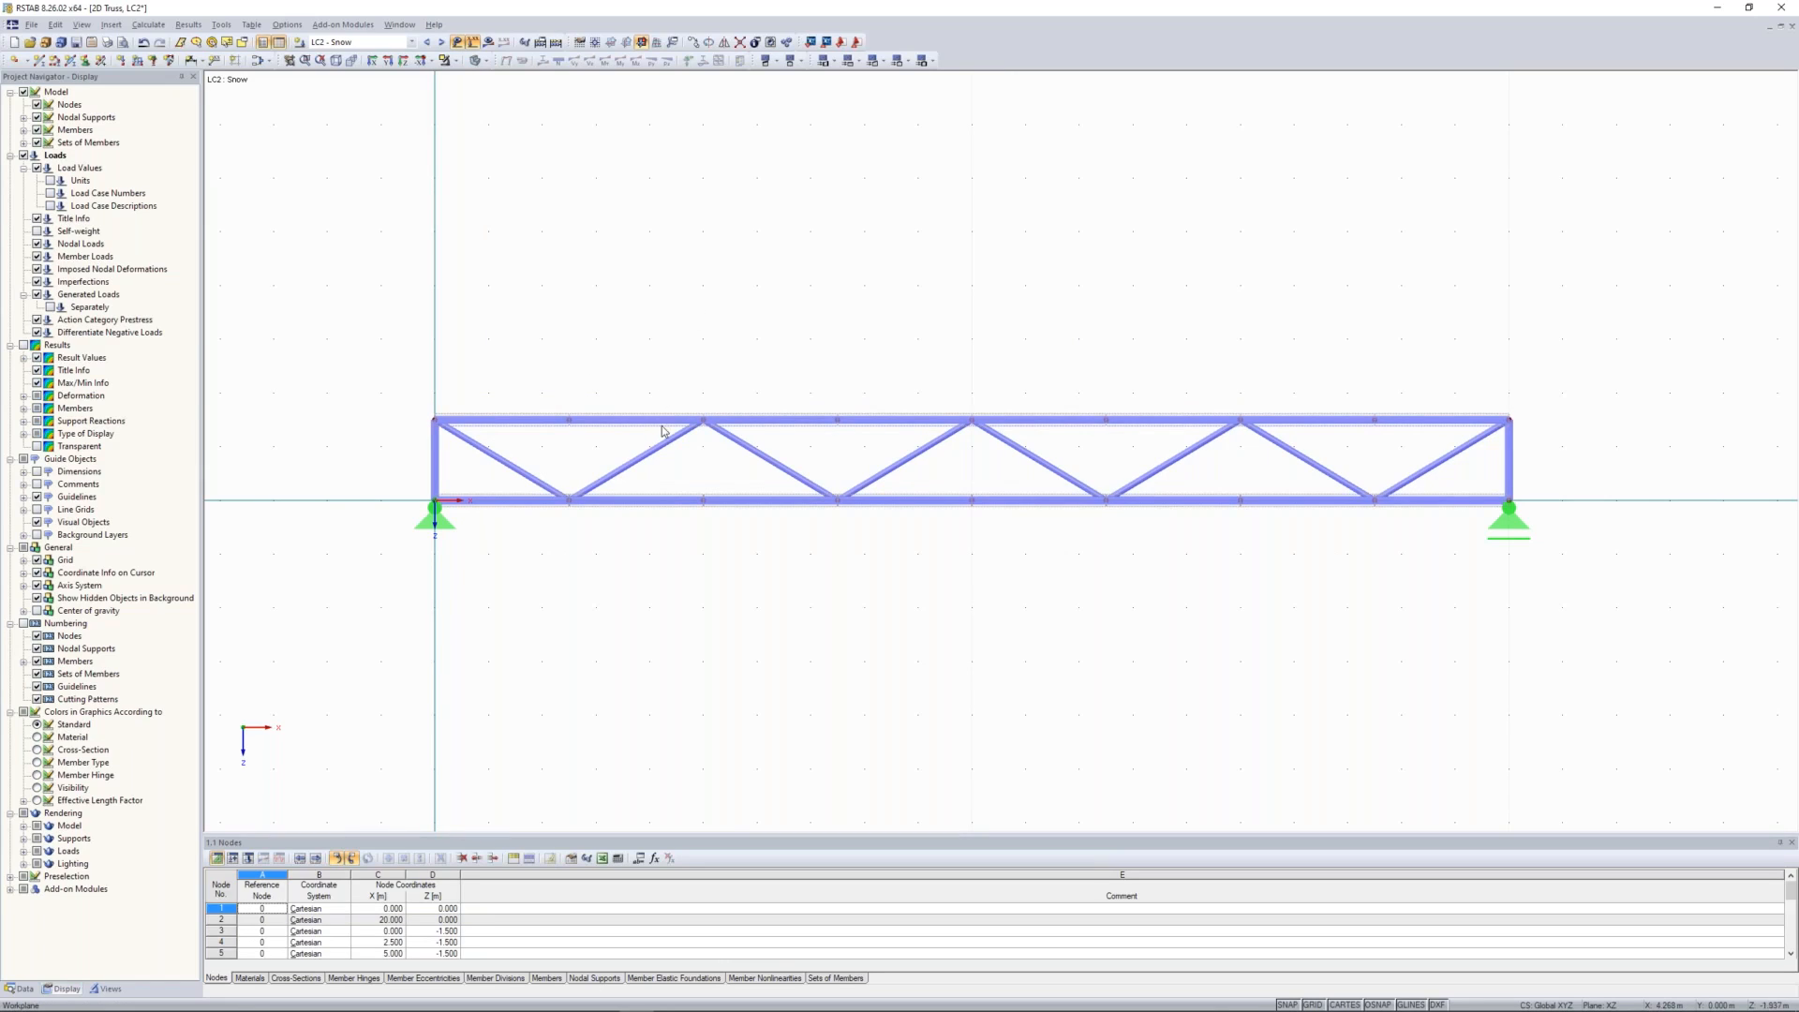
pyautogui.scroll(1, 658, 437)
pyautogui.scroll(1, 658, 448)
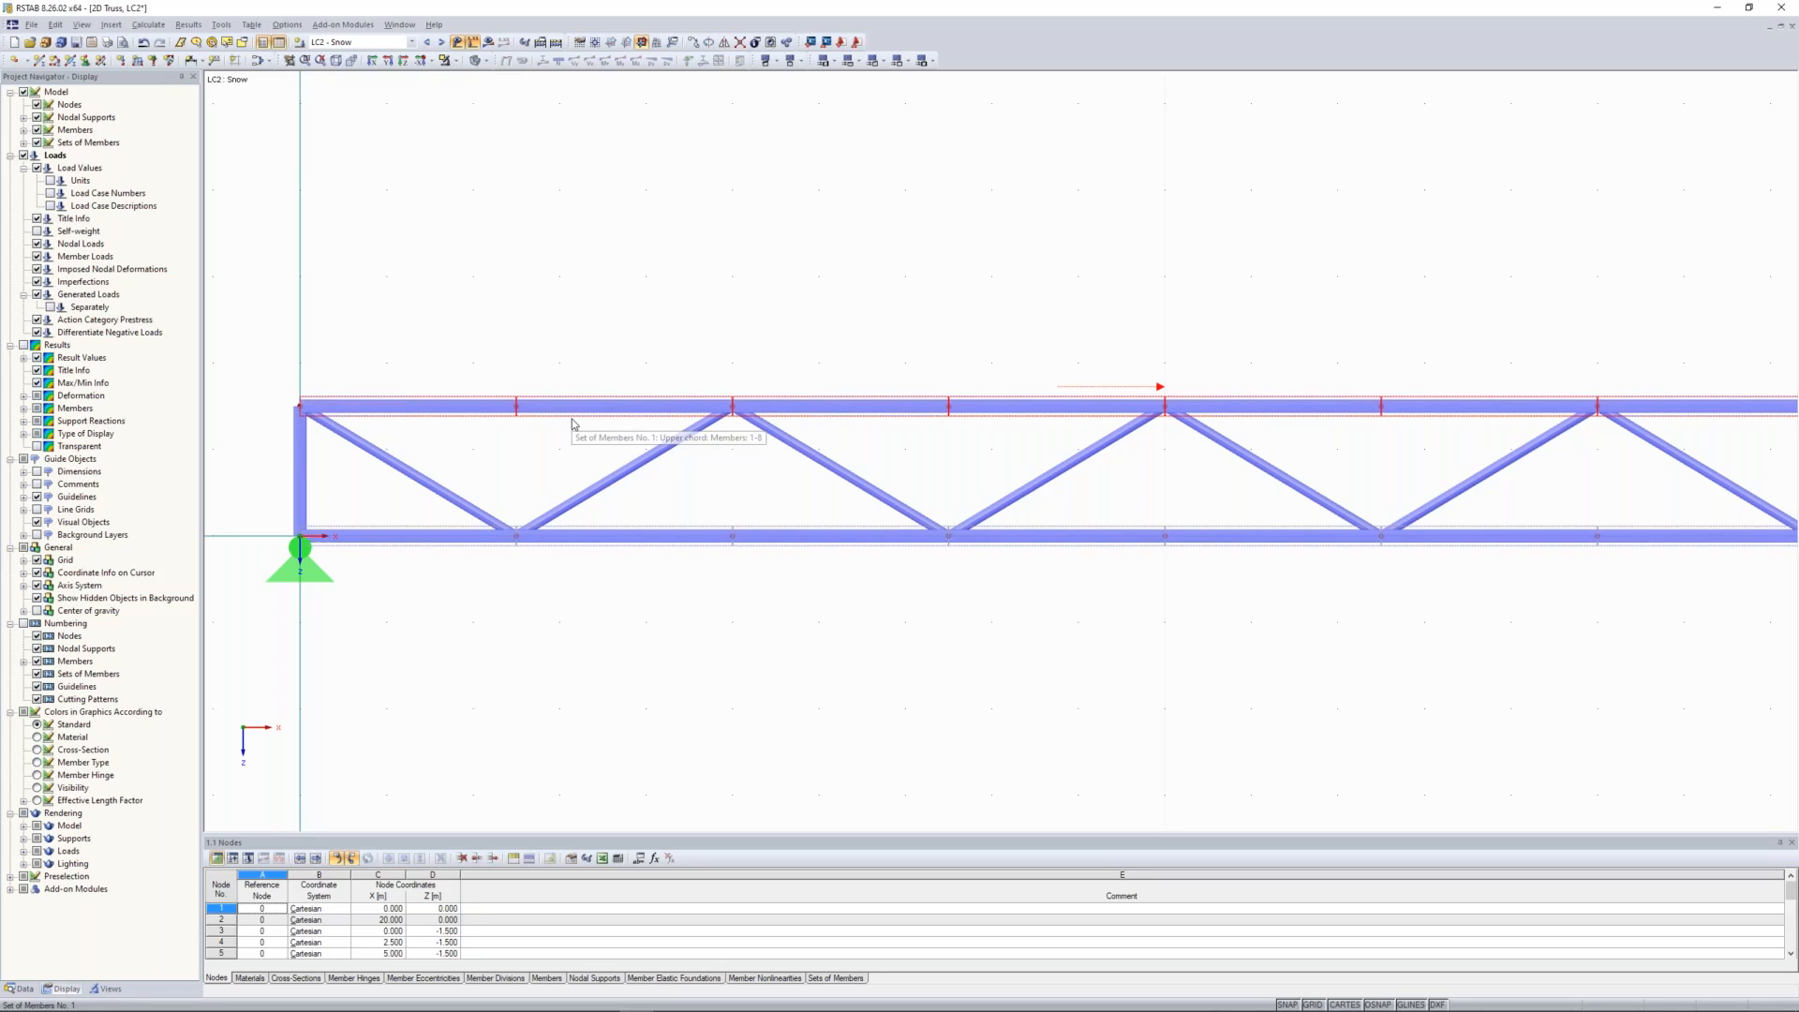
pyautogui.scroll(-2, 766, 285)
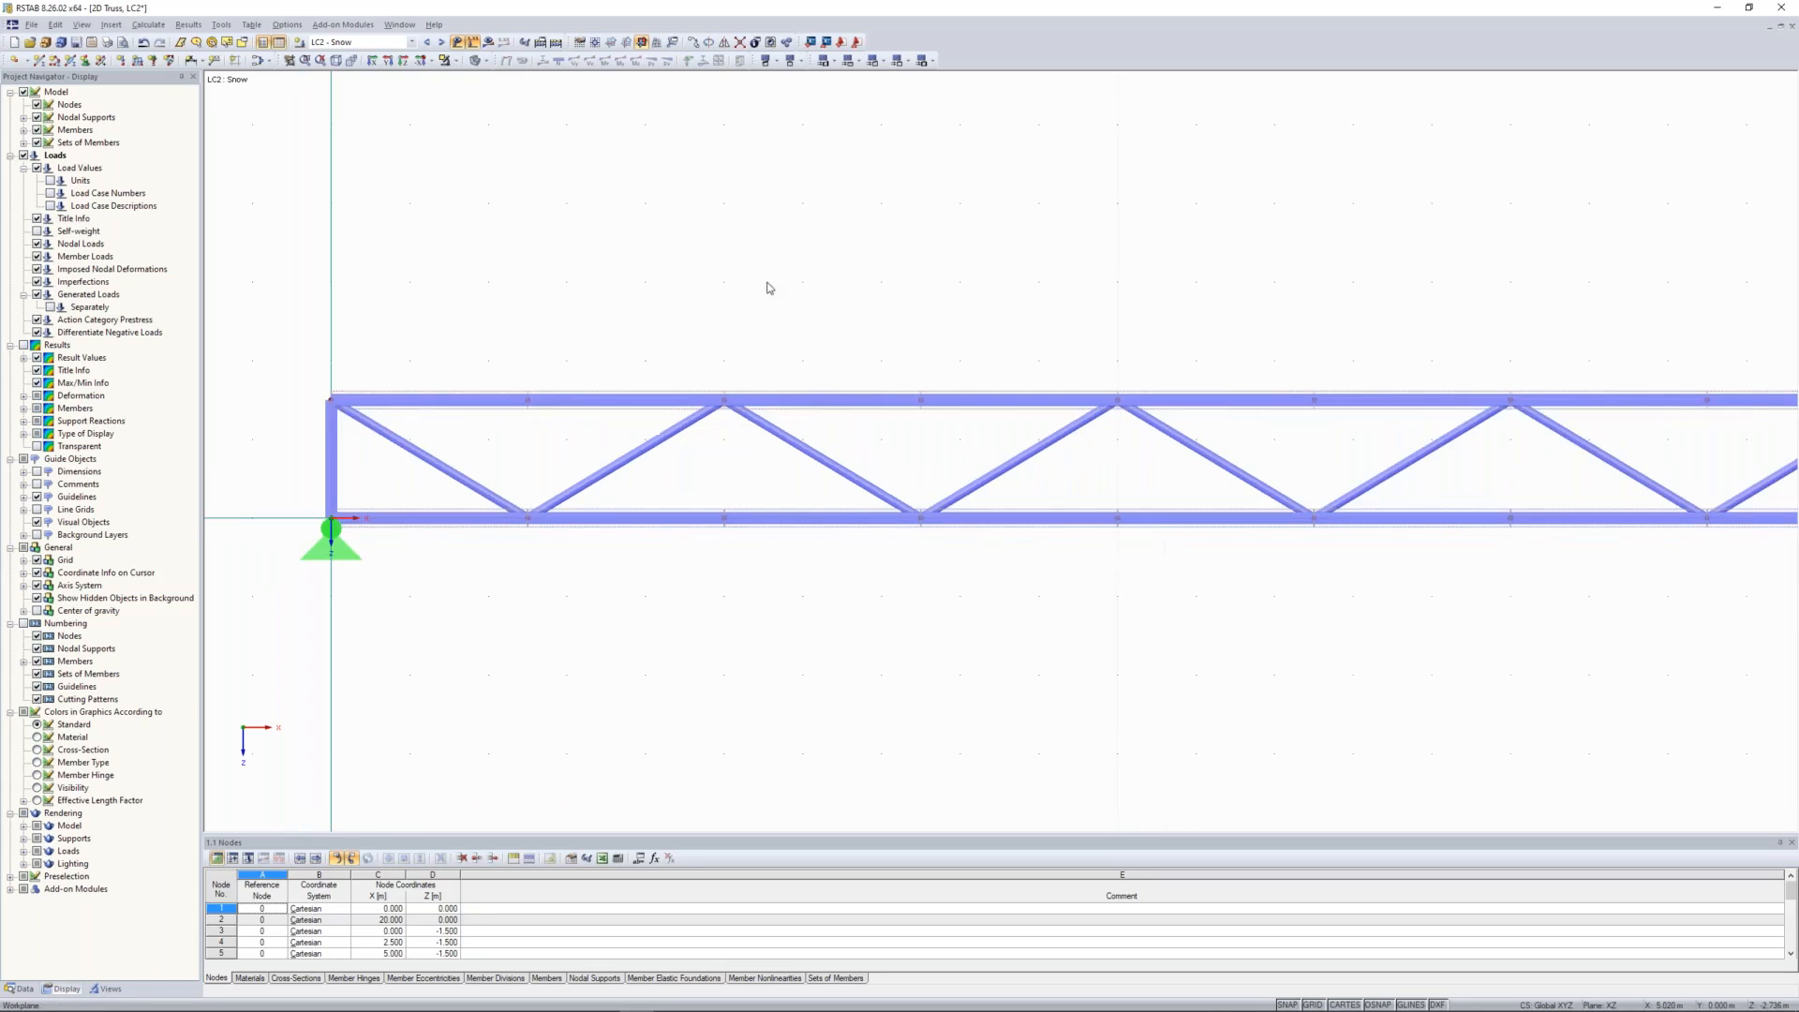
pyautogui.scroll(-1, 780, 265)
pyautogui.moveTo(816, 250); pyautogui.dragTo(768, 254, button='middle')
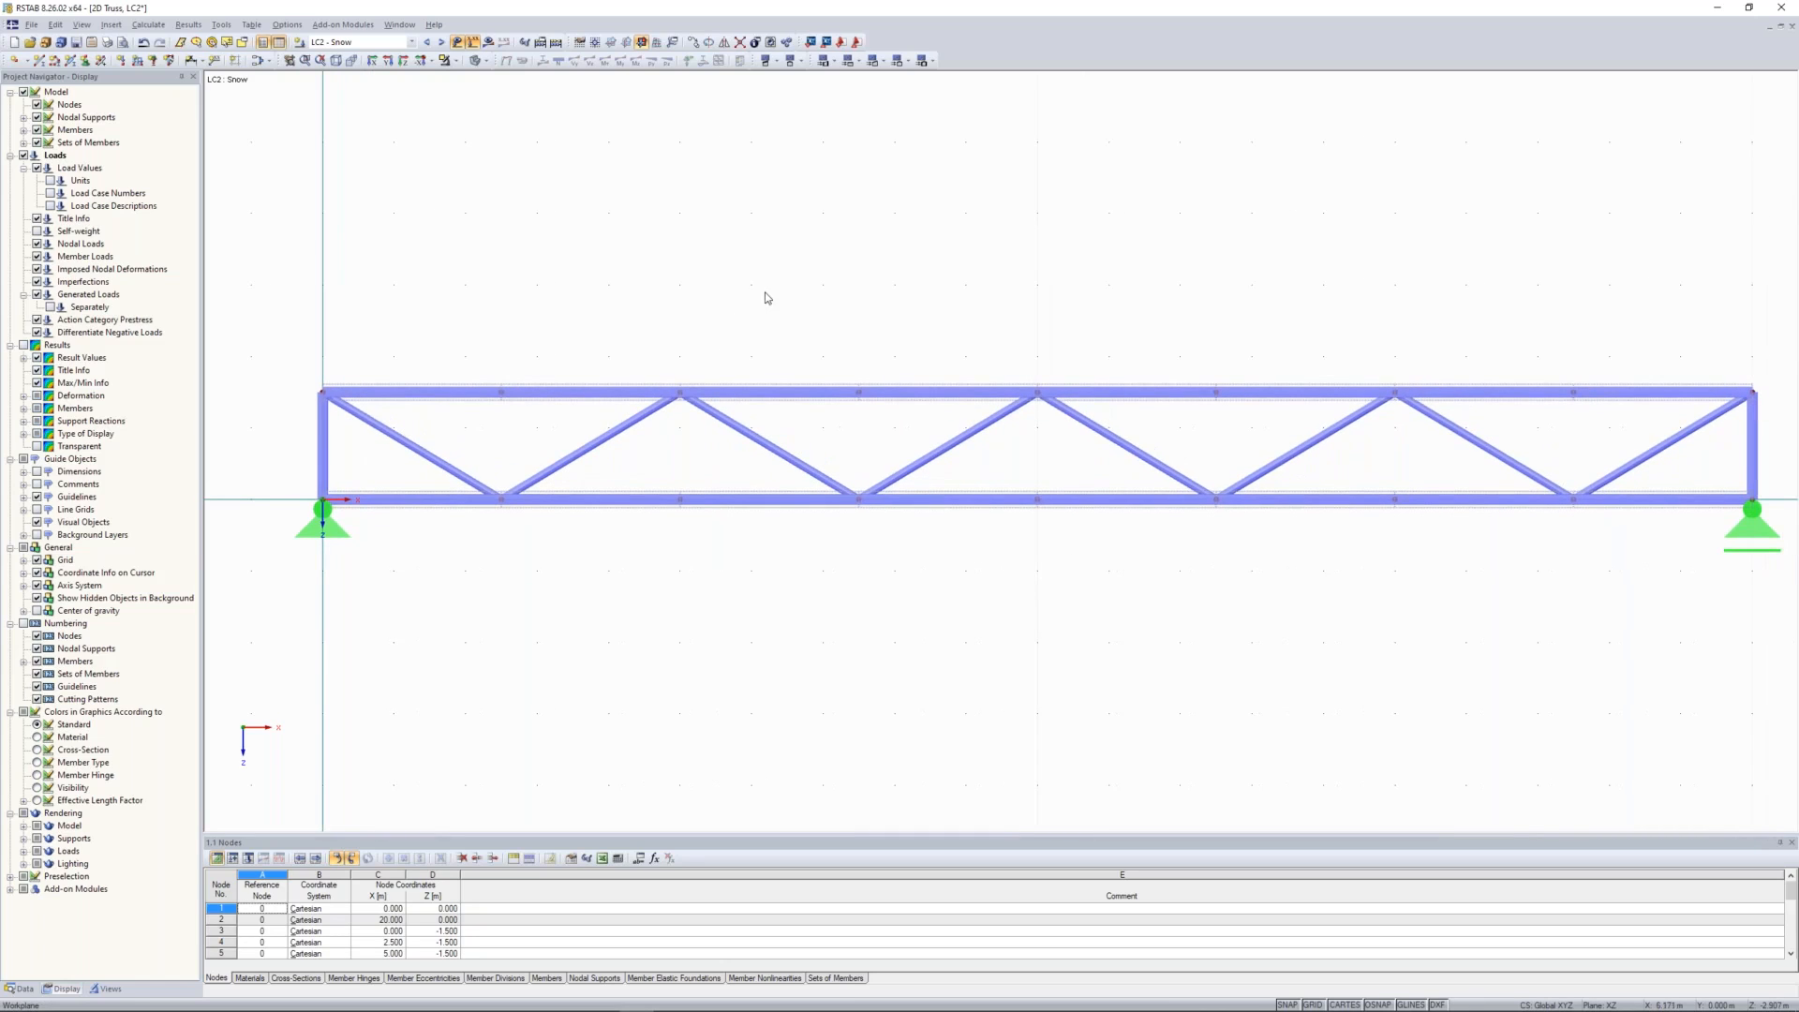
pyautogui.scroll(-1, 770, 302)
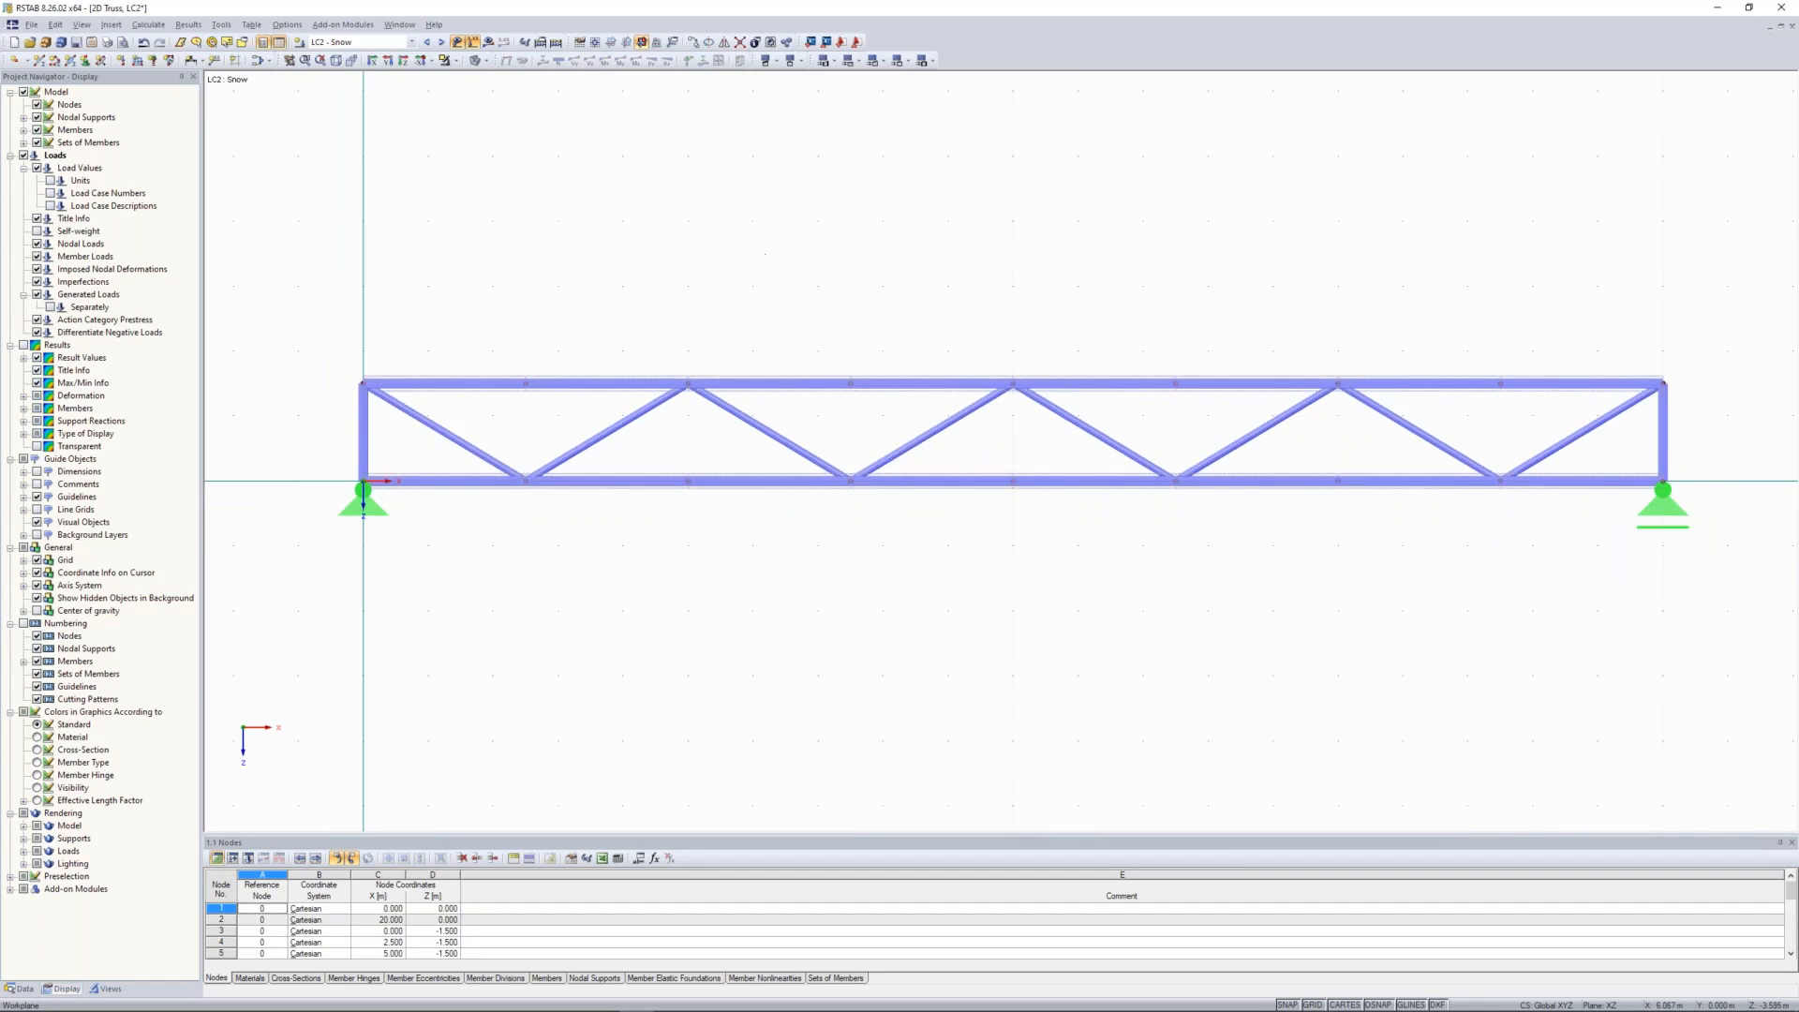
pyautogui.moveTo(759, 251); pyautogui.dragTo(749, 273, button='middle')
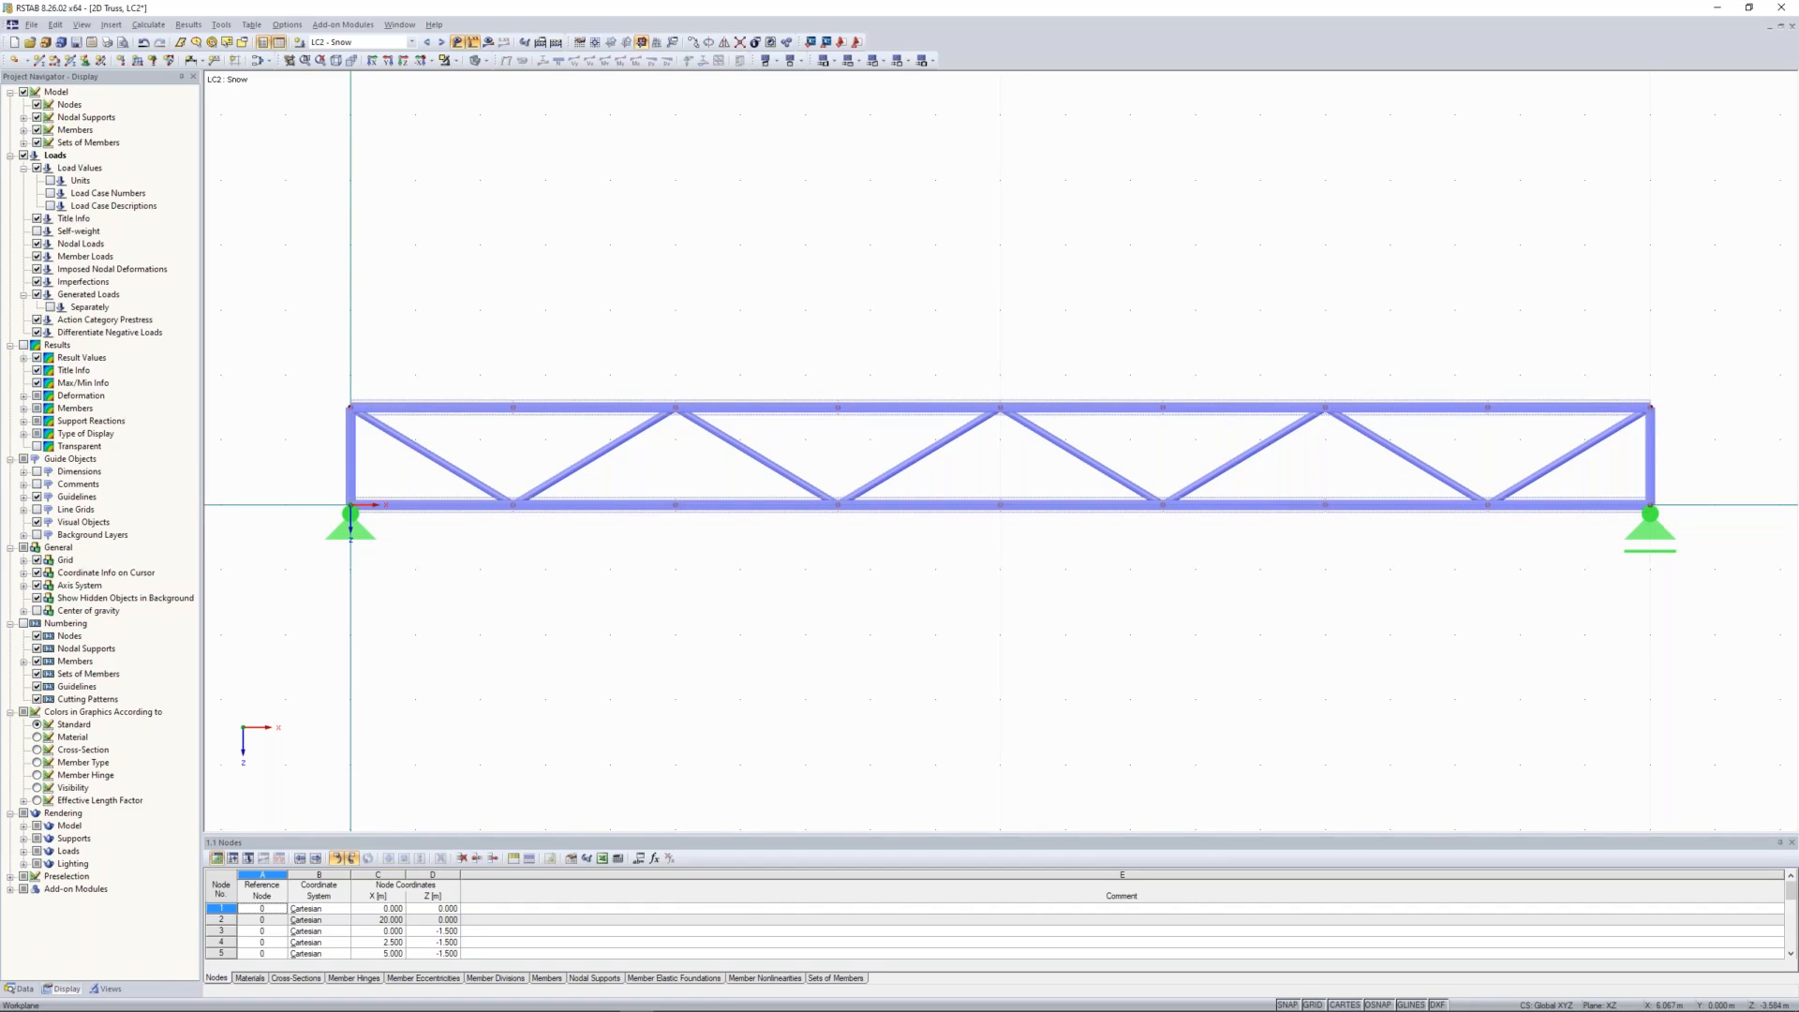
pyautogui.scroll(-1, 578, 294)
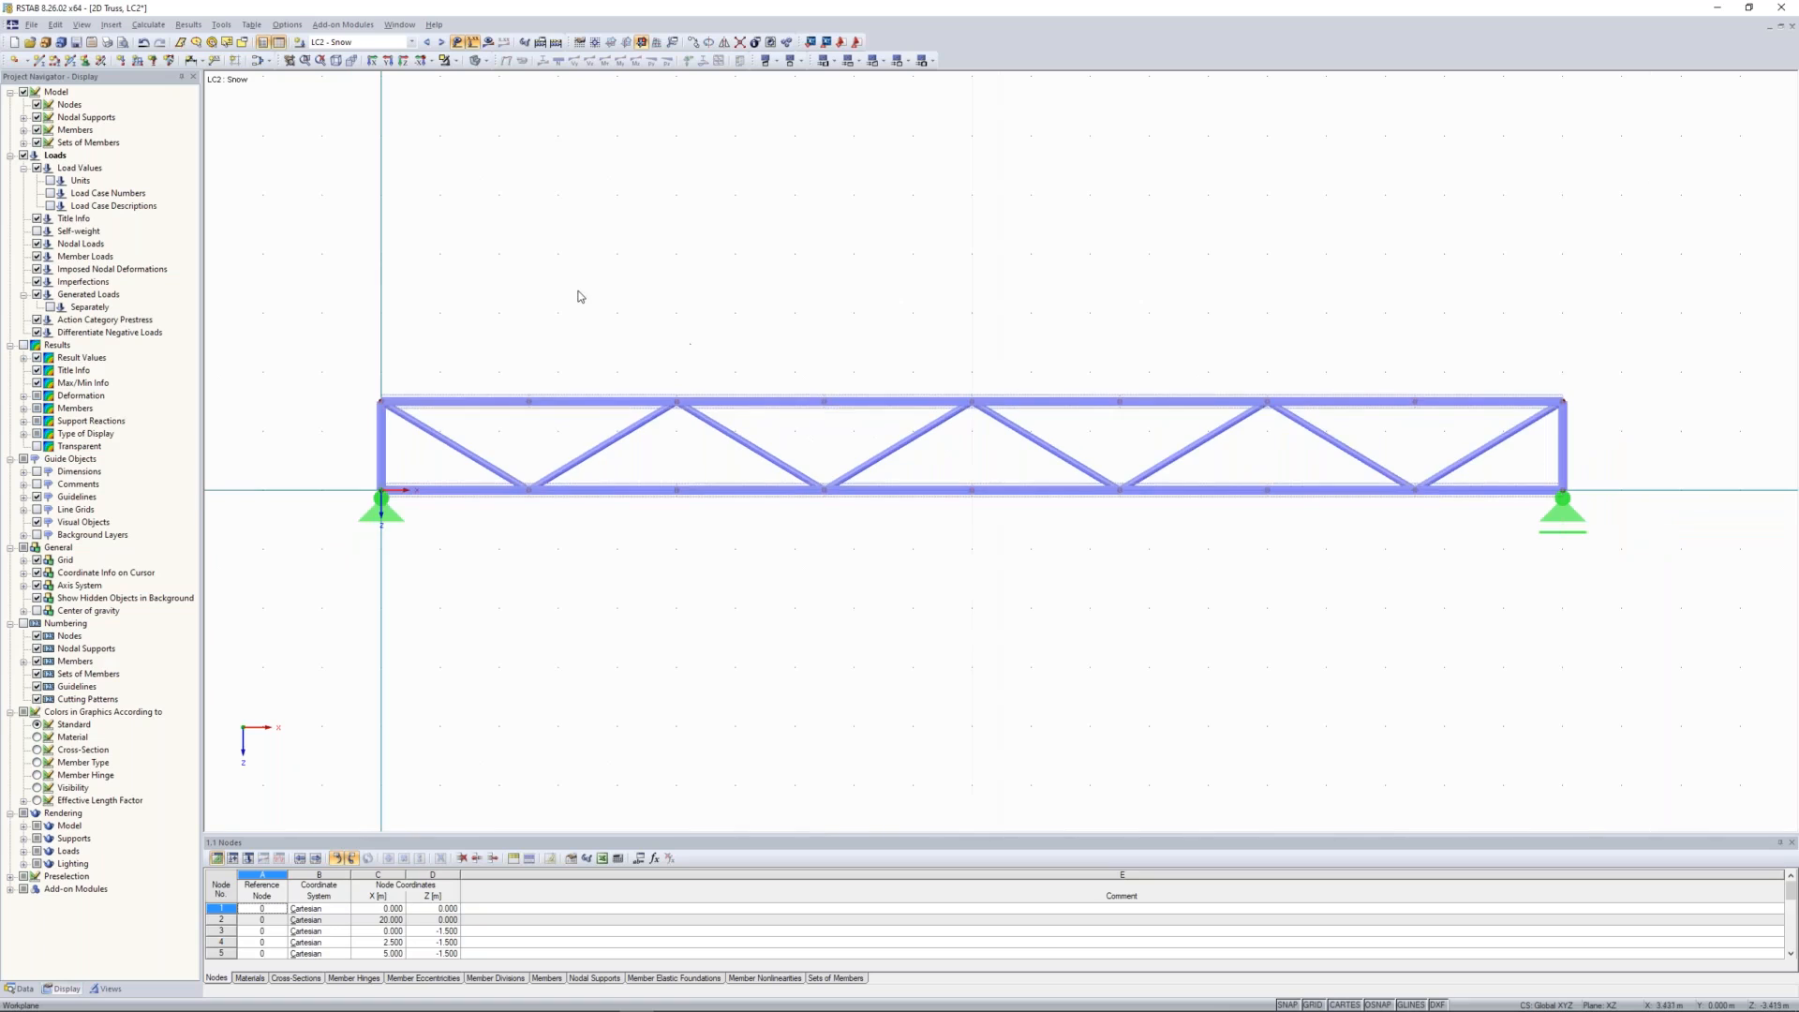
pyautogui.moveTo(578, 293); pyautogui.dragTo(618, 327, button='middle')
pyautogui.scroll(-1, 619, 313)
pyautogui.scroll(-1, 690, 321)
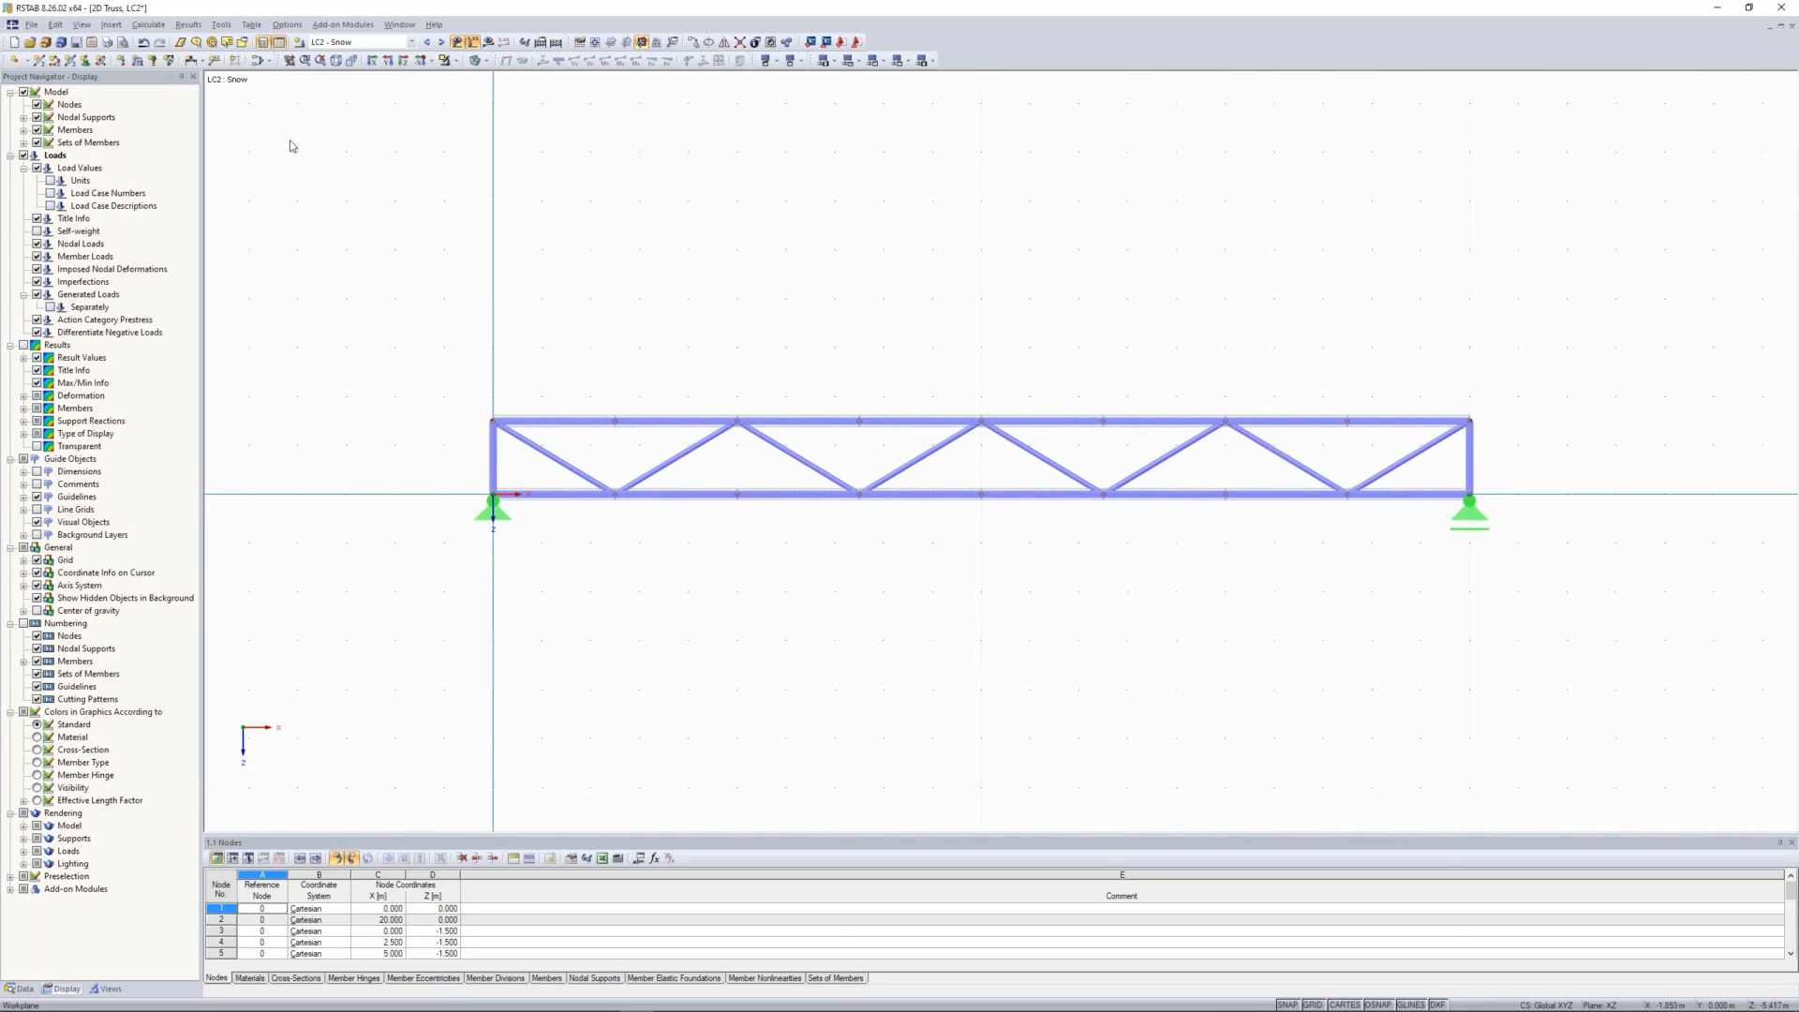
# Step: In load case LC2, apply a uniform 3 kN/m load in global Z to the upper chord's set of members
pyautogui.click(137, 62)
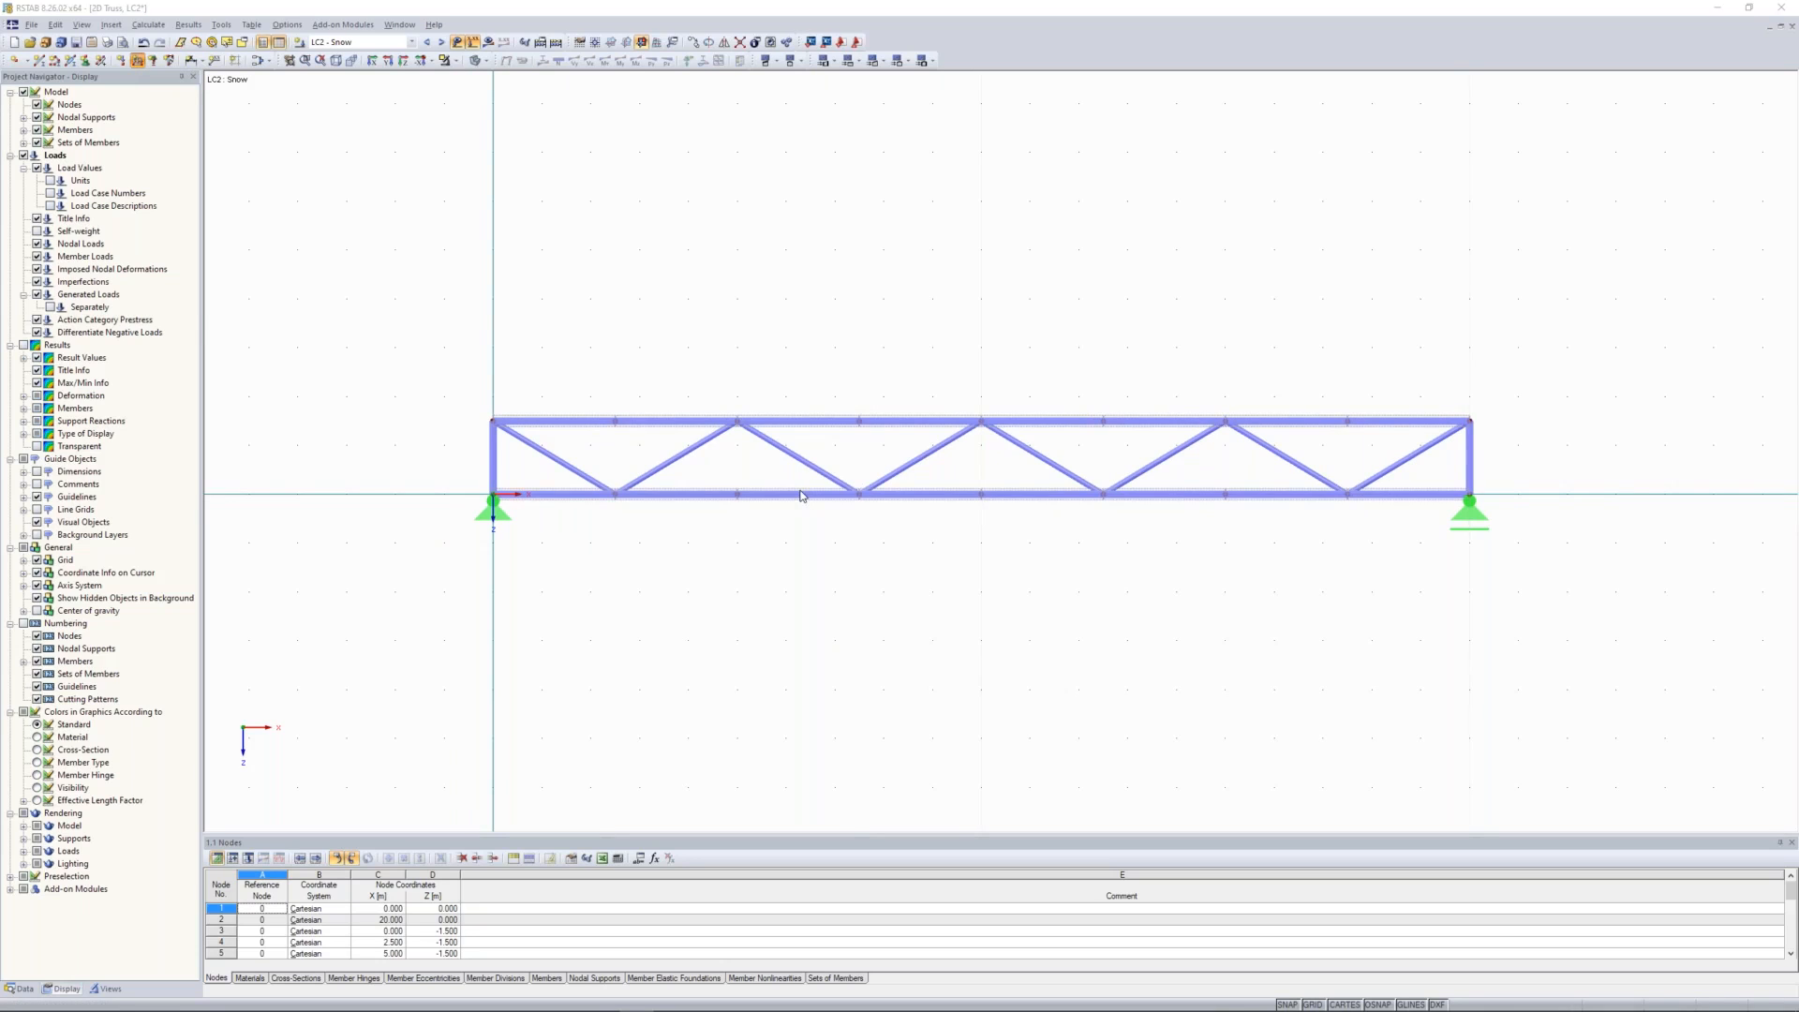
pyautogui.click(801, 496)
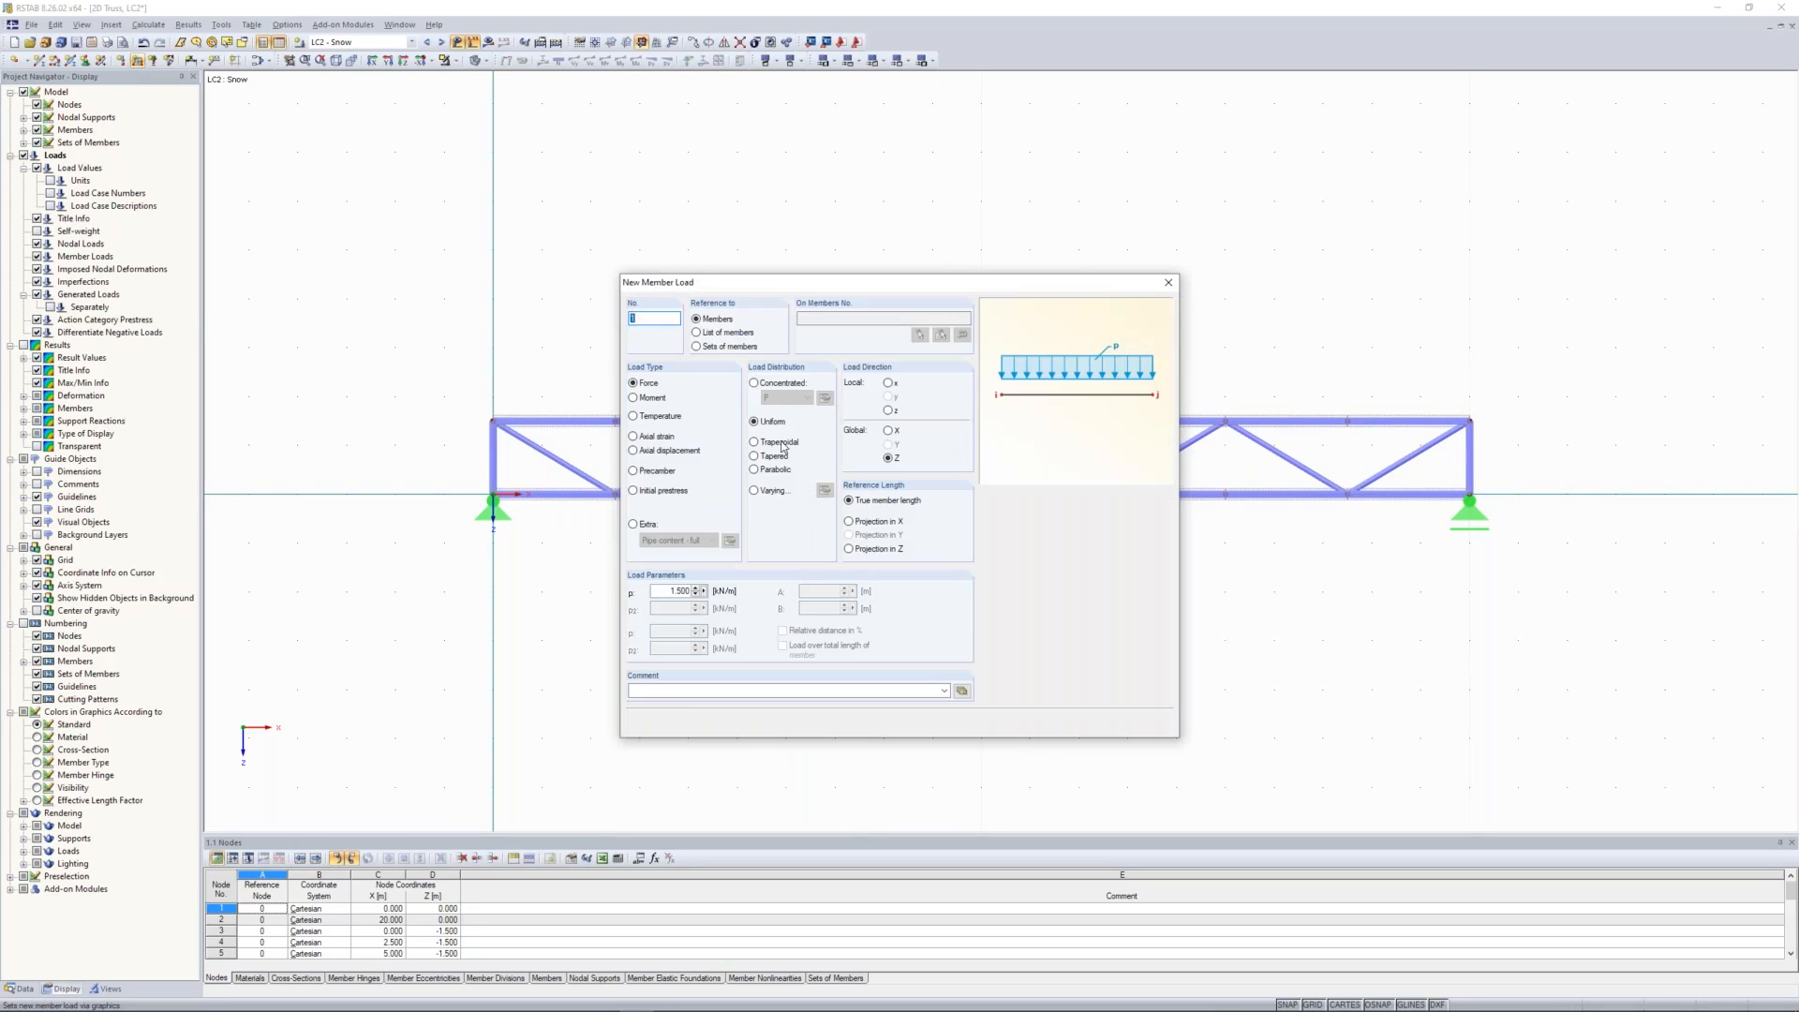
pyautogui.click(712, 348)
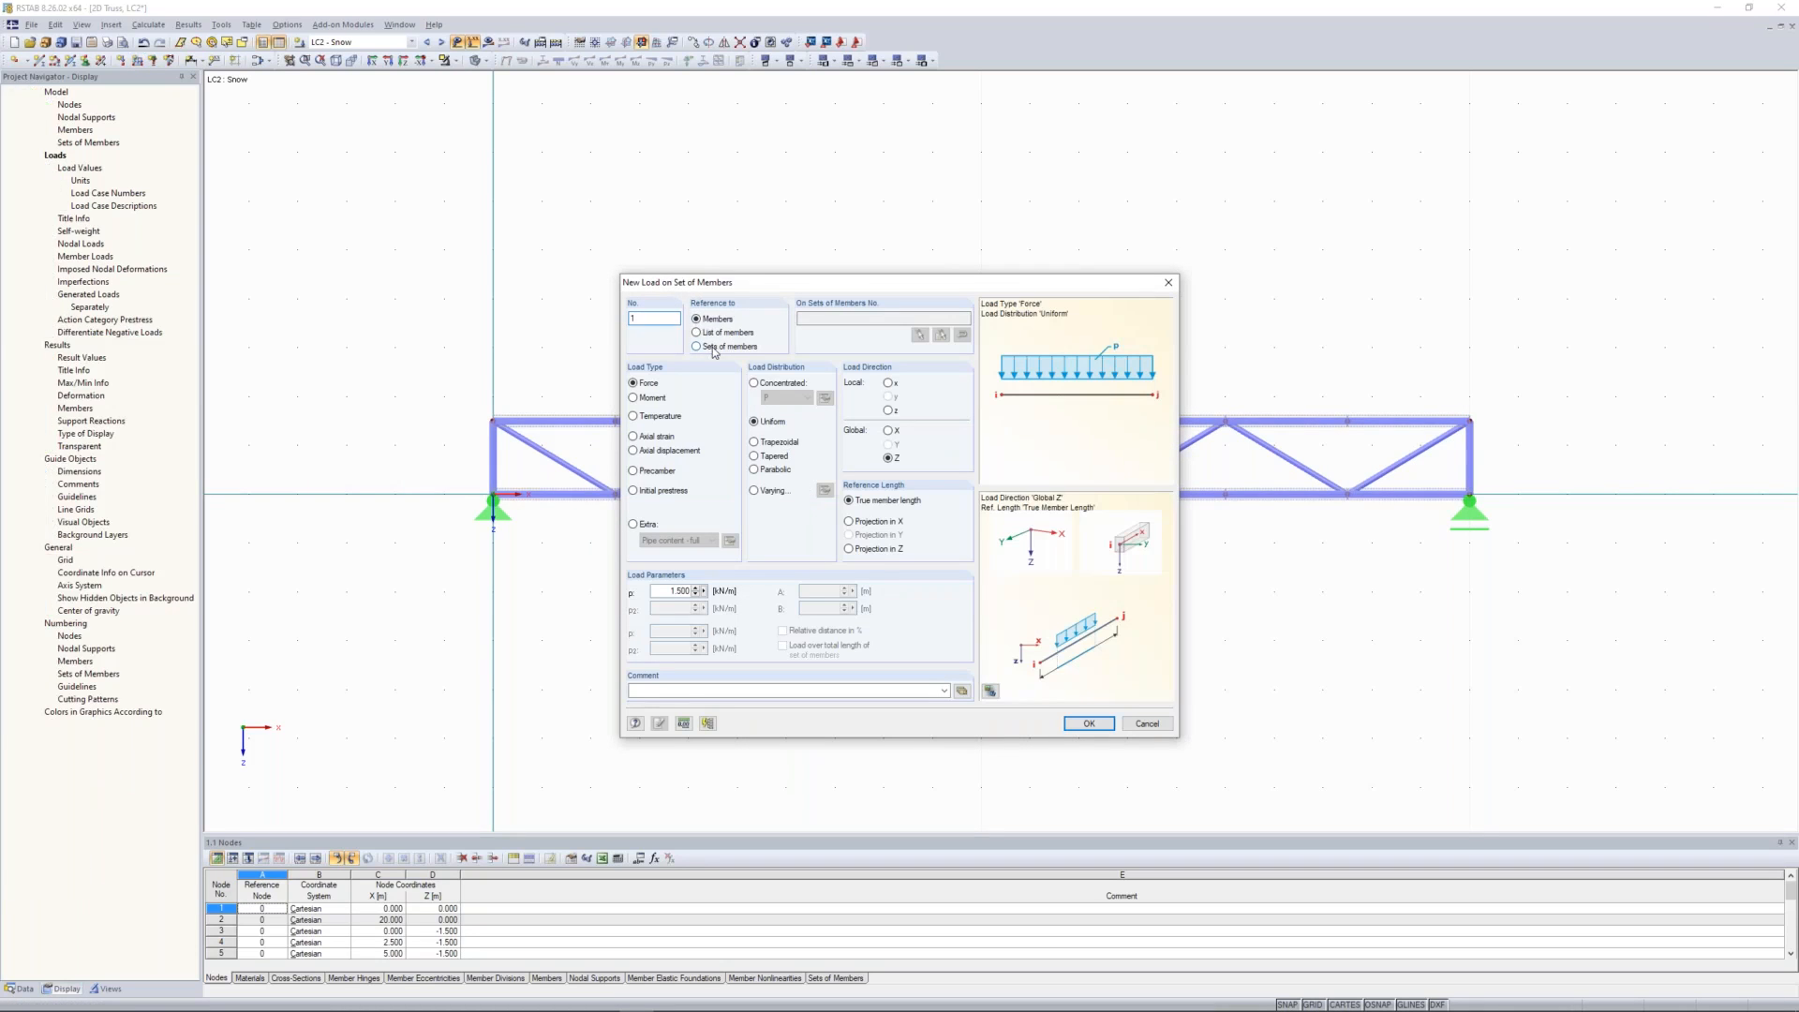
pyautogui.doubleClick(675, 591)
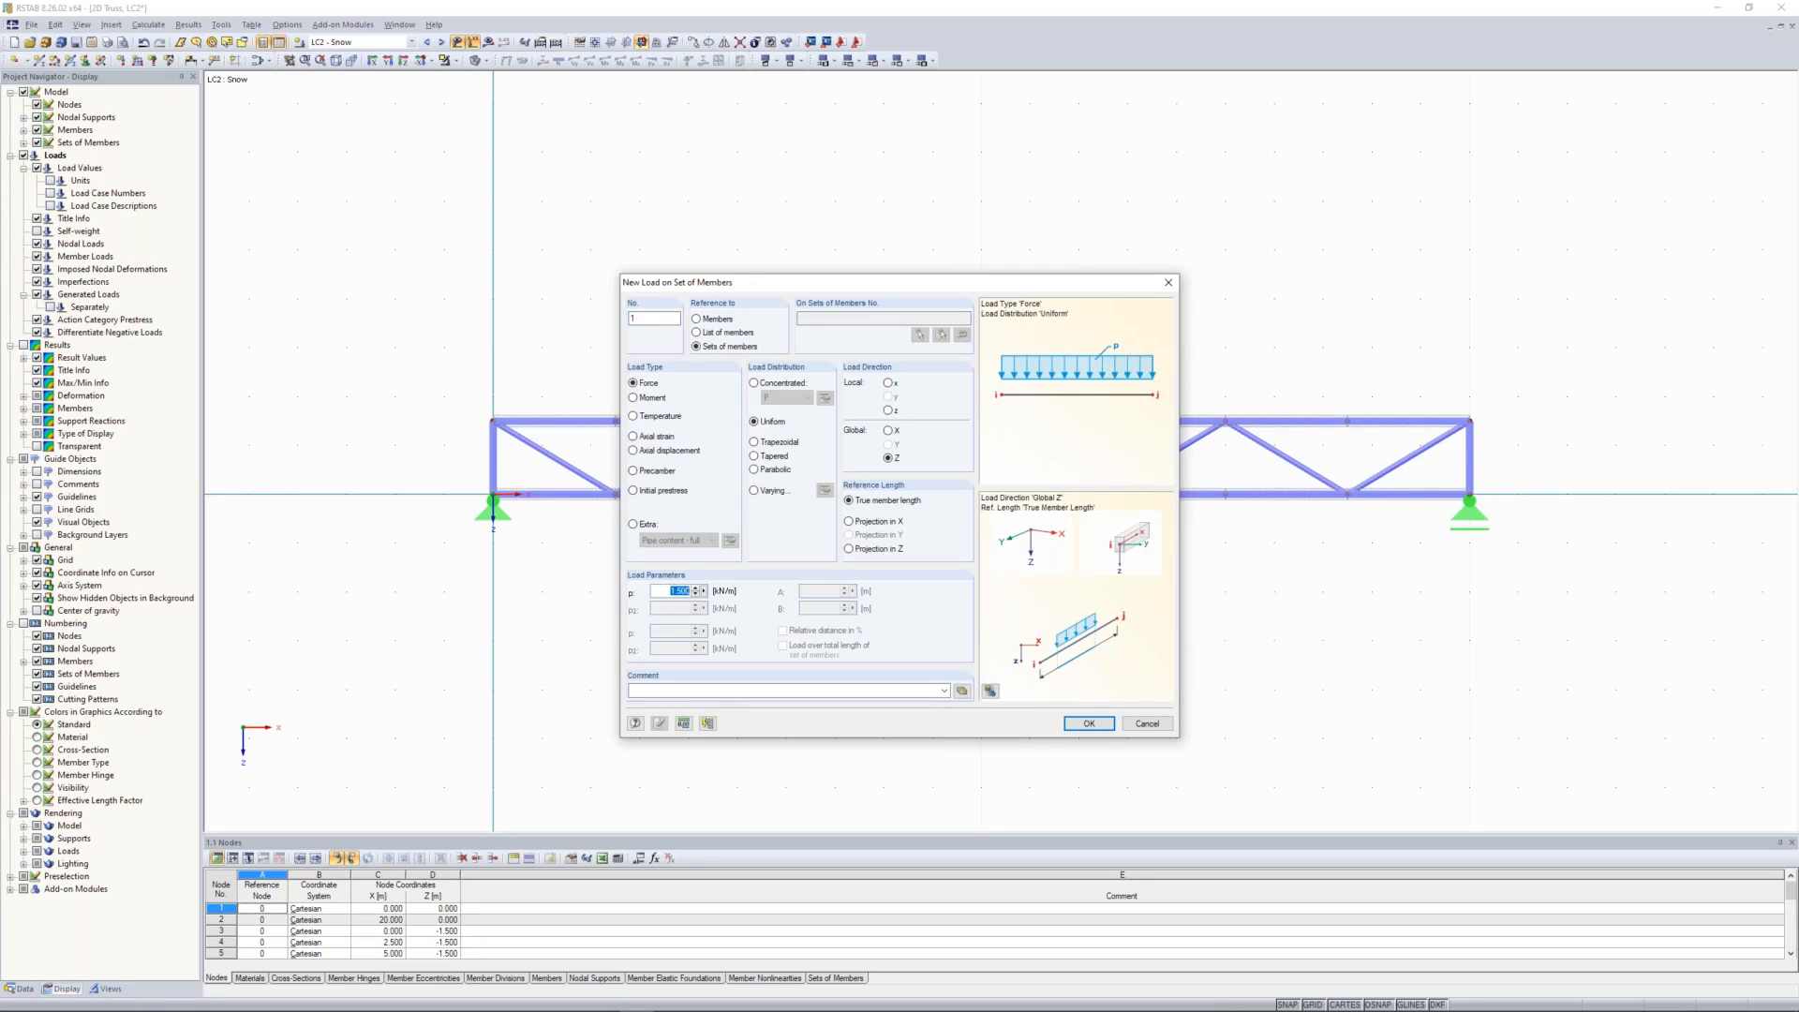
pyautogui.write('3')
pyautogui.click(1092, 725)
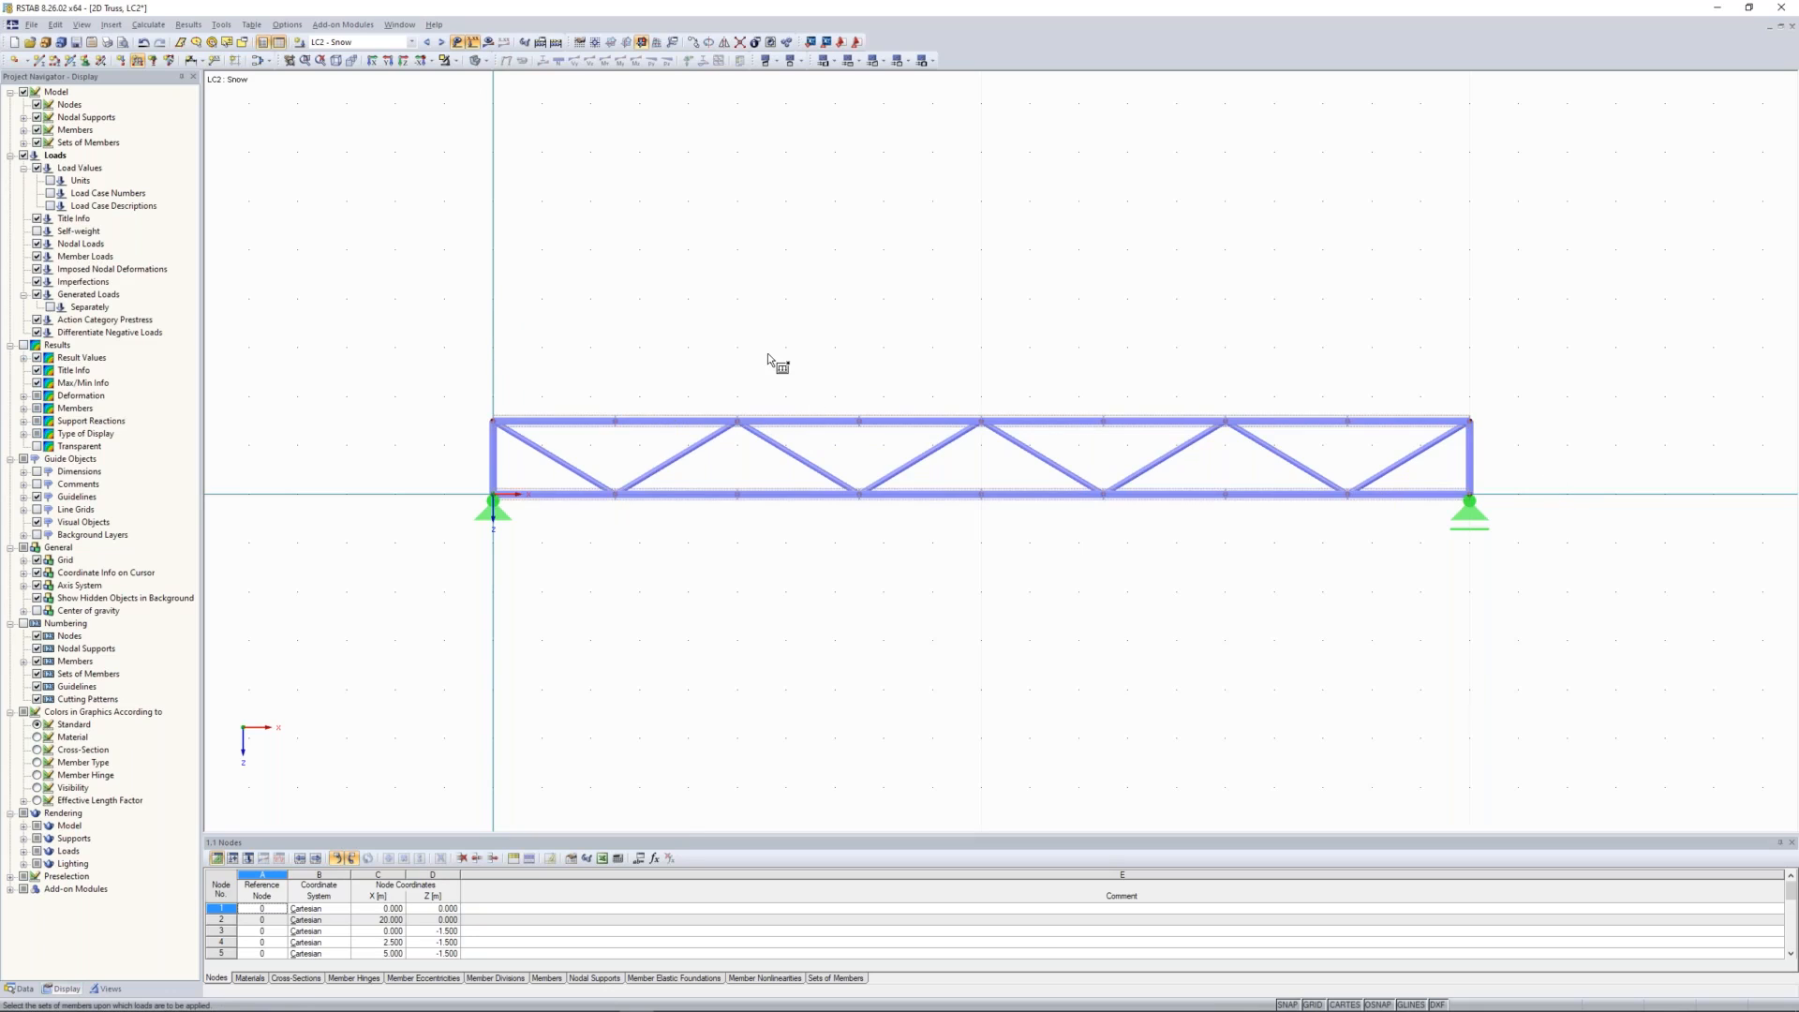
pyautogui.click(923, 423)
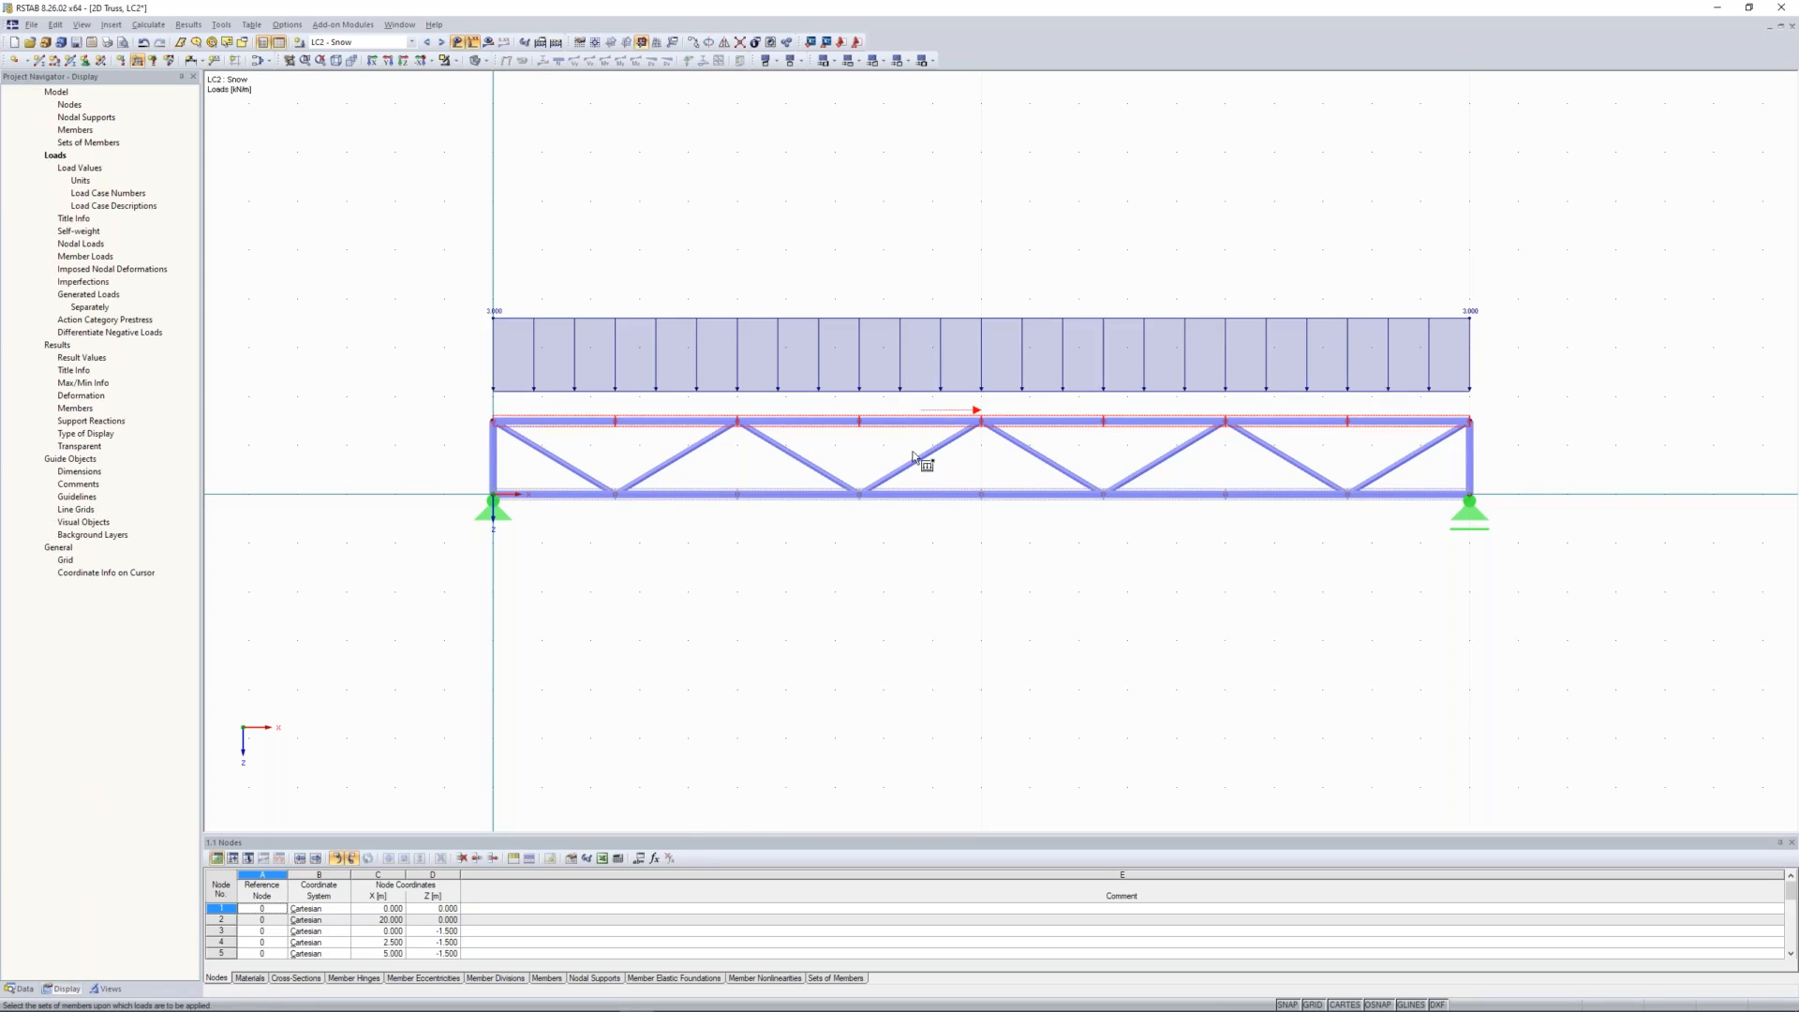
pyautogui.press('Escape')
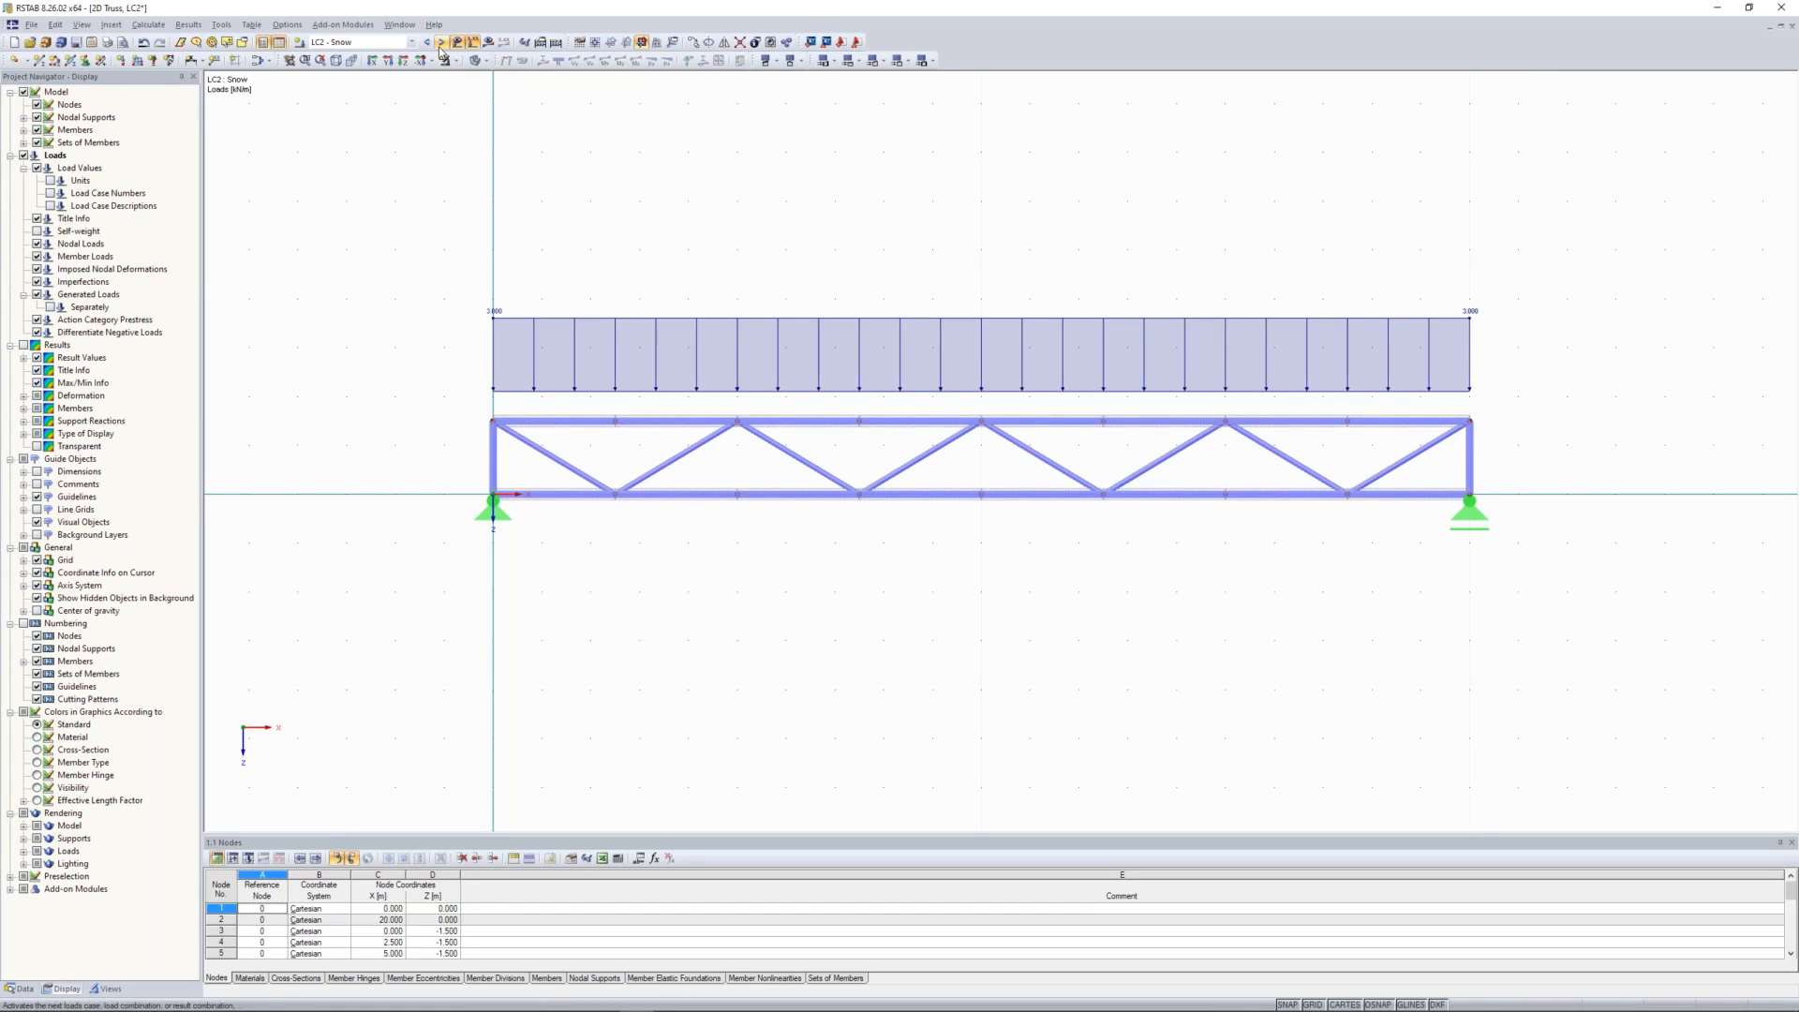
# Step: Activate load case LC3 - Installation and apply a uniform 1 kN/m load in global Z to the lower chord's set of members
pyautogui.click(441, 42)
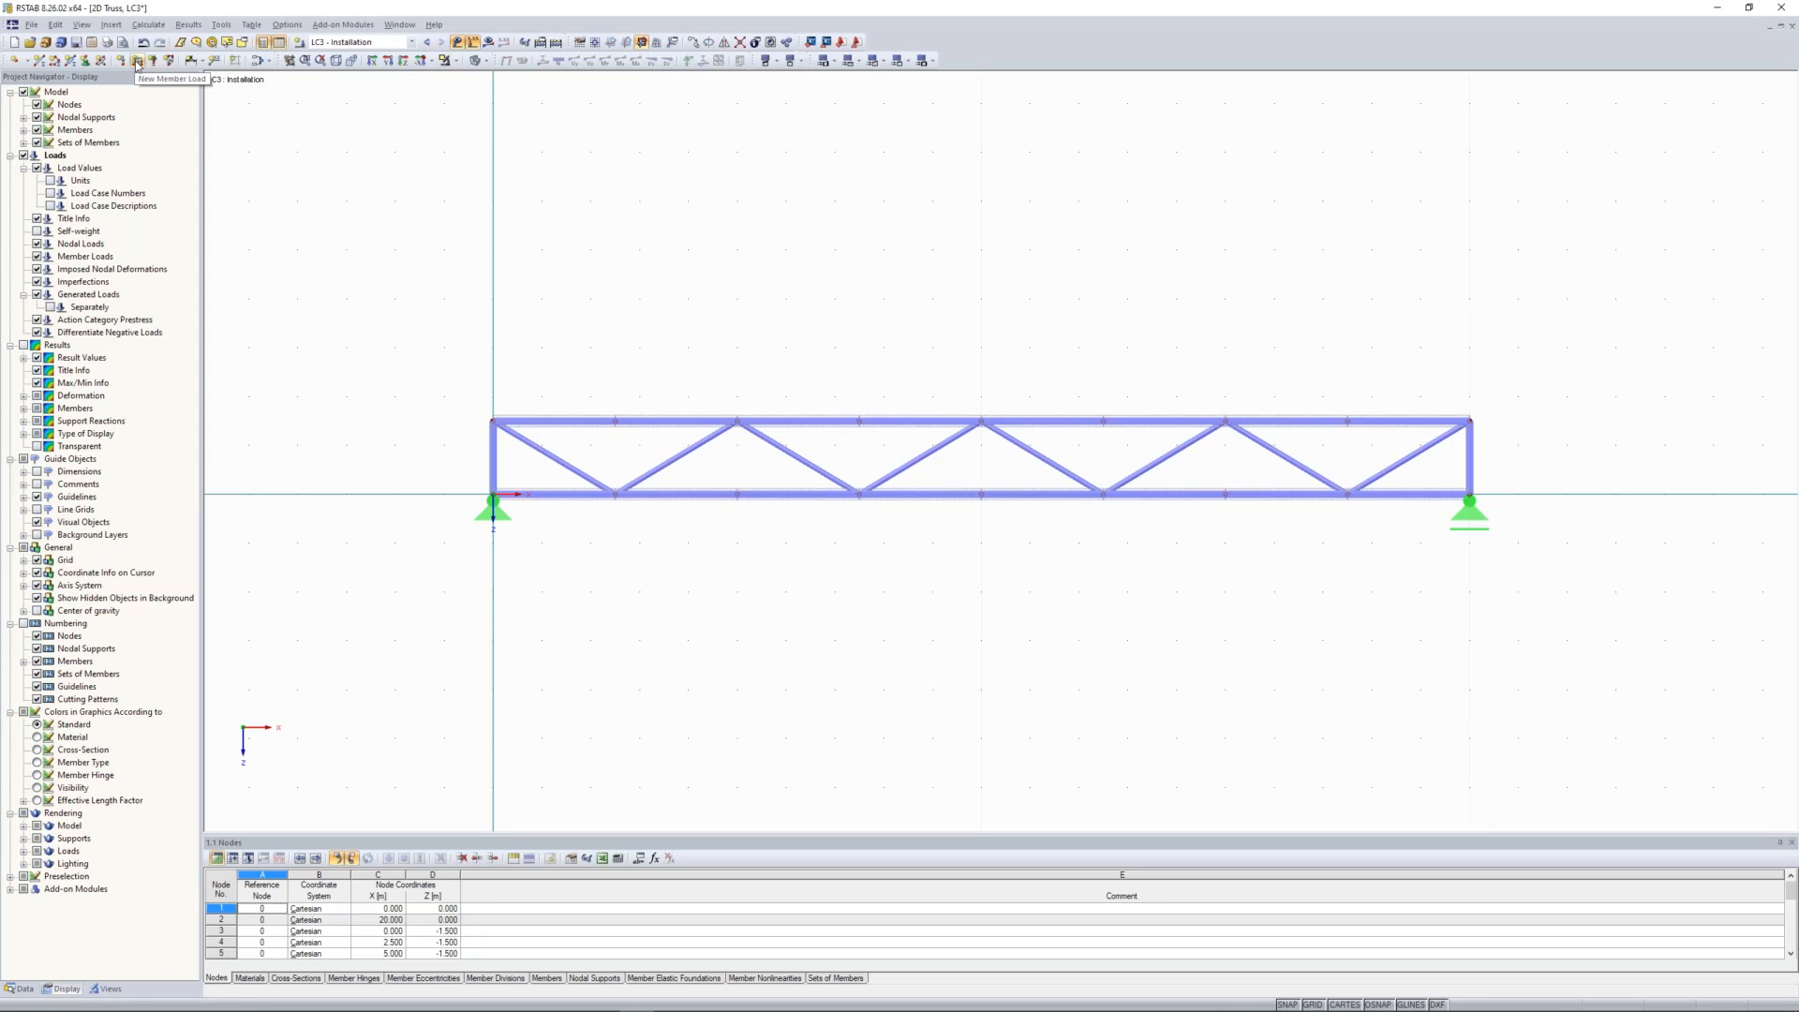
pyautogui.click(137, 61)
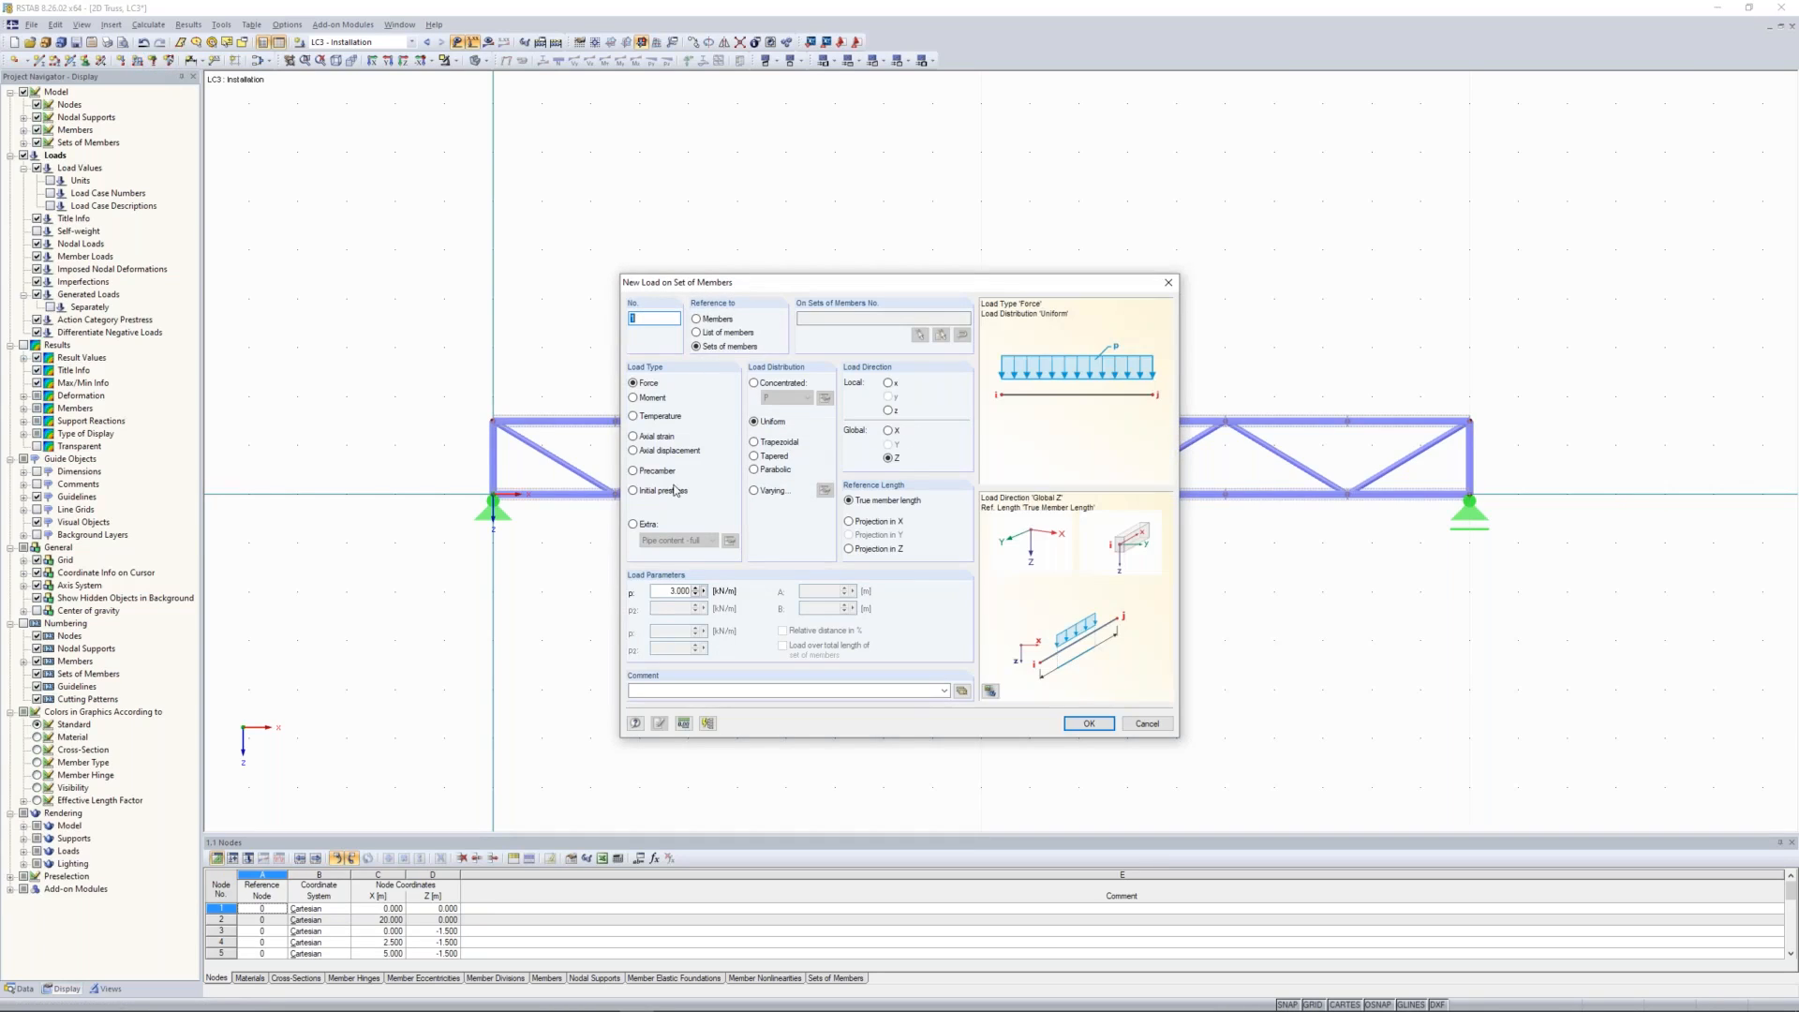
pyautogui.doubleClick(678, 590)
pyautogui.write('1')
pyautogui.click(1096, 726)
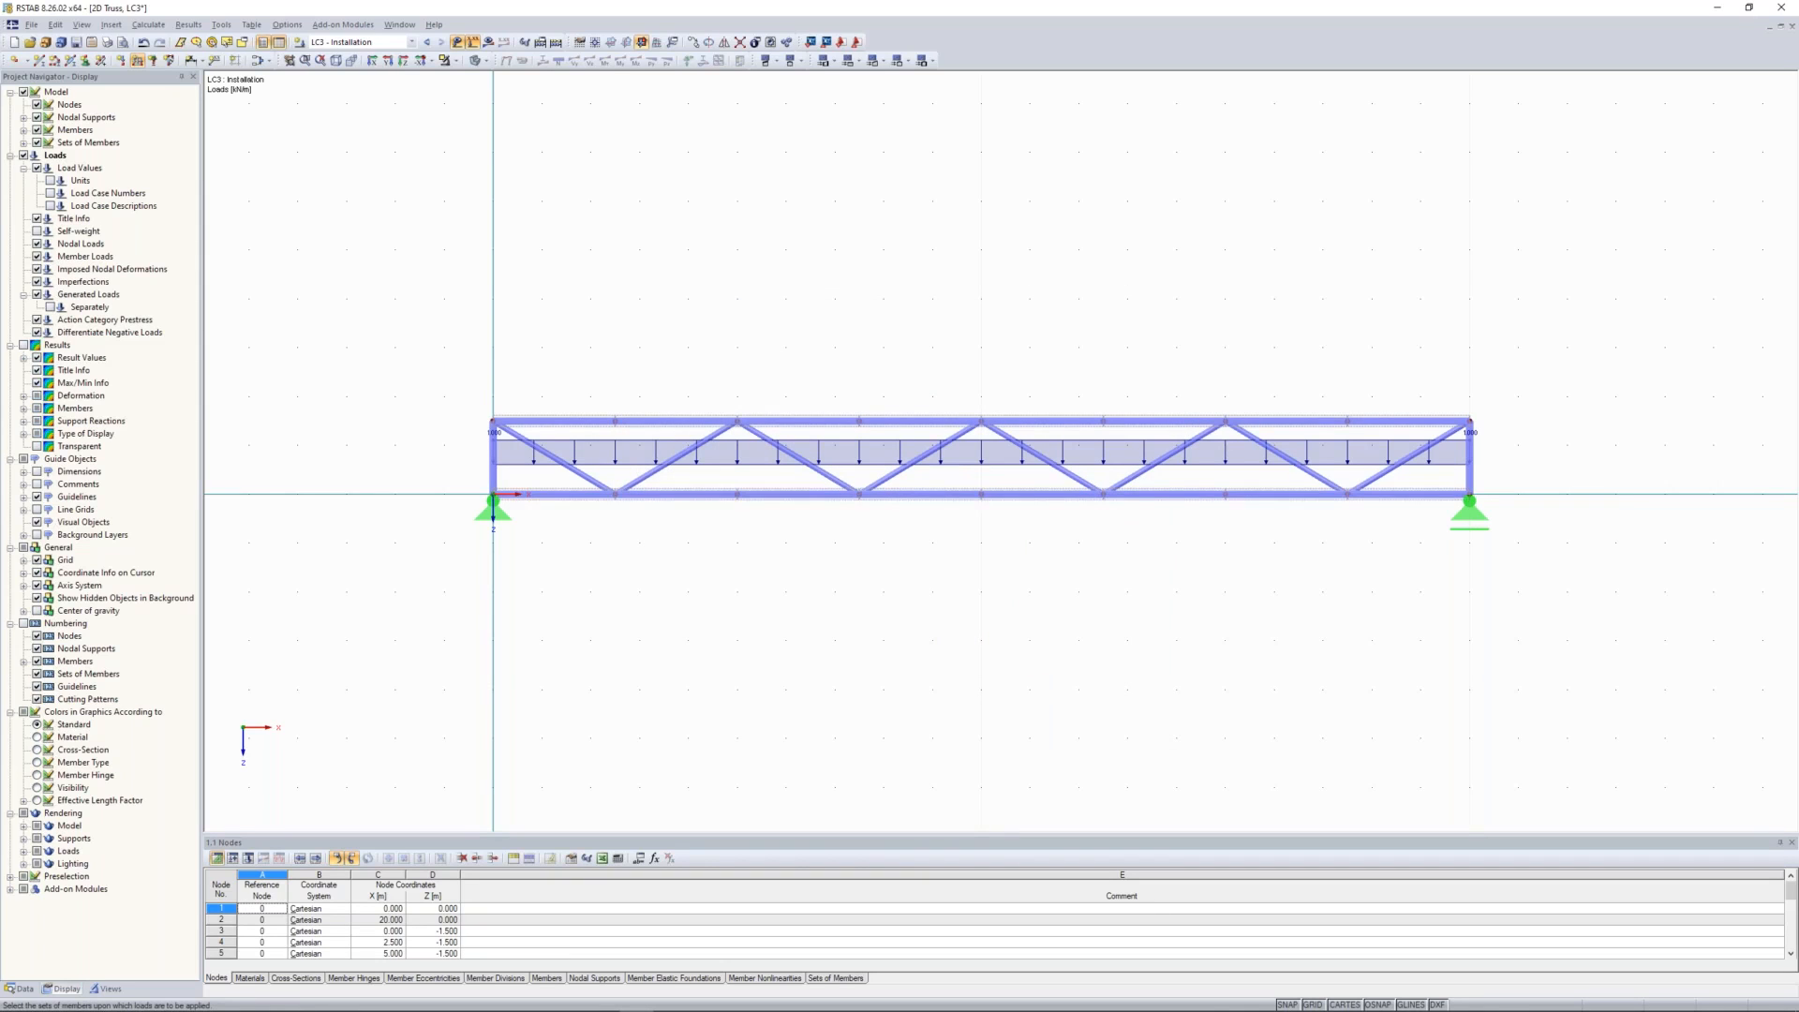
pyautogui.press('Escape')
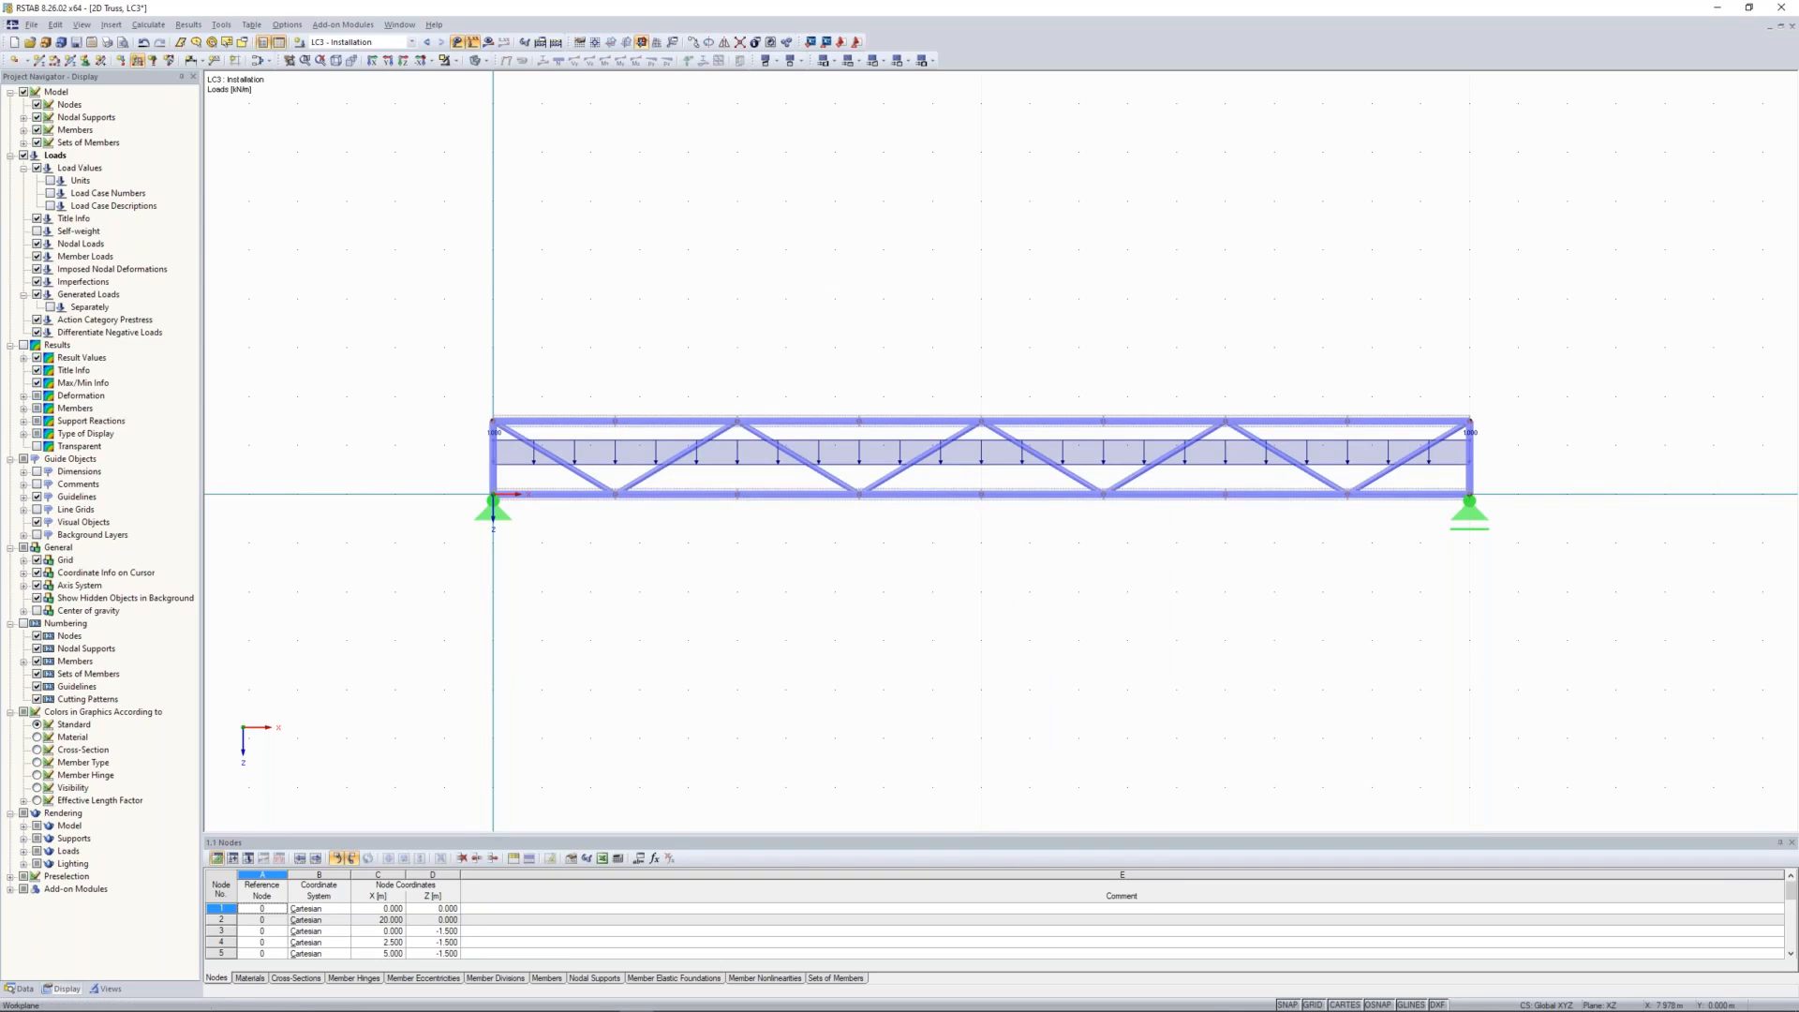
# Step: Open the load cases and combinations for editing and review the defined load cases and the Permanent, Snow and Imposed actions
pyautogui.scroll(-1, 854, 334)
pyautogui.moveTo(854, 333); pyautogui.dragTo(887, 352, button='middle')
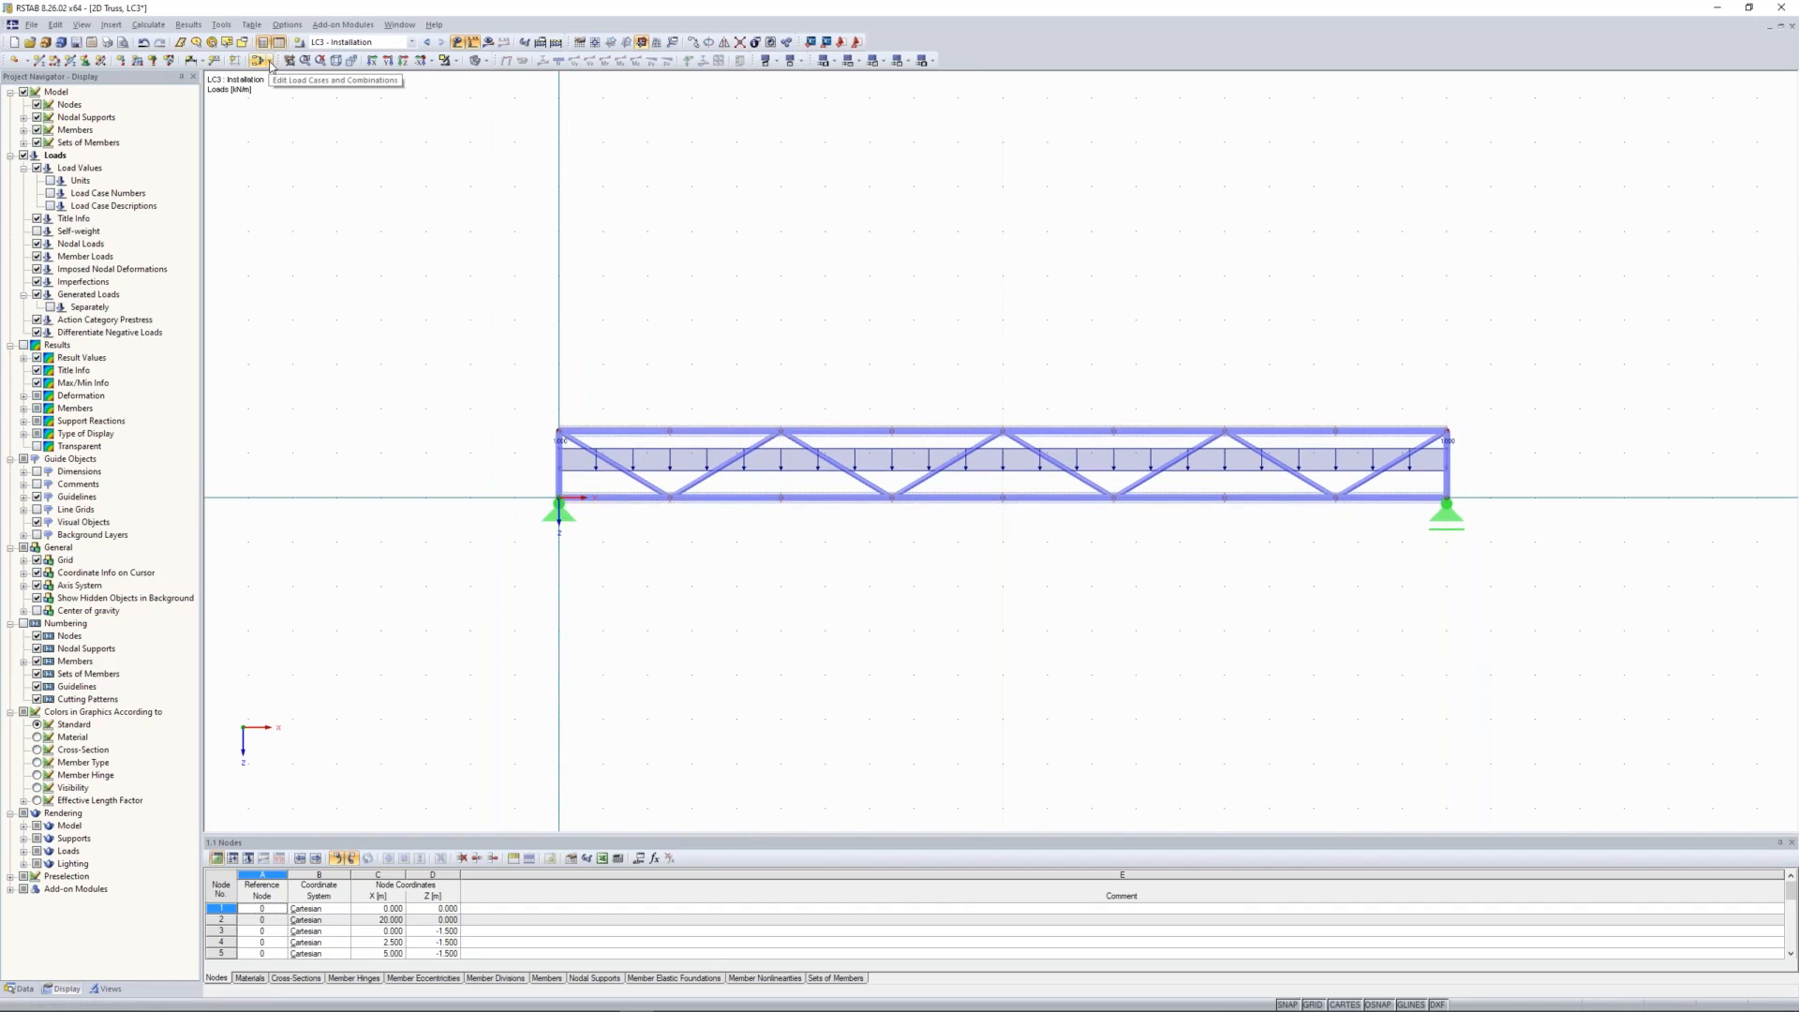
pyautogui.click(271, 63)
pyautogui.click(282, 81)
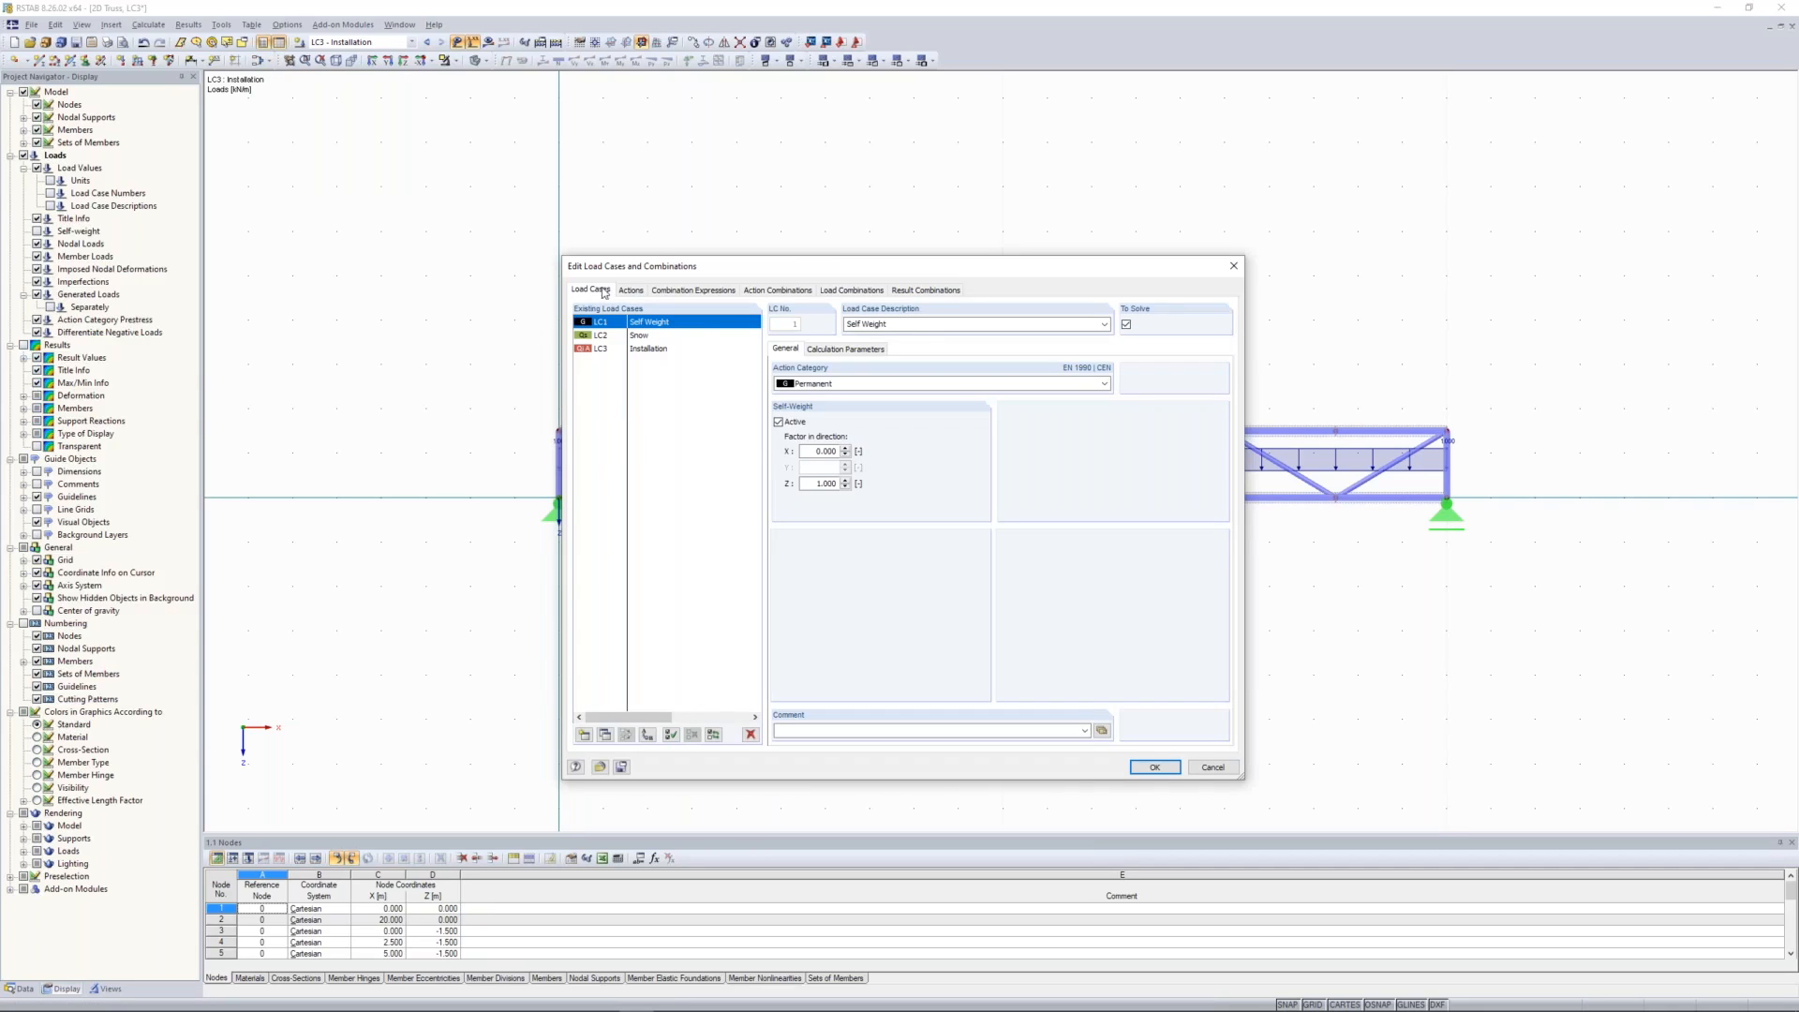
pyautogui.click(643, 336)
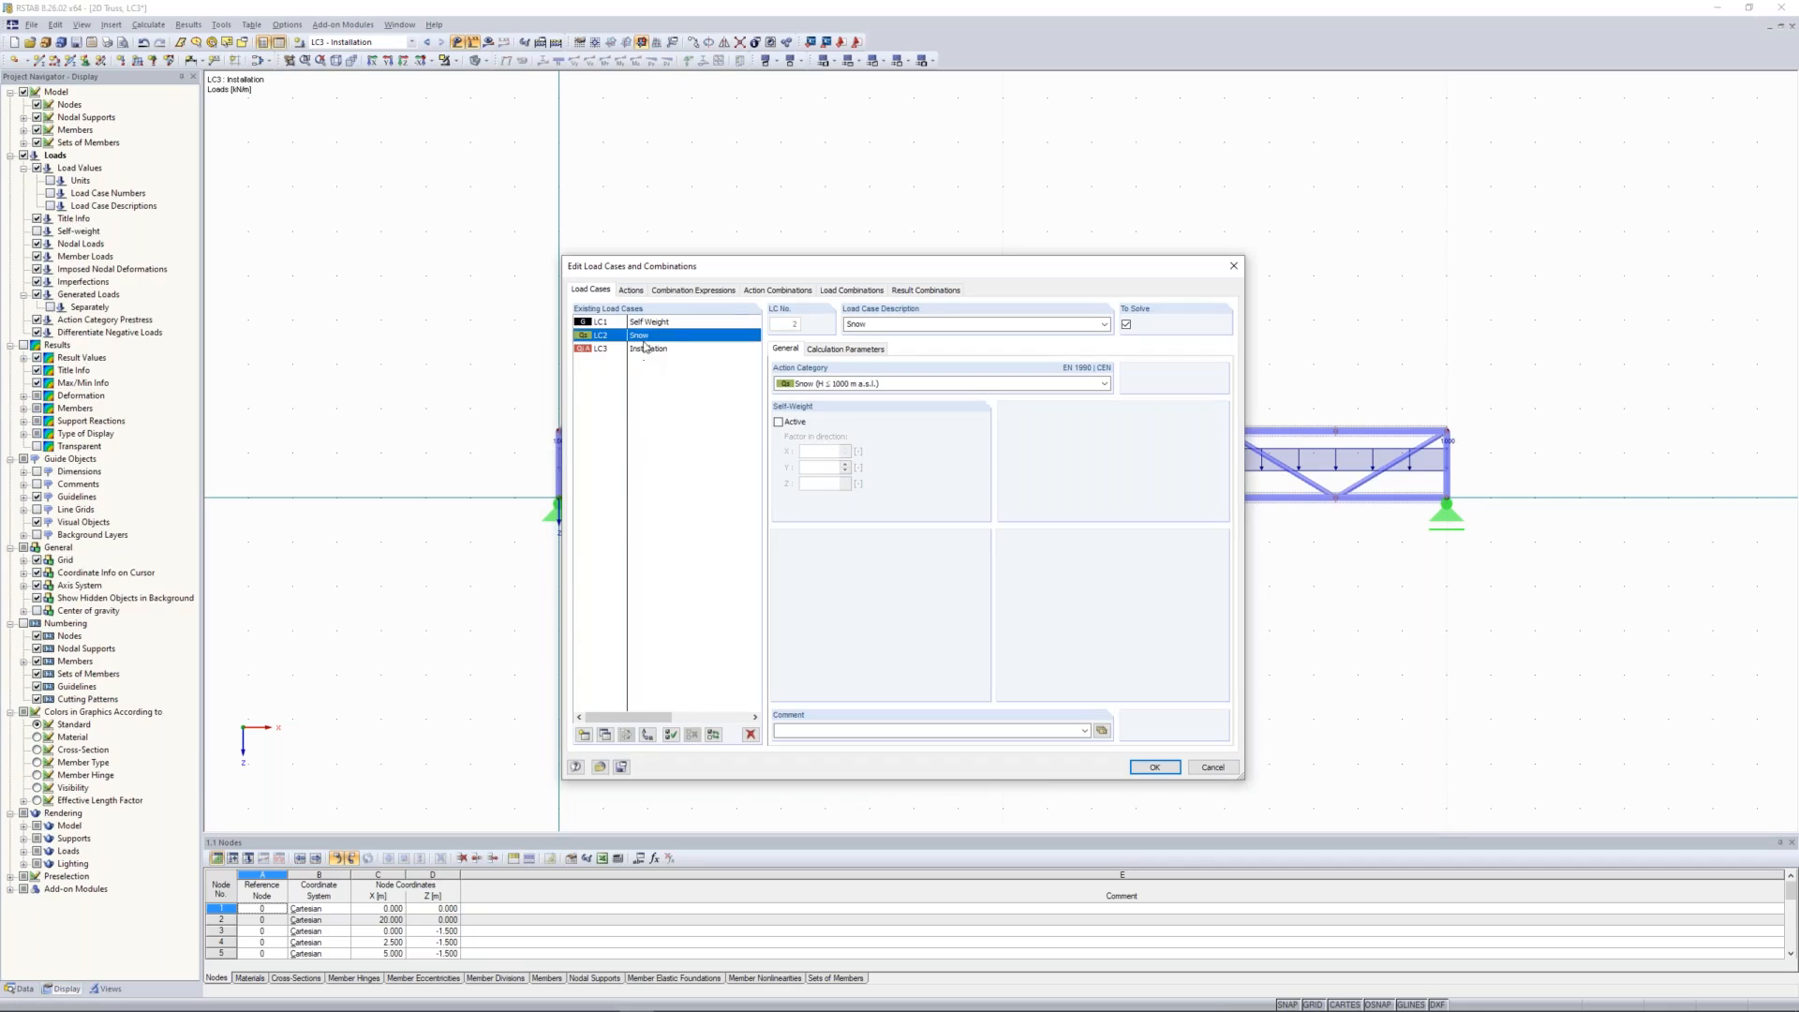
pyautogui.click(632, 292)
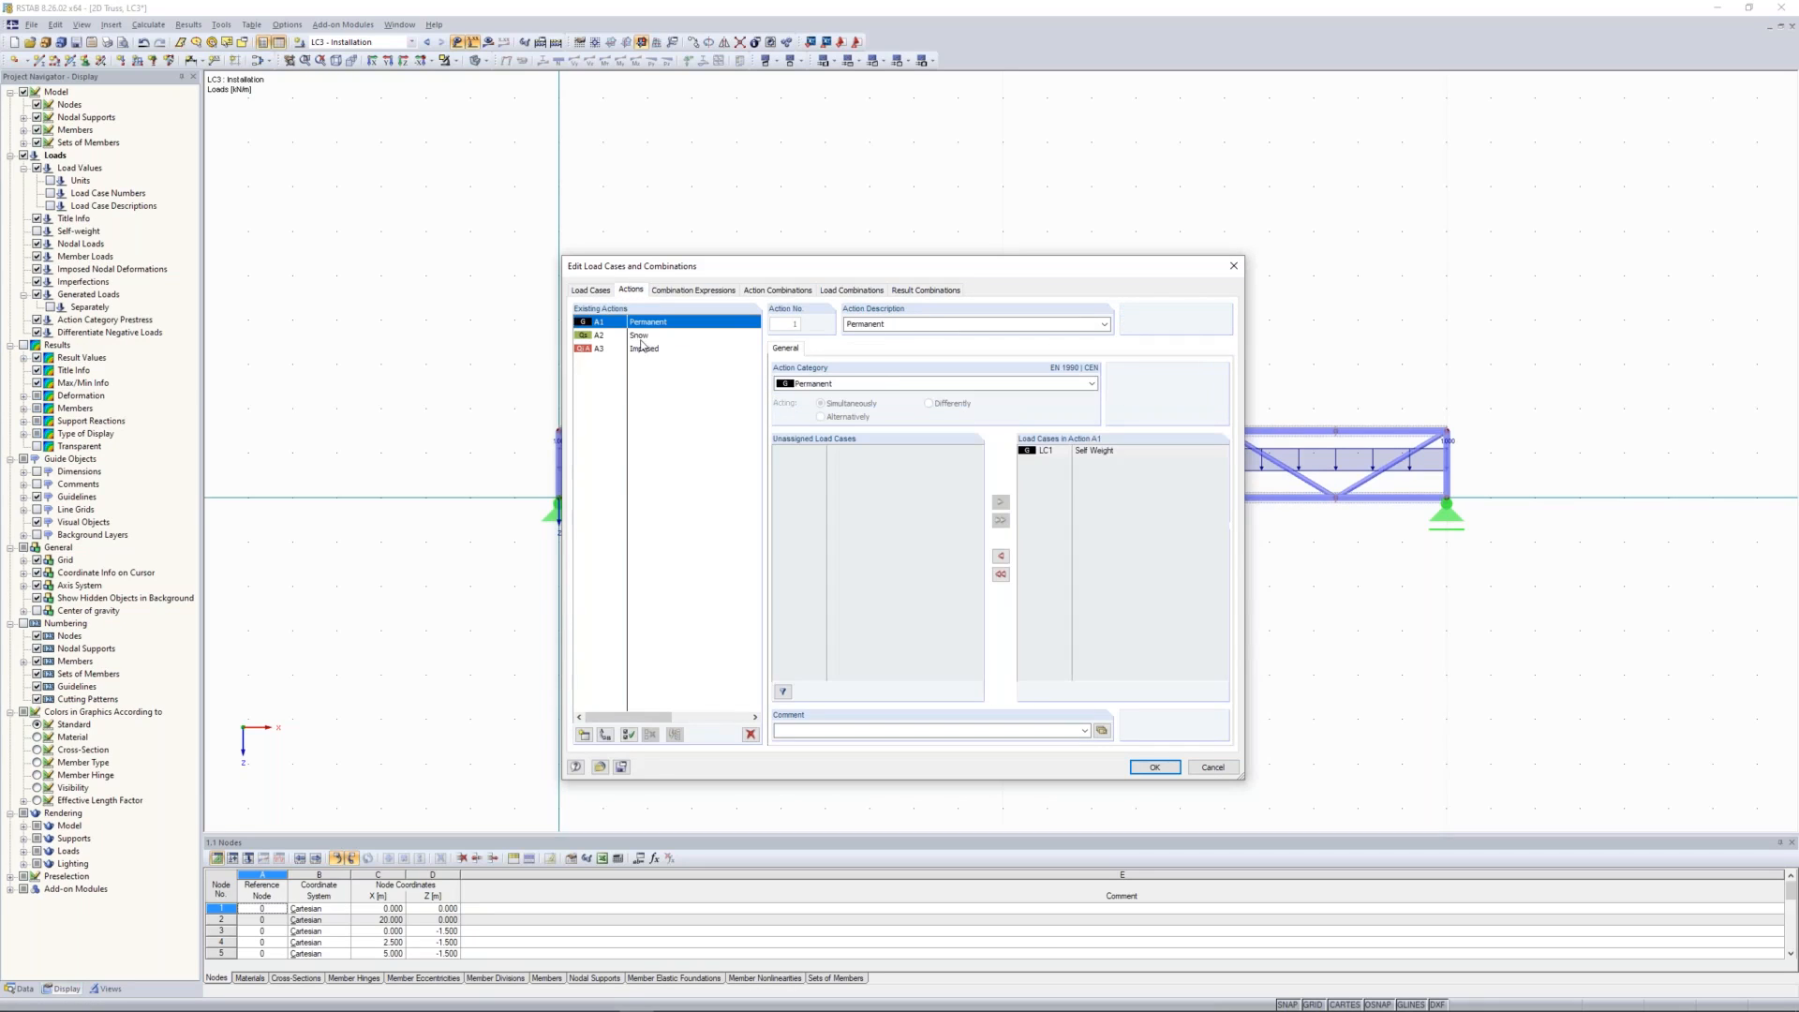
pyautogui.click(644, 337)
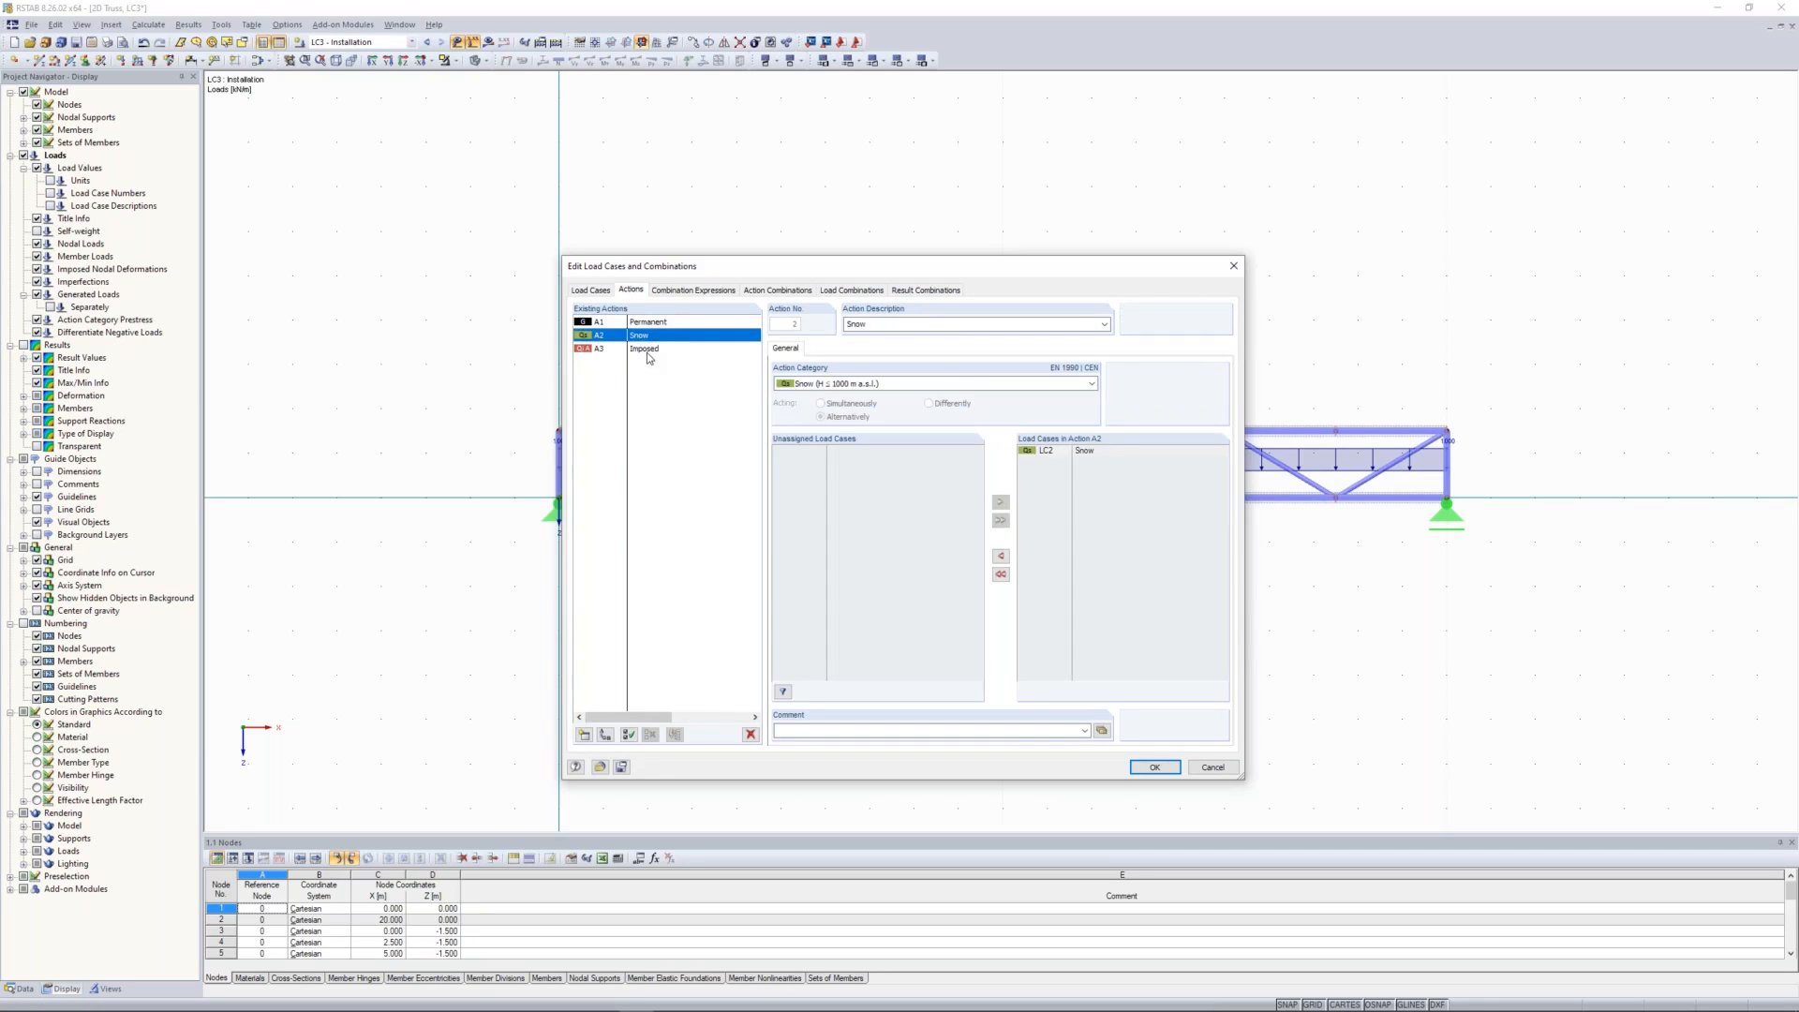
pyautogui.click(646, 350)
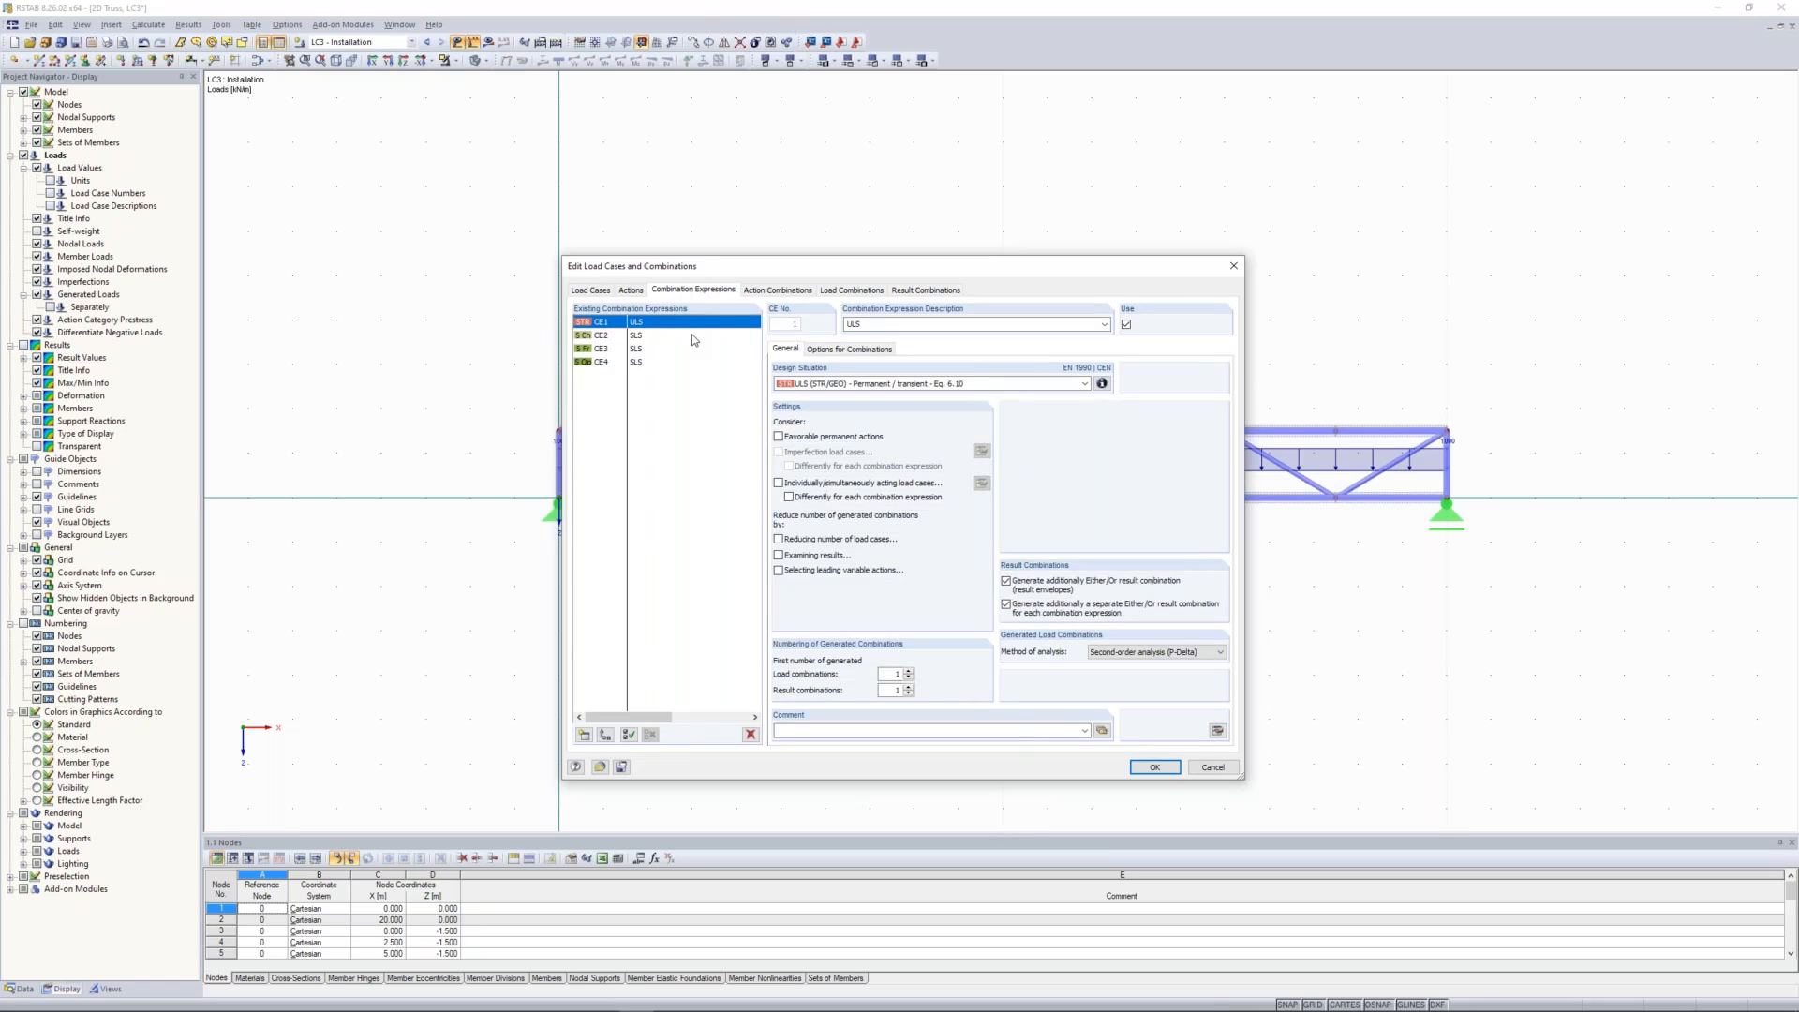
# Step: Review the combination expressions and delete the SLS Frequent (CE3) and SLS Quasi-permanent (CE4) expressions
pyautogui.click(640, 338)
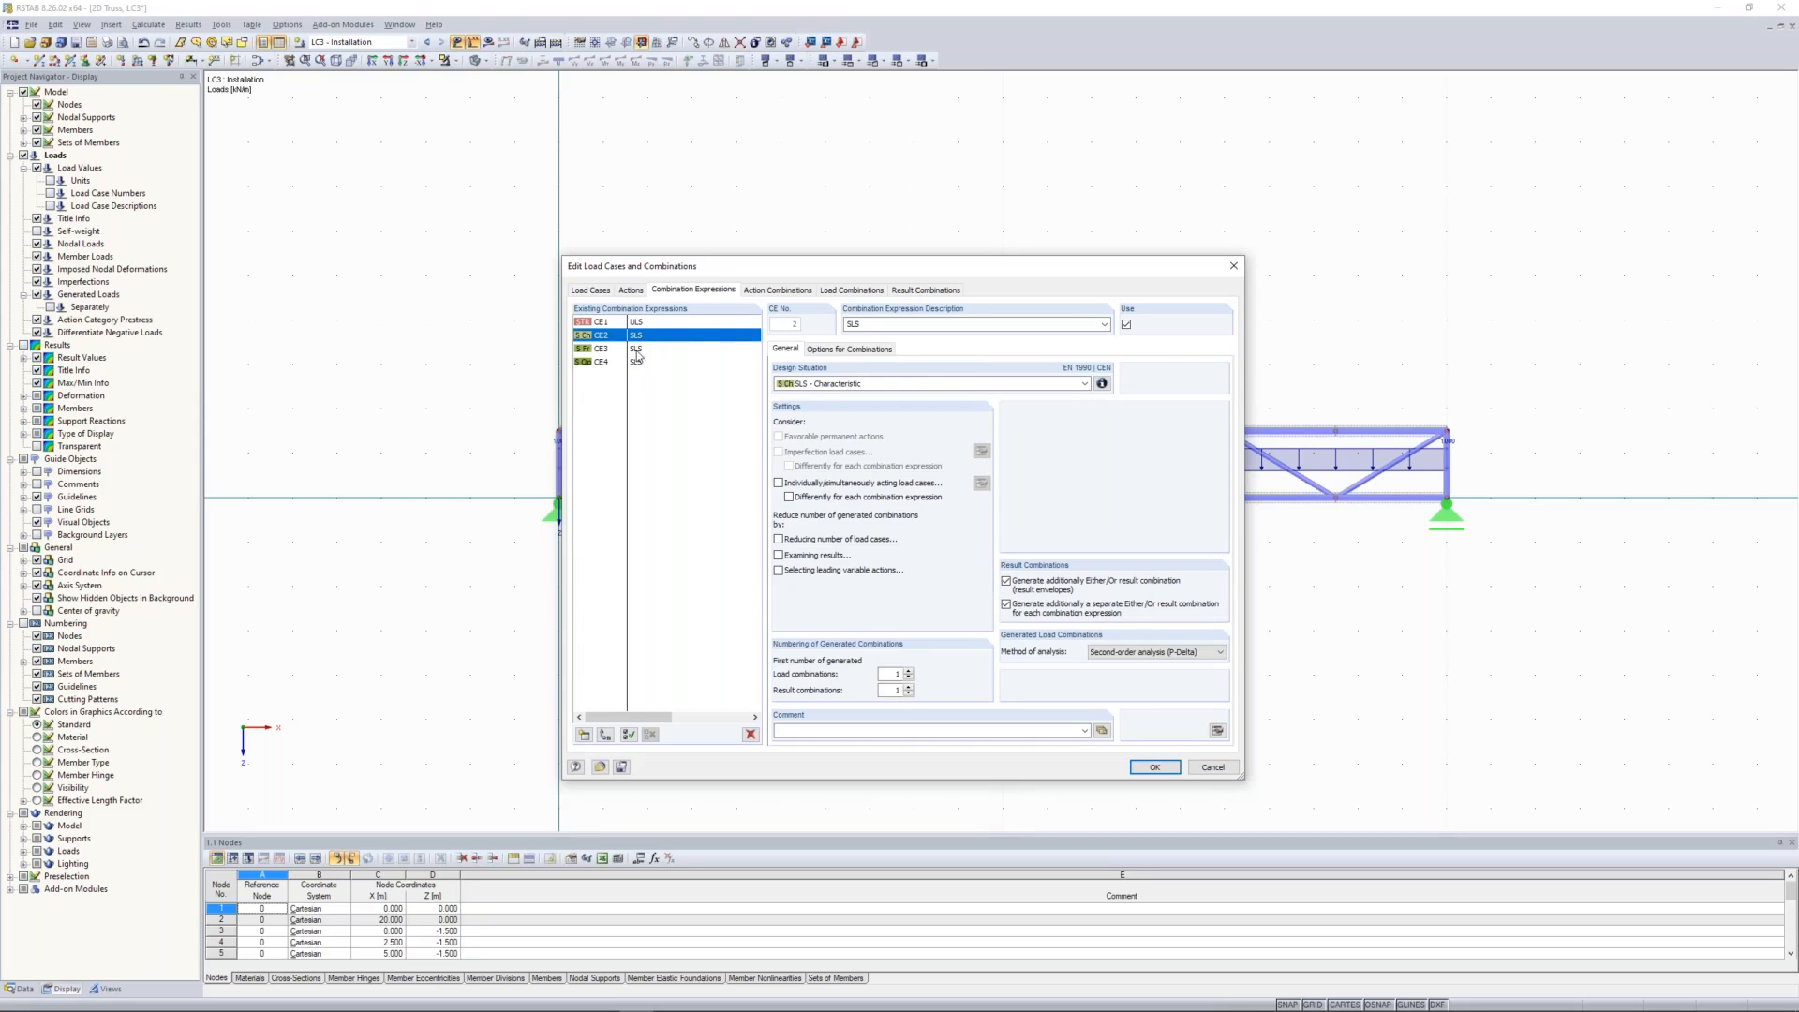
pyautogui.click(638, 350)
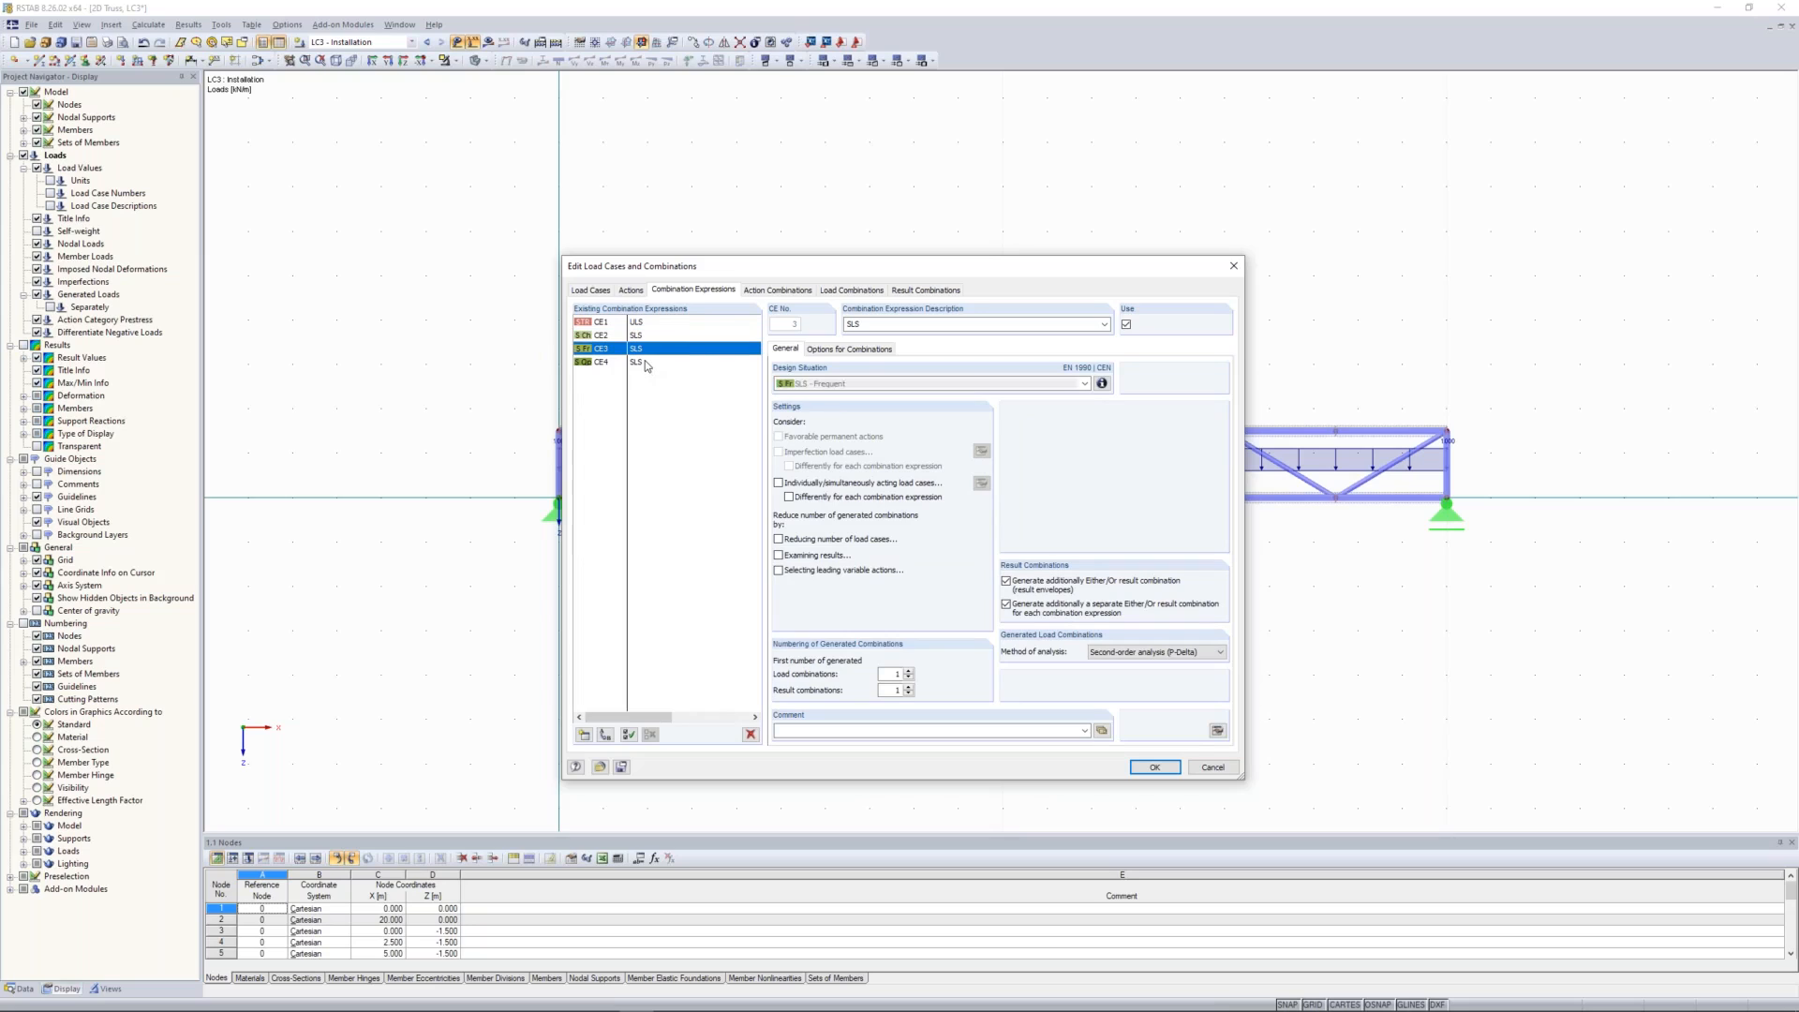
pyautogui.click(643, 361)
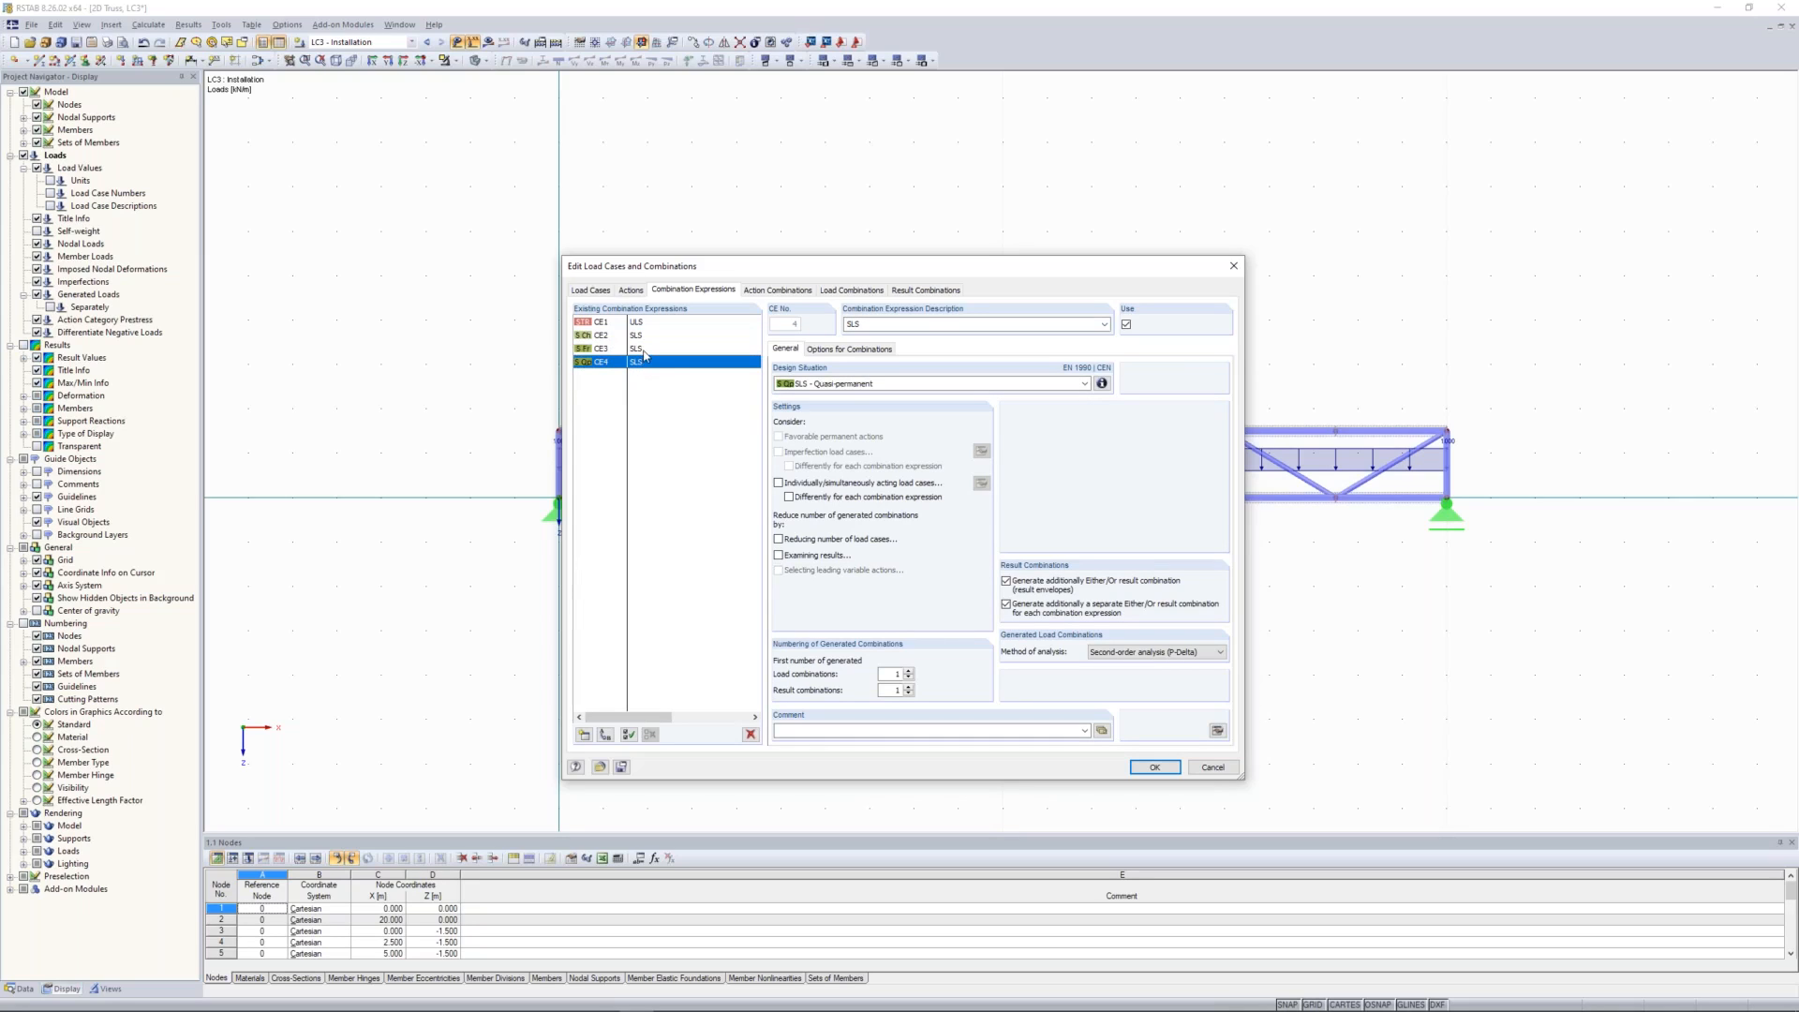
pyautogui.keyDown('ctrl'); pyautogui.click(644, 349); pyautogui.keyUp('ctrl')
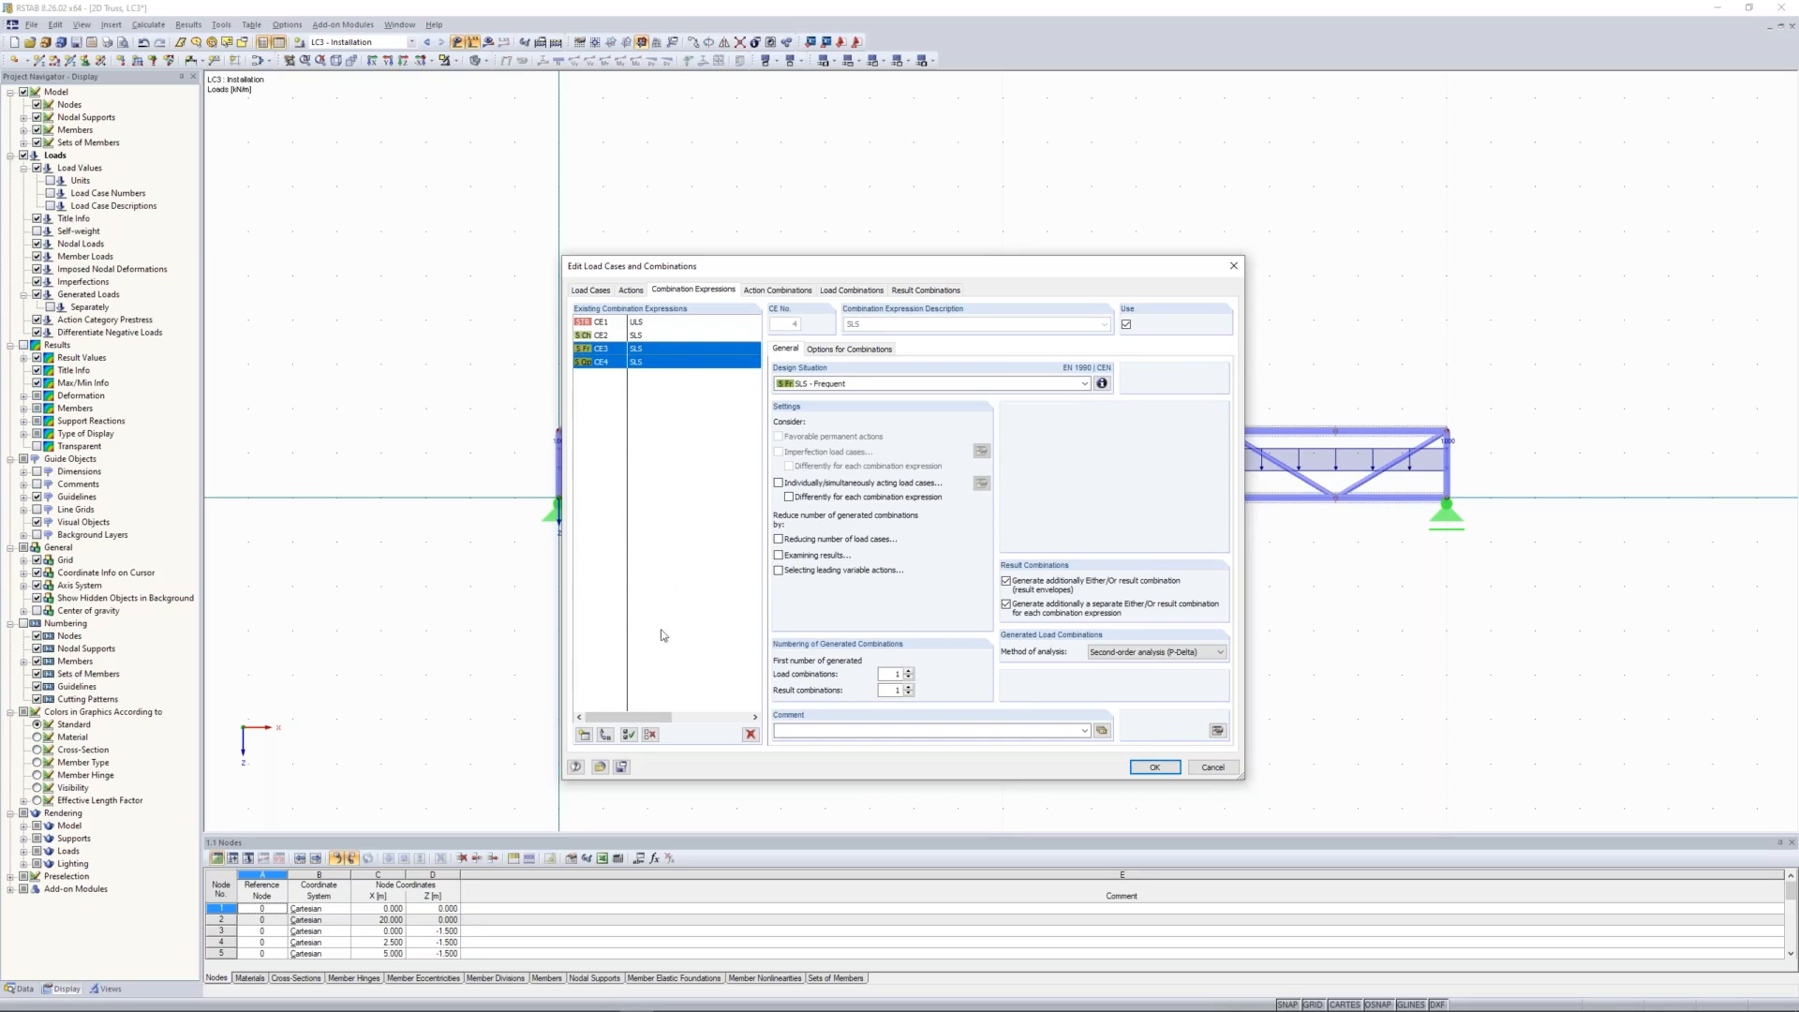
pyautogui.click(750, 736)
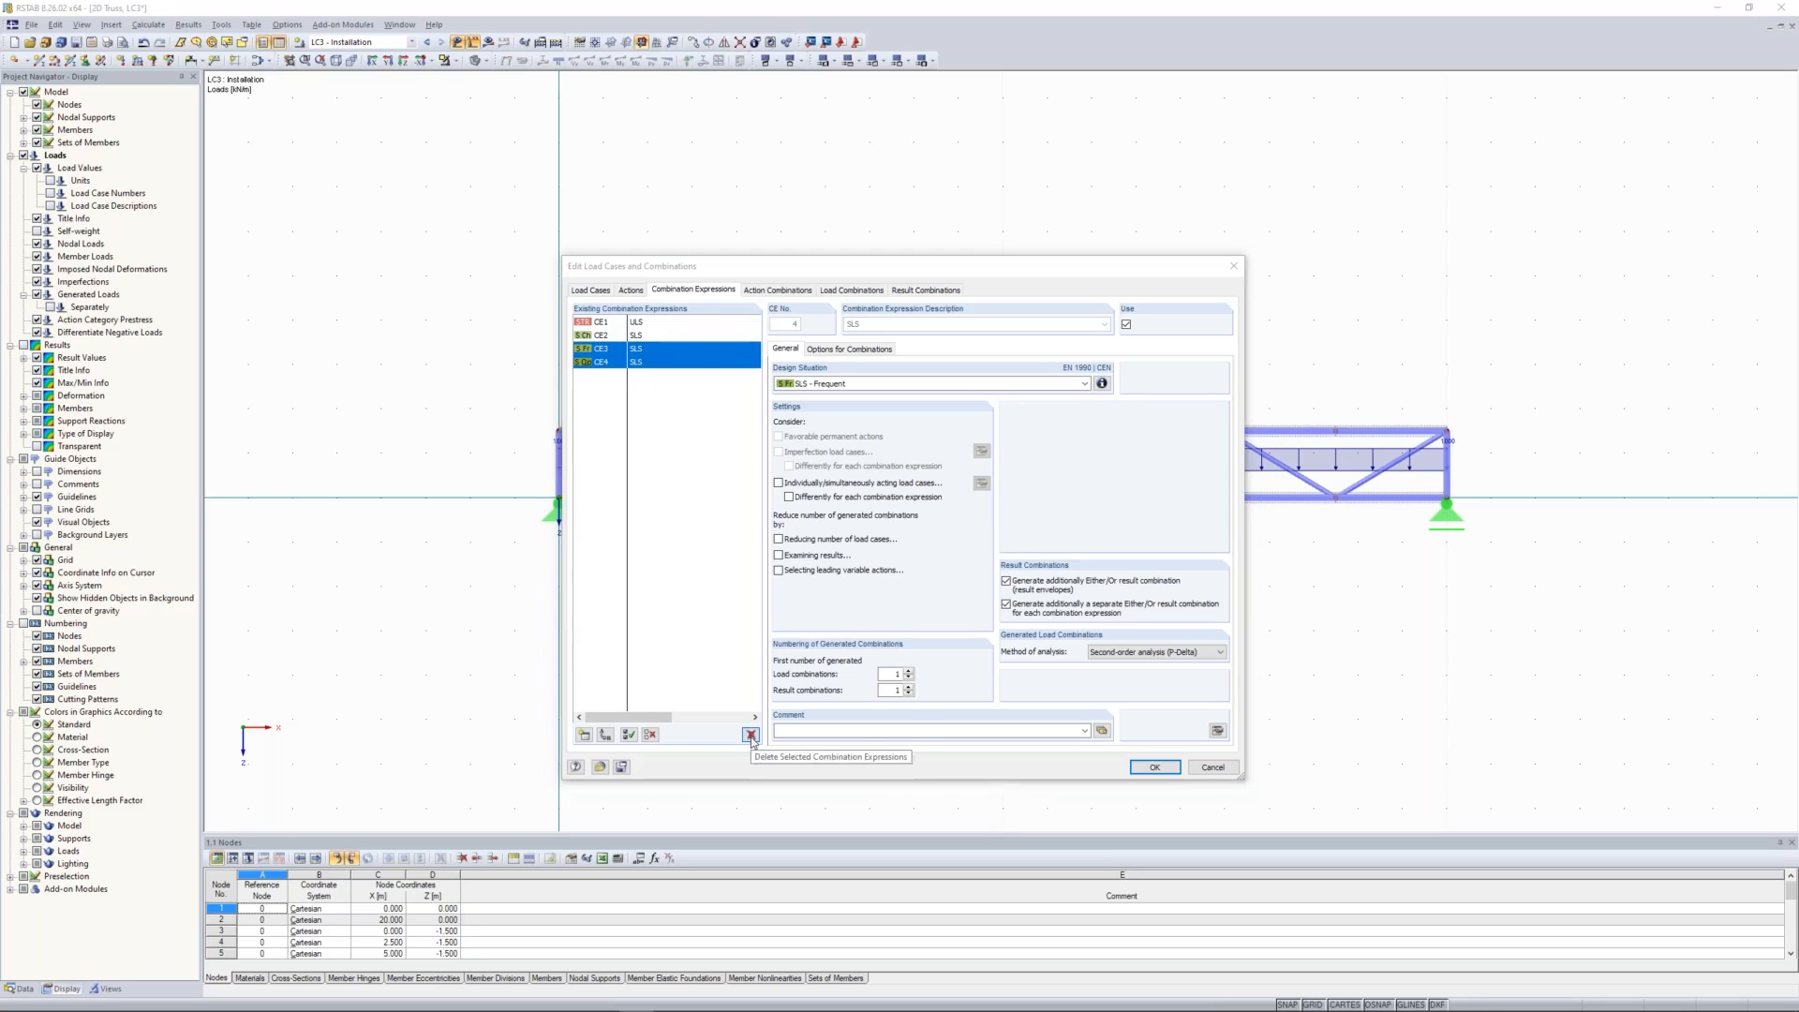
pyautogui.click(877, 551)
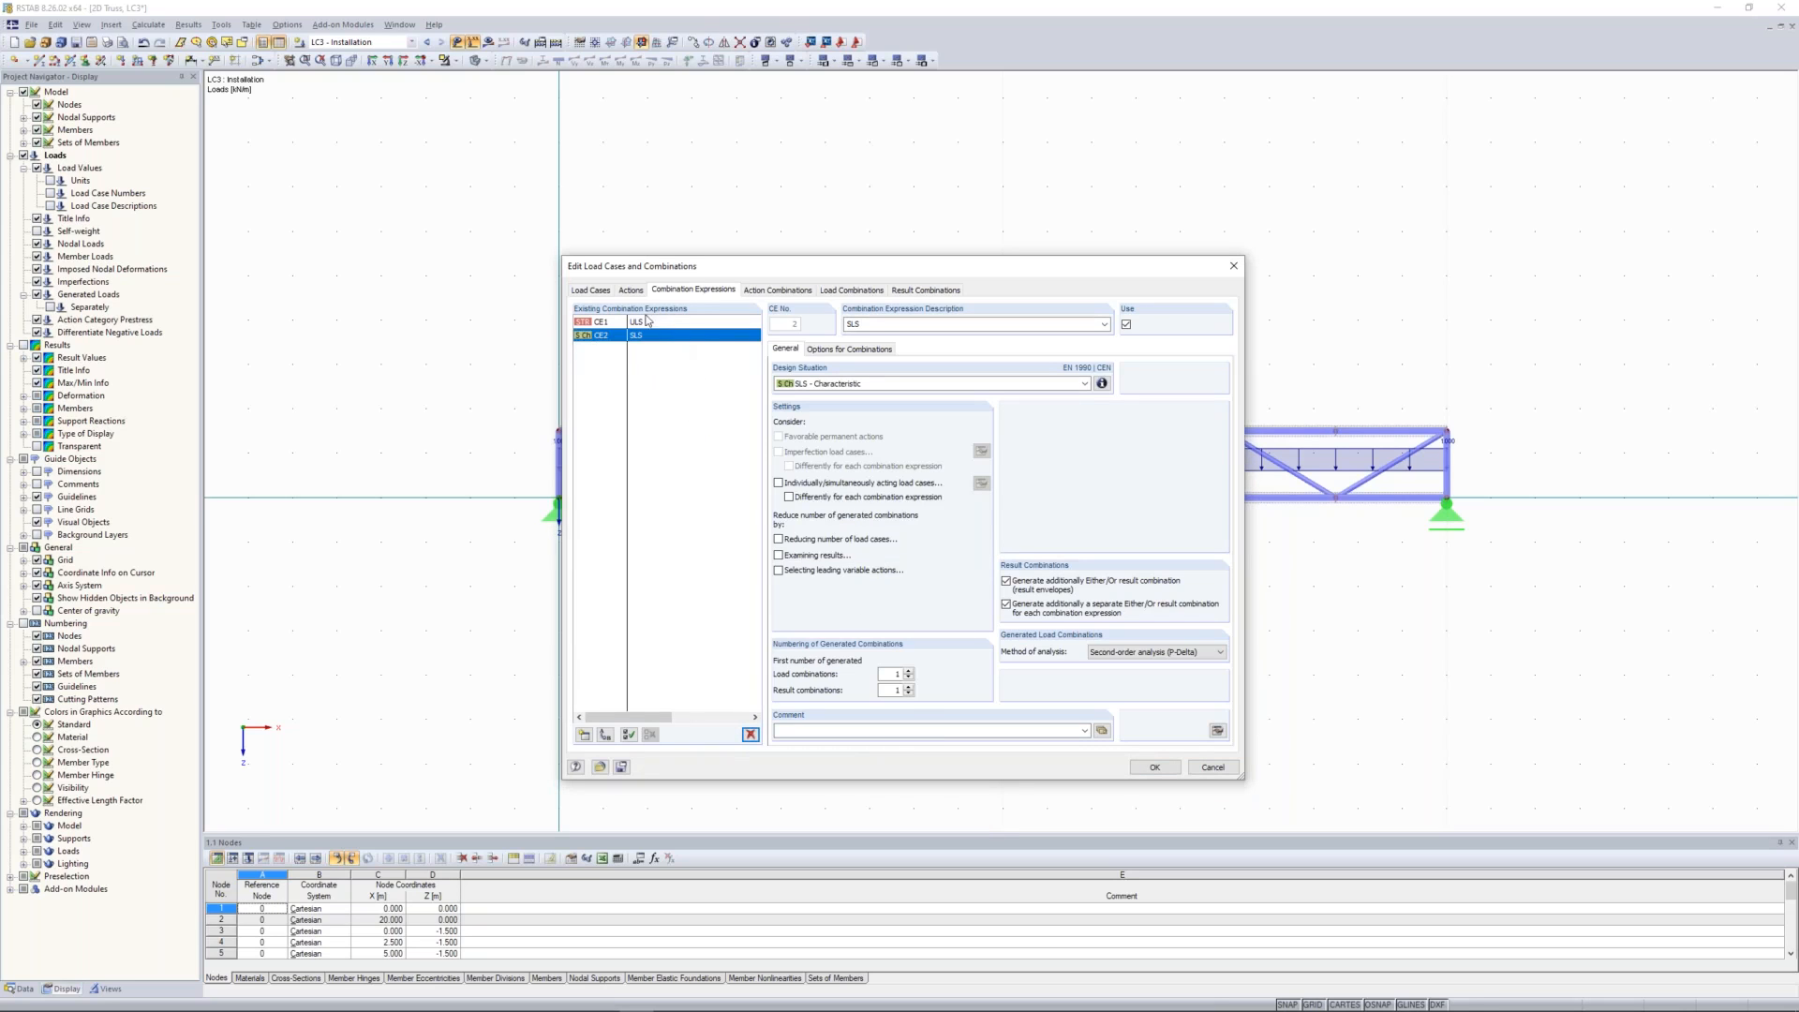
# Step: Examine the generated action combinations, the factored load cases in load combinations CO2 and CO3, and the result combinations
pyautogui.click(777, 290)
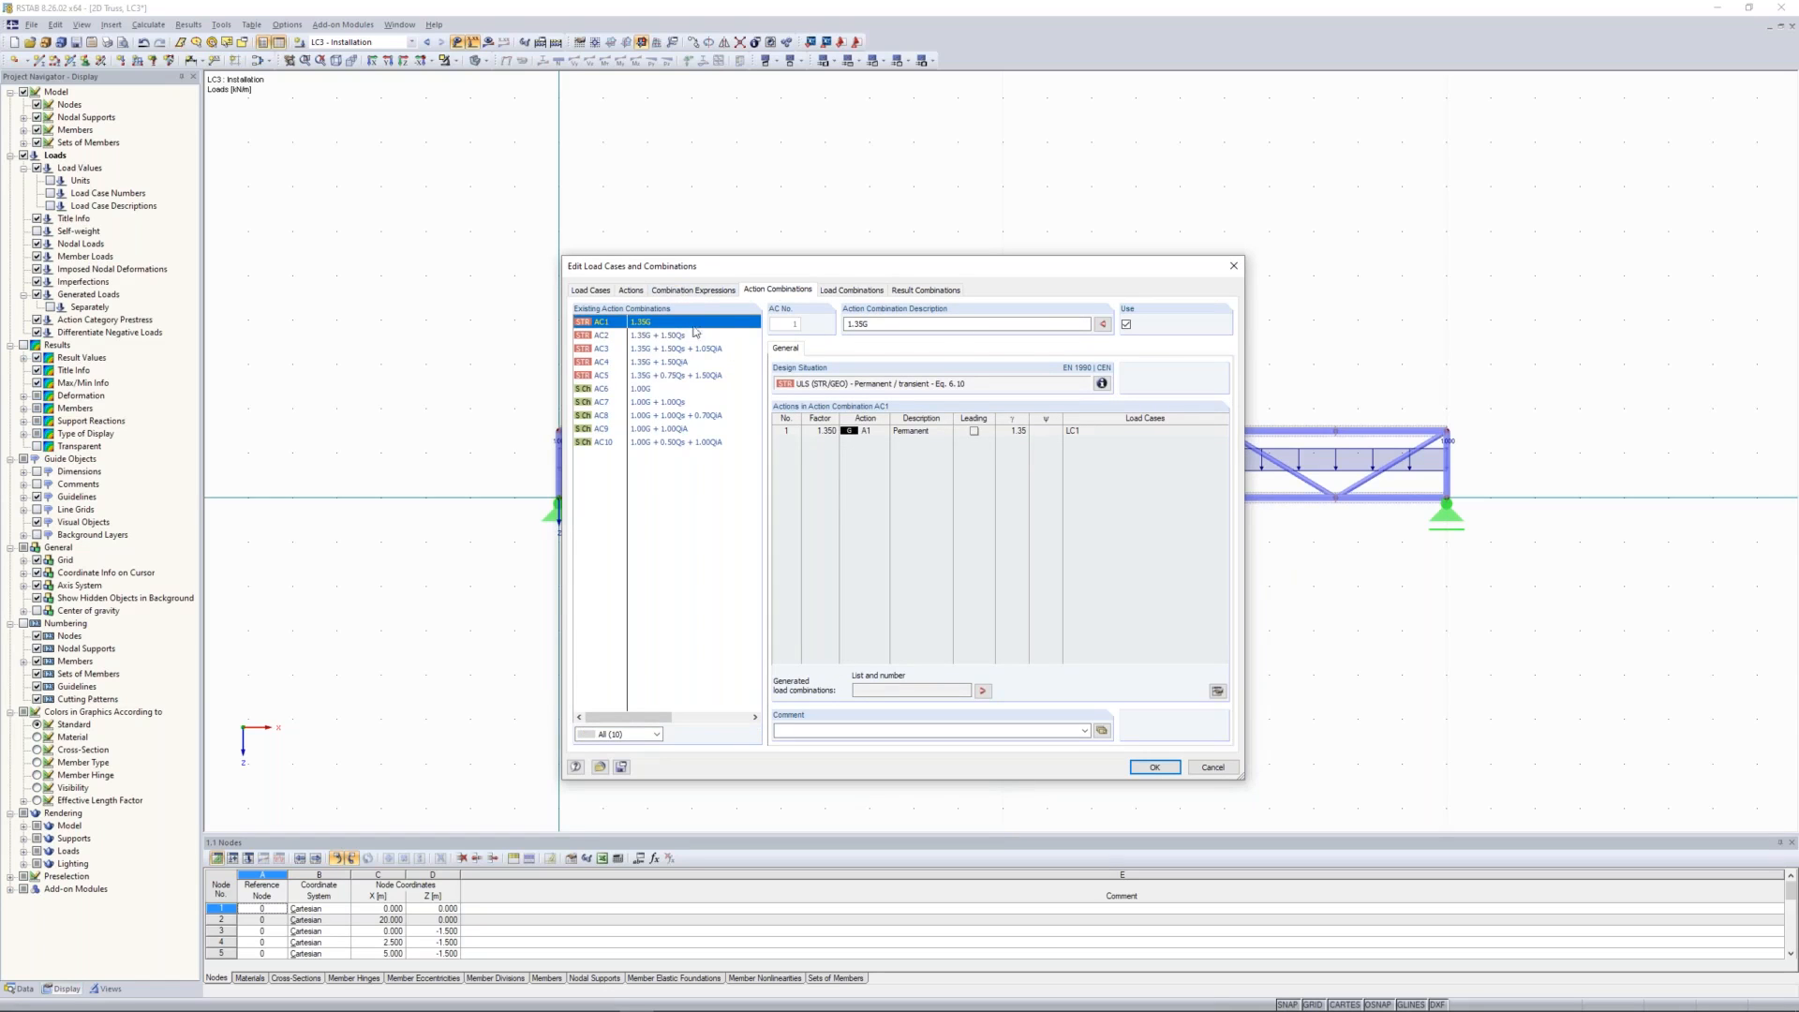
pyautogui.click(843, 291)
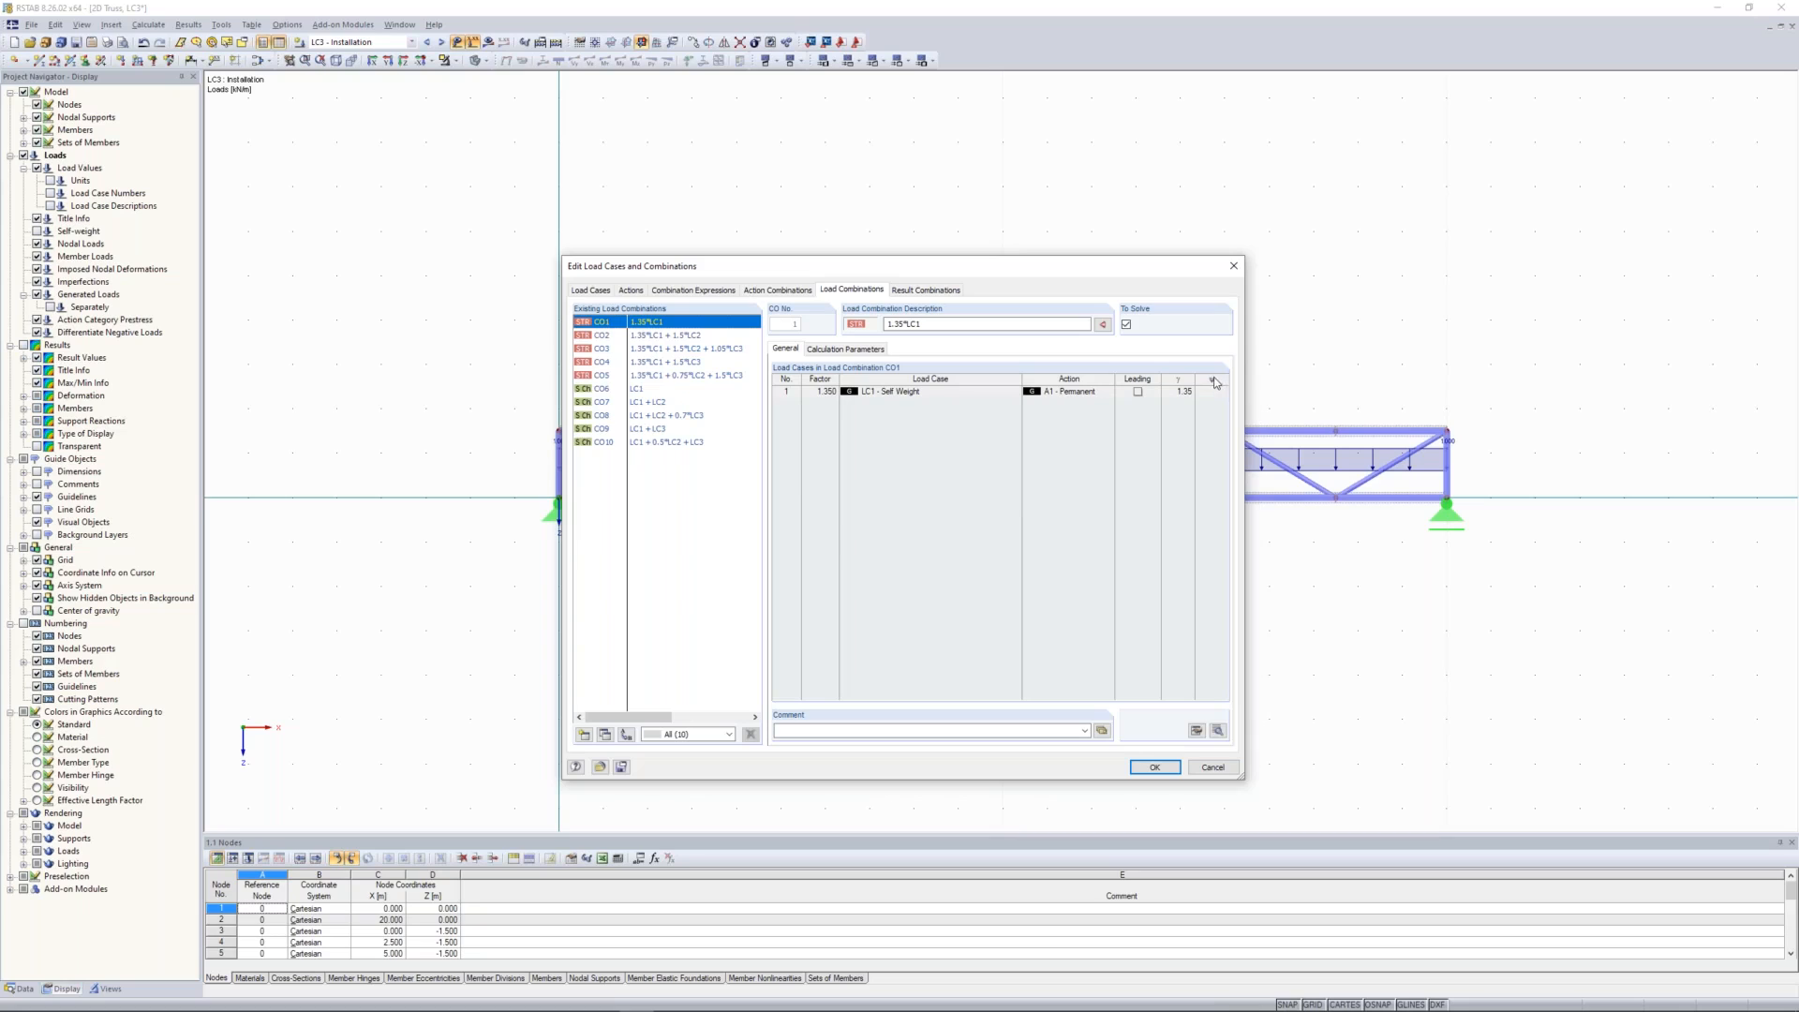
pyautogui.click(685, 337)
pyautogui.click(678, 350)
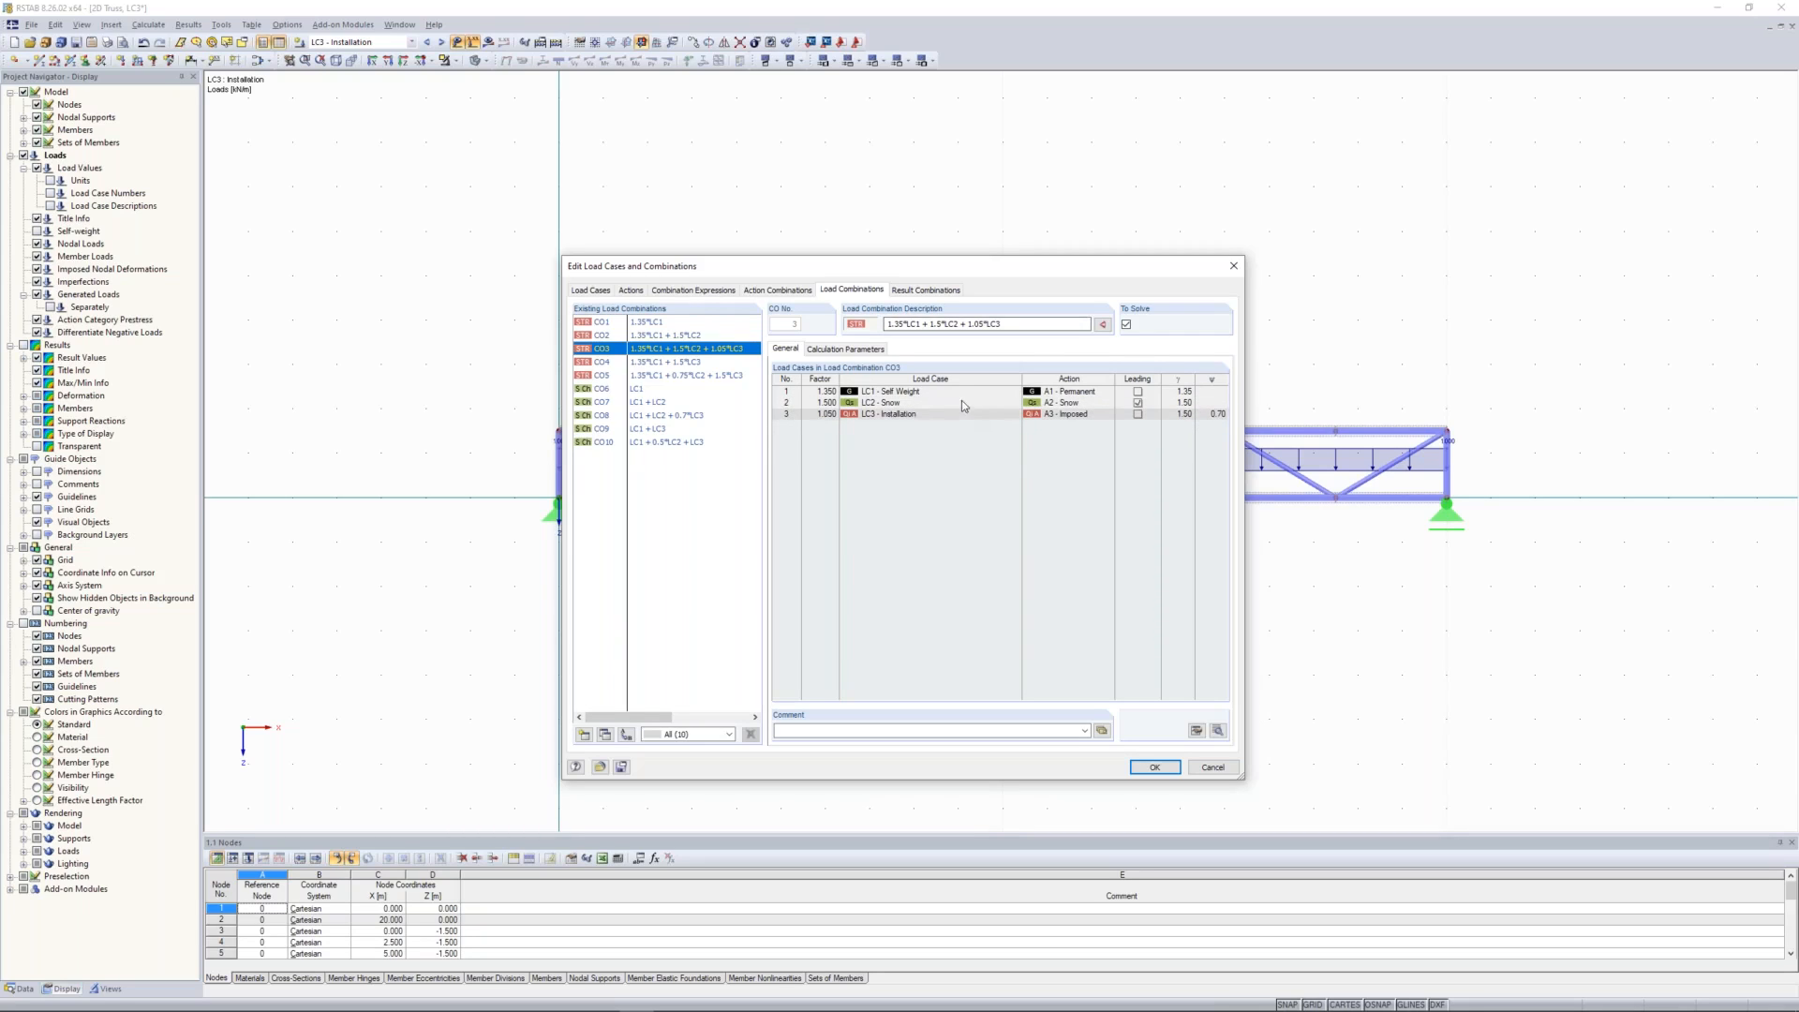
pyautogui.click(940, 290)
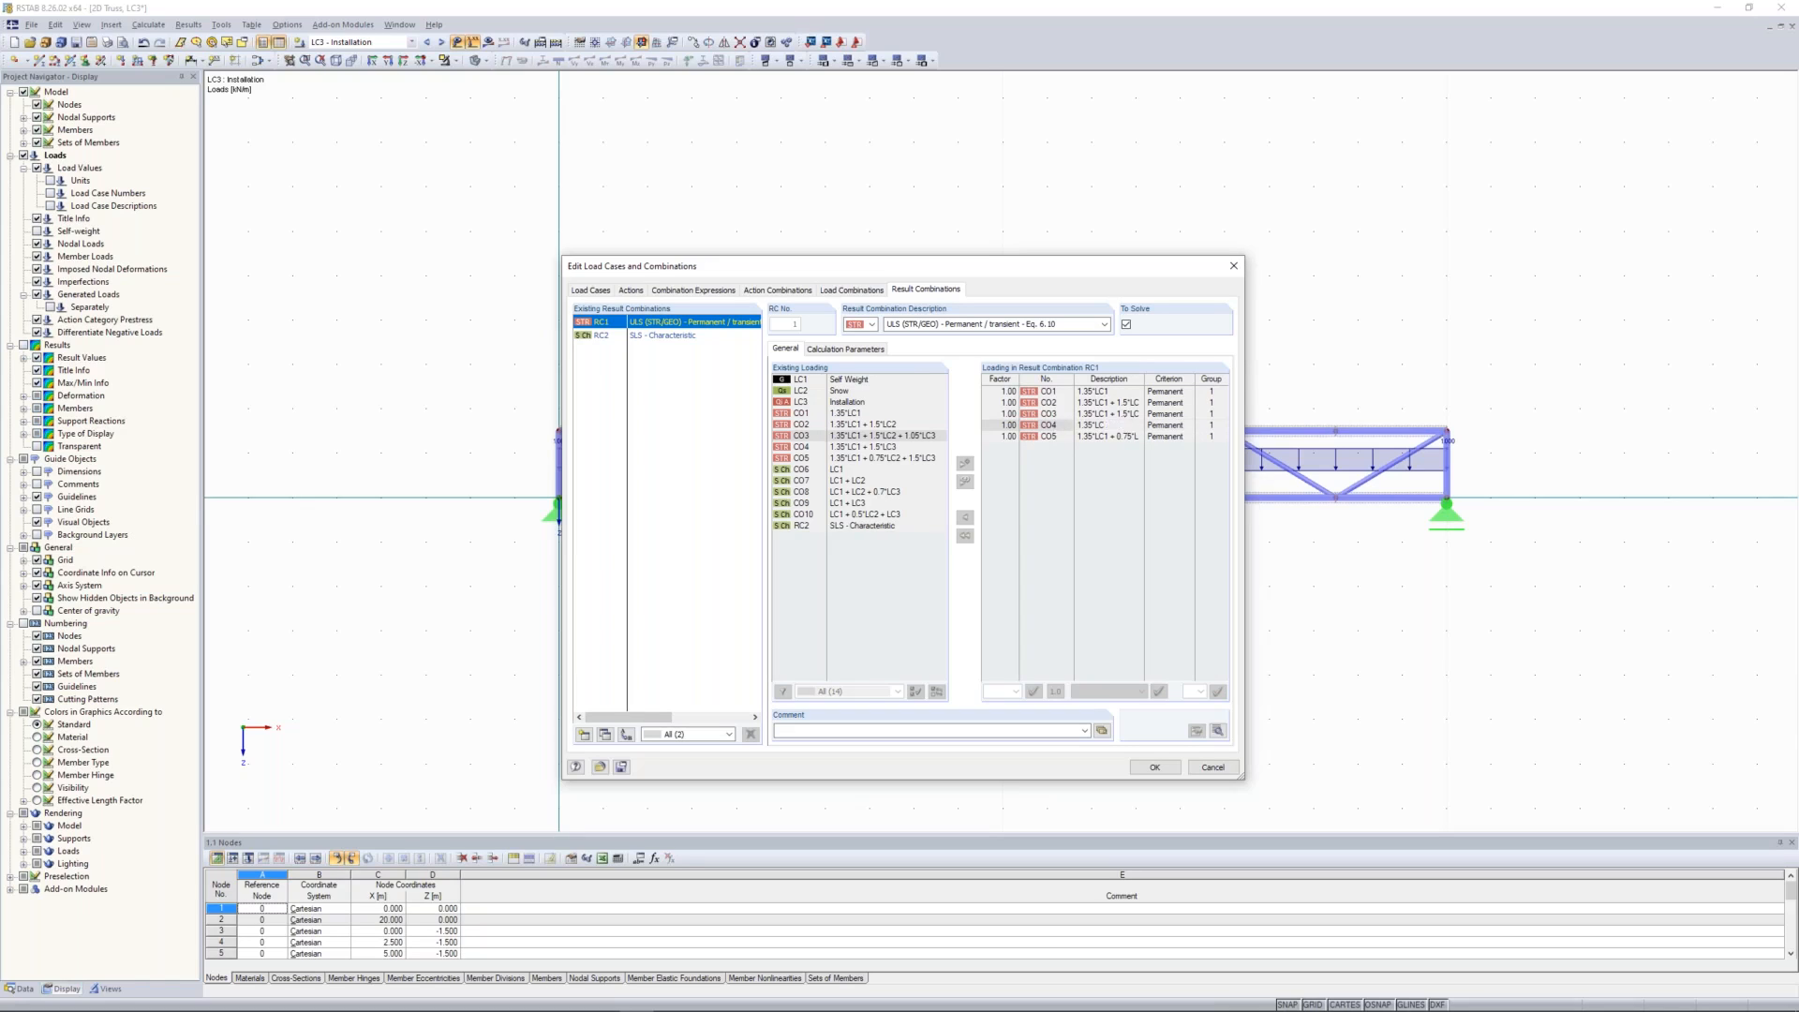
# Step: Accept the load combinations and calculate all load cases and combinations, showing the global deformations of result combination RC1
pyautogui.click(1153, 767)
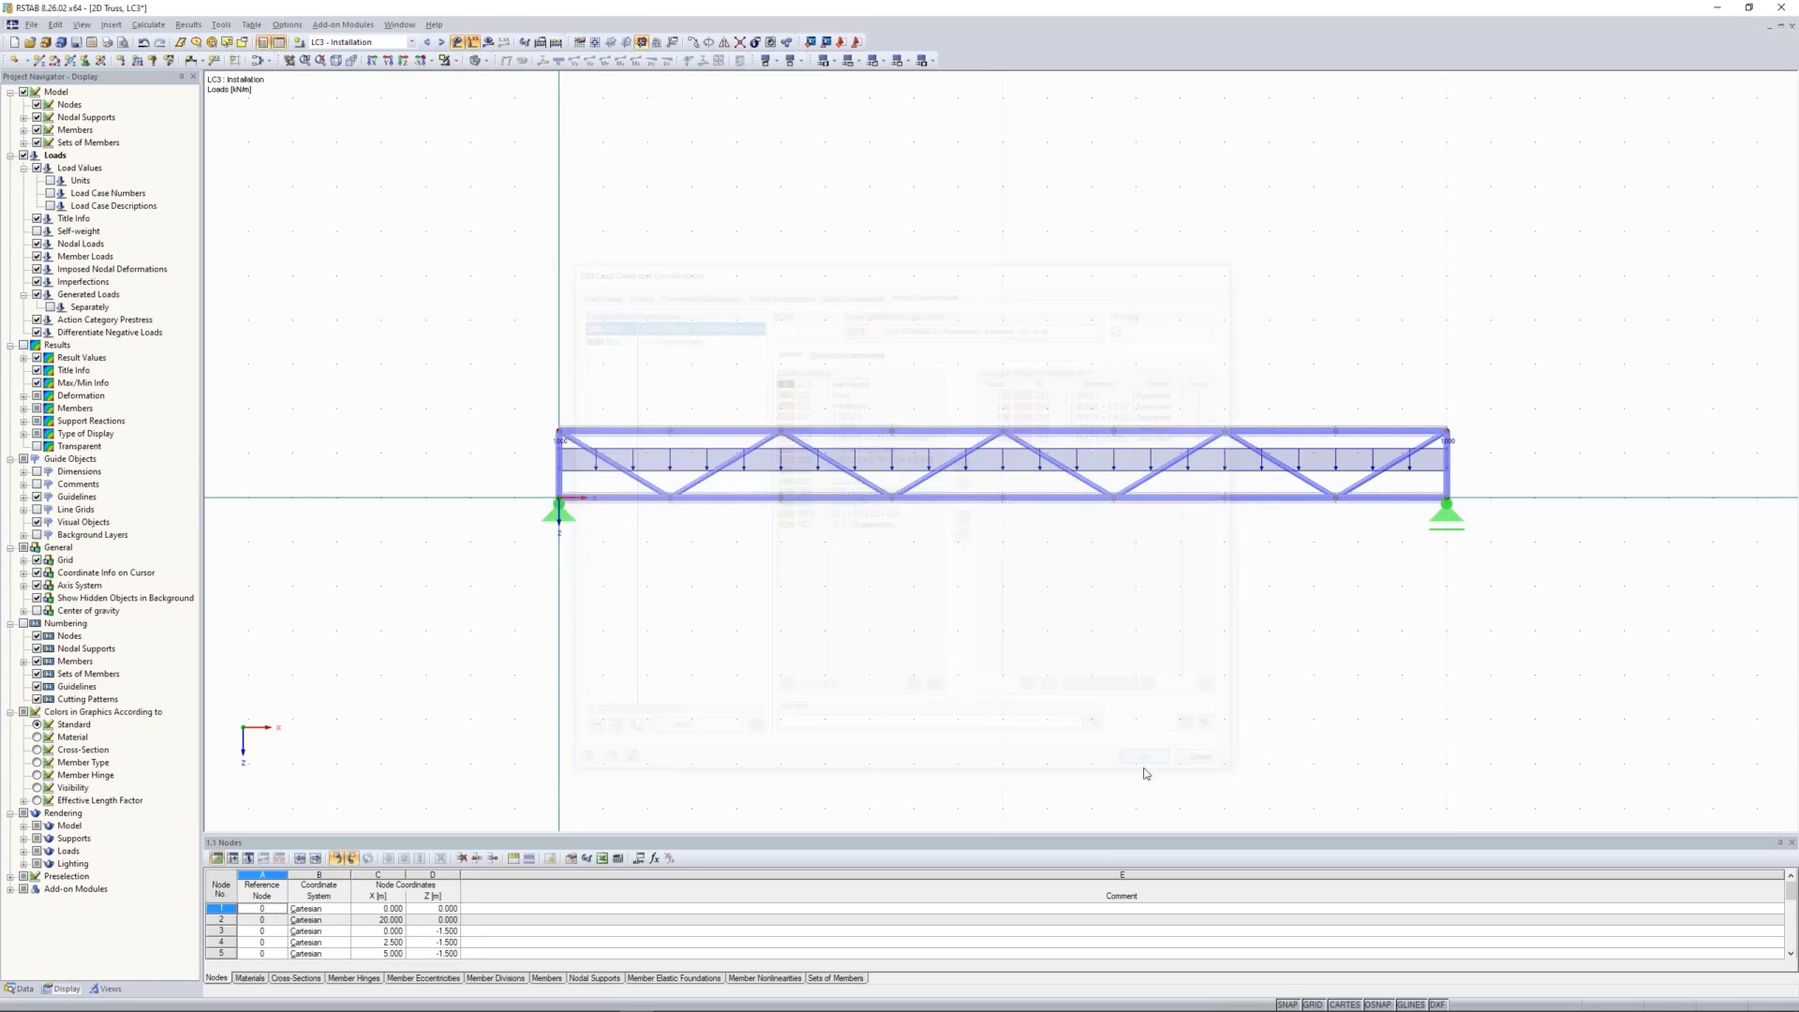
pyautogui.click(555, 44)
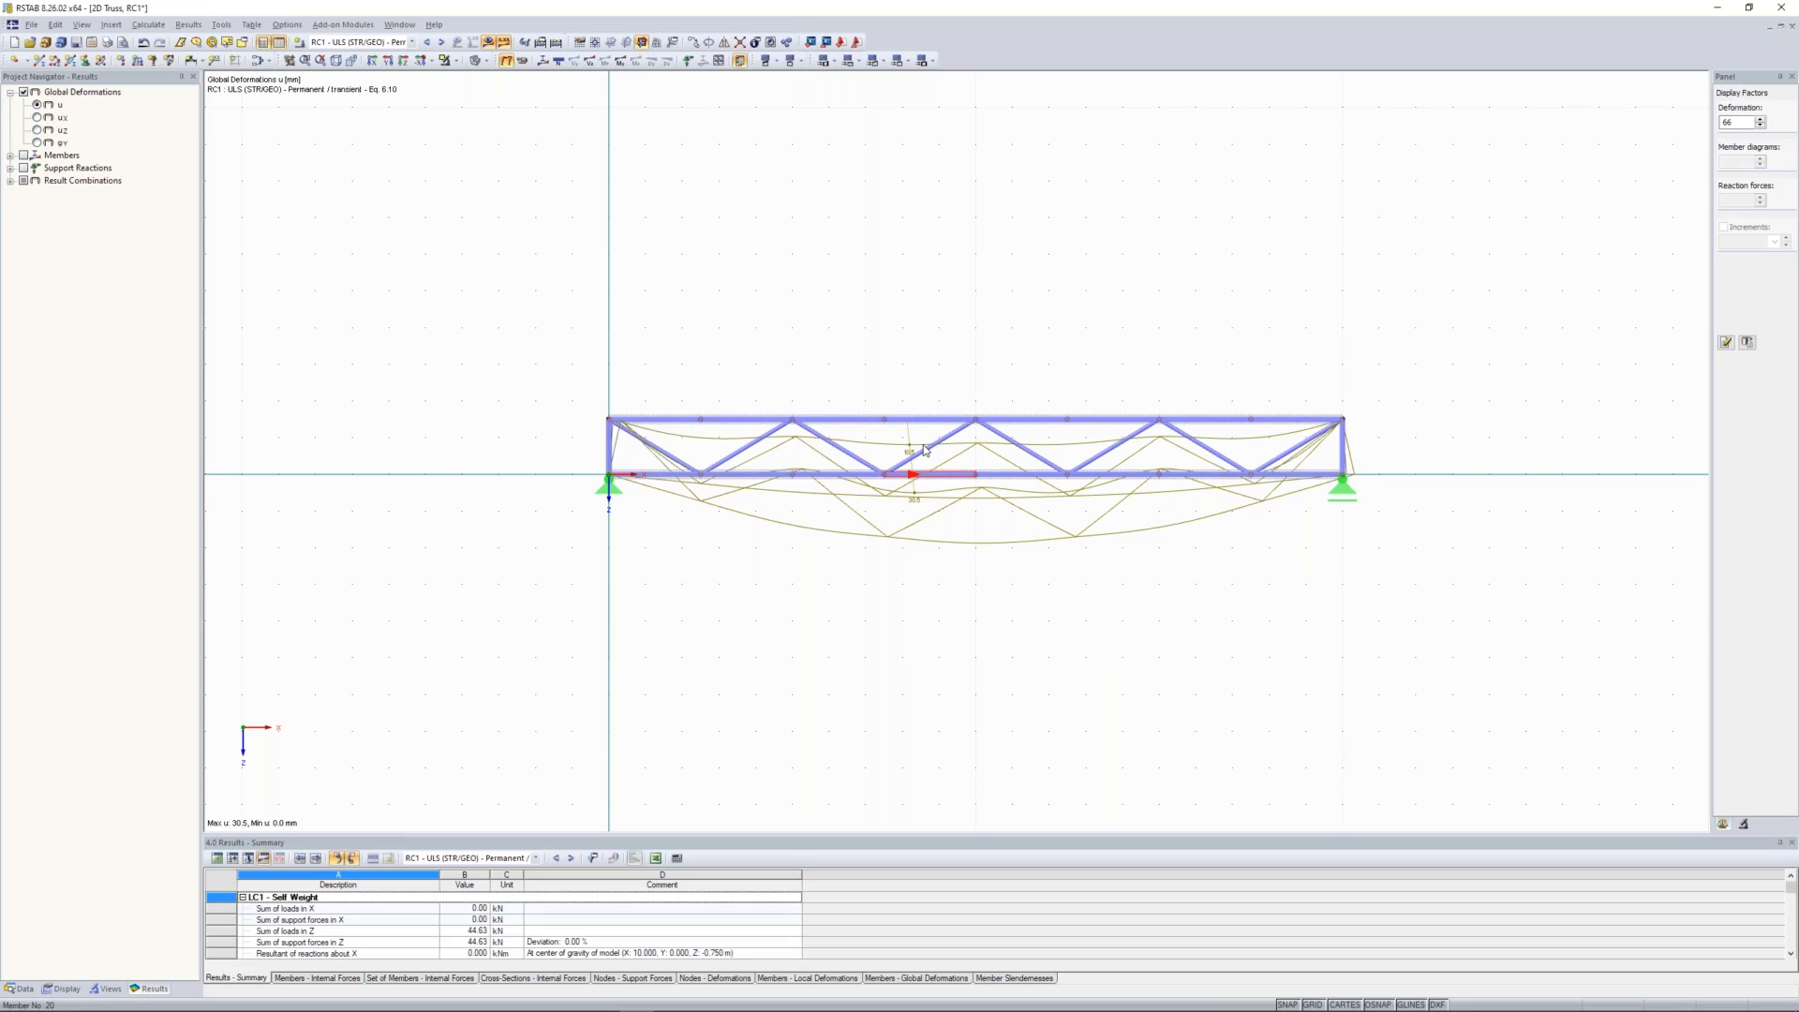
pyautogui.scroll(1, 924, 449)
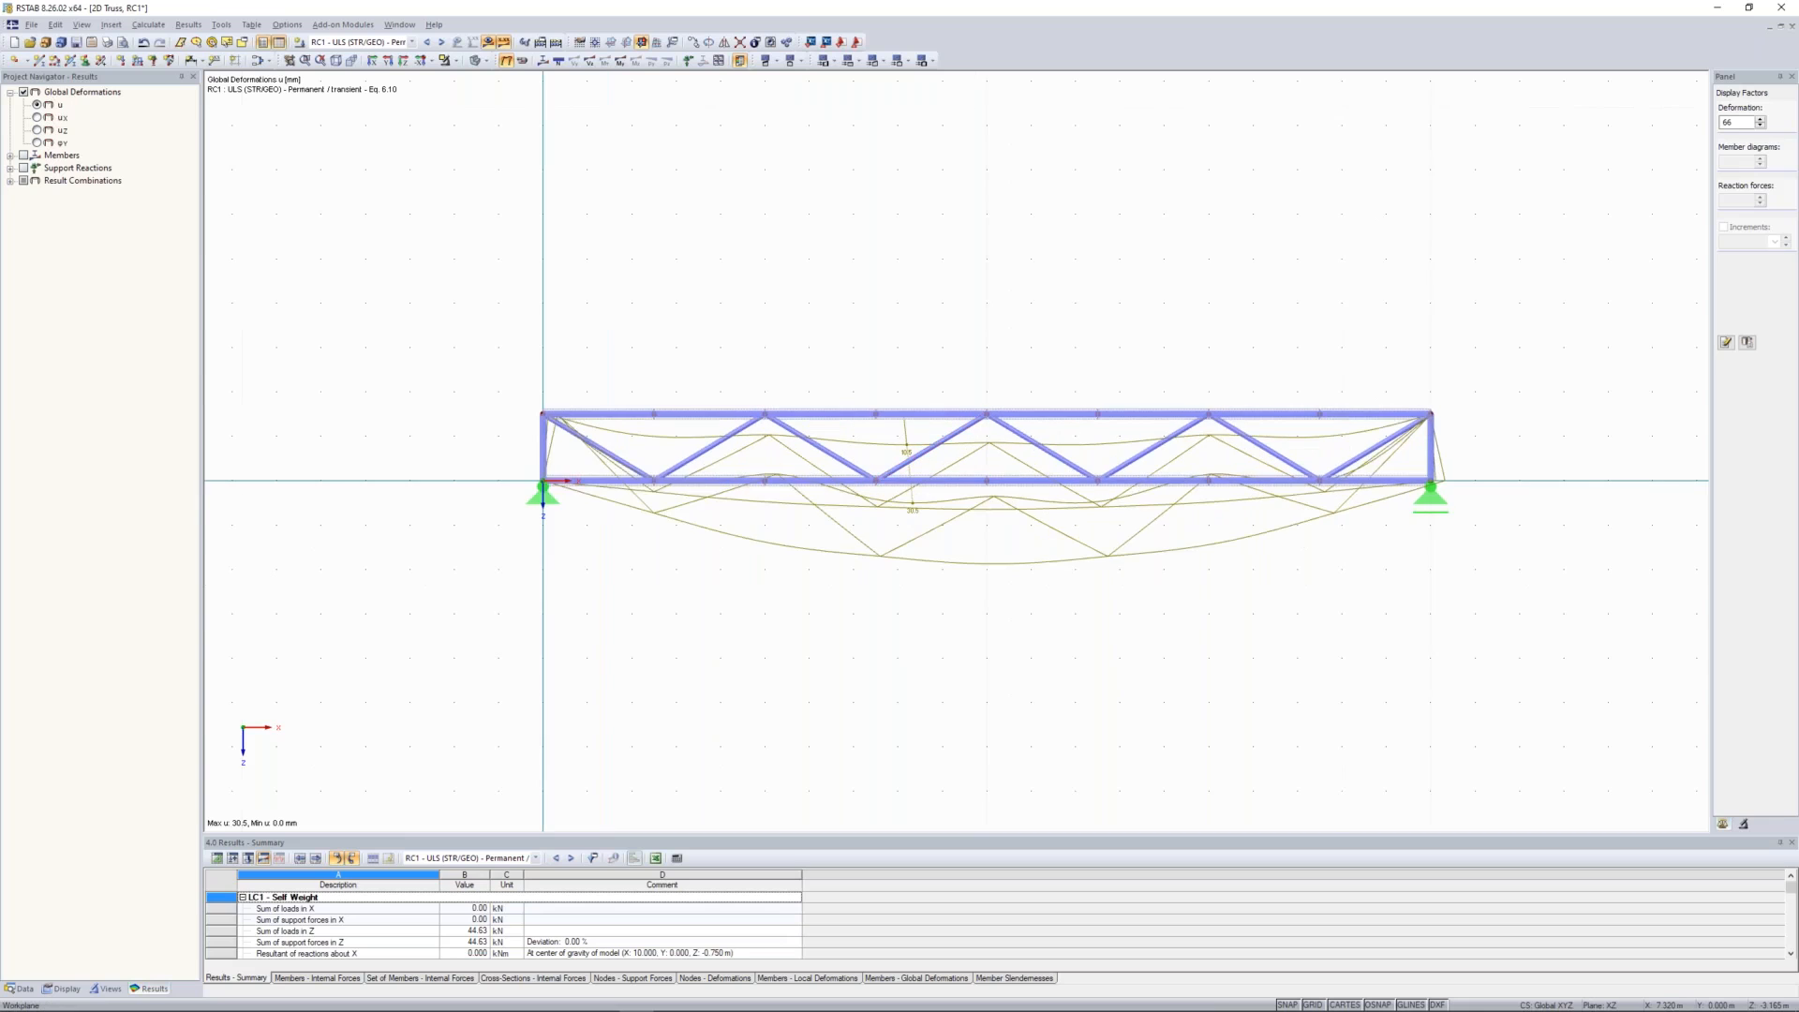
# Step: Display the member deformations as coloured cross-sections and turn off the separation lines in the results display
pyautogui.click(62, 988)
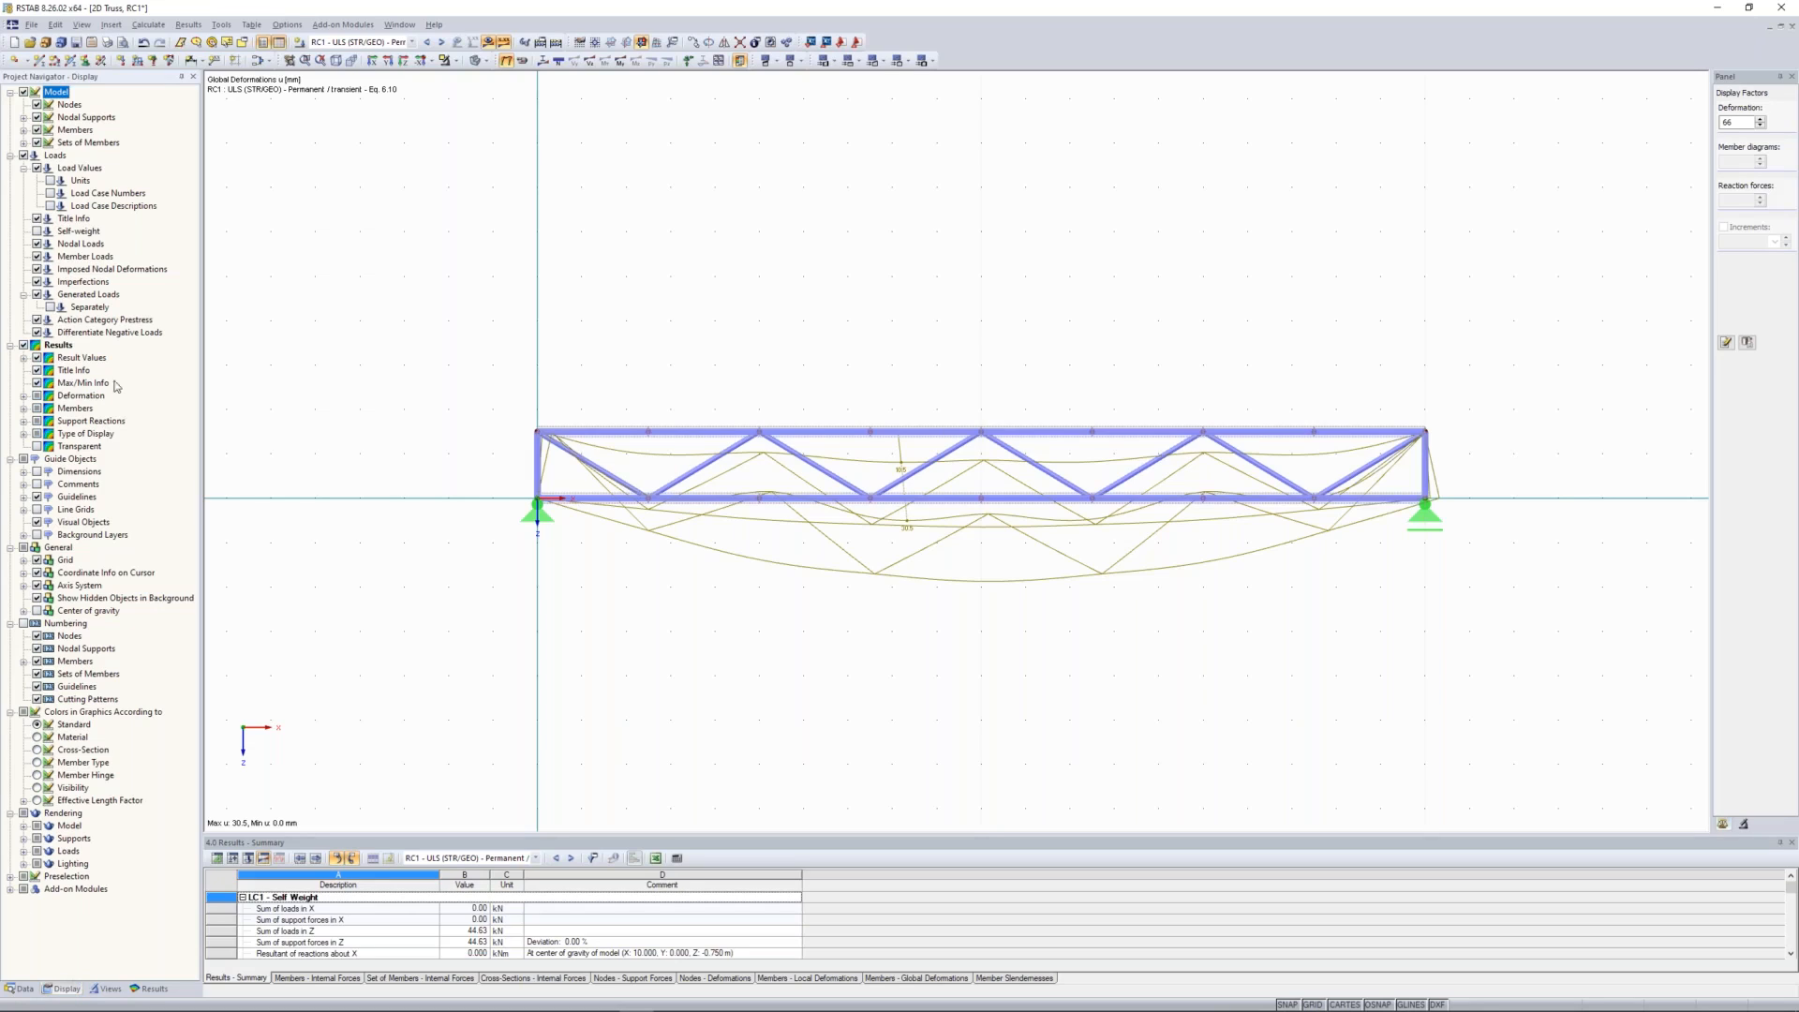
pyautogui.click(23, 396)
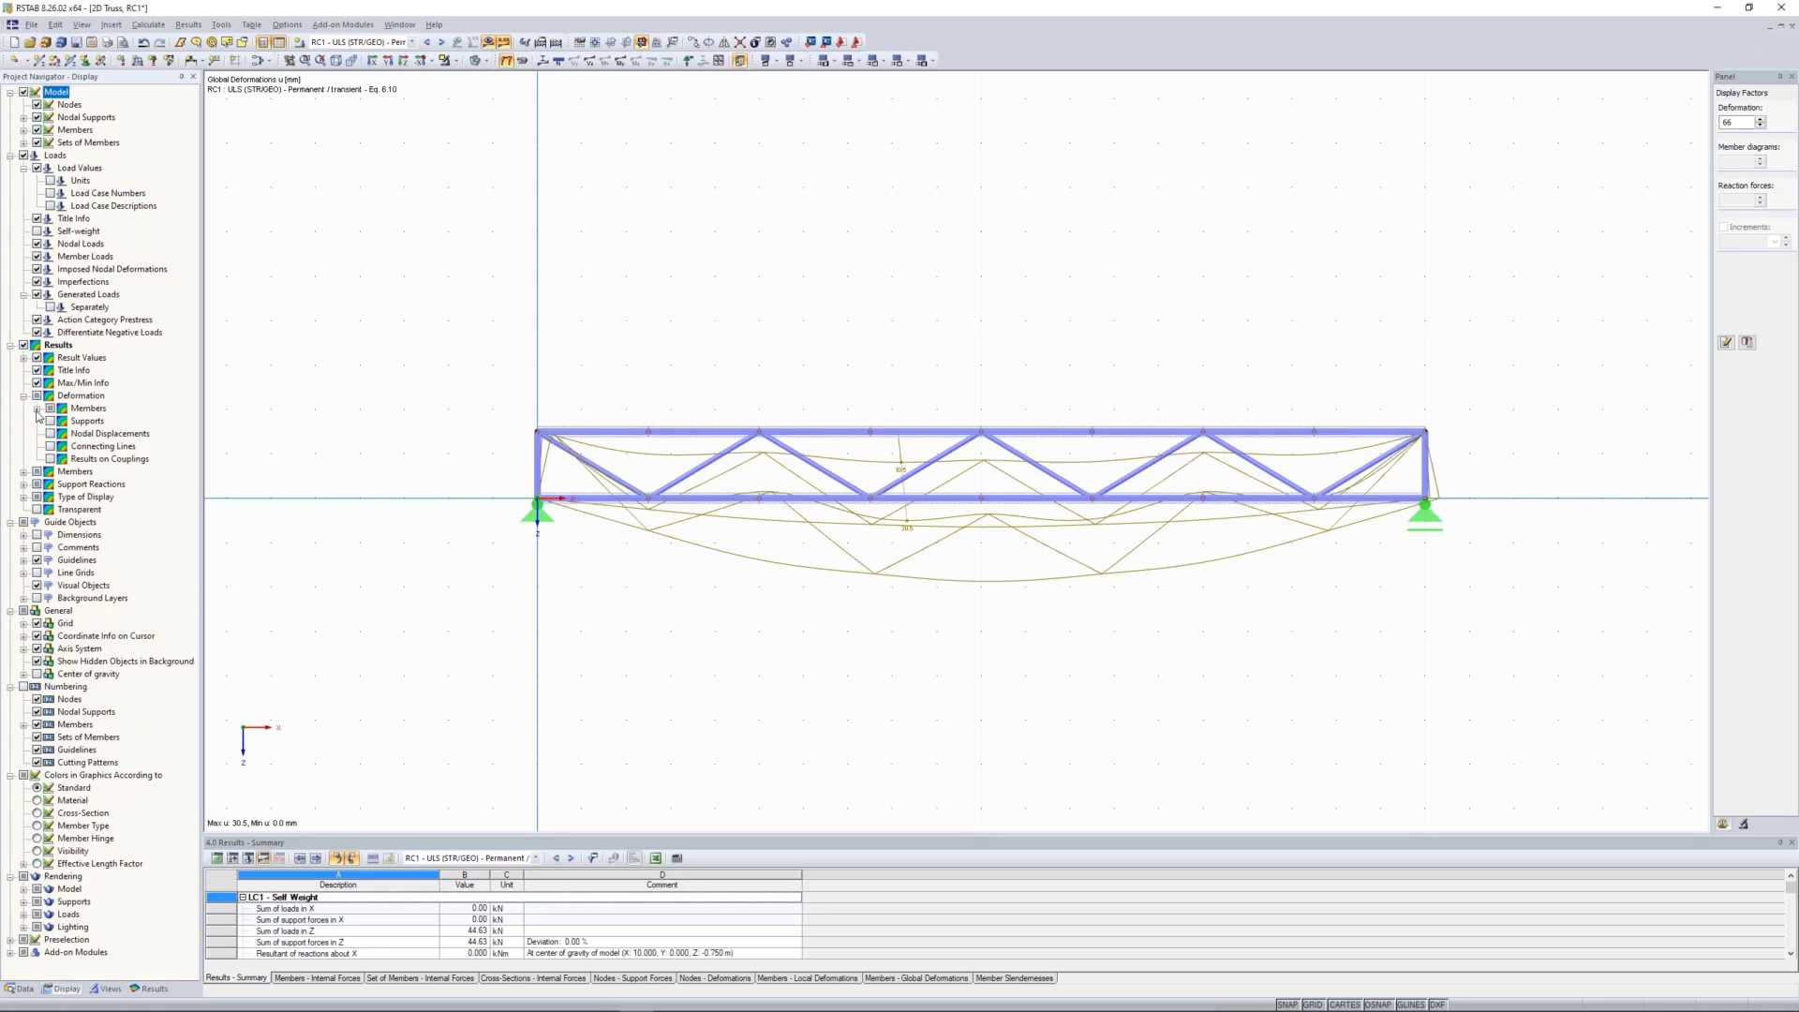
pyautogui.click(37, 409)
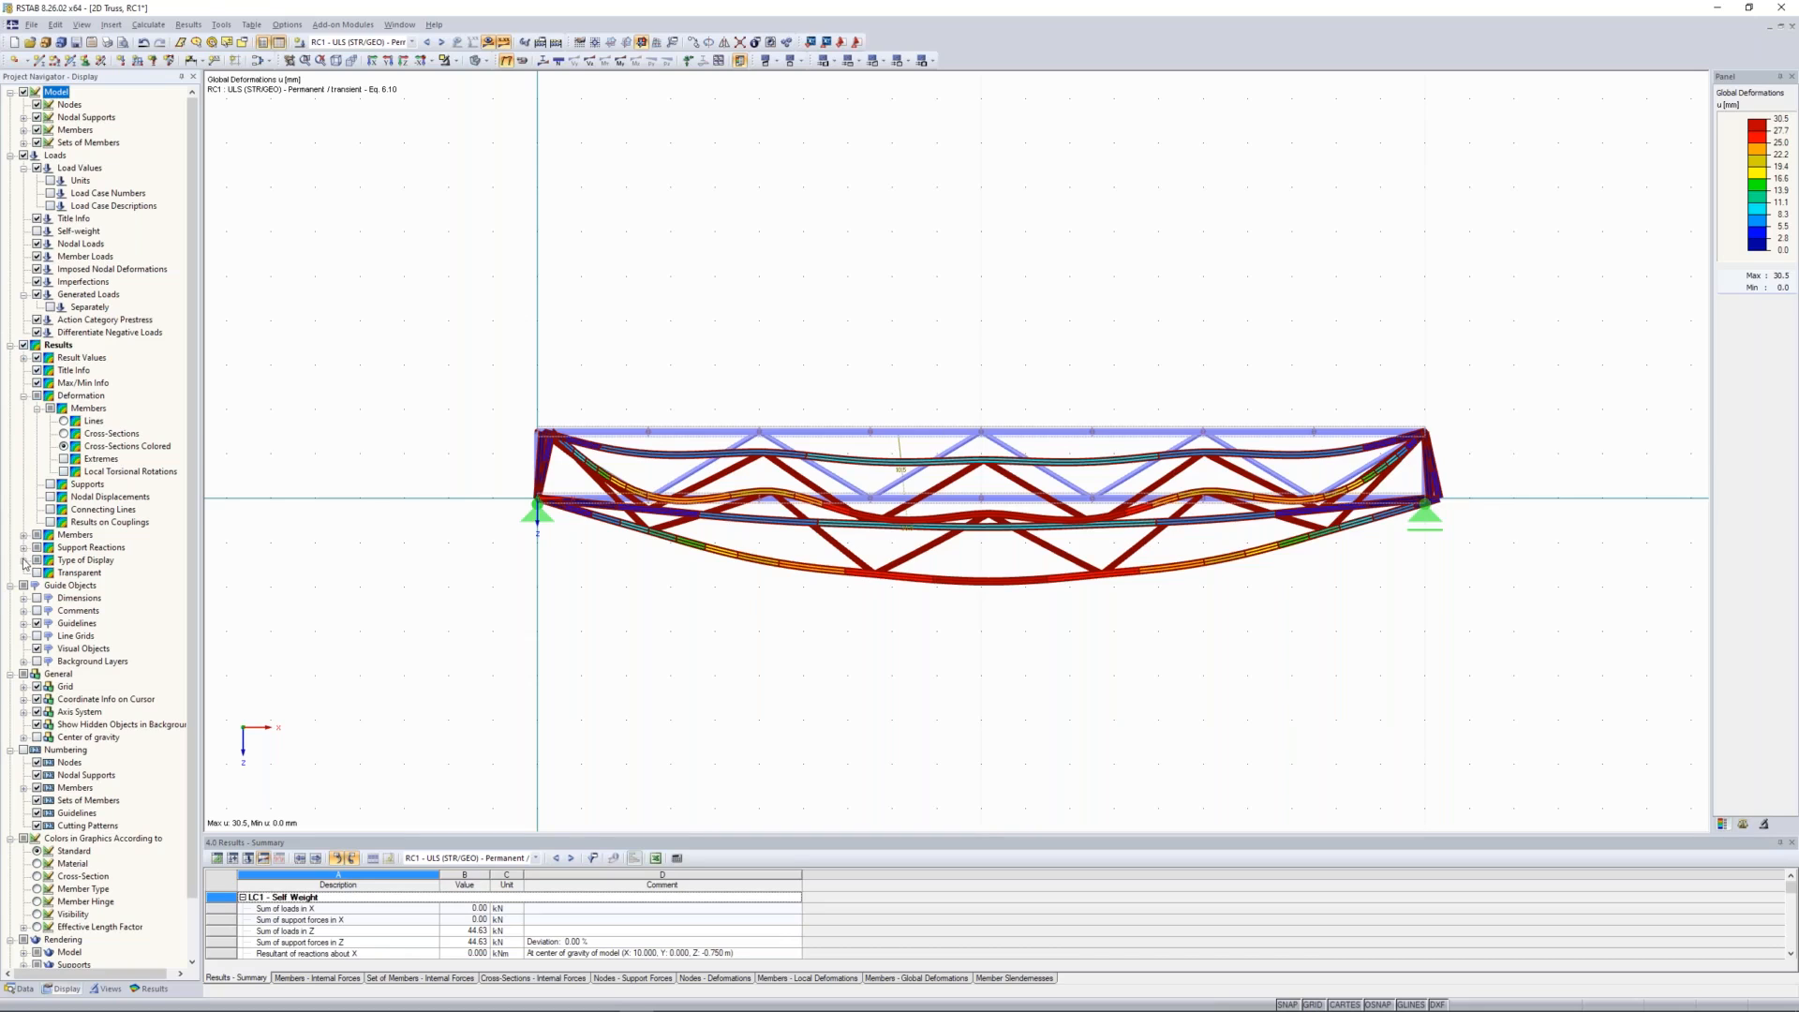
pyautogui.click(24, 560)
pyautogui.click(50, 572)
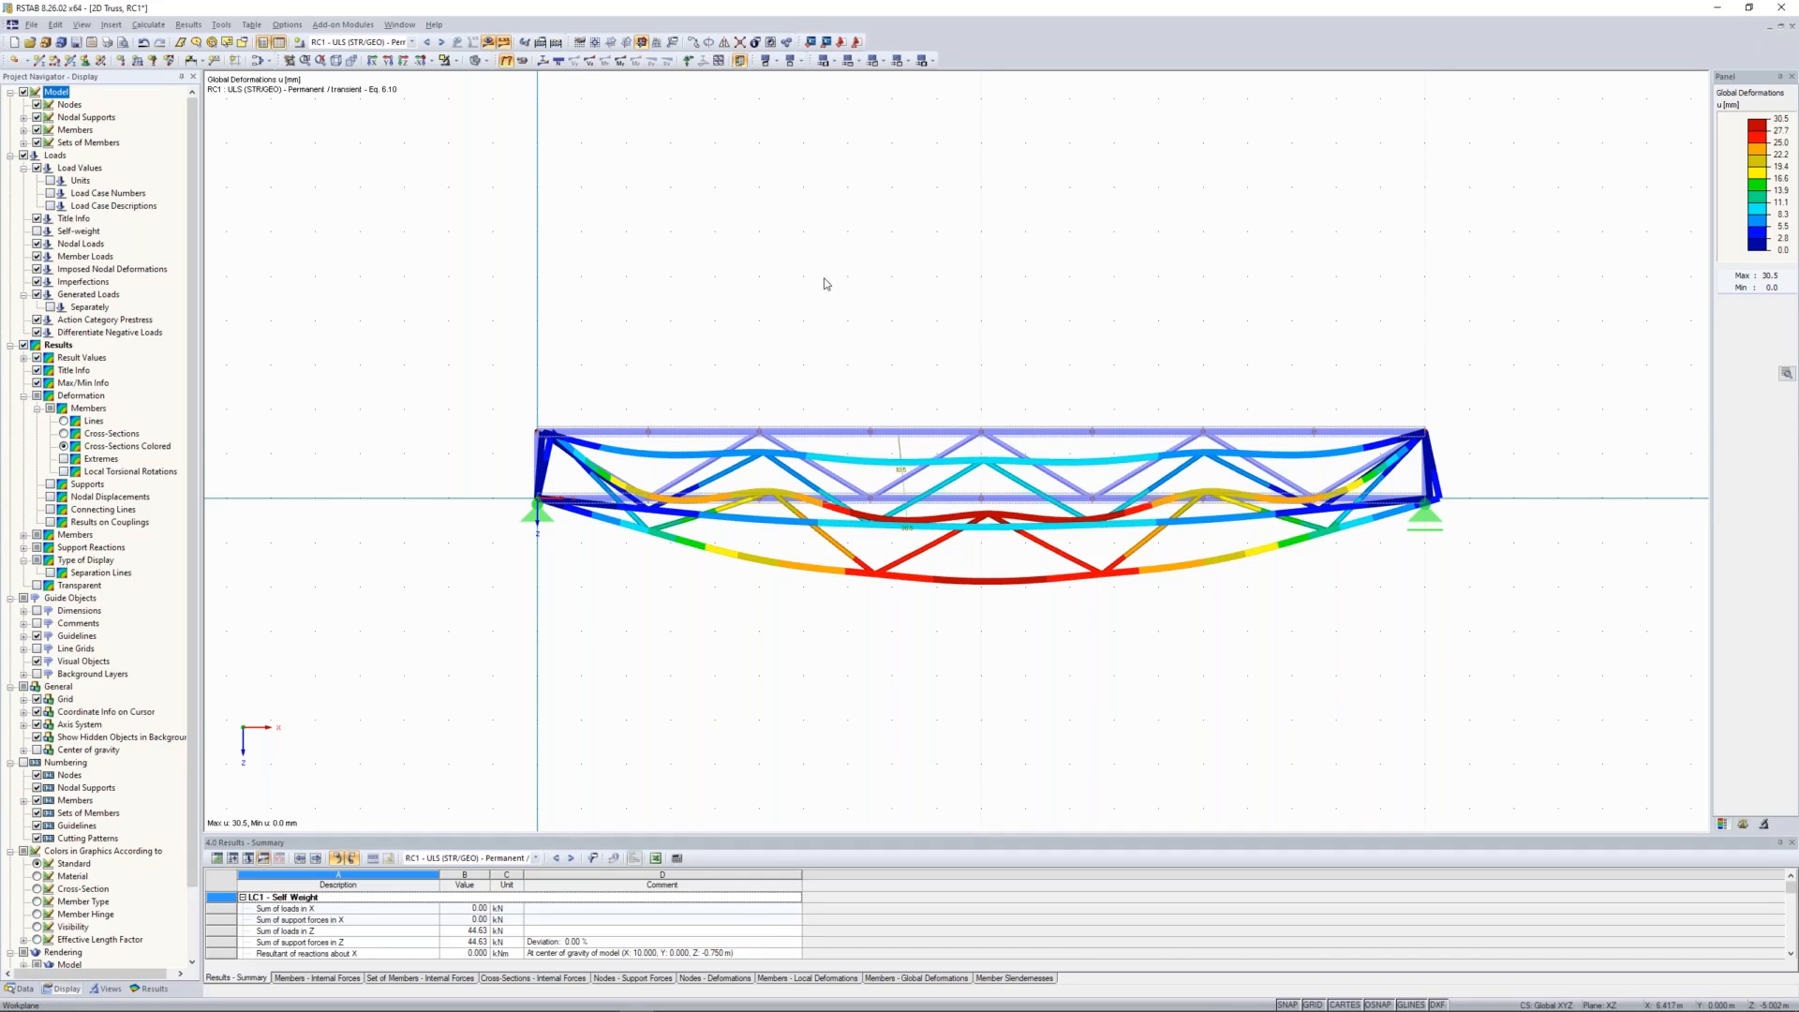
pyautogui.moveTo(744, 312); pyautogui.dragTo(751, 334, button='middle')
# Step: Replace the global deformations with the members' internal force results and display the axial force N diagrams for RC1
pyautogui.click(151, 988)
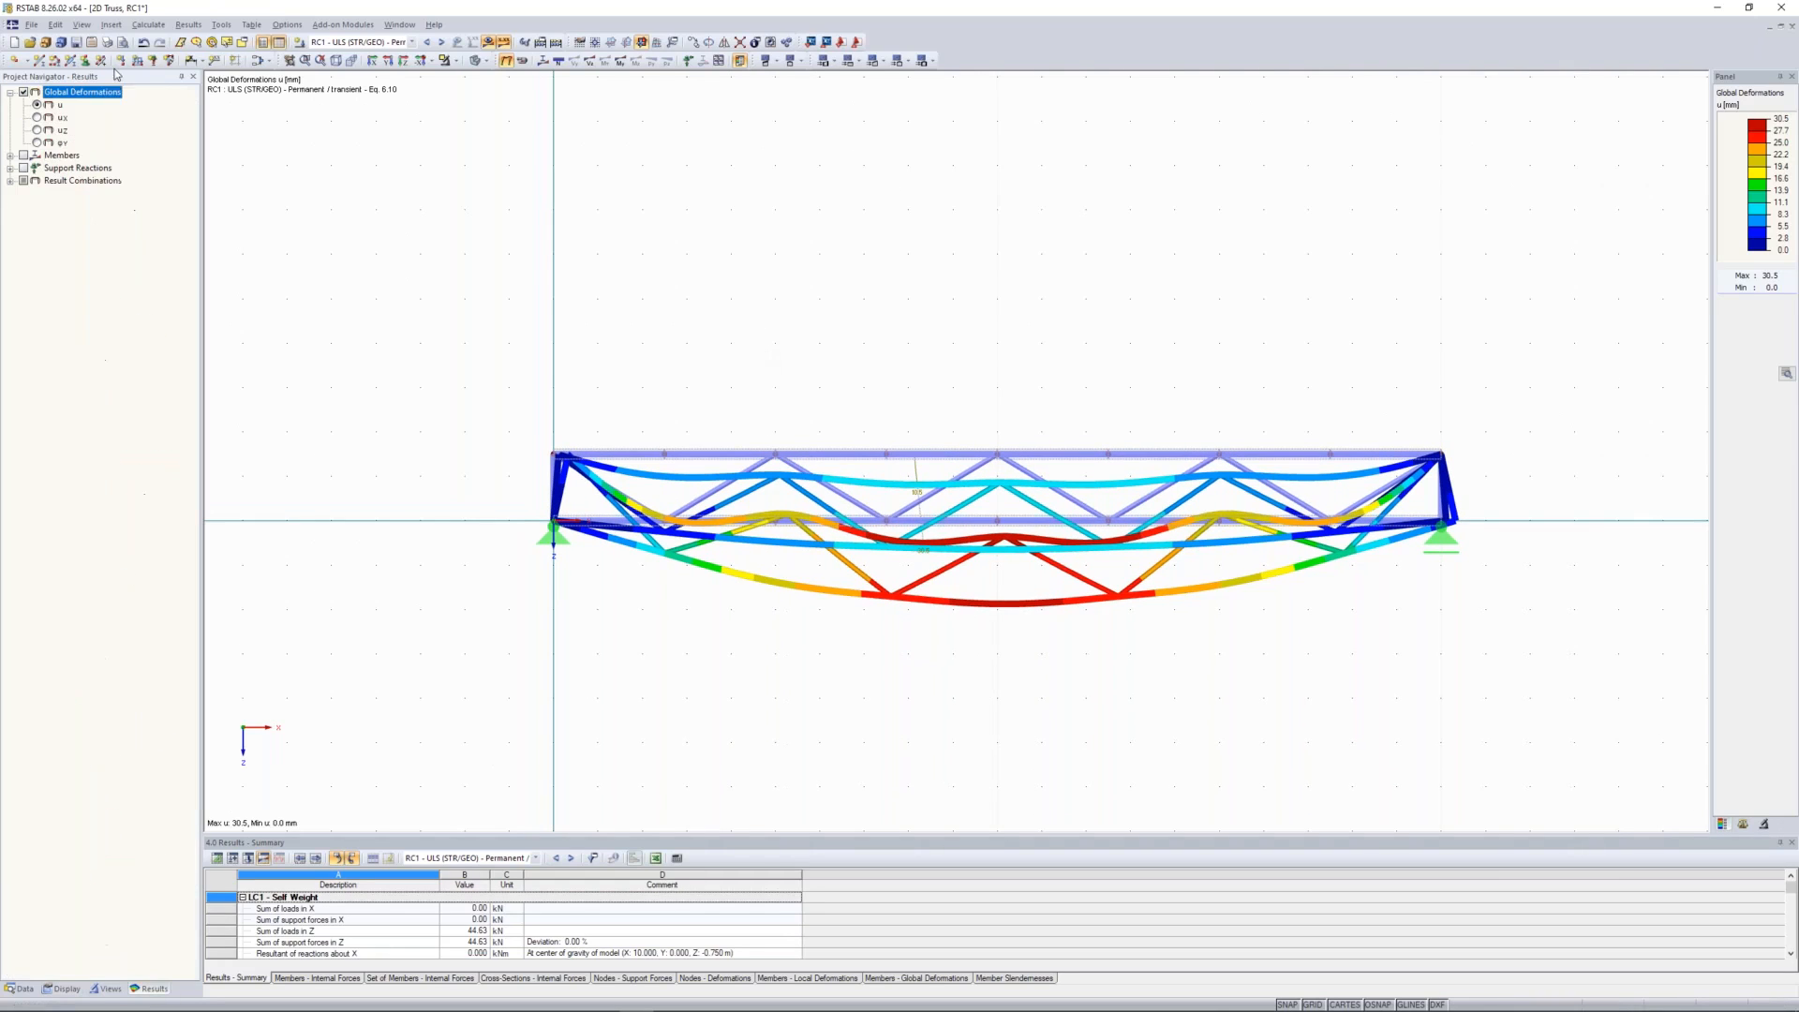
pyautogui.click(11, 156)
pyautogui.click(24, 155)
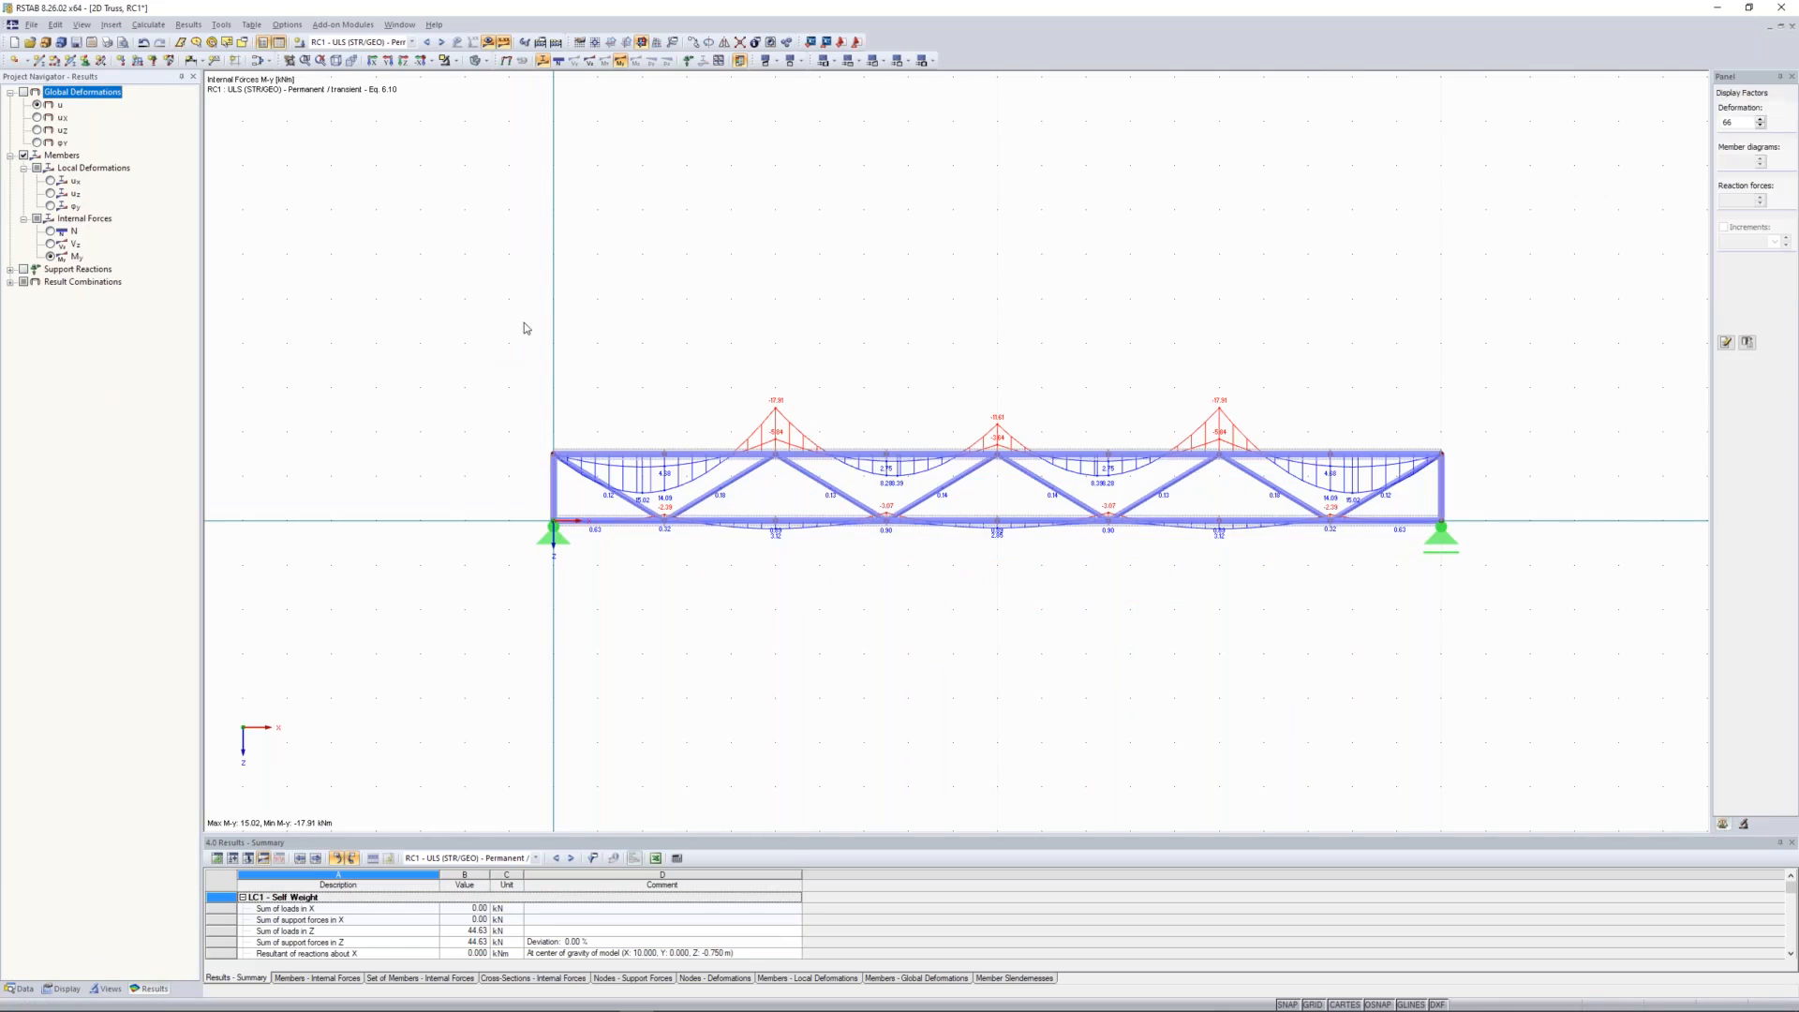
pyautogui.click(50, 230)
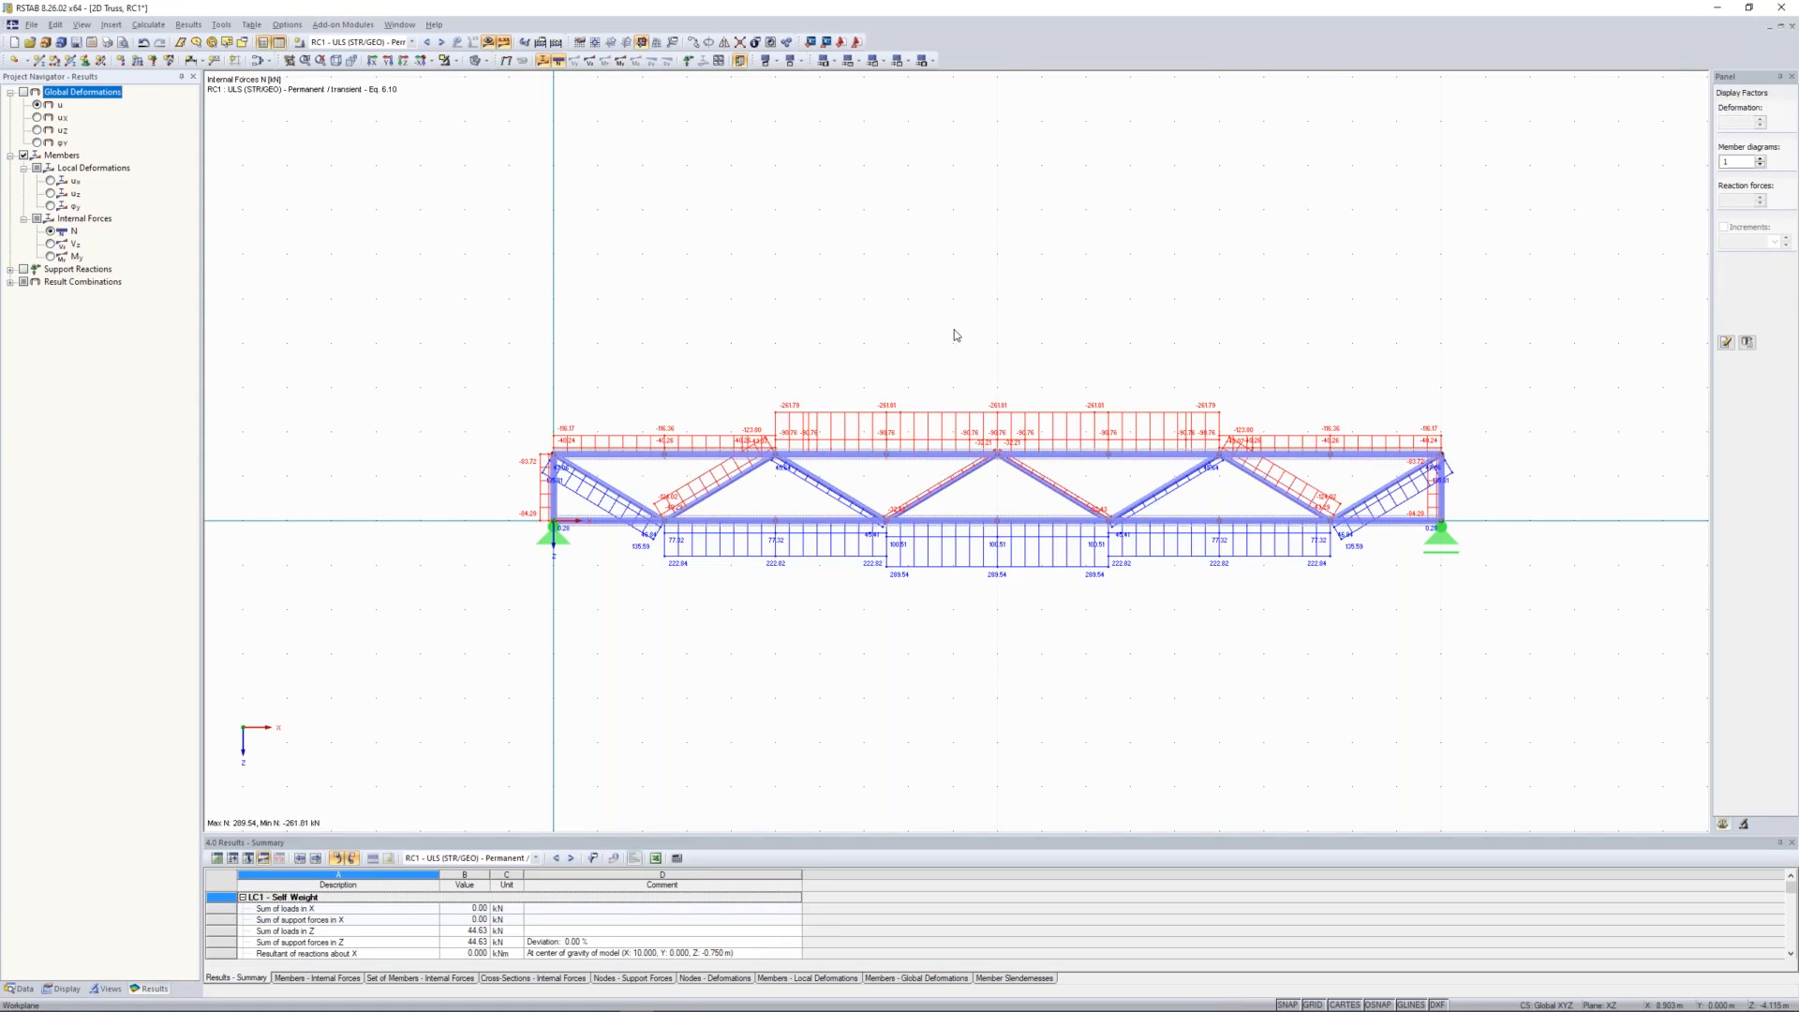
pyautogui.moveTo(922, 308); pyautogui.dragTo(901, 298, button='middle')
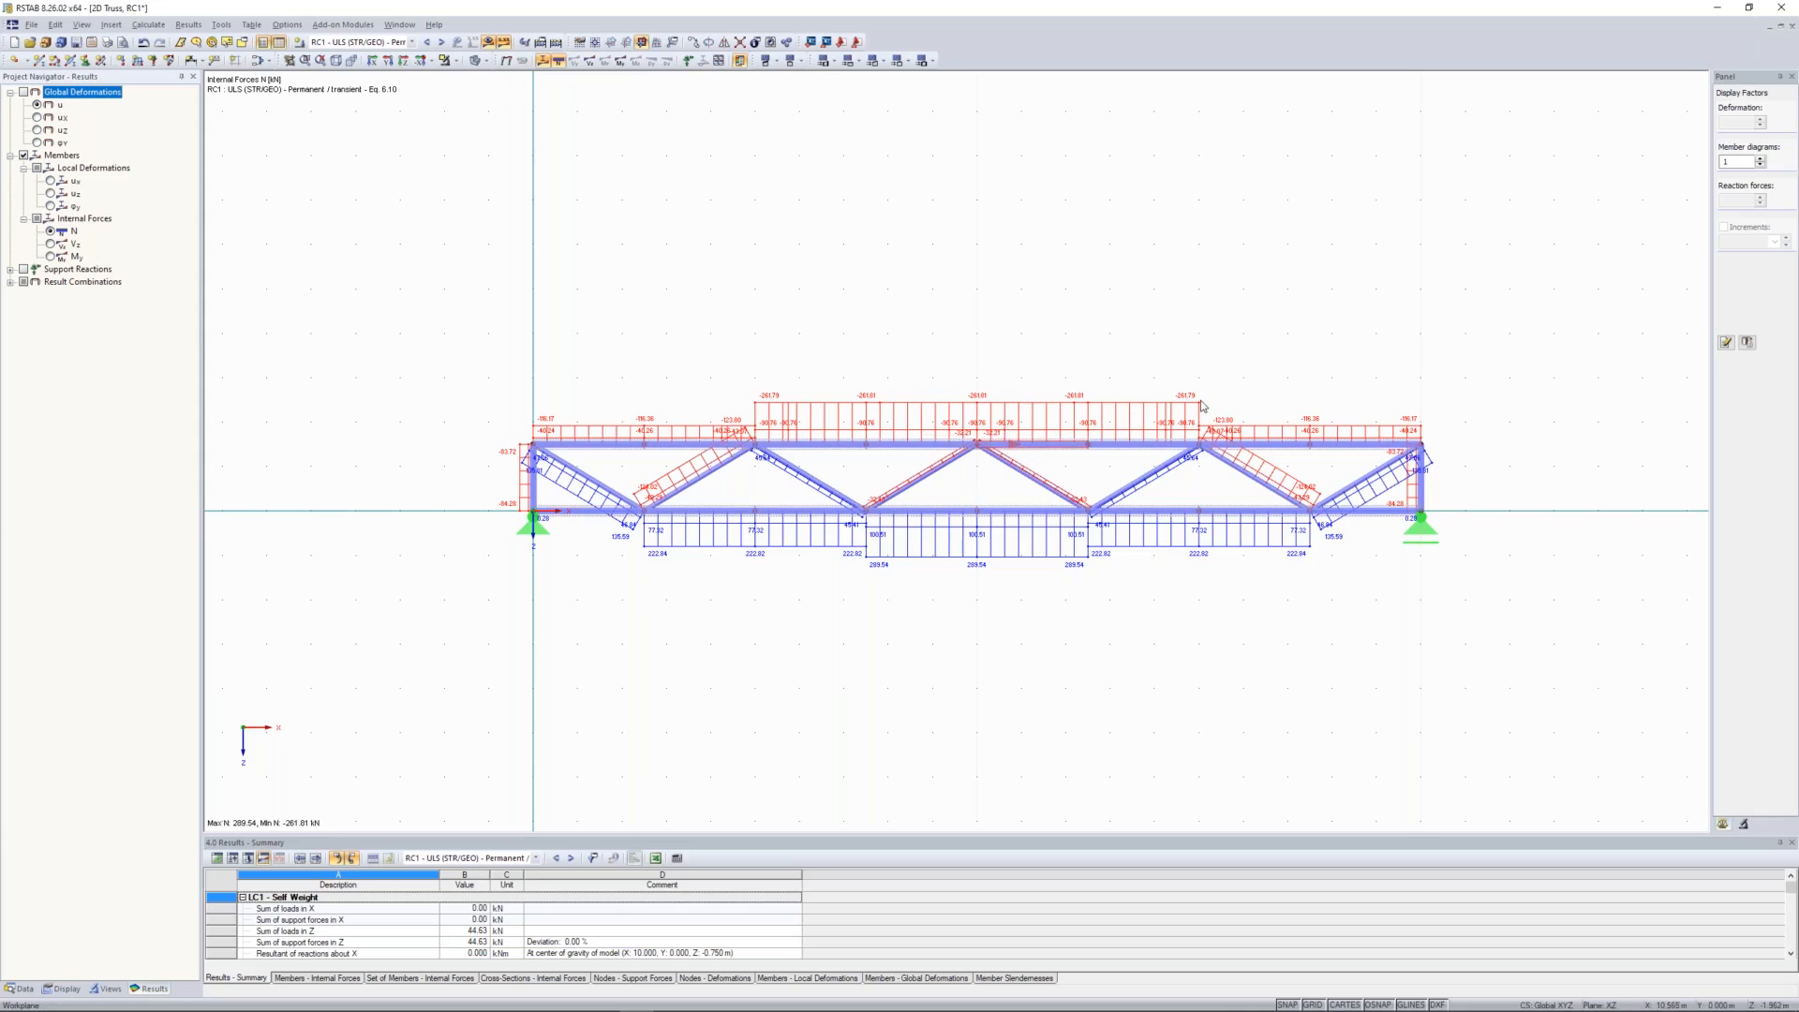
# Step: Display the support reactions and compare the RC1 results as max values, min values, and max and min values together
pyautogui.click(10, 270)
pyautogui.click(23, 270)
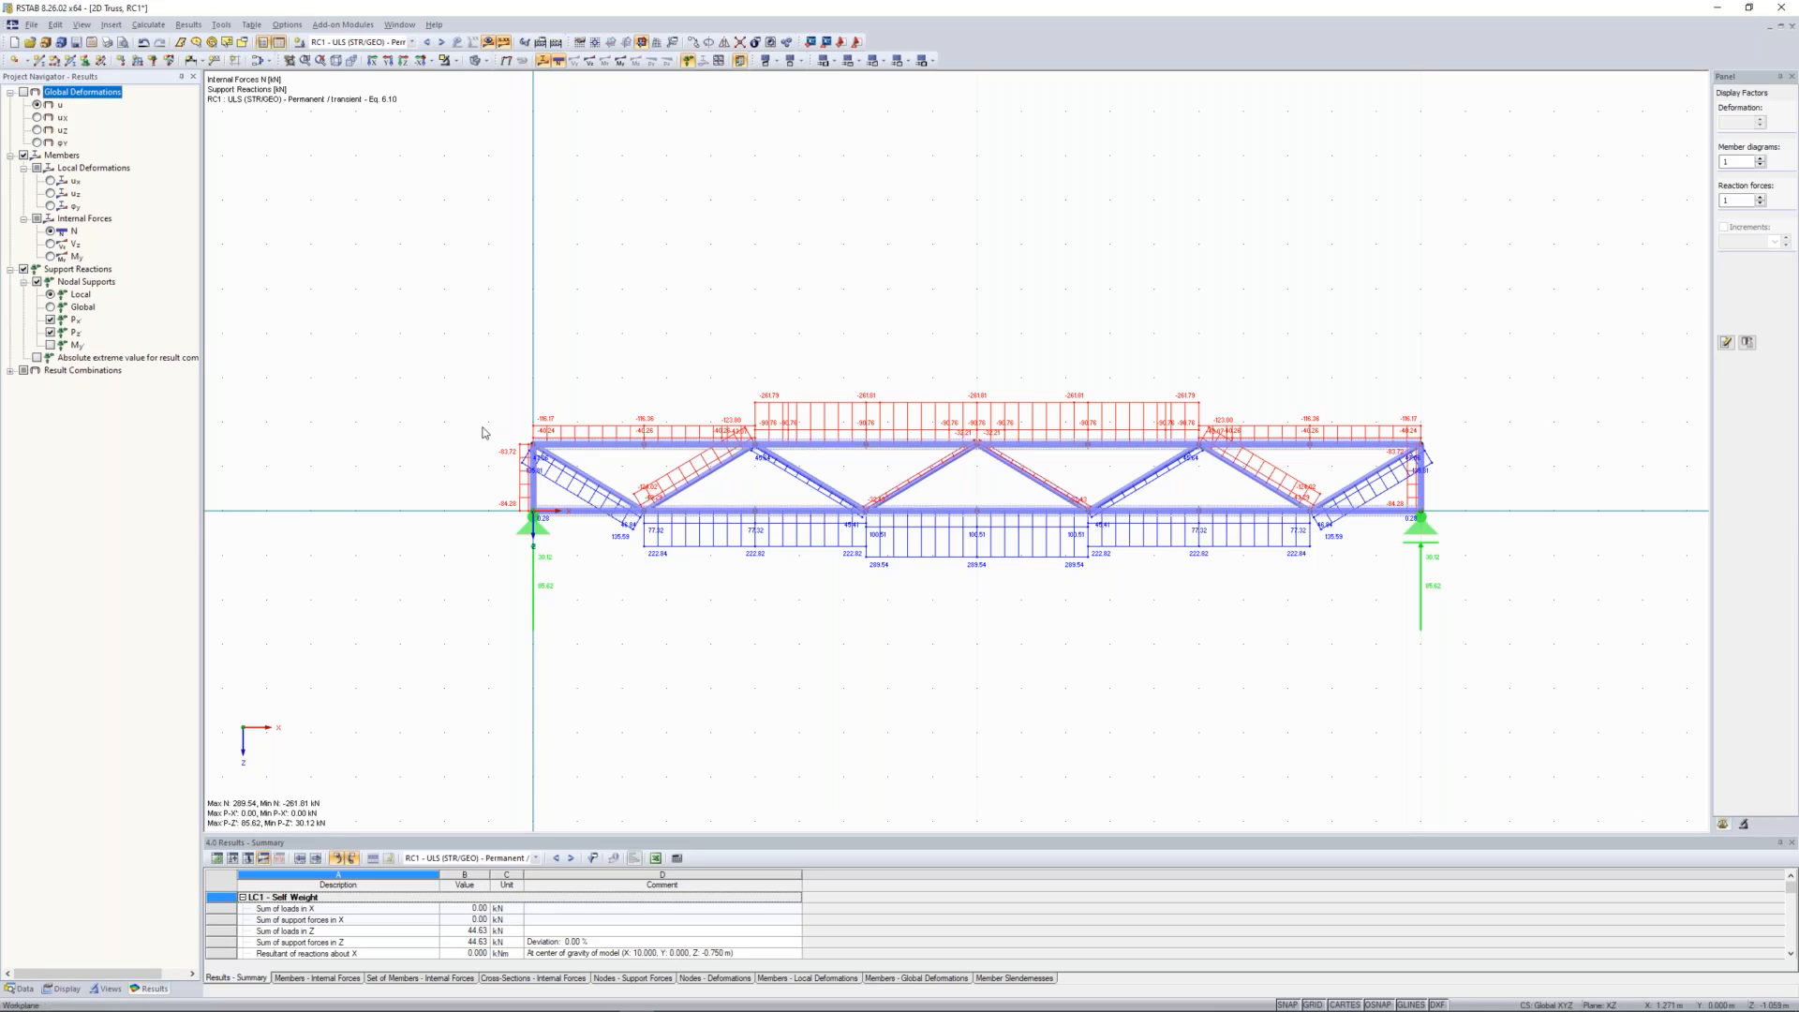
pyautogui.click(10, 370)
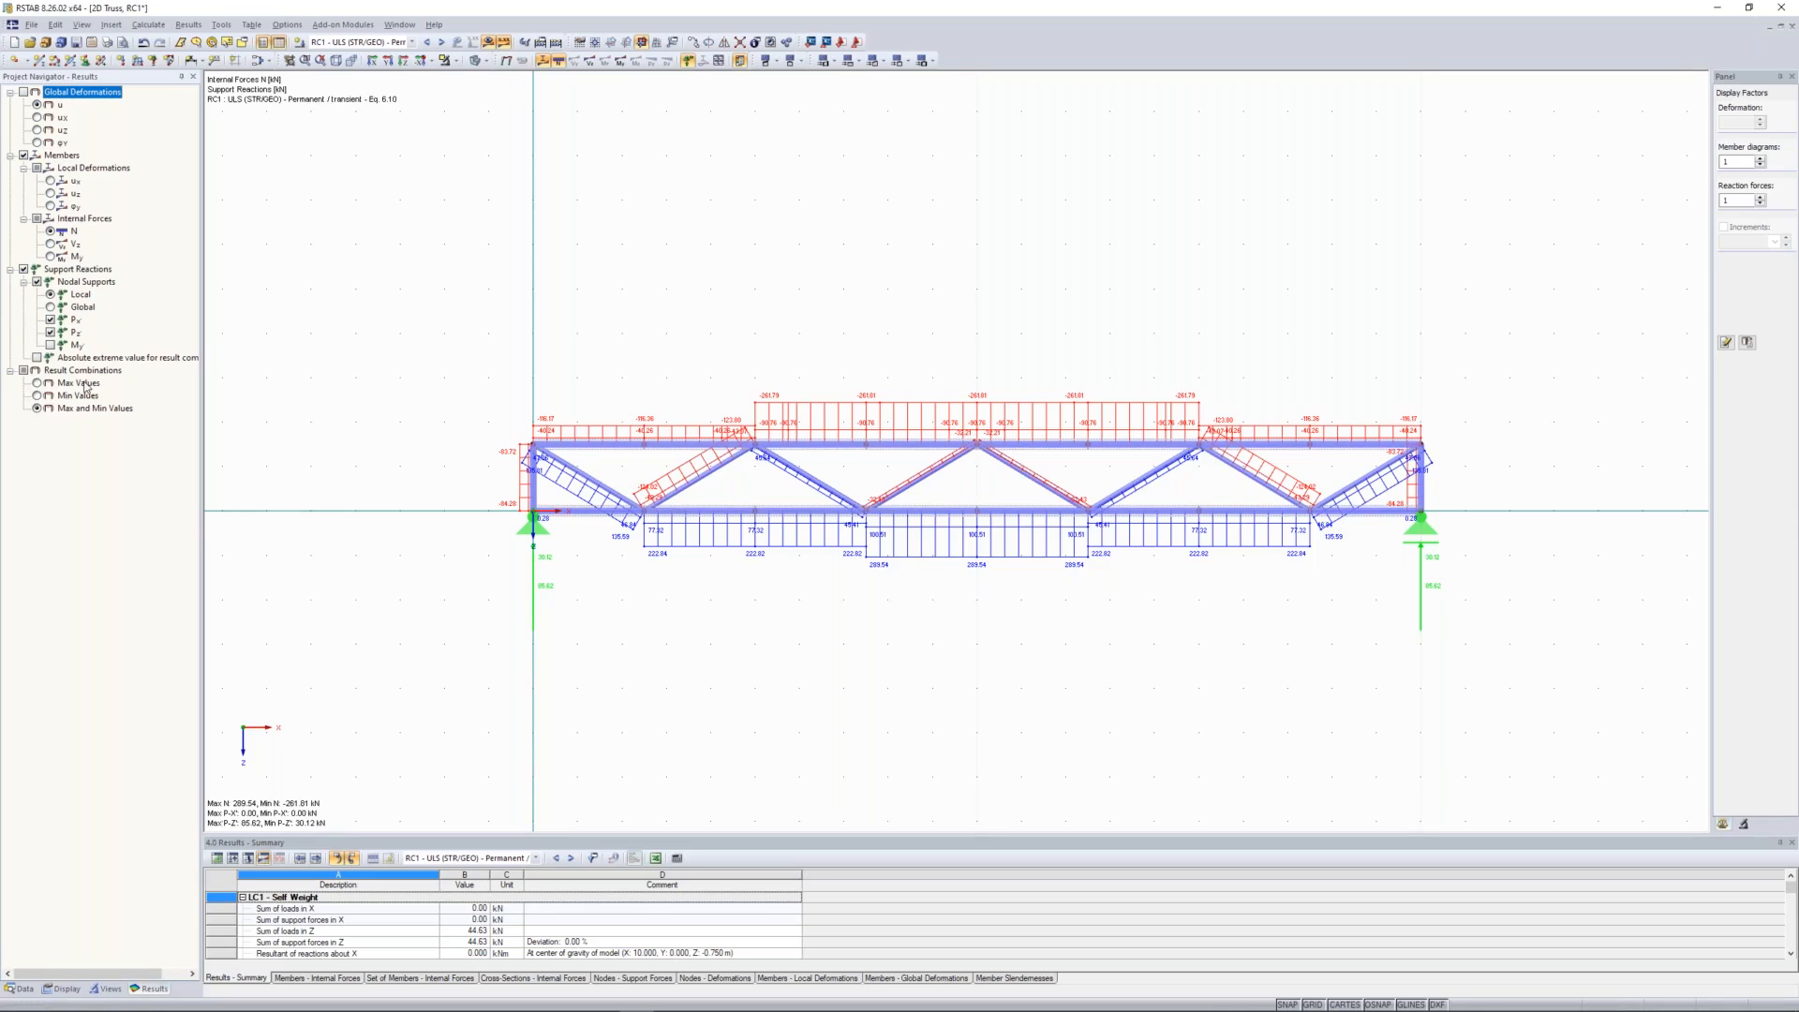
pyautogui.click(37, 383)
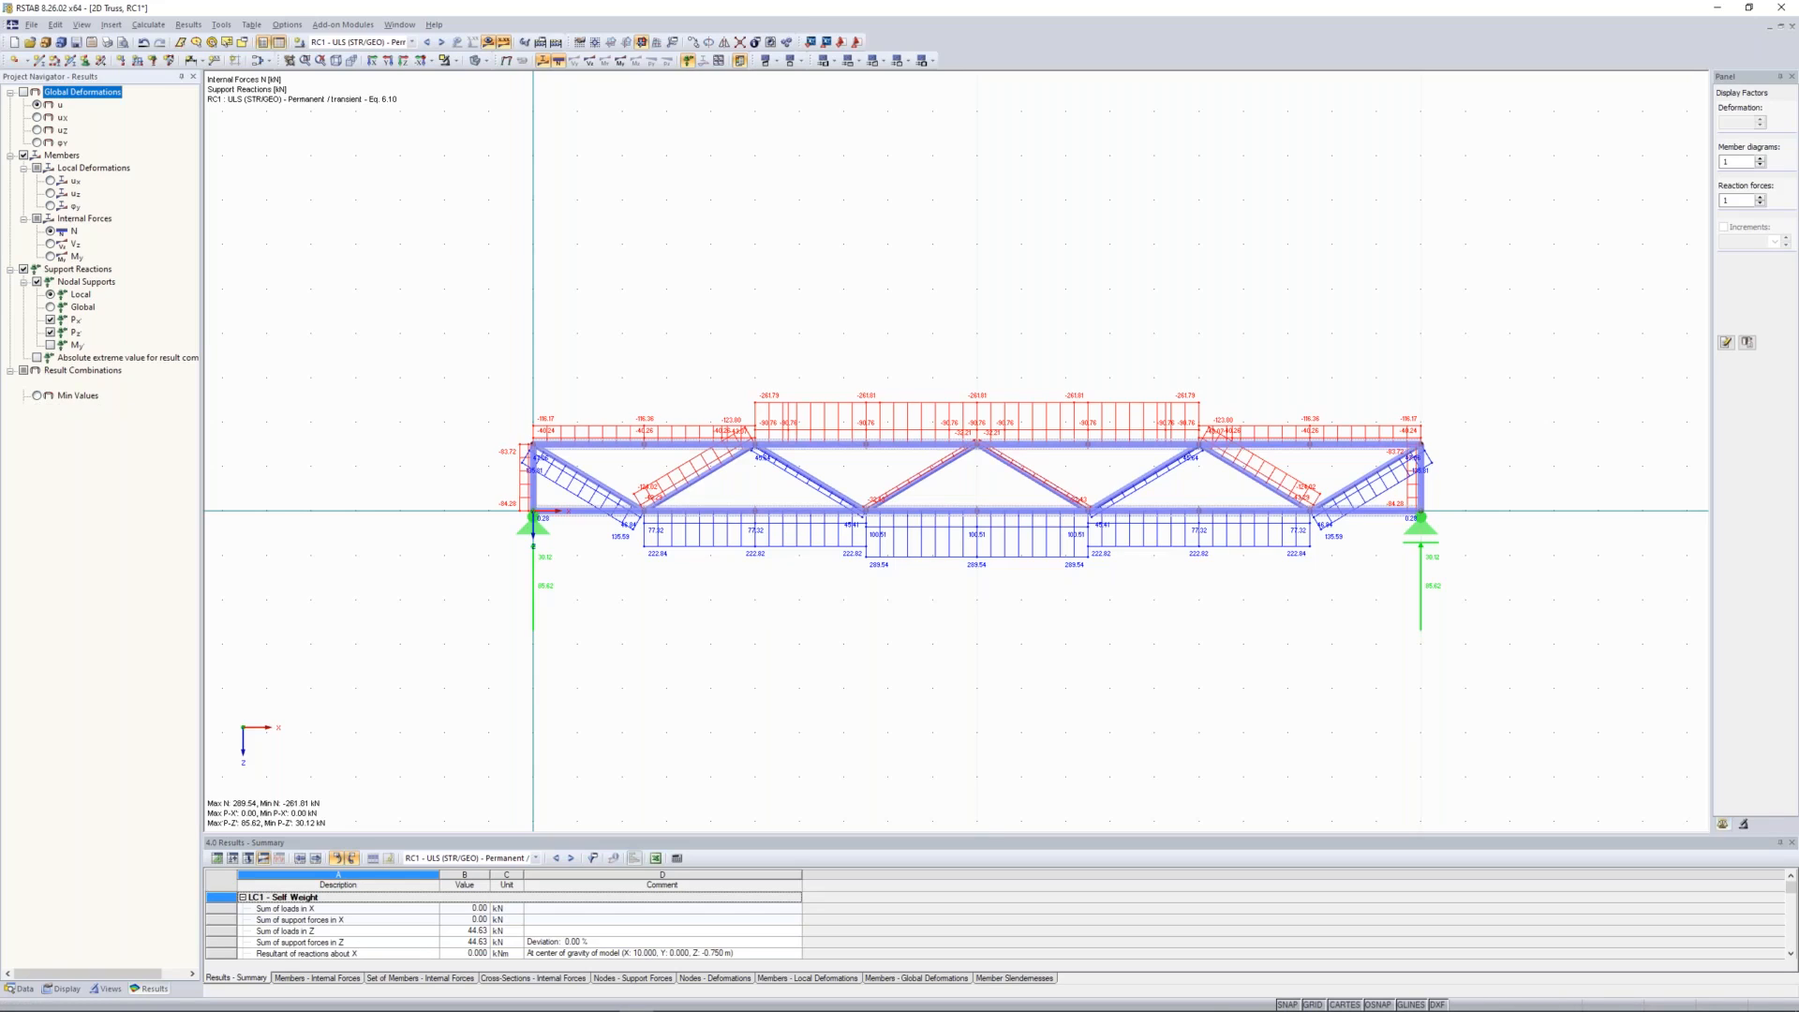
pyautogui.click(39, 395)
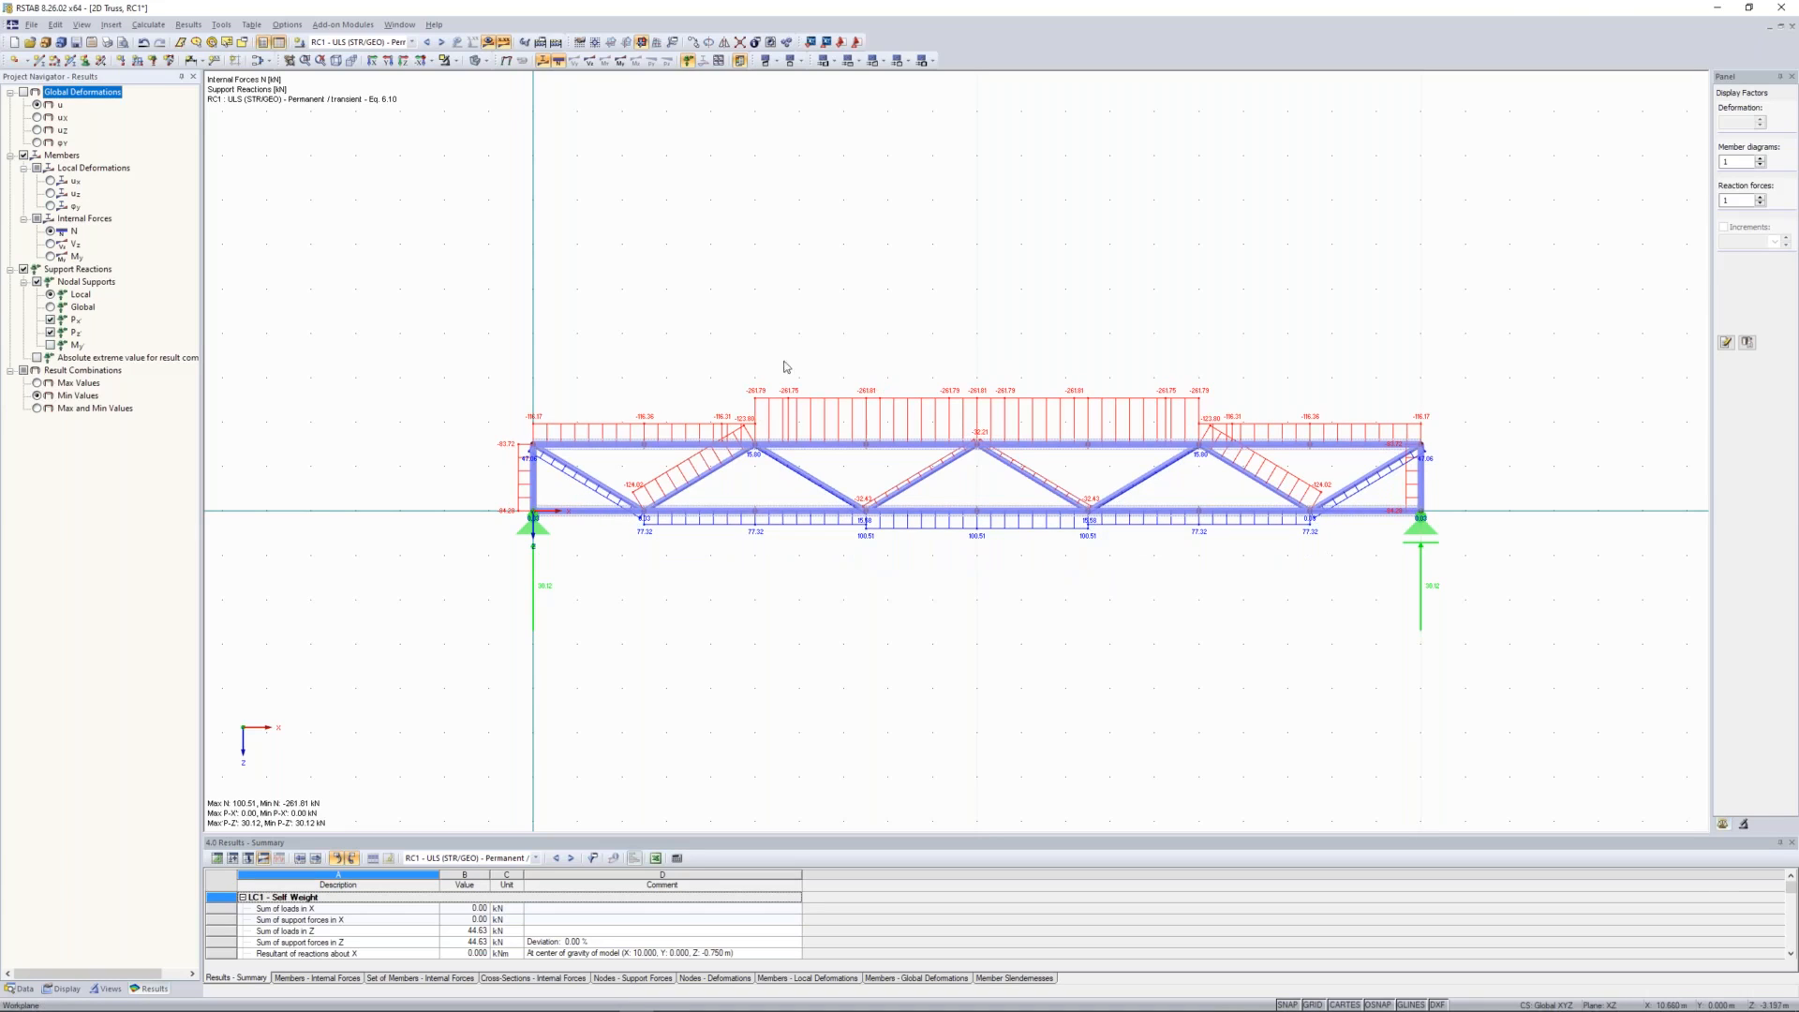
pyautogui.click(37, 409)
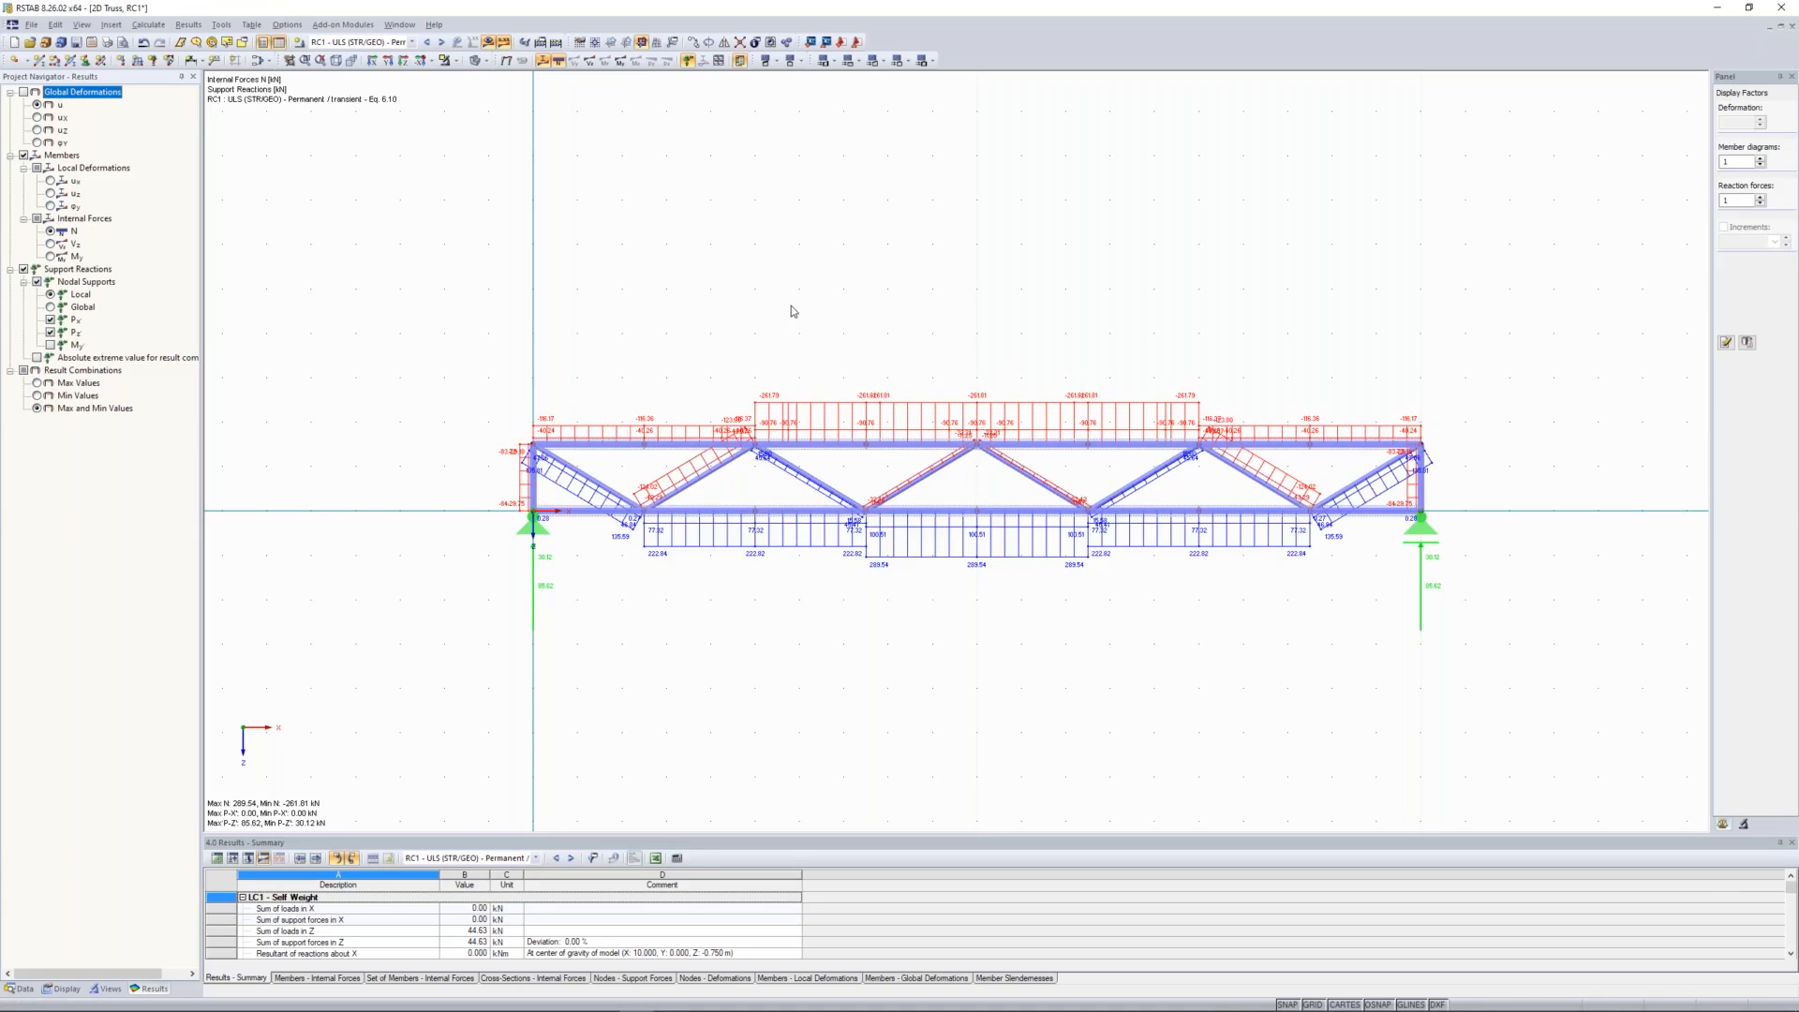
pyautogui.scroll(-2, 749, 318)
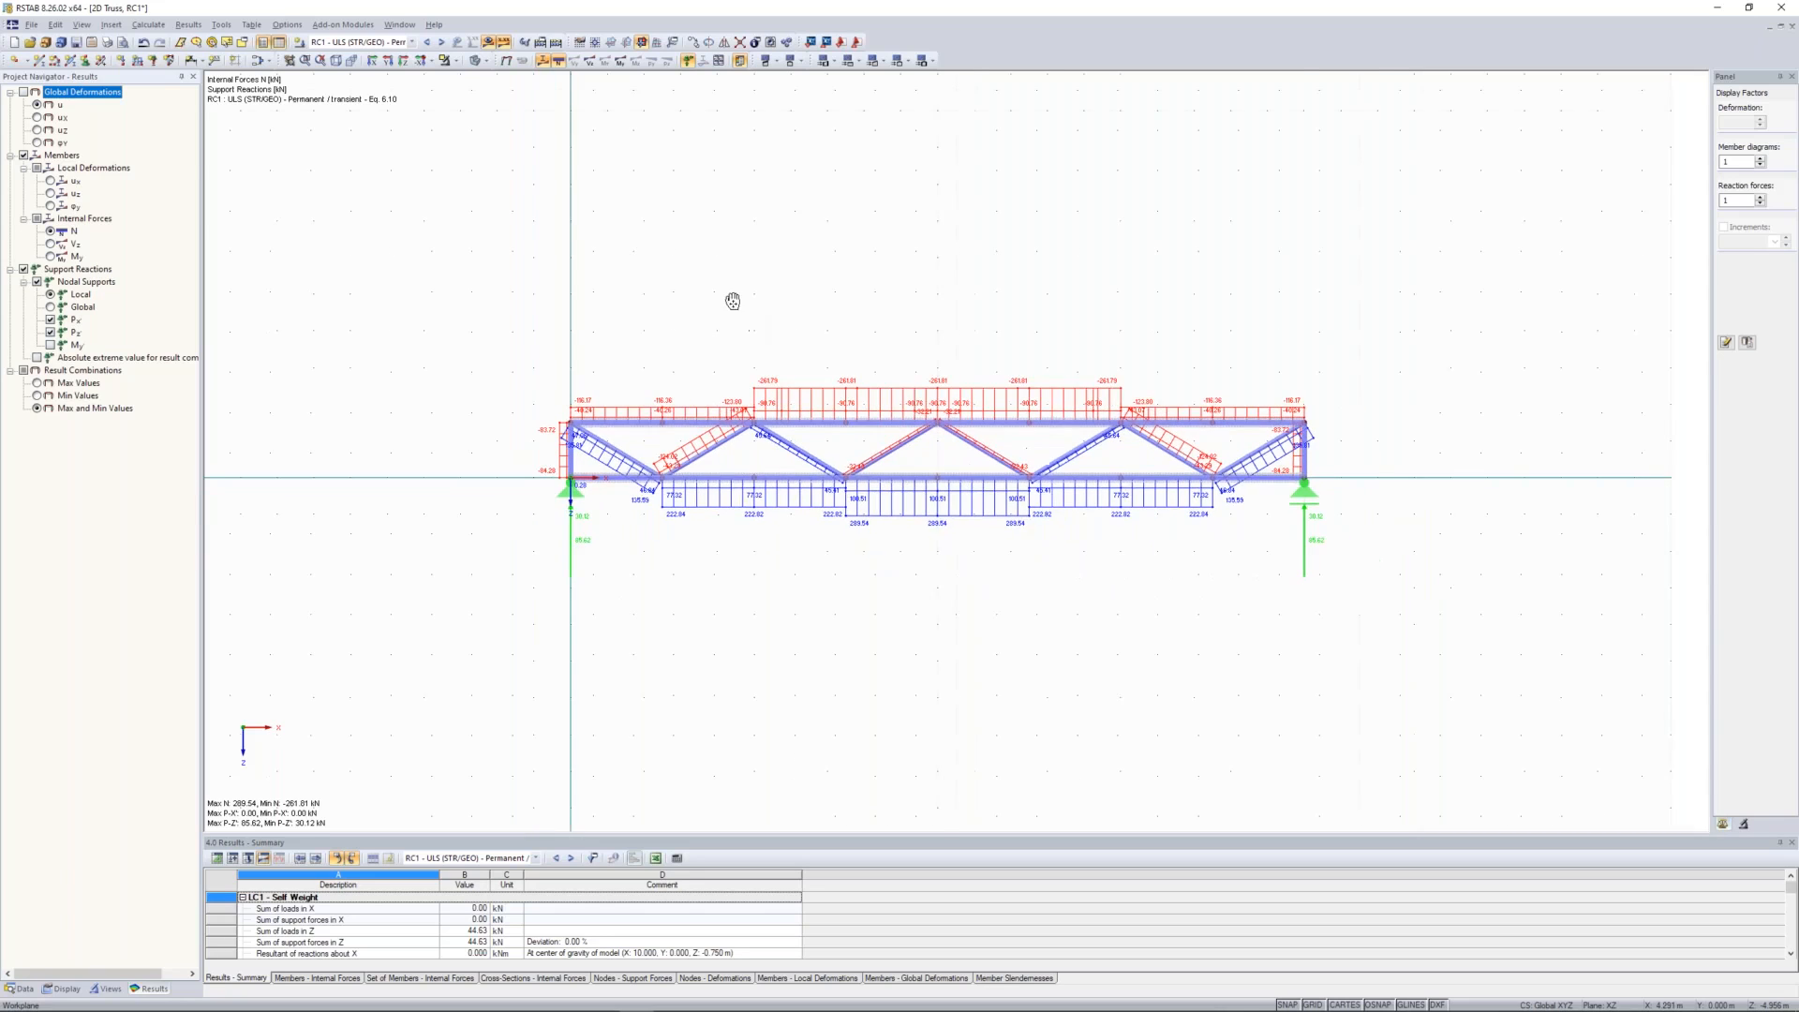
pyautogui.moveTo(733, 301); pyautogui.dragTo(754, 317, button='middle')
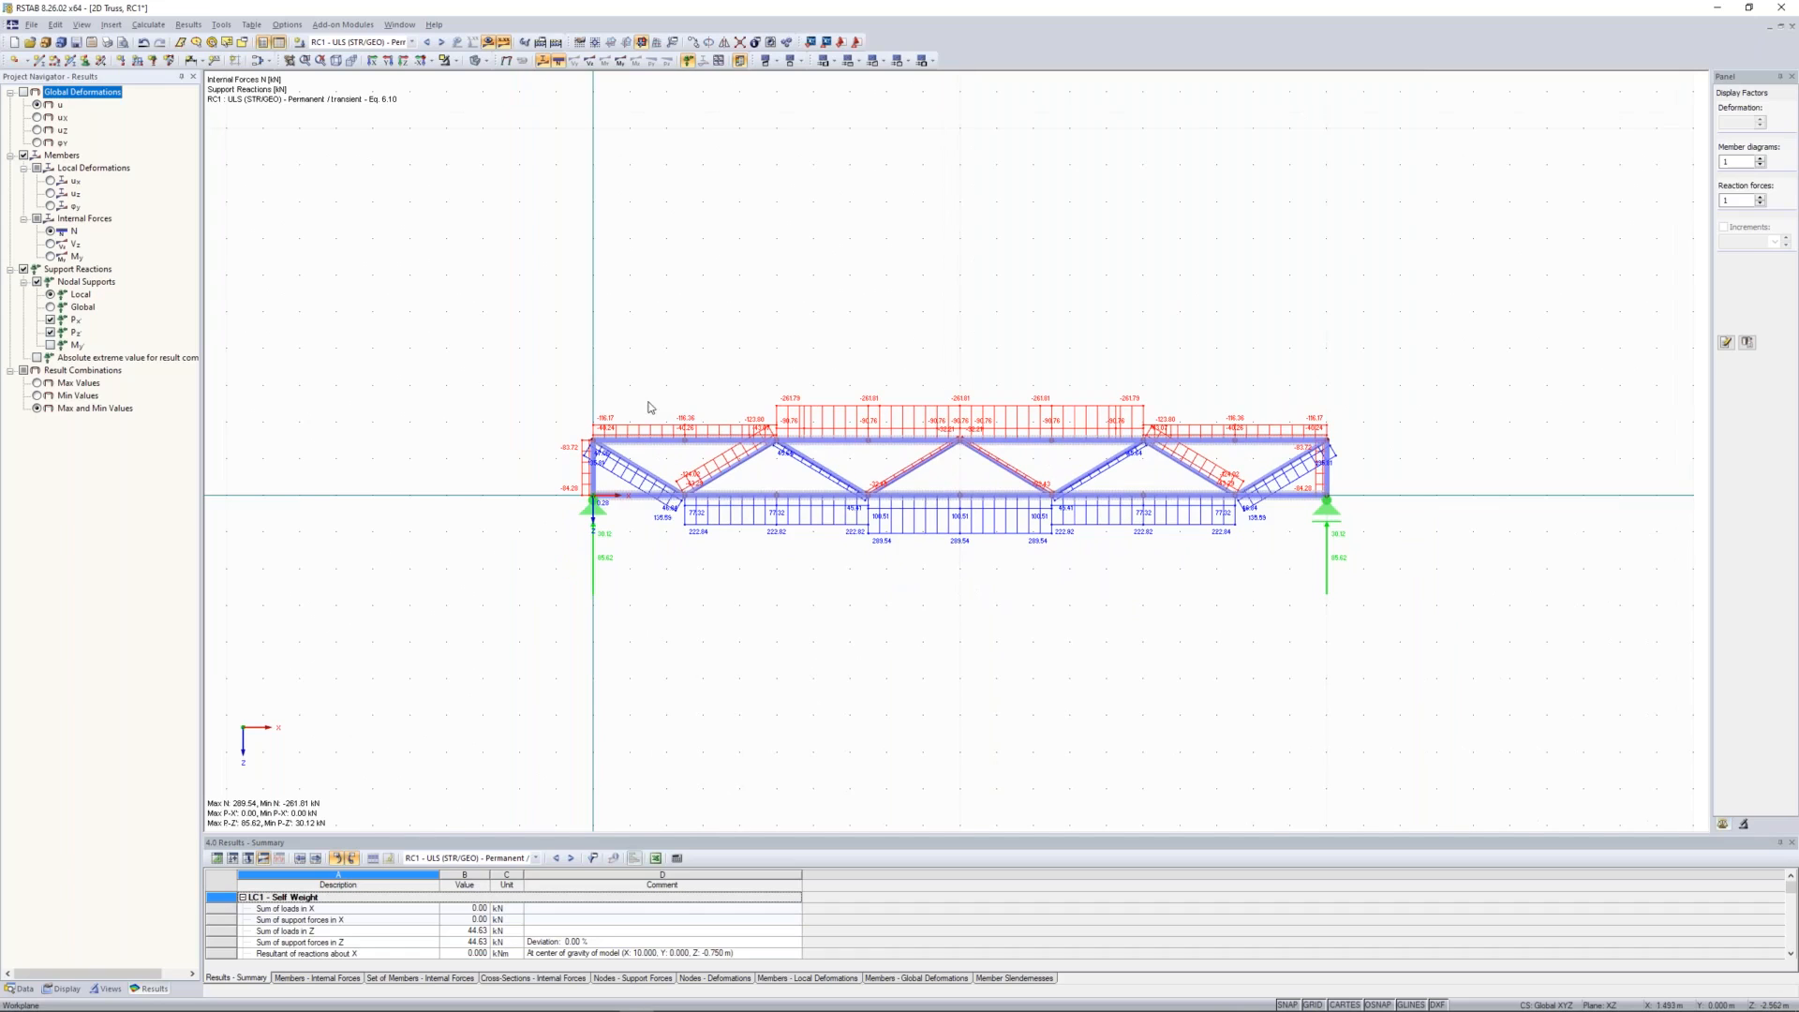
# Step: Open the STEEL EC3 add-on module for the design of steel members according to Eurocode 3
pyautogui.click(20, 988)
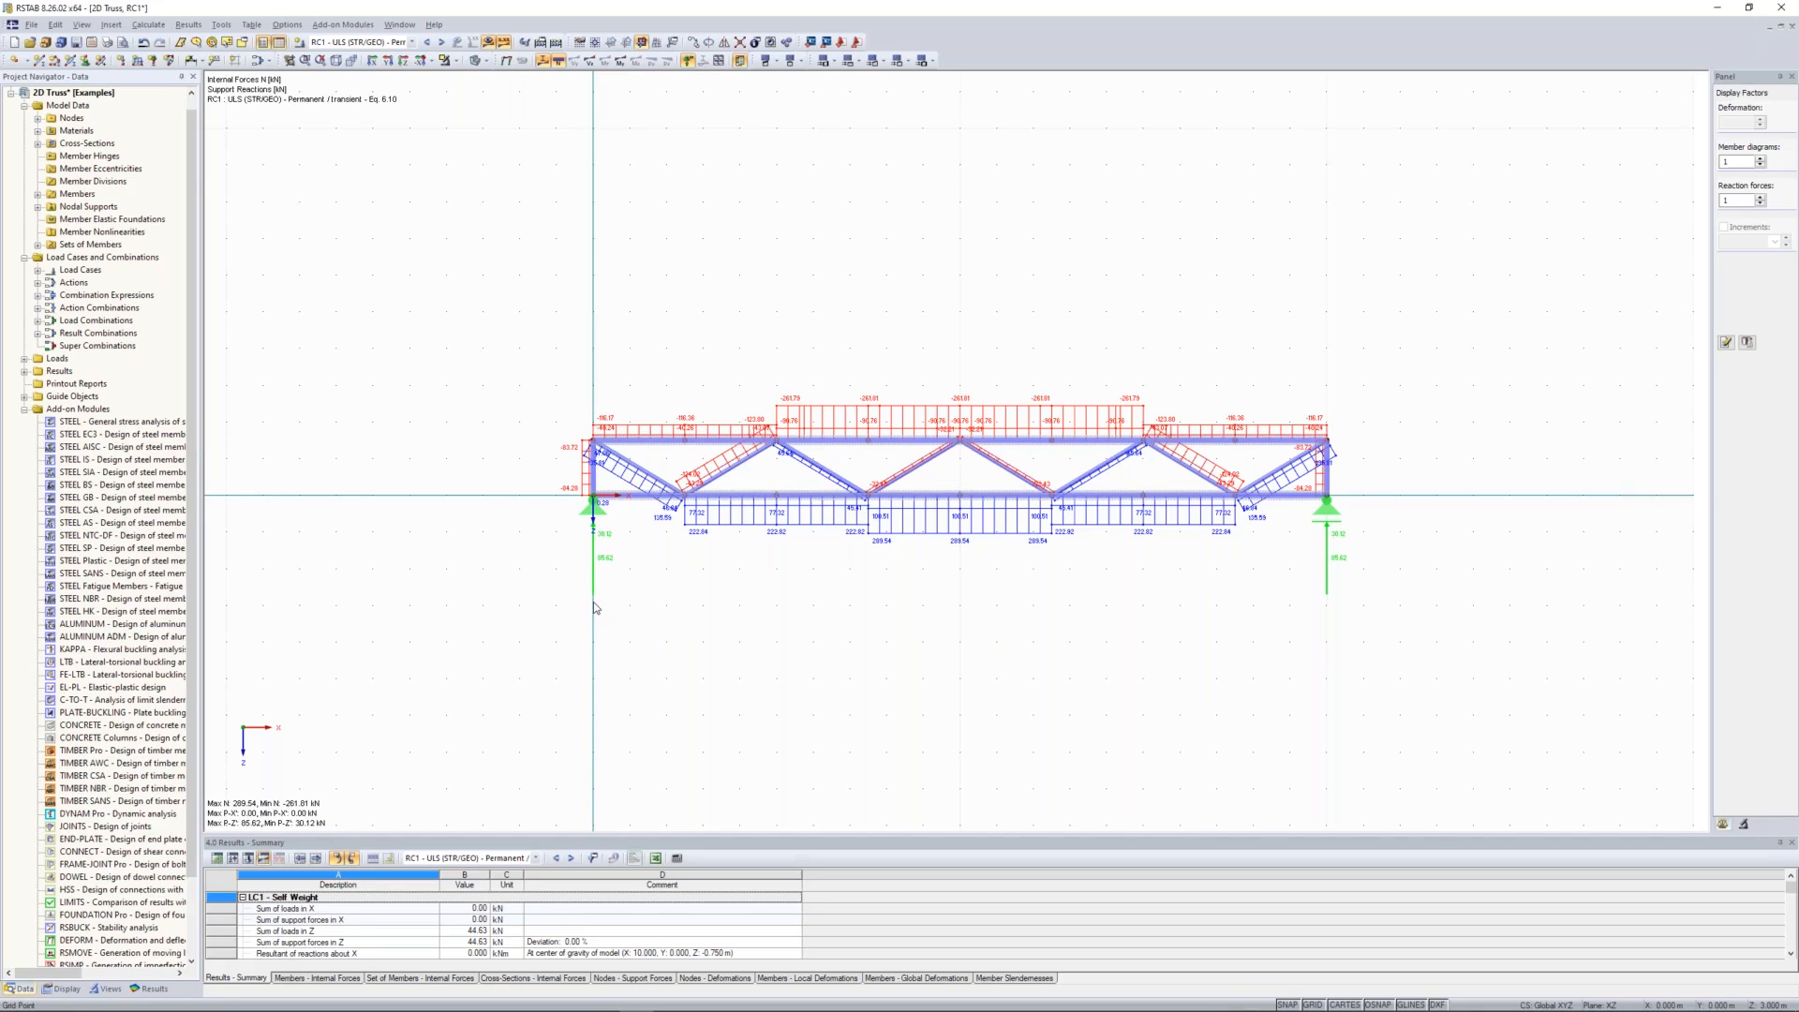
pyautogui.doubleClick(108, 437)
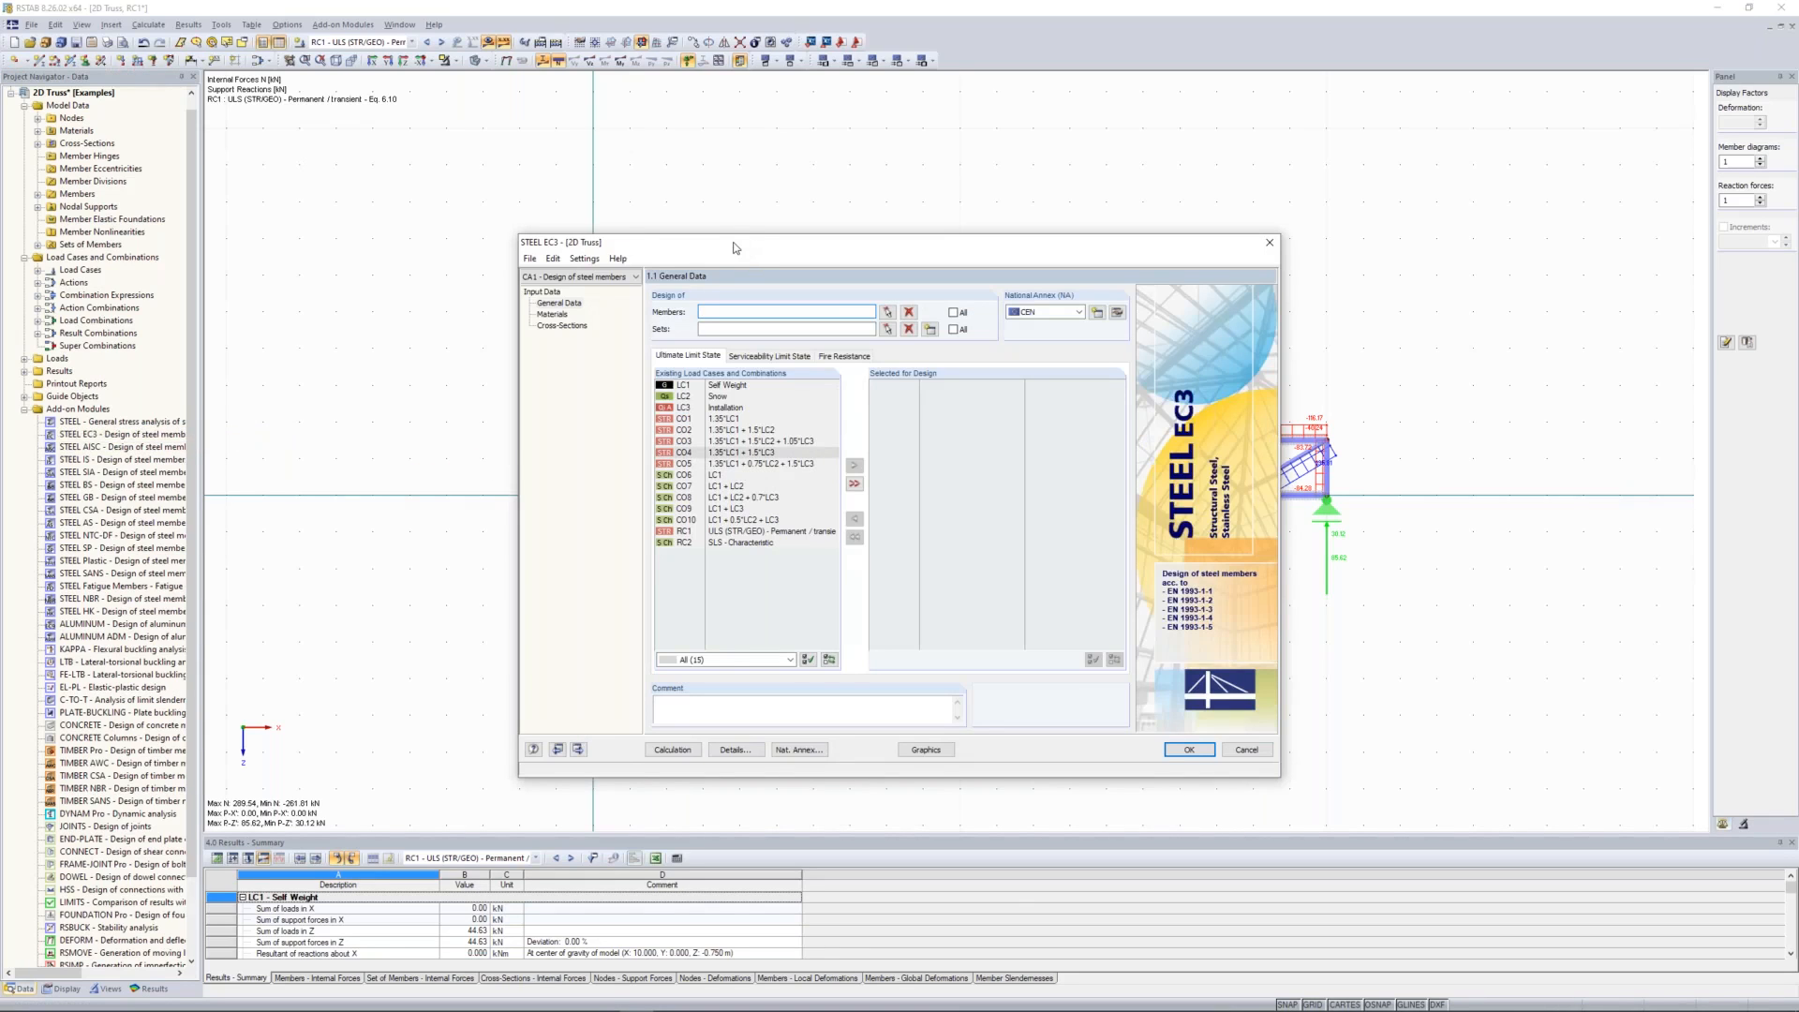
pyautogui.moveTo(734, 242); pyautogui.dragTo(726, 230)
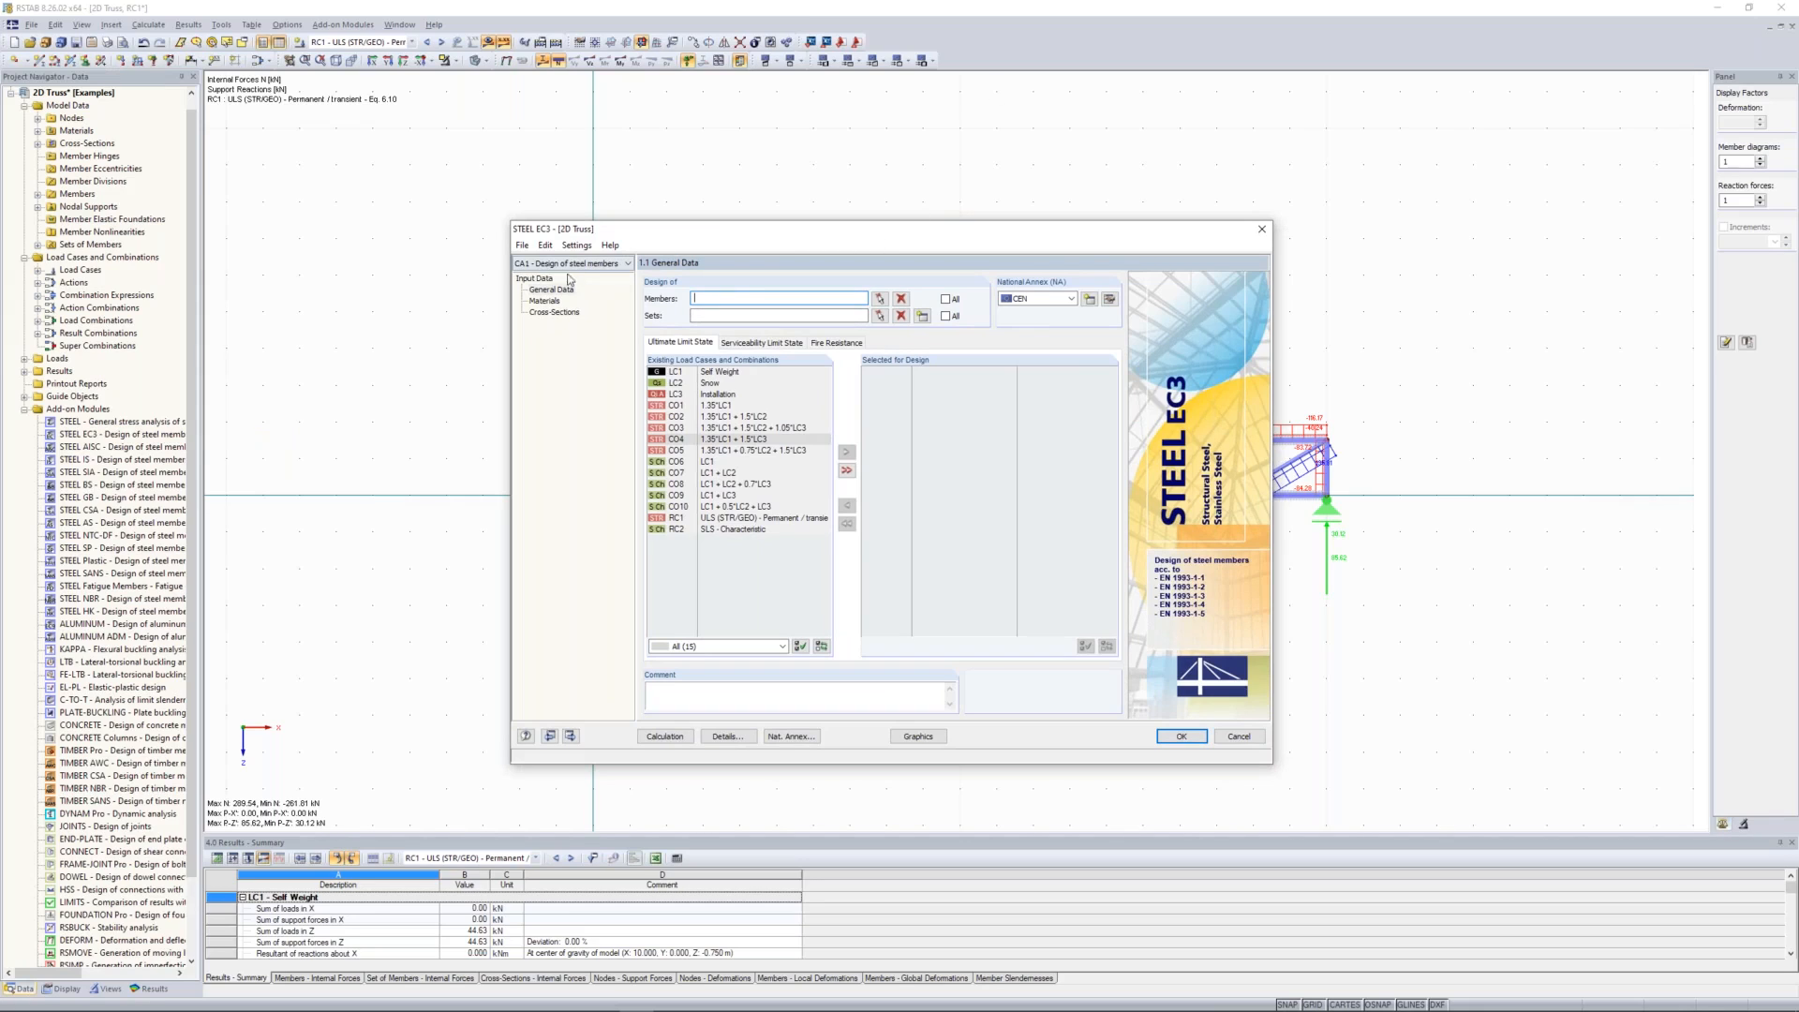
pyautogui.moveTo(730, 232); pyautogui.dragTo(706, 535)
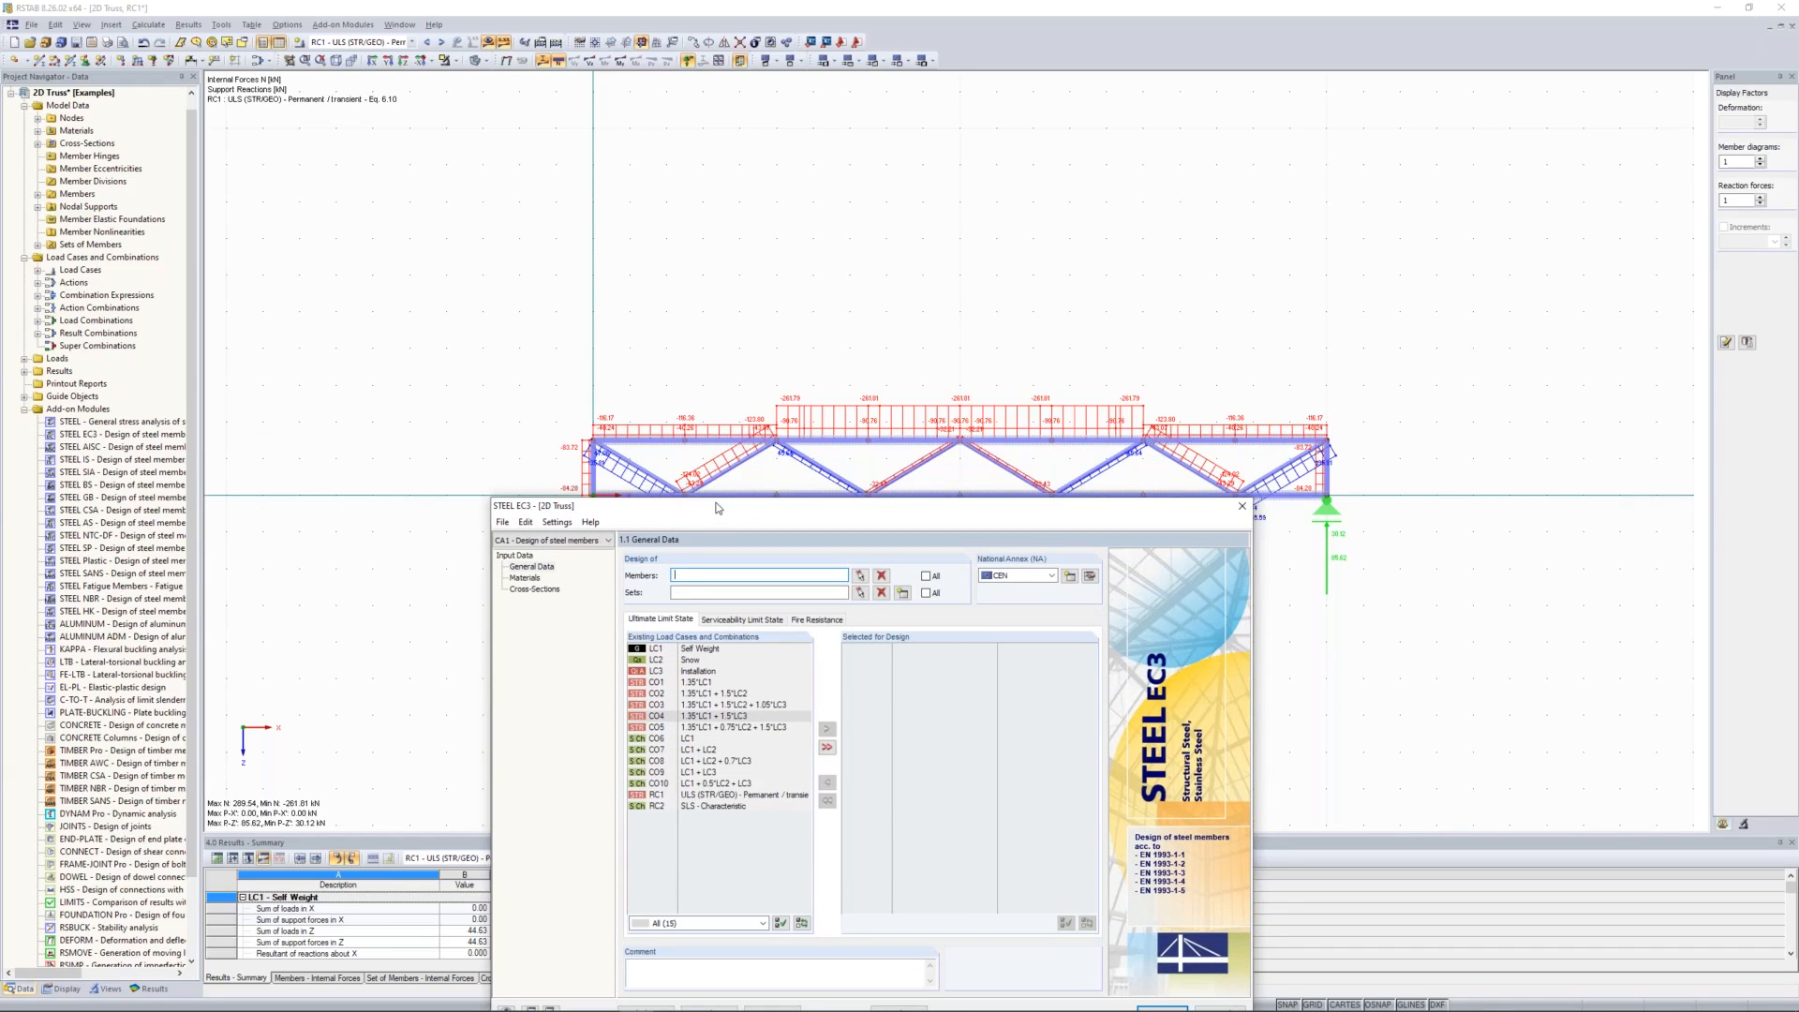
pyautogui.moveTo(718, 508); pyautogui.dragTo(714, 290)
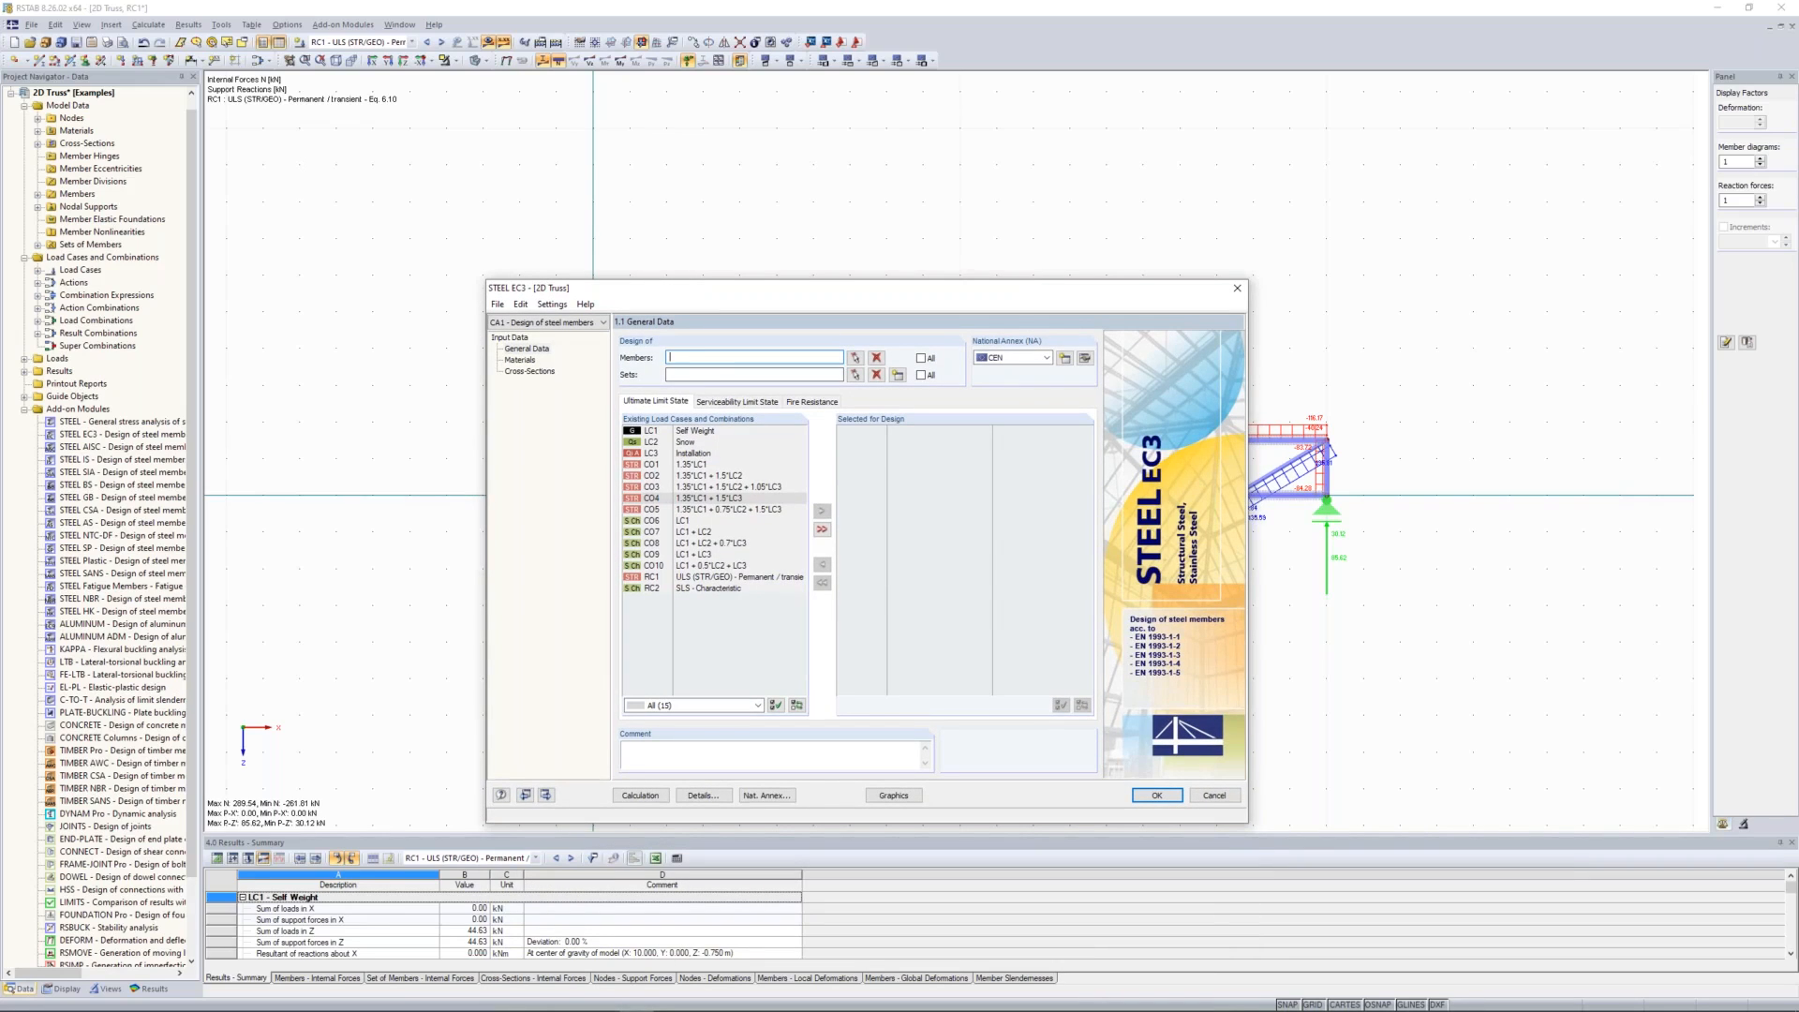
# Step: Select the members to design by member type Truss, importing the type from a diagonal, and hide the results in the model view
pyautogui.click(855, 359)
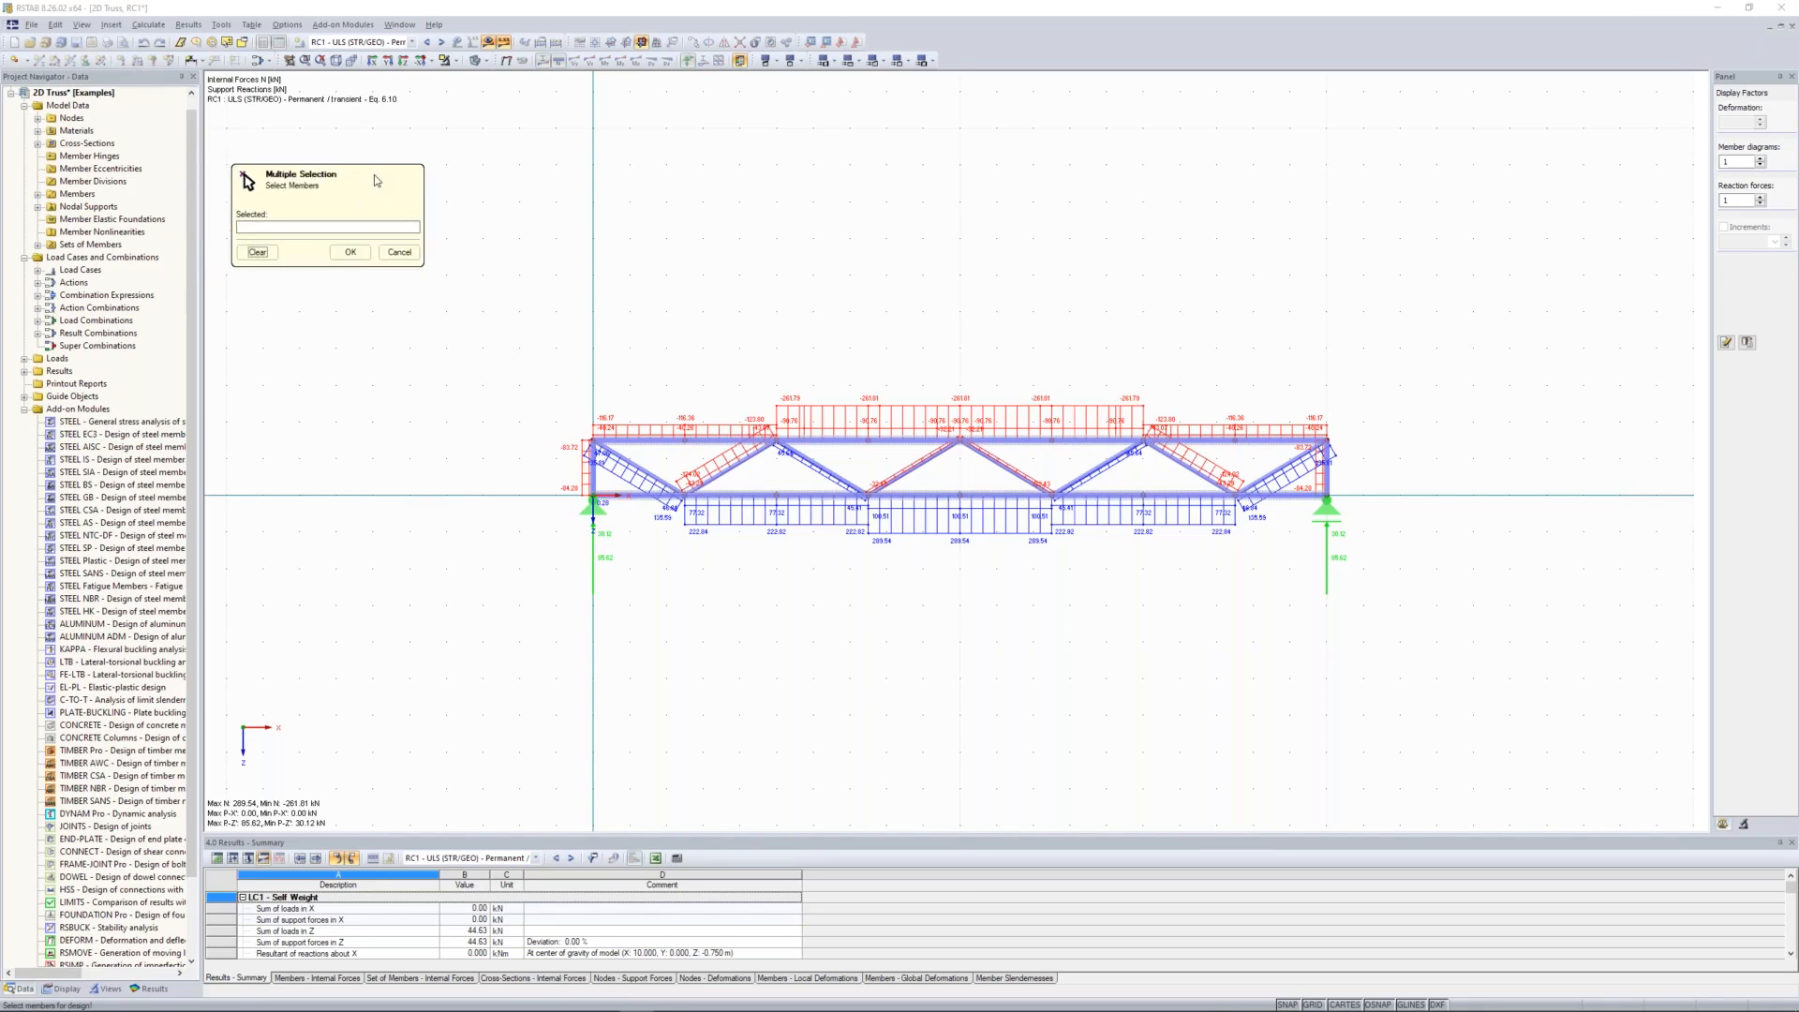
pyautogui.moveTo(374, 175); pyautogui.dragTo(380, 168)
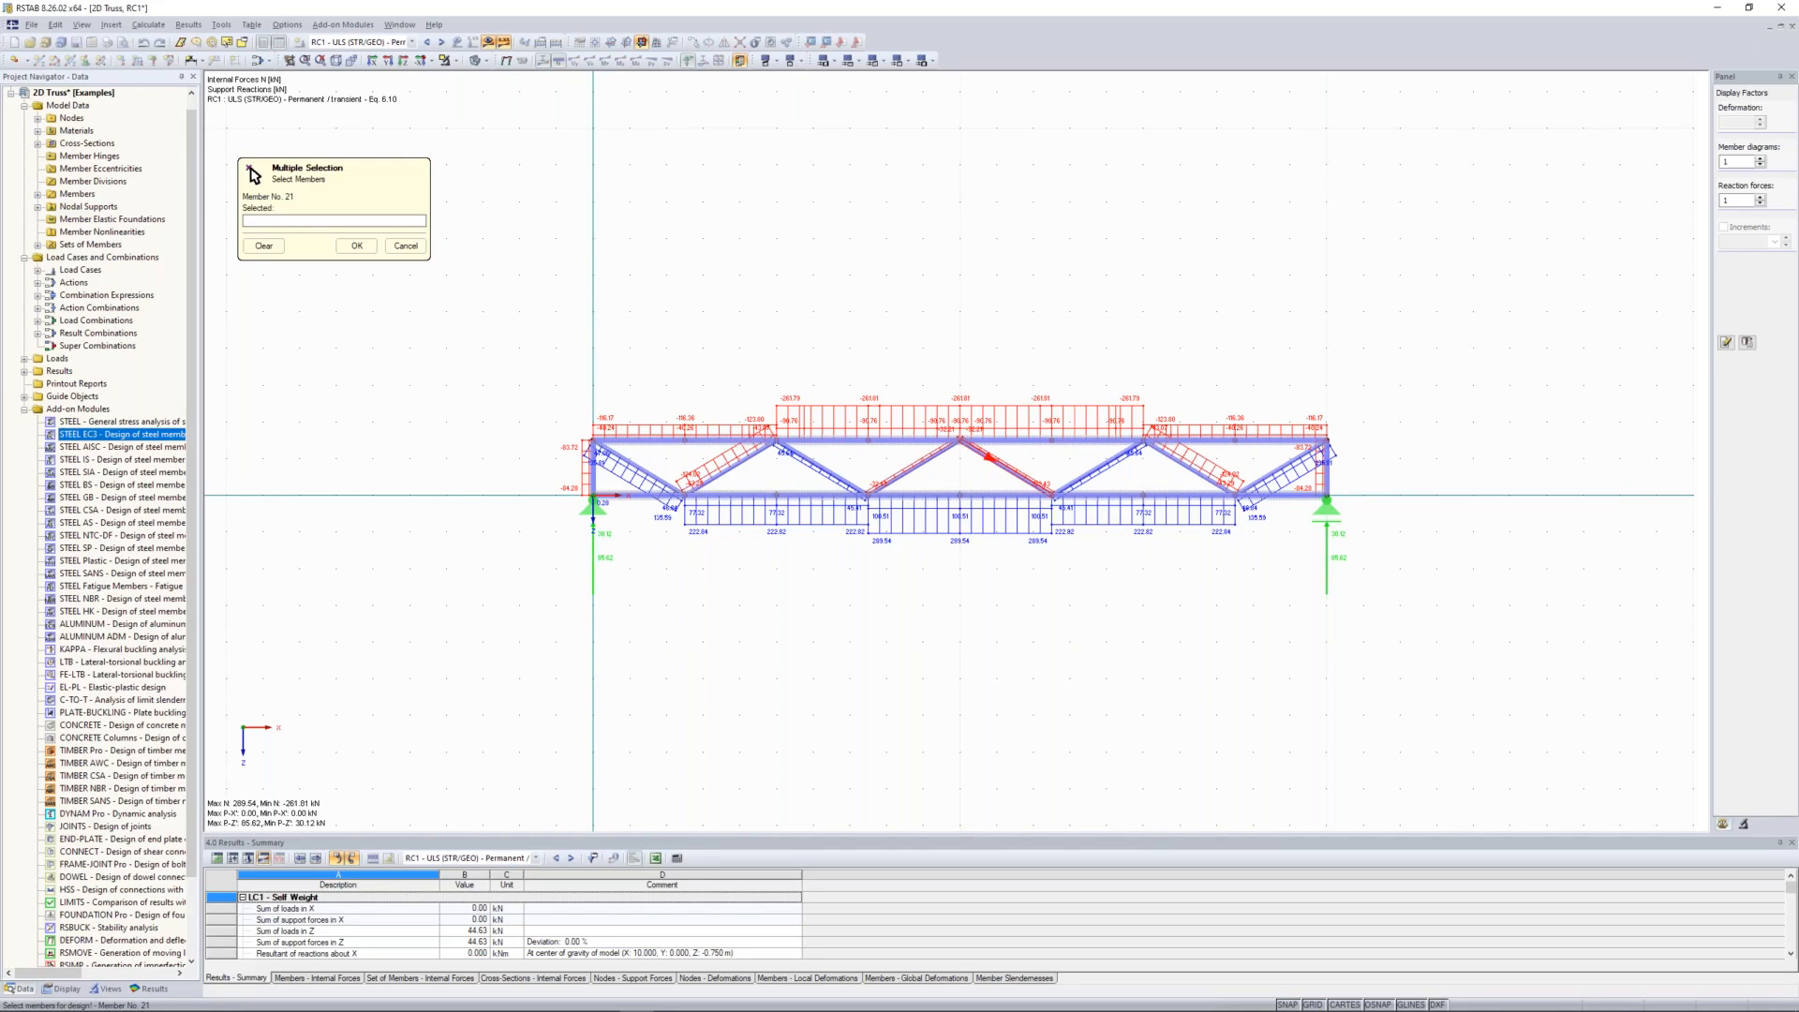
pyautogui.click(243, 45)
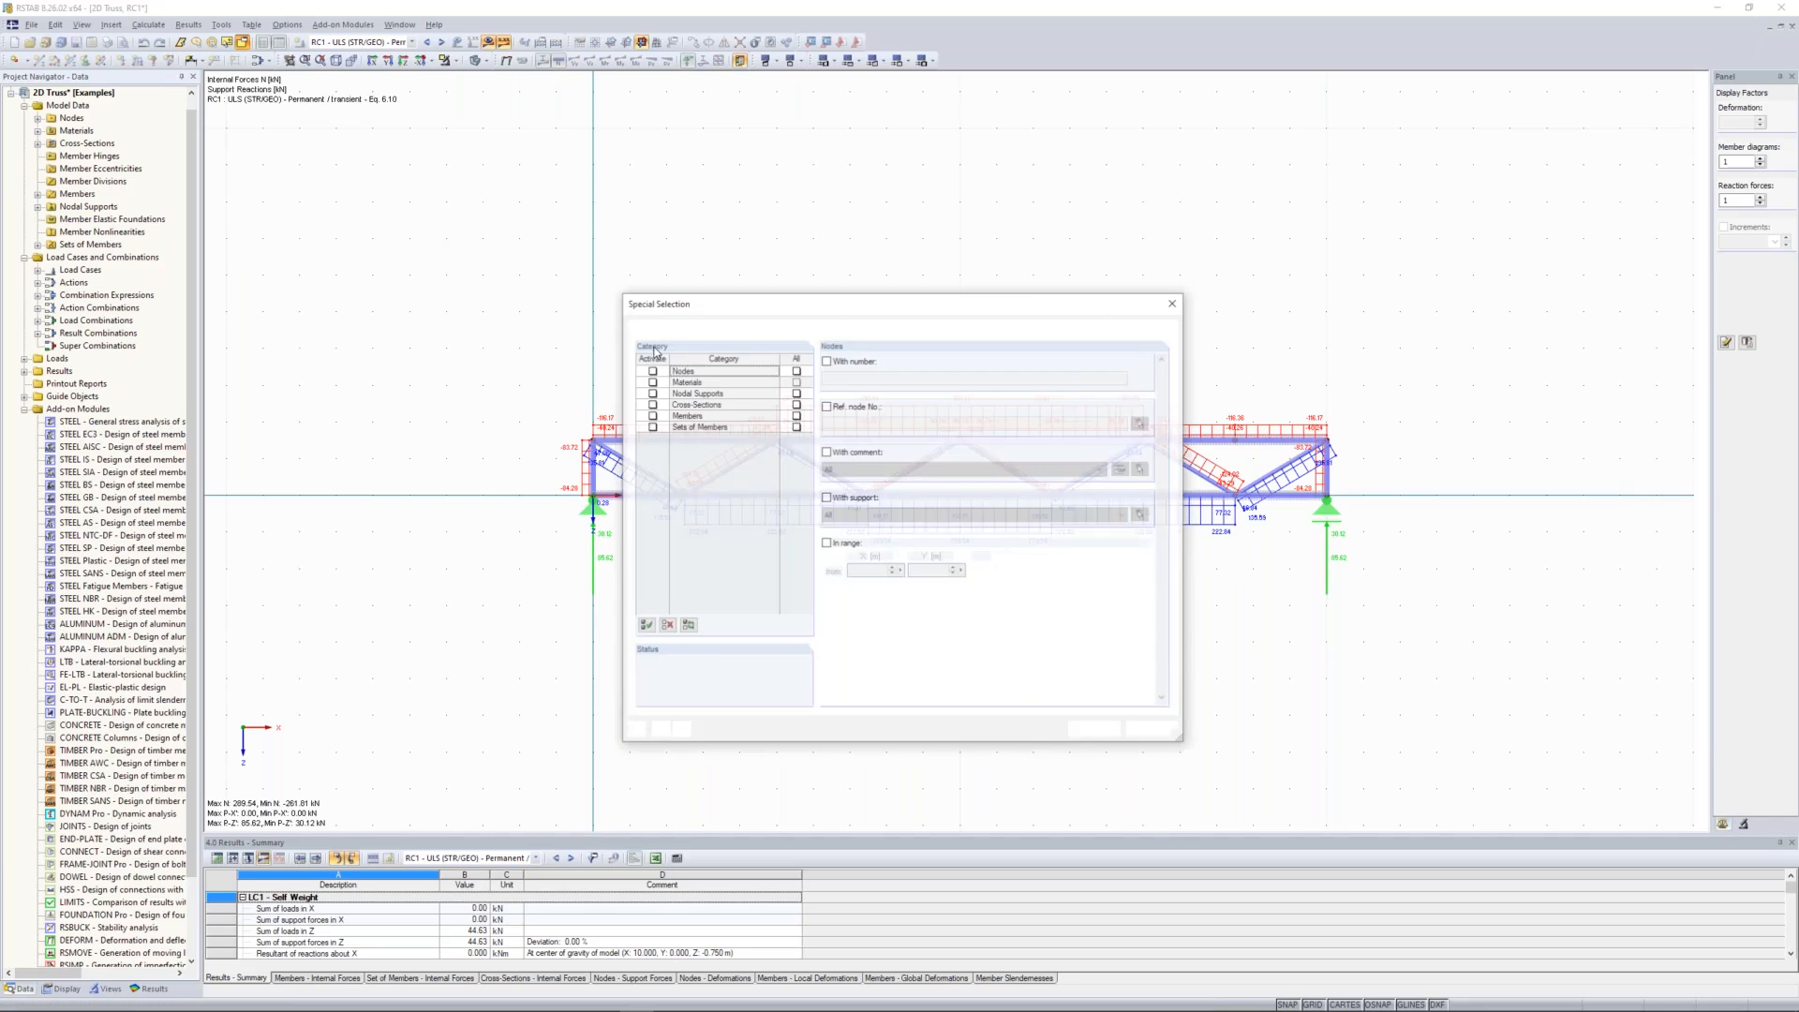
pyautogui.click(651, 416)
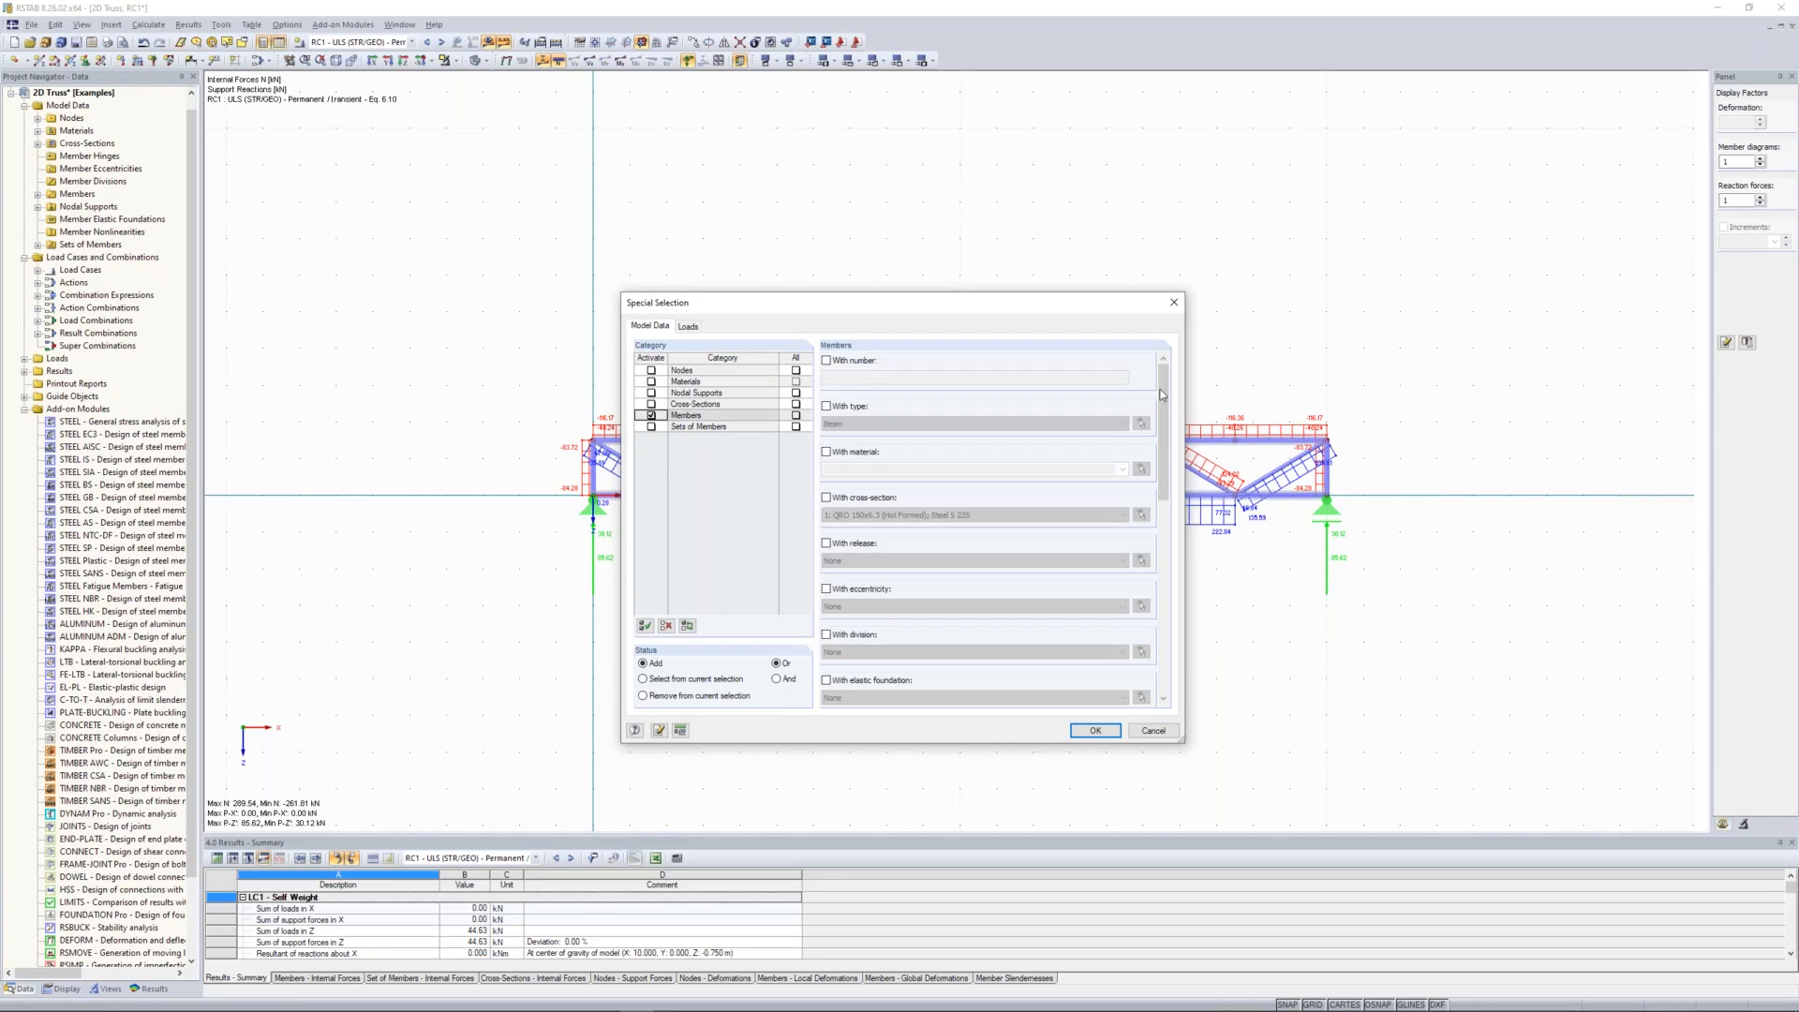
pyautogui.click(826, 405)
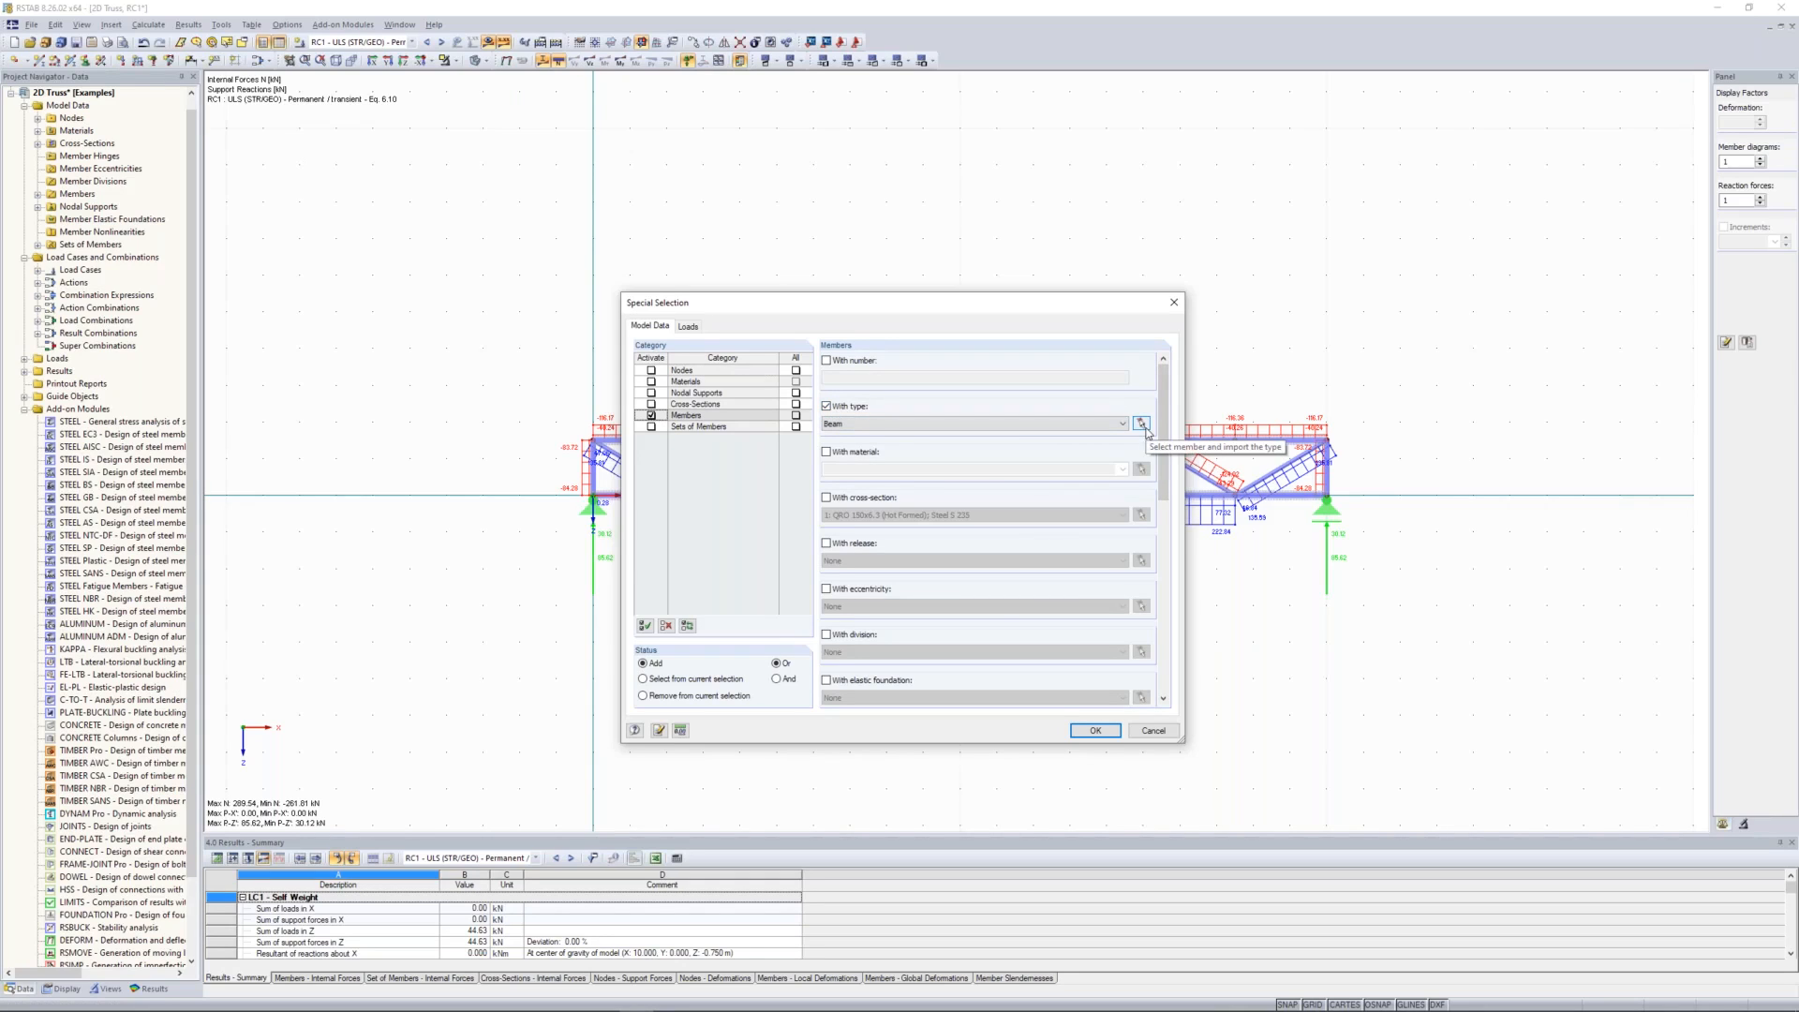
pyautogui.click(1142, 423)
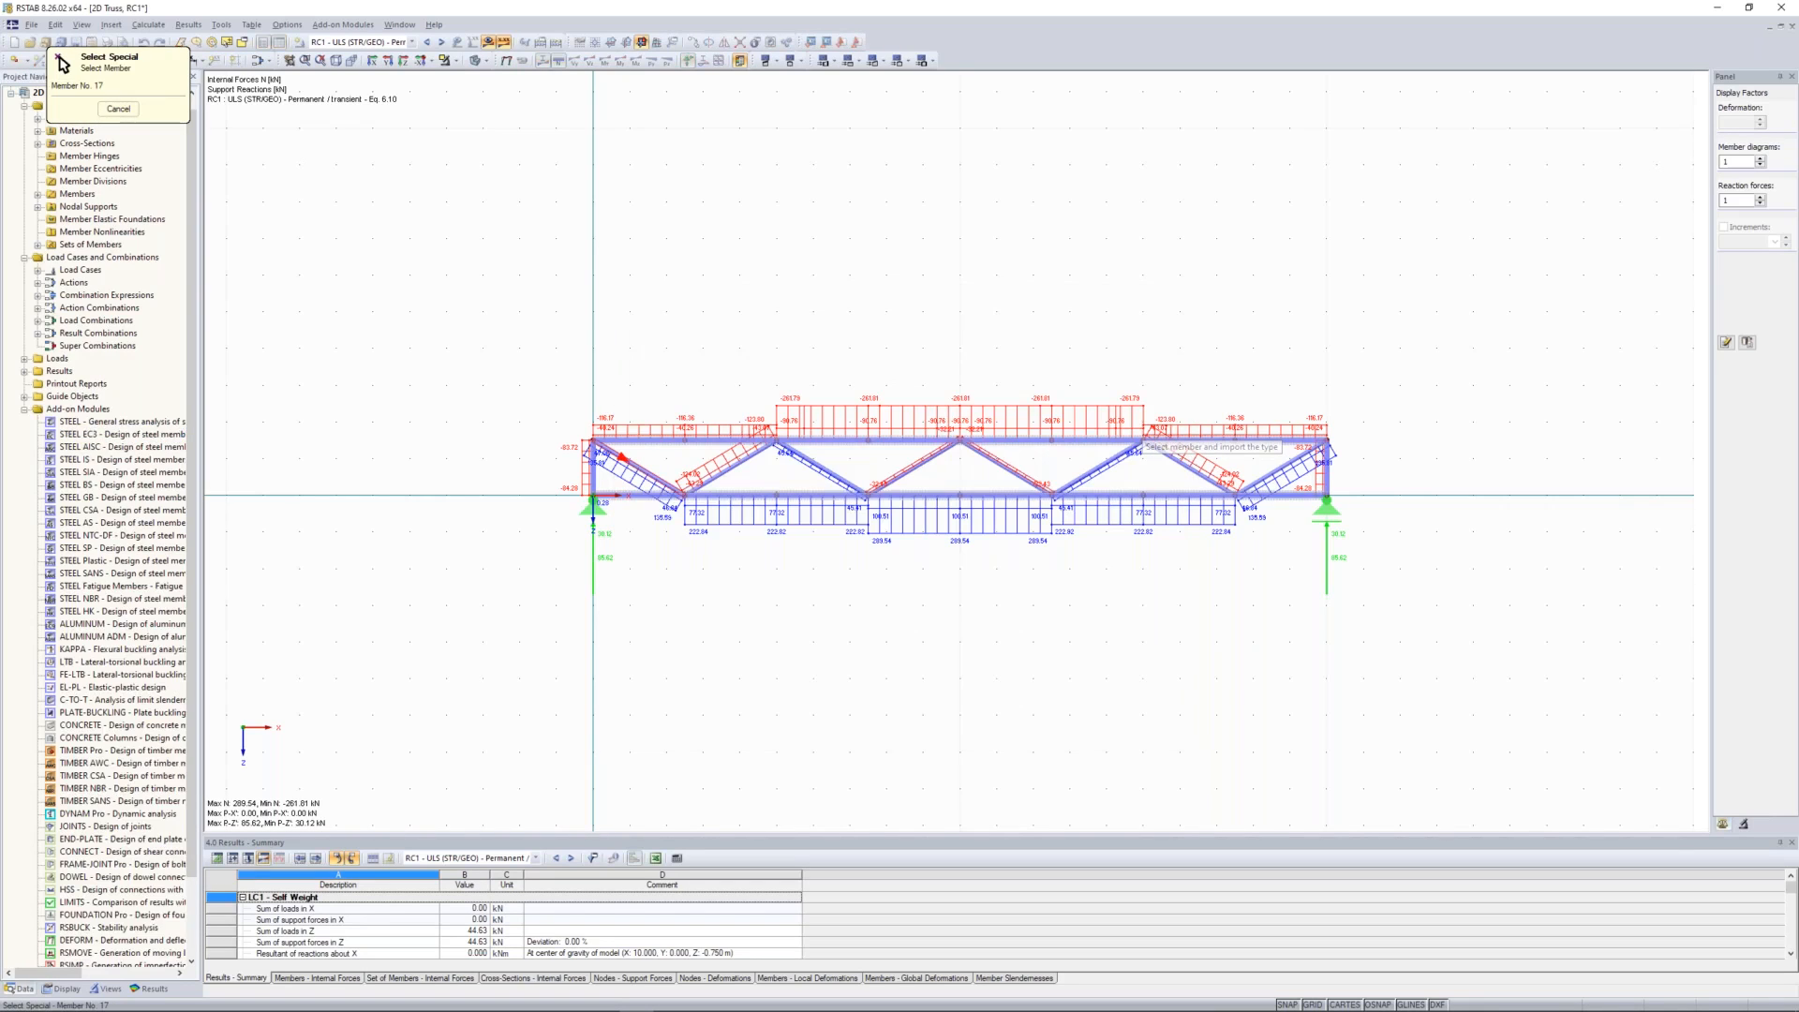
pyautogui.click(1136, 451)
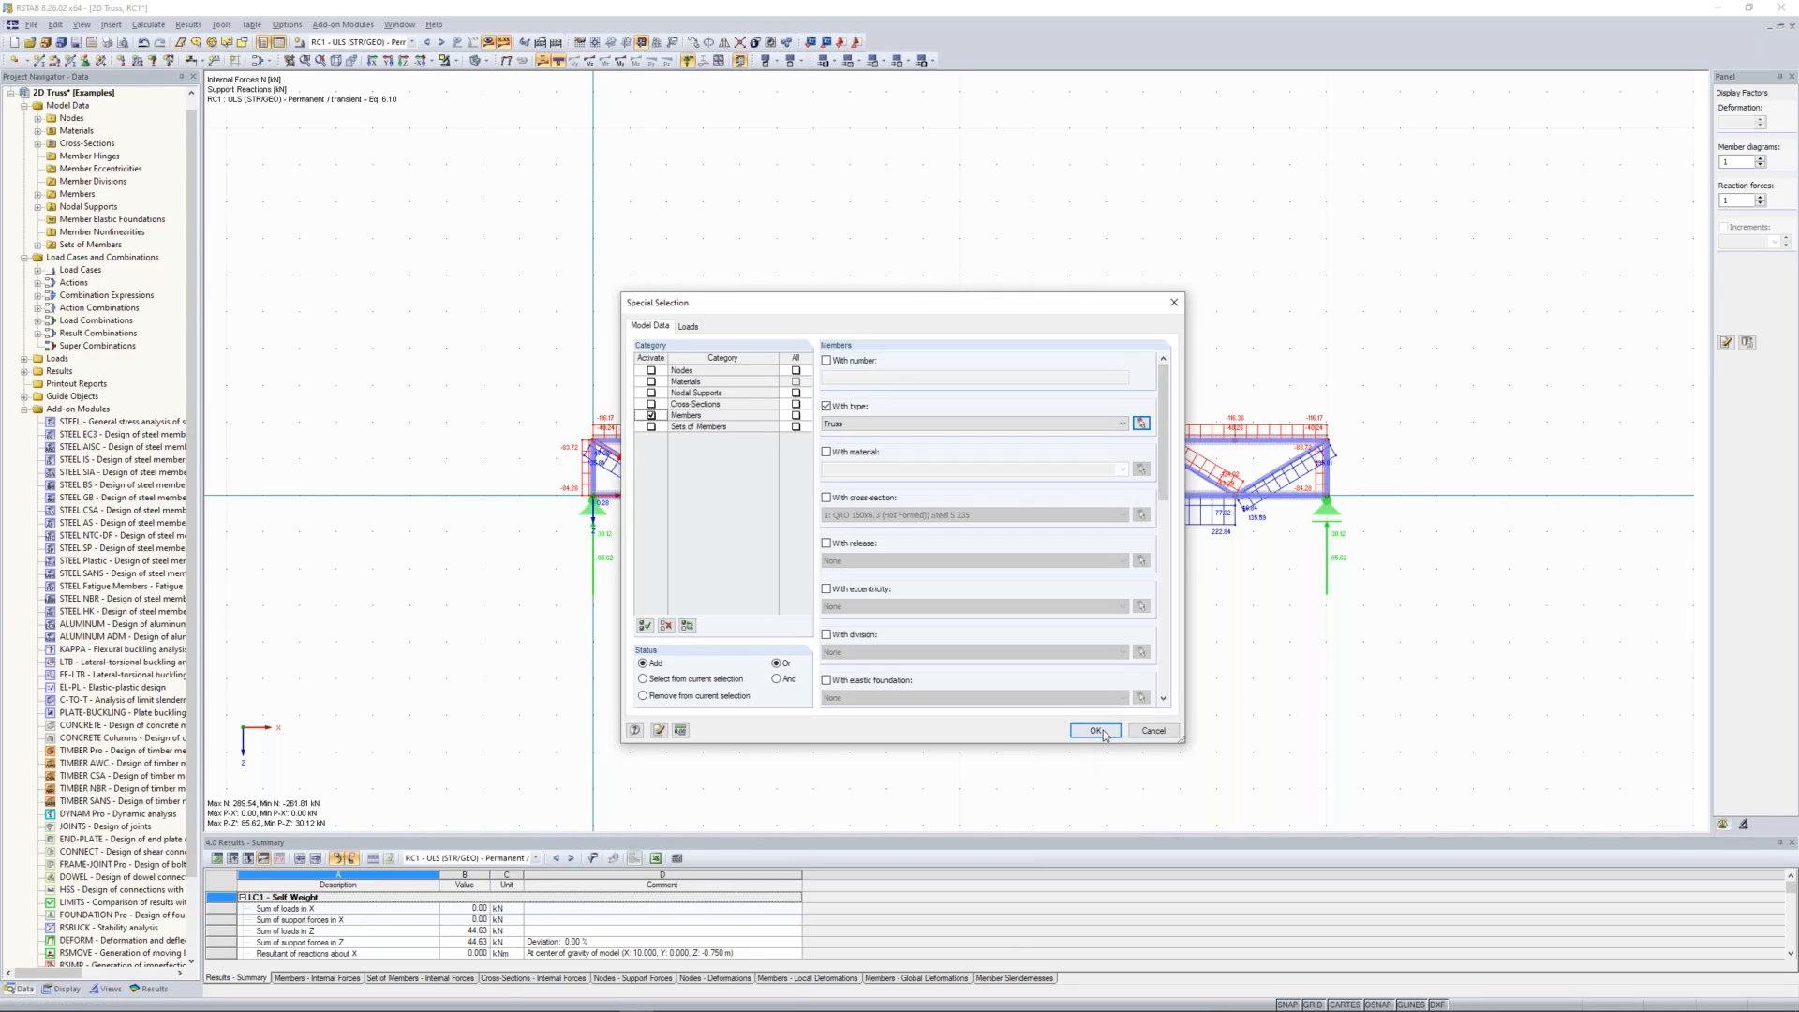
pyautogui.click(1097, 731)
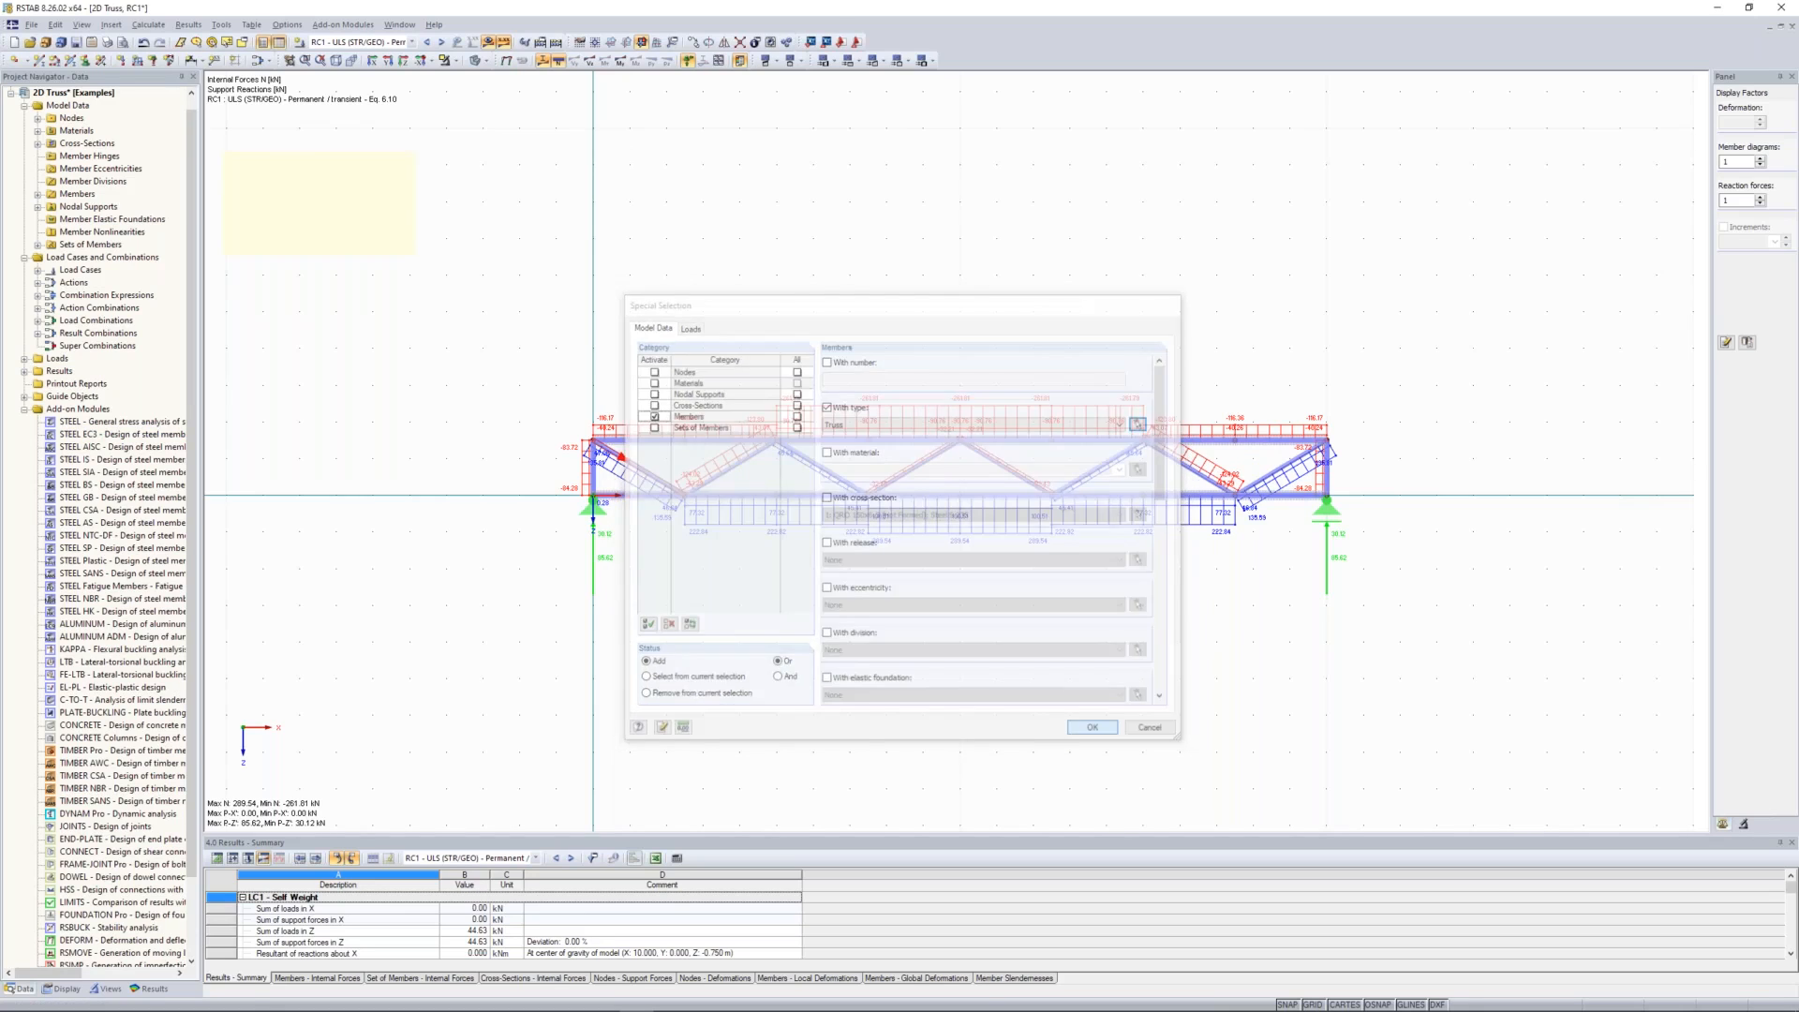
pyautogui.click(488, 43)
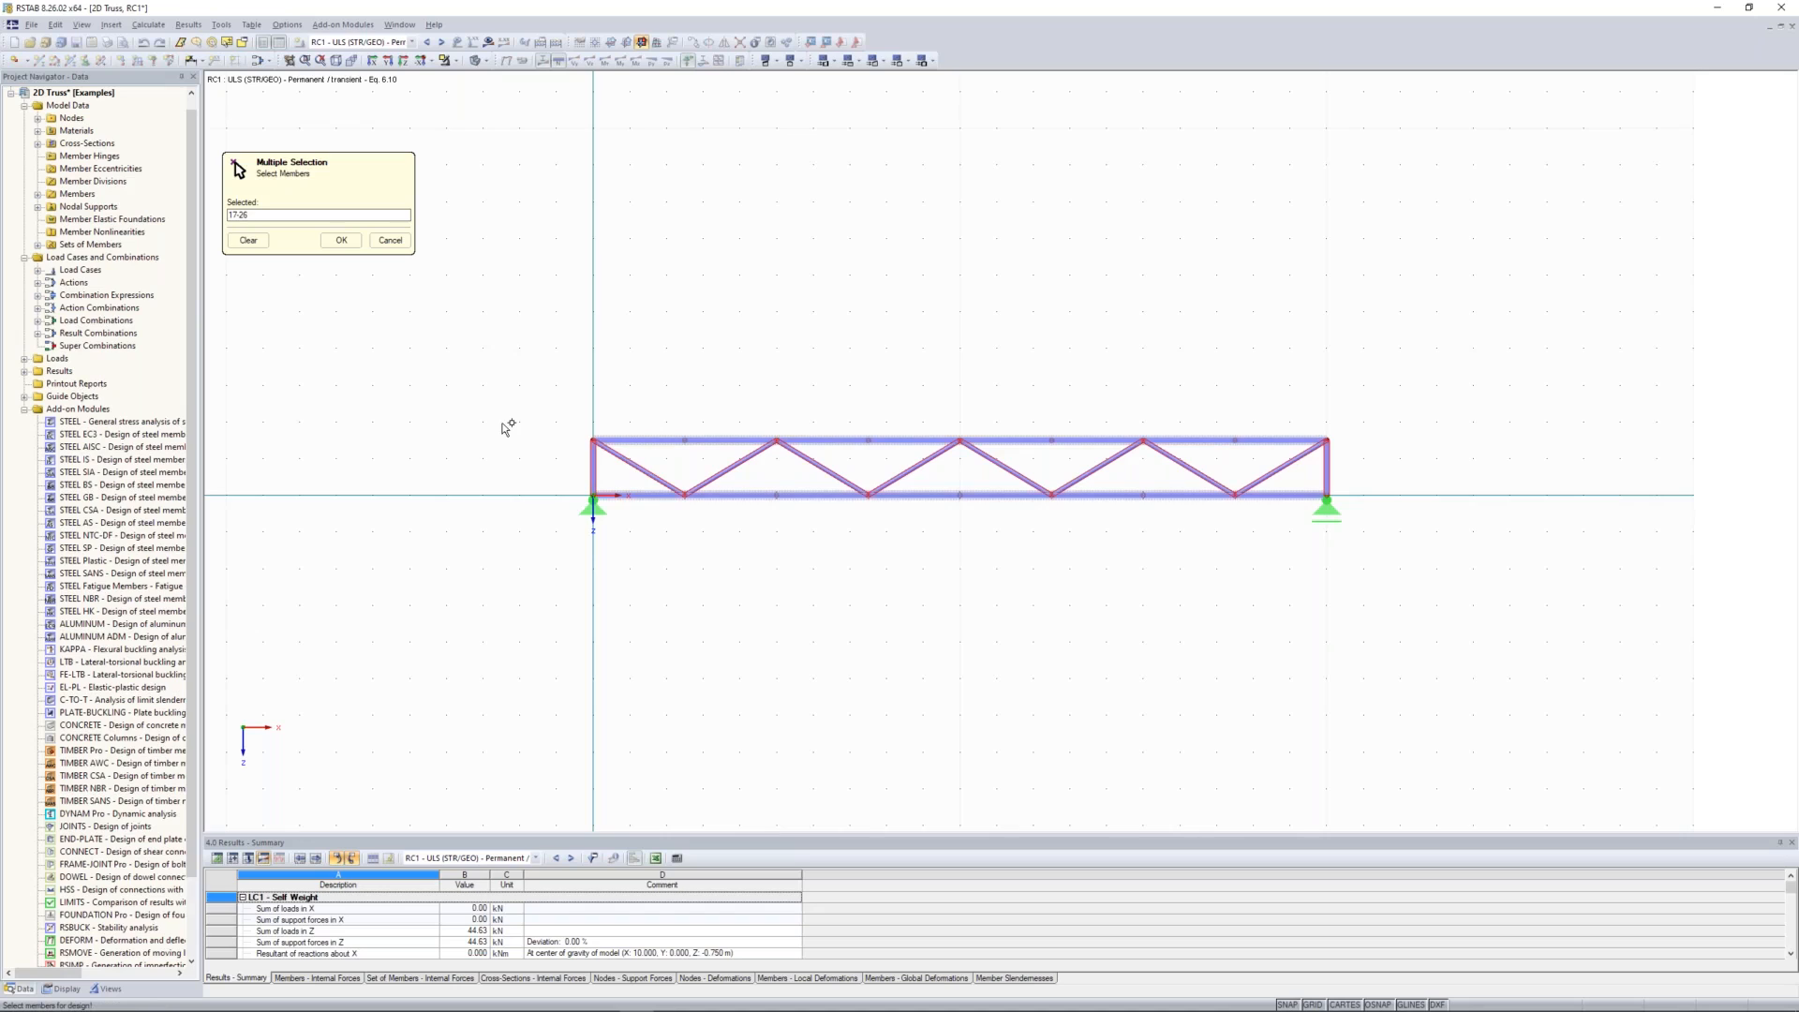
# Step: Accept members 17-26 for design and add result combination RC1 to the ultimate limit state design
pyautogui.click(341, 240)
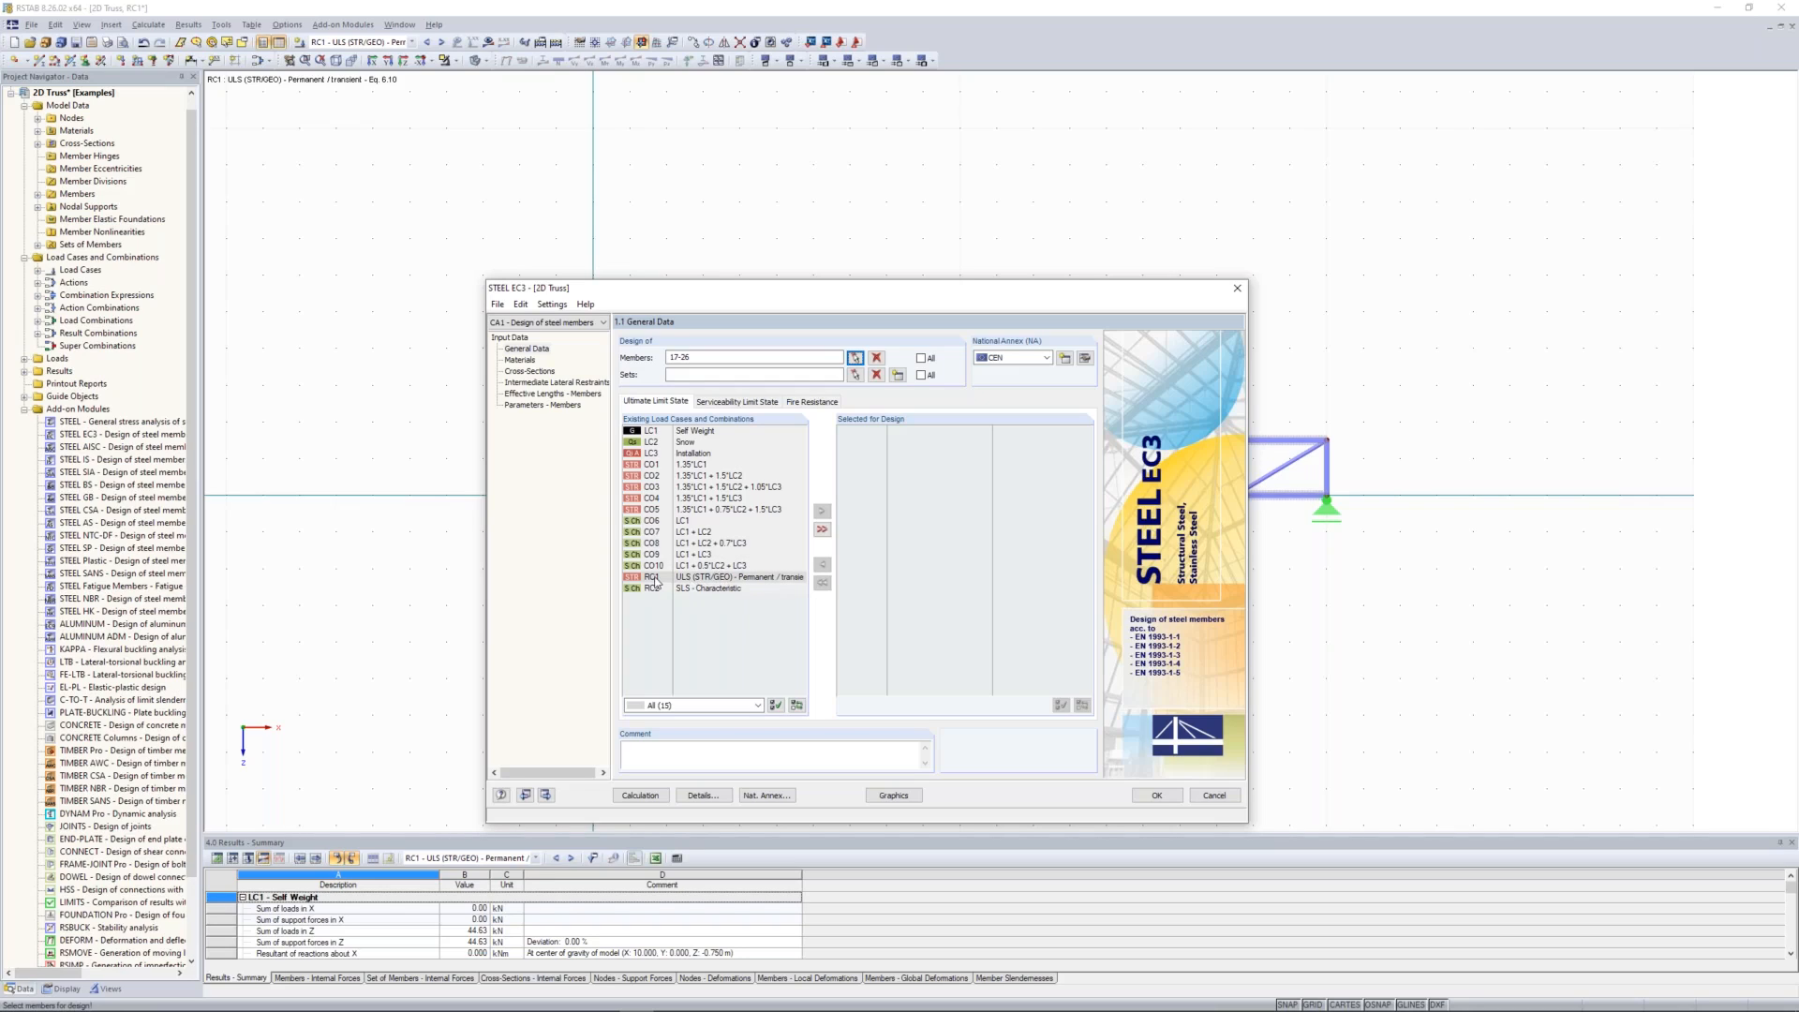
pyautogui.click(680, 577)
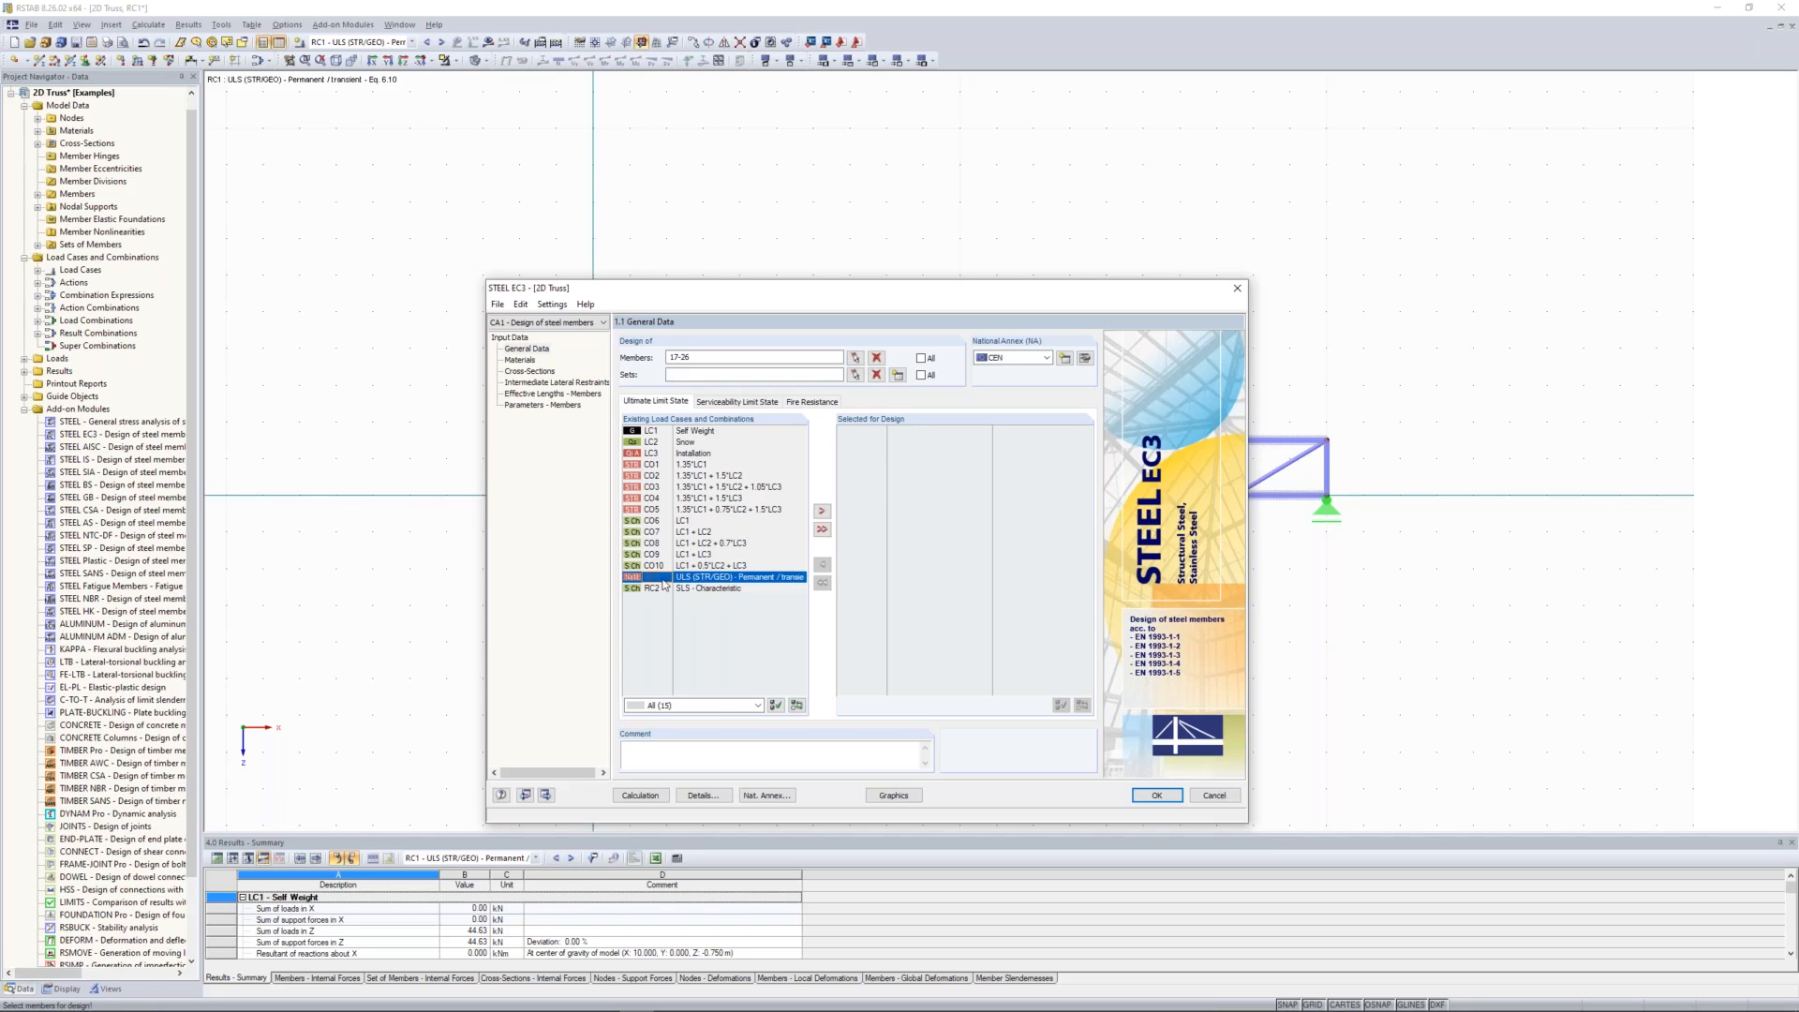
pyautogui.click(821, 512)
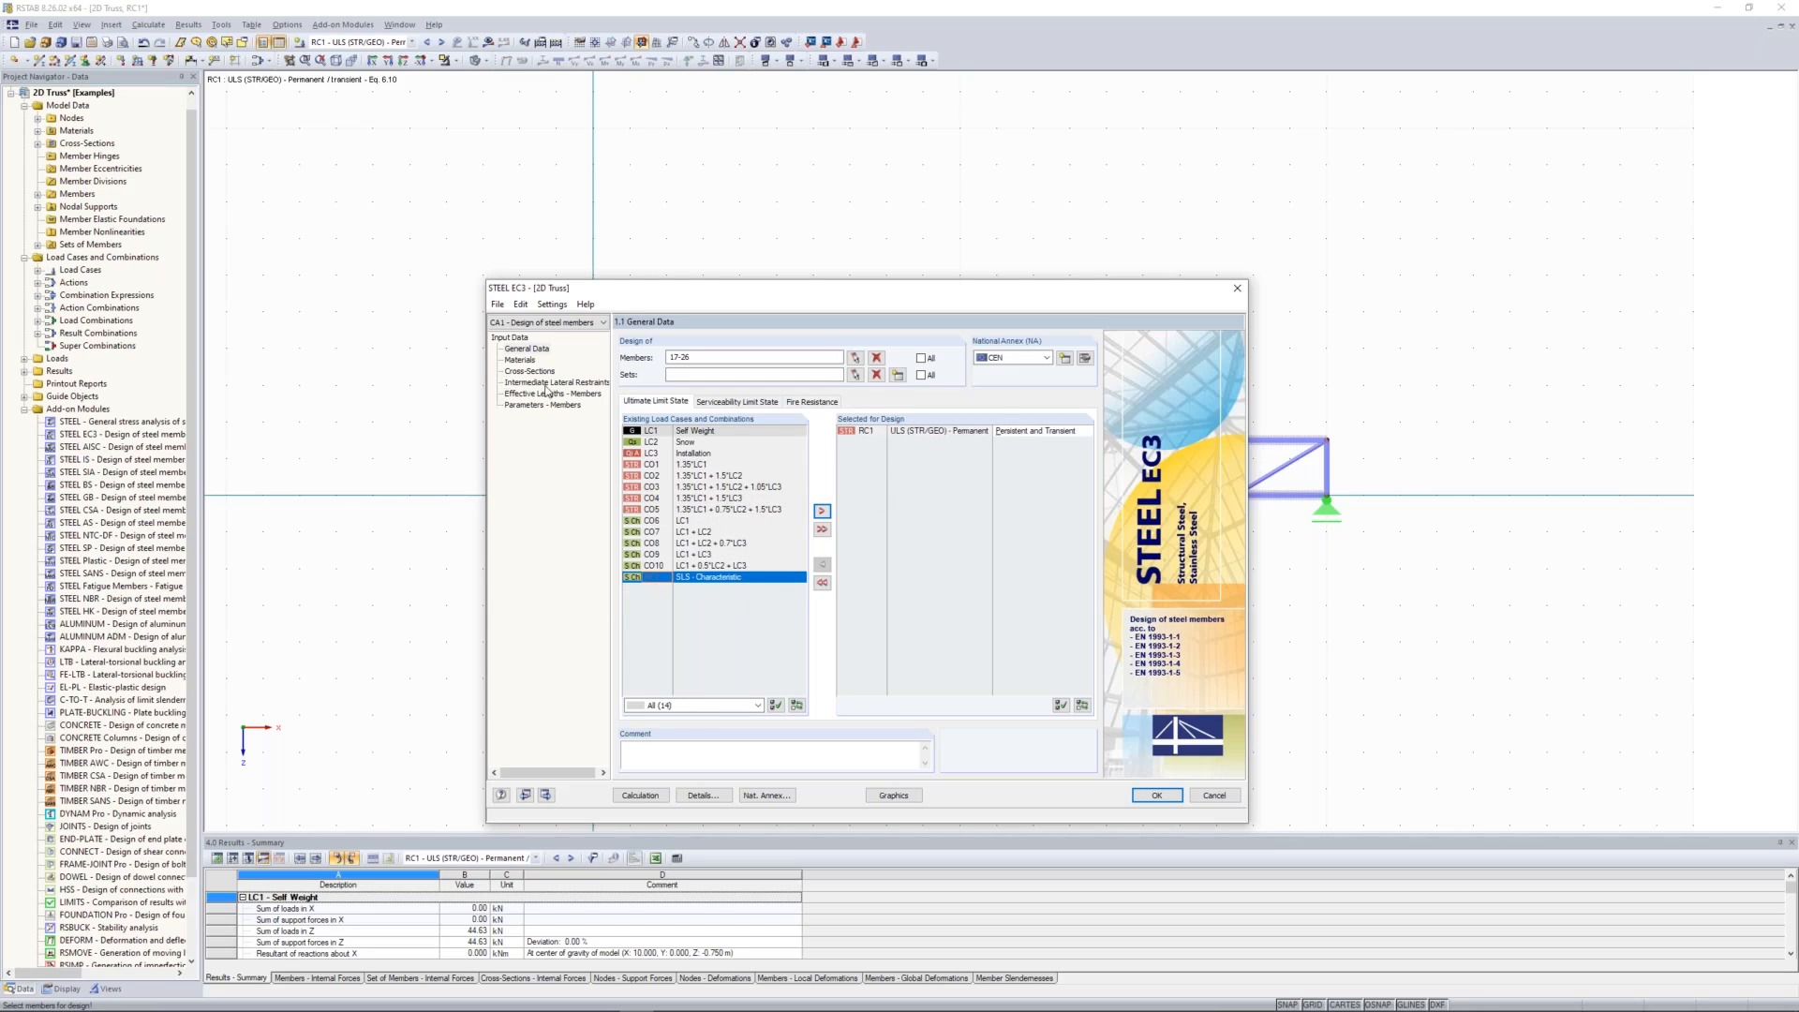
# Step: Review the design case's materials, cross-sections, intermediate lateral restraints and effective lengths of the members
pyautogui.click(522, 361)
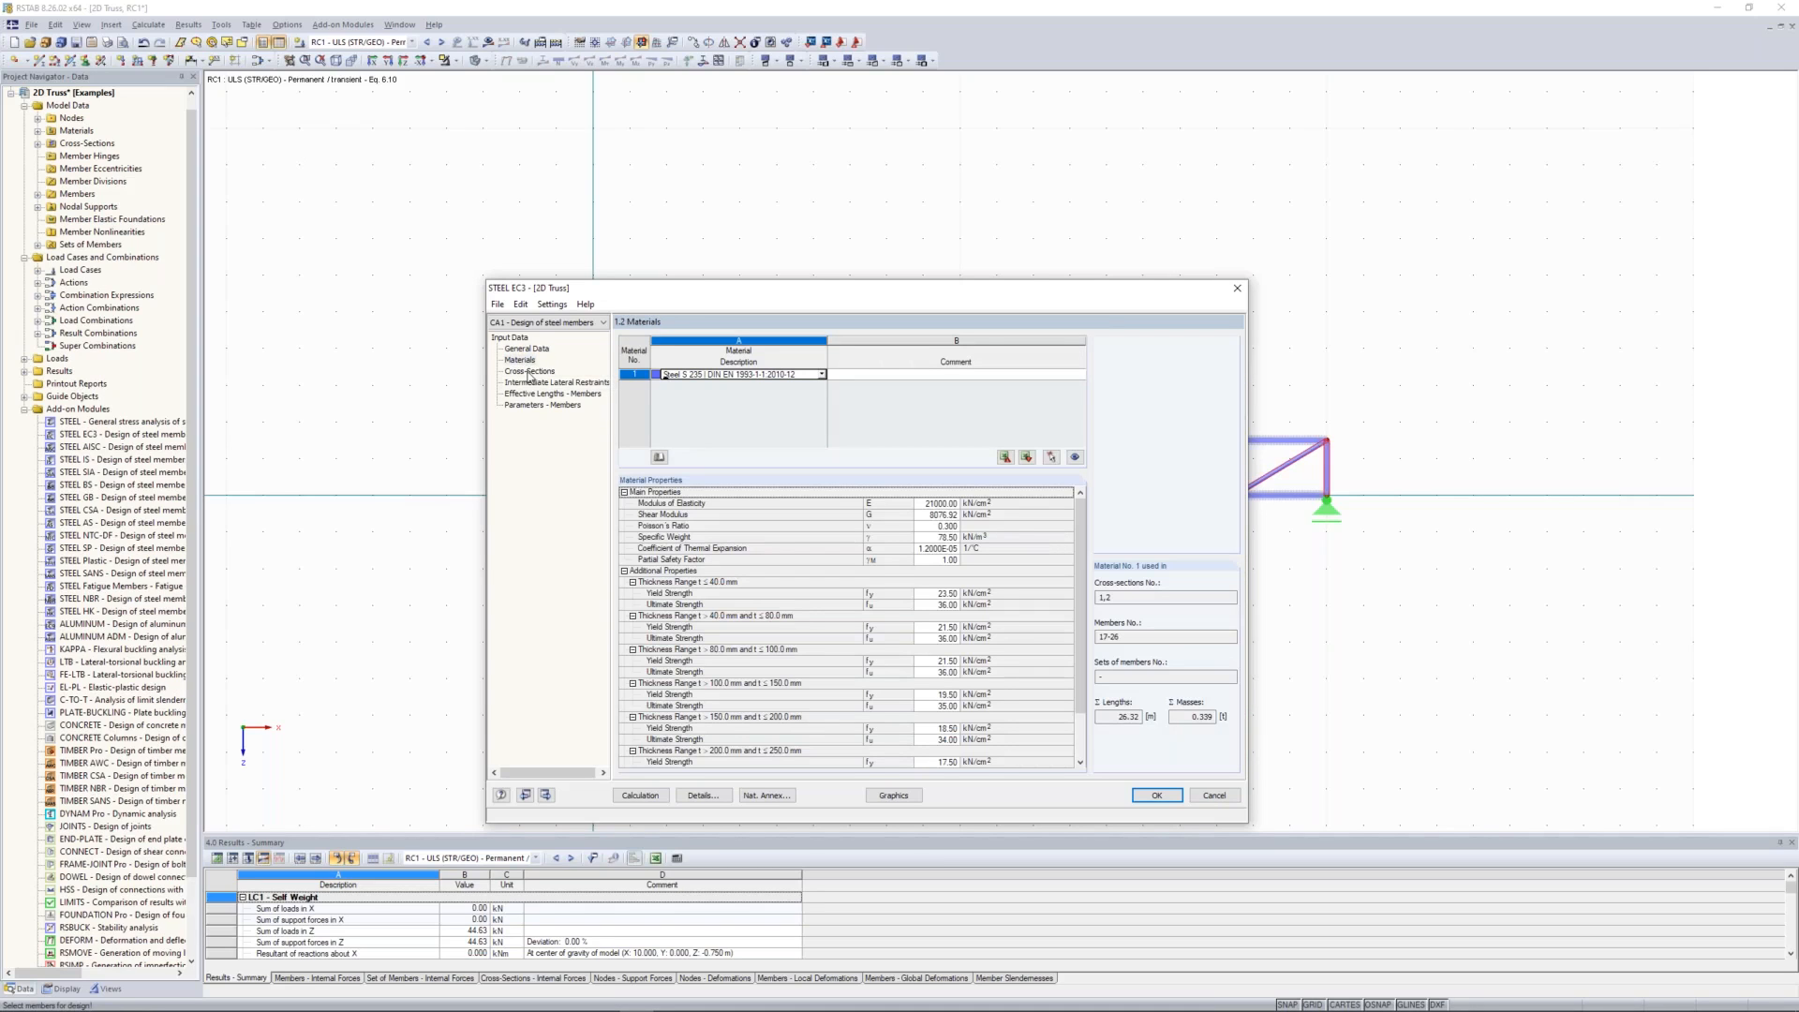
pyautogui.click(530, 372)
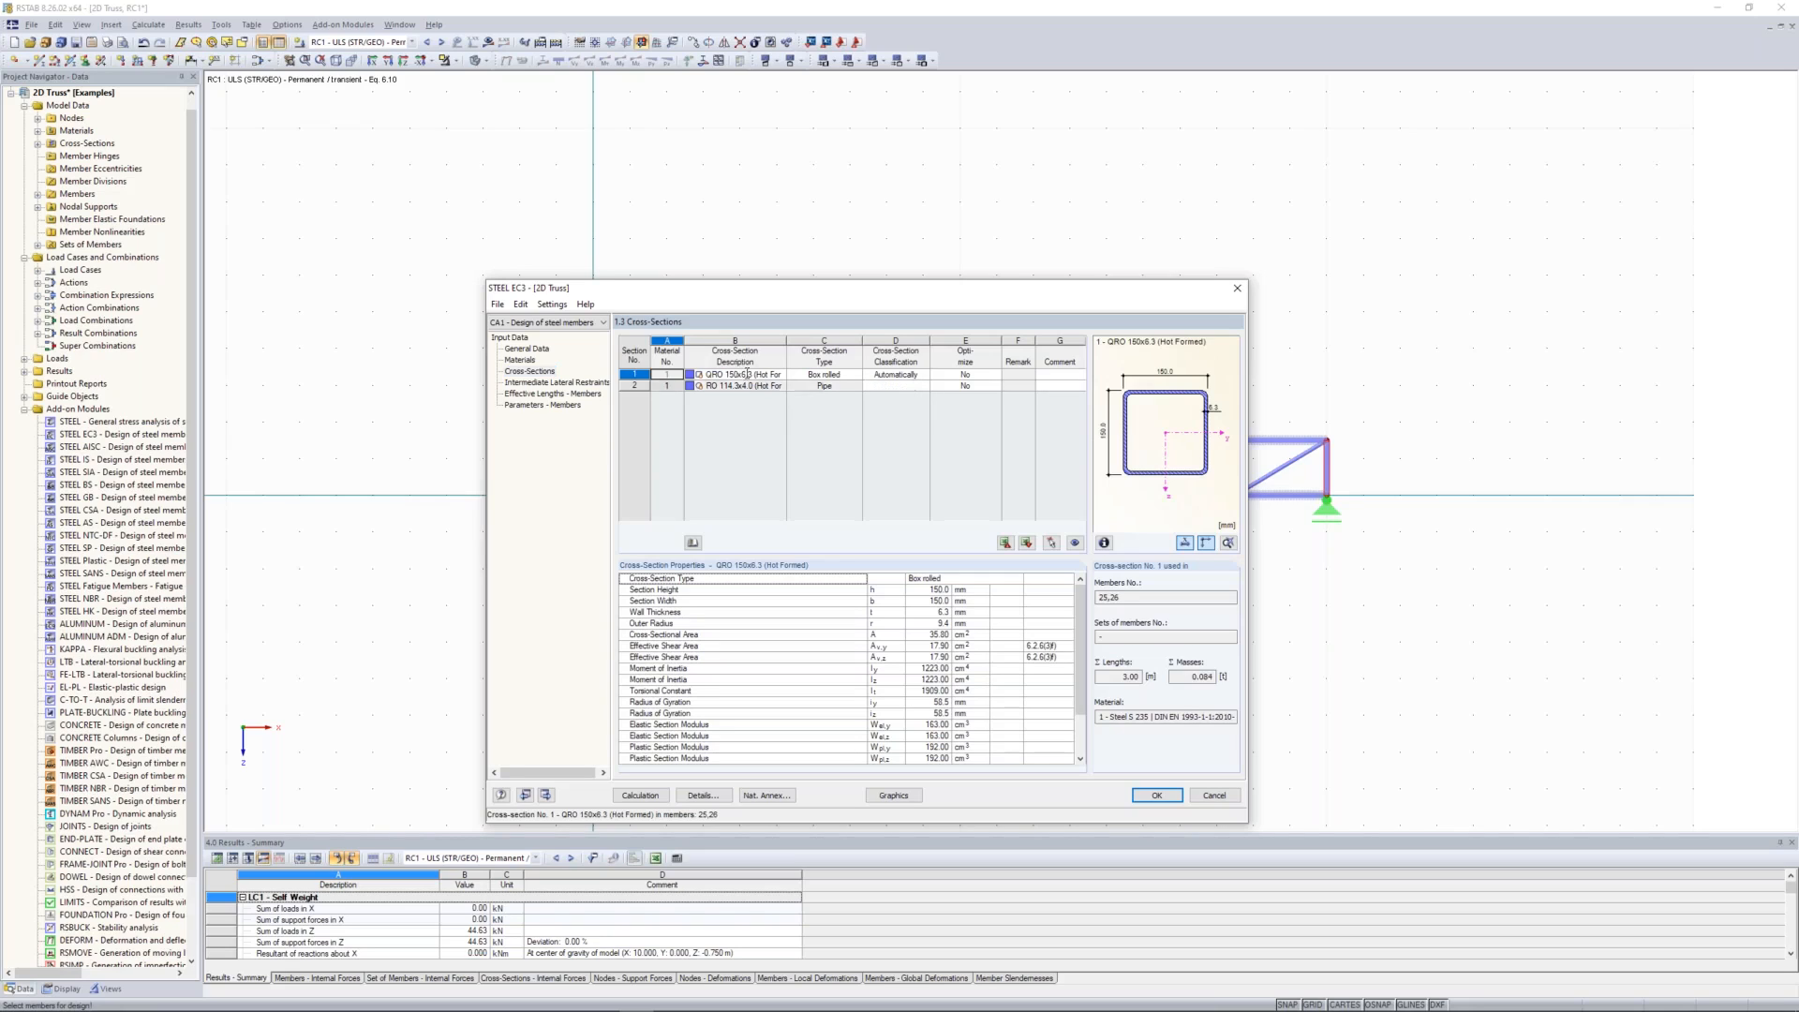
pyautogui.click(557, 382)
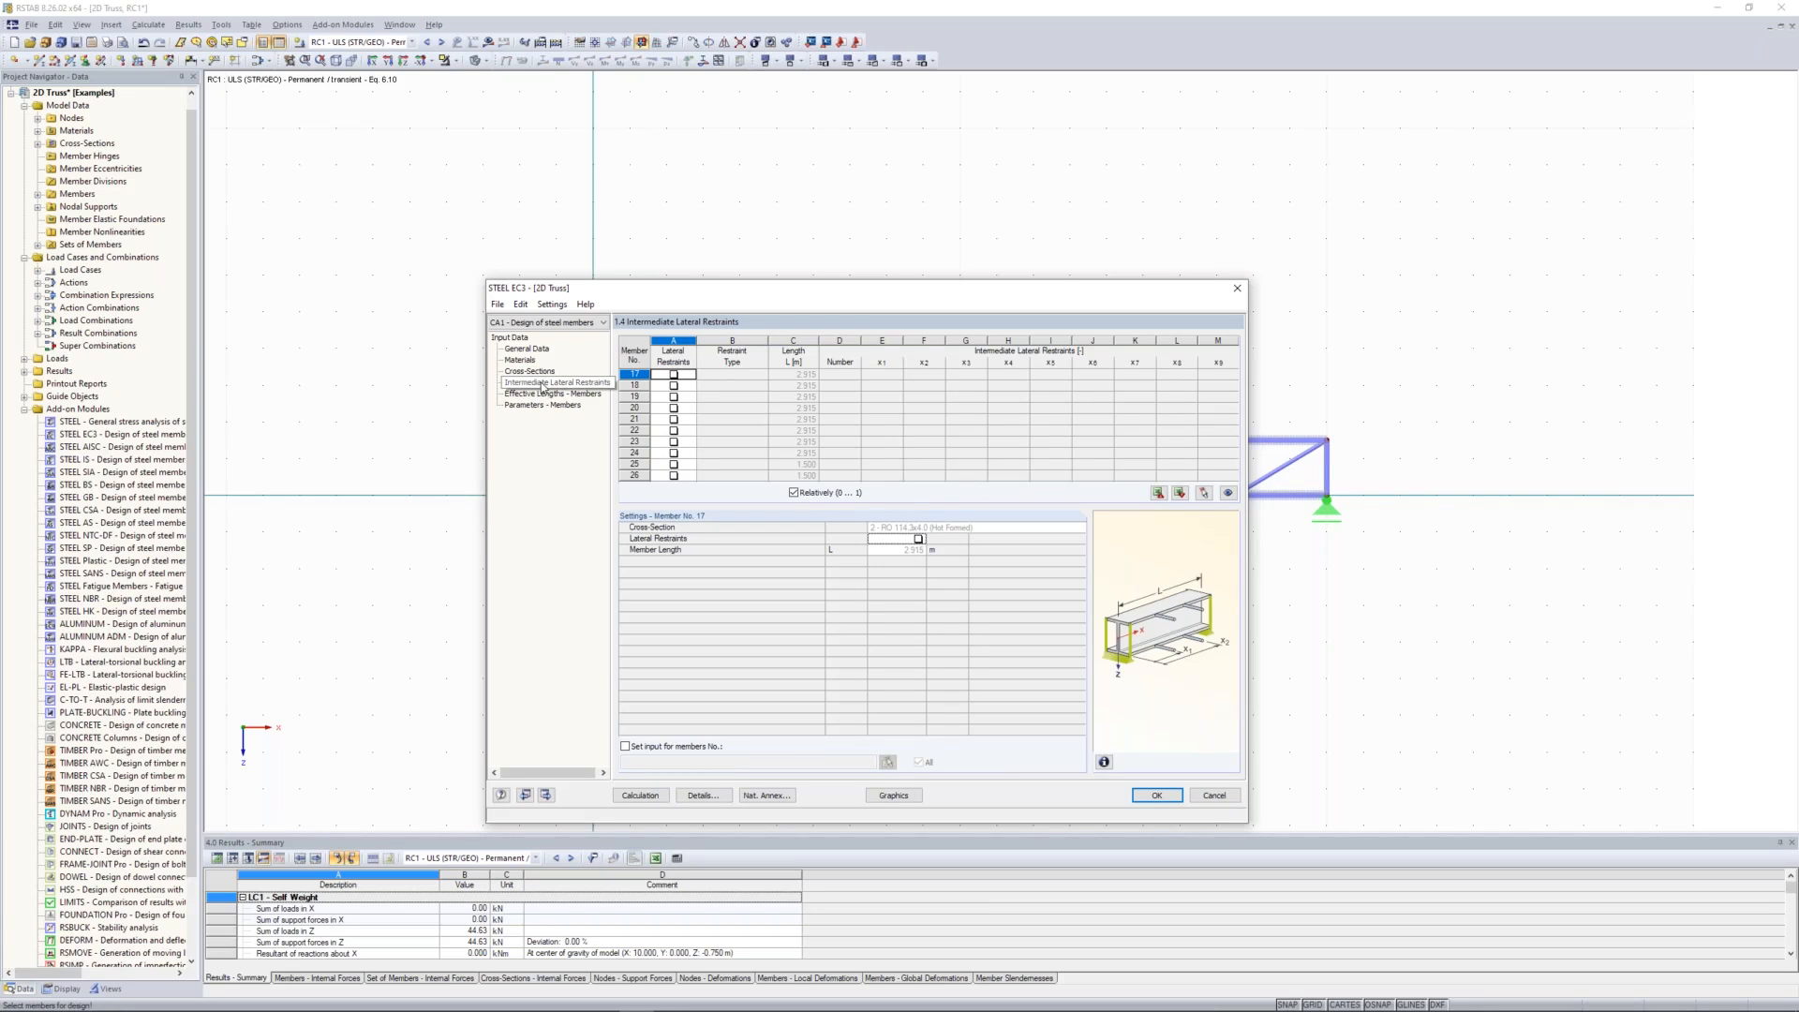
pyautogui.click(556, 393)
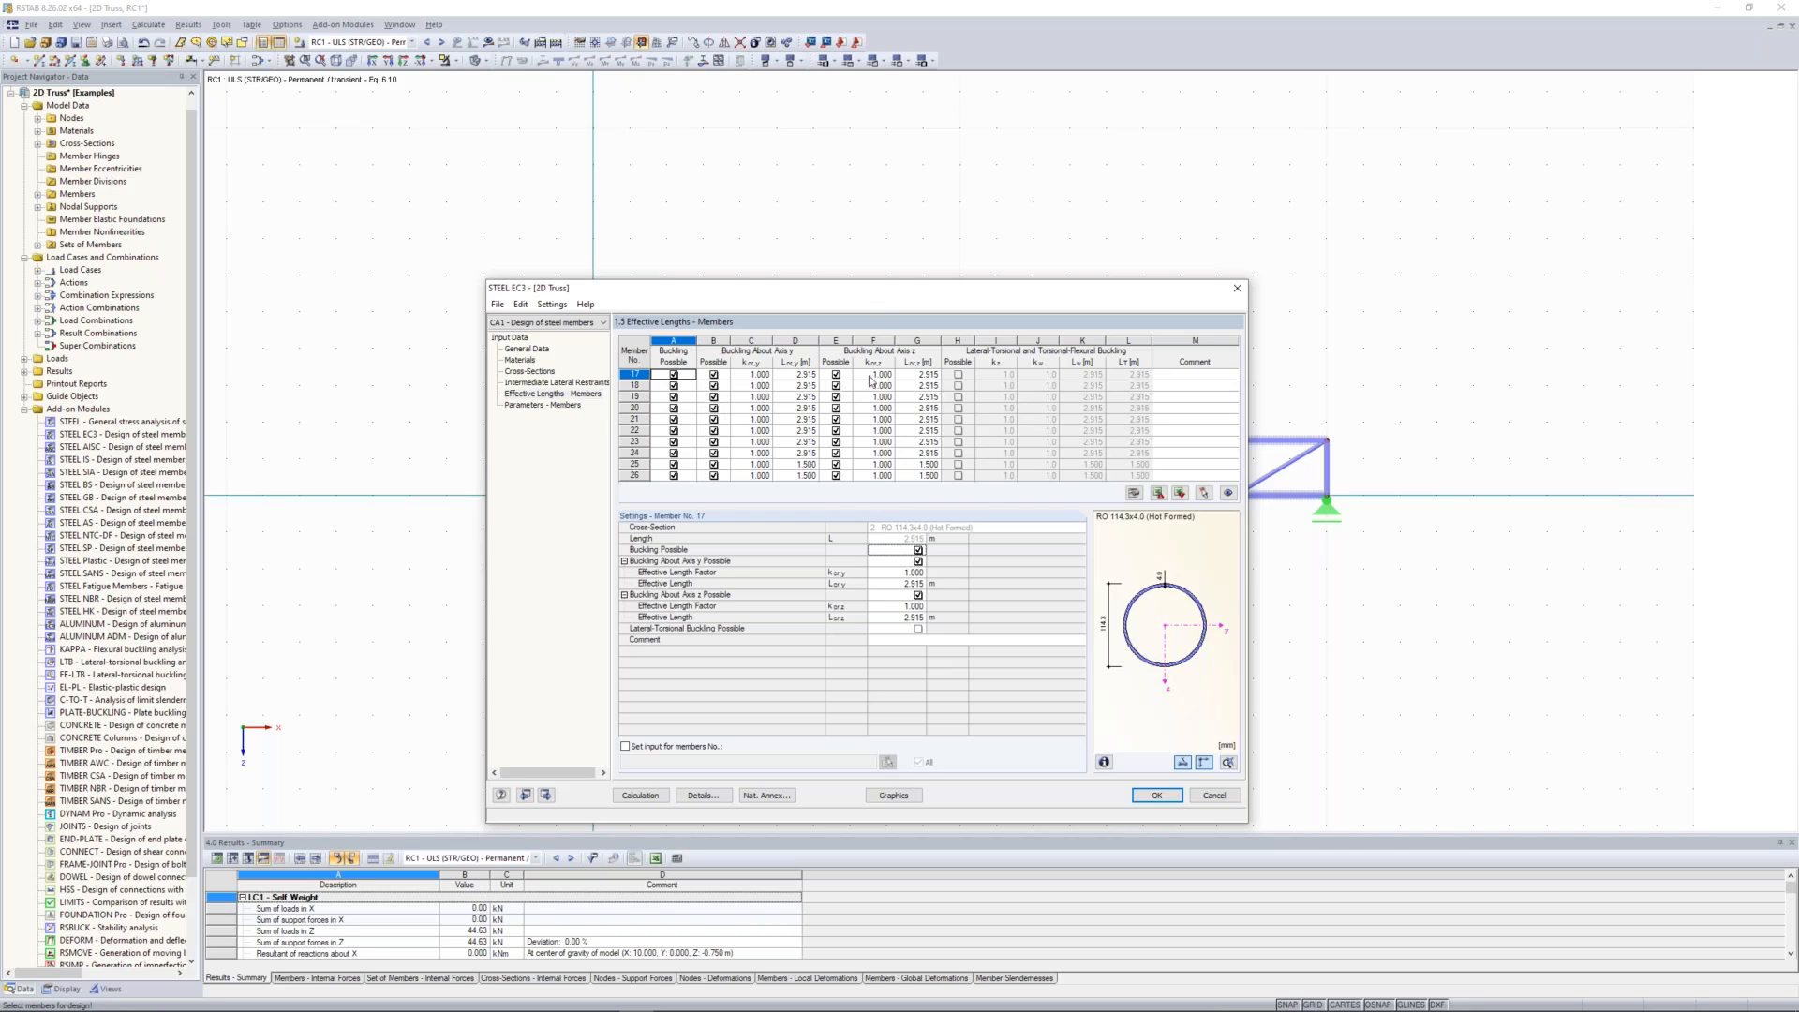
pyautogui.moveTo(896, 306); pyautogui.dragTo(876, 513)
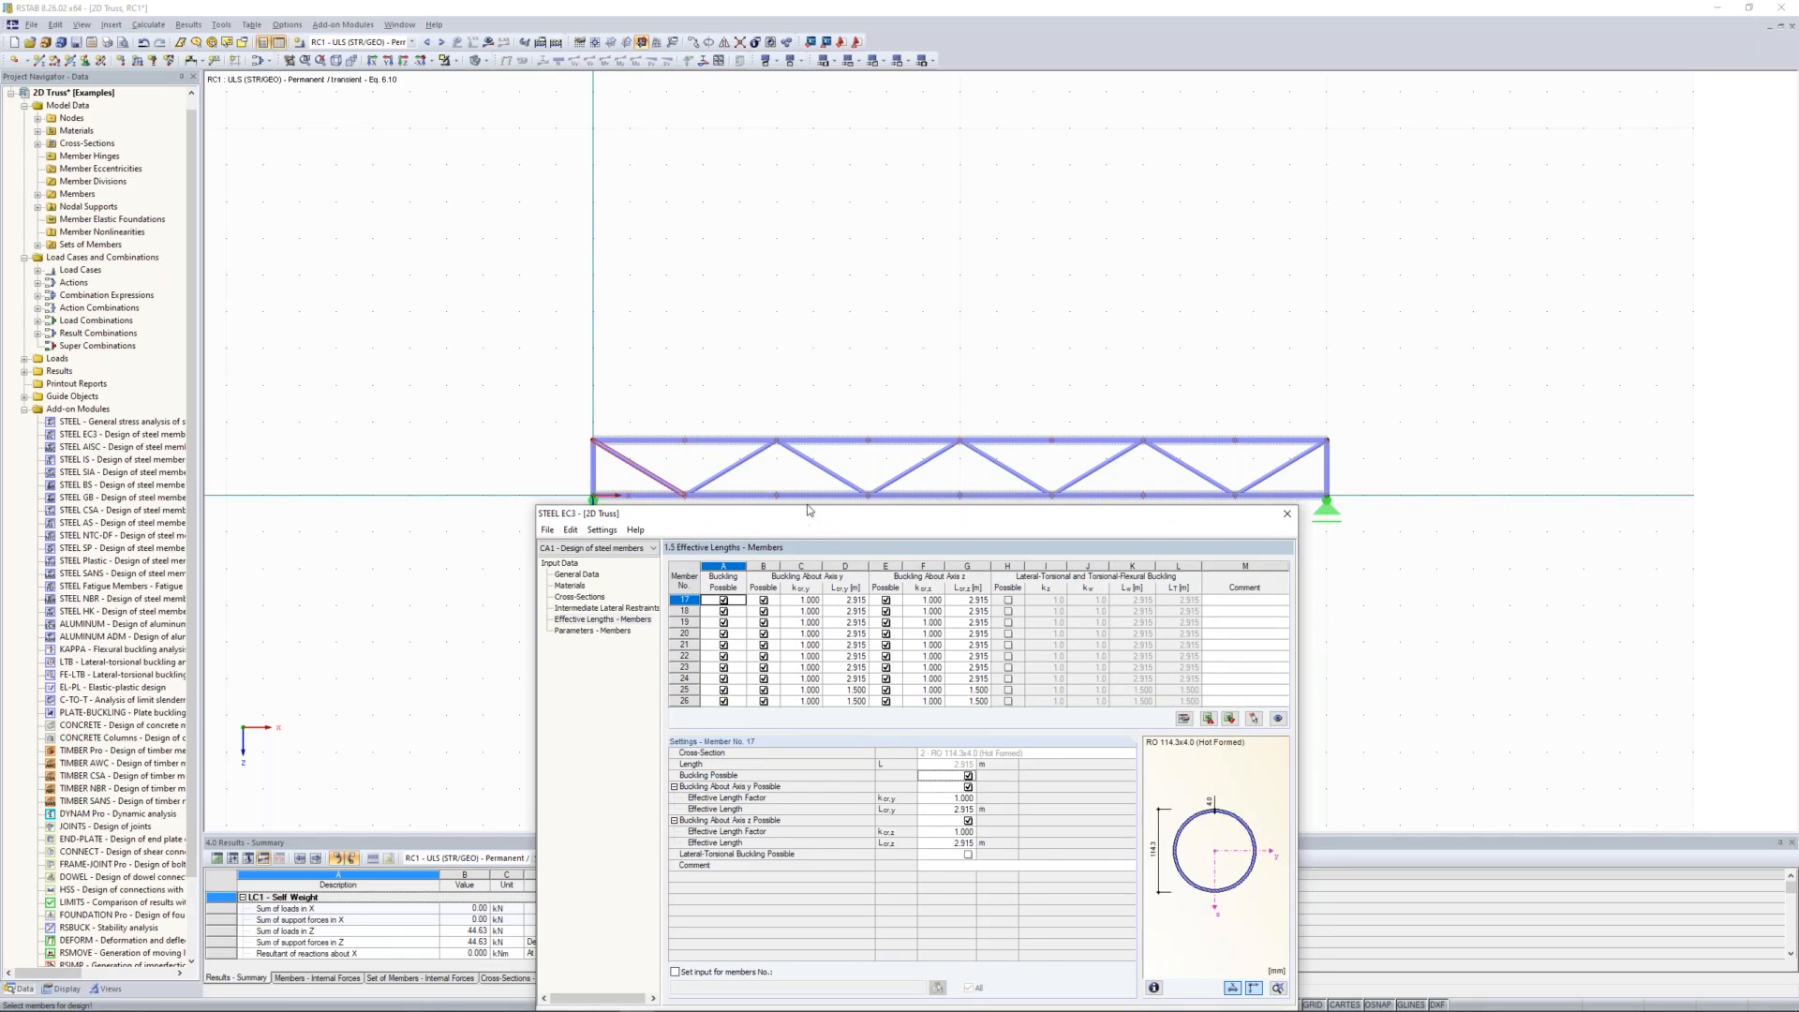
pyautogui.moveTo(810, 510); pyautogui.dragTo(798, 226)
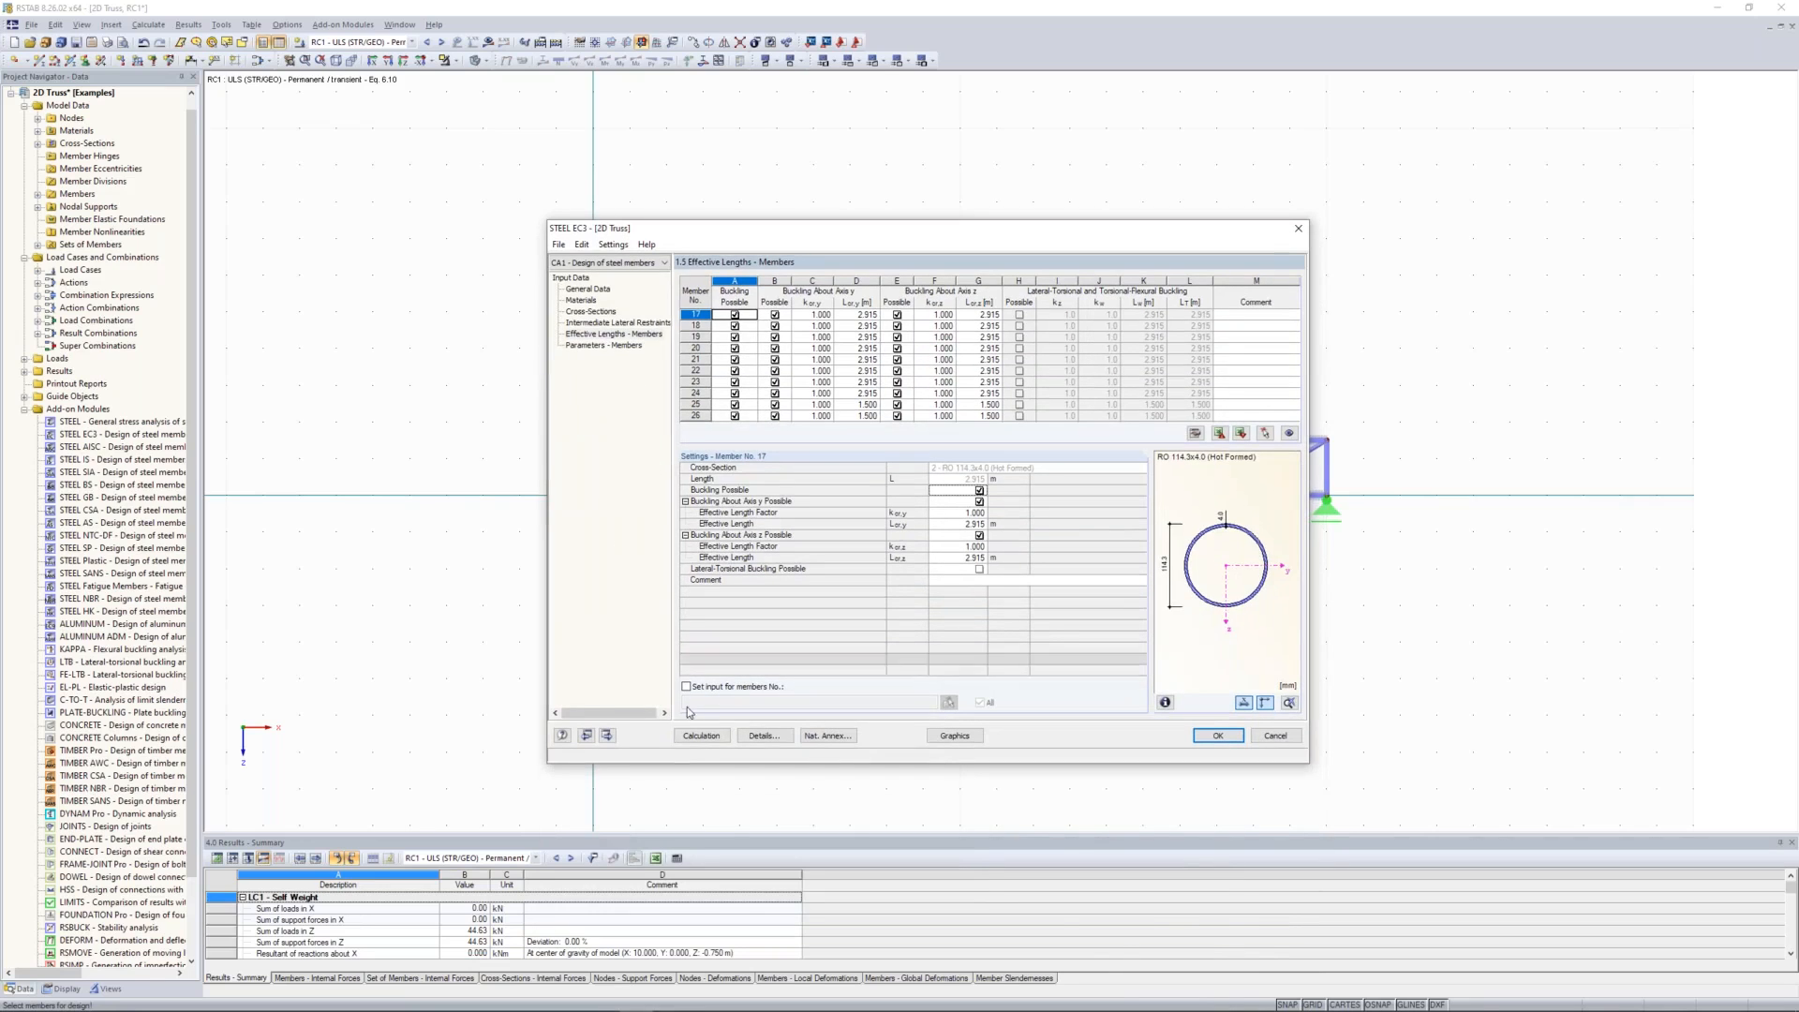
# Step: Run the STEEL EC3 calculation and examine the design ratios by cross-section, including the z-axis flexural buckling details for member 25
pyautogui.click(719, 737)
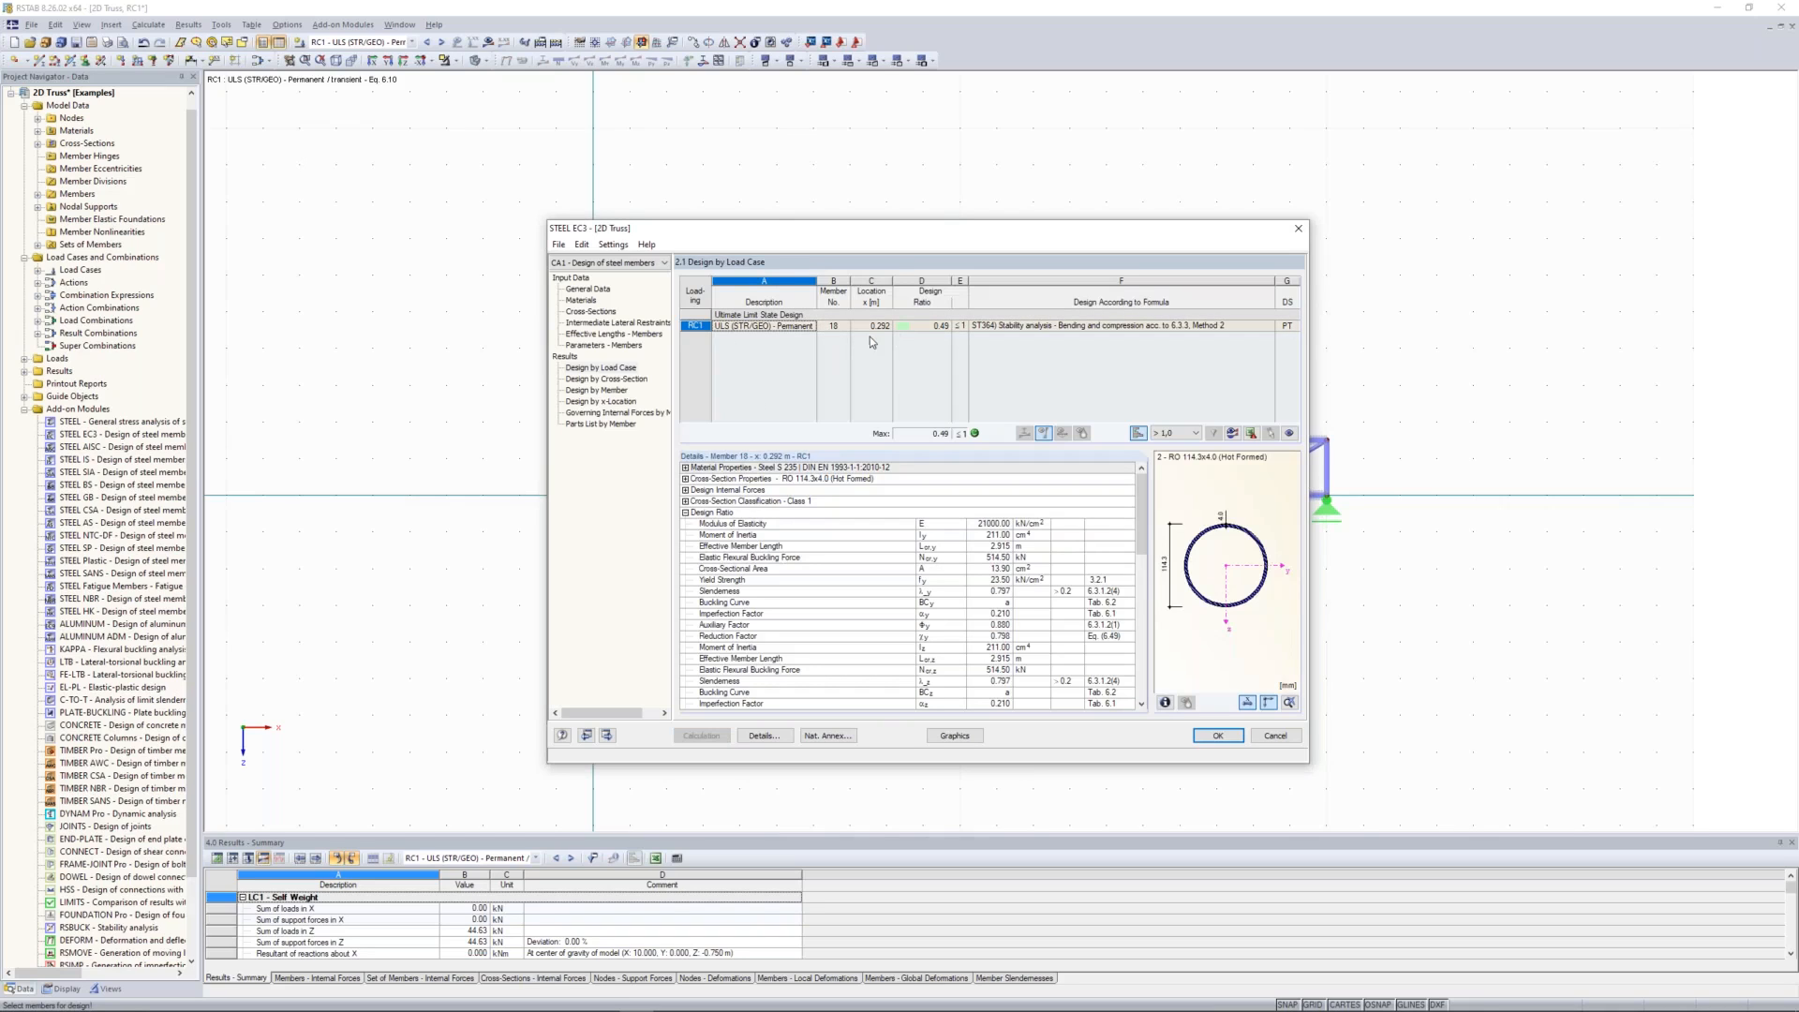
pyautogui.click(609, 378)
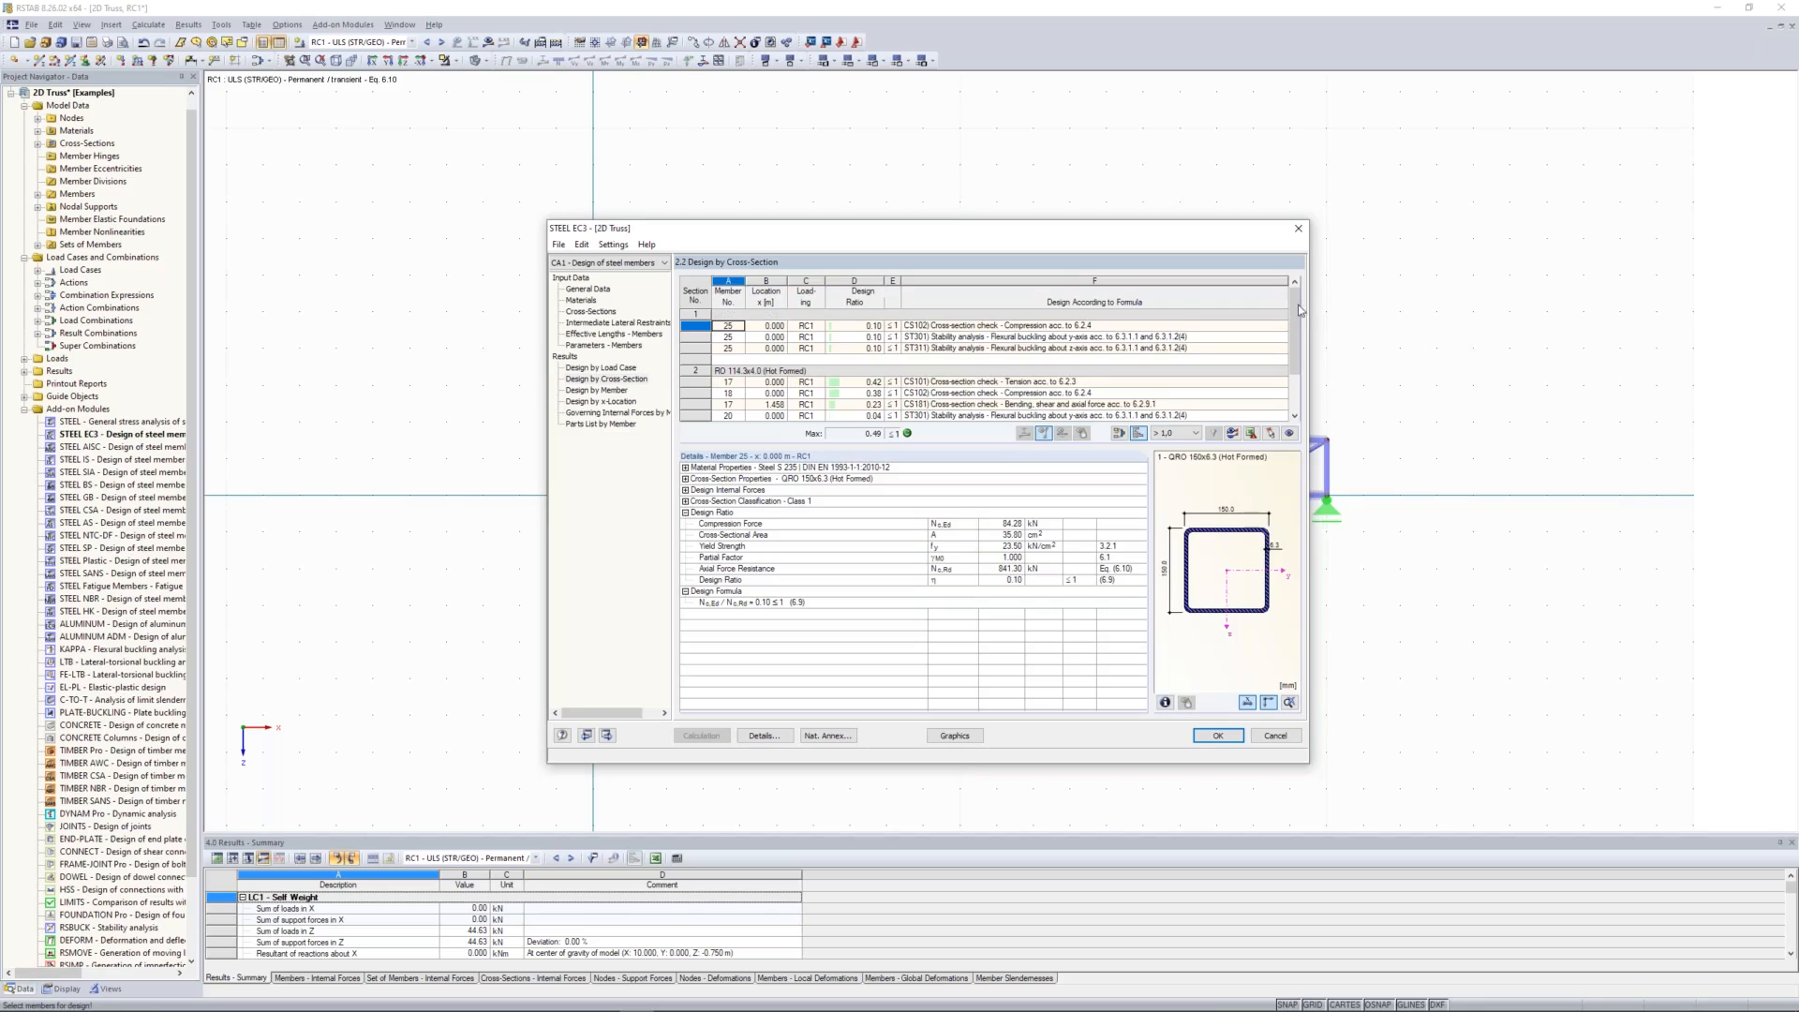
pyautogui.moveTo(1297, 307)
pyautogui.mouseDown()
pyautogui.moveTo(1297, 339)
pyautogui.moveTo(1294, 302)
pyautogui.mouseUp()
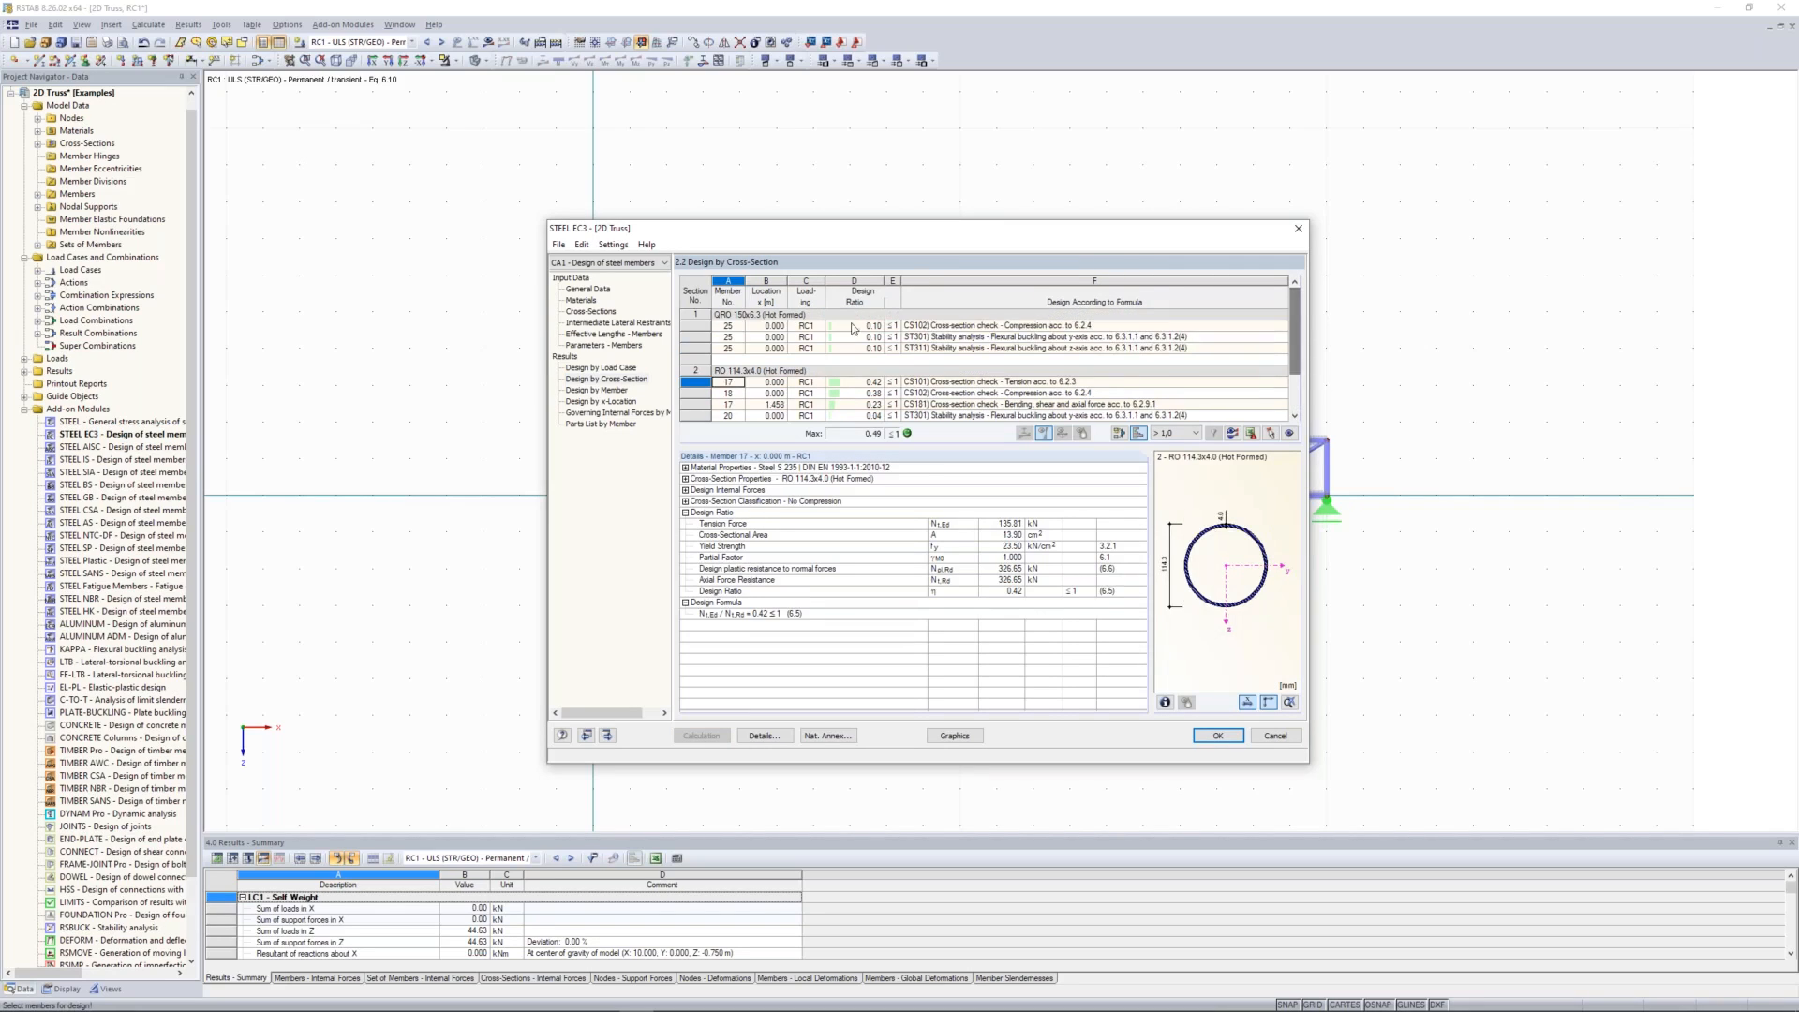
pyautogui.click(960, 348)
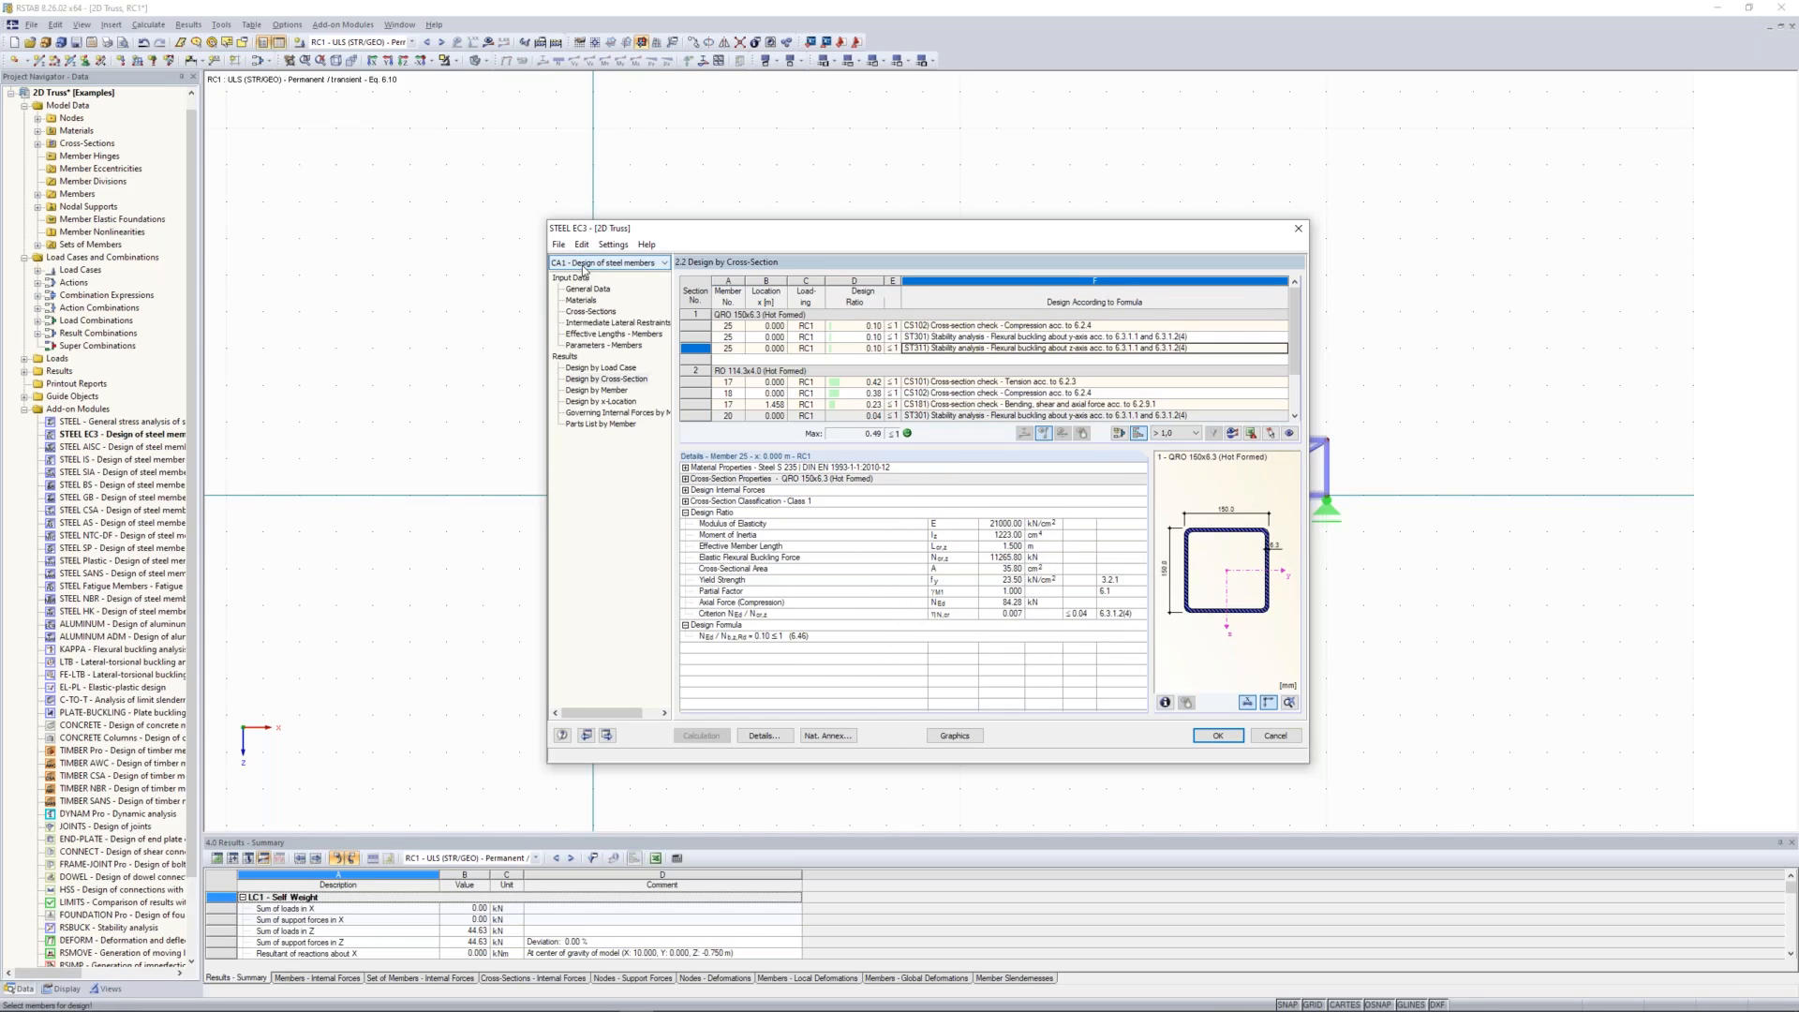
# Step: Rename the current STEEL EC3 design case to "Diagonals - Members"
pyautogui.click(559, 245)
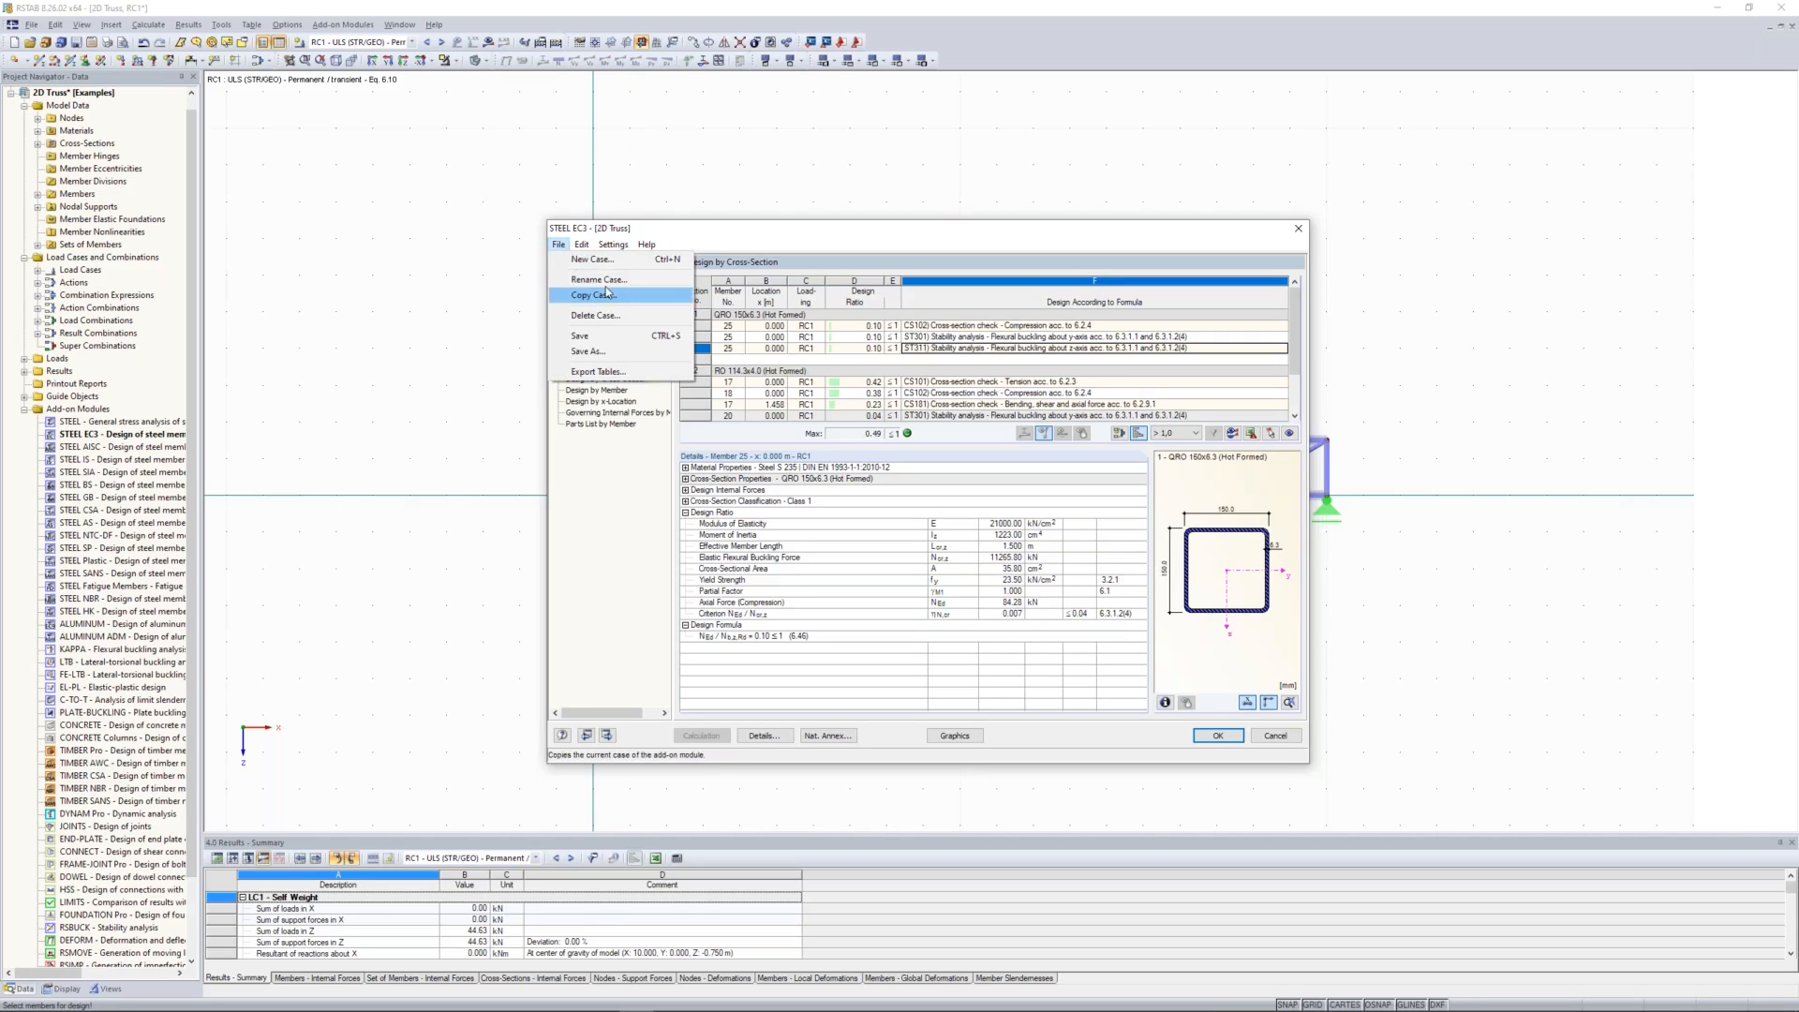
pyautogui.click(598, 280)
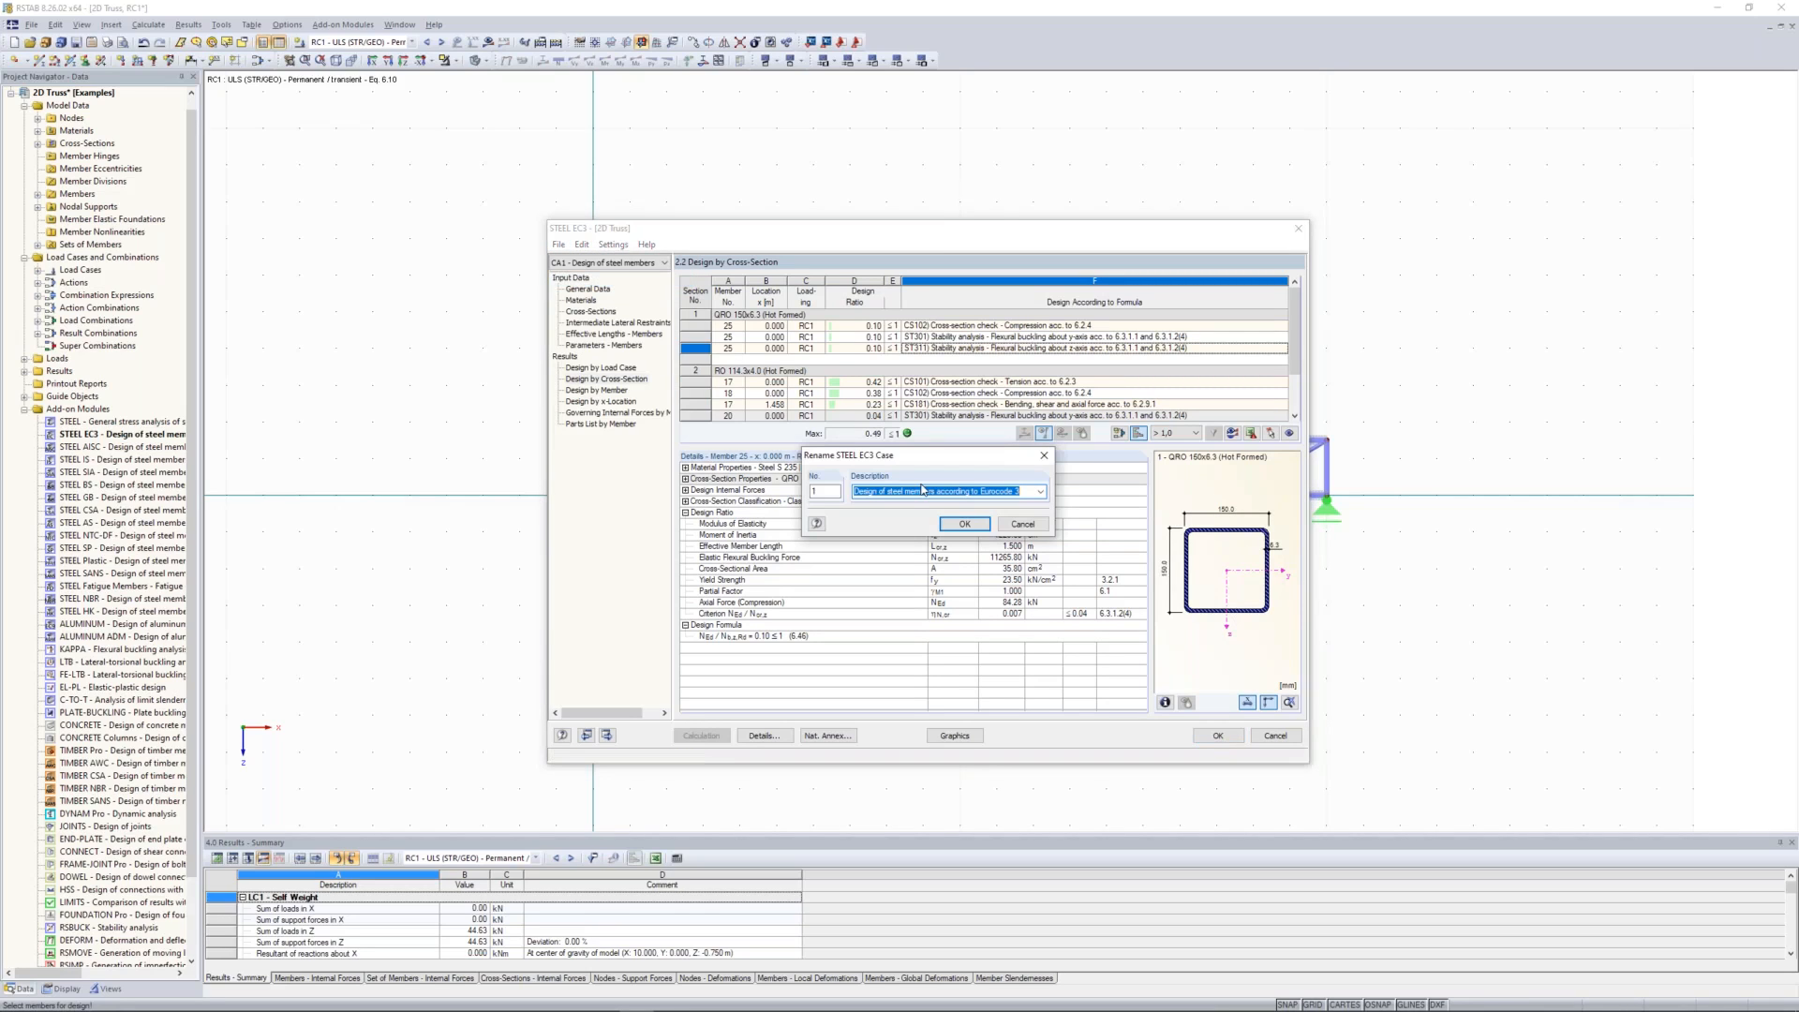
pyautogui.write('Diagonals - Mem')
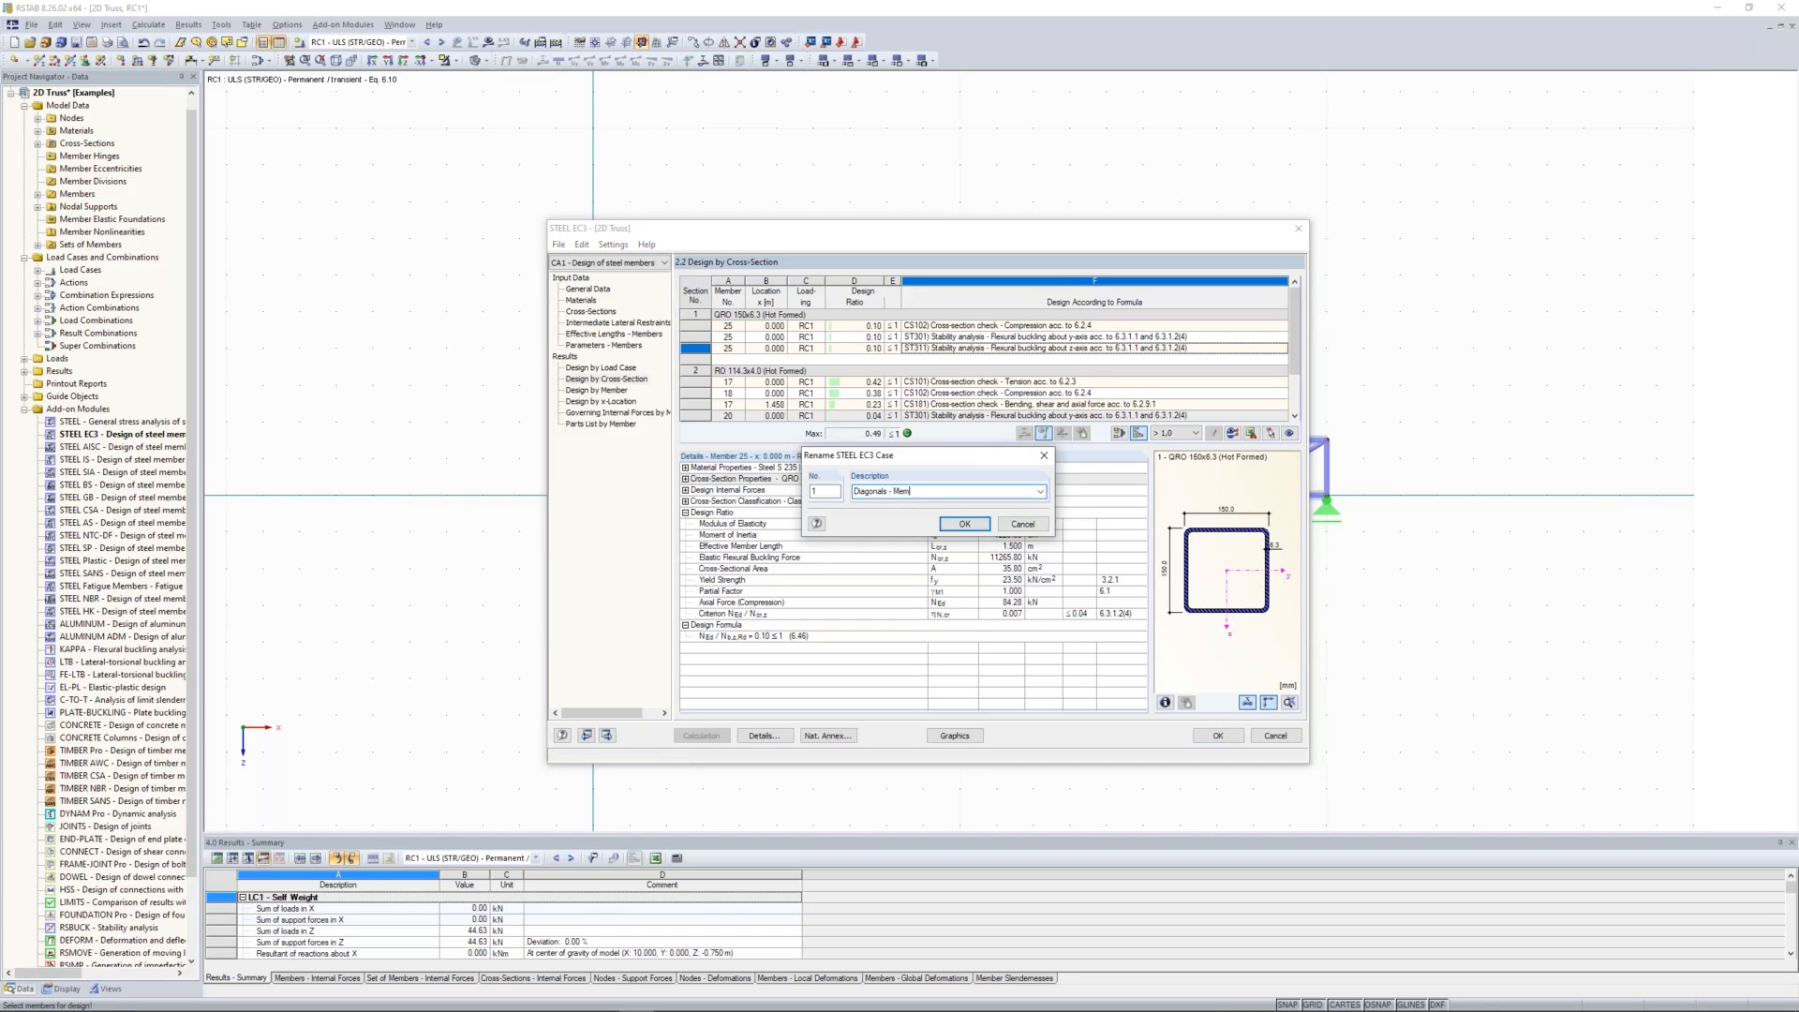
pyautogui.write('bers')
pyautogui.click(975, 523)
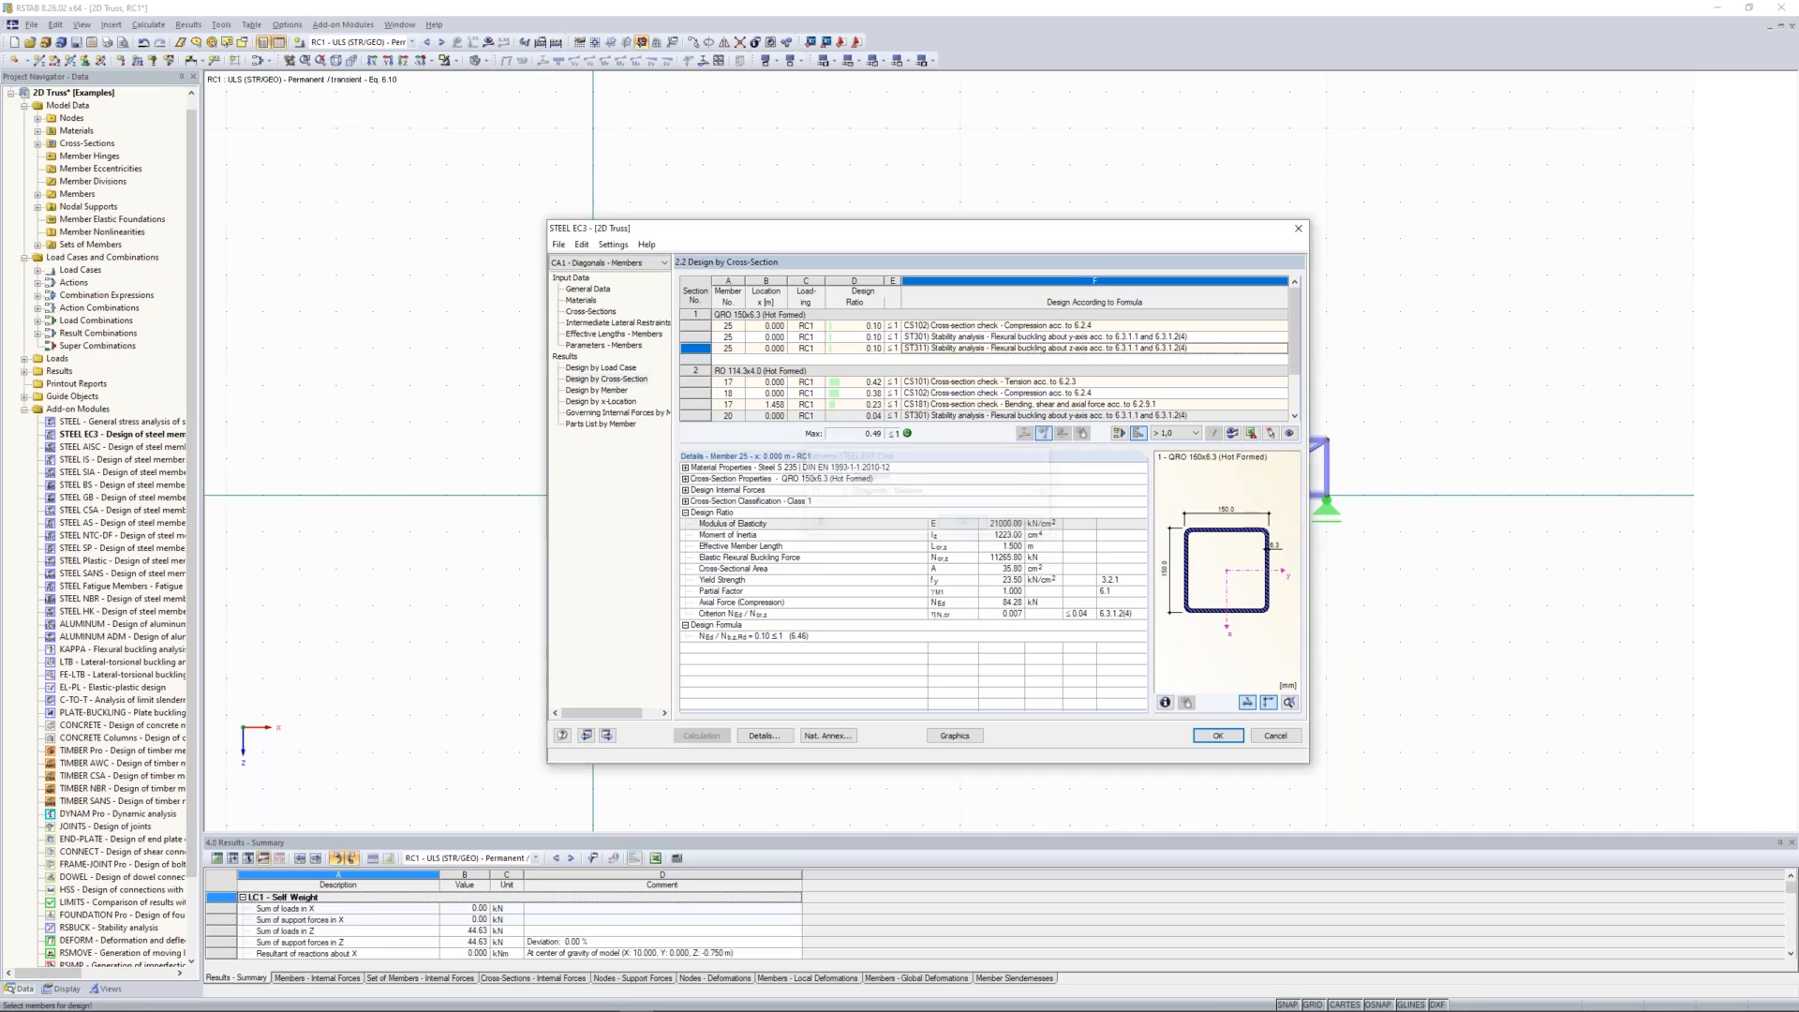
# Step: Create design case no. 2 named "UC + LC - Sets of Members" and save the changes to case CA1
pyautogui.click(558, 244)
pyautogui.click(591, 260)
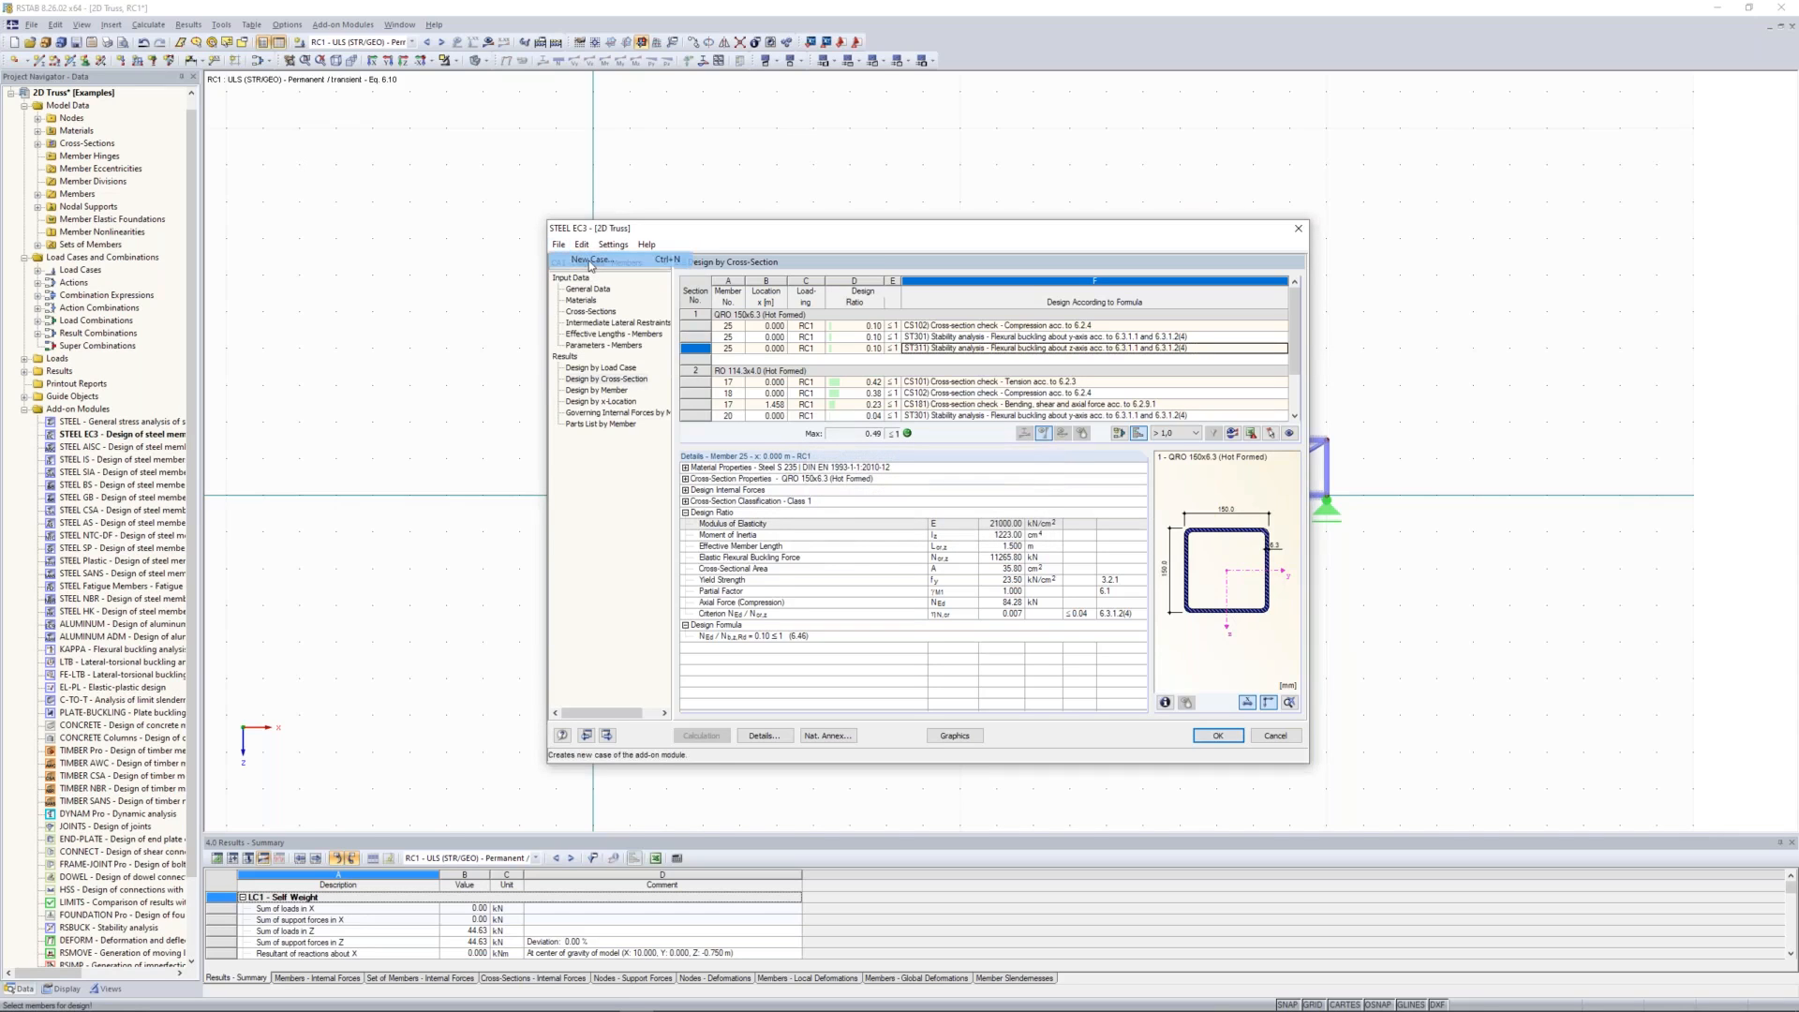
pyautogui.doubleClick(953, 491)
pyautogui.hotkey('ctrl', 'a')
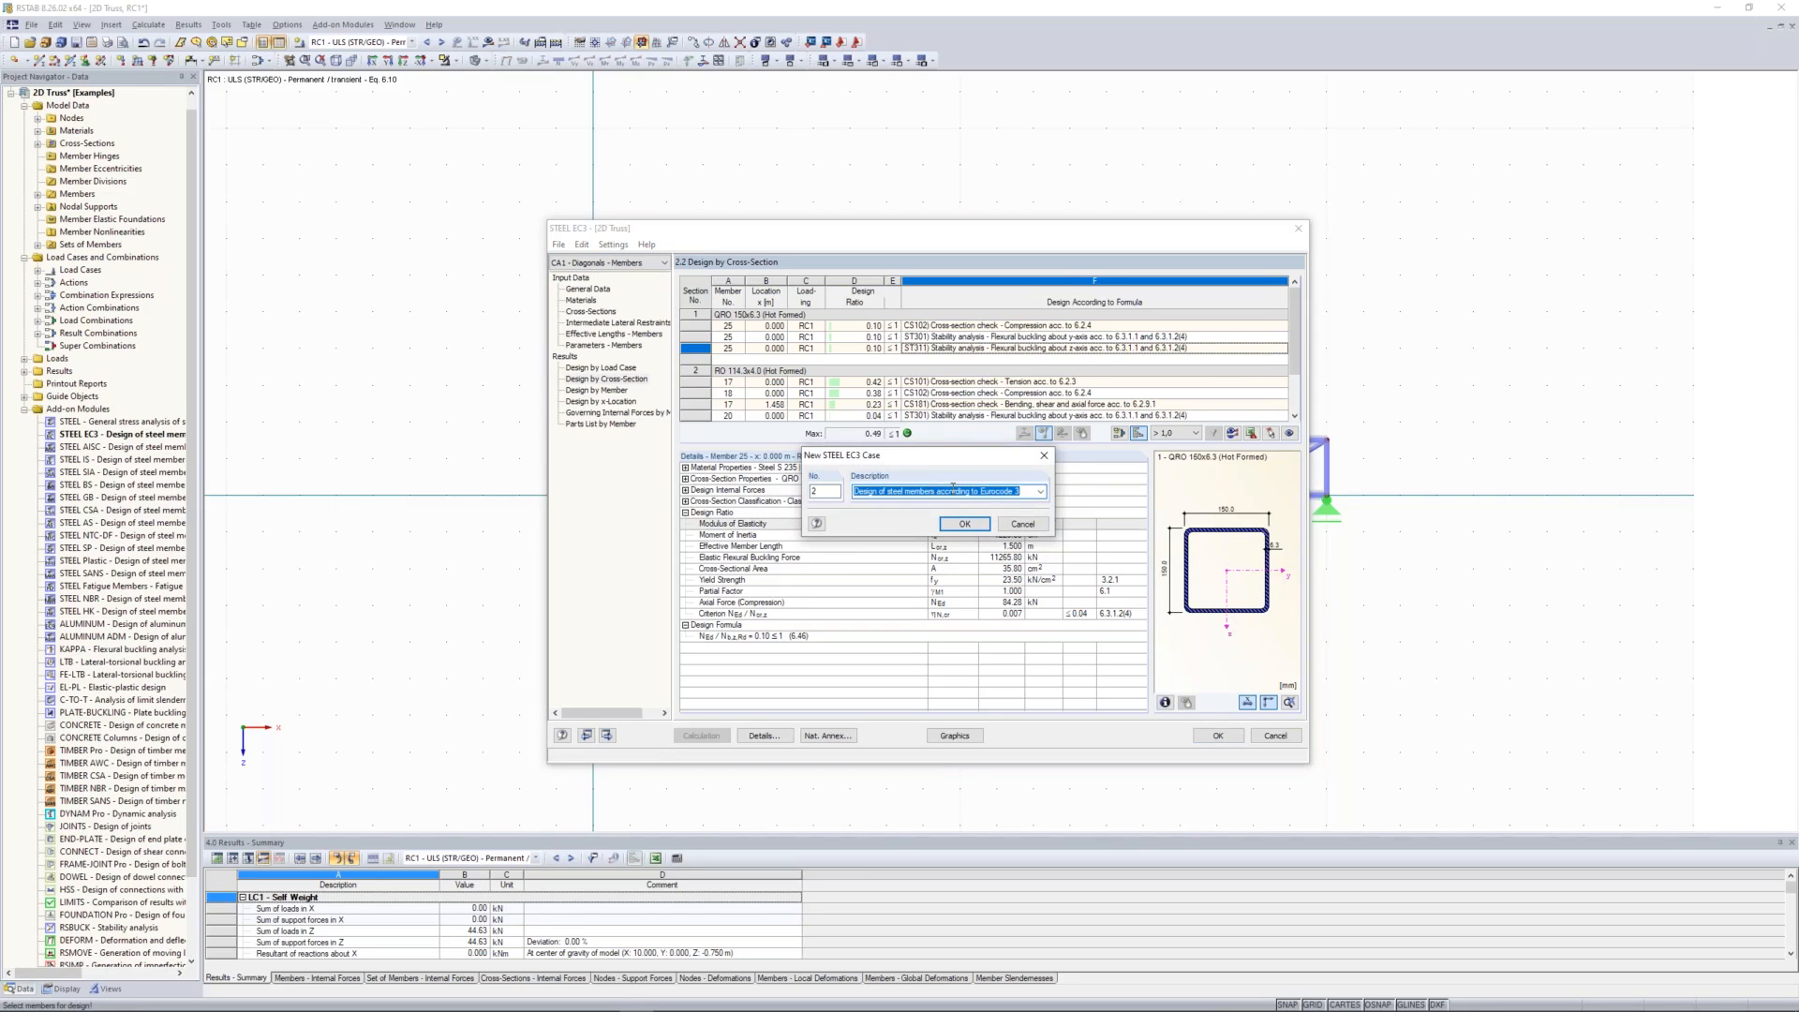
pyautogui.write('UC + LC - Sets')
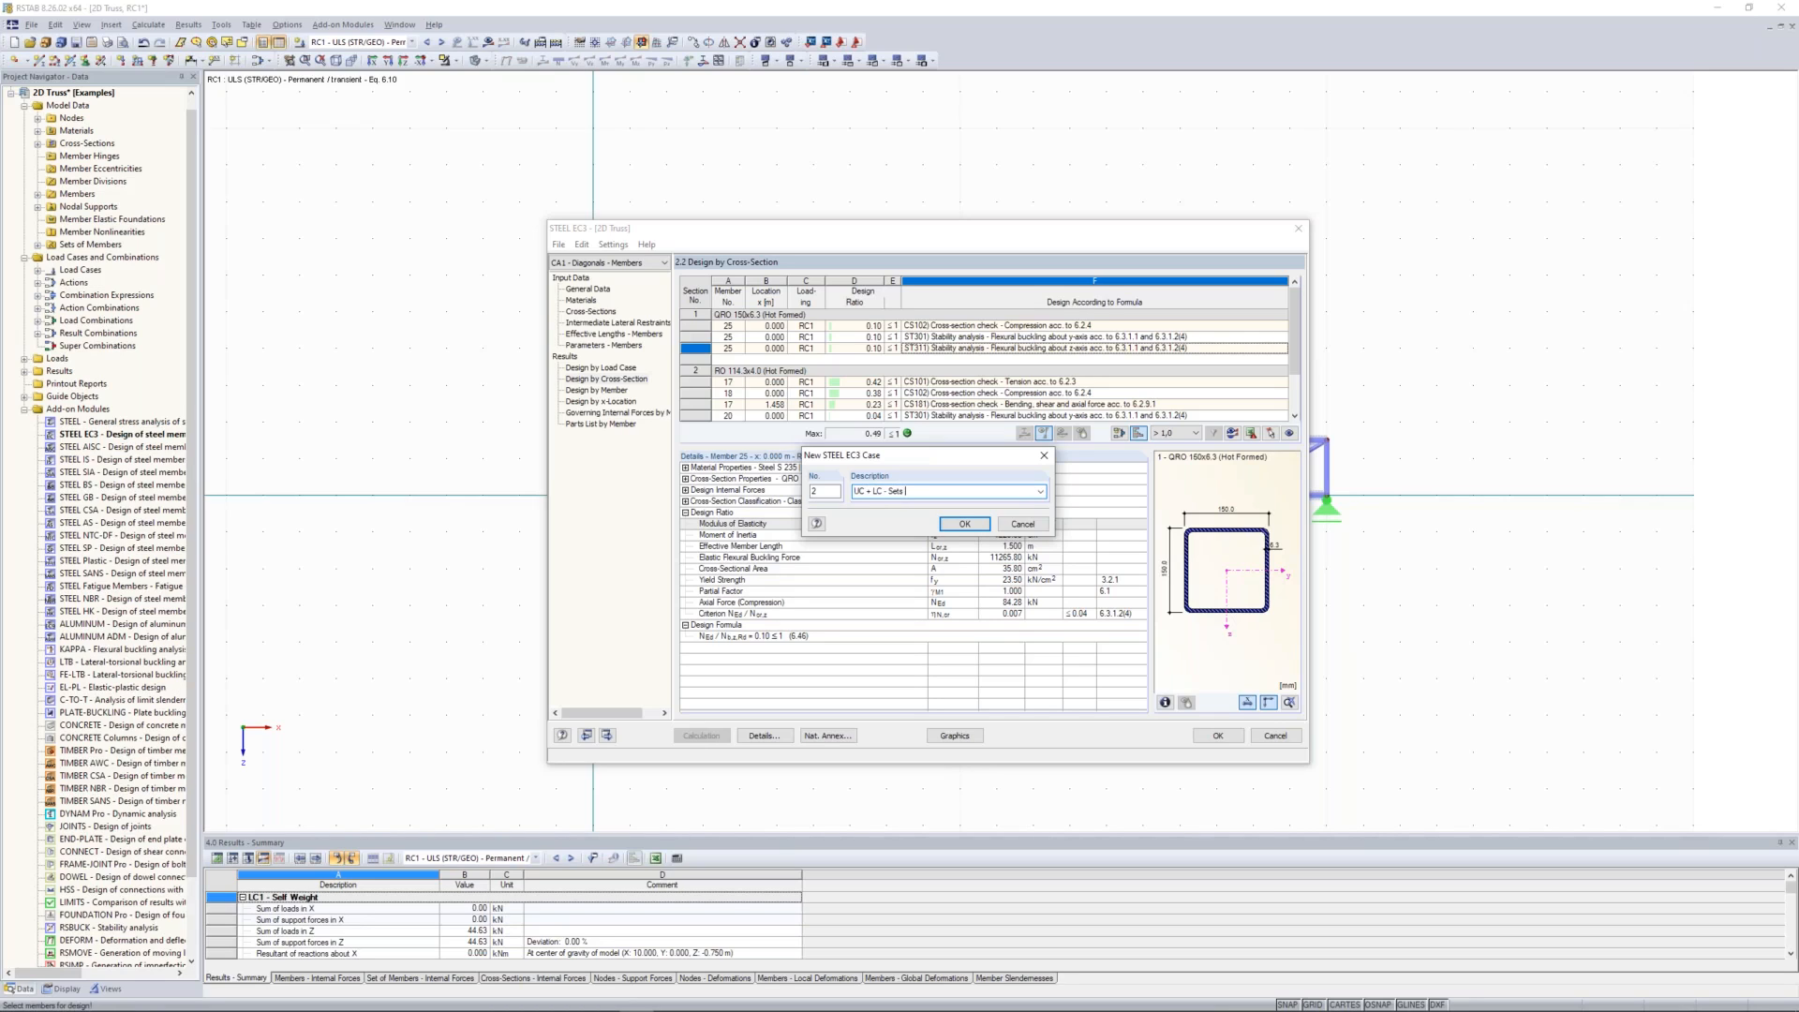
pyautogui.write('mbers')
pyautogui.click(959, 525)
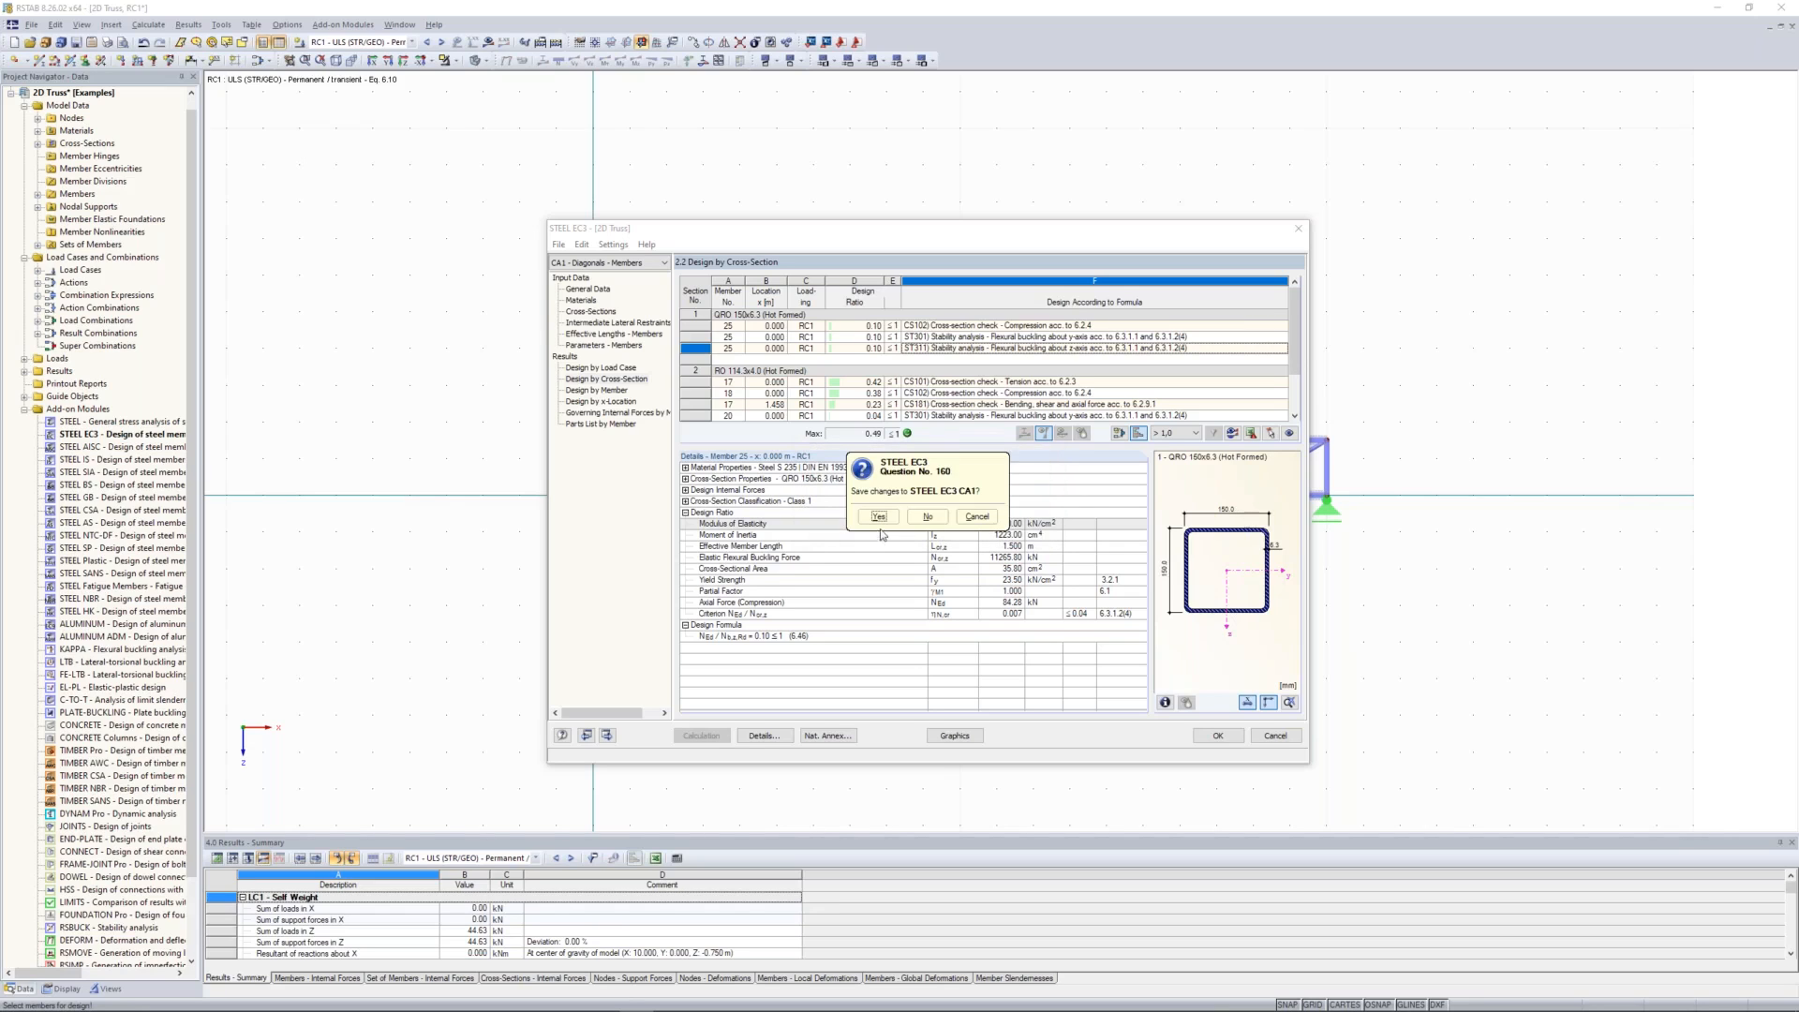
pyautogui.click(877, 516)
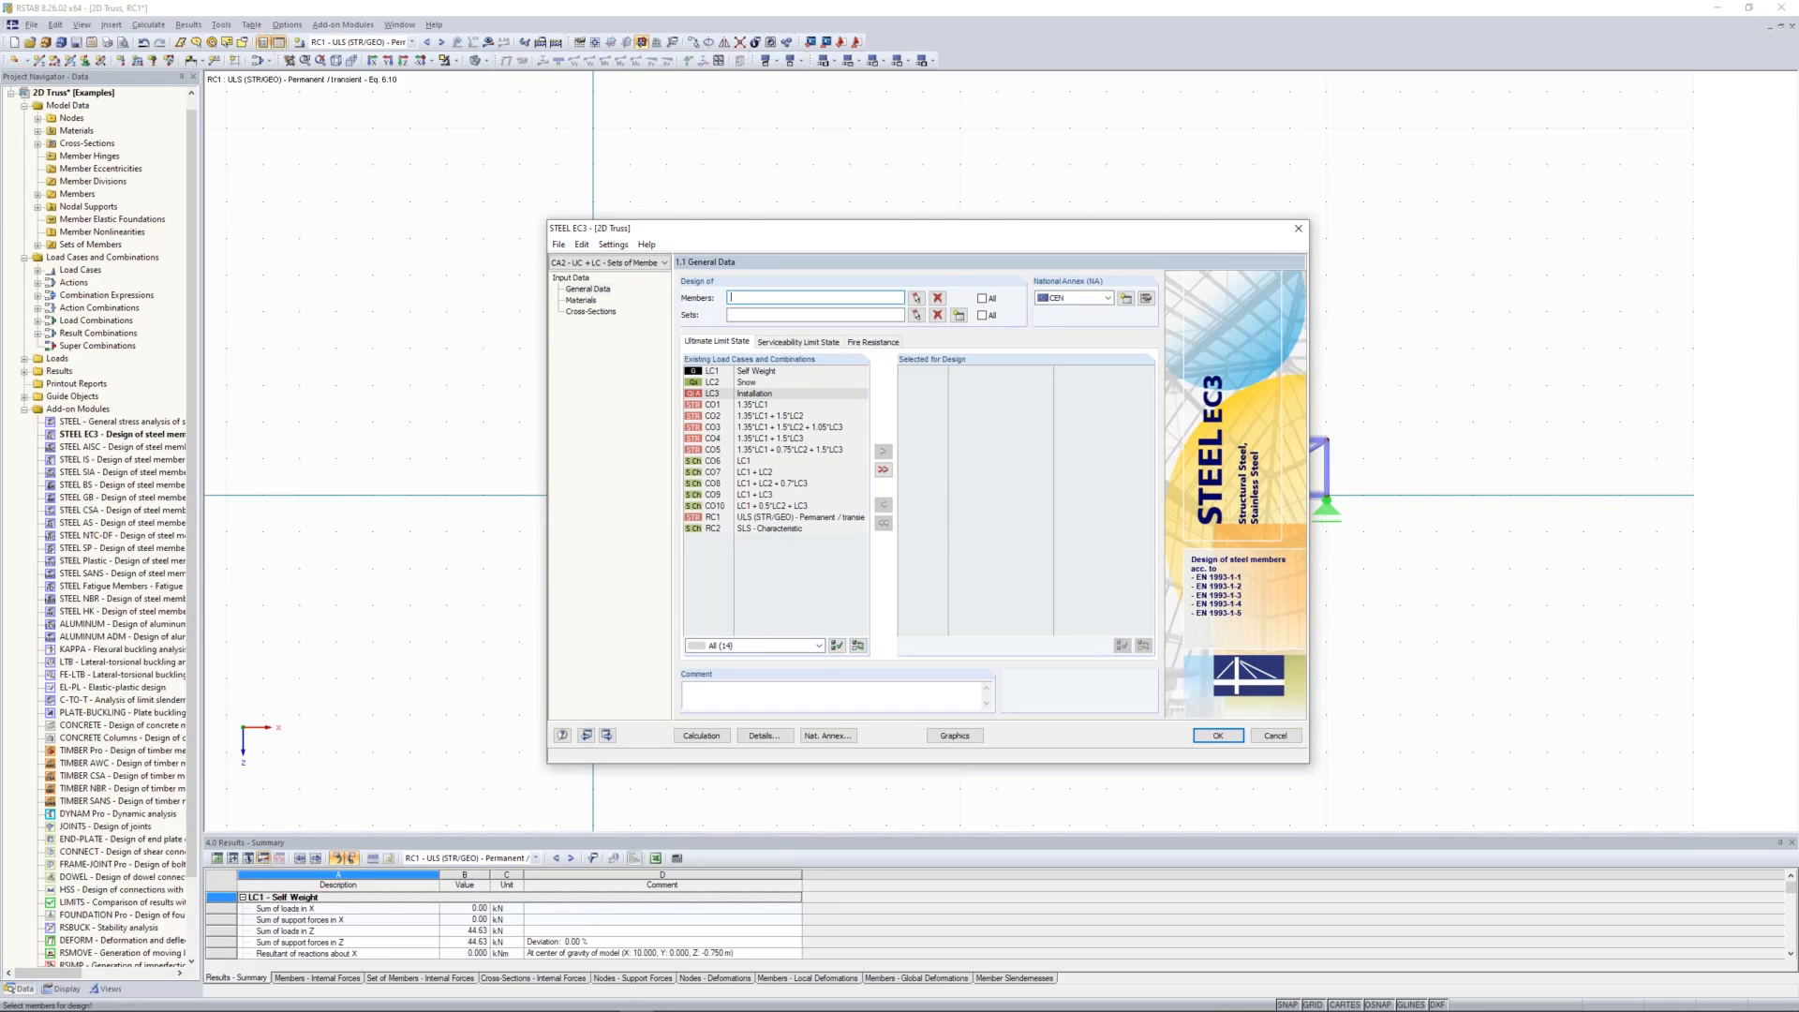
# Step: Select sets of members 1 and 2 for design in the new case
pyautogui.click(756, 315)
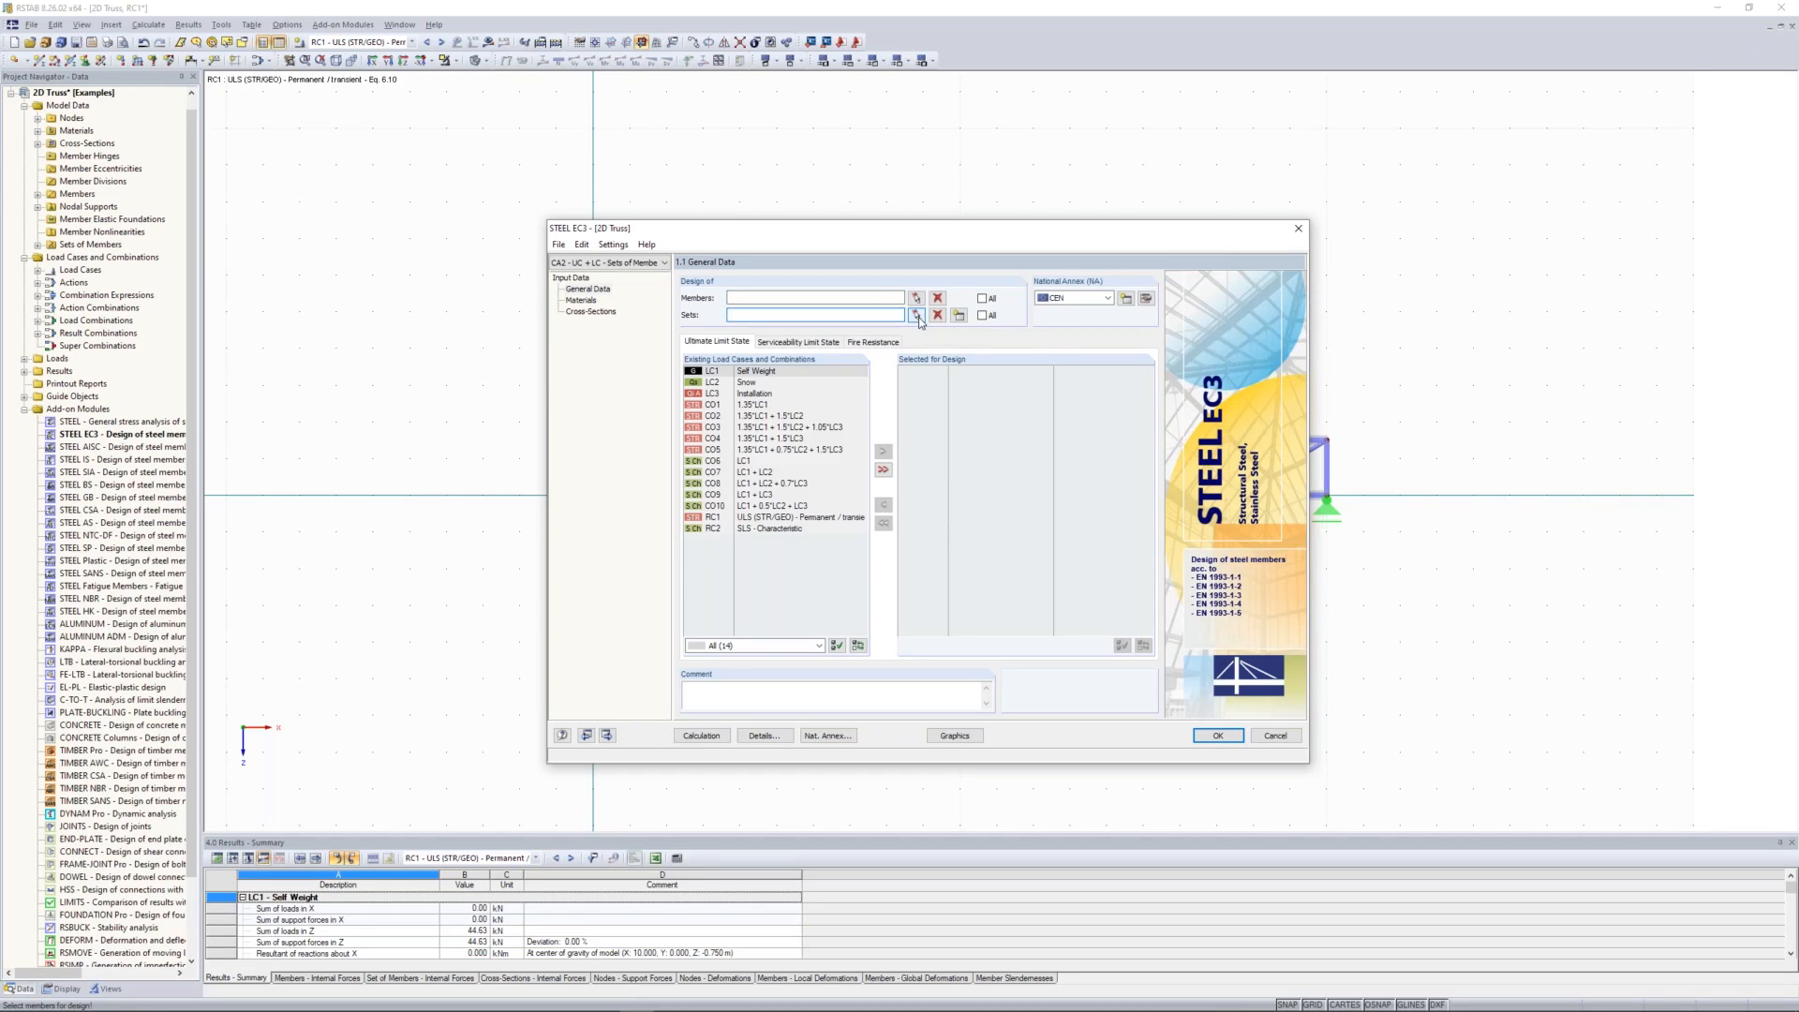
pyautogui.click(916, 316)
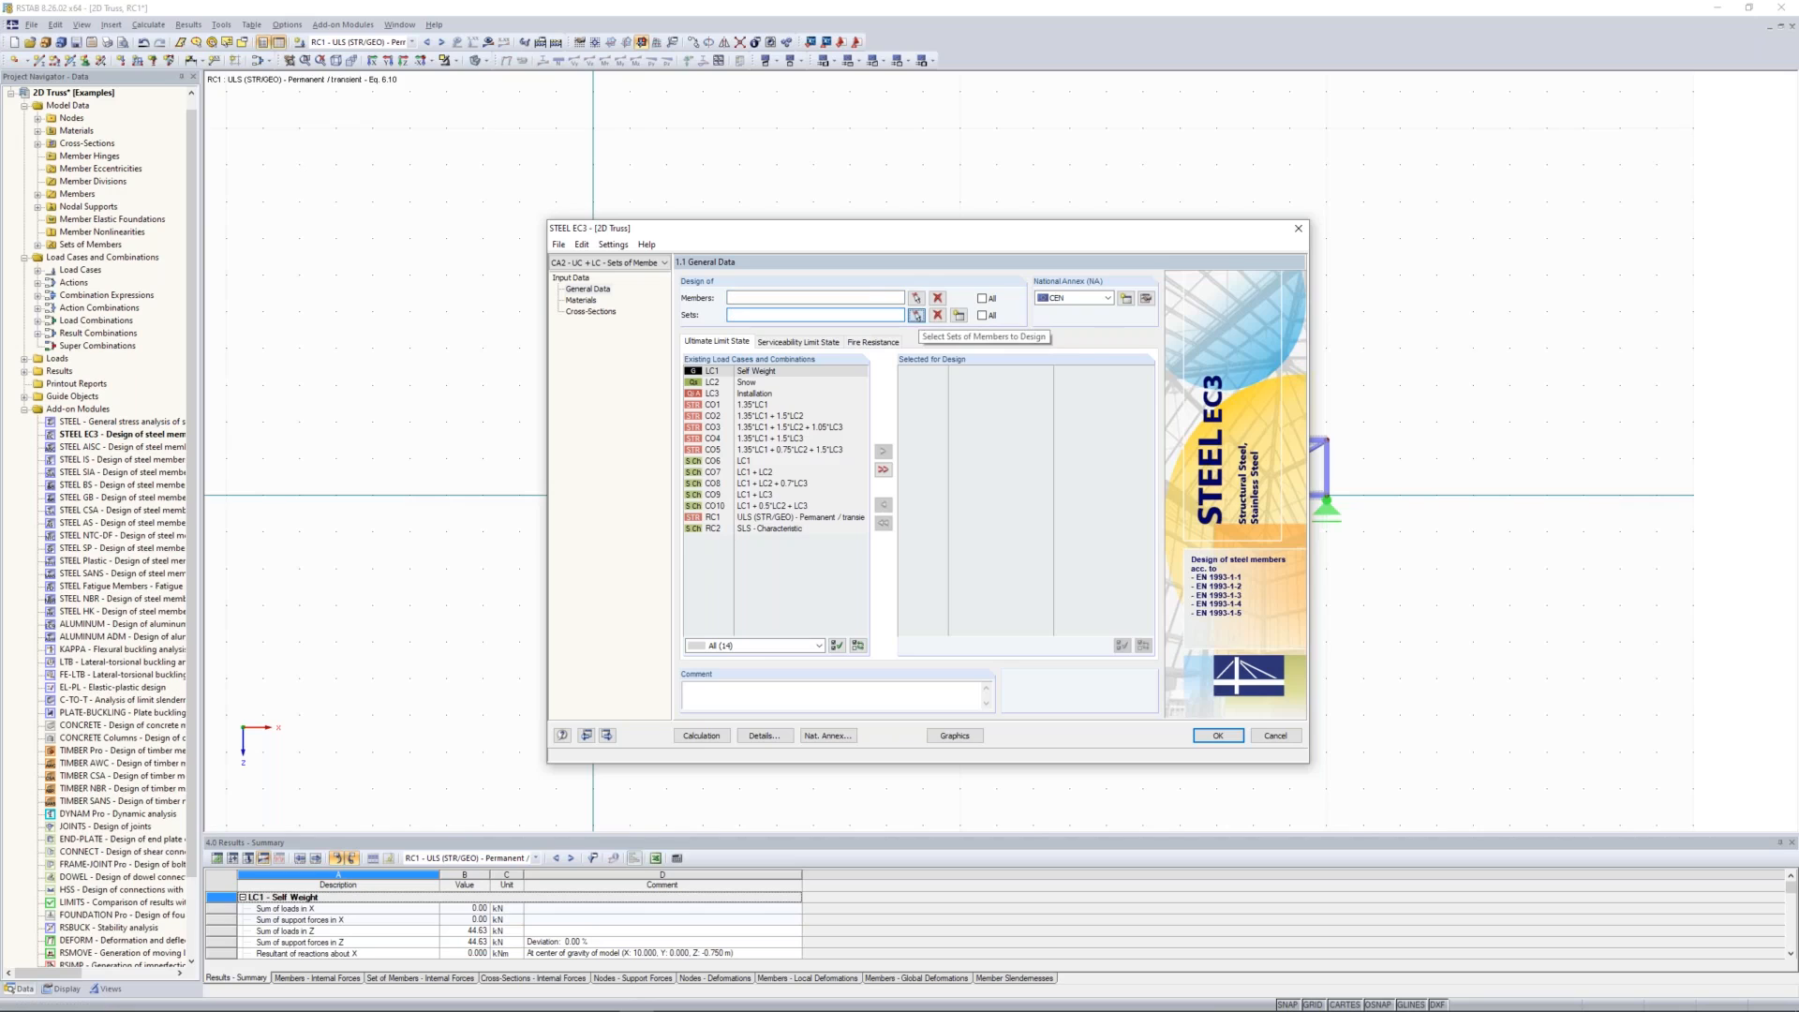
pyautogui.press('Return')
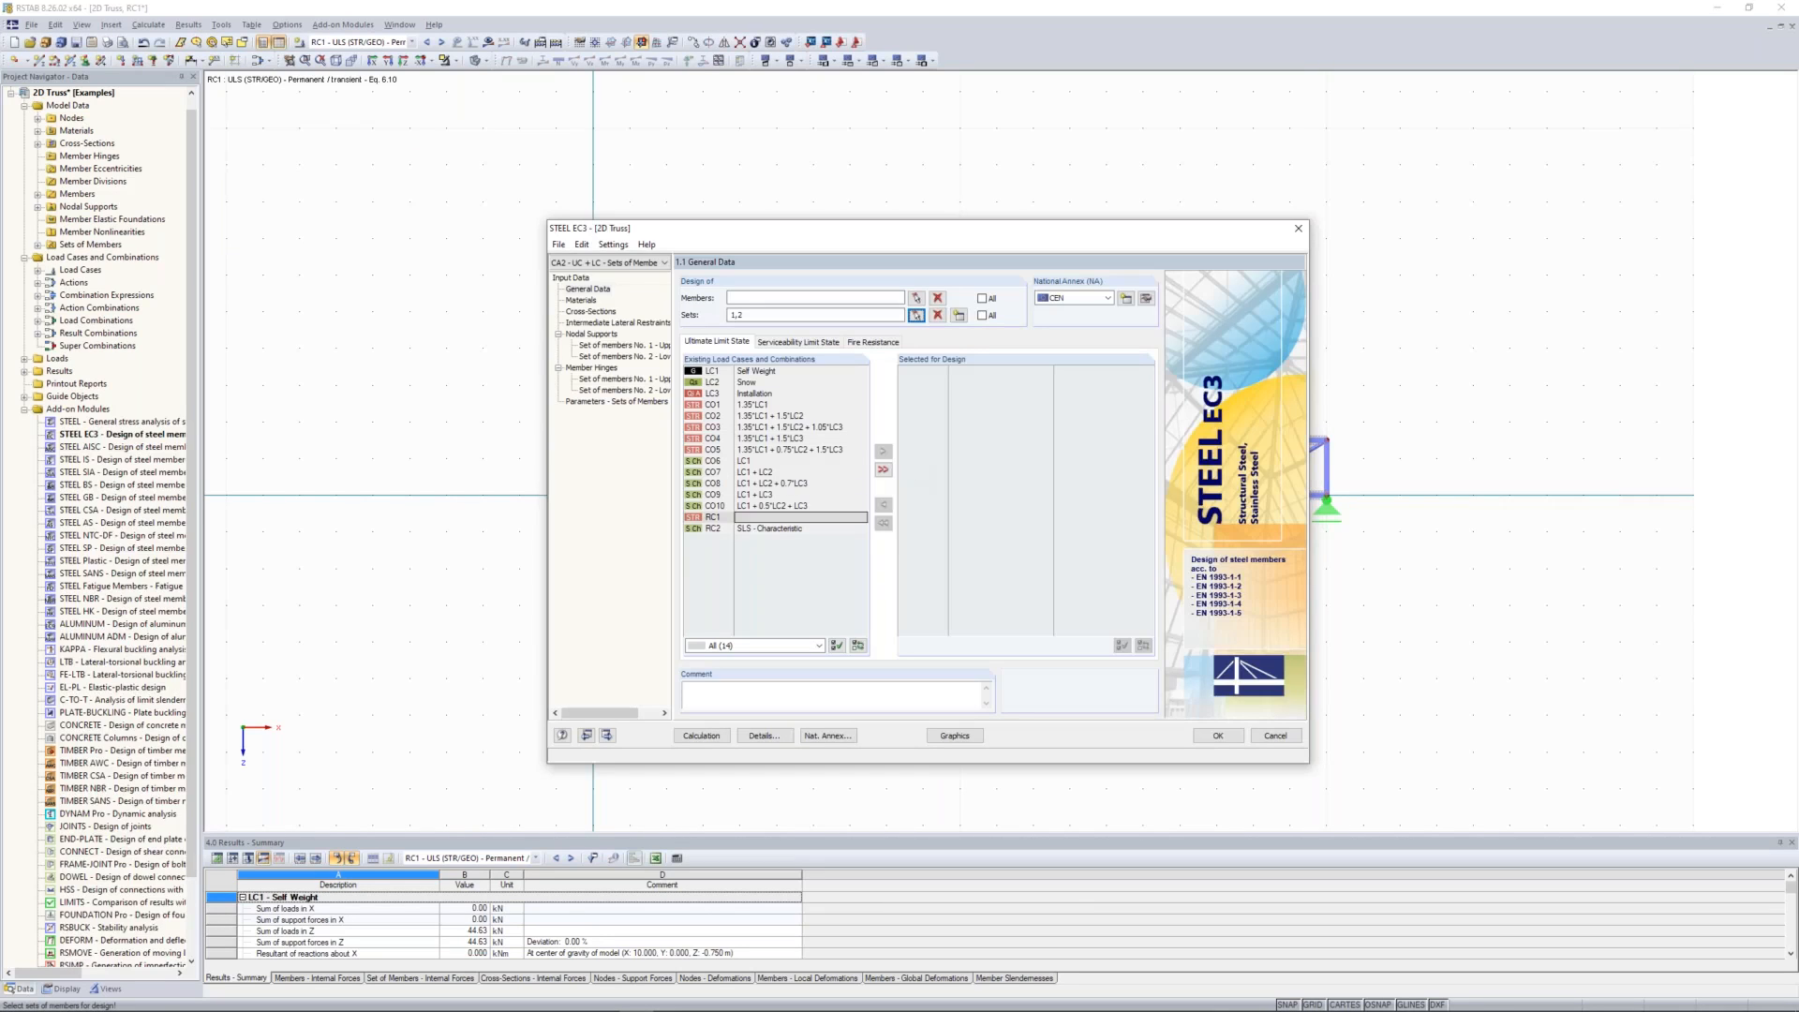
# Step: Add result combination RC1 to the ultimate limit state design and RC2 to the serviceability limit state design
pyautogui.click(796, 517)
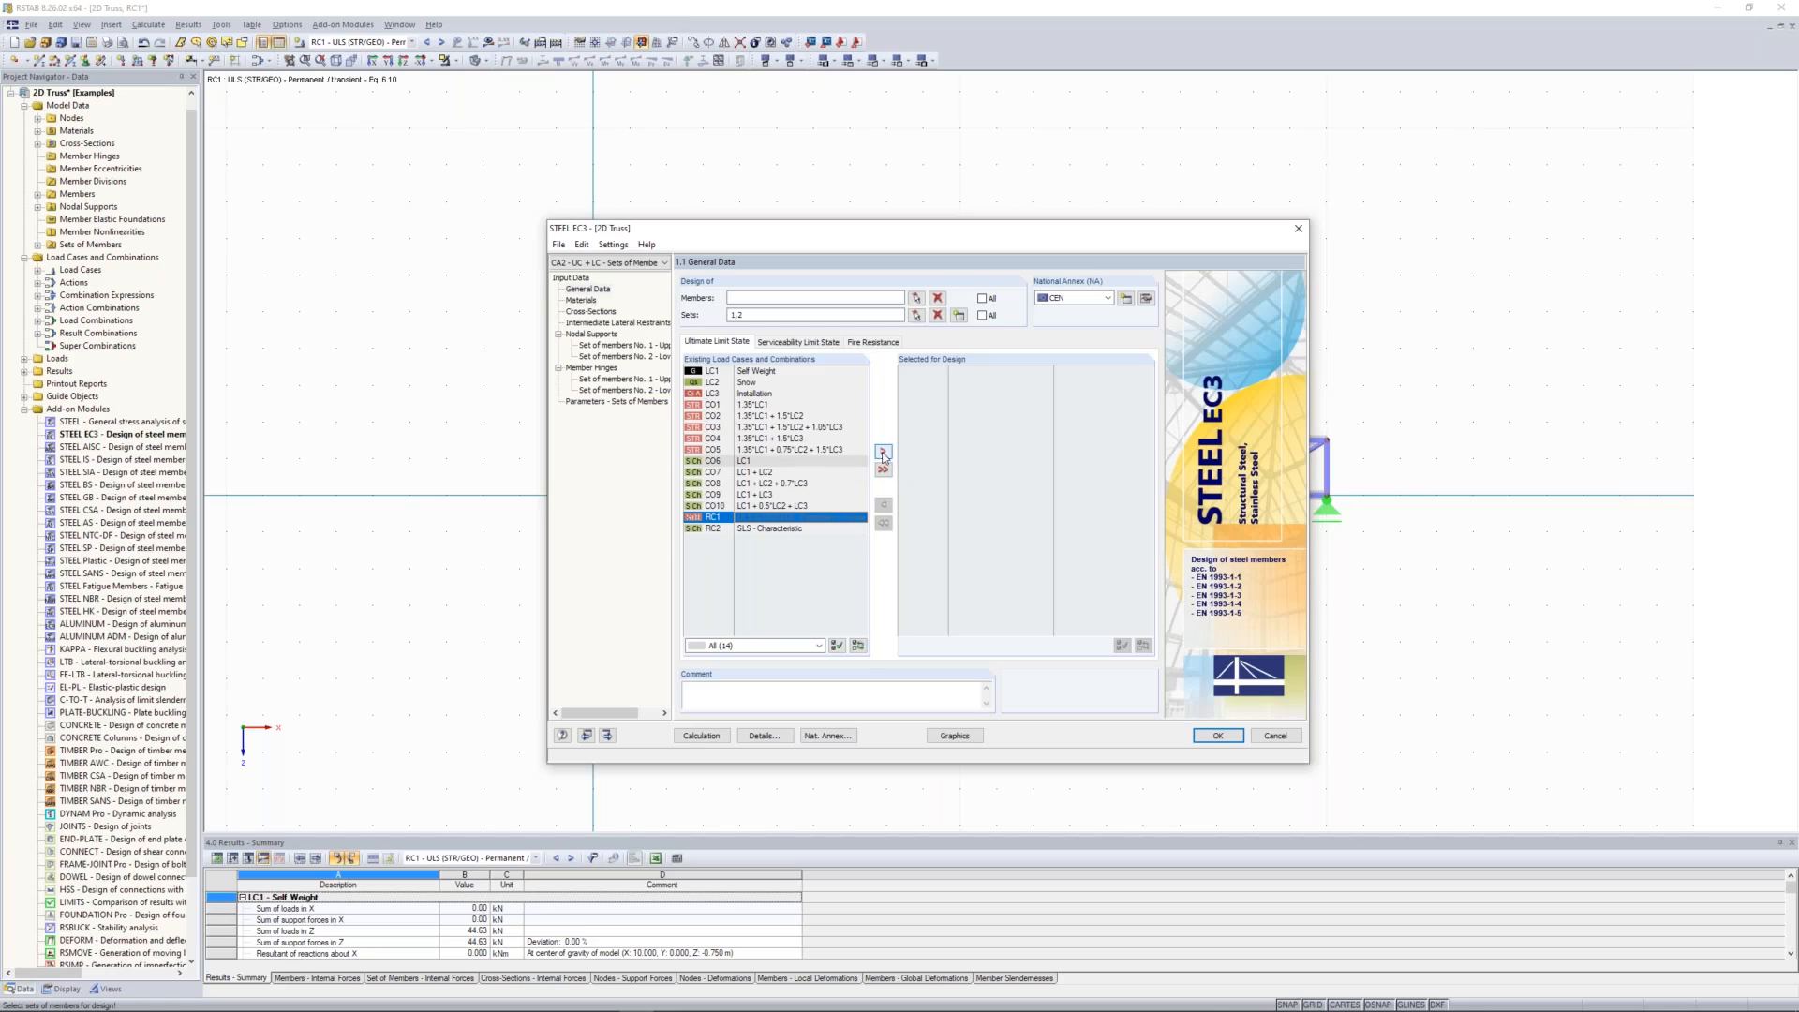
pyautogui.click(812, 343)
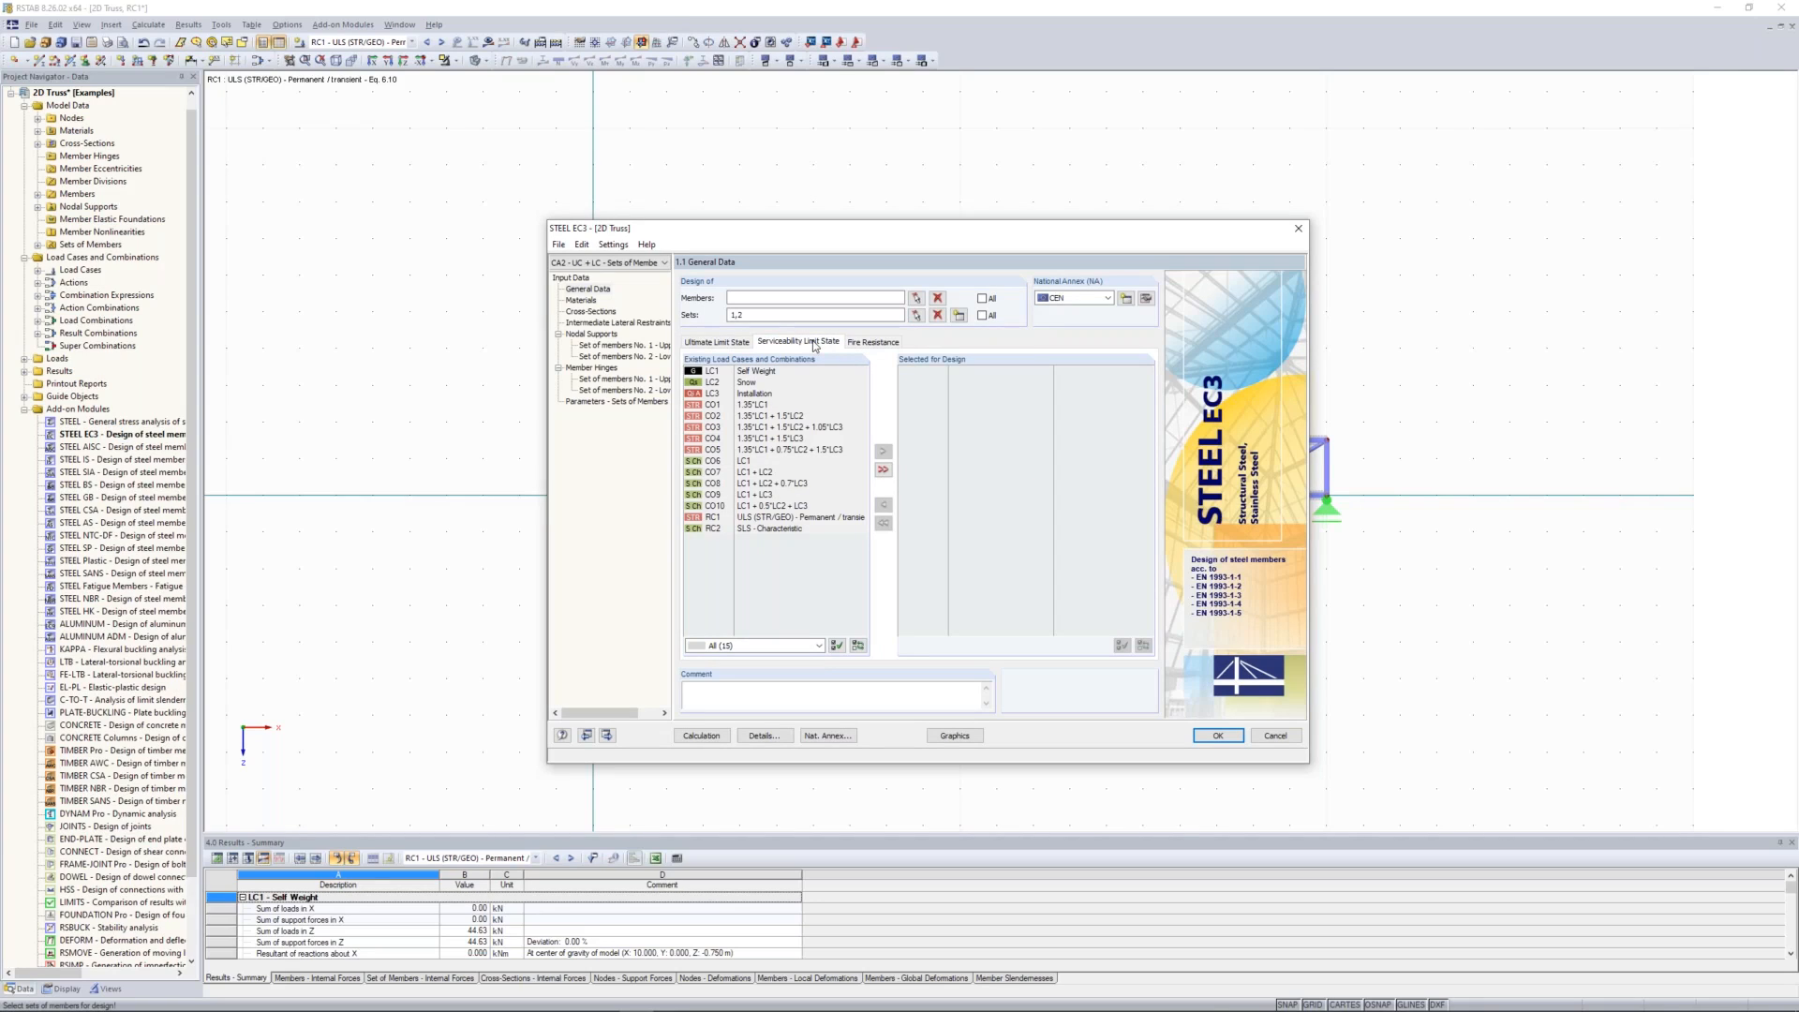
pyautogui.click(750, 529)
pyautogui.click(886, 457)
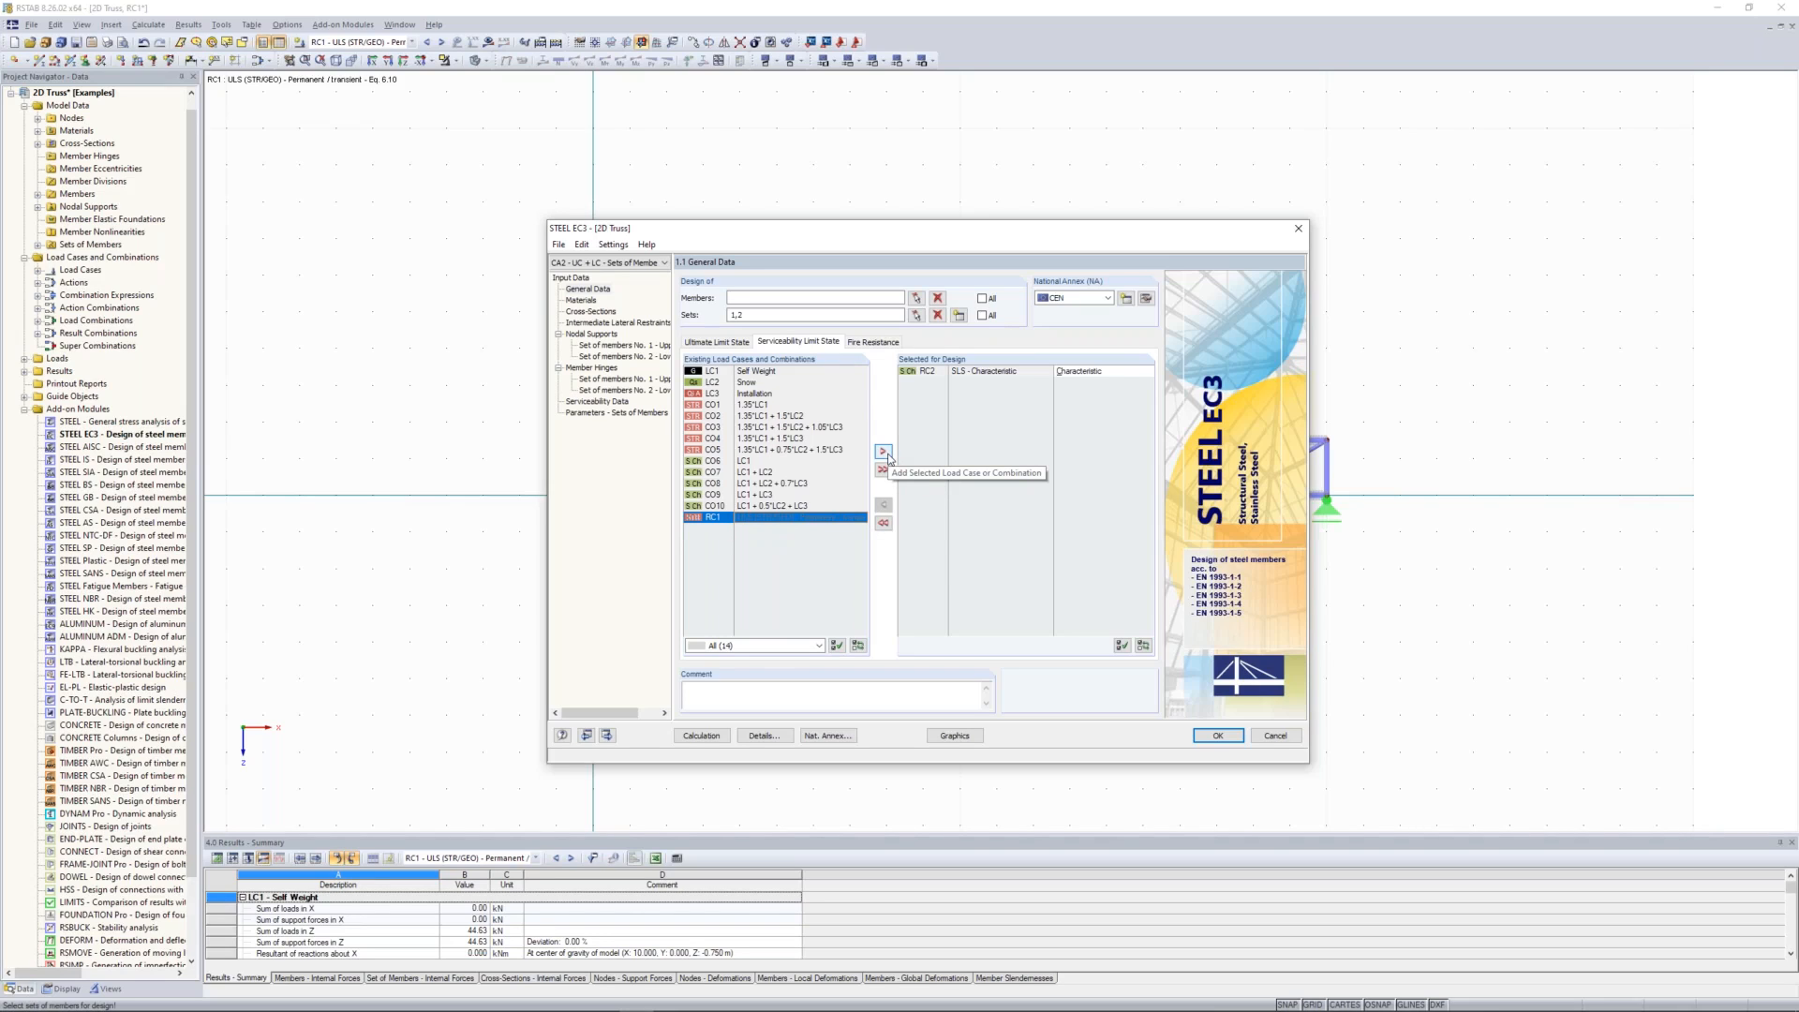
# Step: Review the case's materials and cross-sections, and set the stability analysis of sets of members to the Equivalent Member Method acc. to 6.3.1 ... 6.3.3
pyautogui.click(581, 300)
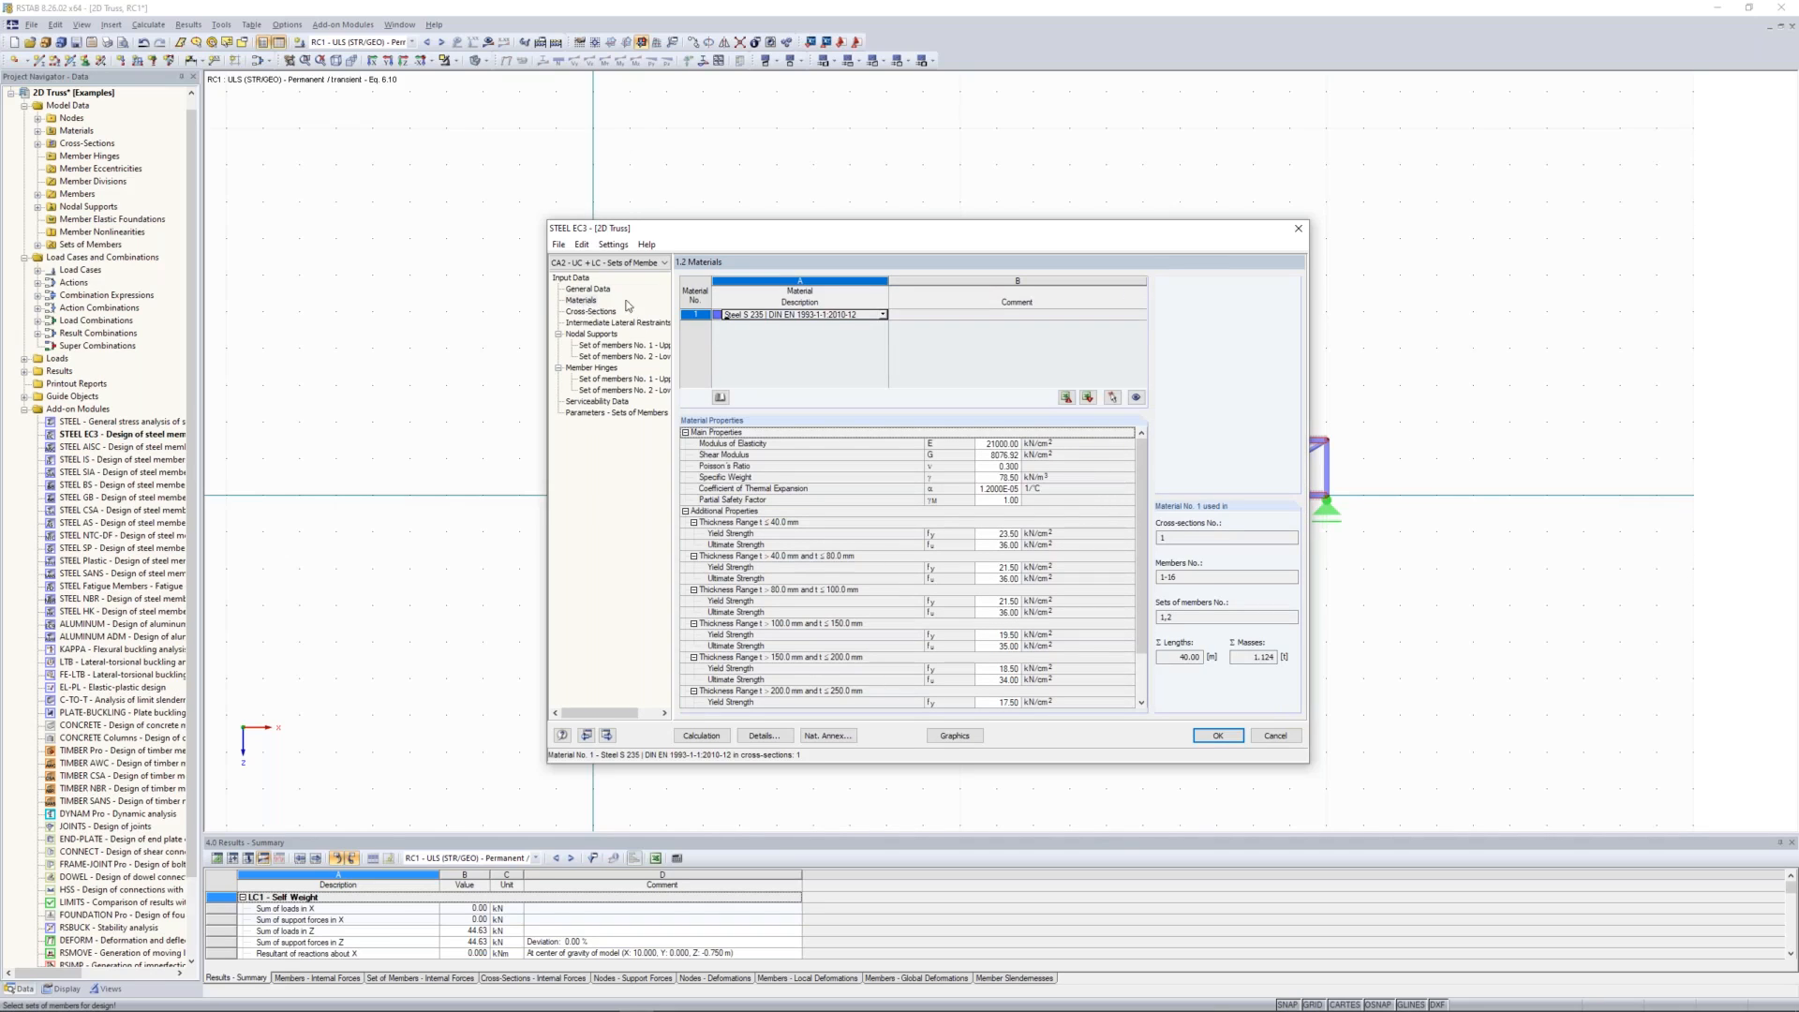
pyautogui.click(591, 311)
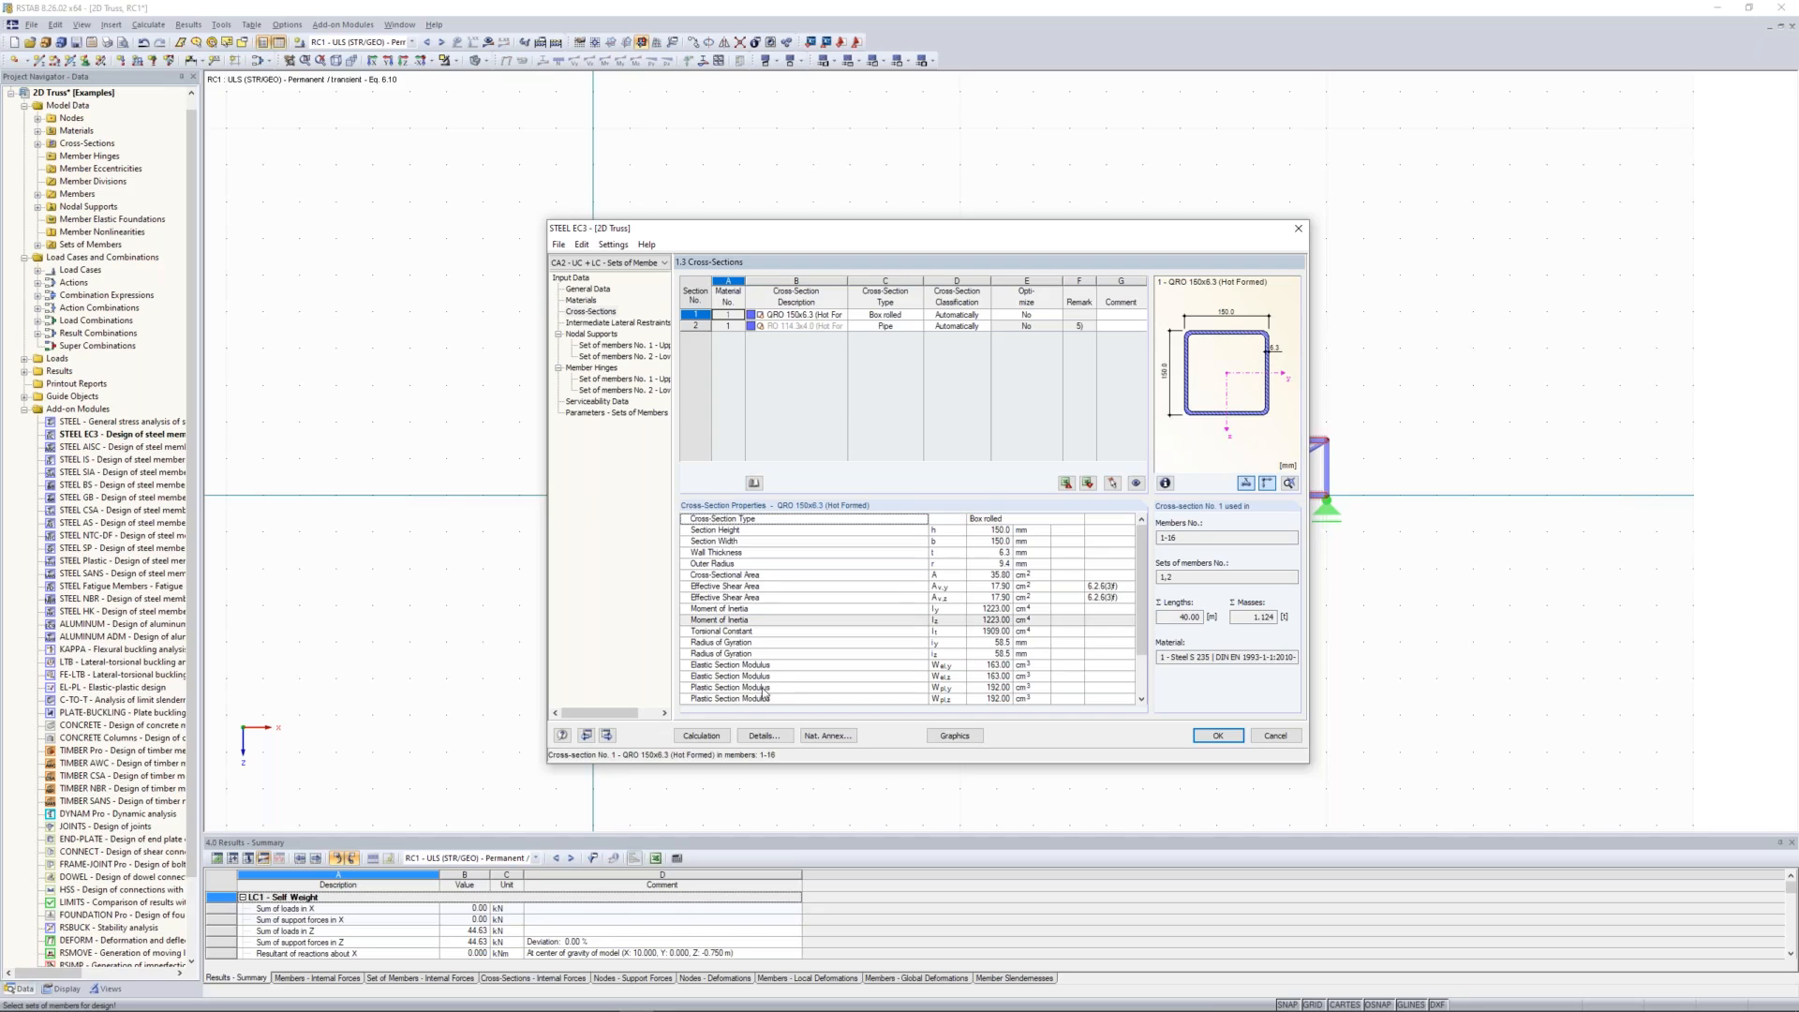
pyautogui.click(763, 736)
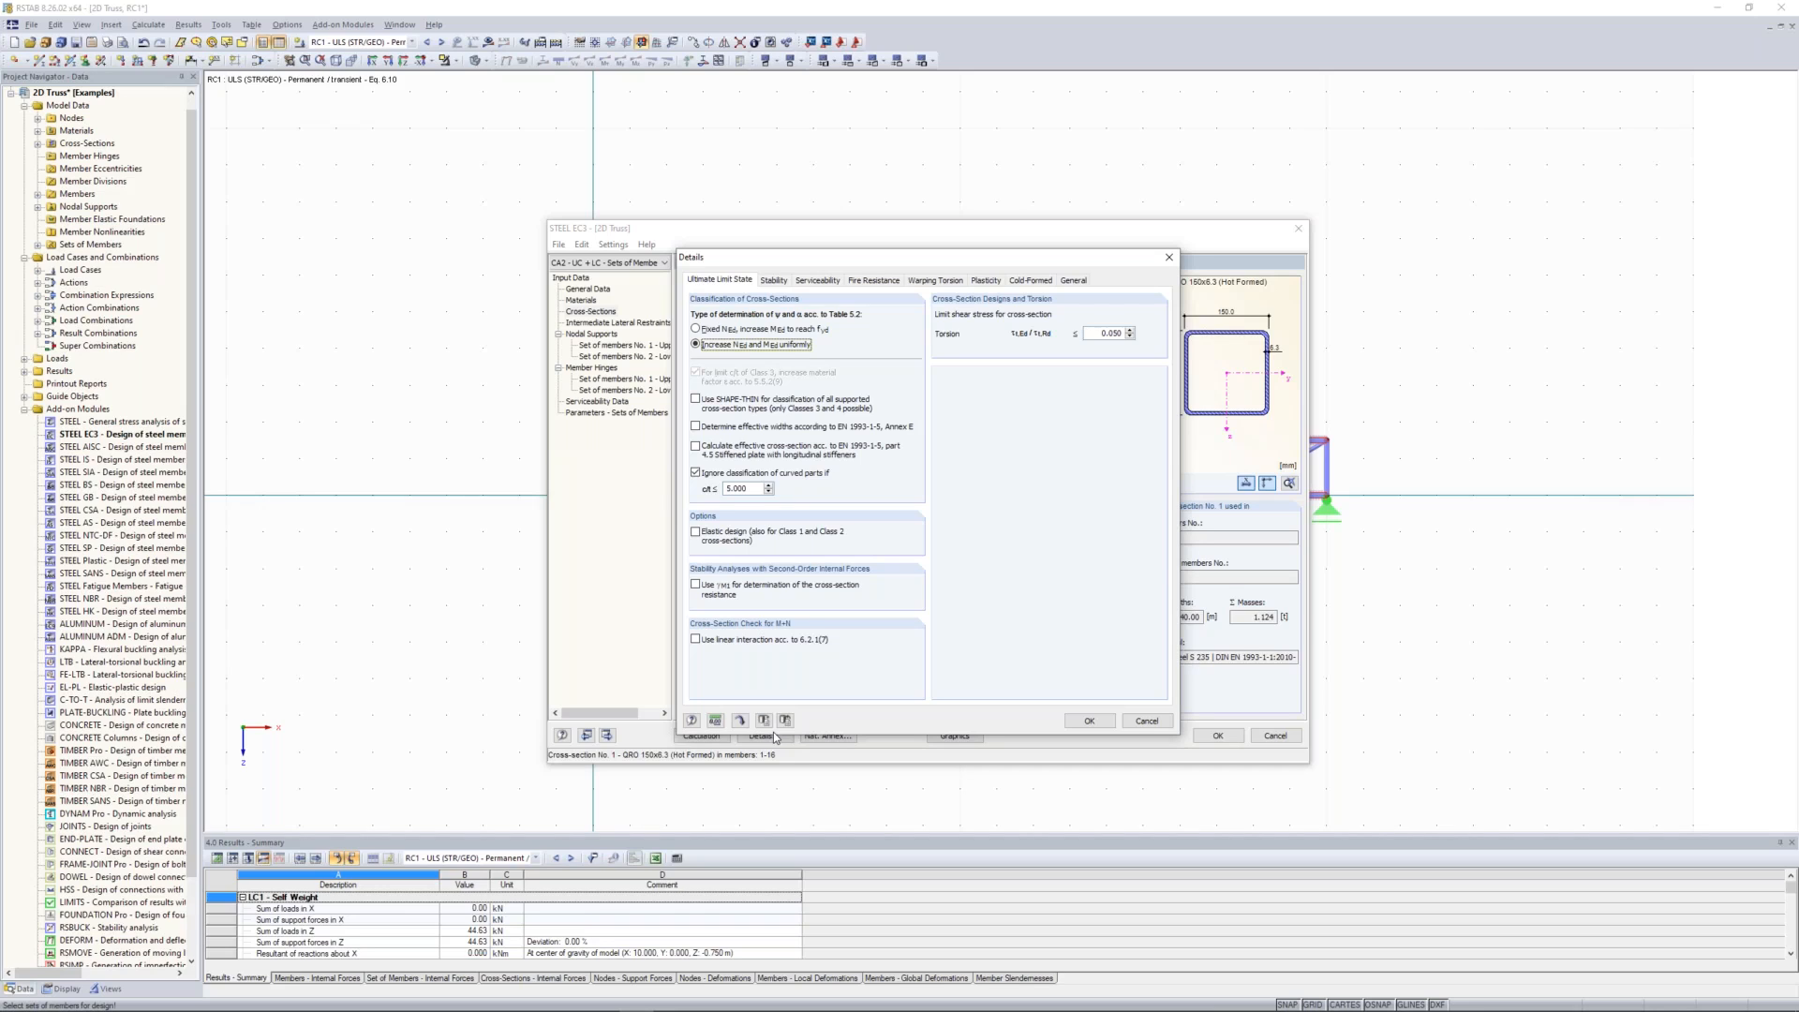
pyautogui.click(774, 281)
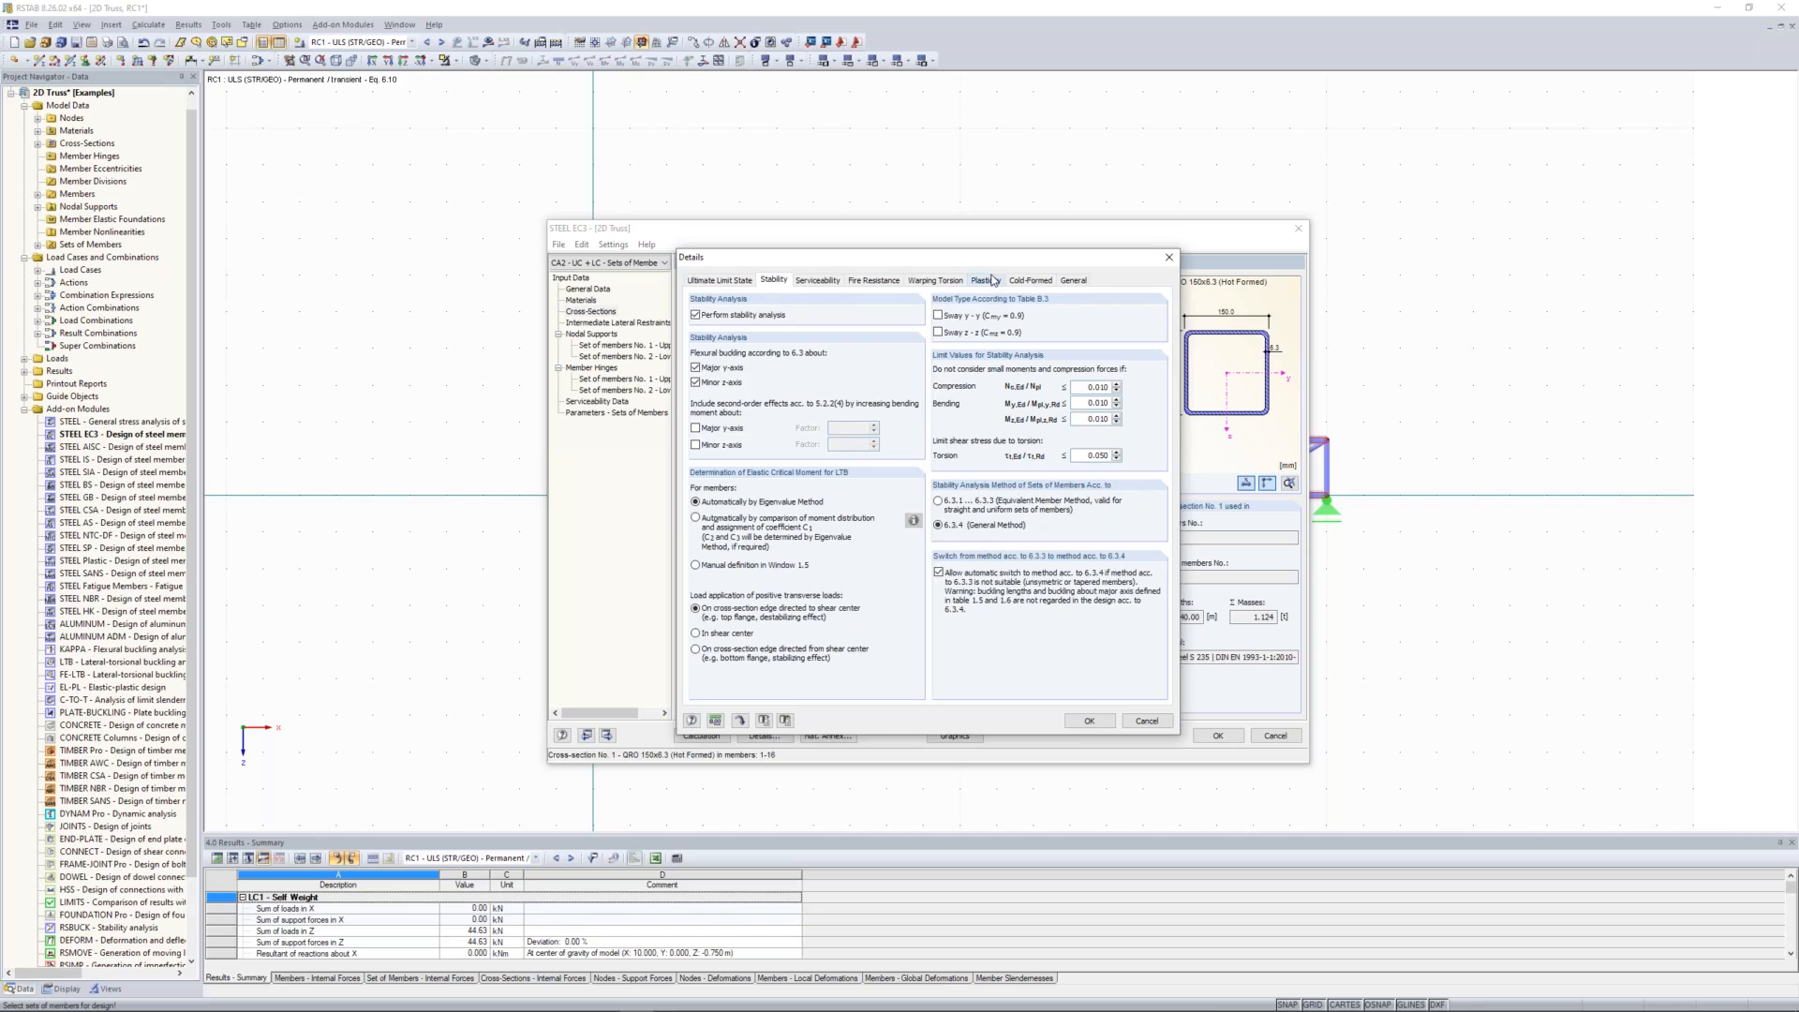
pyautogui.moveTo(1013, 256); pyautogui.dragTo(923, 253)
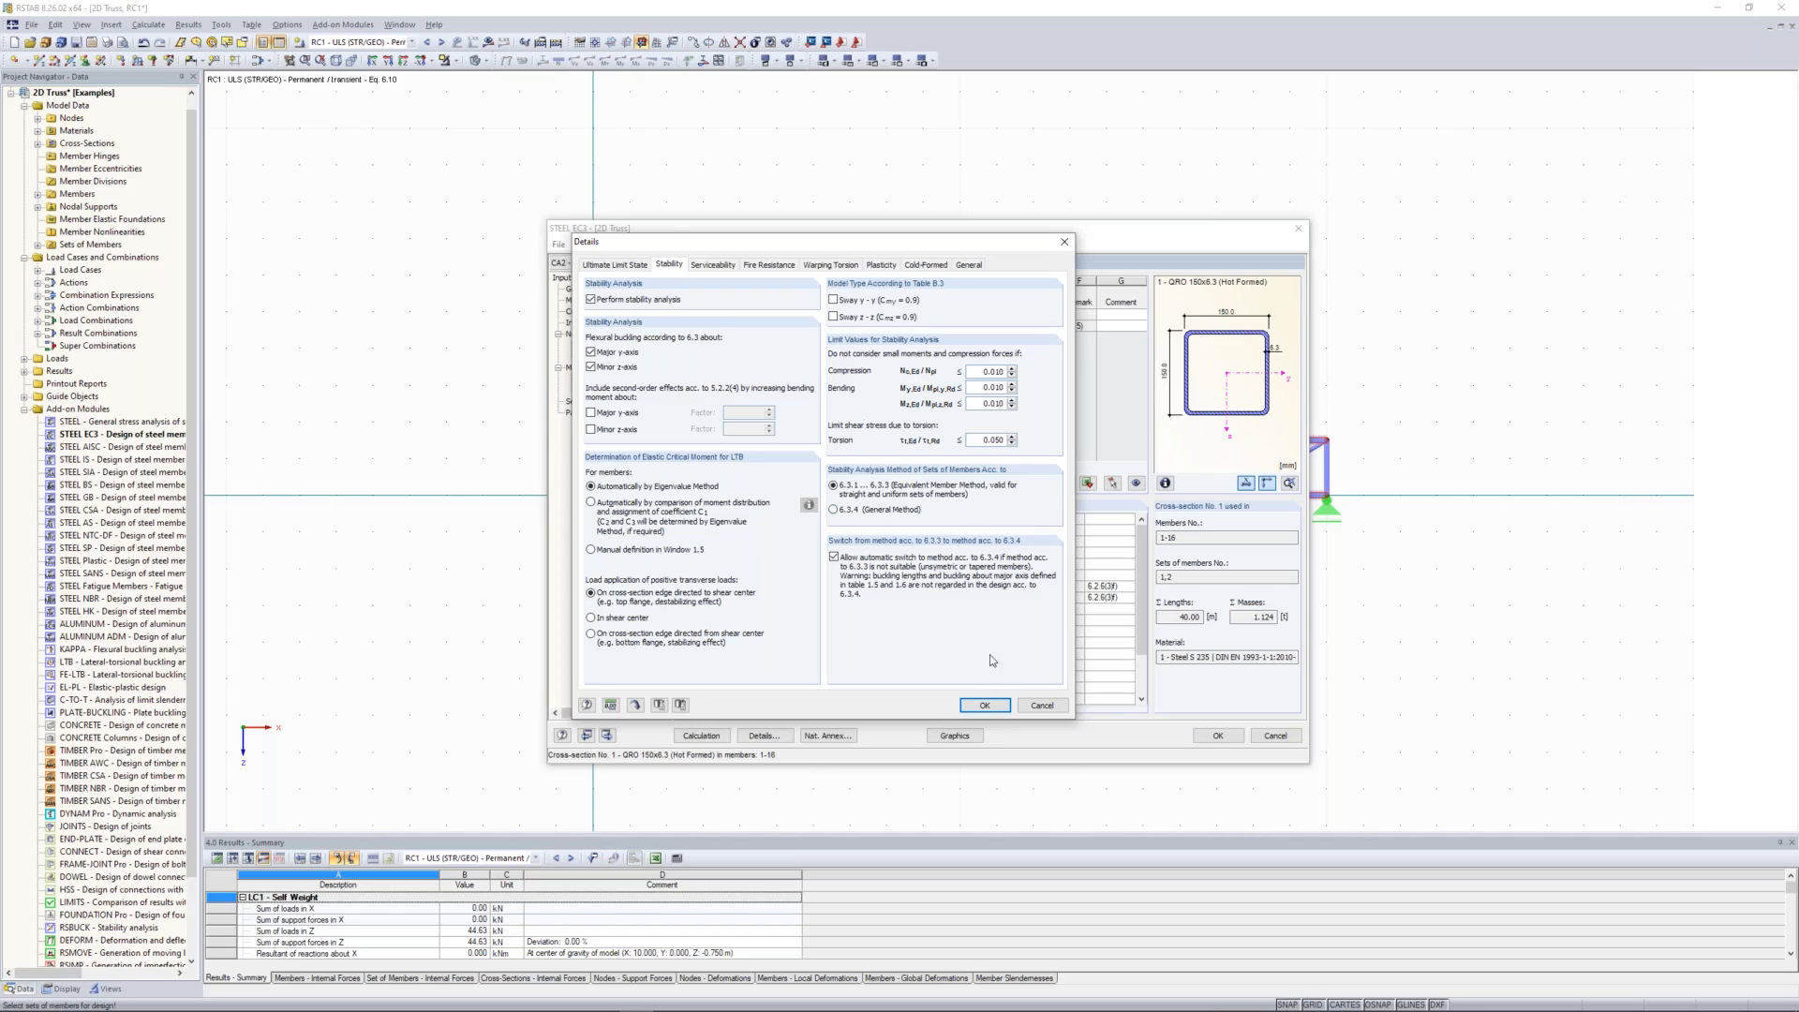
pyautogui.click(986, 704)
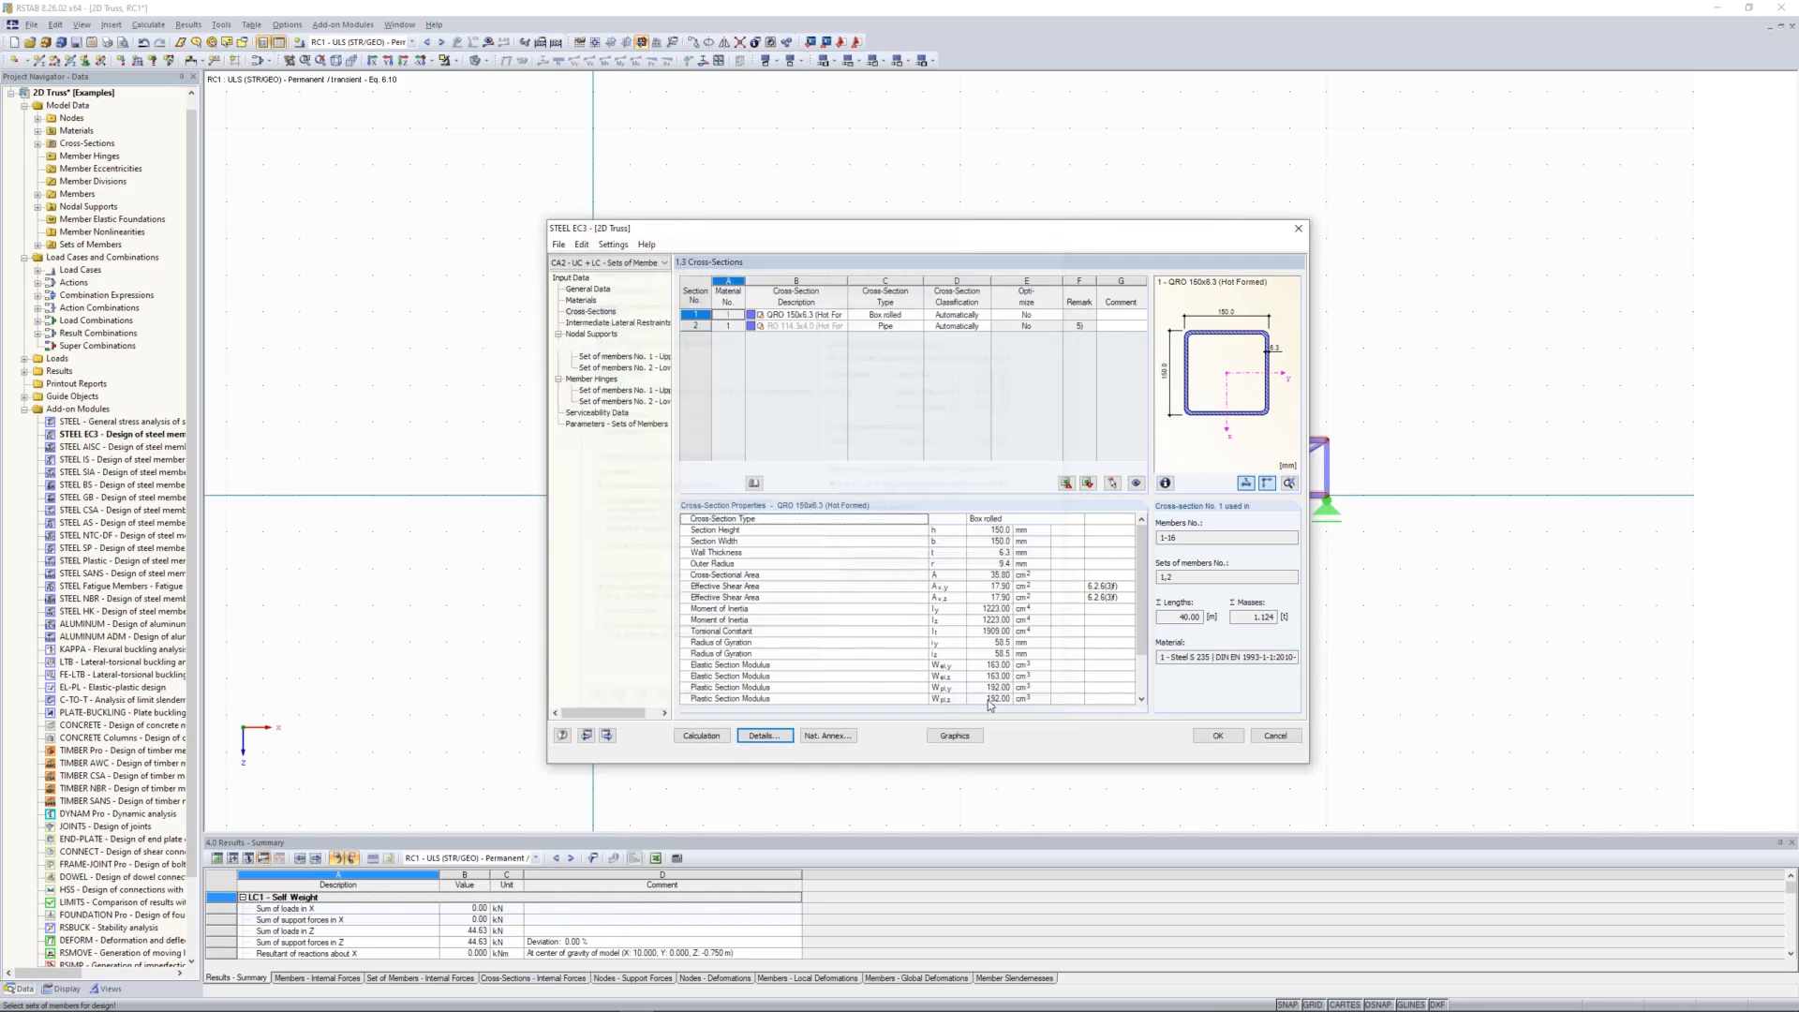
# Step: Set the upper chord's effective length about the y-axis to 2.5 m by picking its first two nodes in the model
pyautogui.click(582, 331)
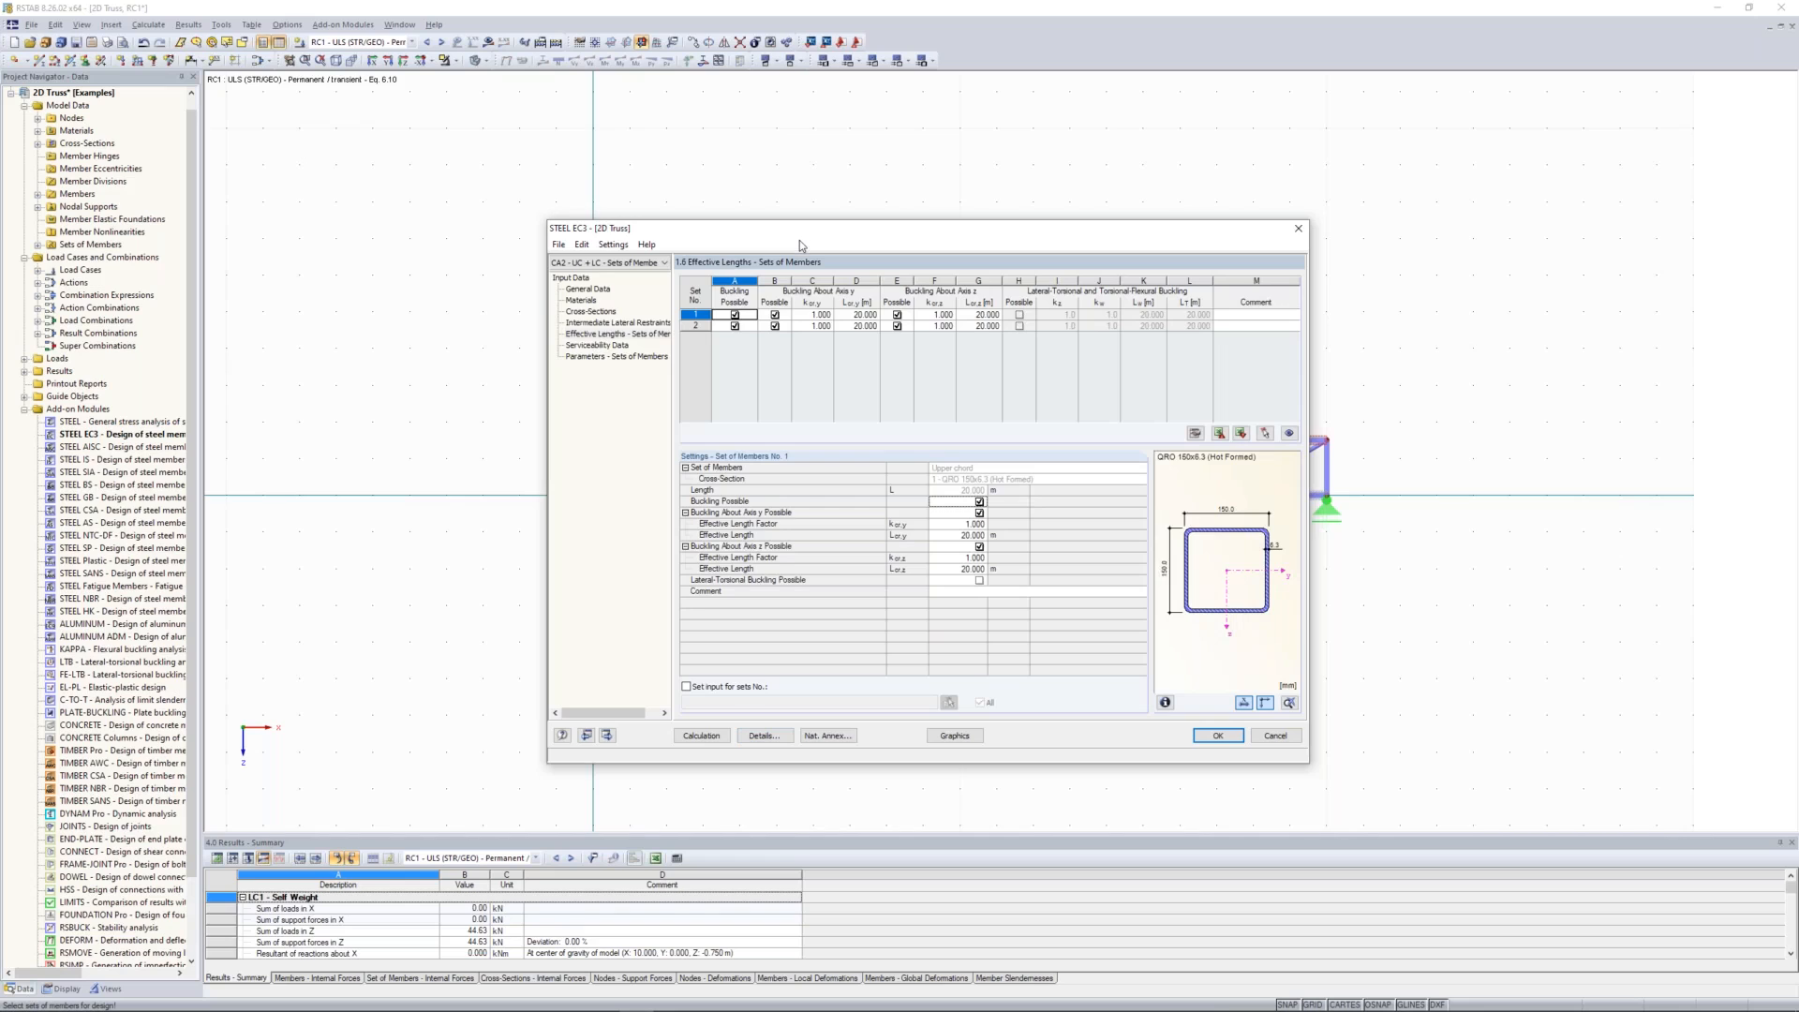
pyautogui.moveTo(801, 240); pyautogui.dragTo(786, 528)
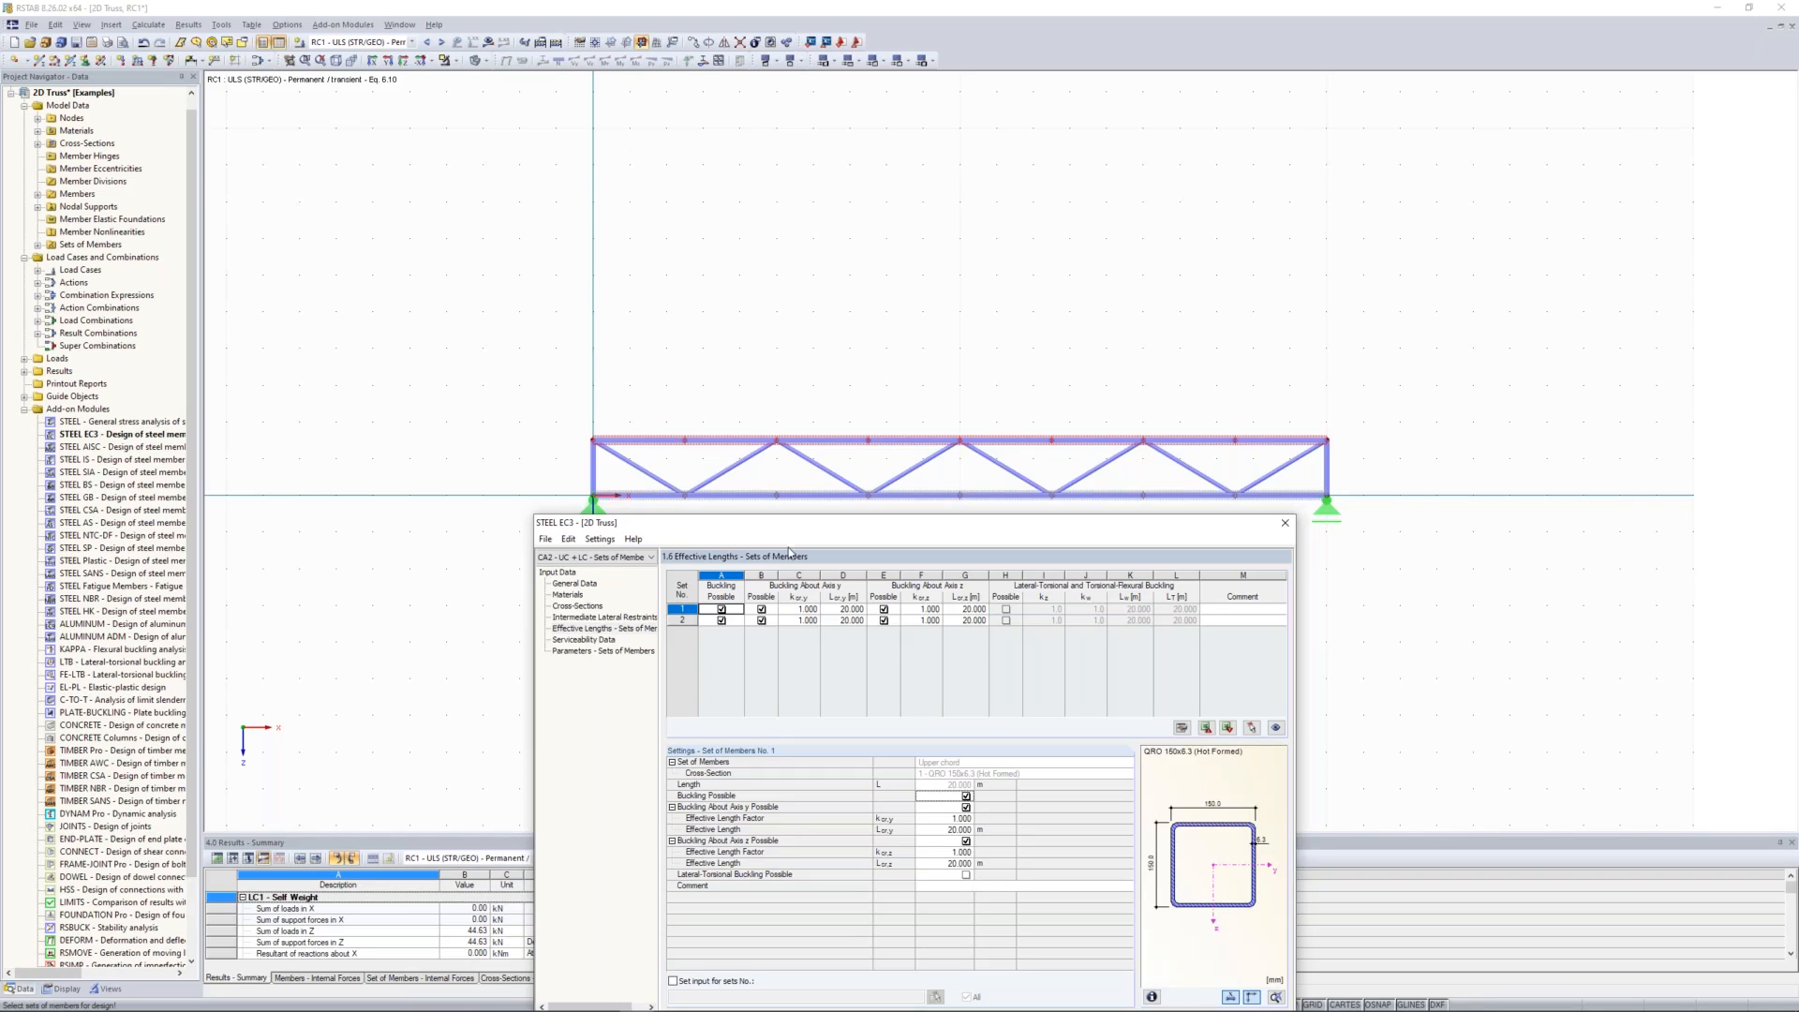
pyautogui.moveTo(789, 521); pyautogui.dragTo(810, 485)
pyautogui.click(839, 517)
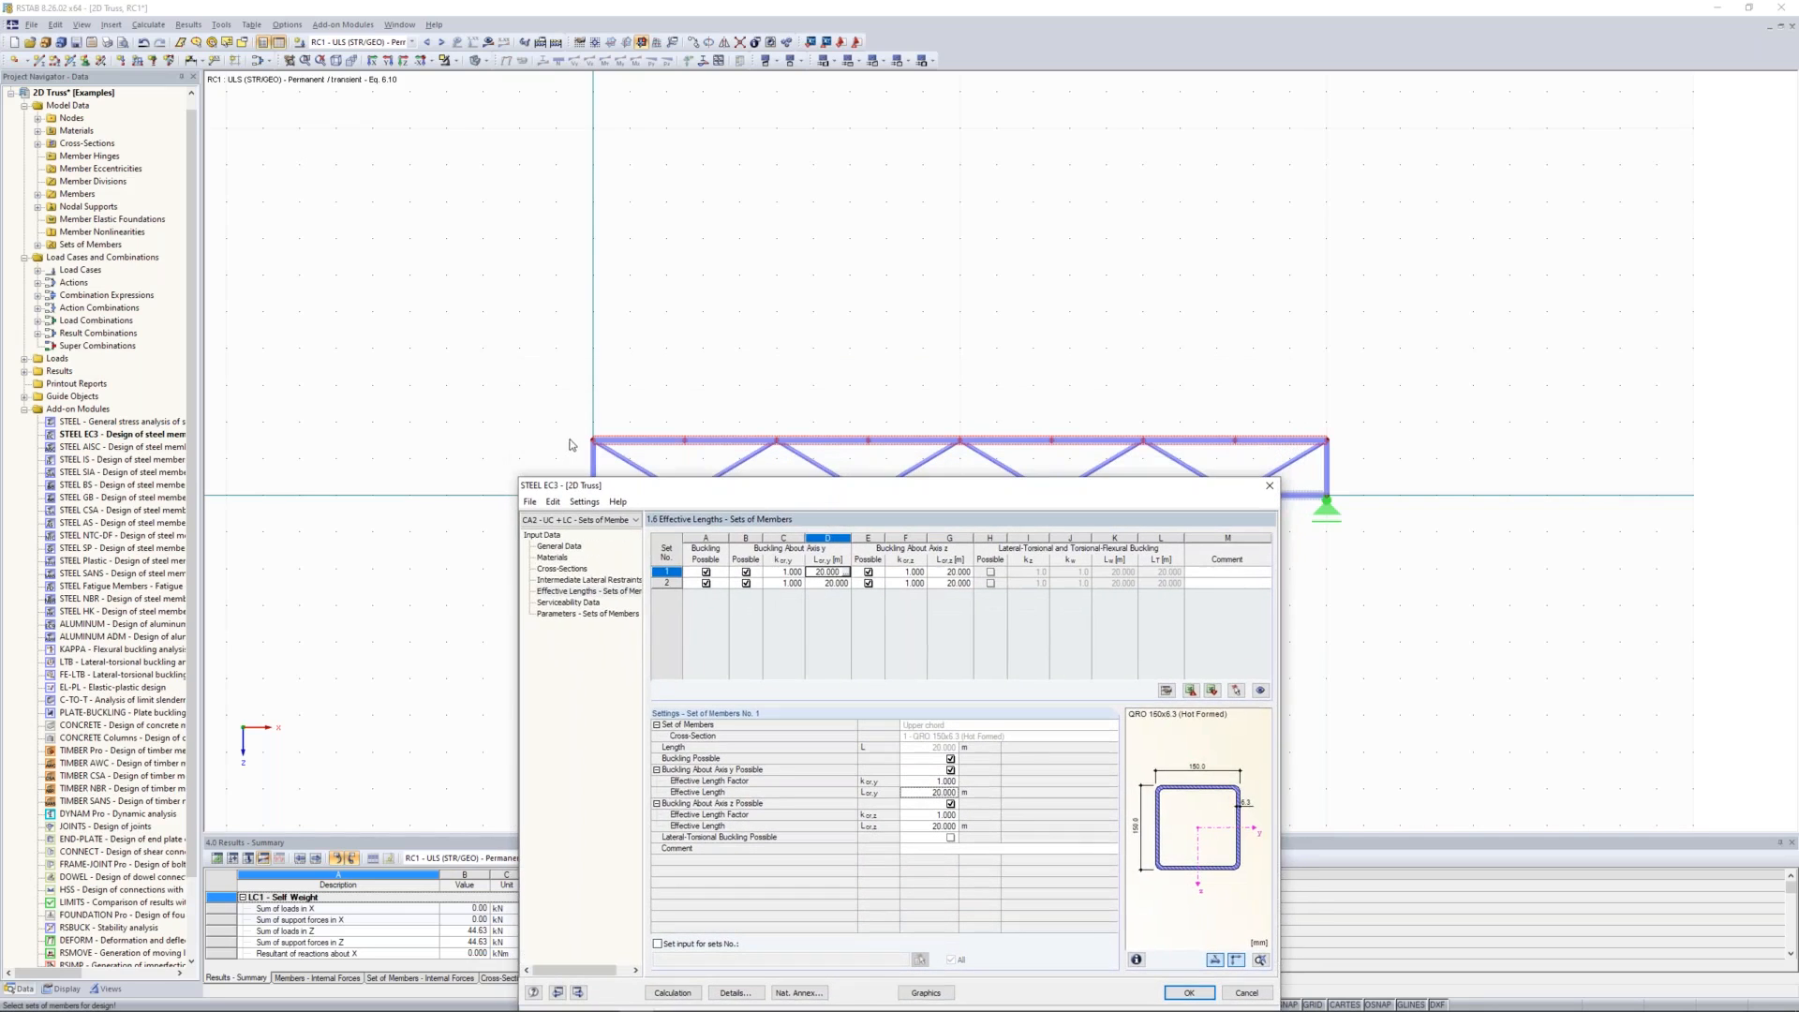
pyautogui.click(849, 570)
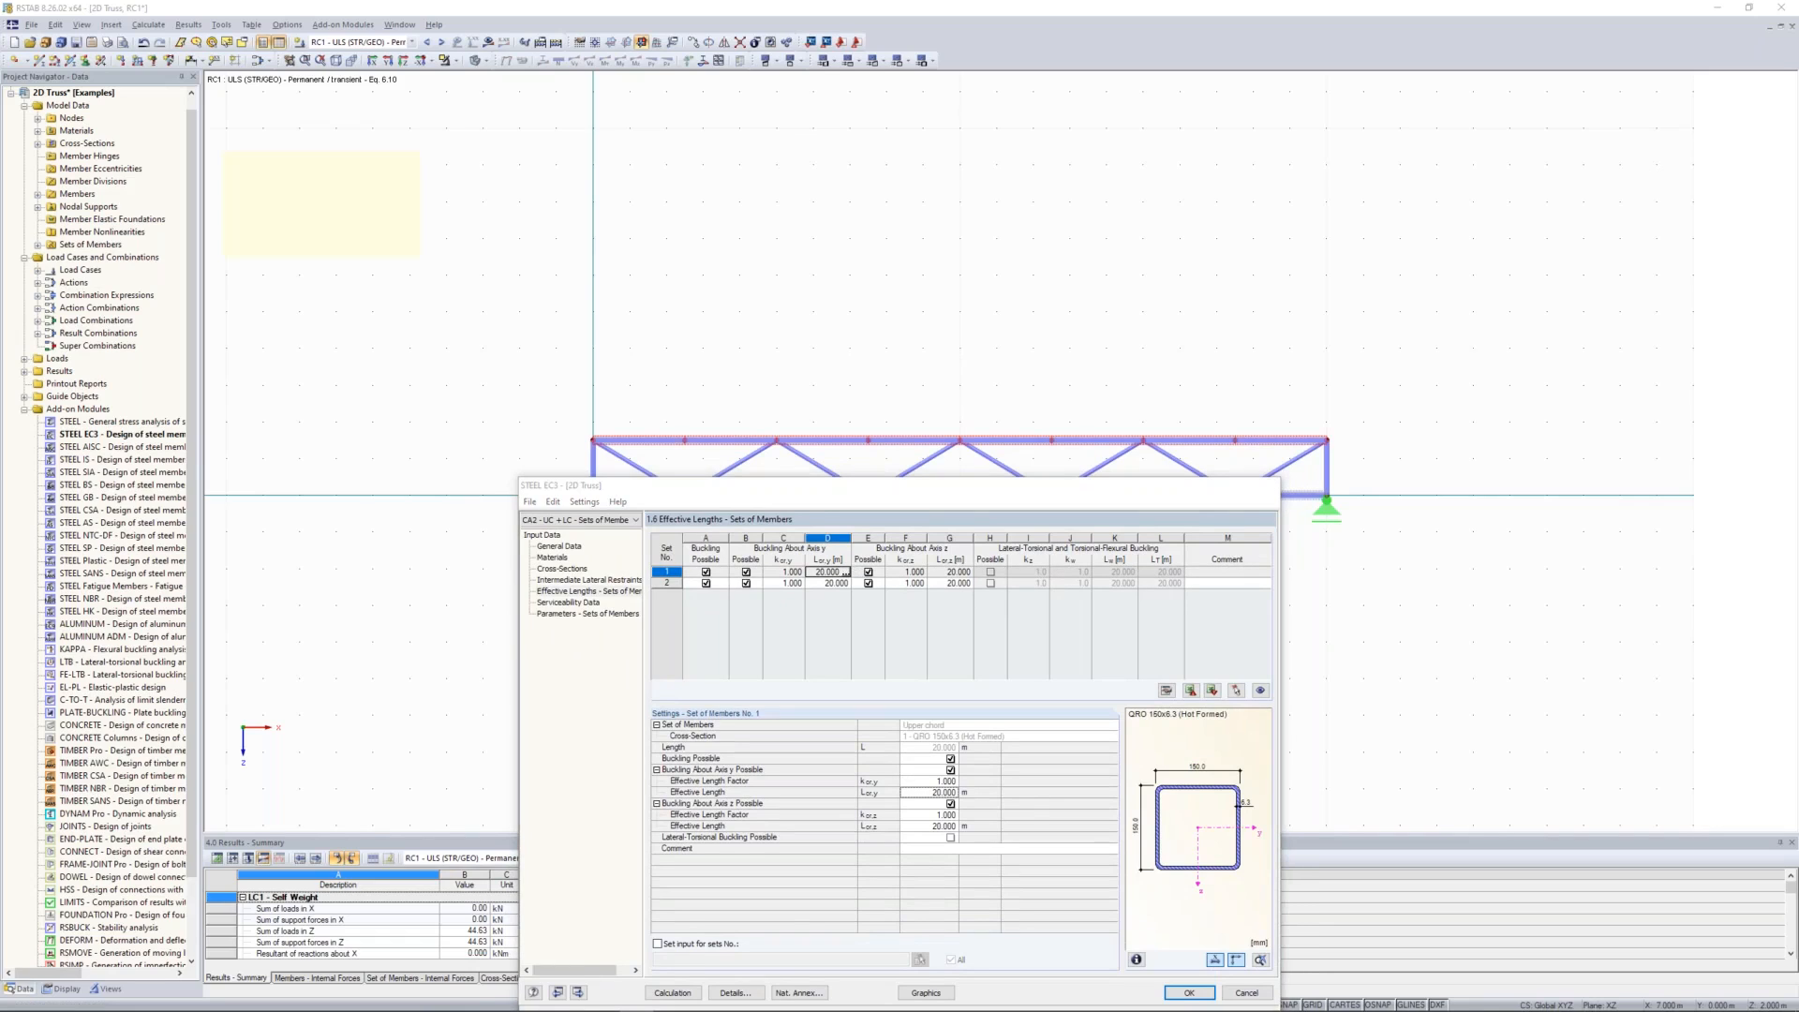
pyautogui.click(627, 441)
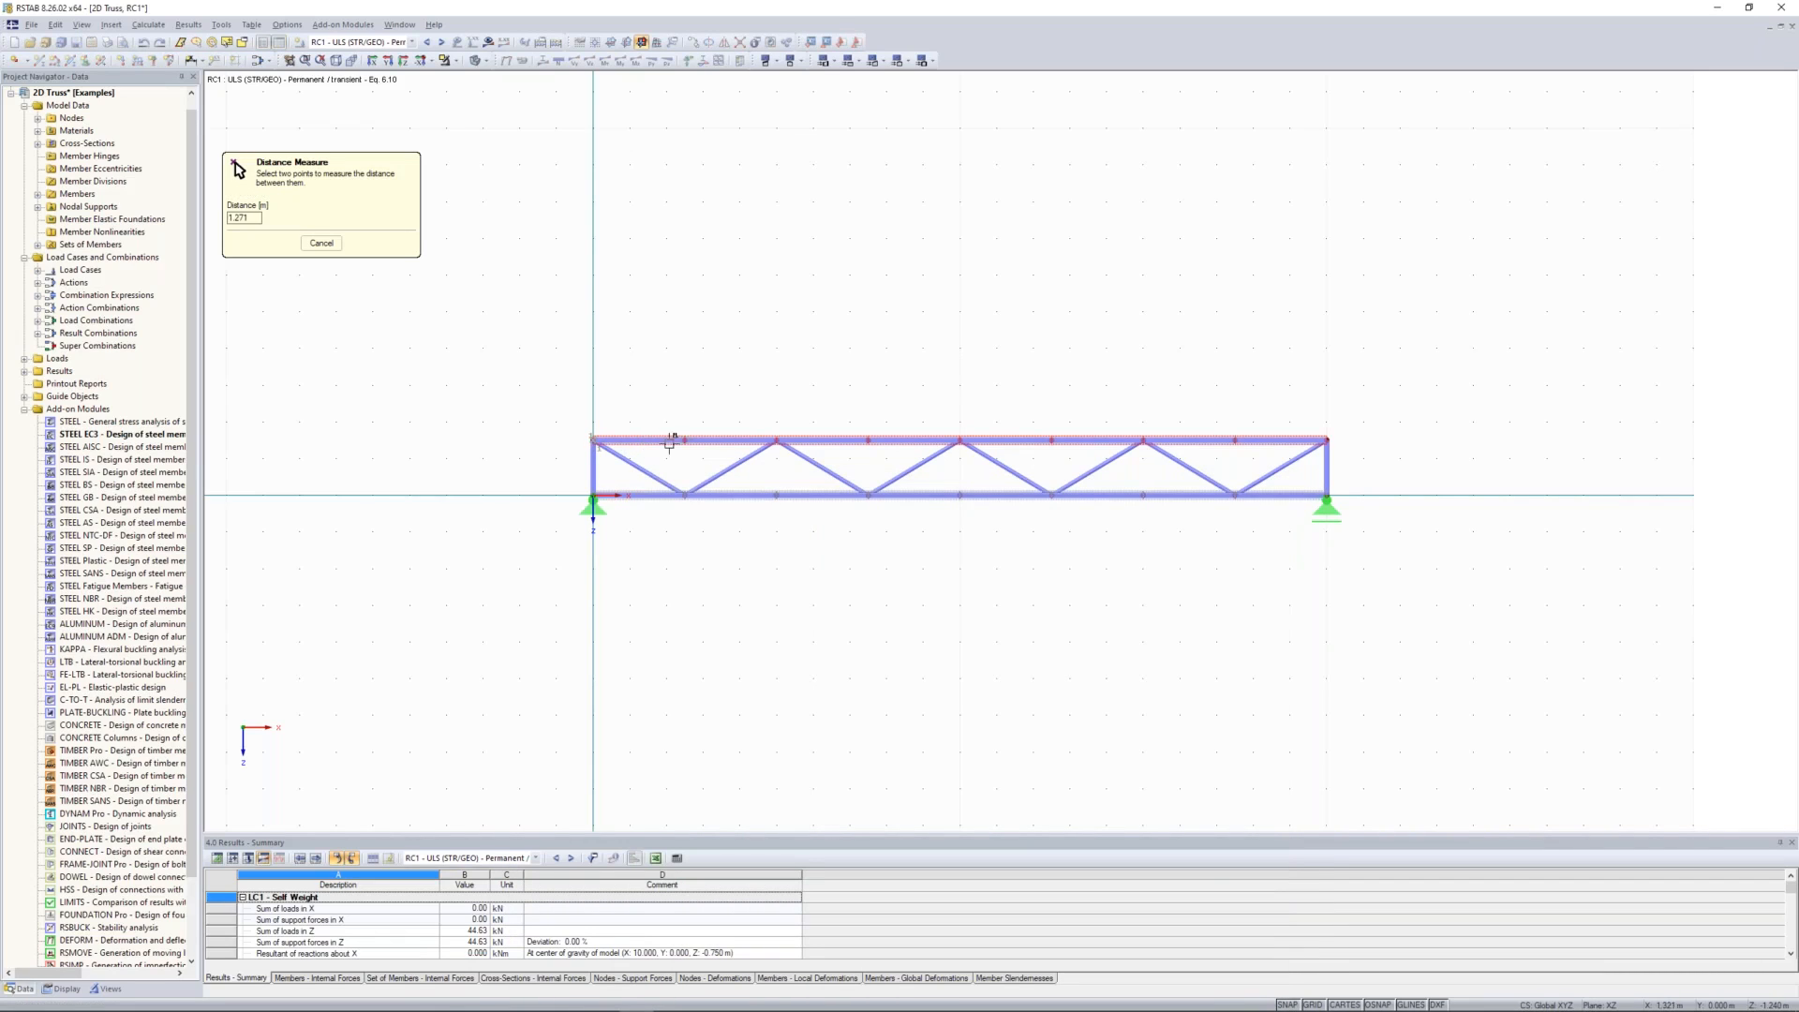
pyautogui.click(685, 441)
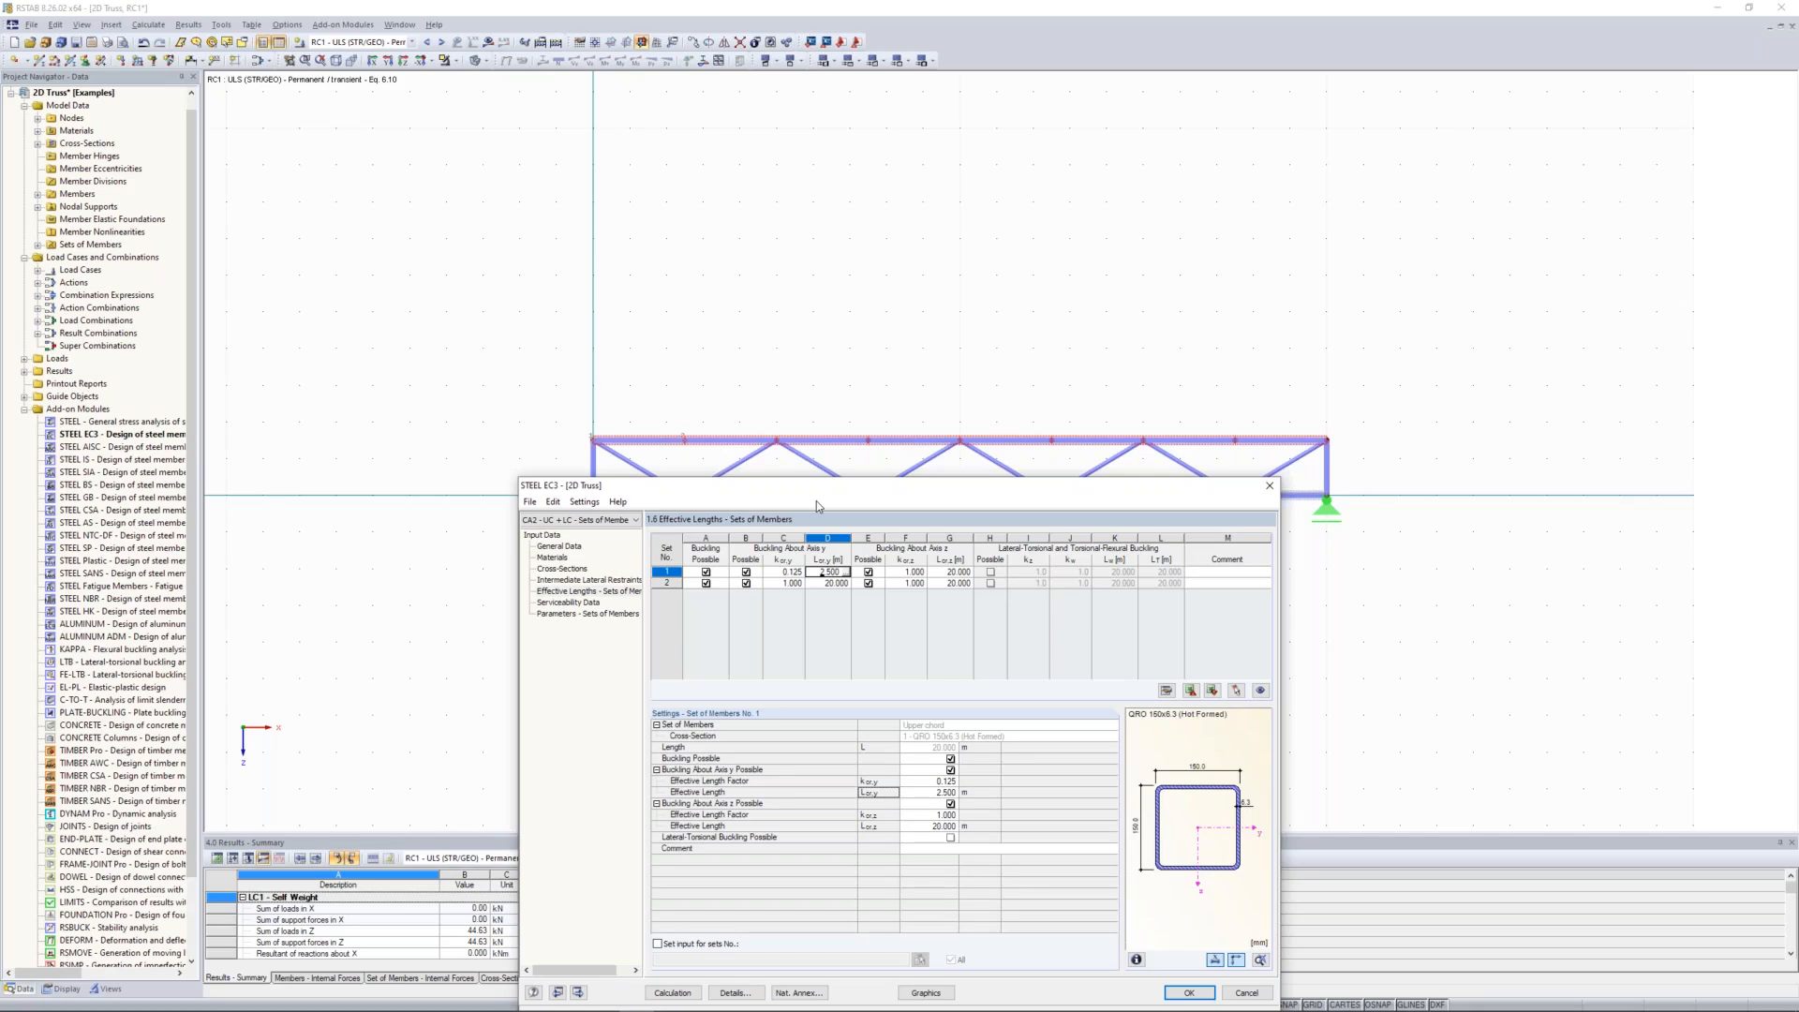
# Step: Set the upper chord's effective length for buckling about the z-axis to 2.5 m
pyautogui.click(945, 572)
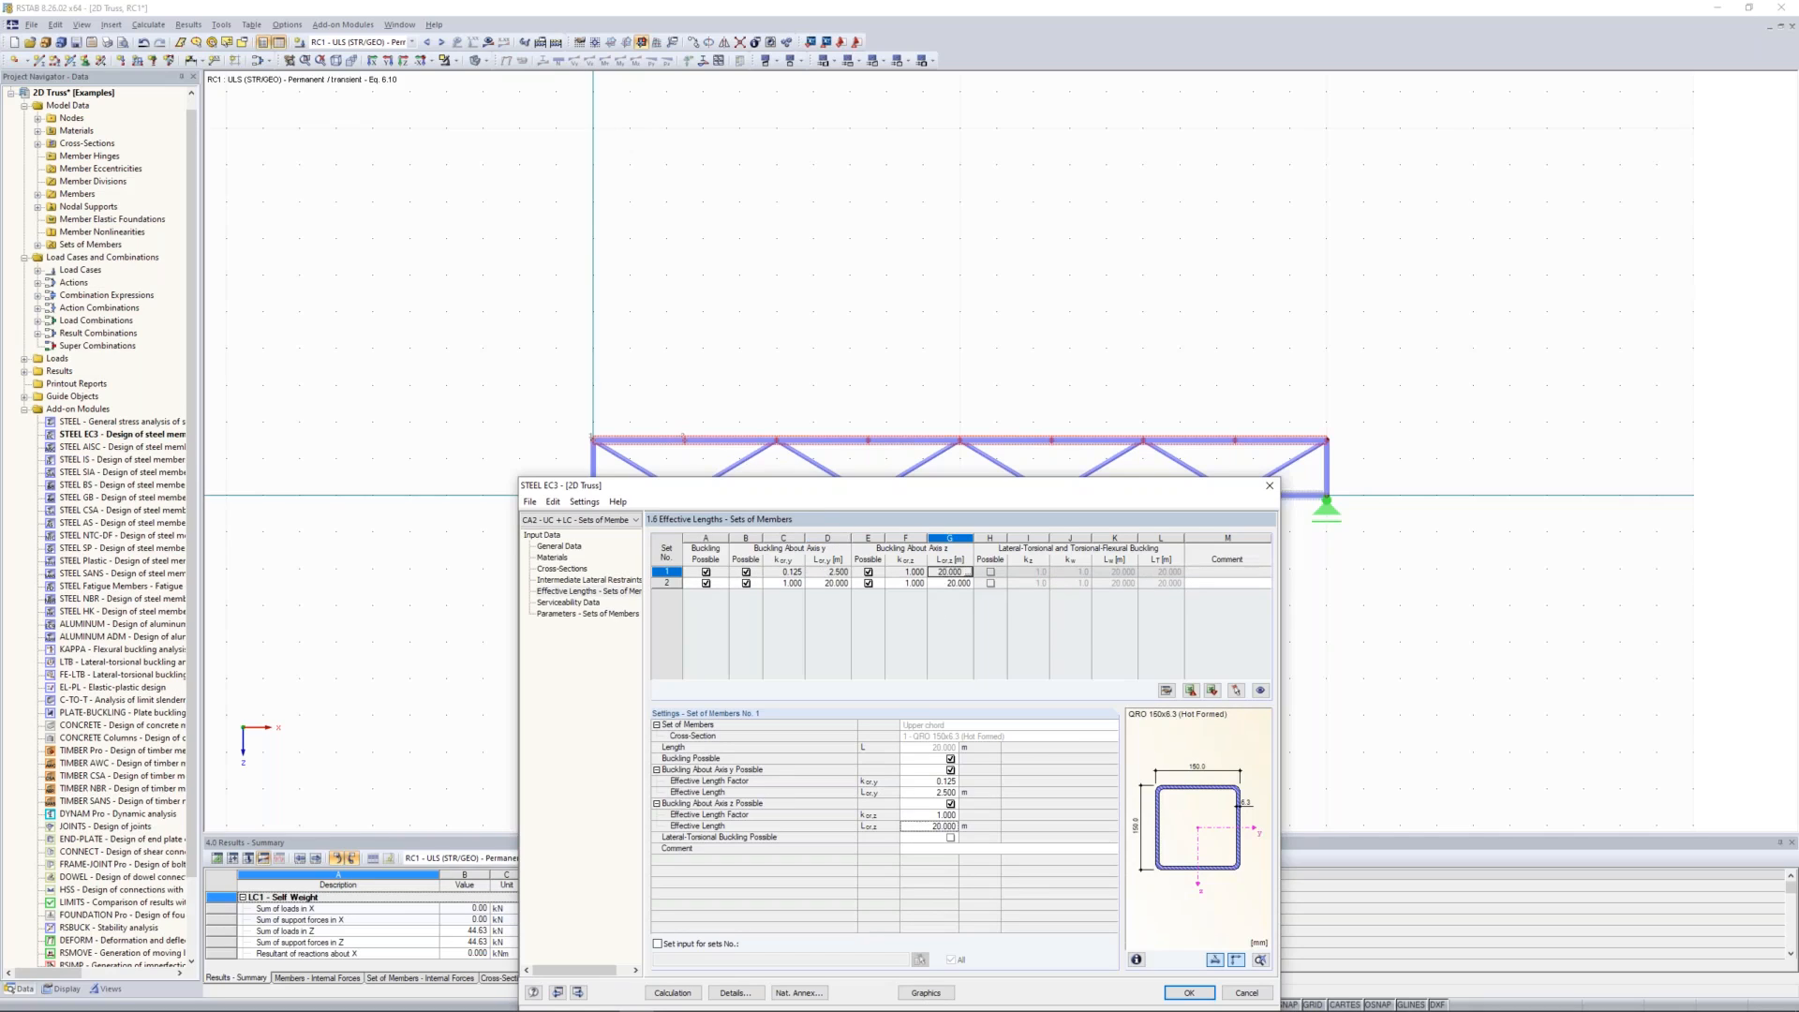
pyautogui.write('2.5')
pyautogui.click(906, 571)
# Step: Disable buckling for the lower chord, set of members no. 2, keeping the truss in view while editing
pyautogui.moveTo(784, 528); pyautogui.dragTo(819, 581)
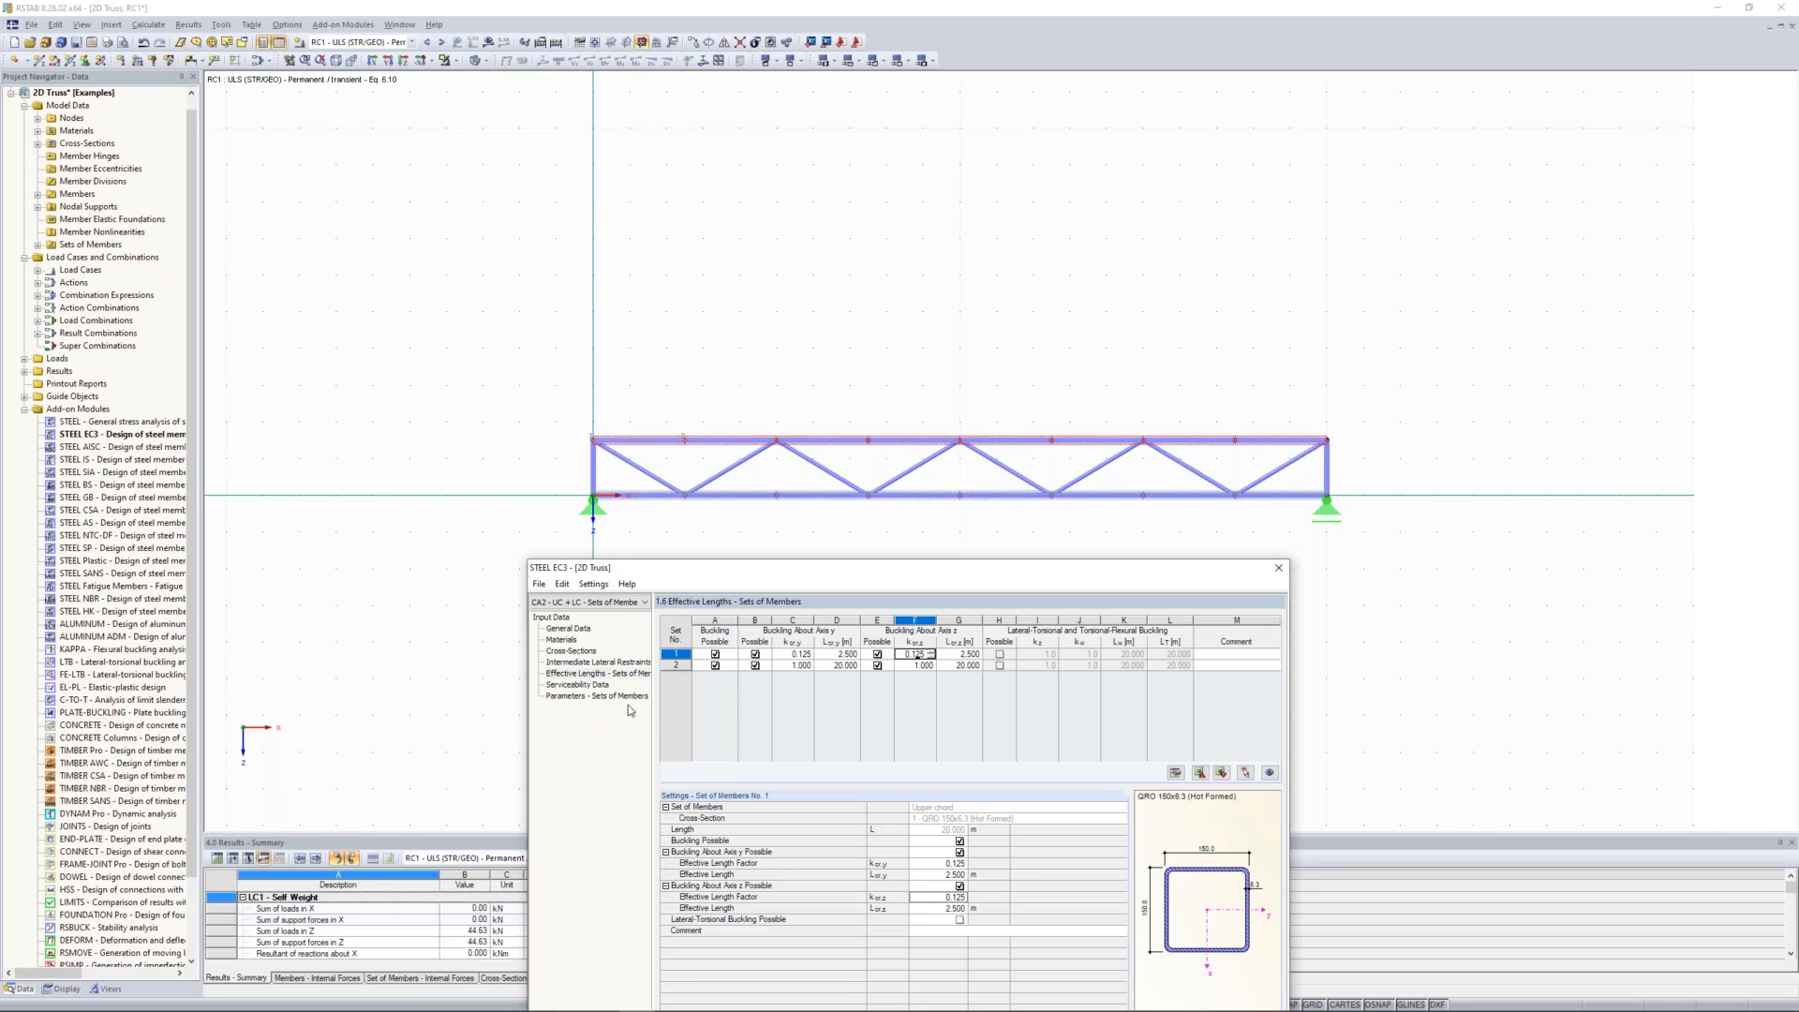
pyautogui.click(715, 666)
pyautogui.moveTo(872, 572); pyautogui.dragTo(896, 536)
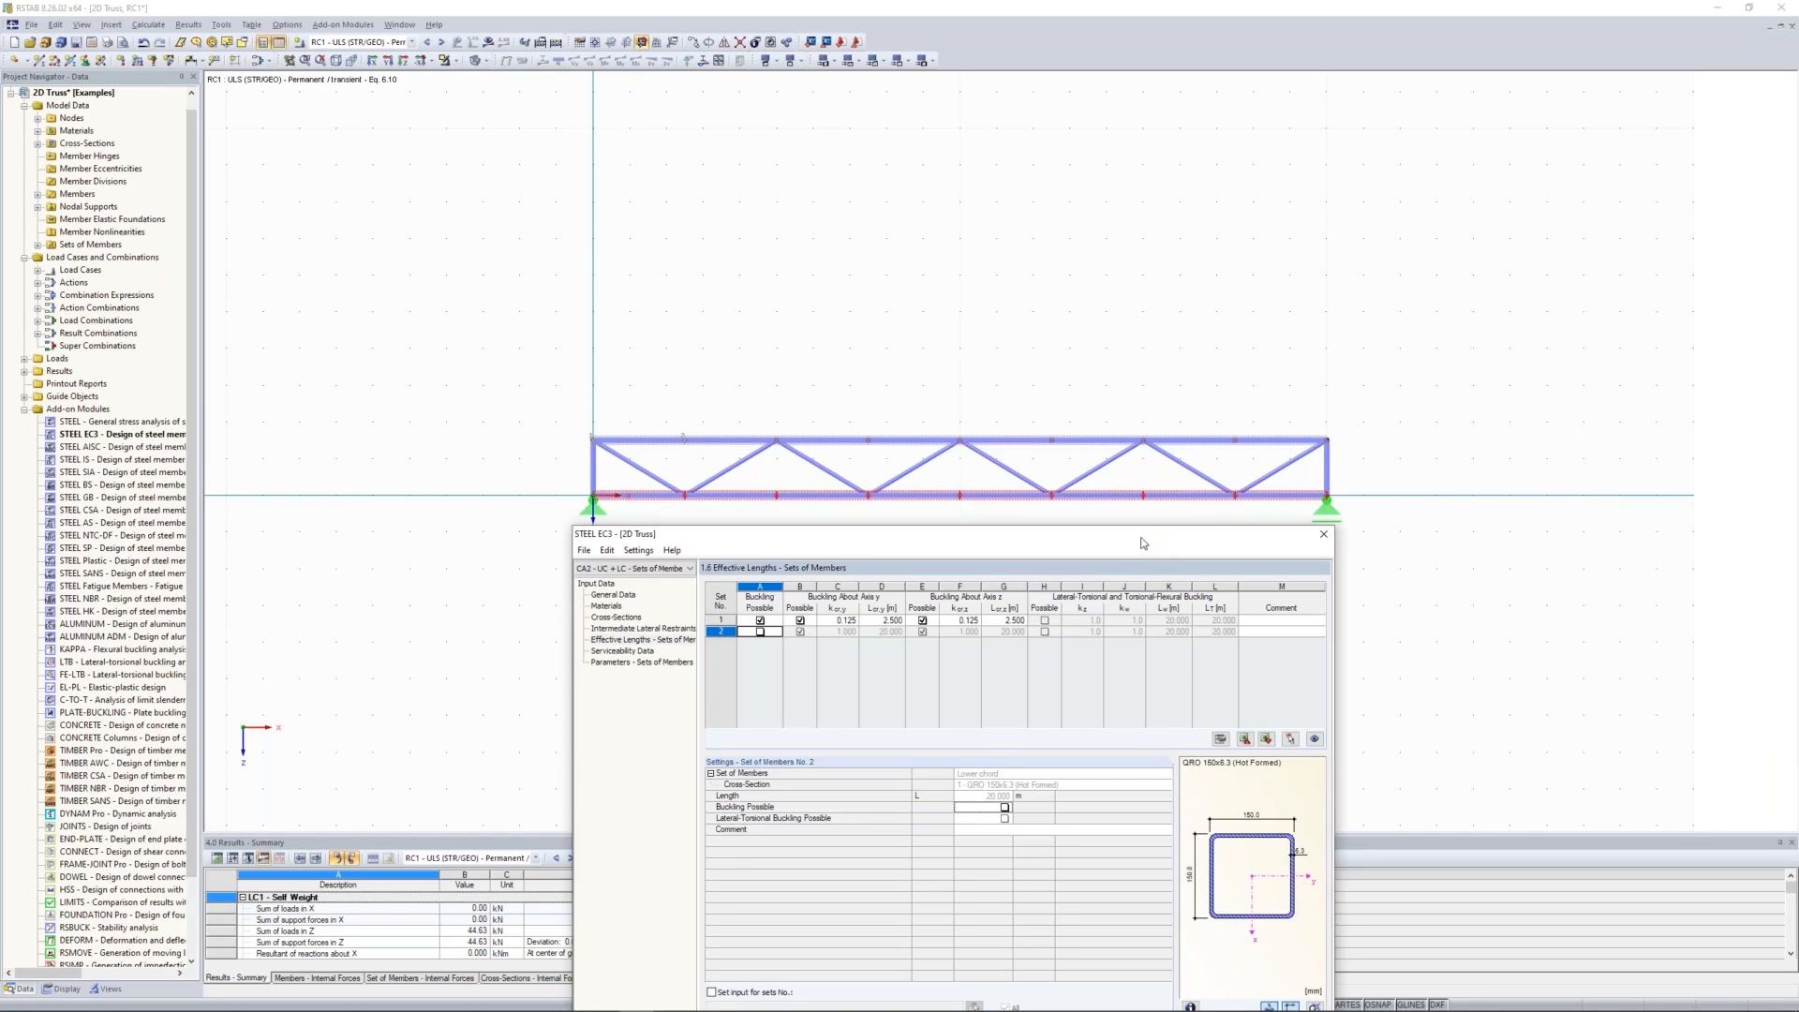
pyautogui.moveTo(1147, 526); pyautogui.dragTo(1147, 425)
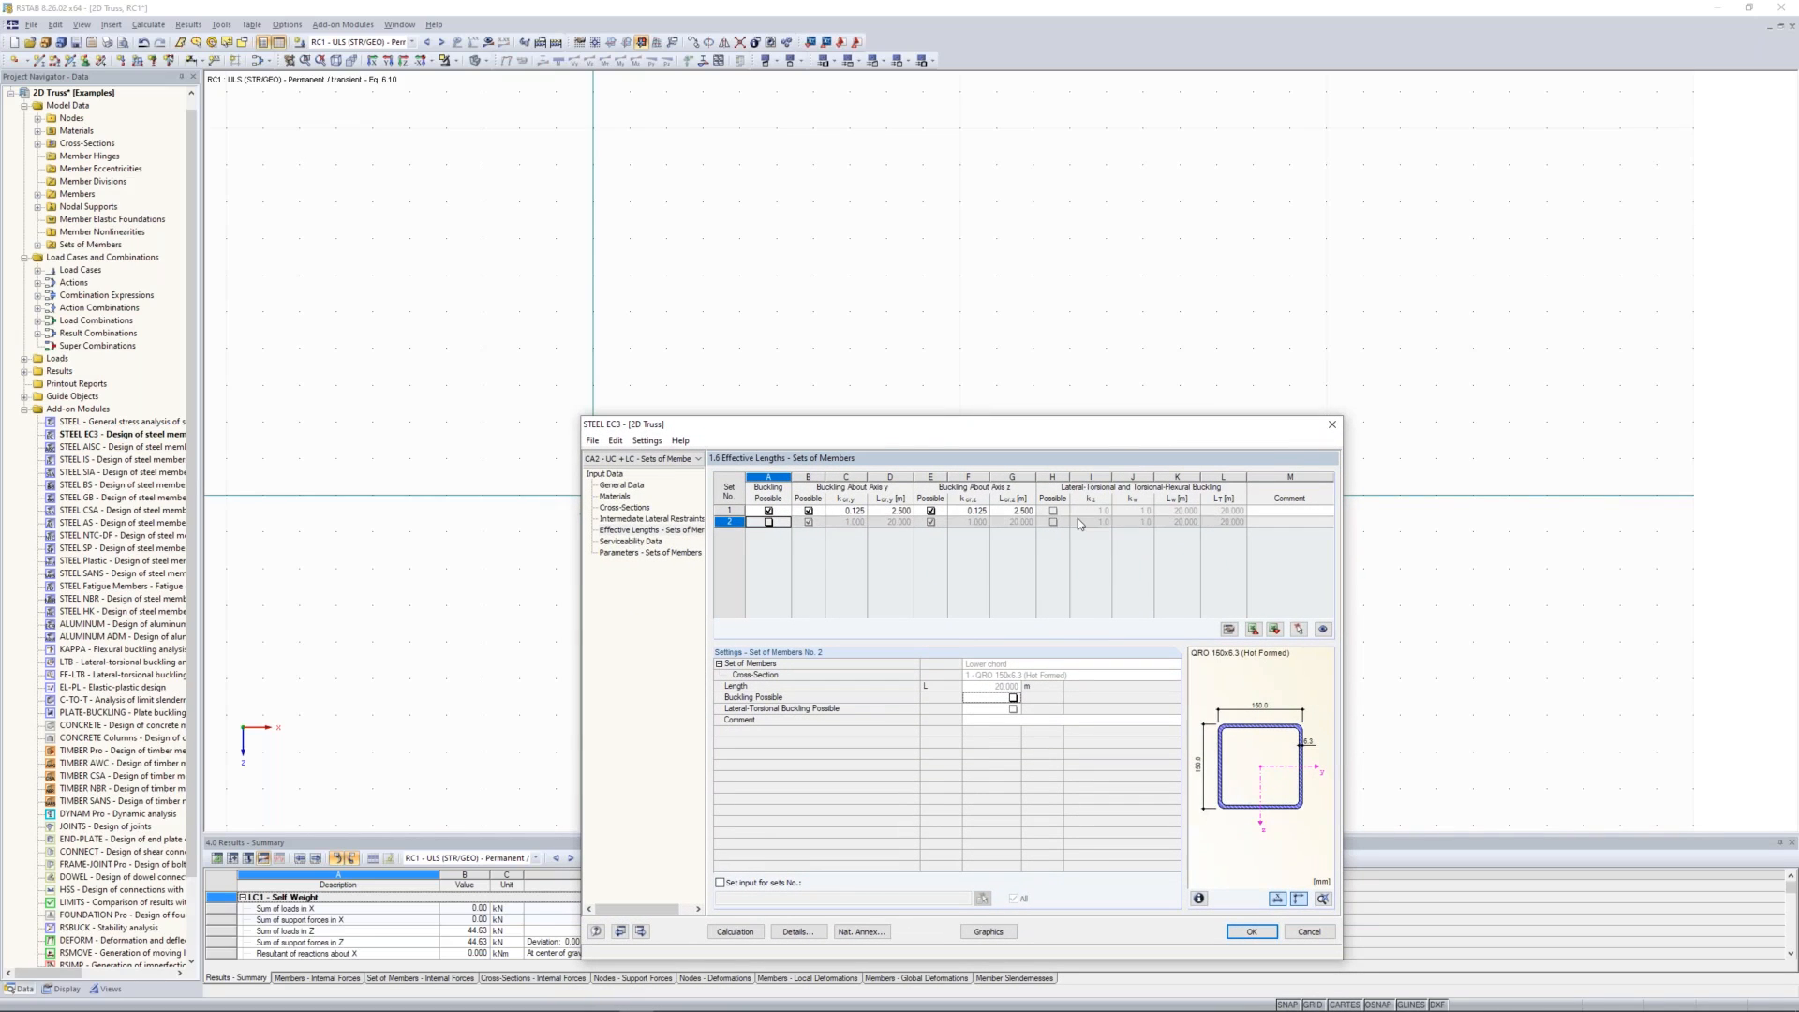
# Step: Define the serviceability data for sets of members 1 and 2 by picking both chords in the model
pyautogui.click(634, 542)
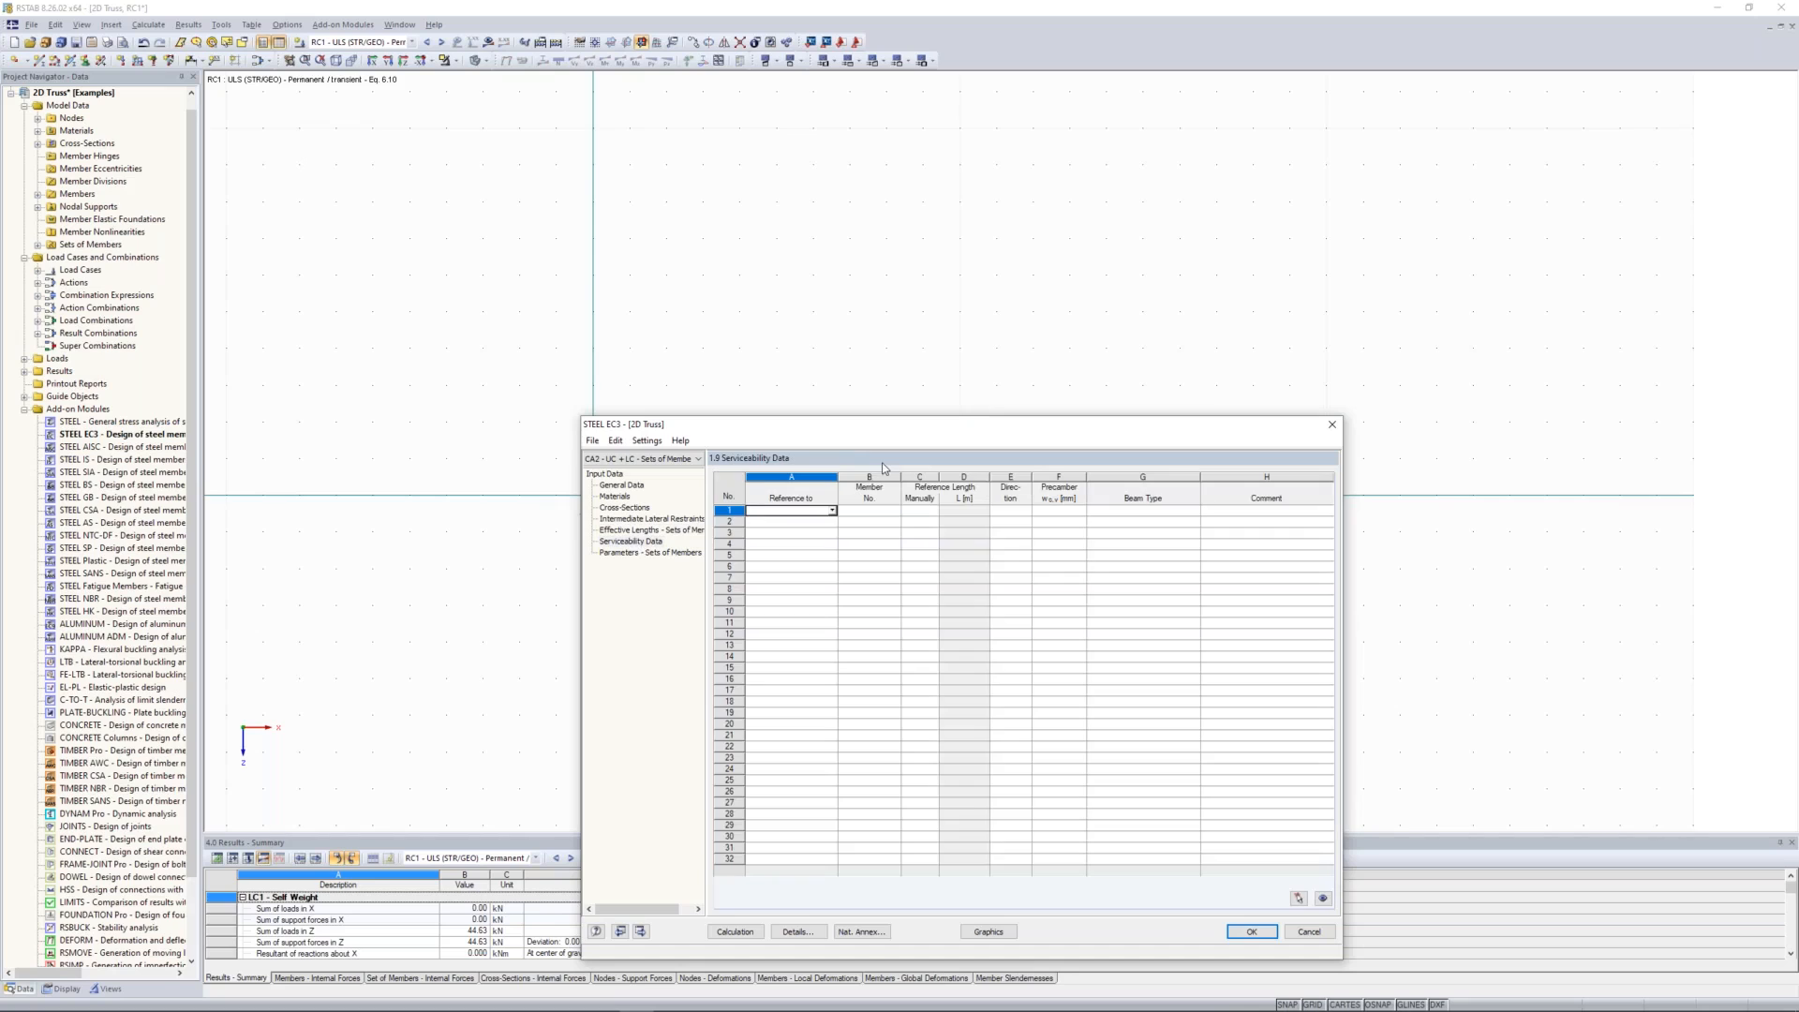
pyautogui.moveTo(773, 431); pyautogui.dragTo(758, 363)
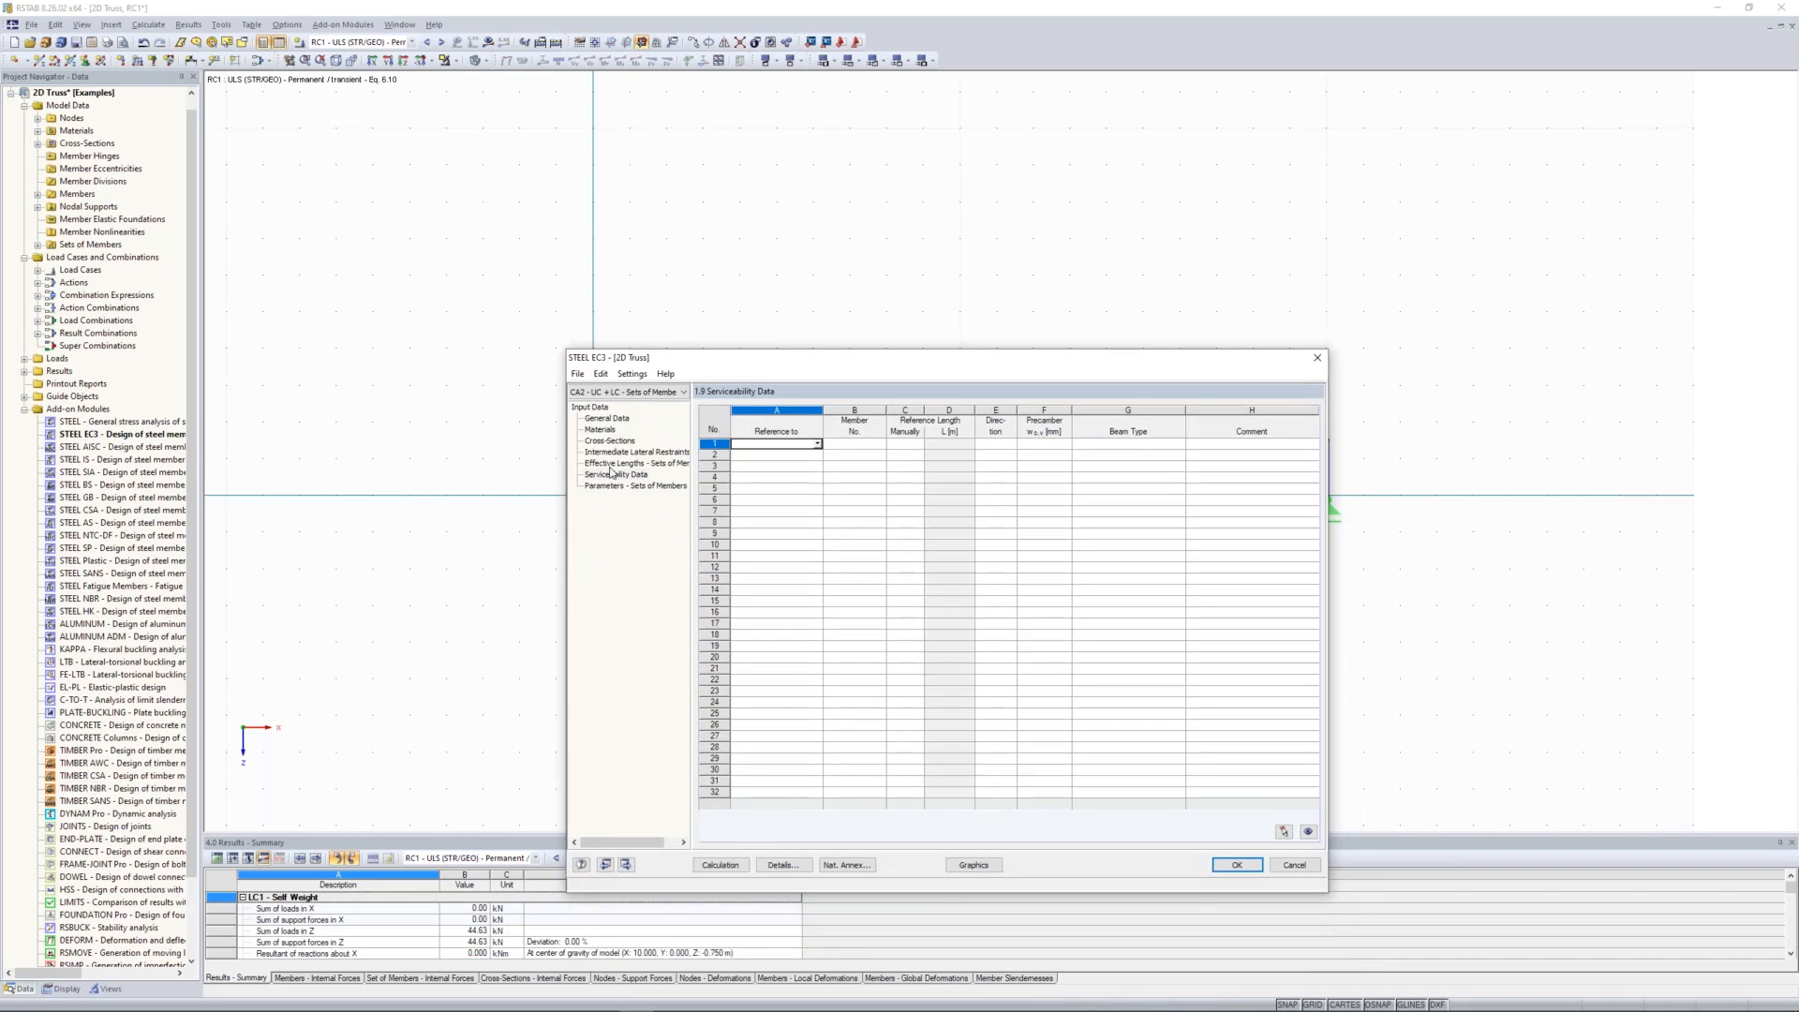
pyautogui.click(774, 443)
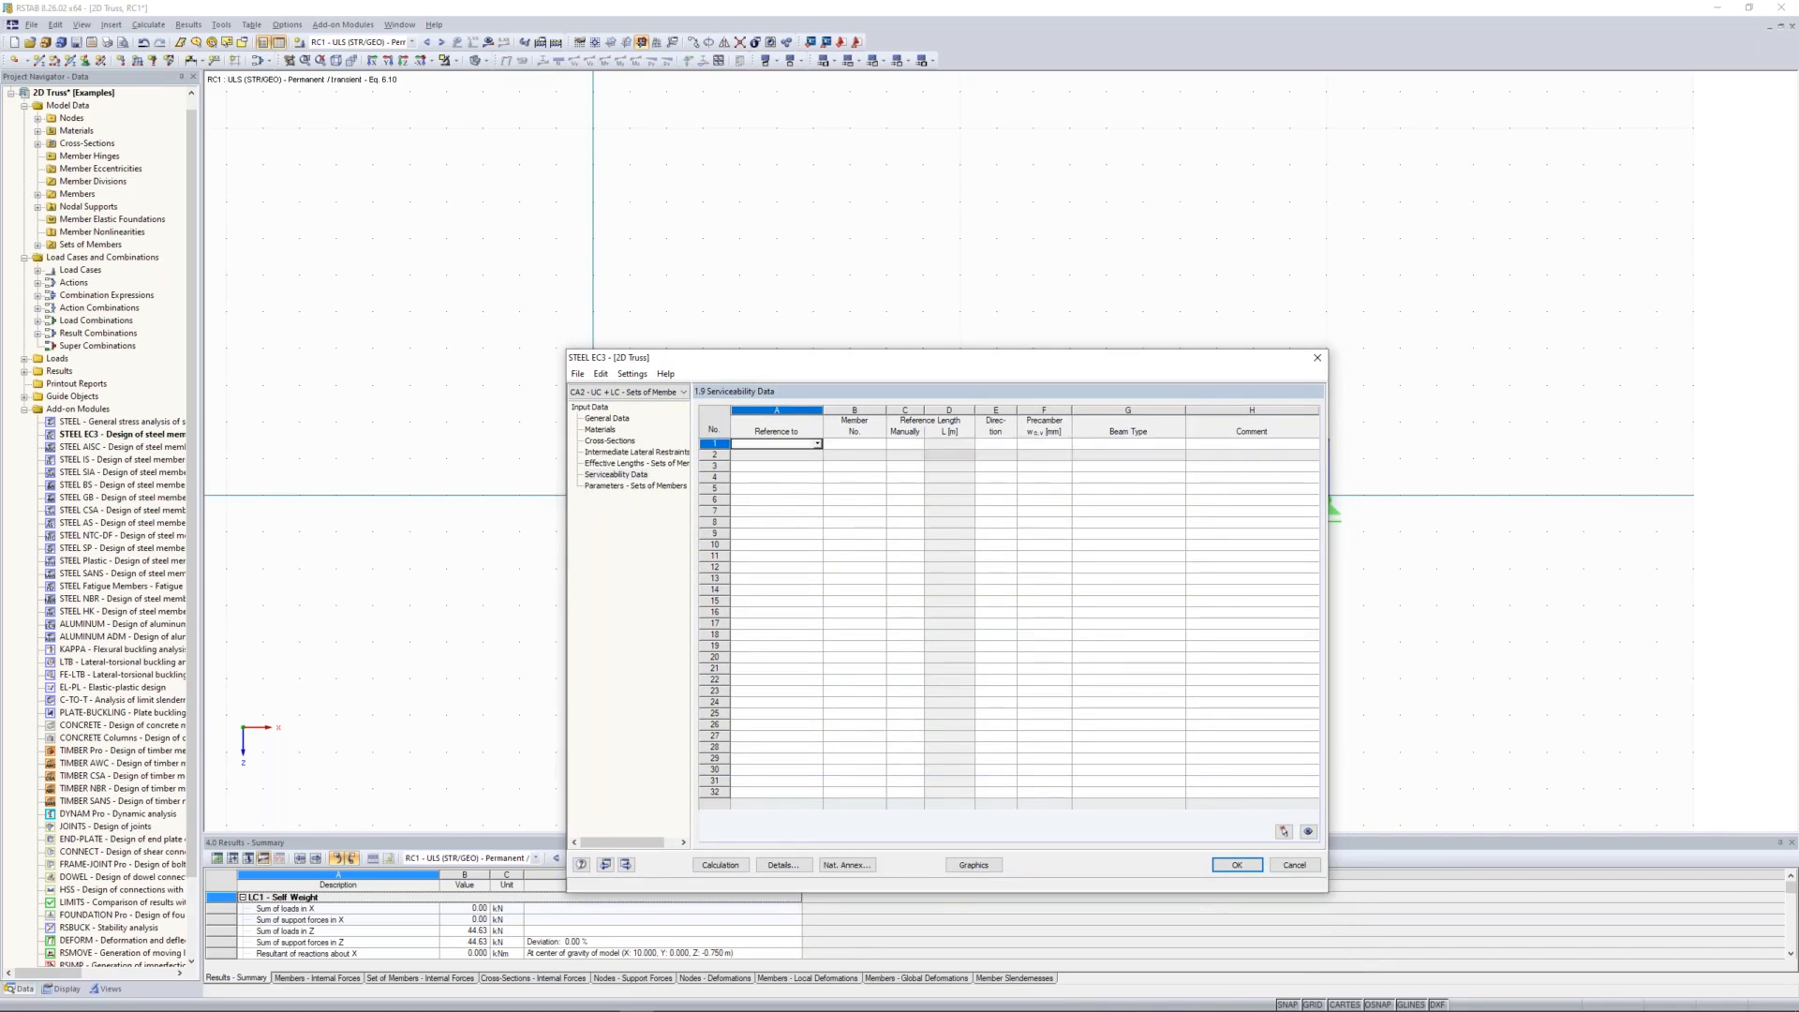
pyautogui.click(817, 443)
pyautogui.click(806, 461)
pyautogui.click(882, 445)
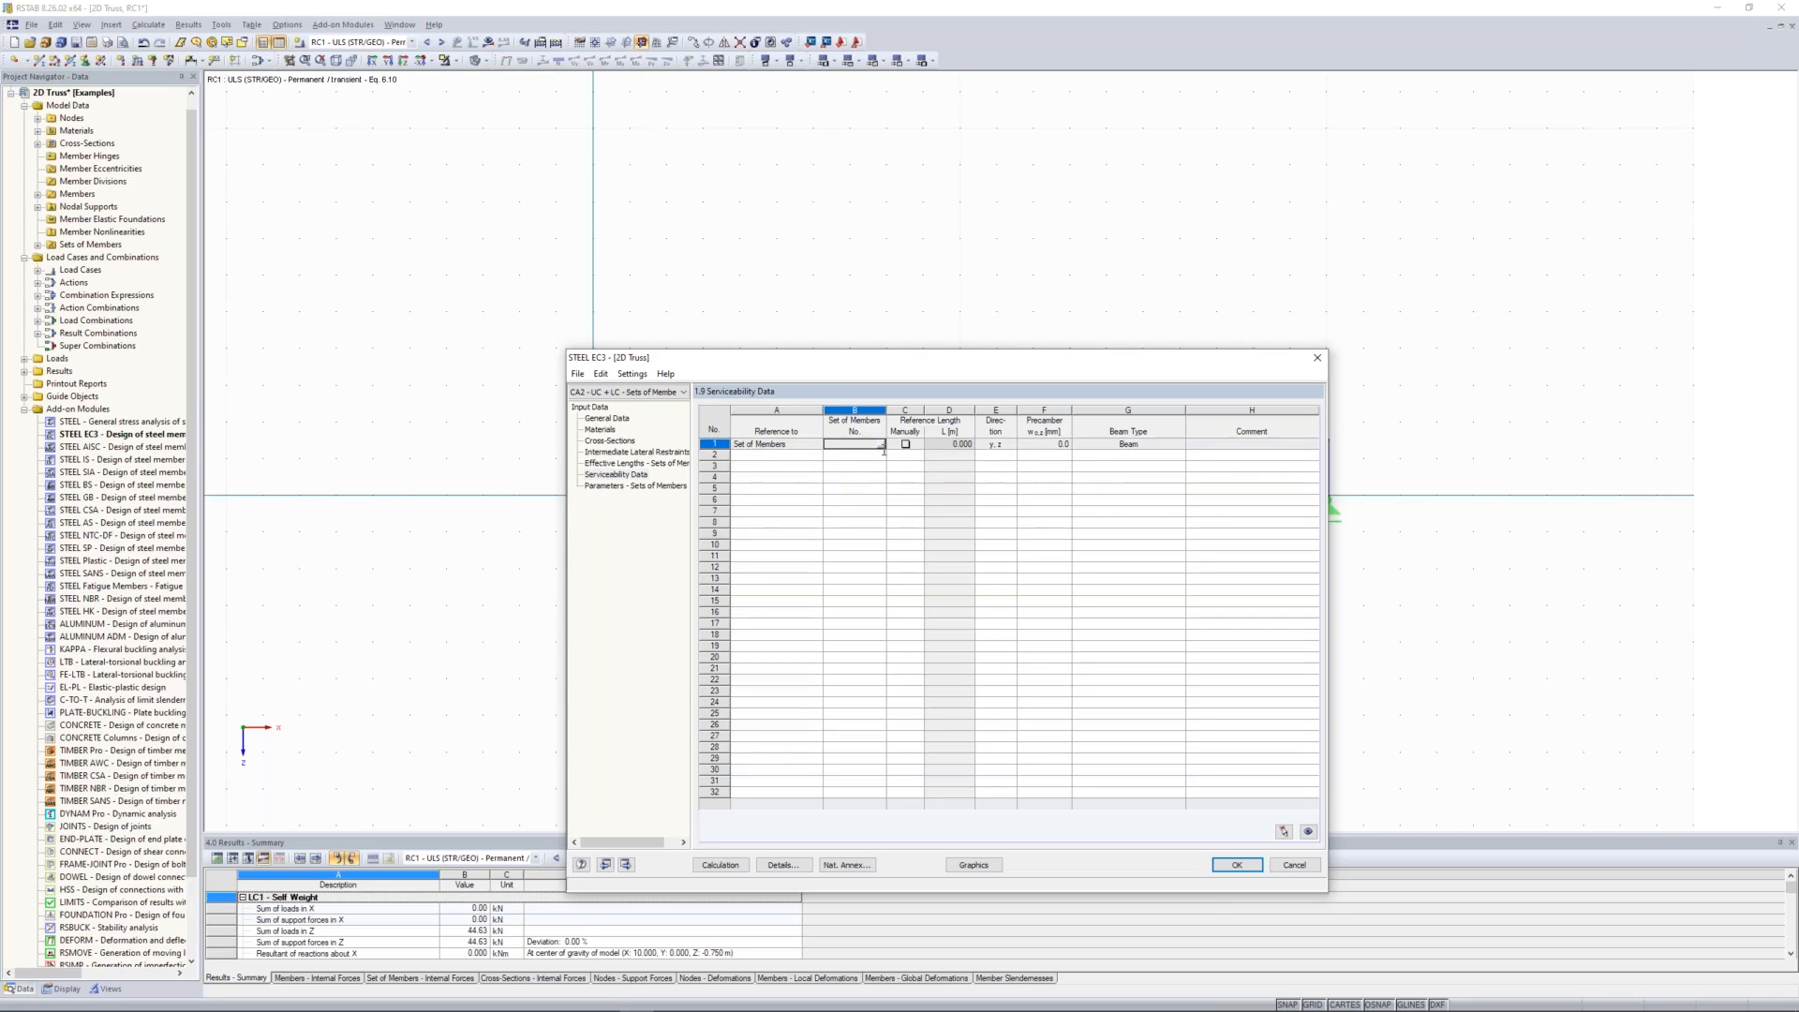
pyautogui.click(879, 448)
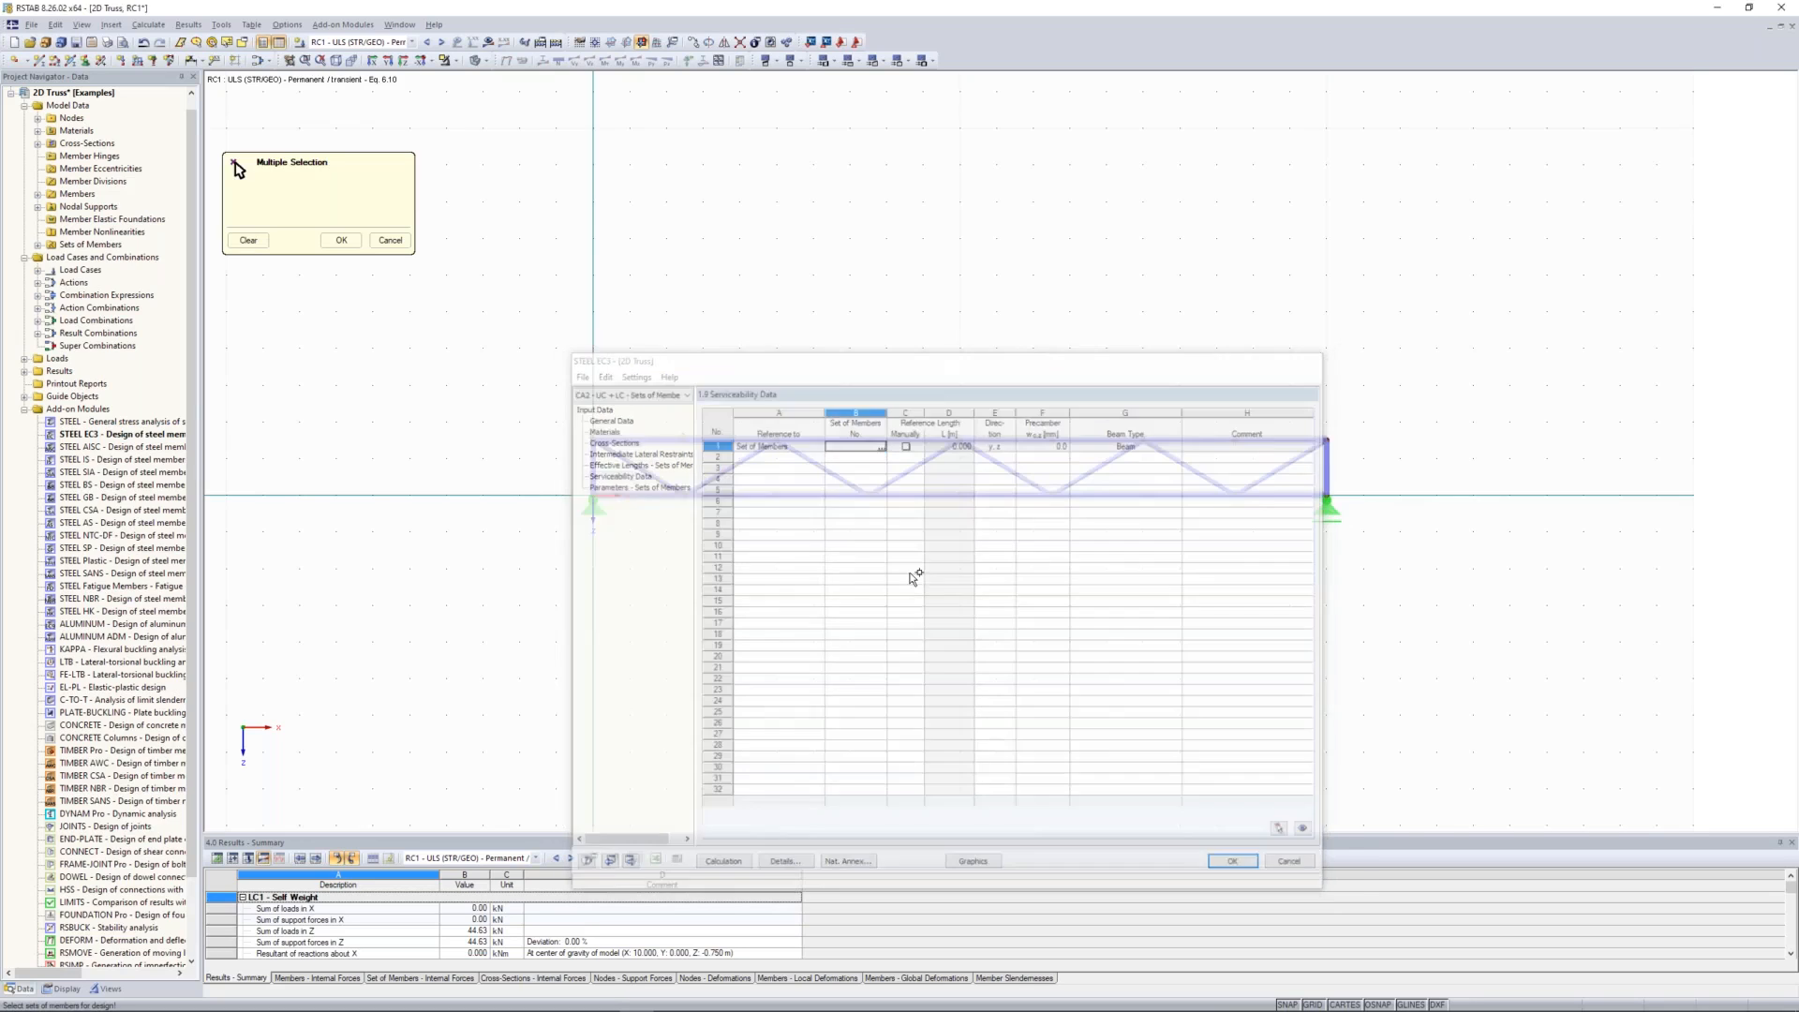
pyautogui.moveTo(914, 573); pyautogui.dragTo(848, 387)
pyautogui.click(343, 241)
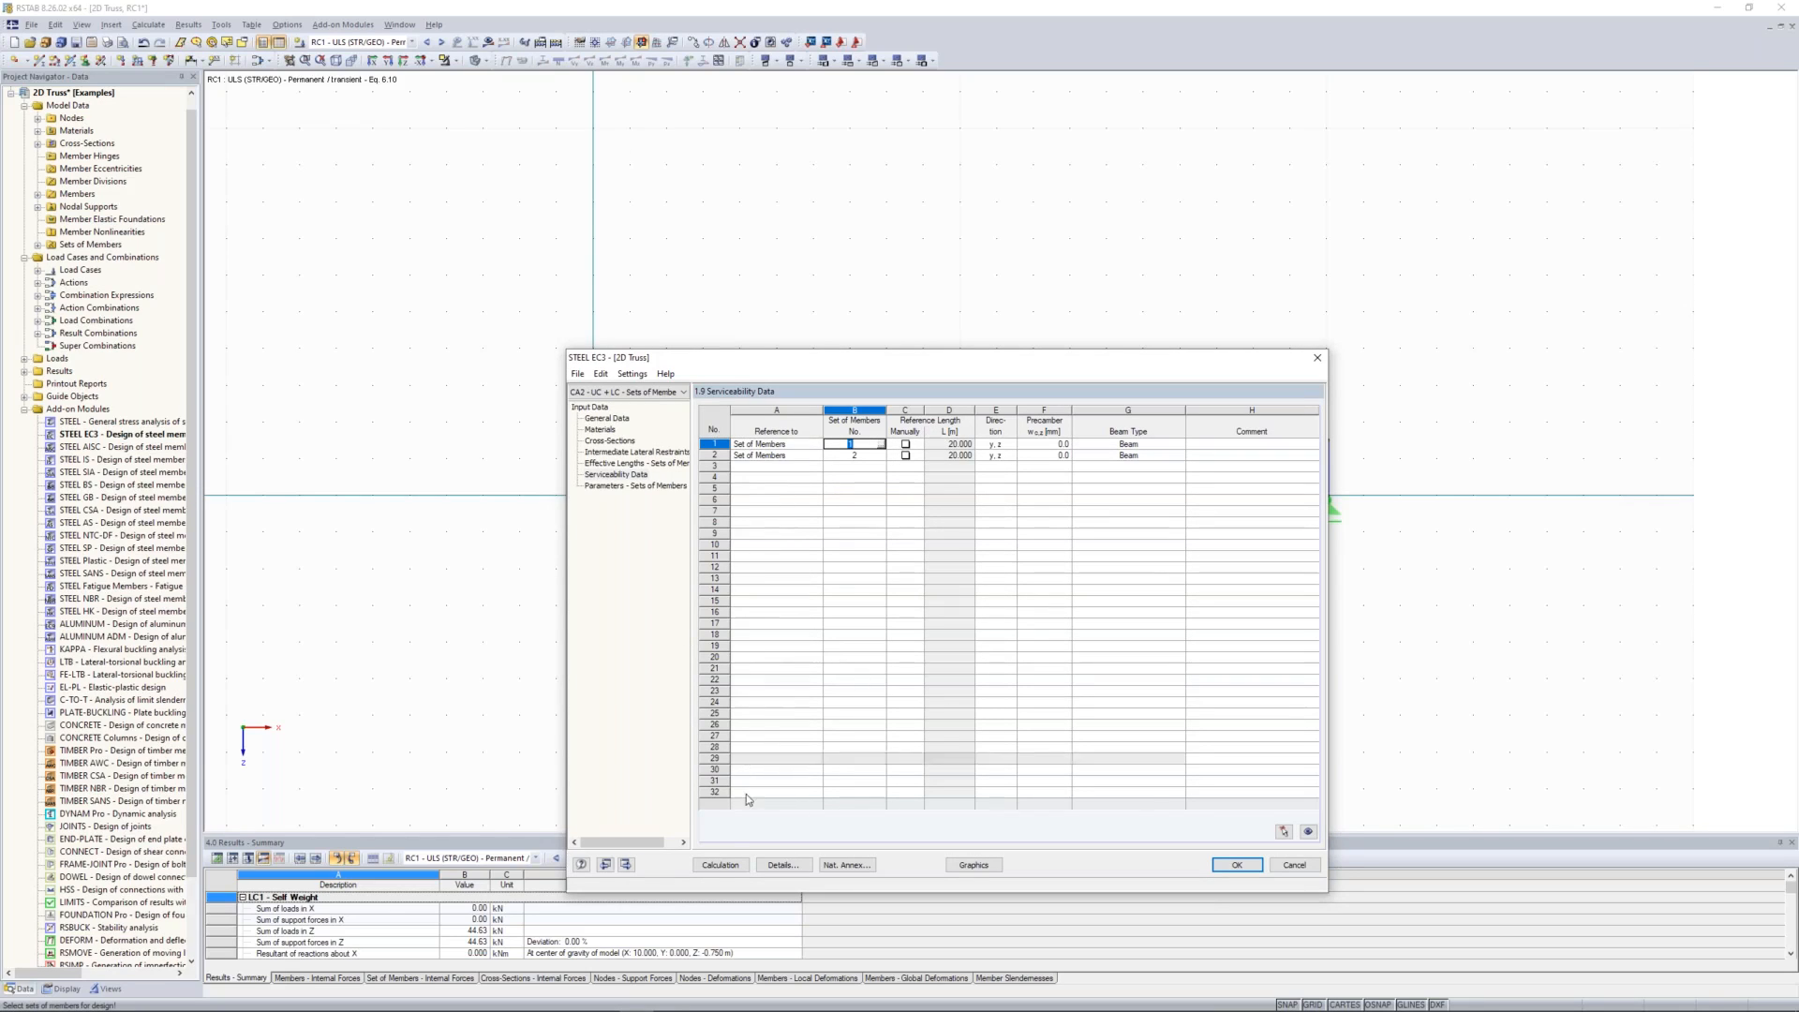
# Step: Calculate the chord design case and review its governing design ratios by load case alongside the truss model
pyautogui.click(716, 864)
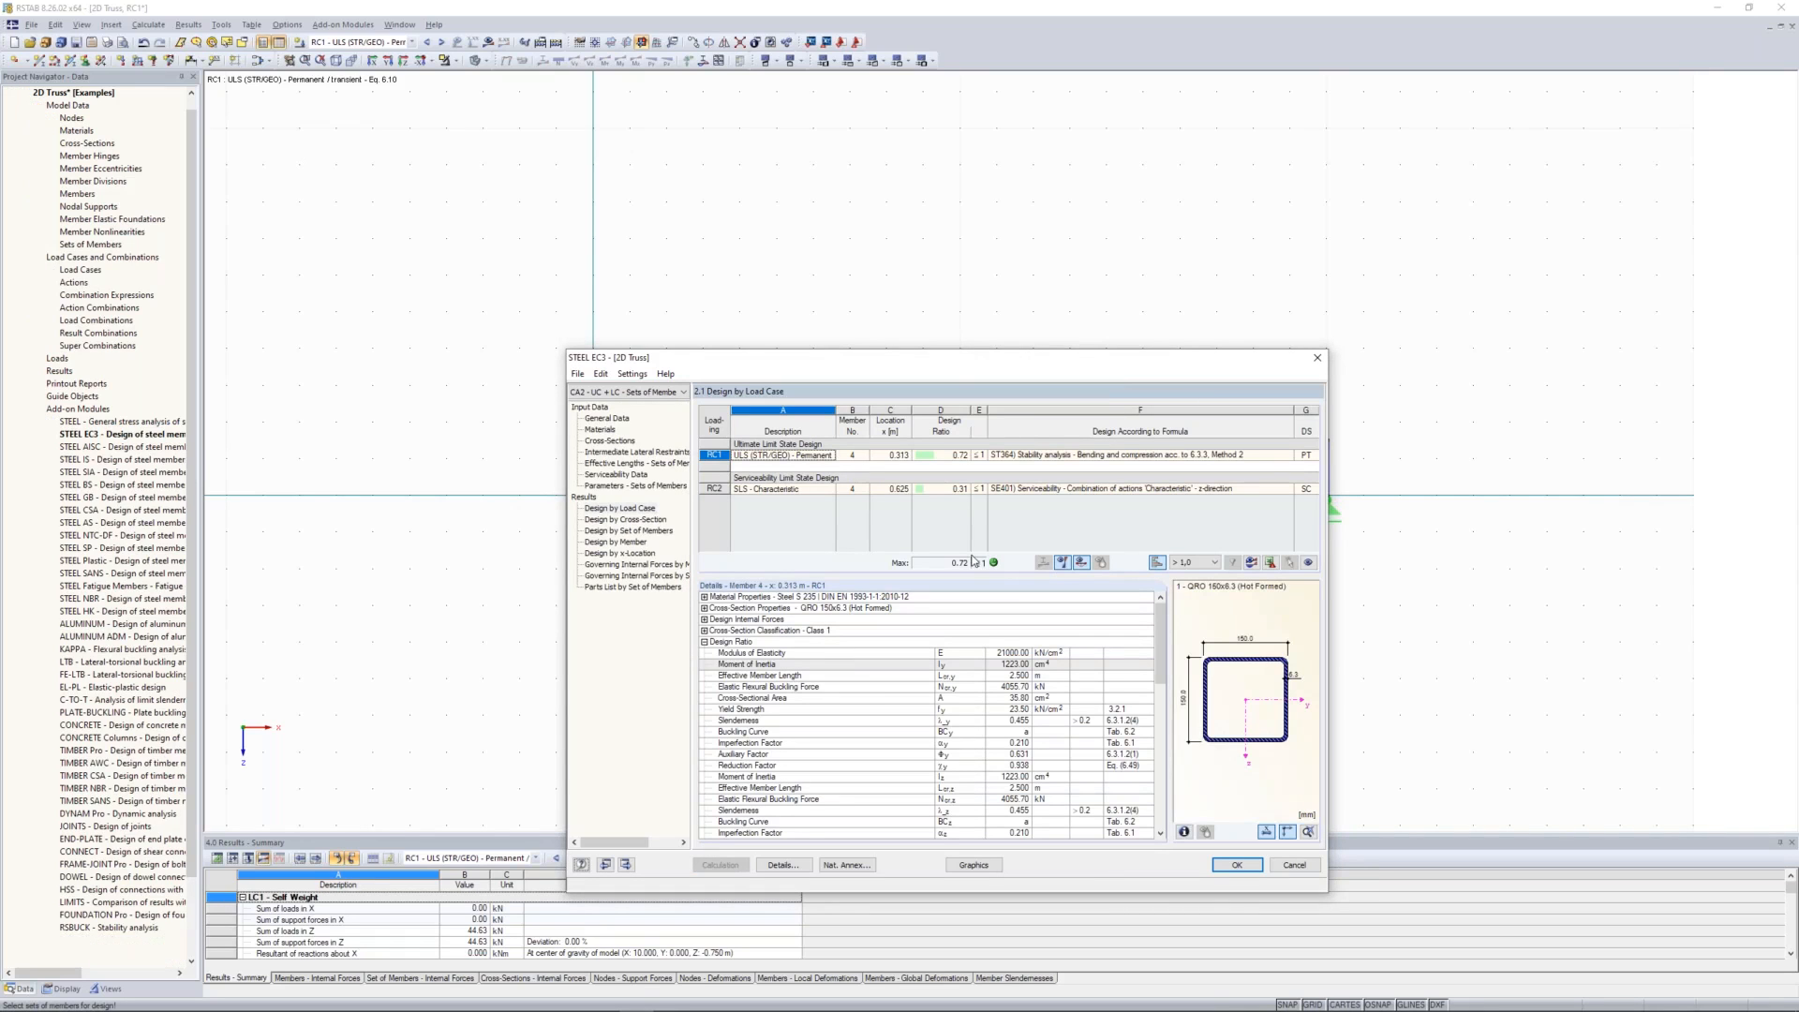
pyautogui.moveTo(966, 365); pyautogui.dragTo(962, 282)
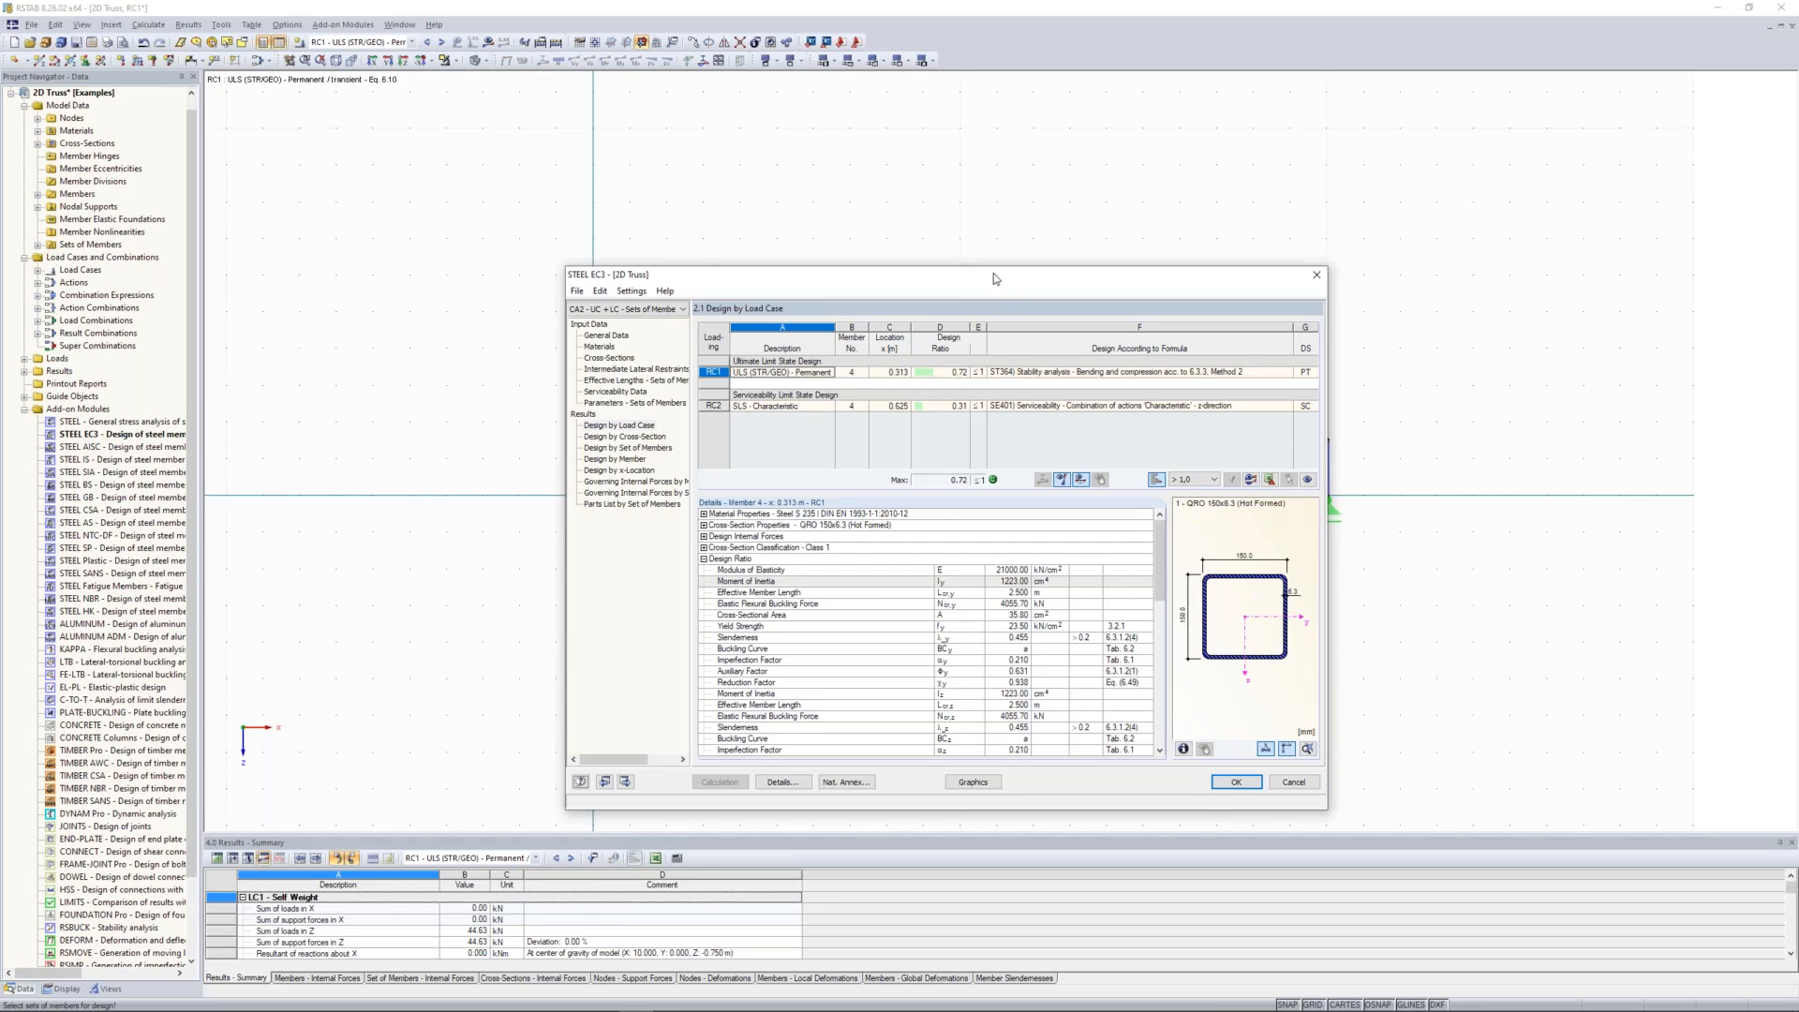
pyautogui.moveTo(995, 278); pyautogui.dragTo(997, 487)
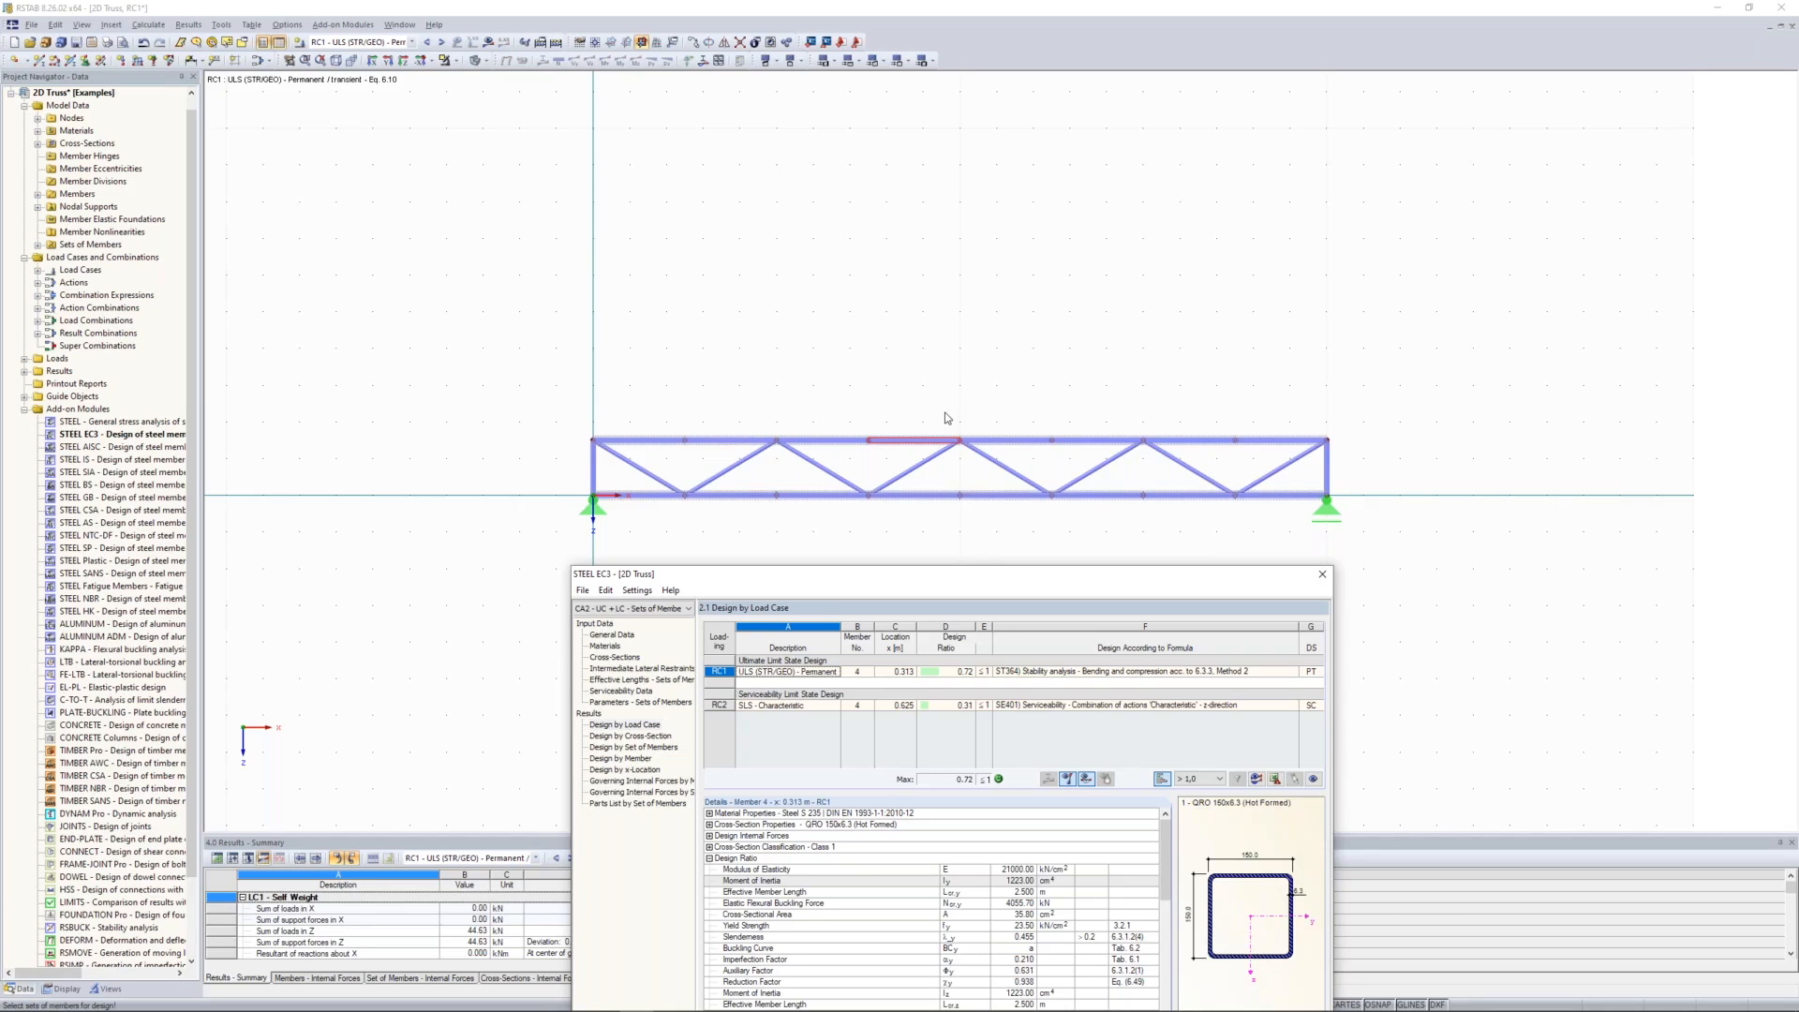
pyautogui.moveTo(983, 557); pyautogui.dragTo(1001, 311)
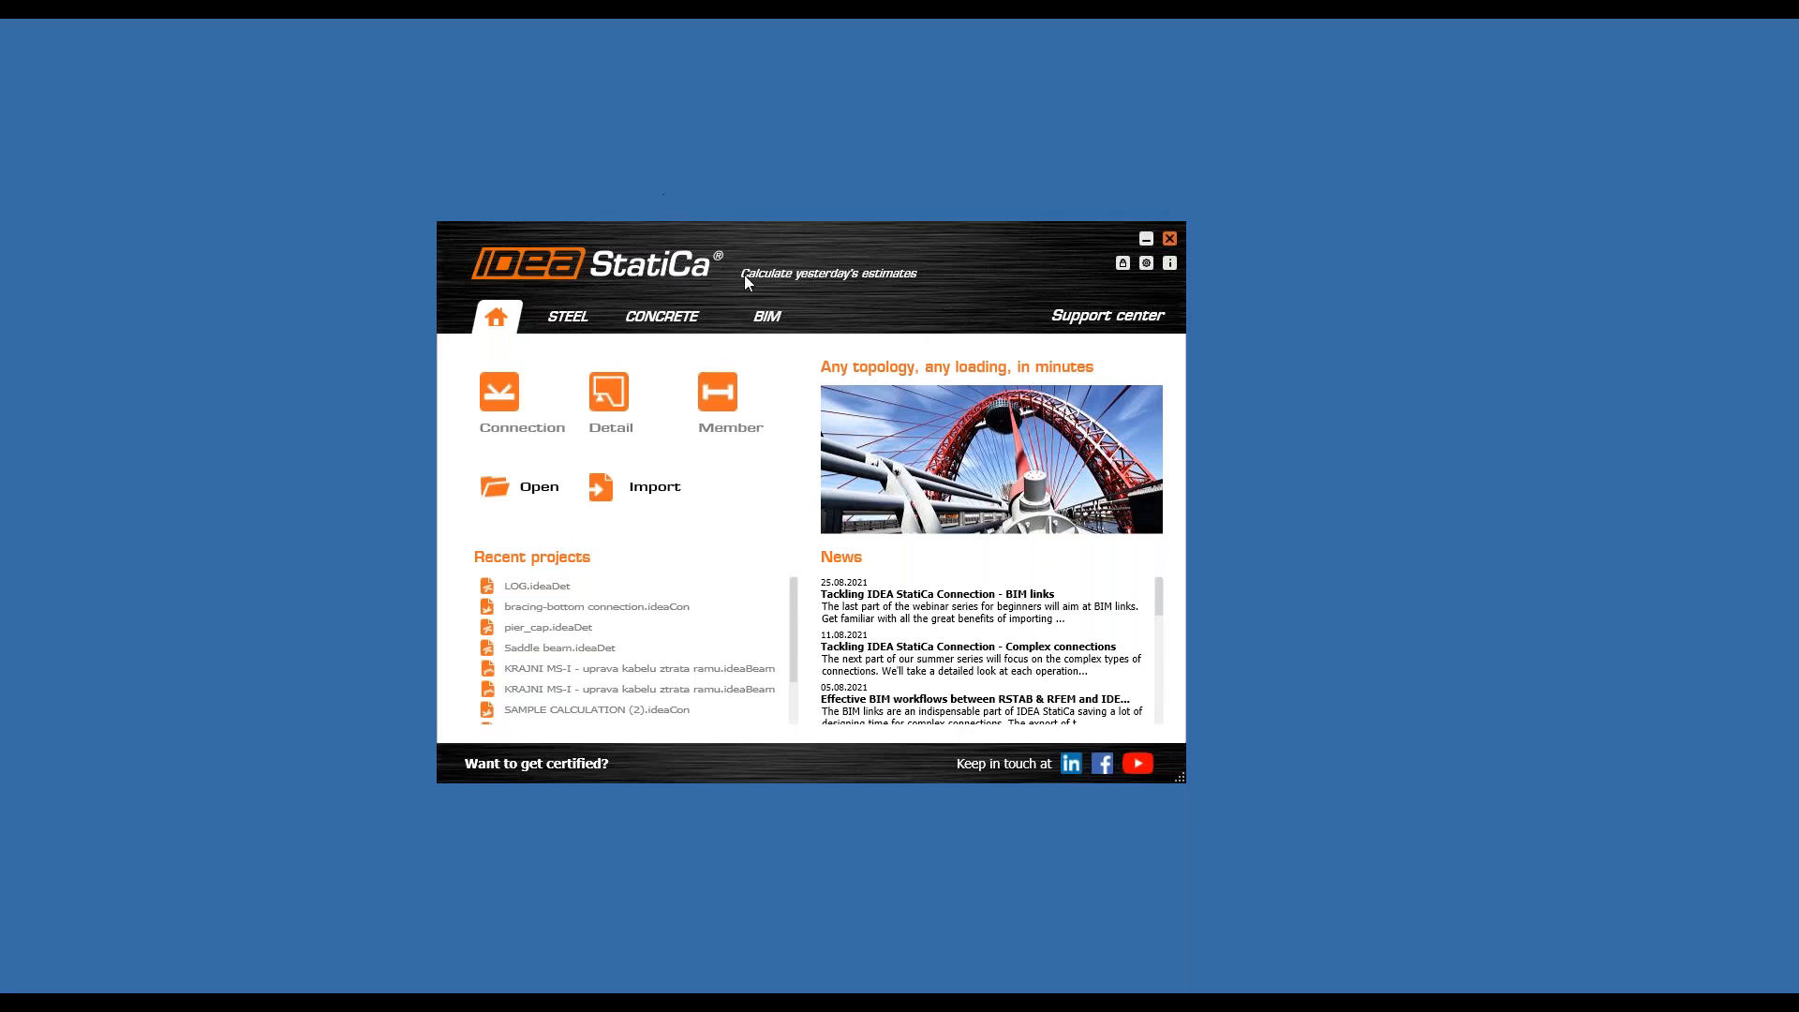
# Step: Switch to IDEA StatiCa, check the installation status of its BIM links, and close the launcher
pyautogui.moveTo(744, 274); pyautogui.dragTo(763, 221)
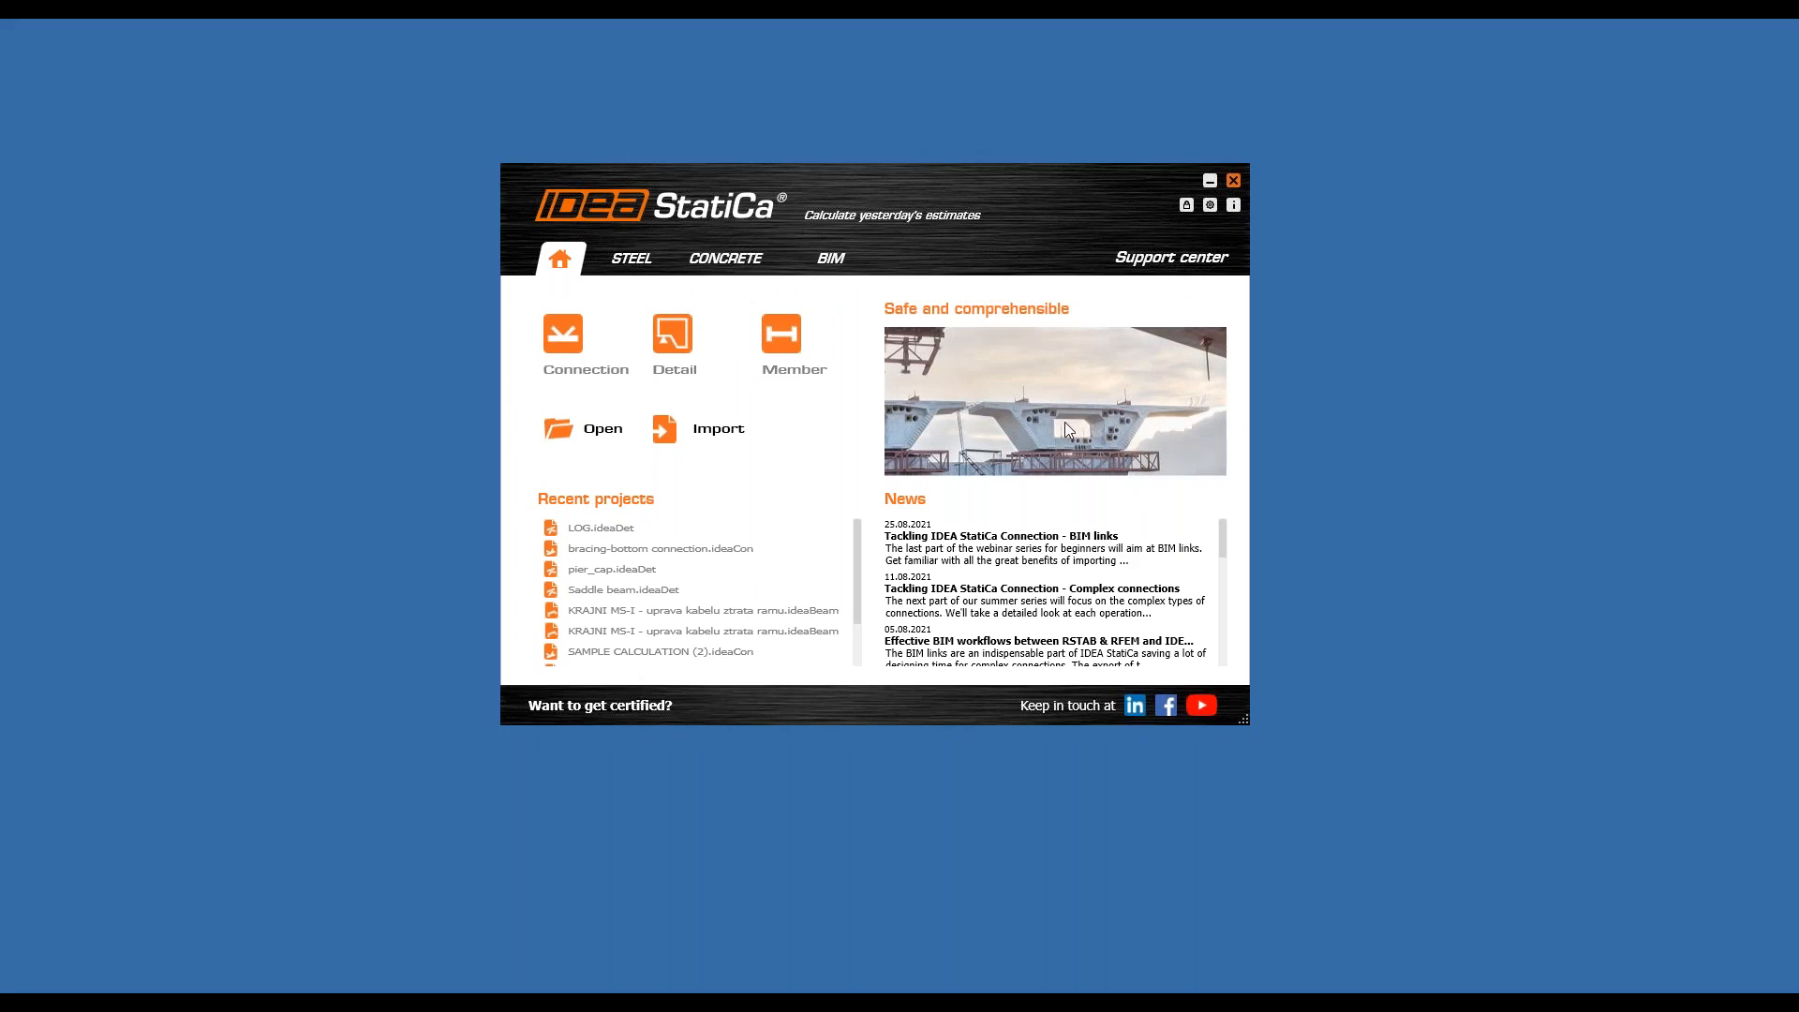
pyautogui.moveTo(796, 187); pyautogui.dragTo(811, 184)
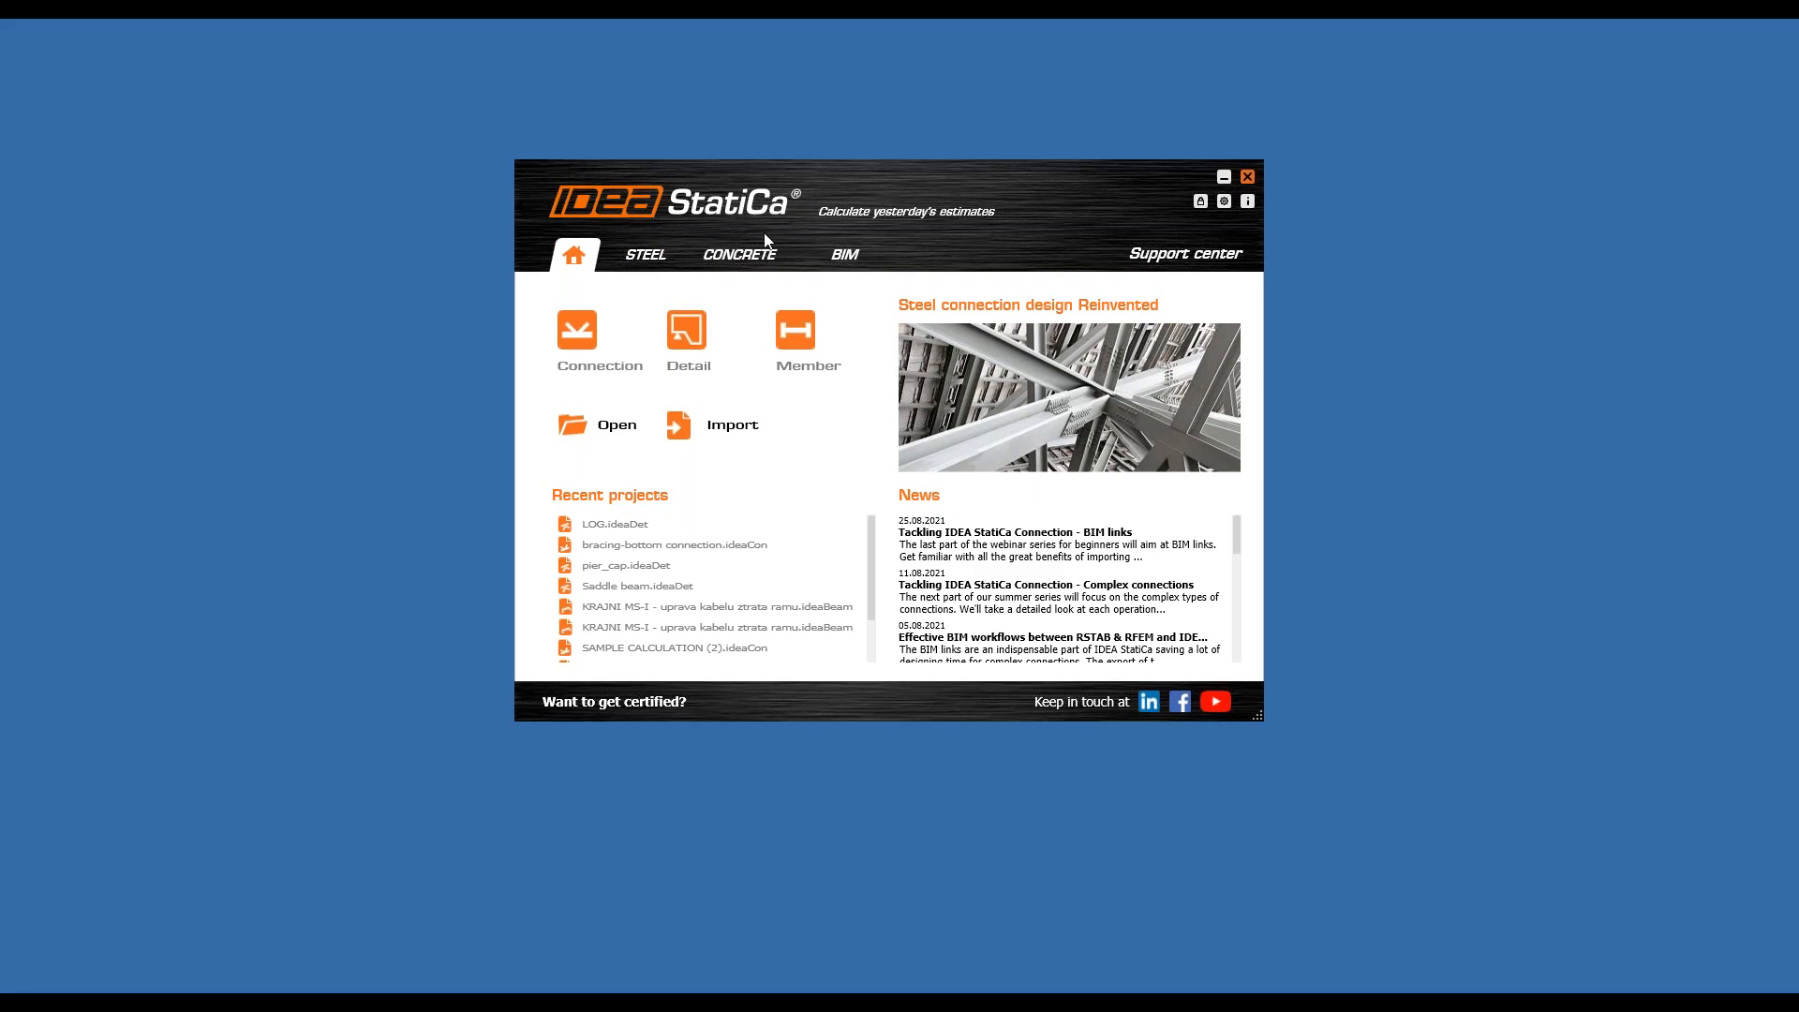
pyautogui.click(846, 261)
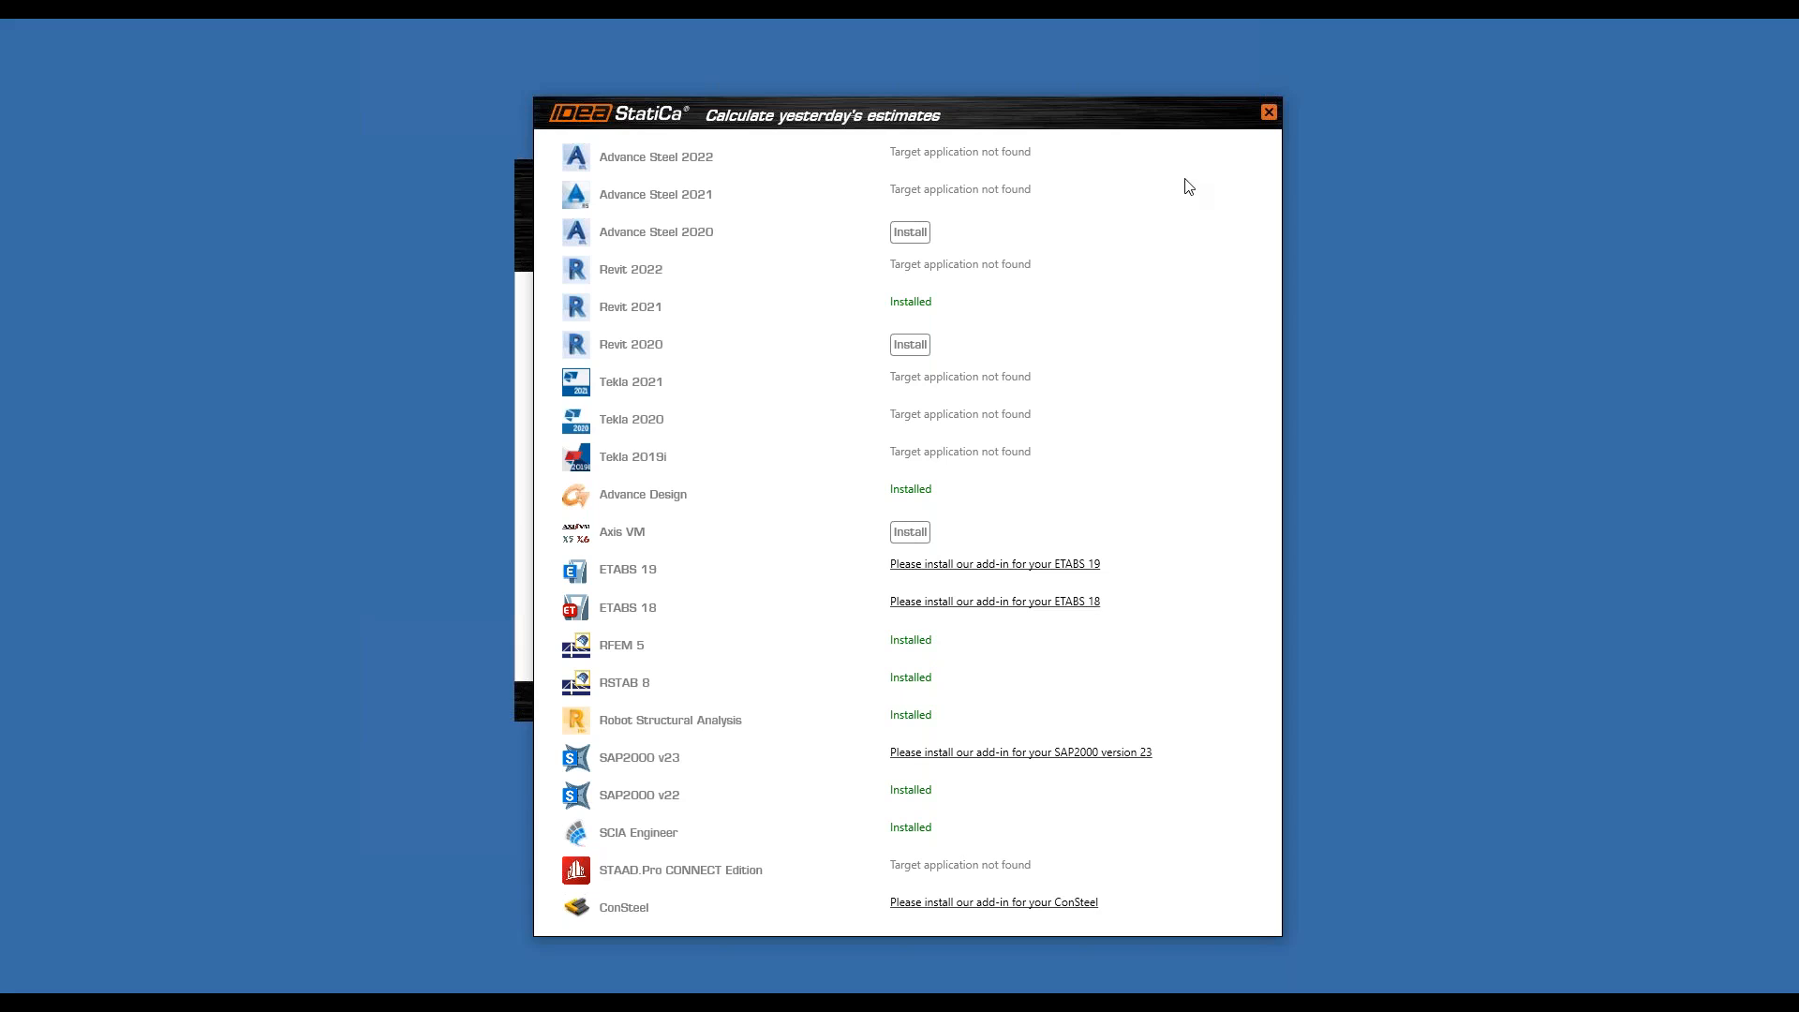
pyautogui.click(1269, 113)
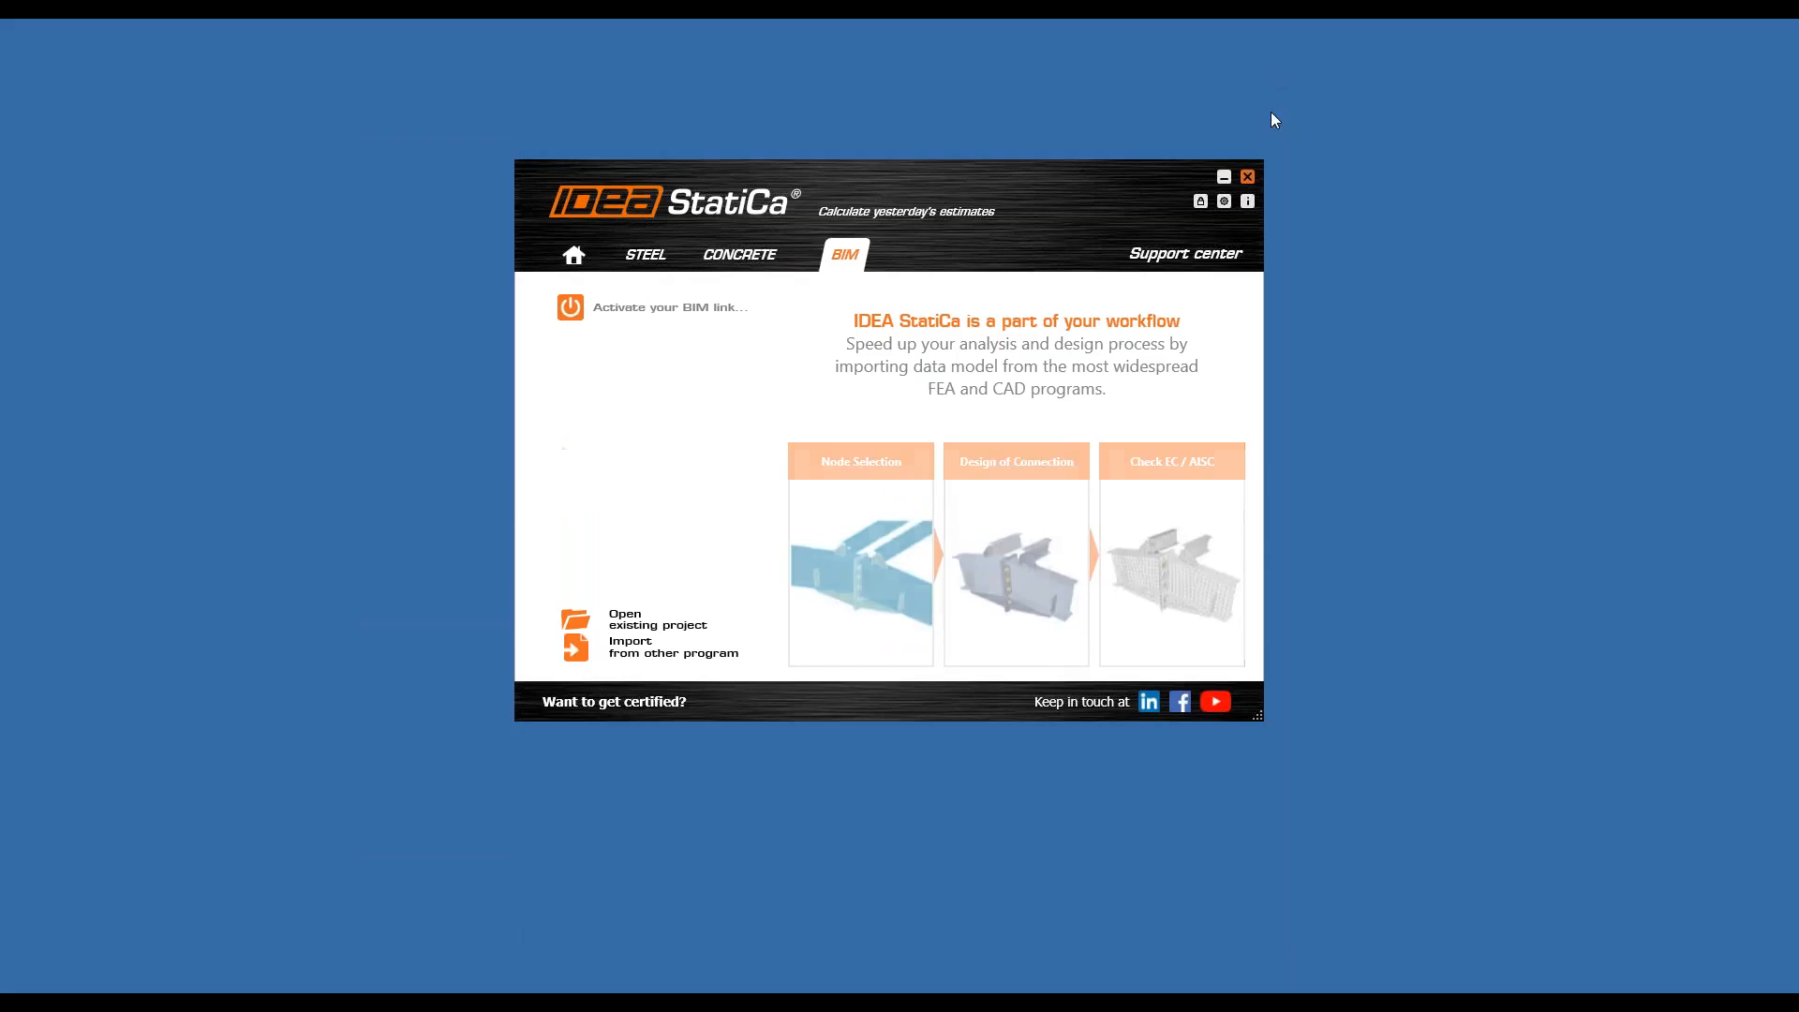
pyautogui.click(1256, 180)
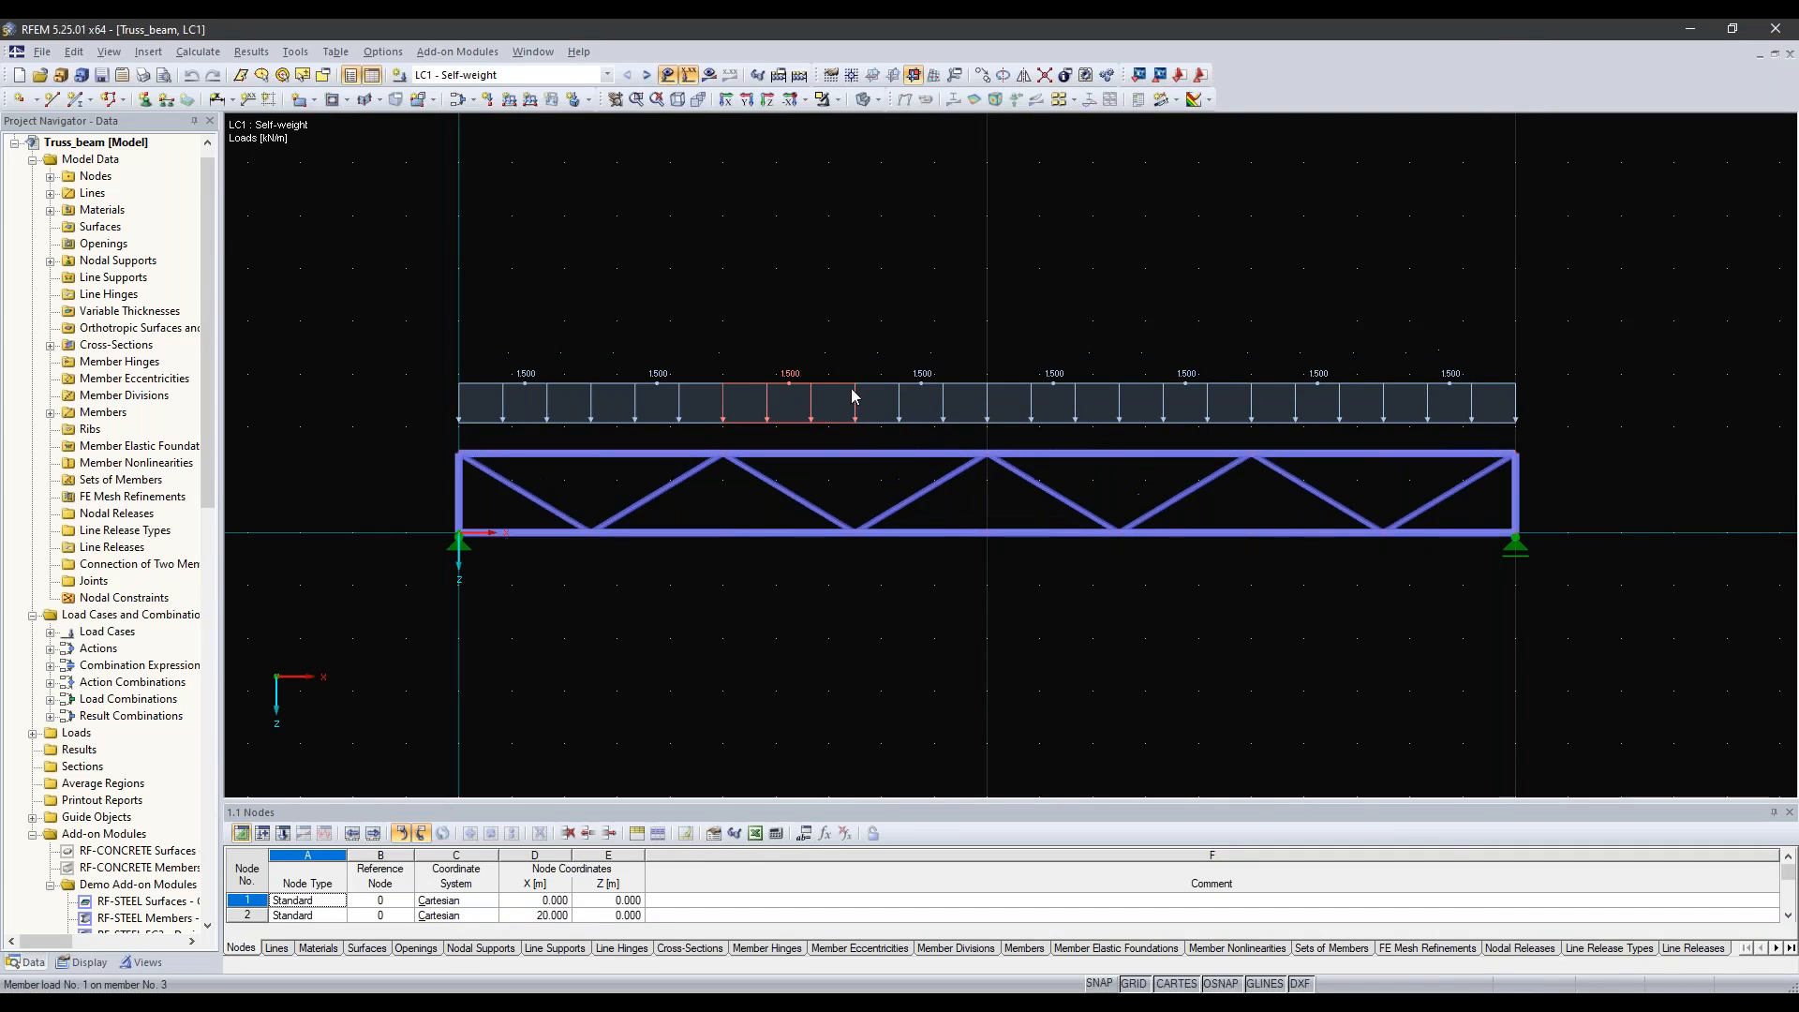
# Step: Switch to the Truss_beam model in RFEM and check its list of load cases, load combinations and result combinations
pyautogui.moveTo(852, 395); pyautogui.dragTo(831, 380, button='middle')
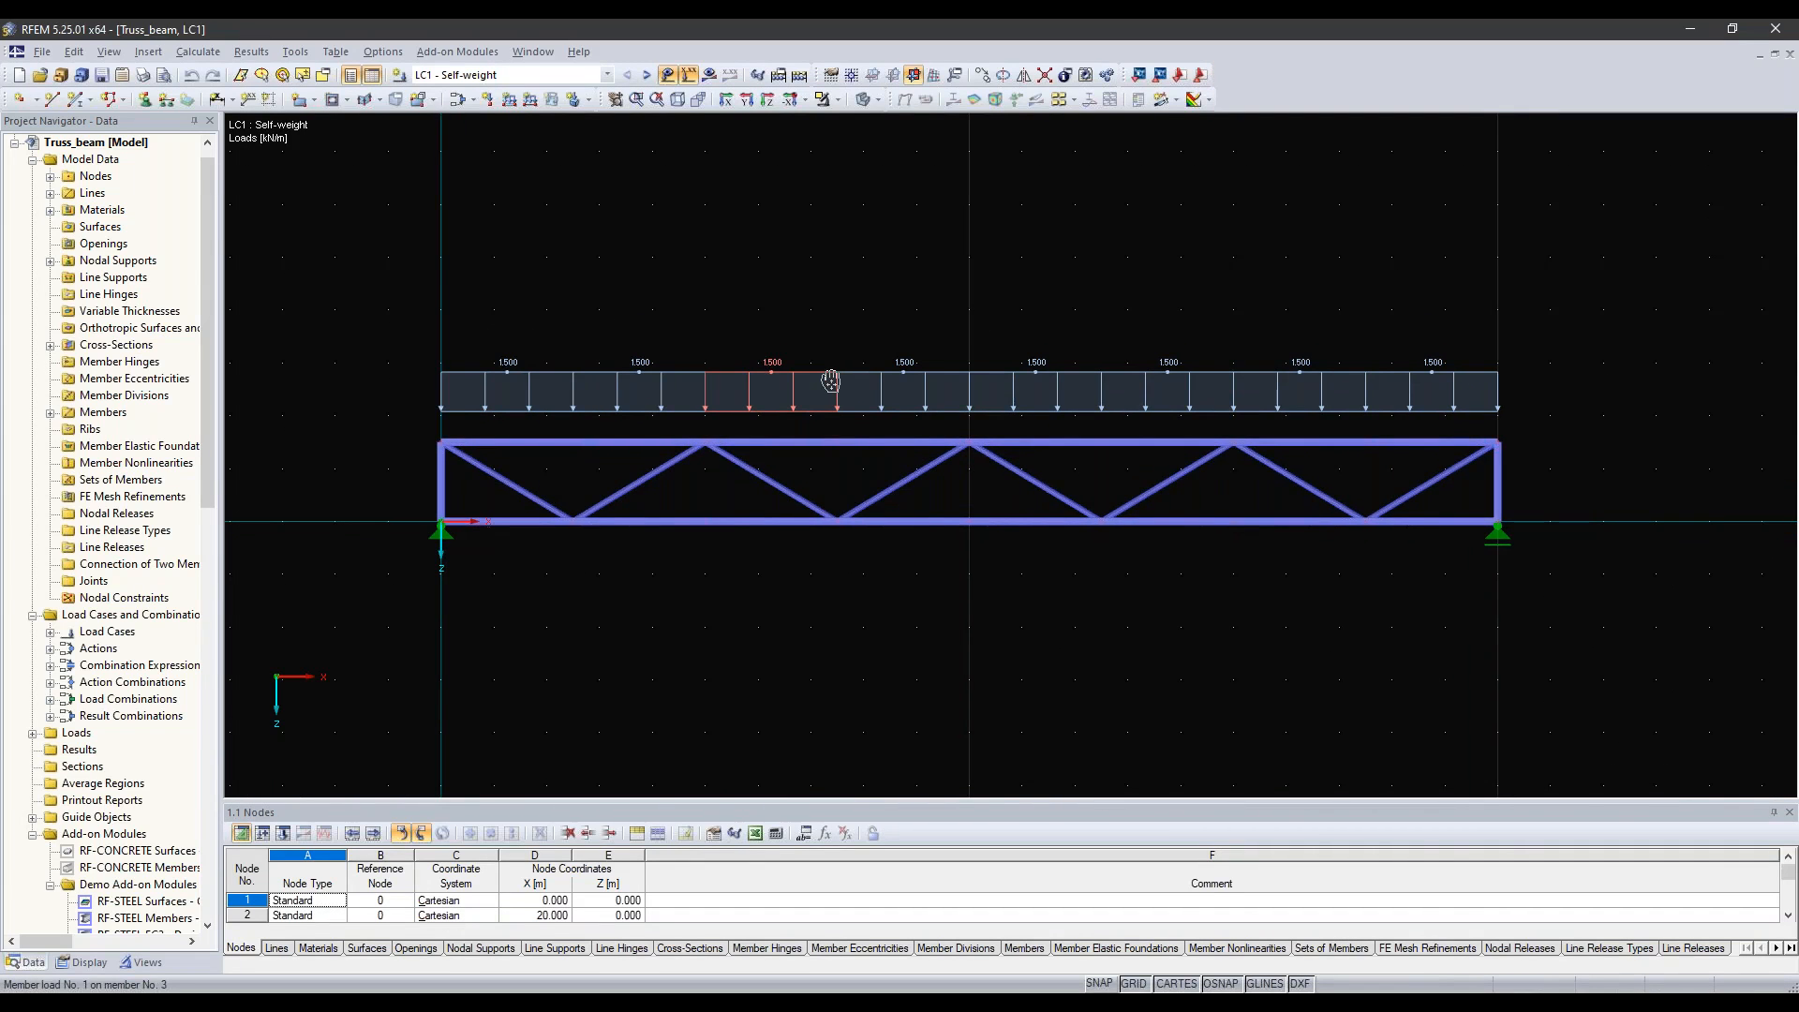
pyautogui.moveTo(789, 404); pyautogui.dragTo(782, 380, button='middle')
pyautogui.click(608, 75)
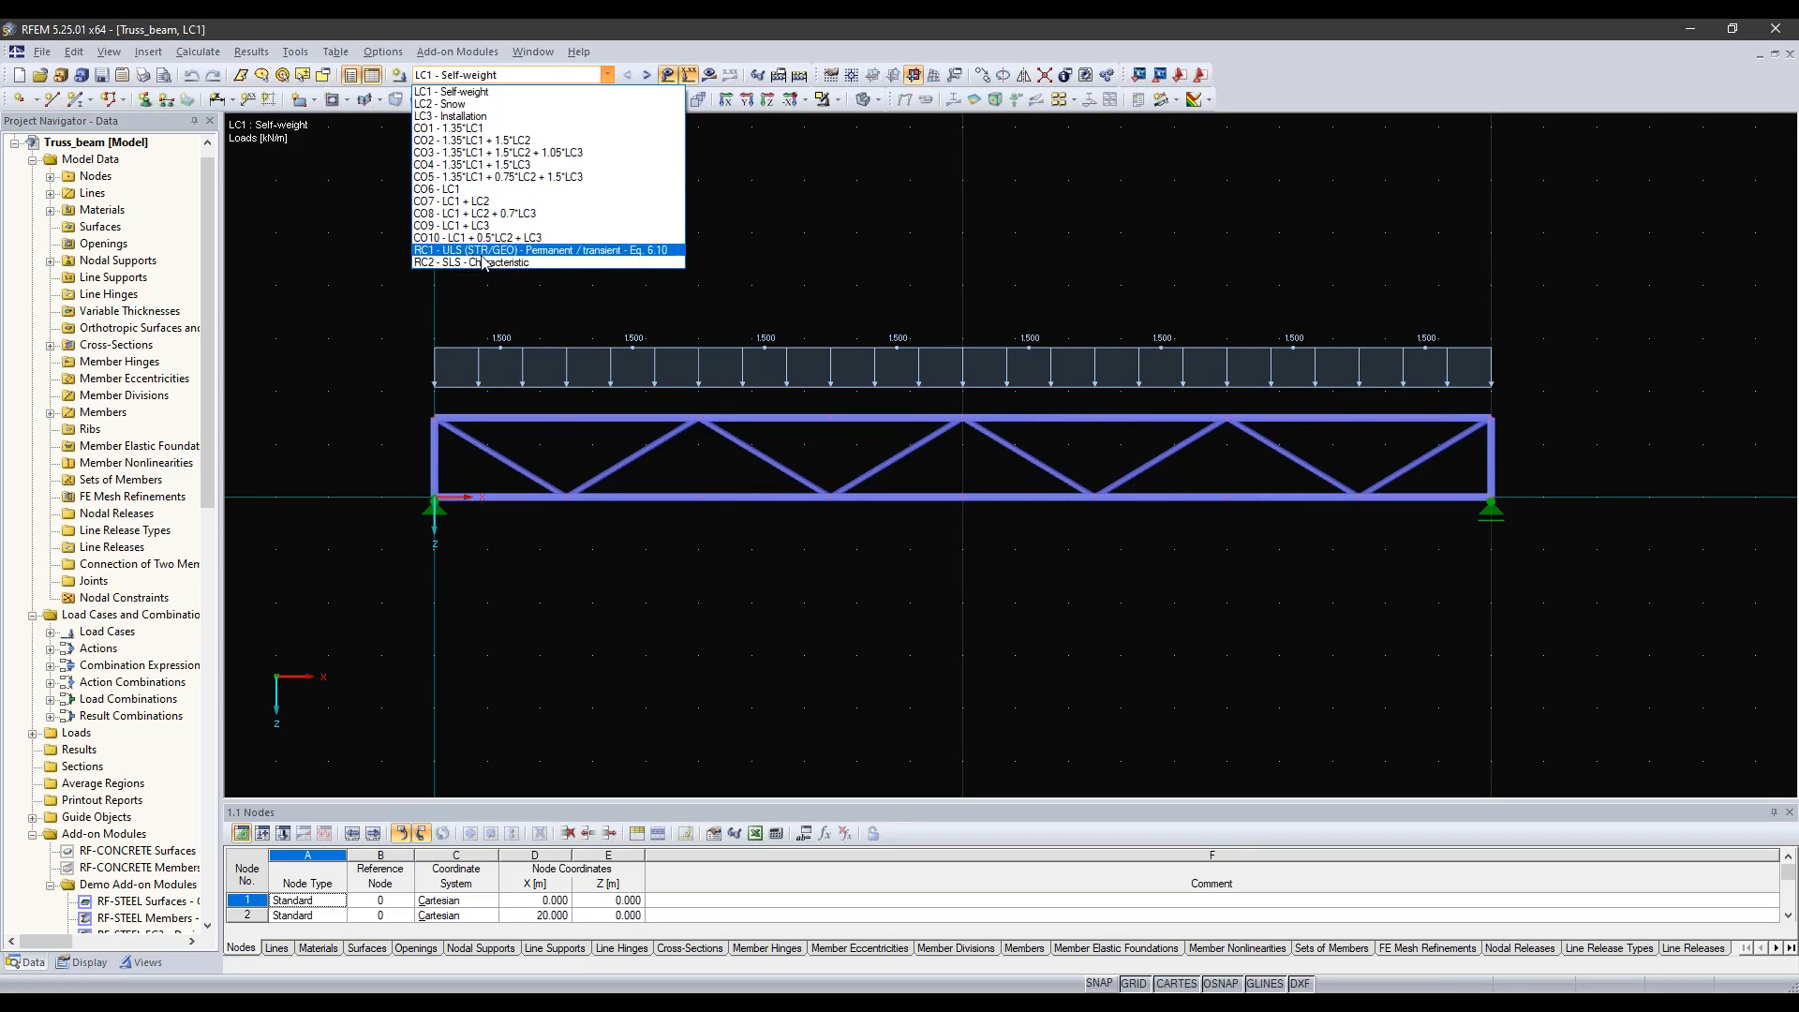
pyautogui.click(762, 234)
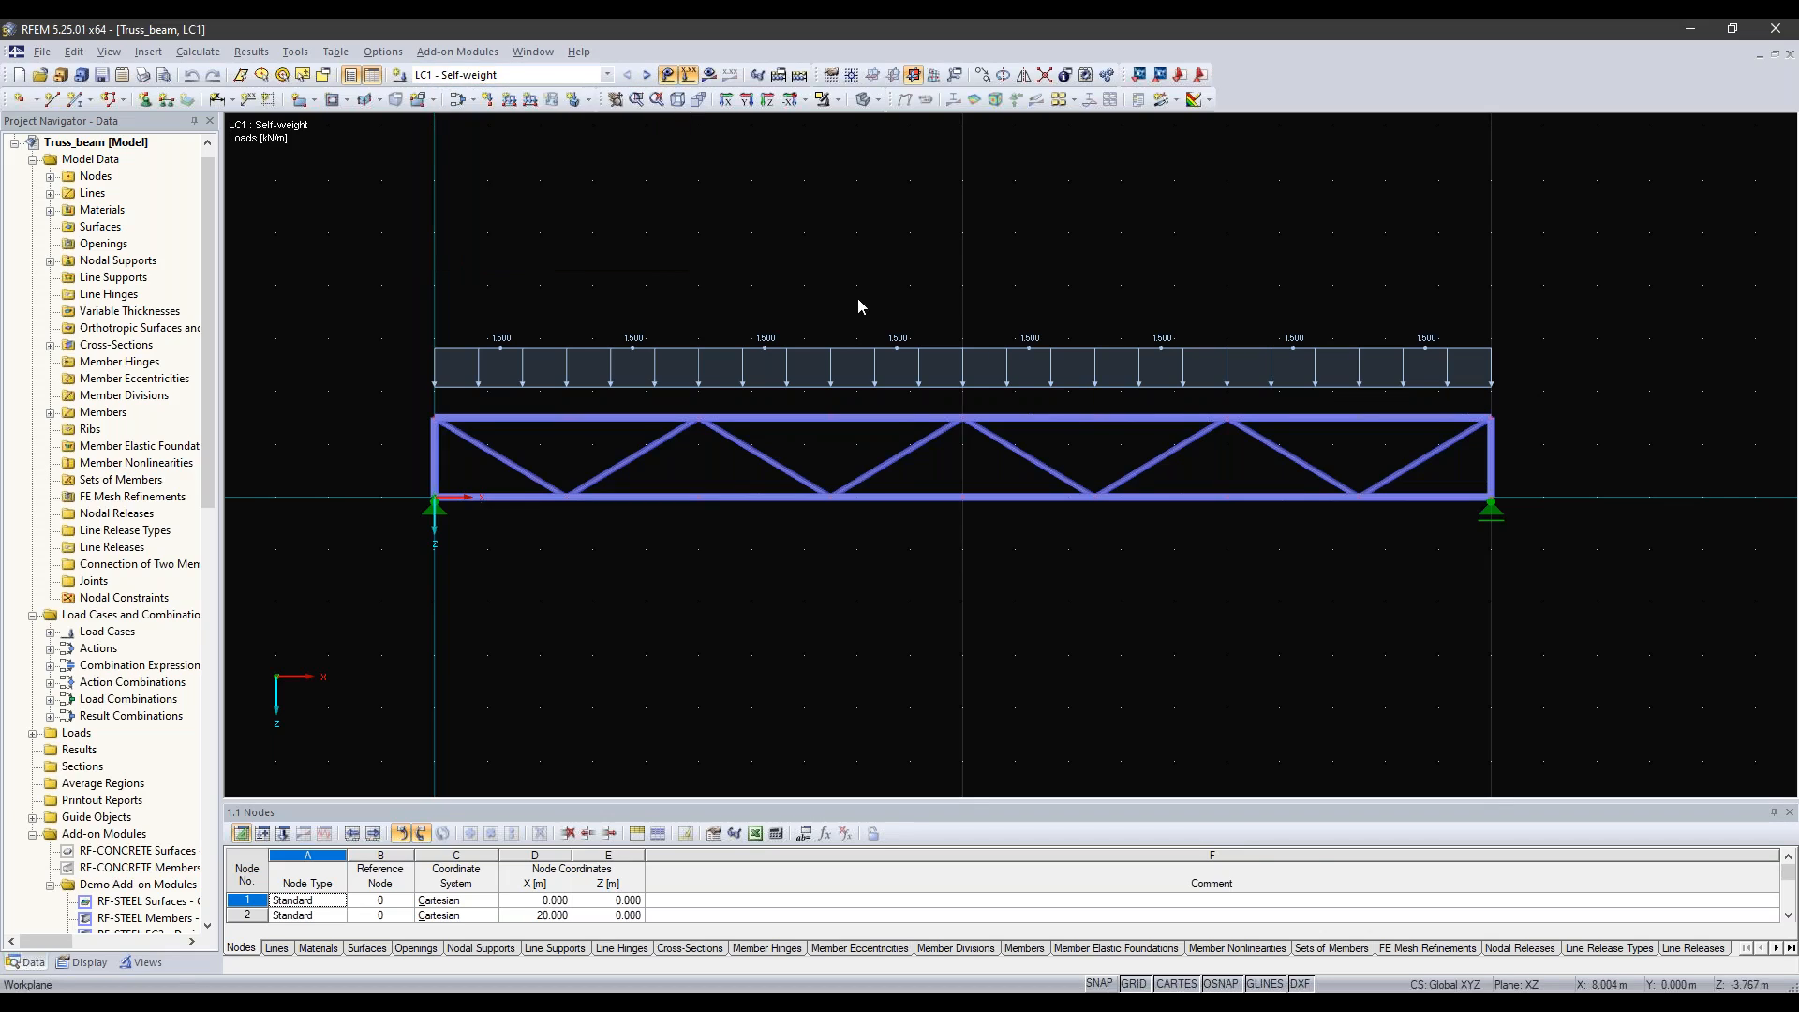
pyautogui.moveTo(857, 298); pyautogui.dragTo(784, 281, button='middle')
# Step: Run the calculation of the truss model's results
pyautogui.click(198, 51)
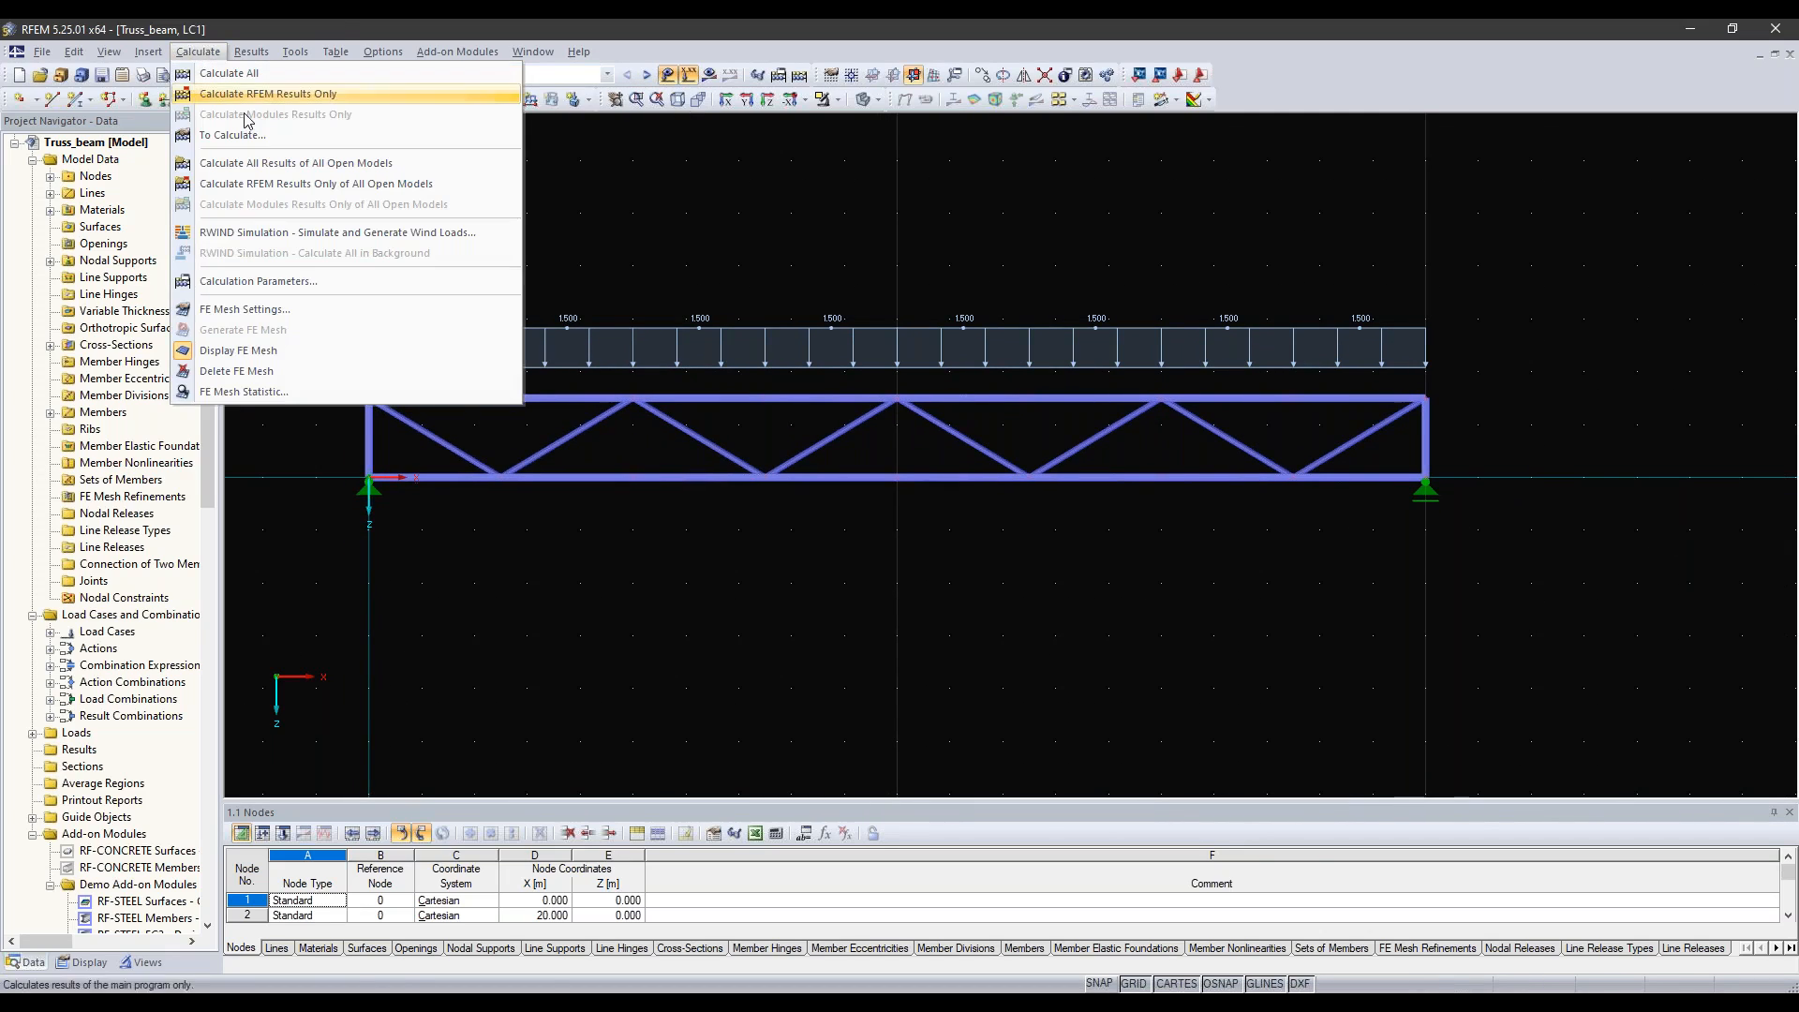
pyautogui.click(790, 212)
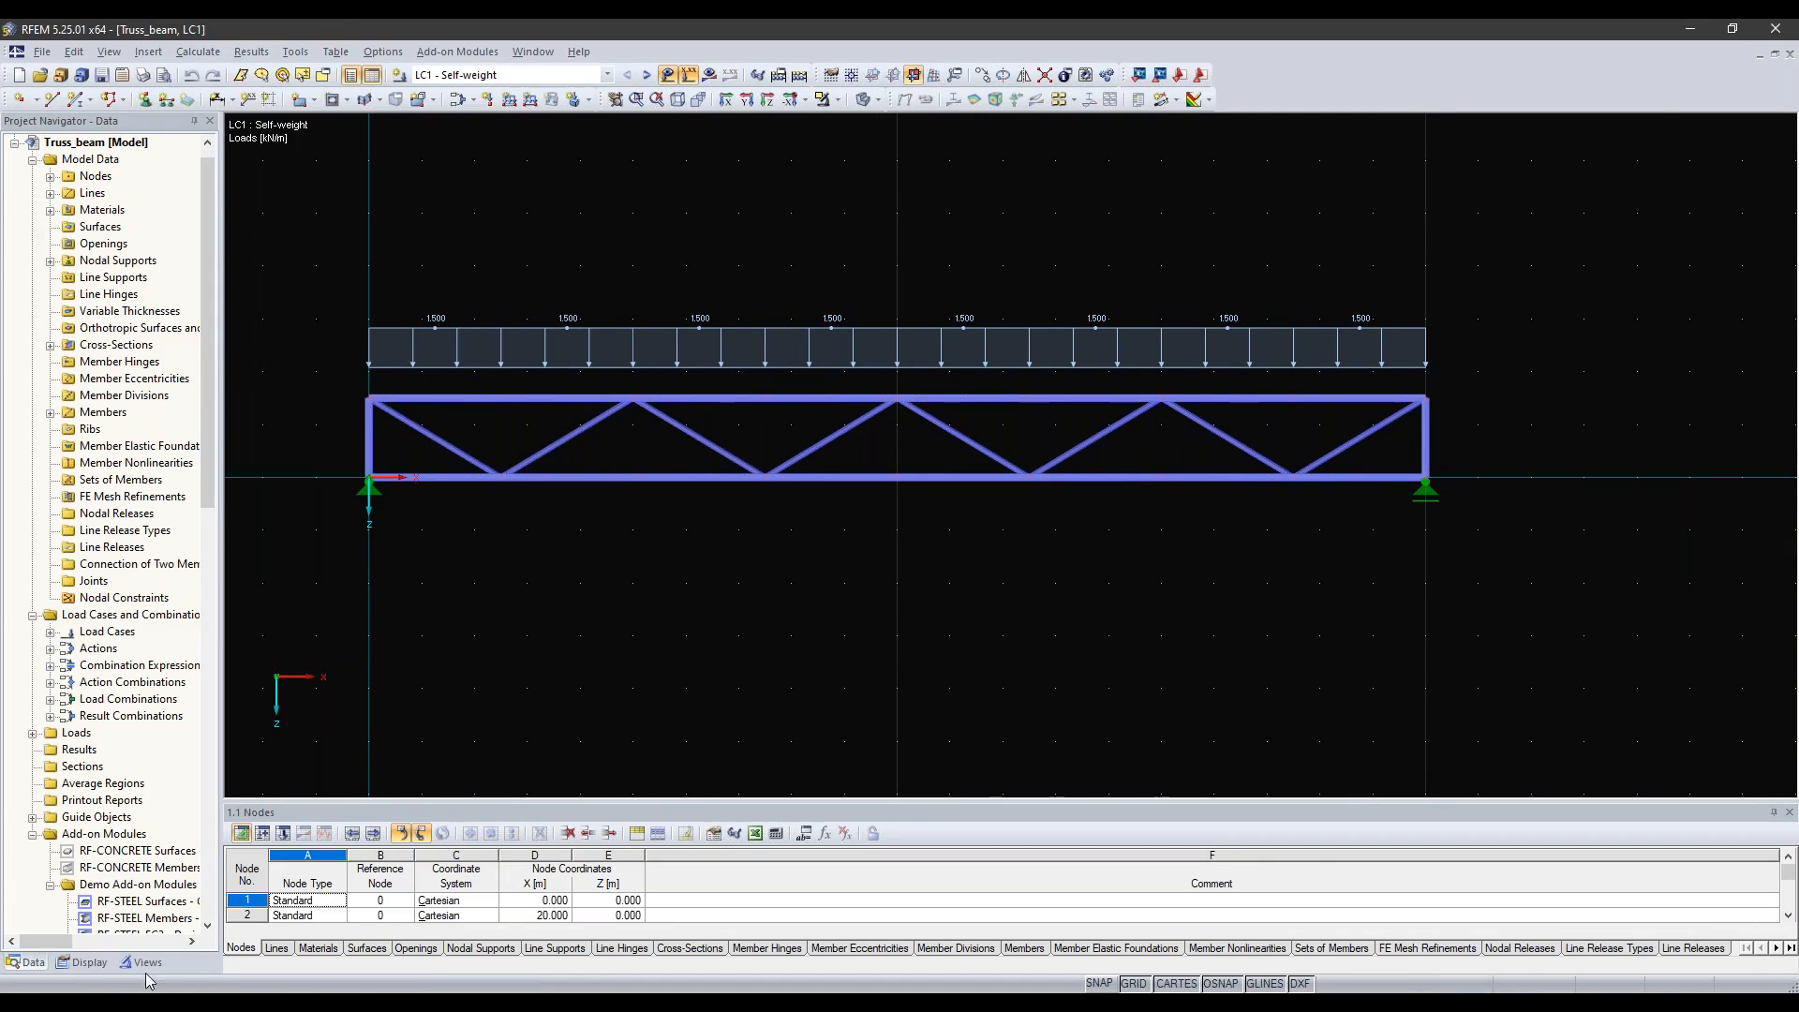
pyautogui.click(198, 52)
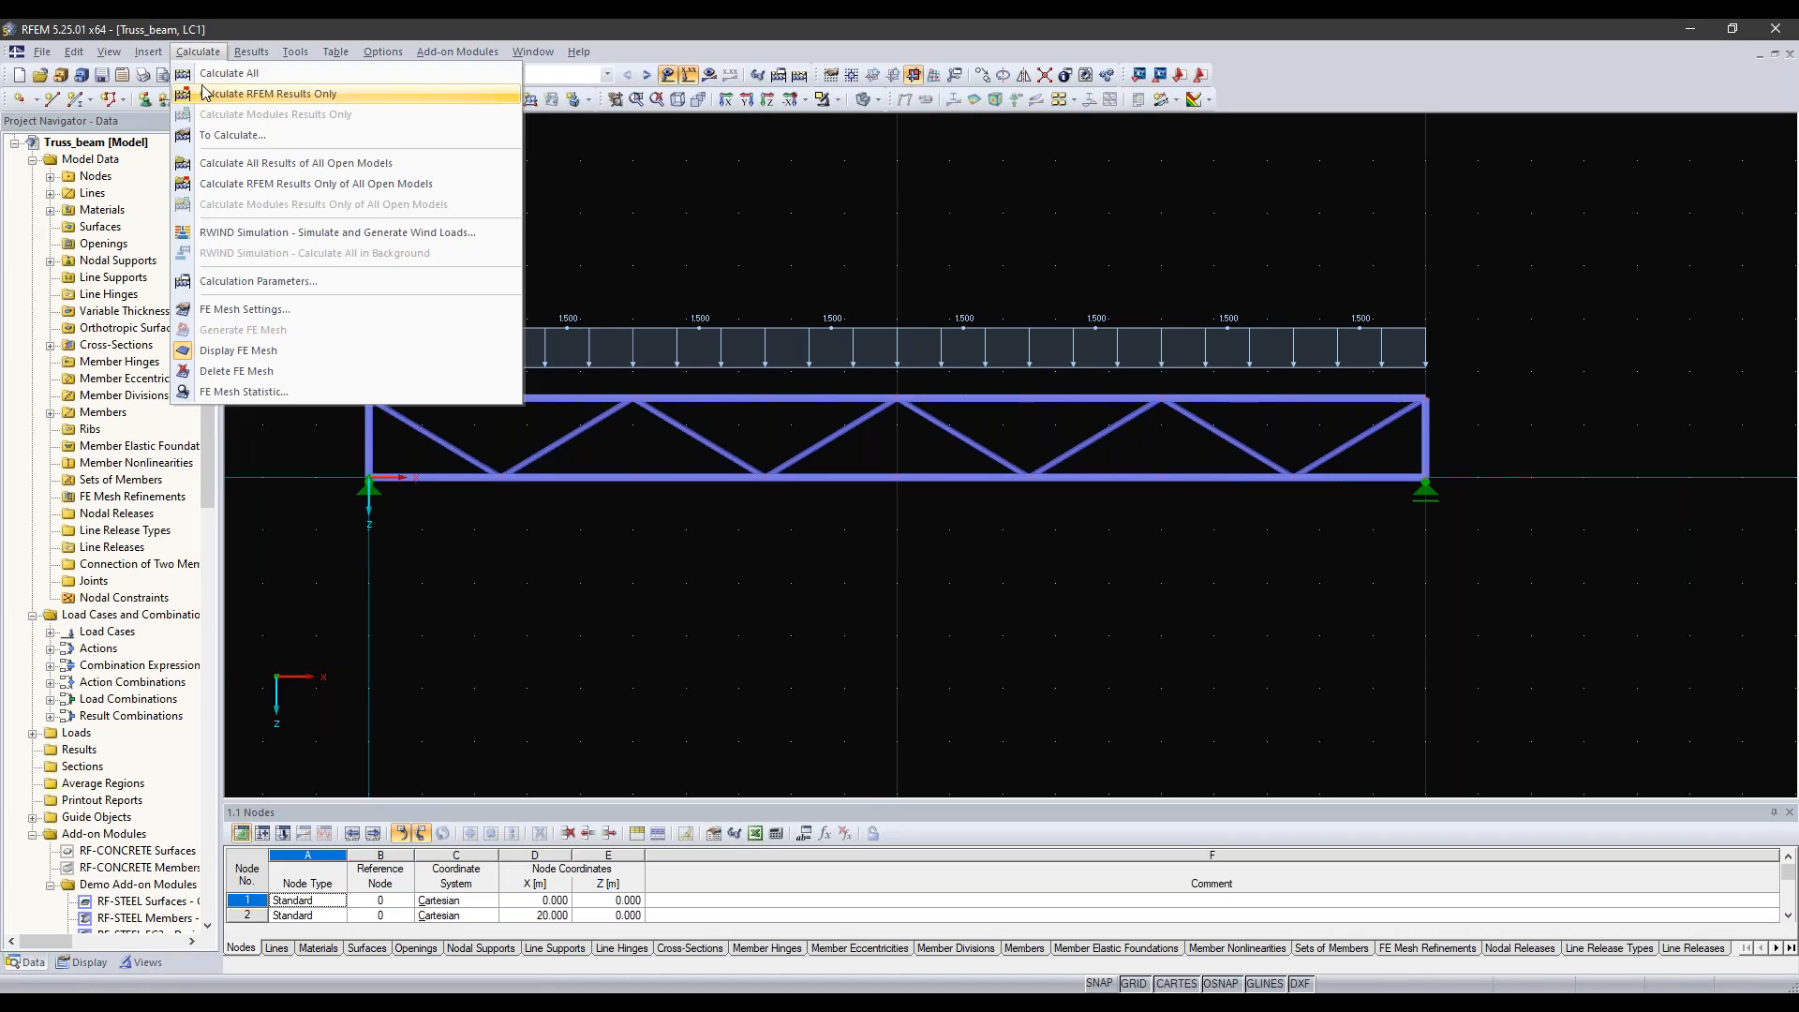
pyautogui.click(225, 88)
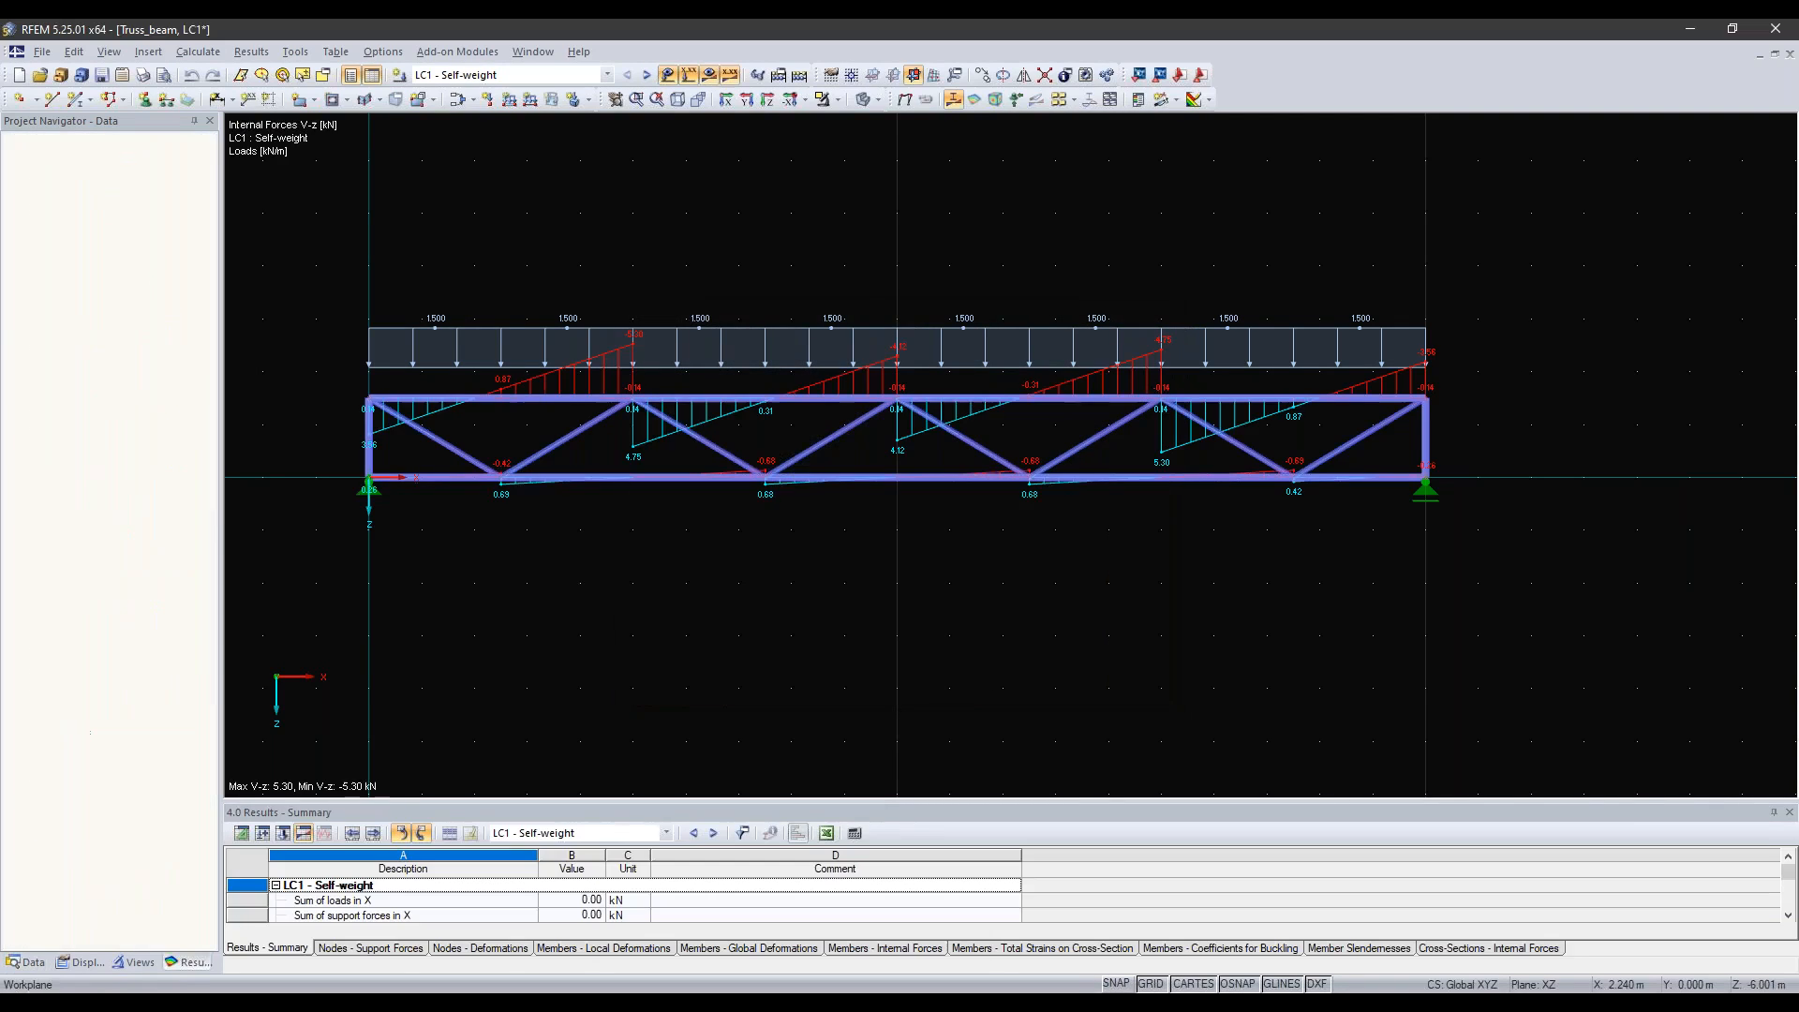
# Step: Display the axial forces N on the truss members for the self-weight load case
pyautogui.moveTo(809, 297); pyautogui.dragTo(813, 274, button='middle')
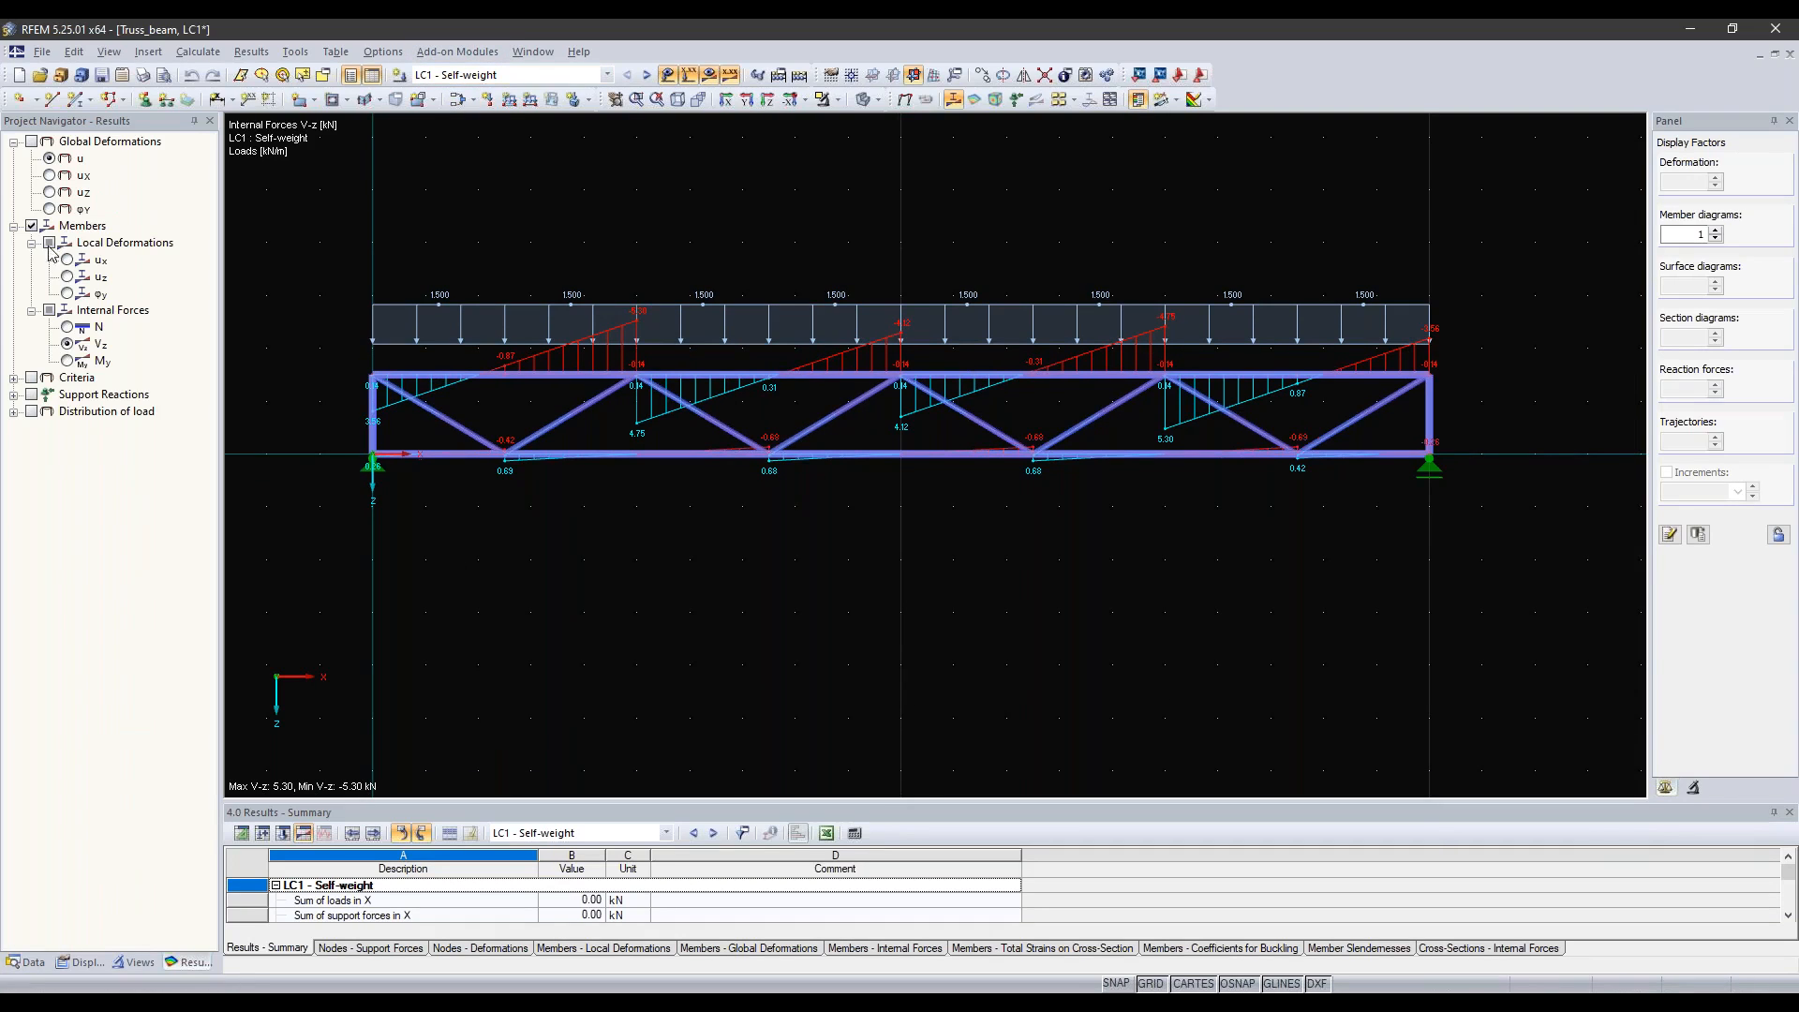
pyautogui.click(67, 361)
pyautogui.click(68, 327)
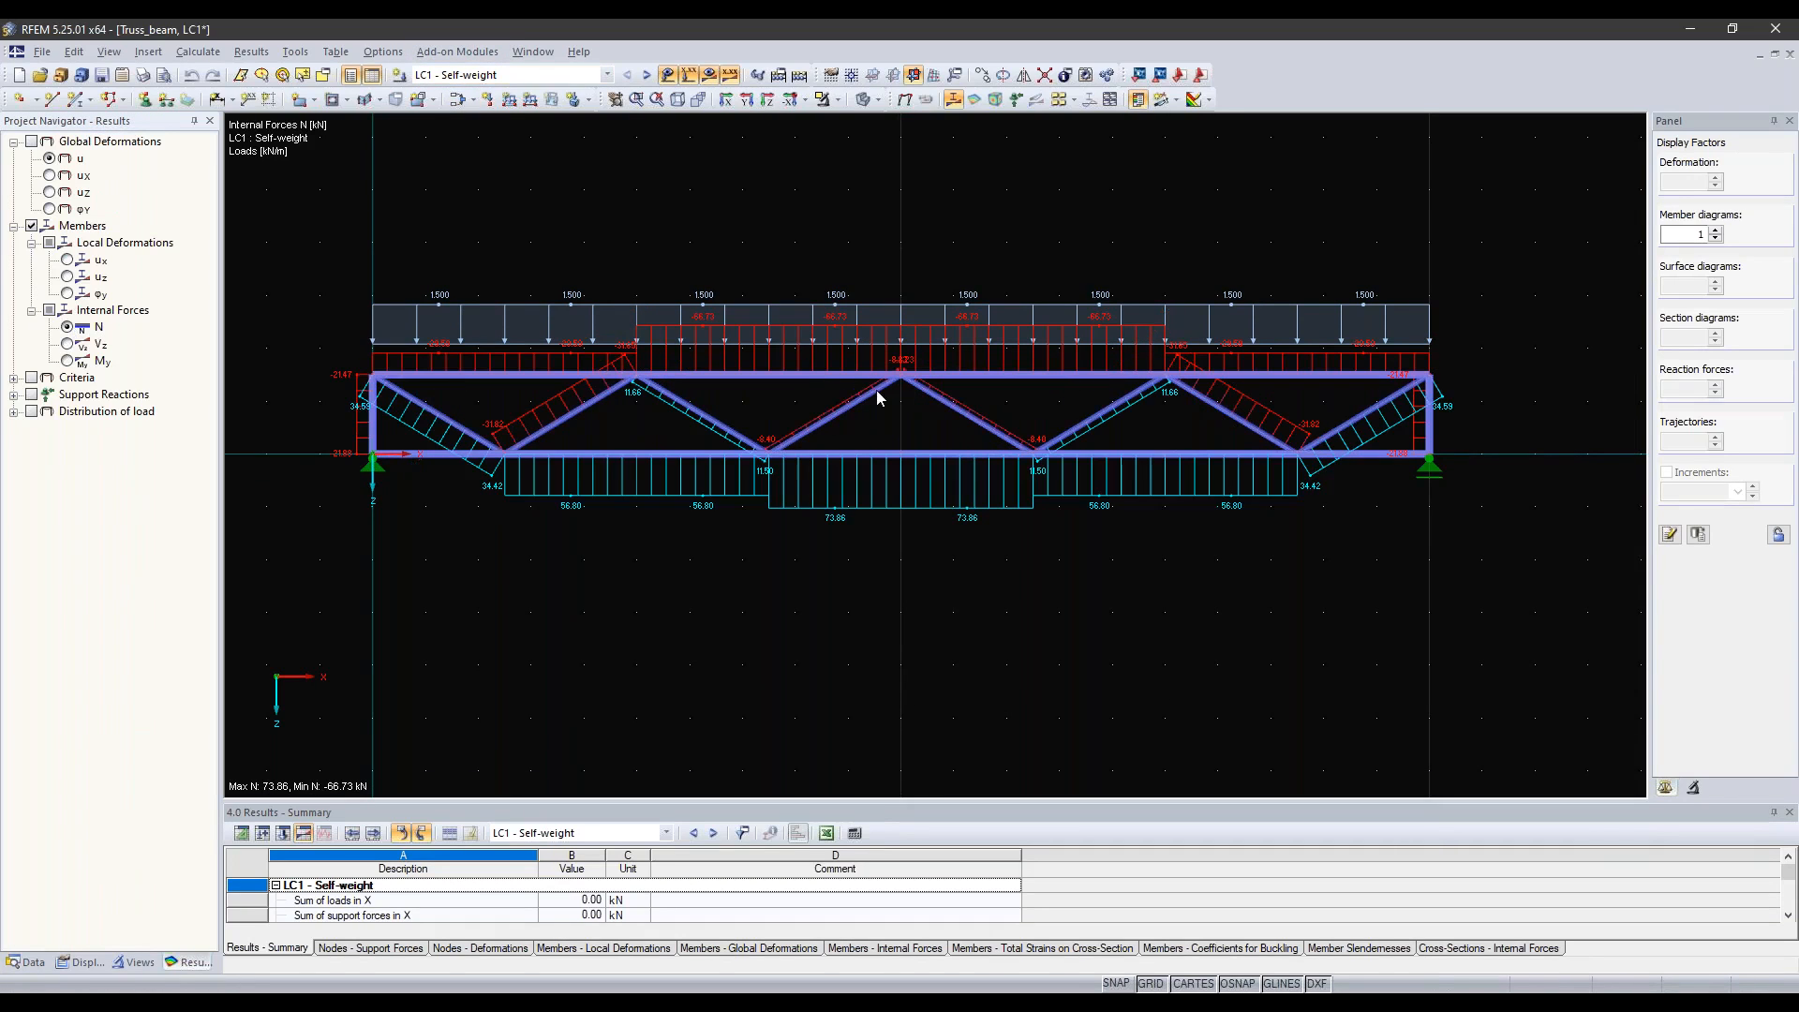
pyautogui.moveTo(864, 343); pyautogui.dragTo(852, 343, button='middle')
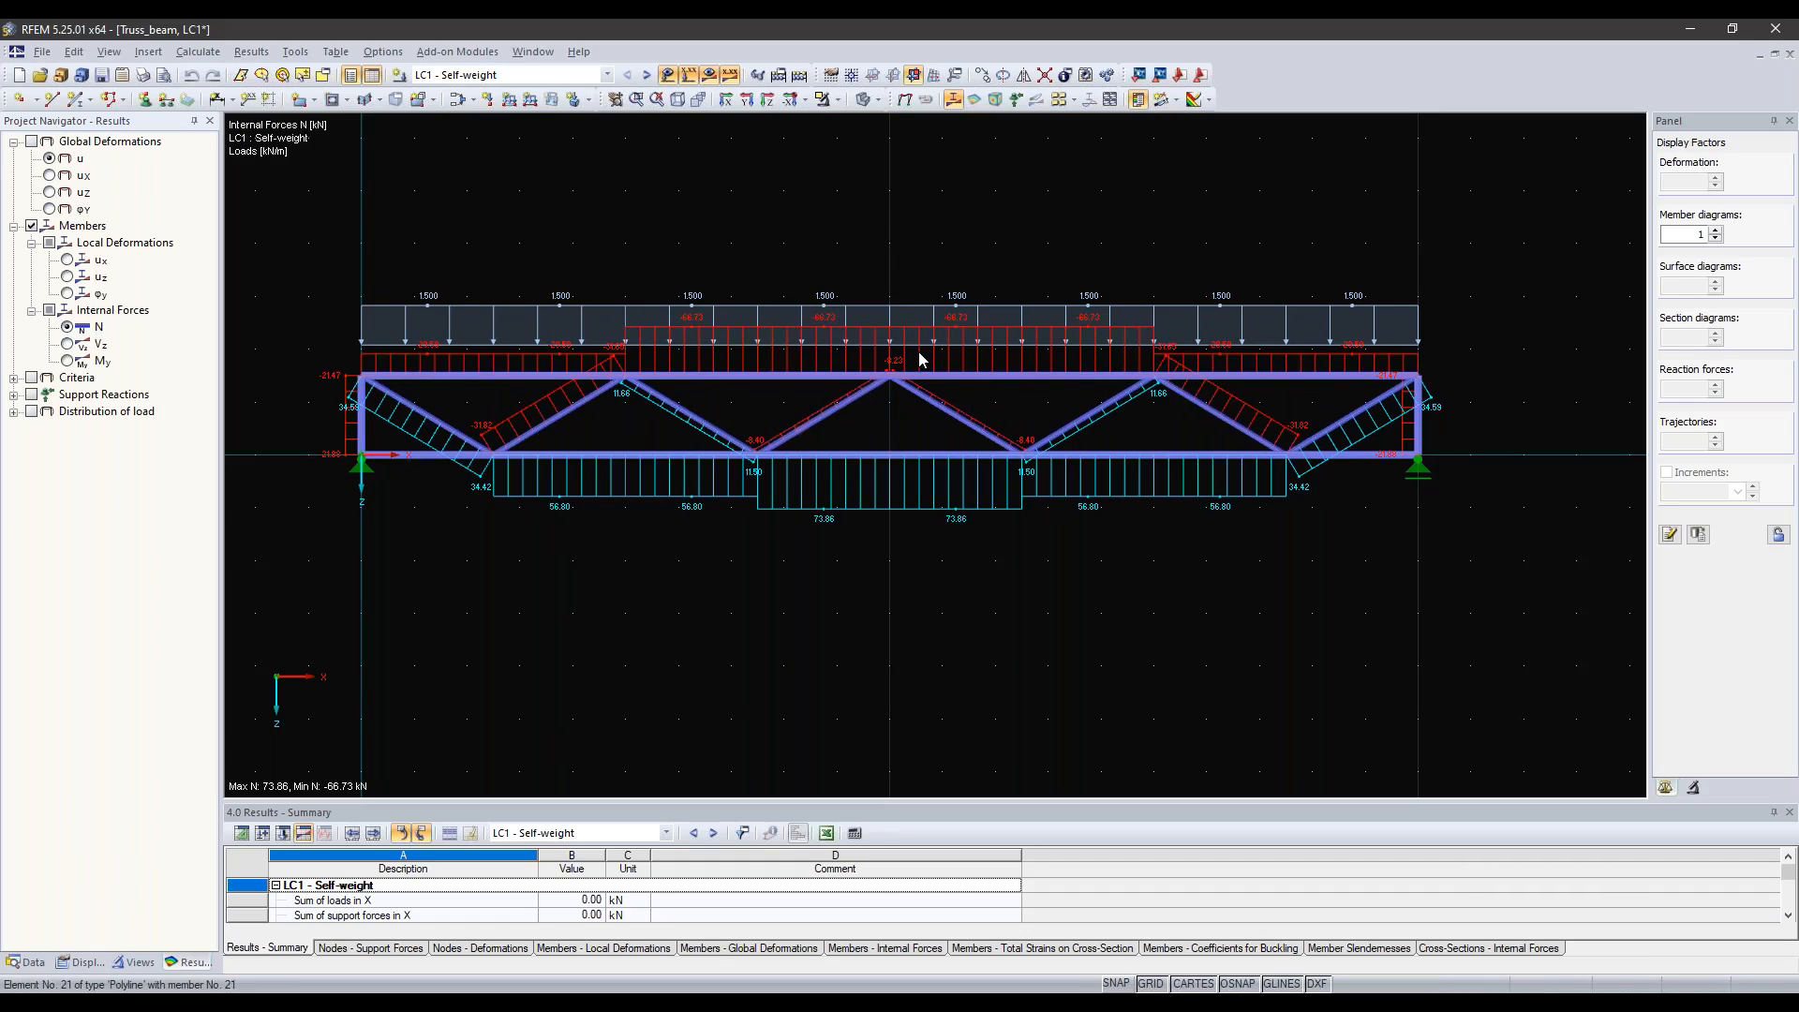
# Step: Select the upper chord's mid-span node with its adjoining chord members and diagonals, and launch IDEA StatiCa's Code-check manager for them
pyautogui.scroll(3, 890, 380)
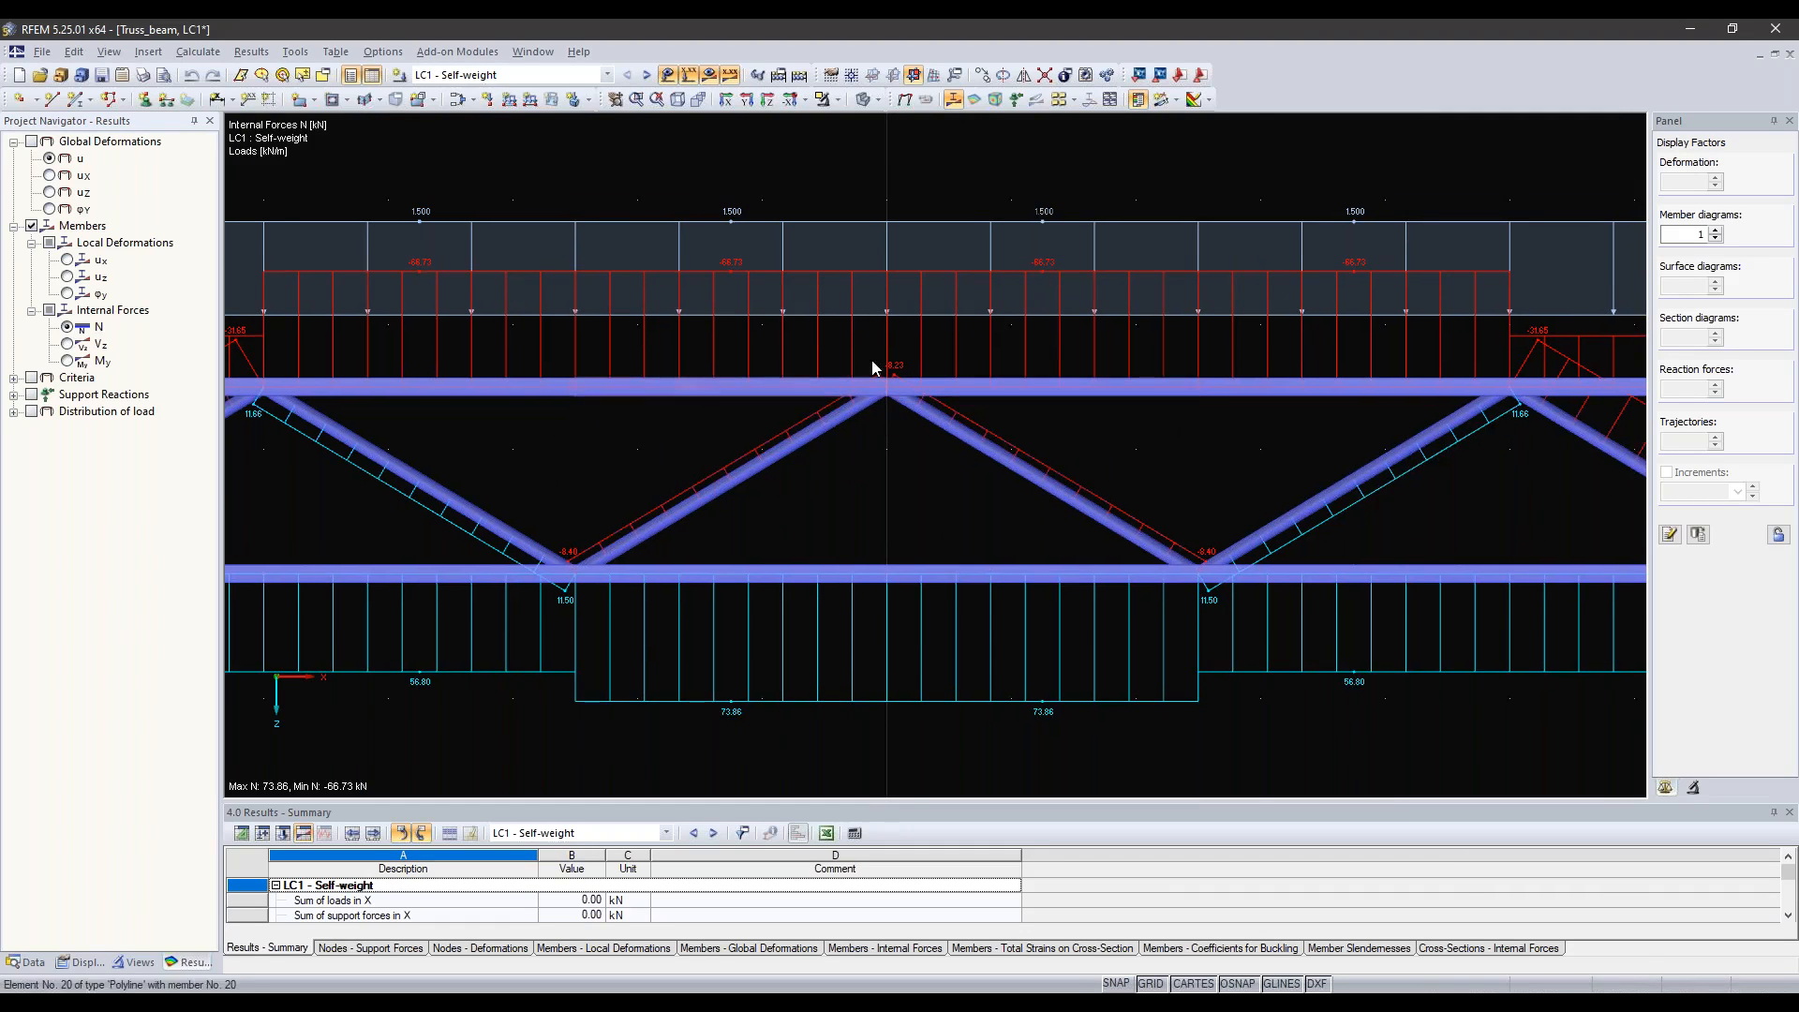
pyautogui.moveTo(882, 382); pyautogui.dragTo(866, 418, button='middle')
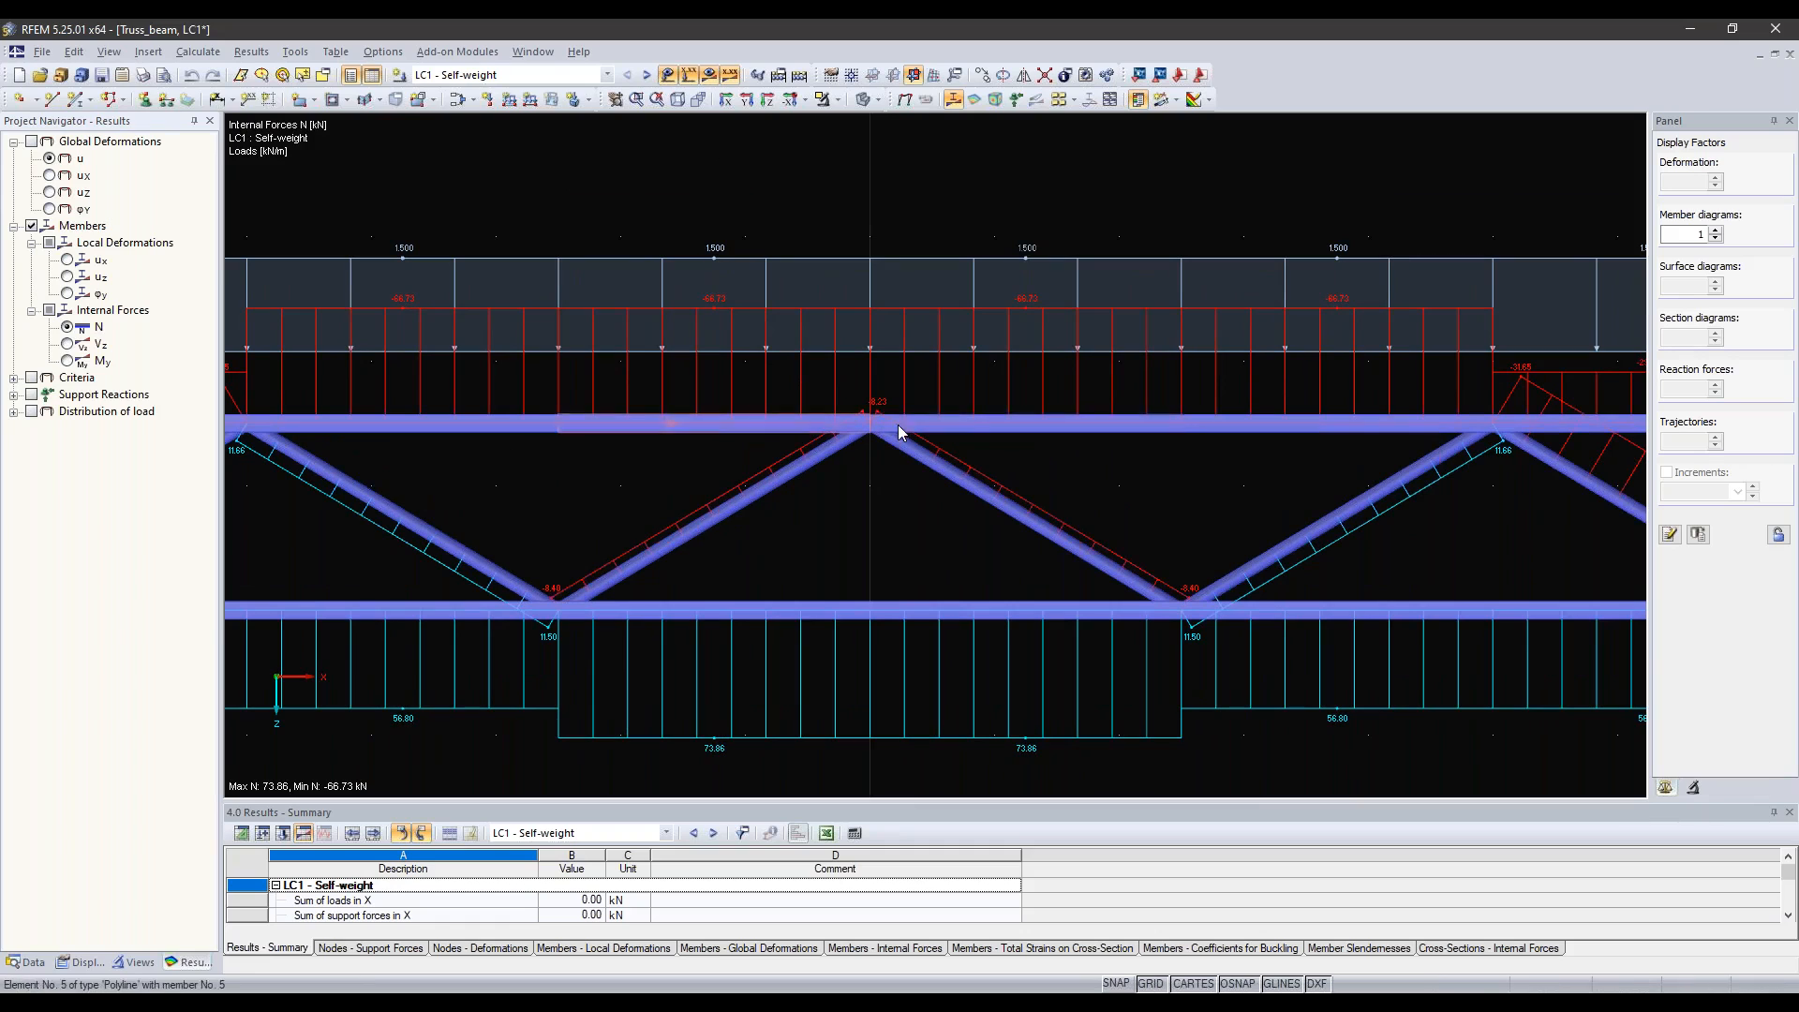
pyautogui.moveTo(866, 442); pyautogui.dragTo(880, 421, button='middle')
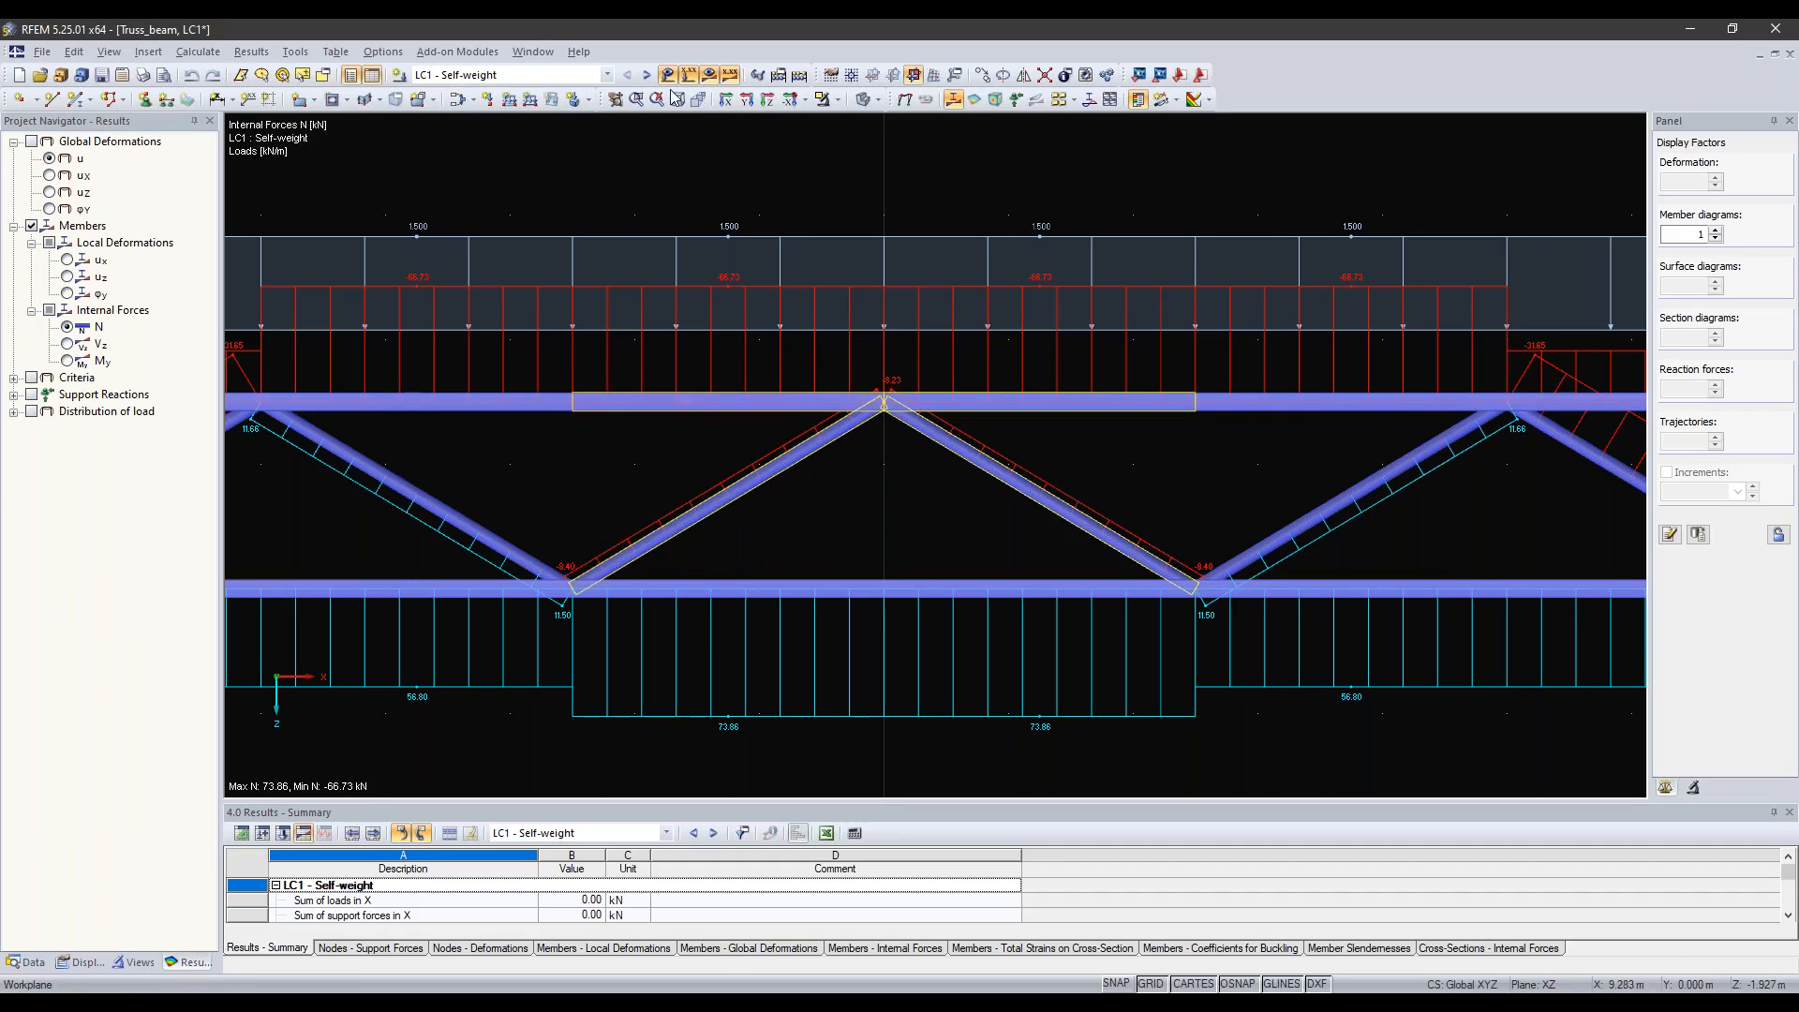
pyautogui.click(477, 53)
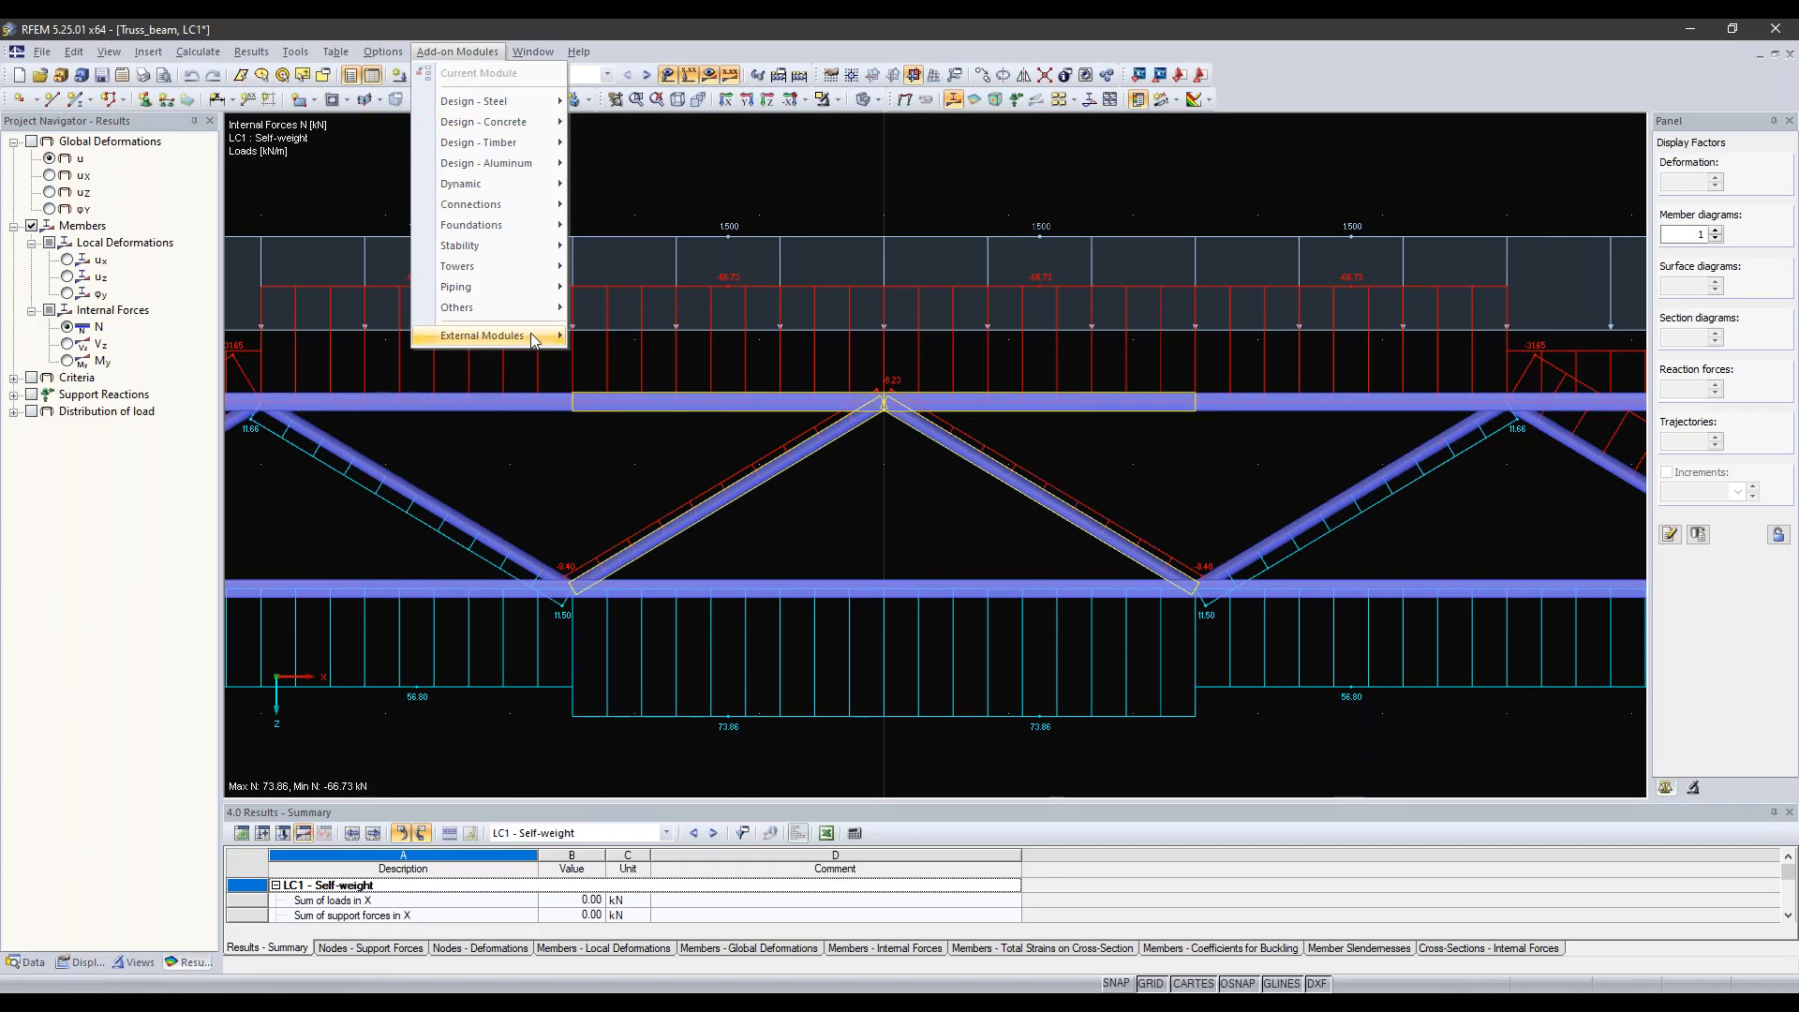
pyautogui.moveTo(534, 339)
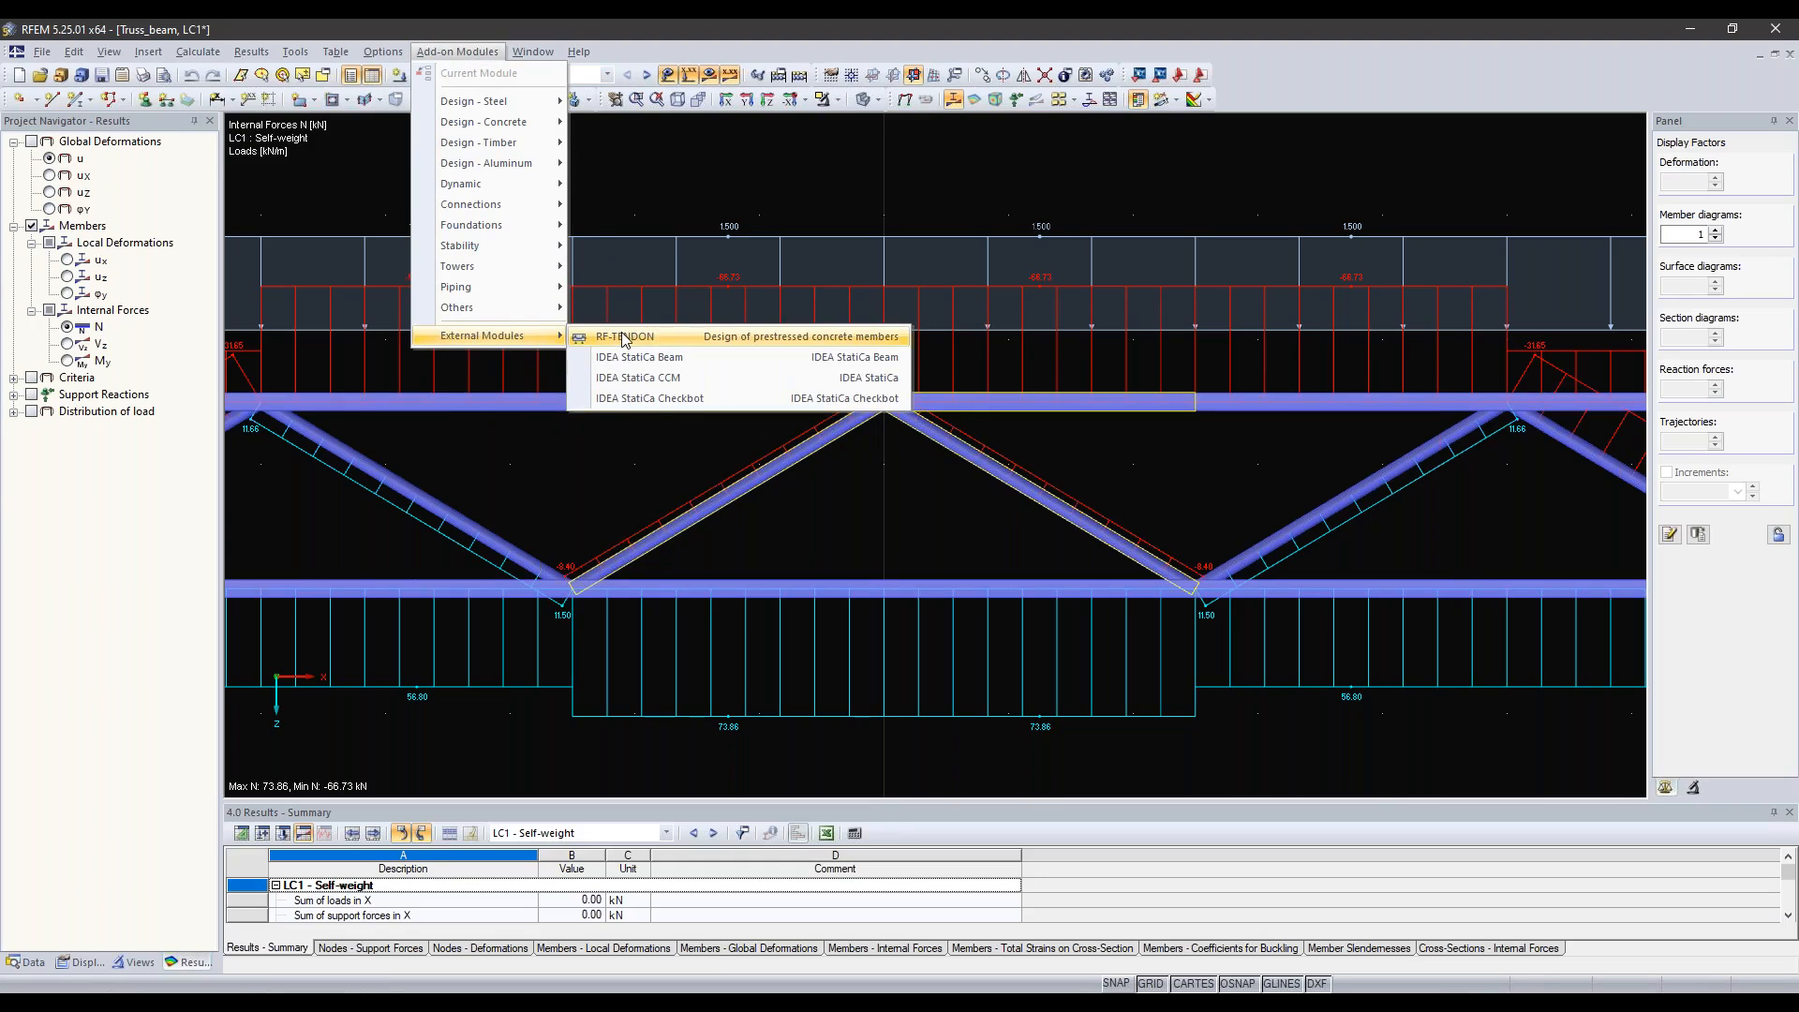
pyautogui.click(661, 401)
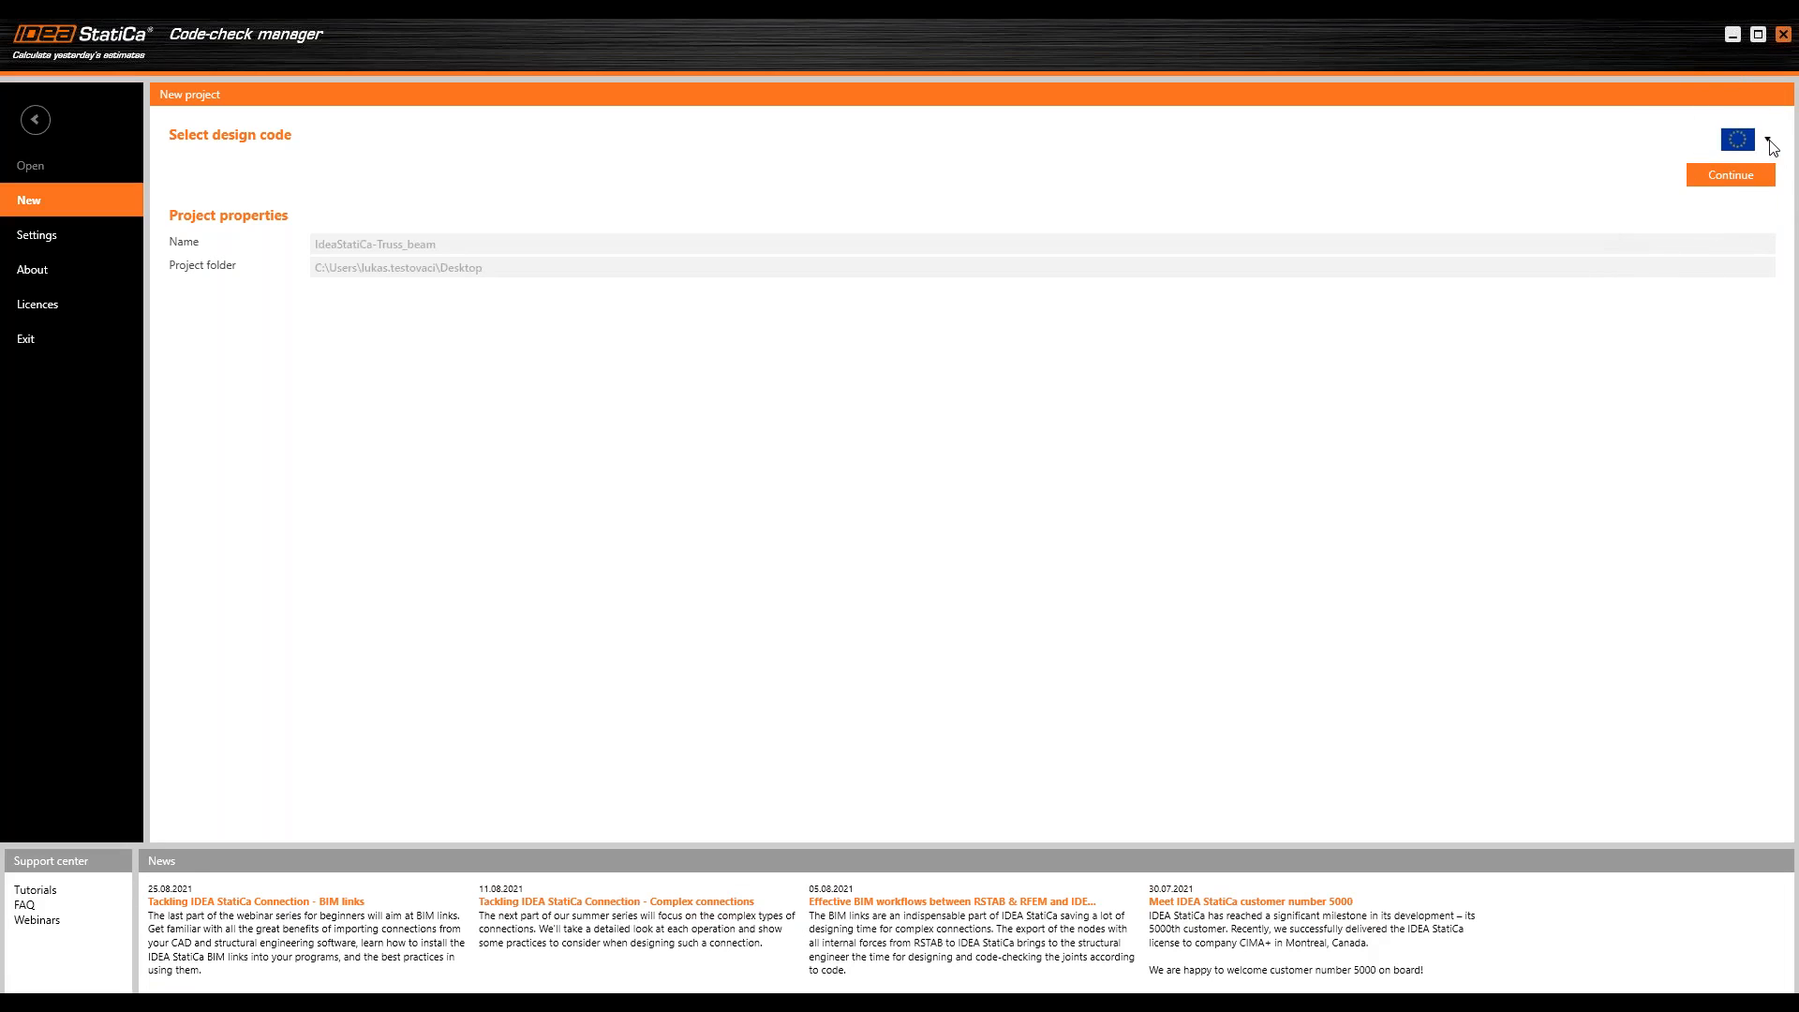
# Step: Choose the European design code for the new project and open the unit settings for review
pyautogui.click(1765, 142)
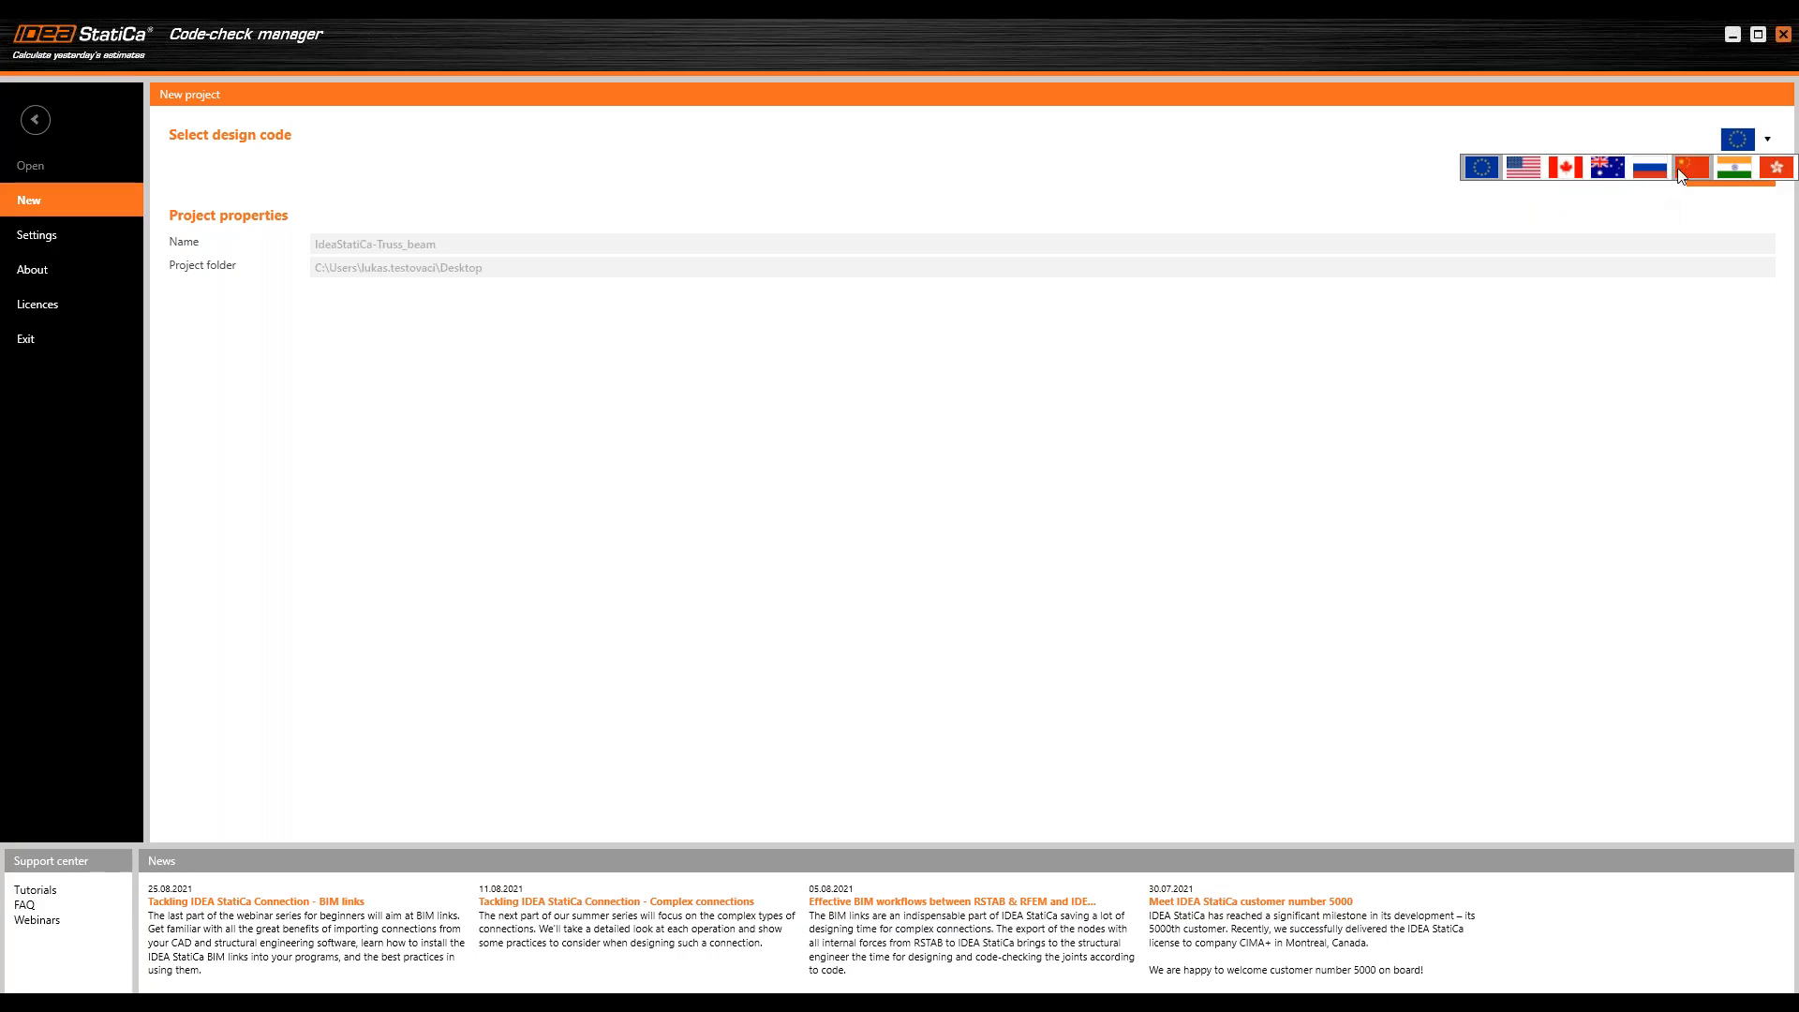
pyautogui.click(1482, 171)
pyautogui.click(1483, 171)
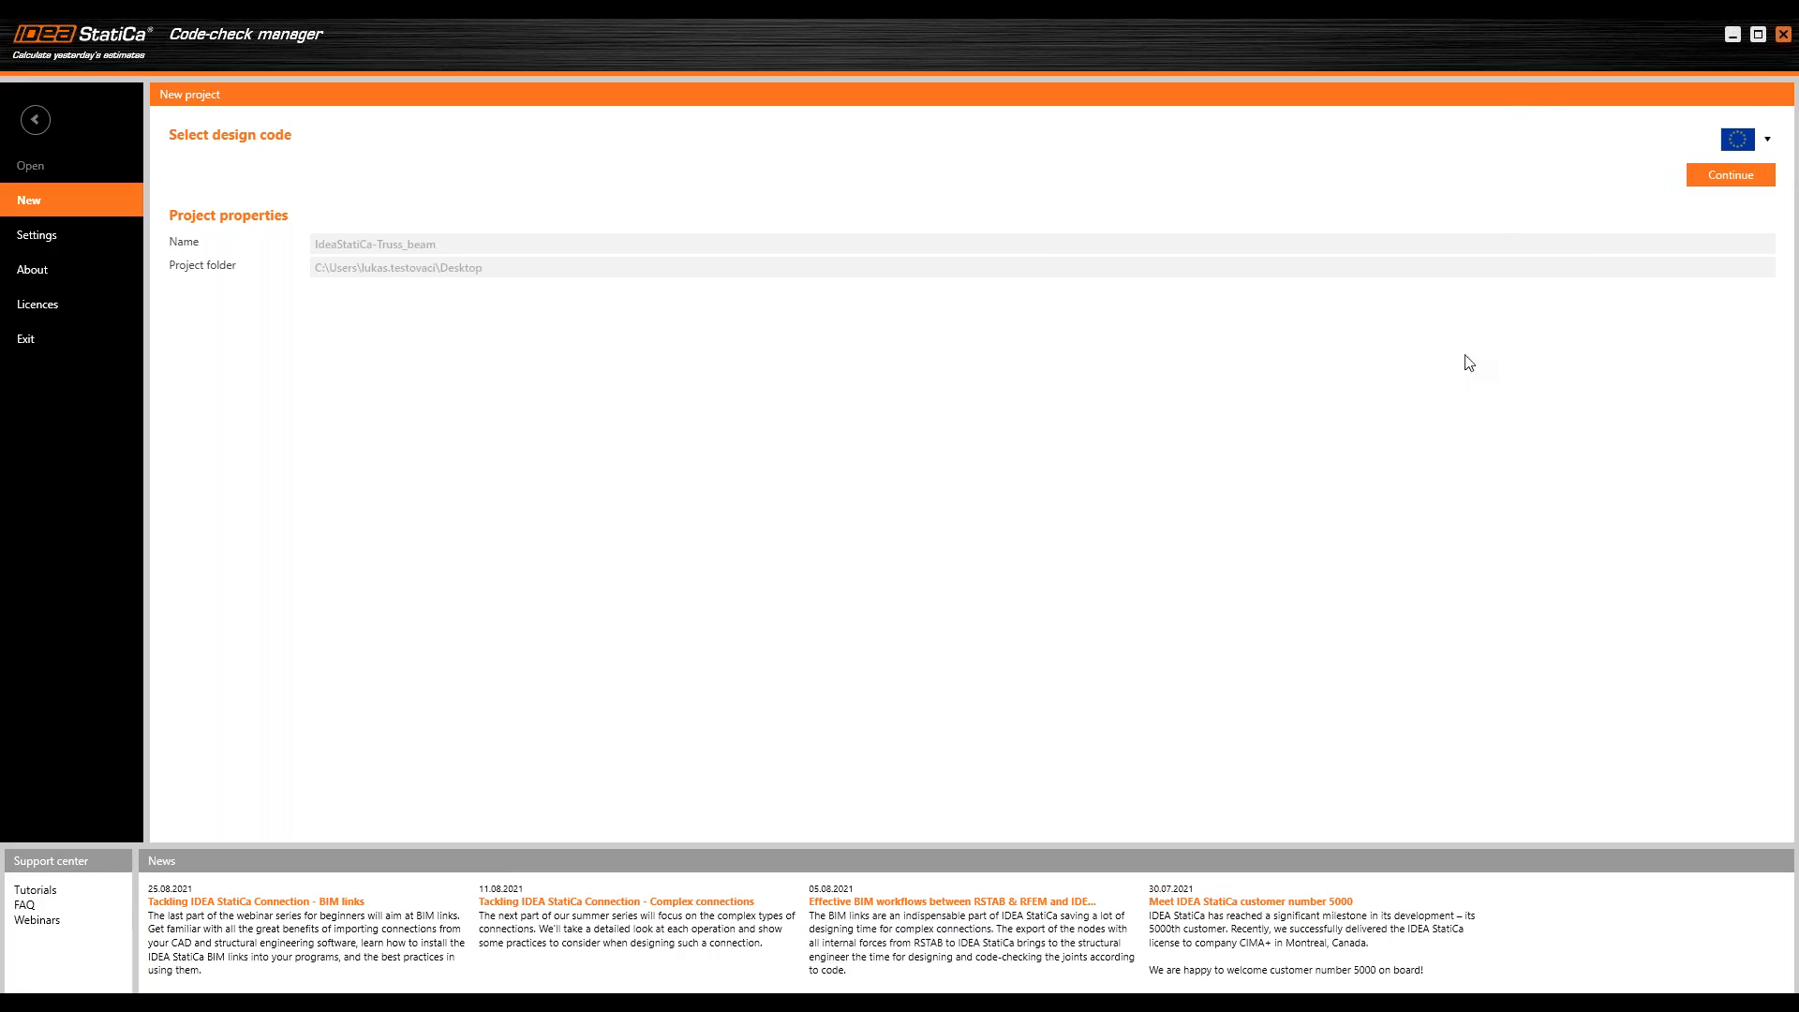
pyautogui.click(87, 244)
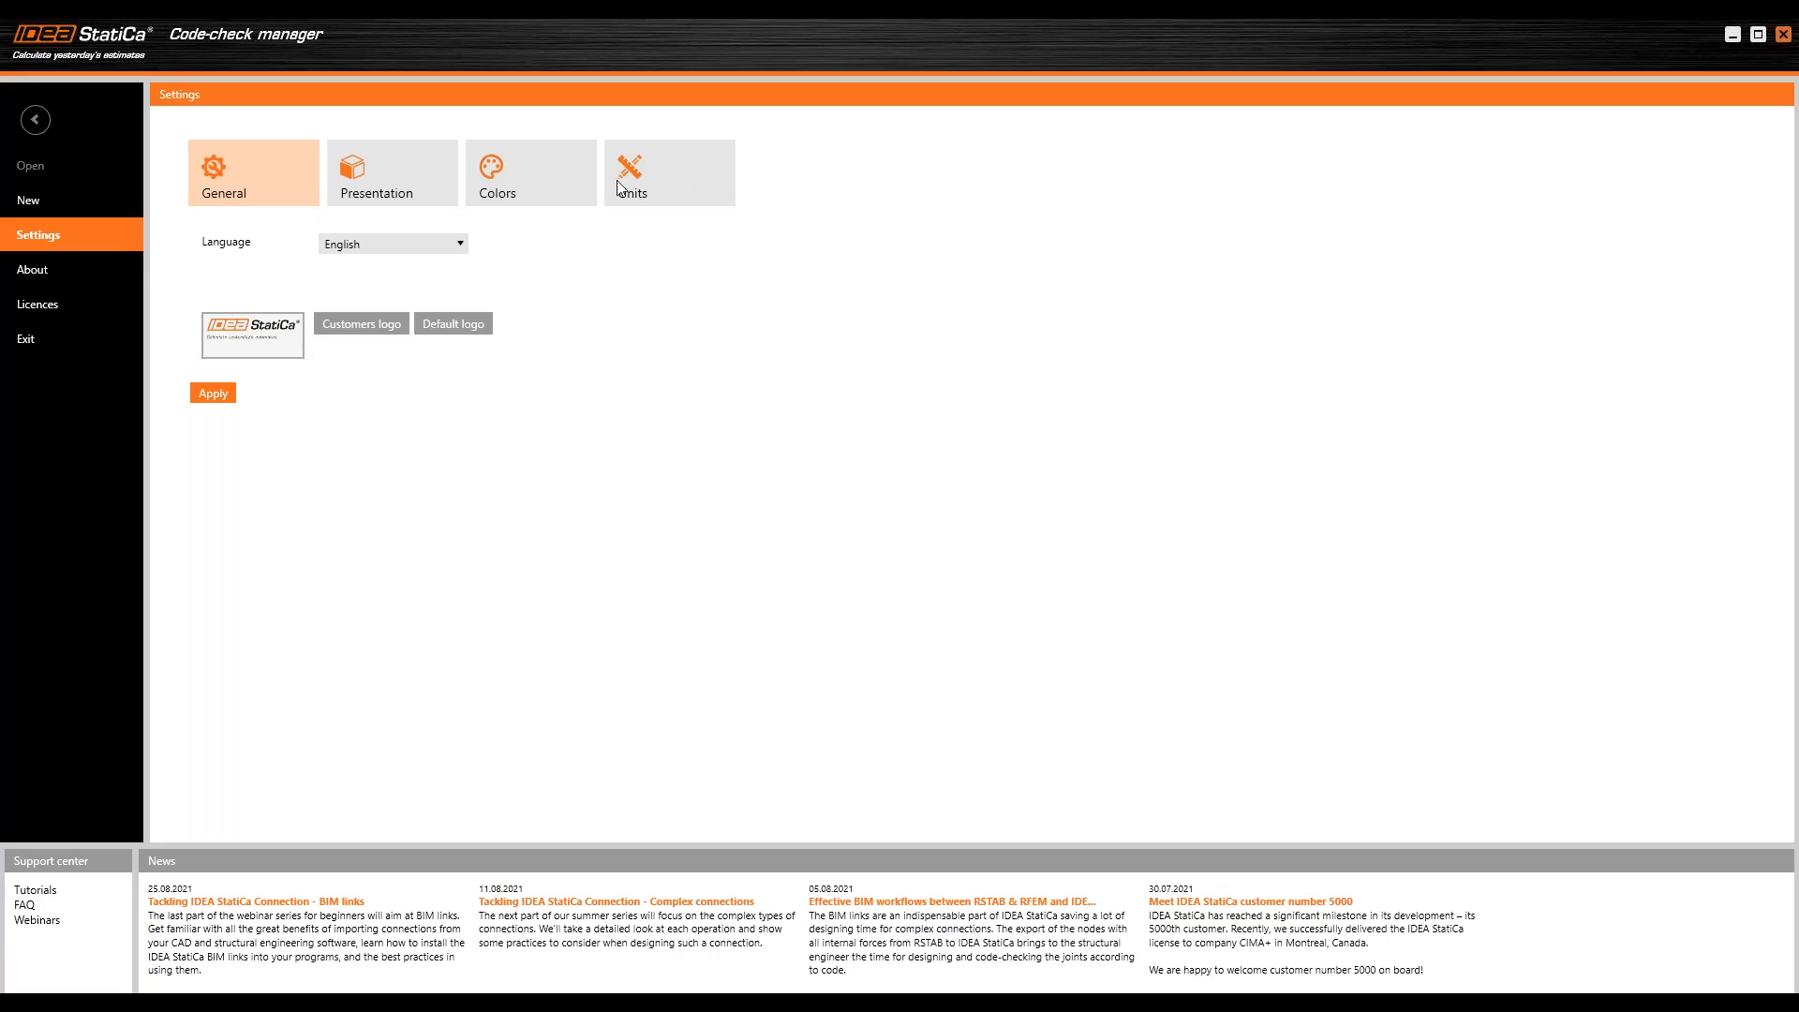
pyautogui.click(661, 181)
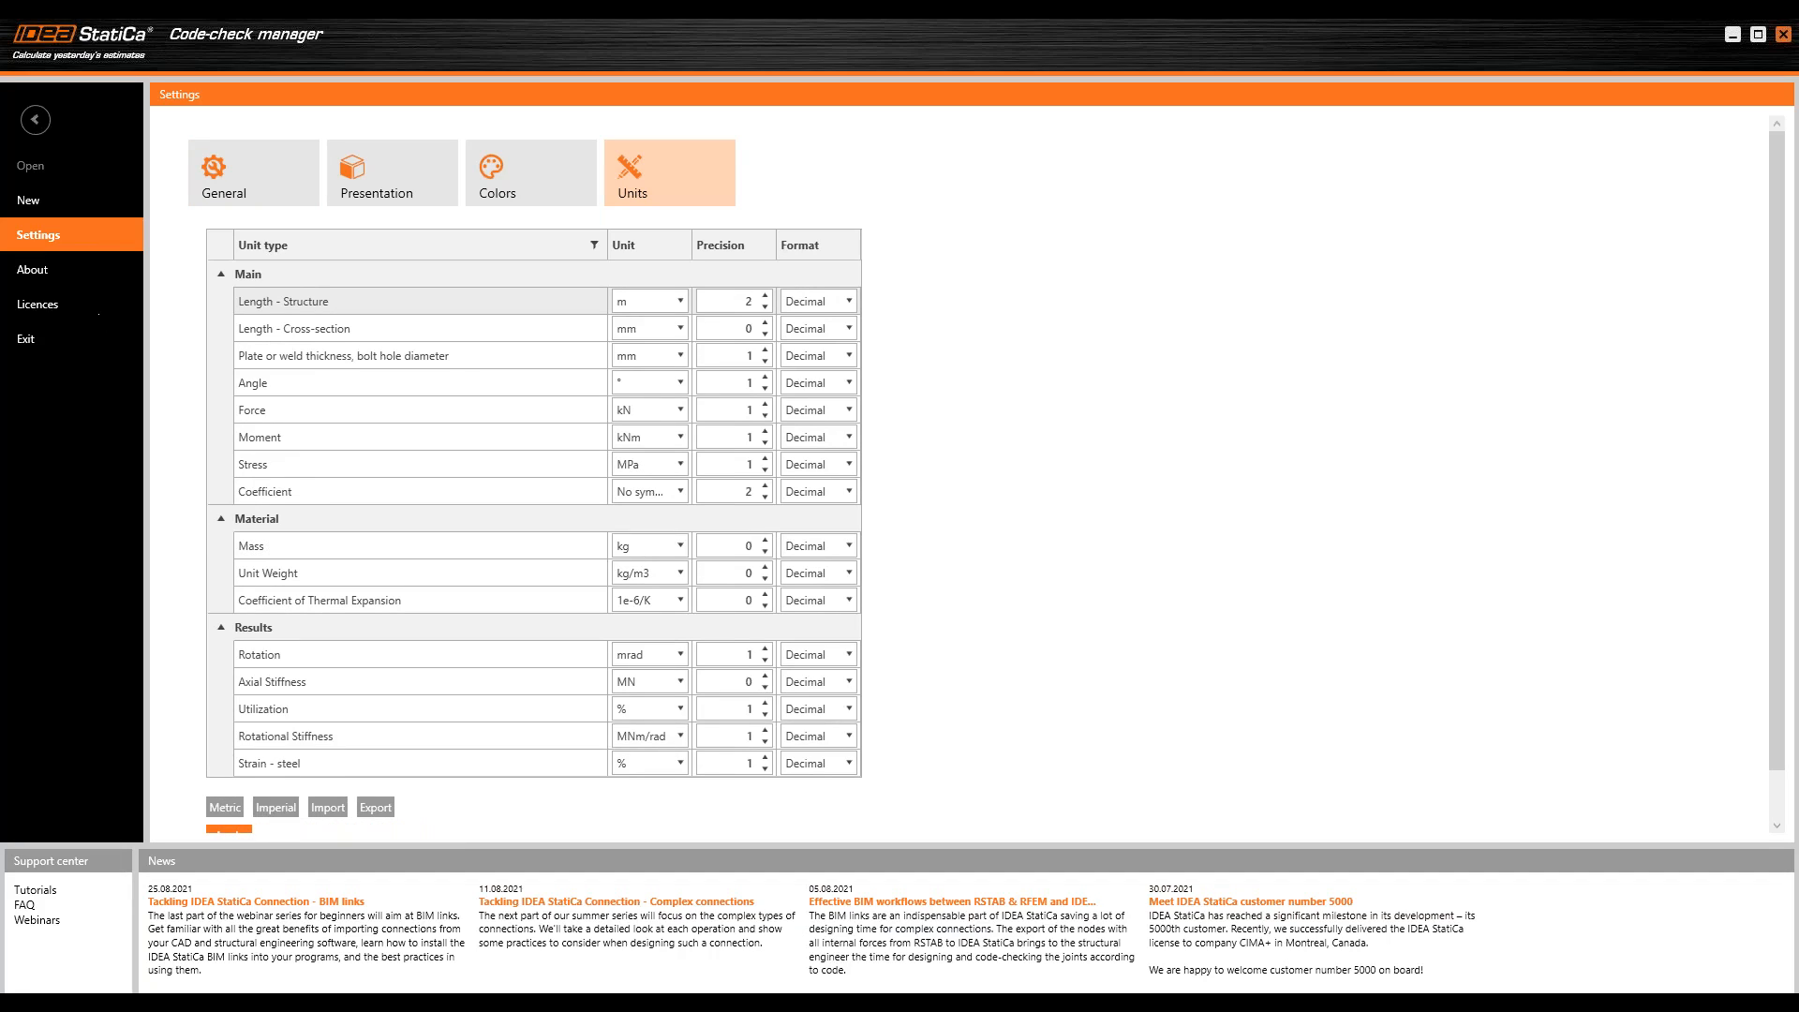
# Step: Create the new code-check project with the European design code and import the selected truss node as a connection
pyautogui.click(64, 200)
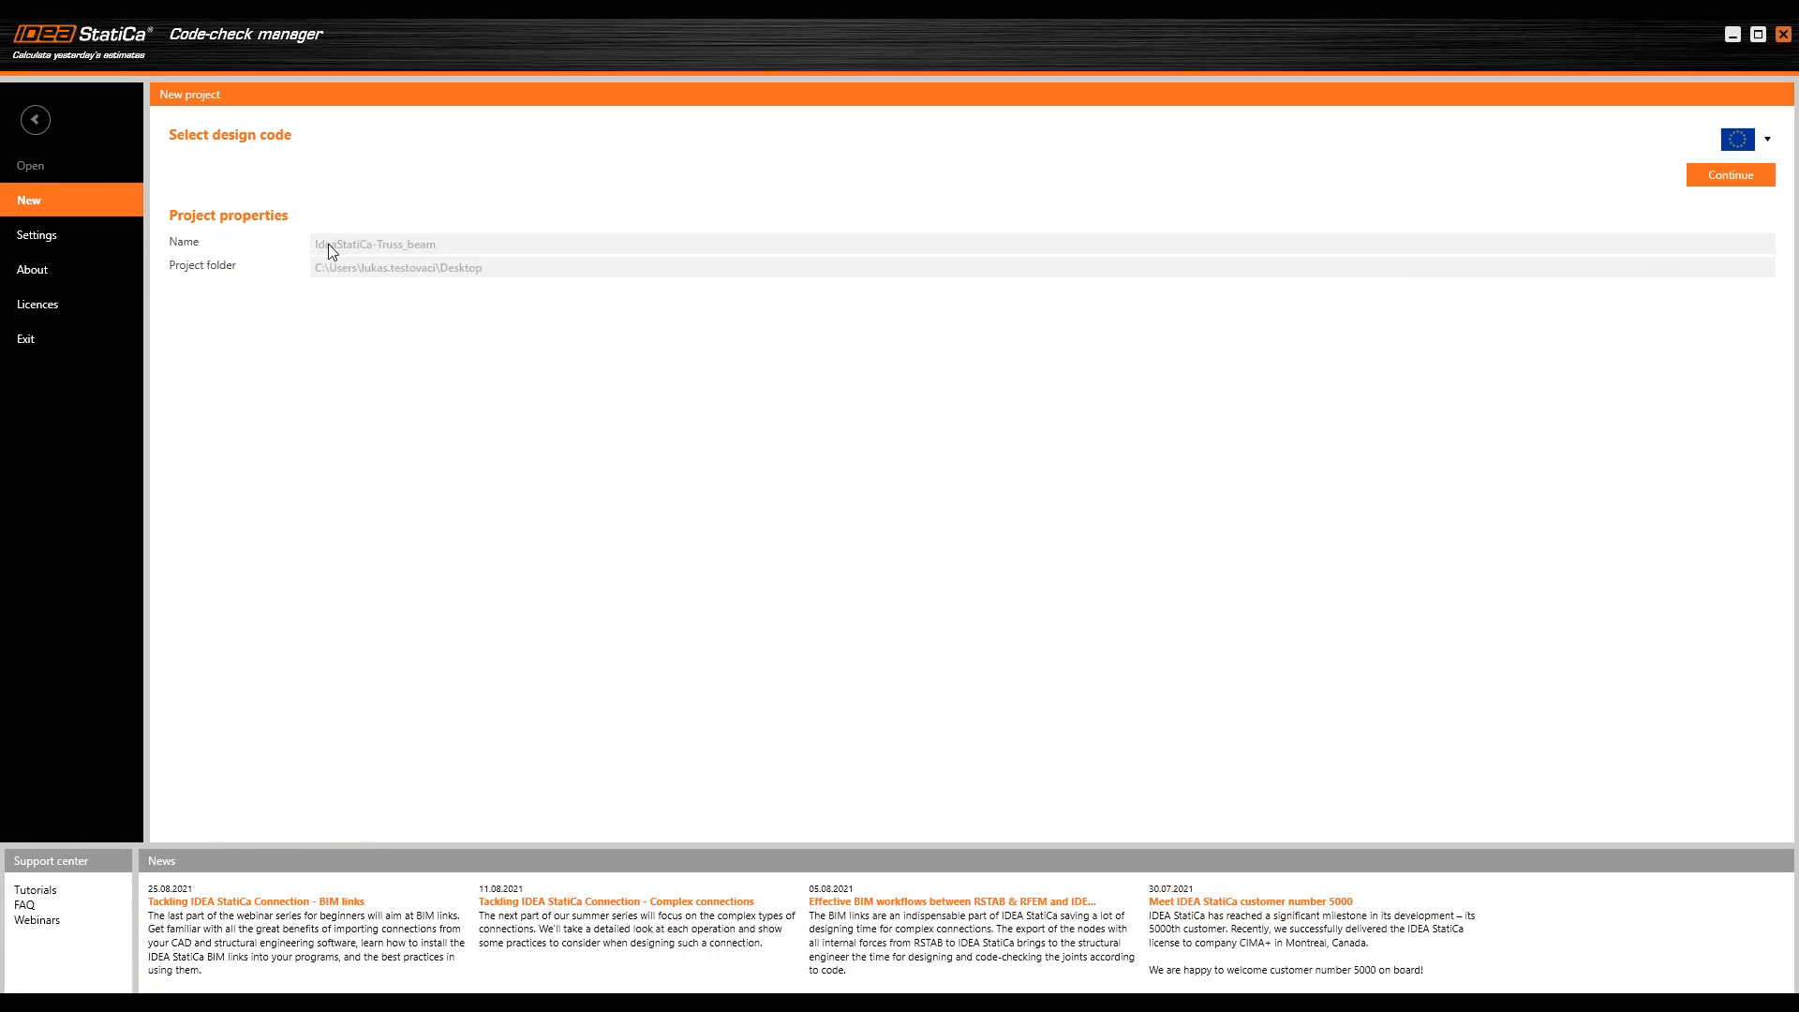
pyautogui.click(335, 286)
pyautogui.click(1738, 182)
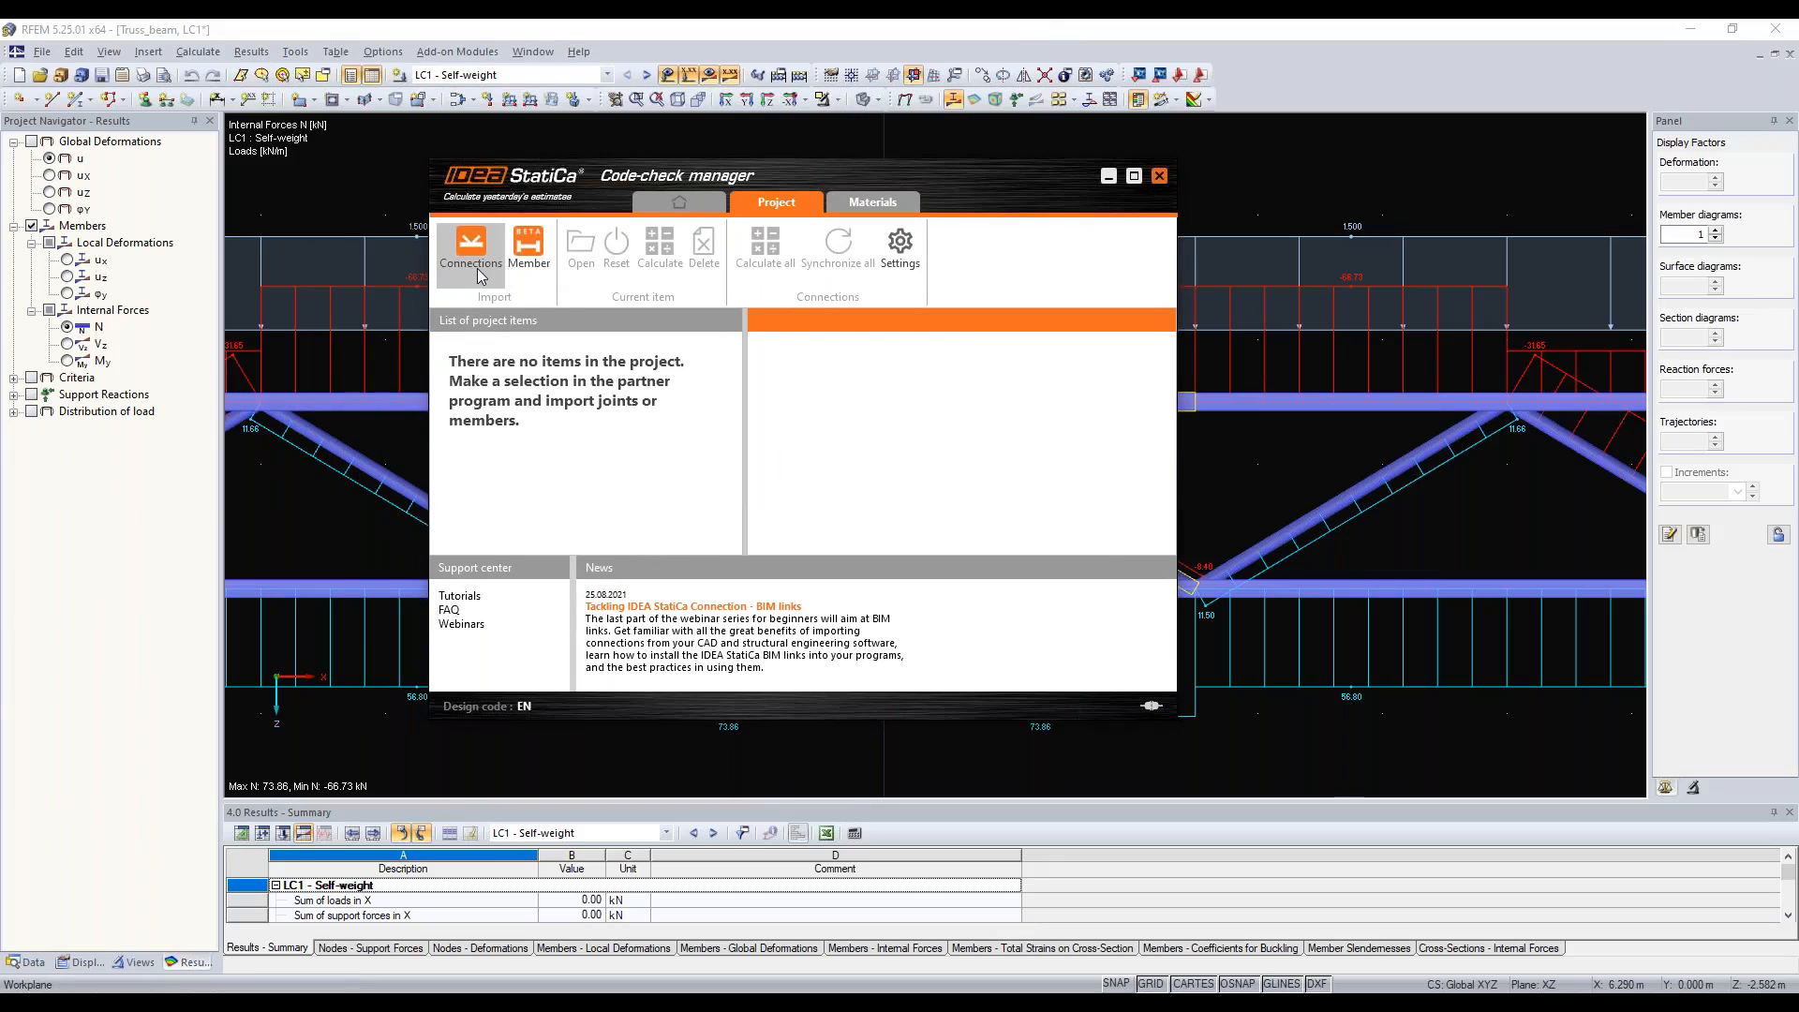
pyautogui.click(476, 268)
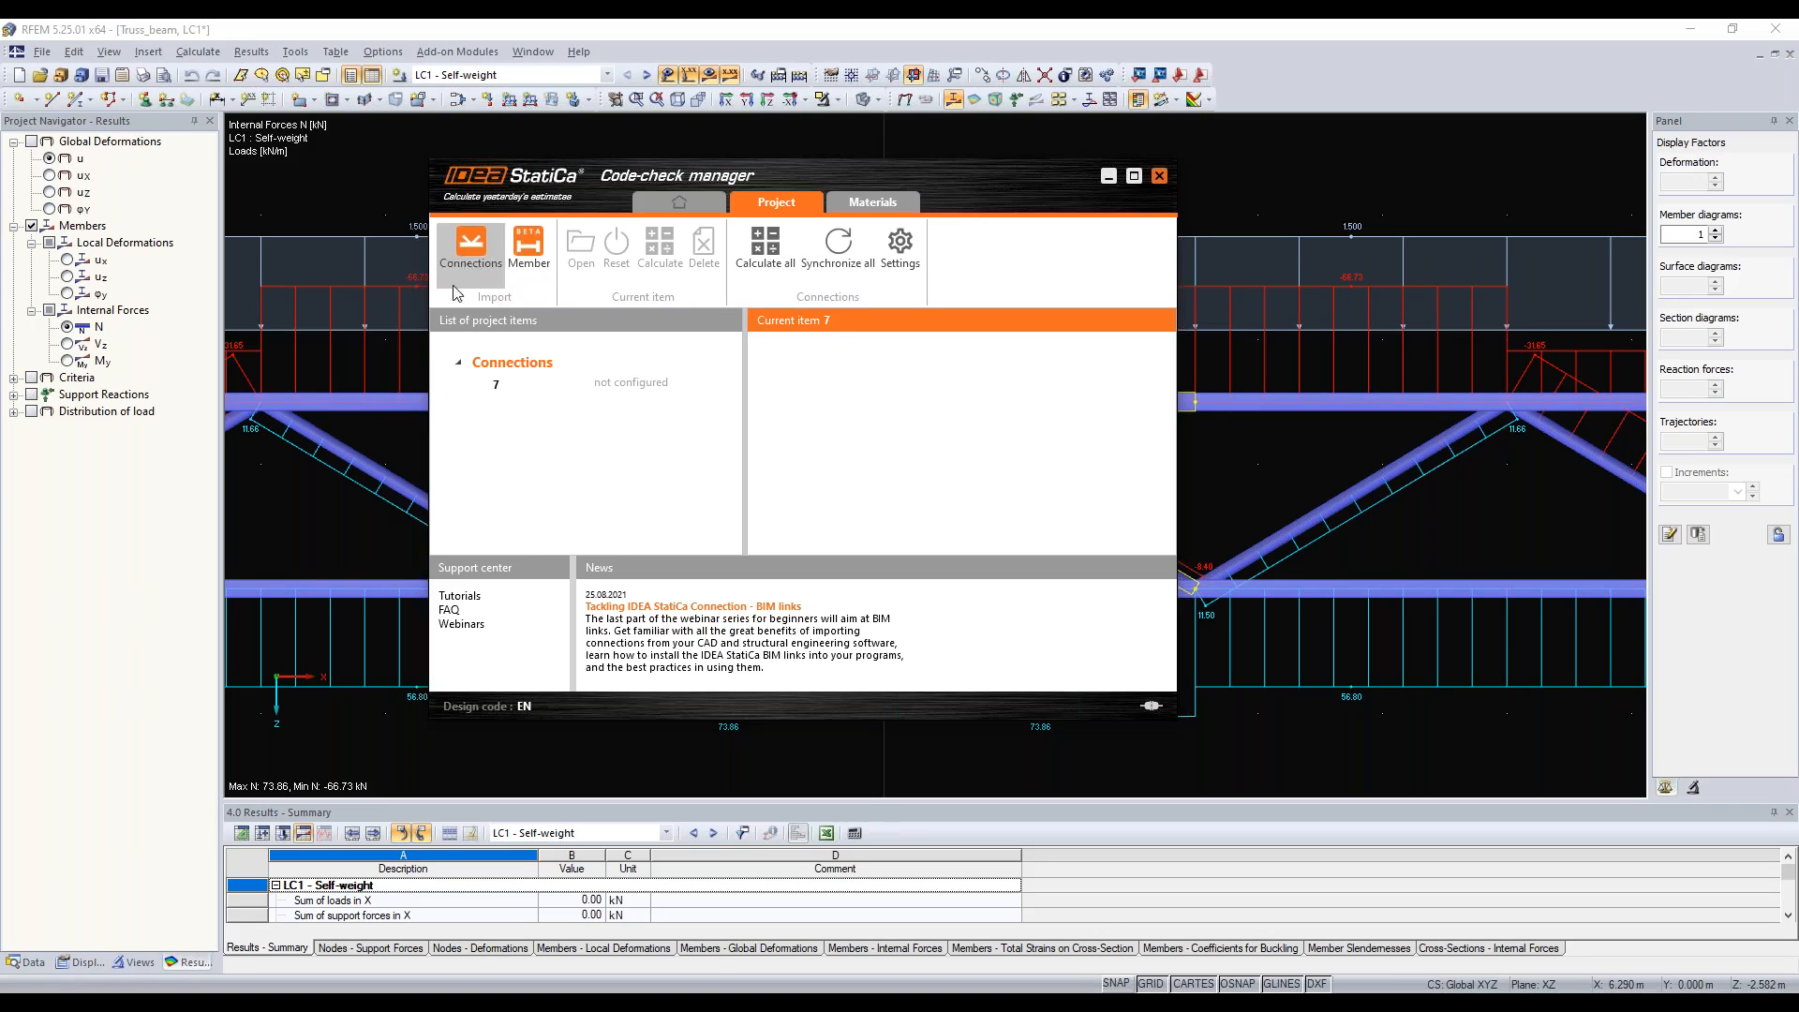
# Step: Open imported connection 7 in the maximized window, examine its members 4, 5, 20 and 21 in the preview, and widen the current-item area
pyautogui.click(600, 390)
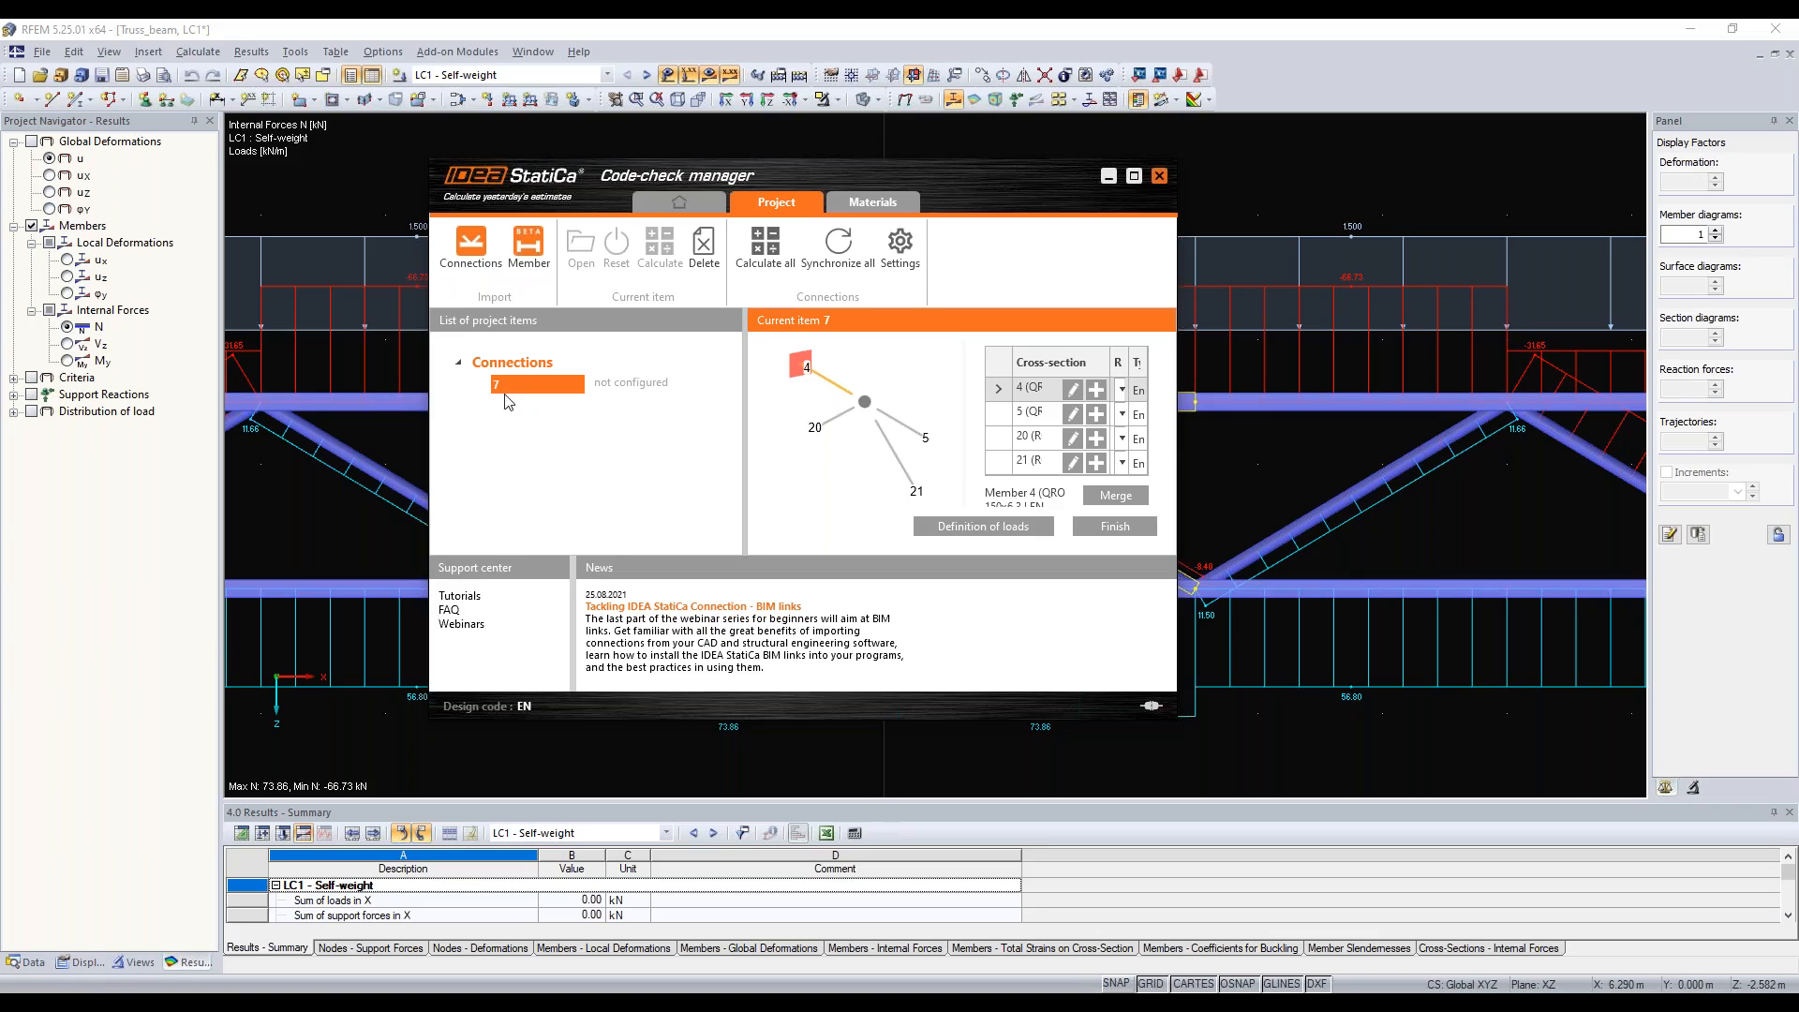
pyautogui.click(1133, 176)
pyautogui.click(1138, 210)
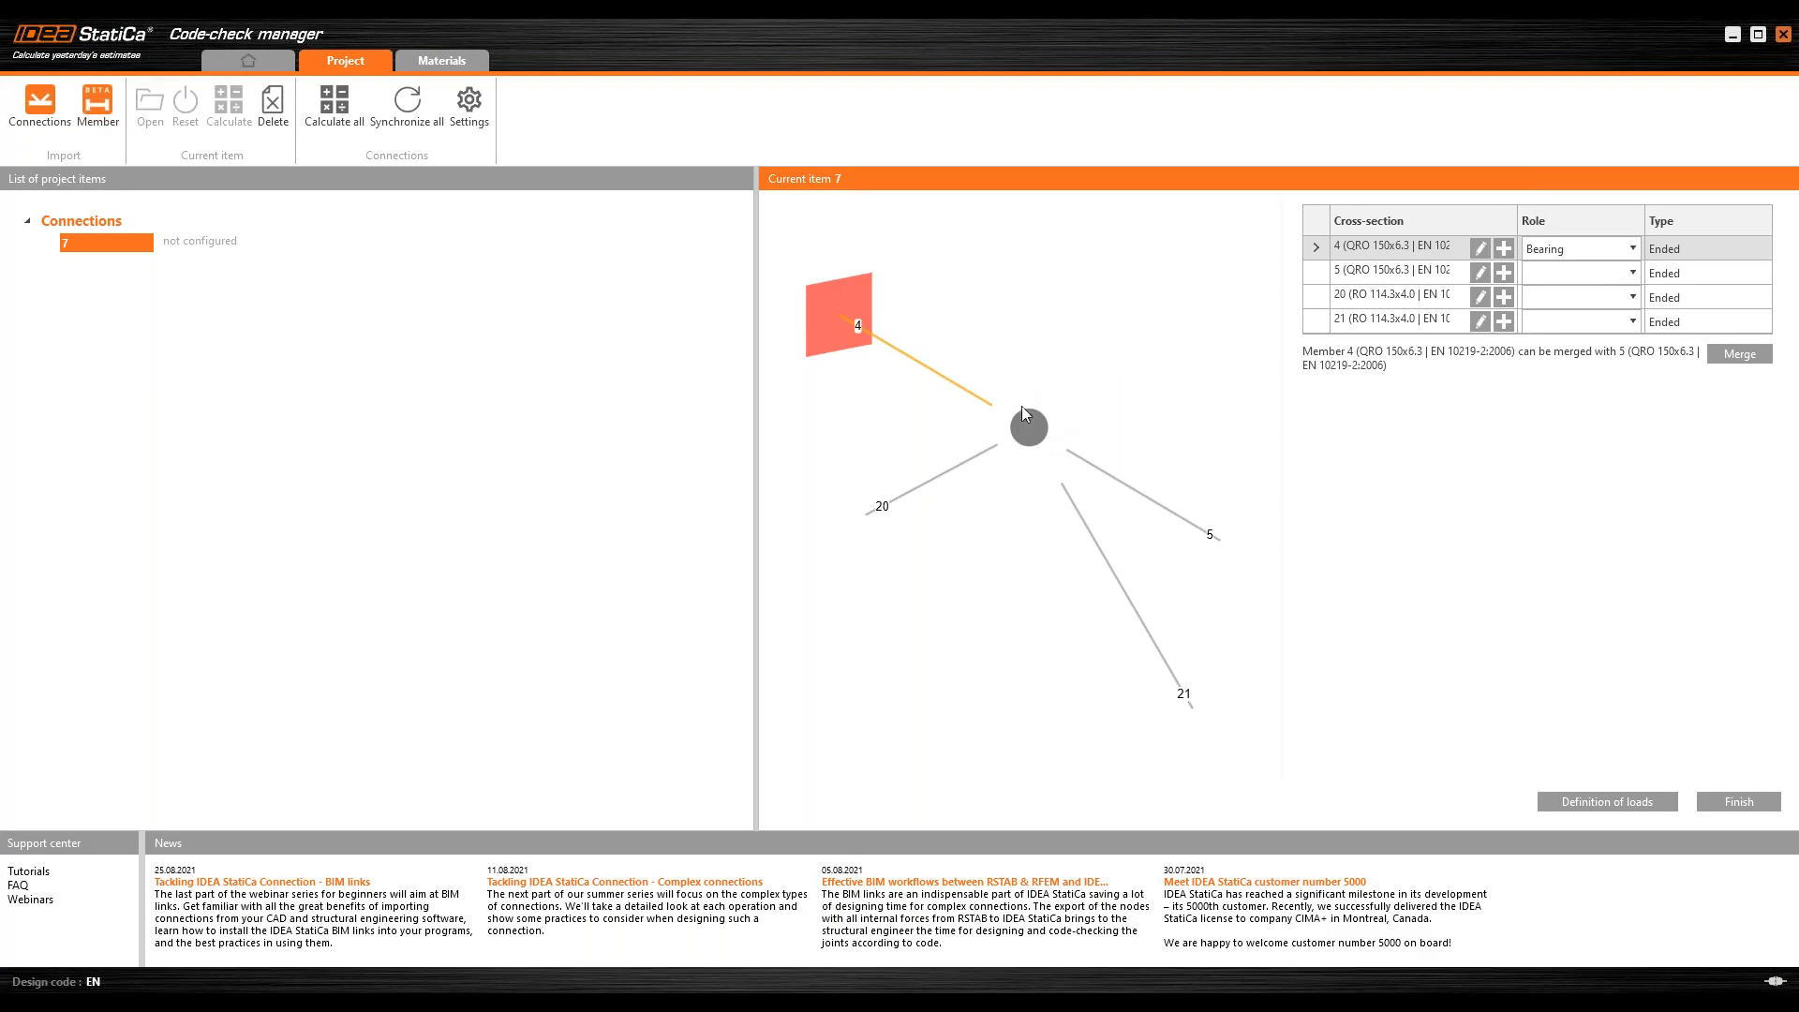
pyautogui.click(1307, 274)
pyautogui.click(1309, 300)
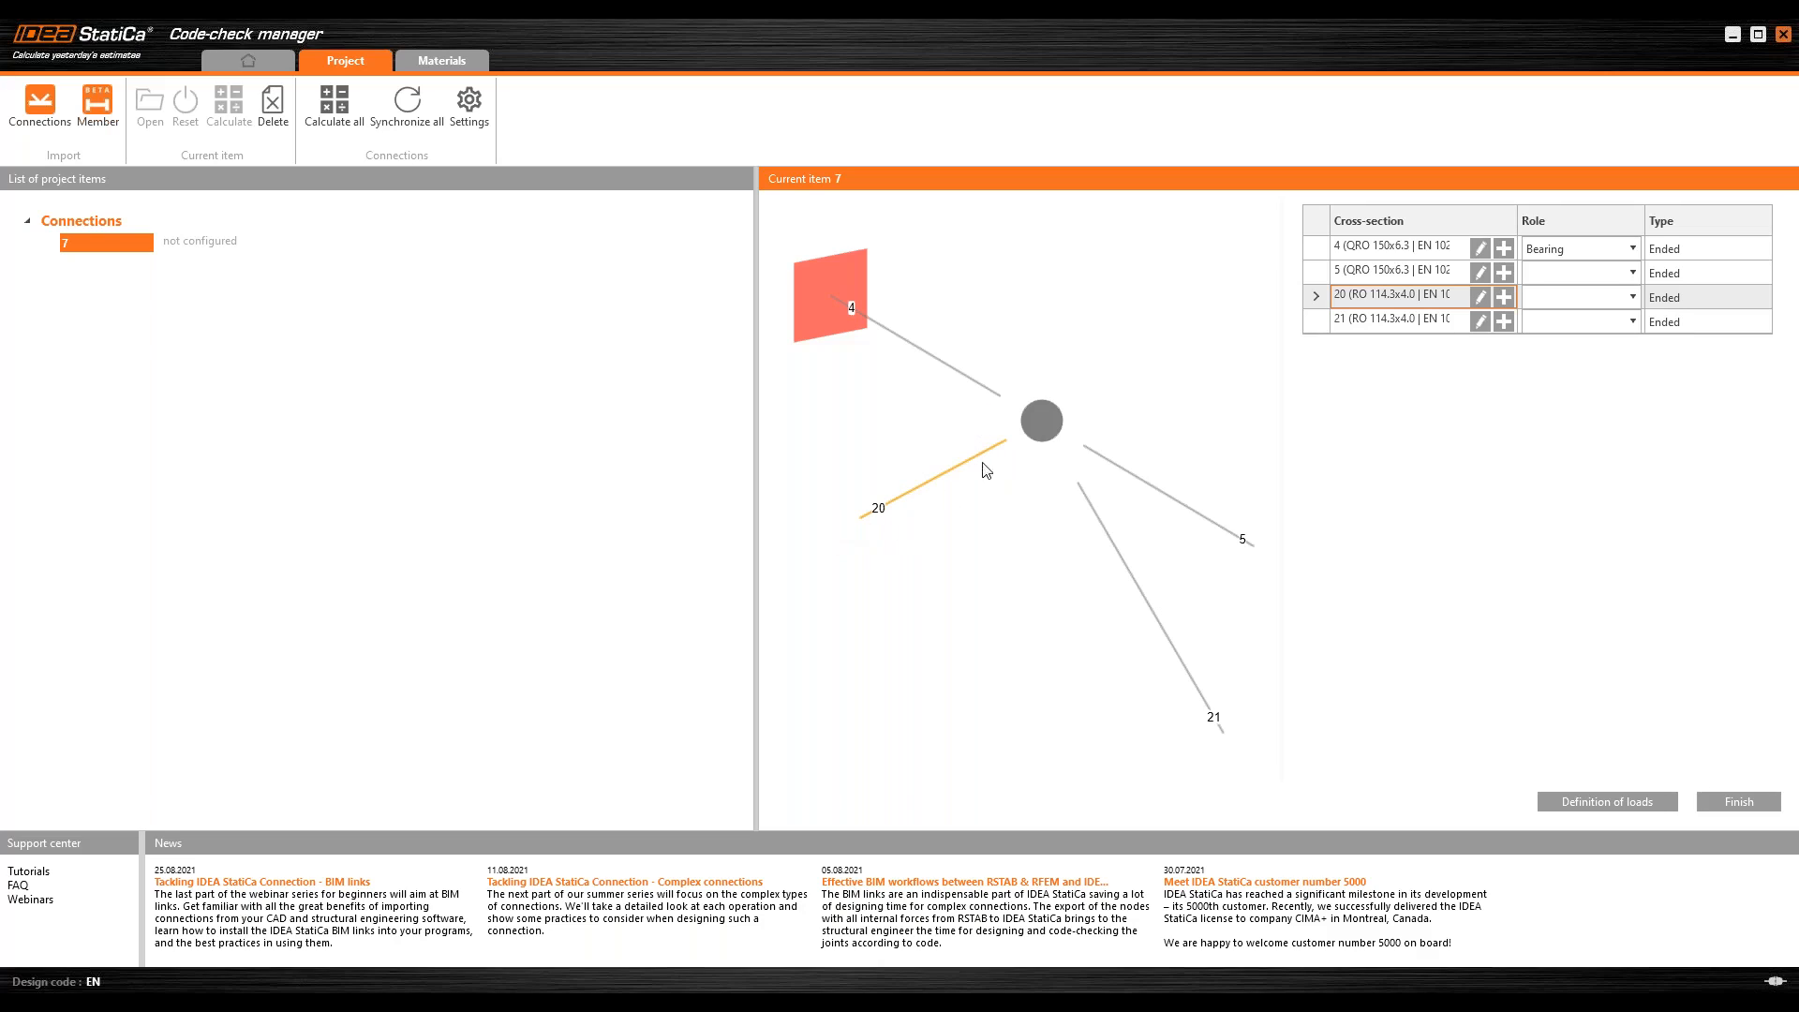
pyautogui.click(1312, 324)
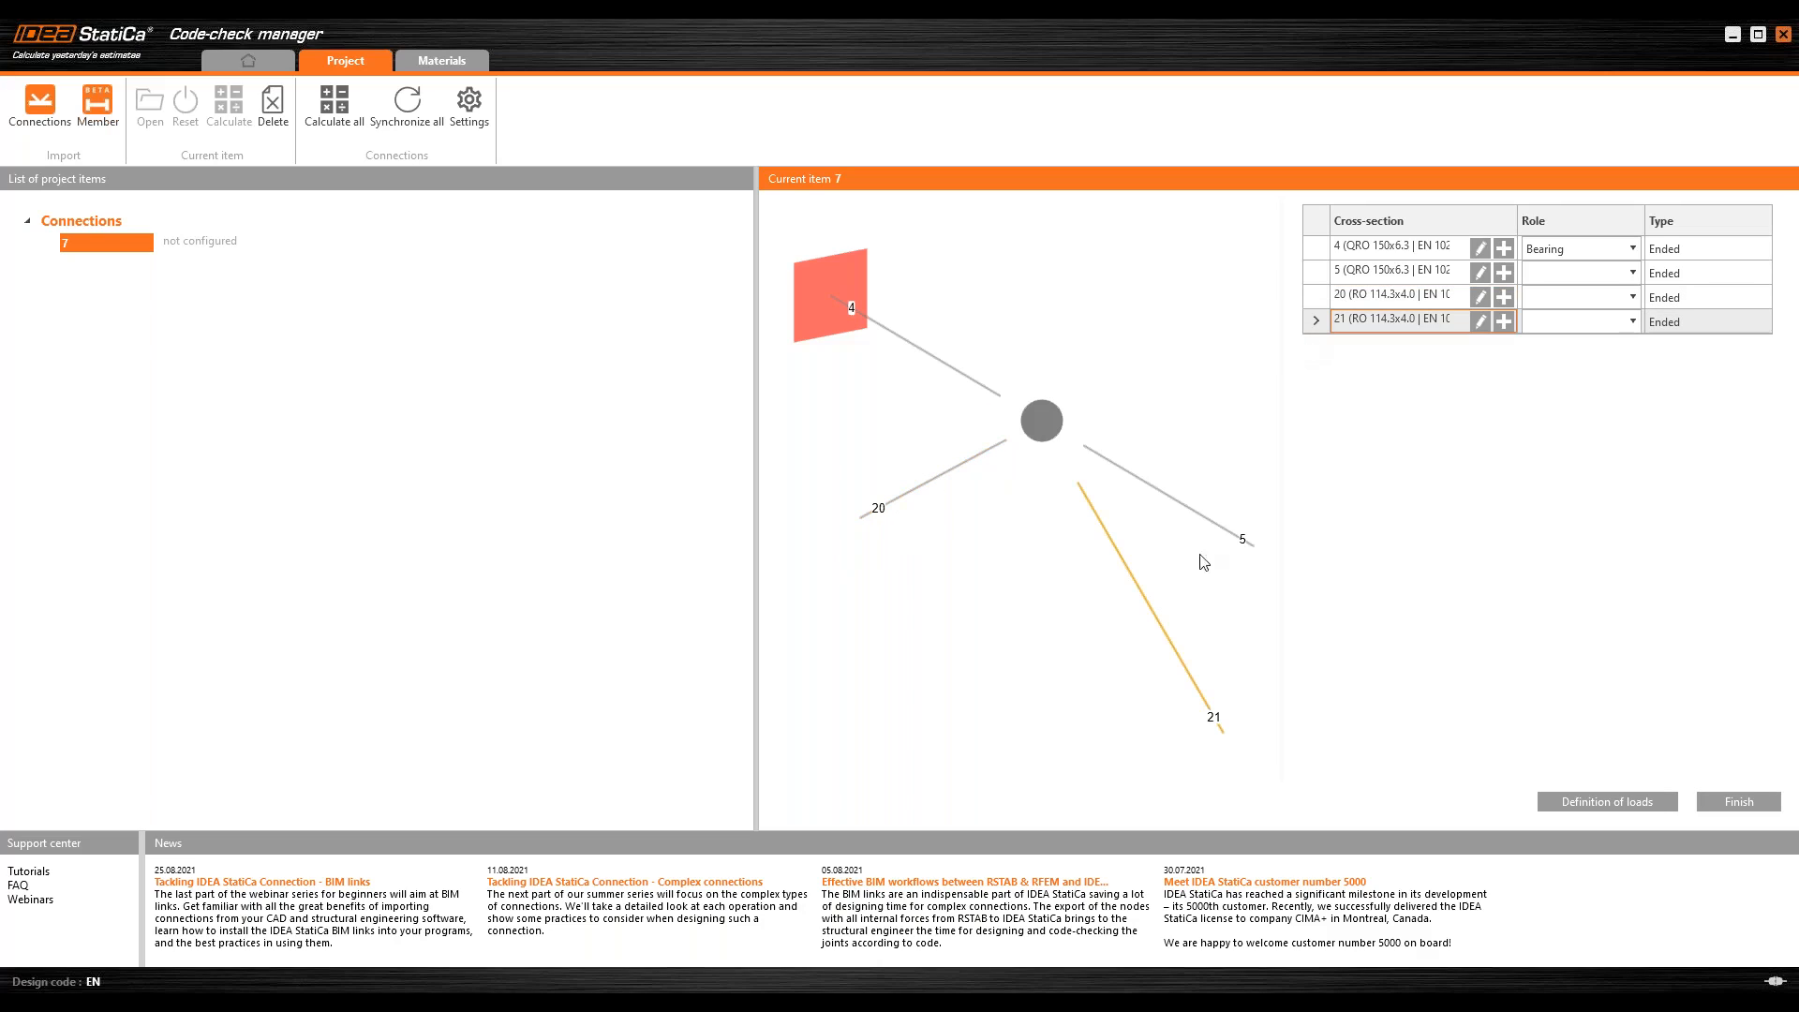
pyautogui.click(1326, 248)
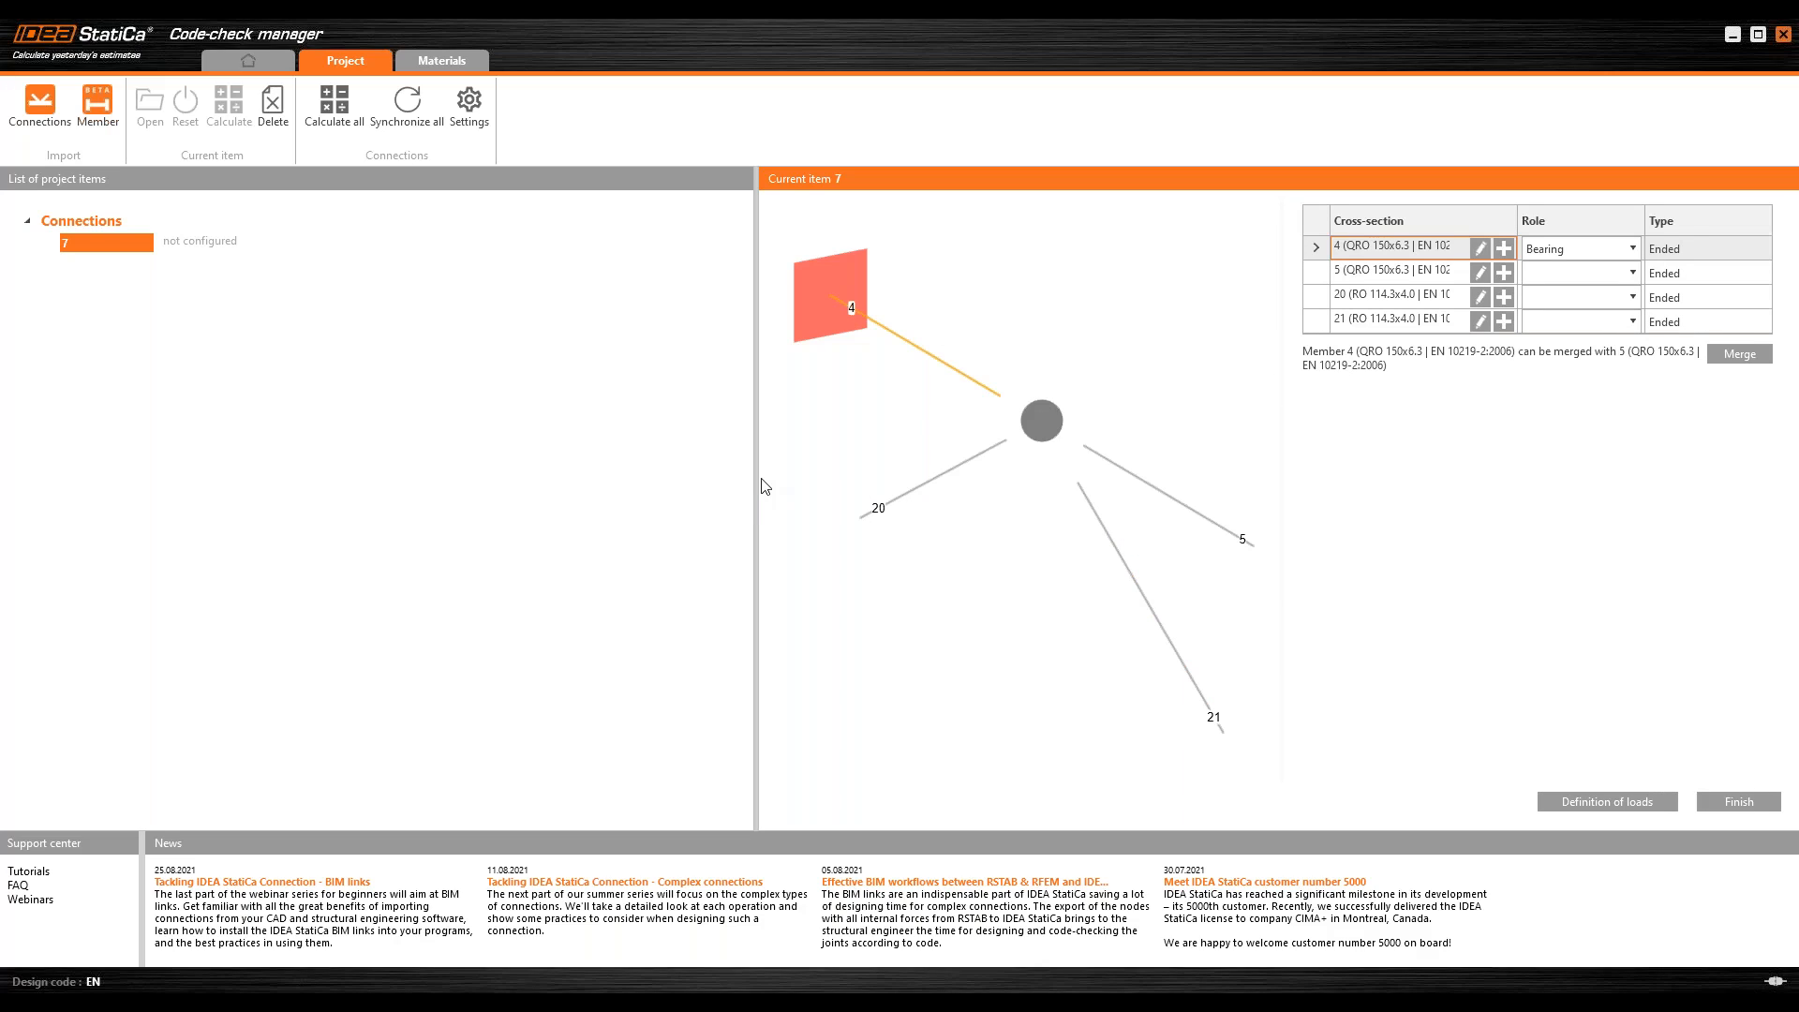
pyautogui.moveTo(761, 479); pyautogui.dragTo(670, 479)
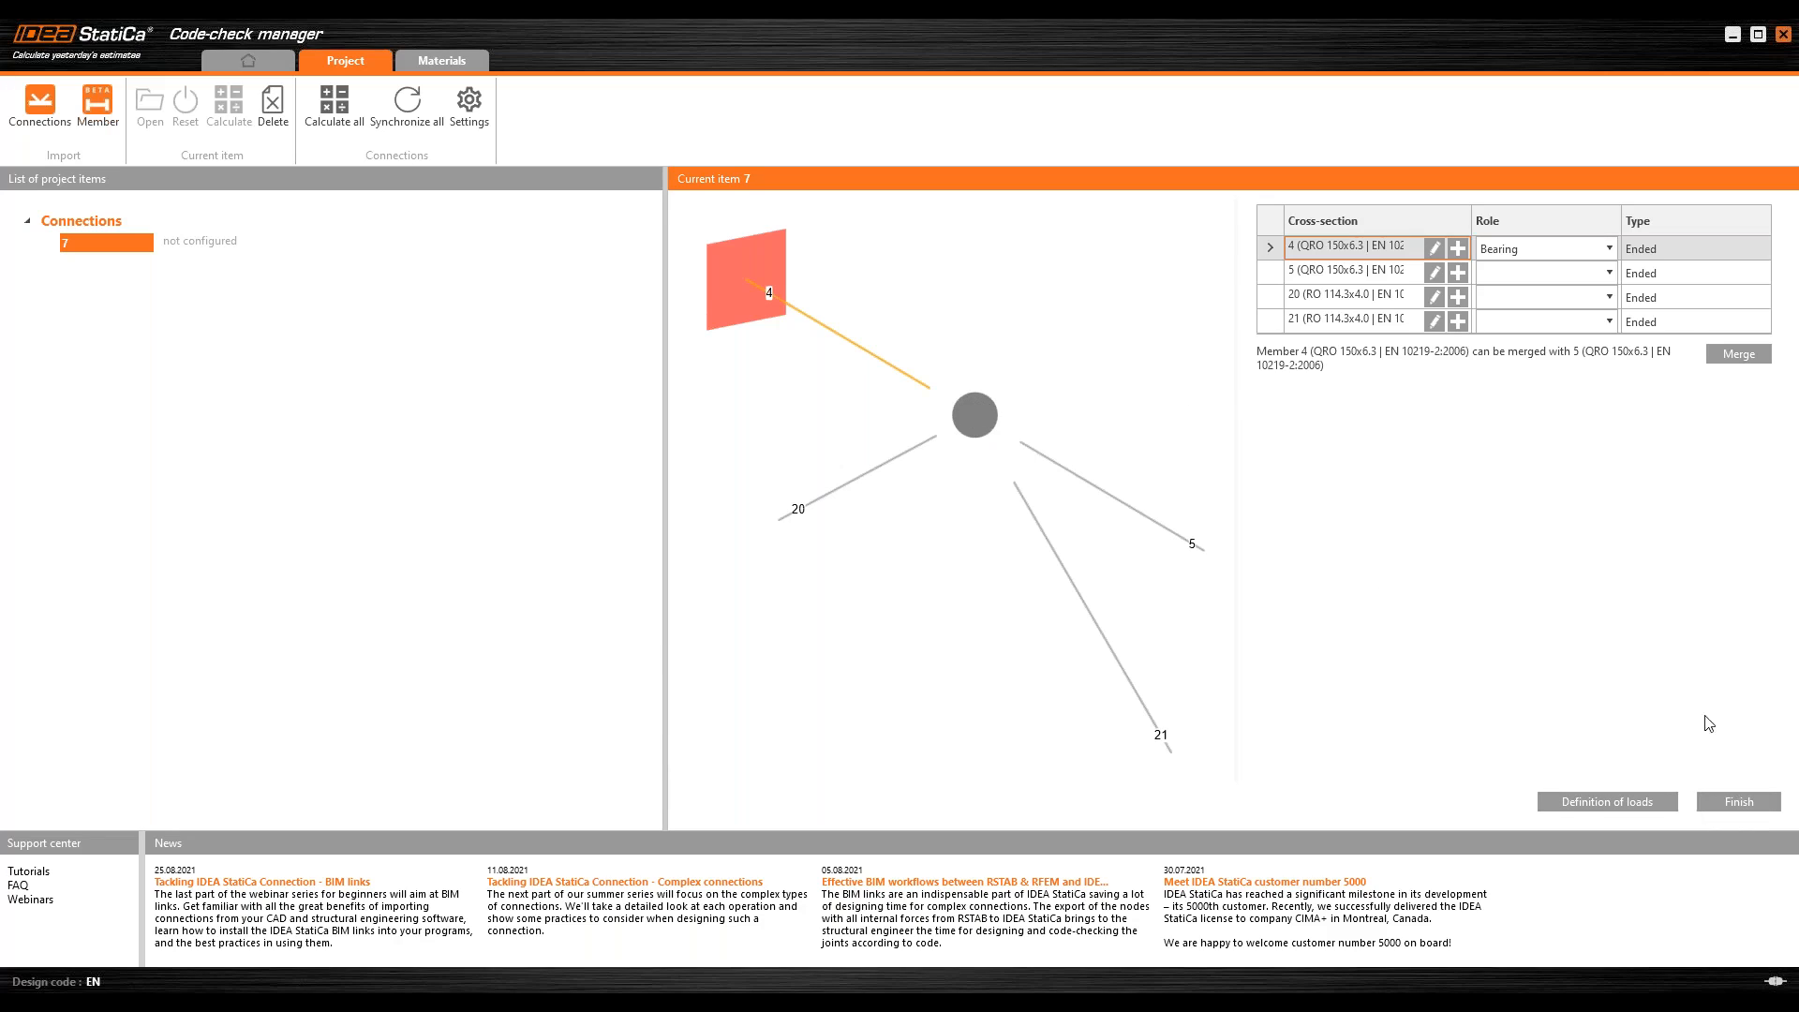
# Step: Open the load definition of connection 7 and examine how its load cases are sorted into load groups
pyautogui.click(1577, 811)
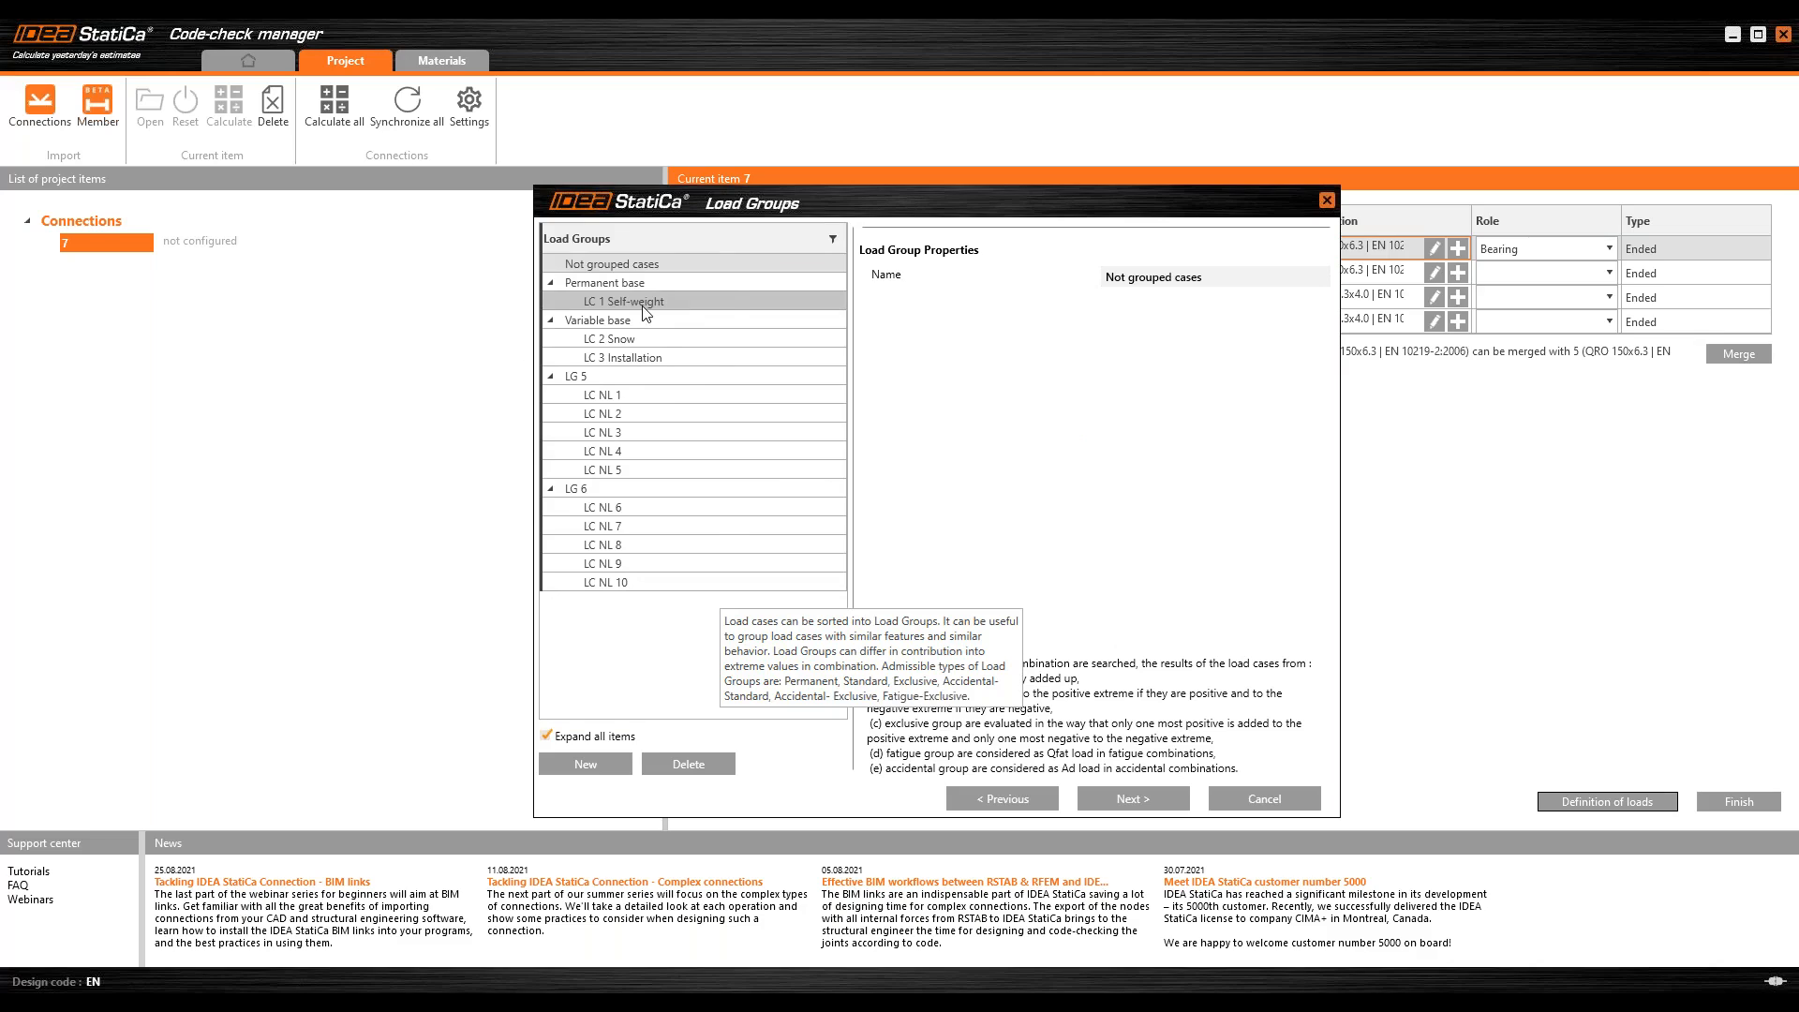
pyautogui.press('ctrl')
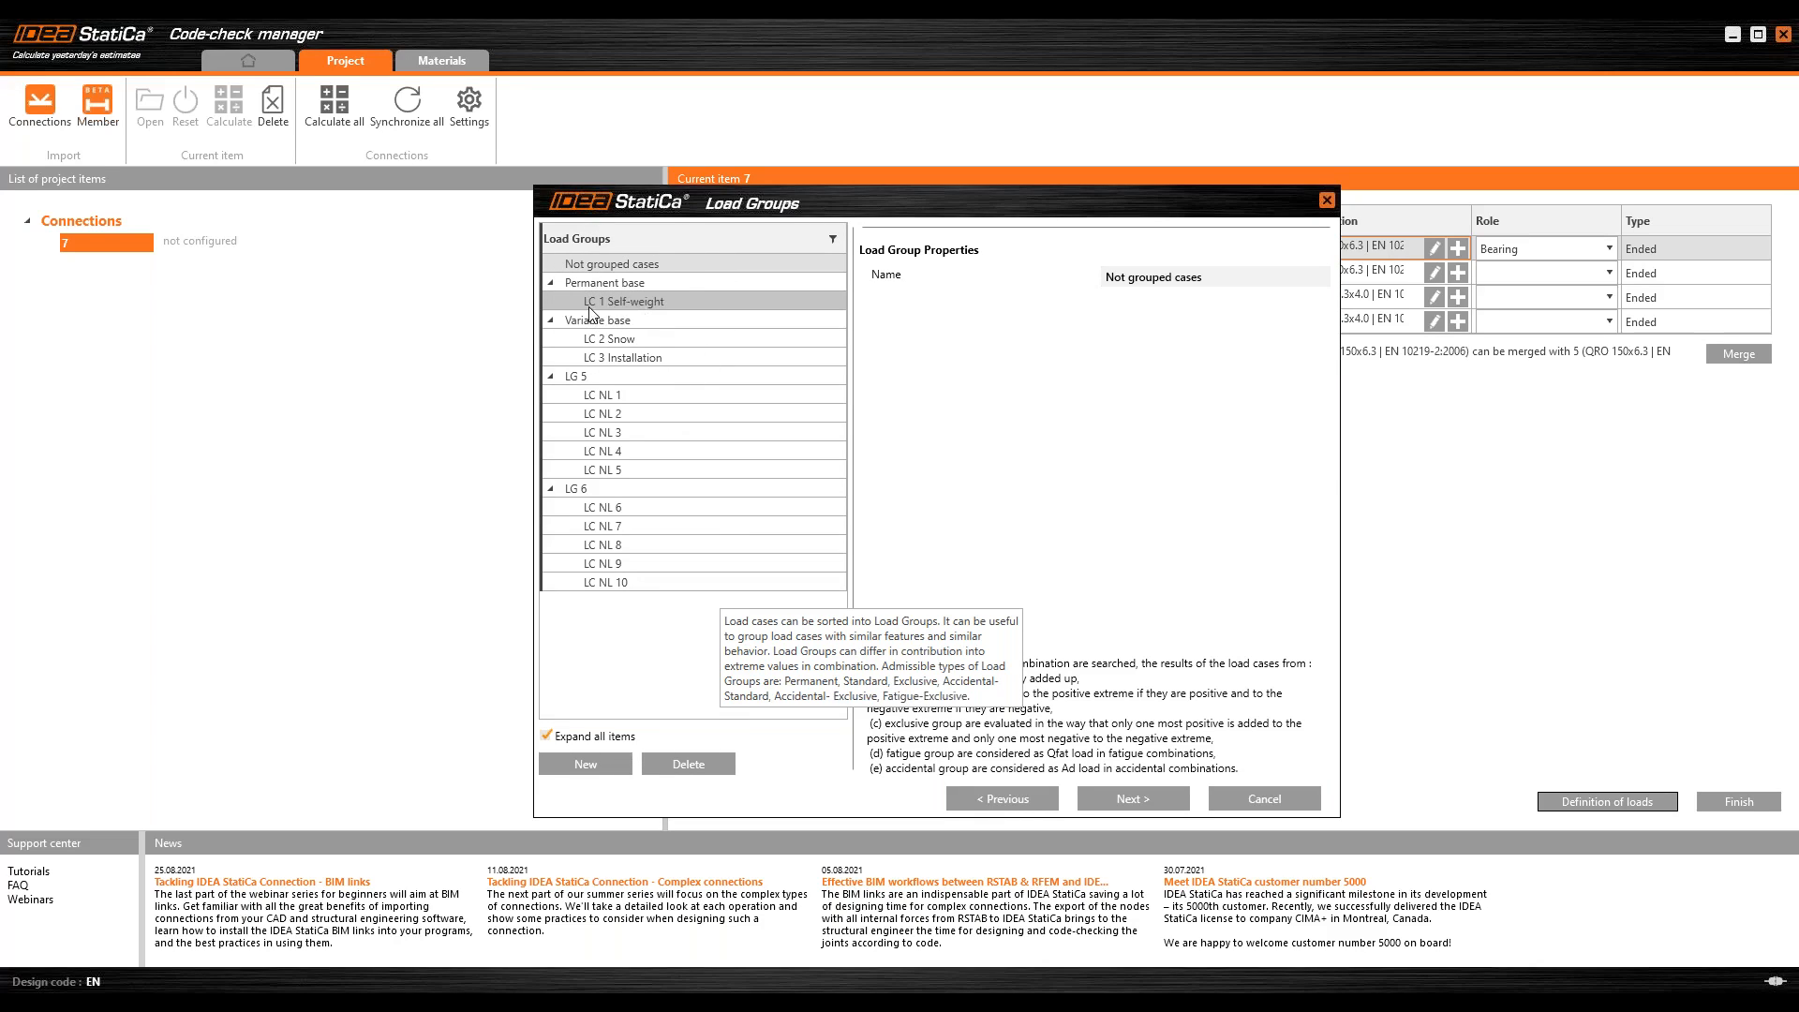
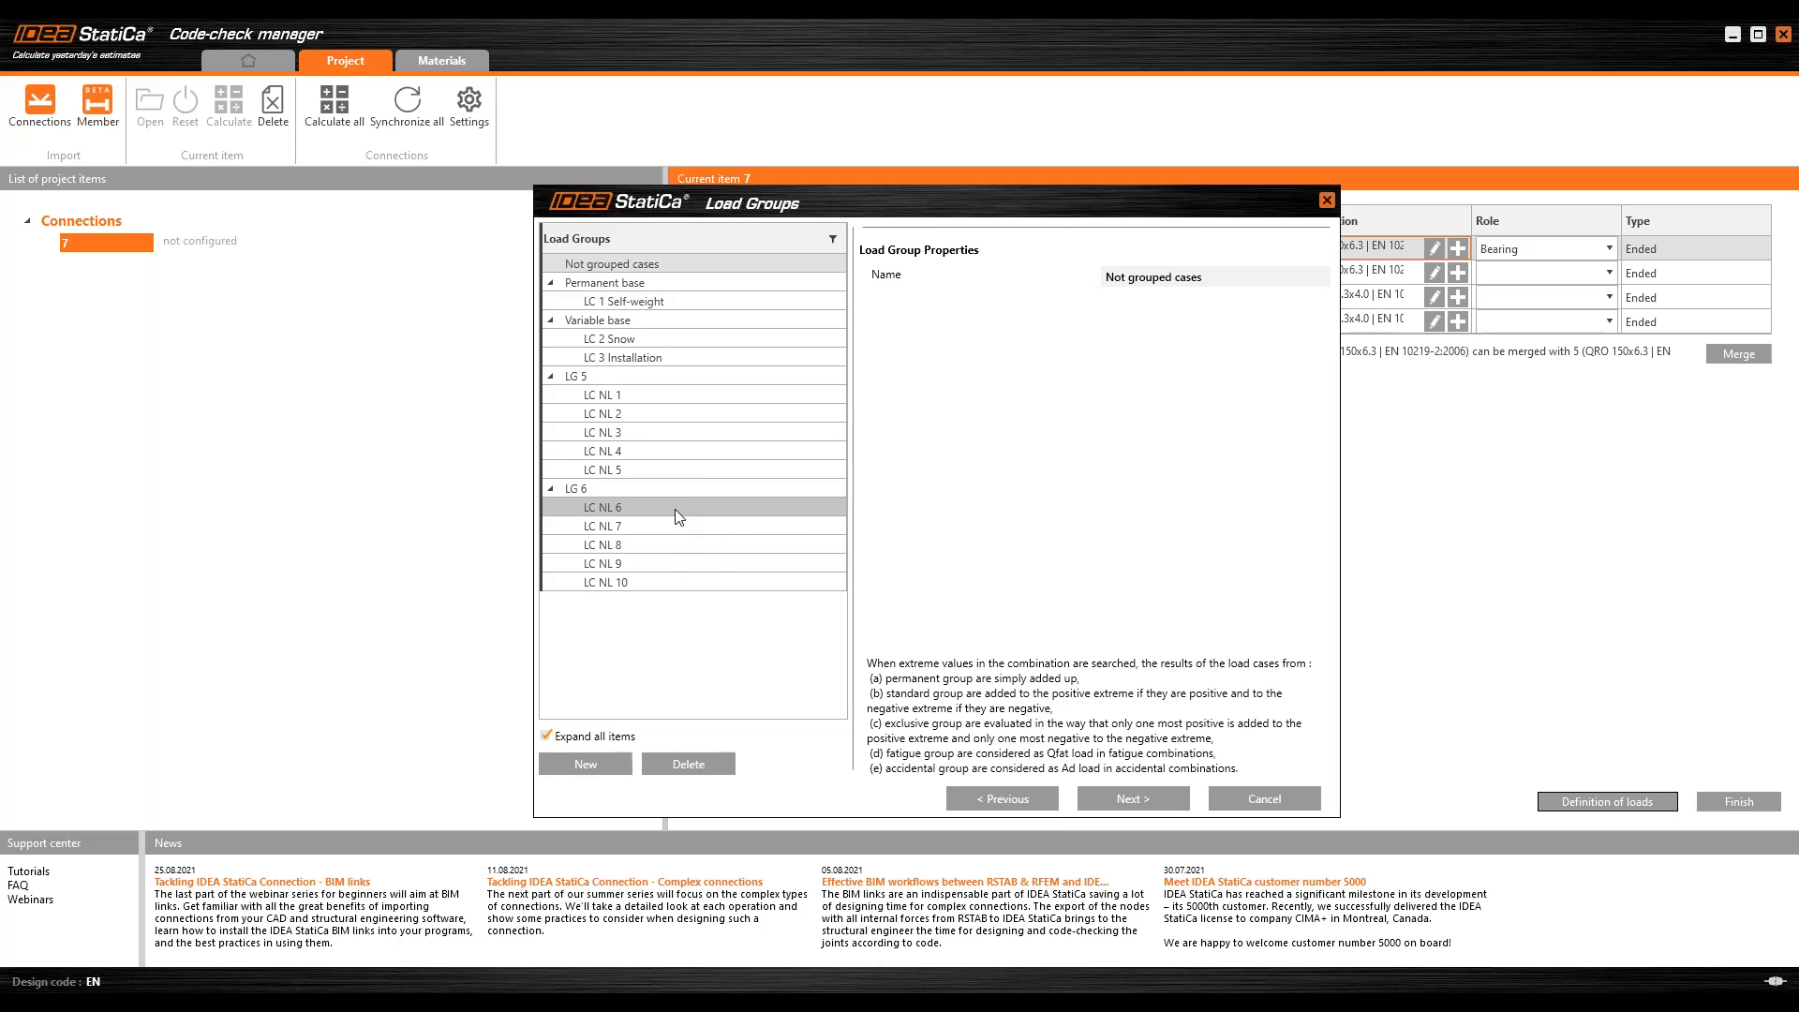
# Step: Set the evaluation of combination CO1 to Envelope in the load definition and continue to the results classes
pyautogui.click(1120, 804)
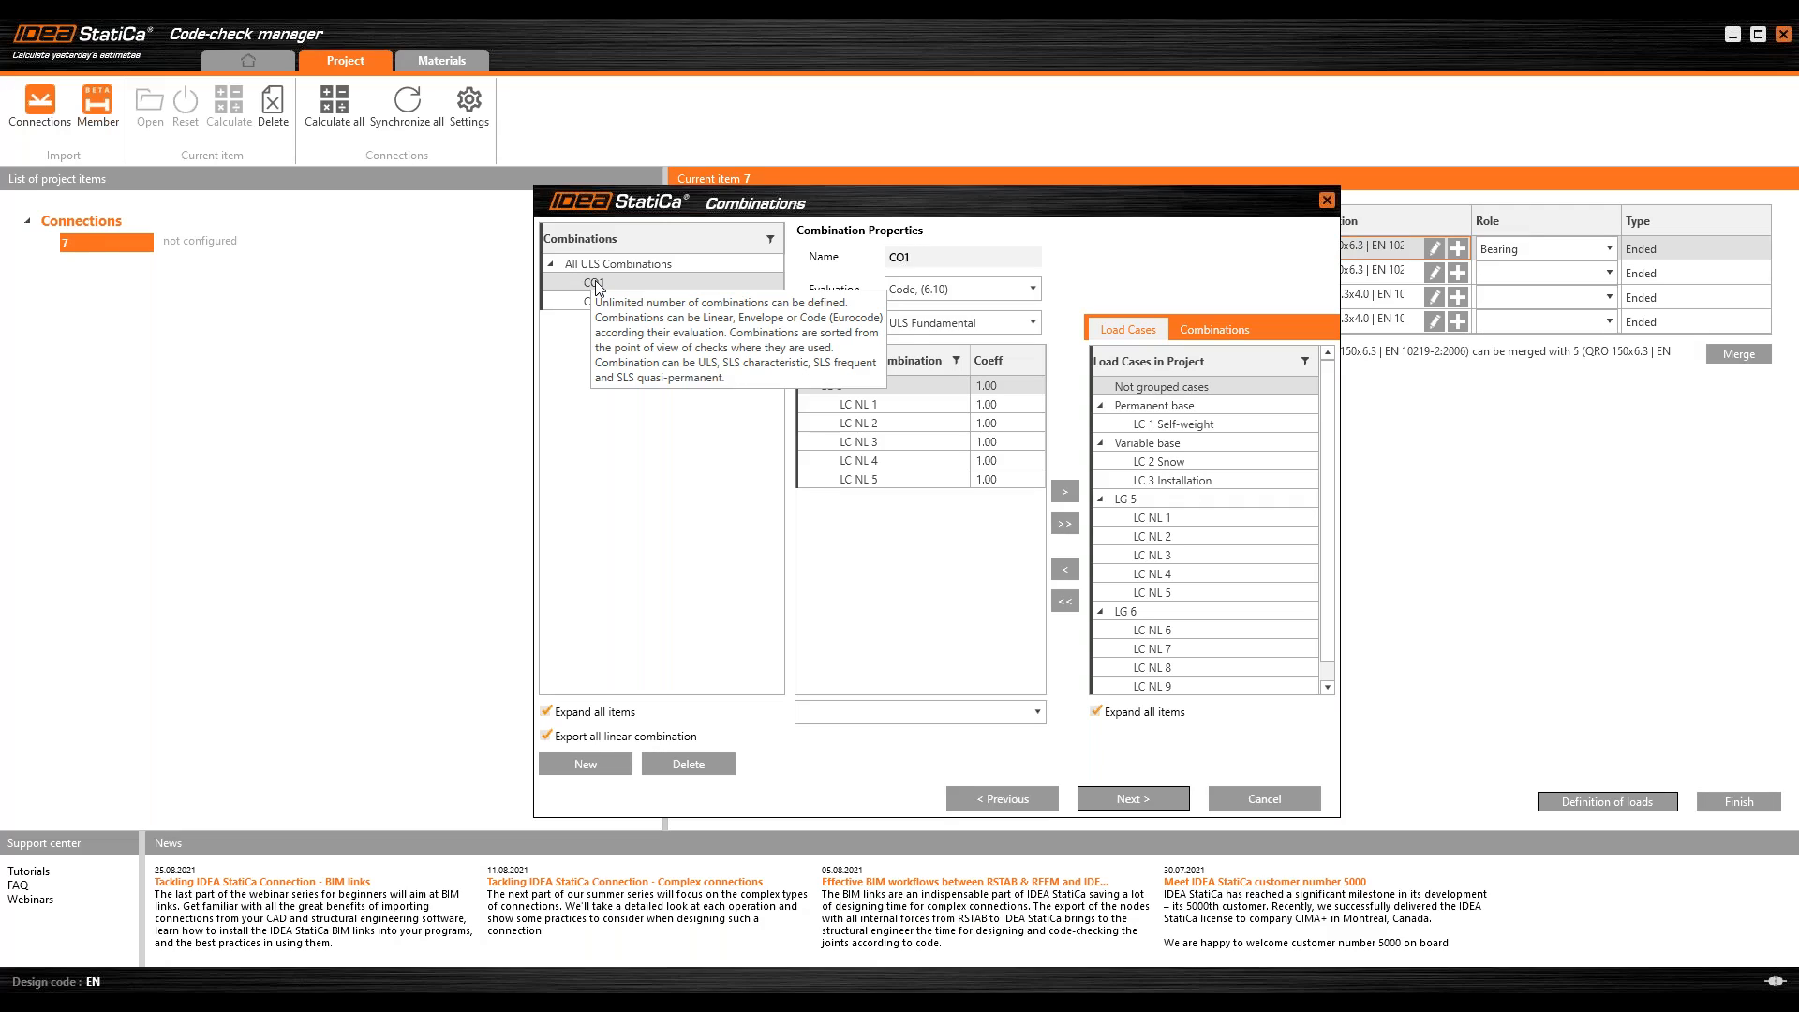
pyautogui.click(933, 289)
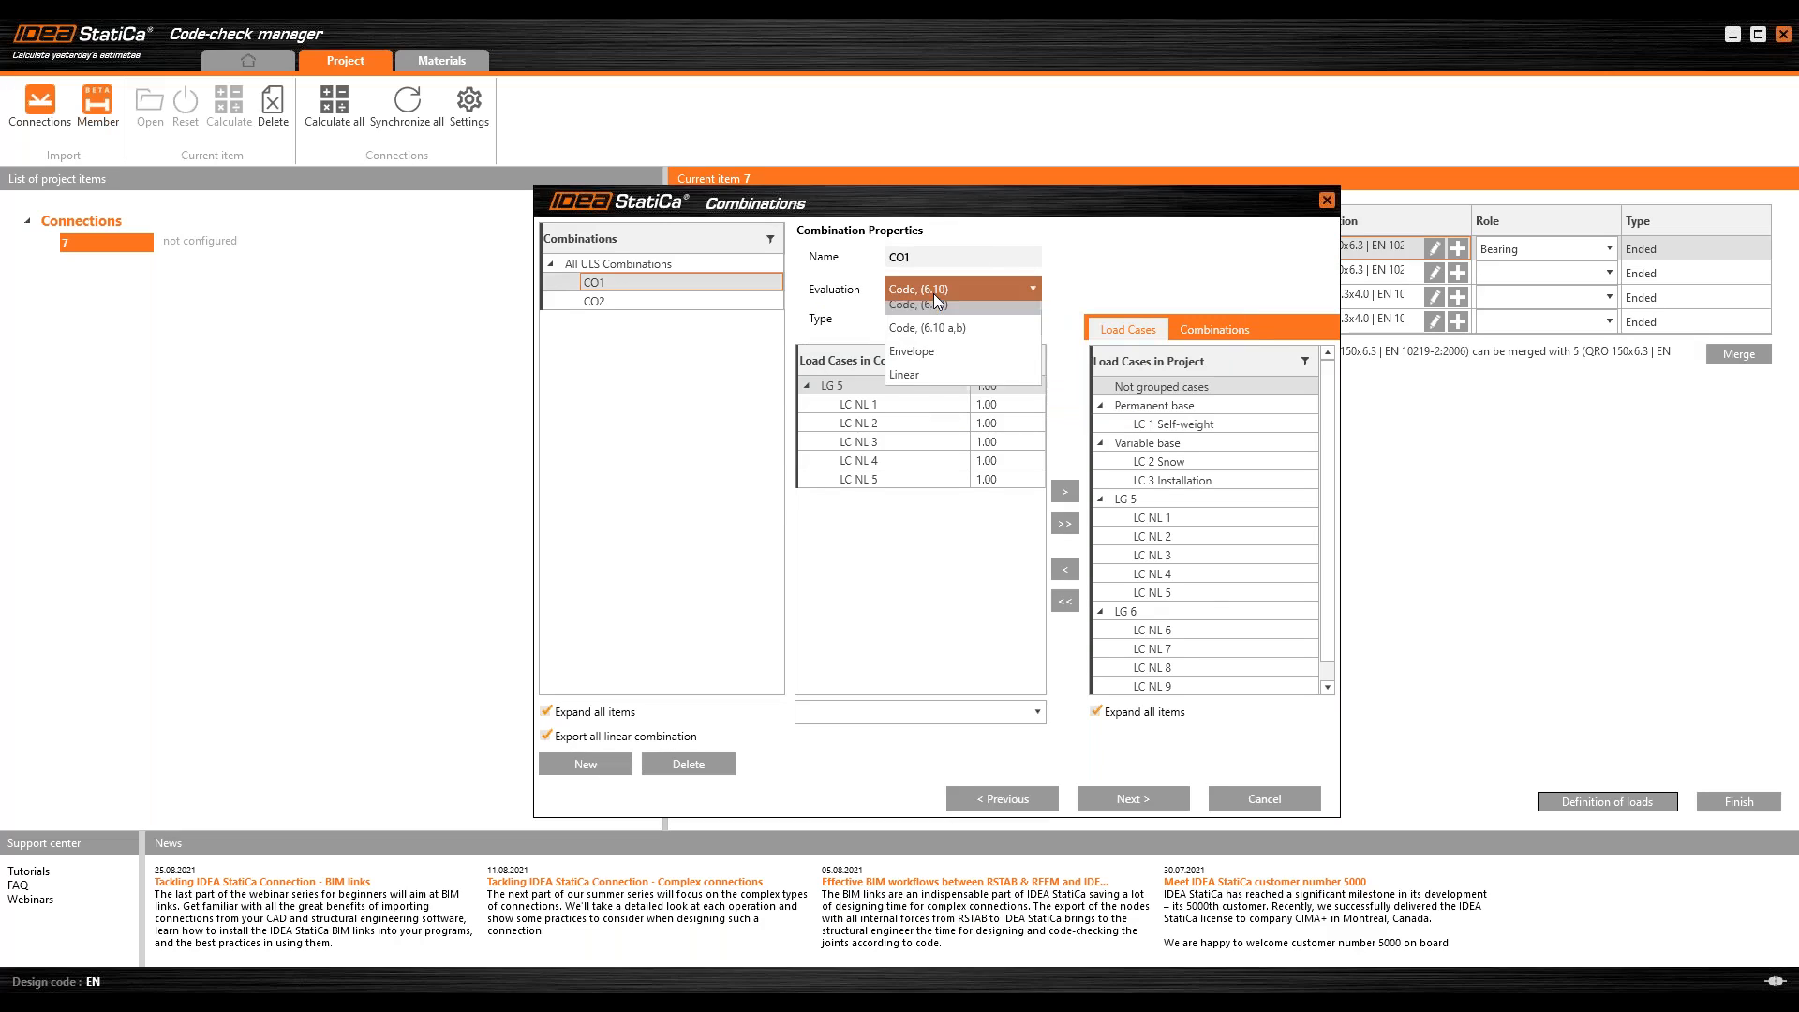
pyautogui.click(948, 364)
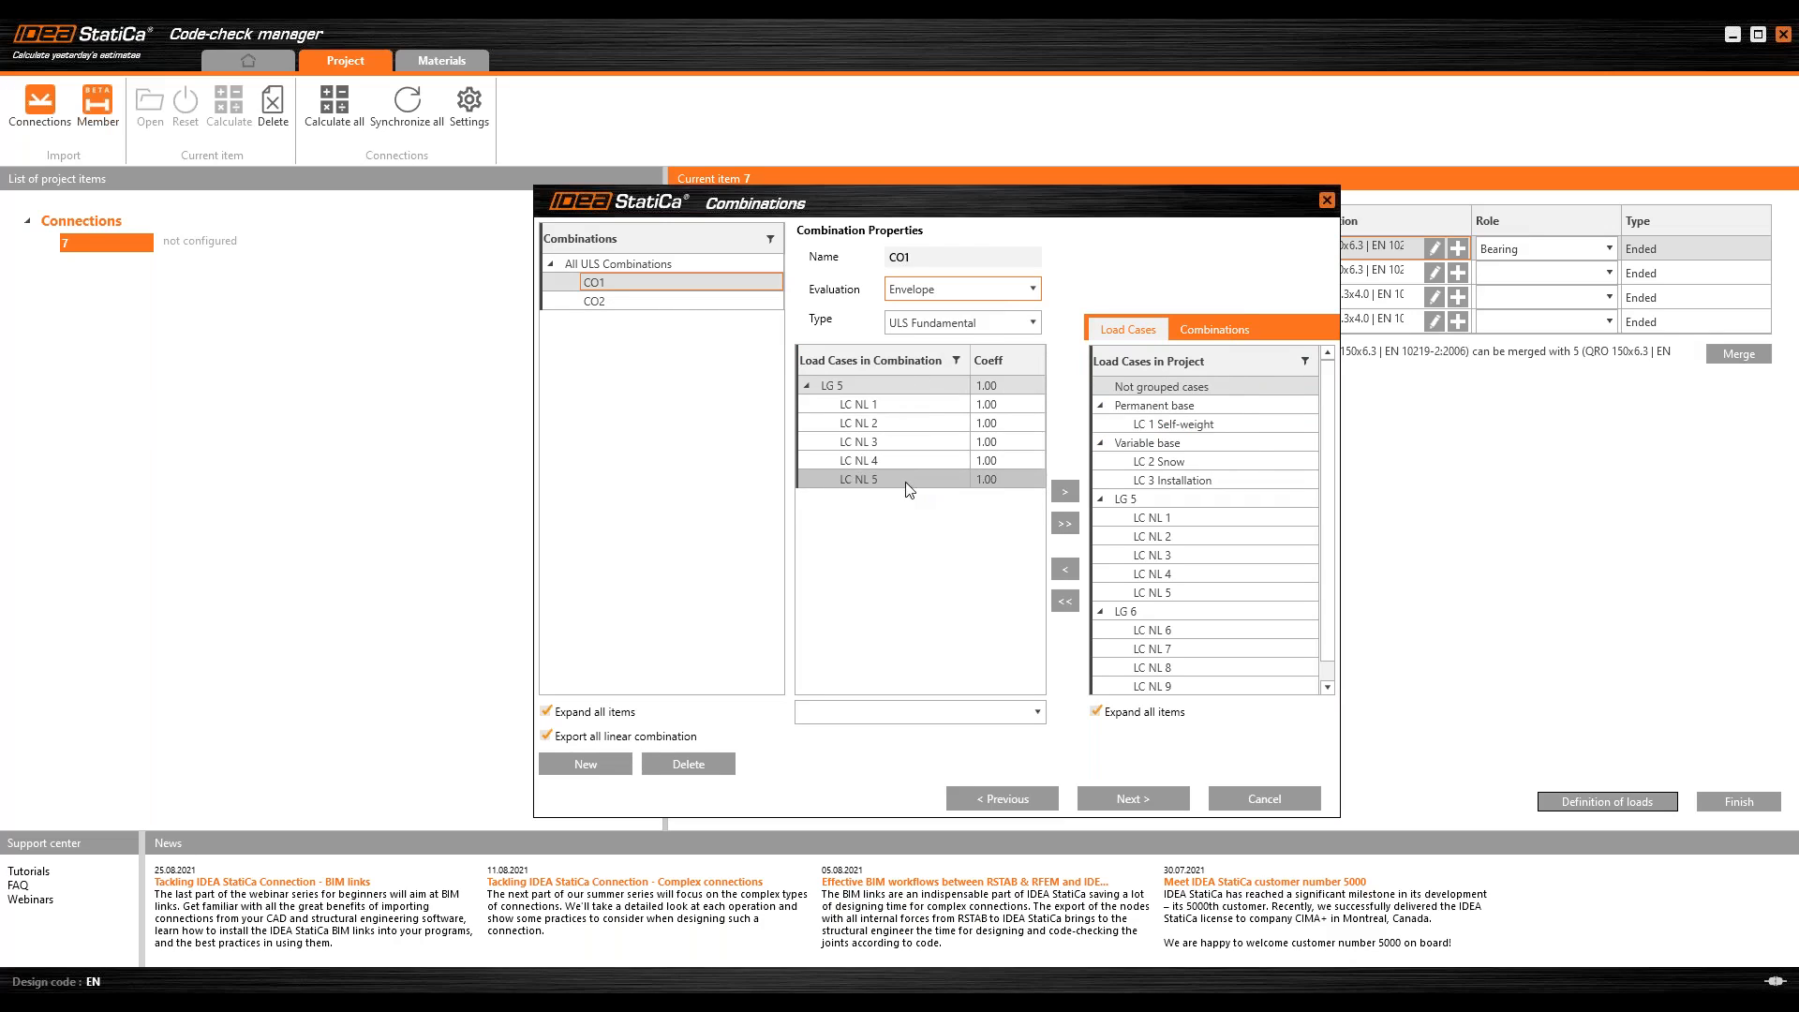
pyautogui.click(1133, 799)
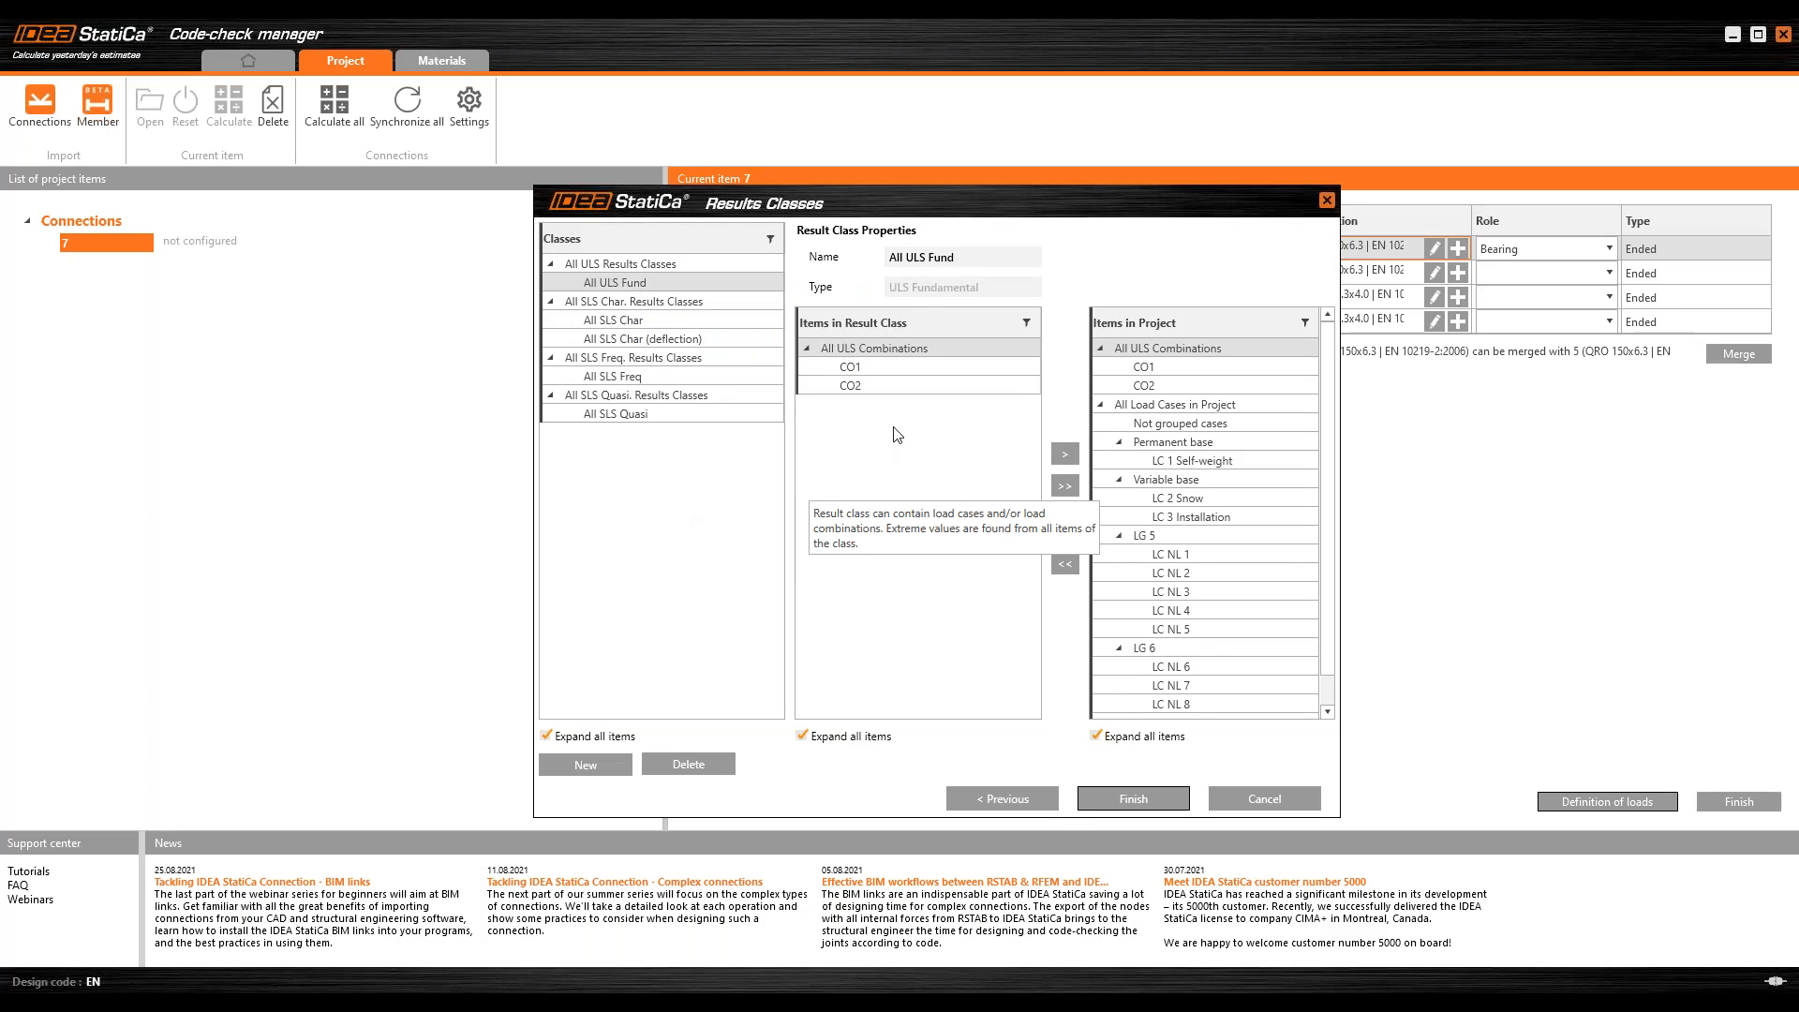
# Step: Remove combination CO2 from the All ULS Fund results class and complete the load definition
pyautogui.click(862, 384)
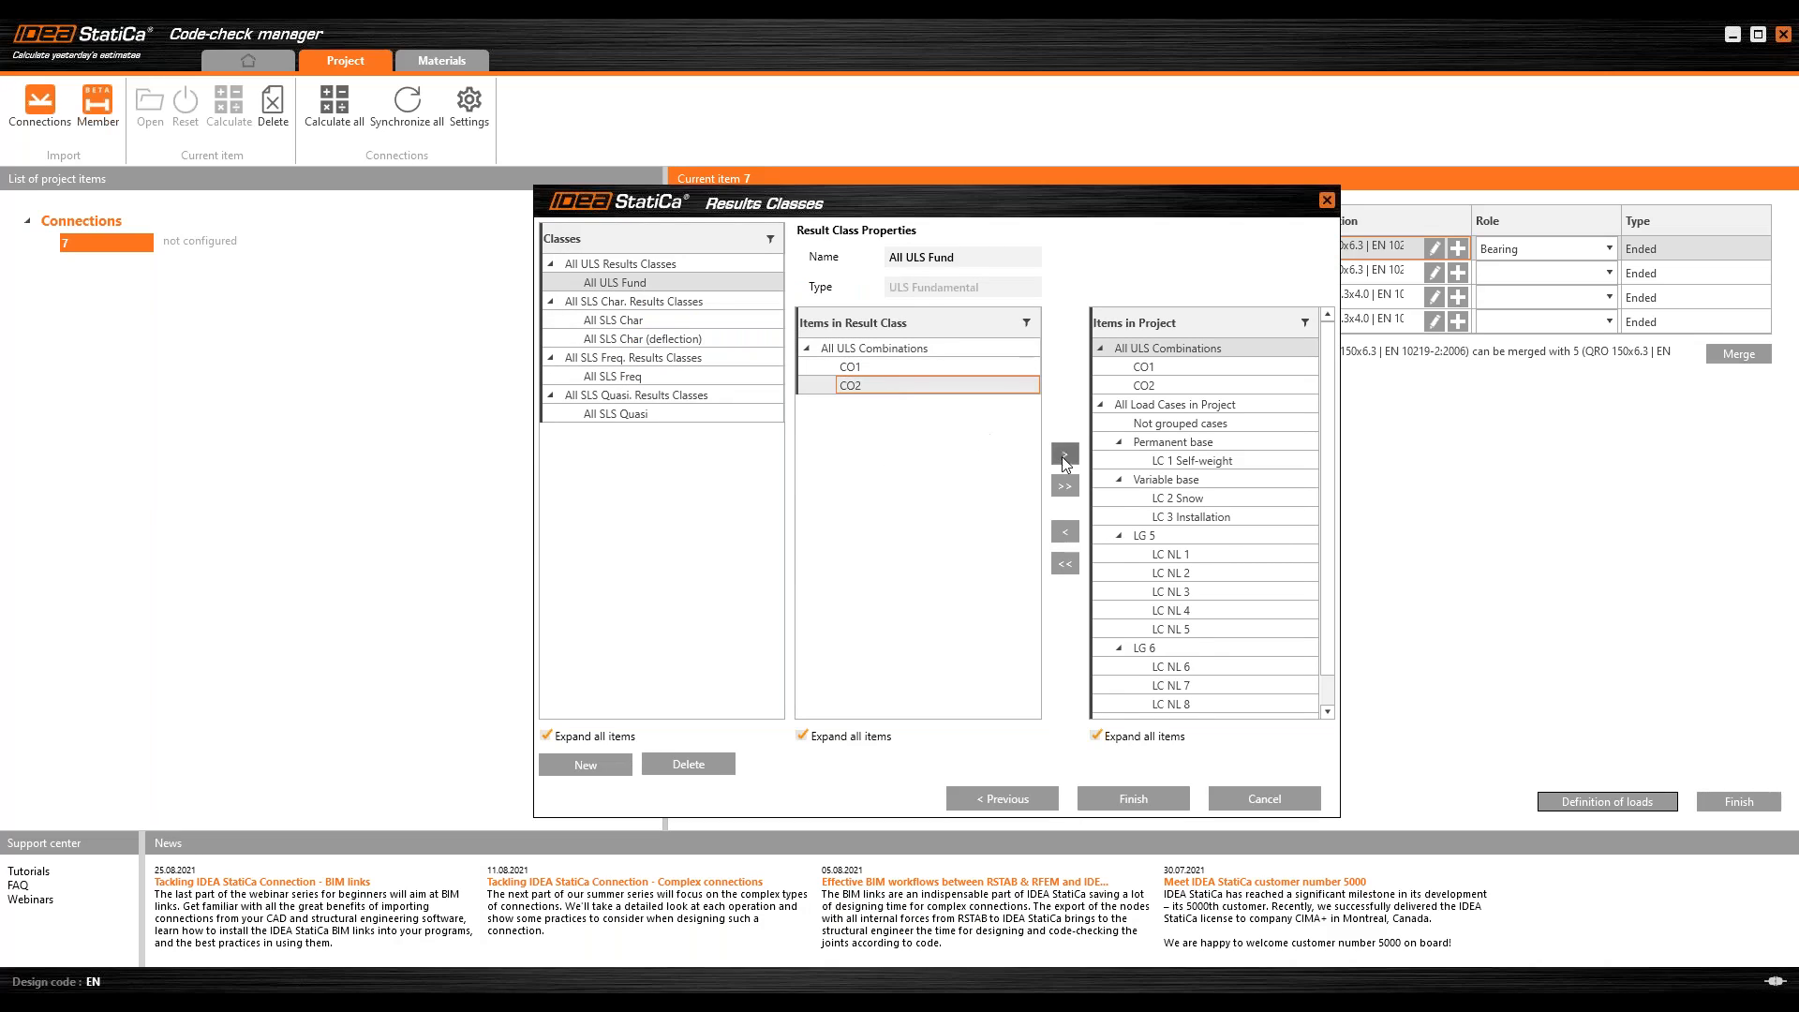
pyautogui.press('Delete')
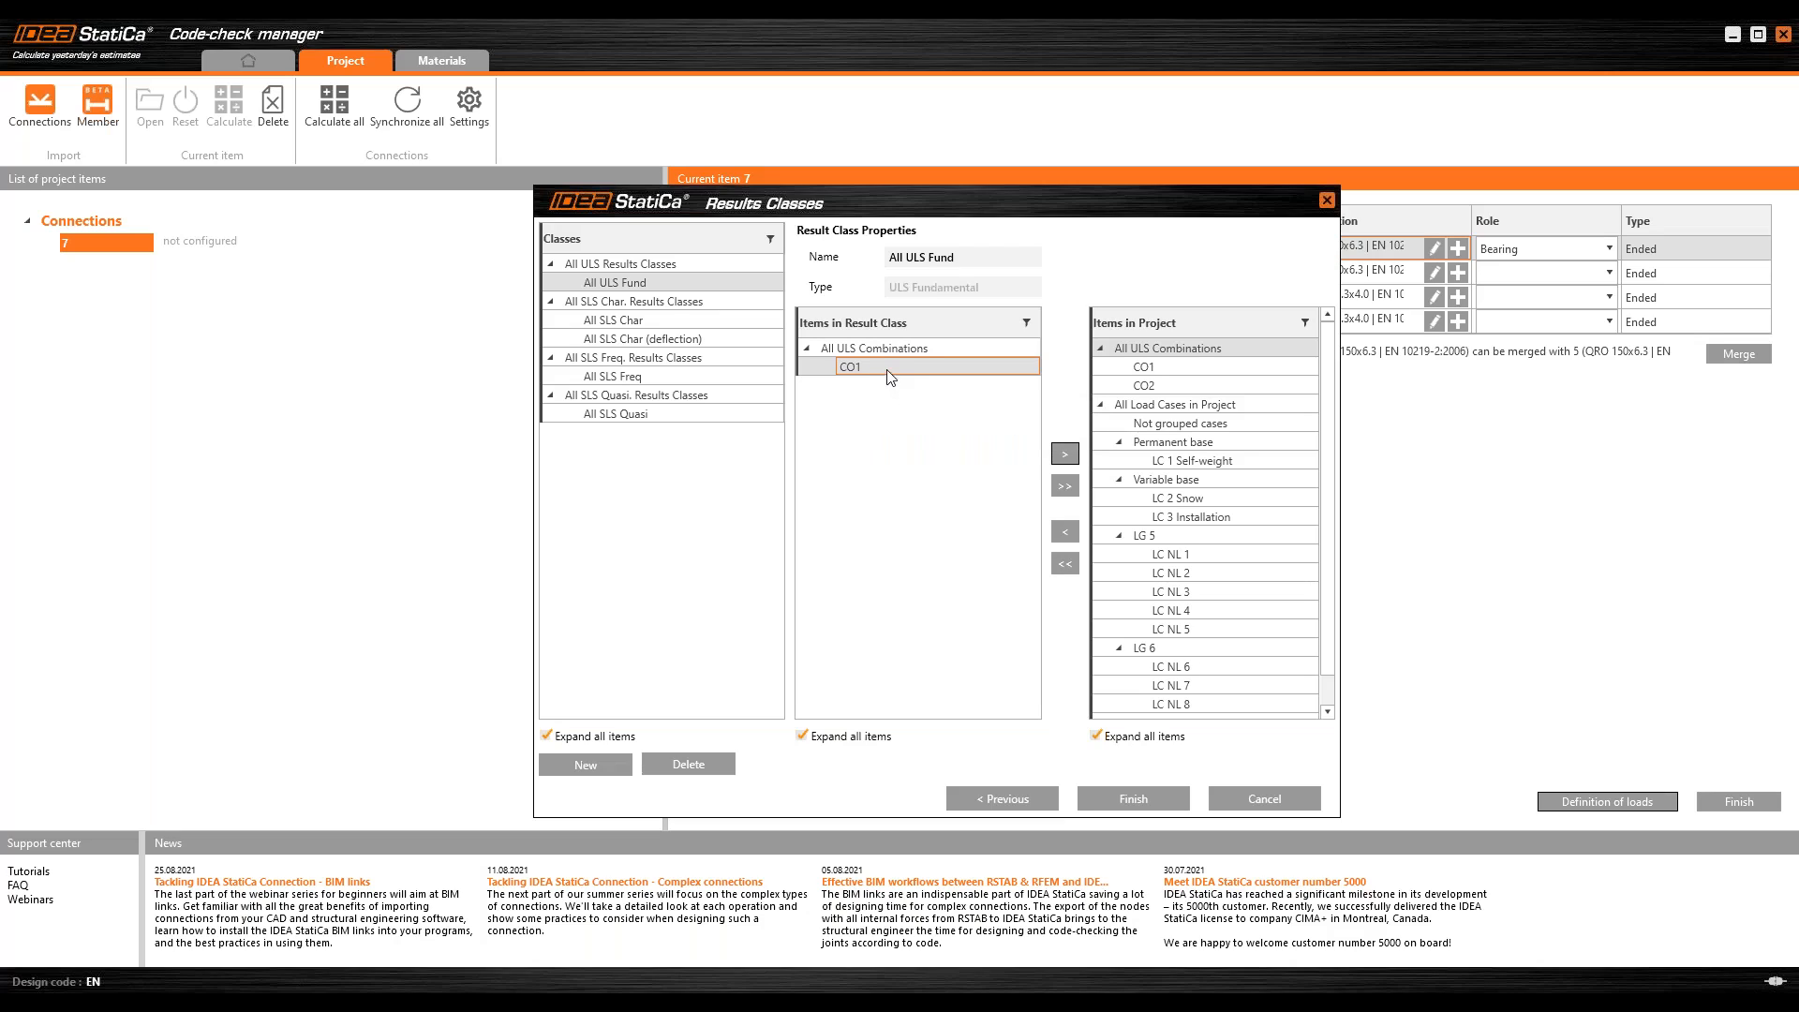
pyautogui.click(1152, 804)
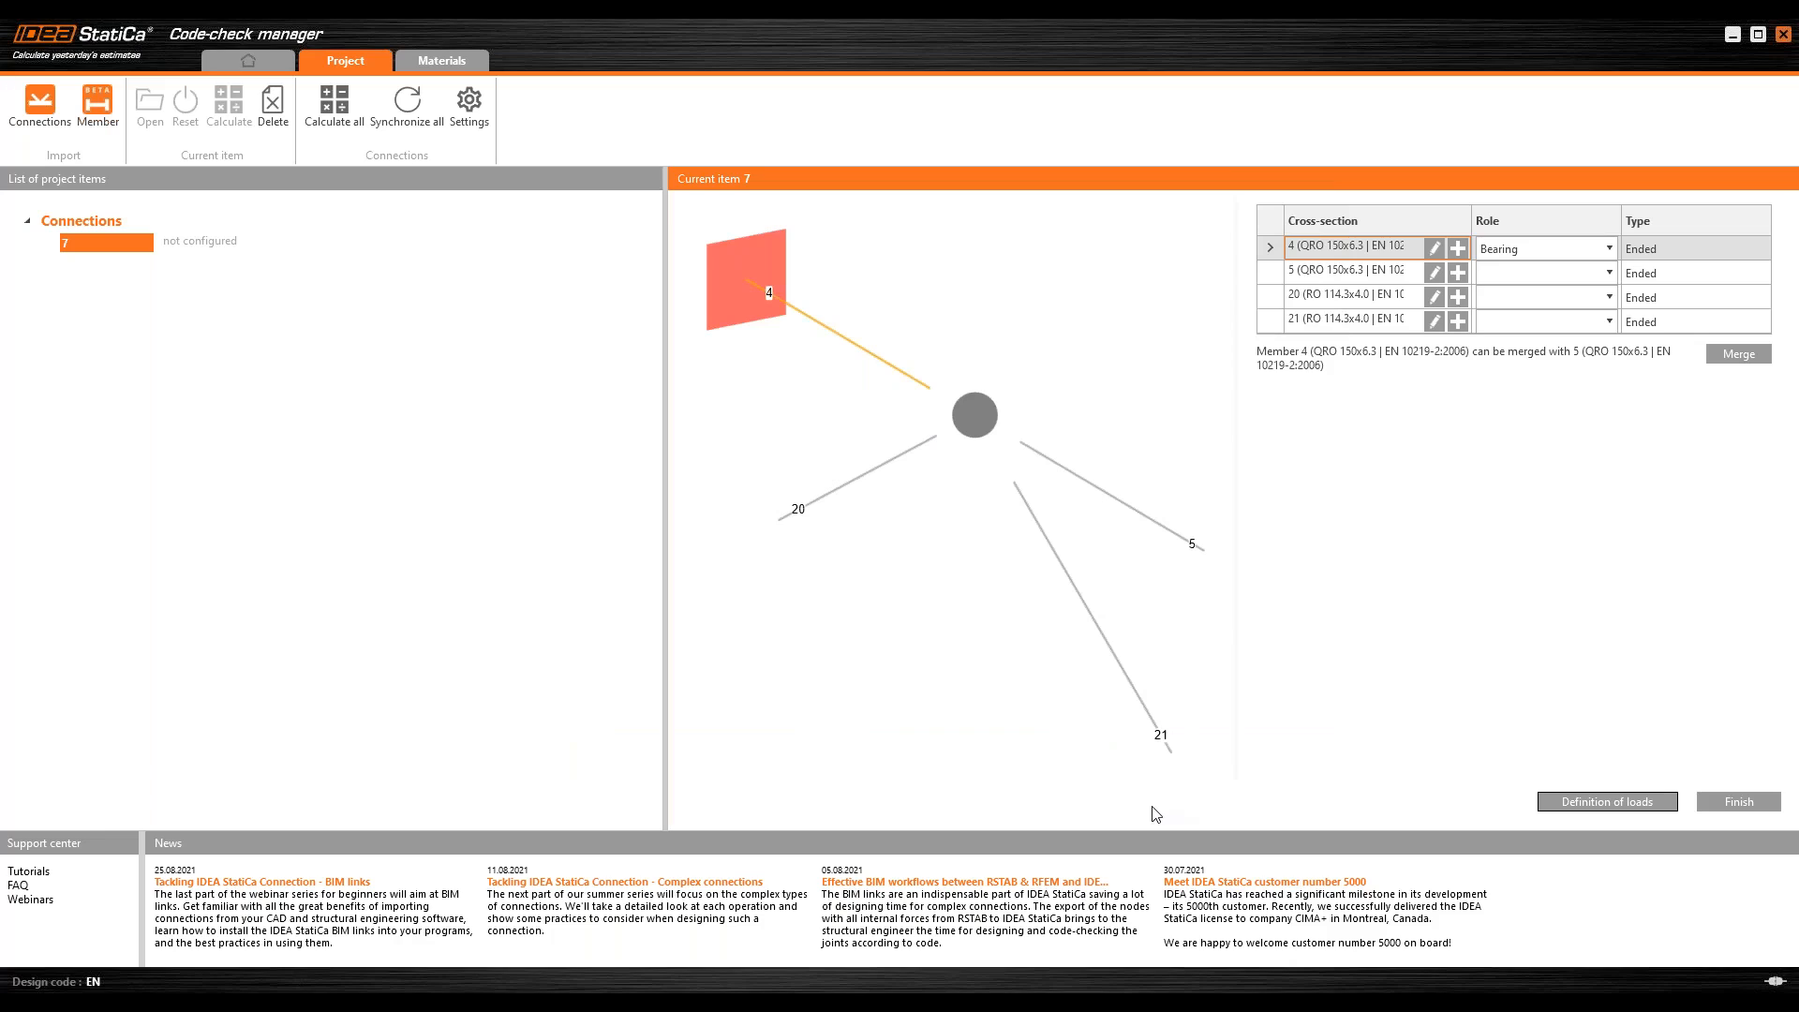
# Step: Complete the configuration of connection 7 and open it in IDEA StatiCa Connection
pyautogui.click(1754, 804)
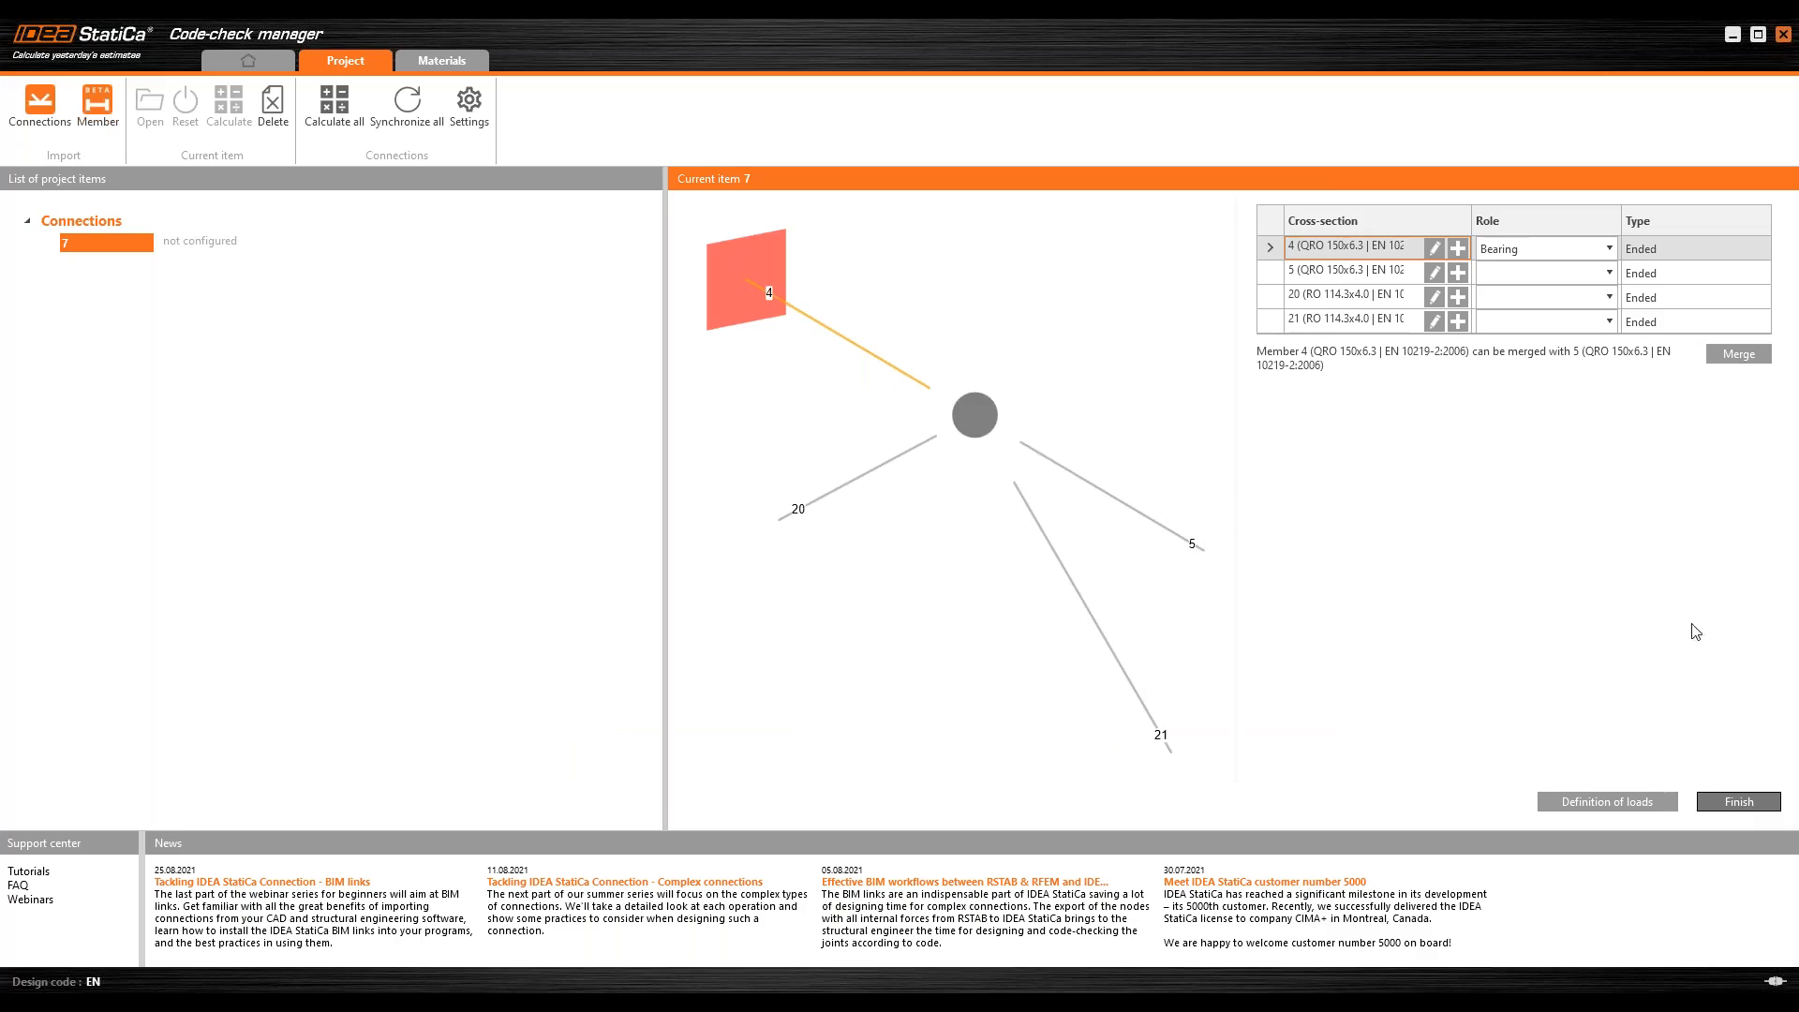
pyautogui.click(1741, 801)
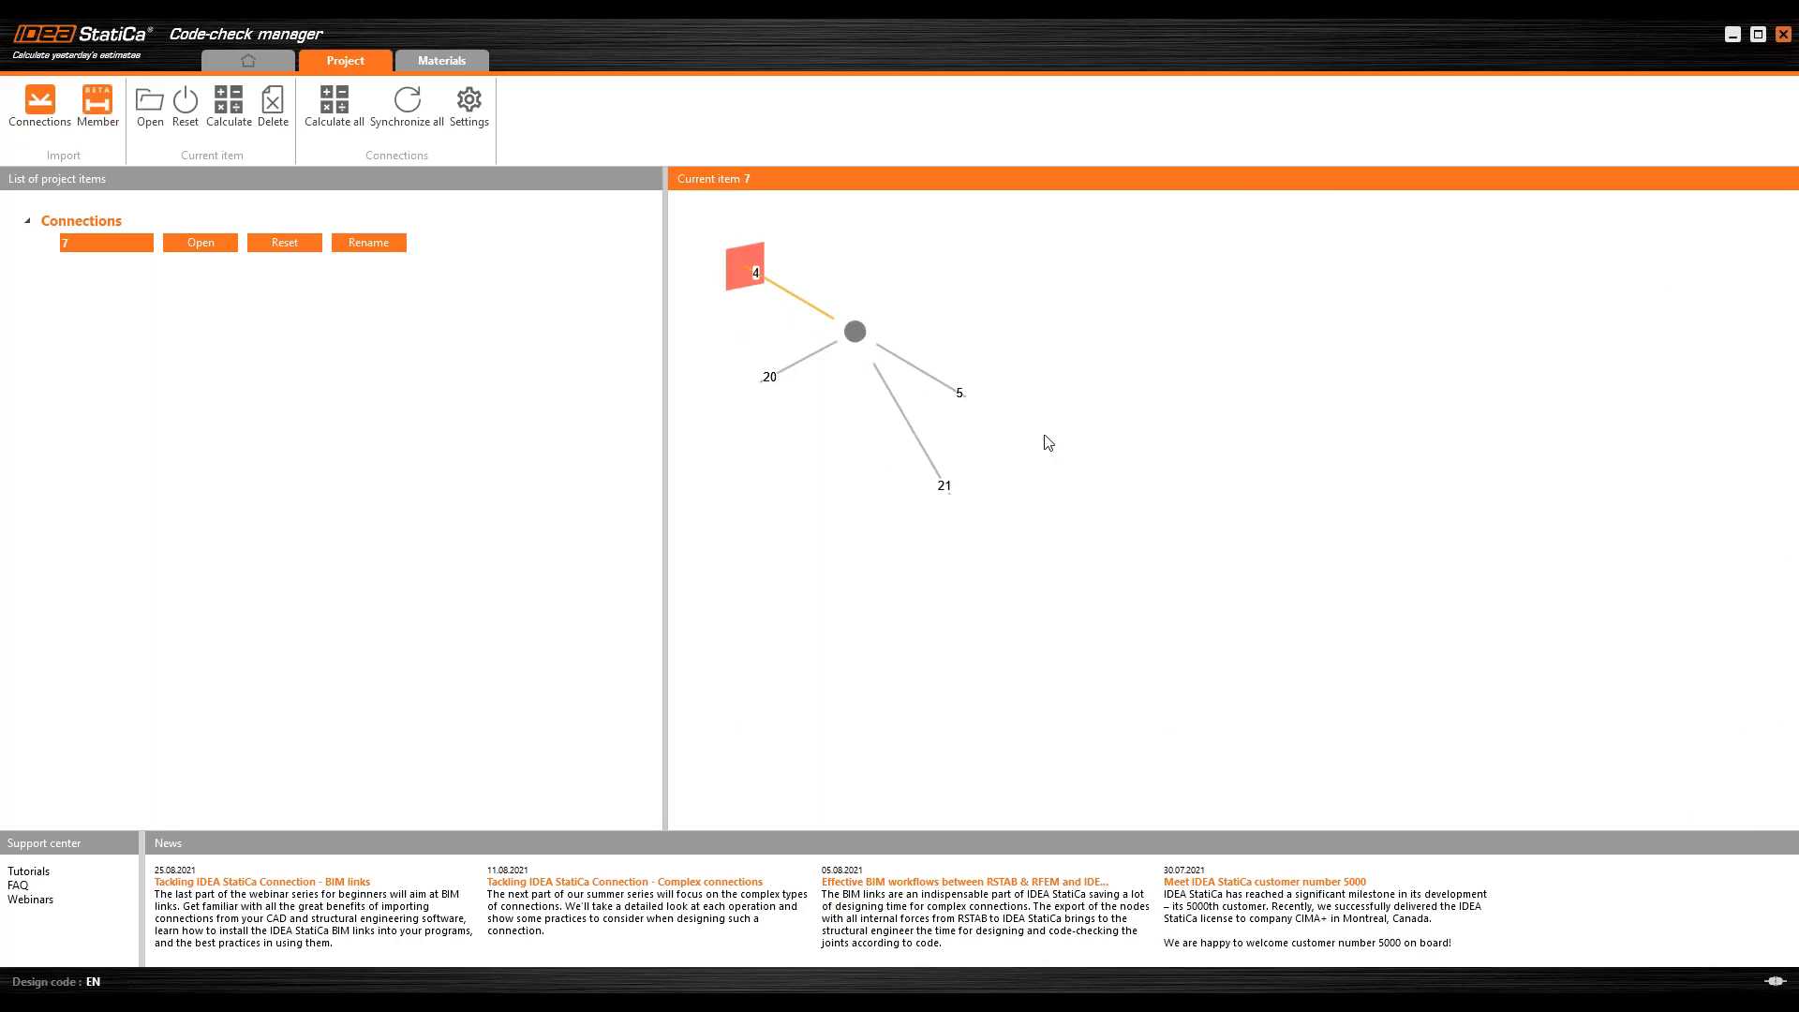
pyautogui.click(200, 247)
pyautogui.click(200, 245)
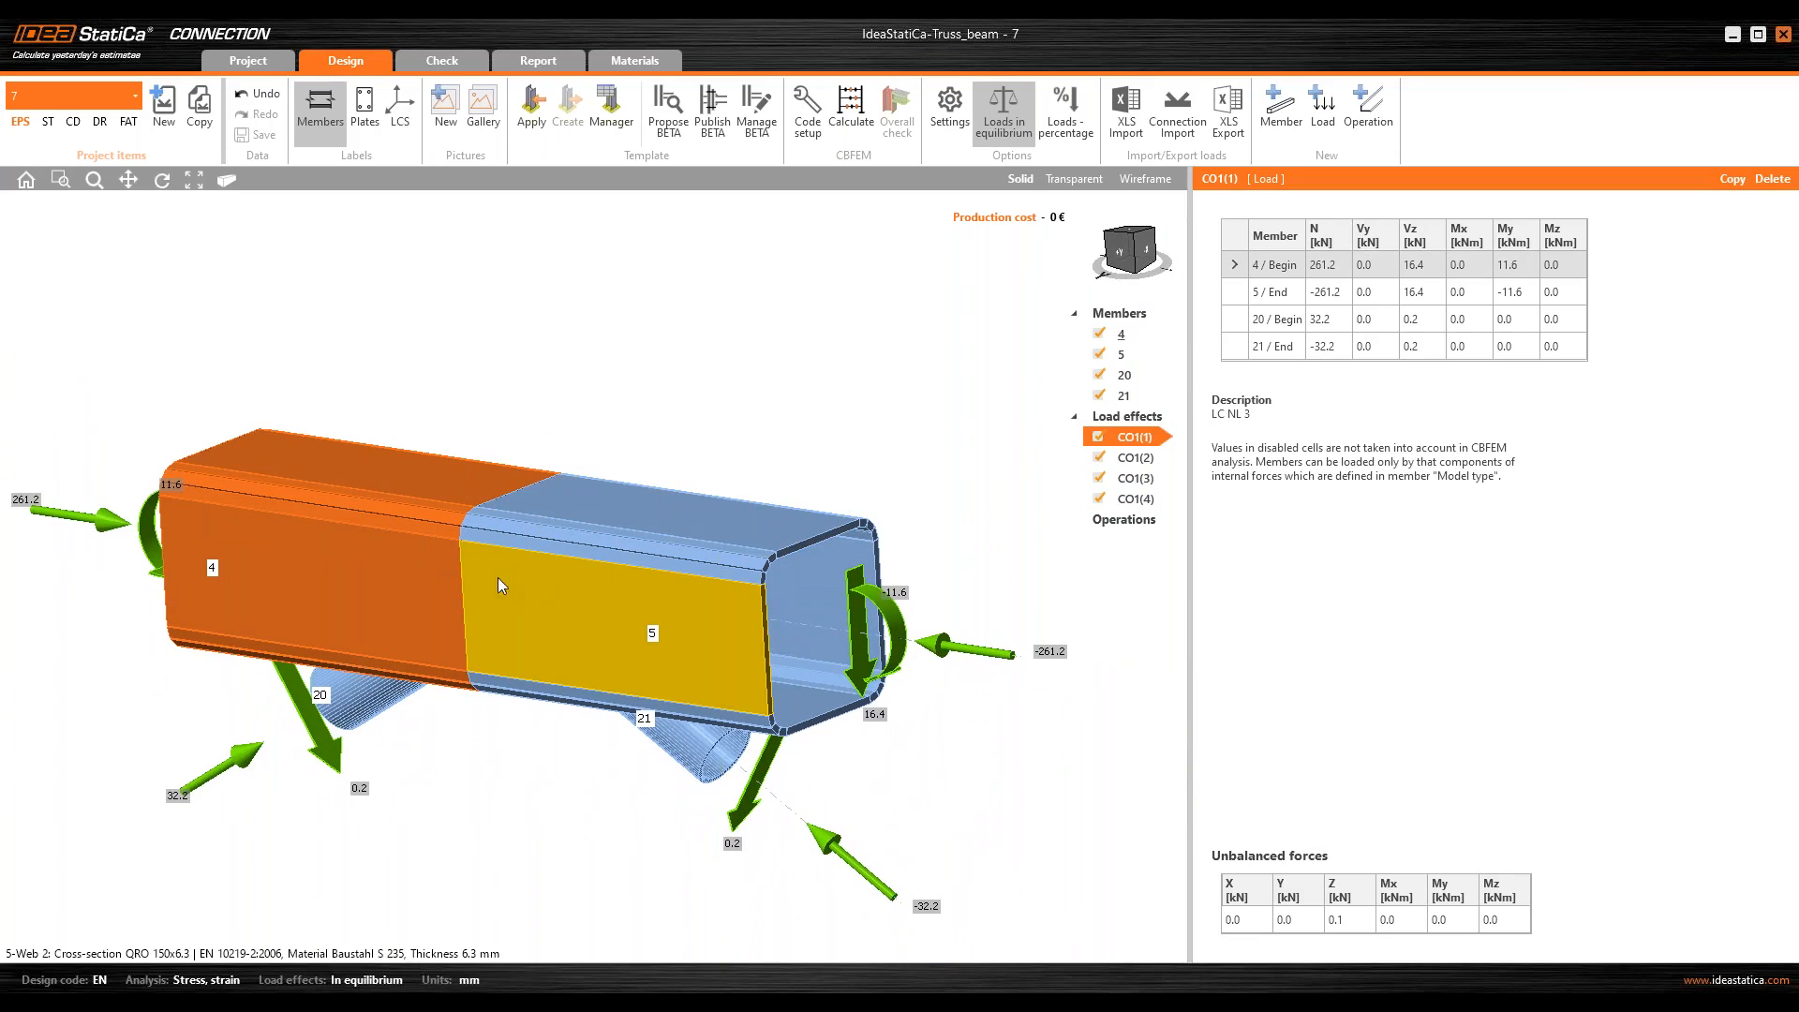
# Step: Set the model type of bearing member 4 to N-Vz-My
pyautogui.click(1117, 253)
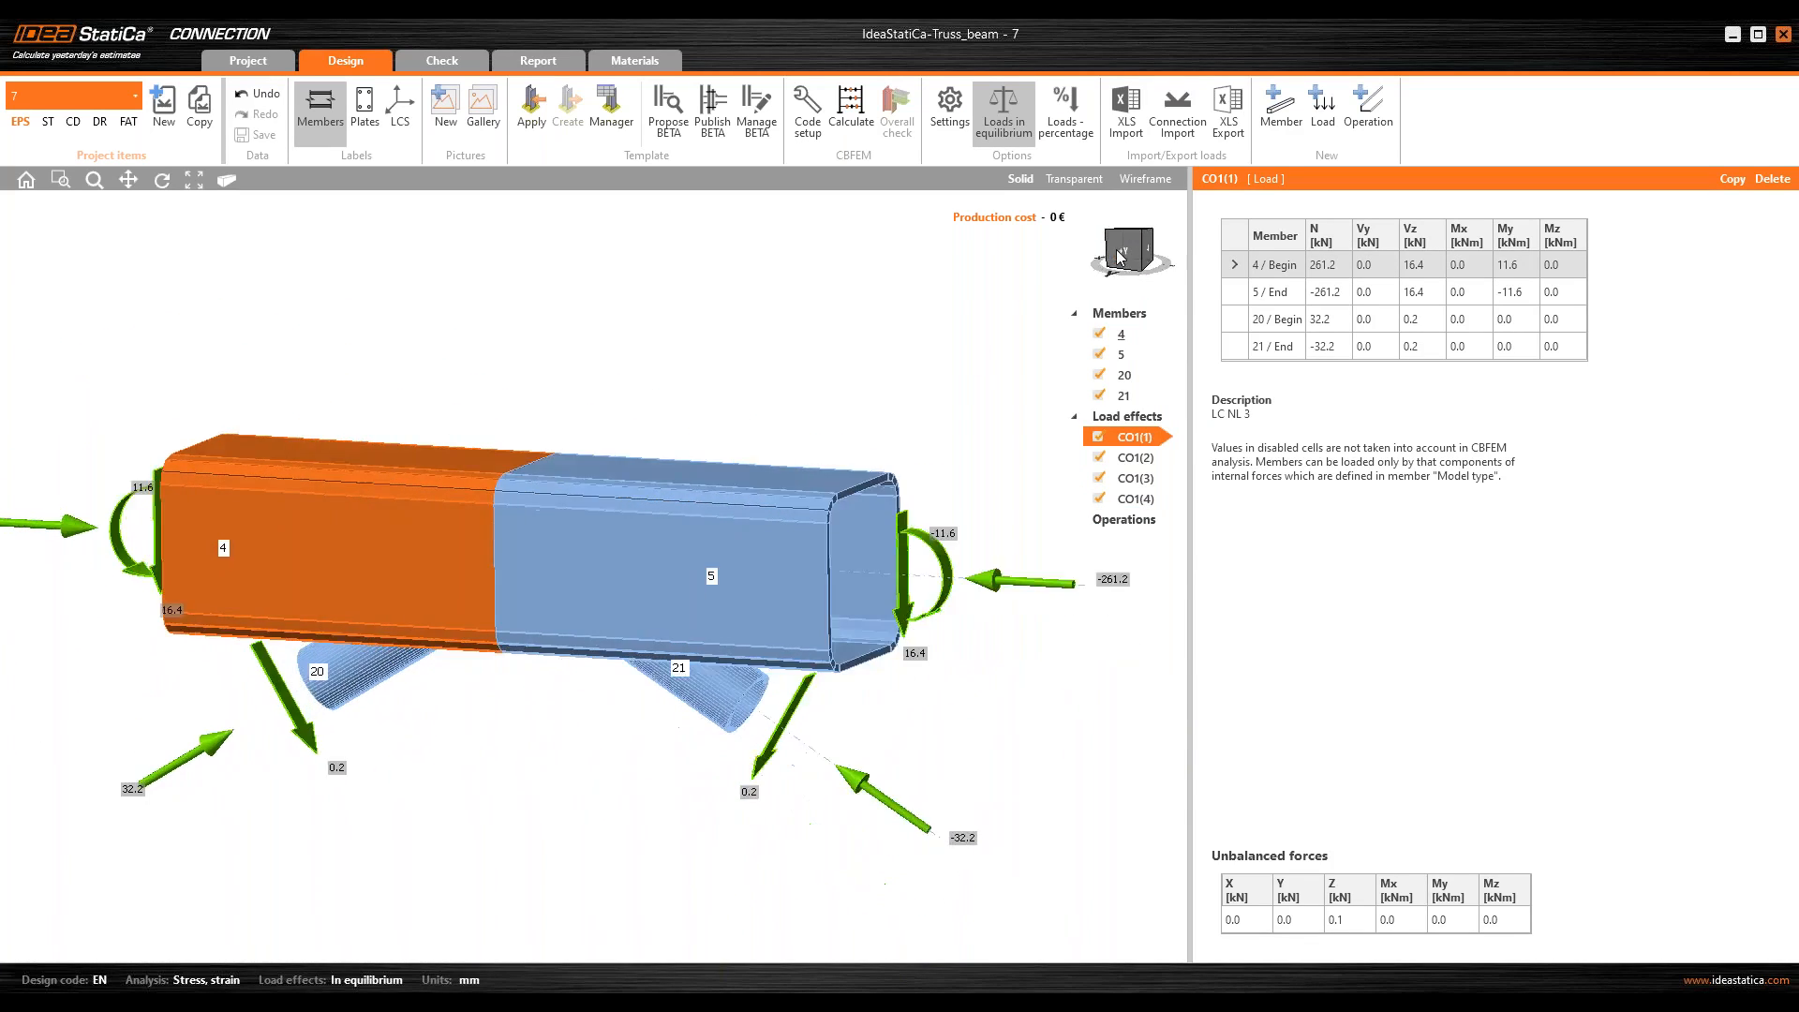
pyautogui.moveTo(673, 455); pyautogui.dragTo(635, 456, button='middle')
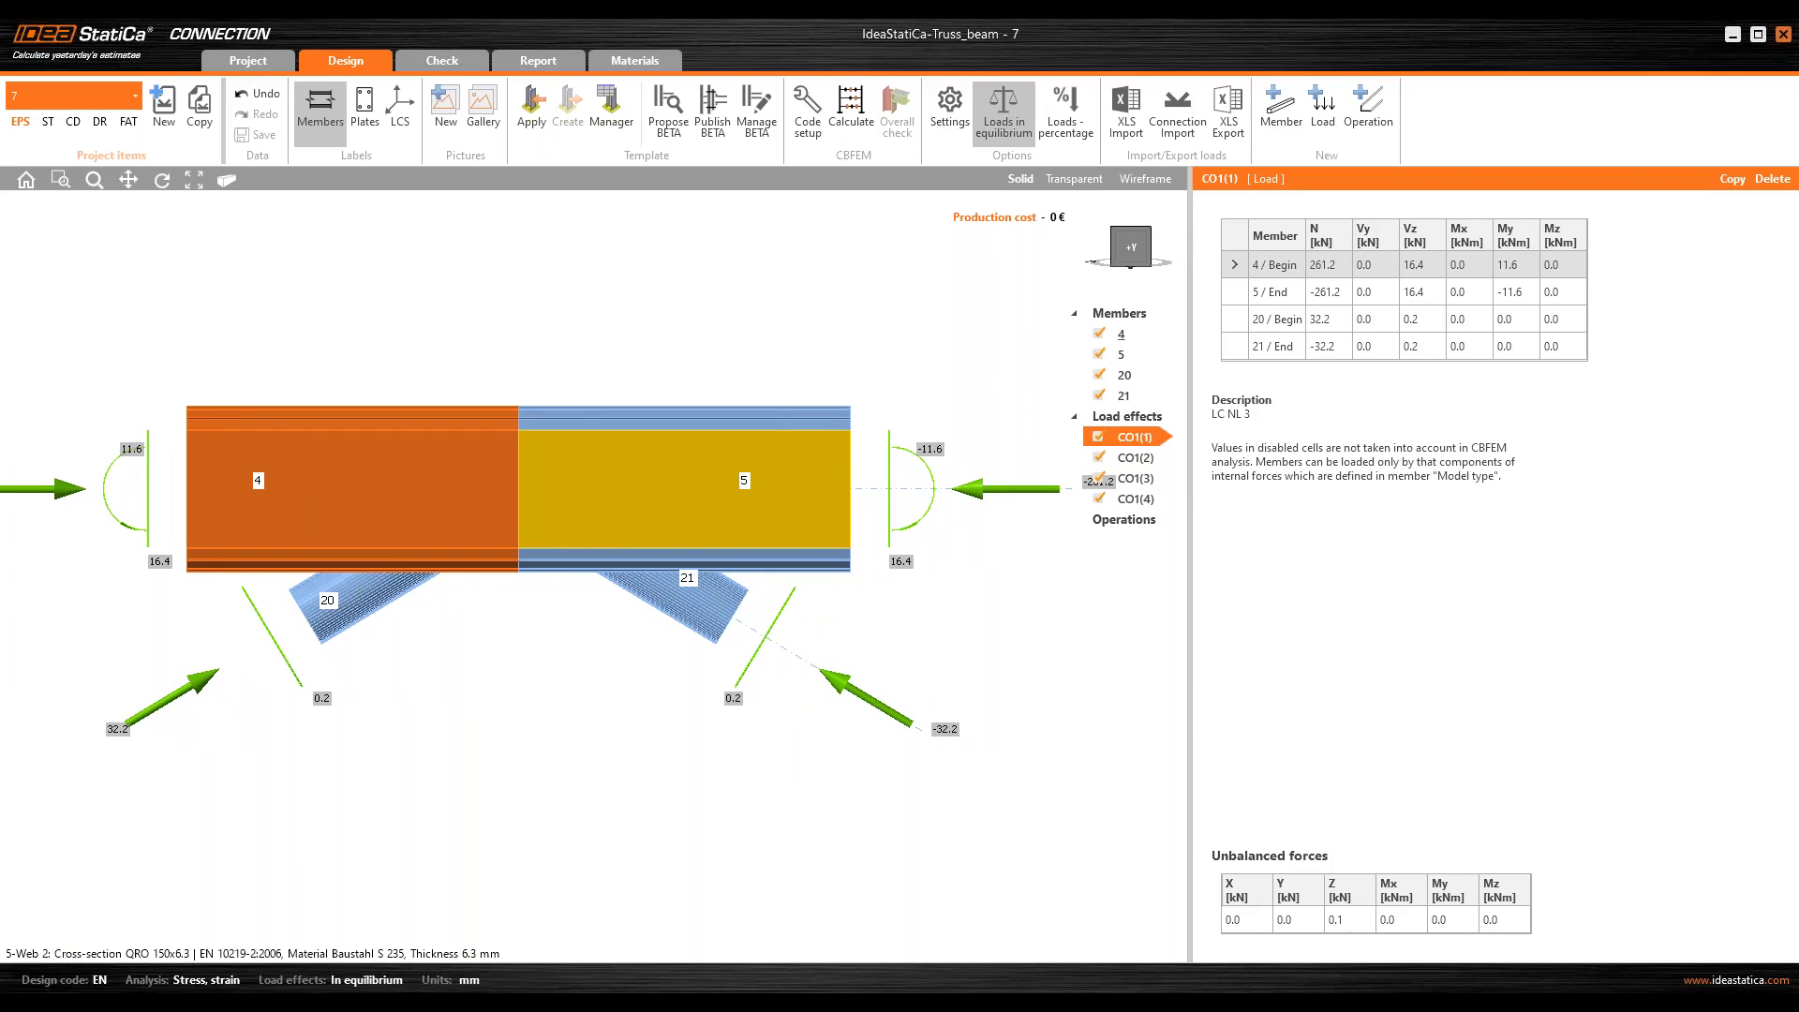
pyautogui.moveTo(616, 457); pyautogui.dragTo(615, 457, button='middle')
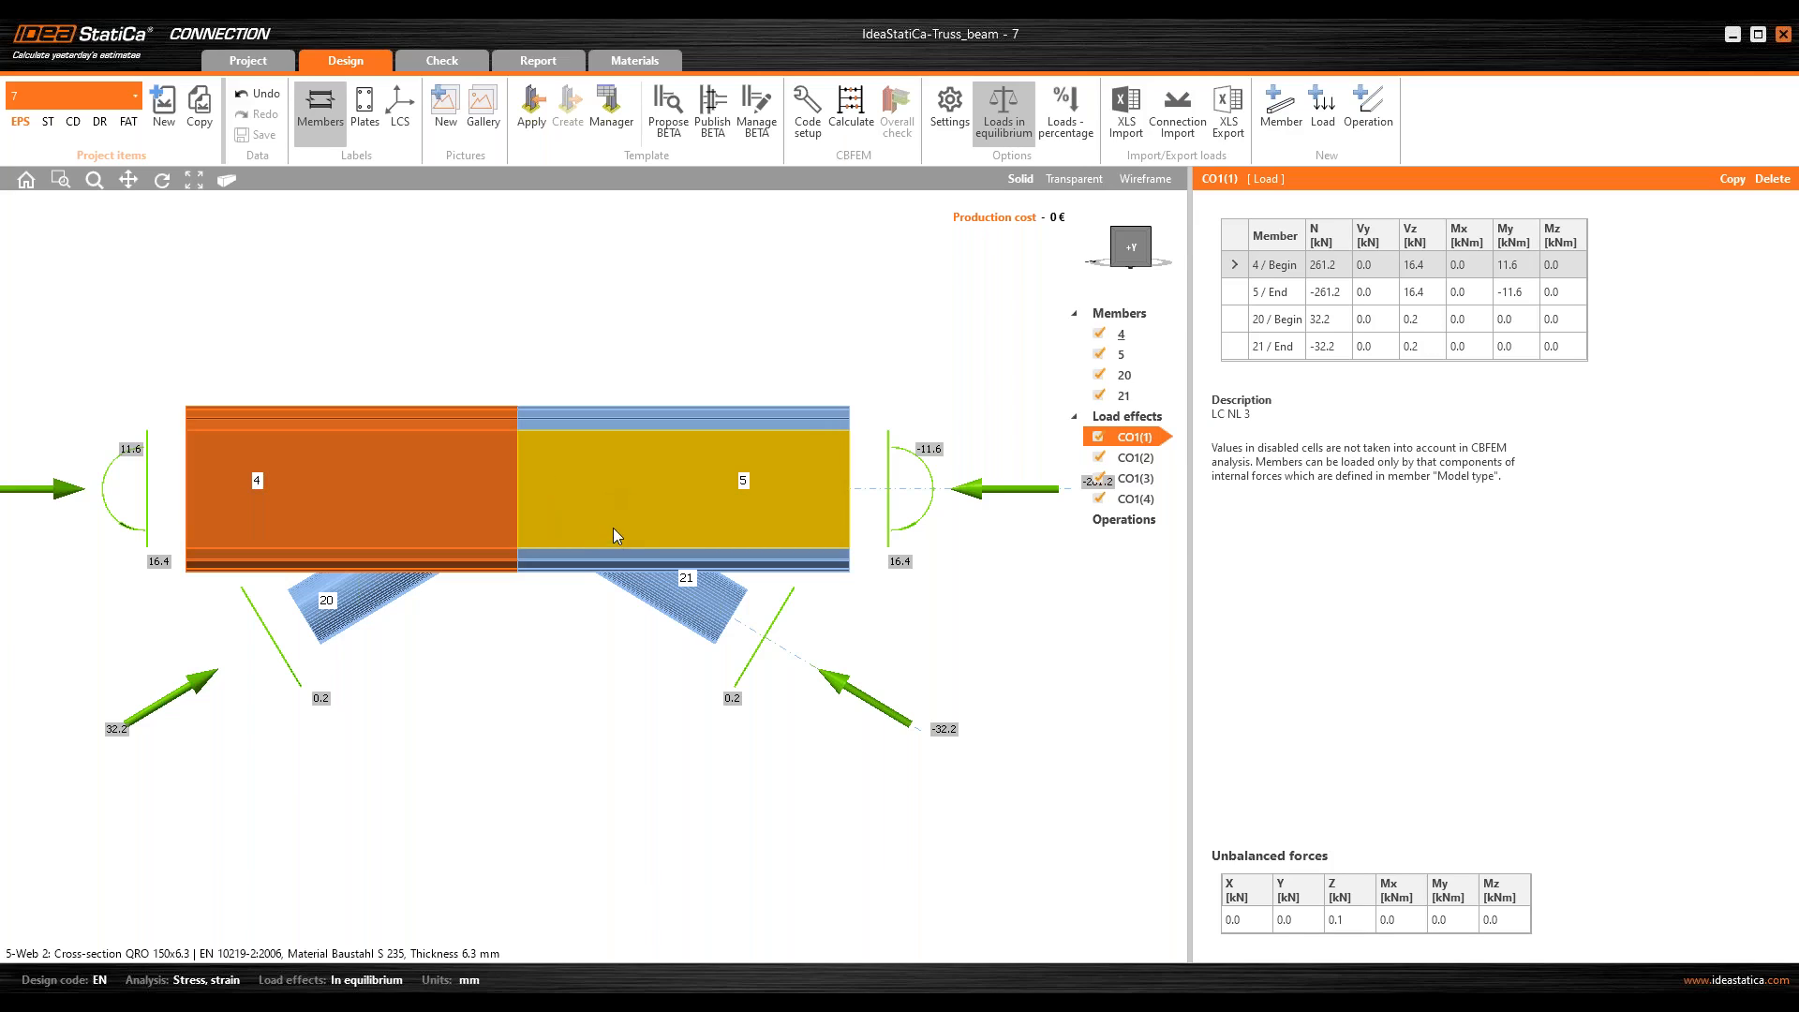
pyautogui.moveTo(615, 523); pyautogui.dragTo(590, 515, button='middle')
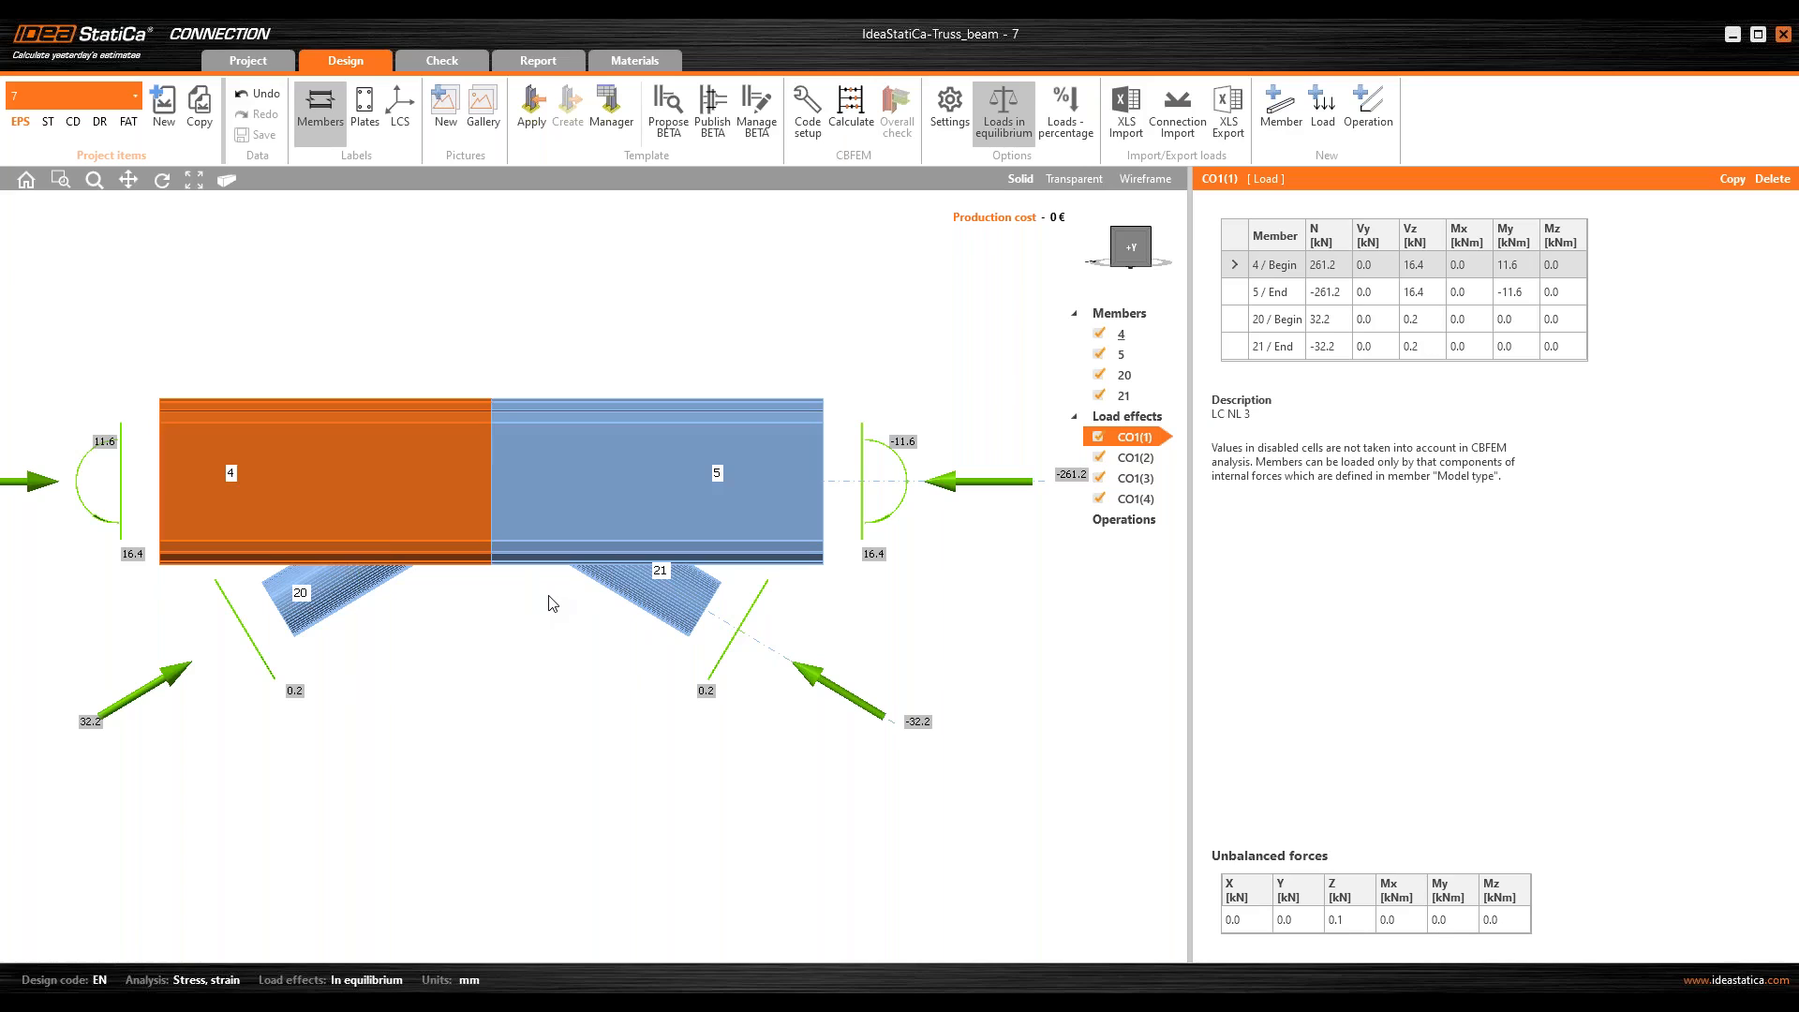
pyautogui.click(1125, 335)
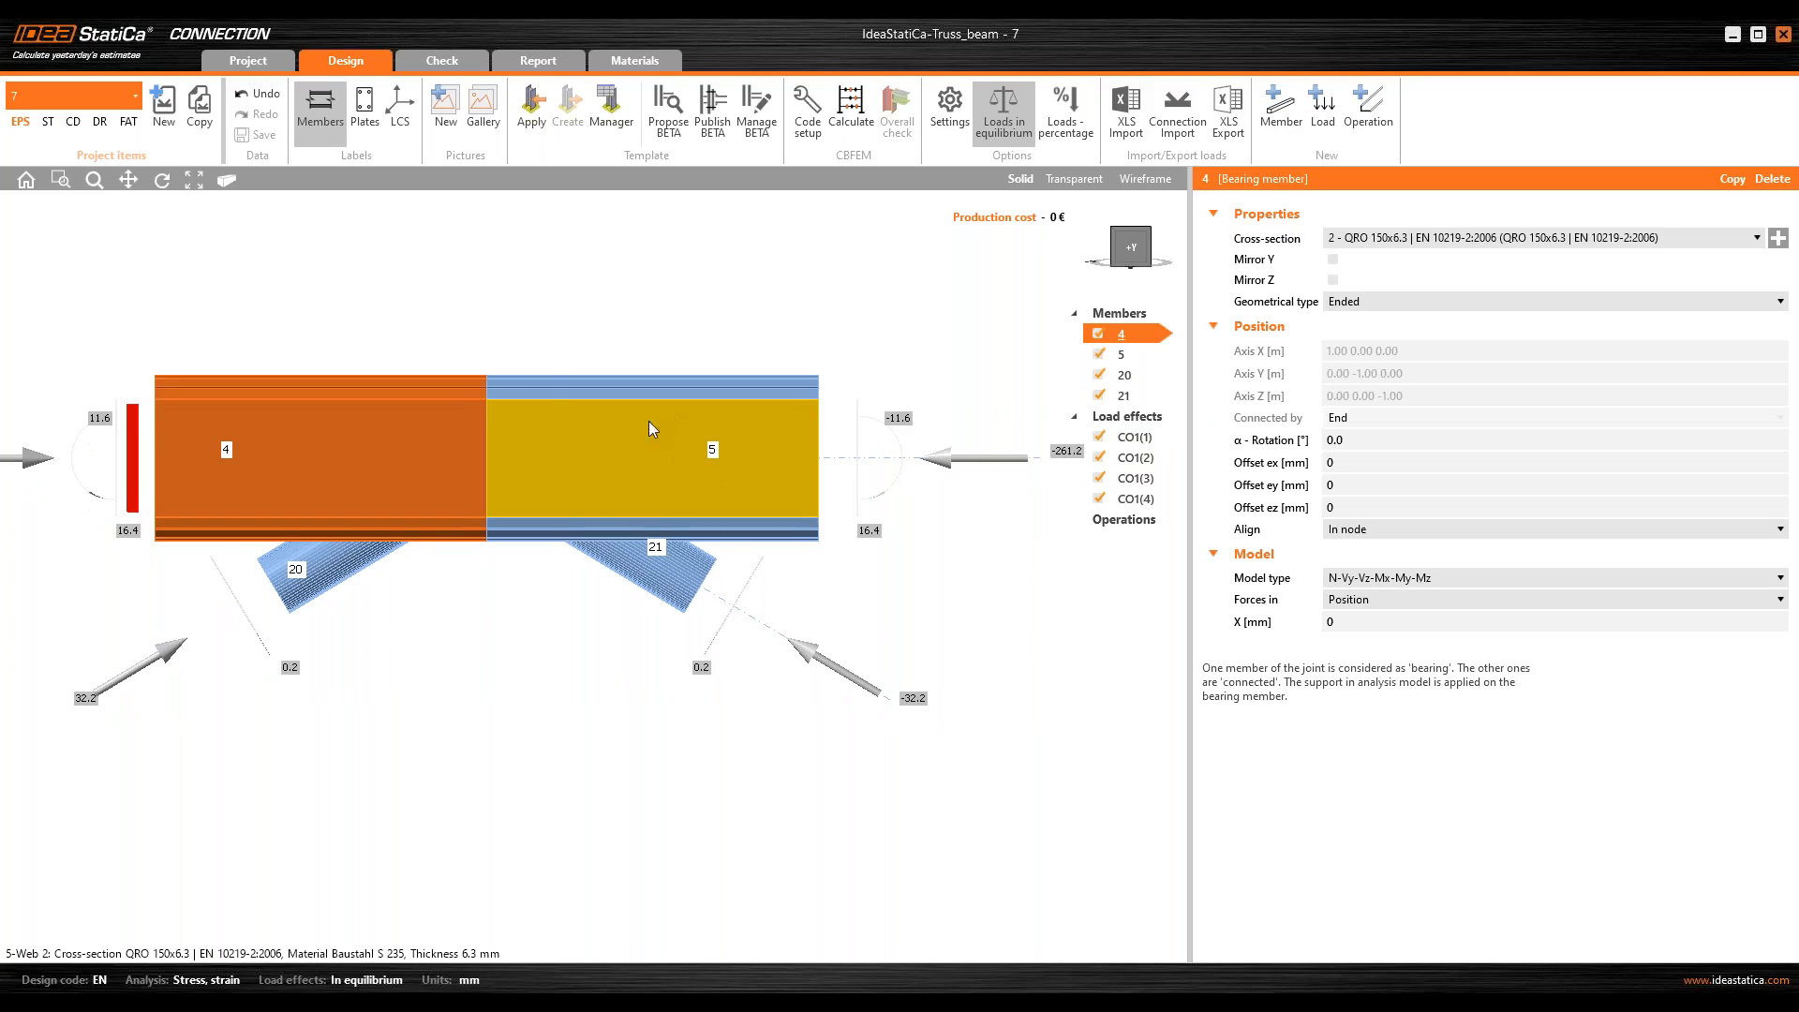
pyautogui.moveTo(544, 422); pyautogui.dragTo(608, 461, button='middle')
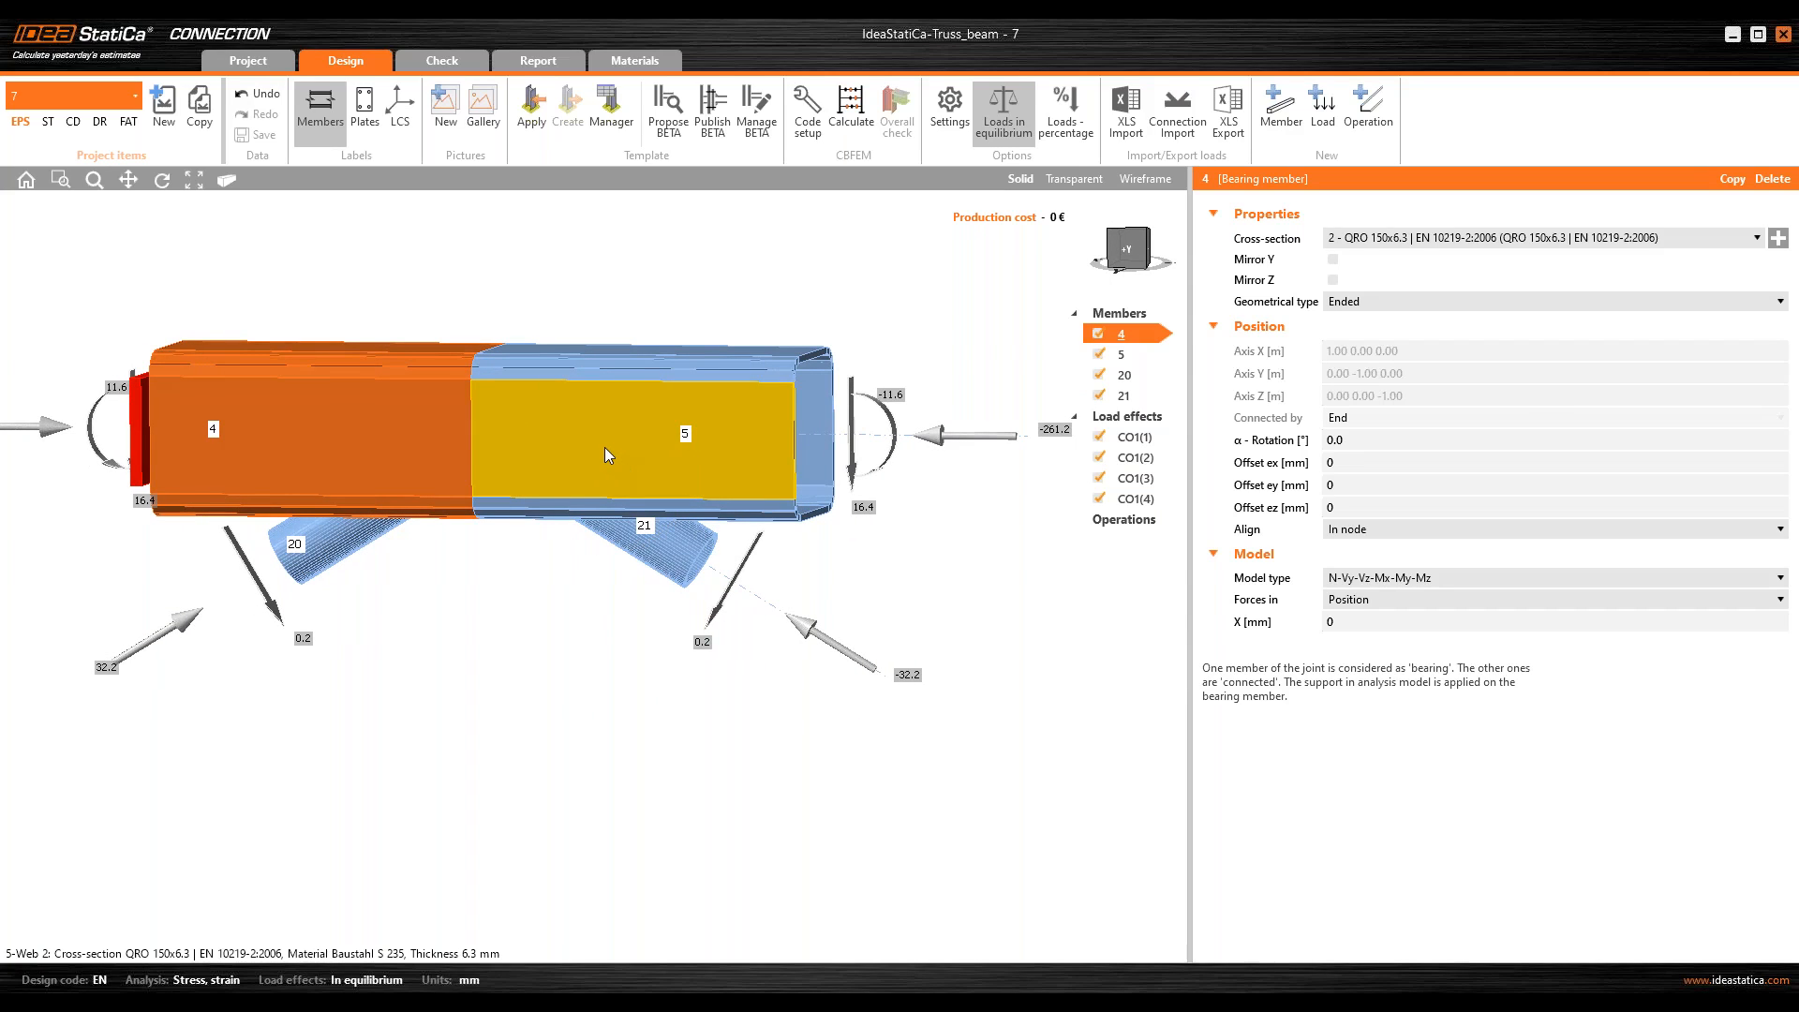
pyautogui.moveTo(605, 447); pyautogui.dragTo(558, 492, button='middle')
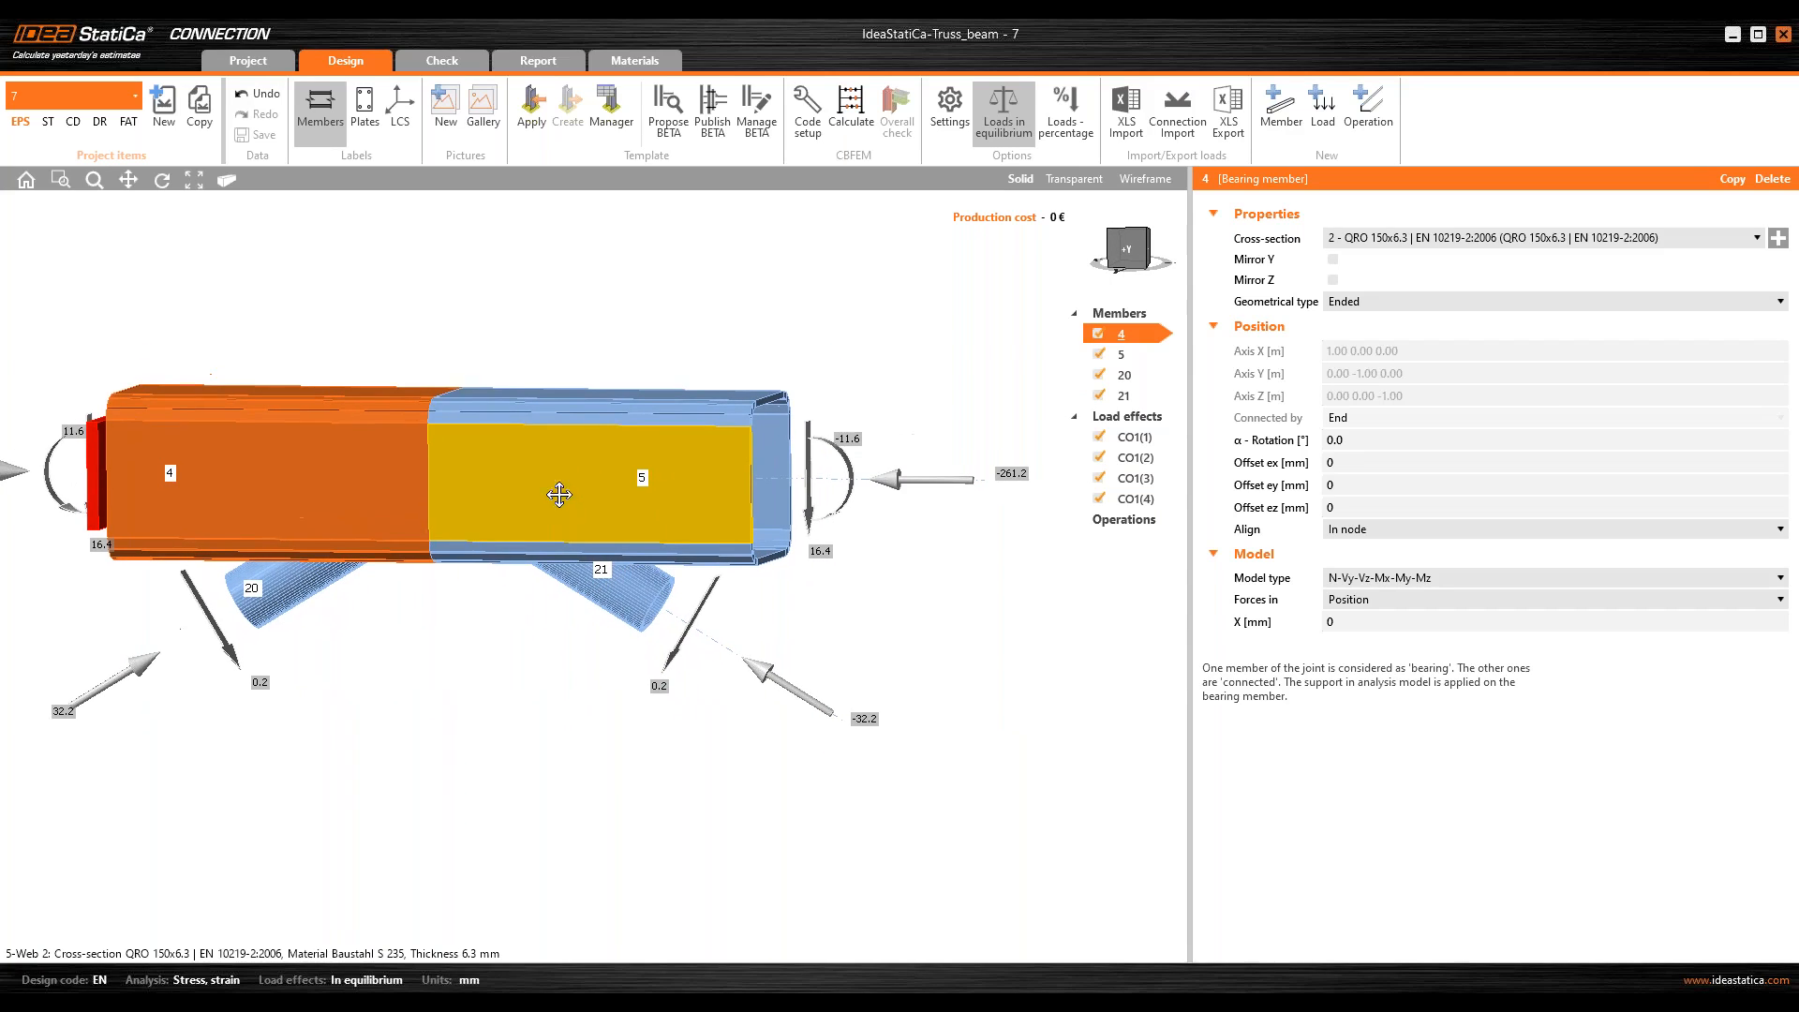
pyautogui.click(161, 476)
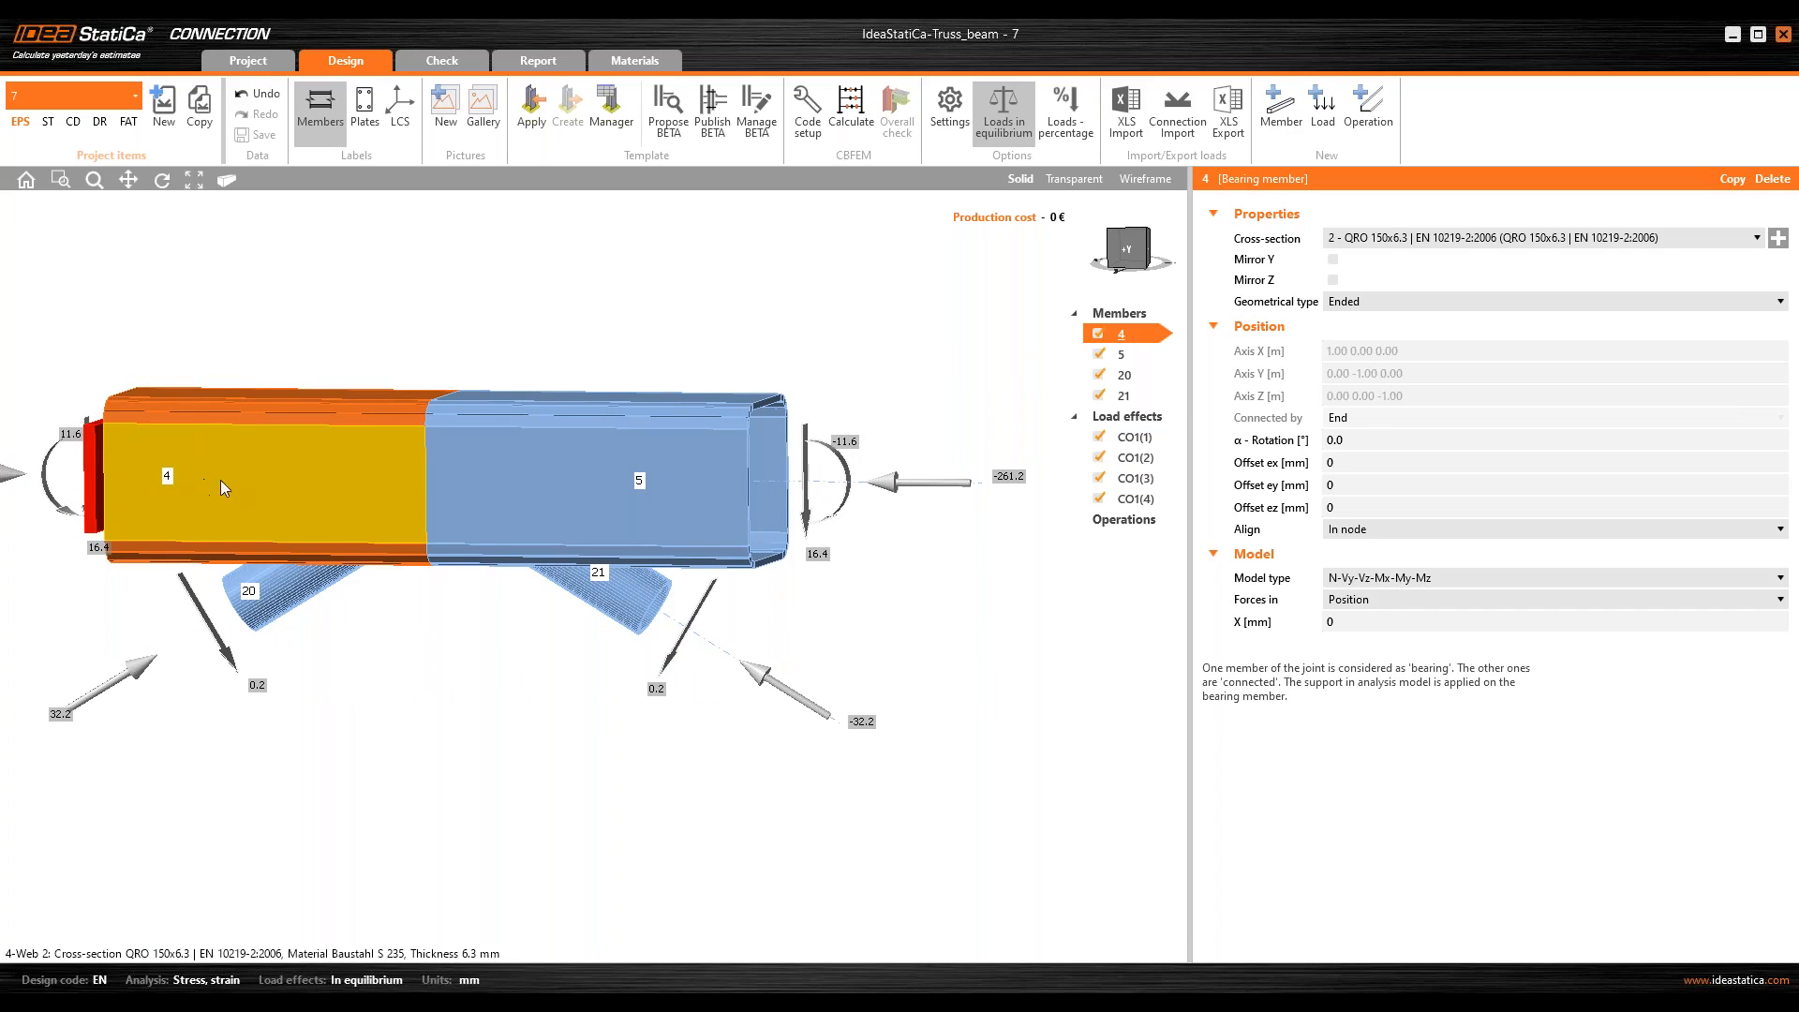
pyautogui.click(1424, 581)
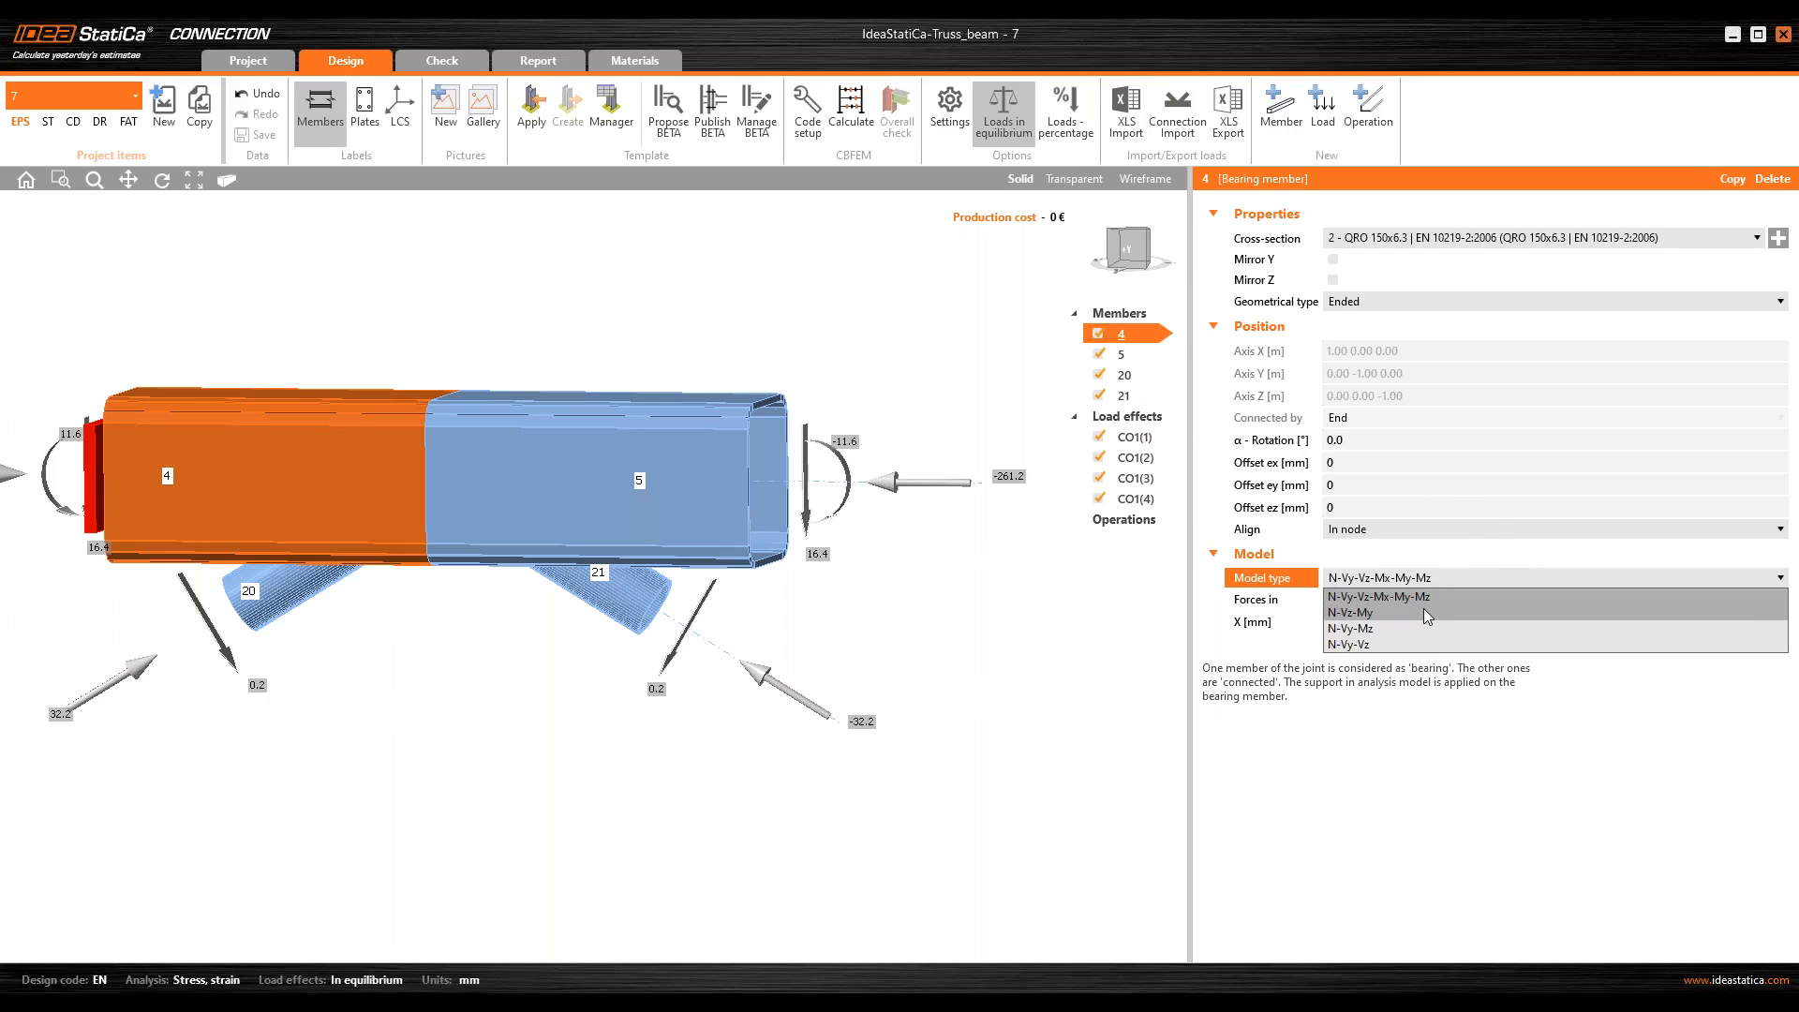
pyautogui.click(1424, 612)
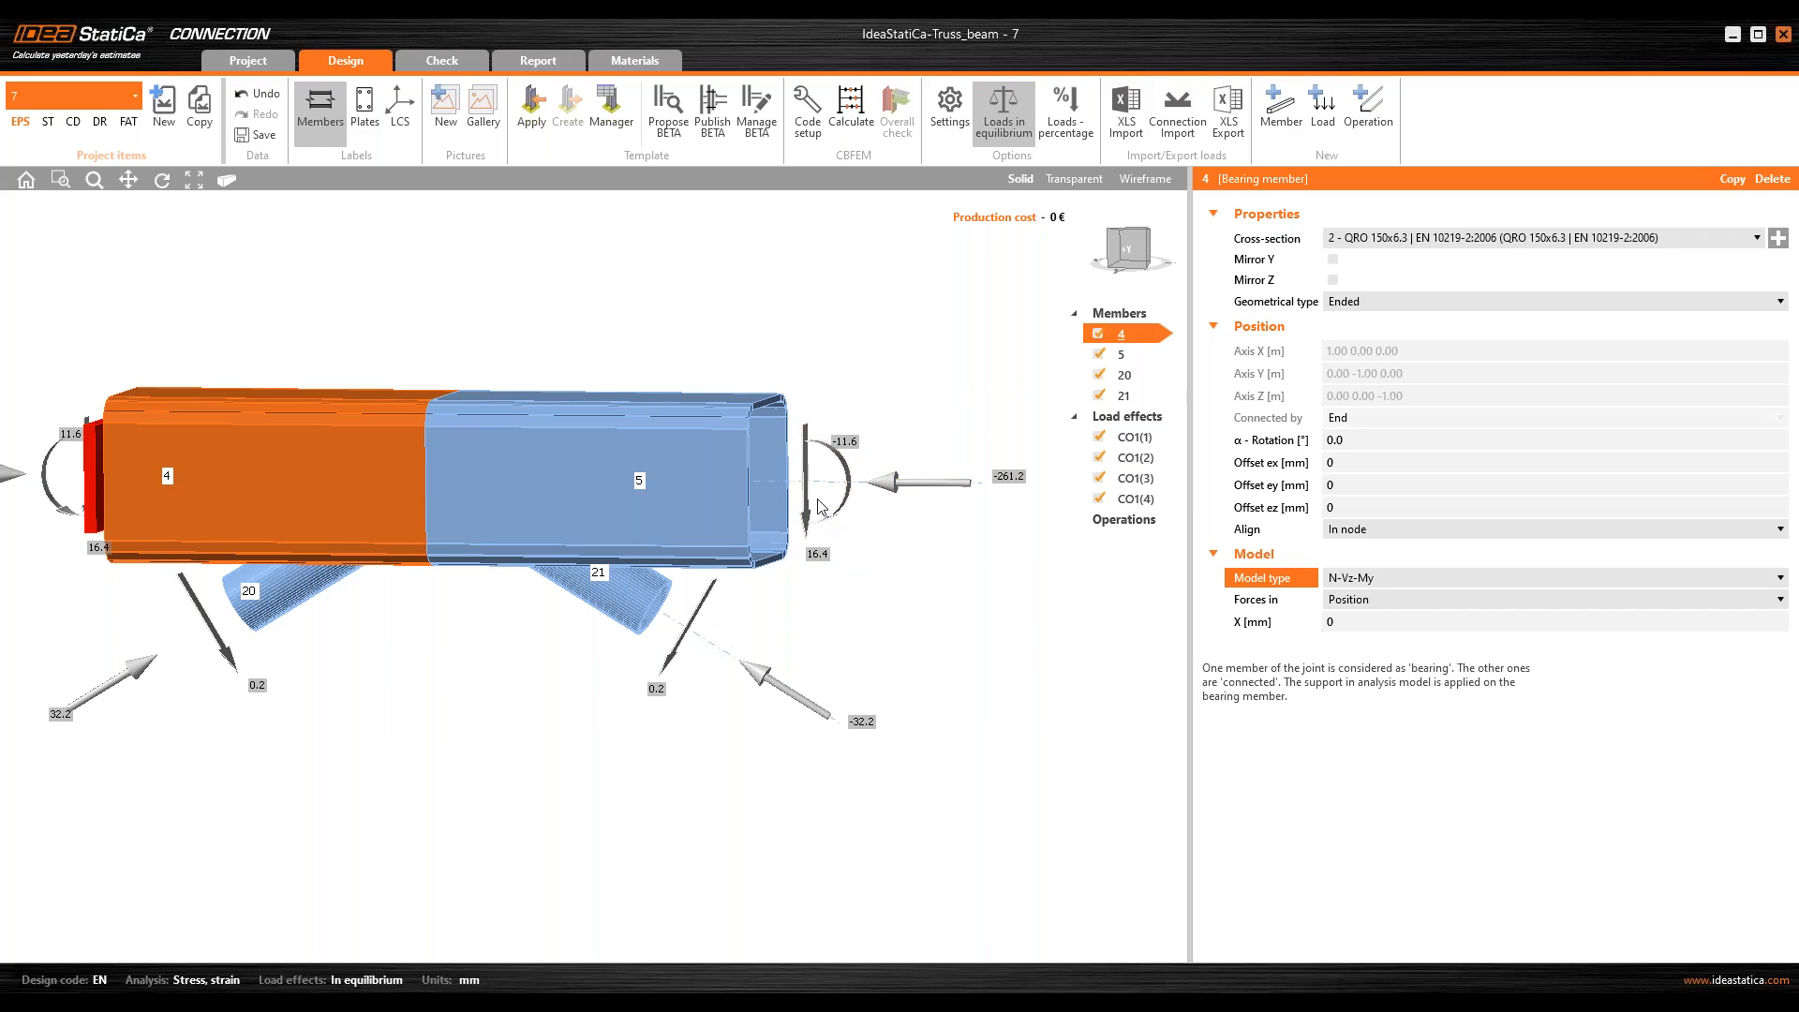
# Step: Set the model type of chord member 5 to N-Vz-My
pyautogui.click(1109, 356)
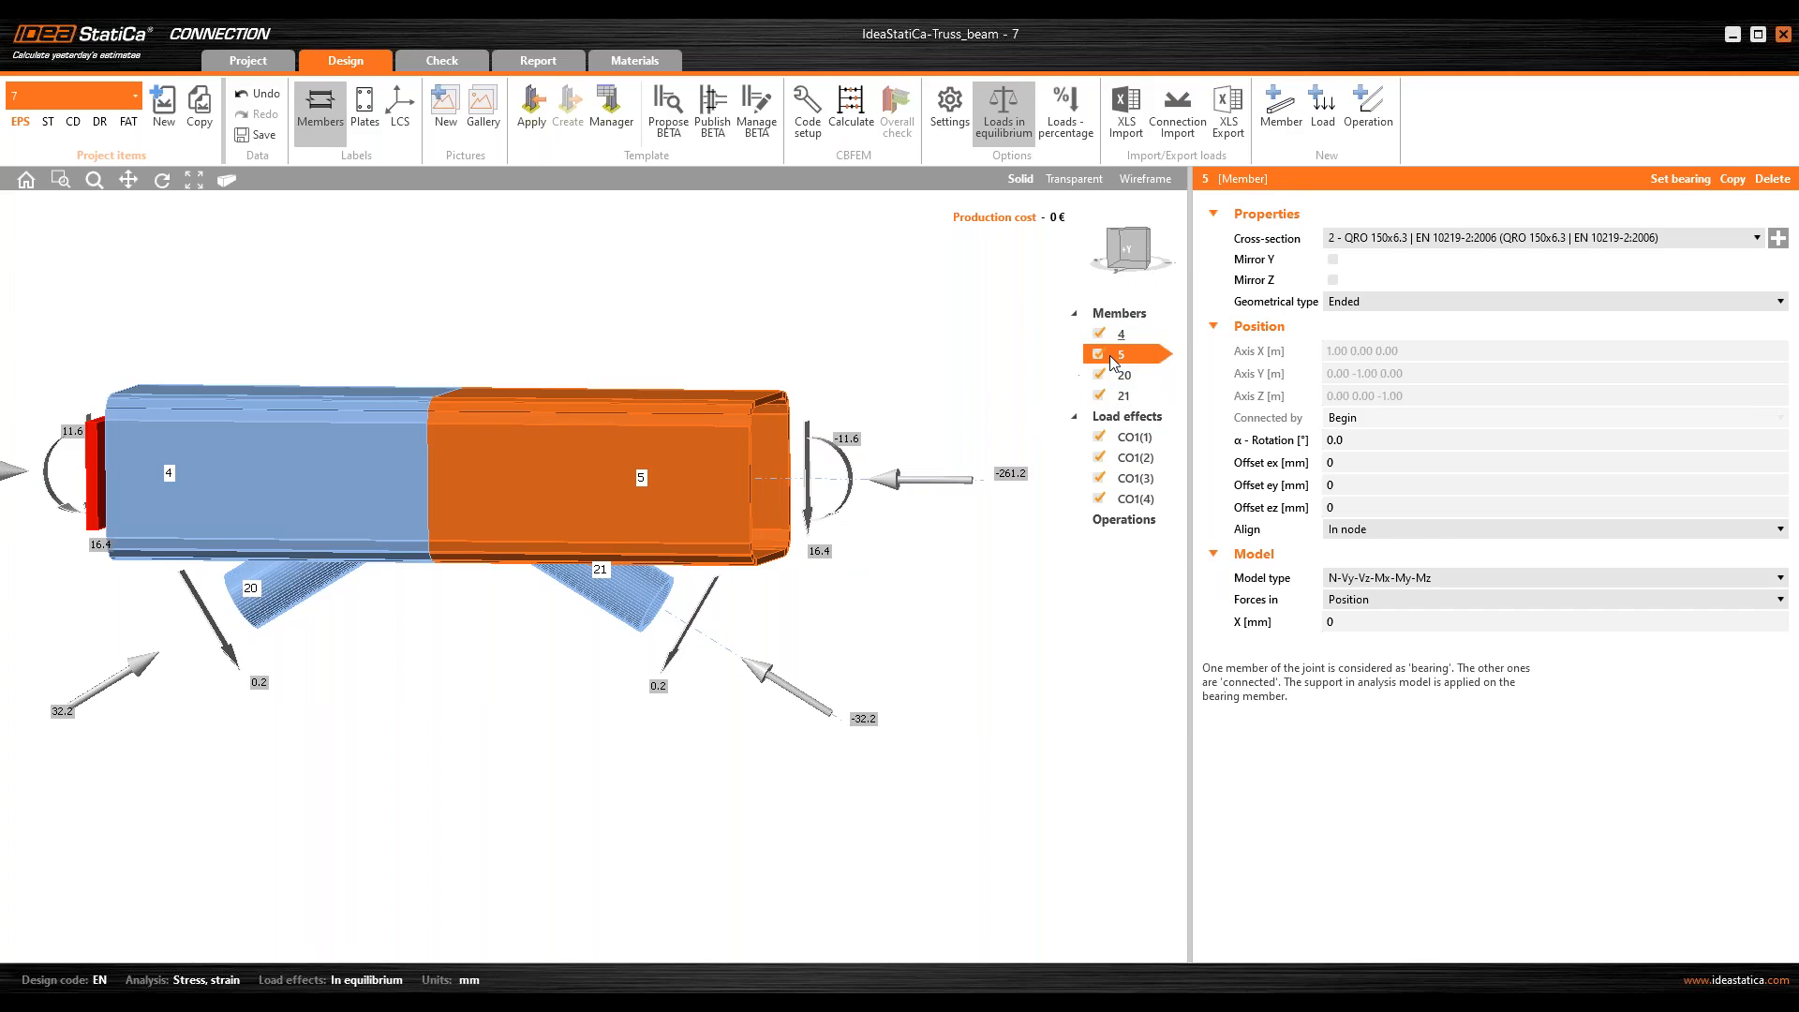
pyautogui.click(1417, 577)
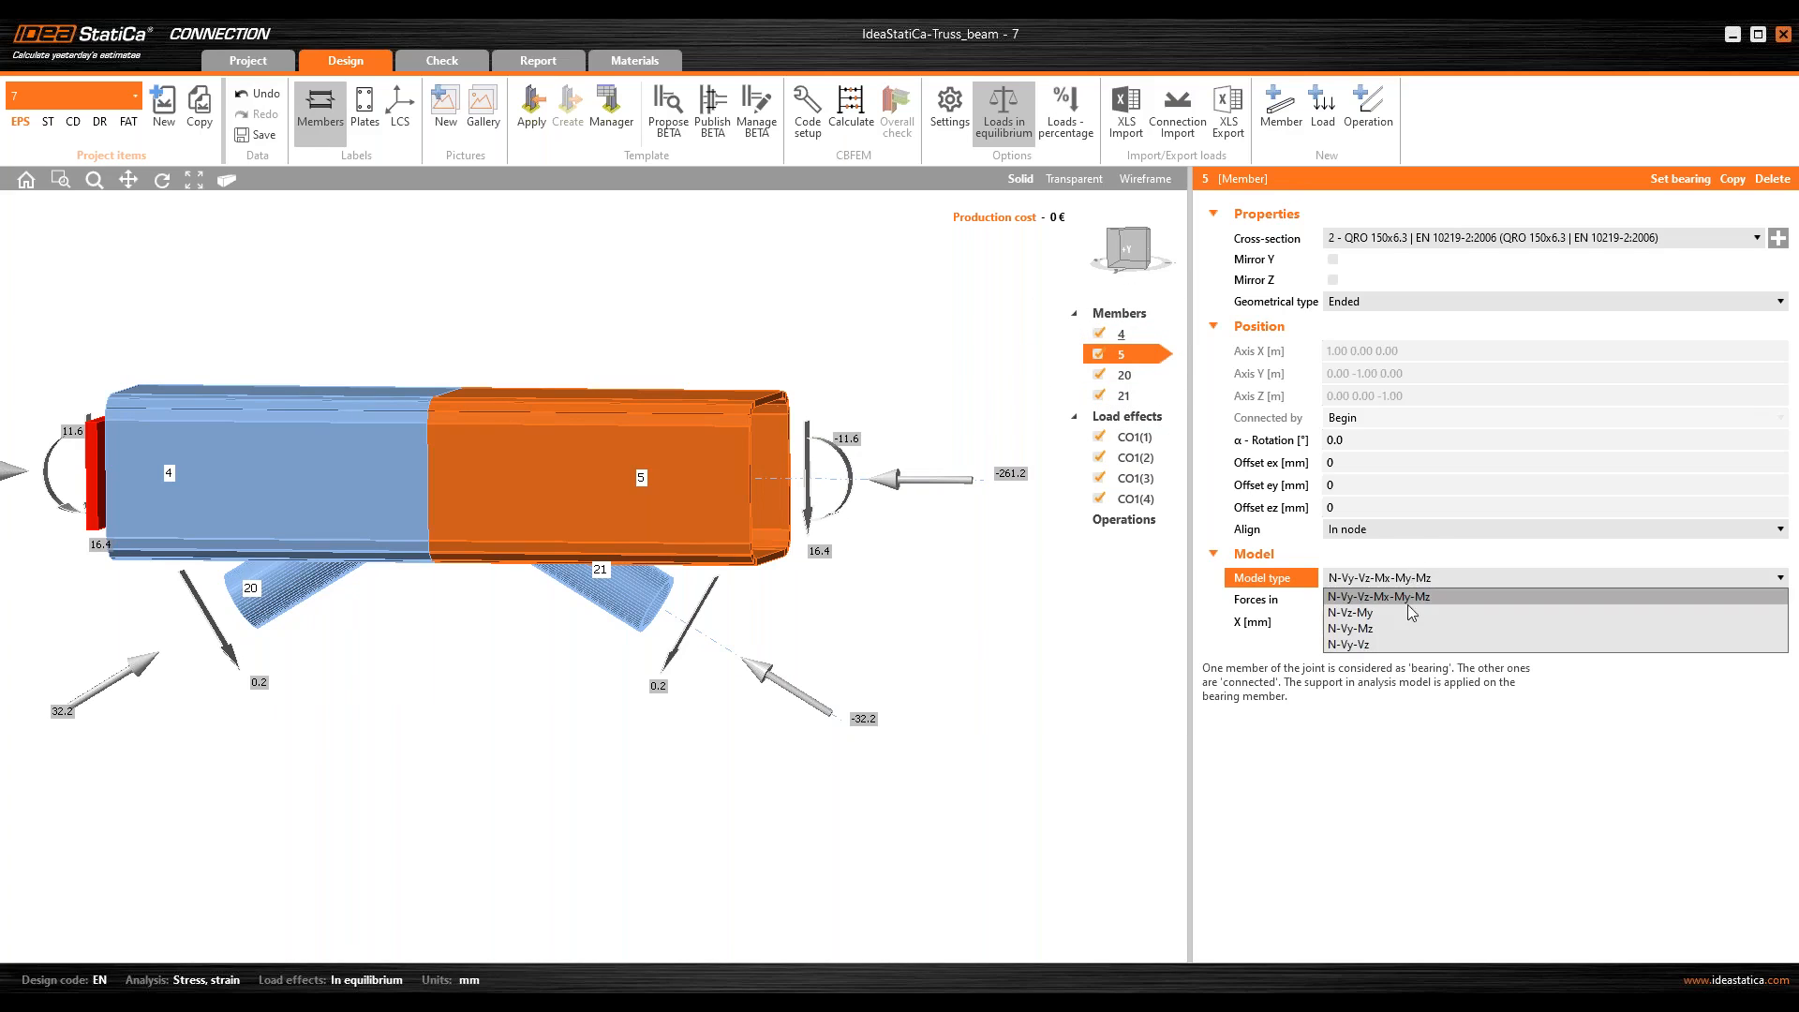
pyautogui.click(1410, 615)
# Step: Display the connection as transparent and examine from several angles how diagonals 20 and 21 meet inside the chord
pyautogui.moveTo(581, 524); pyautogui.dragTo(511, 422, button='middle')
pyautogui.scroll(3, 261, 648)
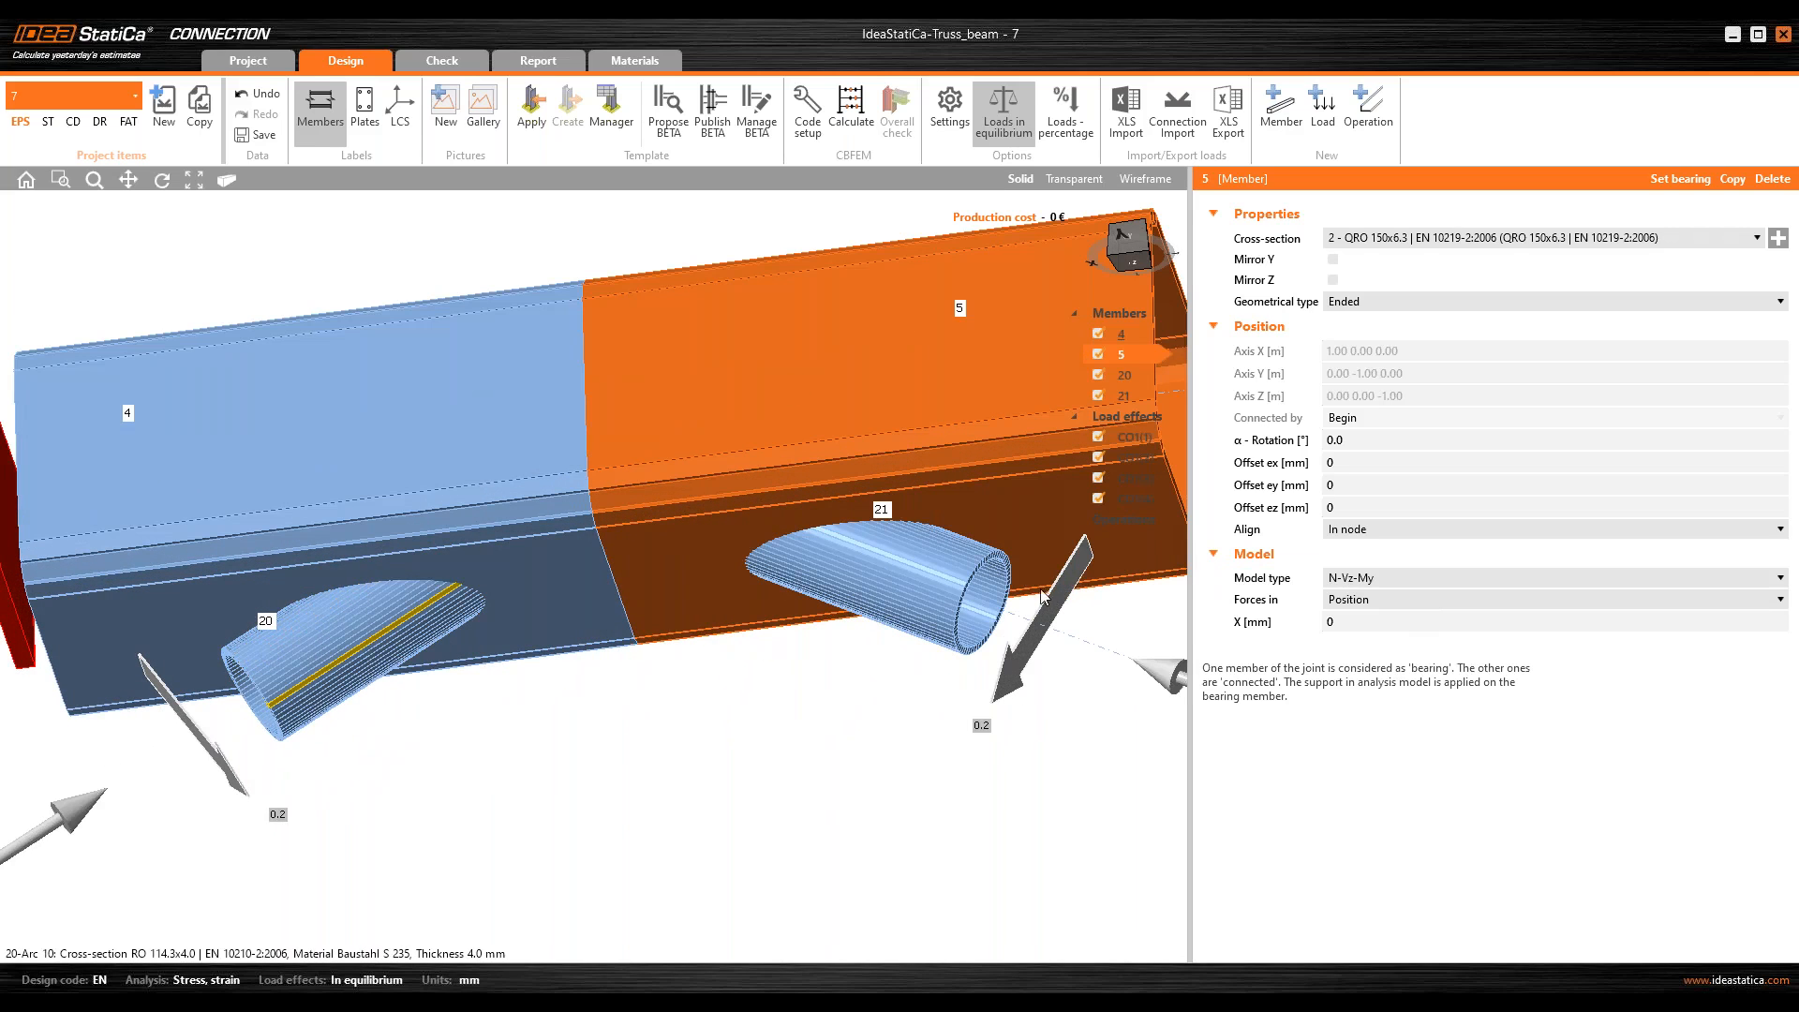
pyautogui.moveTo(695, 683)
pyautogui.keyDown('ctrl'); pyautogui.mouseDown(button='middle')
pyautogui.moveTo(690, 643)
pyautogui.moveTo(681, 656)
pyautogui.mouseUp(button='middle'); pyautogui.keyUp('ctrl')
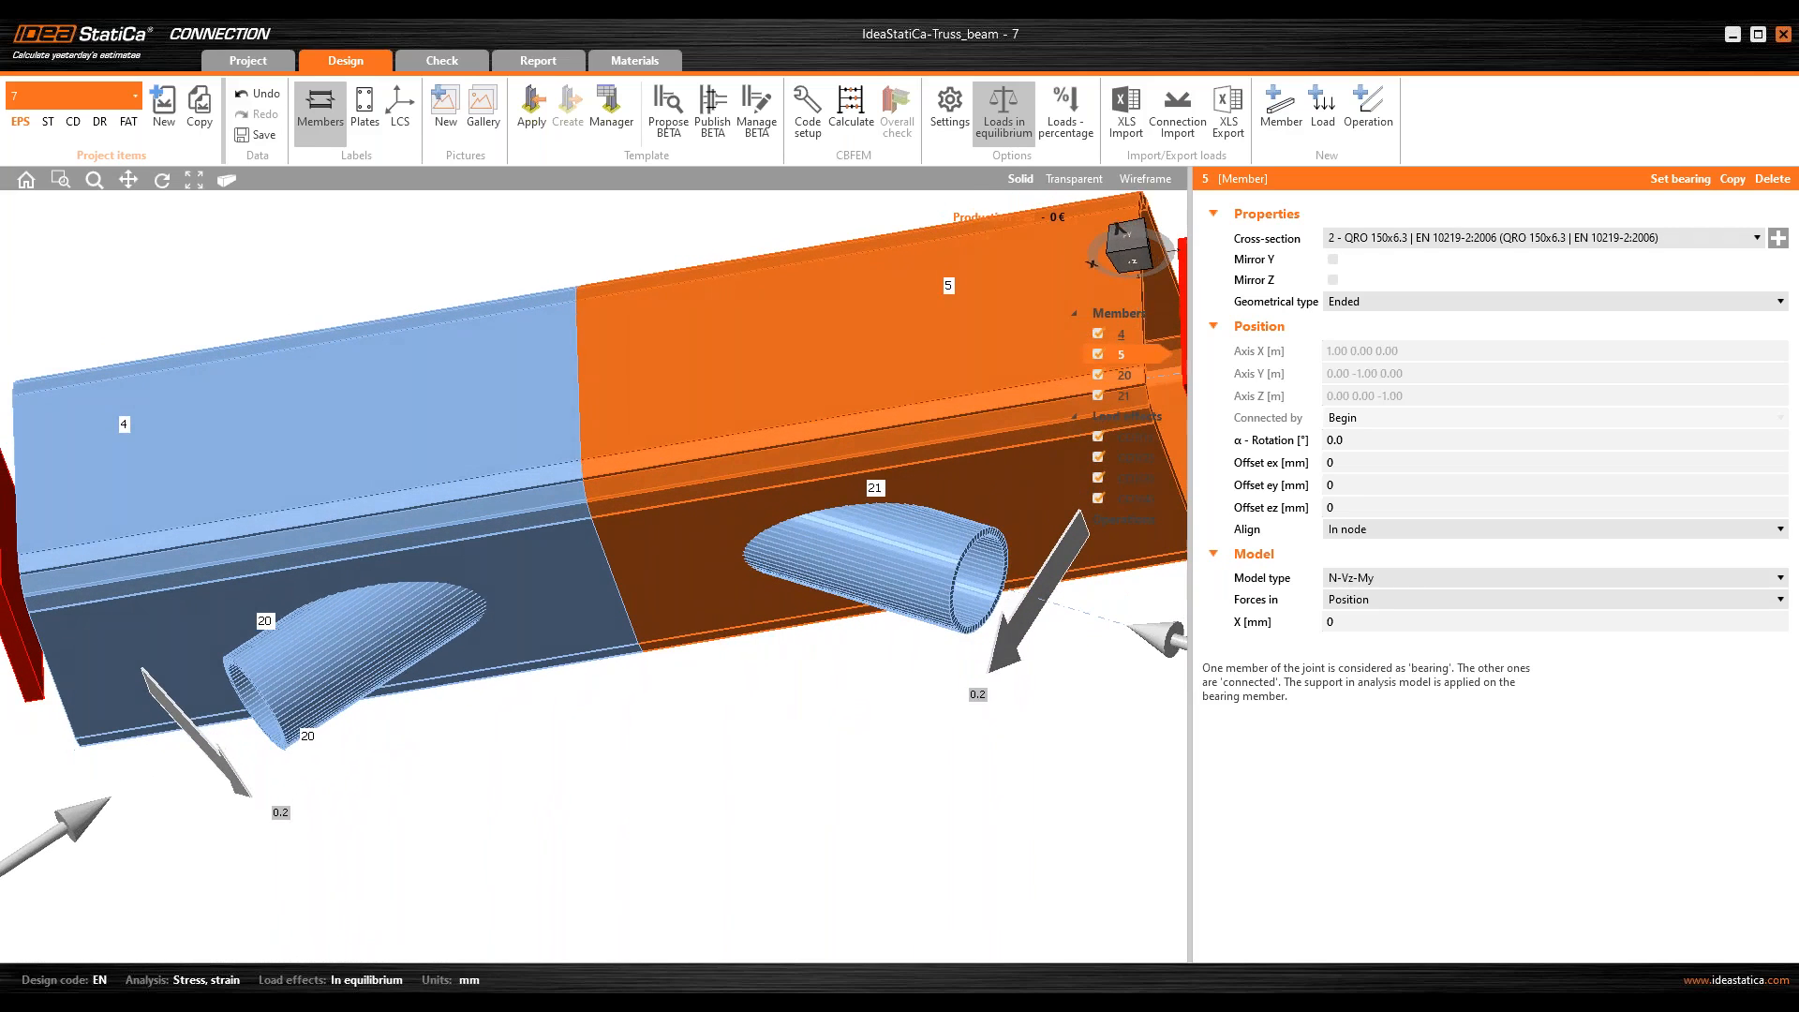
pyautogui.click(1074, 178)
pyautogui.keyDown('ctrl'); pyautogui.moveTo(739, 380); pyautogui.dragTo(672, 588, button='middle'); pyautogui.keyUp('ctrl')
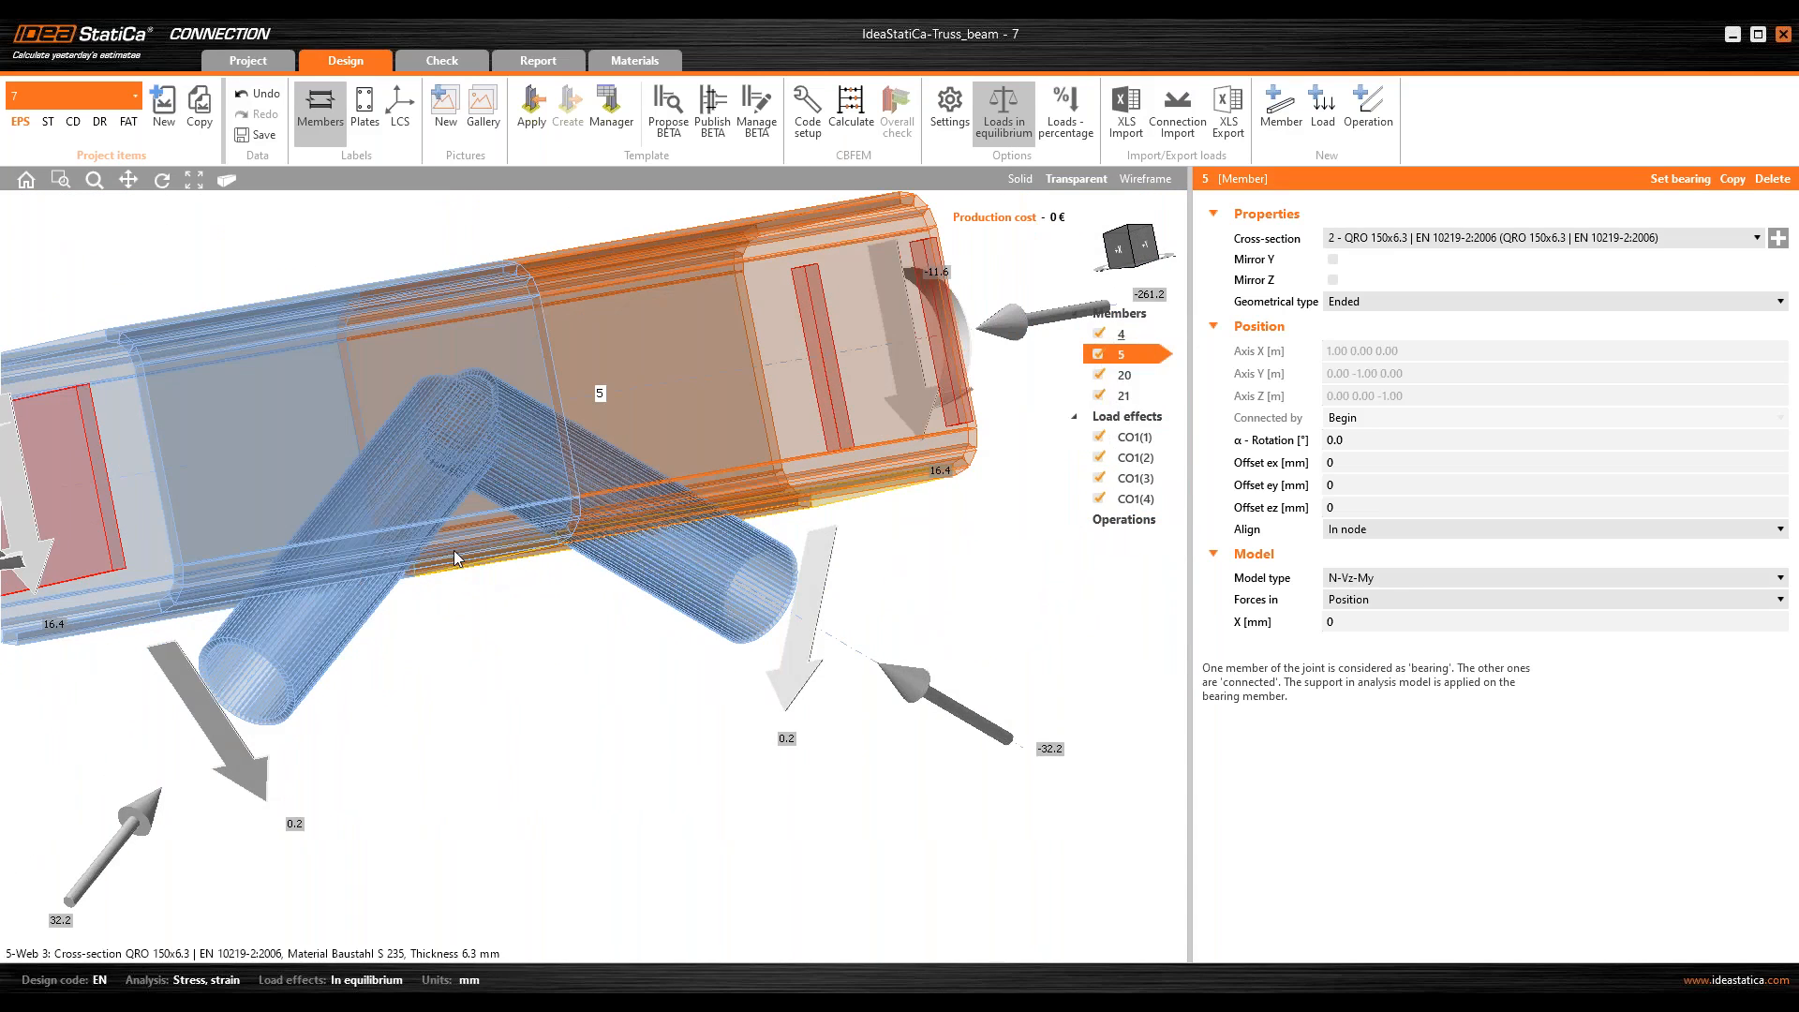
pyautogui.moveTo(470, 556); pyautogui.dragTo(488, 461, button='middle')
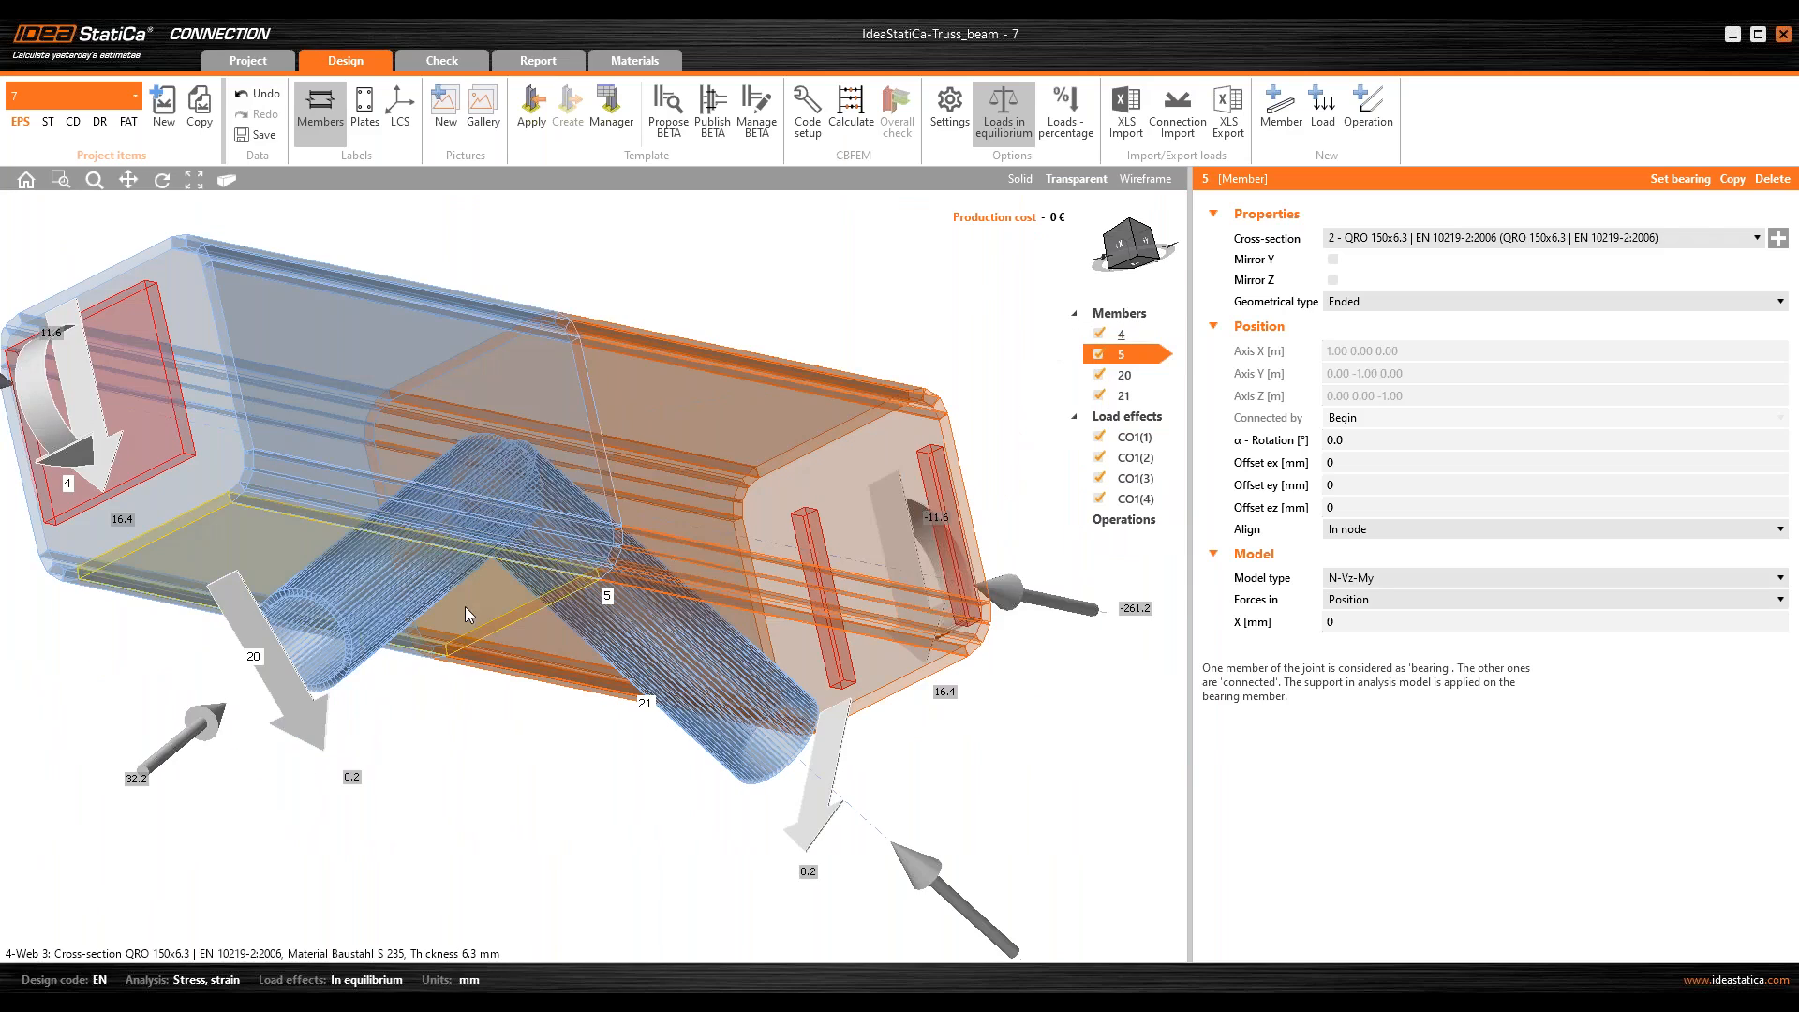
pyautogui.keyDown('ctrl'); pyautogui.moveTo(464, 605); pyautogui.dragTo(398, 634, button='middle'); pyautogui.keyUp('ctrl')
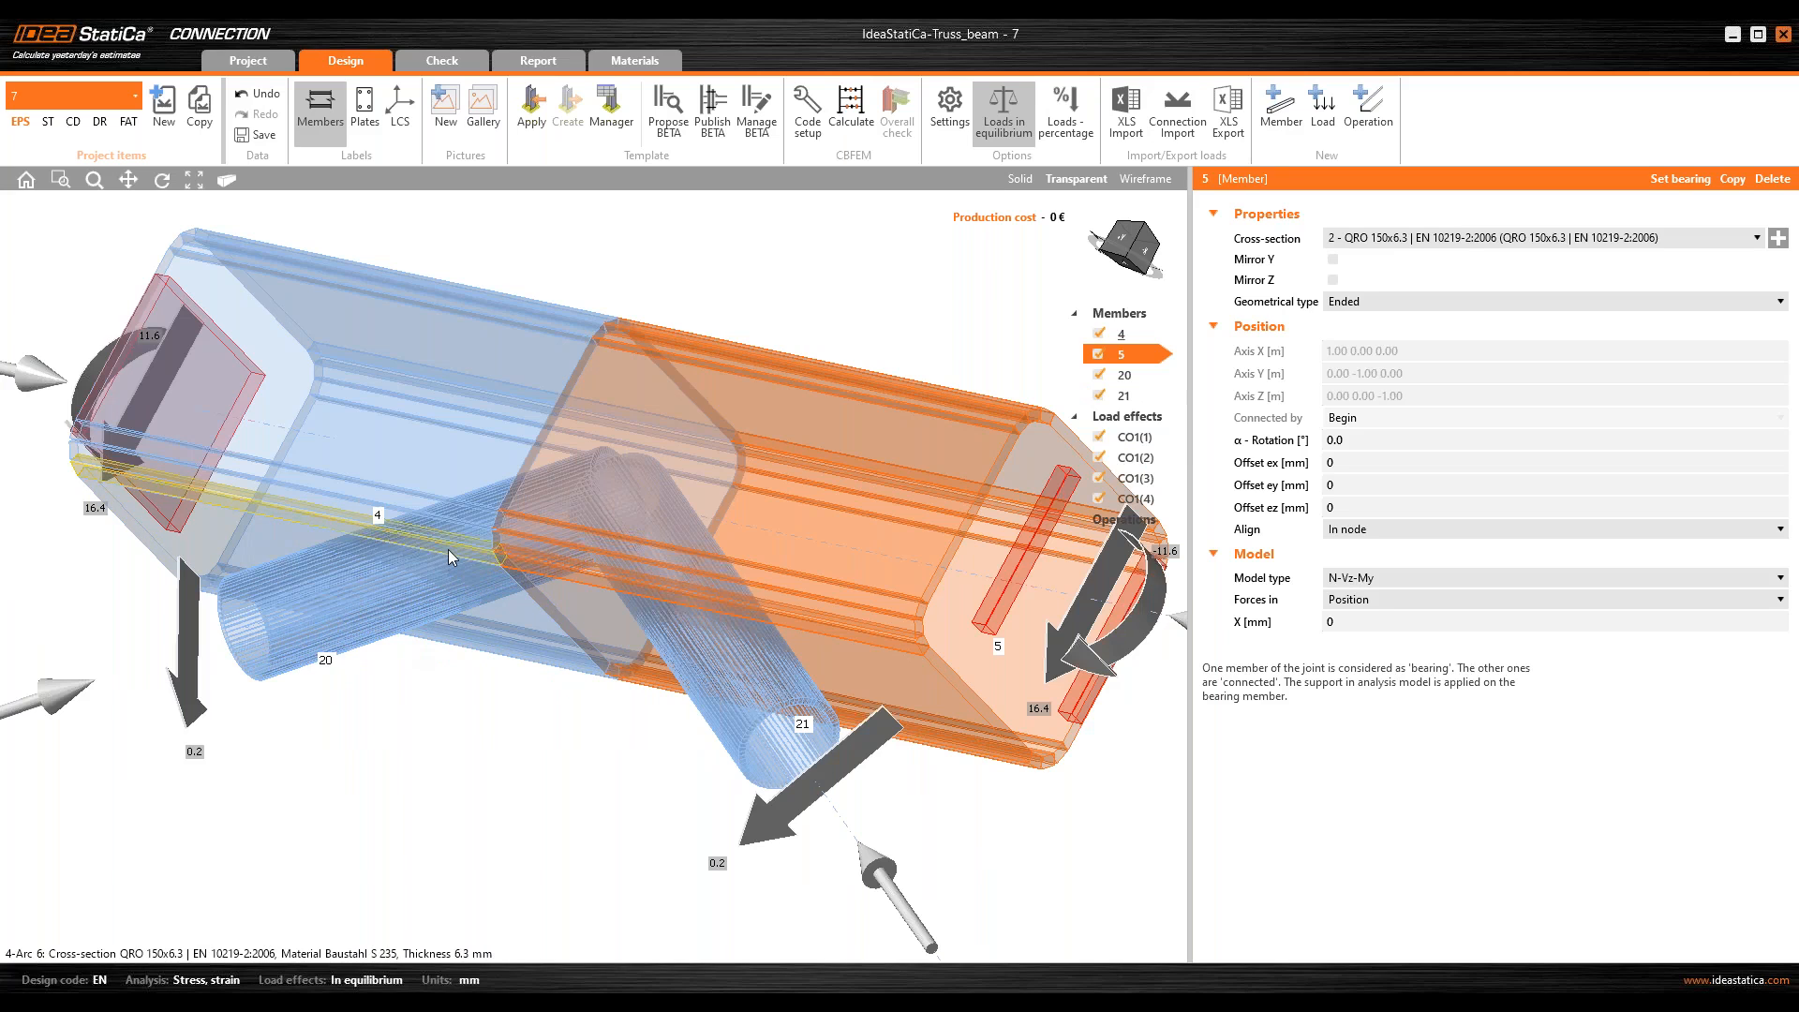
pyautogui.keyDown('ctrl'); pyautogui.moveTo(639, 586); pyautogui.dragTo(403, 555, button='middle'); pyautogui.keyUp('ctrl')
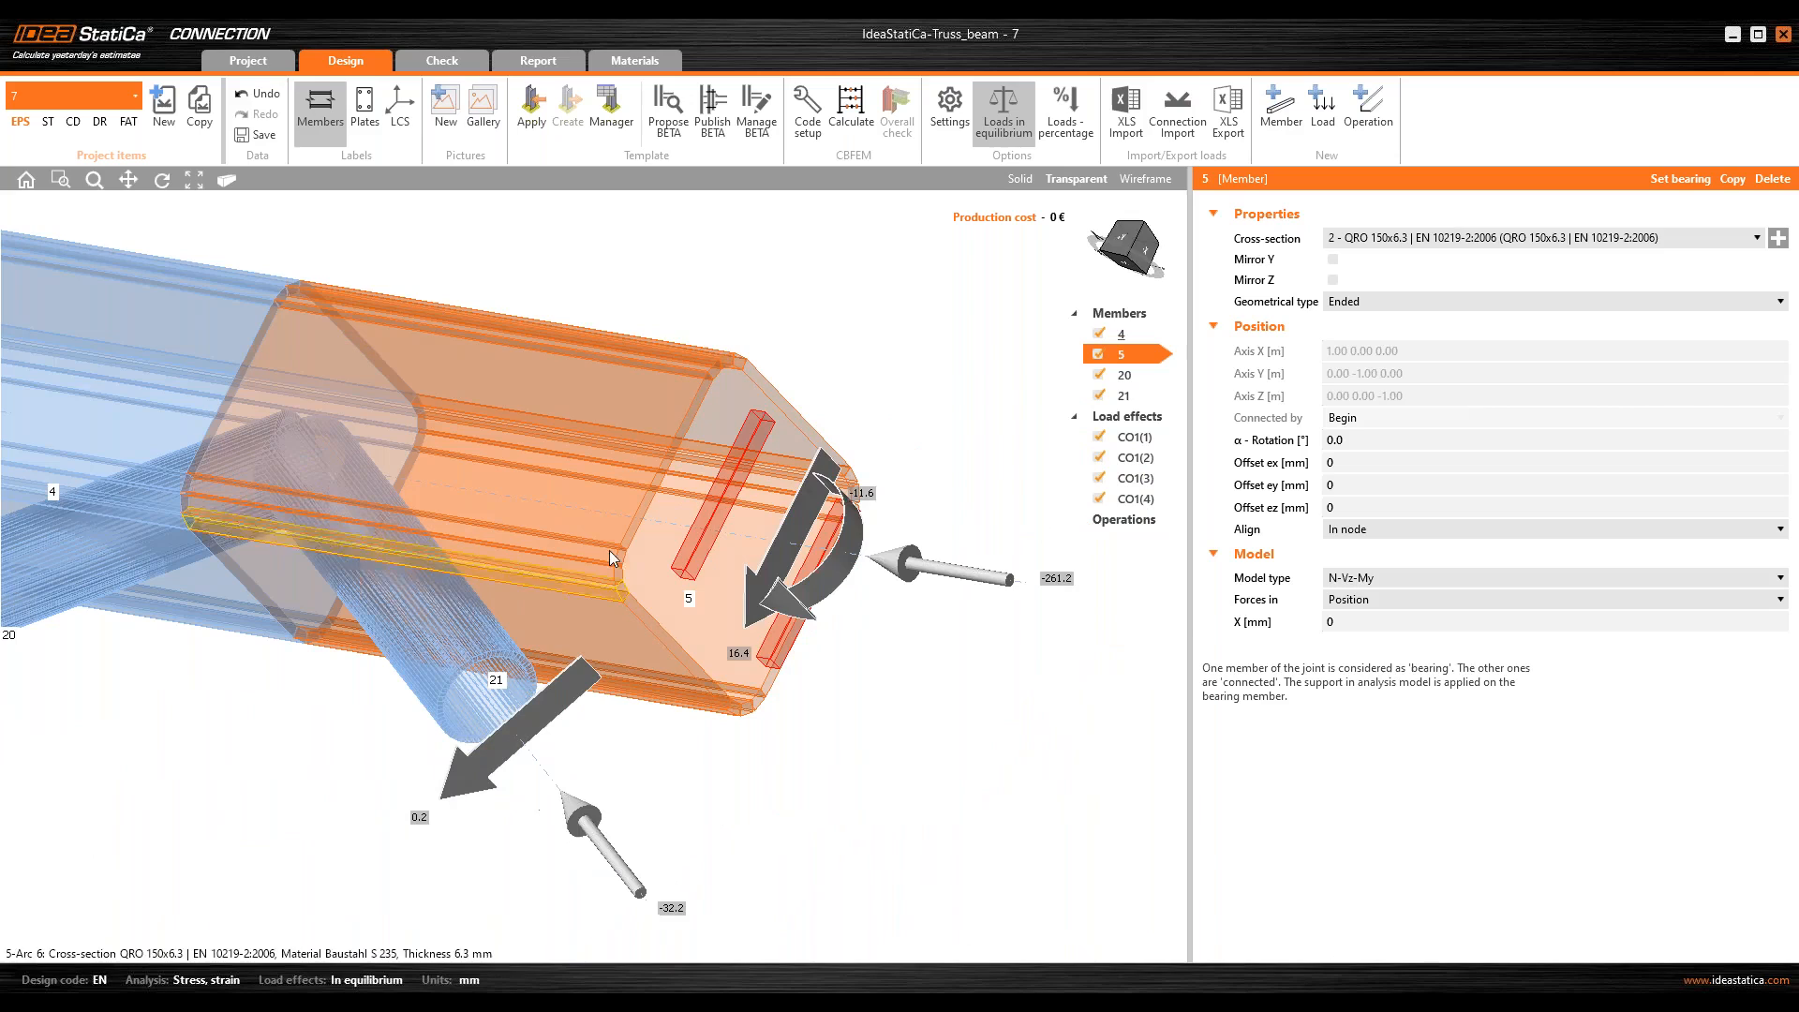
pyautogui.click(1130, 242)
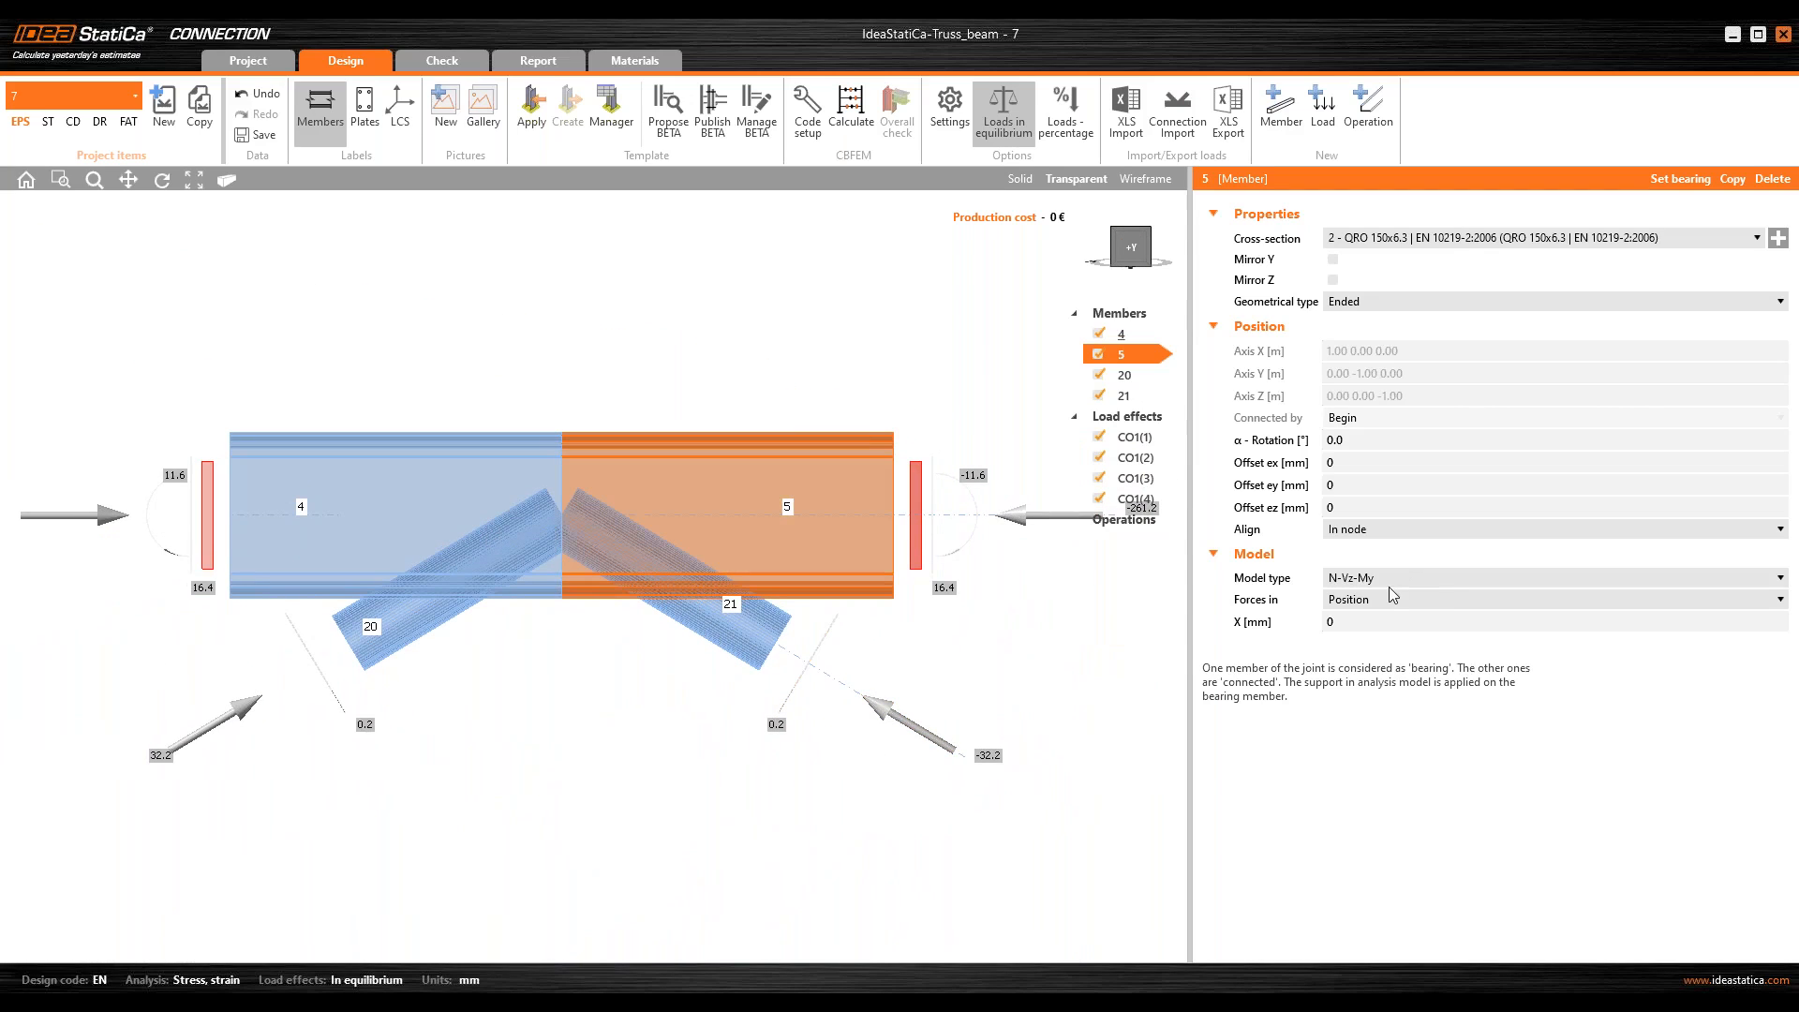
# Step: Set the model type of diagonal members 20 and 21 to N-Vy-Vz
pyautogui.click(1123, 375)
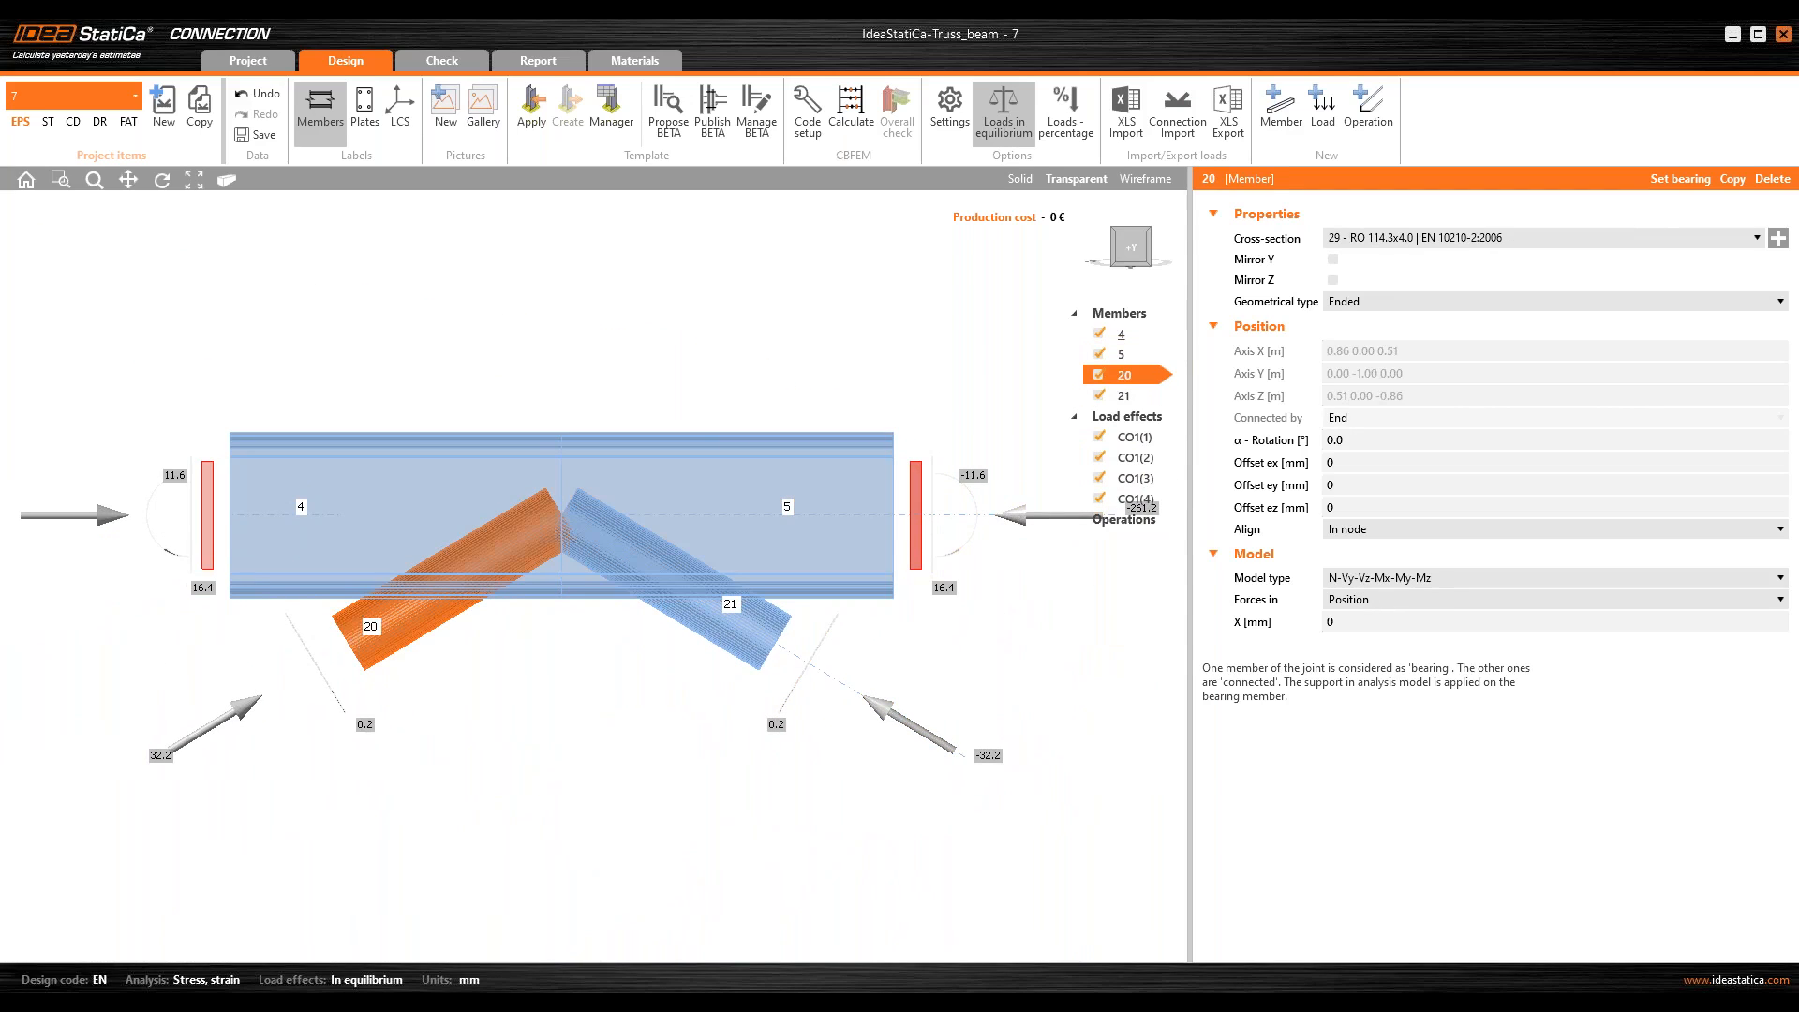
pyautogui.click(1410, 577)
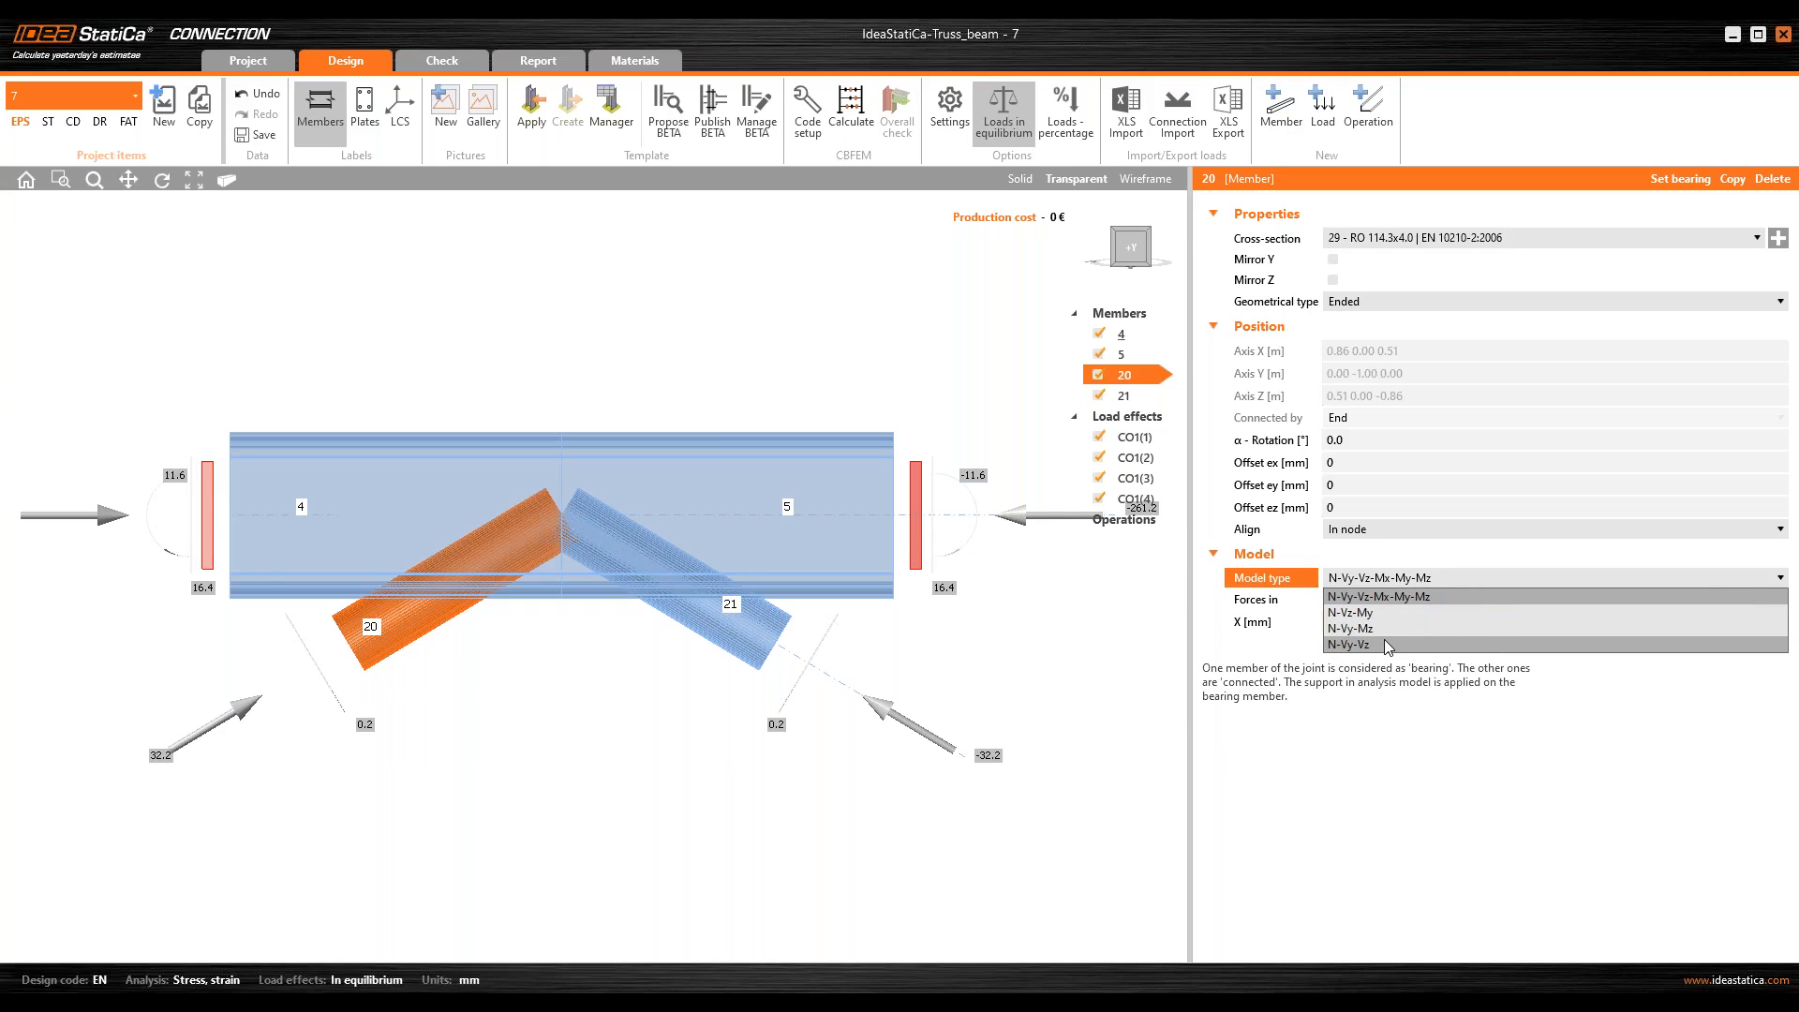
pyautogui.click(1385, 644)
pyautogui.click(1123, 396)
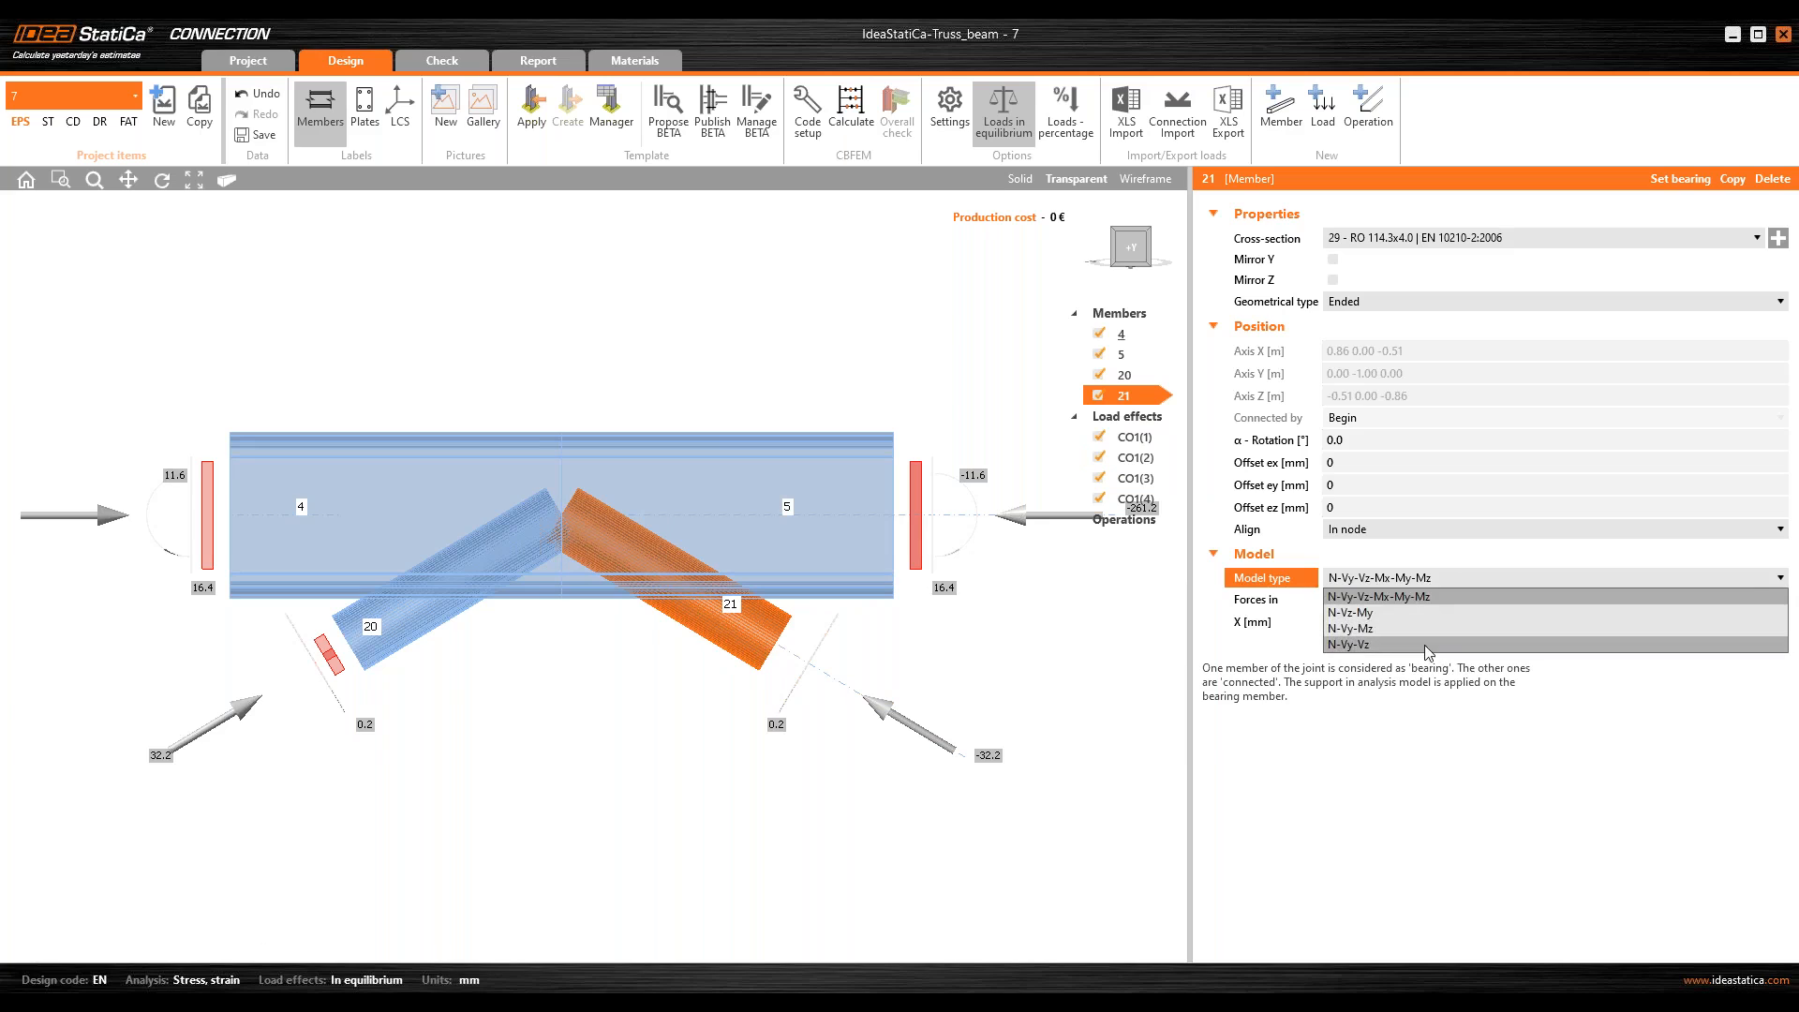
pyautogui.click(1424, 645)
# Step: Examine the supports of the diagonals and the member forces of load effect CO1(1), ending in a side view
pyautogui.moveTo(802, 614); pyautogui.dragTo(583, 607, button='middle')
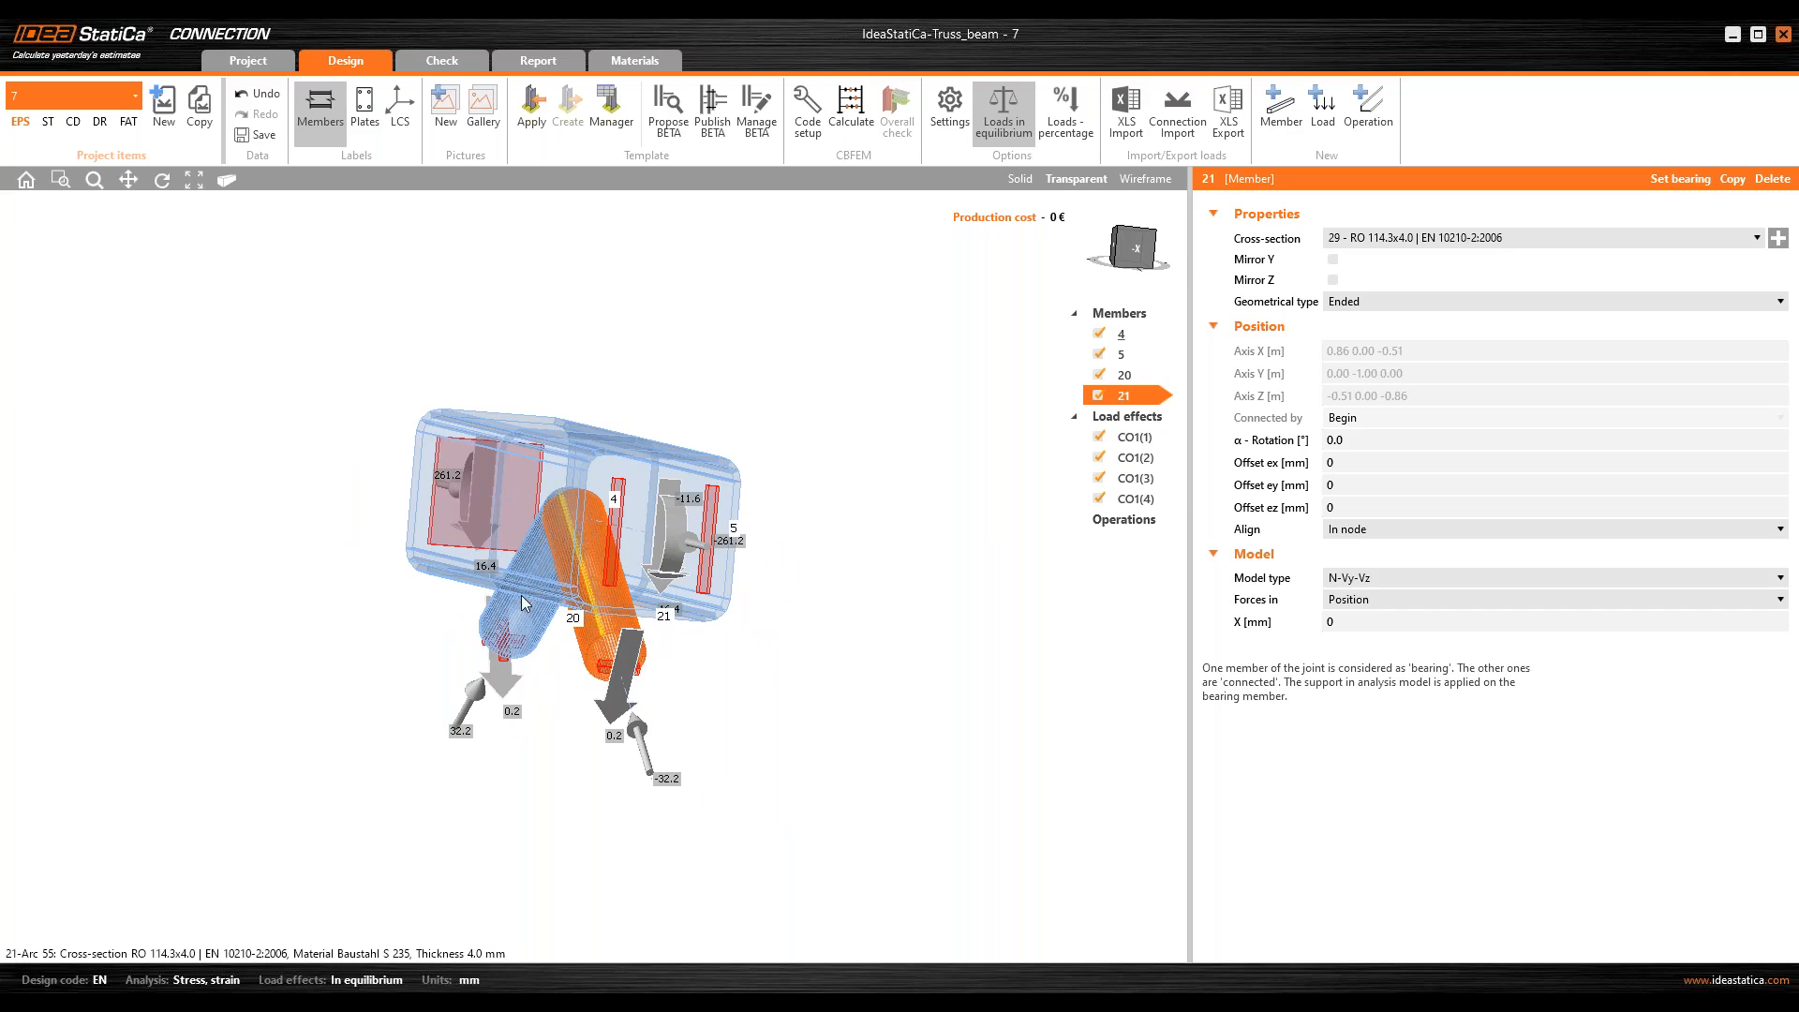
pyautogui.moveTo(521, 594); pyautogui.dragTo(476, 551, button='right')
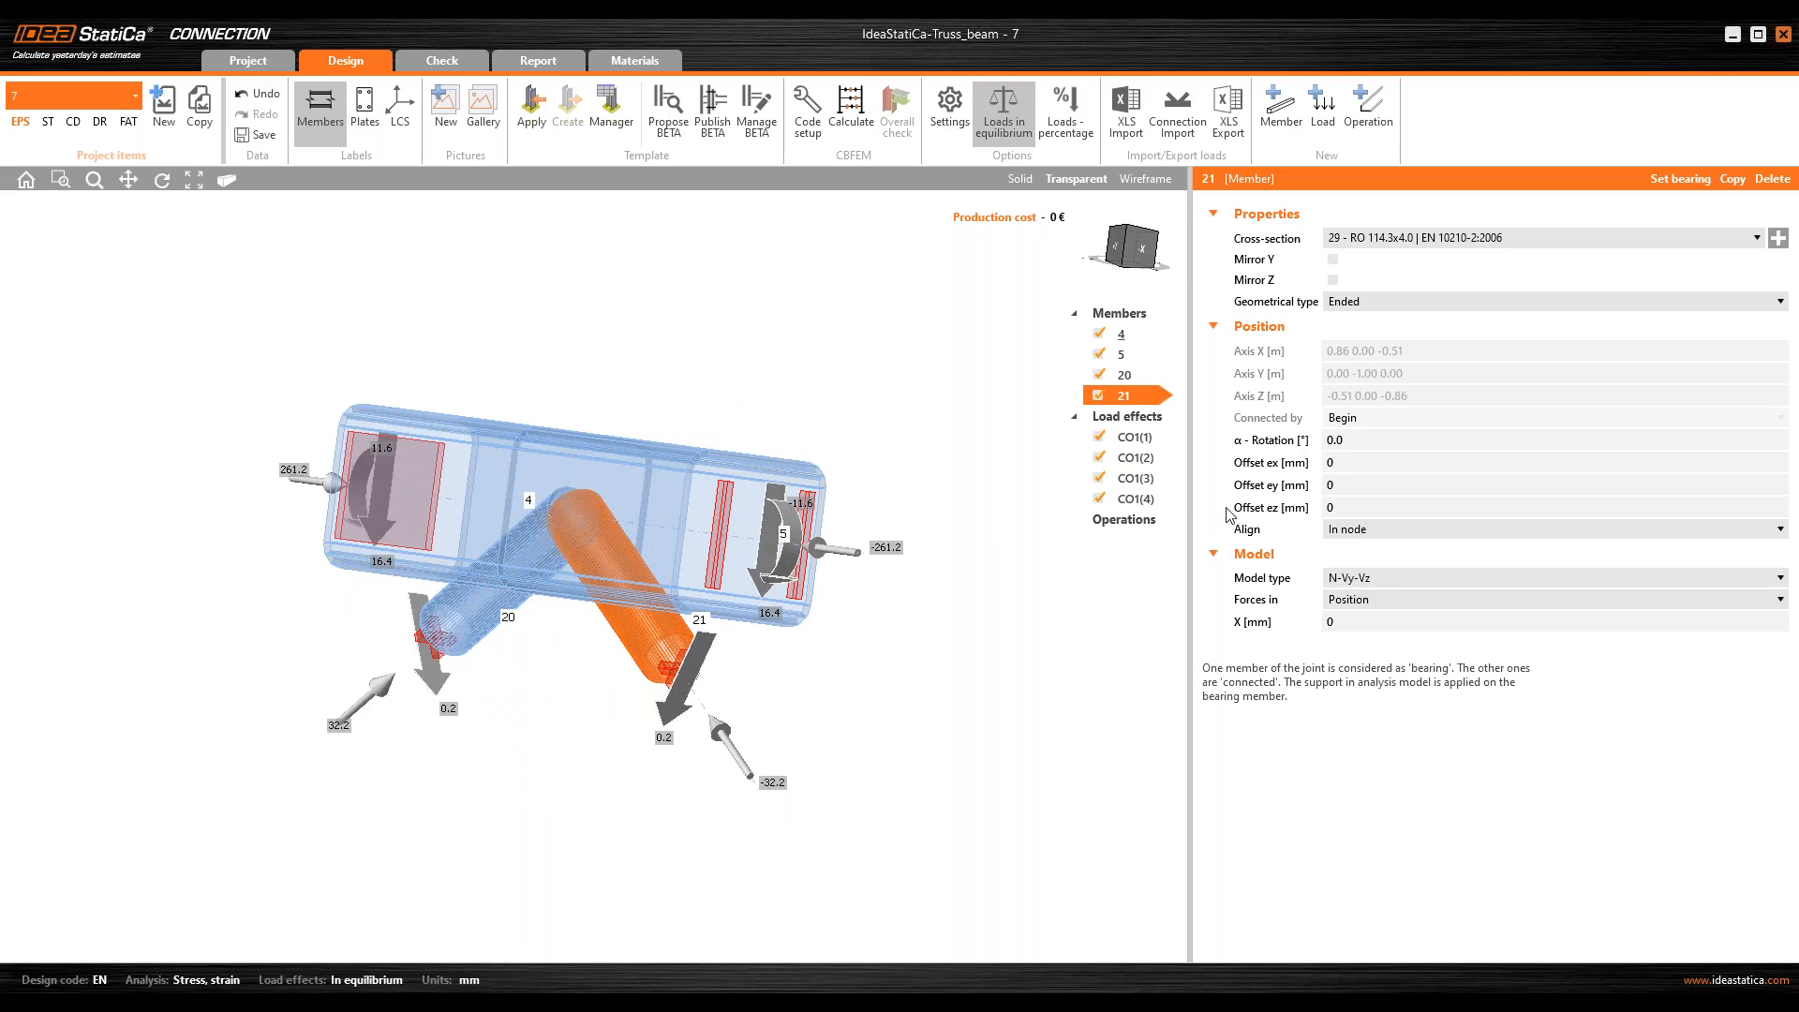
pyautogui.click(1148, 444)
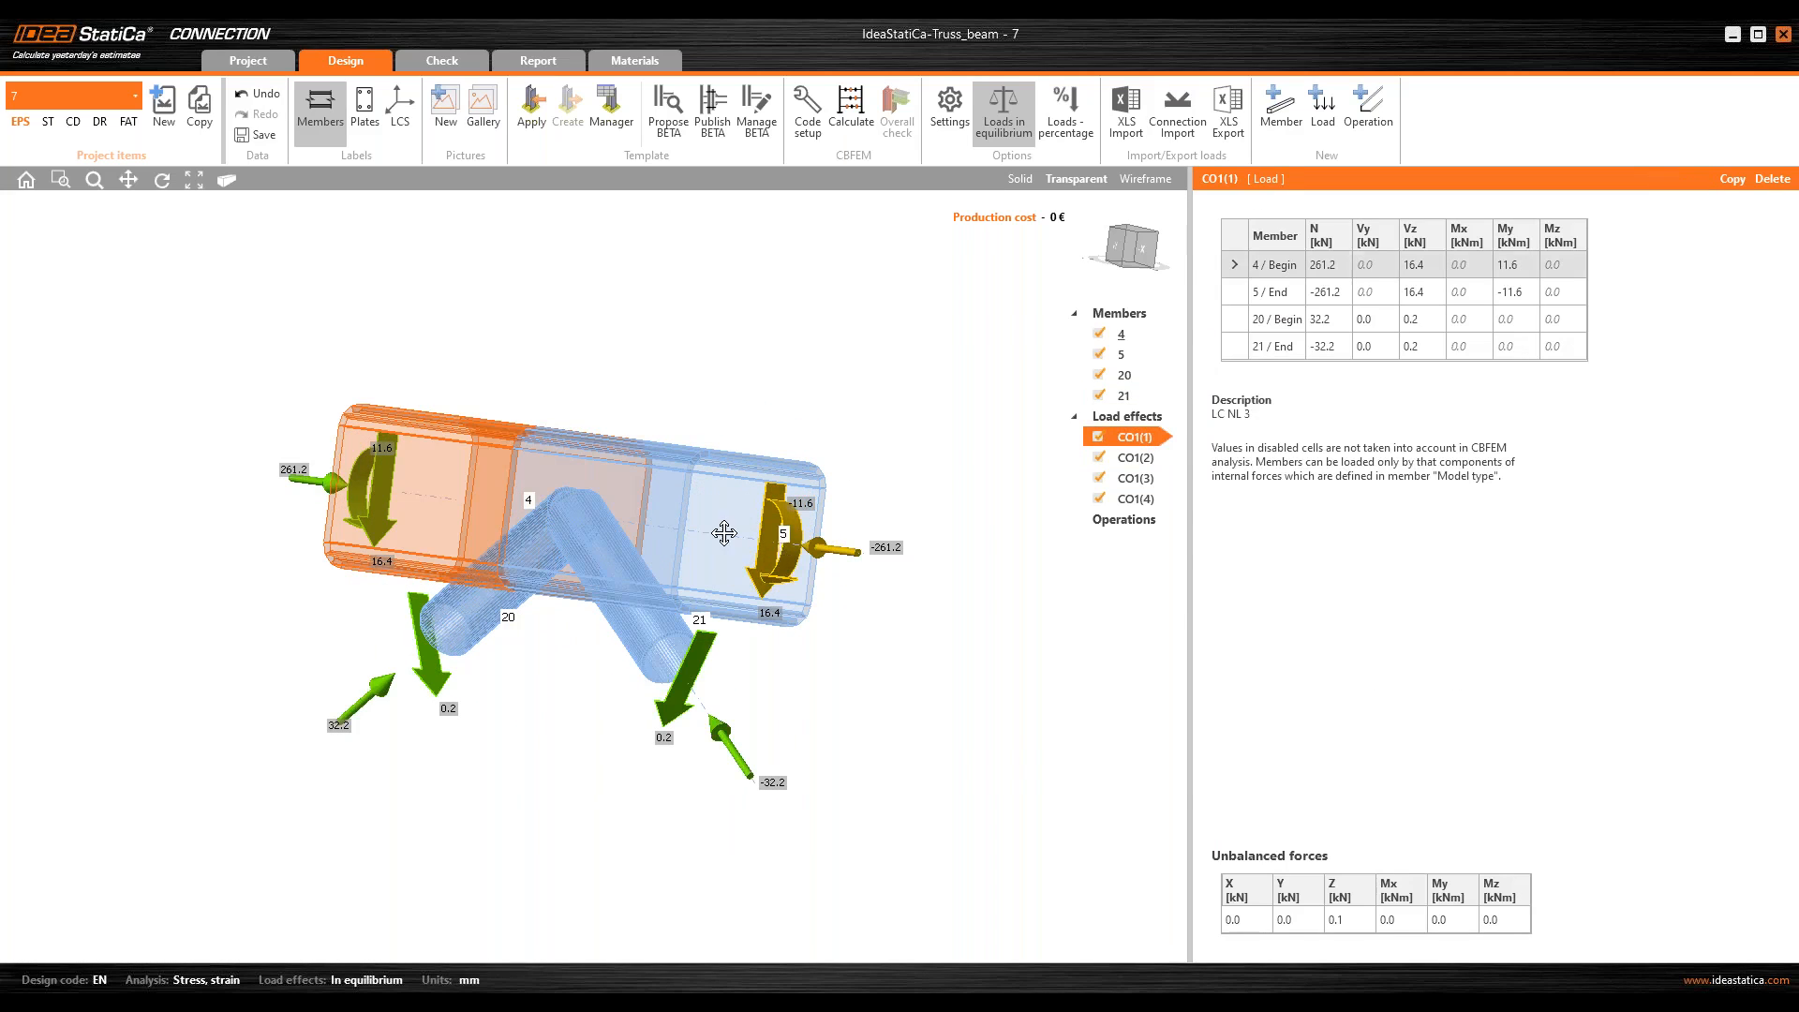
pyautogui.click(1116, 251)
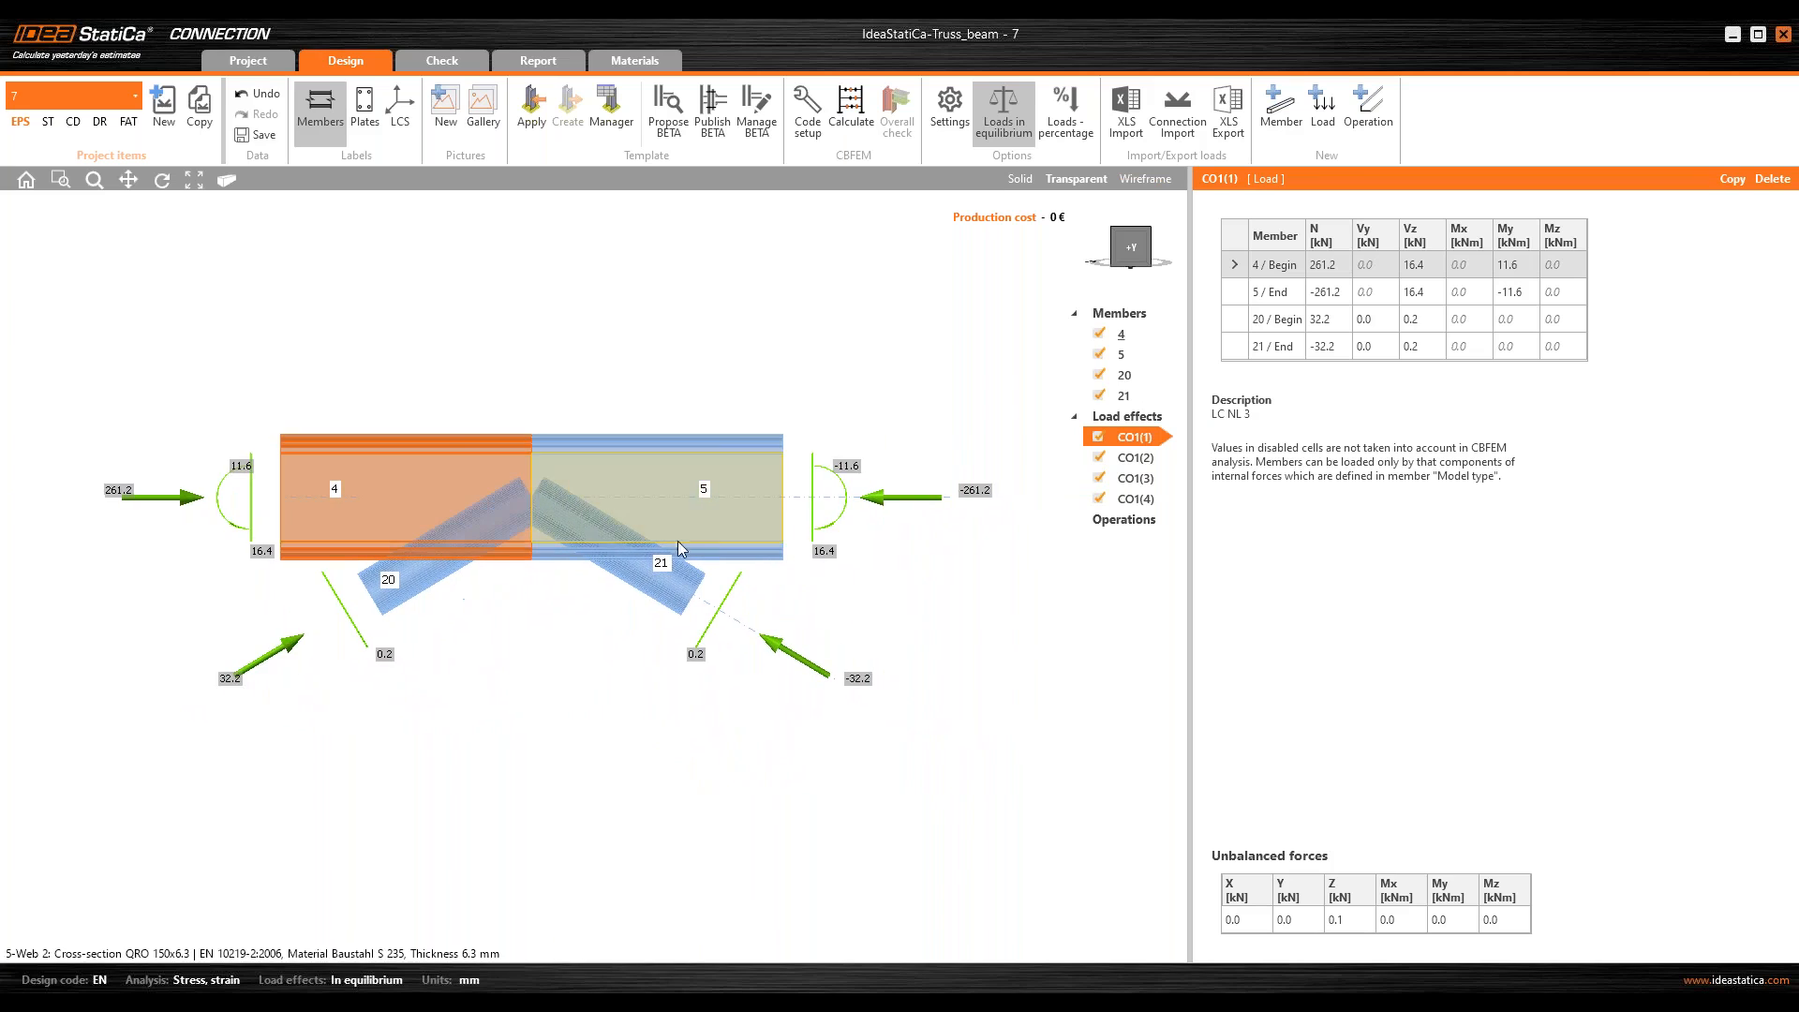
# Step: Connect chord member 5 to chord member 4 with a bolted plate-to-plate joint using M16 8.8 bolts
pyautogui.moveTo(750, 525); pyautogui.dragTo(633, 547, button='middle')
pyautogui.scroll(4, 753, 504)
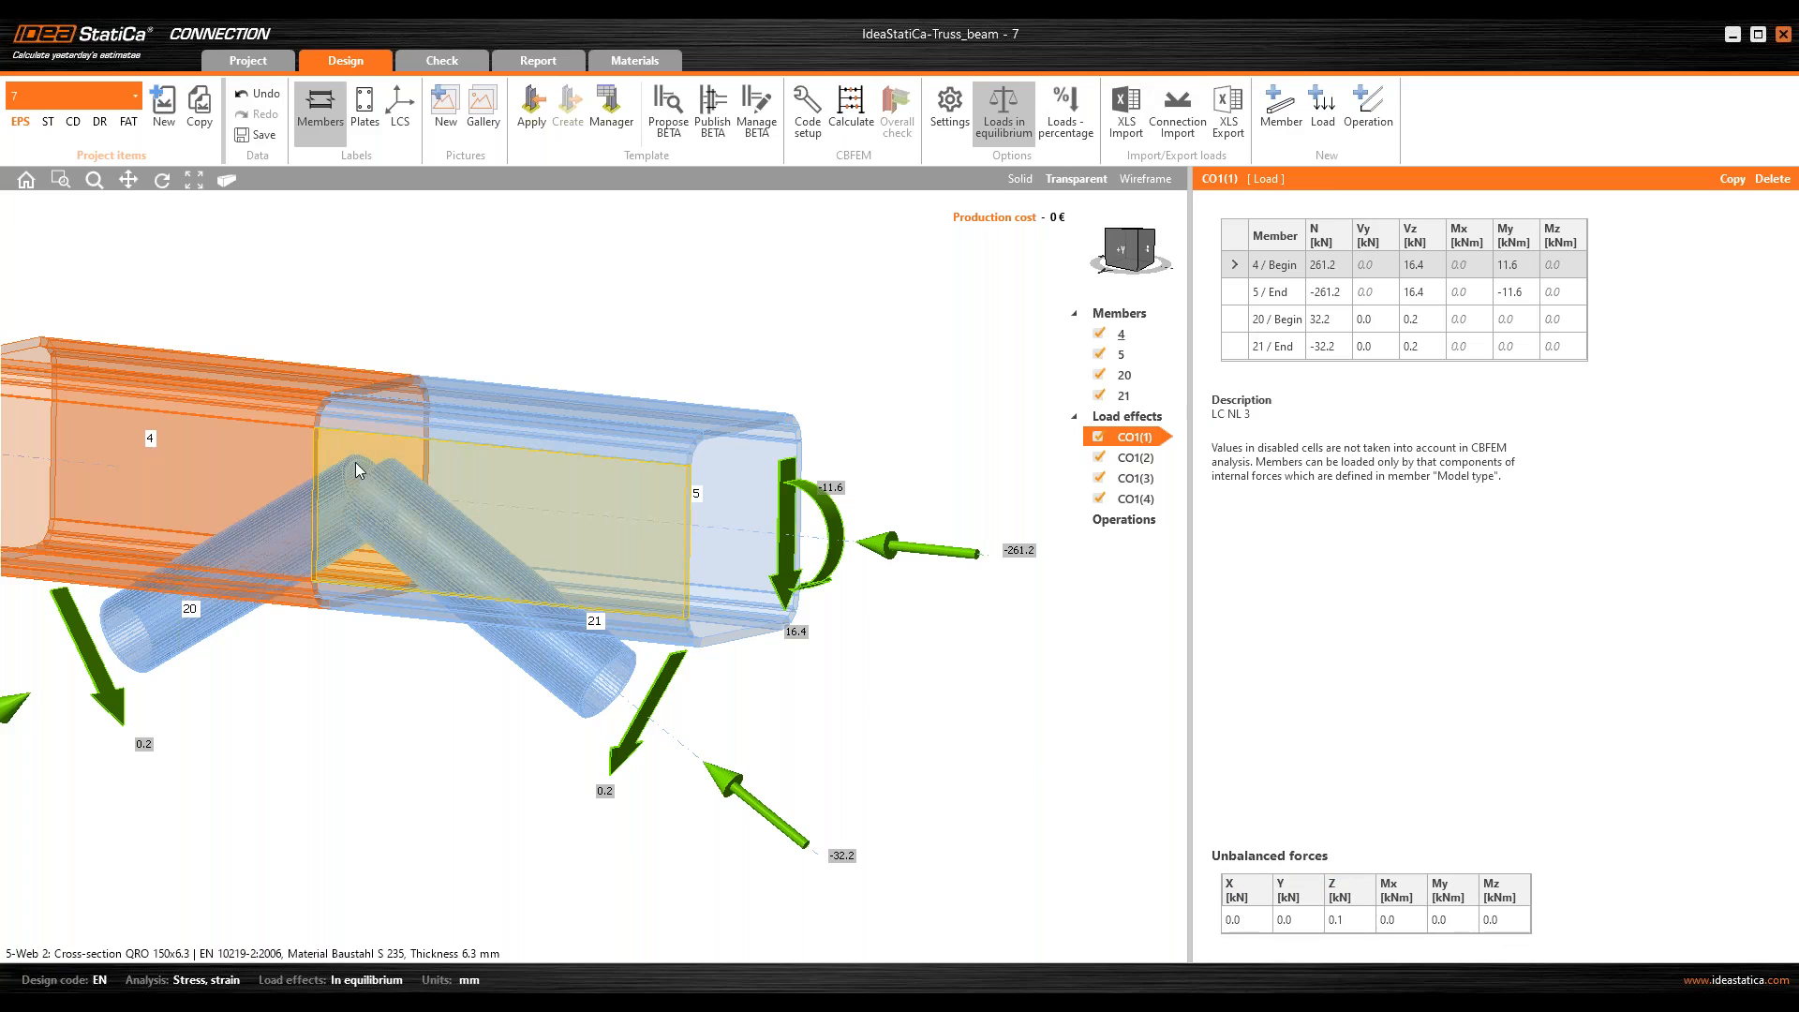
pyautogui.moveTo(382, 462); pyautogui.dragTo(442, 524, button='middle')
pyautogui.click(1124, 250)
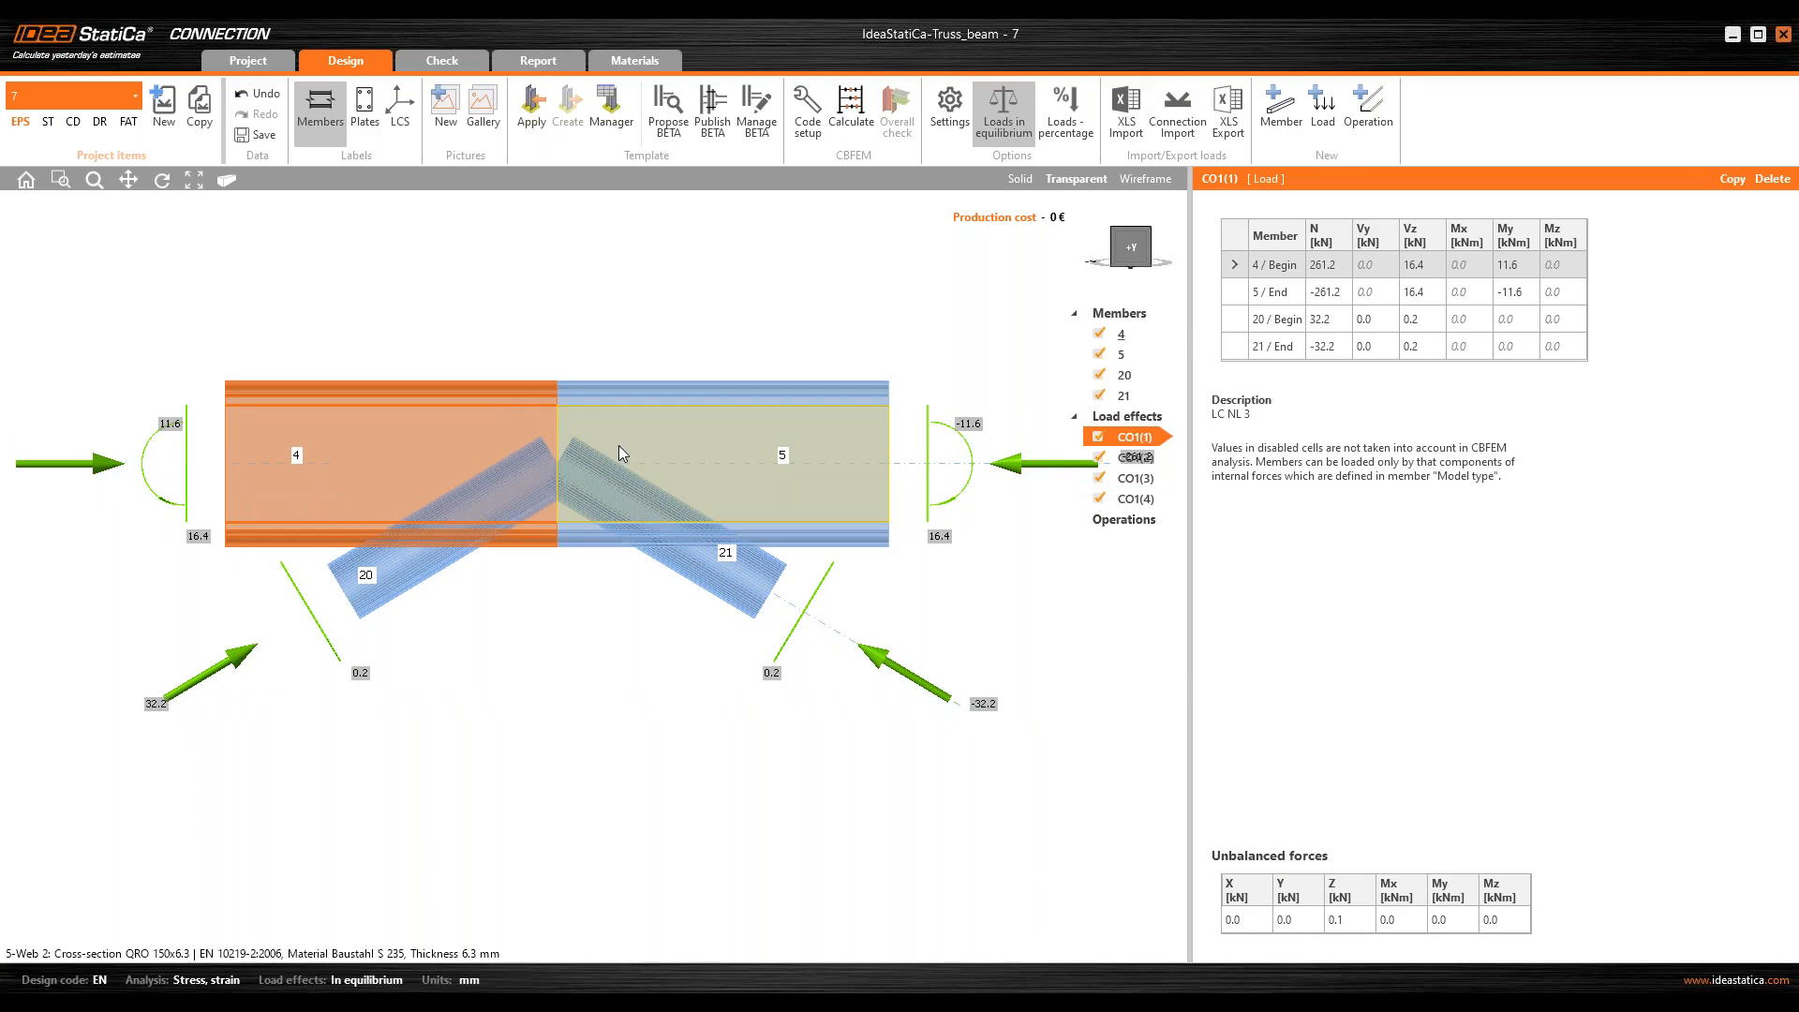
pyautogui.moveTo(583, 460)
pyautogui.mouseDown(button='middle')
pyautogui.moveTo(544, 478)
pyautogui.moveTo(485, 559)
pyautogui.moveTo(572, 446)
pyautogui.moveTo(501, 476)
pyautogui.moveTo(598, 433)
pyautogui.moveTo(576, 451)
pyautogui.mouseUp(button='middle')
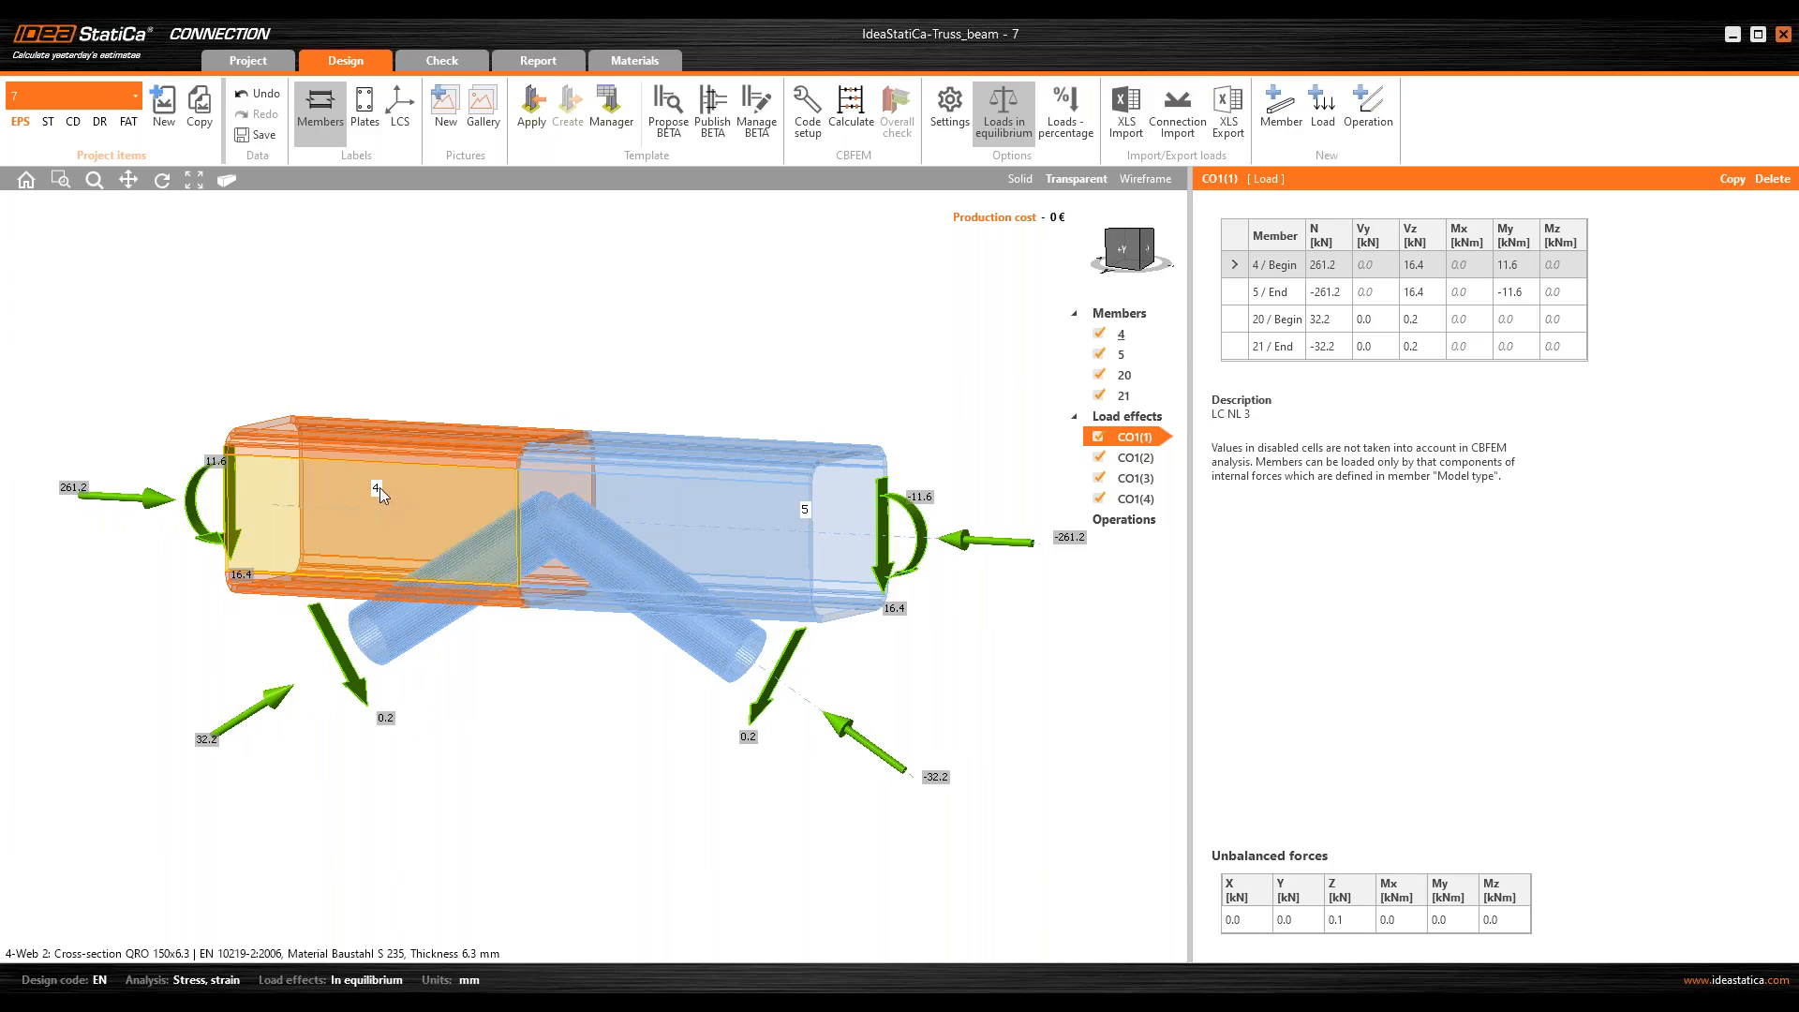
pyautogui.moveTo(597, 489); pyautogui.dragTo(514, 489, button='middle')
pyautogui.rightClick(536, 499)
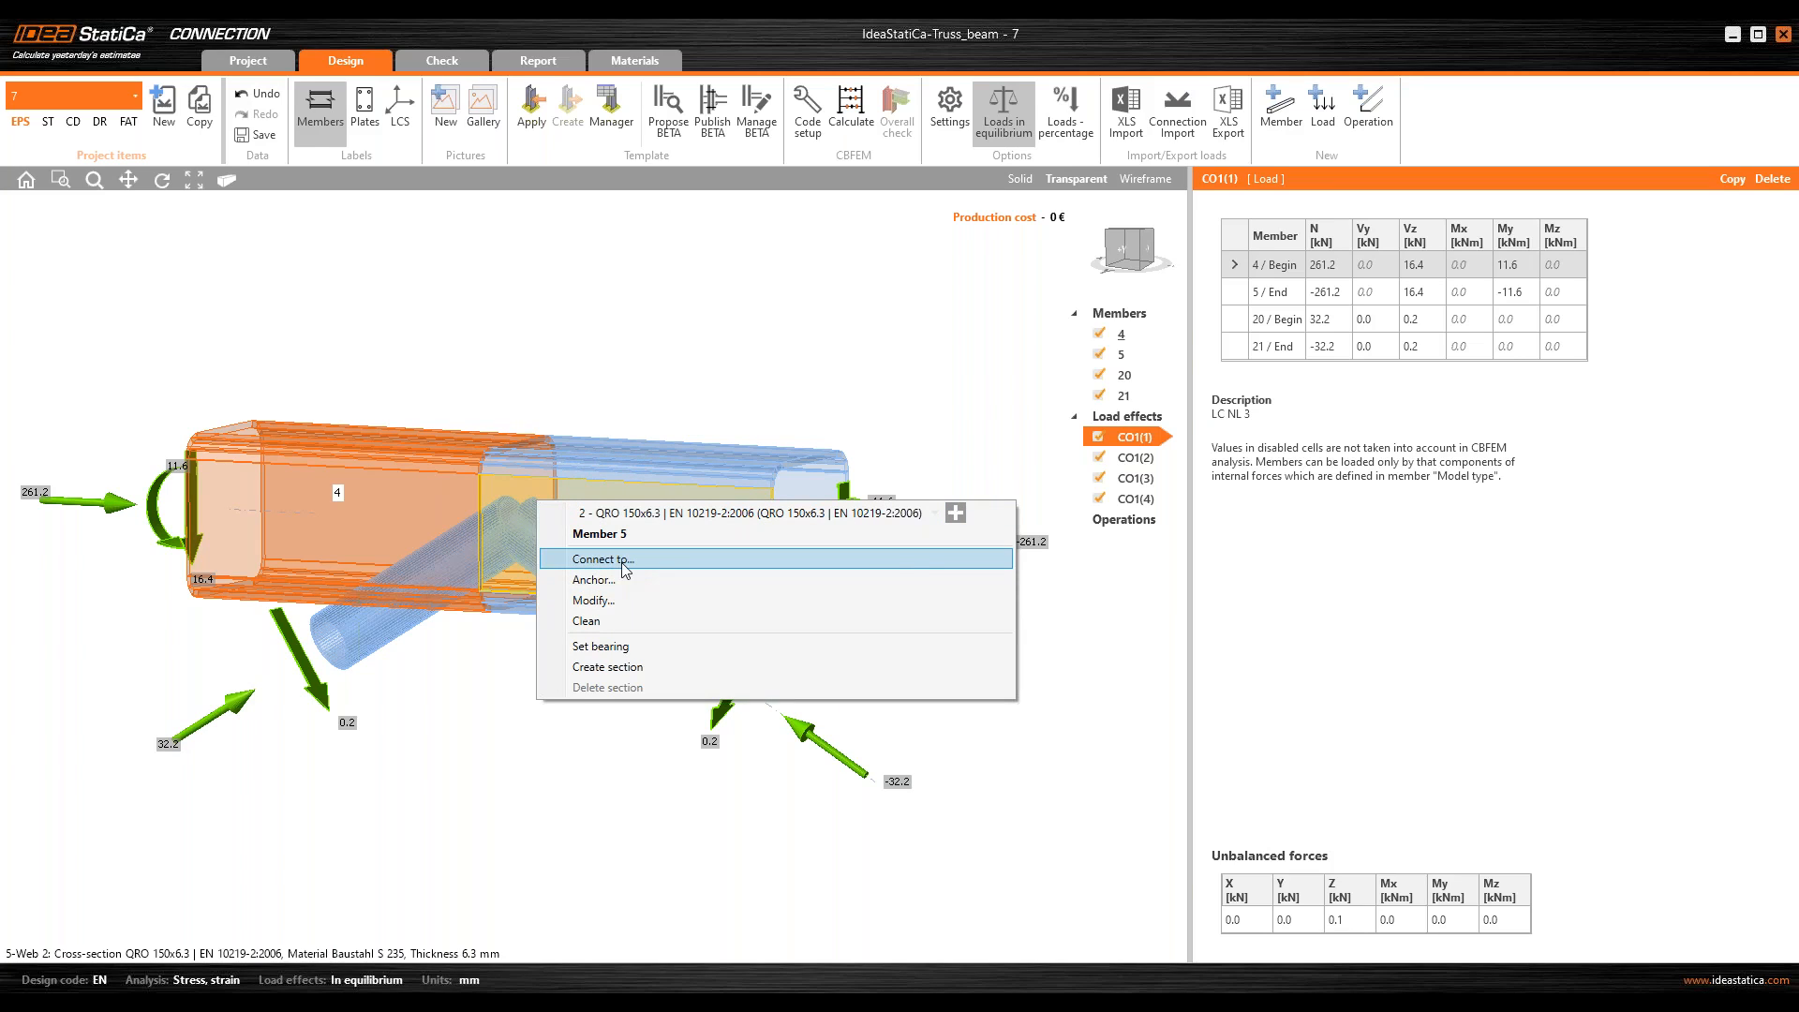
pyautogui.click(663, 562)
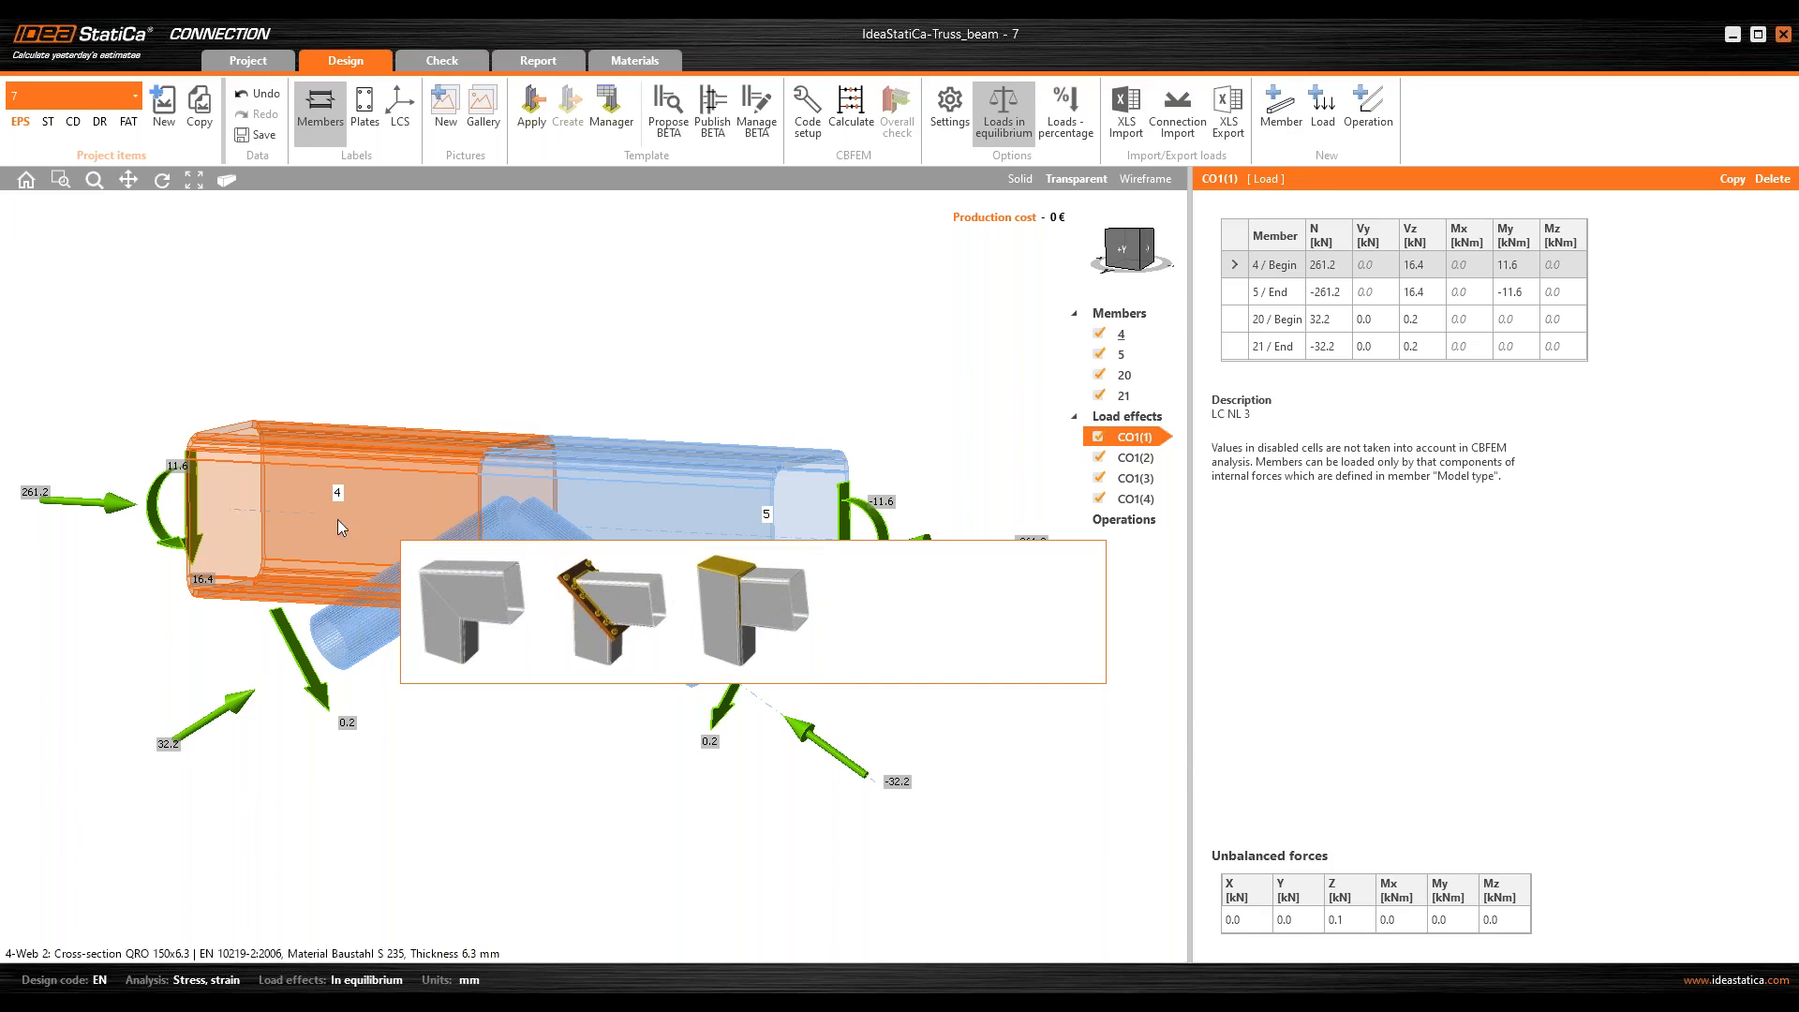
pyautogui.click(646, 669)
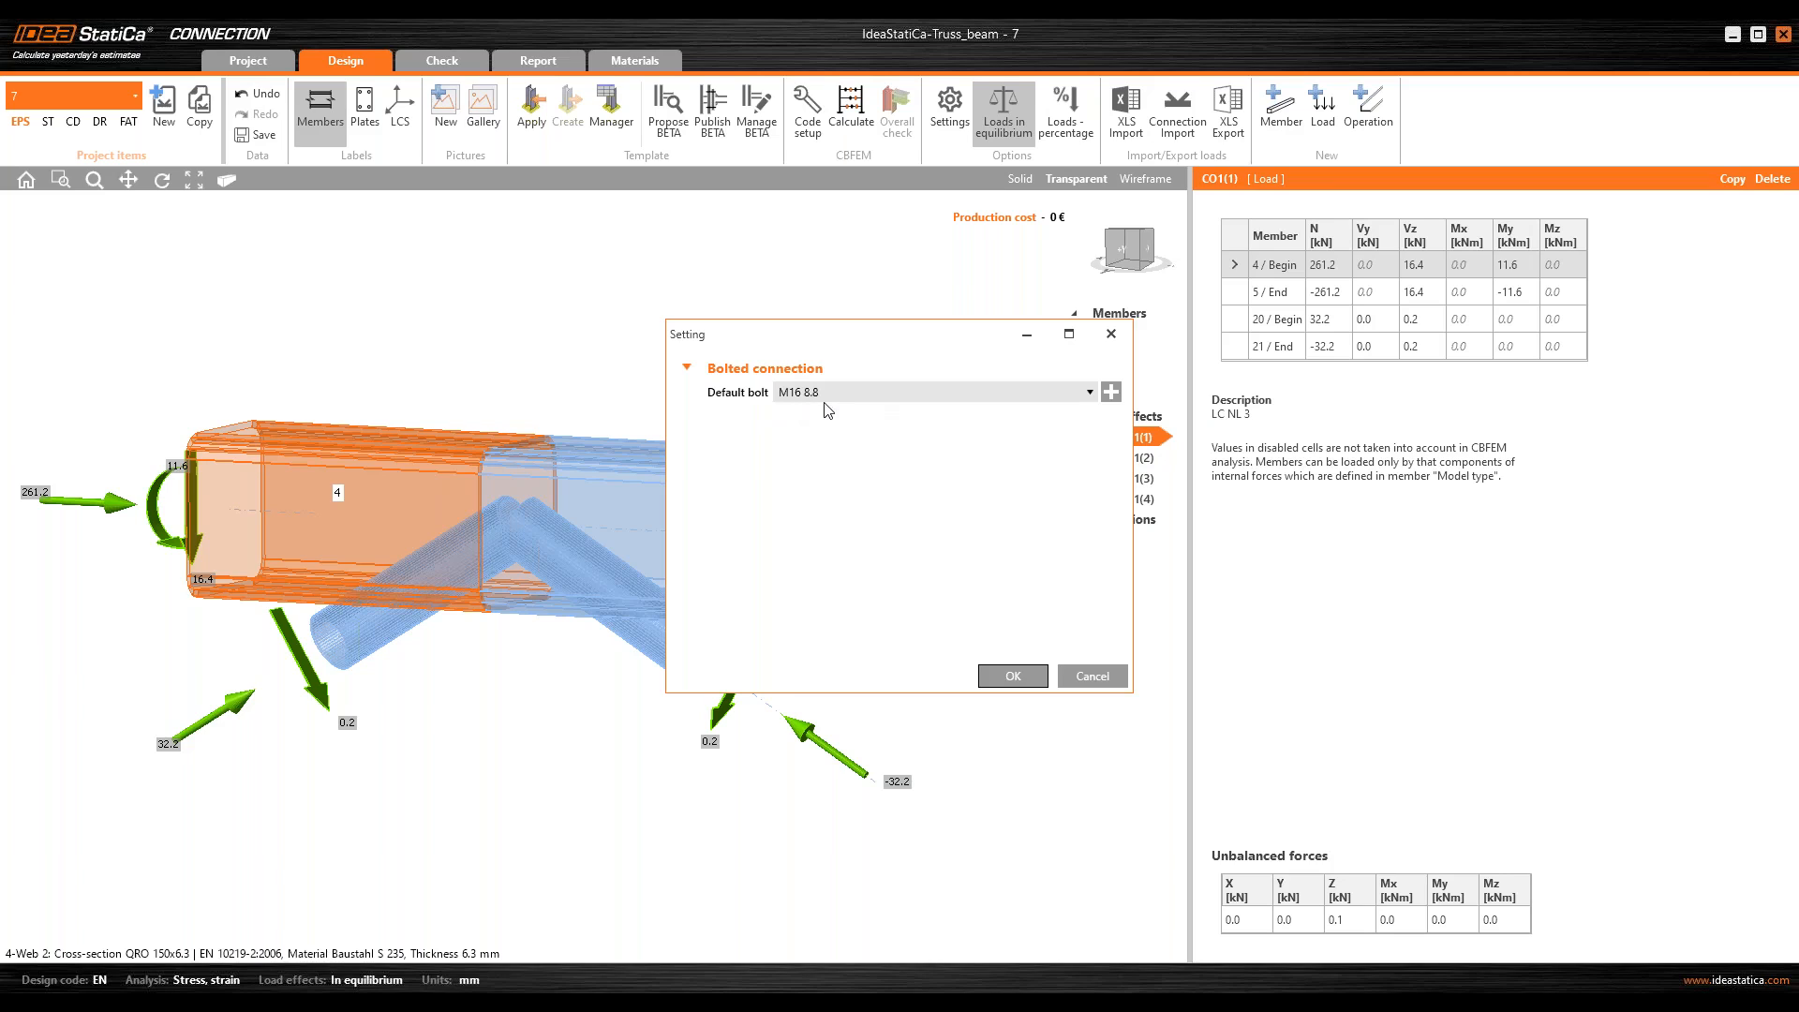
pyautogui.click(1012, 674)
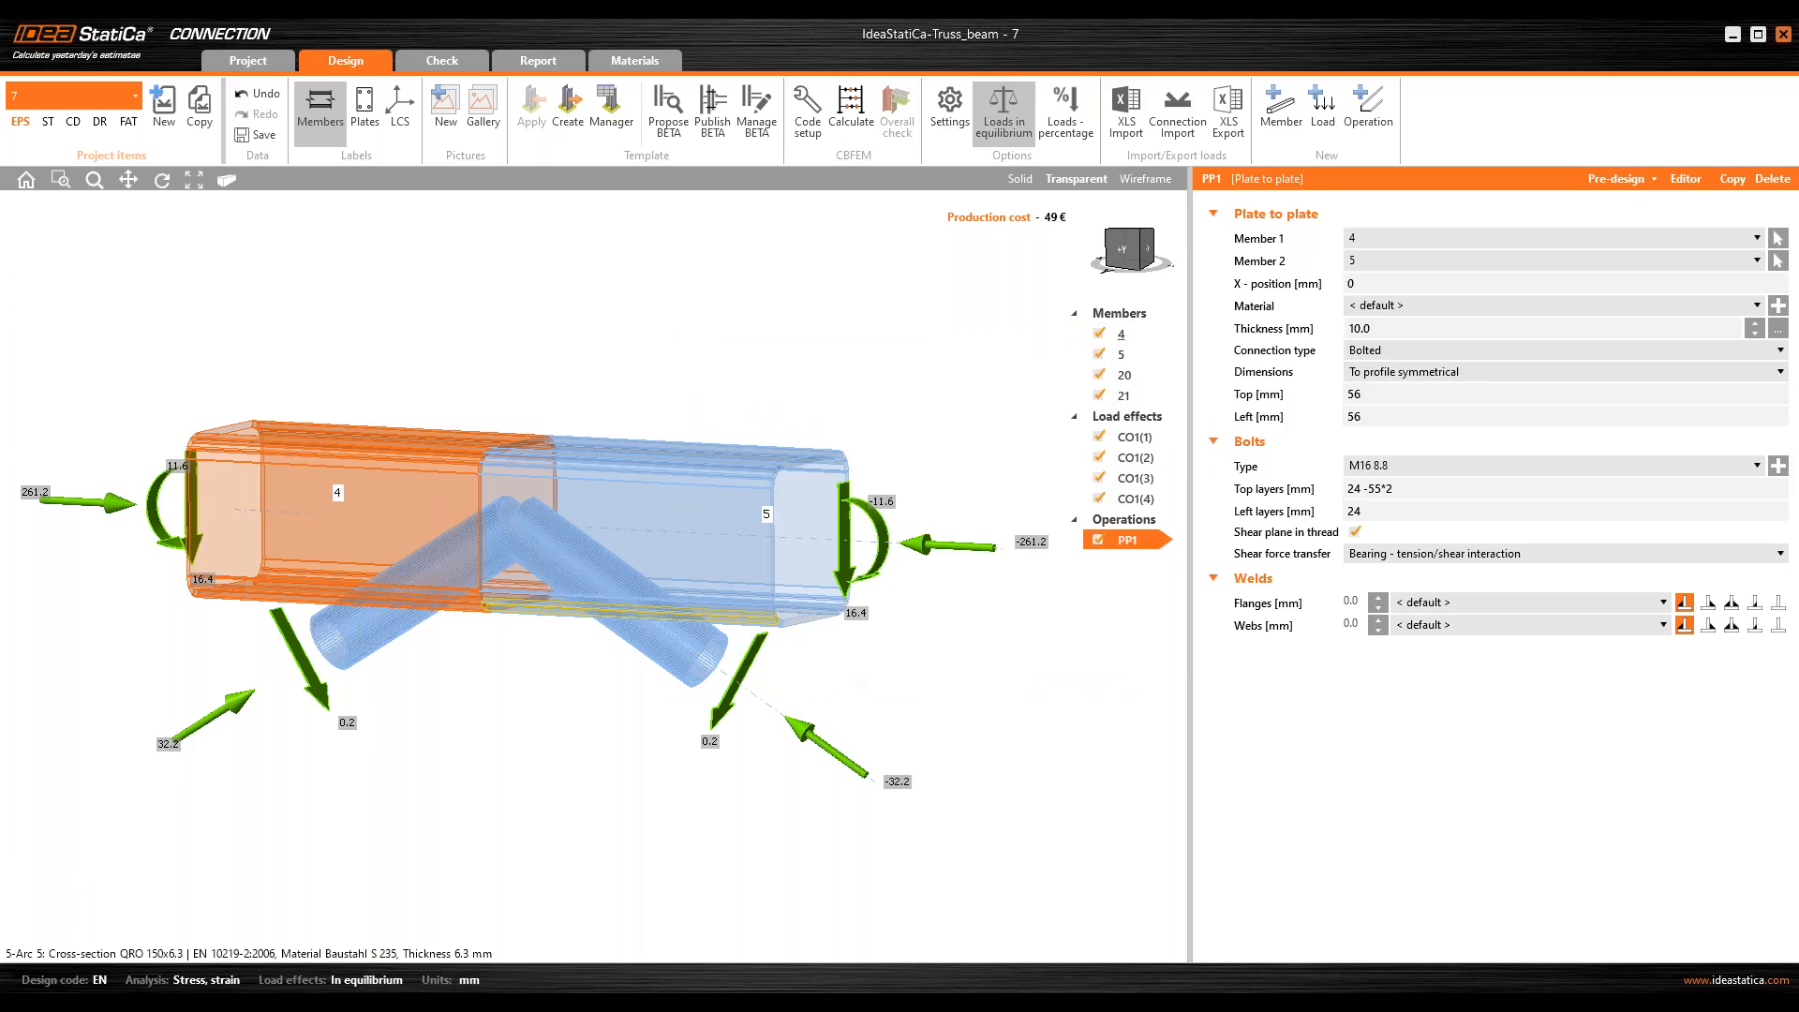
# Step: Set the thickness of the plate-to-plate joint's end plates to 12 mm
pyautogui.click(1145, 251)
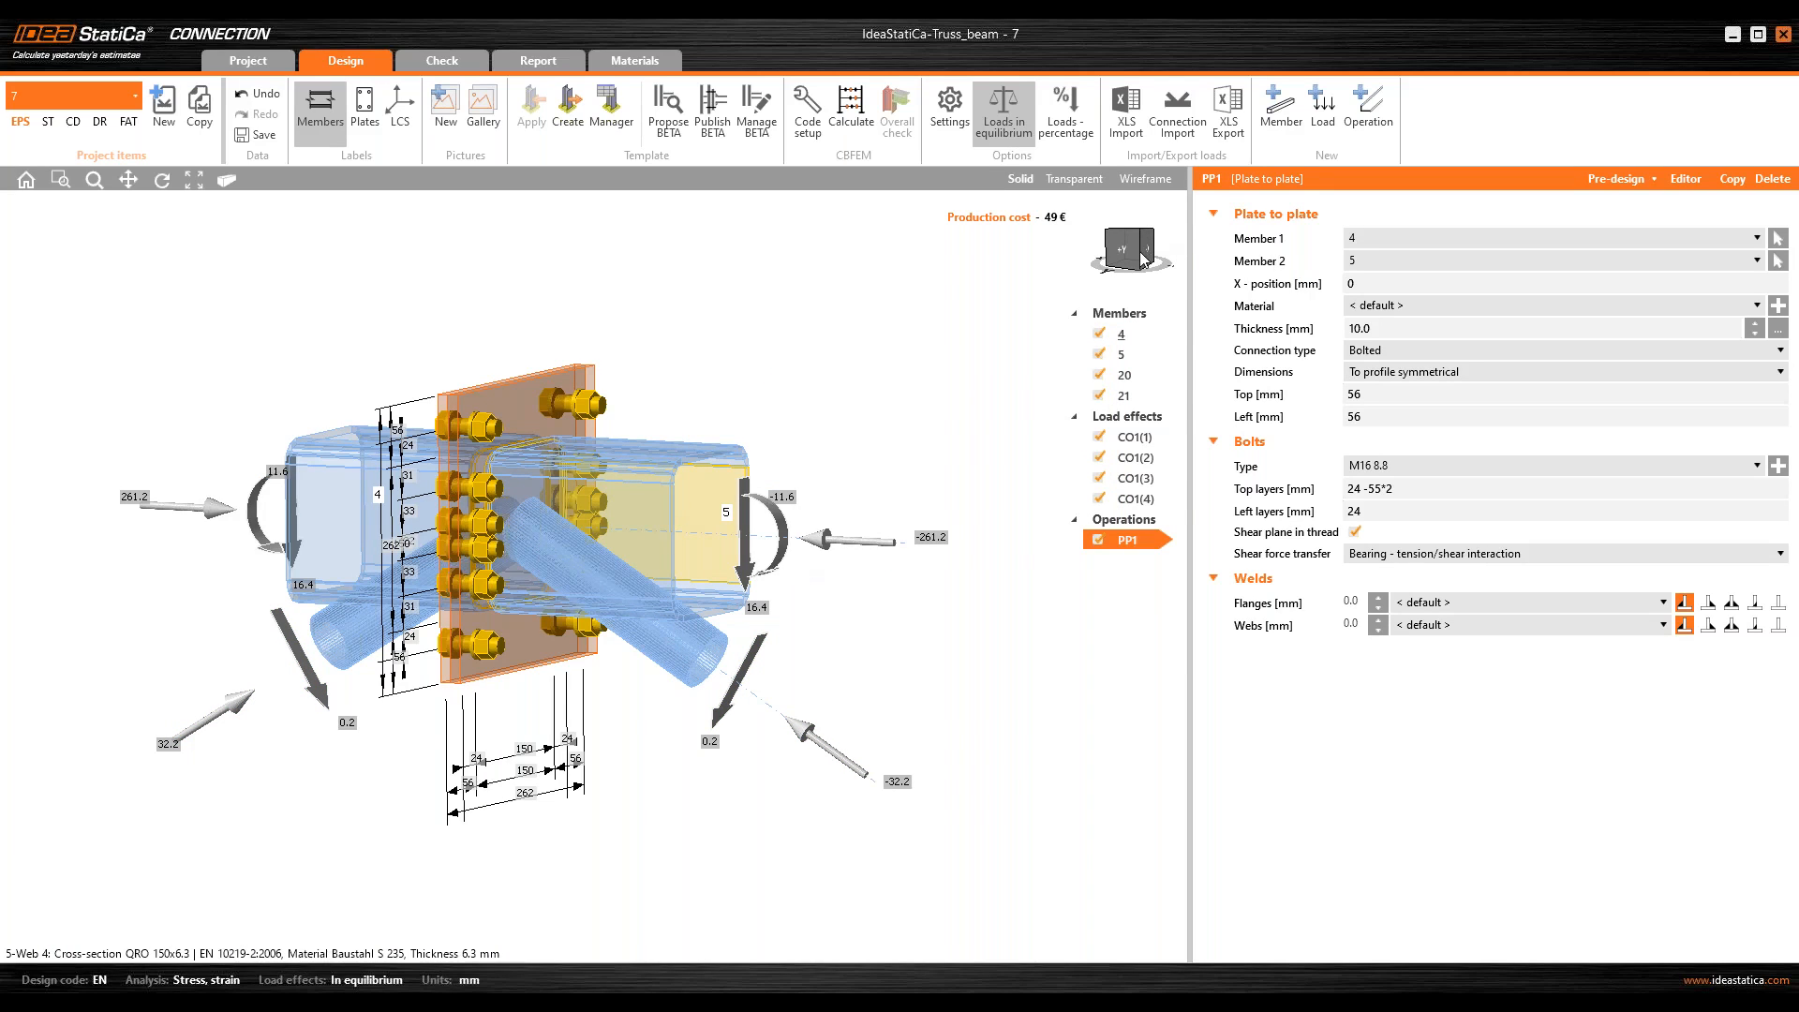
pyautogui.click(1145, 251)
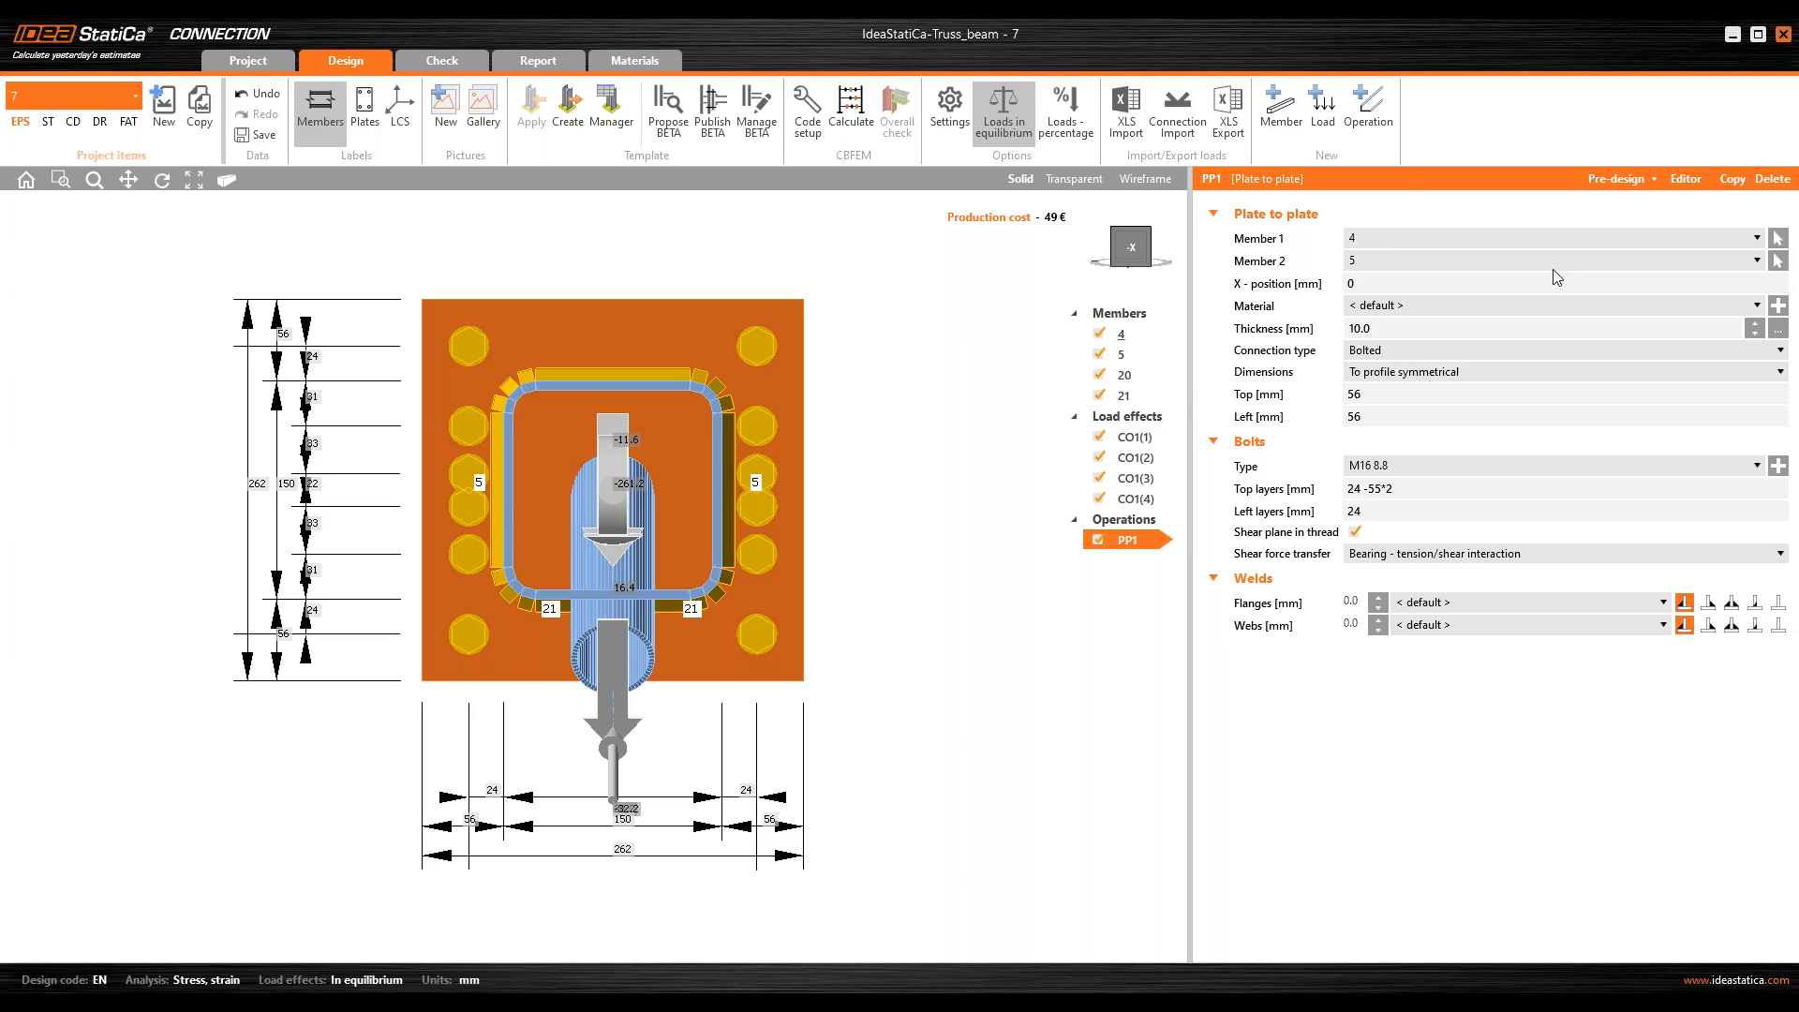
pyautogui.moveTo(436, 481); pyautogui.dragTo(354, 478, button='right')
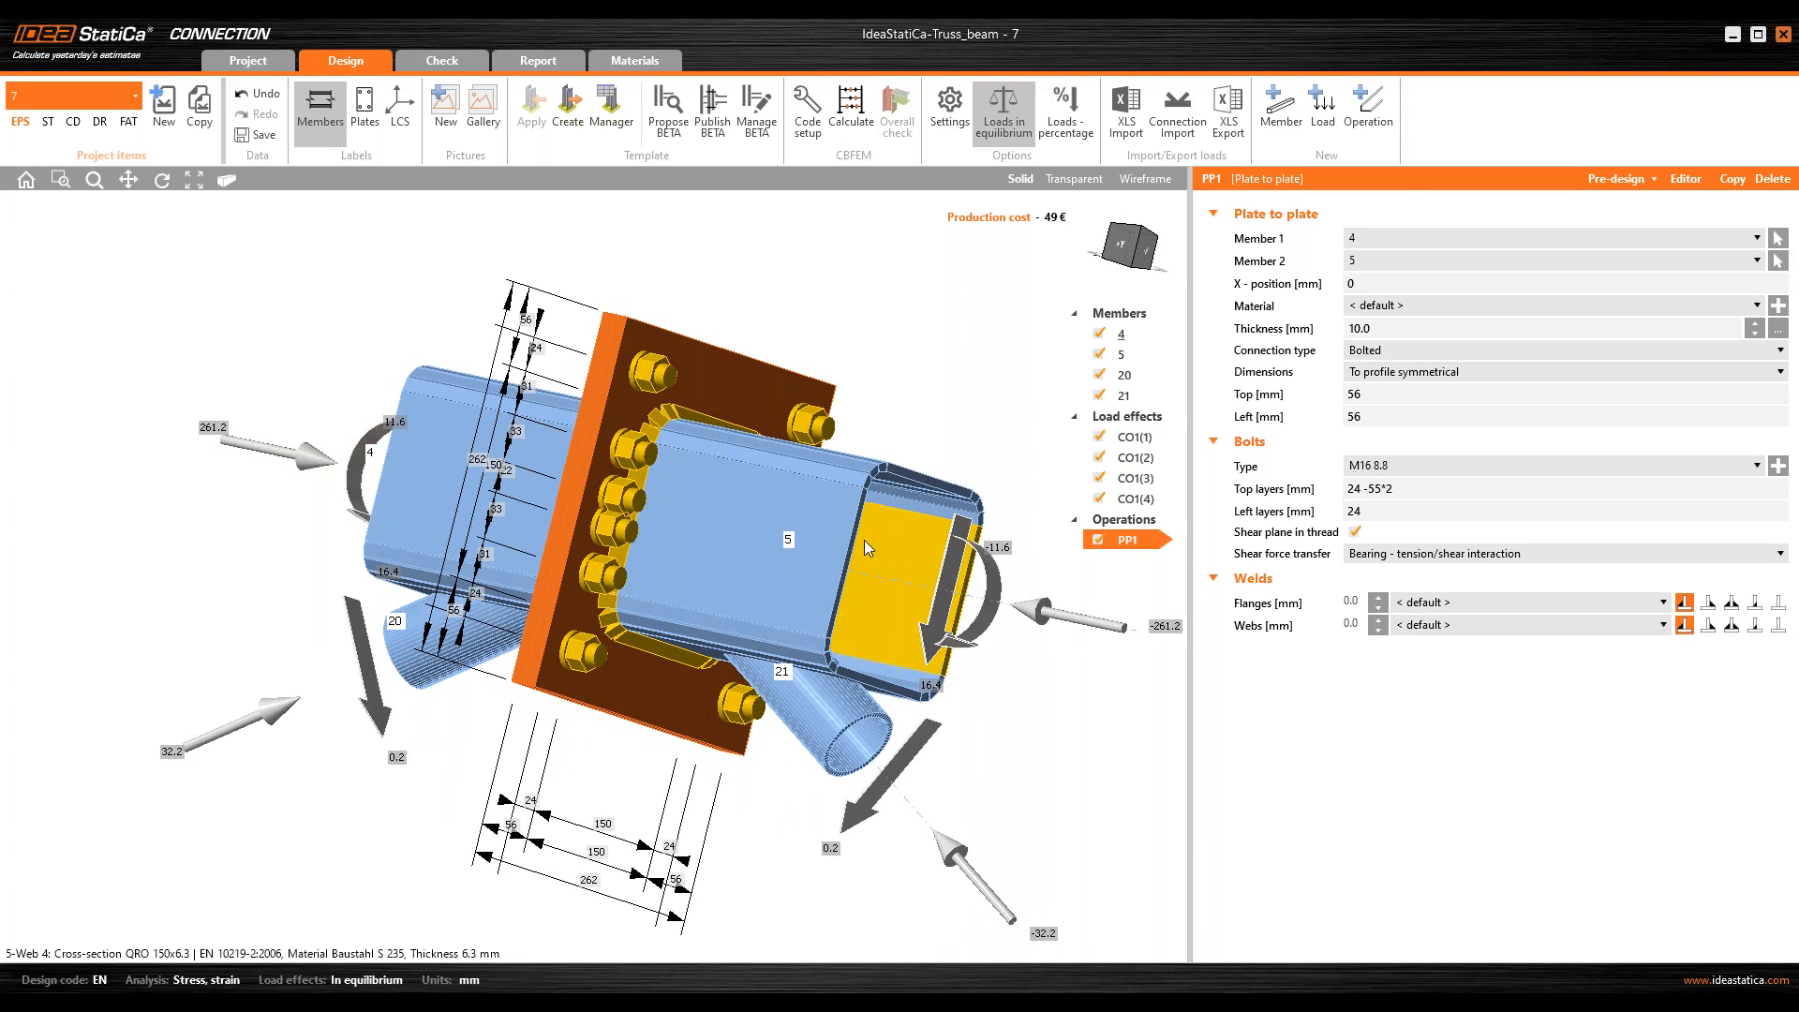
pyautogui.moveTo(864, 540); pyautogui.dragTo(831, 535, button='middle')
pyautogui.moveTo(703, 506); pyautogui.dragTo(783, 536, button='right')
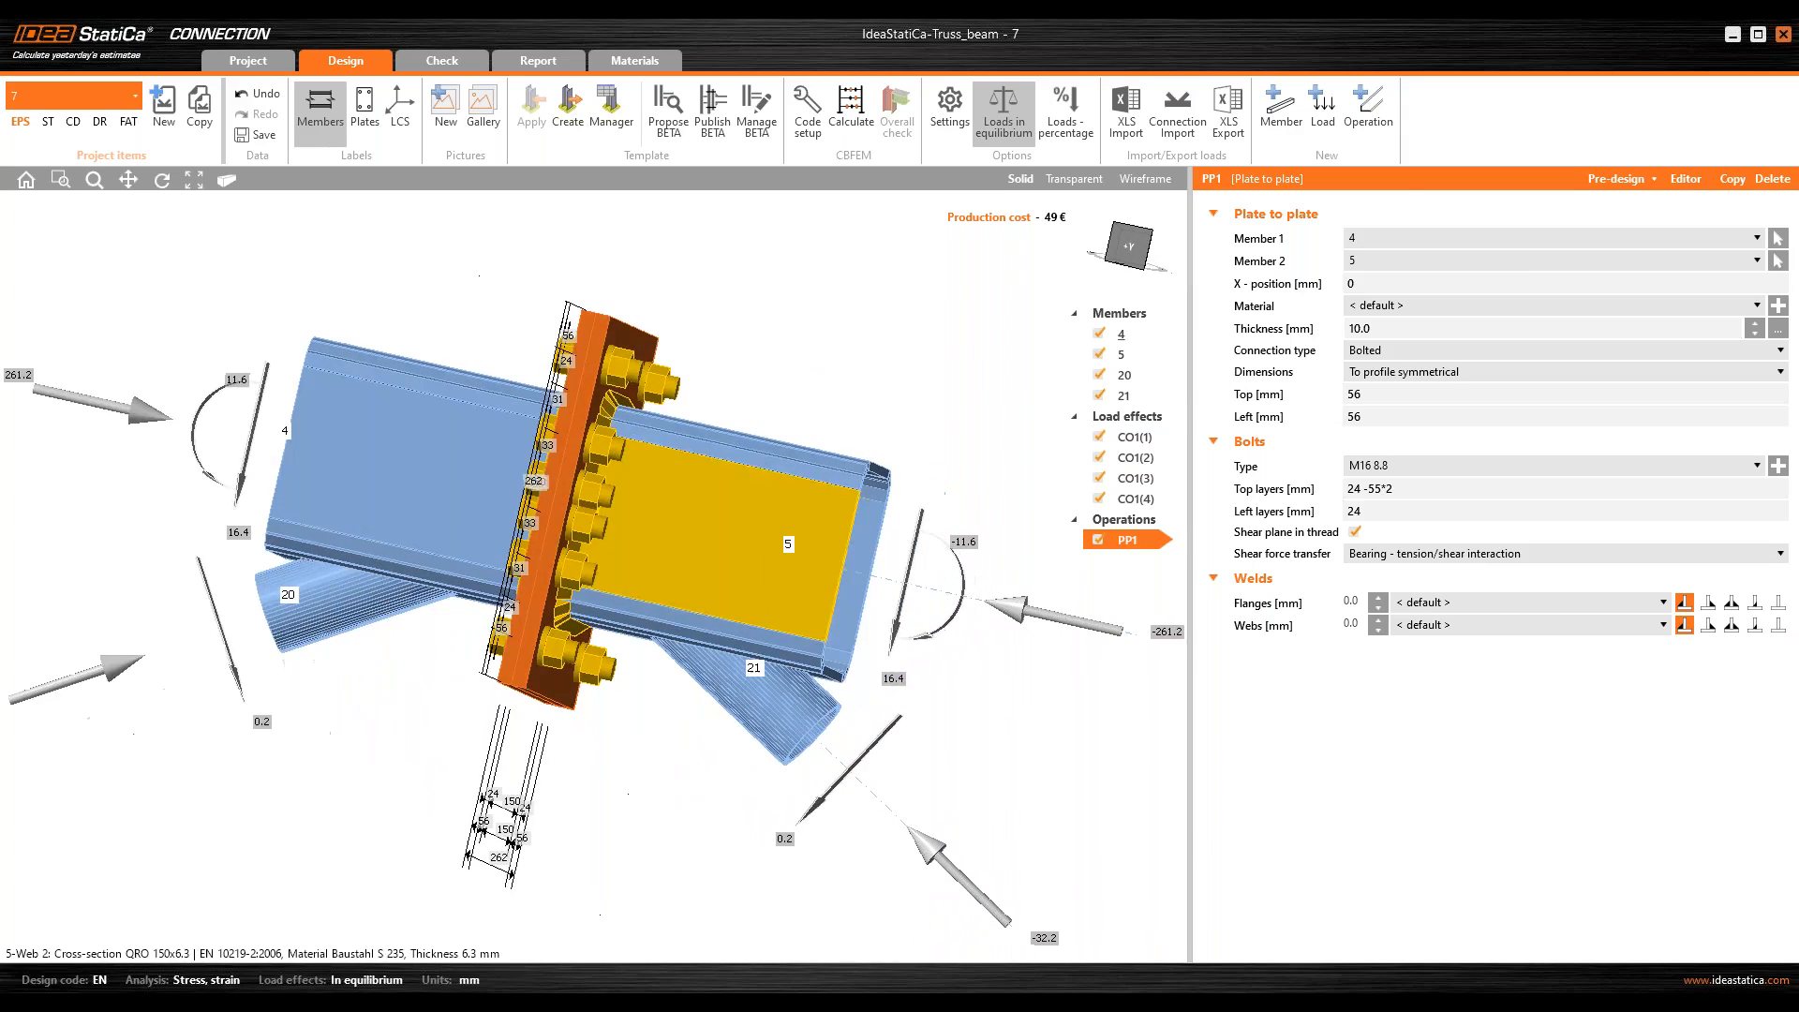
pyautogui.scroll(3, 573, 337)
pyautogui.scroll(5, 574, 337)
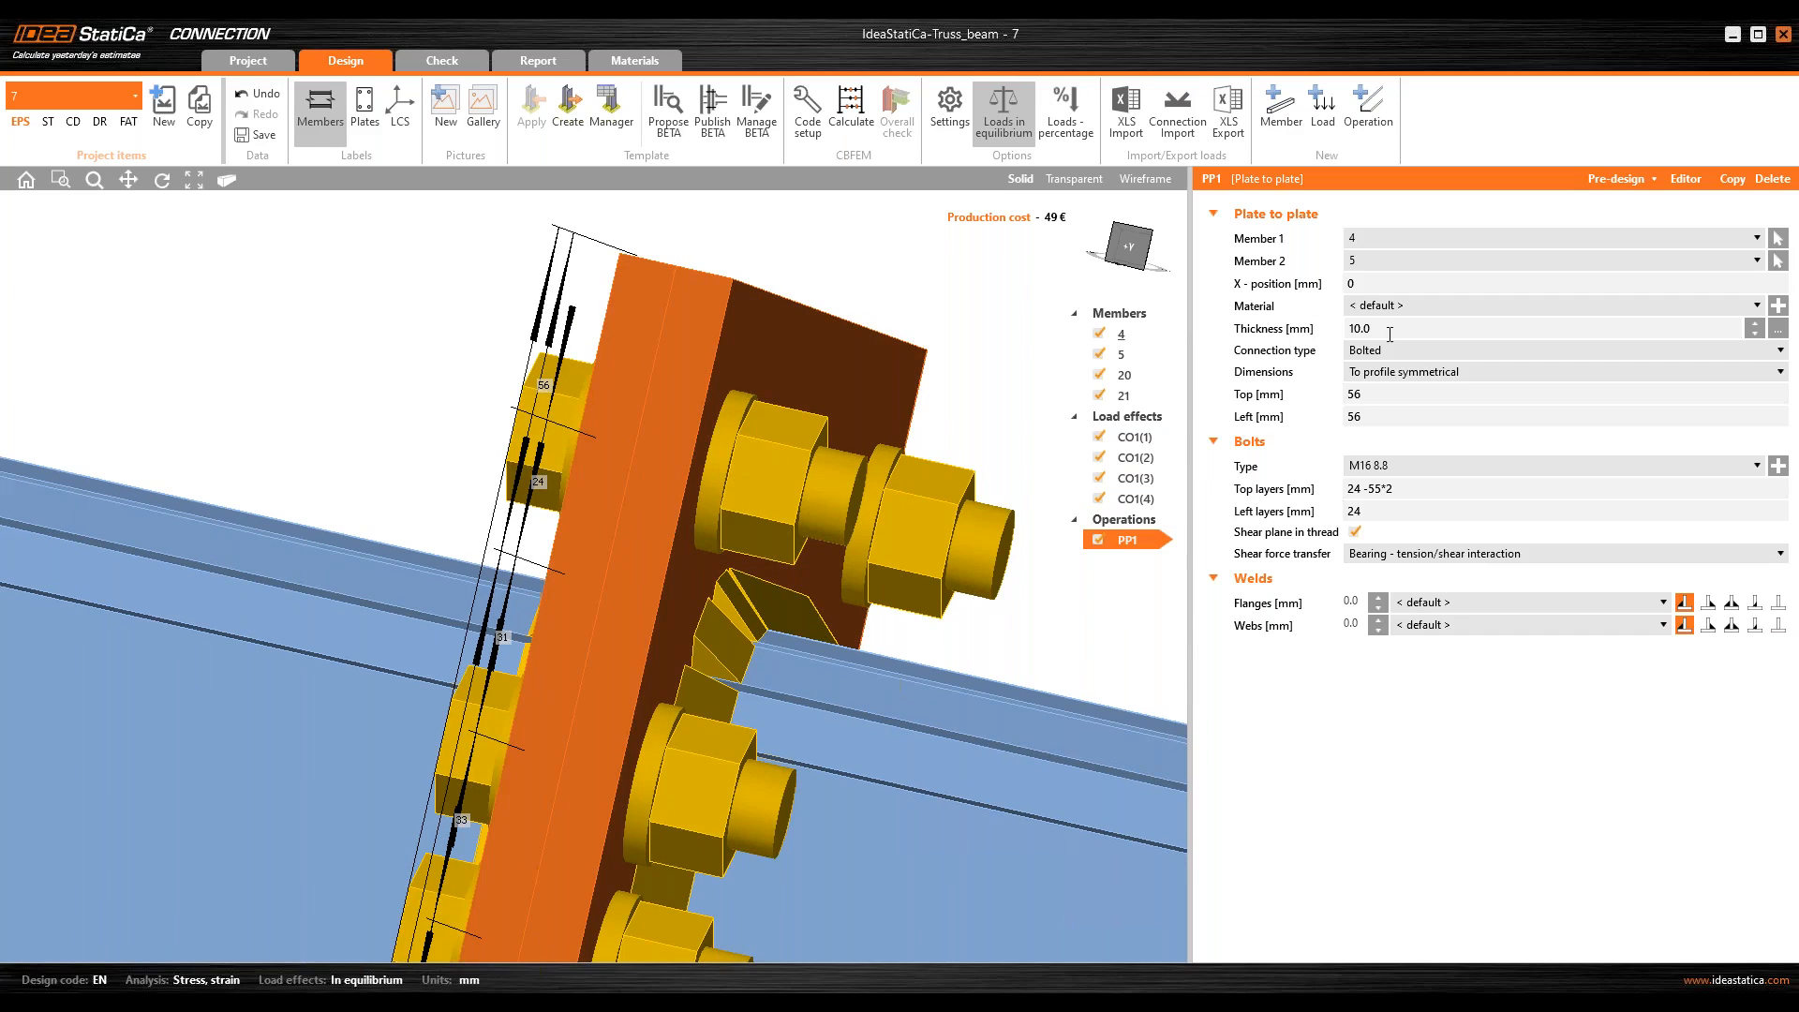
pyautogui.click(1227, 335)
pyautogui.write('12')
pyautogui.press('Tab')
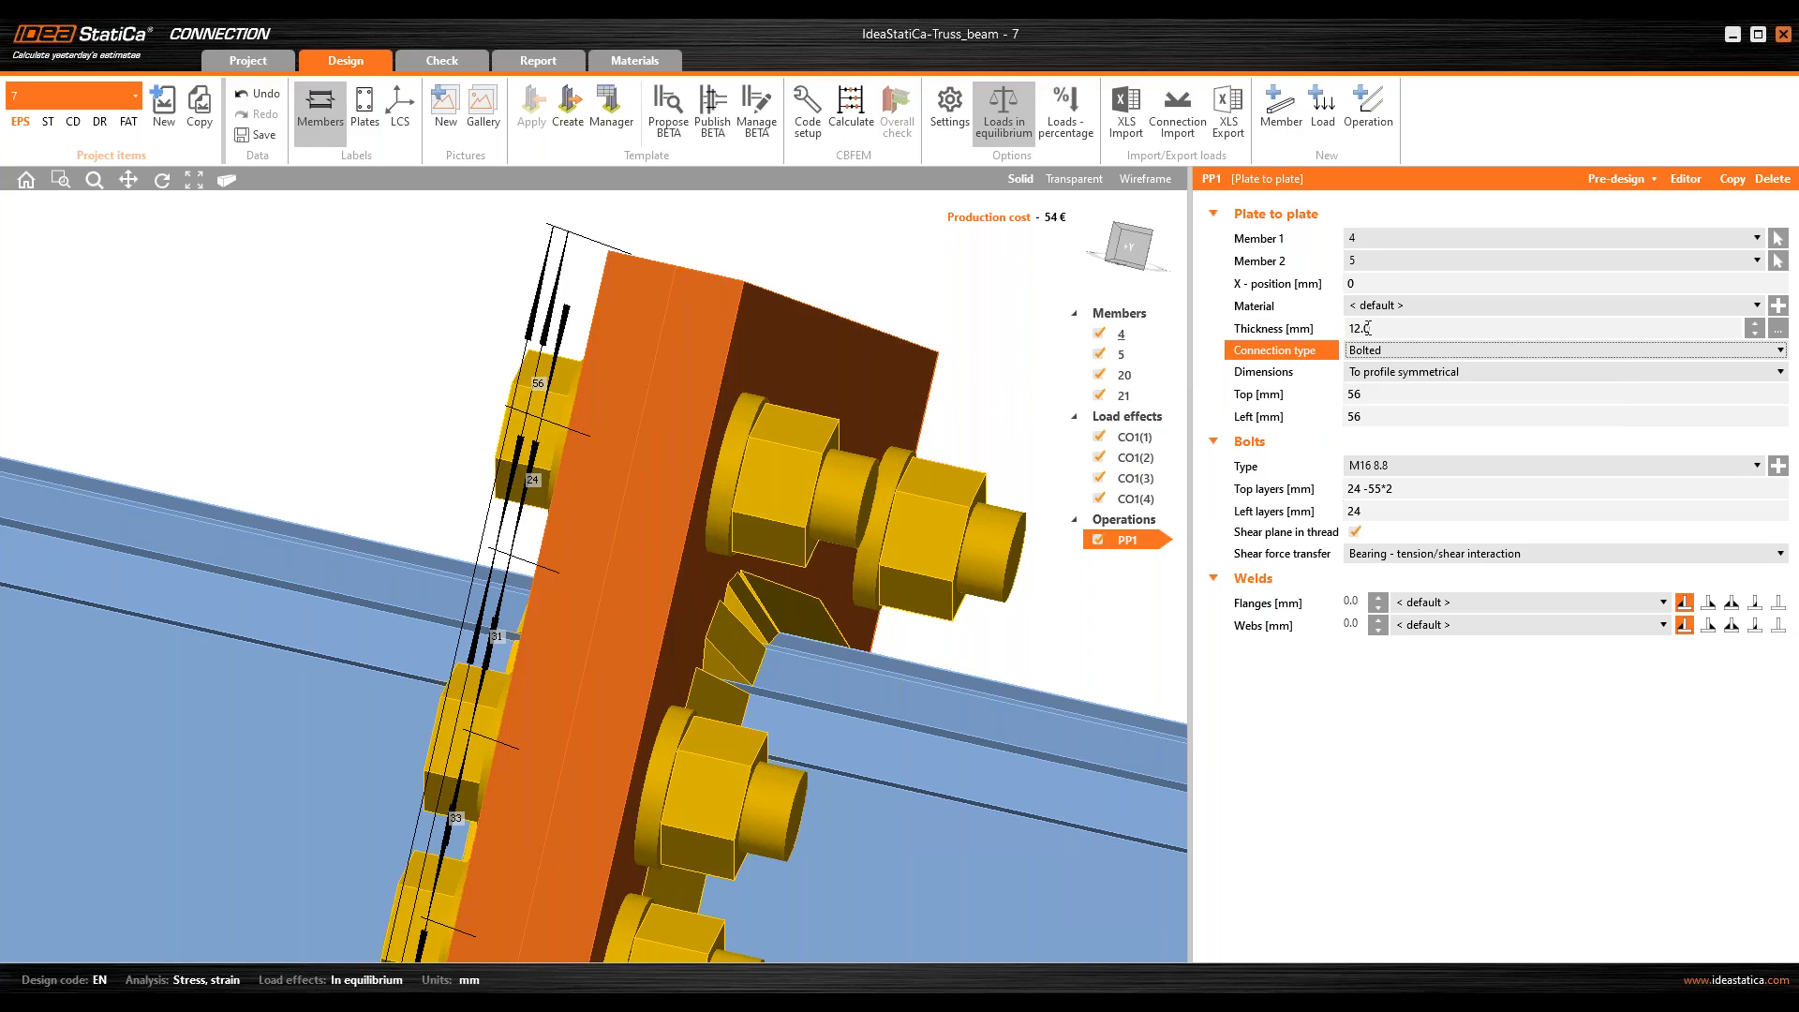
# Step: Change the dimensioning of the bolted end plates to To profile
pyautogui.scroll(6, 868, 430)
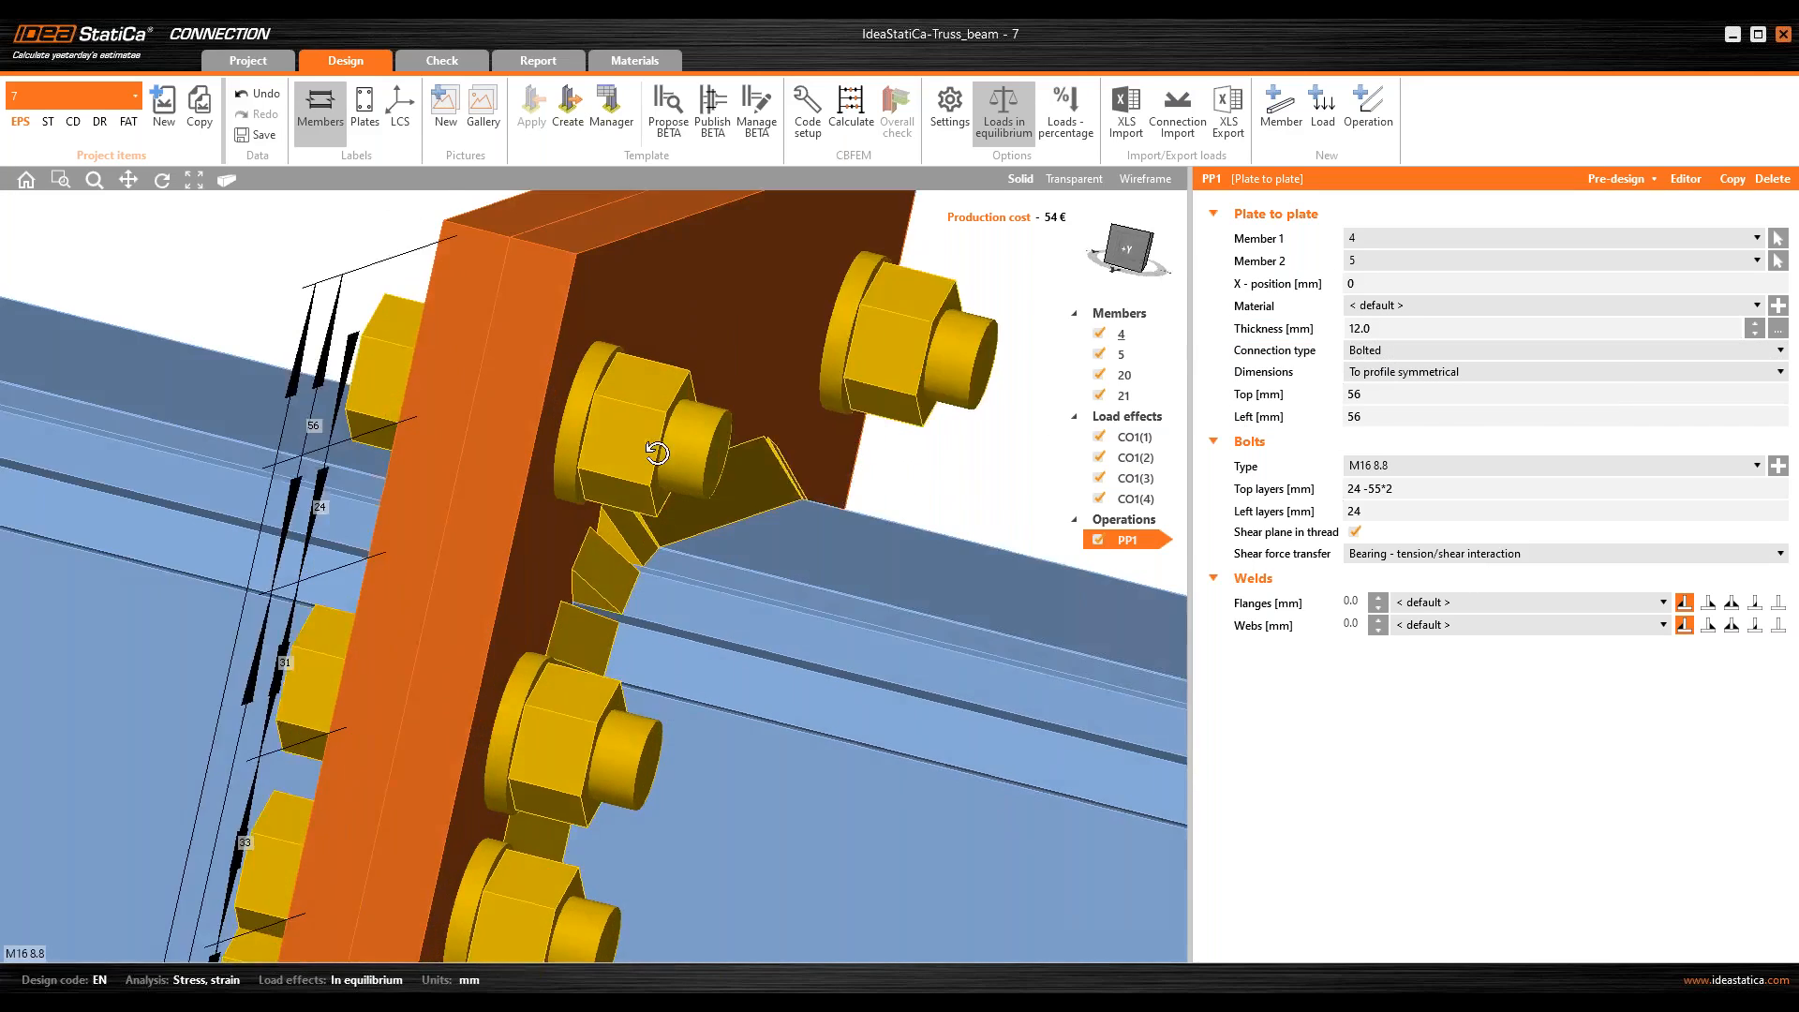
pyautogui.click(1454, 350)
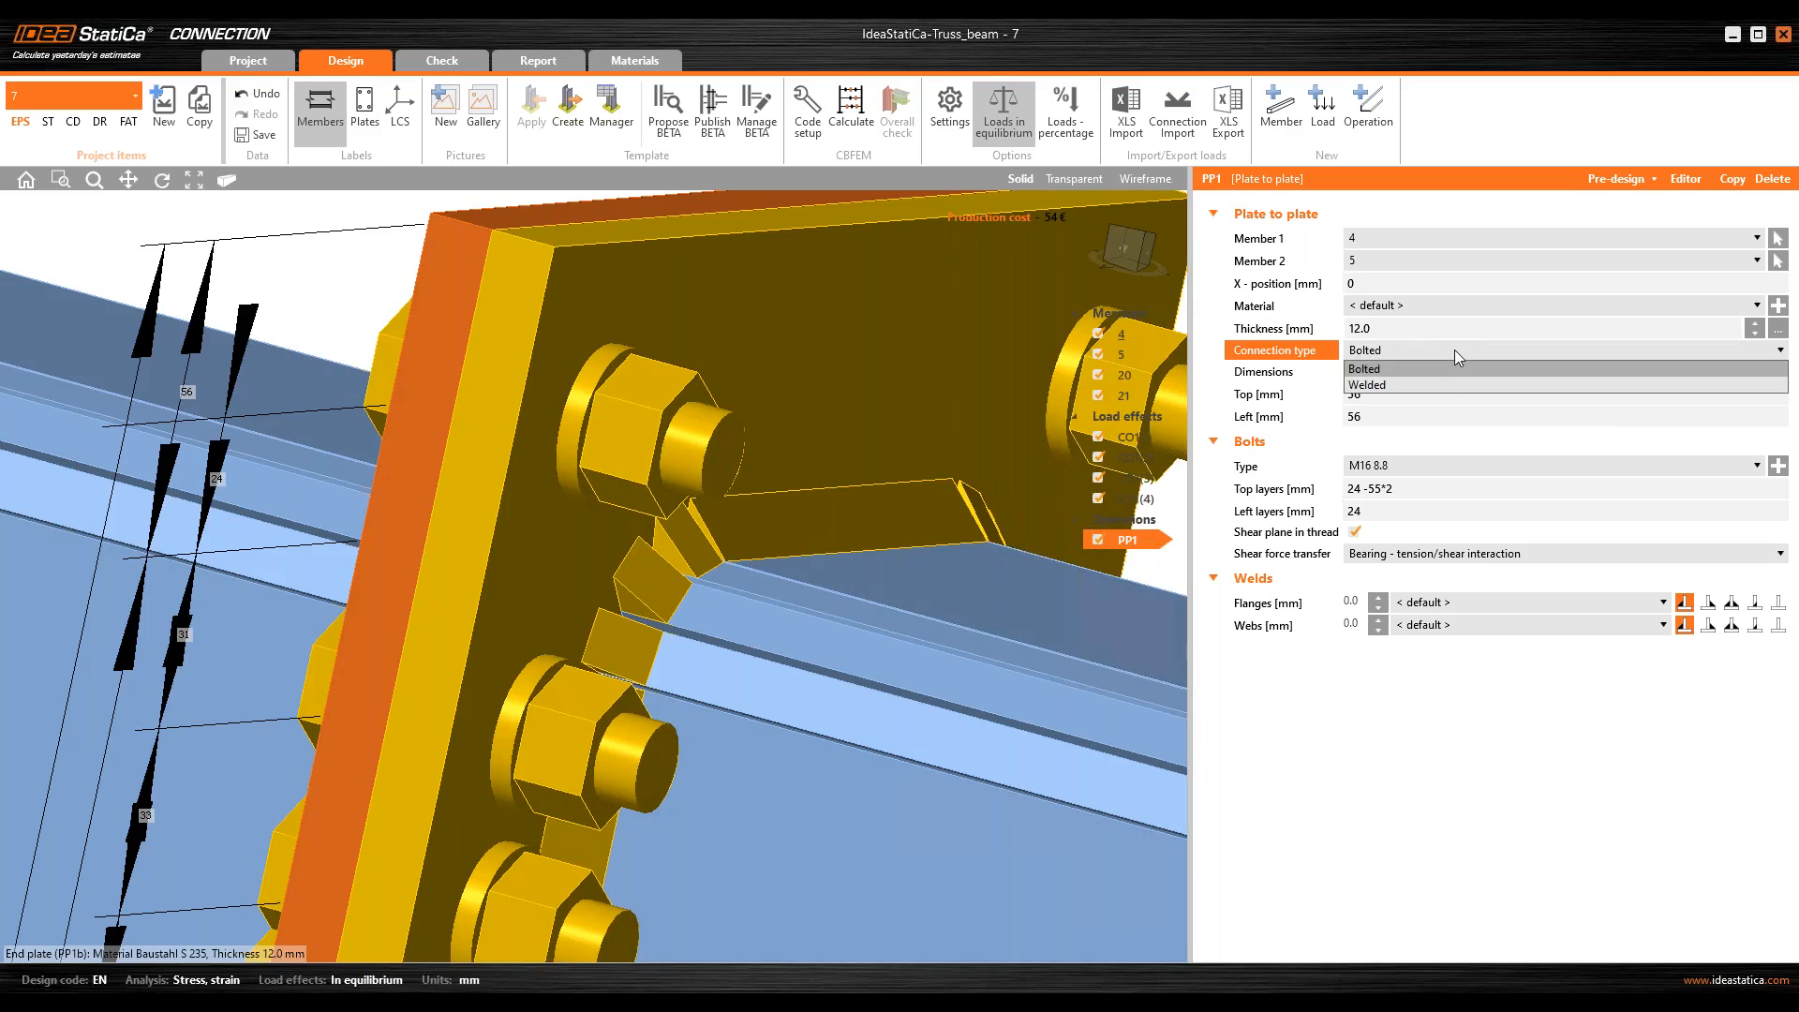
pyautogui.click(1454, 350)
pyautogui.scroll(-6, 591, 373)
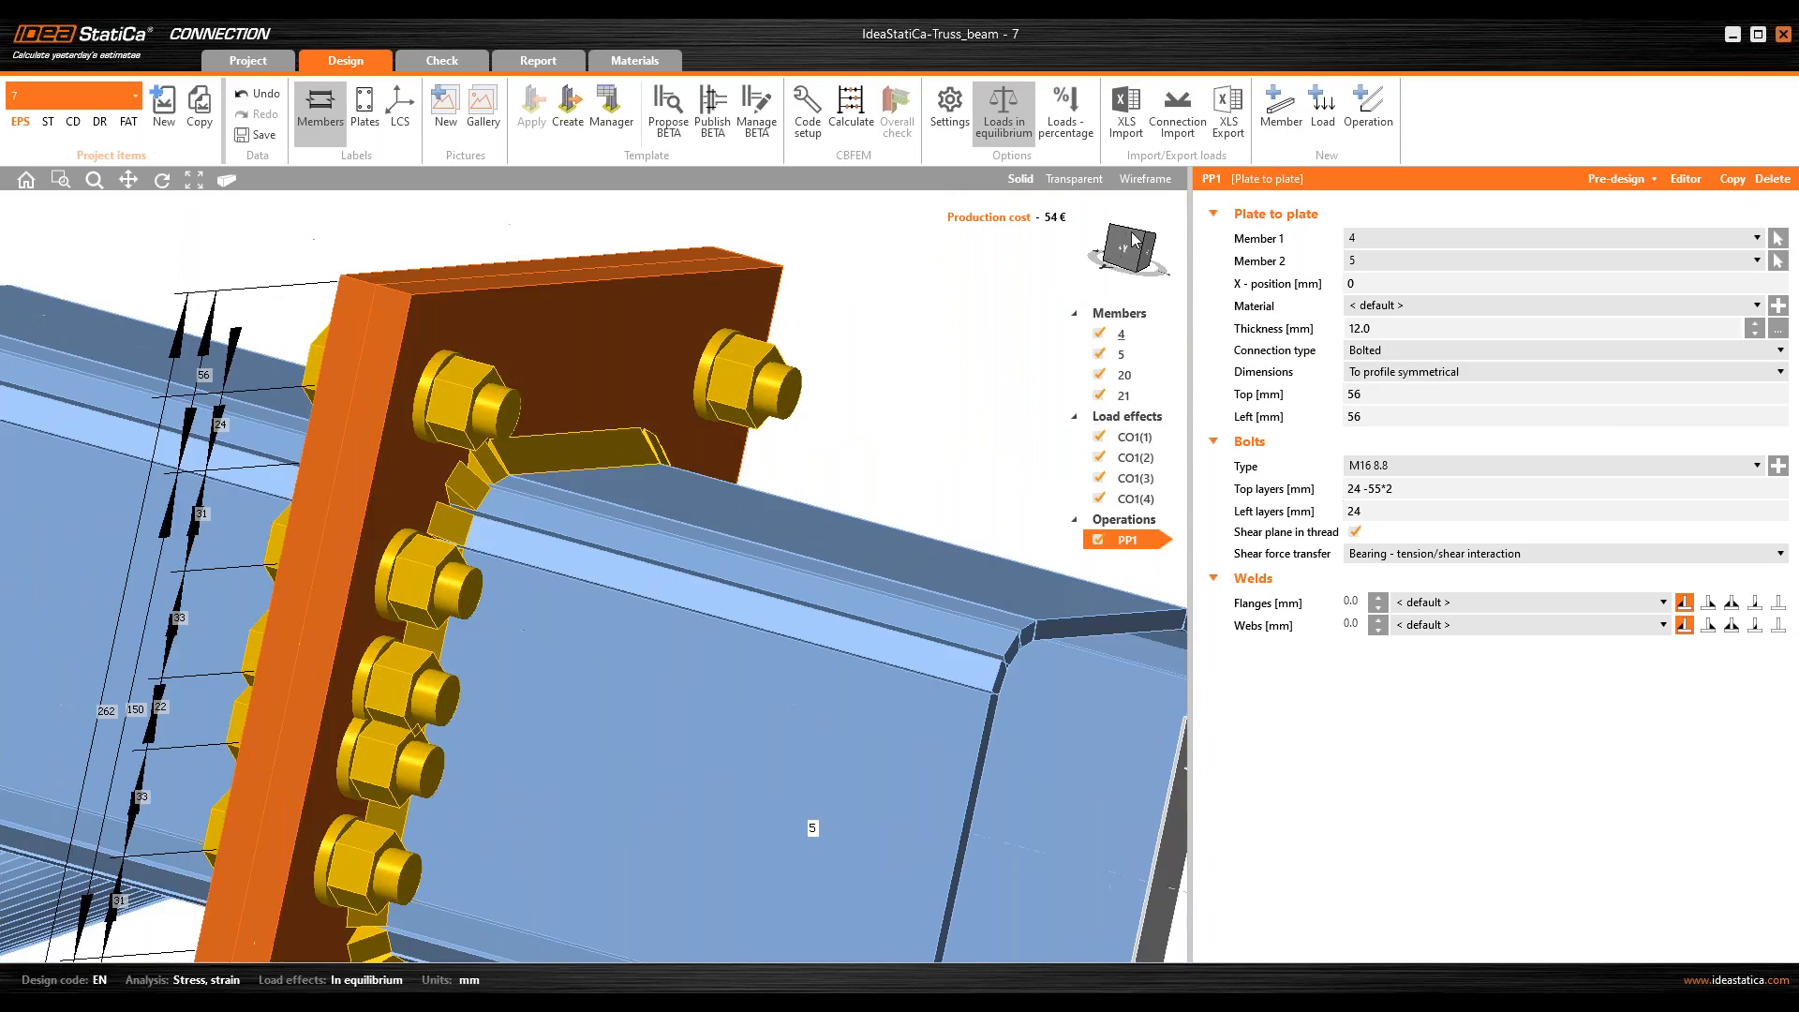
pyautogui.click(1132, 258)
pyautogui.click(1151, 250)
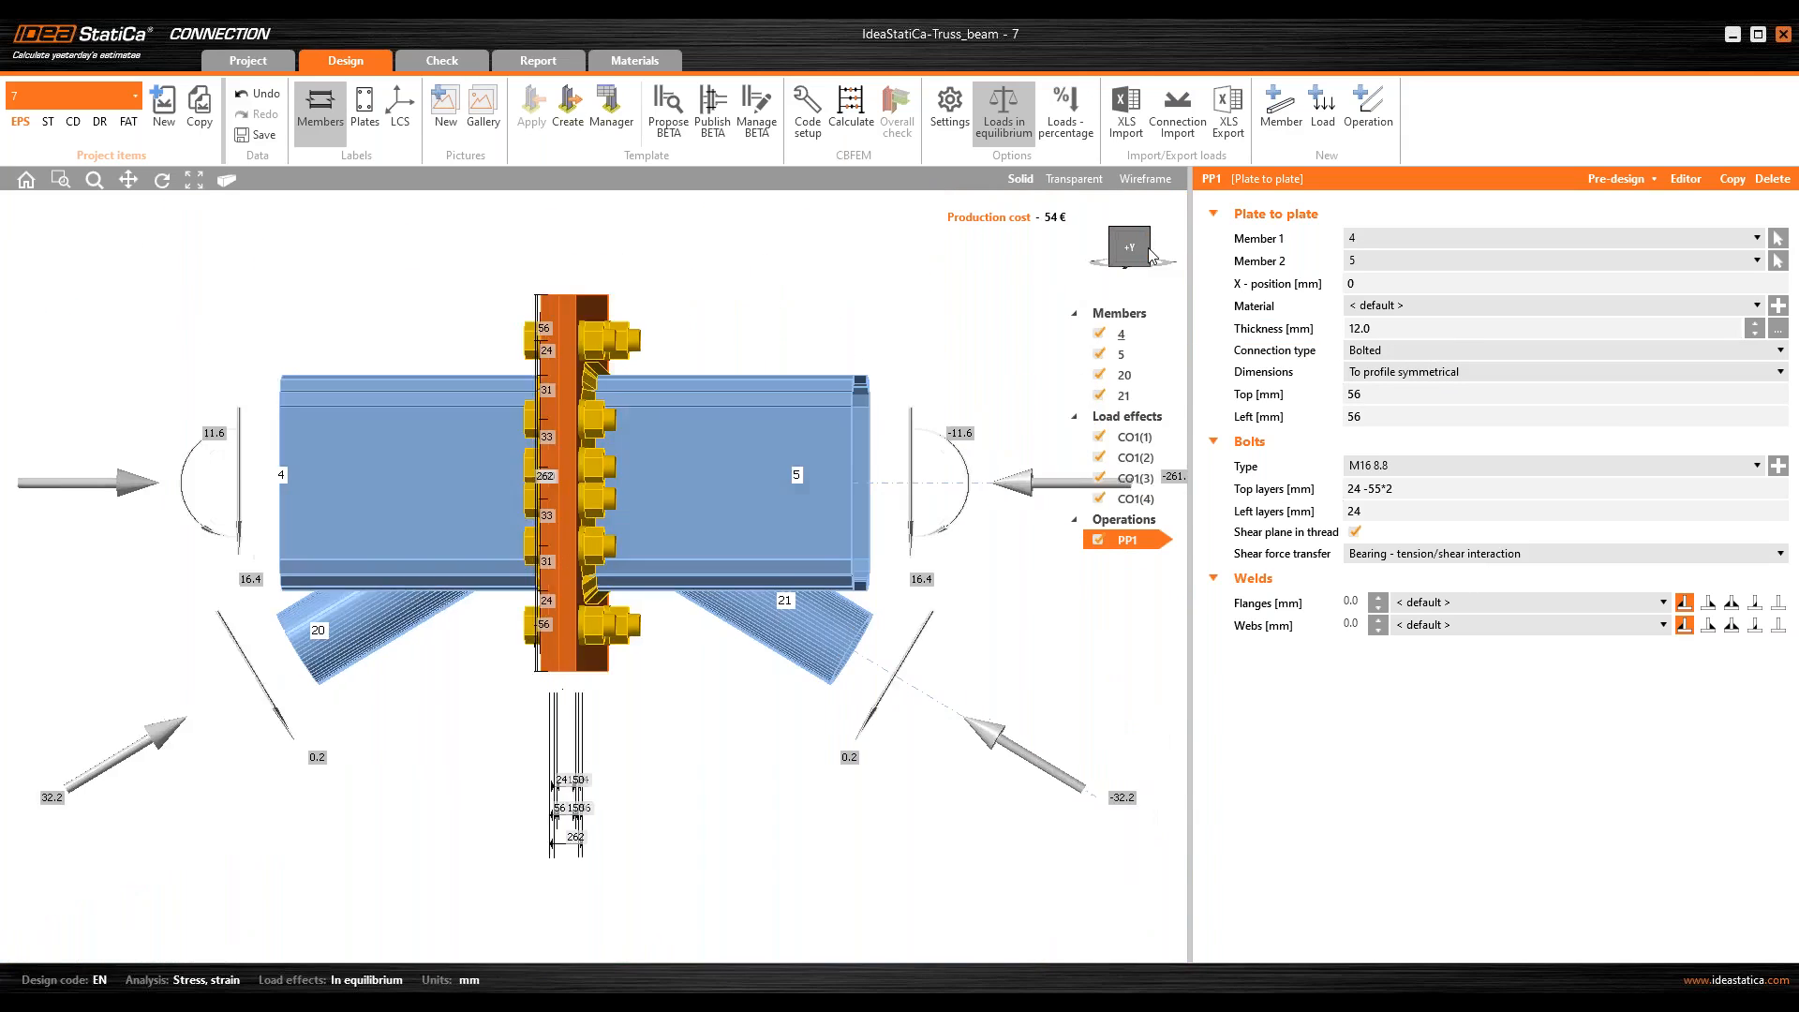
pyautogui.click(1142, 247)
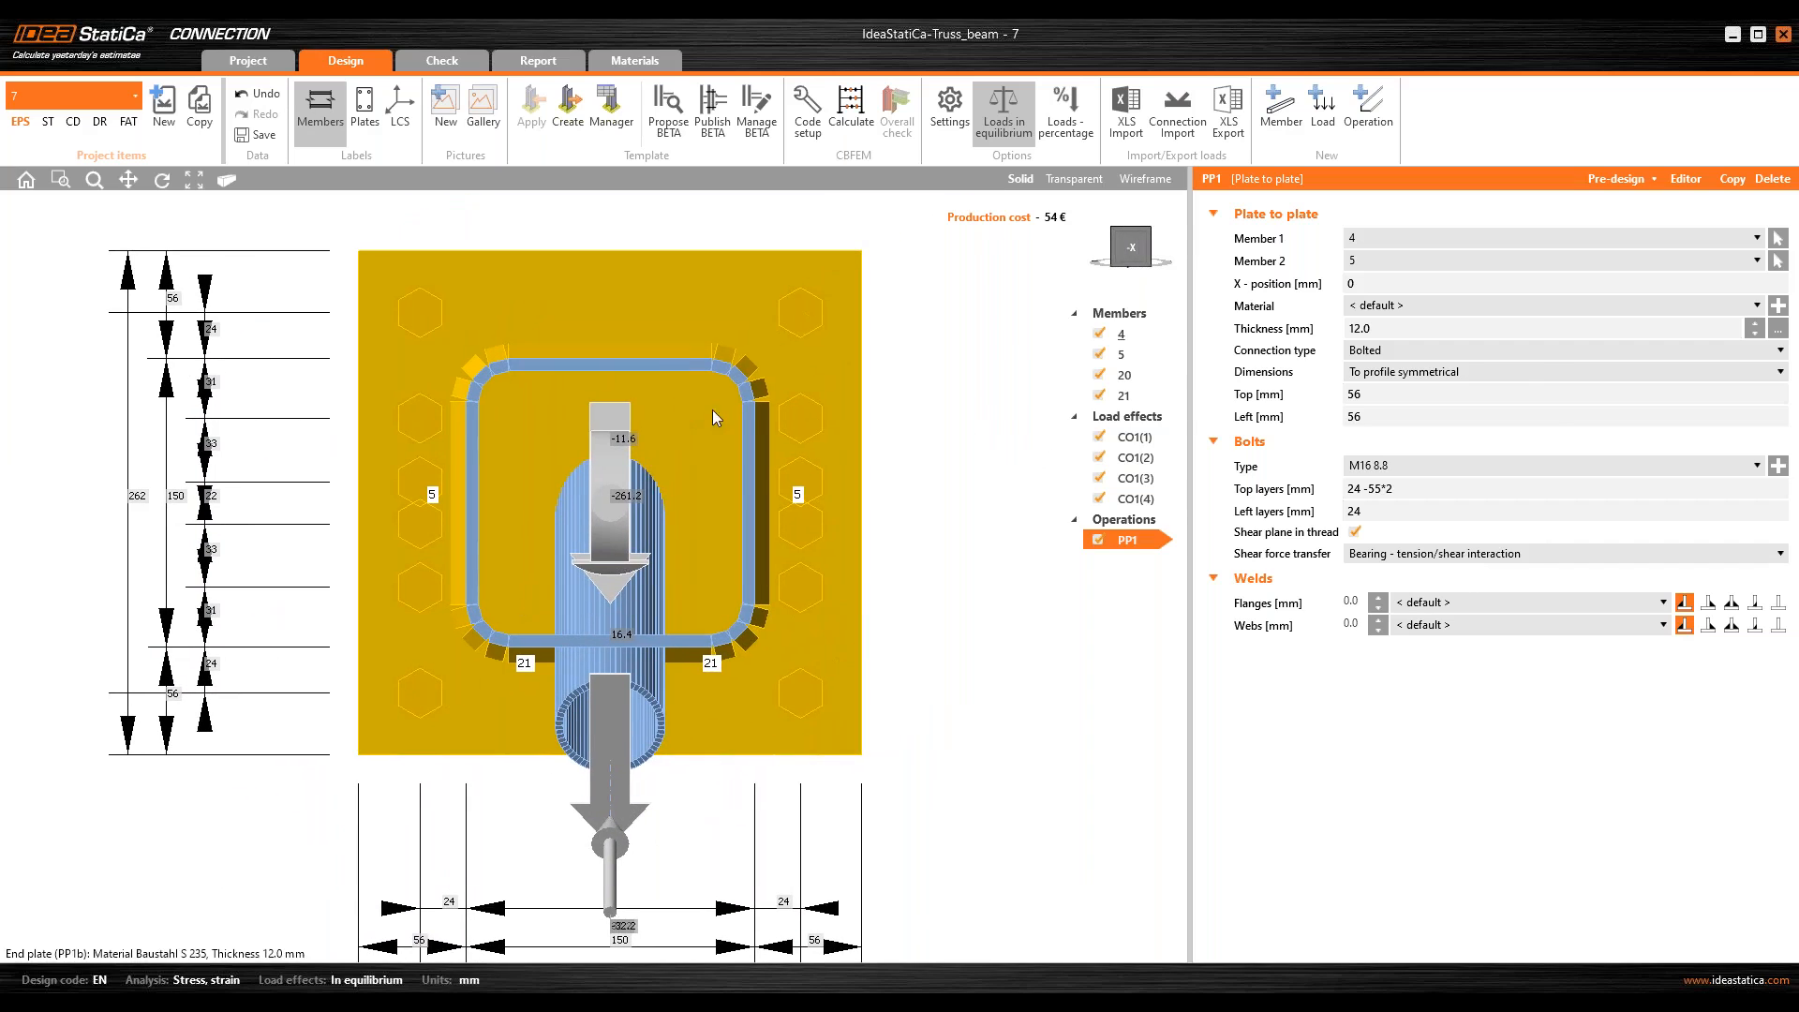
pyautogui.click(1515, 376)
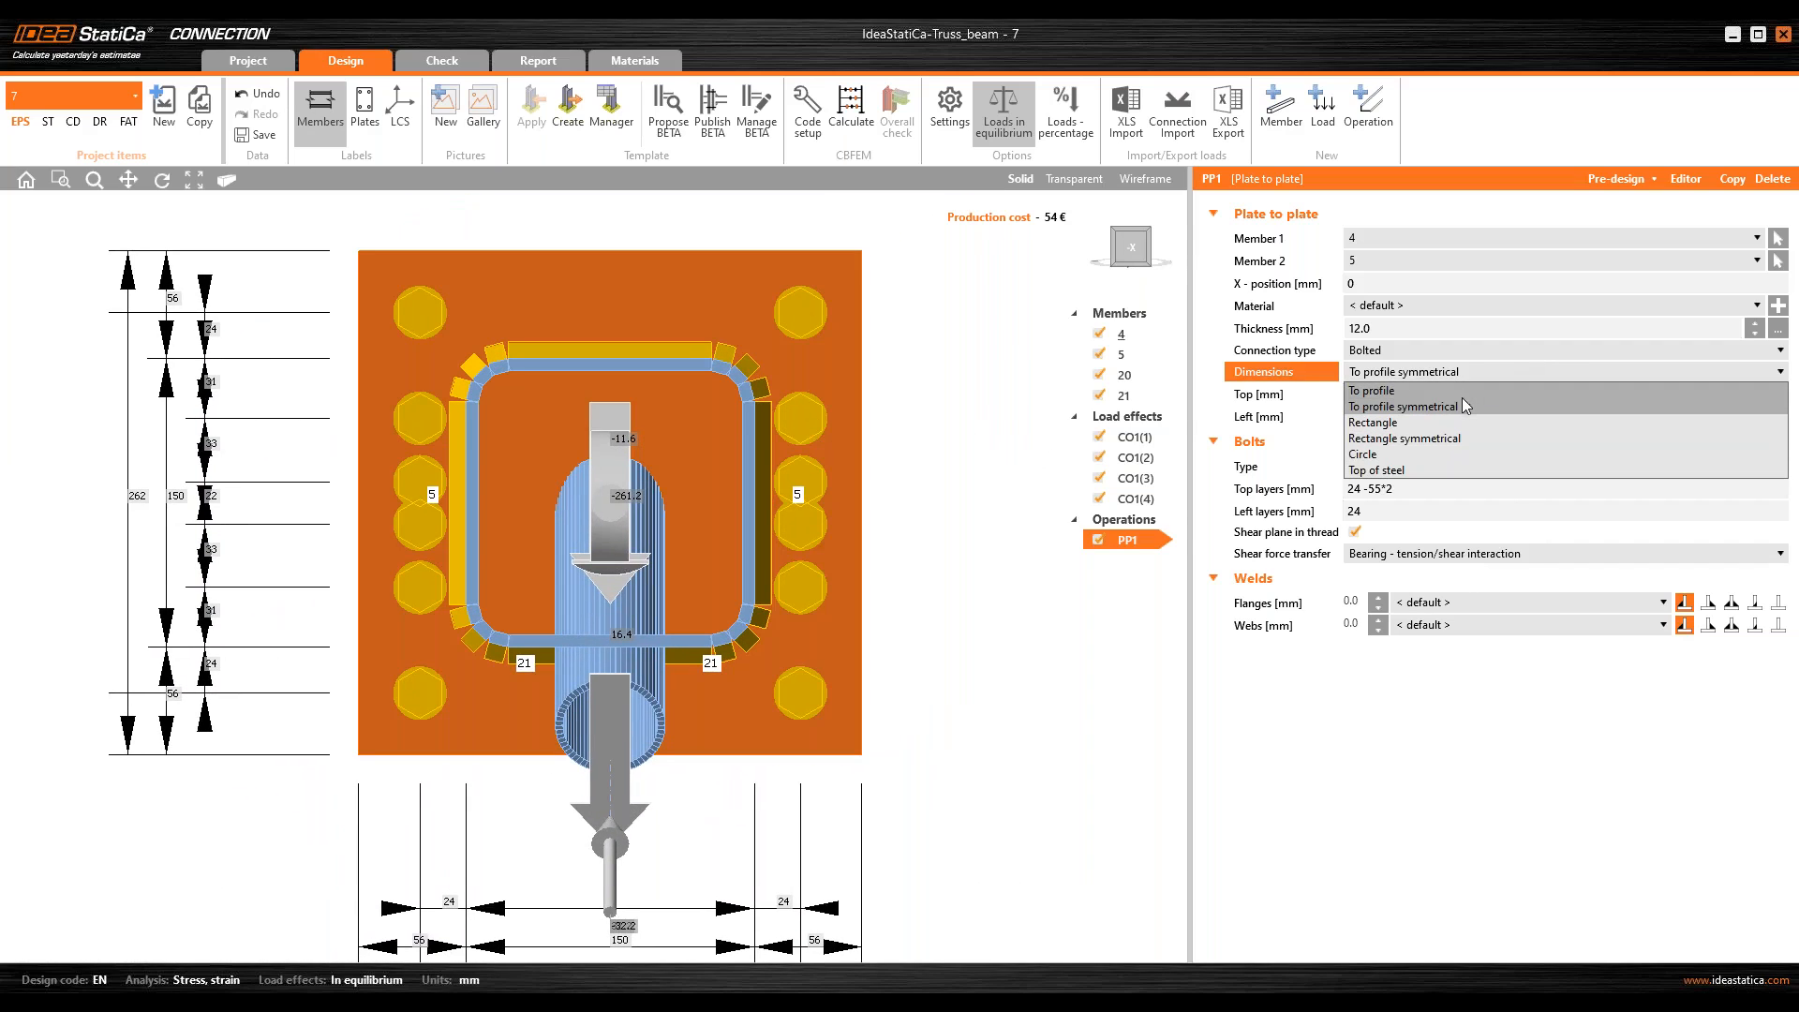
pyautogui.click(1499, 390)
# Step: Set the end plates' overhangs from the profile to 180 mm top, 20 mm left, 80 mm bottom and 20 mm right
pyautogui.moveTo(818, 484); pyautogui.dragTo(750, 494, button='middle')
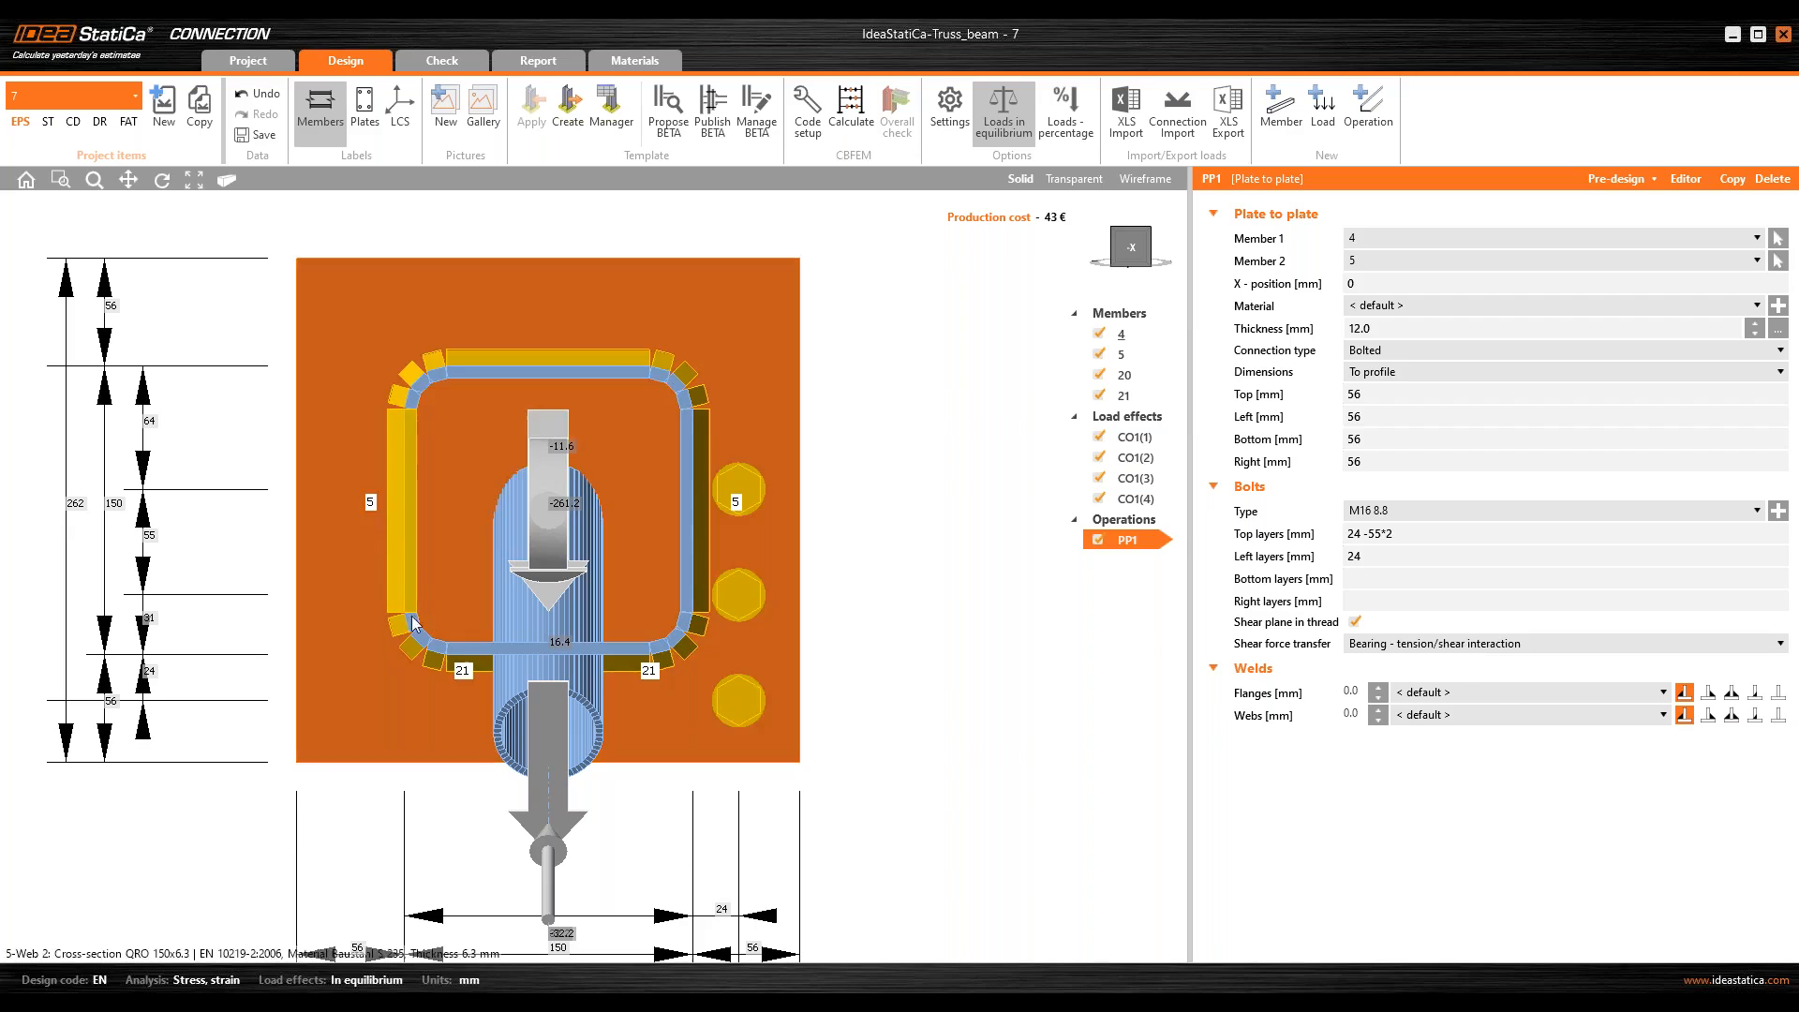
pyautogui.moveTo(425, 619); pyautogui.dragTo(427, 447, button='middle')
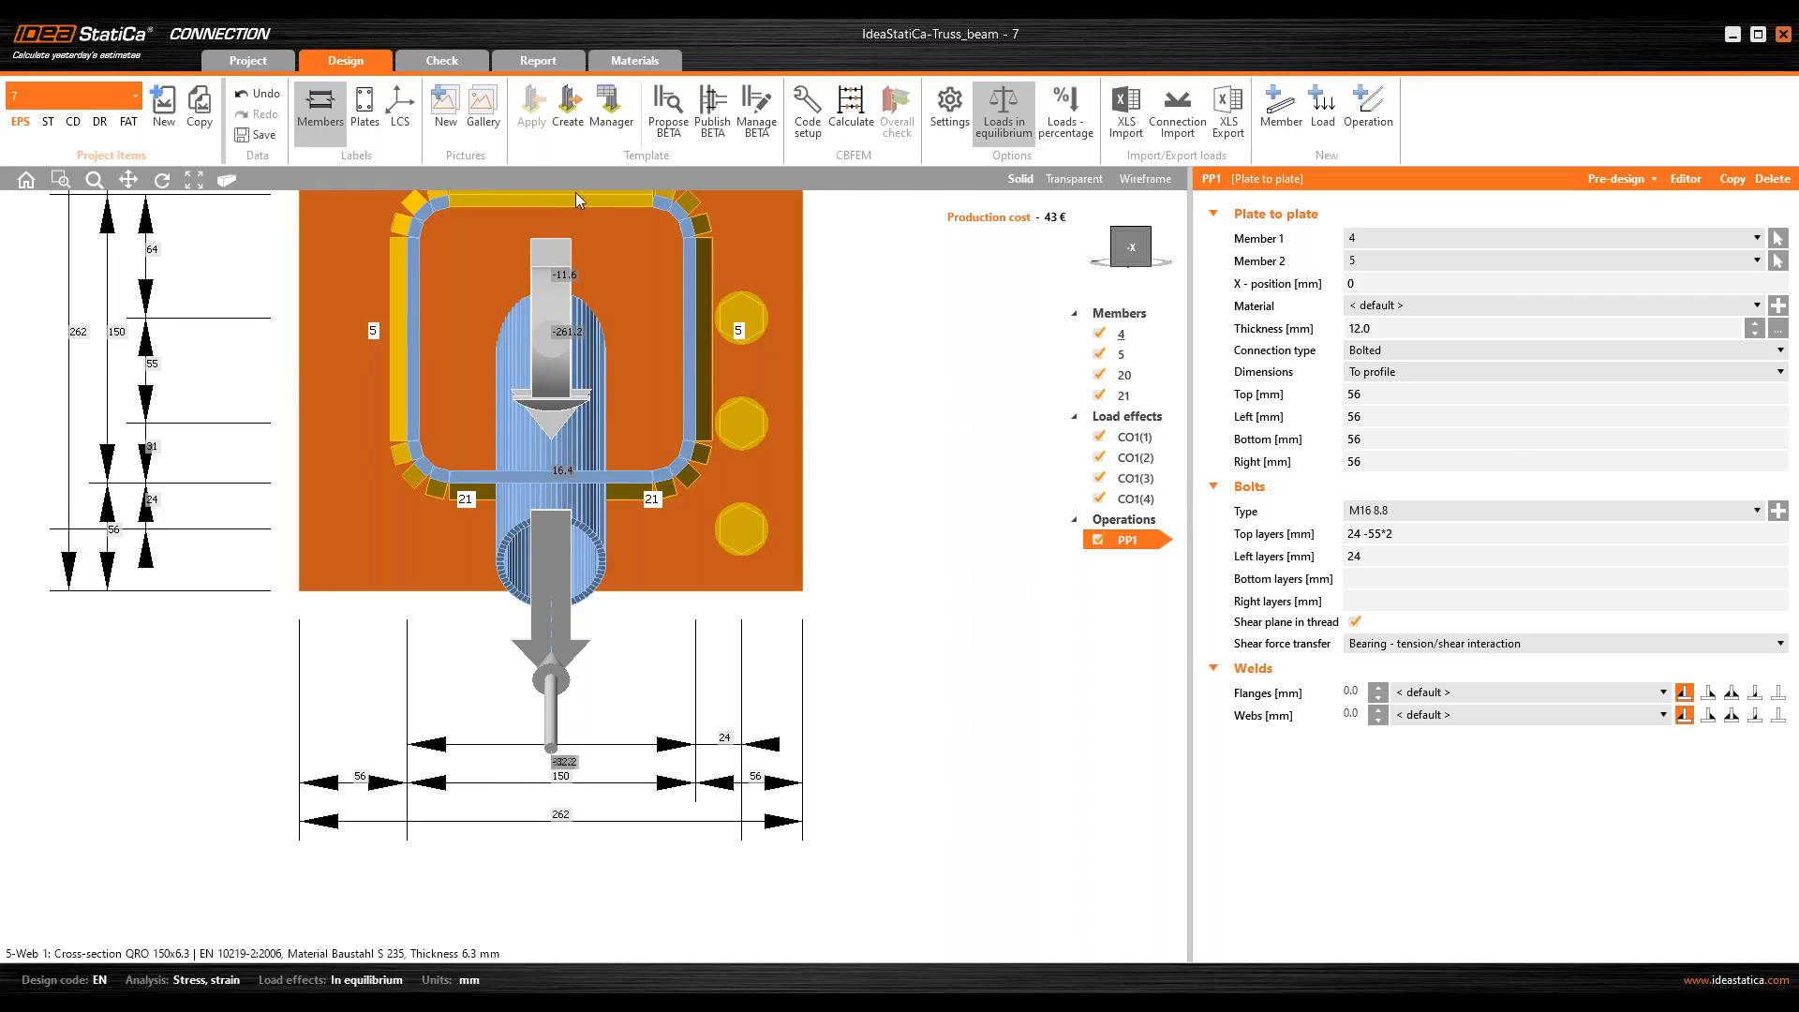
pyautogui.moveTo(530, 214); pyautogui.dragTo(535, 291, button='middle')
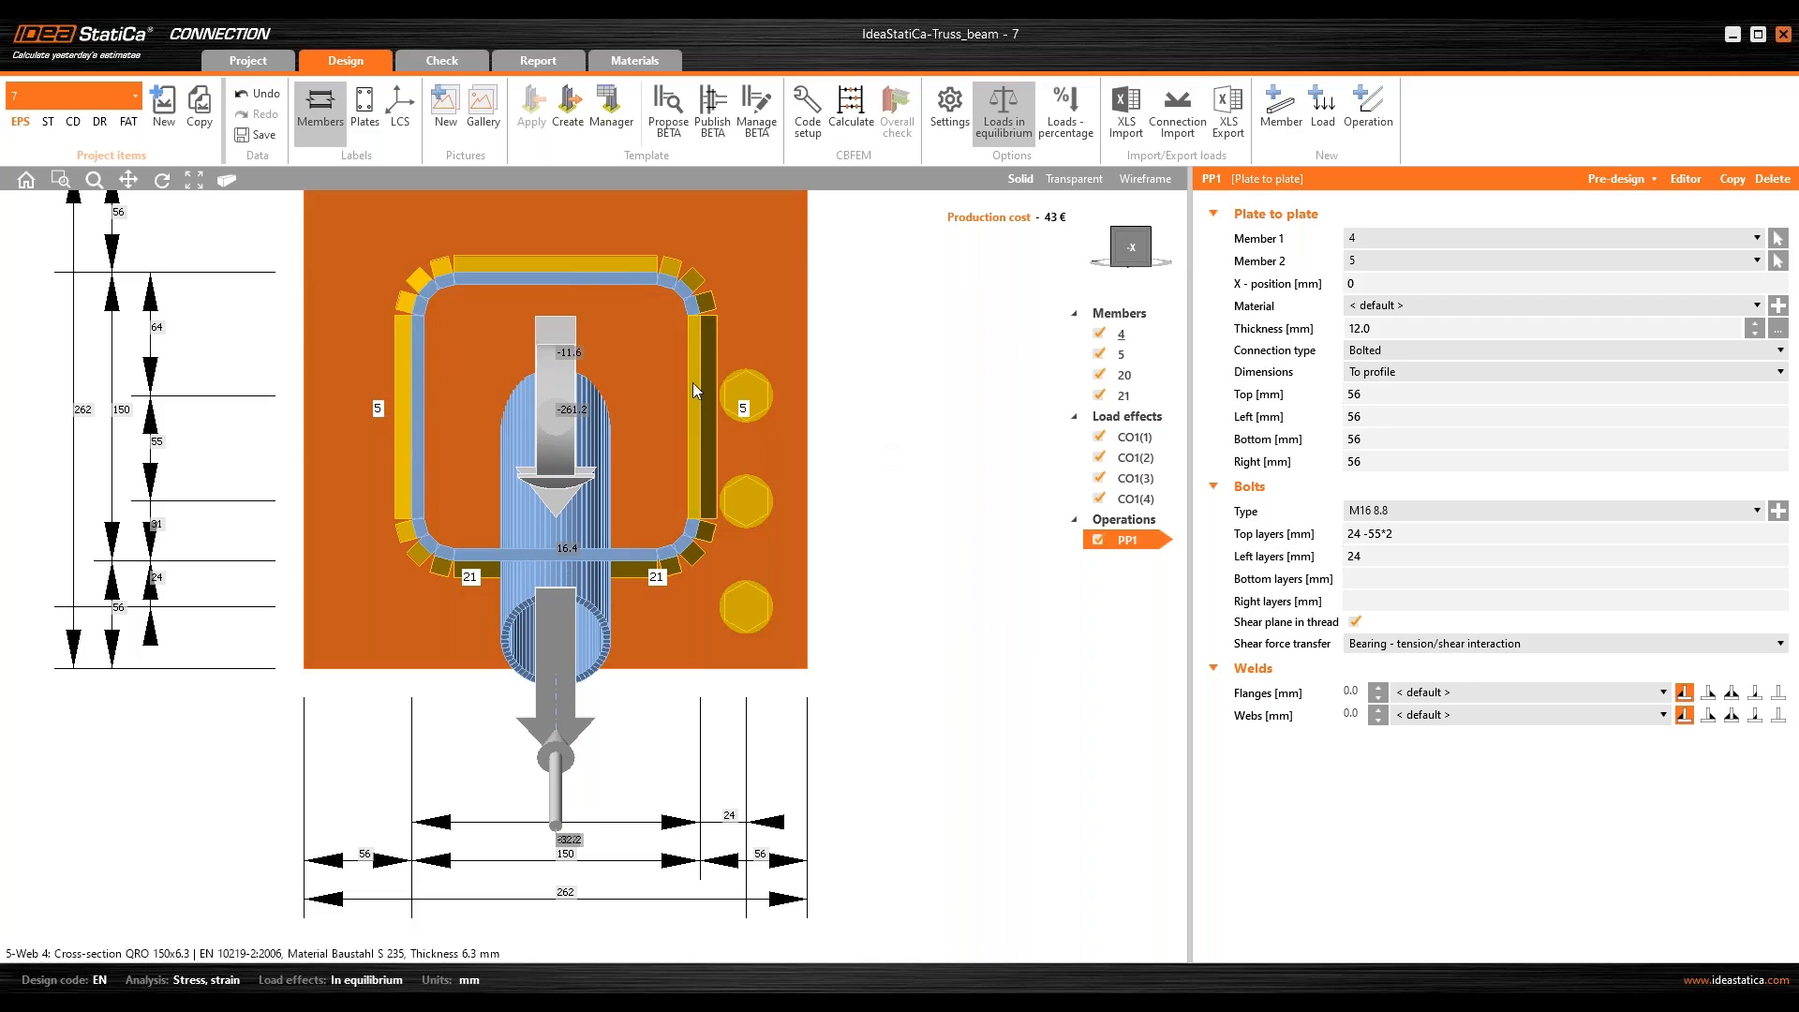
pyautogui.click(1282, 395)
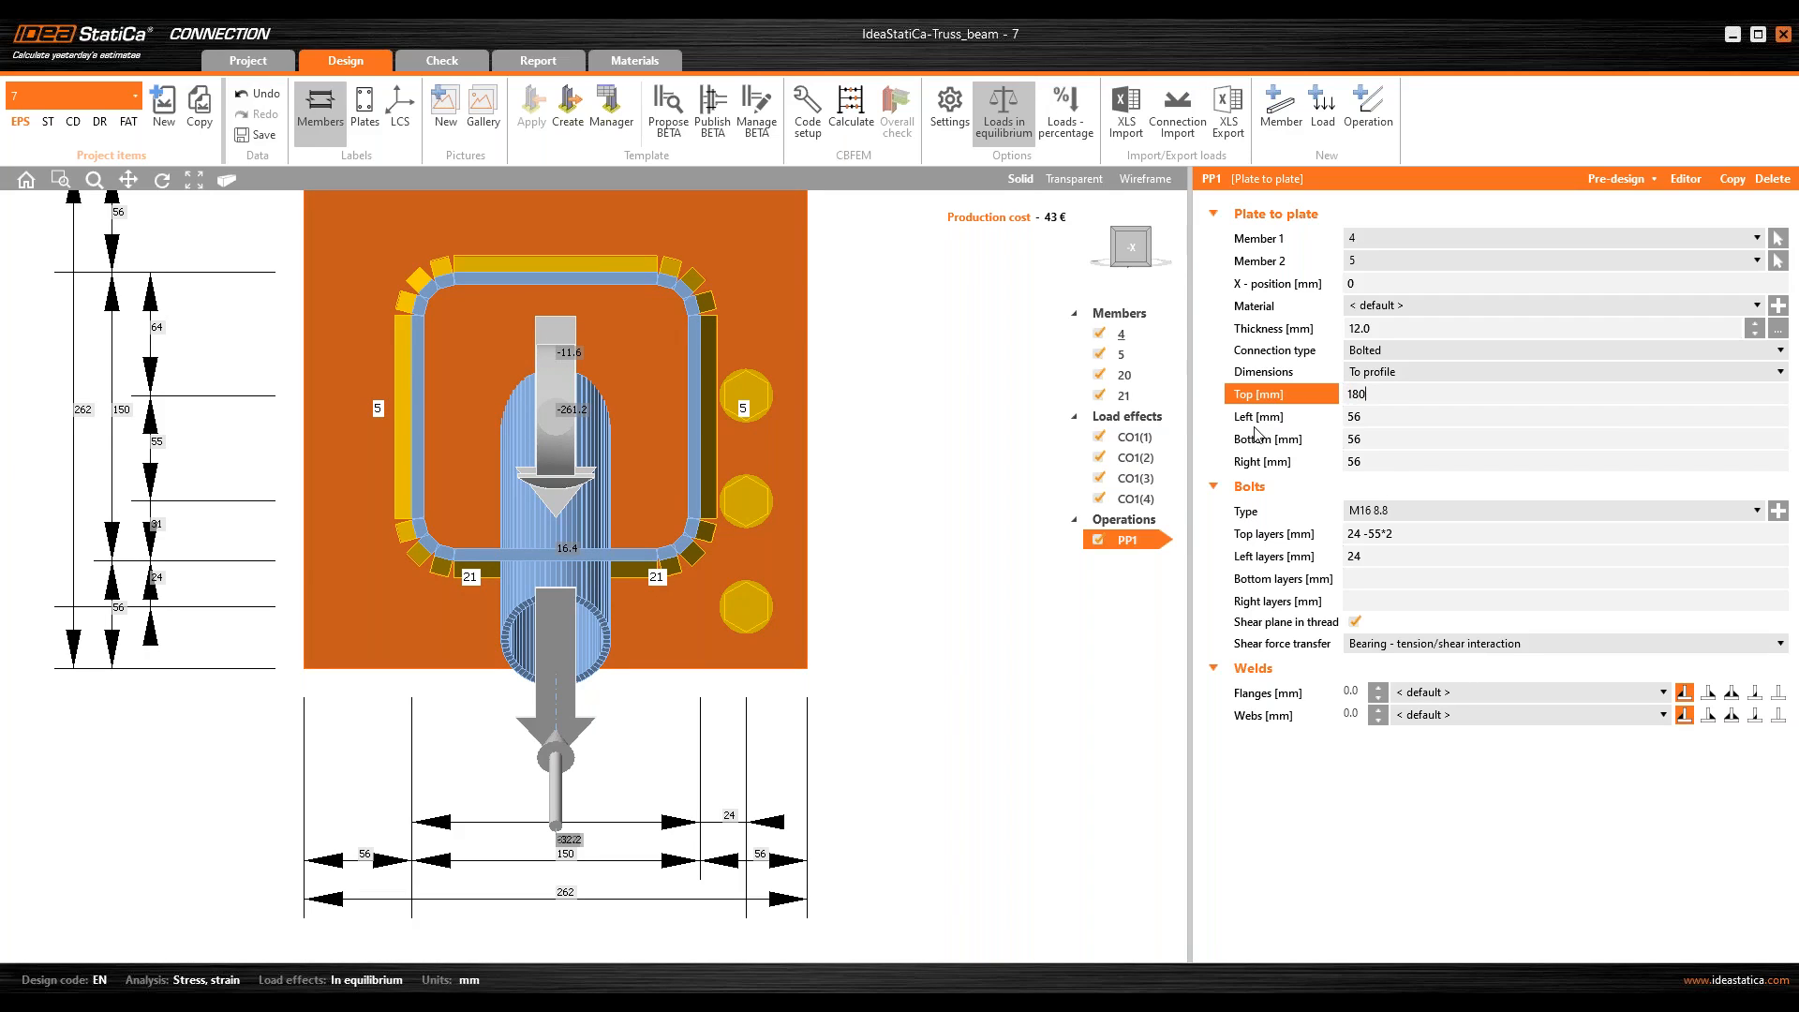
pyautogui.press('Tab')
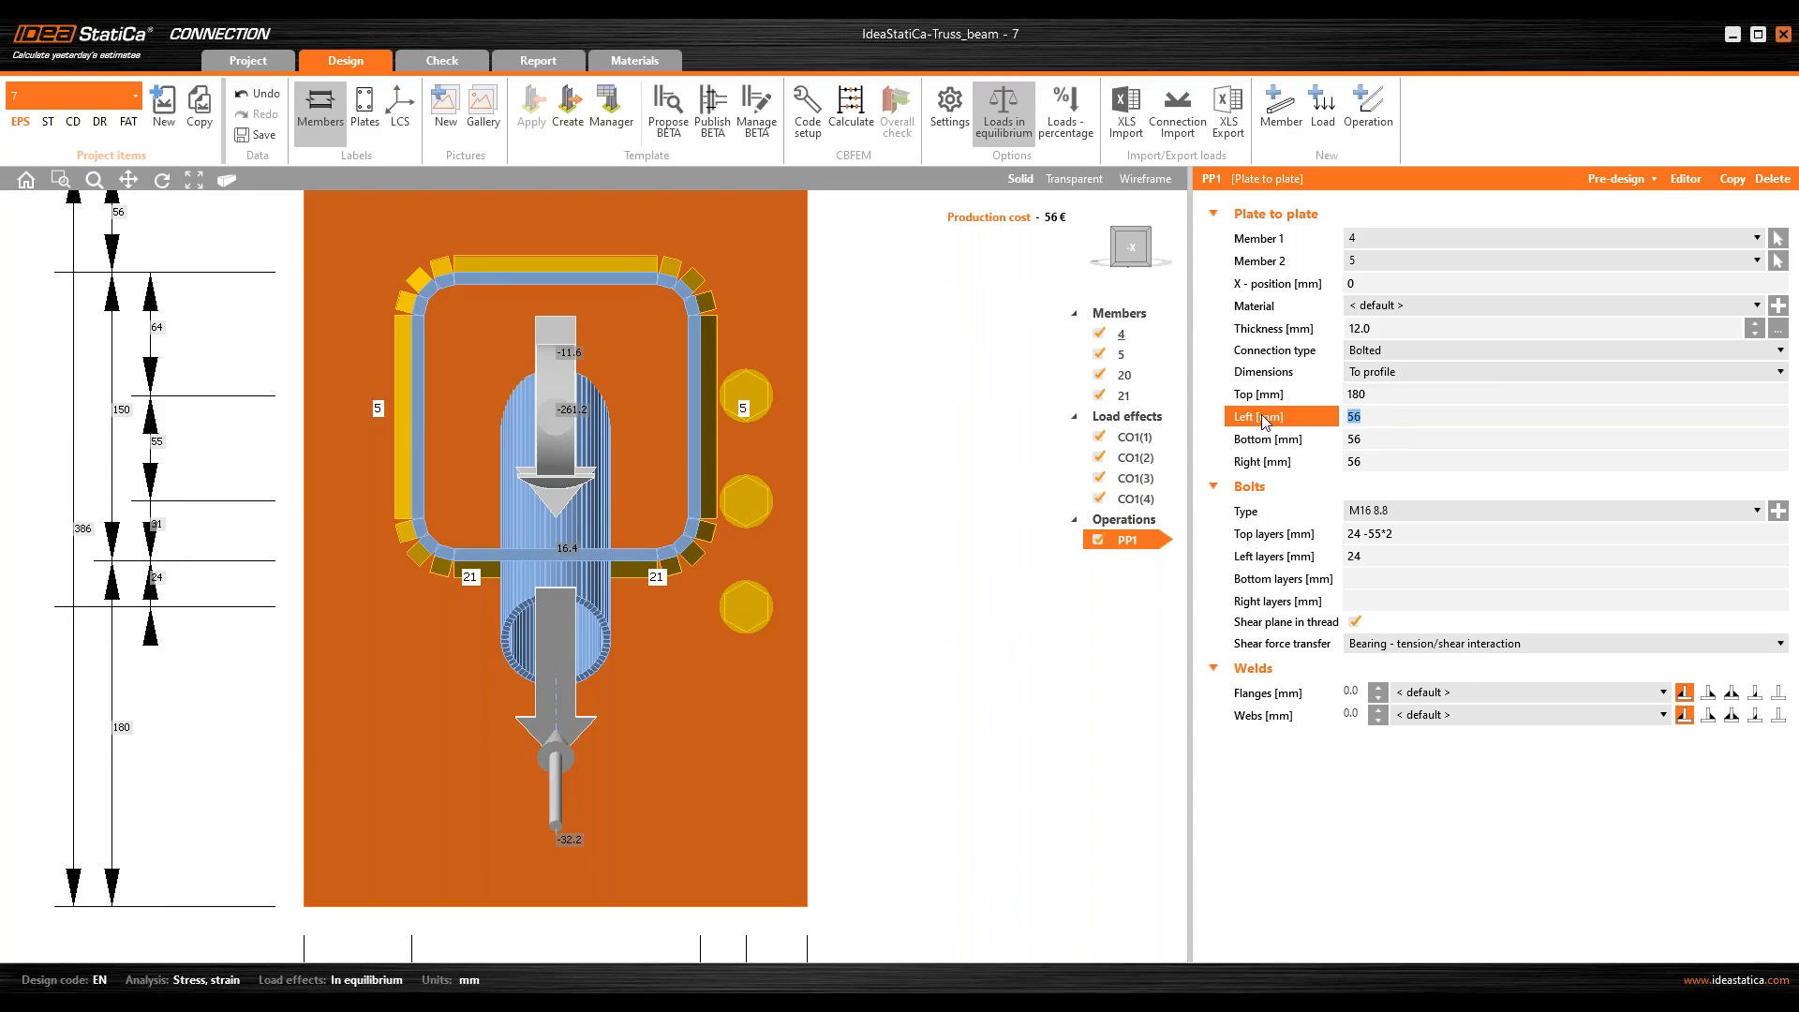
pyautogui.write('20')
pyautogui.press('Tab')
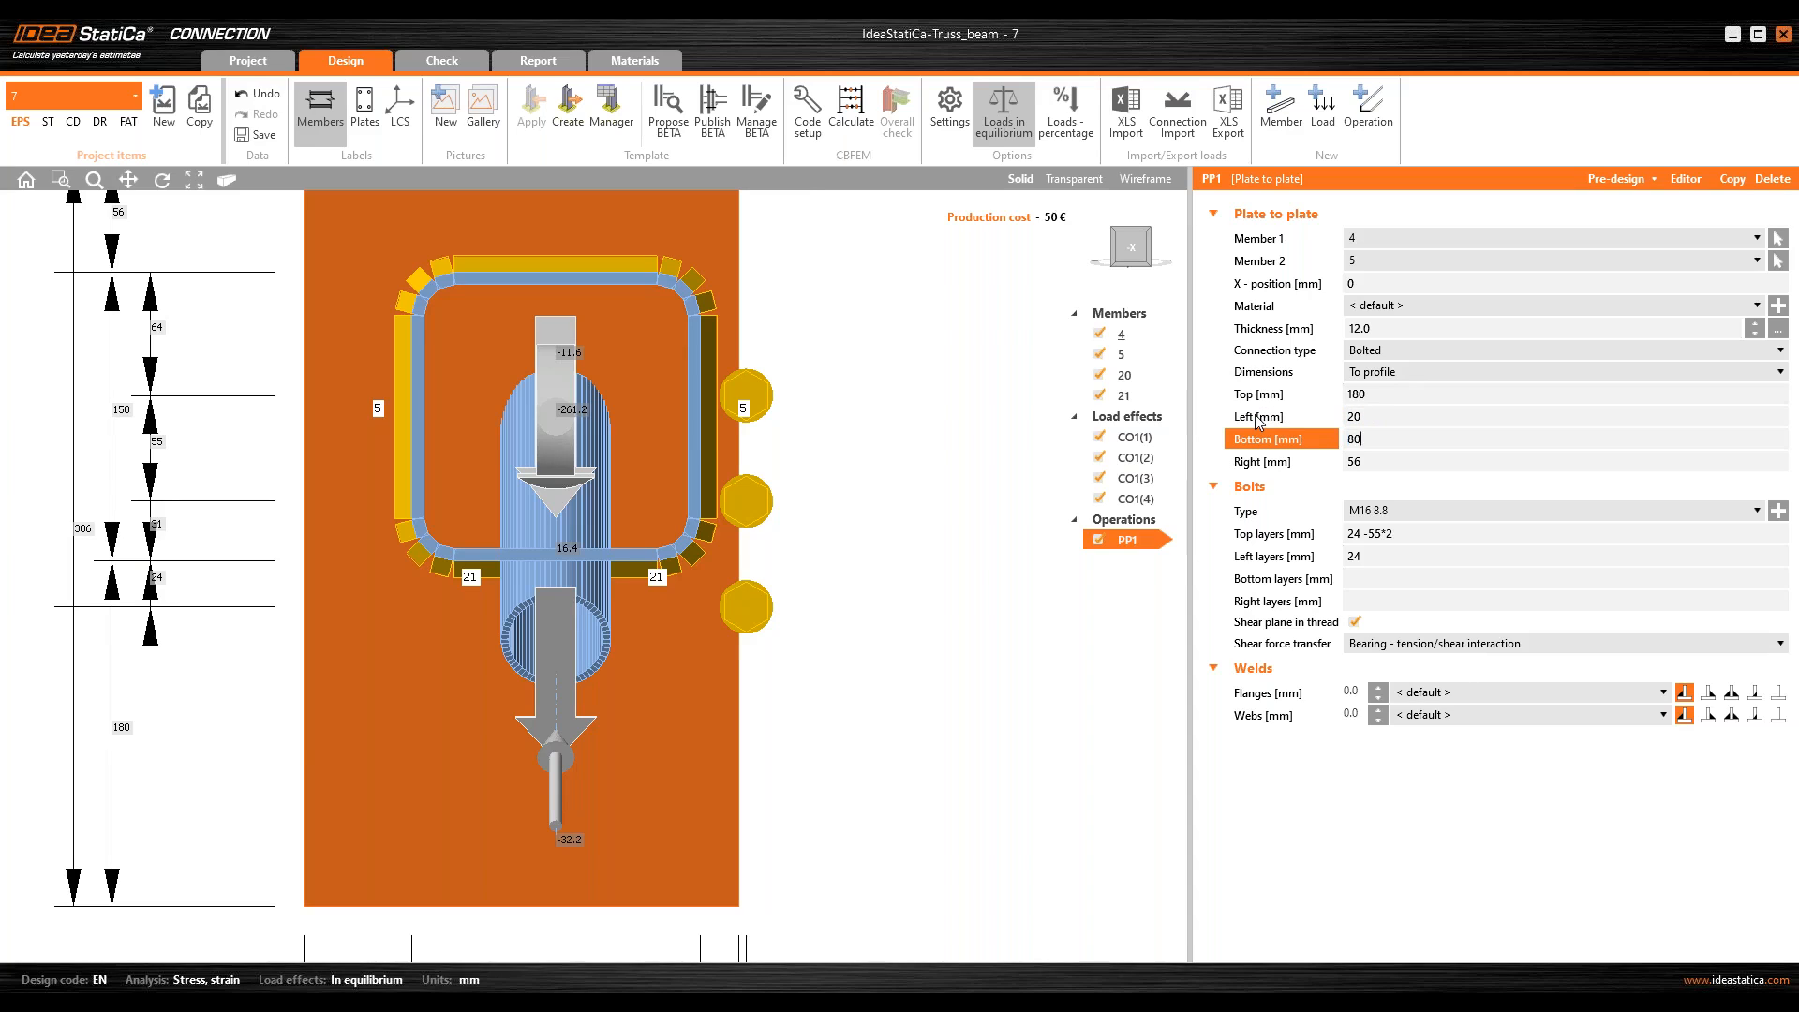
pyautogui.press('Tab')
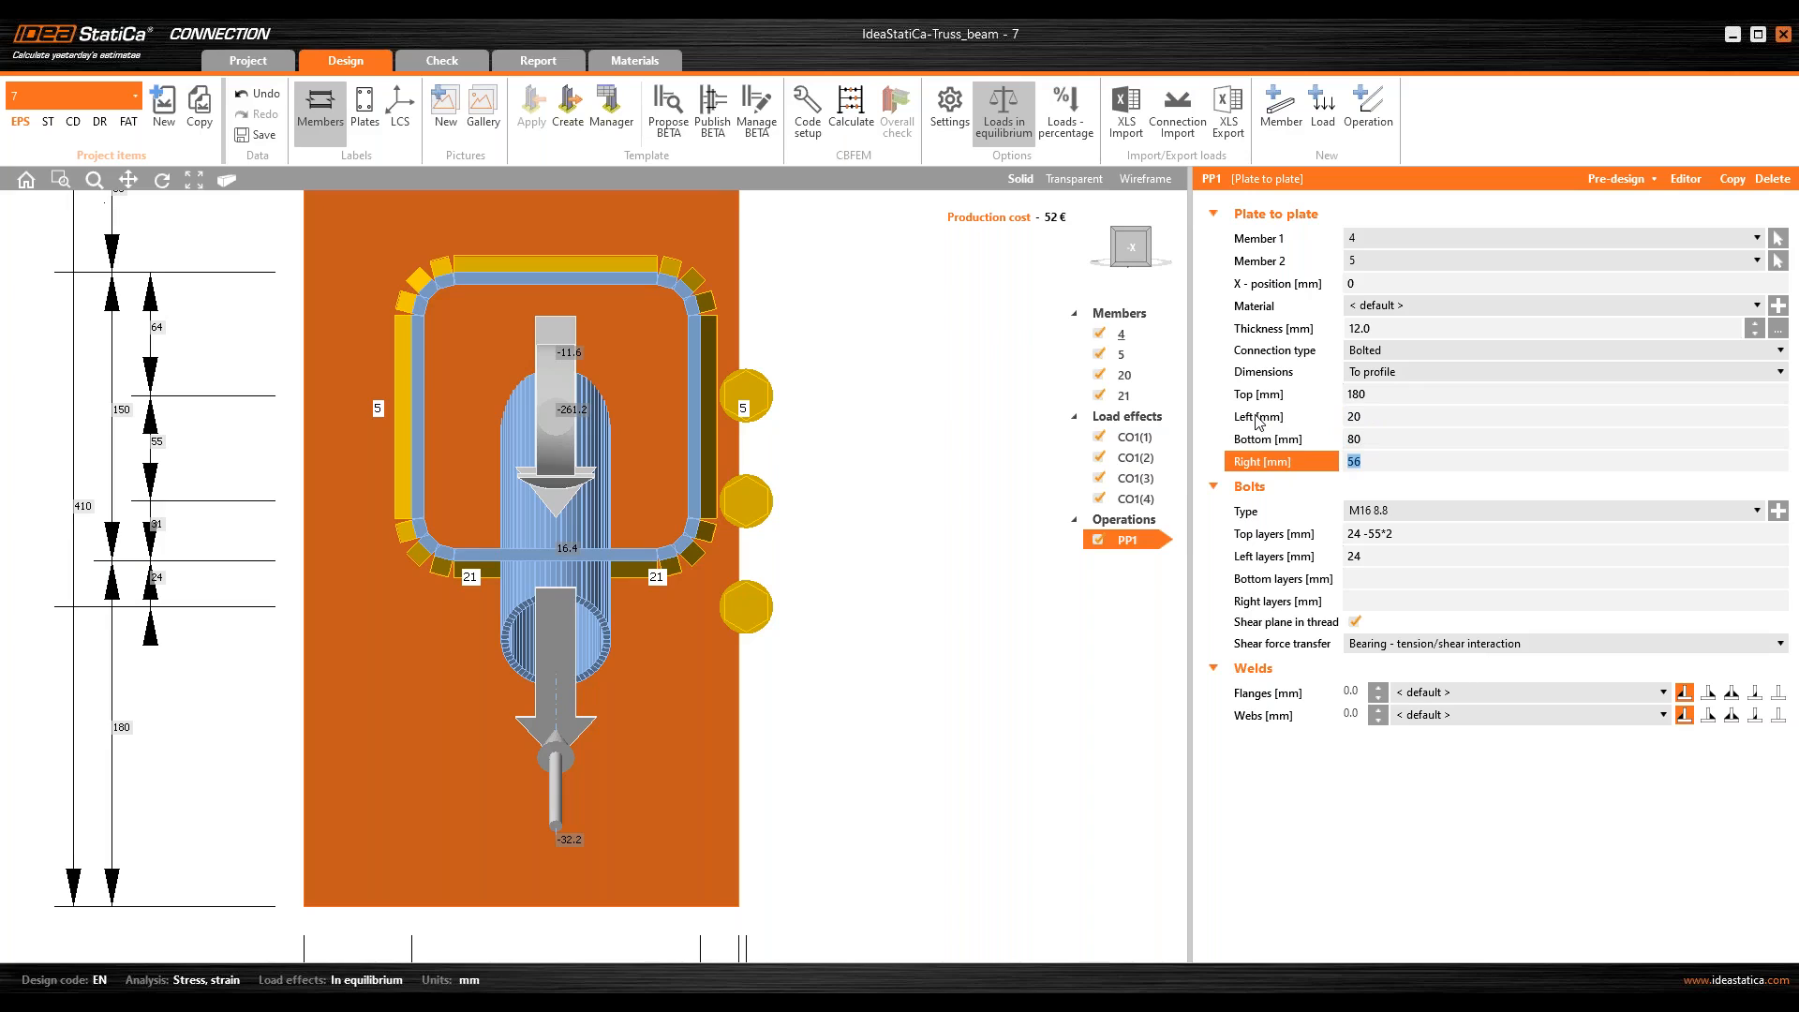
pyautogui.write('20')
pyautogui.press('Tab')
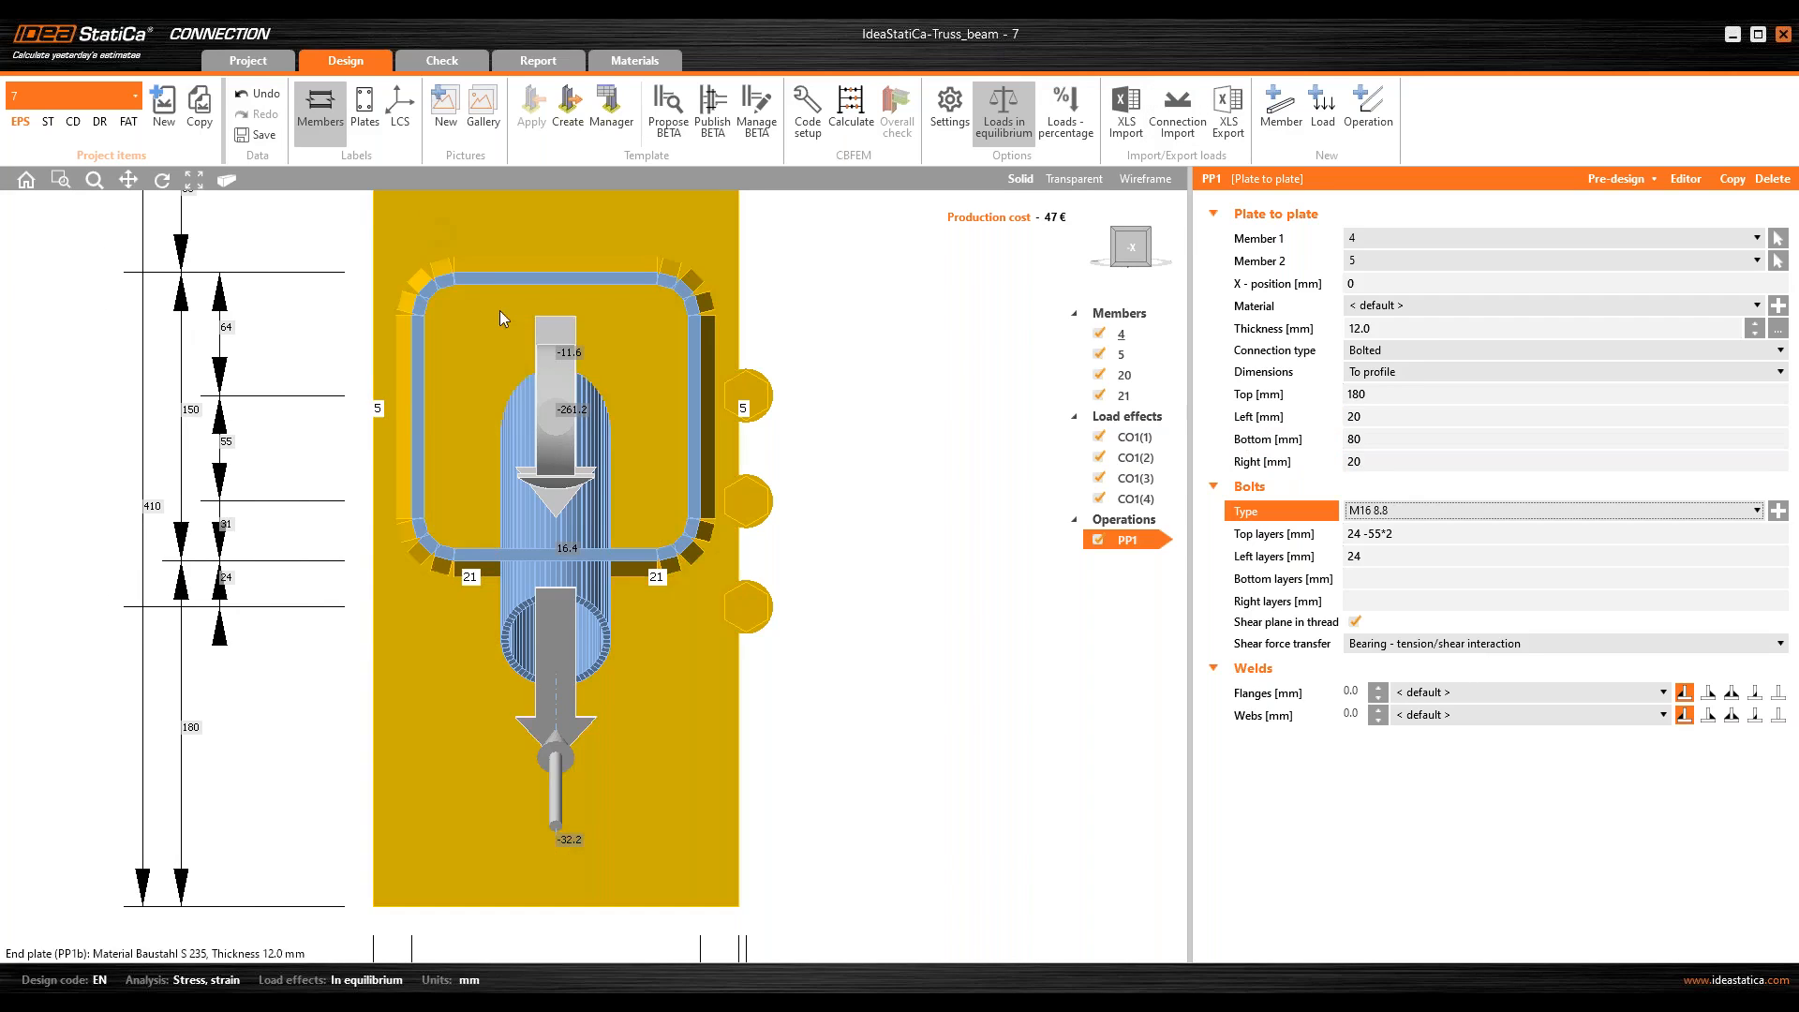
# Step: Set the end plate's top bolt layers to 45 90 and its left bolt layers to -20 mm
pyautogui.moveTo(513, 451); pyautogui.dragTo(399, 349, button='right')
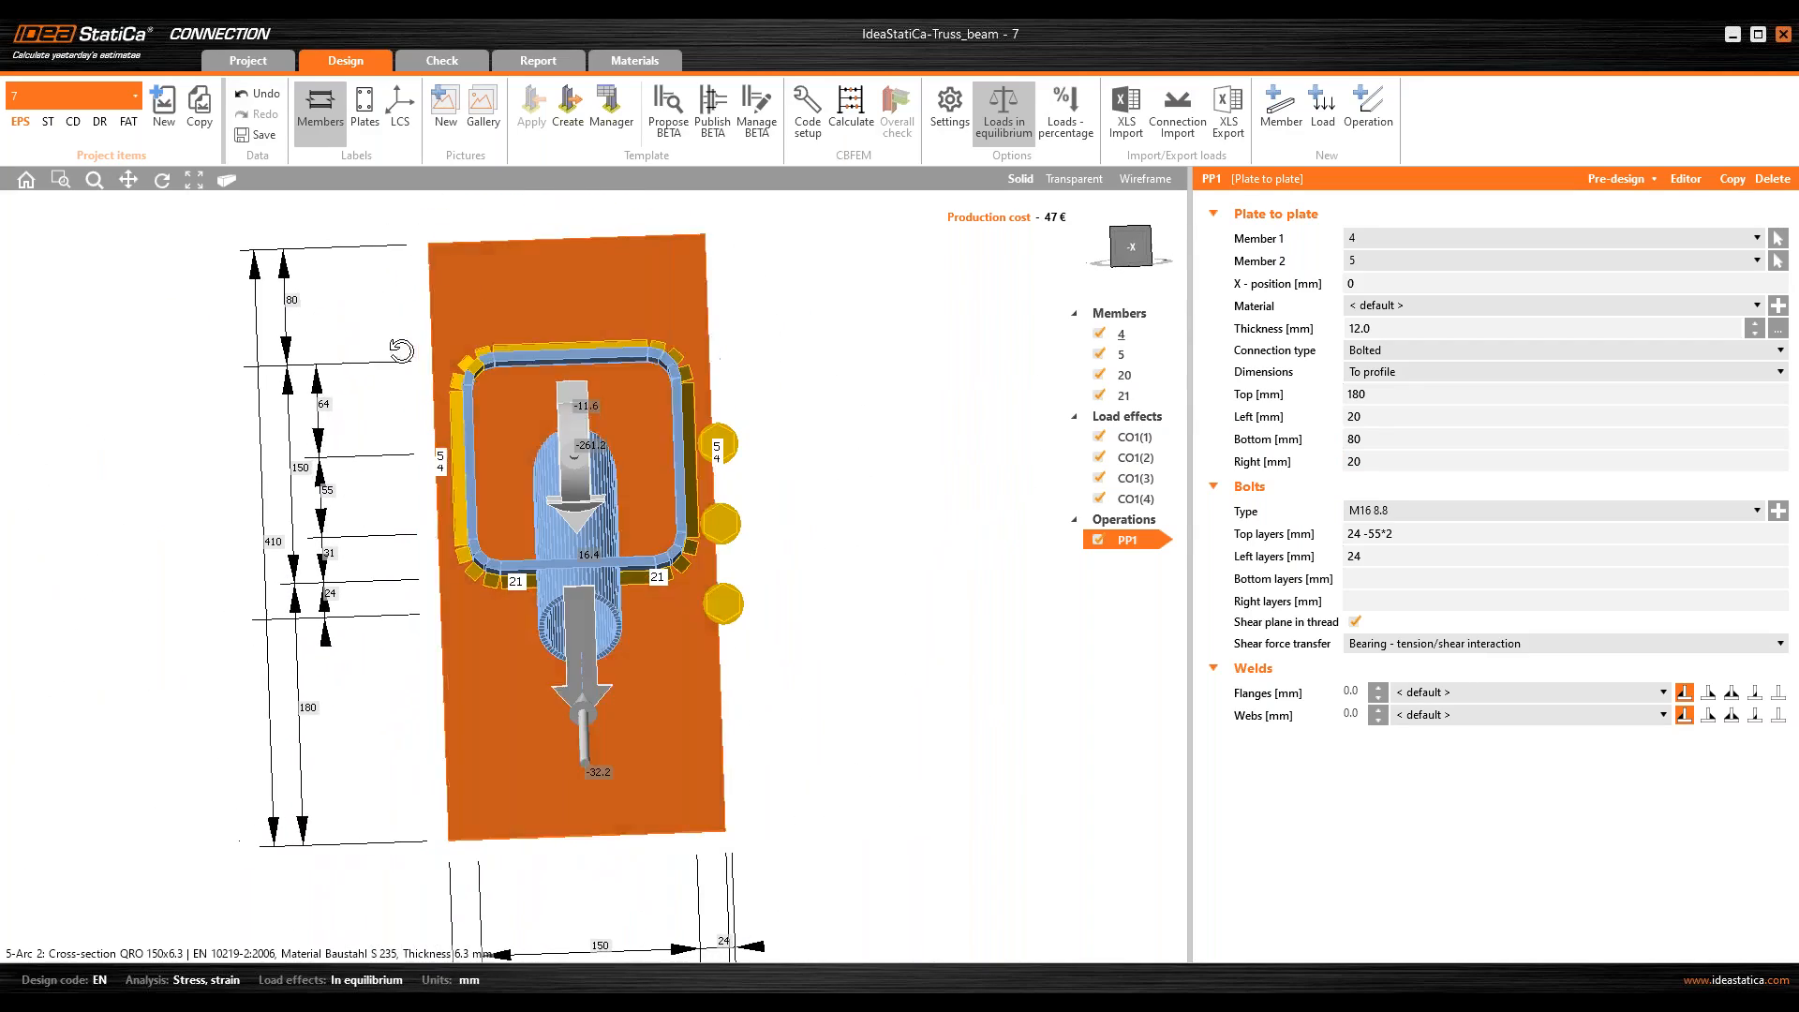
pyautogui.click(1127, 251)
pyautogui.moveTo(880, 440); pyautogui.dragTo(834, 438, button='middle')
pyautogui.scroll(3, 837, 439)
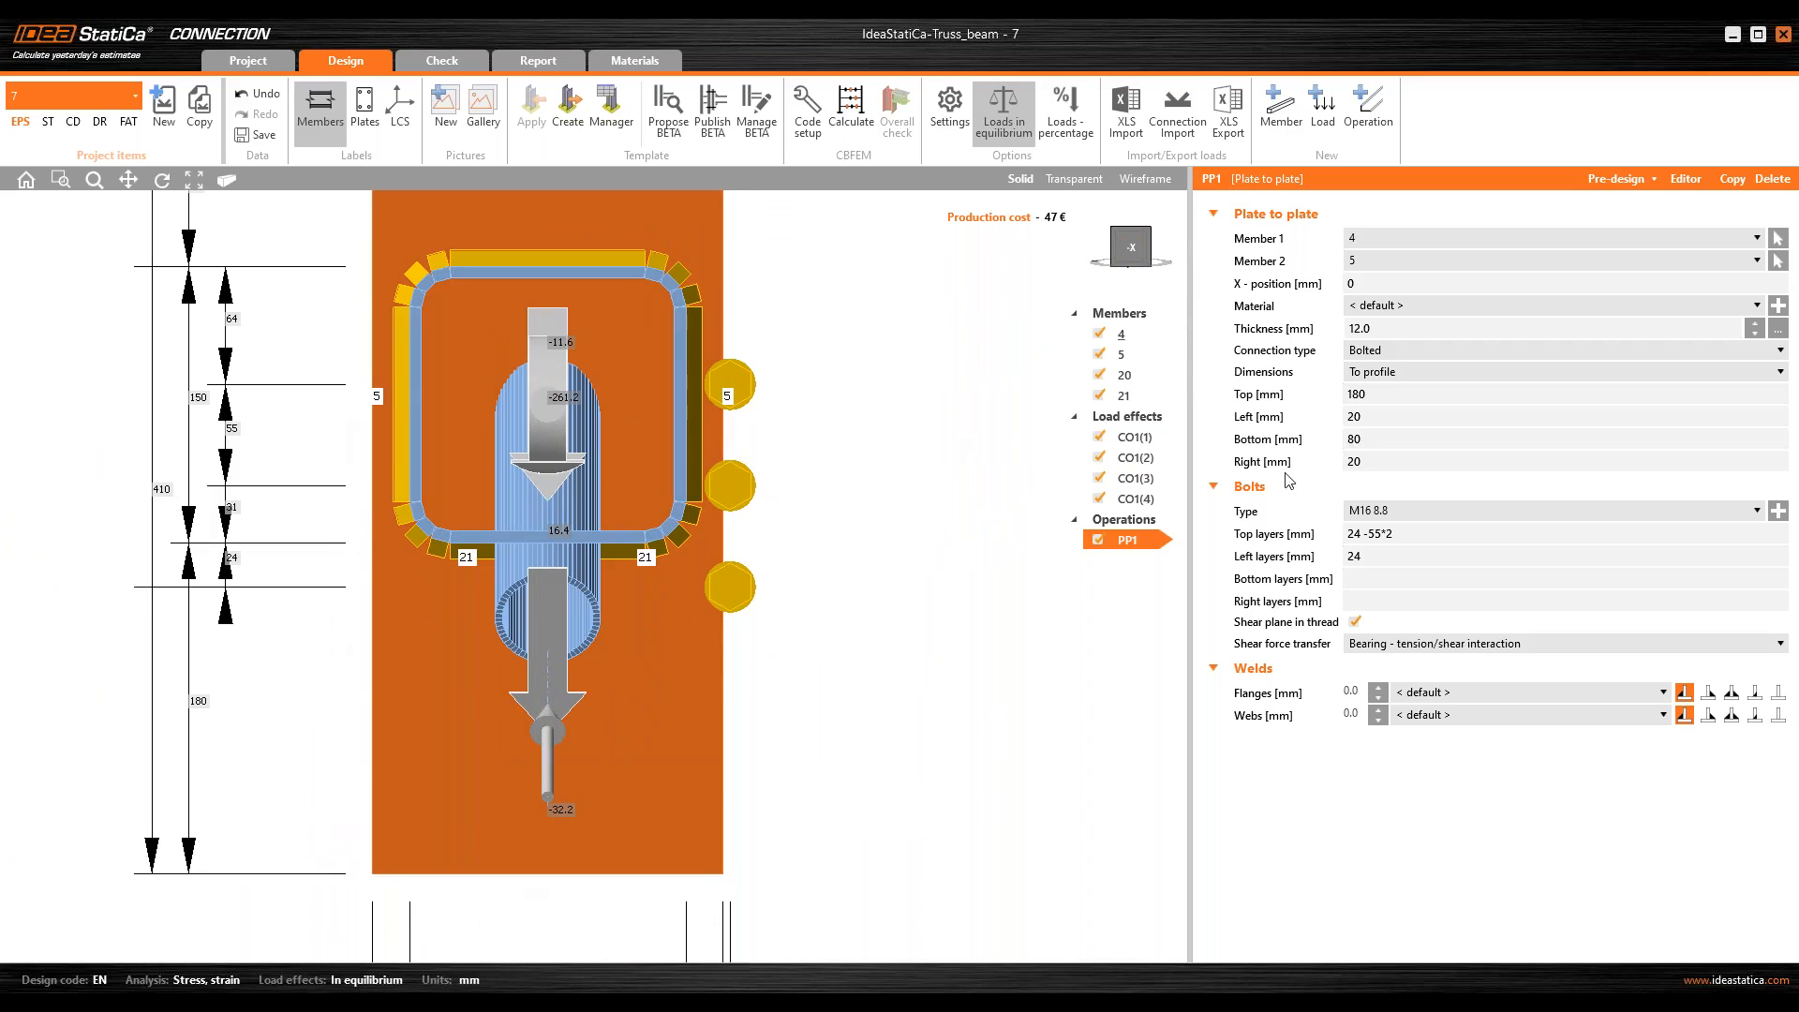
pyautogui.press('ctrl')
pyautogui.moveTo(711, 474); pyautogui.dragTo(749, 594, button='middle')
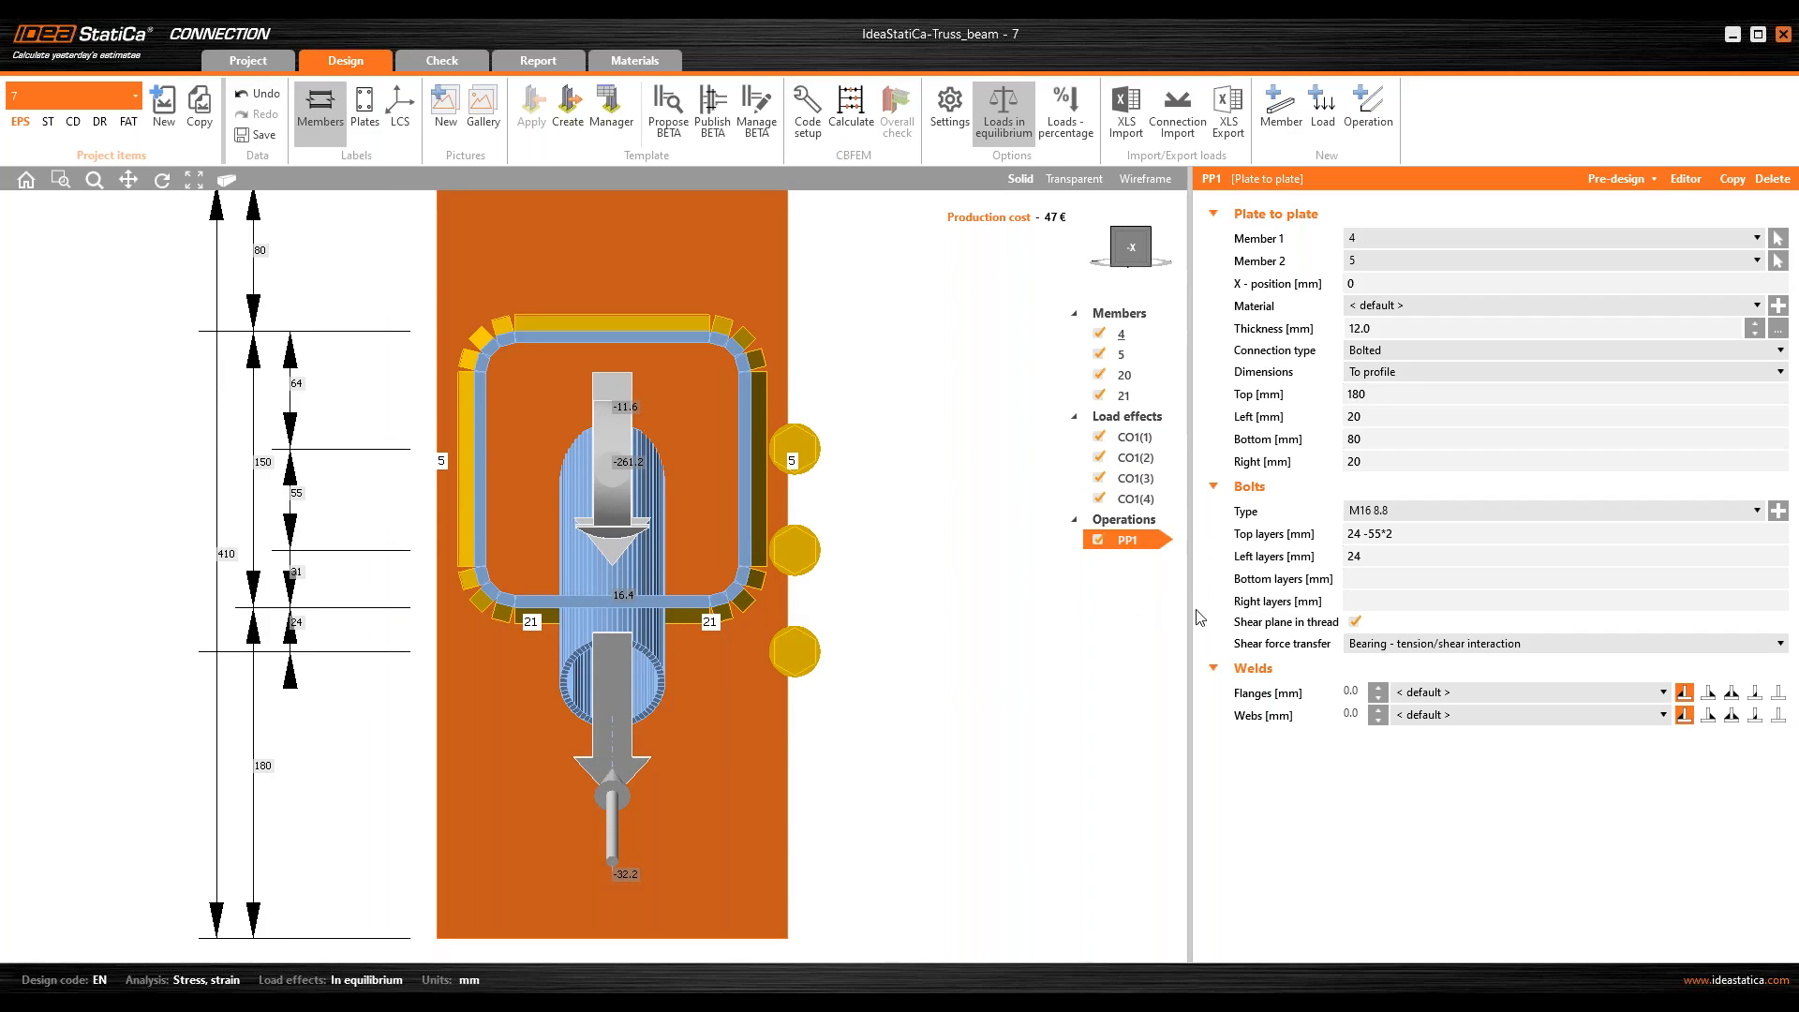
pyautogui.press('ctrl')
pyautogui.click(1275, 534)
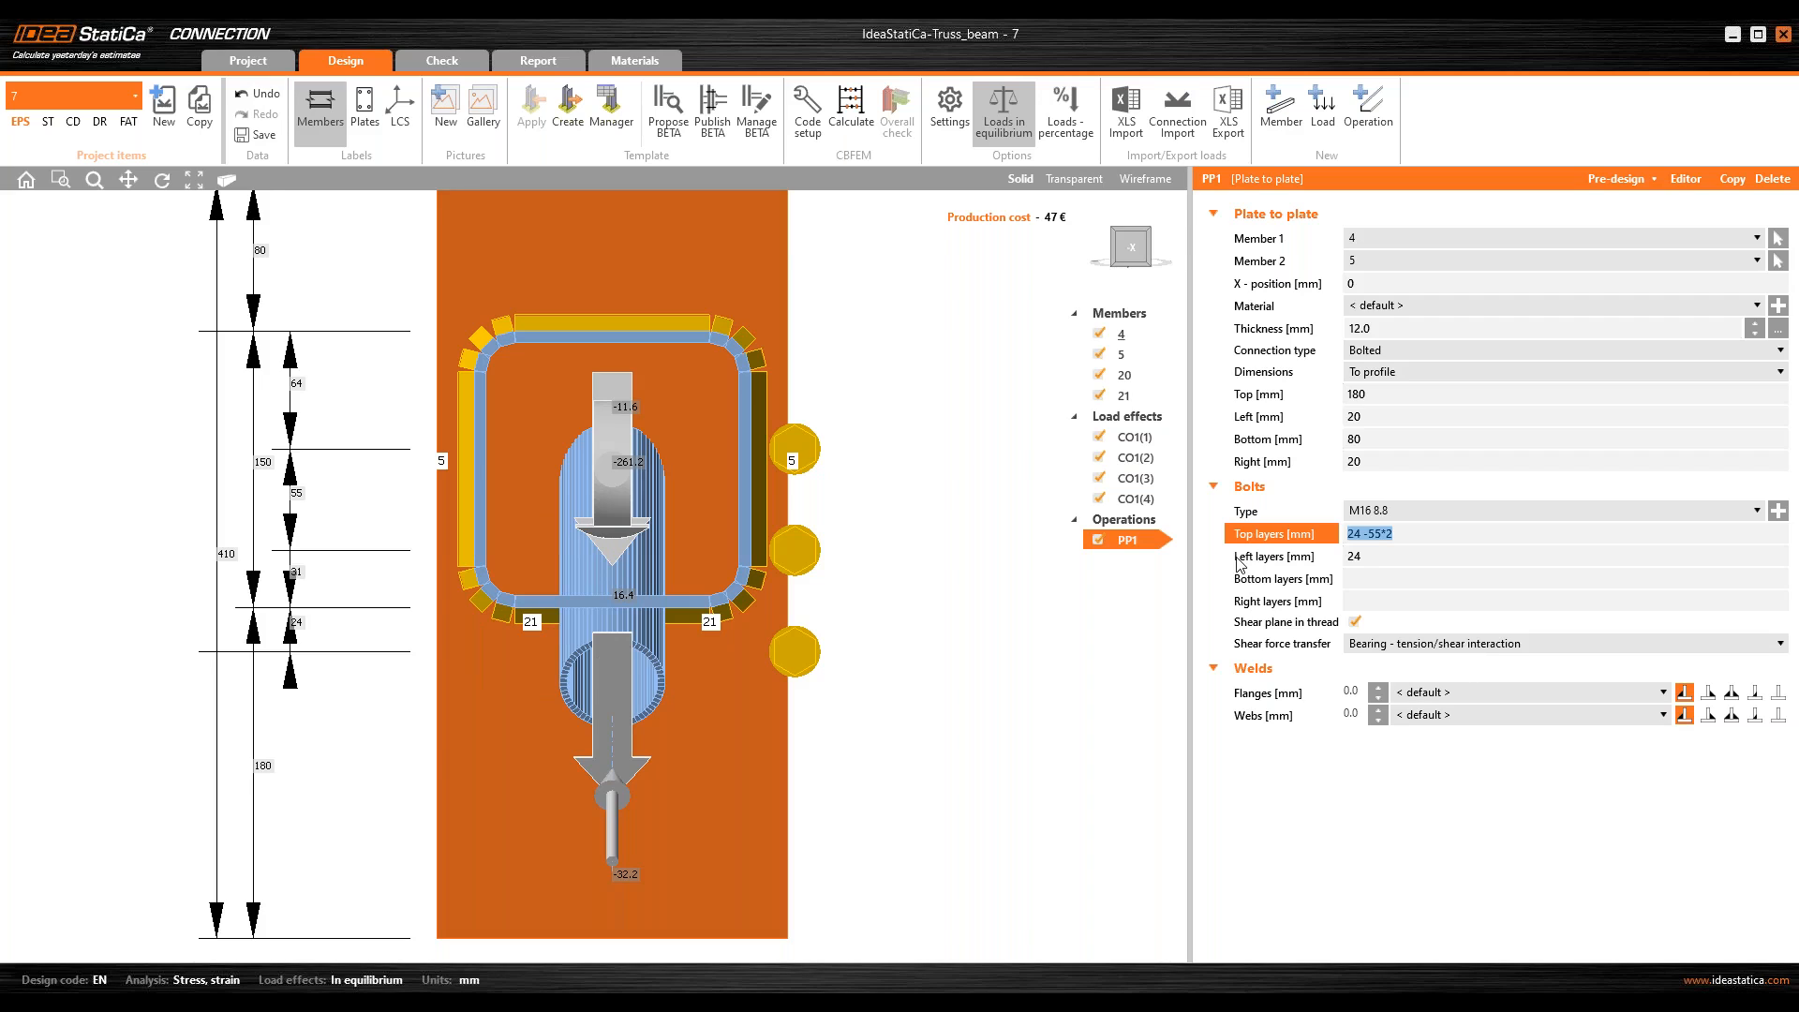
pyautogui.write('45')
pyautogui.press('Tab')
pyautogui.click(1366, 536)
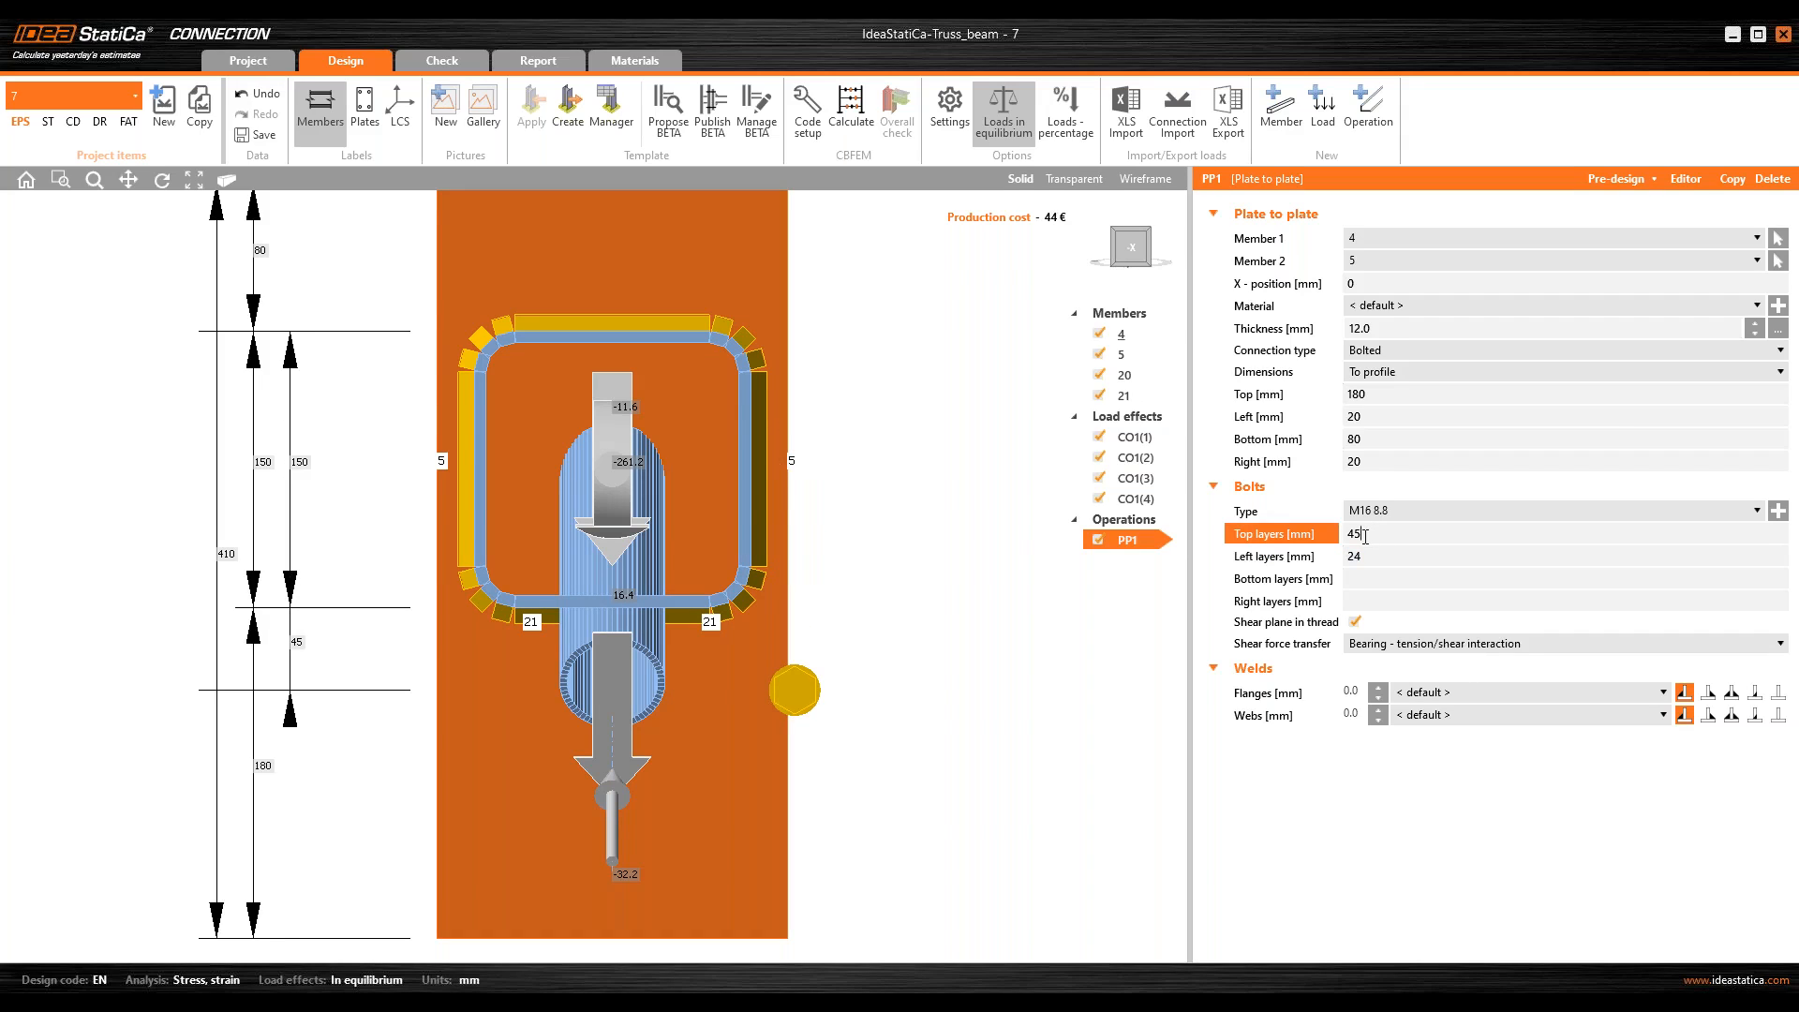
pyautogui.press('Tab')
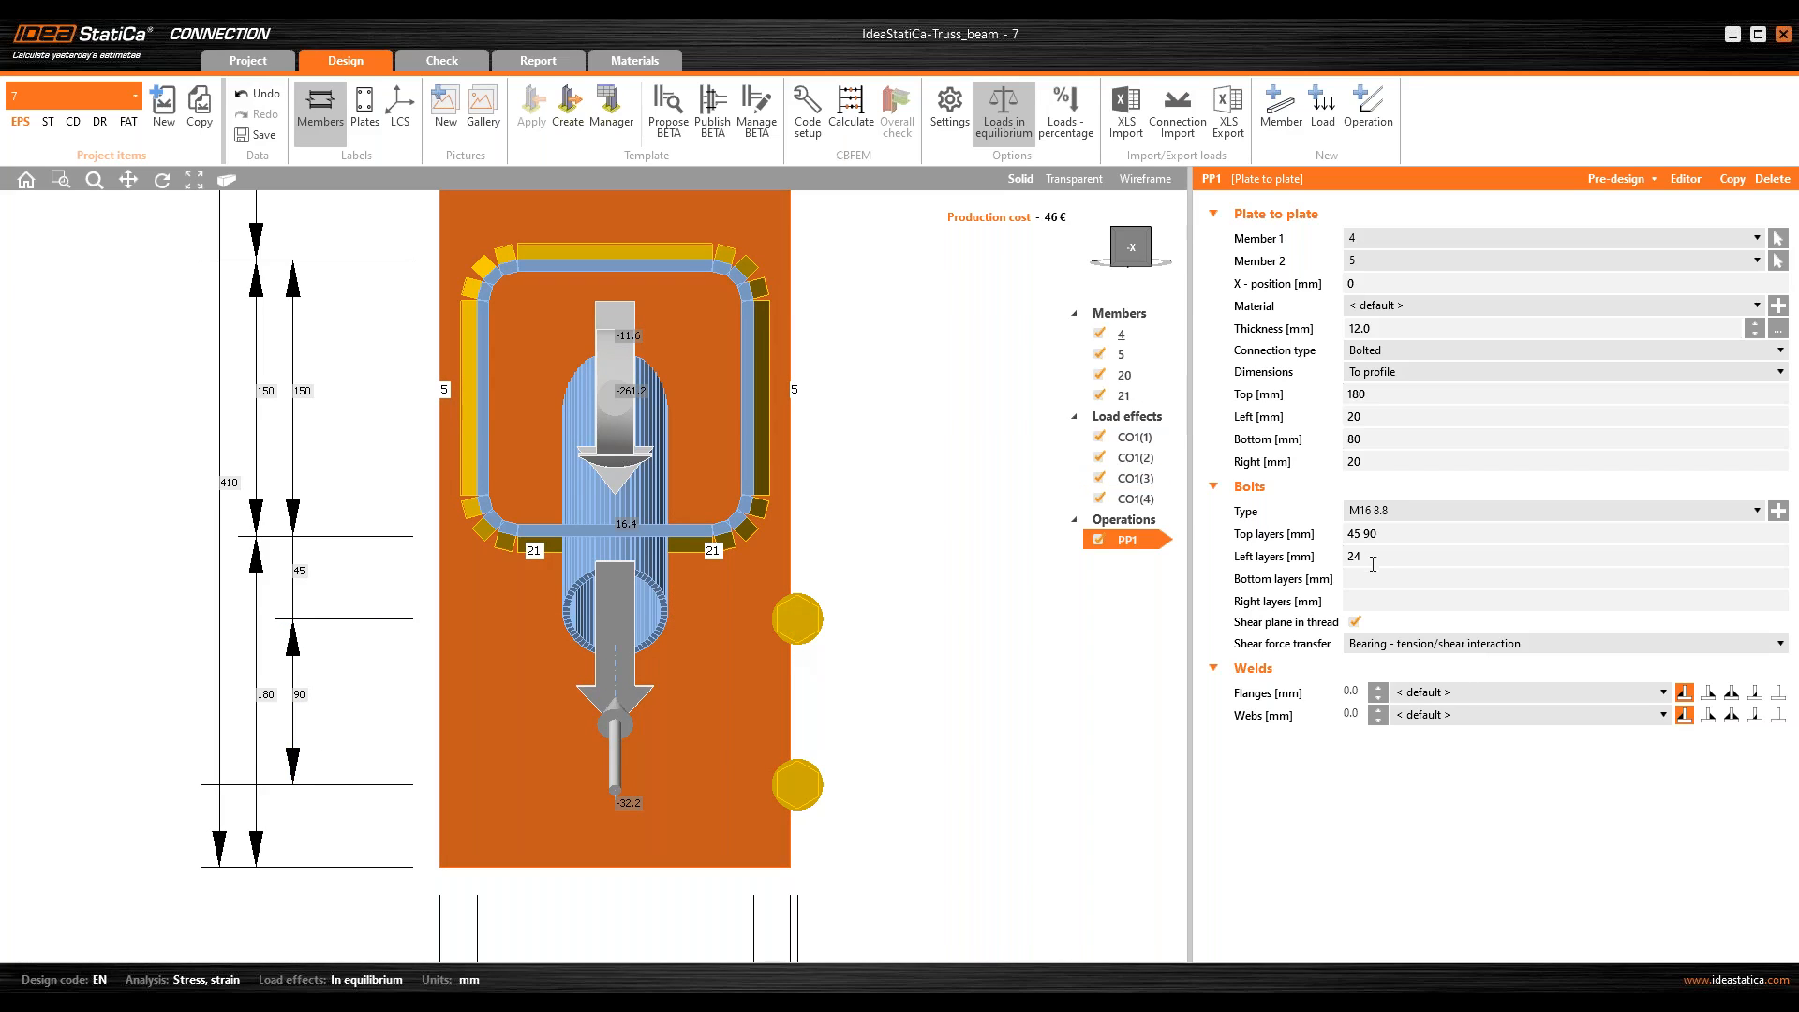
pyautogui.click(1273, 563)
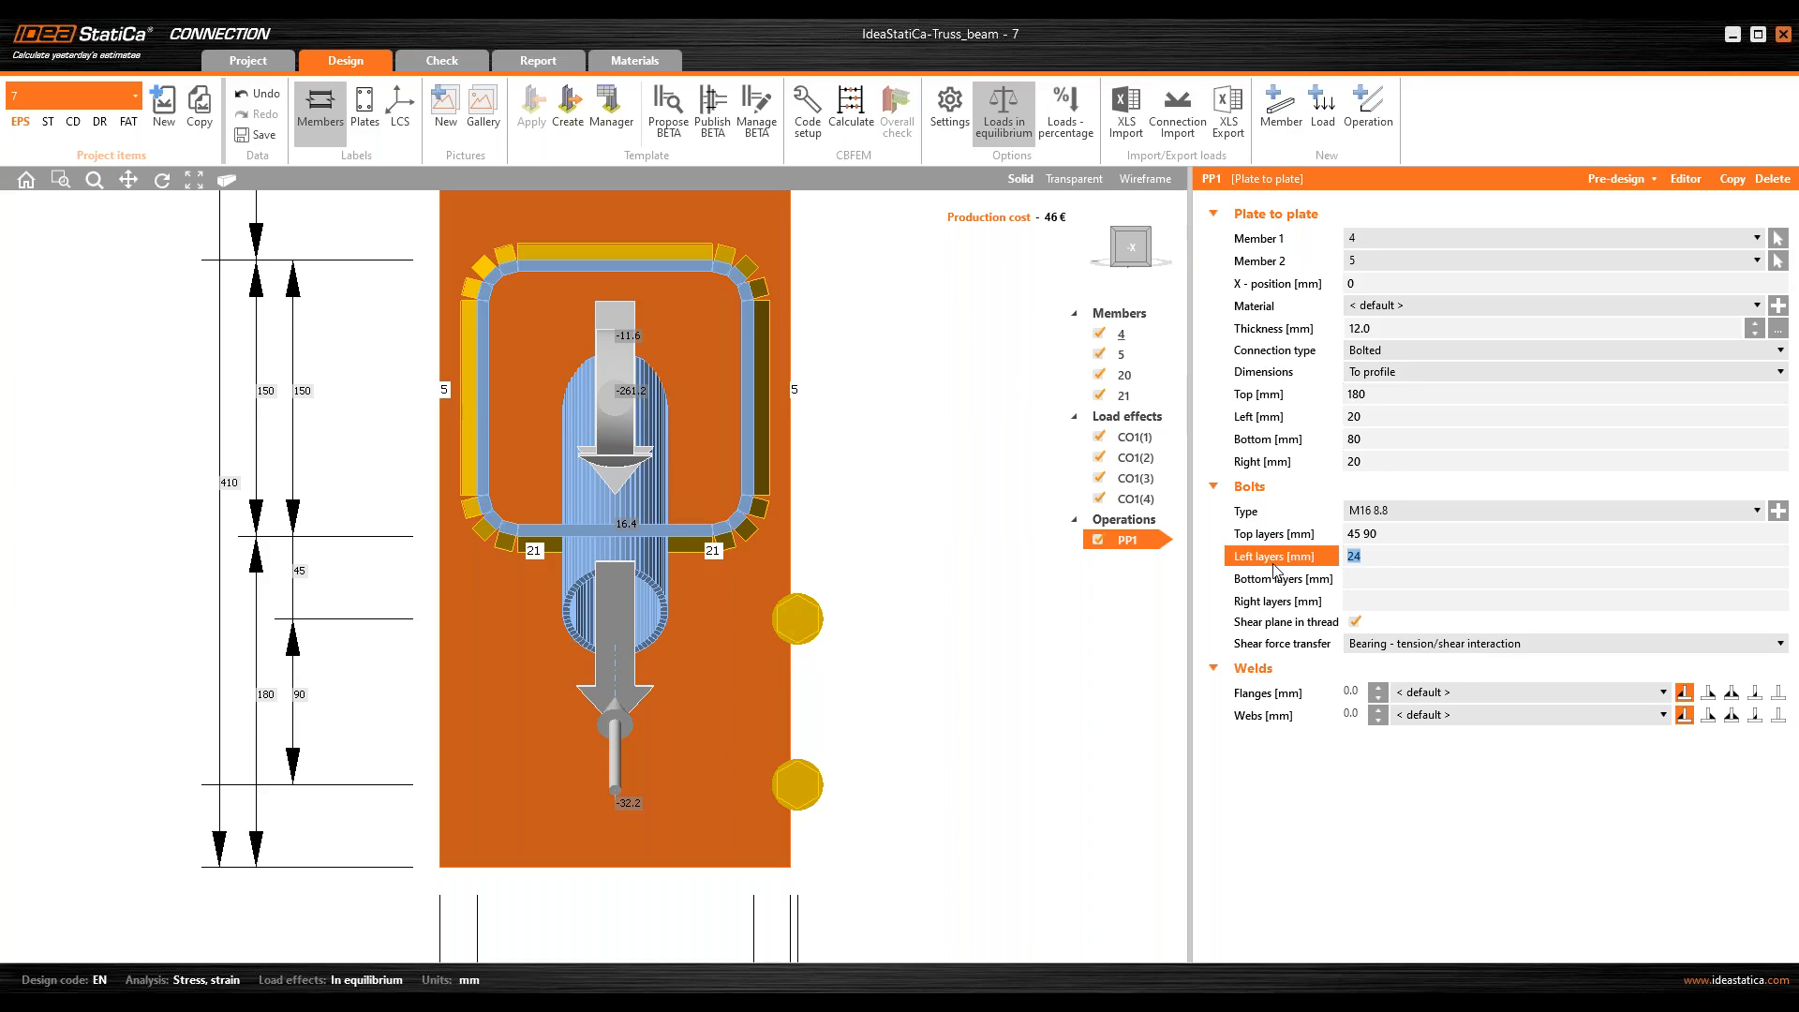
pyautogui.write('-20')
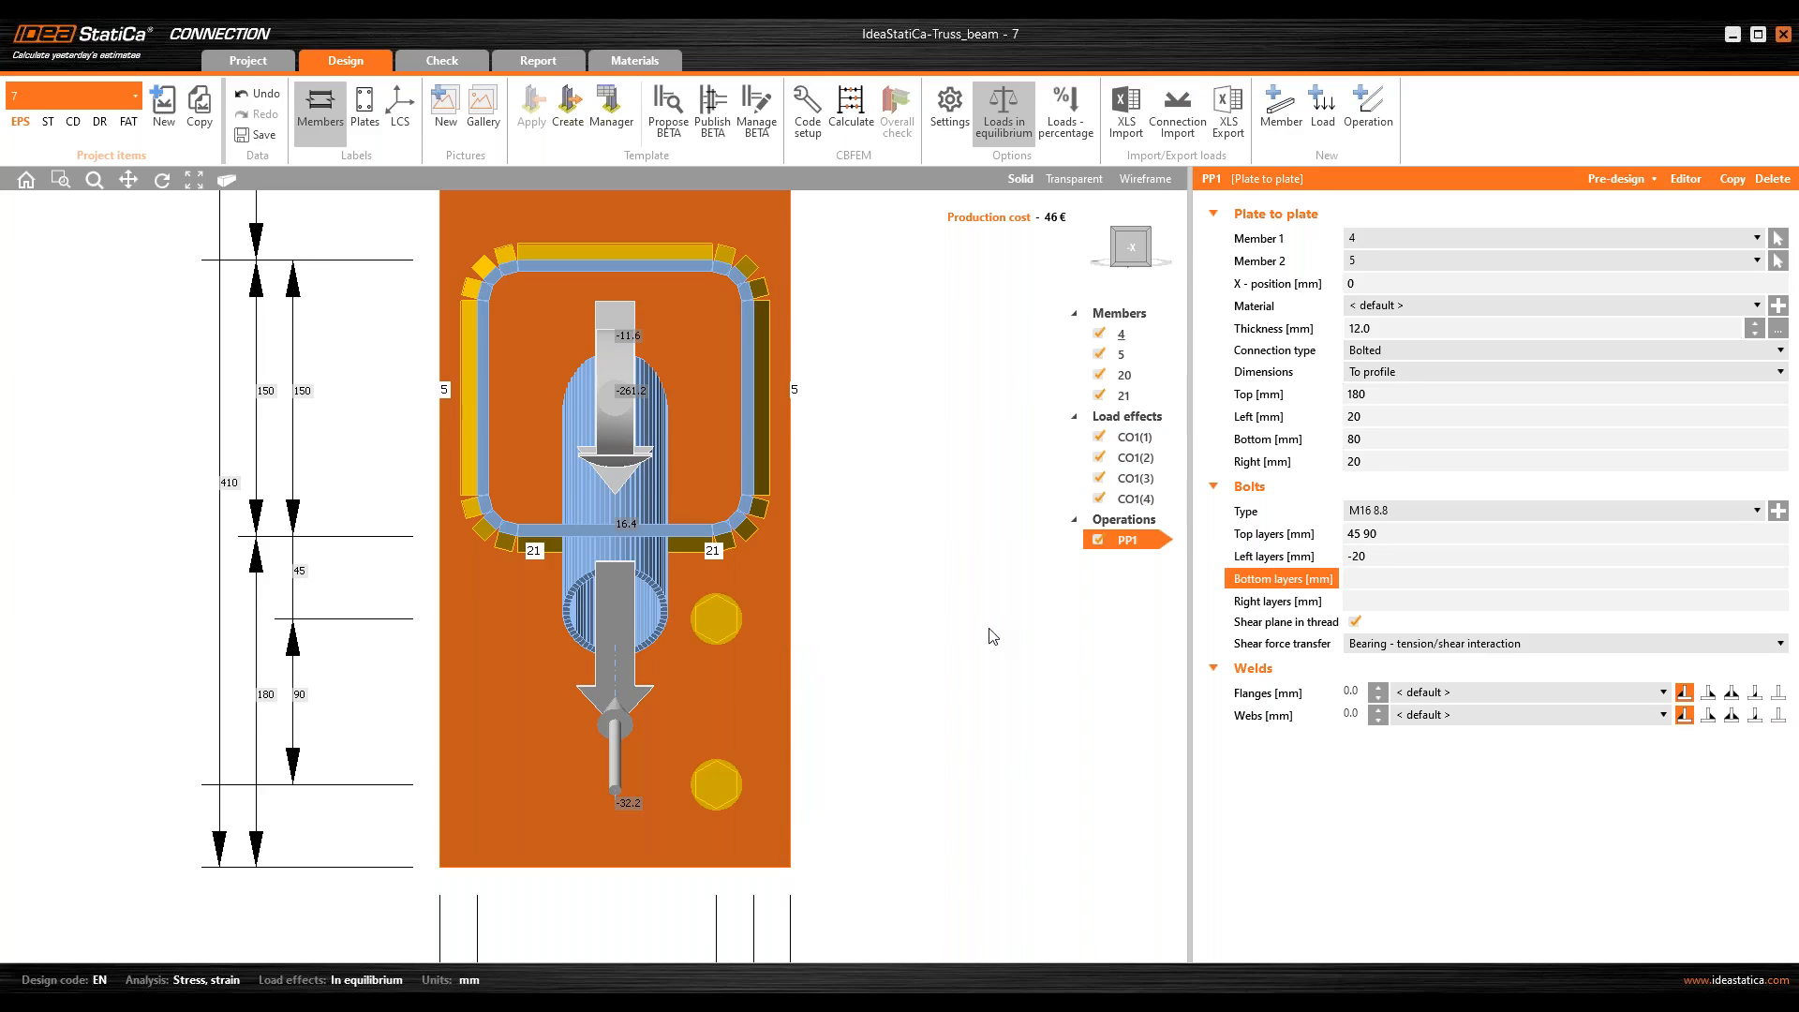
# Step: Set the end plates' bottom bolt layers to 40 mm and right bolt layers to -20 mm
pyautogui.press('Return')
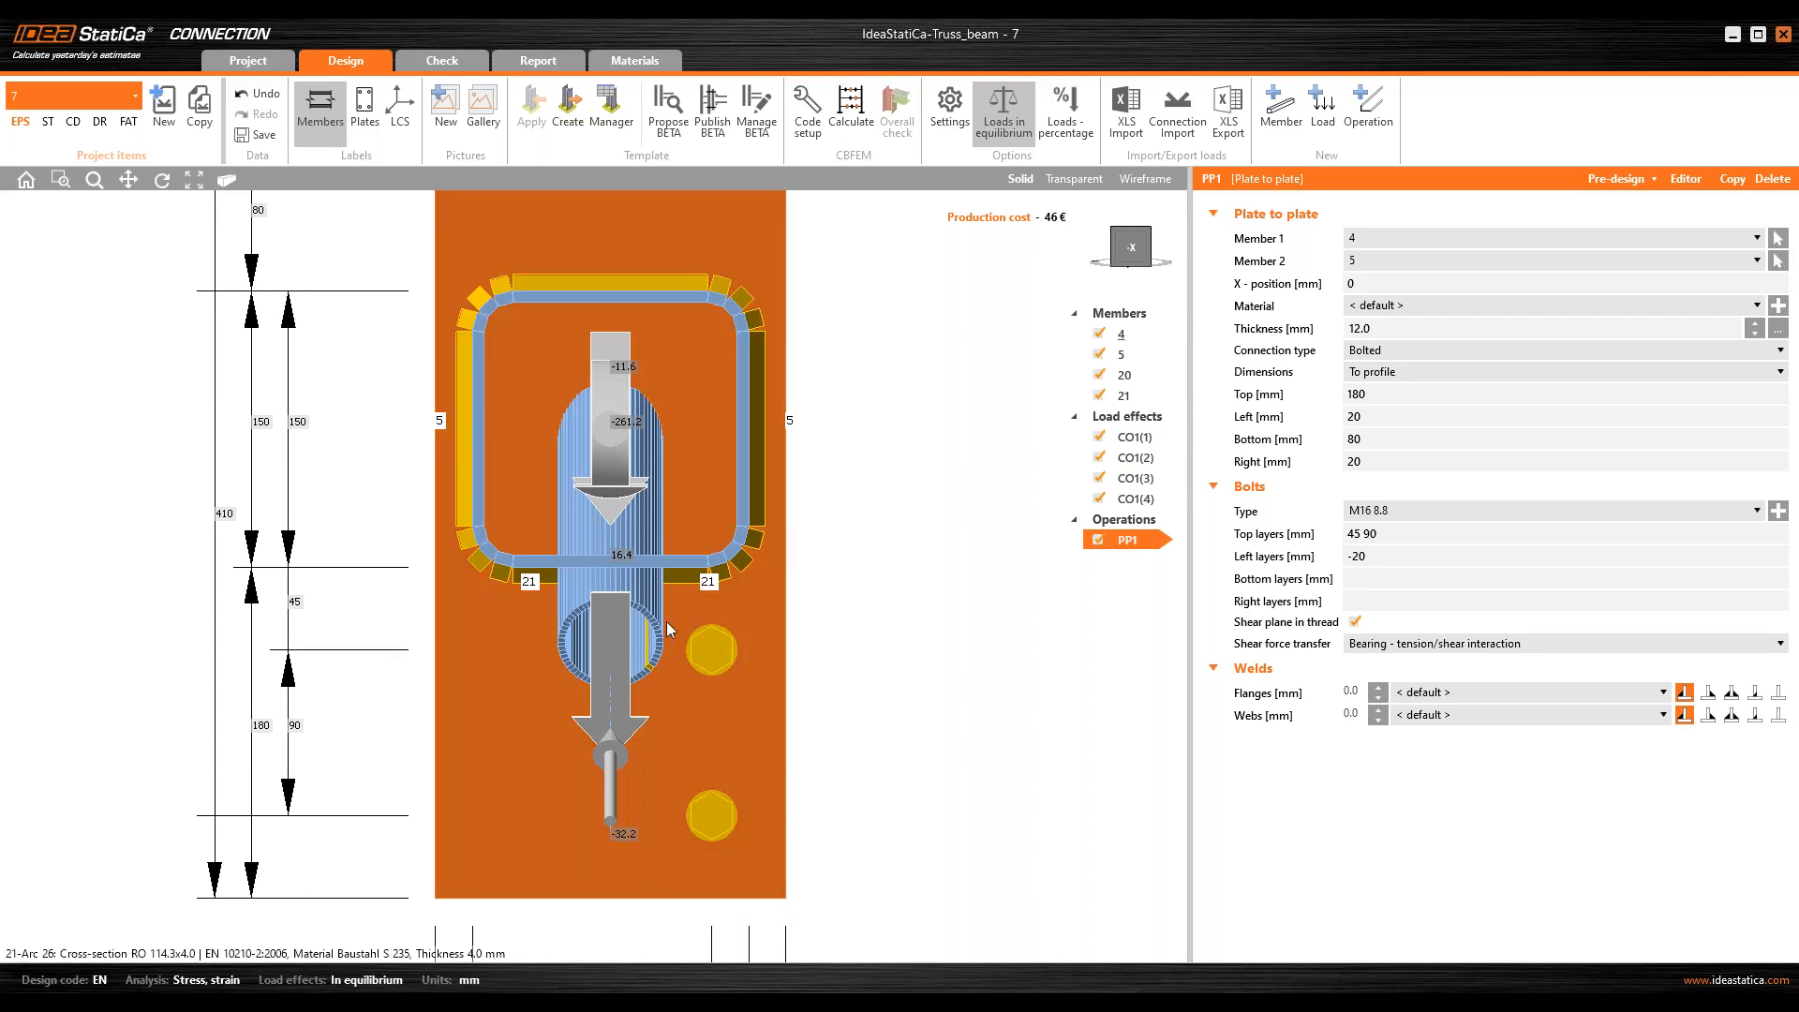
pyautogui.click(1382, 579)
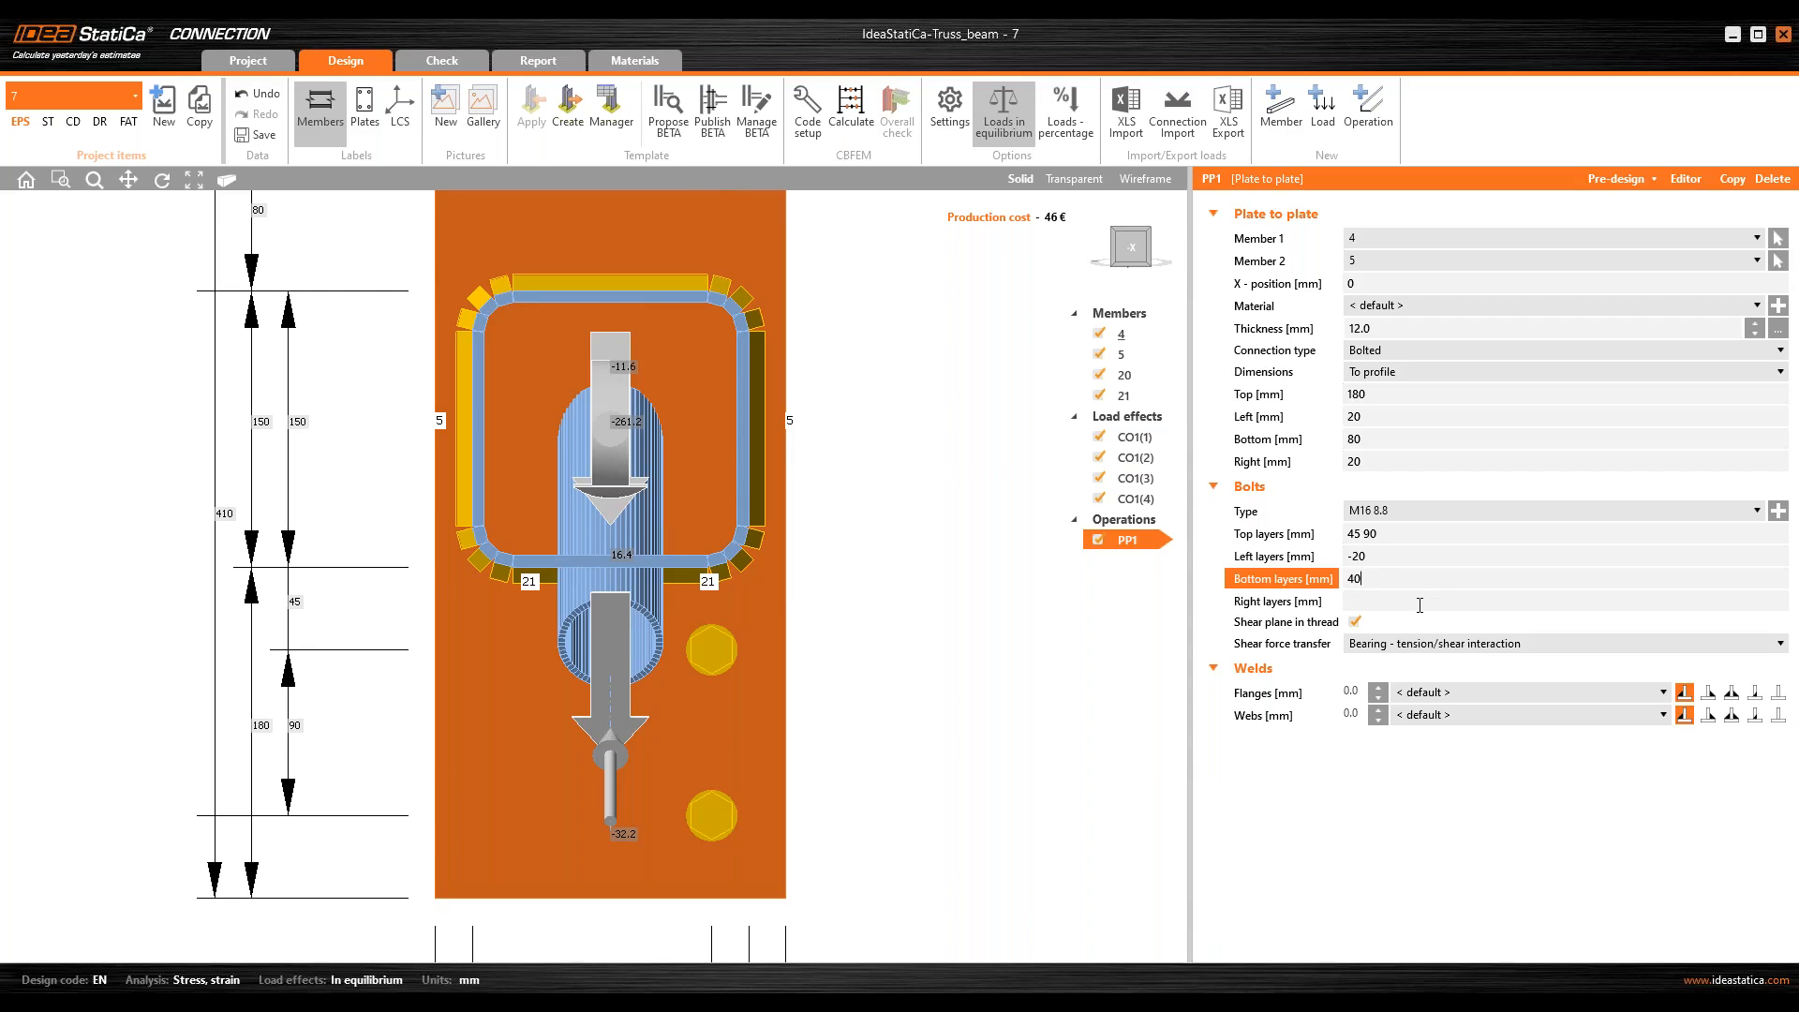
pyautogui.press('Tab')
pyautogui.moveTo(697, 363); pyautogui.dragTo(688, 445, button='middle')
pyautogui.scroll(-2, 688, 444)
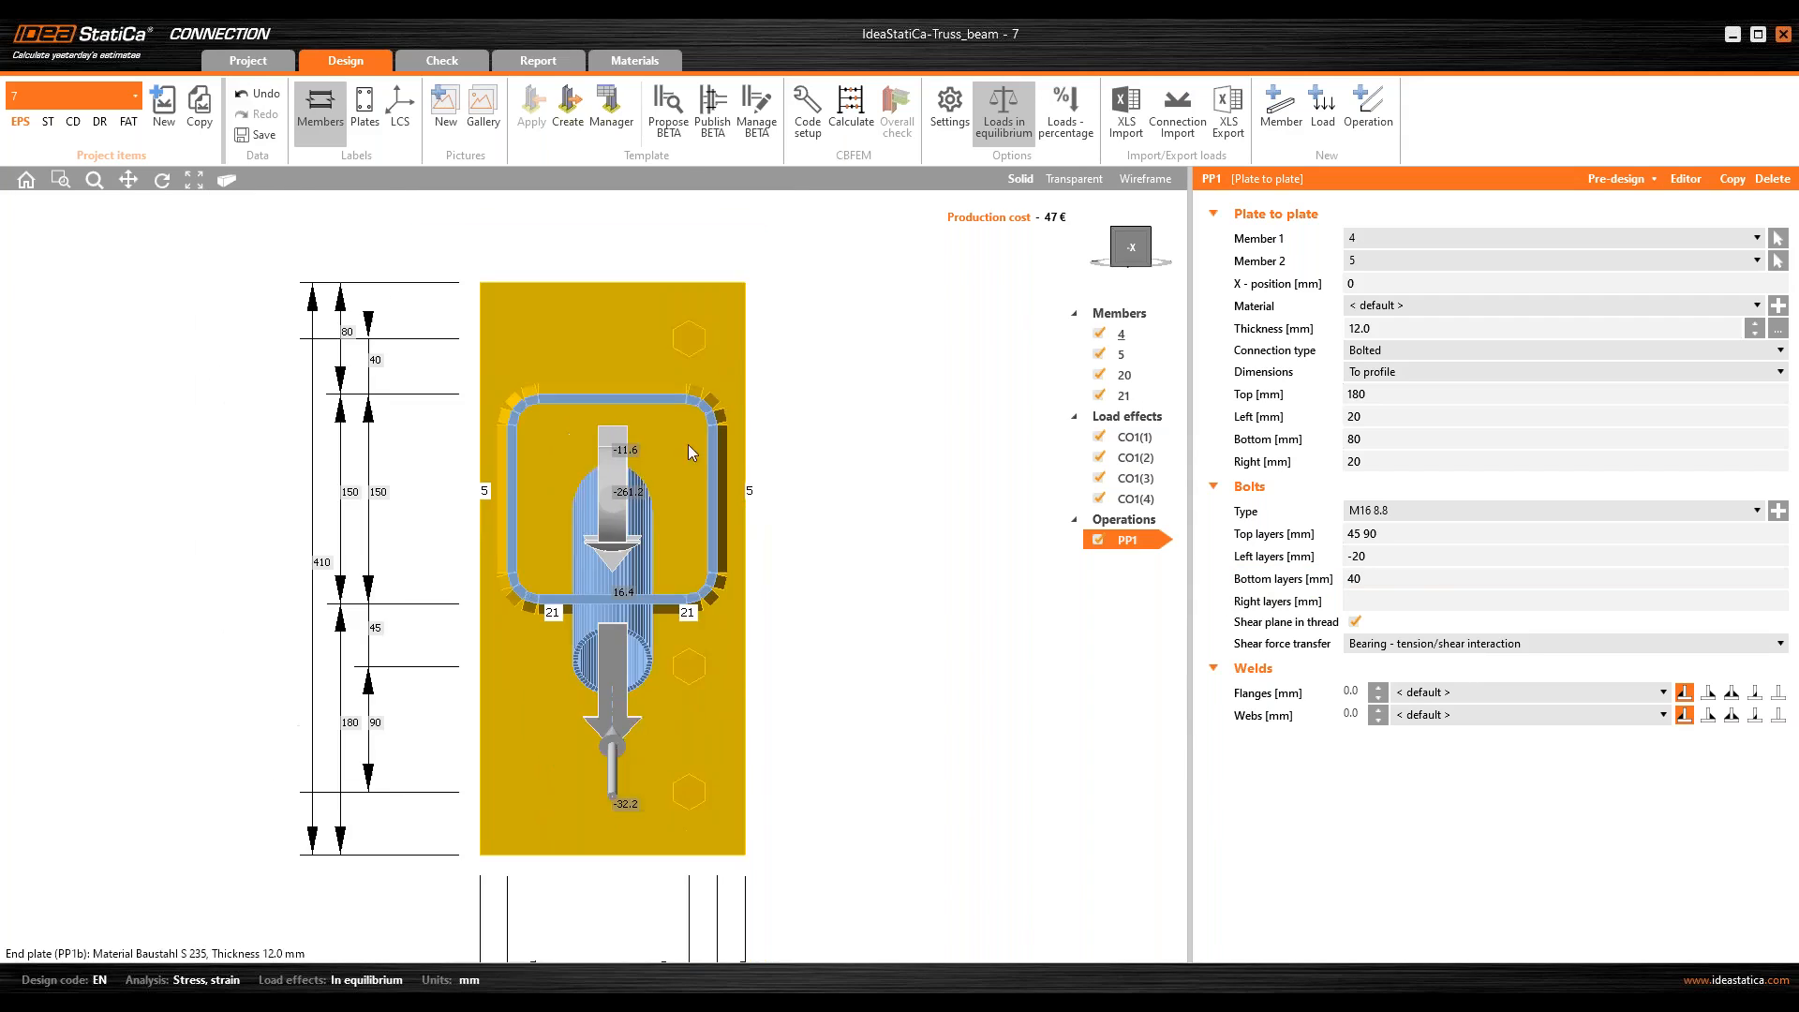
pyautogui.click(1352, 601)
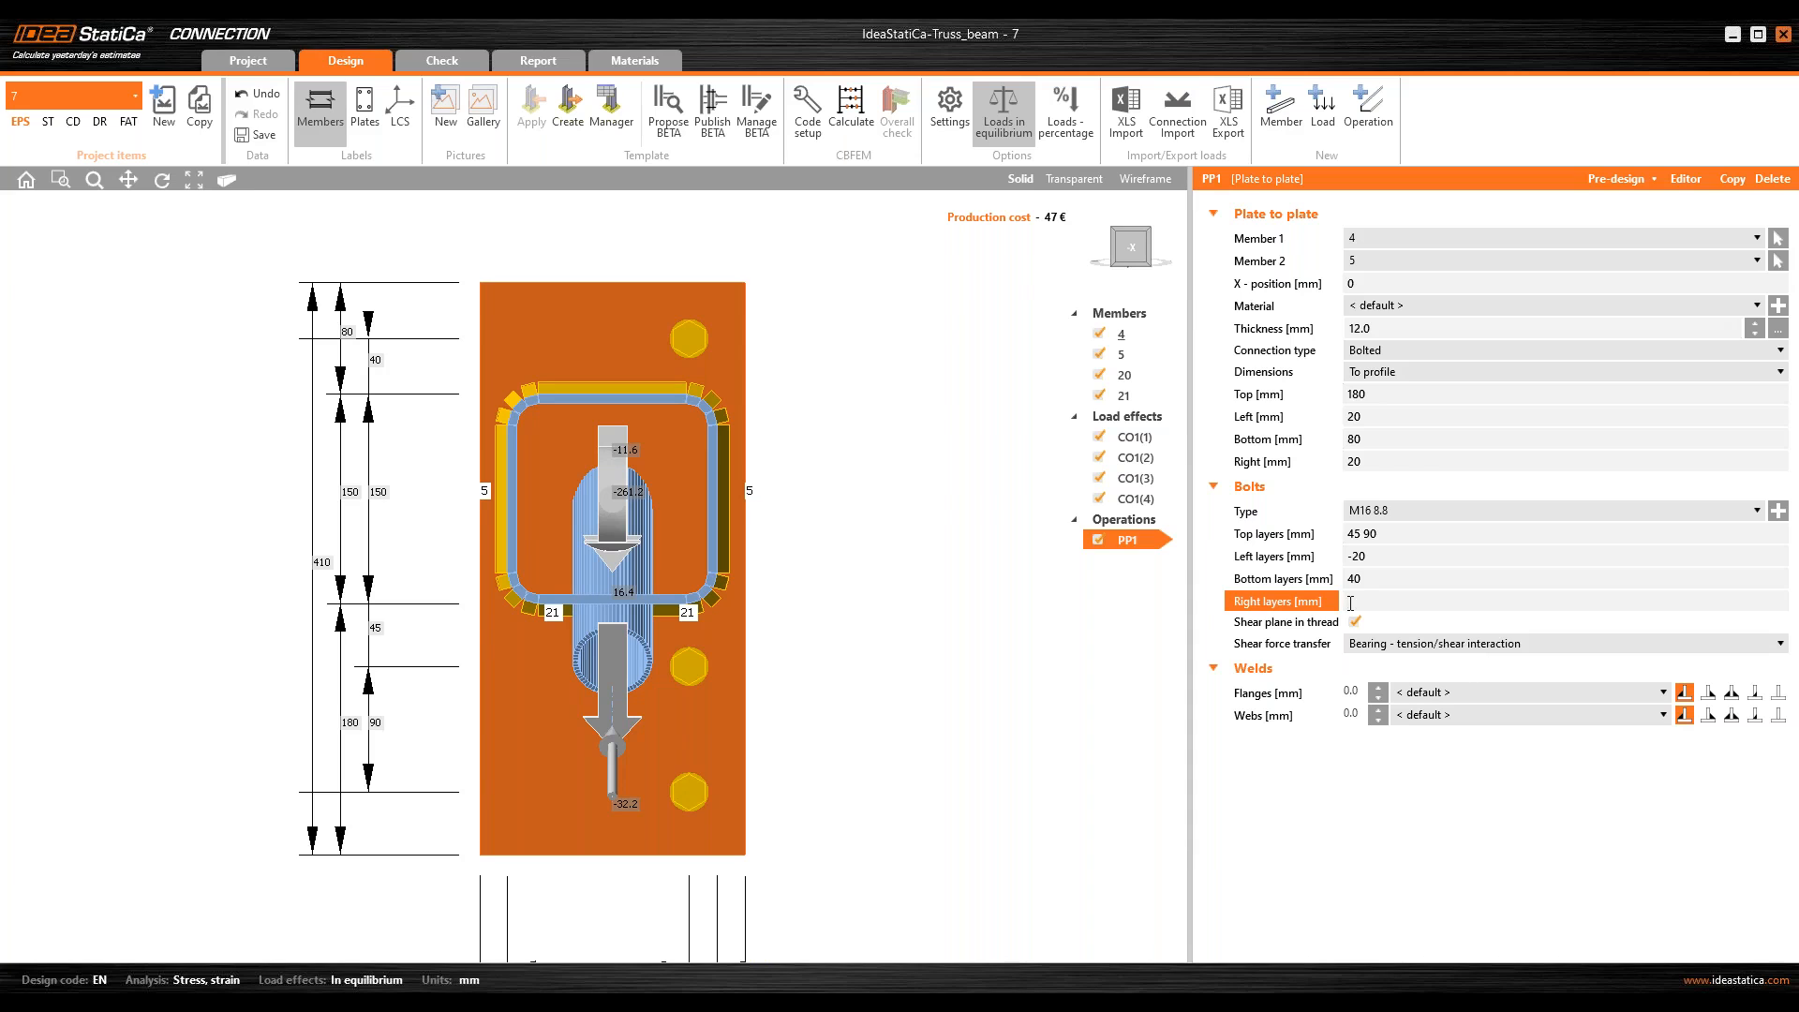
pyautogui.press('Return')
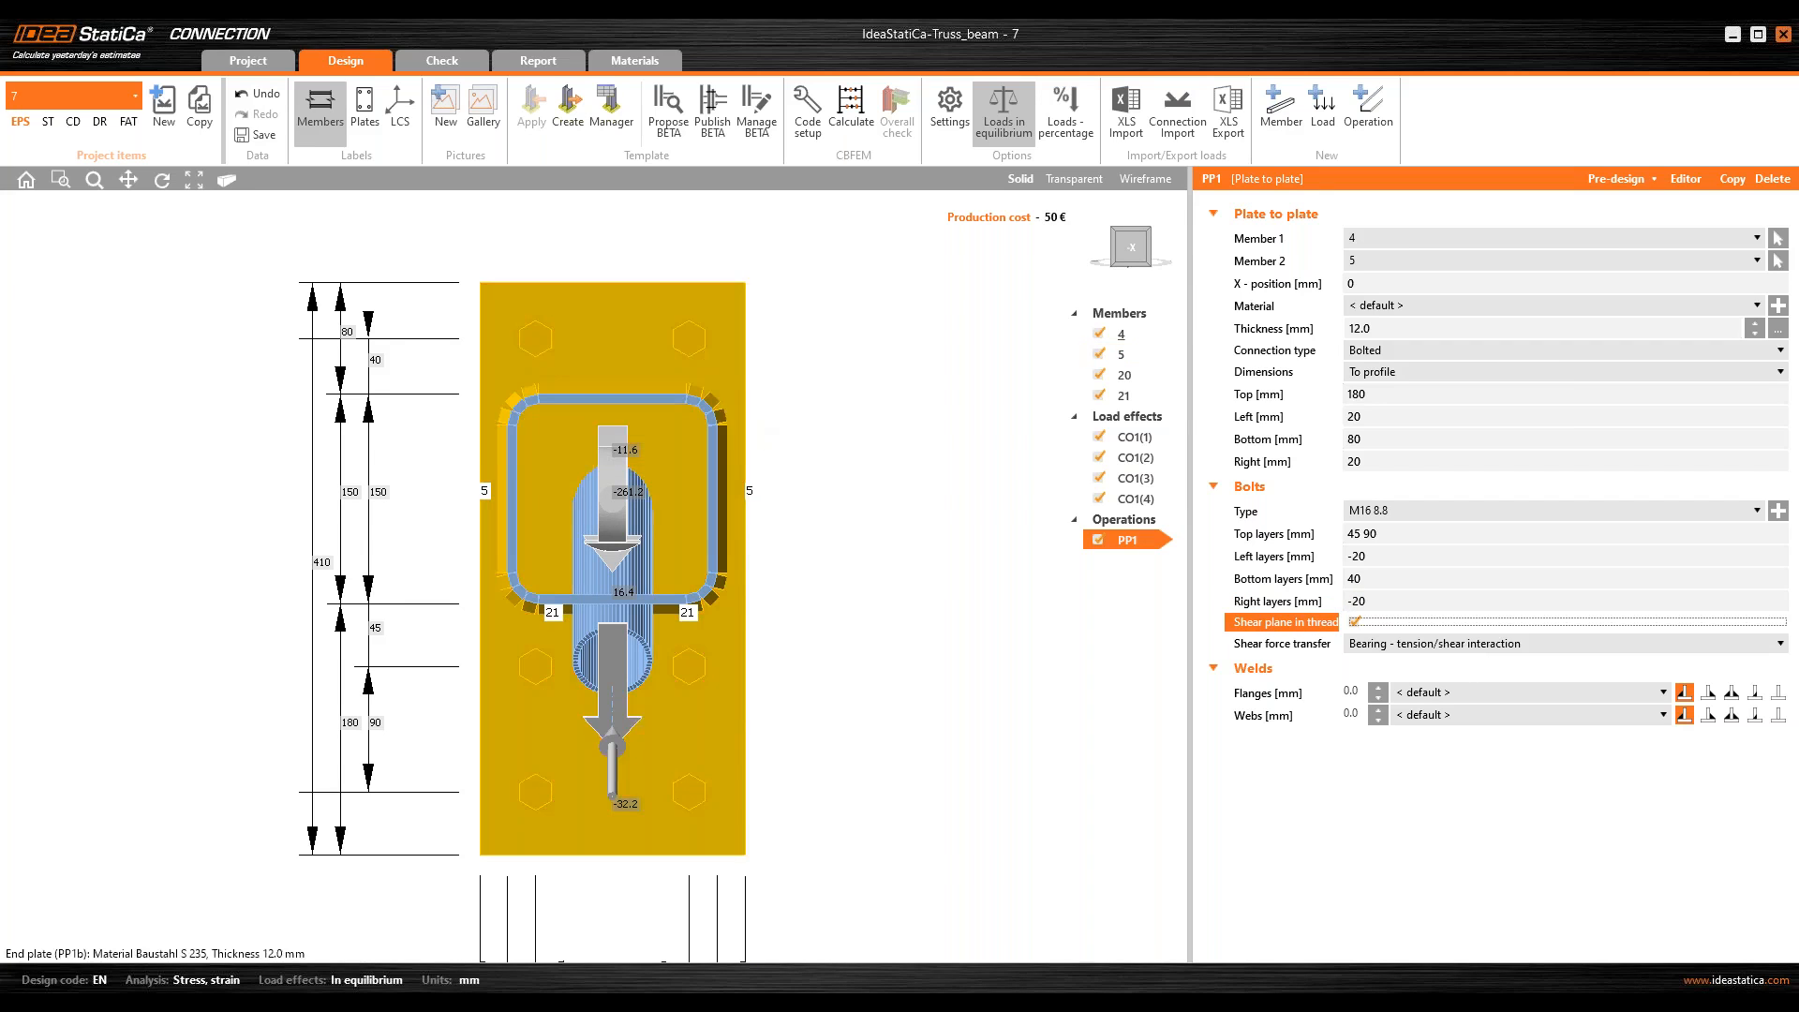
# Step: Examine the bolted end plates and their bolt layout in transparent and solid display and from the chord's axis
pyautogui.moveTo(740, 468); pyautogui.dragTo(695, 528, button='right')
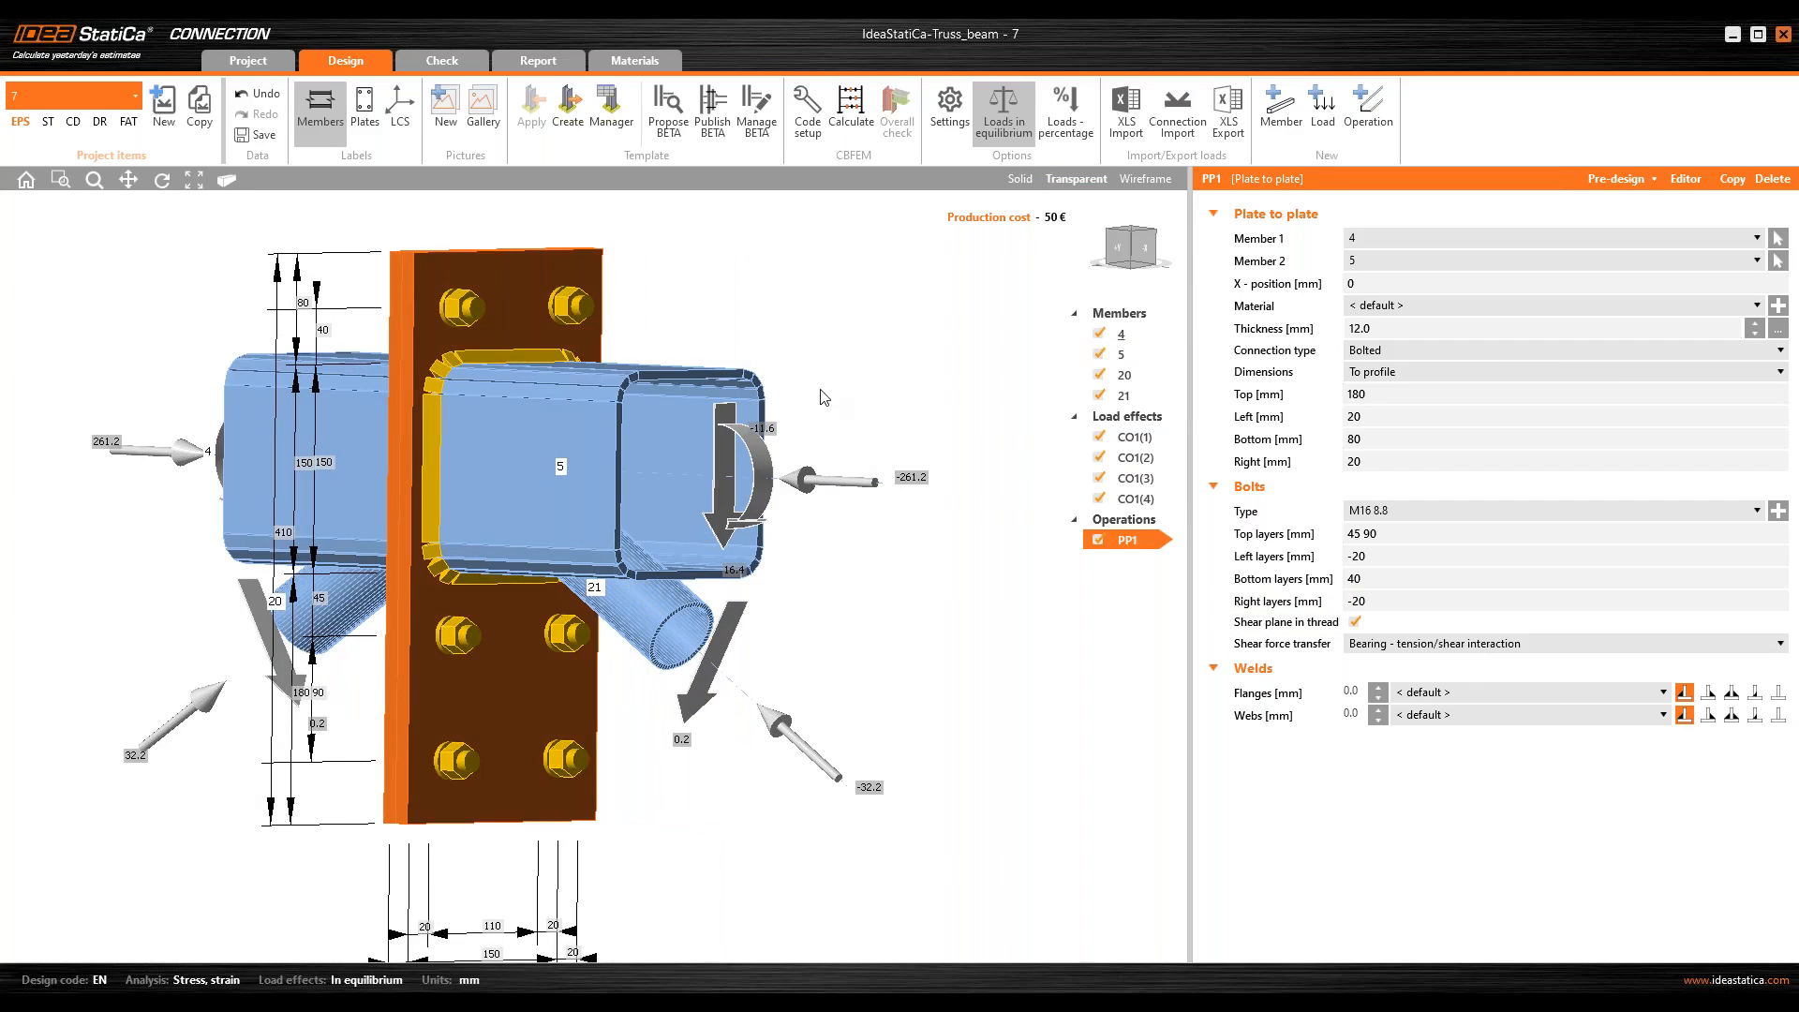
pyautogui.click(1075, 178)
pyautogui.scroll(3, 454, 476)
pyautogui.moveTo(454, 474); pyautogui.dragTo(379, 506, button='right')
pyautogui.scroll(-4, 387, 516)
pyautogui.click(1021, 178)
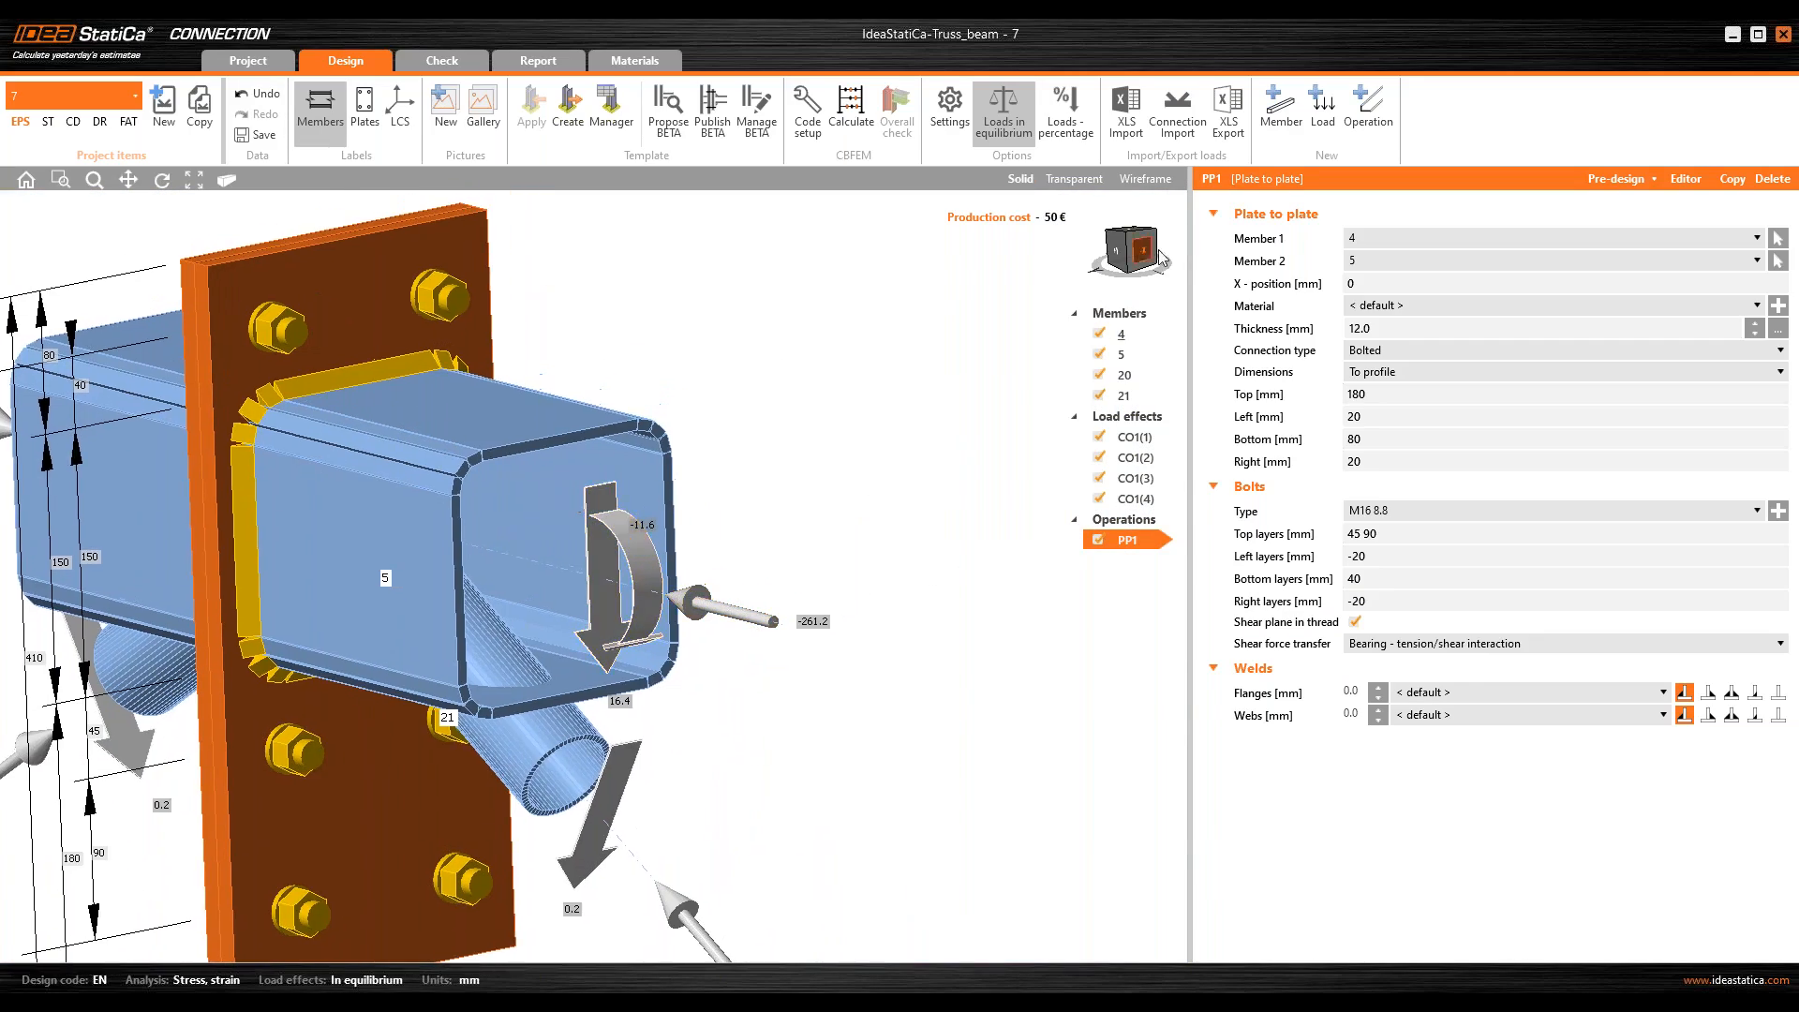
pyautogui.click(1132, 260)
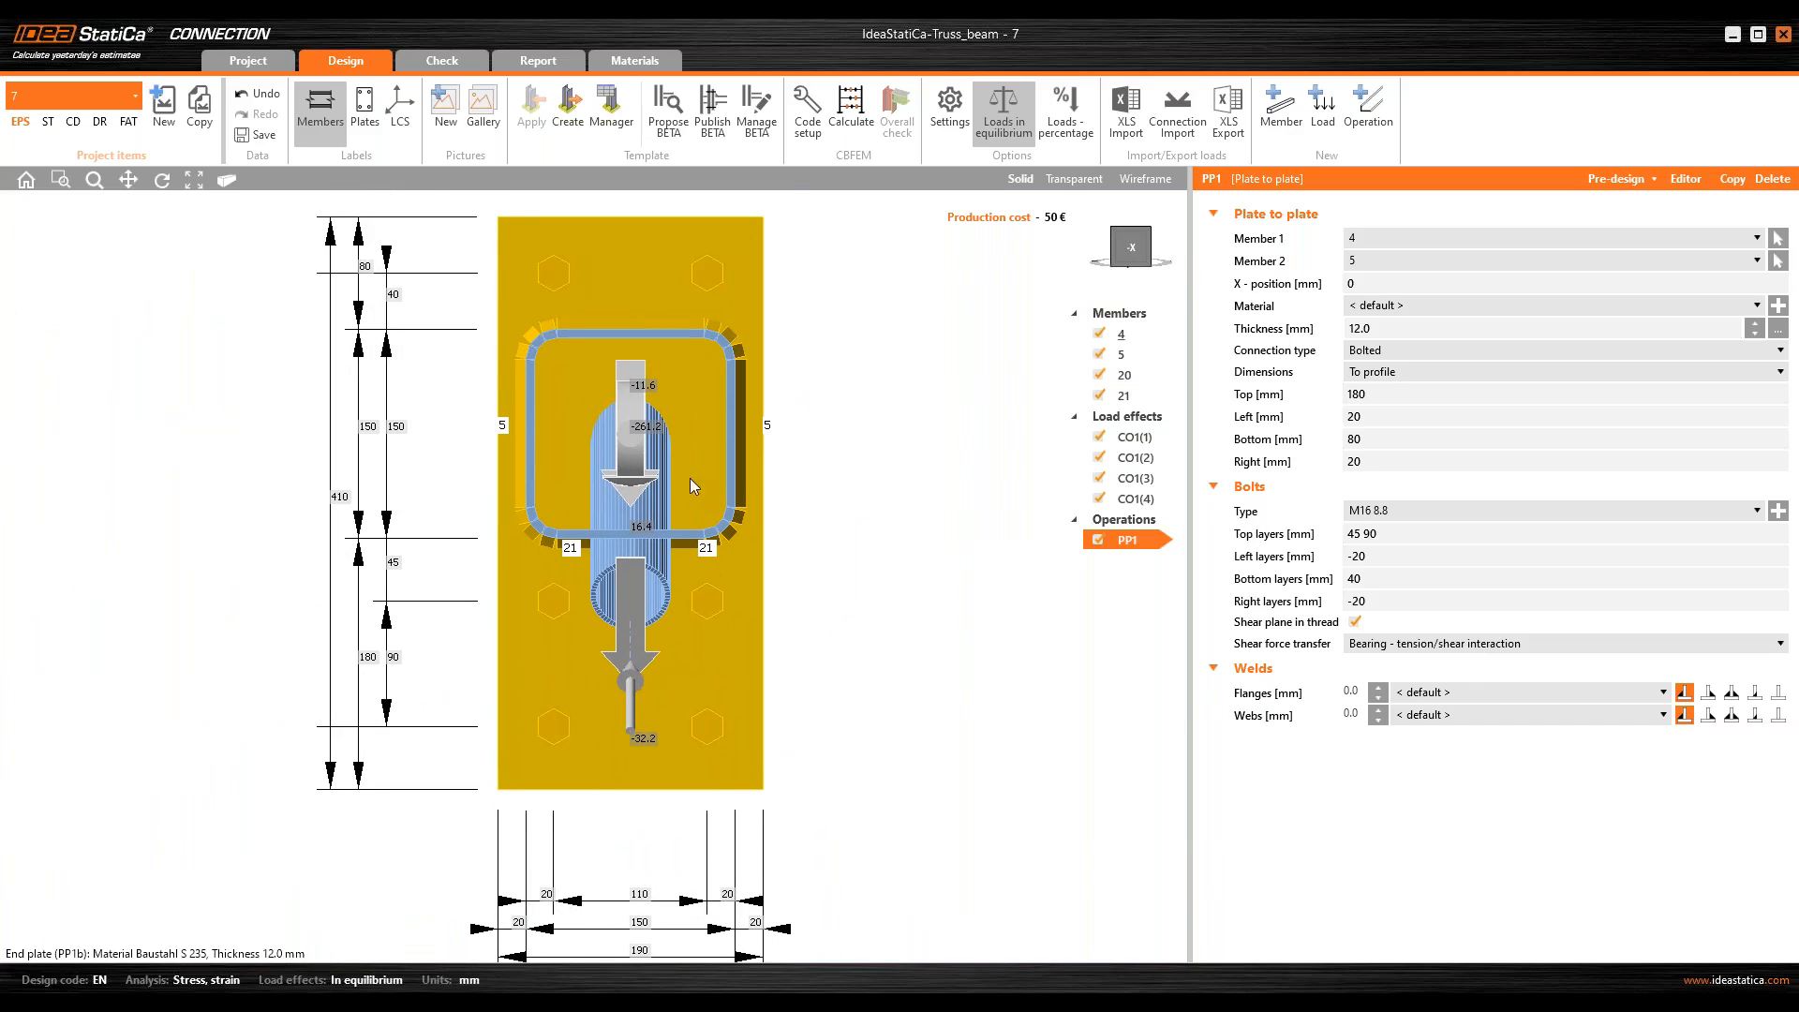
pyautogui.click(542, 368)
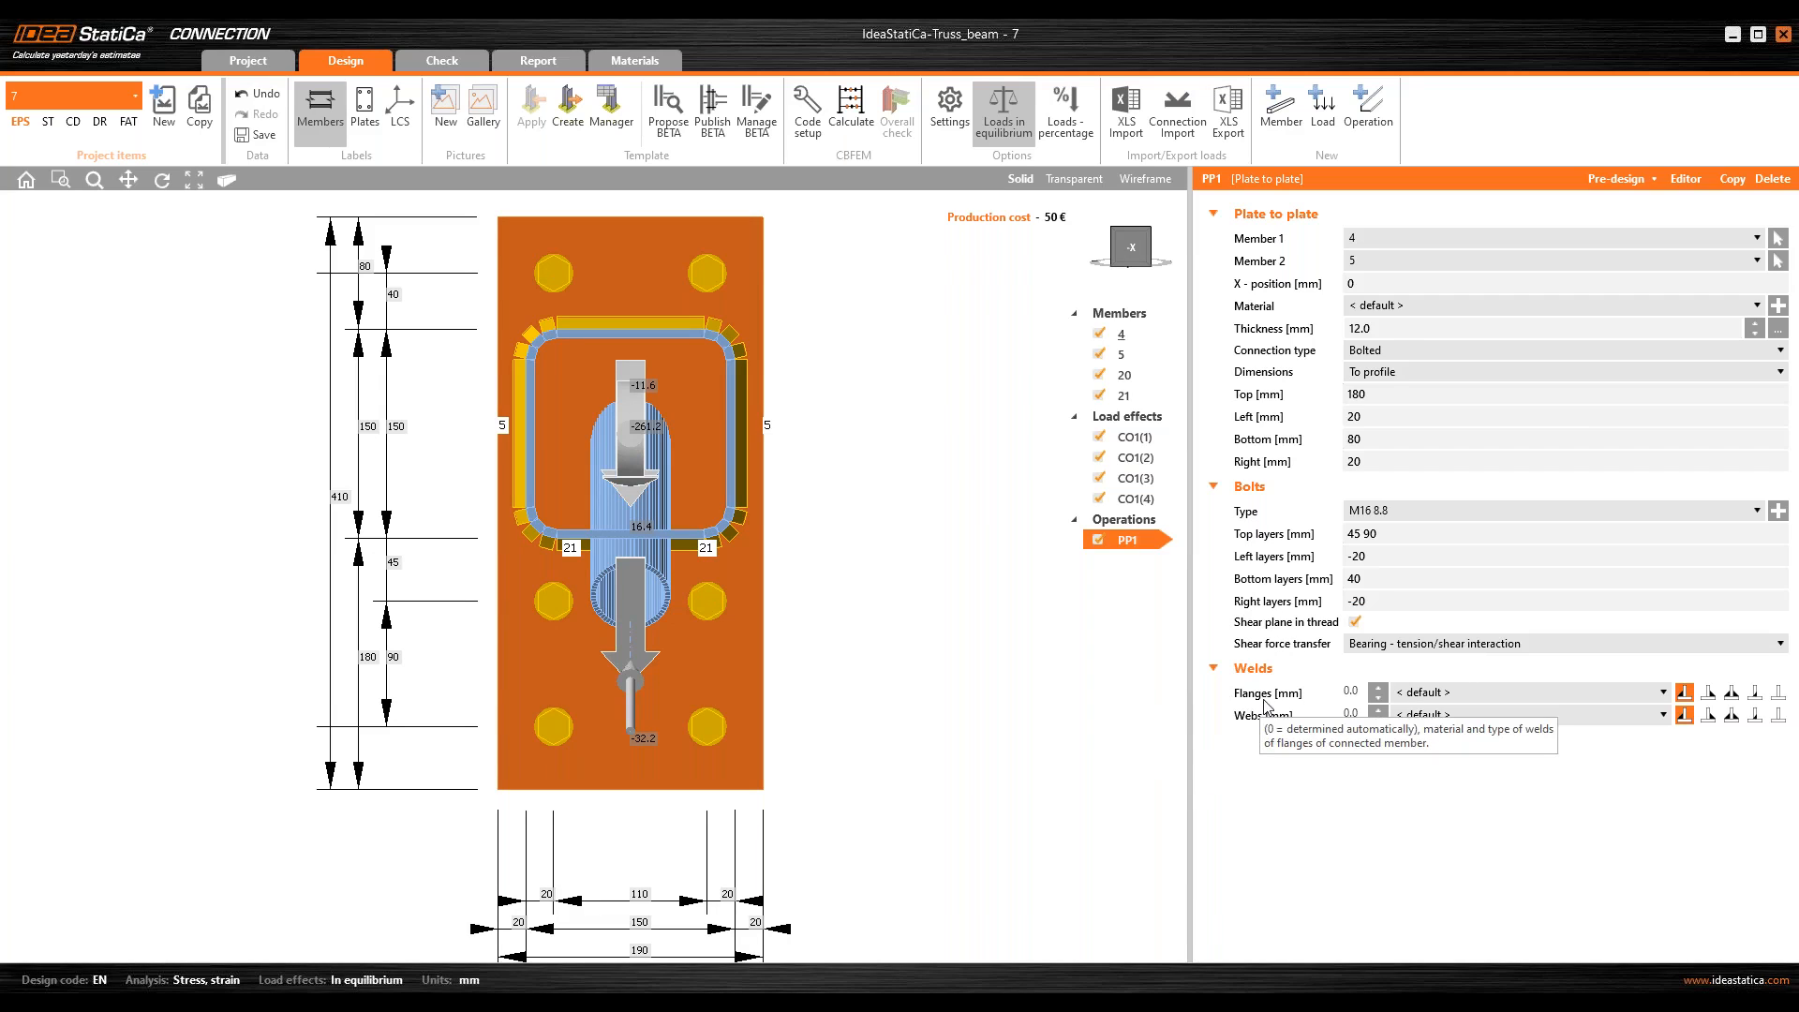
# Step: Change the end plates' flange welds to butt welds and set the web welds' throat thickness to 5 mm
pyautogui.click(1778, 693)
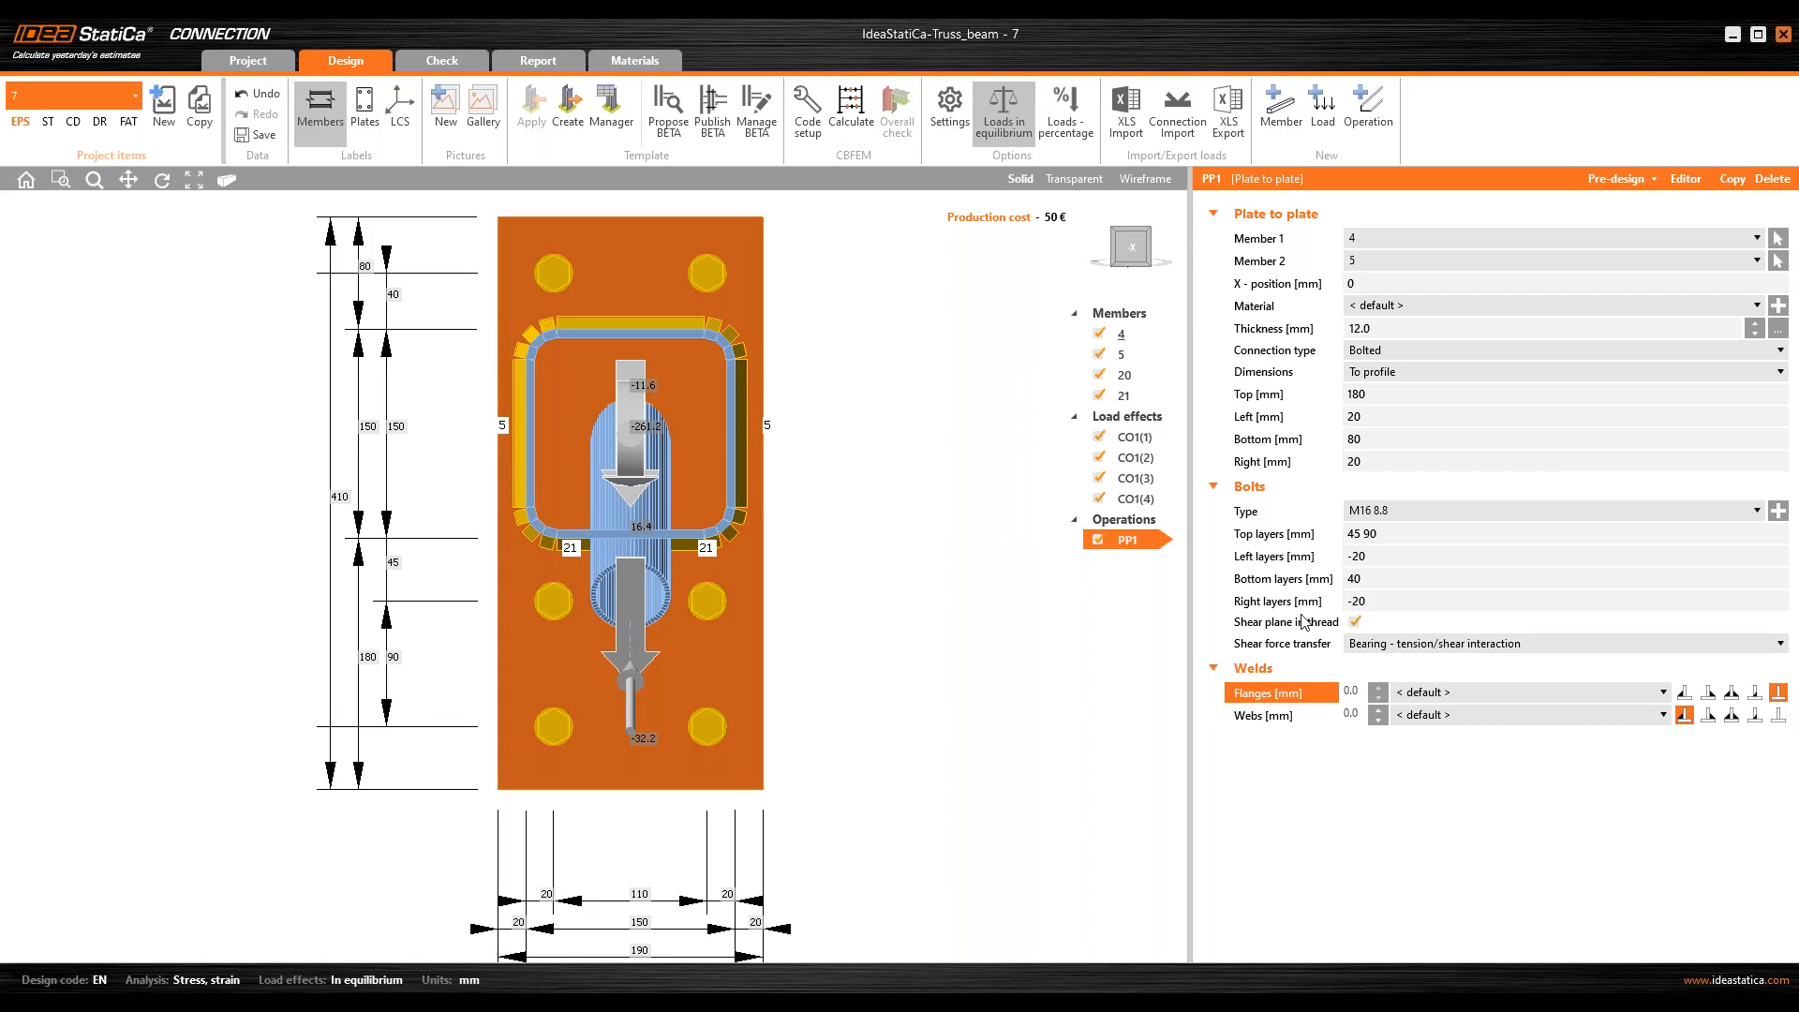
pyautogui.click(1359, 715)
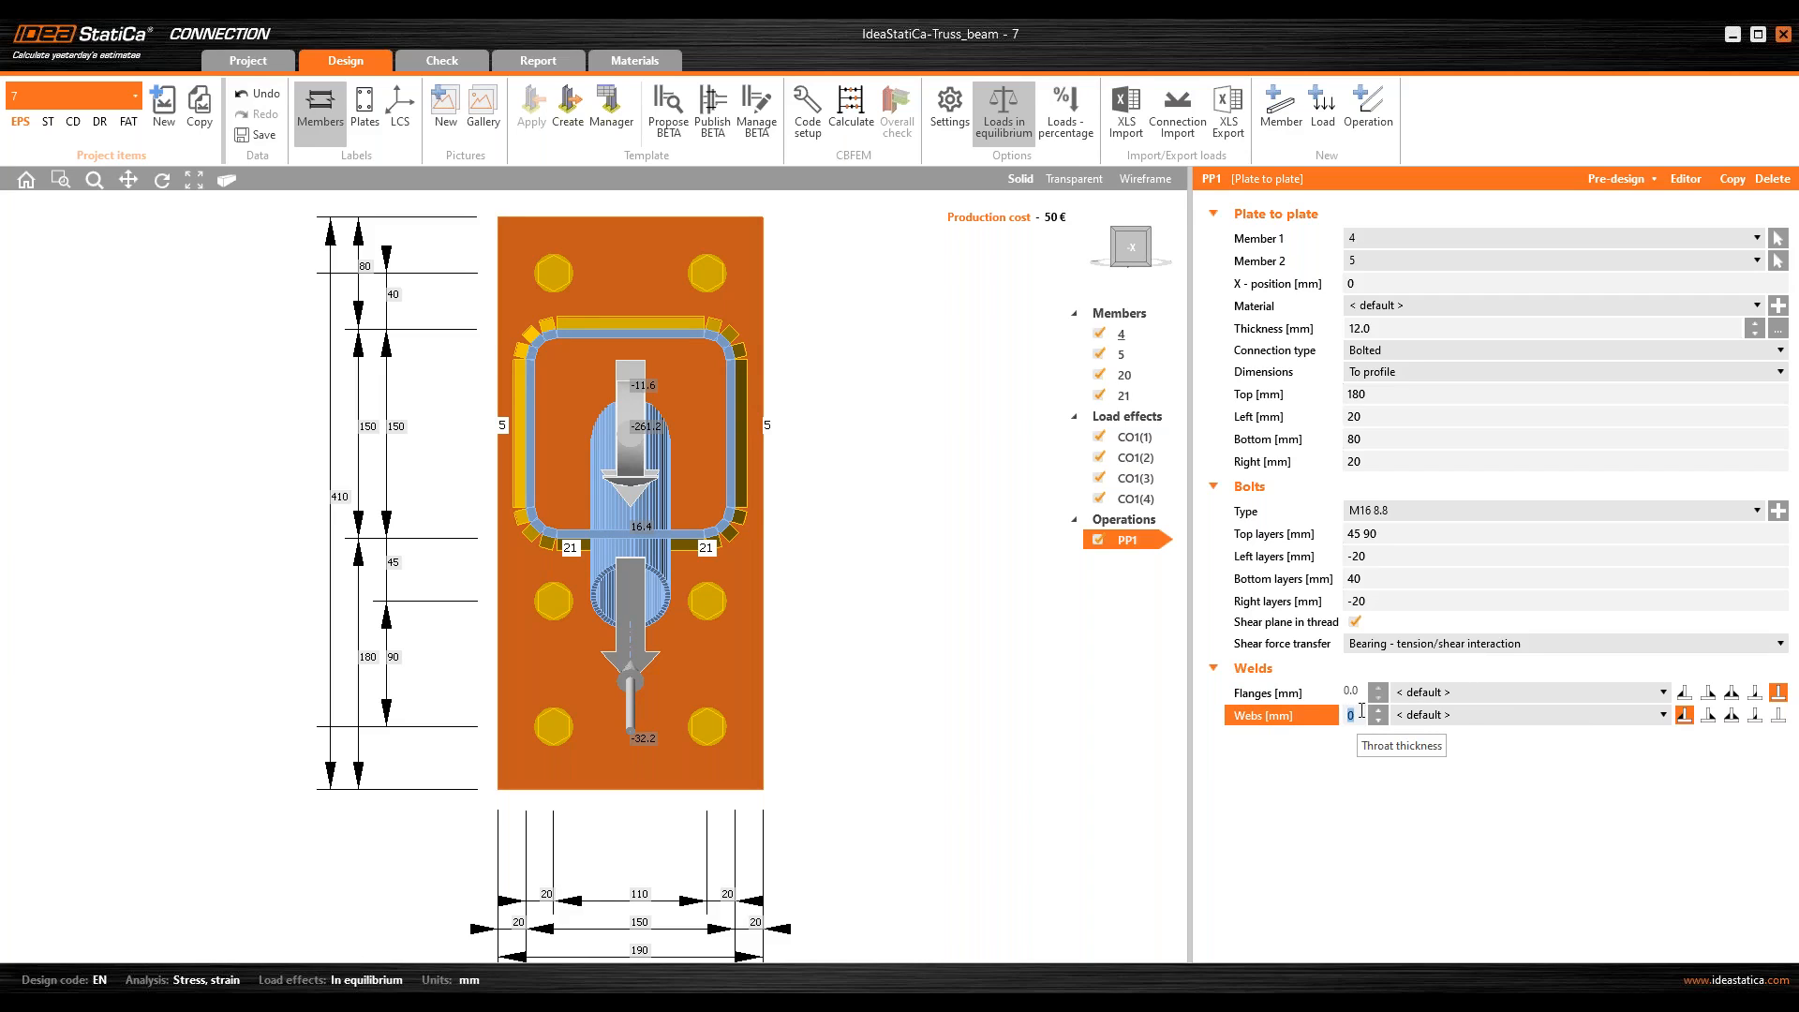
pyautogui.write('5')
pyautogui.press('Return')
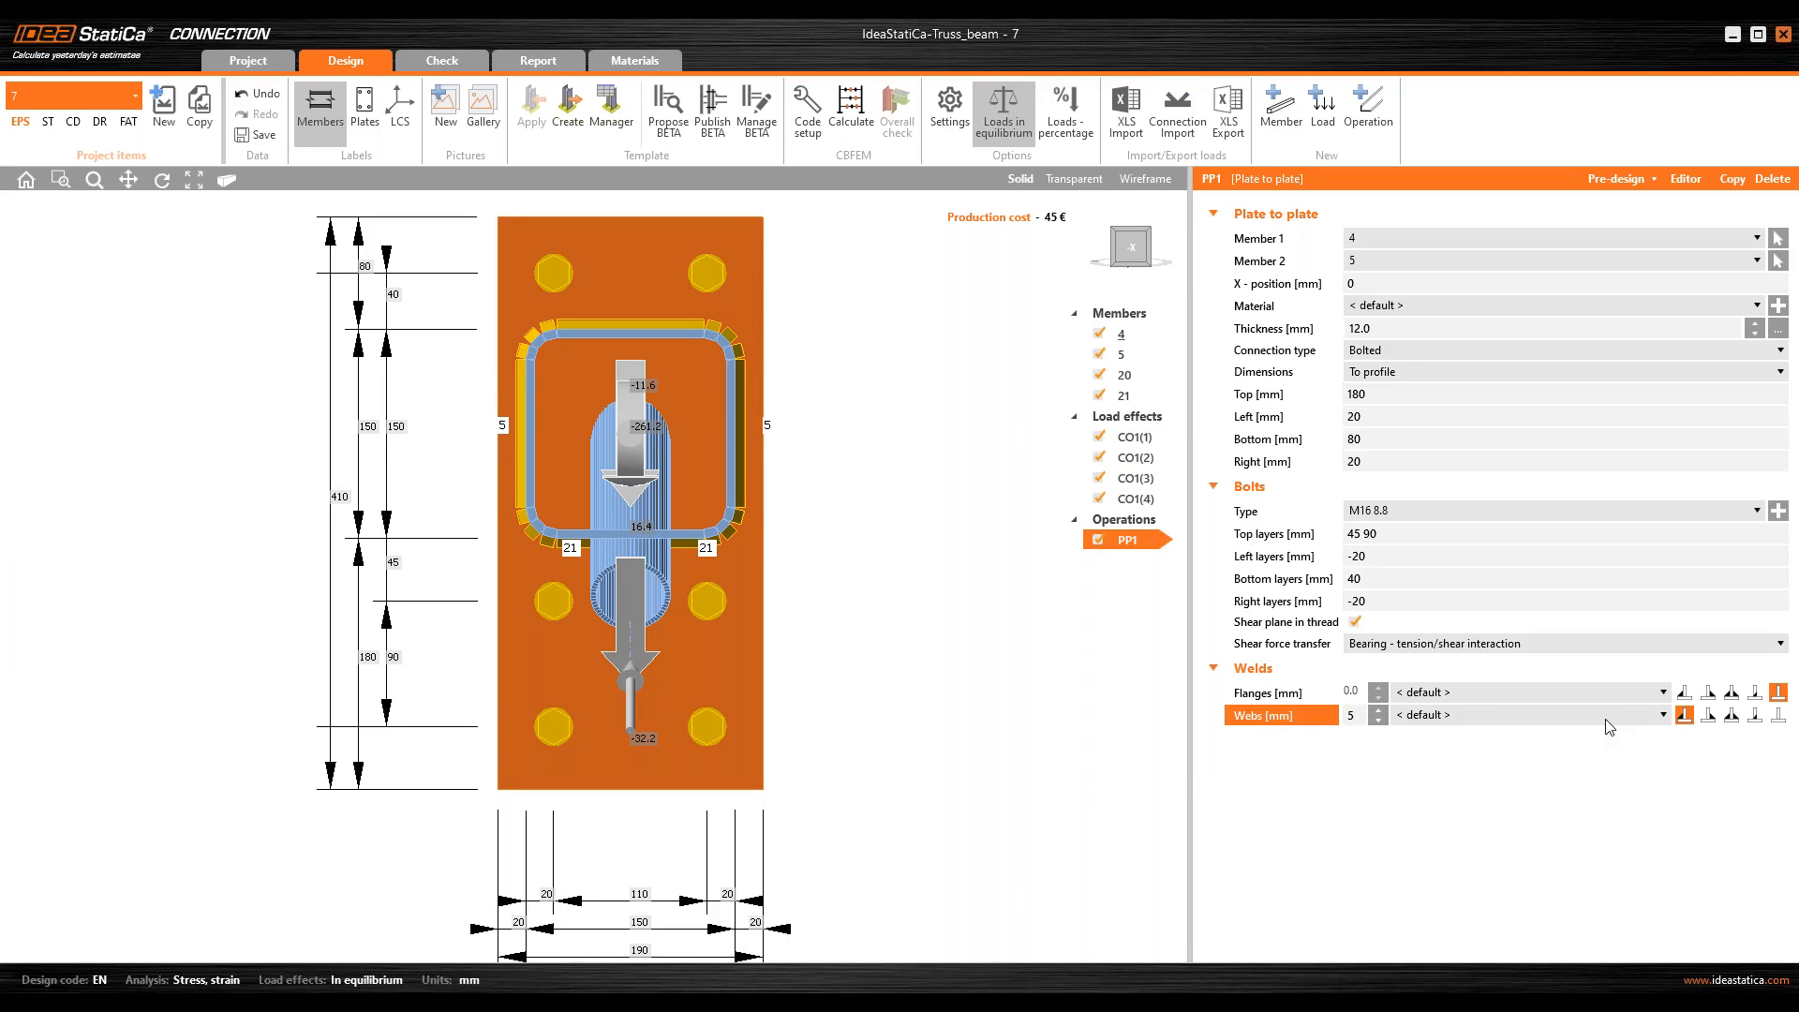
pyautogui.click(1582, 770)
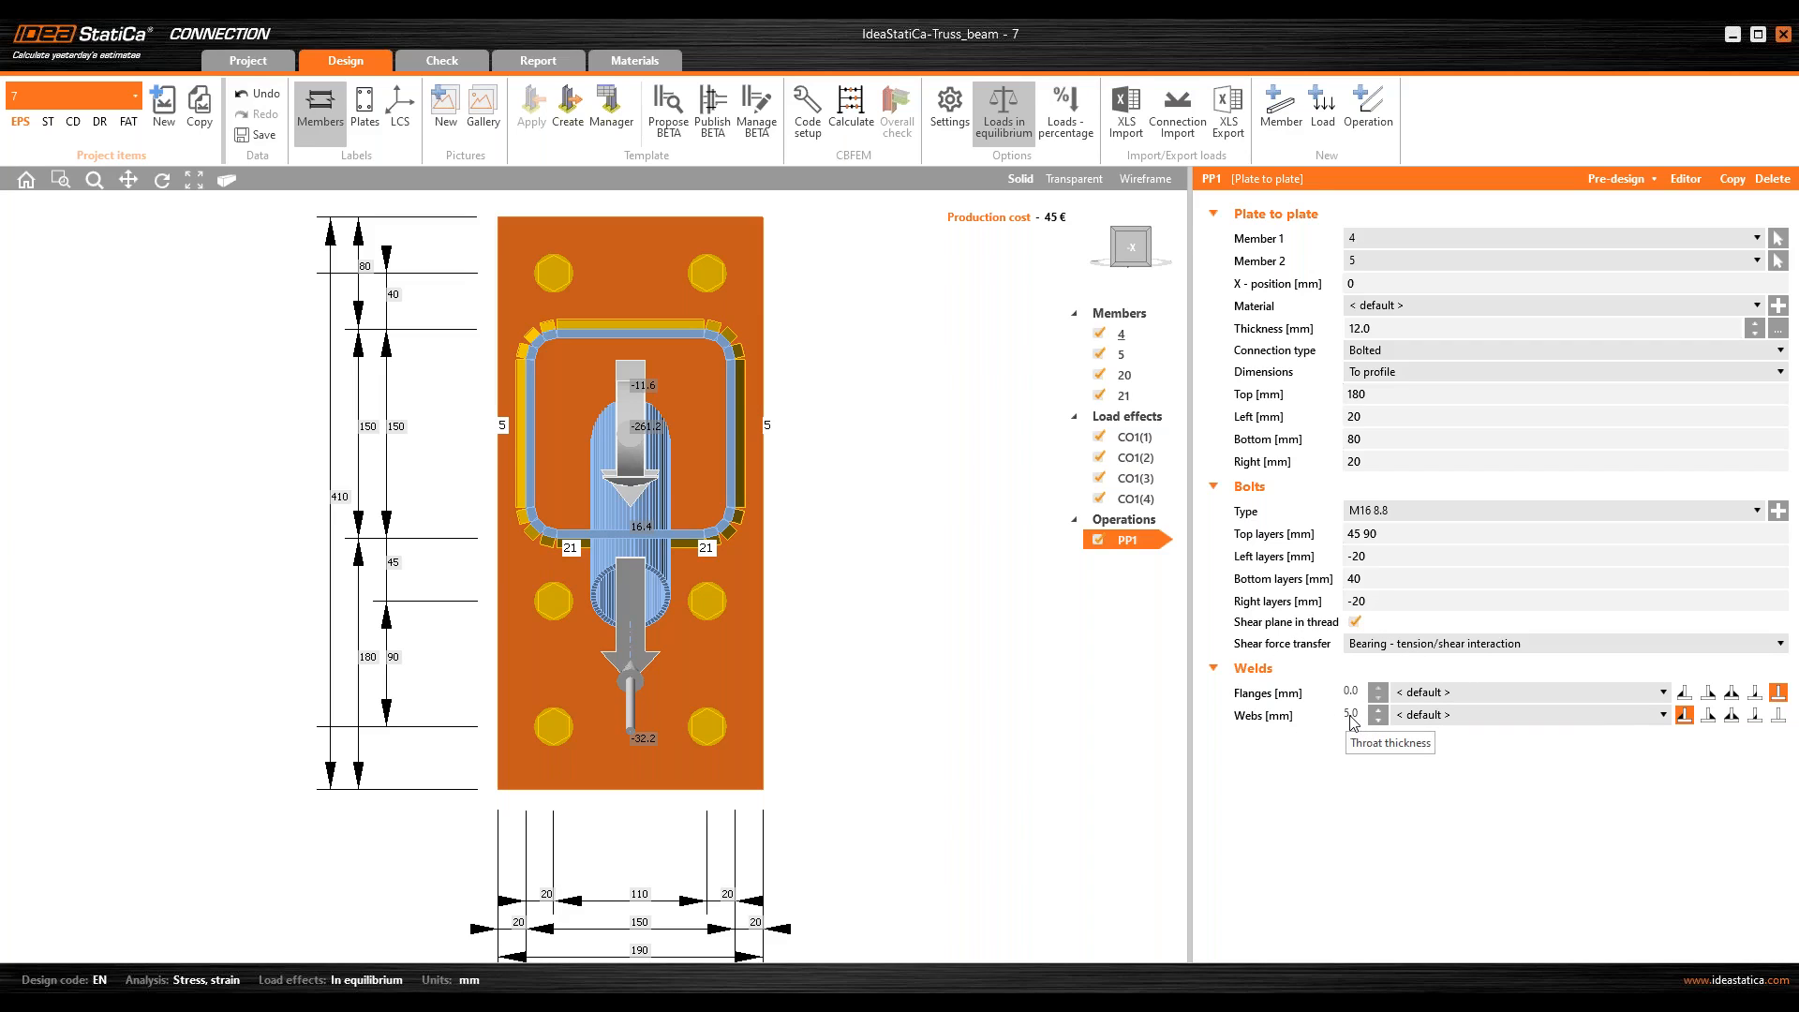
# Step: Try to connect diagonal member 21 to chord member 5
pyautogui.moveTo(521, 517); pyautogui.dragTo(553, 523, button='middle')
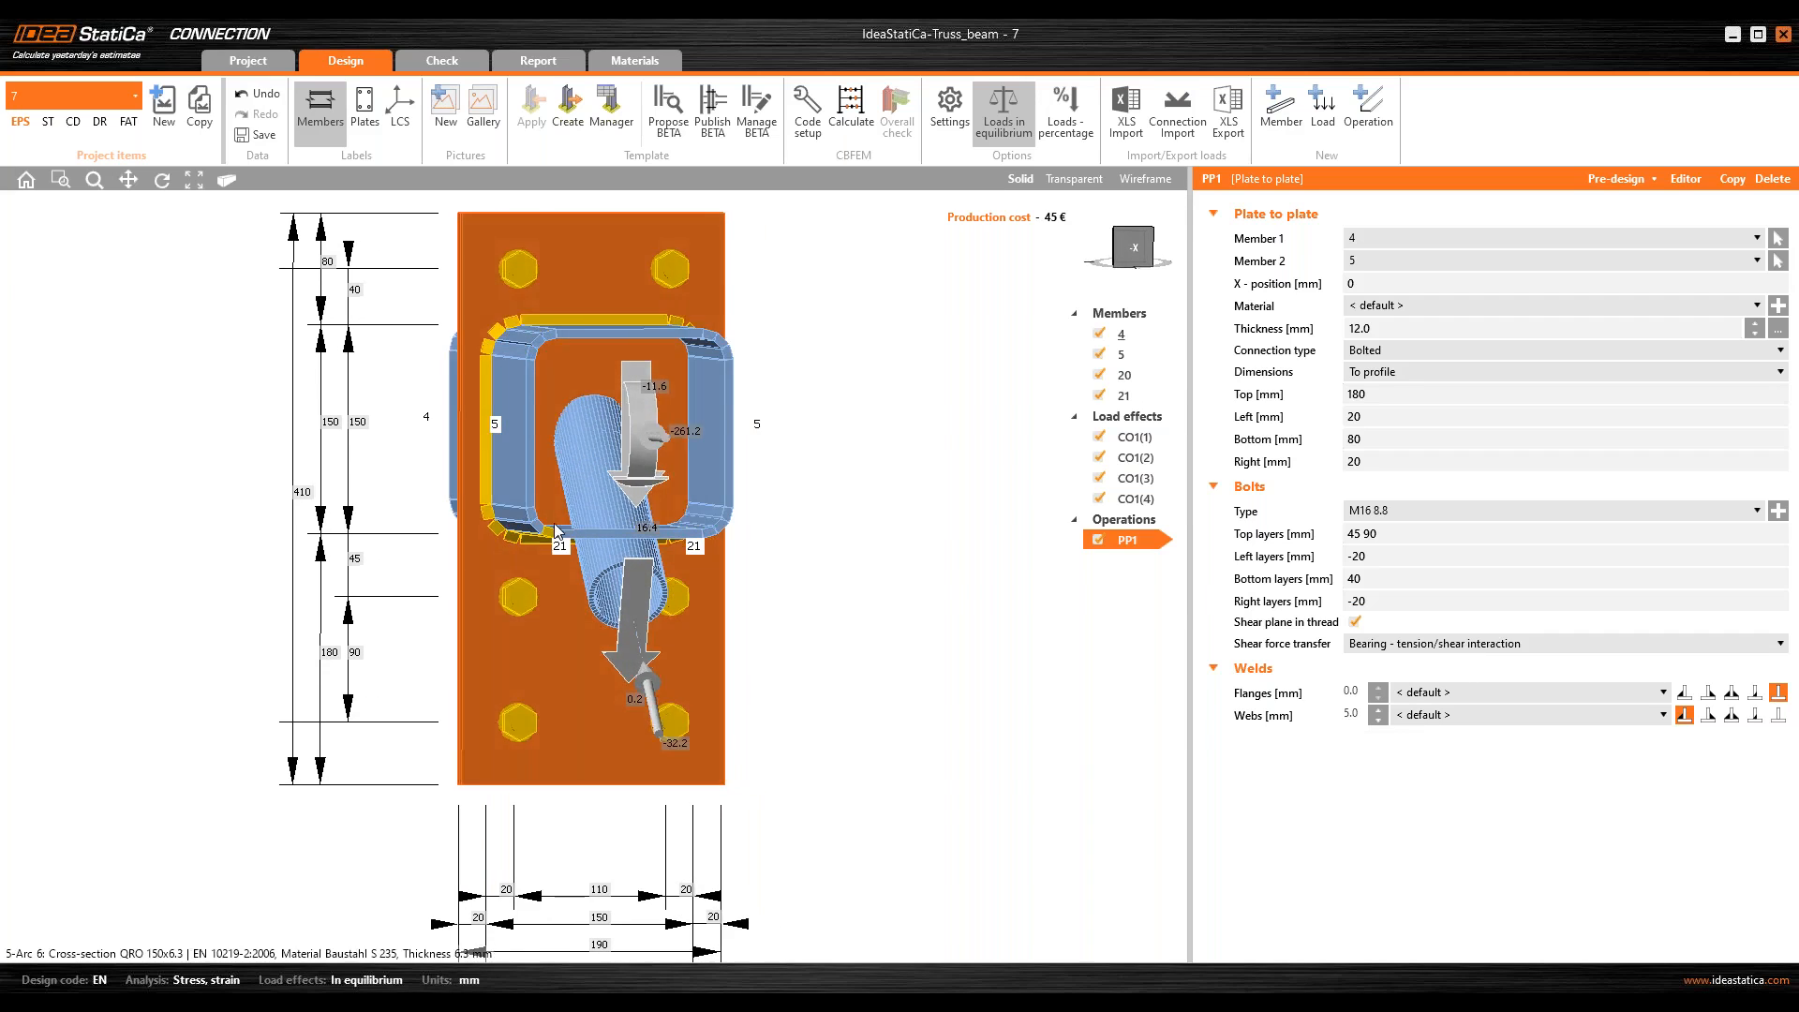
pyautogui.moveTo(440, 613); pyautogui.dragTo(740, 572, button='middle')
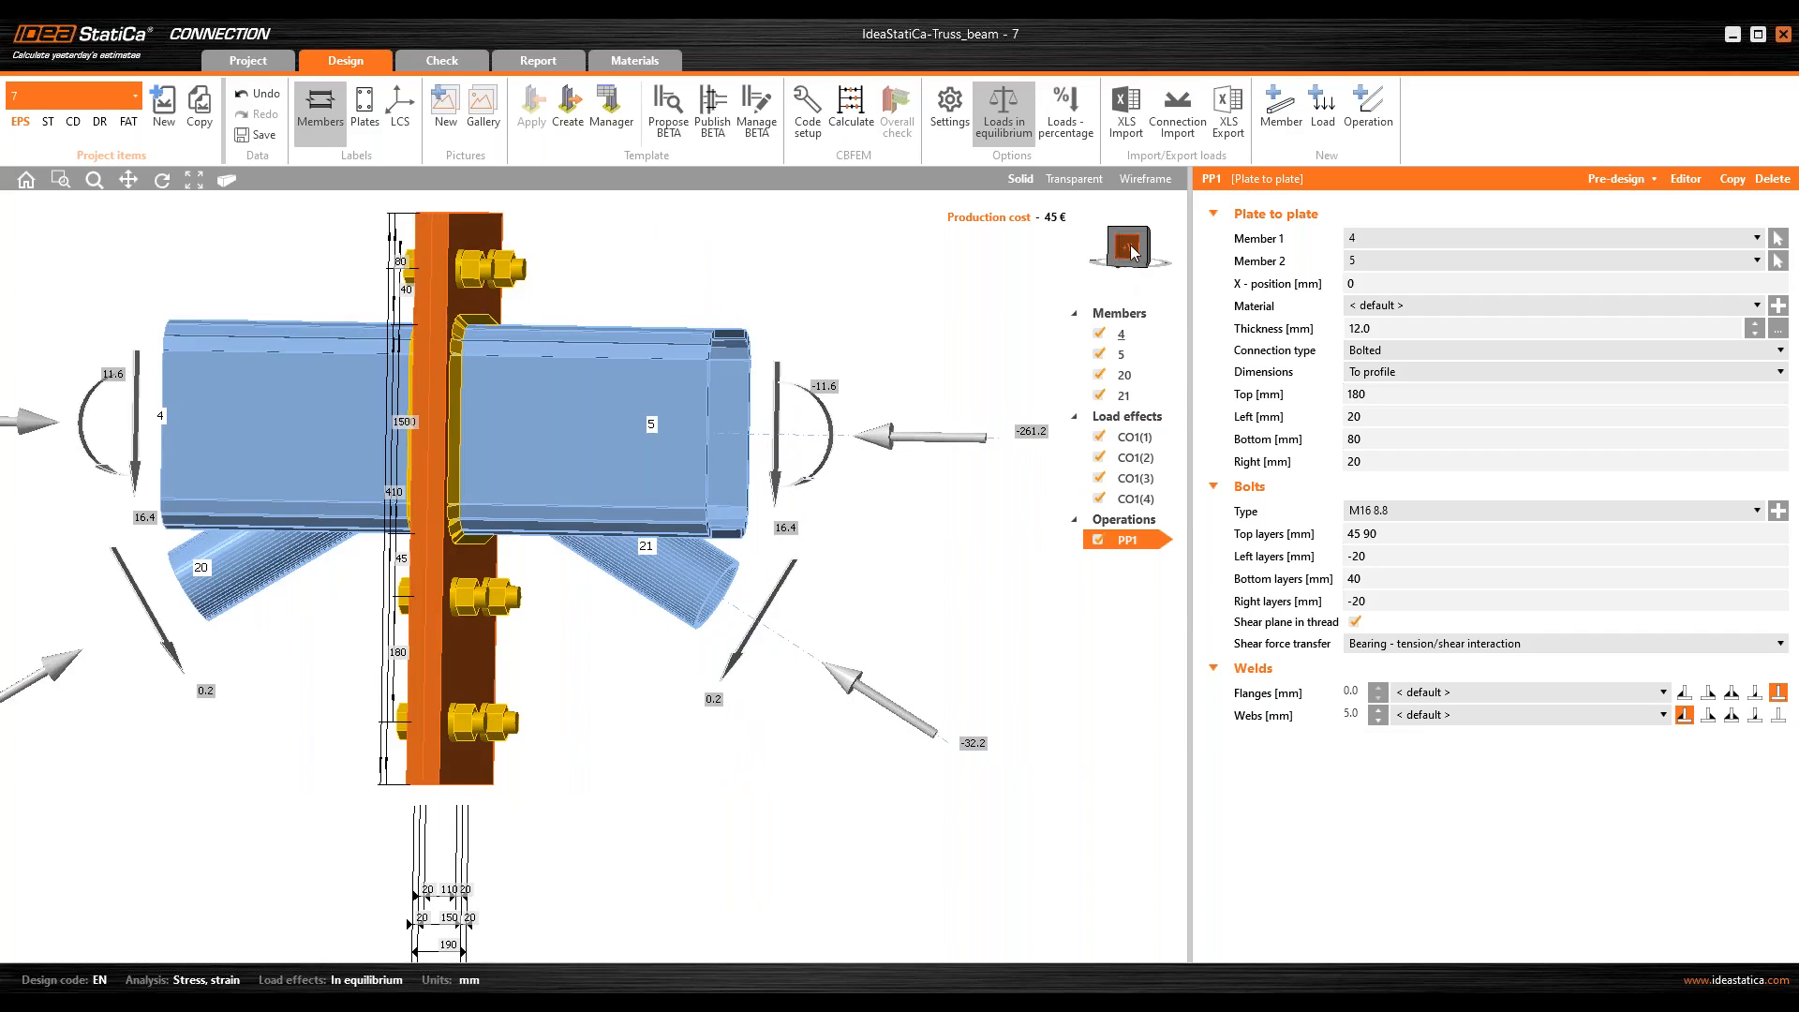
pyautogui.click(1130, 248)
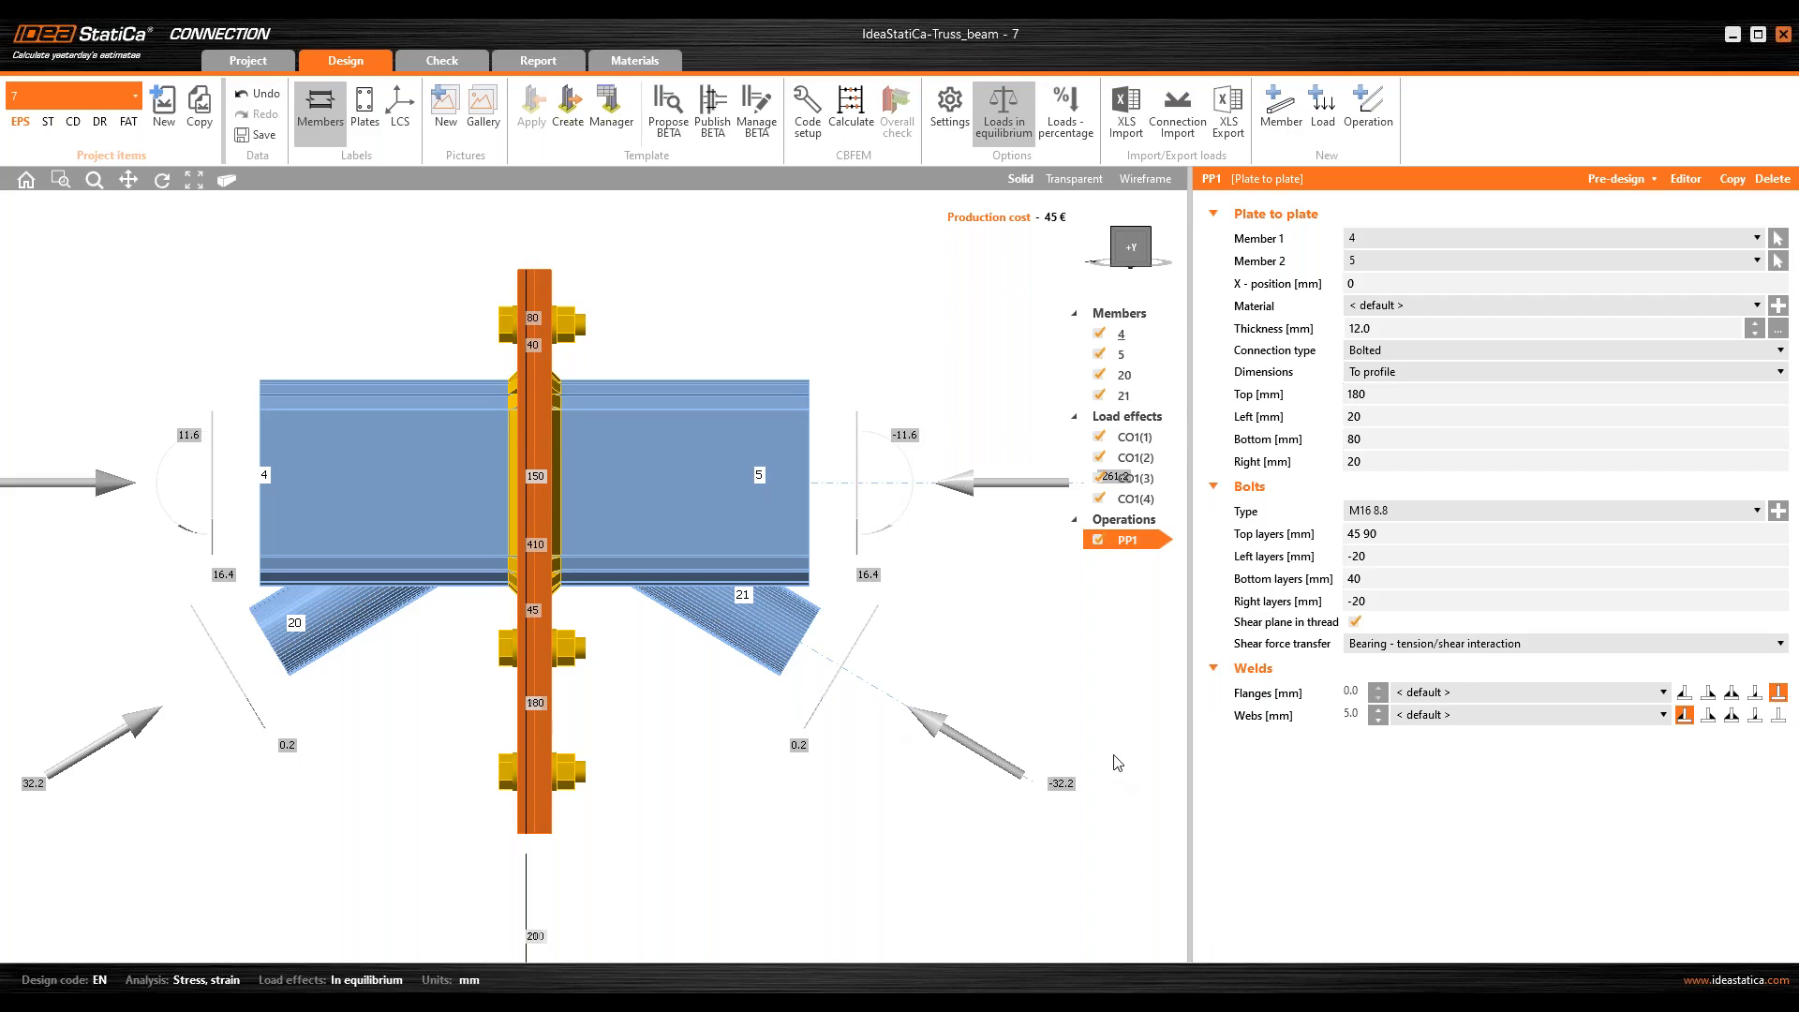
pyautogui.rightClick(764, 618)
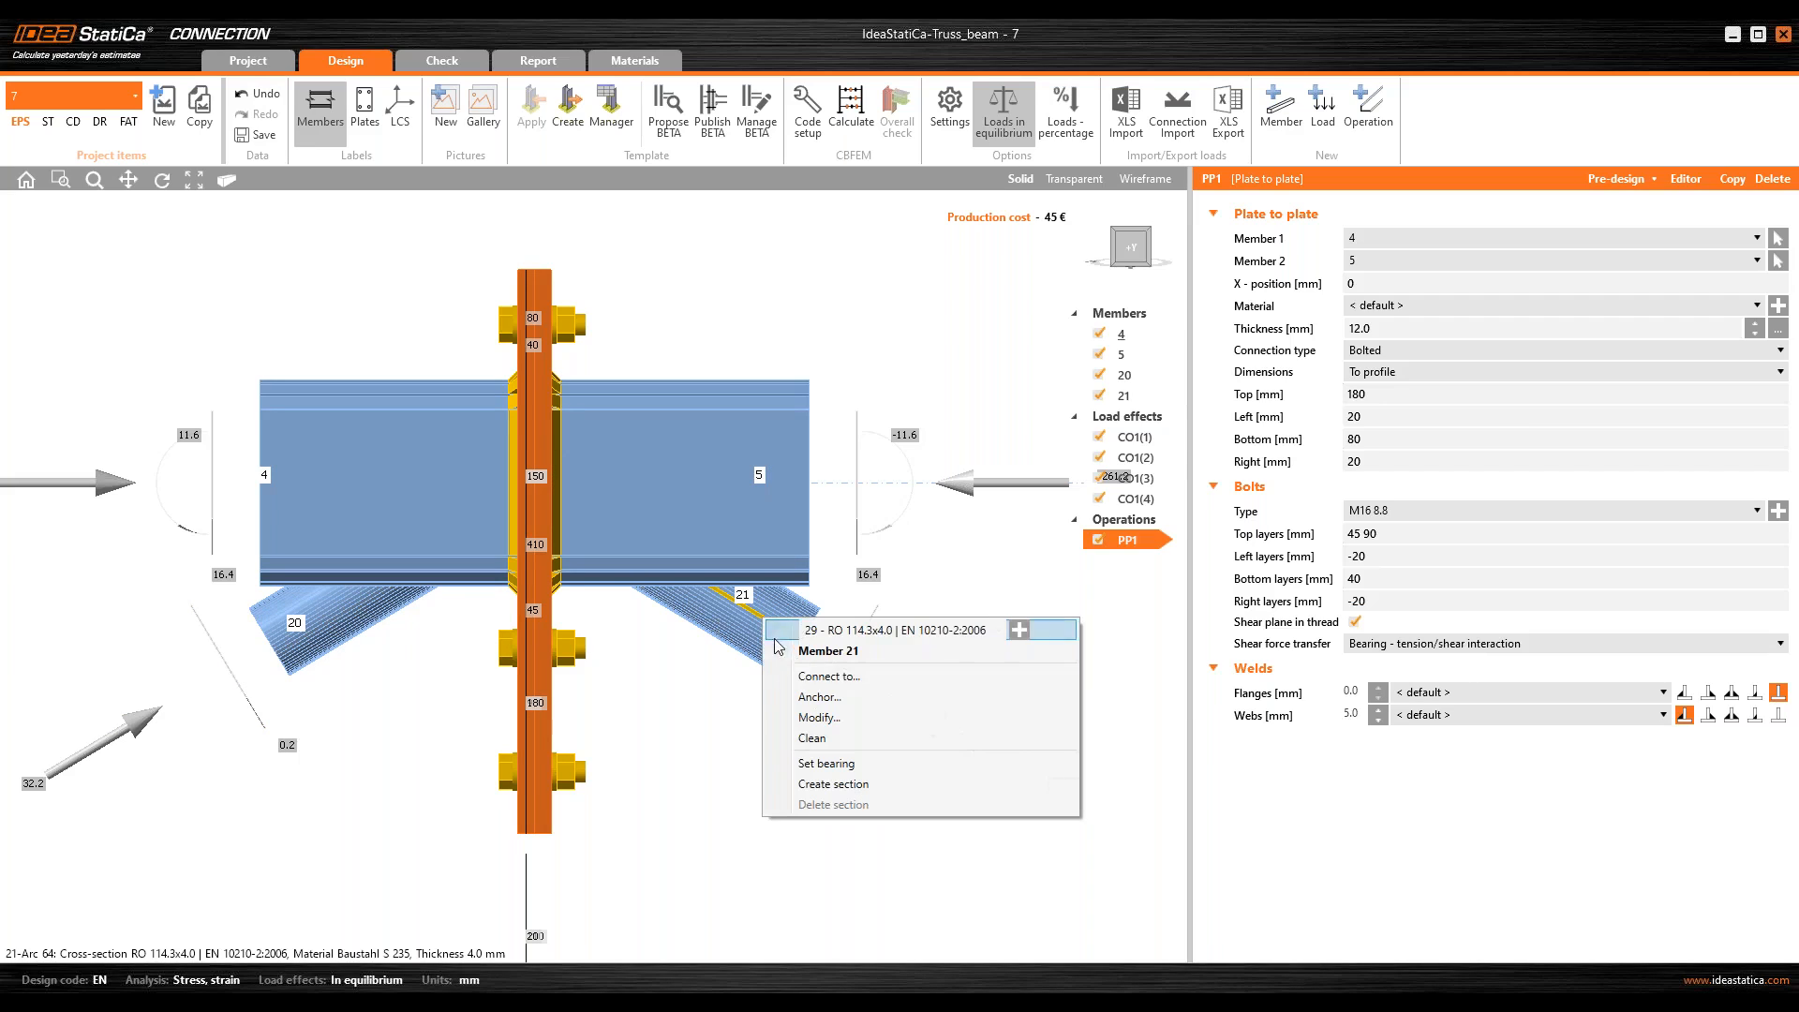
pyautogui.click(824, 676)
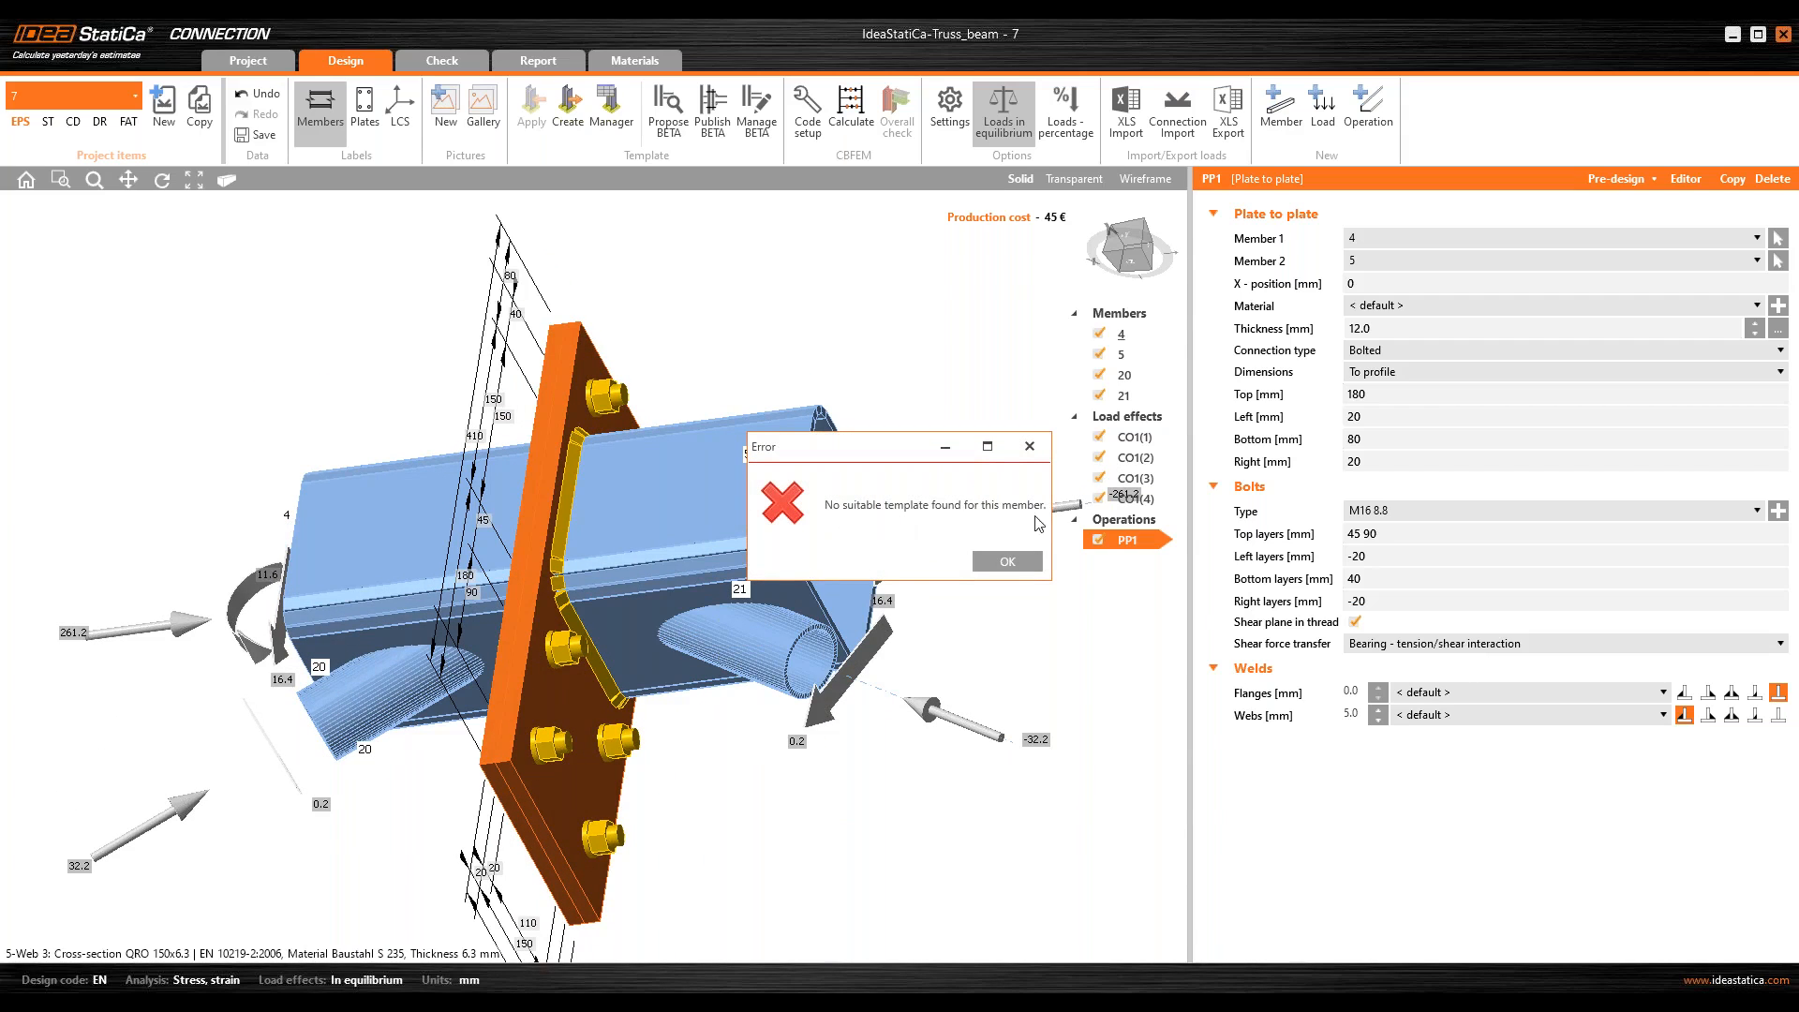
pyautogui.click(1028, 558)
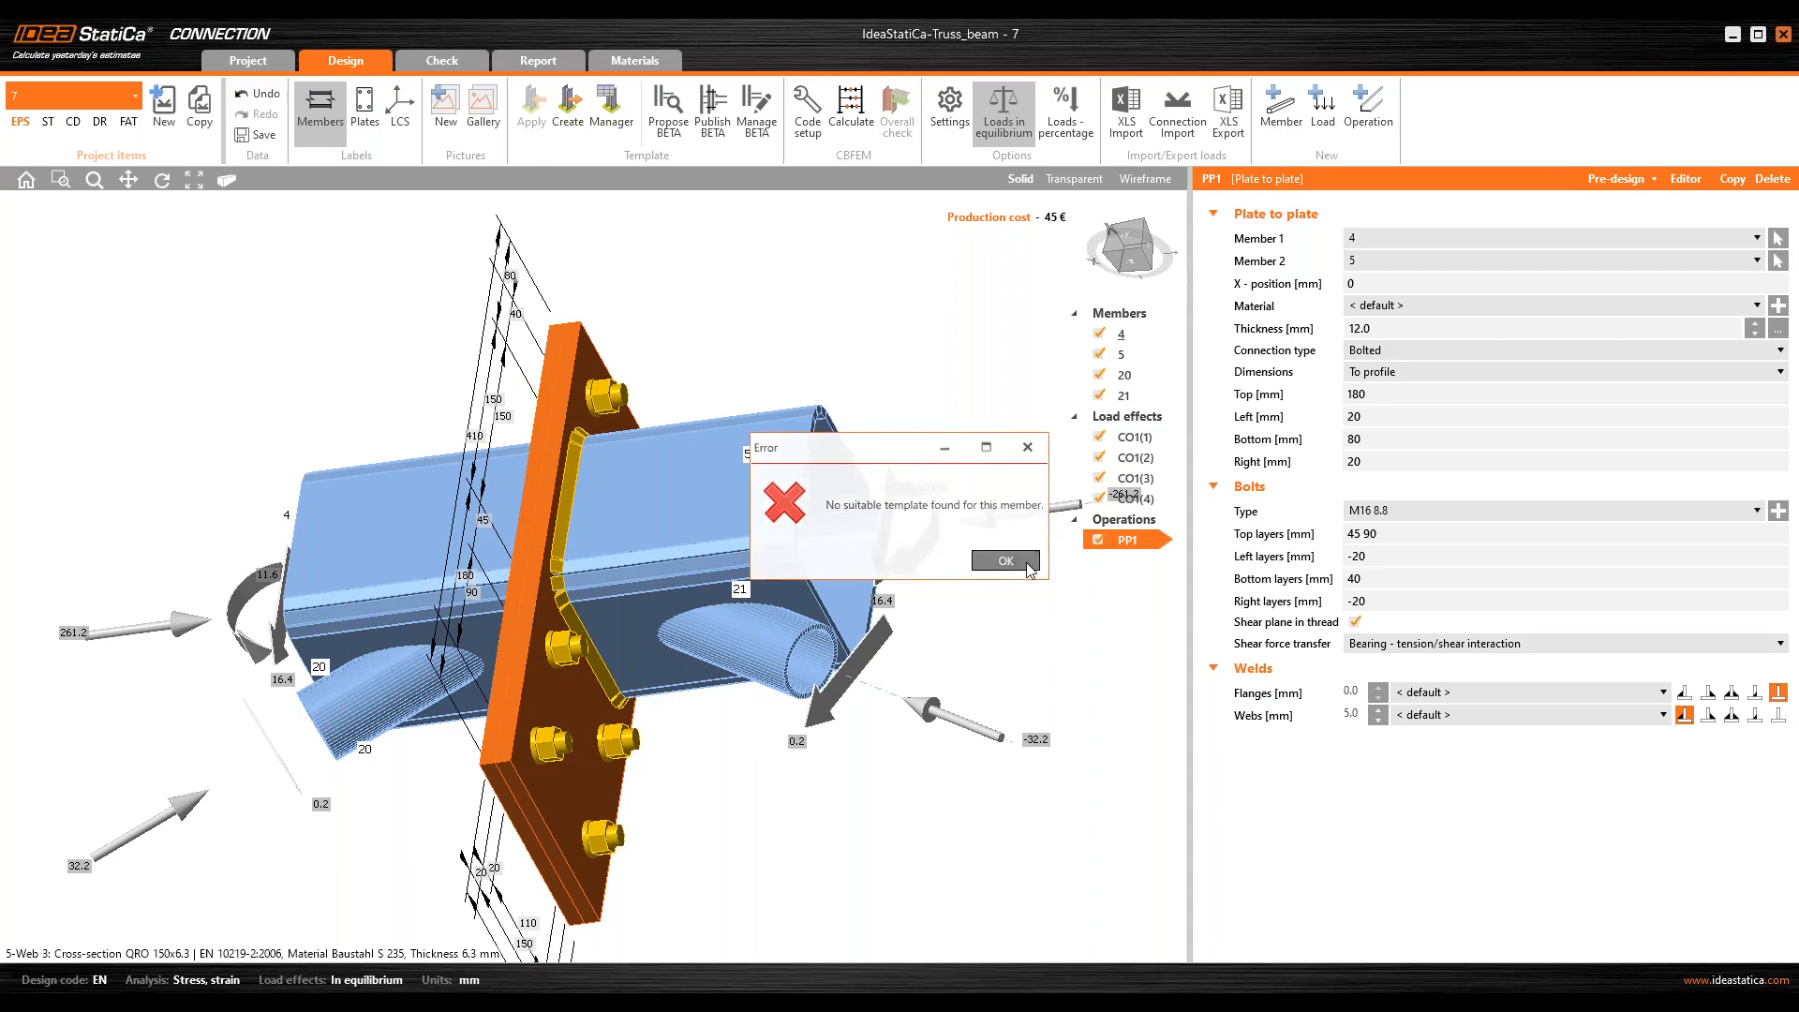
# Step: Add a new Gusset – truss members operation to the splice joint
pyautogui.rightClick(1107, 525)
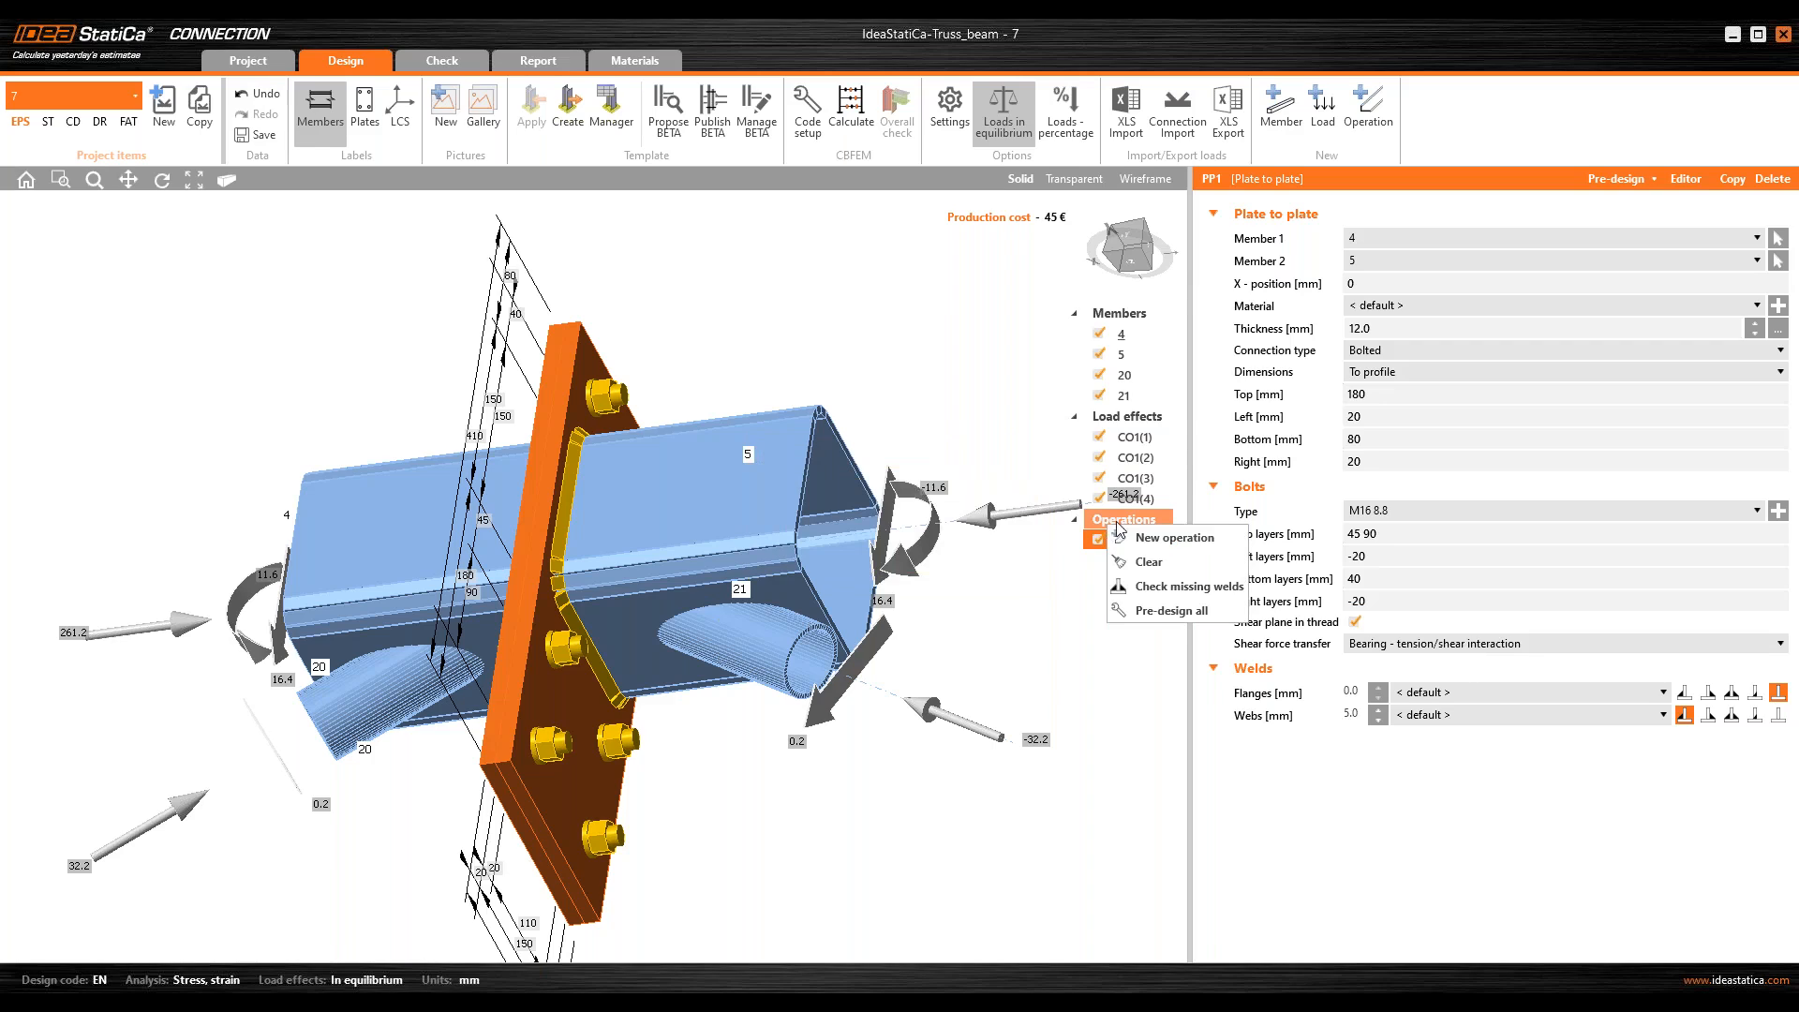
pyautogui.click(1166, 536)
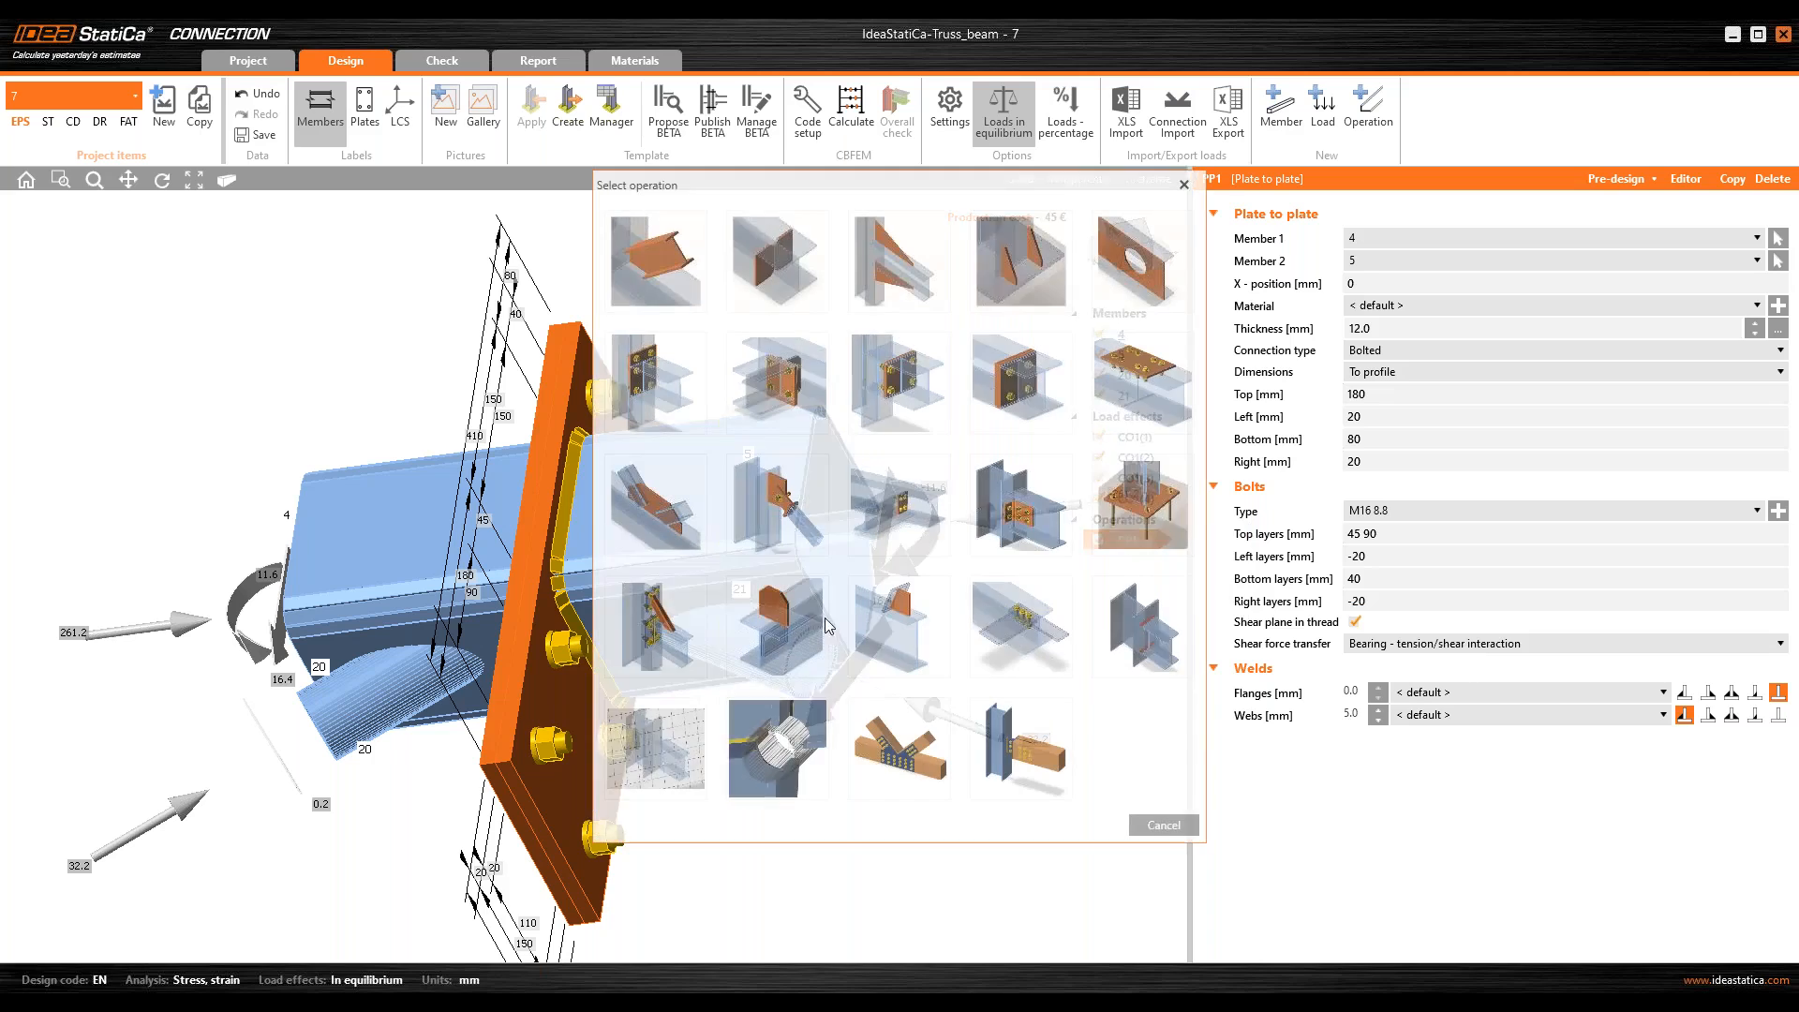
pyautogui.click(637, 507)
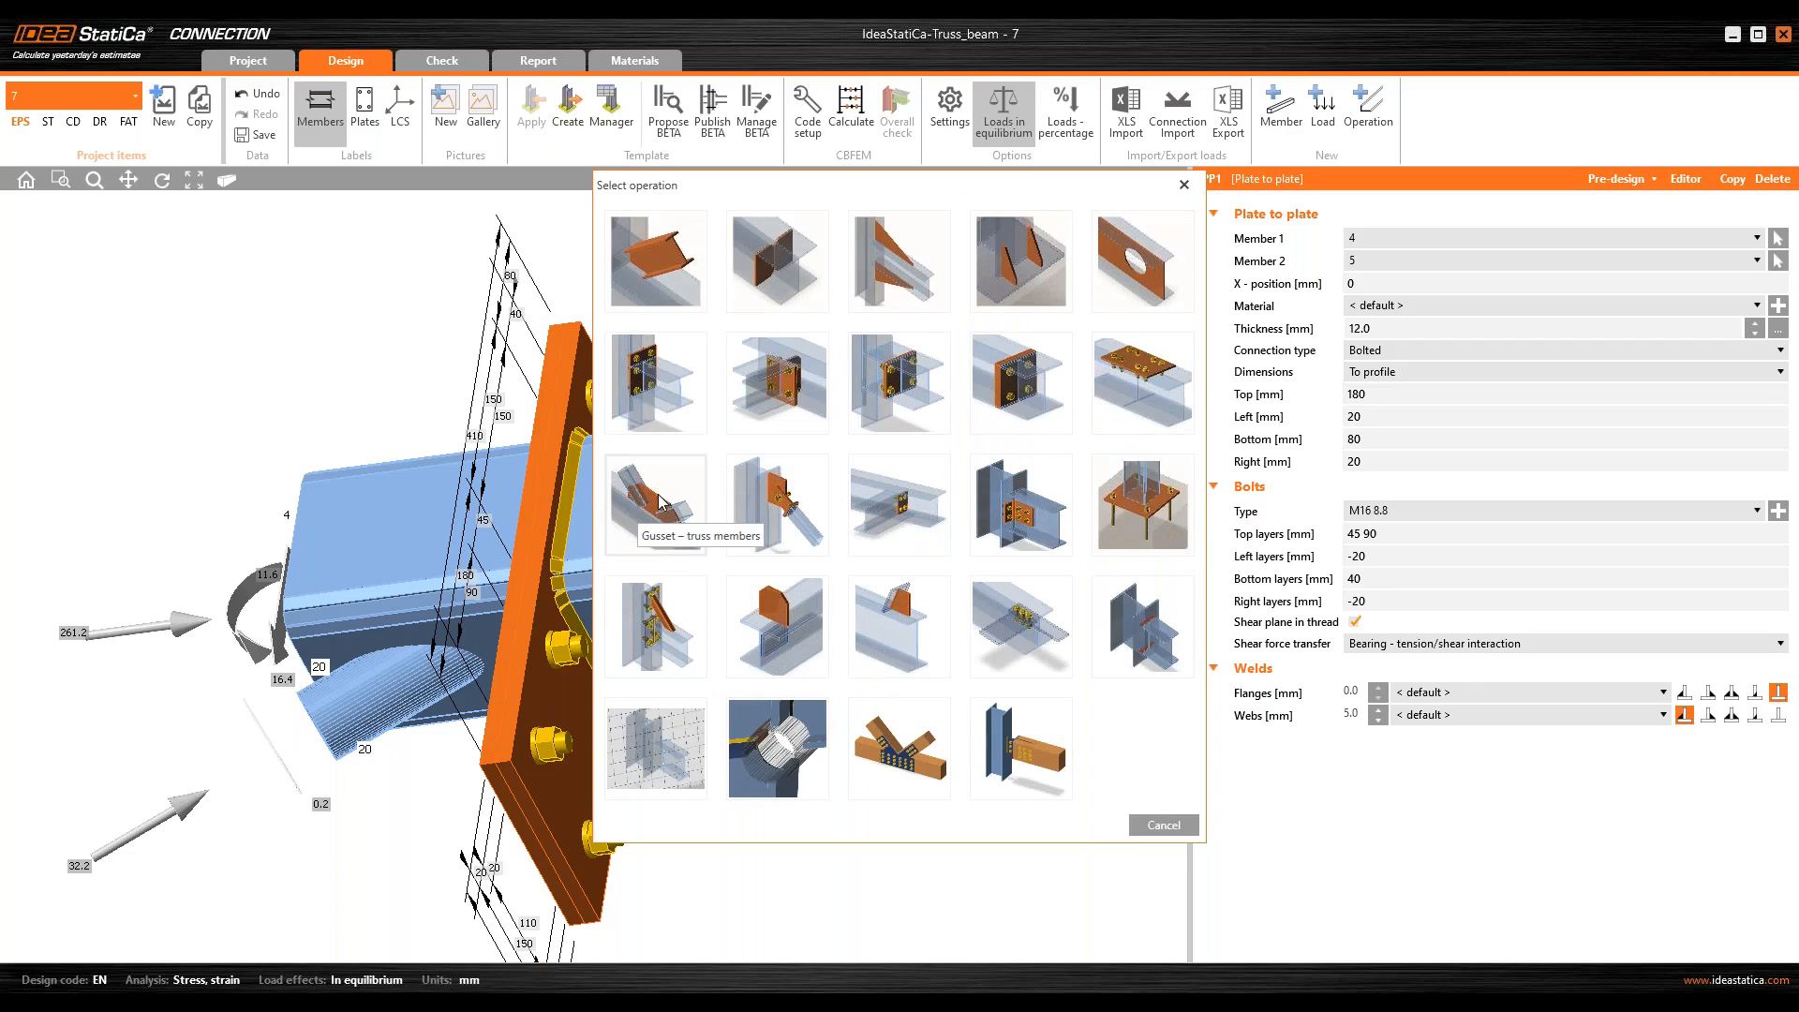
pyautogui.click(658, 501)
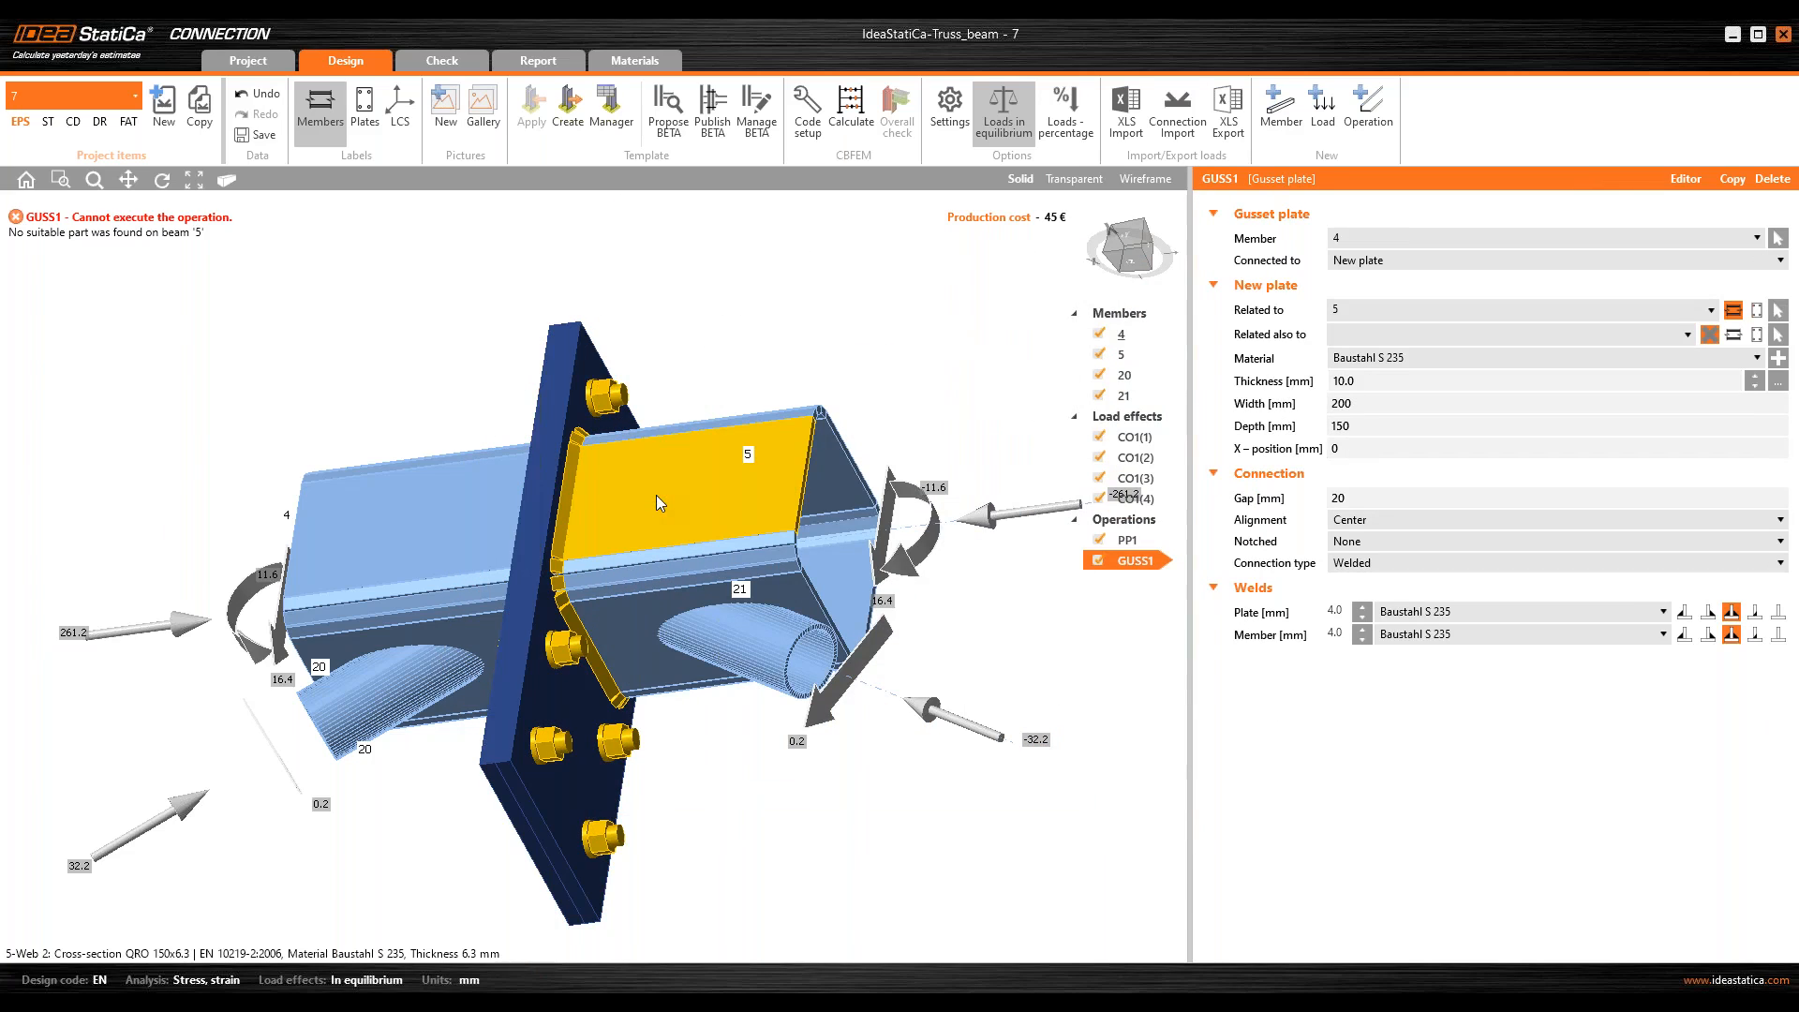
pyautogui.moveTo(590, 471); pyautogui.dragTo(593, 510, button='middle')
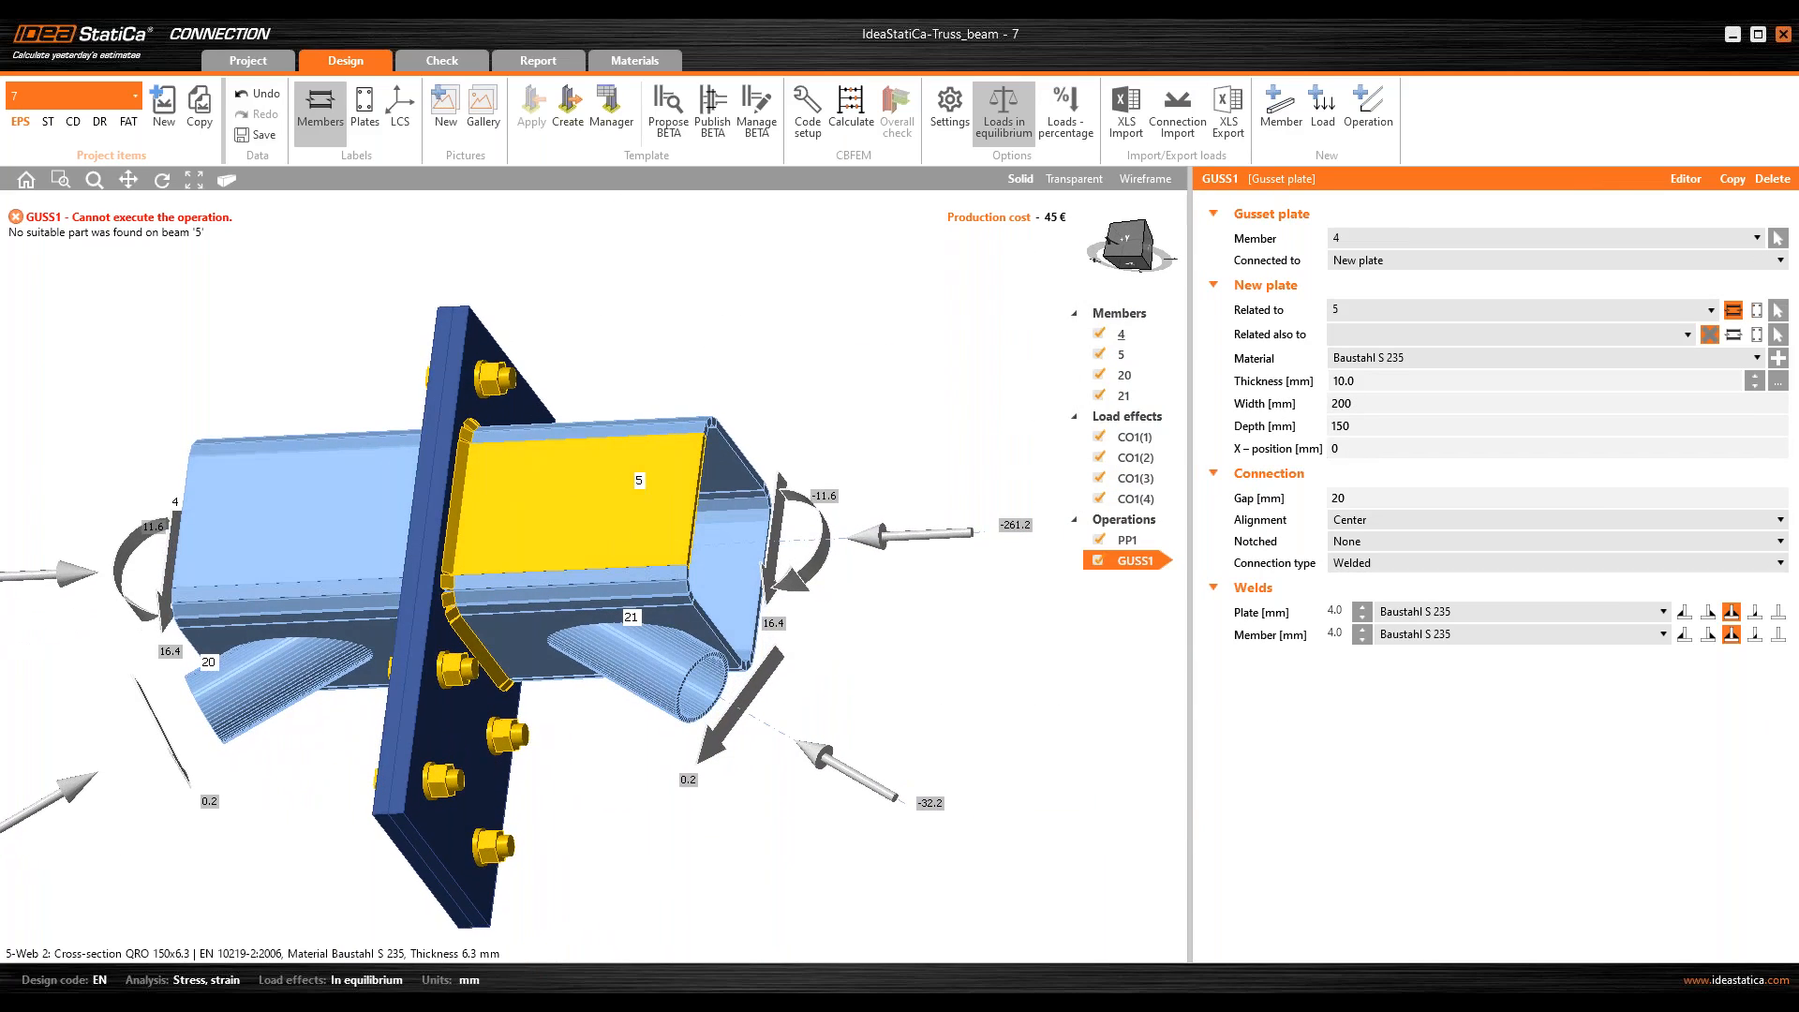
pyautogui.keyDown('ctrl'); pyautogui.moveTo(536, 451); pyautogui.dragTo(546, 449, button='middle'); pyautogui.keyUp('ctrl')
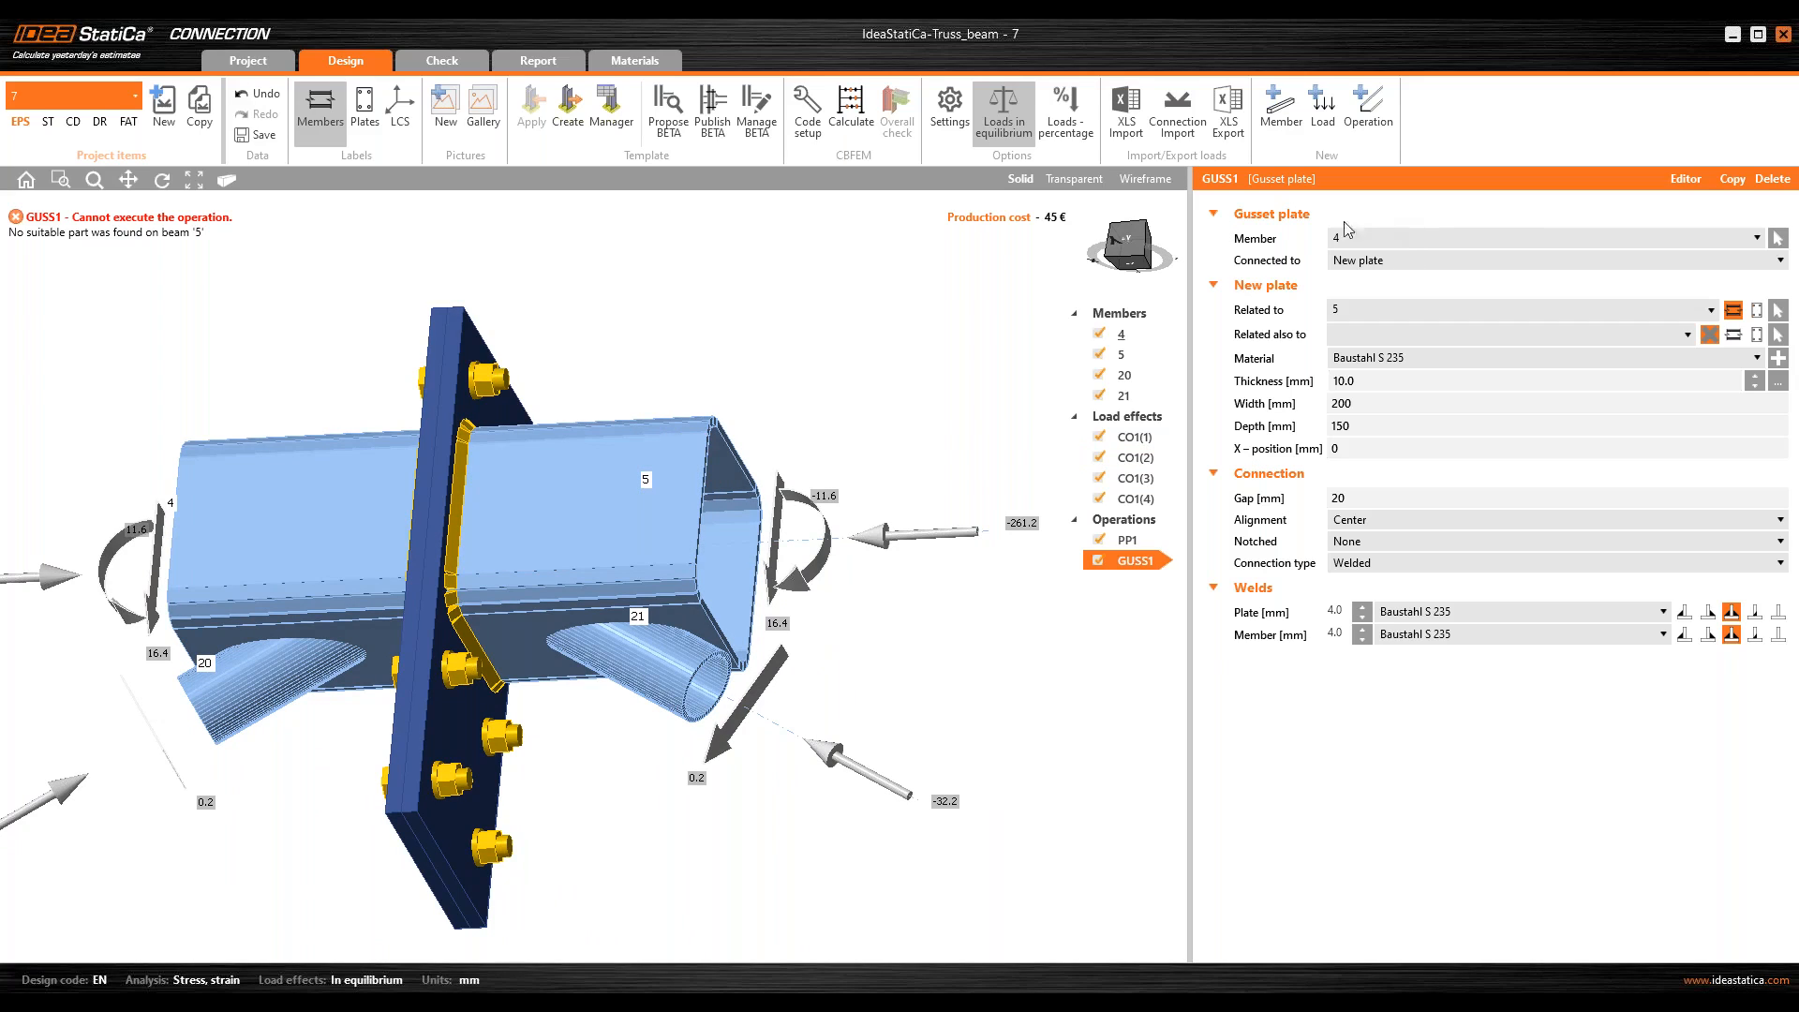
# Step: Assign the gusset plate to diagonal member 20 and relate its new plate to chord member 4
pyautogui.click(1366, 233)
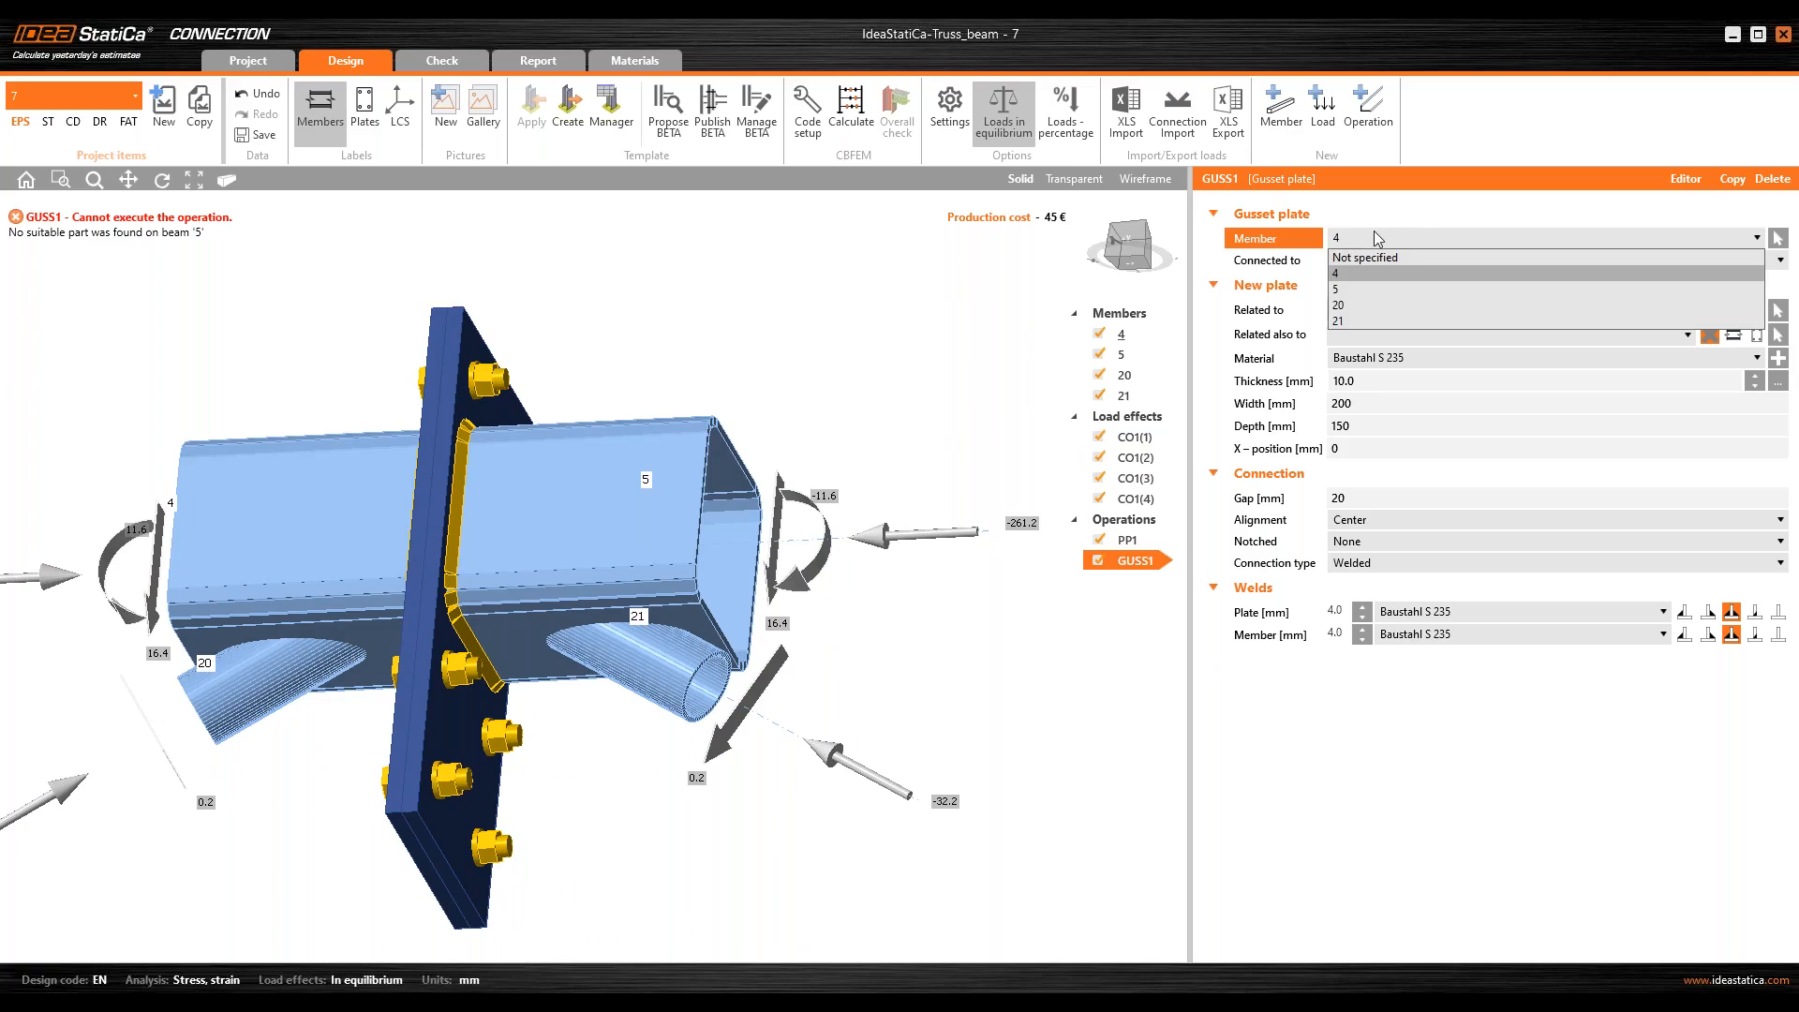
pyautogui.click(1374, 231)
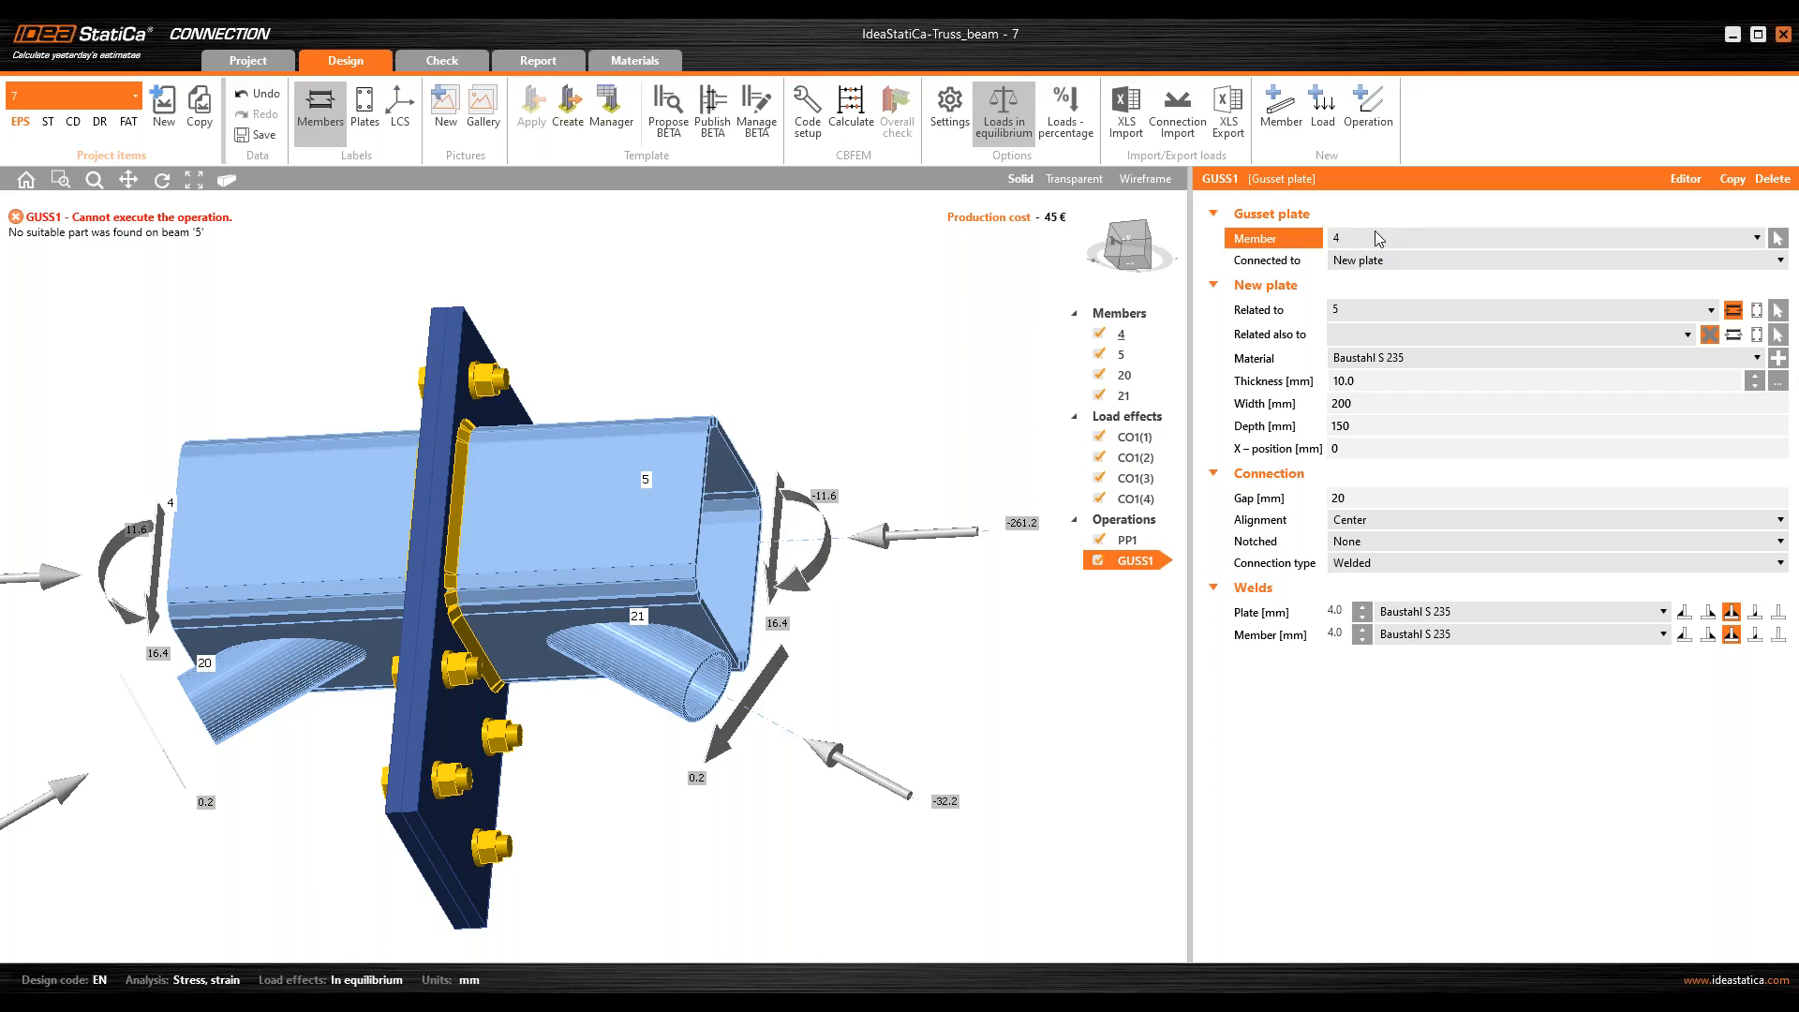
pyautogui.click(1374, 230)
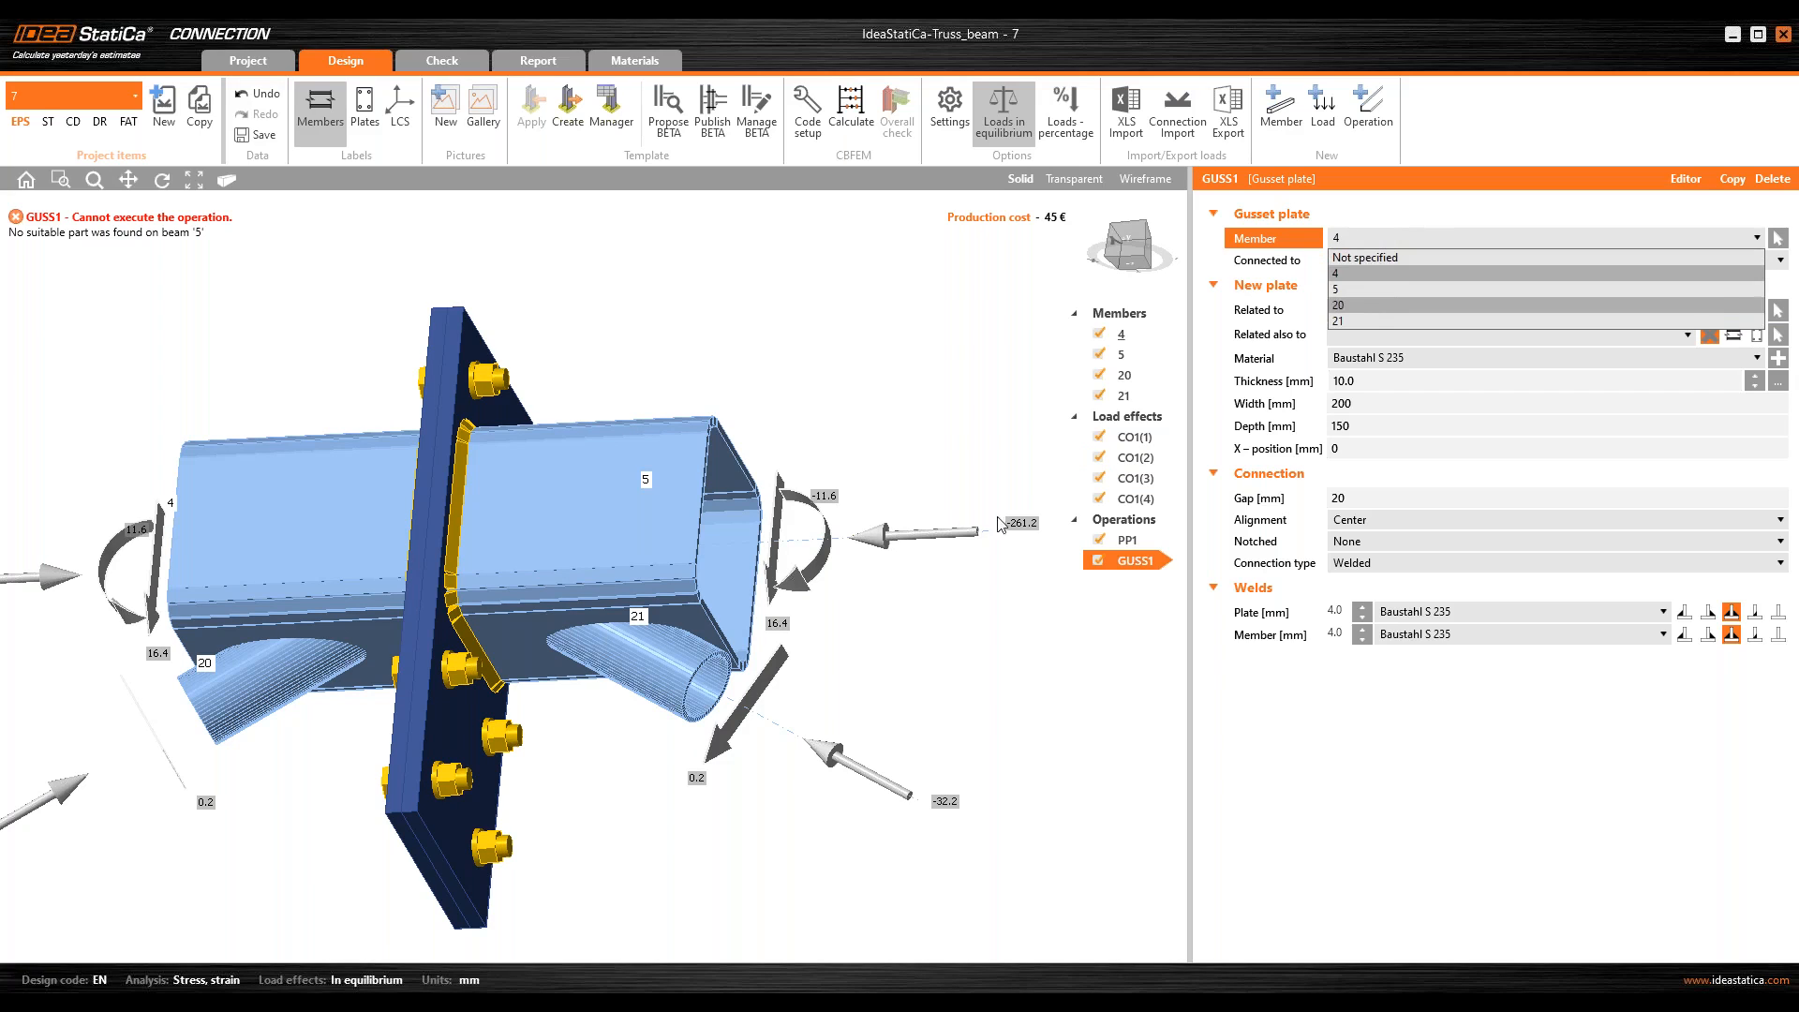
pyautogui.click(1376, 308)
pyautogui.moveTo(229, 605); pyautogui.dragTo(298, 639, button='right')
pyautogui.click(1133, 249)
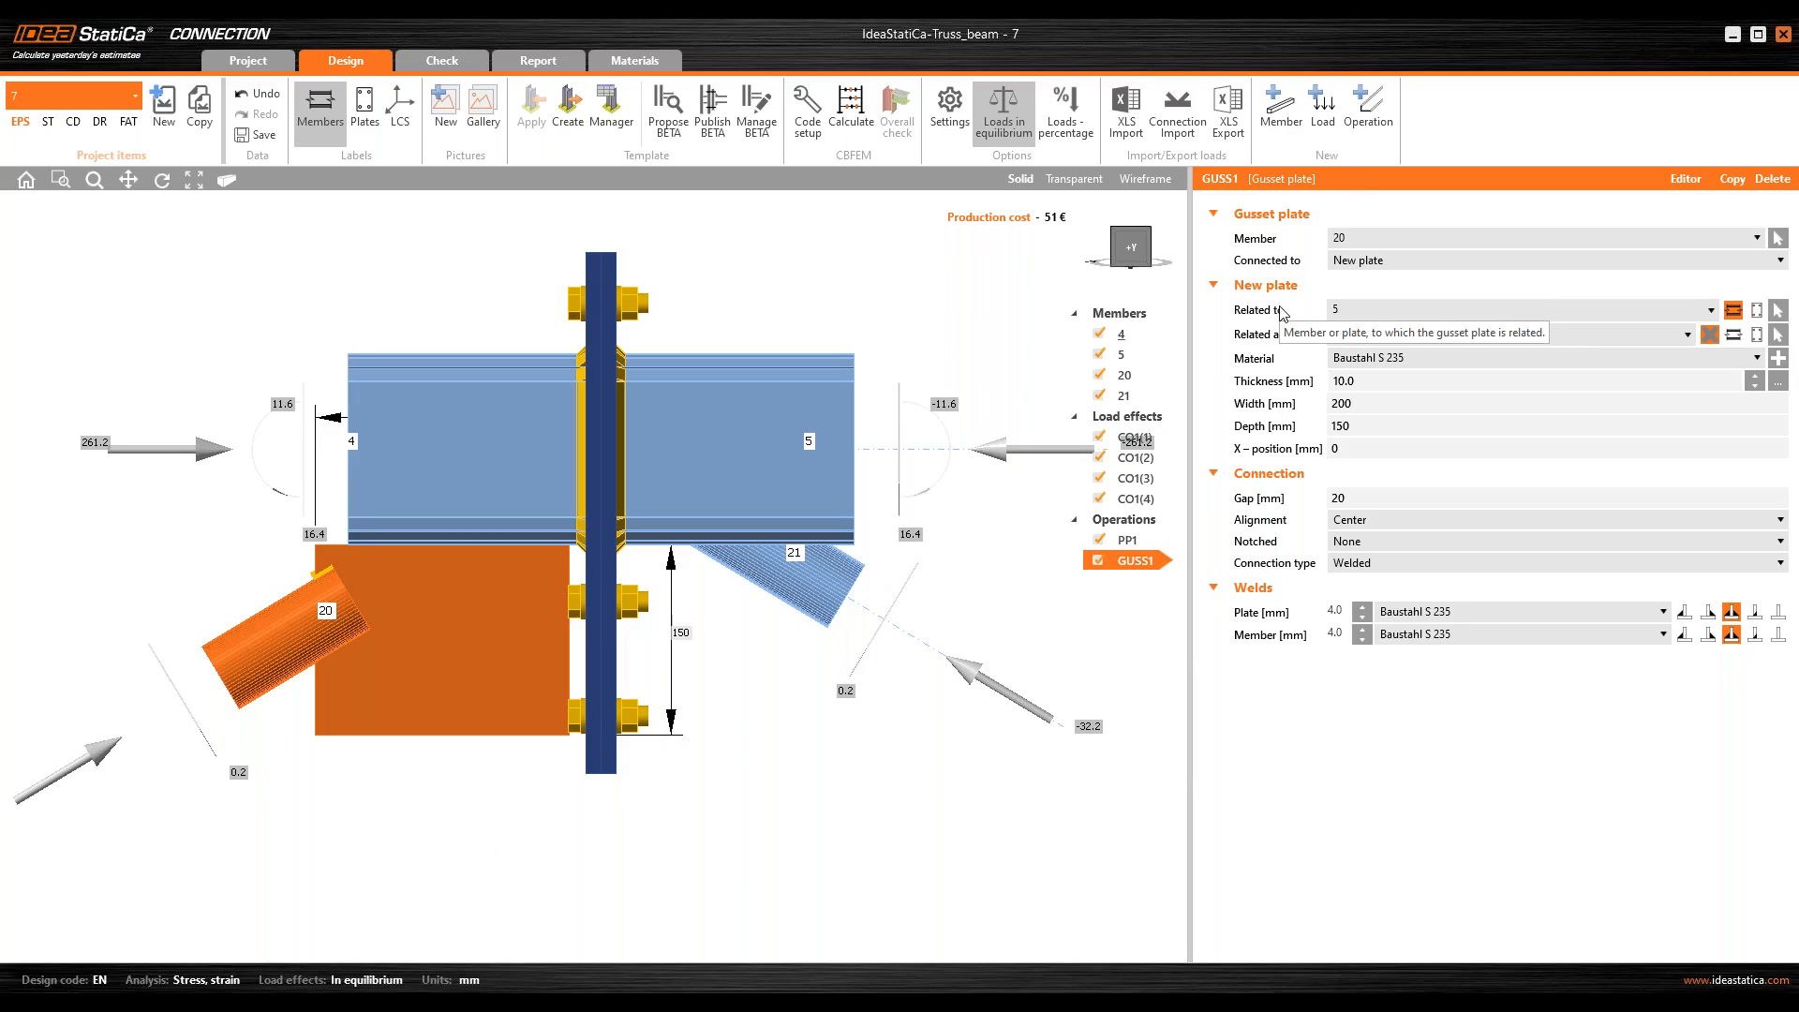
pyautogui.click(1359, 309)
pyautogui.click(1366, 330)
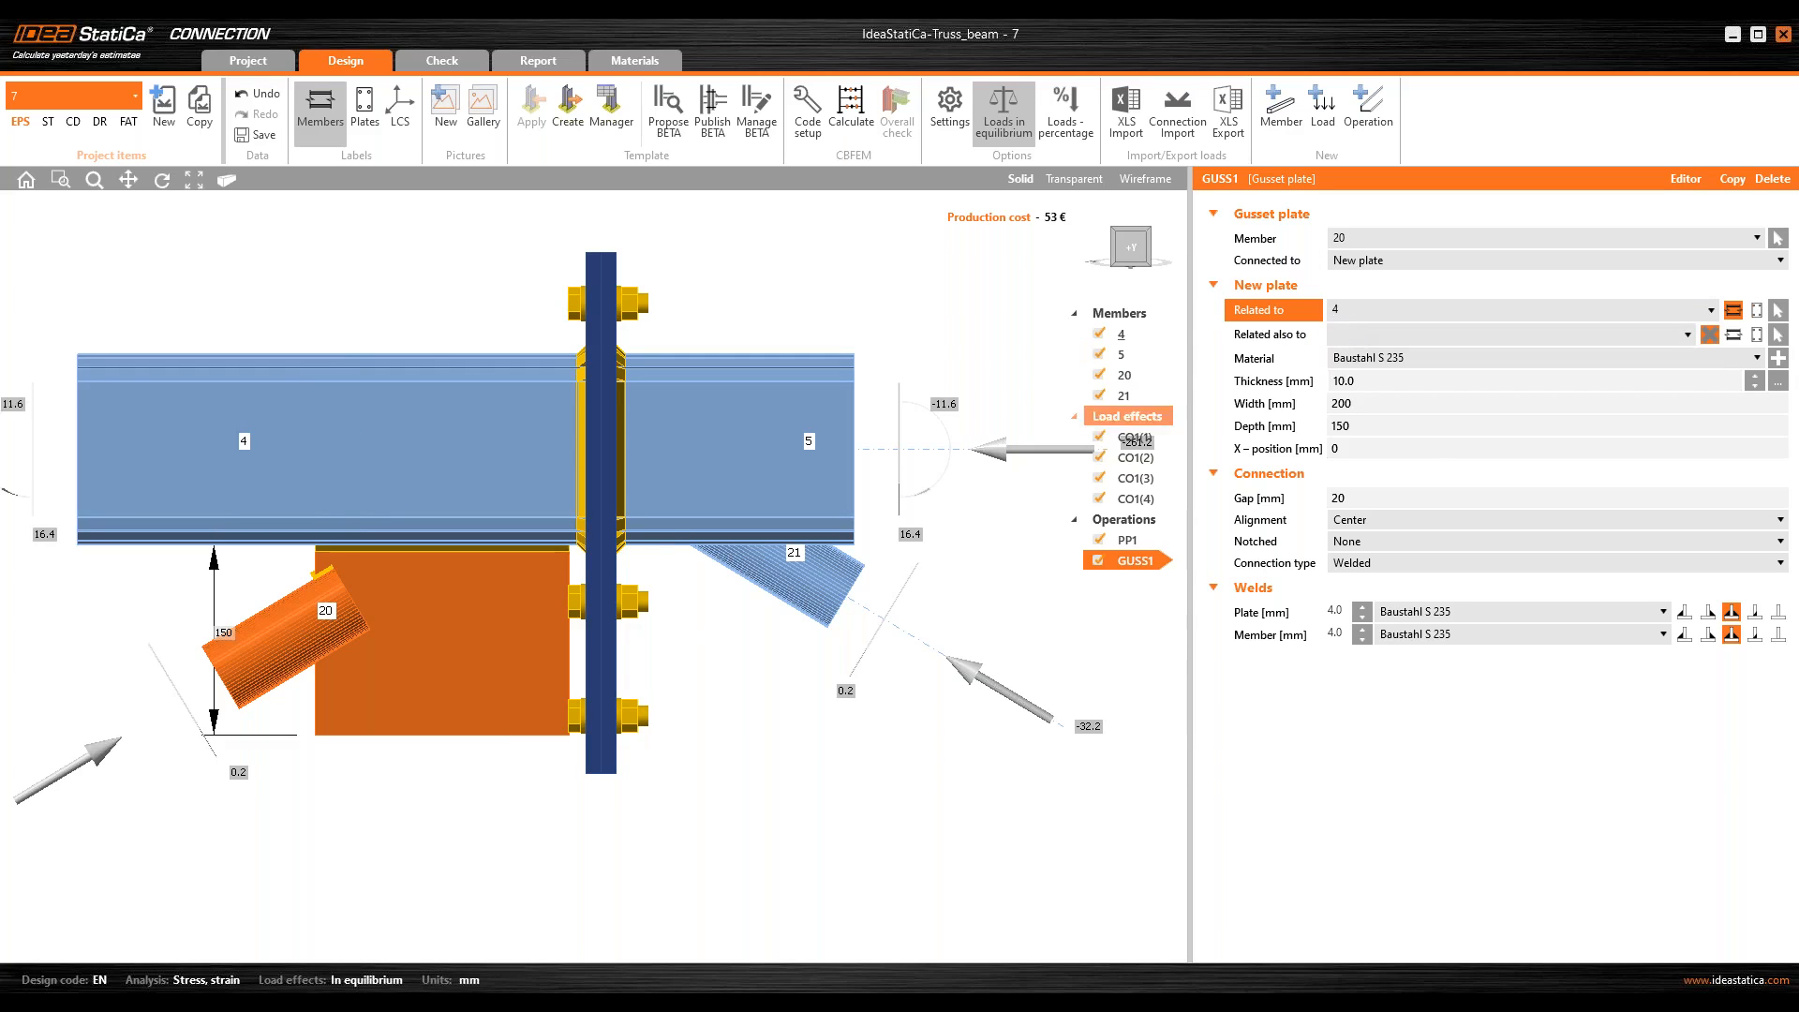
# Step: Relate the gusset's new plate also to the end plate PP1a
pyautogui.moveTo(304, 506); pyautogui.dragTo(325, 440, button='middle')
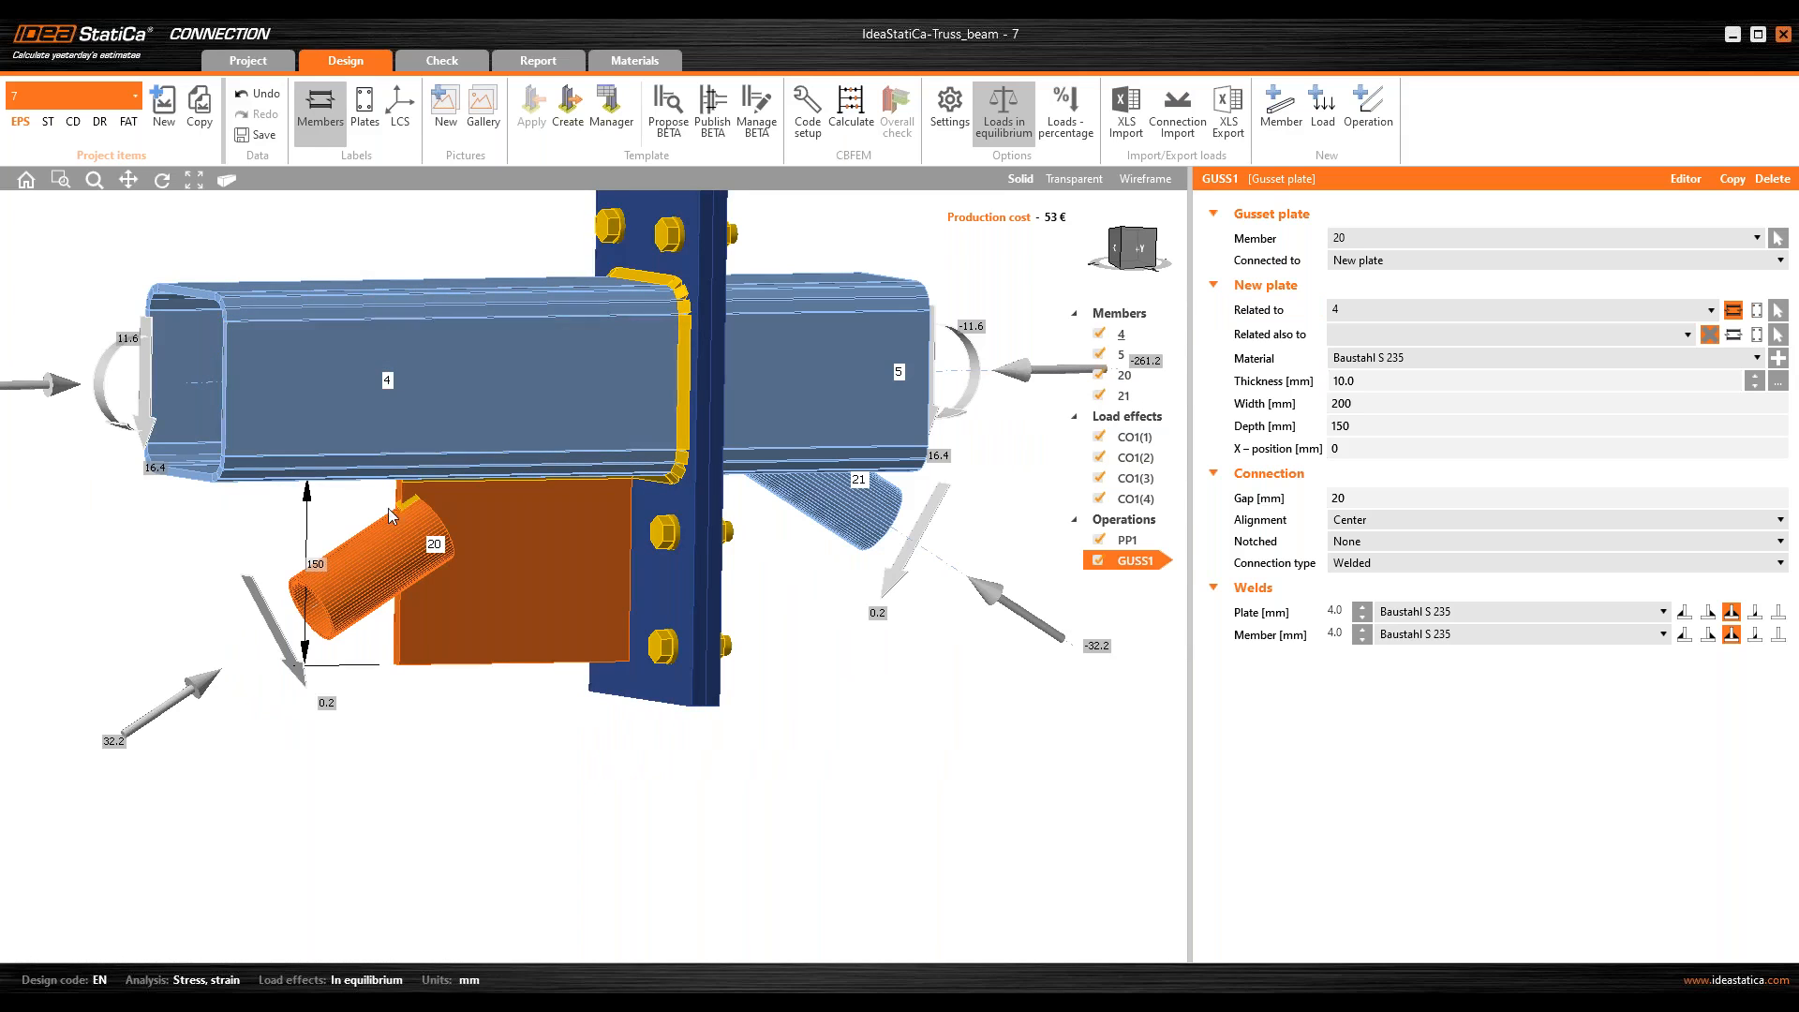
pyautogui.keyDown('ctrl'); pyautogui.moveTo(522, 384); pyautogui.dragTo(322, 464, button='middle'); pyautogui.keyUp('ctrl')
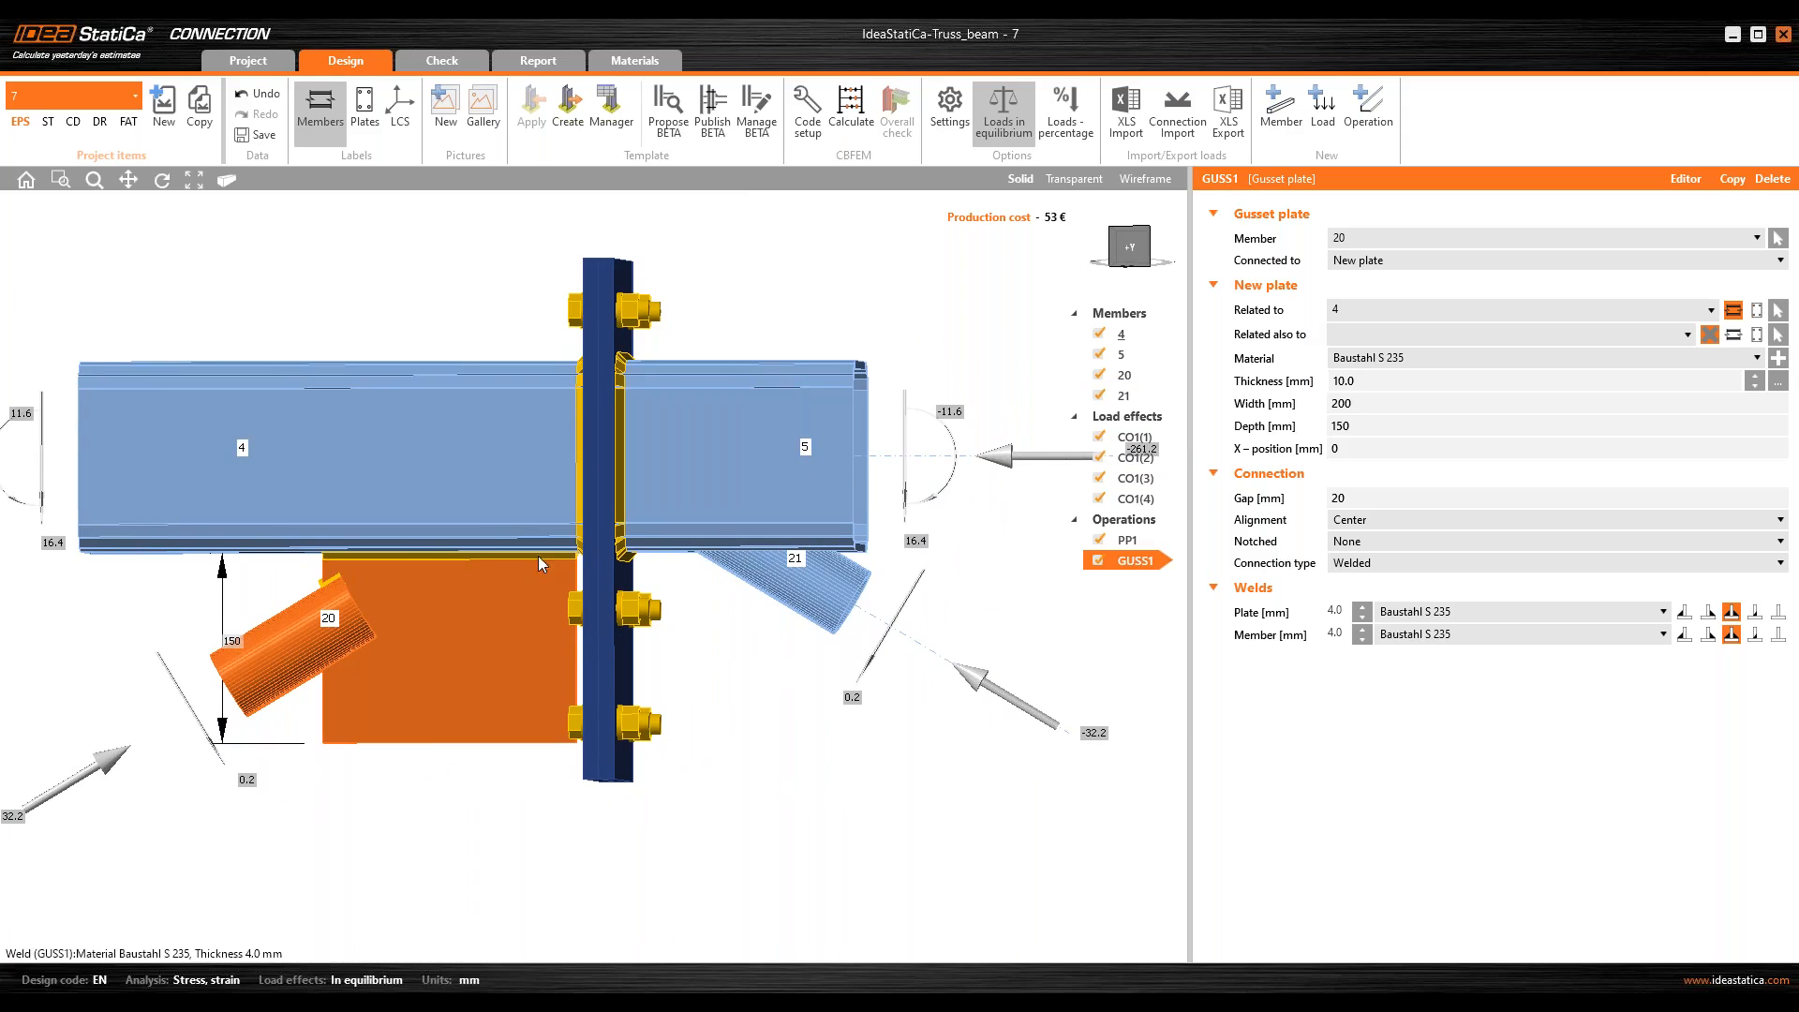
pyautogui.scroll(5, 563, 597)
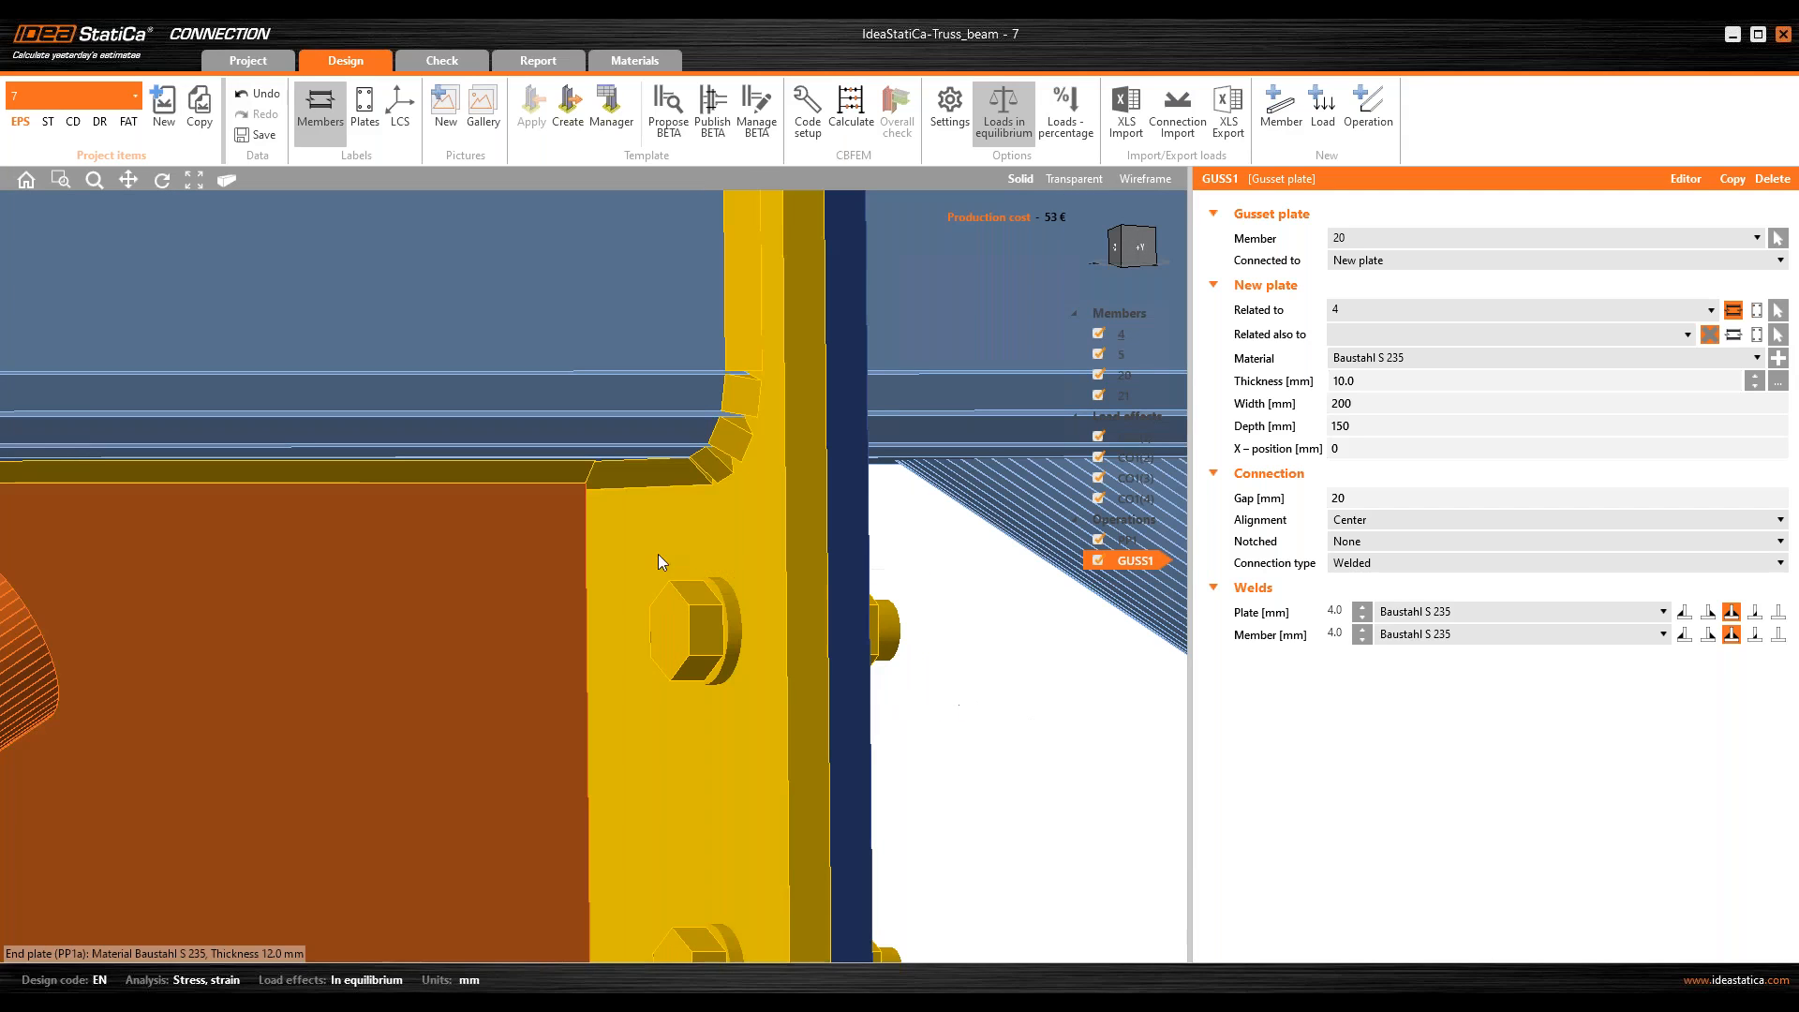
pyautogui.click(740, 504)
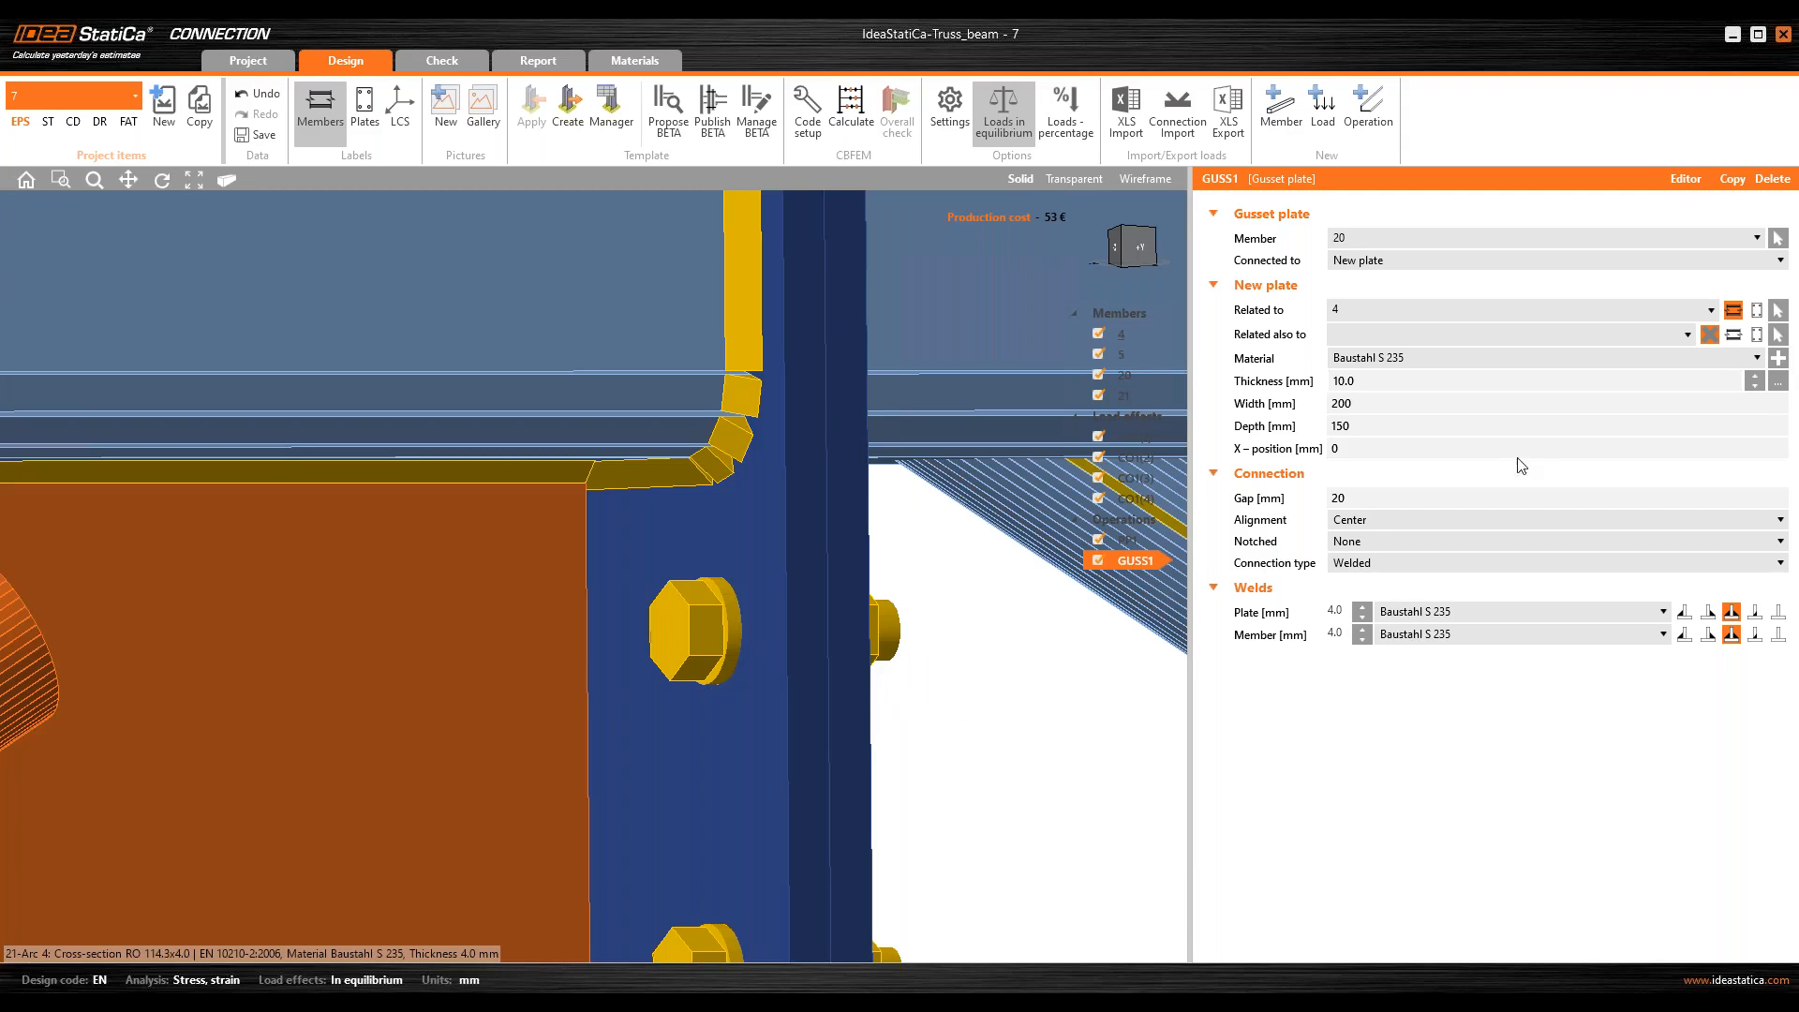
pyautogui.moveTo(623, 521); pyautogui.dragTo(622, 469, button='middle')
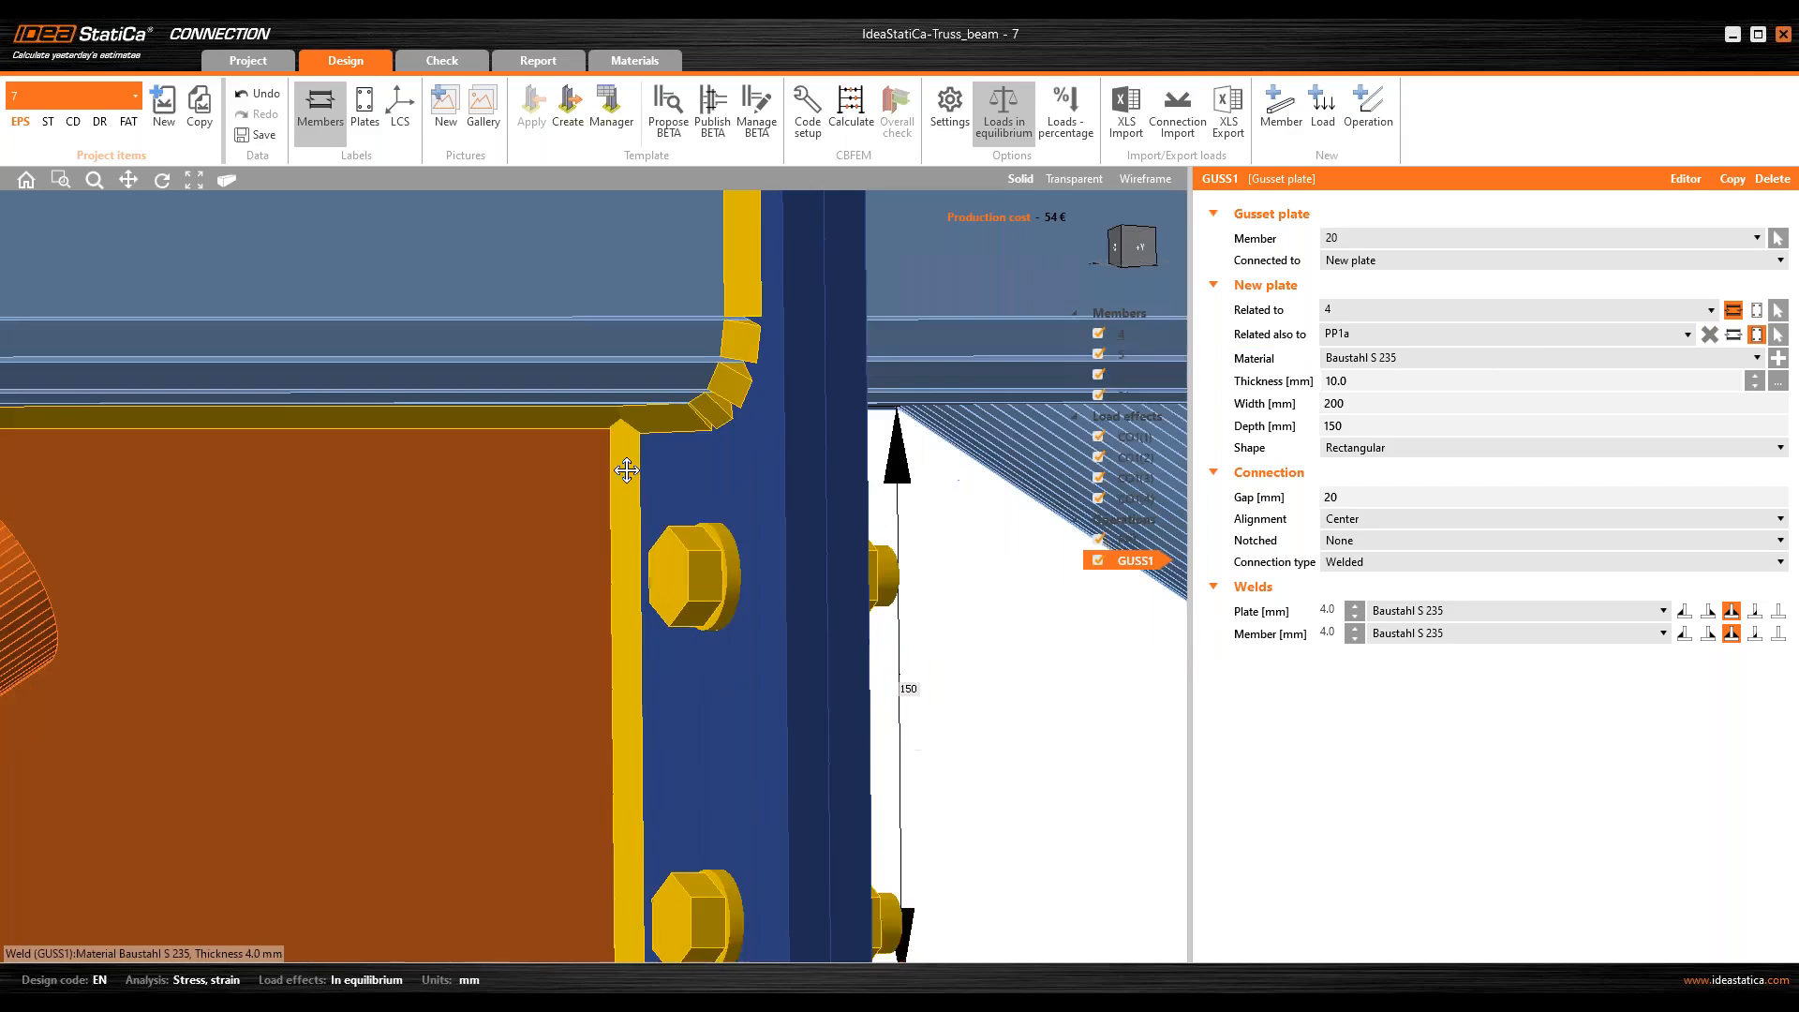
pyautogui.scroll(-6, 631, 476)
pyautogui.moveTo(631, 476); pyautogui.dragTo(522, 515, button='right')
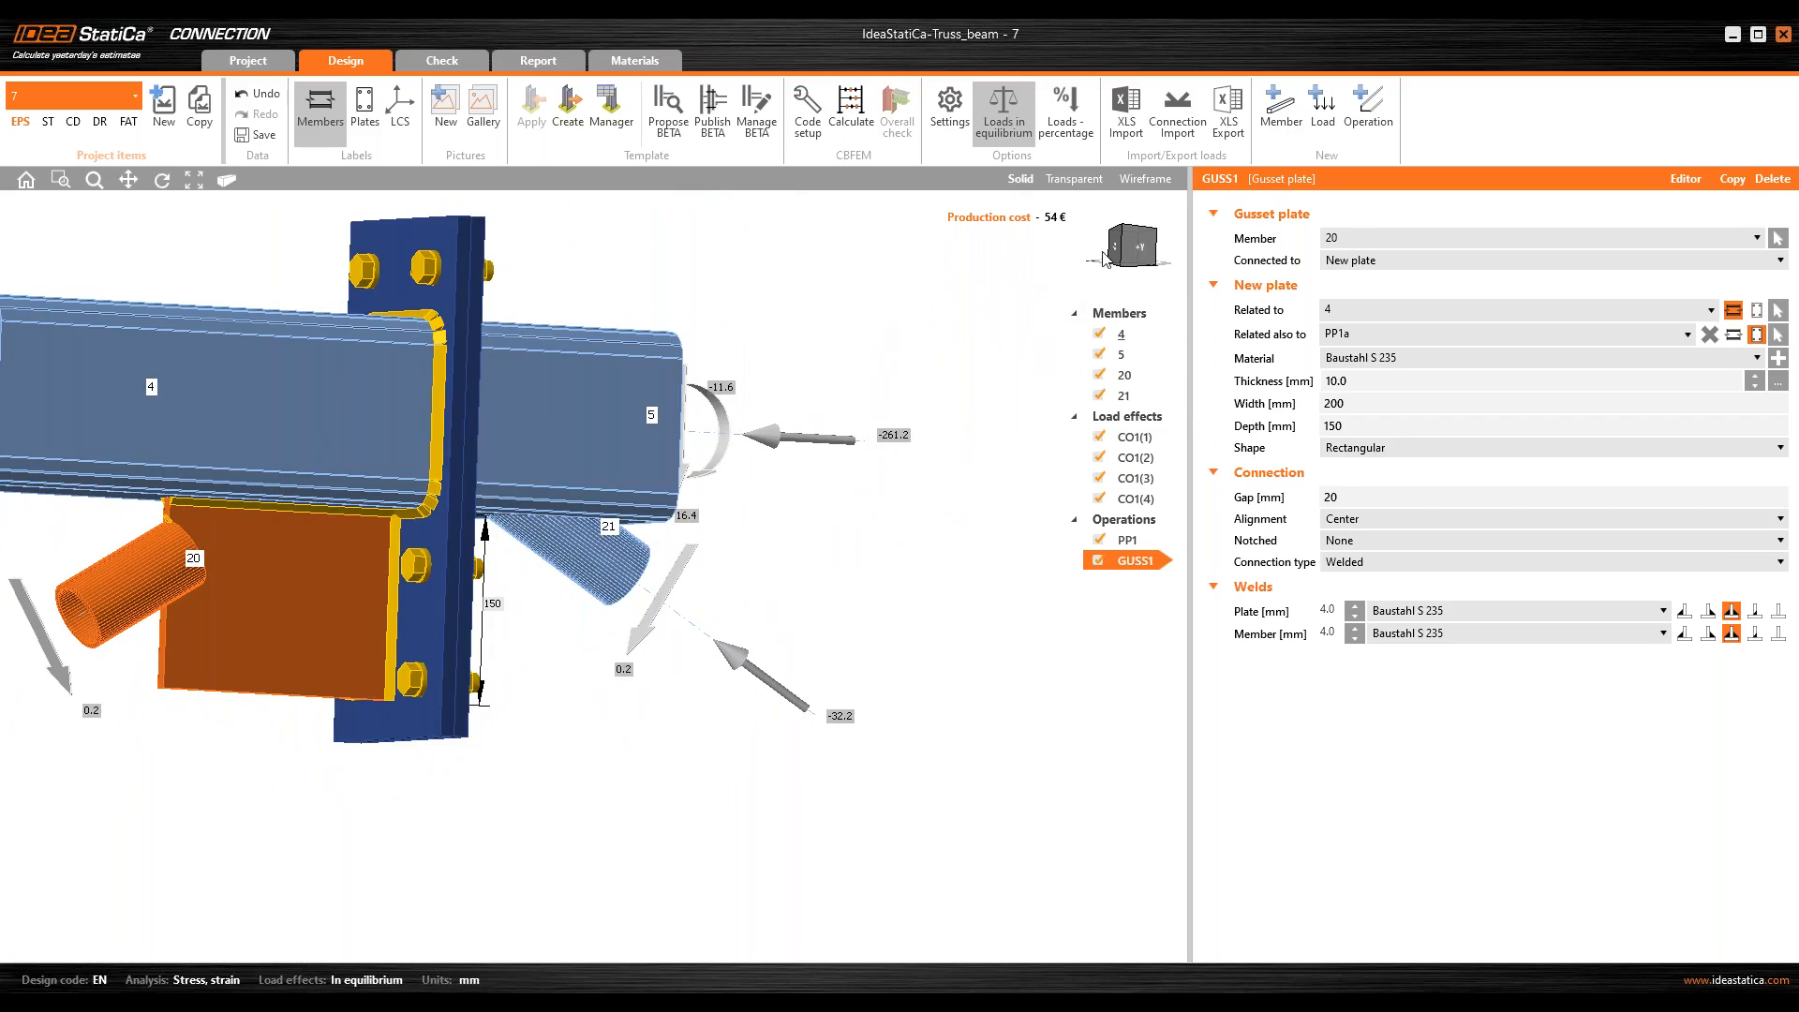
# Step: Set the width of gusset plate GUSS1 to 360 mm
pyautogui.click(1138, 247)
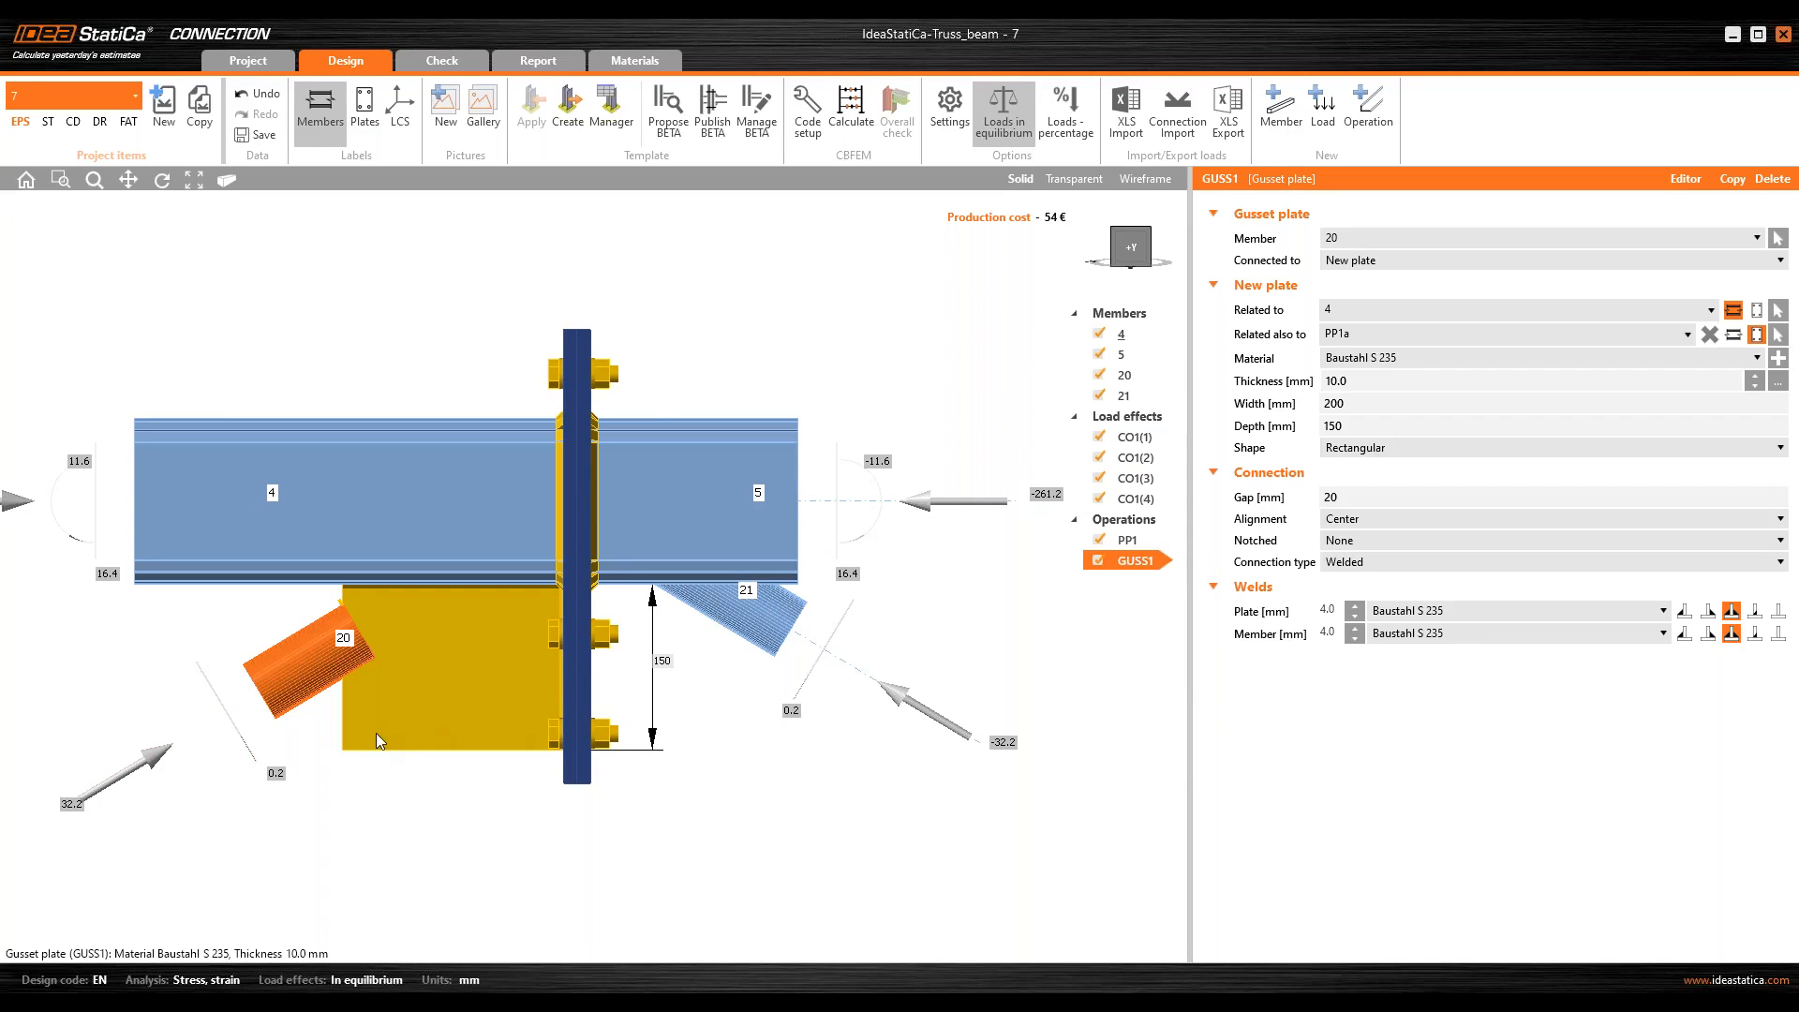
pyautogui.click(1252, 384)
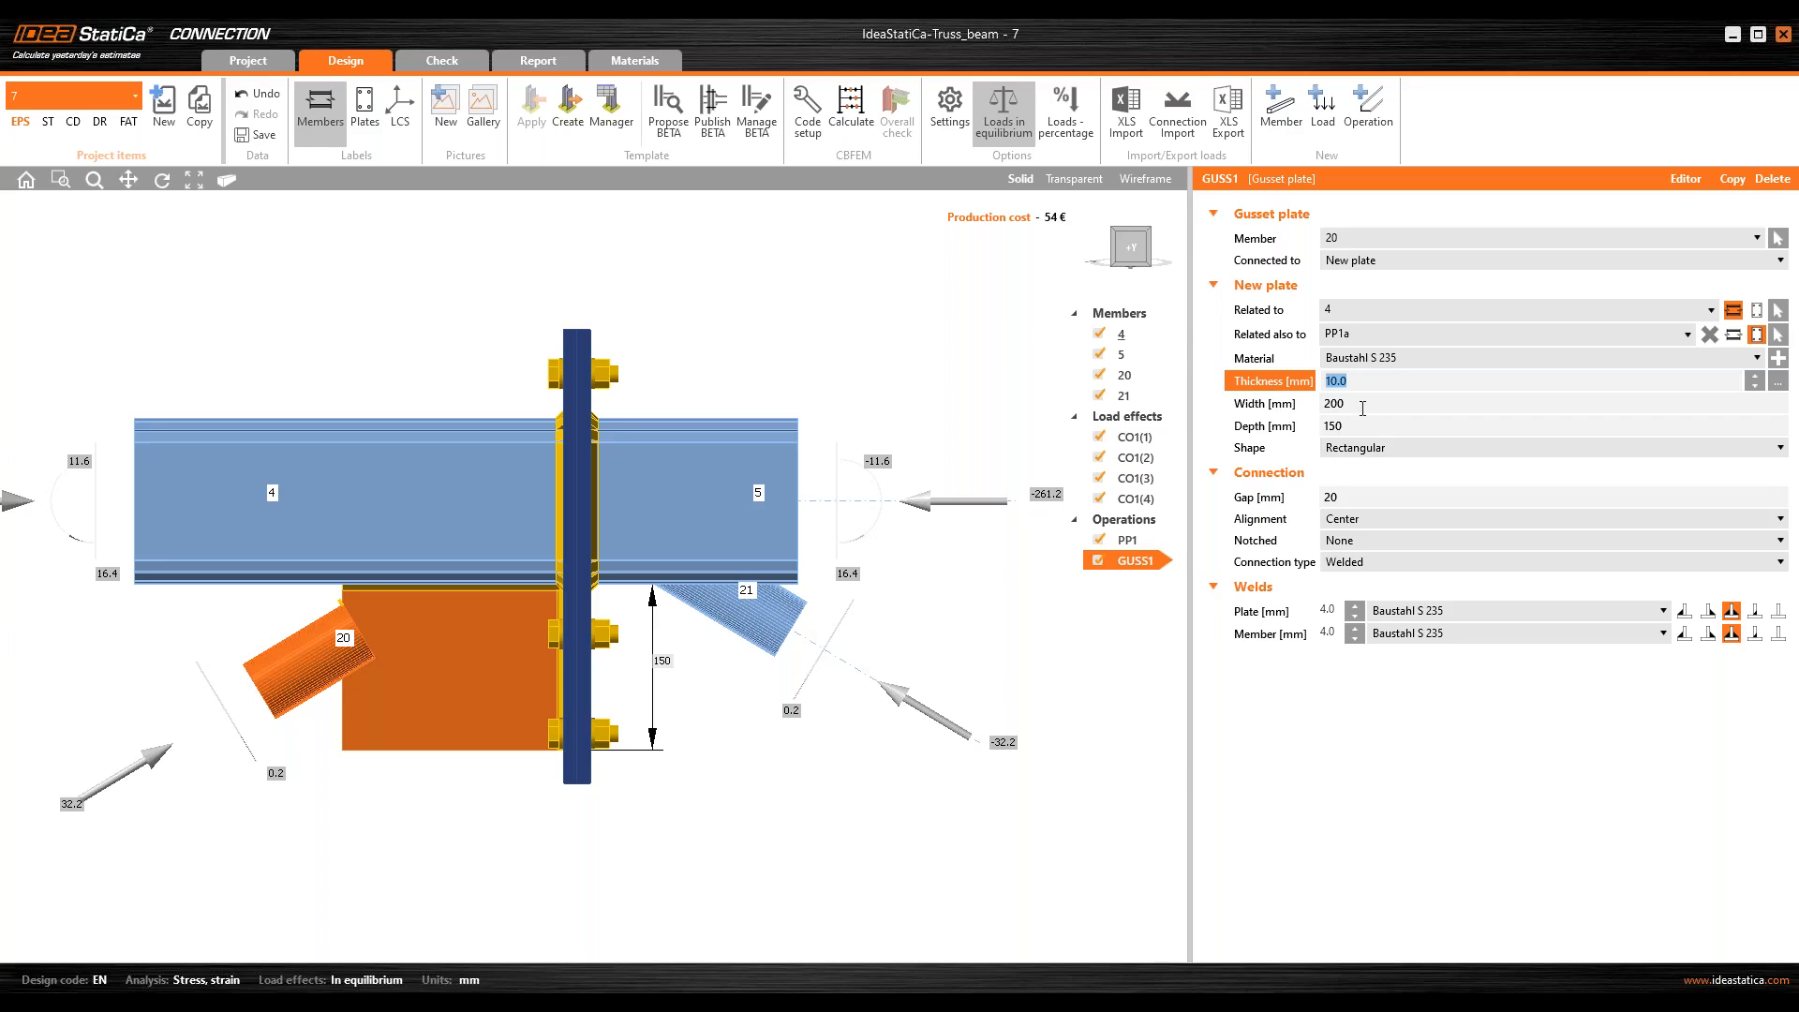
pyautogui.click(1230, 407)
pyautogui.write('360')
pyautogui.press('Tab')
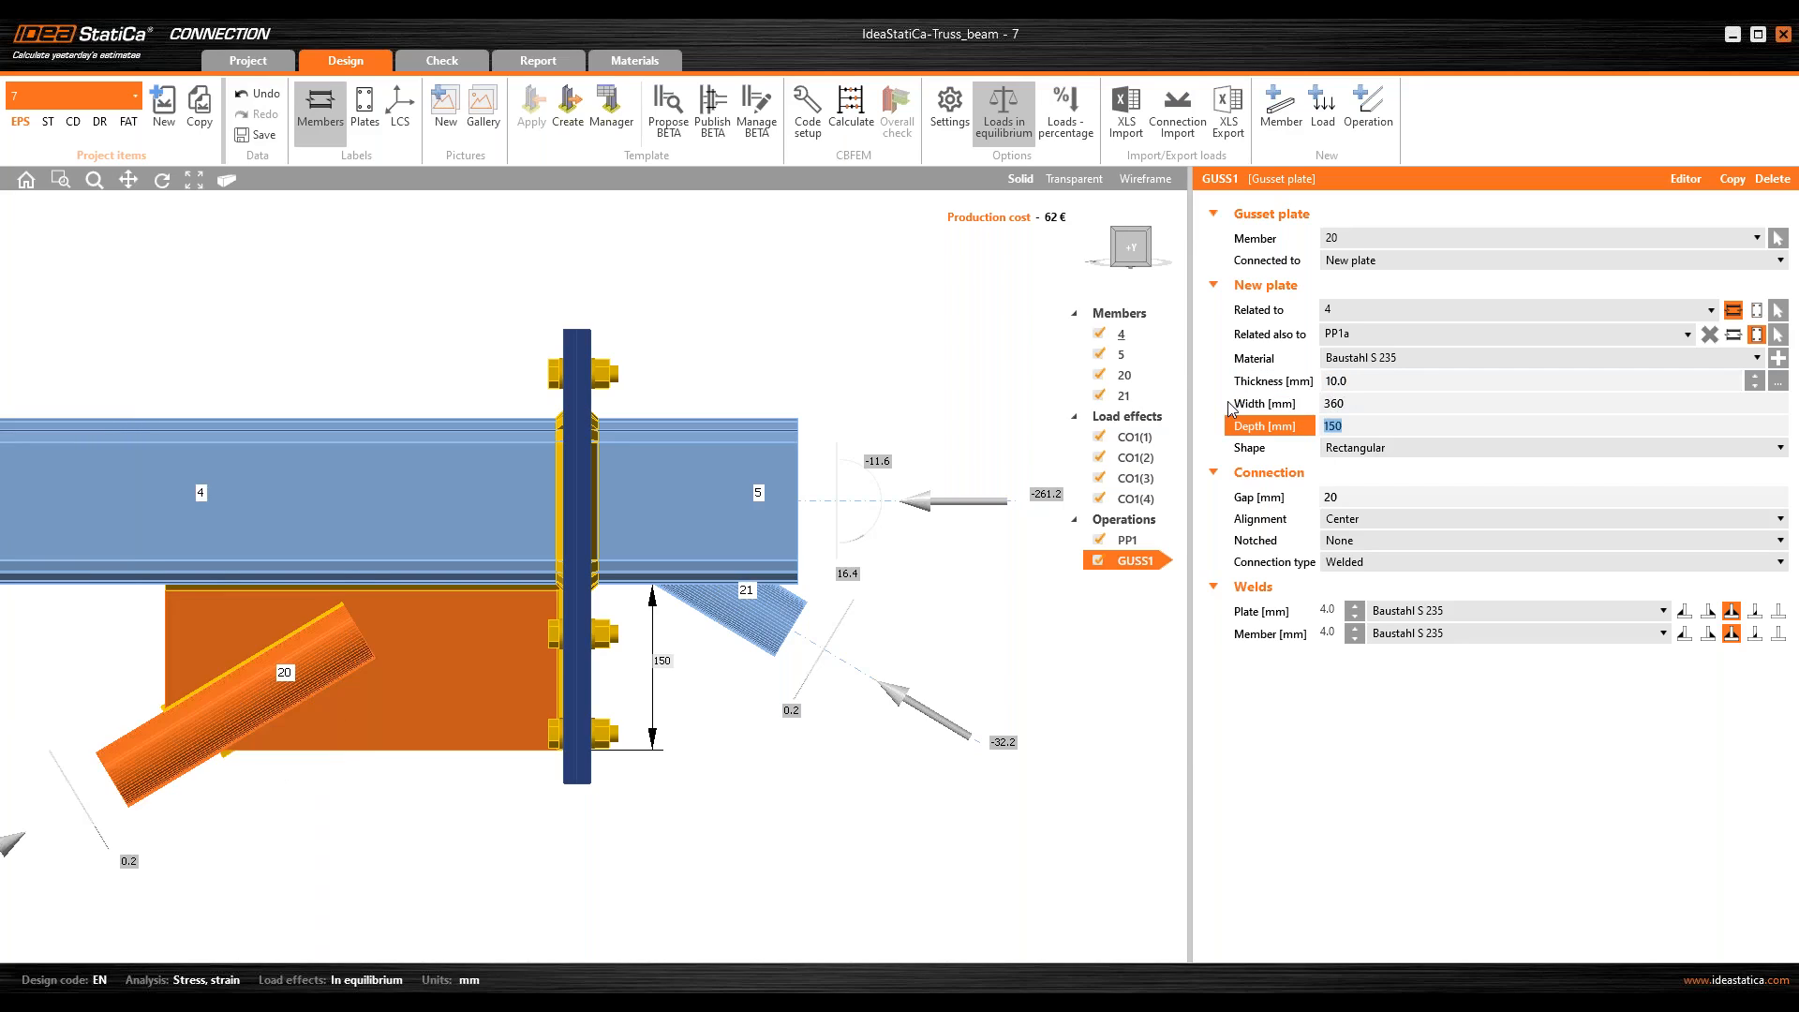
# Step: Set the notch at the connection of diagonal member 20 to Rectangle
pyautogui.moveTo(357, 621); pyautogui.dragTo(480, 588, button='middle')
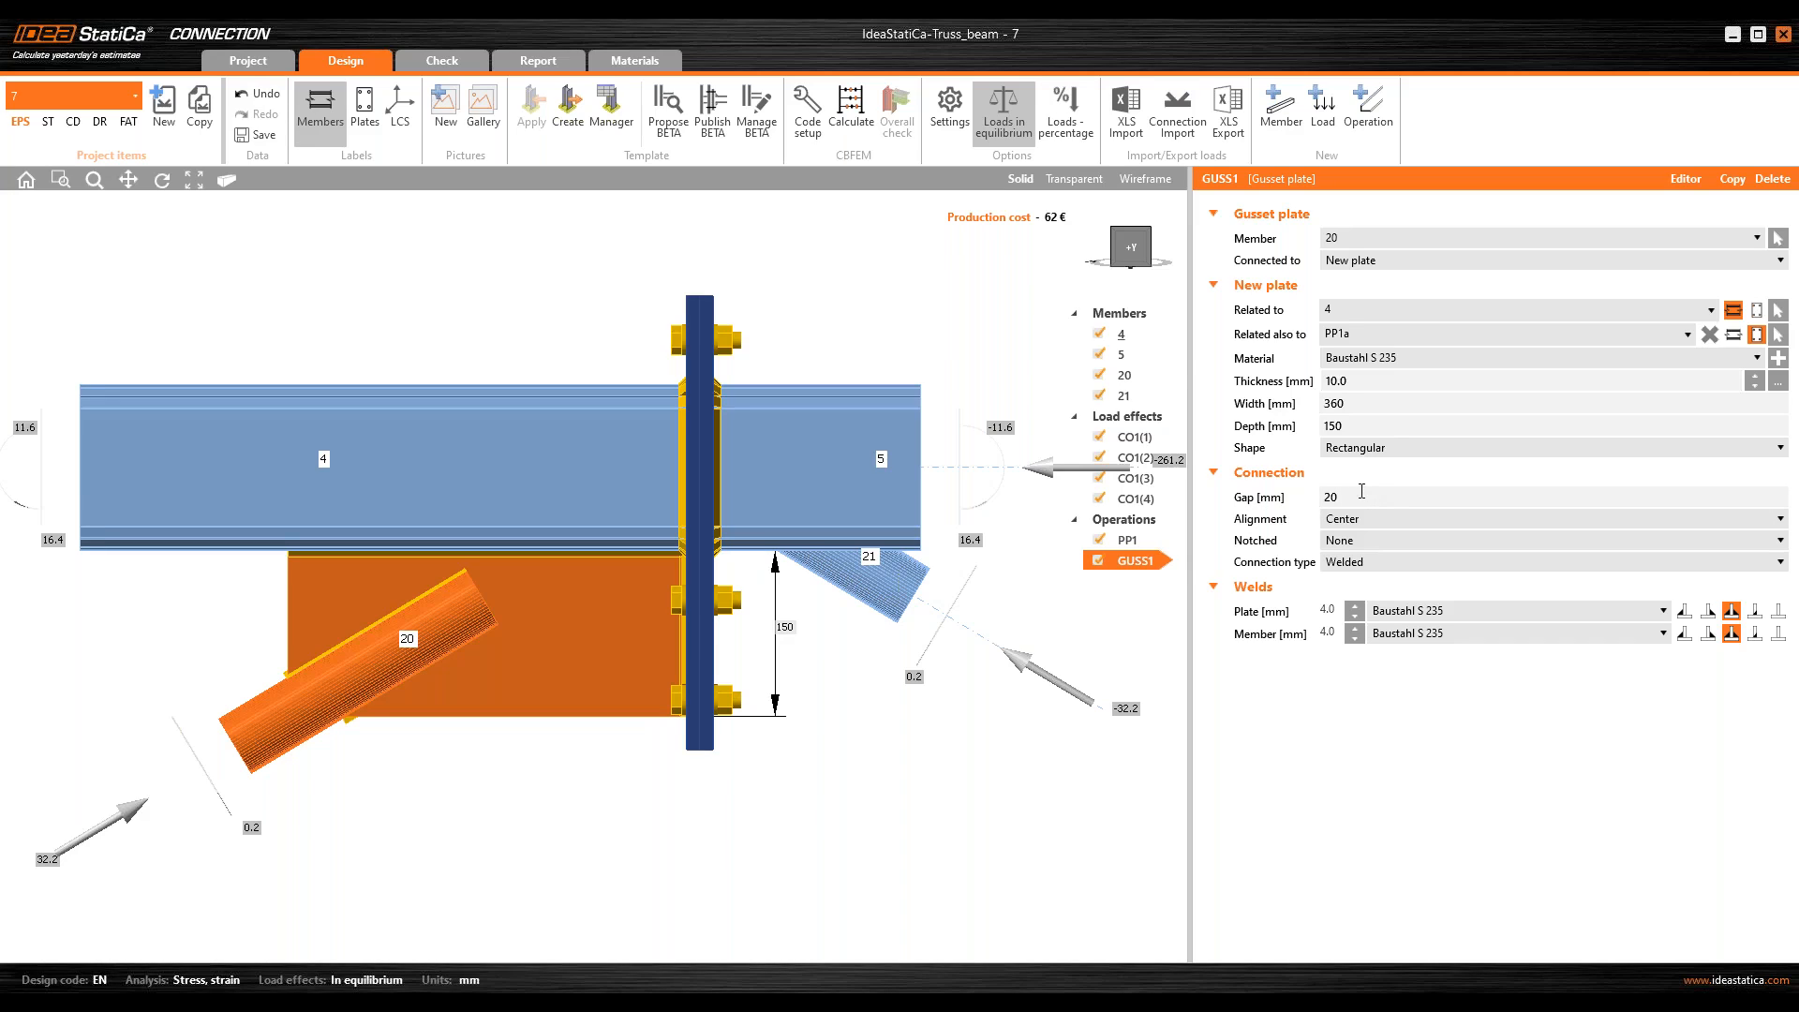
pyautogui.click(1381, 537)
pyautogui.click(1387, 570)
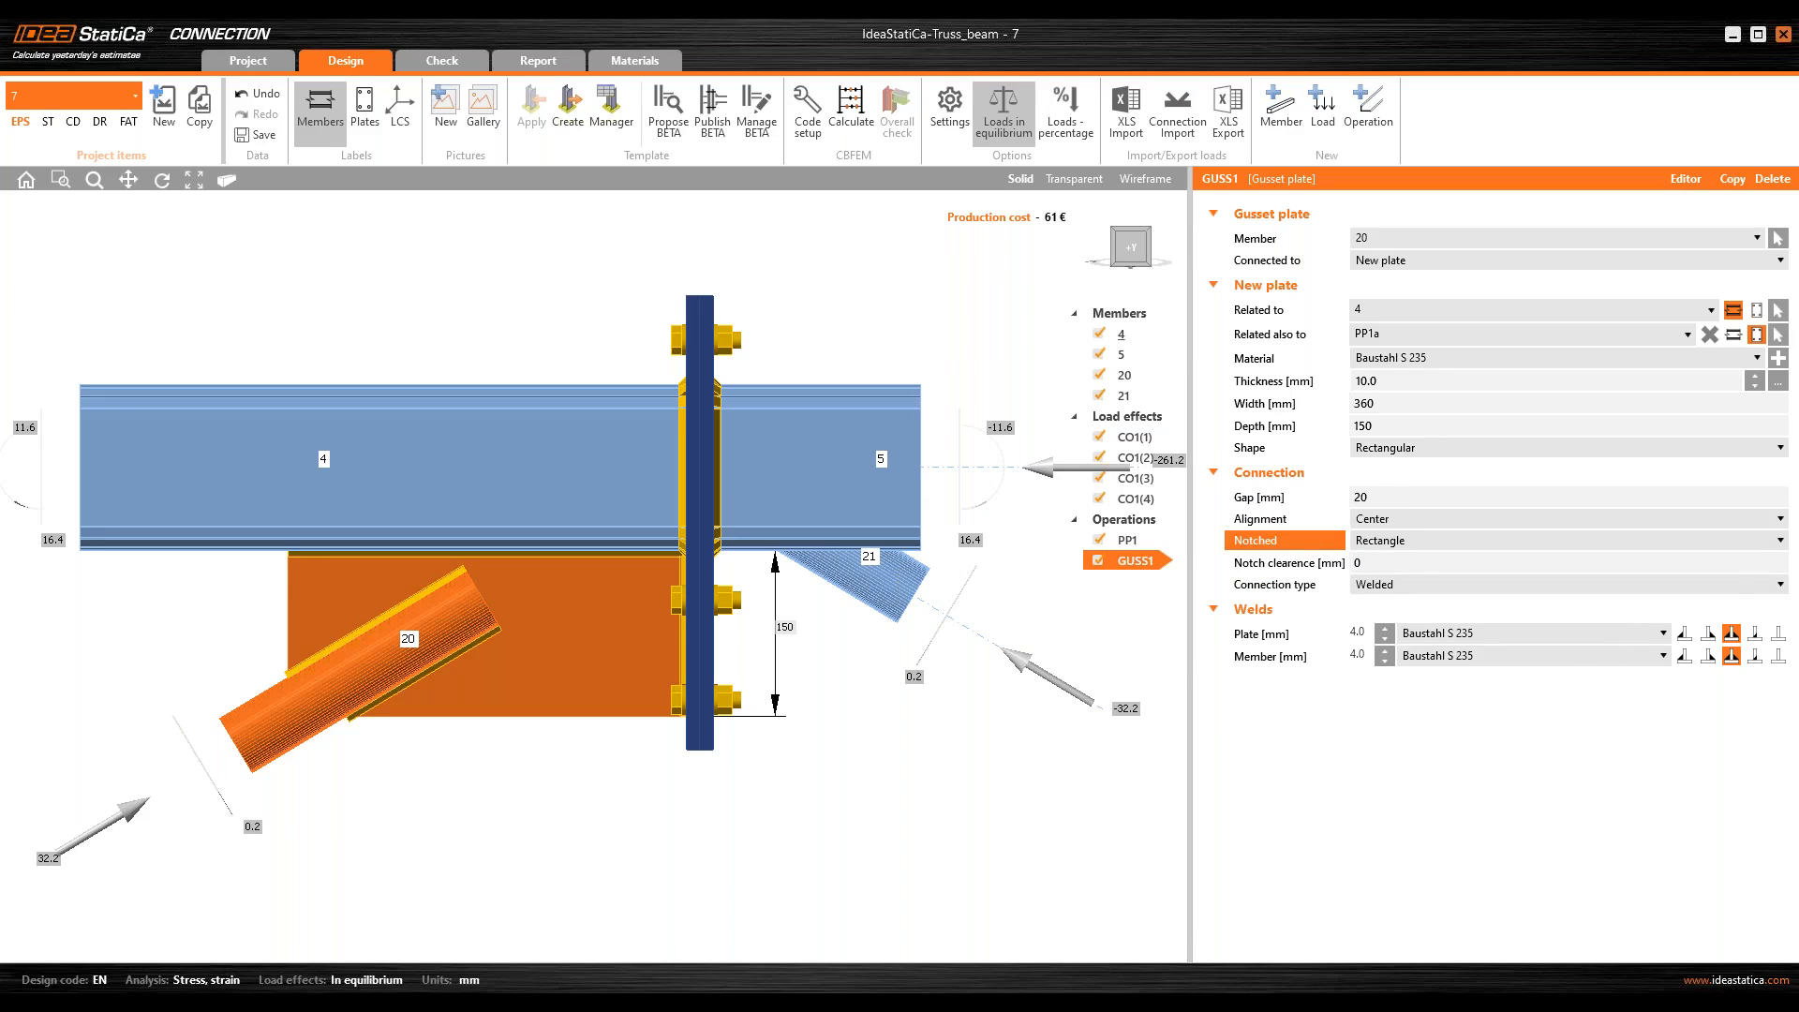
# Step: Show the joint transparently around diagonal member 20 and deactivate all load effects
pyautogui.moveTo(305, 698); pyautogui.dragTo(595, 688, button='right')
pyautogui.click(1075, 180)
pyautogui.scroll(6, 318, 679)
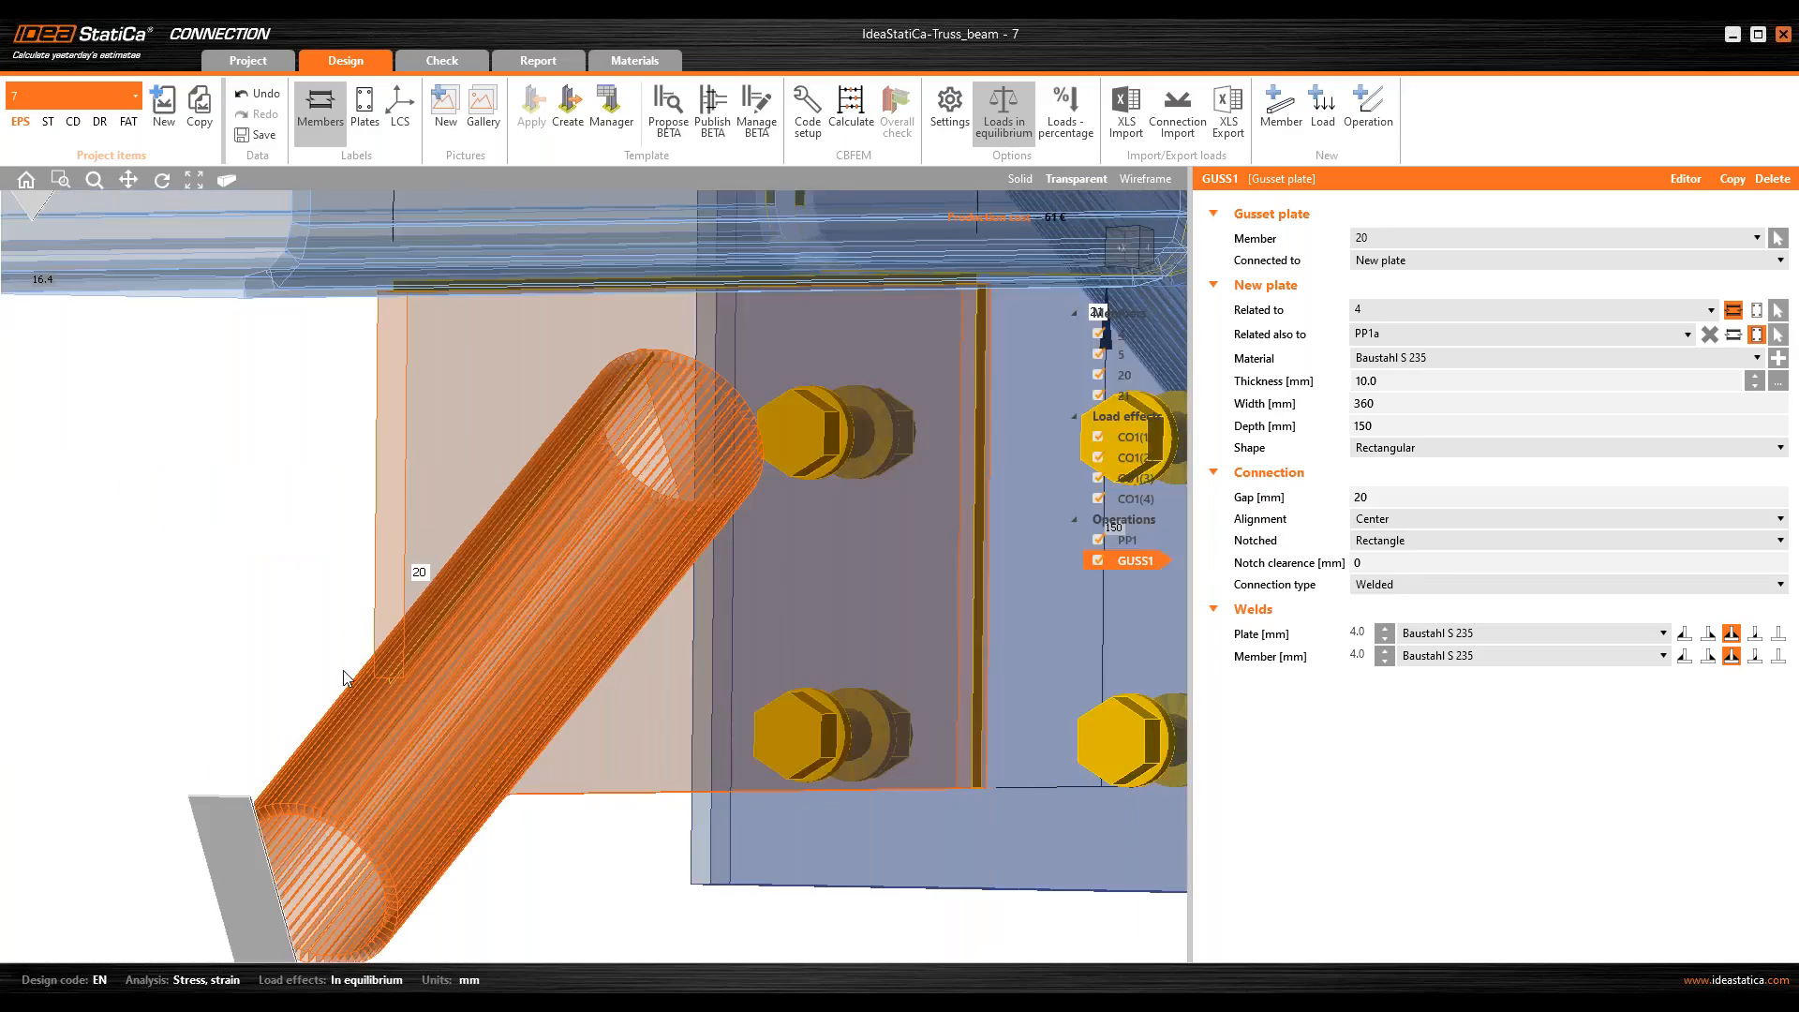
pyautogui.moveTo(389, 663); pyautogui.dragTo(611, 579, button='right')
pyautogui.rightClick(1127, 416)
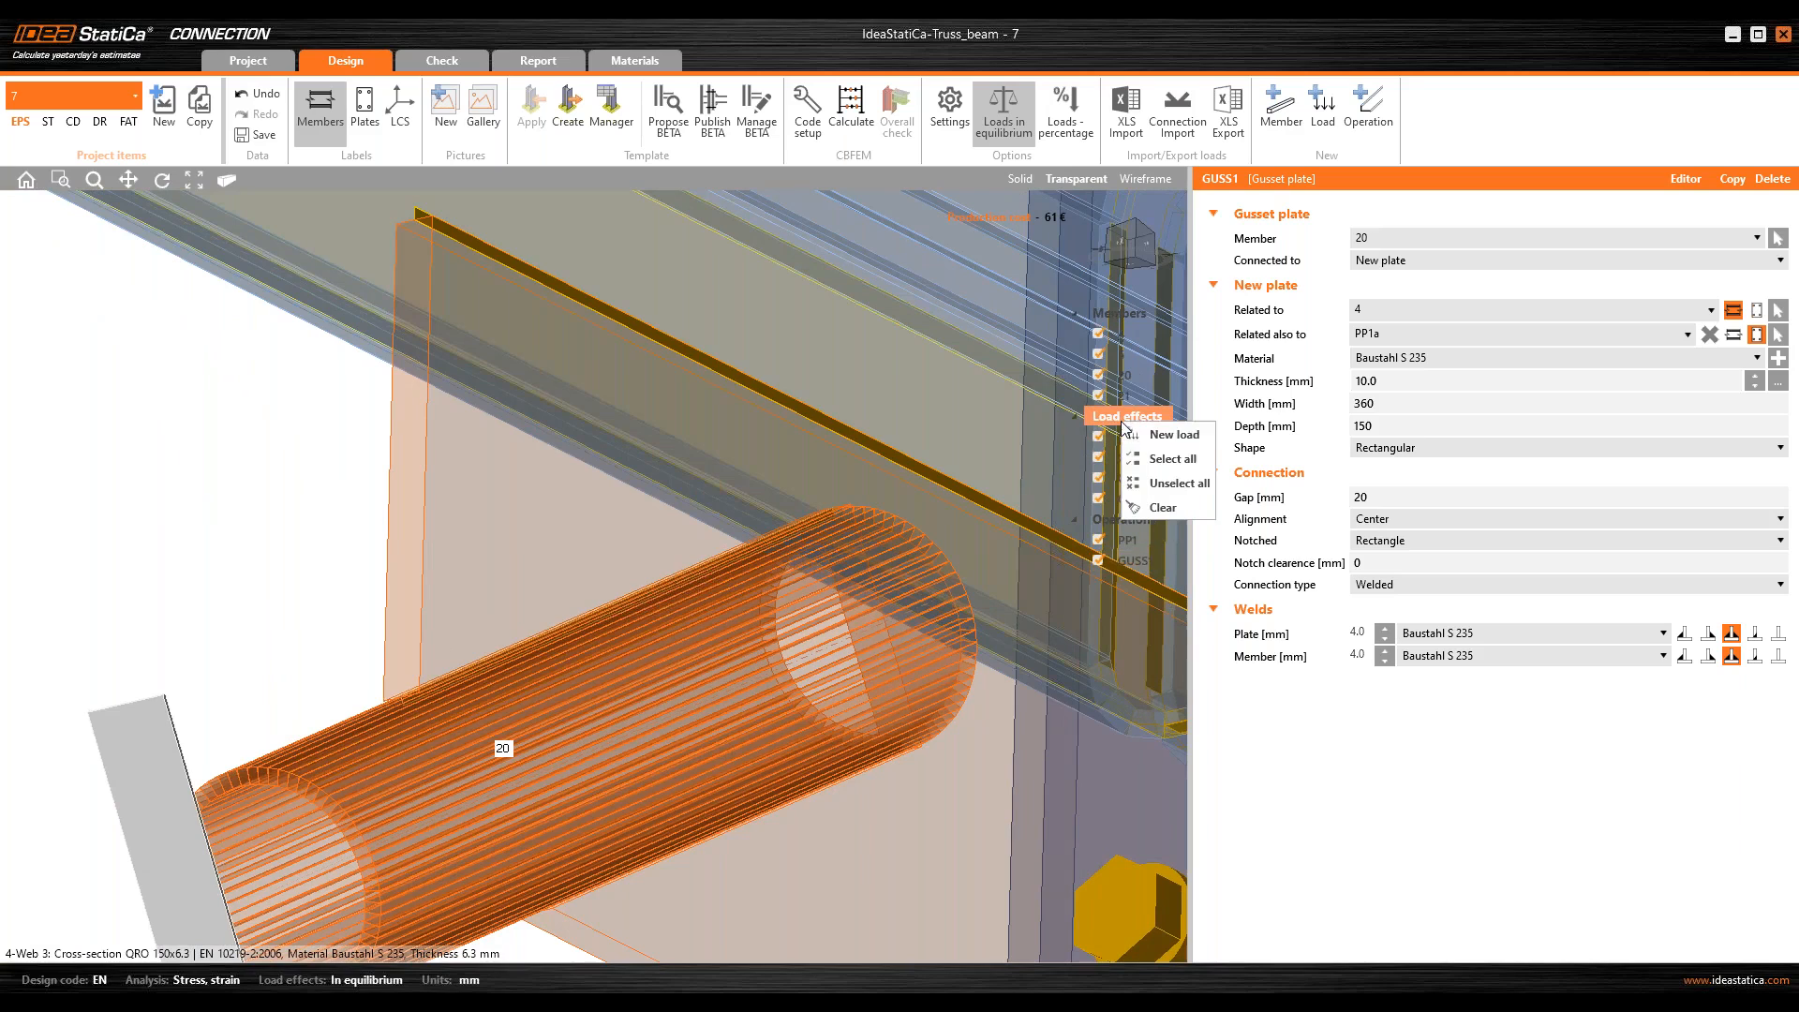
pyautogui.click(1162, 483)
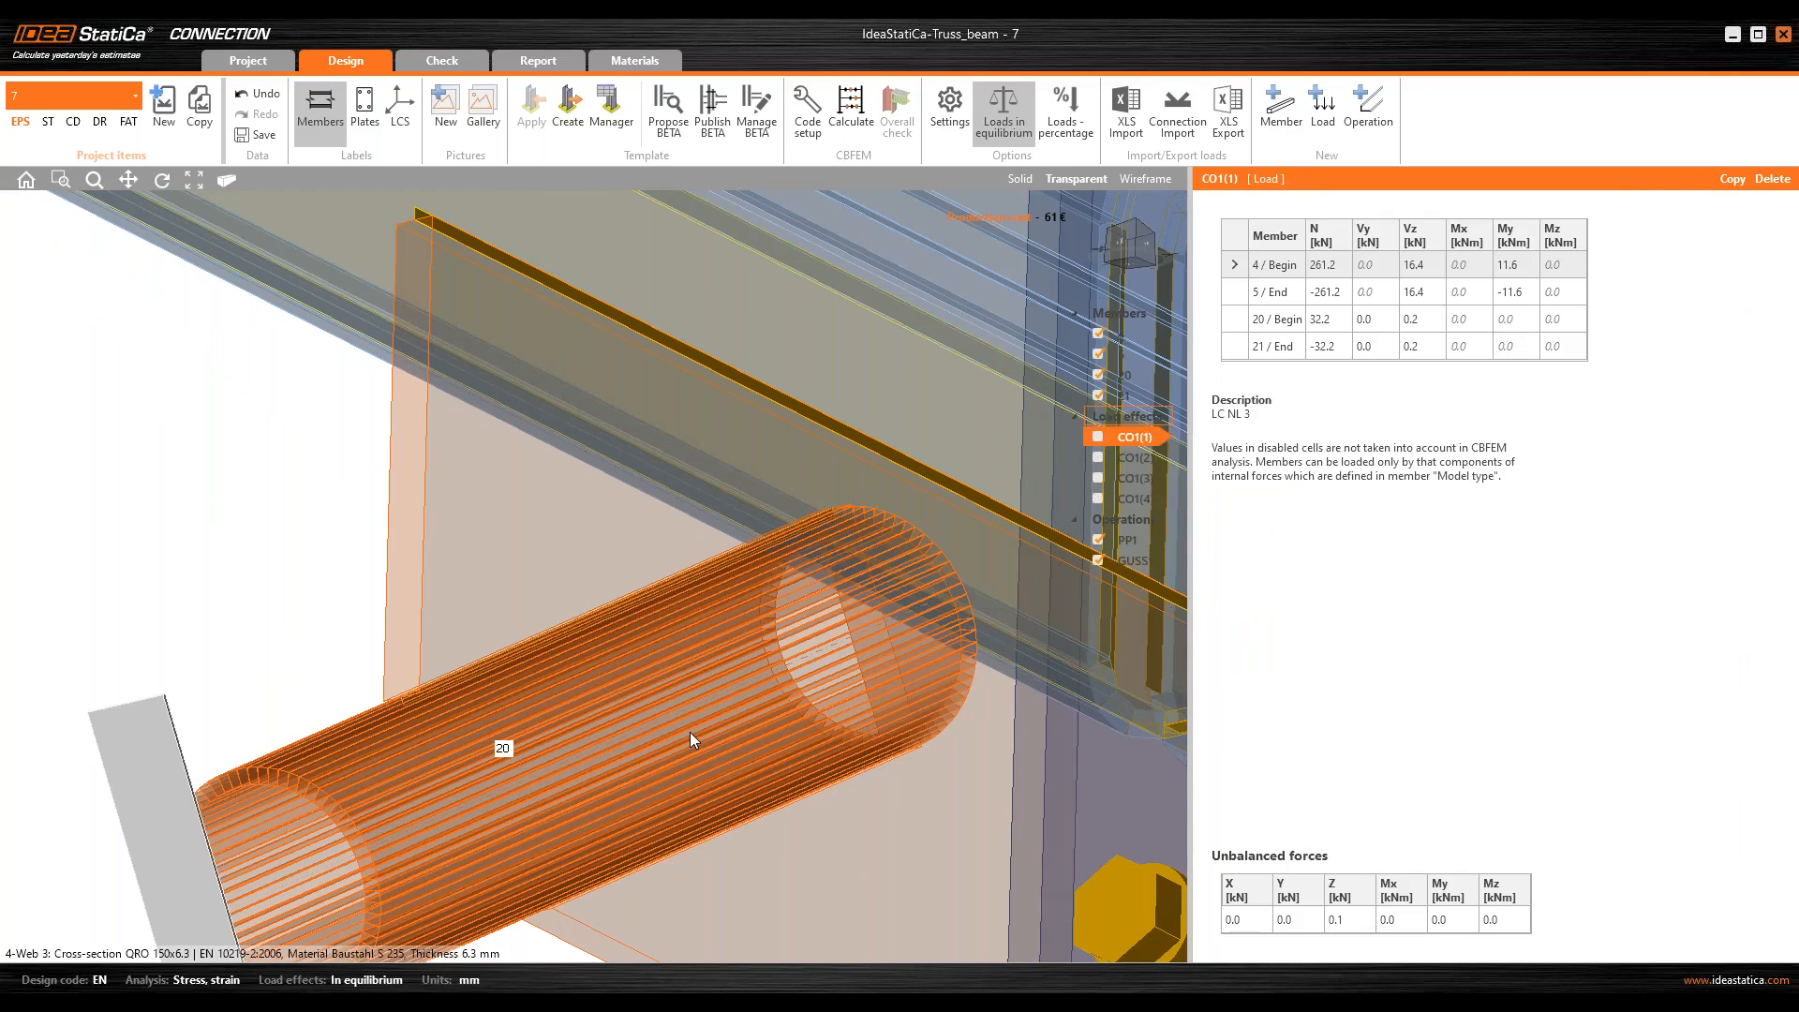
# Step: Examine how diagonal member 20 is slotted and welded to the gusset, in transparent and solid display
pyautogui.moveTo(690, 733); pyautogui.dragTo(648, 703, button='right')
pyautogui.scroll(4, 435, 734)
pyautogui.moveTo(450, 796); pyautogui.dragTo(349, 687, button='right')
pyautogui.scroll(-4, 349, 687)
pyautogui.click(1020, 179)
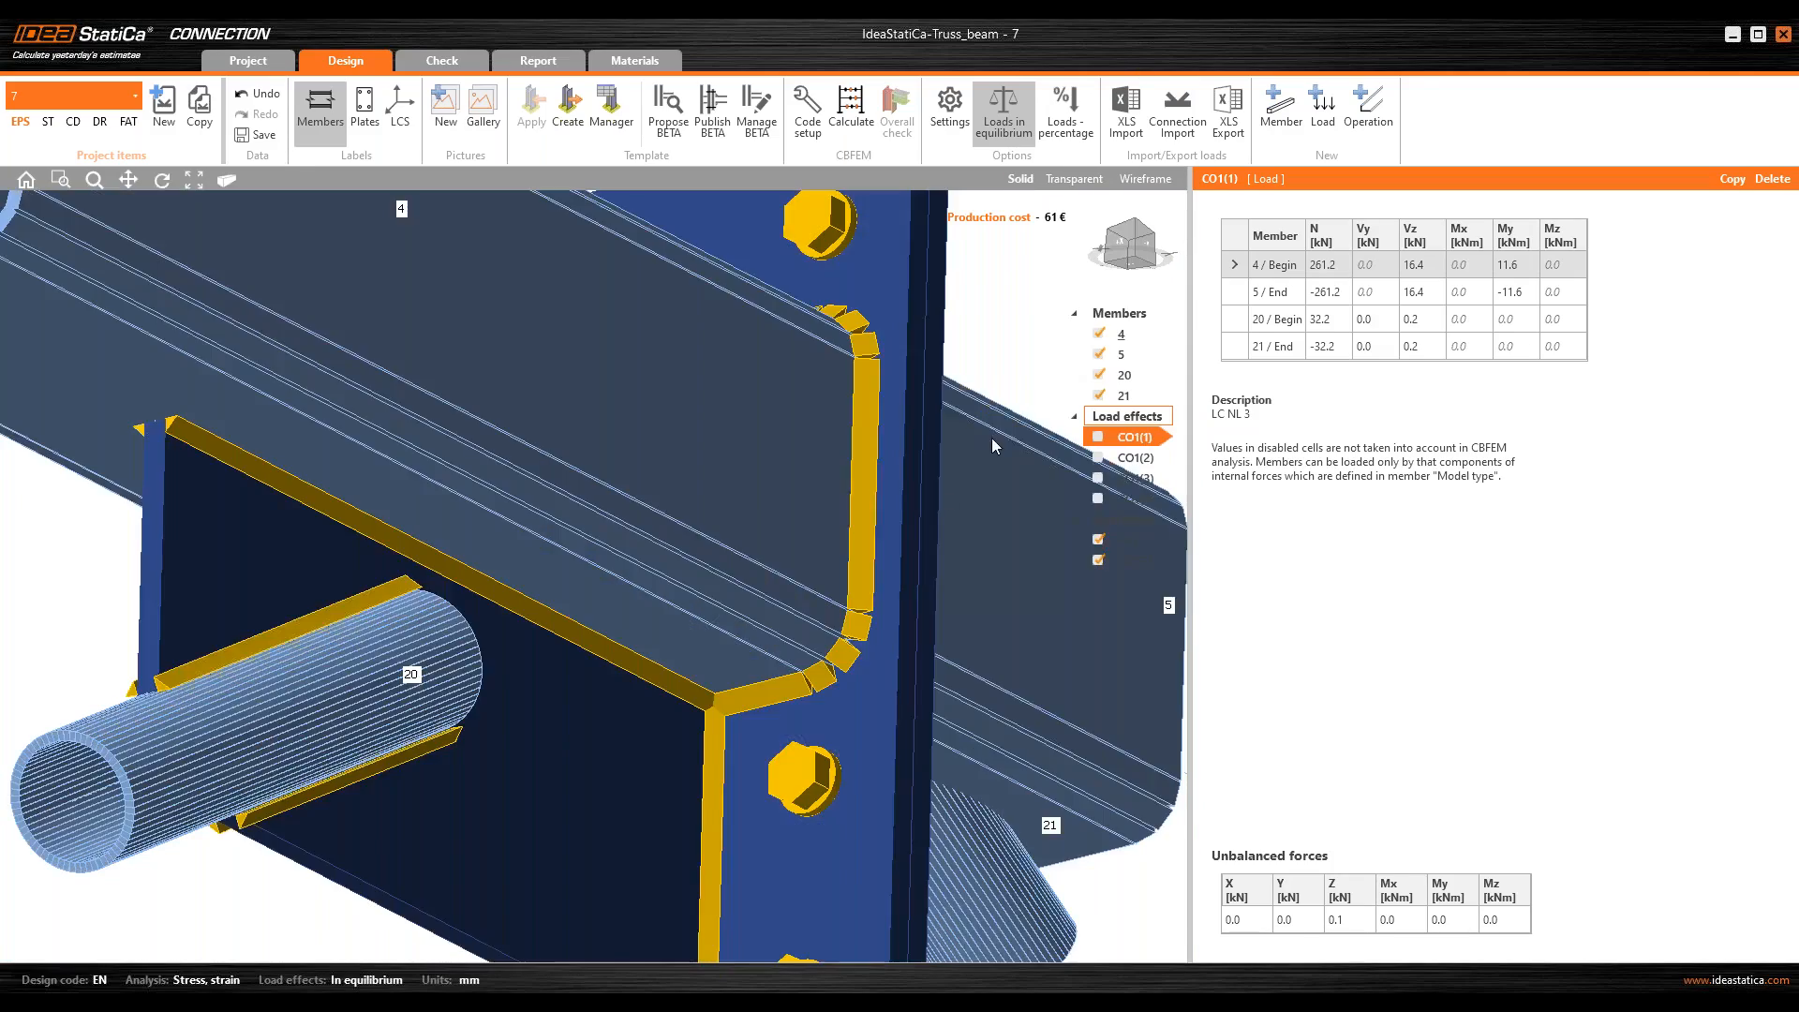
pyautogui.scroll(-4, 623, 689)
pyautogui.moveTo(622, 689); pyautogui.dragTo(562, 707, button='right')
pyautogui.click(1134, 246)
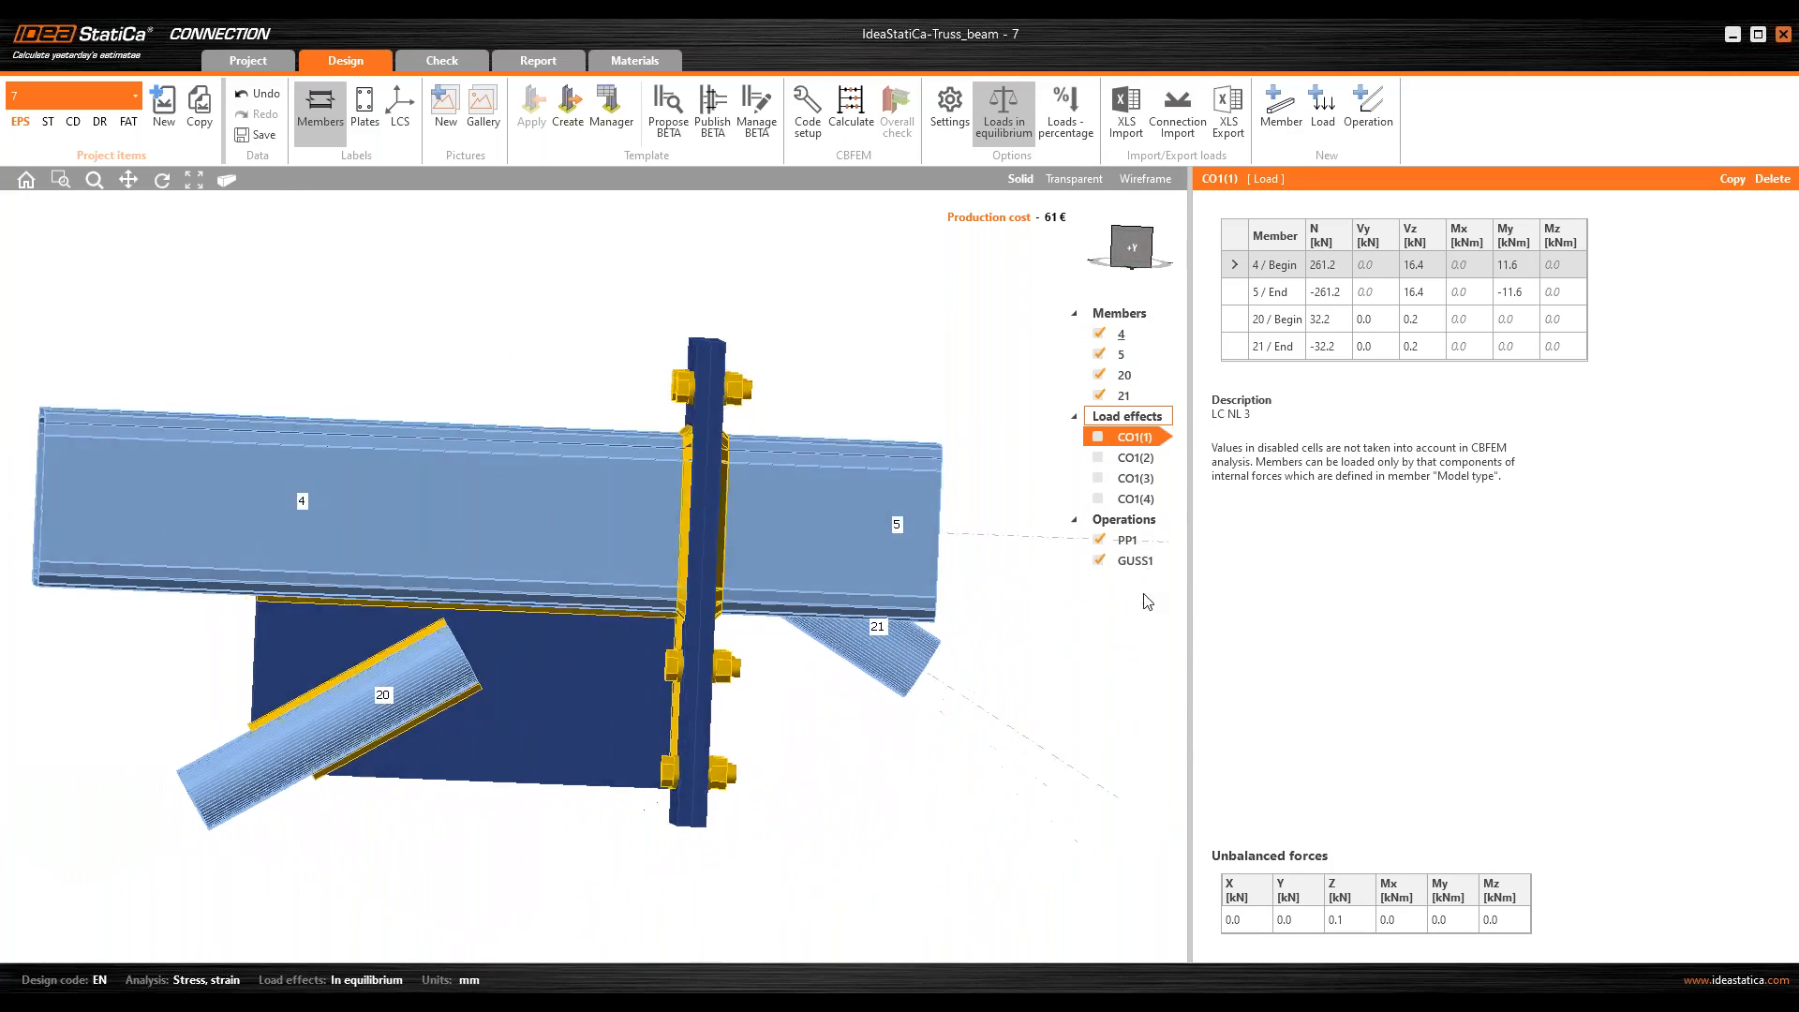
# Step: Set the notch clearance of gusset operation GUSS1 to 10 mm
pyautogui.click(1131, 559)
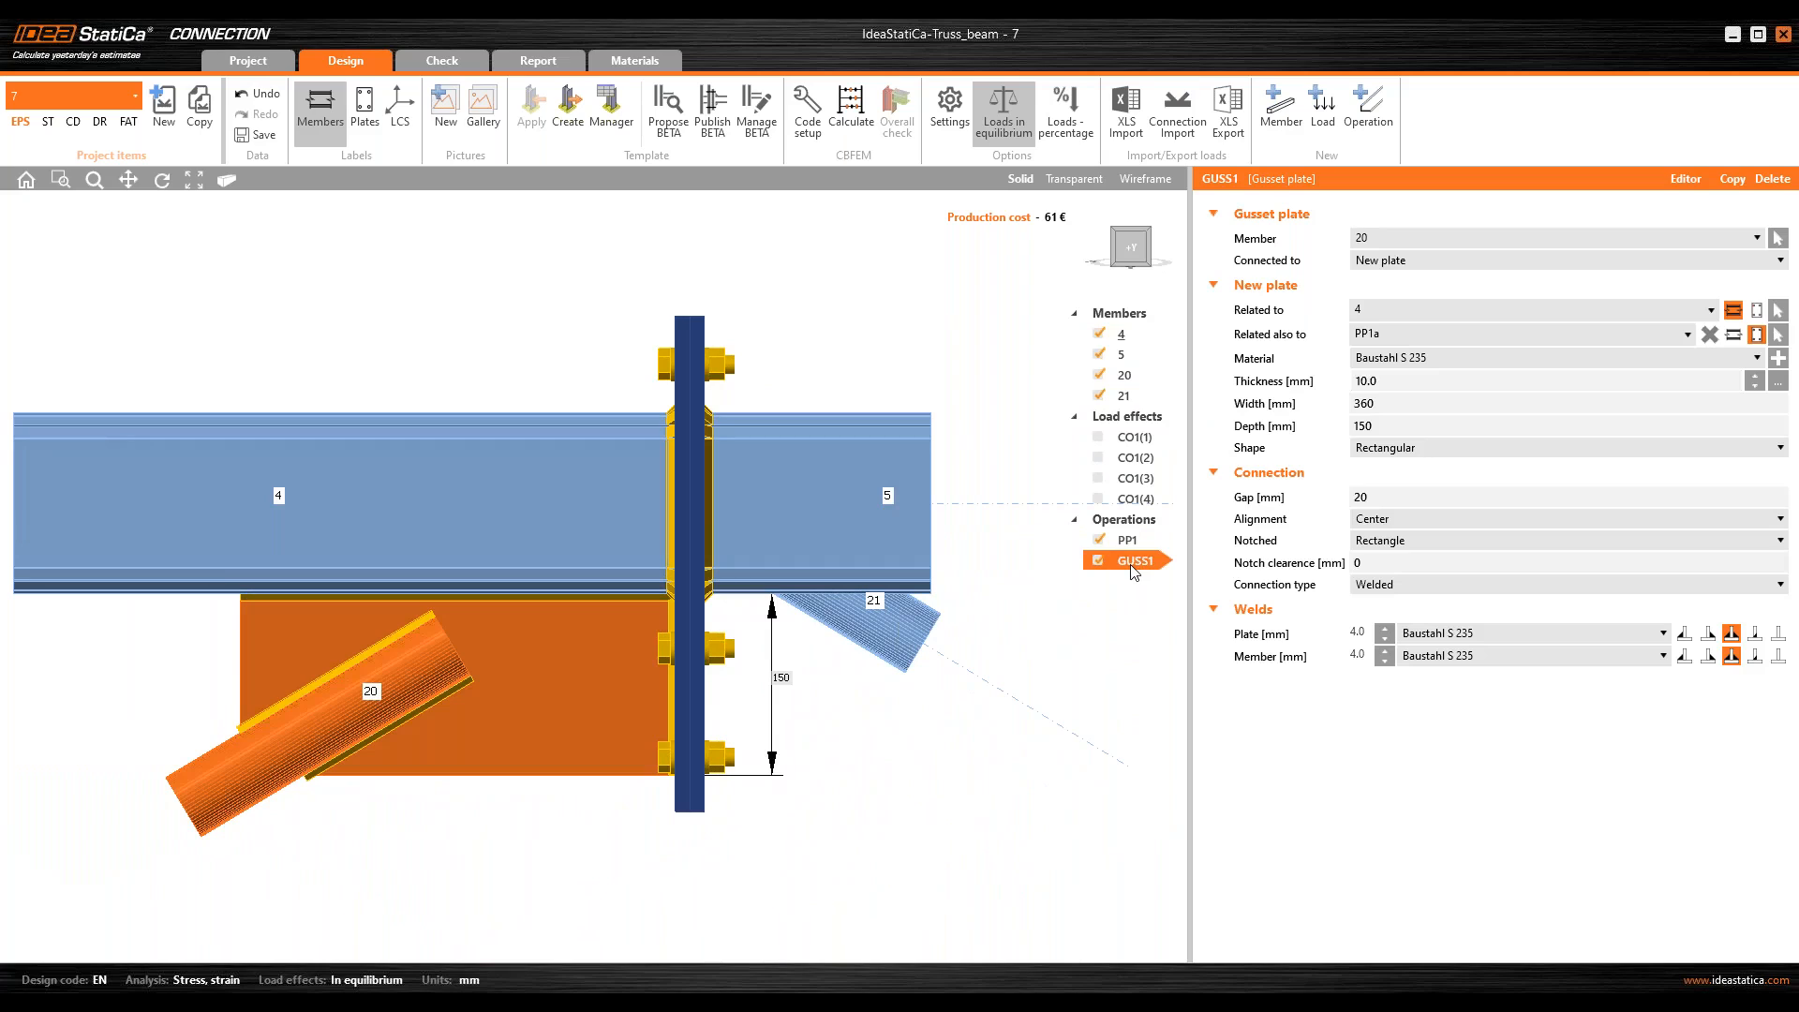
pyautogui.click(1286, 565)
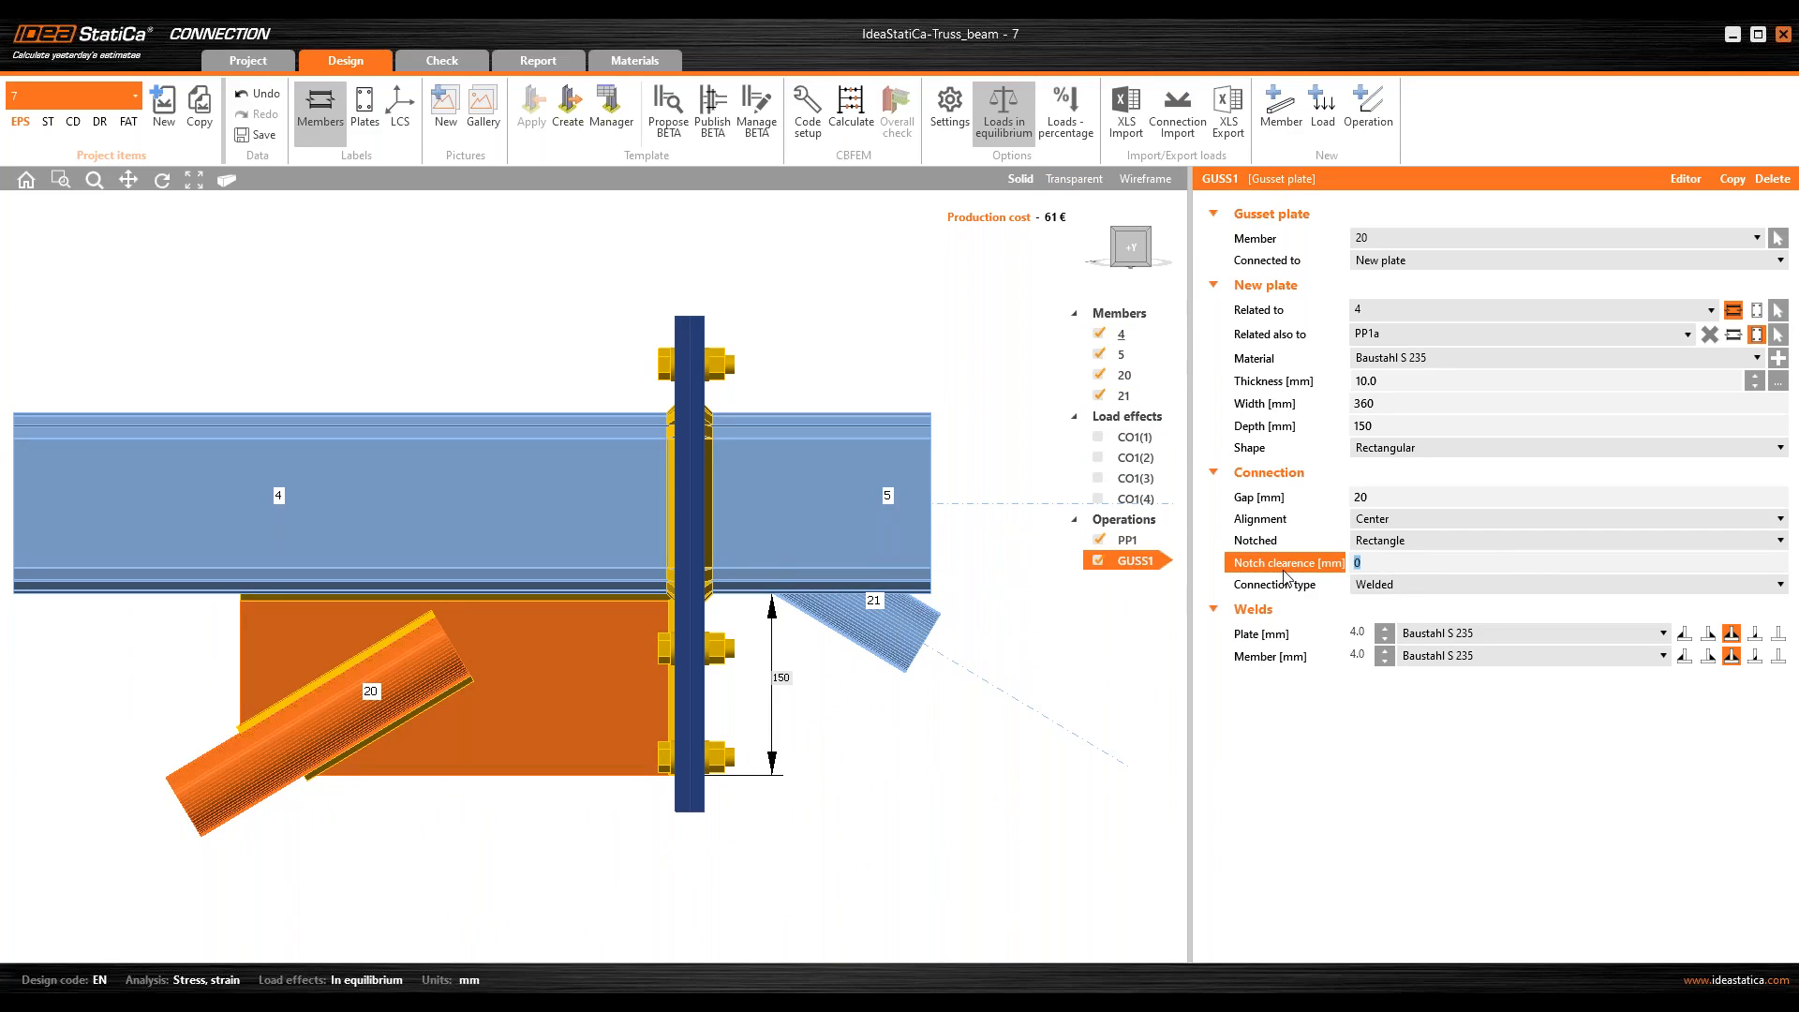
pyautogui.write('10')
pyautogui.press('Tab')
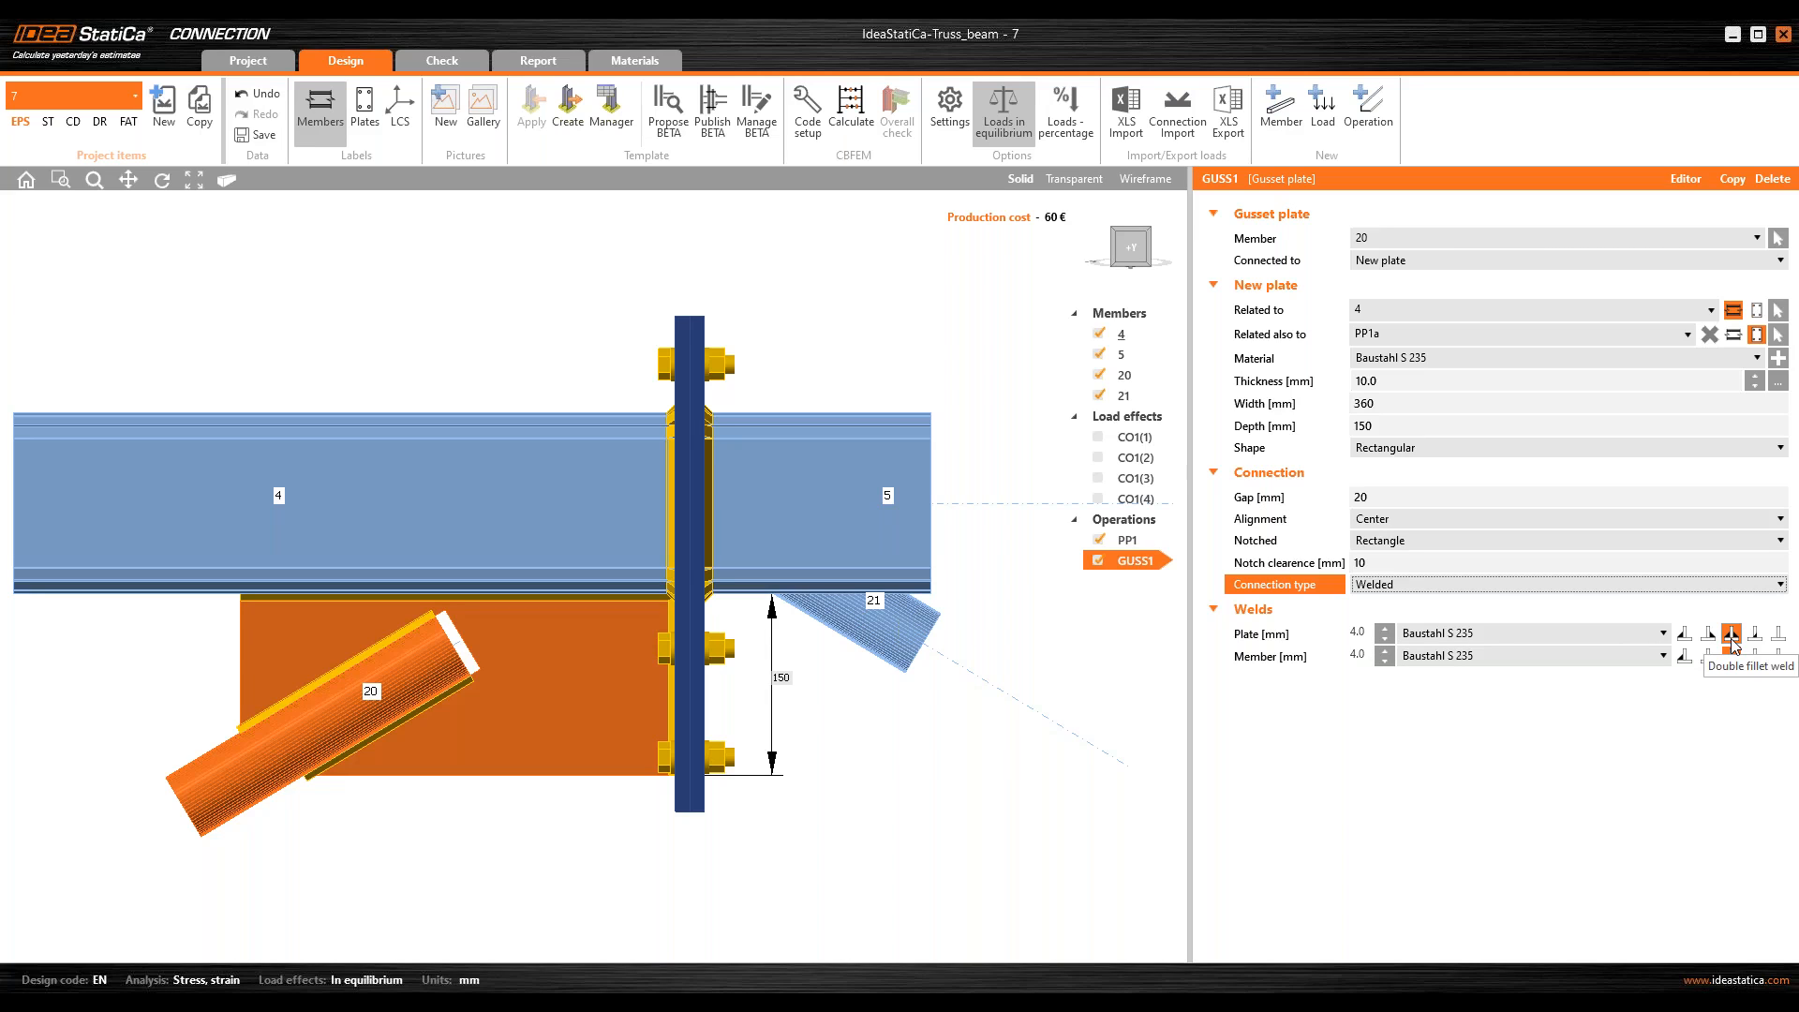
pyautogui.moveTo(385, 654); pyautogui.dragTo(385, 656, button='middle')
pyautogui.click(1145, 251)
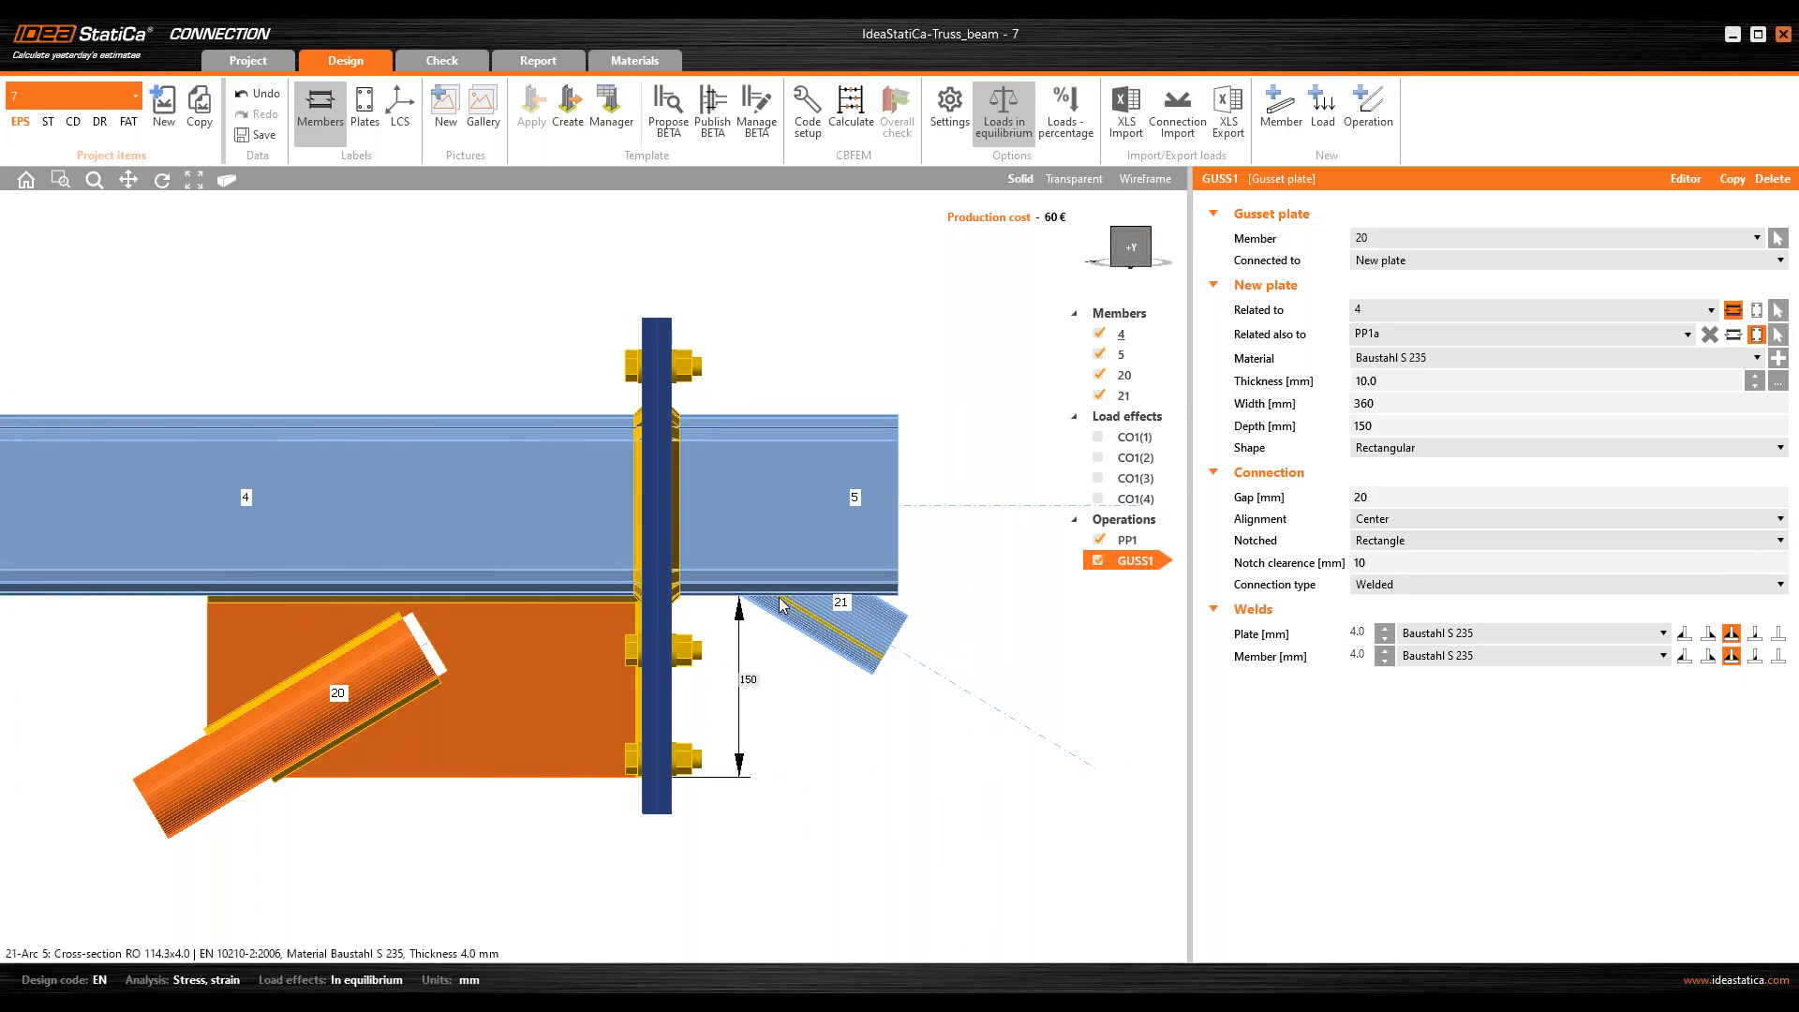
# Step: Copy the GUSS1 gusset operation and assign the copy to diagonal member 21
pyautogui.click(1733, 178)
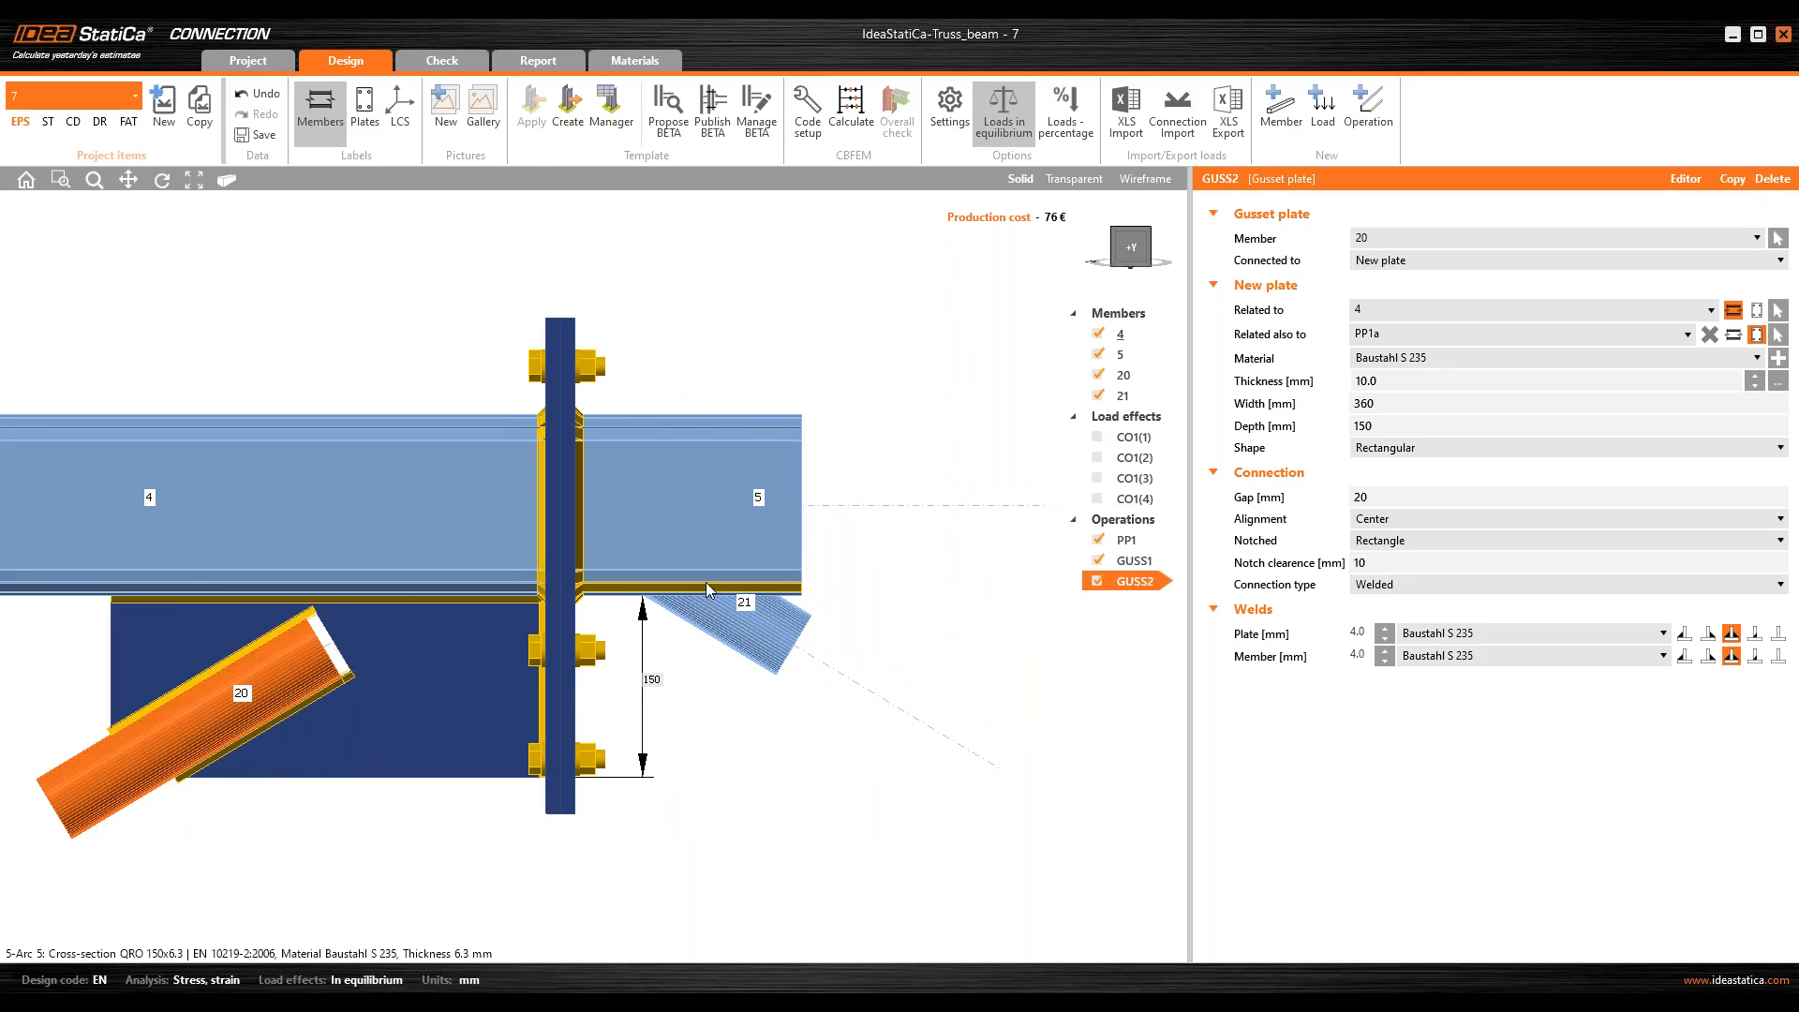
pyautogui.click(1409, 238)
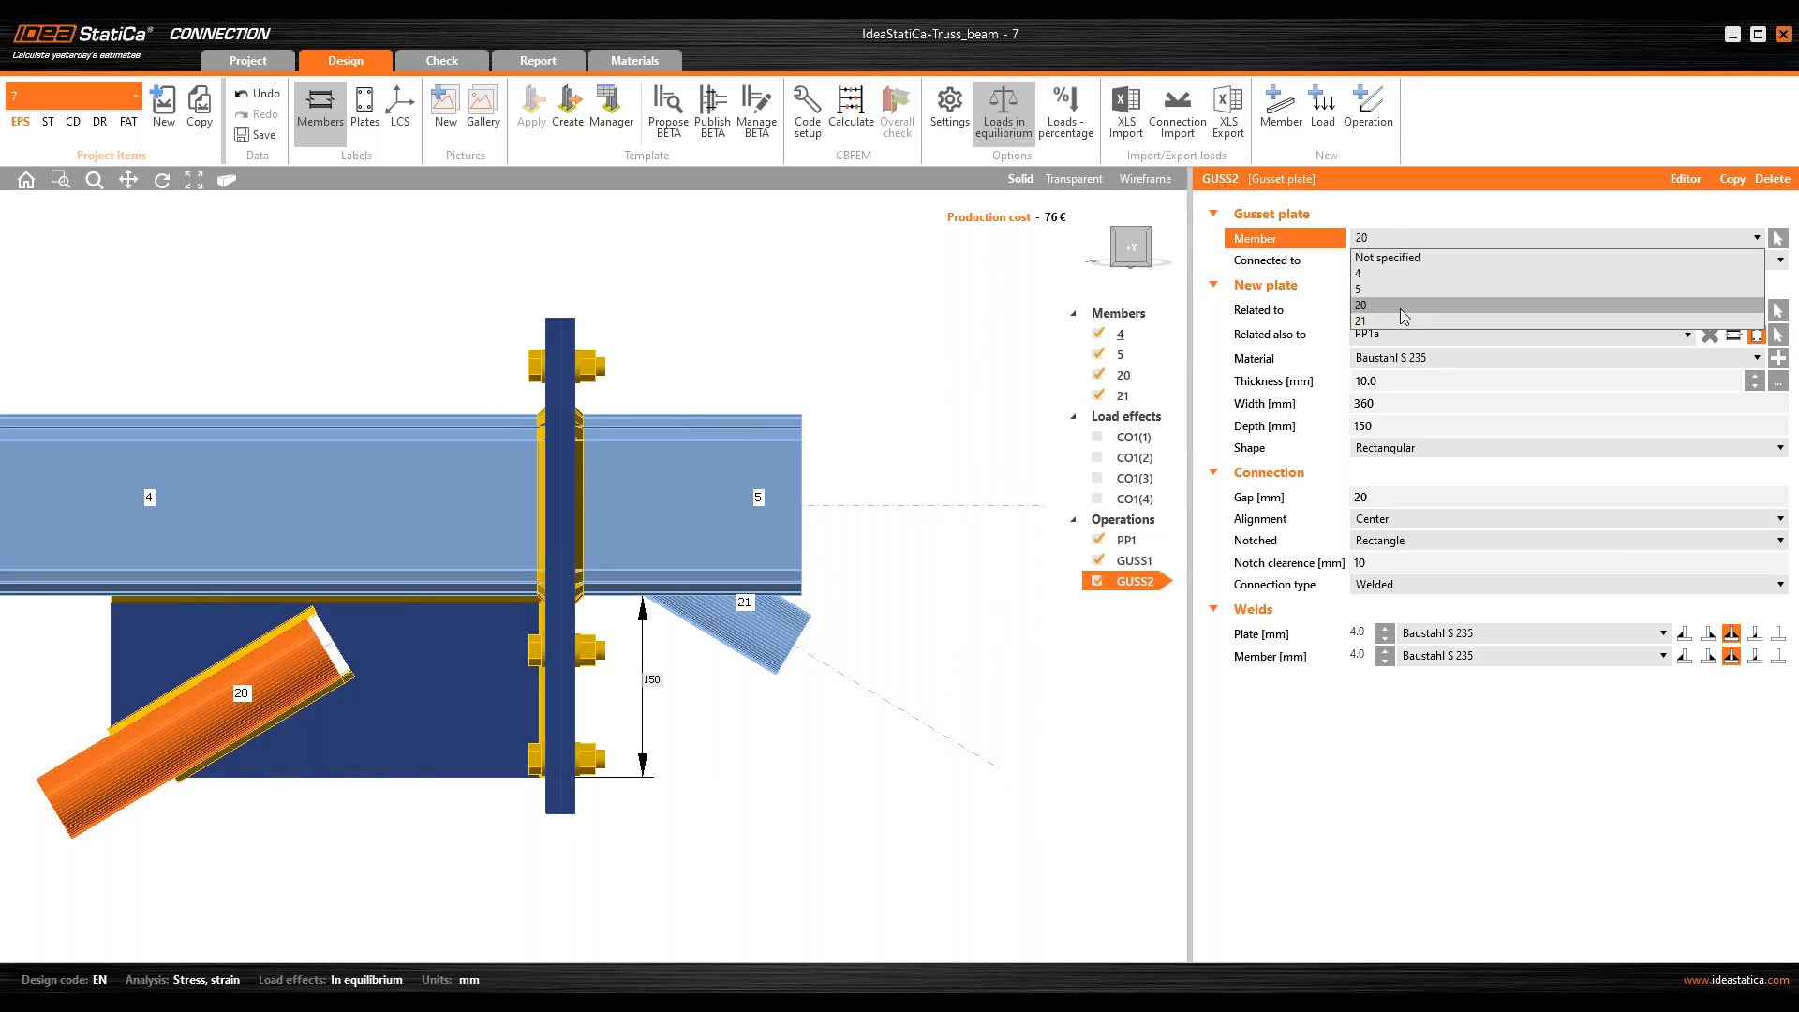
pyautogui.click(1397, 327)
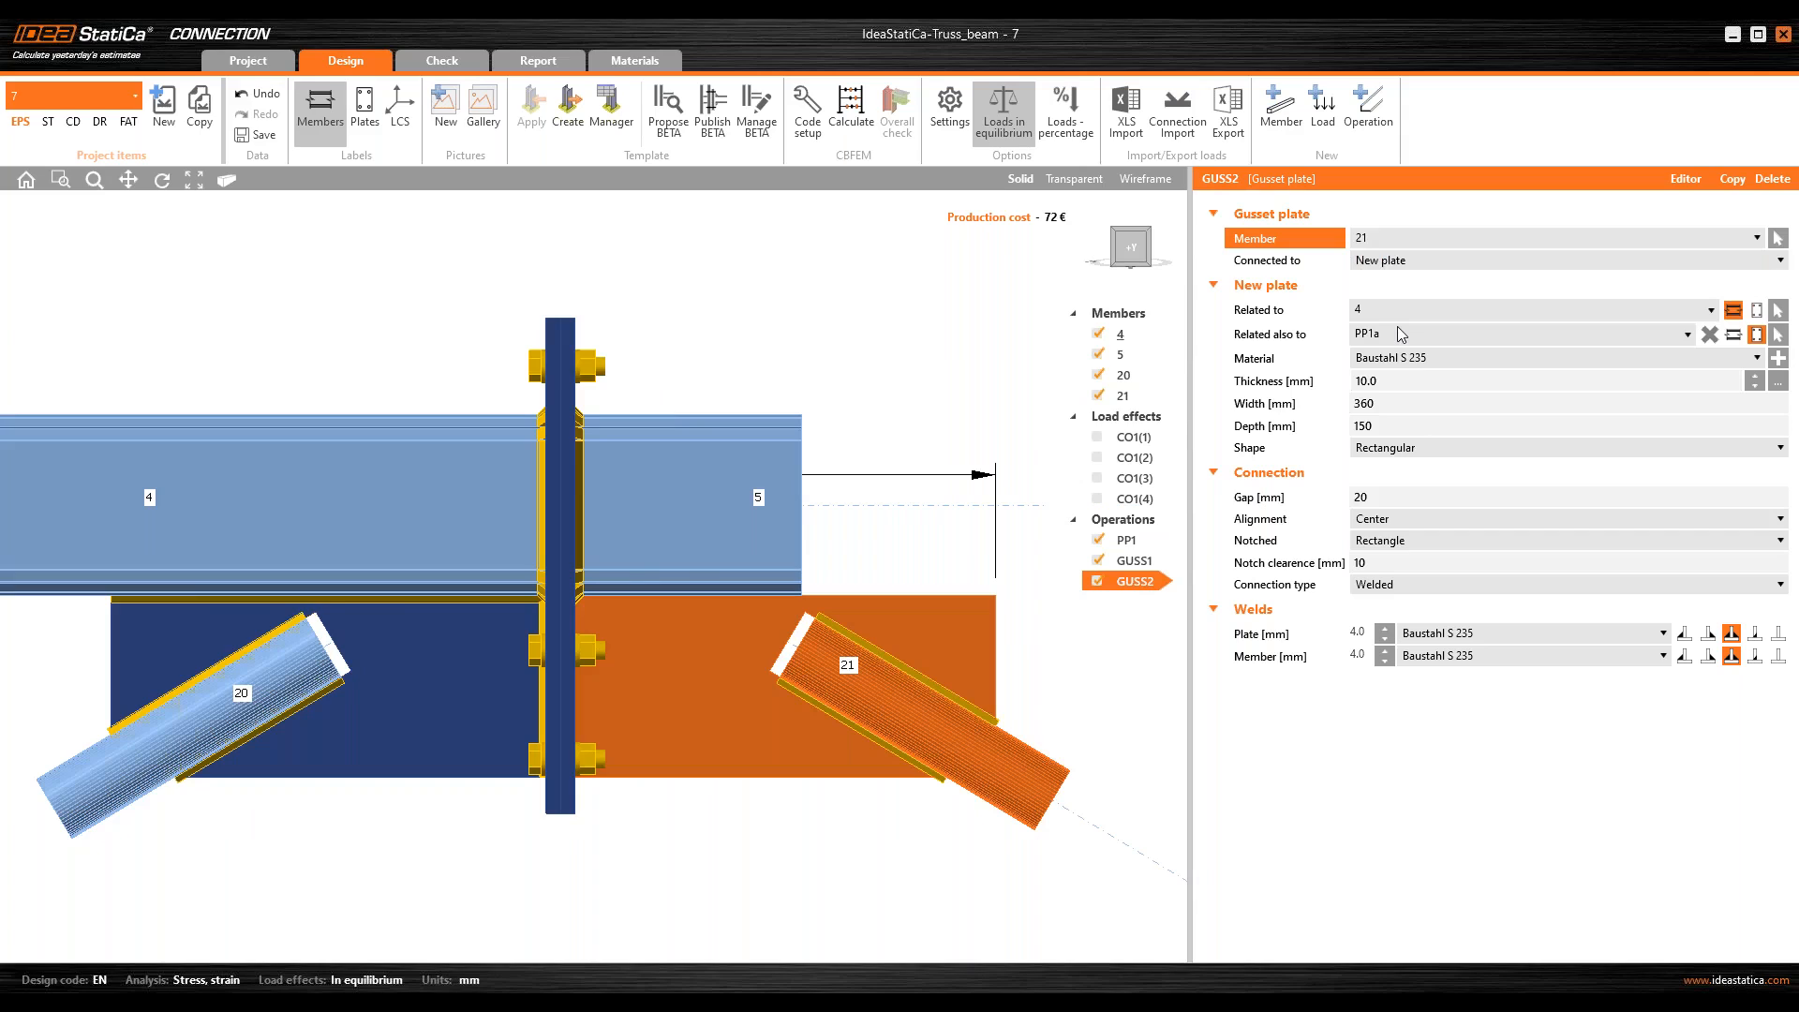
# Step: Relate the copied gusset's new plate to chord member 5 and also to end plate PP1b
pyautogui.click(1370, 311)
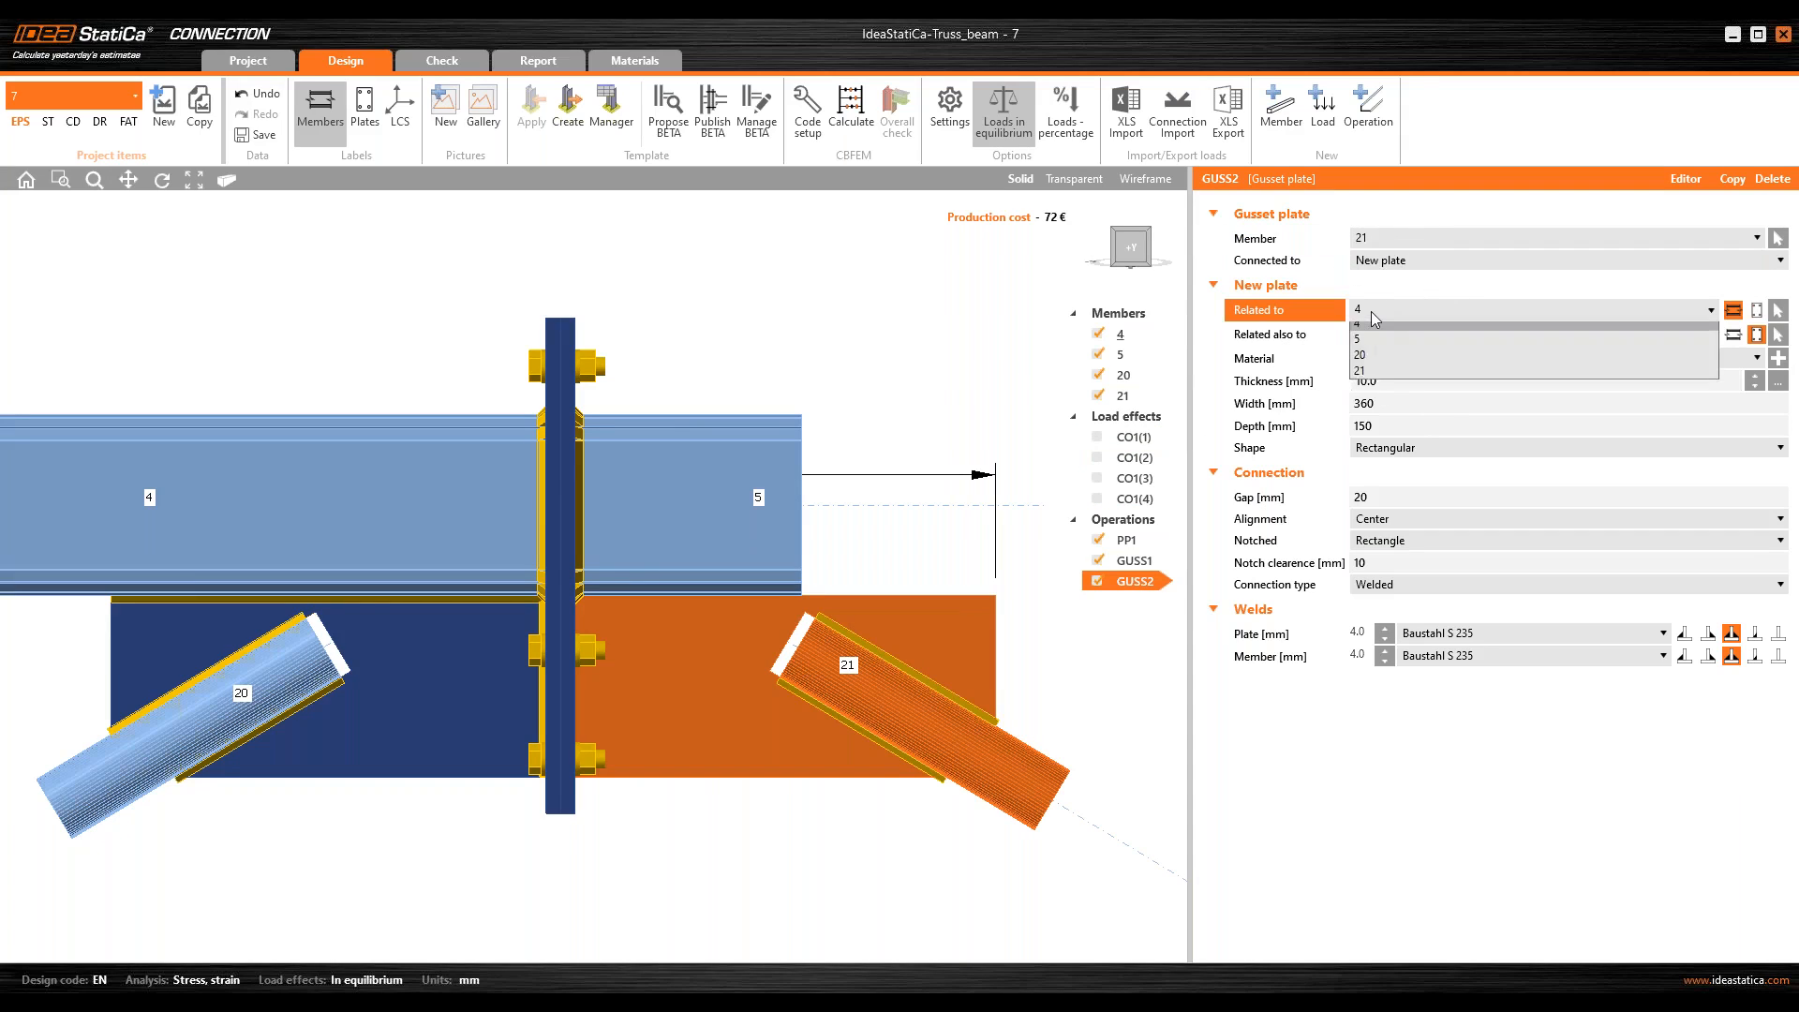
pyautogui.click(1377, 341)
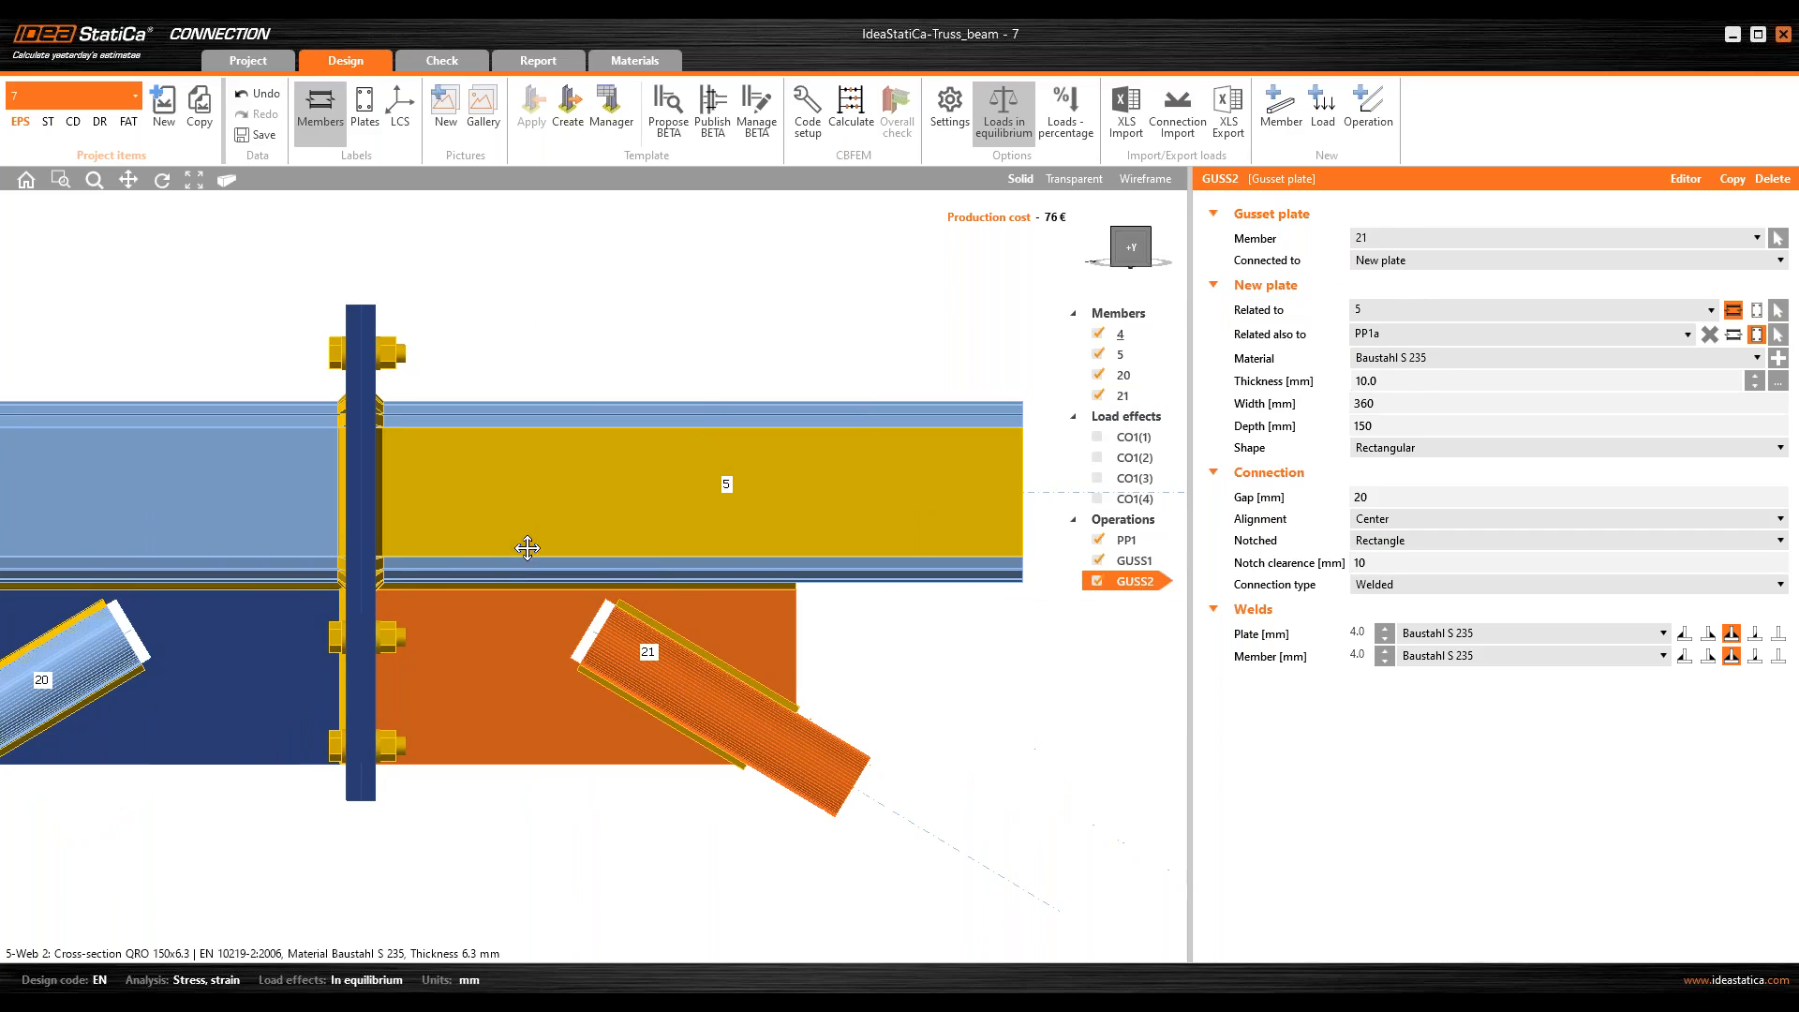
pyautogui.click(1430, 333)
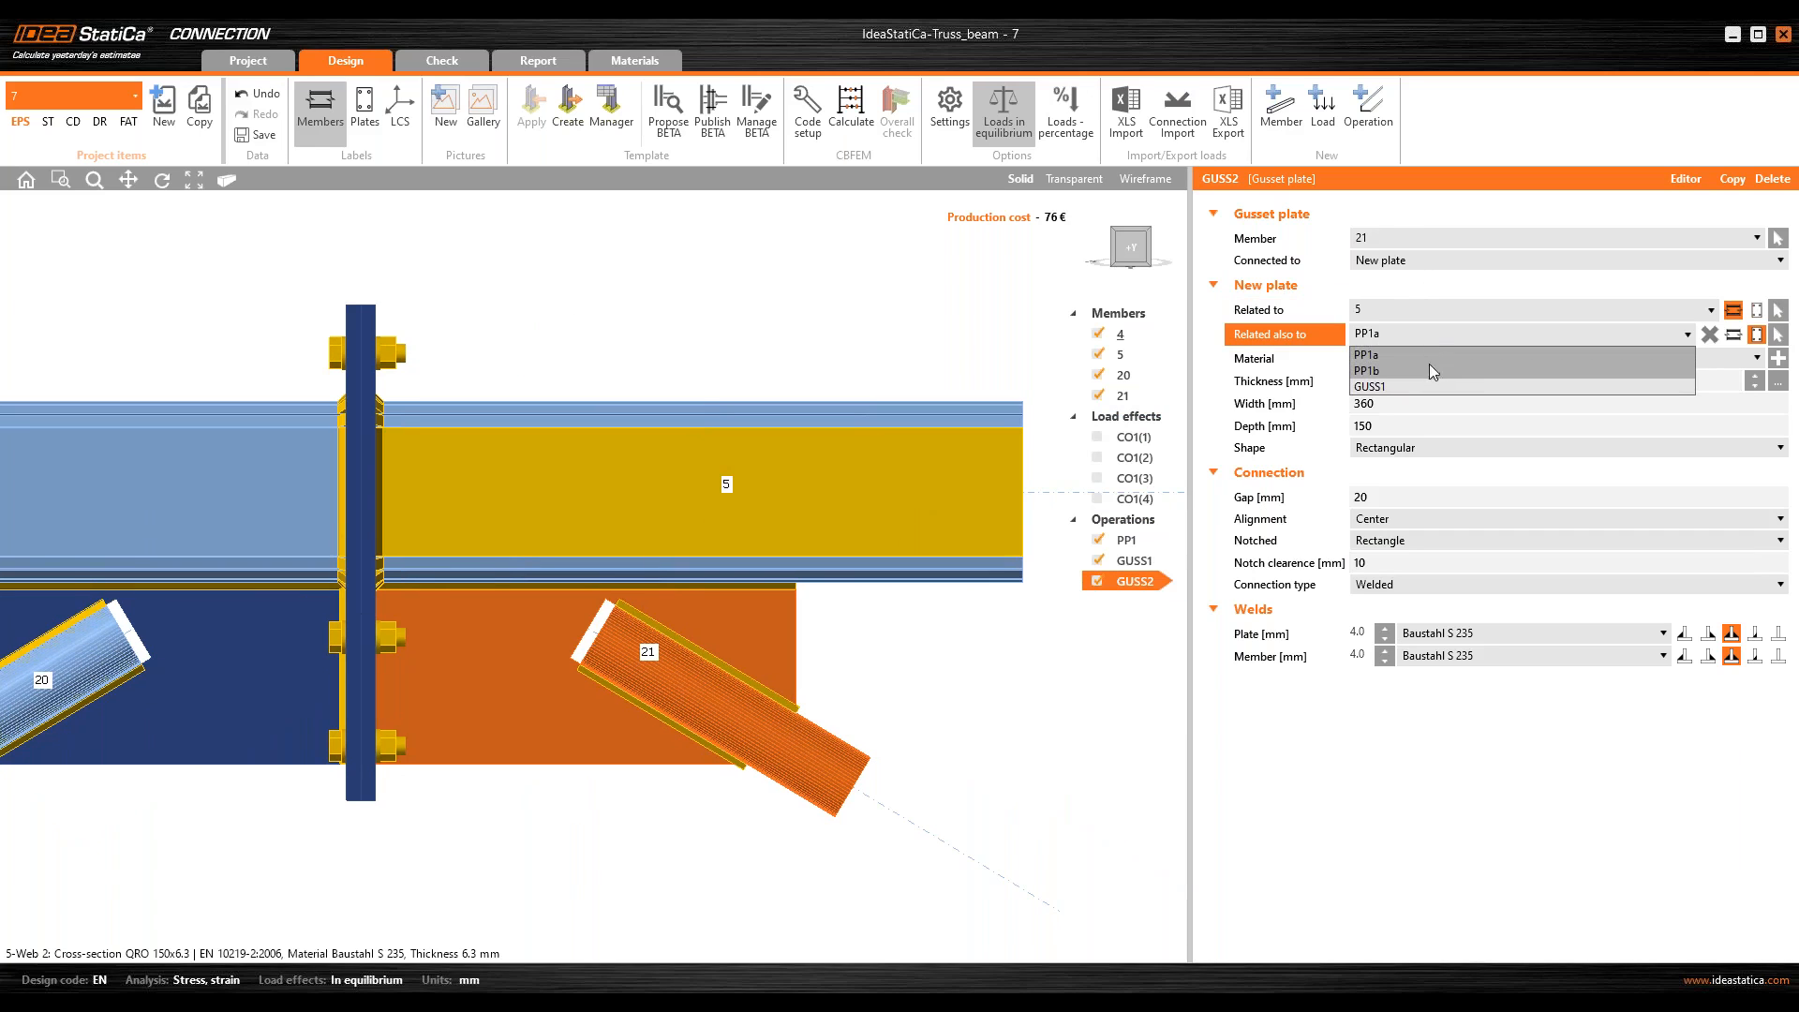
pyautogui.click(1426, 371)
pyautogui.keyDown('ctrl'); pyautogui.moveTo(400, 667); pyautogui.dragTo(319, 665, button='middle'); pyautogui.keyUp('ctrl')
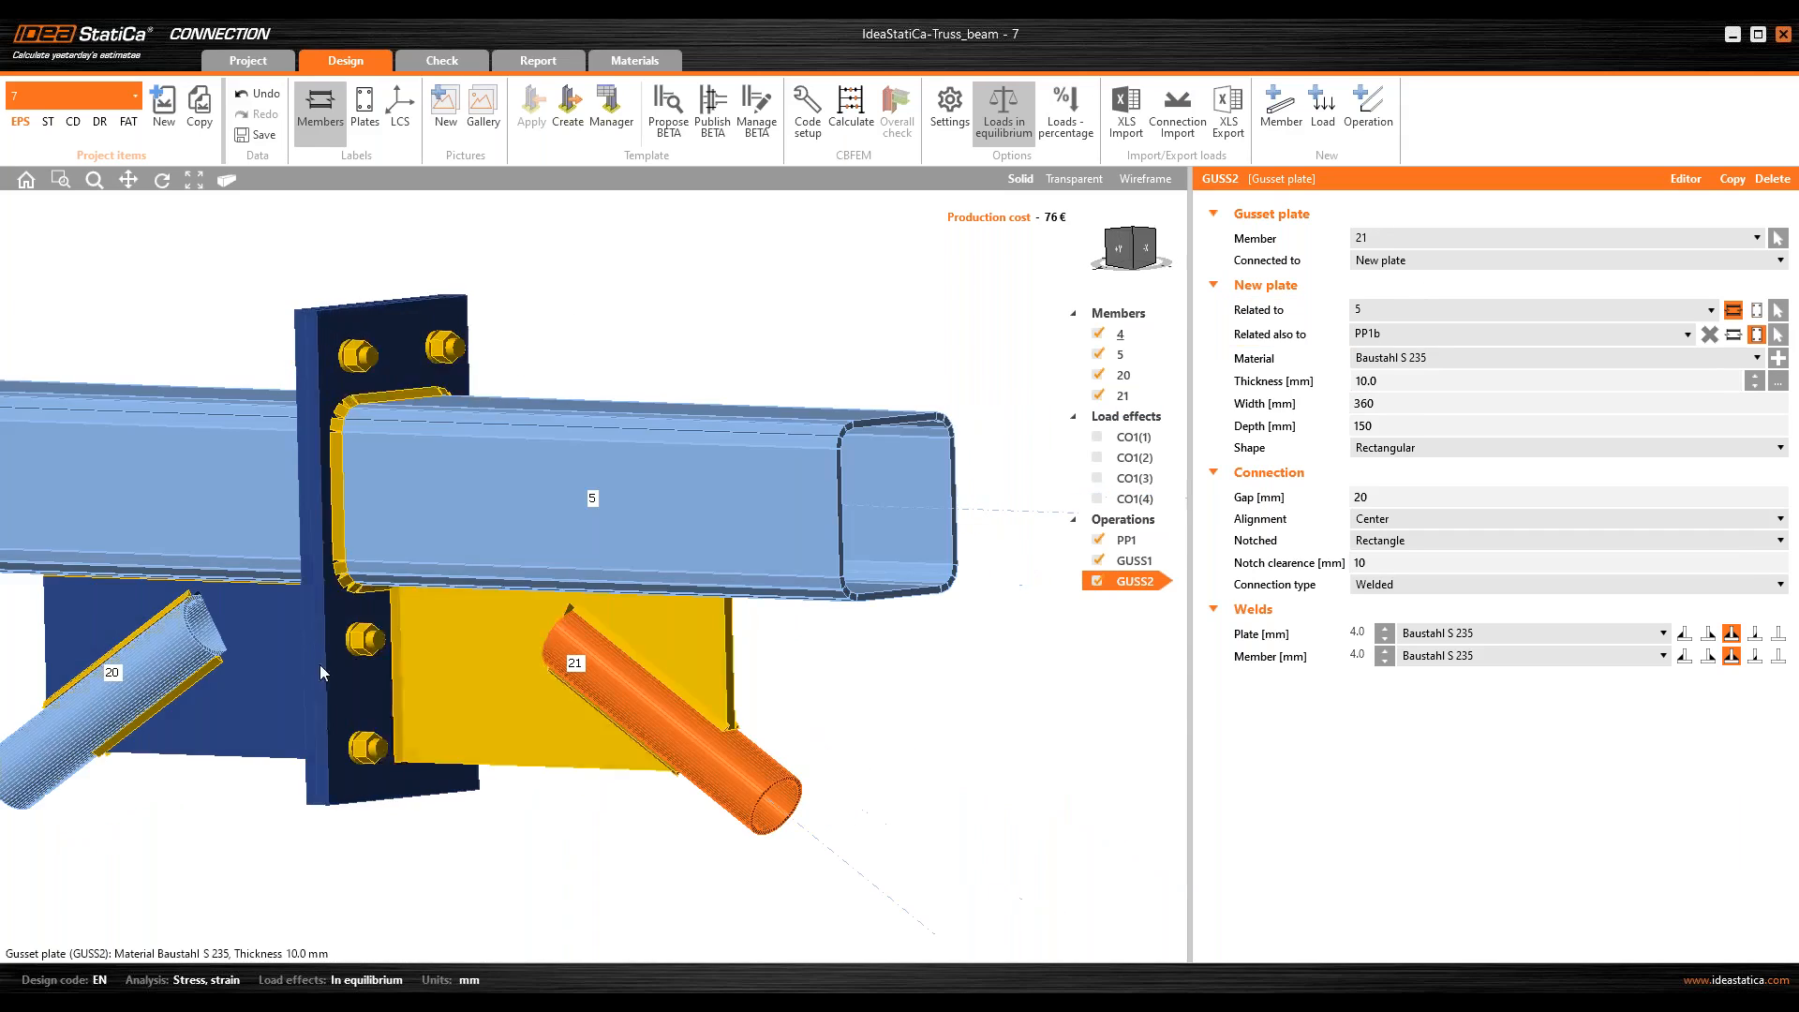
pyautogui.click(1119, 250)
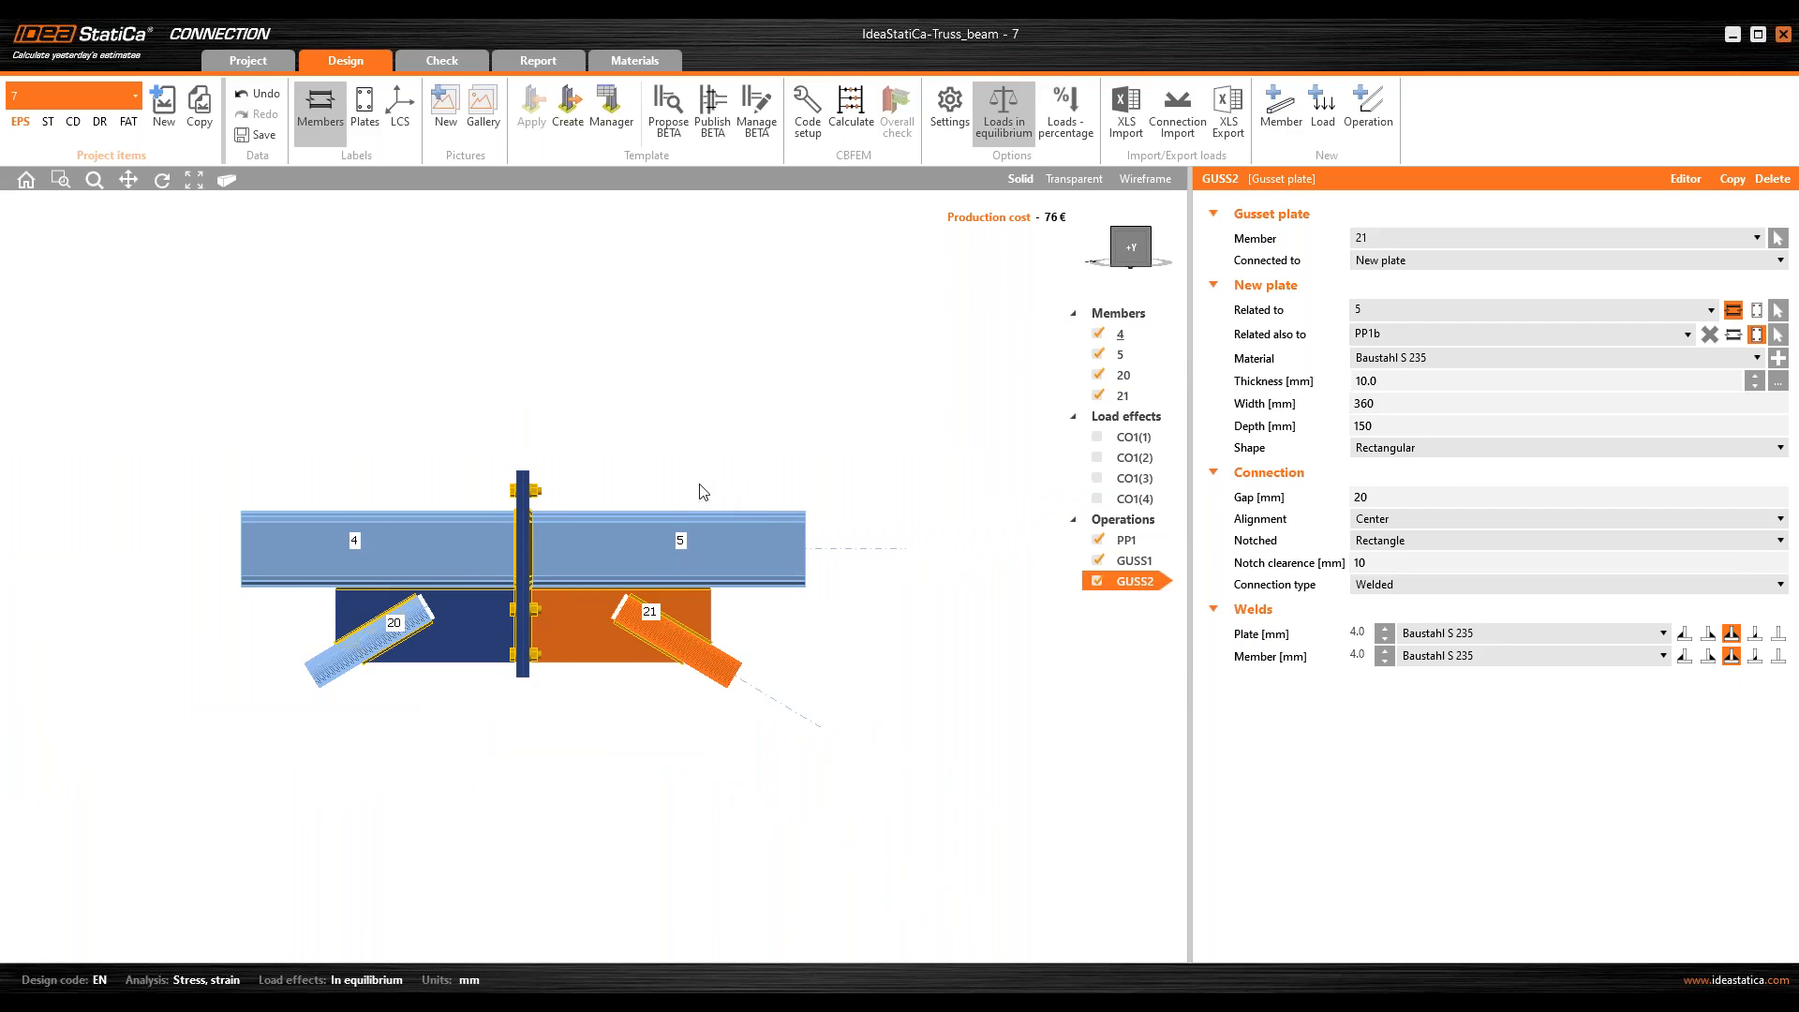
# Step: Activate all load effects of the splice joint and run the calculation
pyautogui.moveTo(711, 494); pyautogui.dragTo(726, 562, button='right')
pyautogui.rightClick(1127, 419)
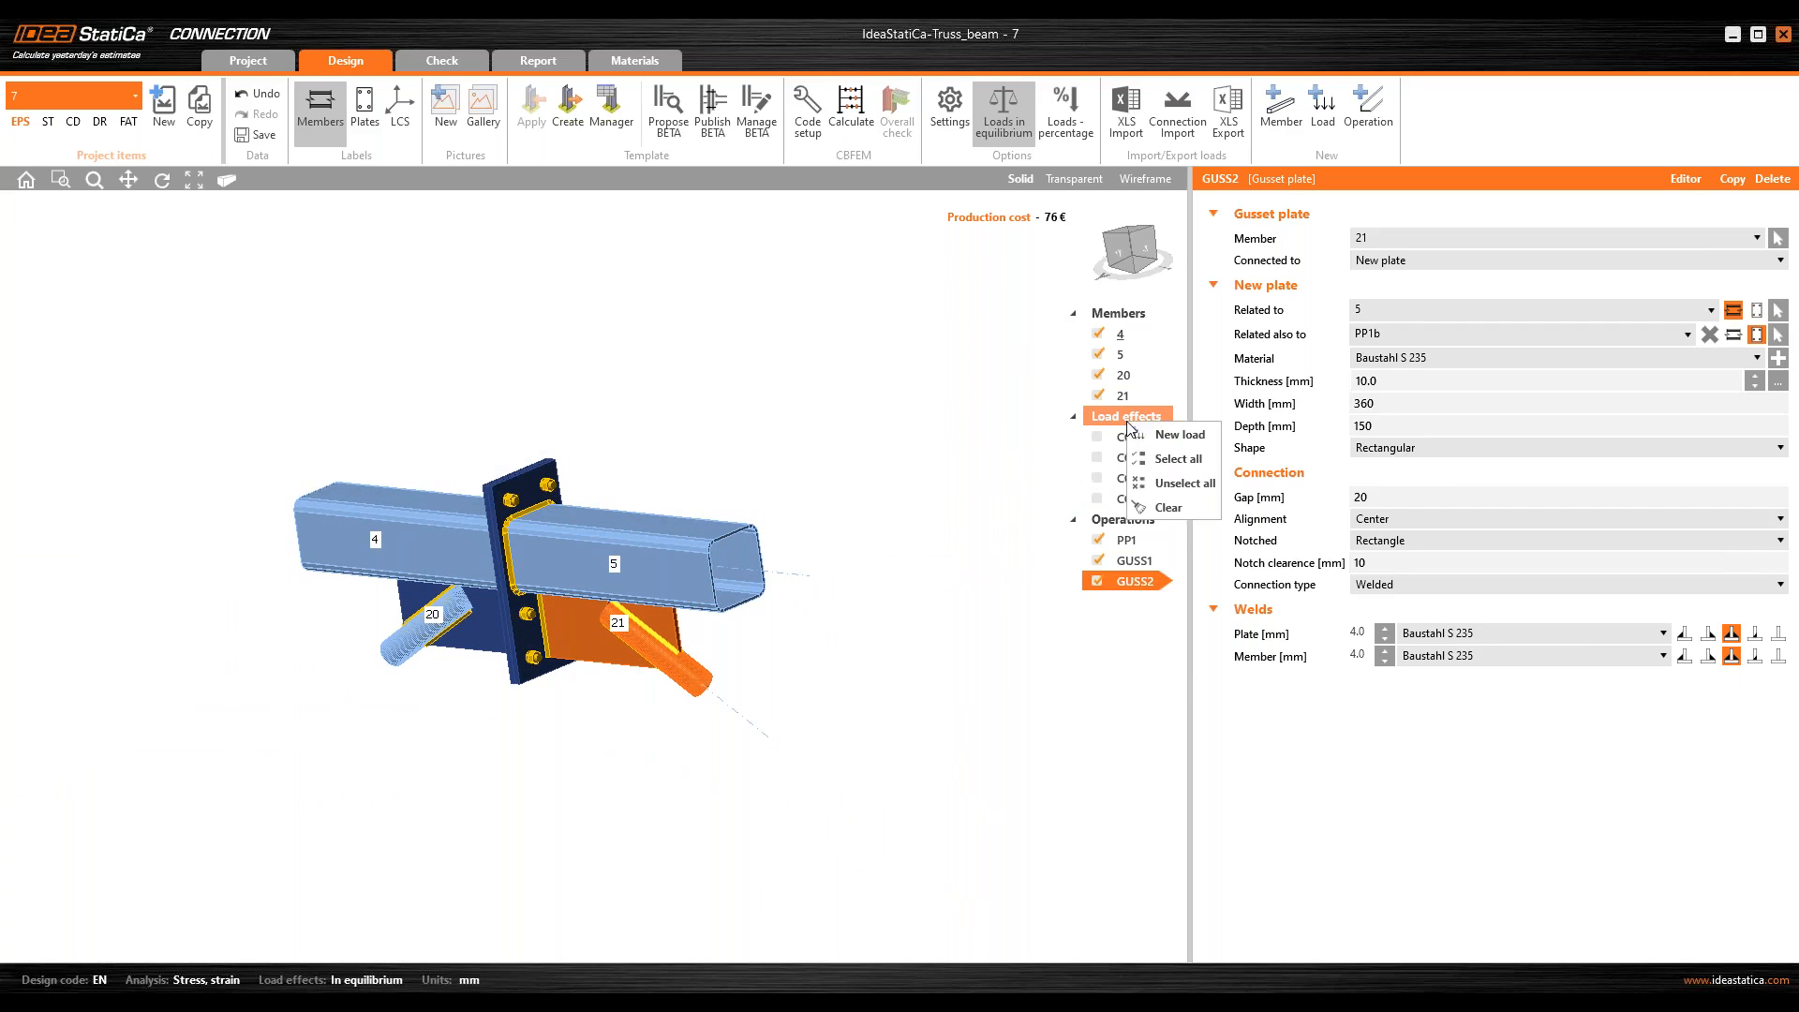
pyautogui.click(1177, 459)
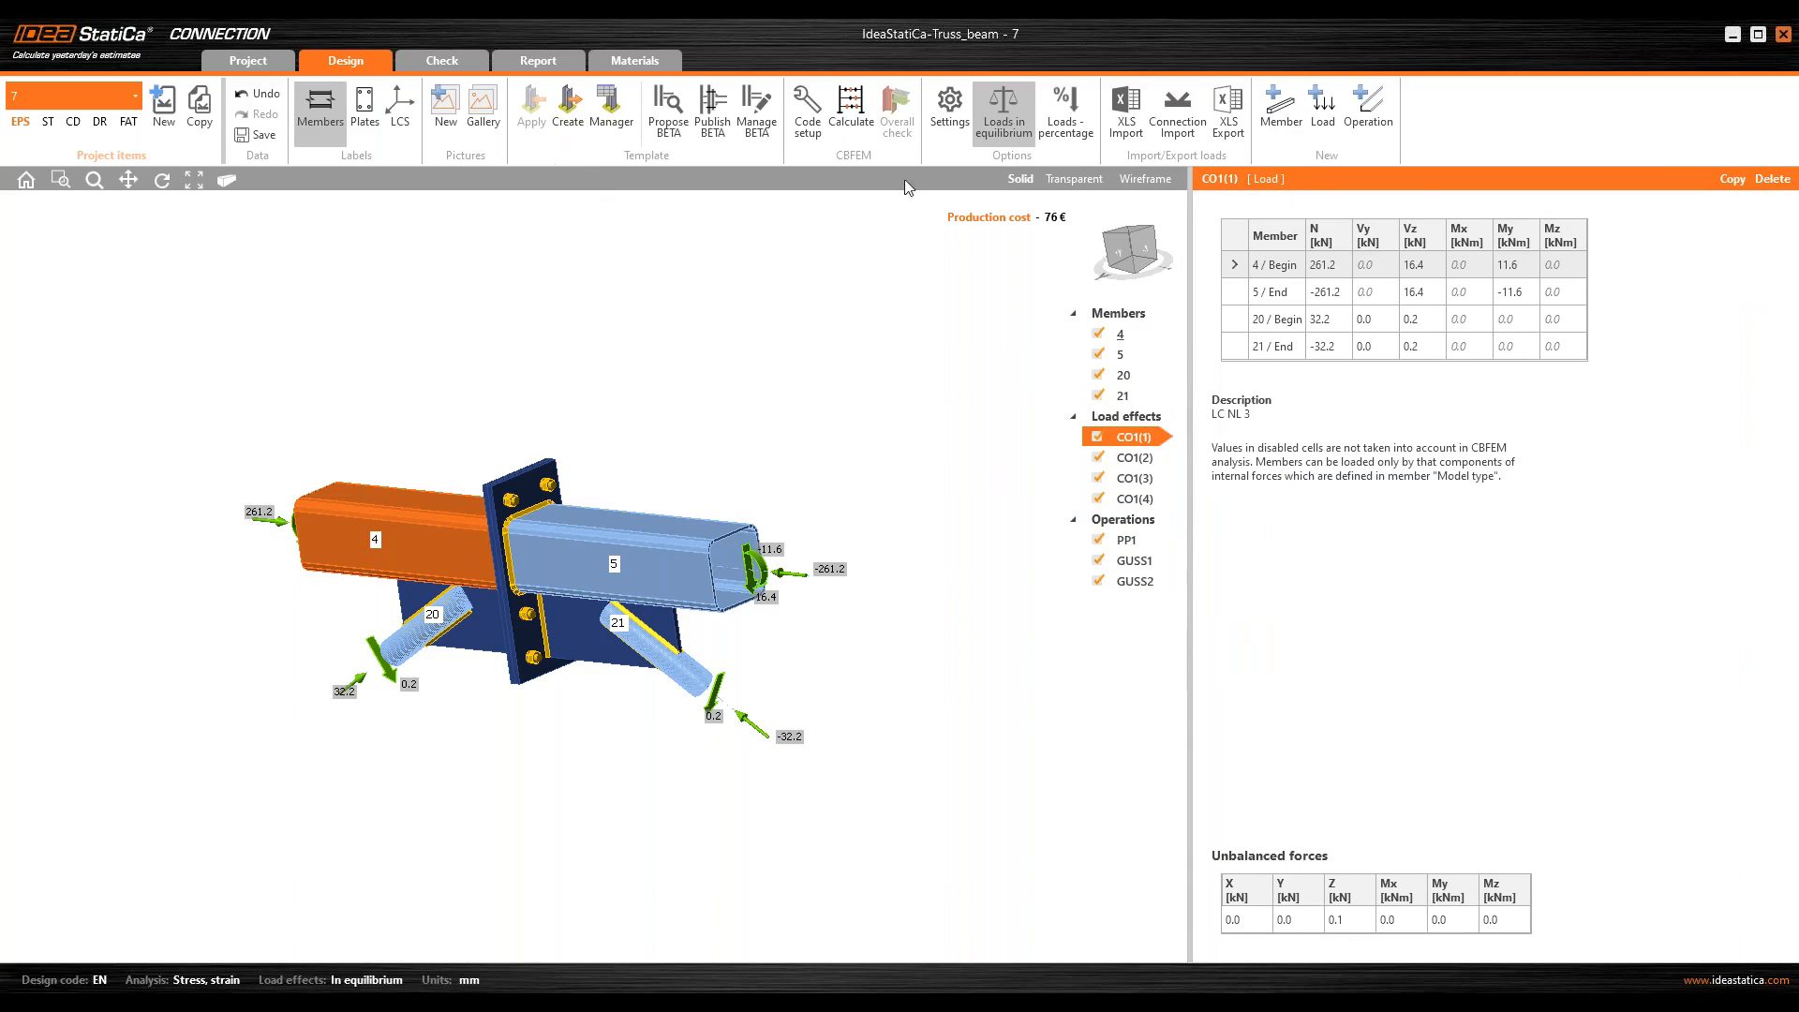
pyautogui.click(867, 129)
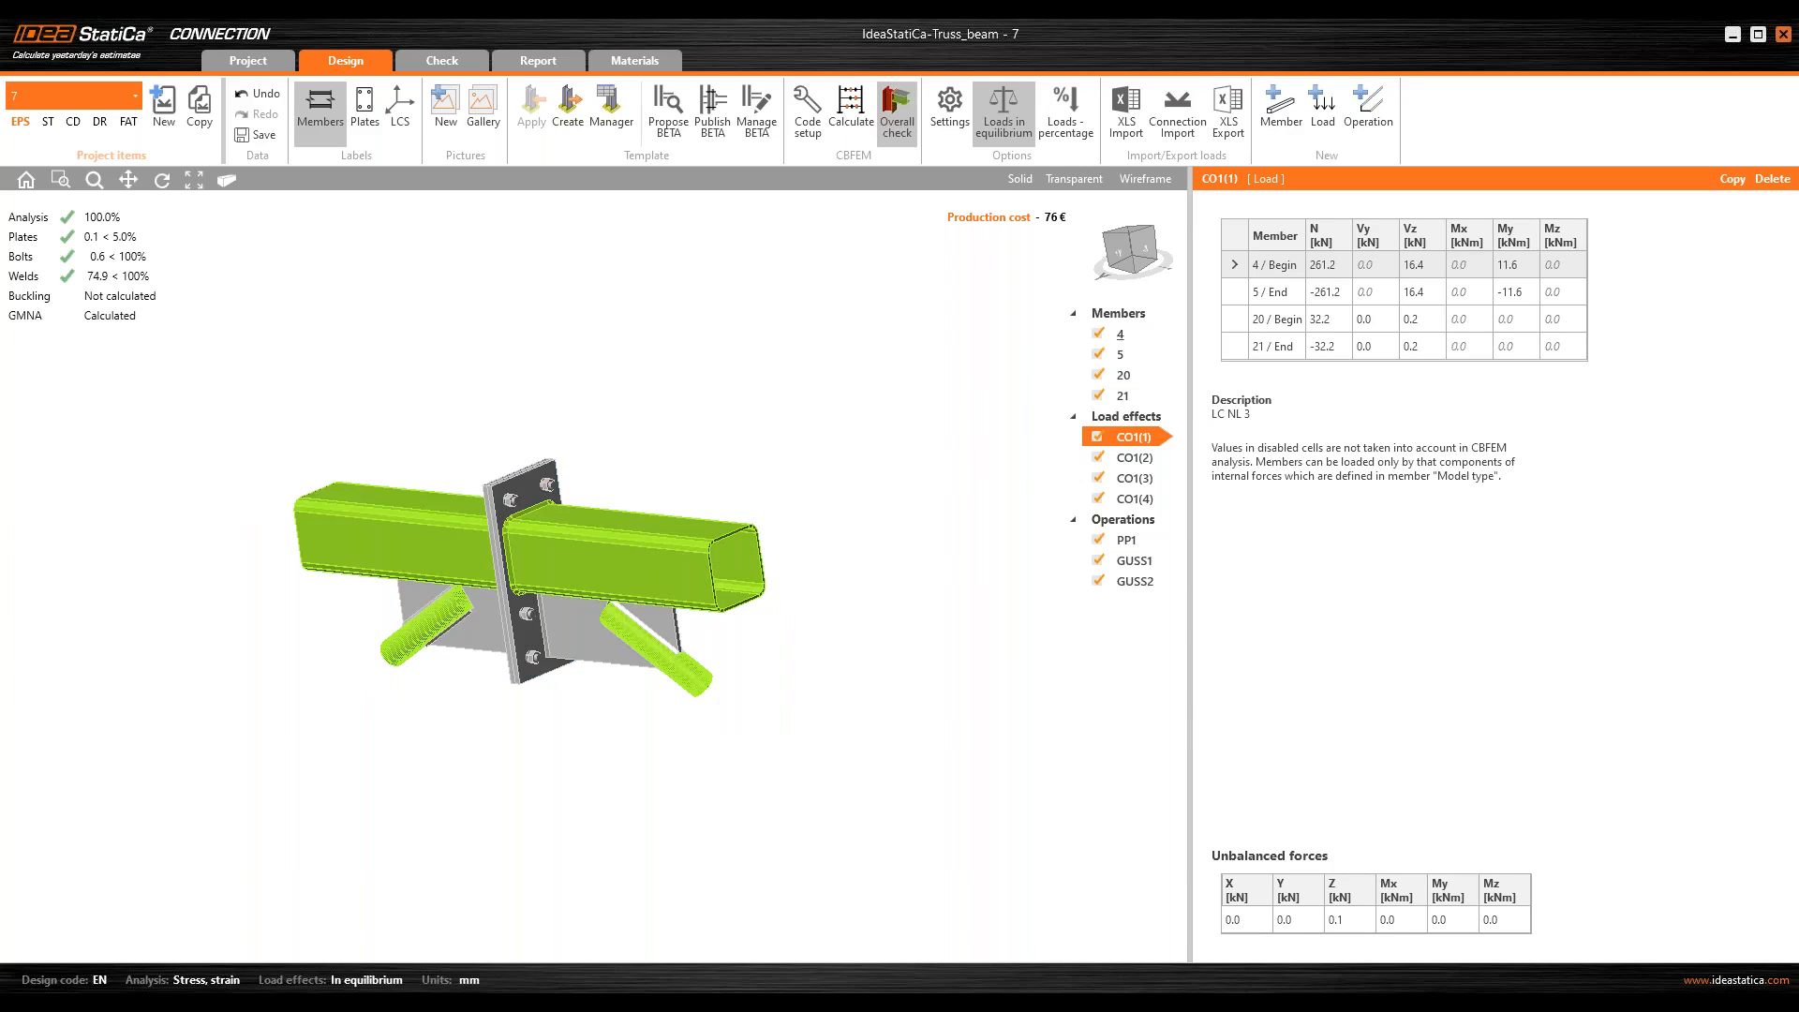
# Step: Examine the overall check of the splice joint from several angles
pyautogui.moveTo(639, 445); pyautogui.dragTo(462, 385, button='right')
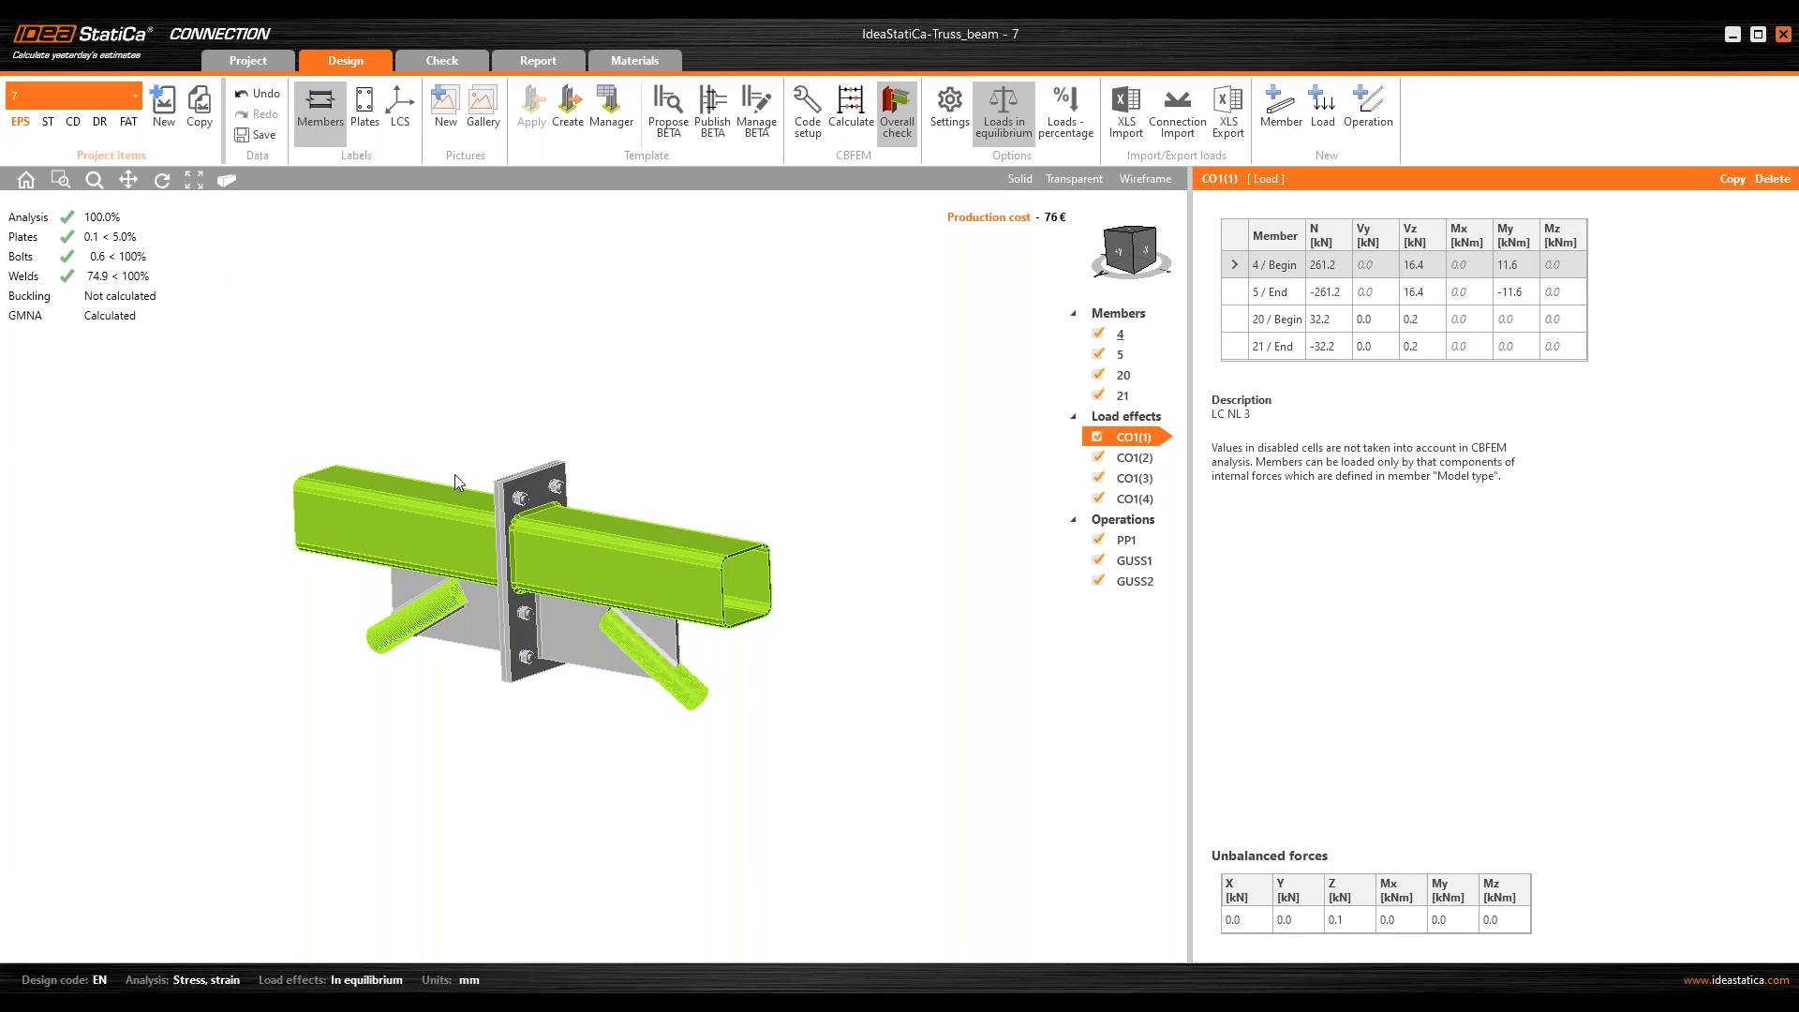
pyautogui.moveTo(567, 580); pyautogui.dragTo(571, 562, button='right')
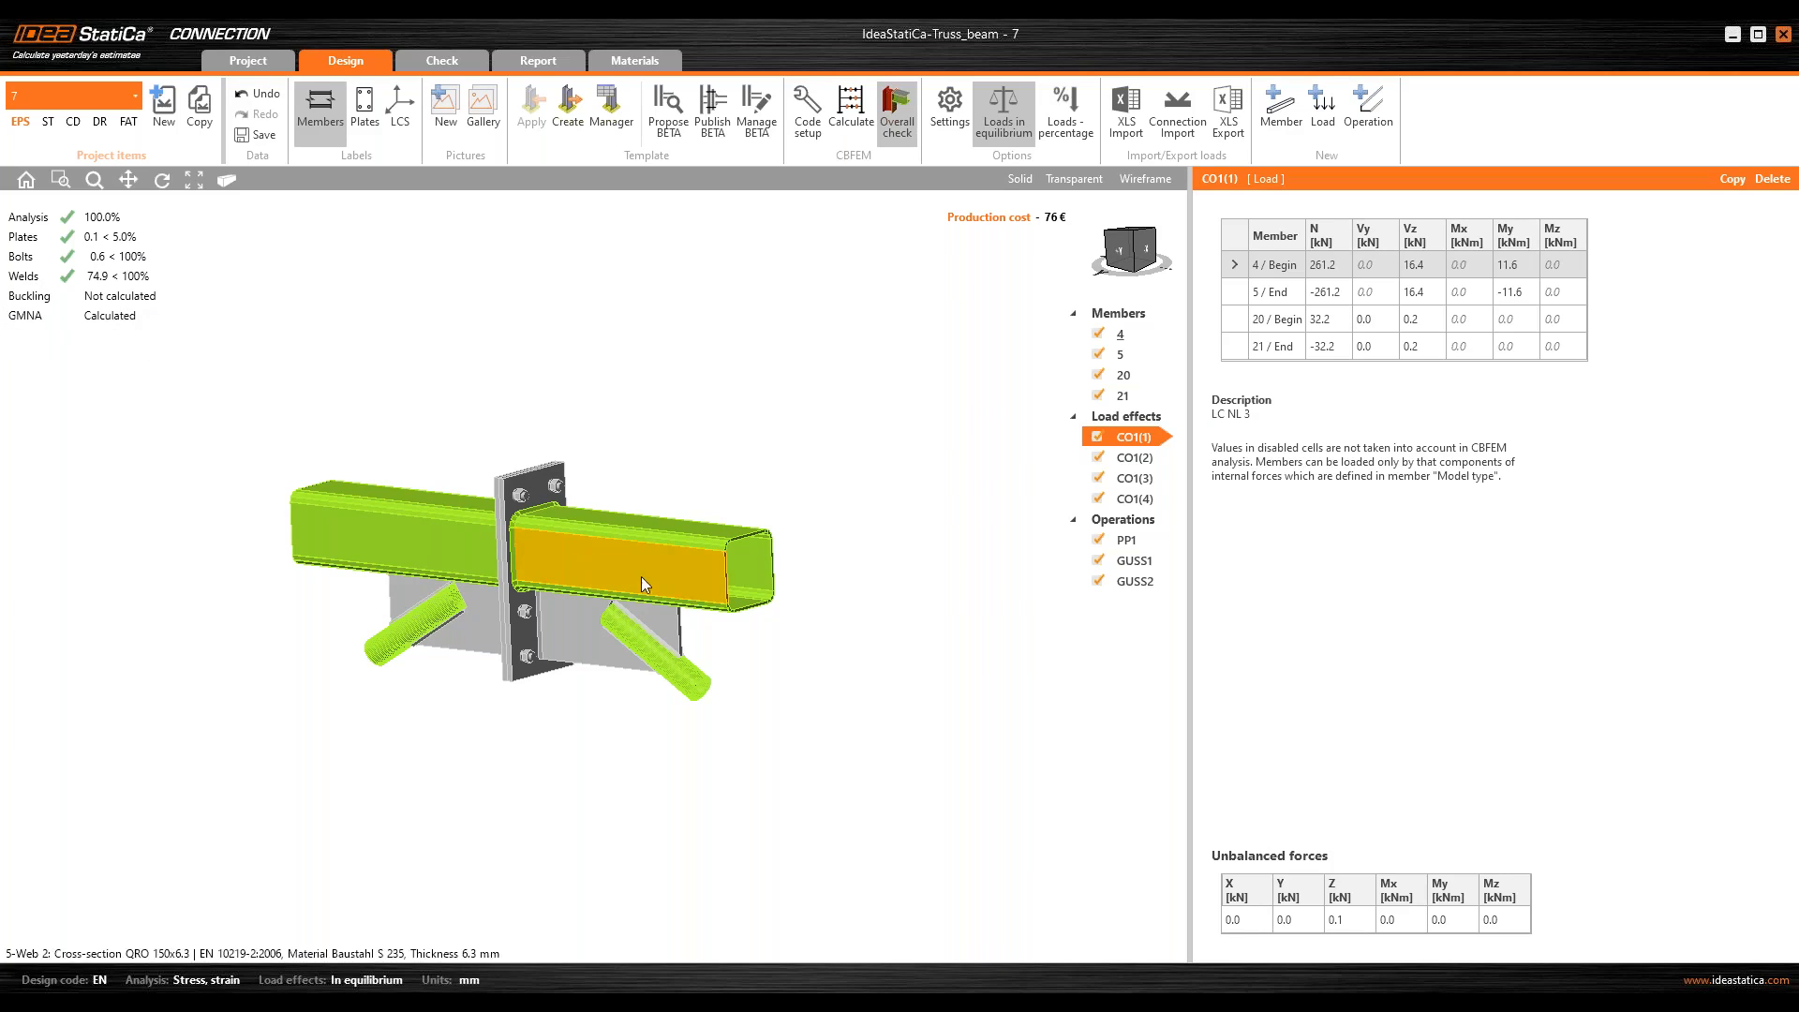
pyautogui.moveTo(641, 576); pyautogui.dragTo(723, 582, button='right')
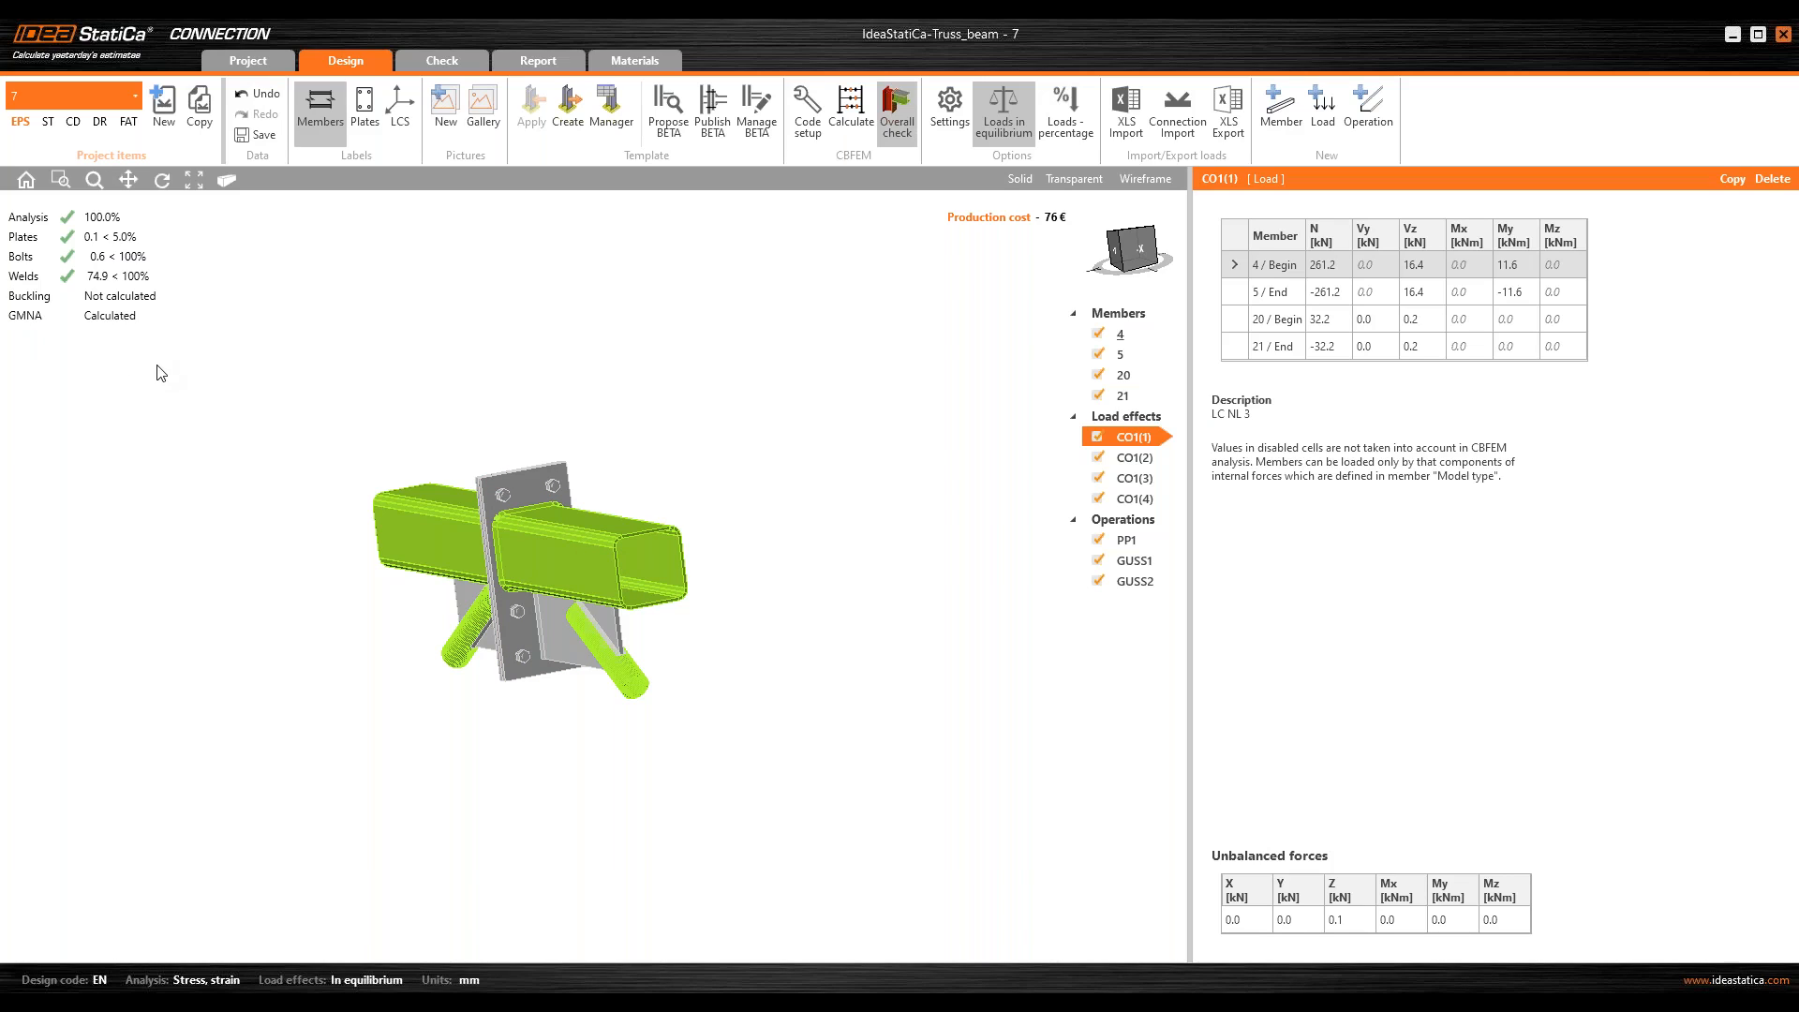
pyautogui.moveTo(575, 418); pyautogui.dragTo(565, 386, button='right')
pyautogui.scroll(3, 665, 503)
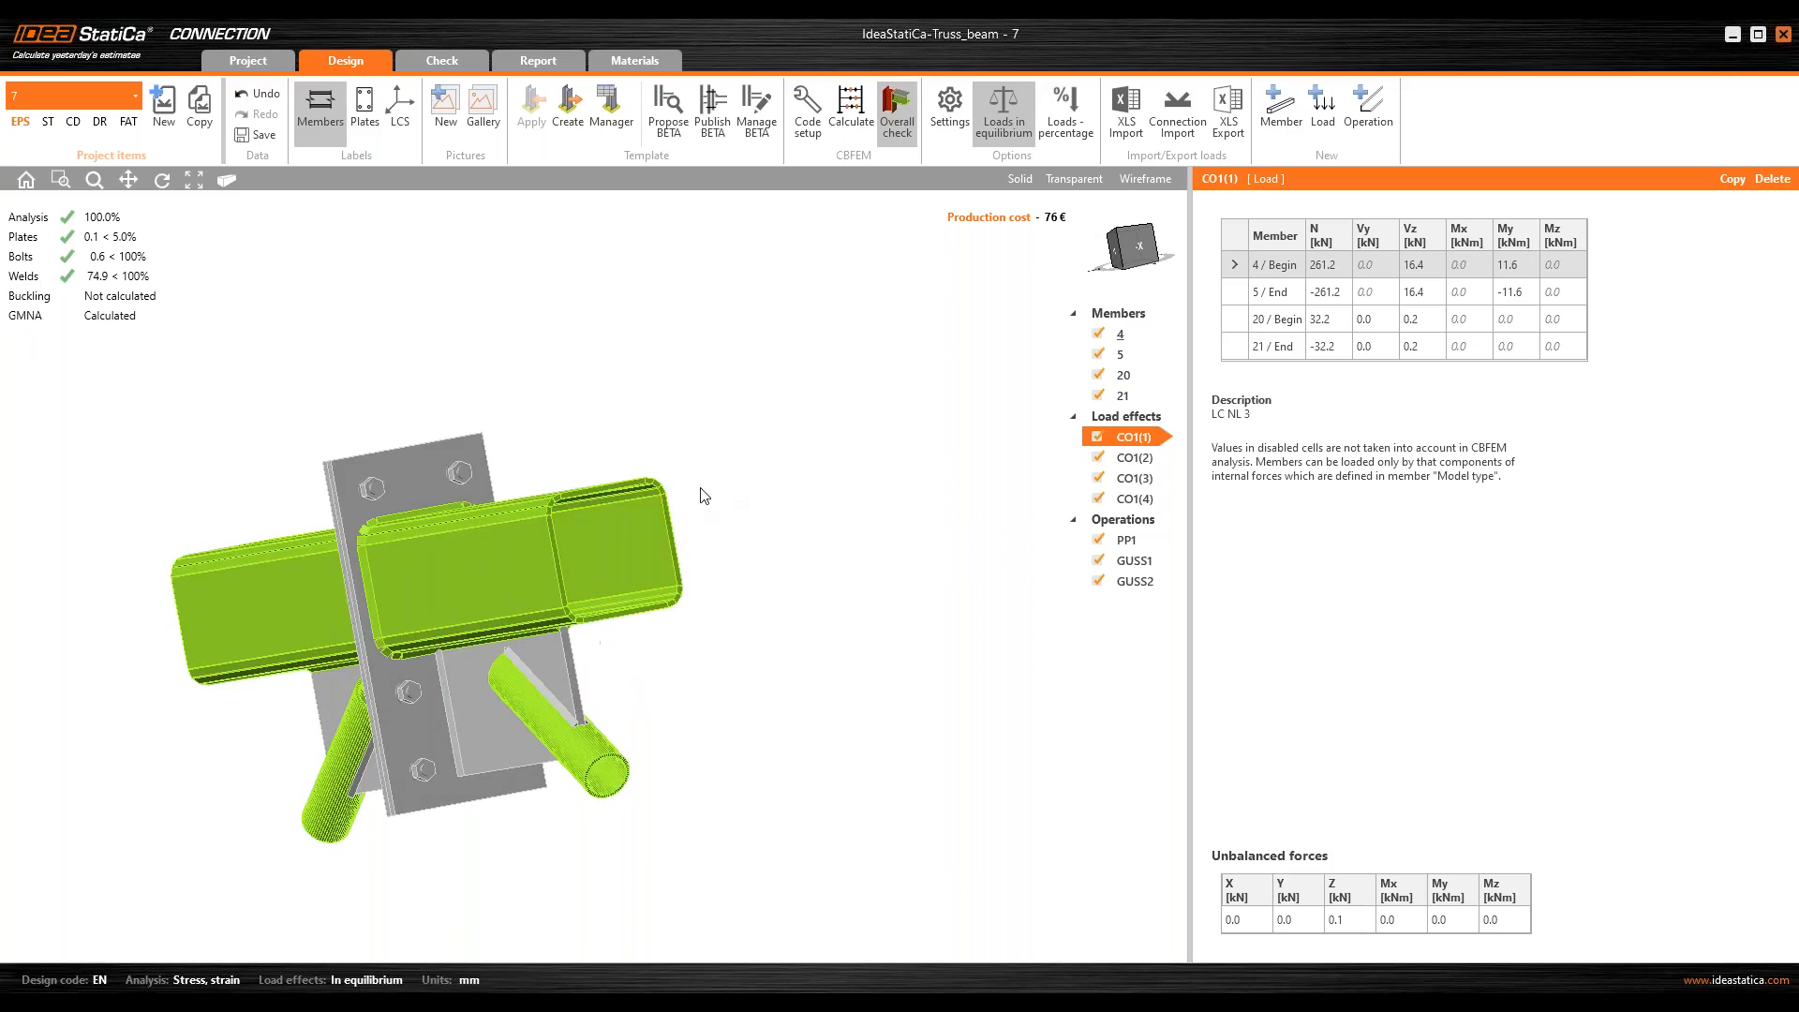
pyautogui.moveTo(704, 496); pyautogui.dragTo(623, 483, button='right')
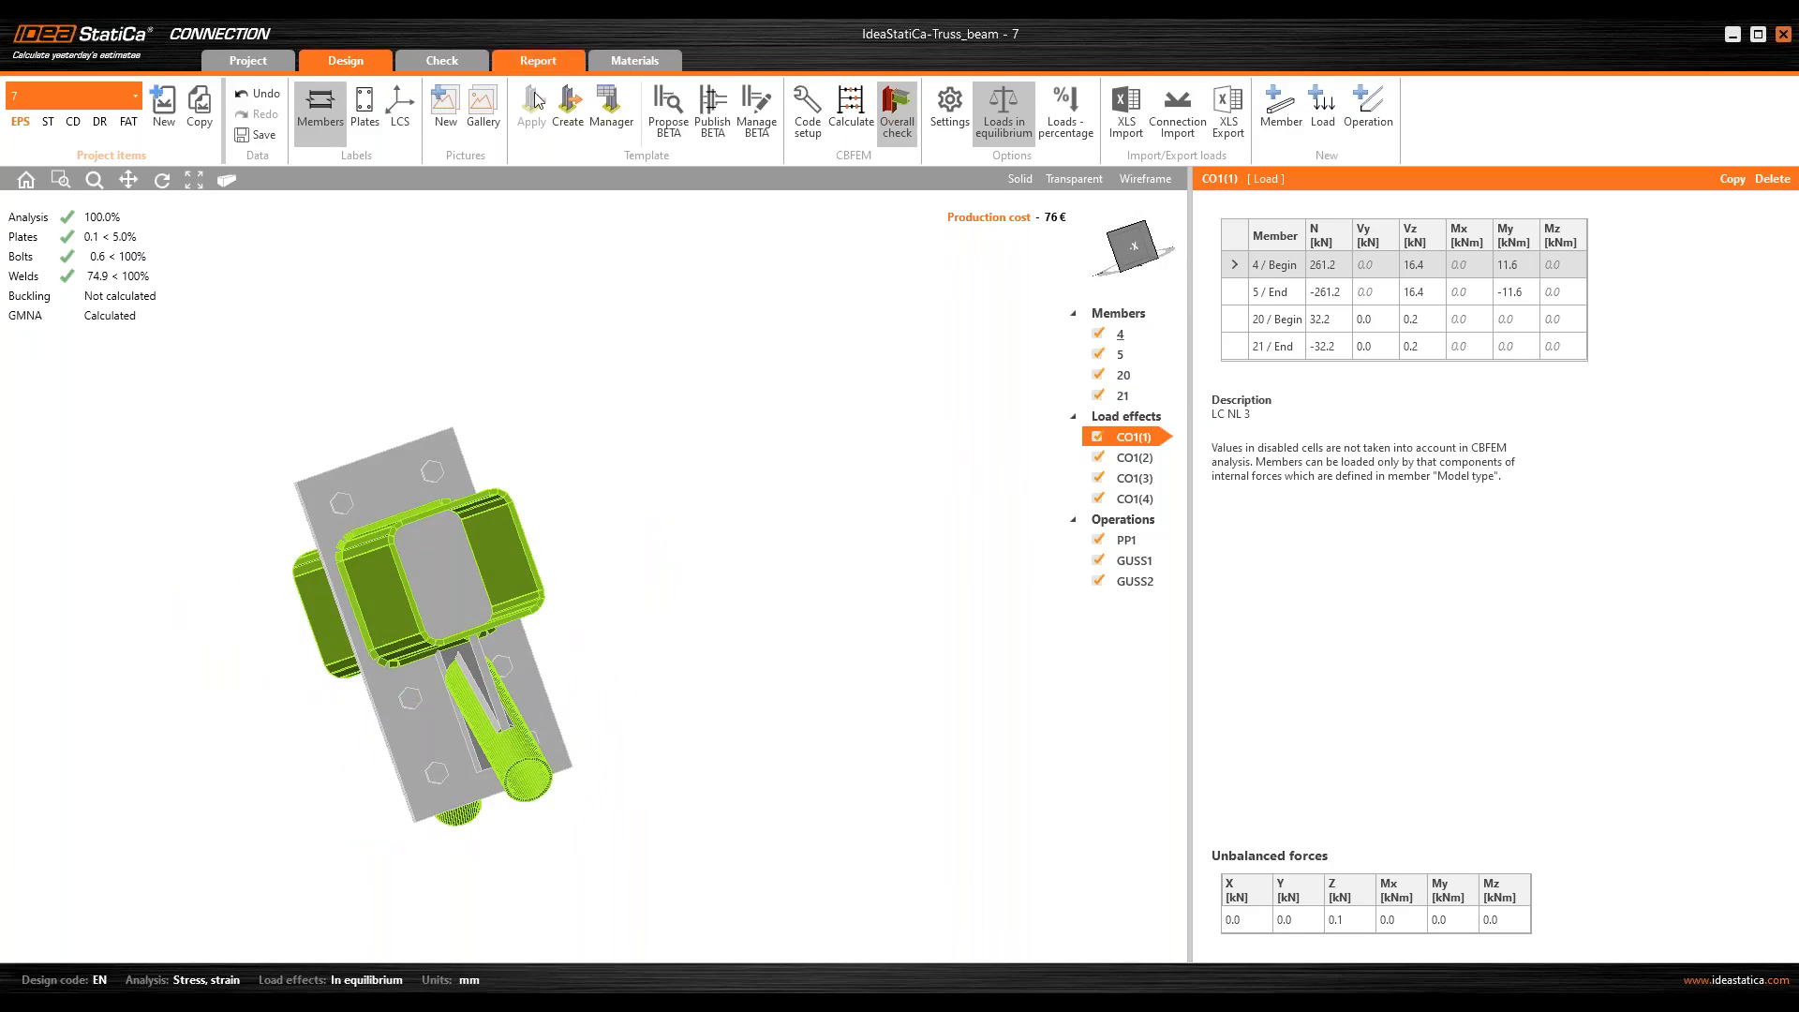
pyautogui.moveTo(677, 362); pyautogui.dragTo(764, 365, button='right')
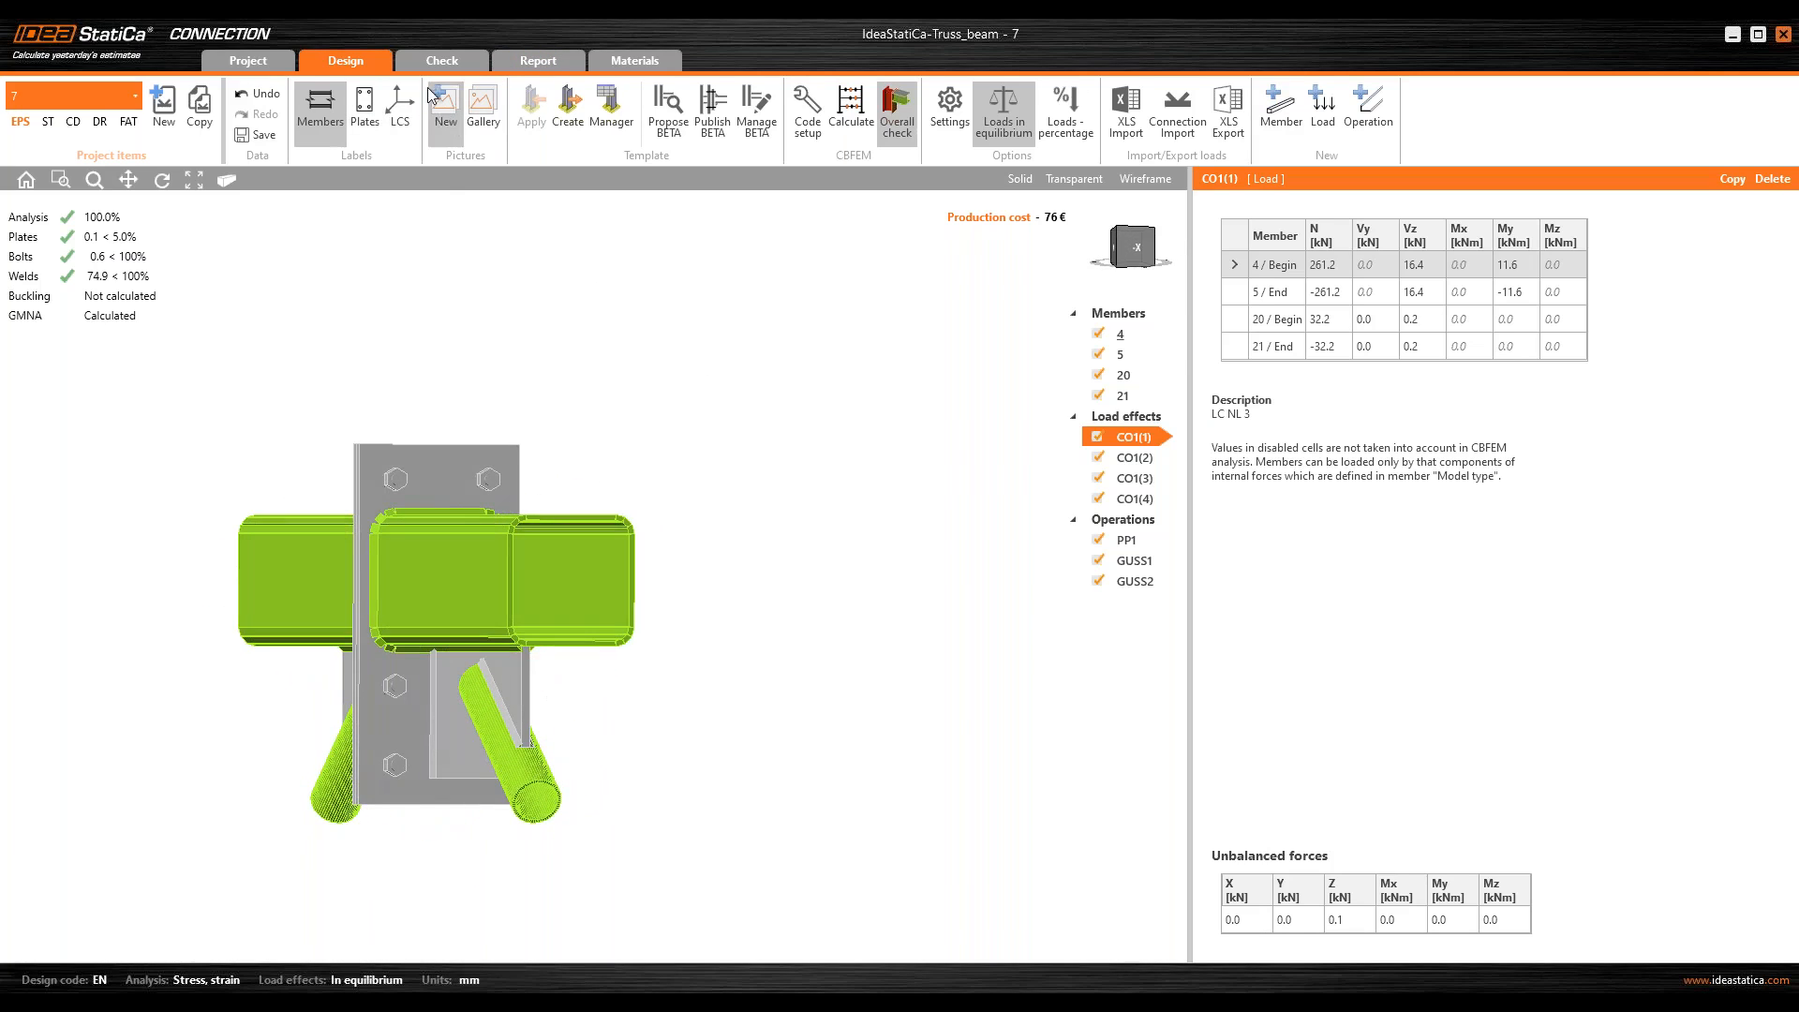
# Step: Open the detailed plate check and plot the equivalent stress with the finite element mesh
pyautogui.click(475, 64)
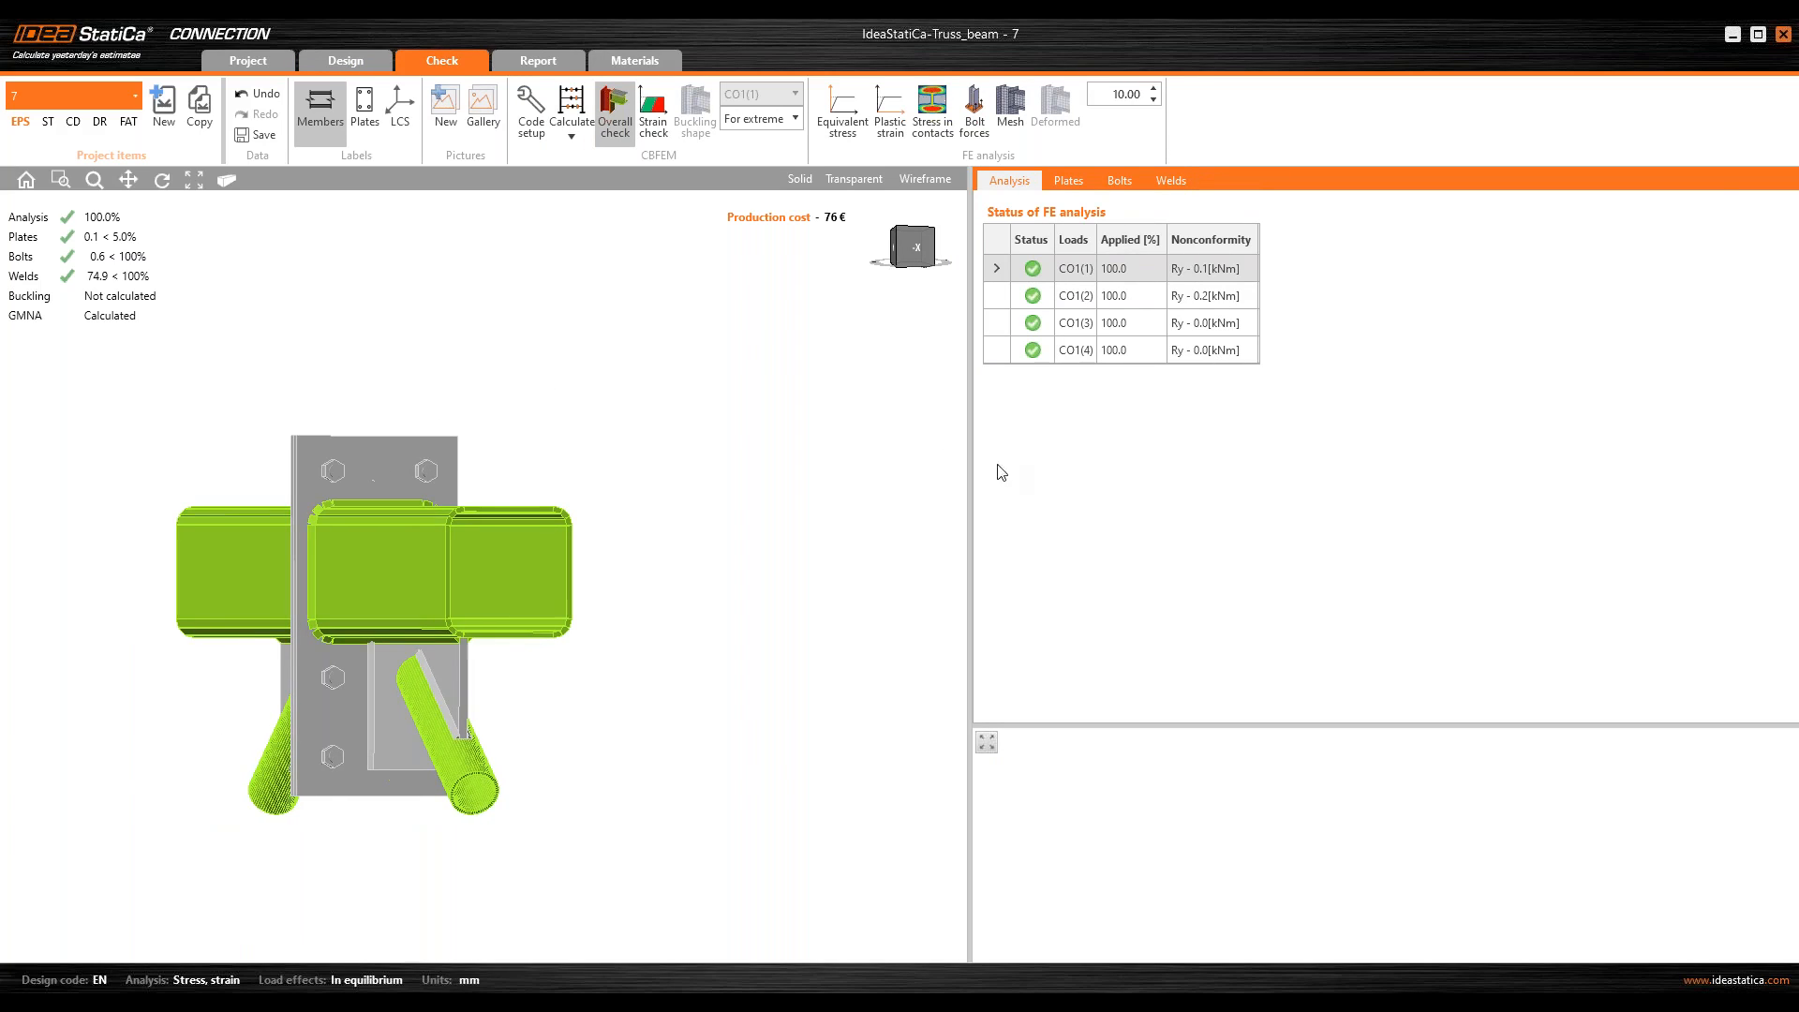
pyautogui.moveTo(977, 469); pyautogui.dragTo(1225, 468)
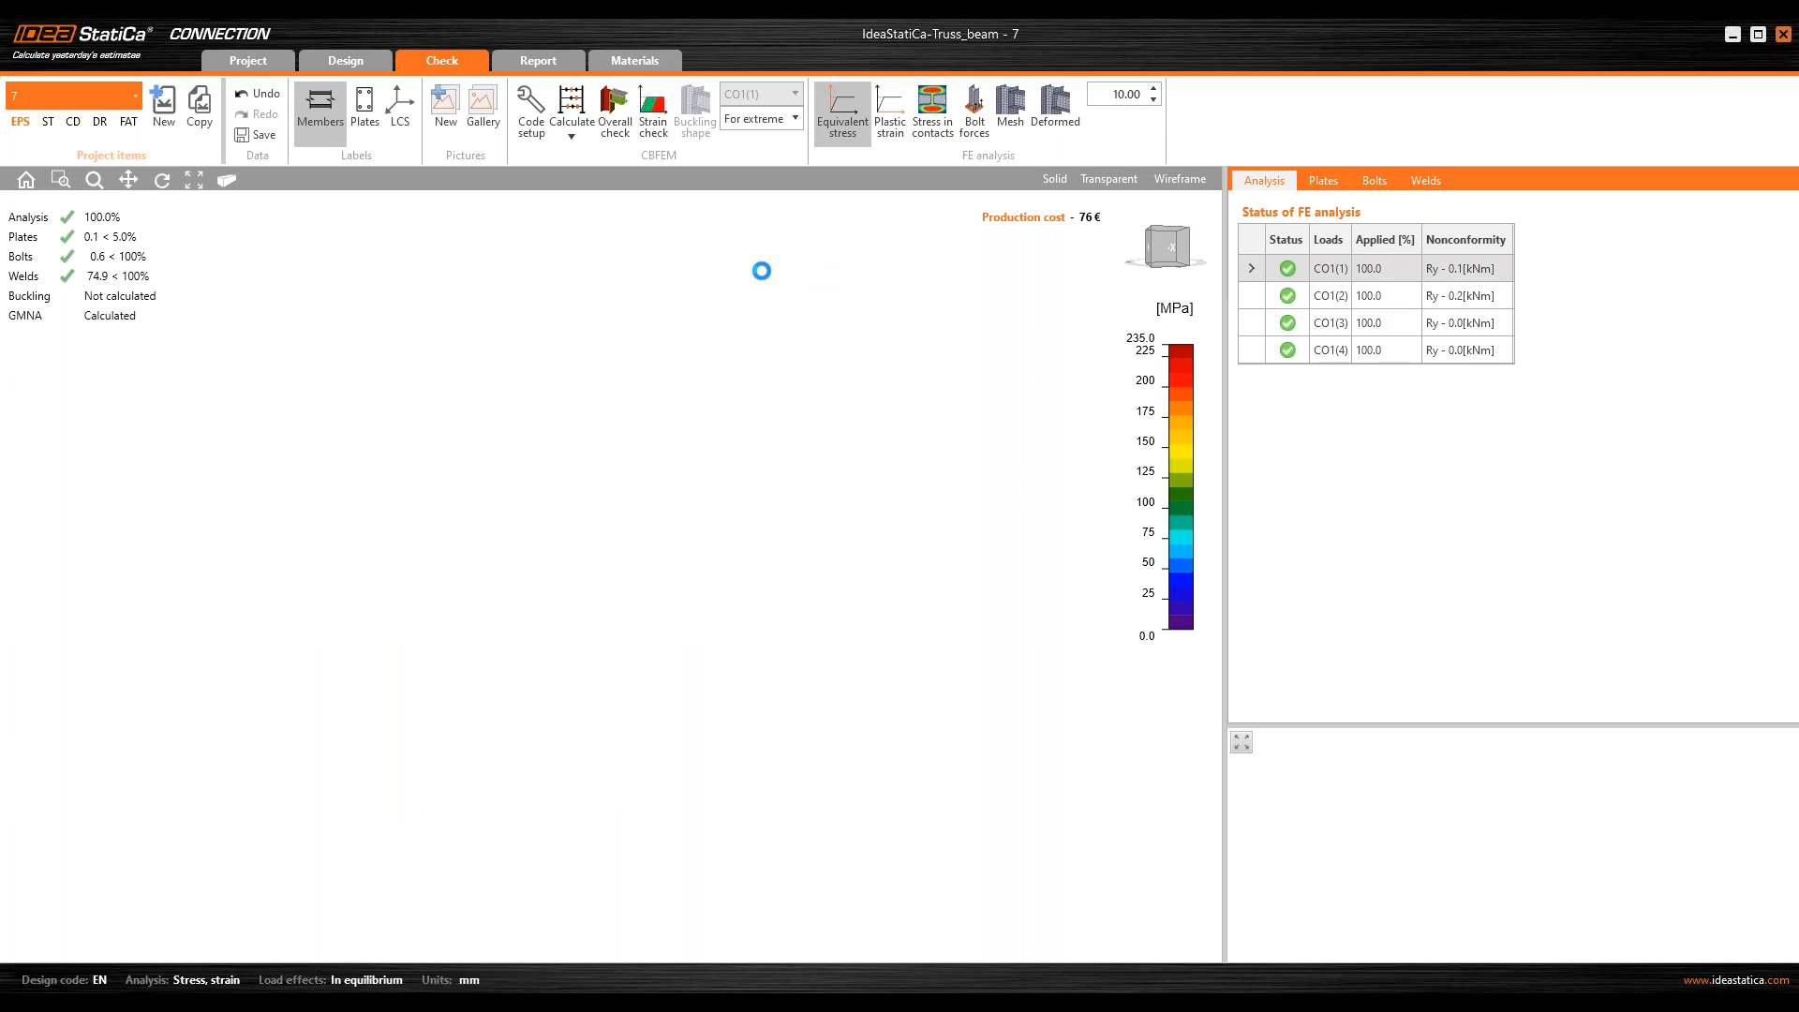
pyautogui.click(1323, 180)
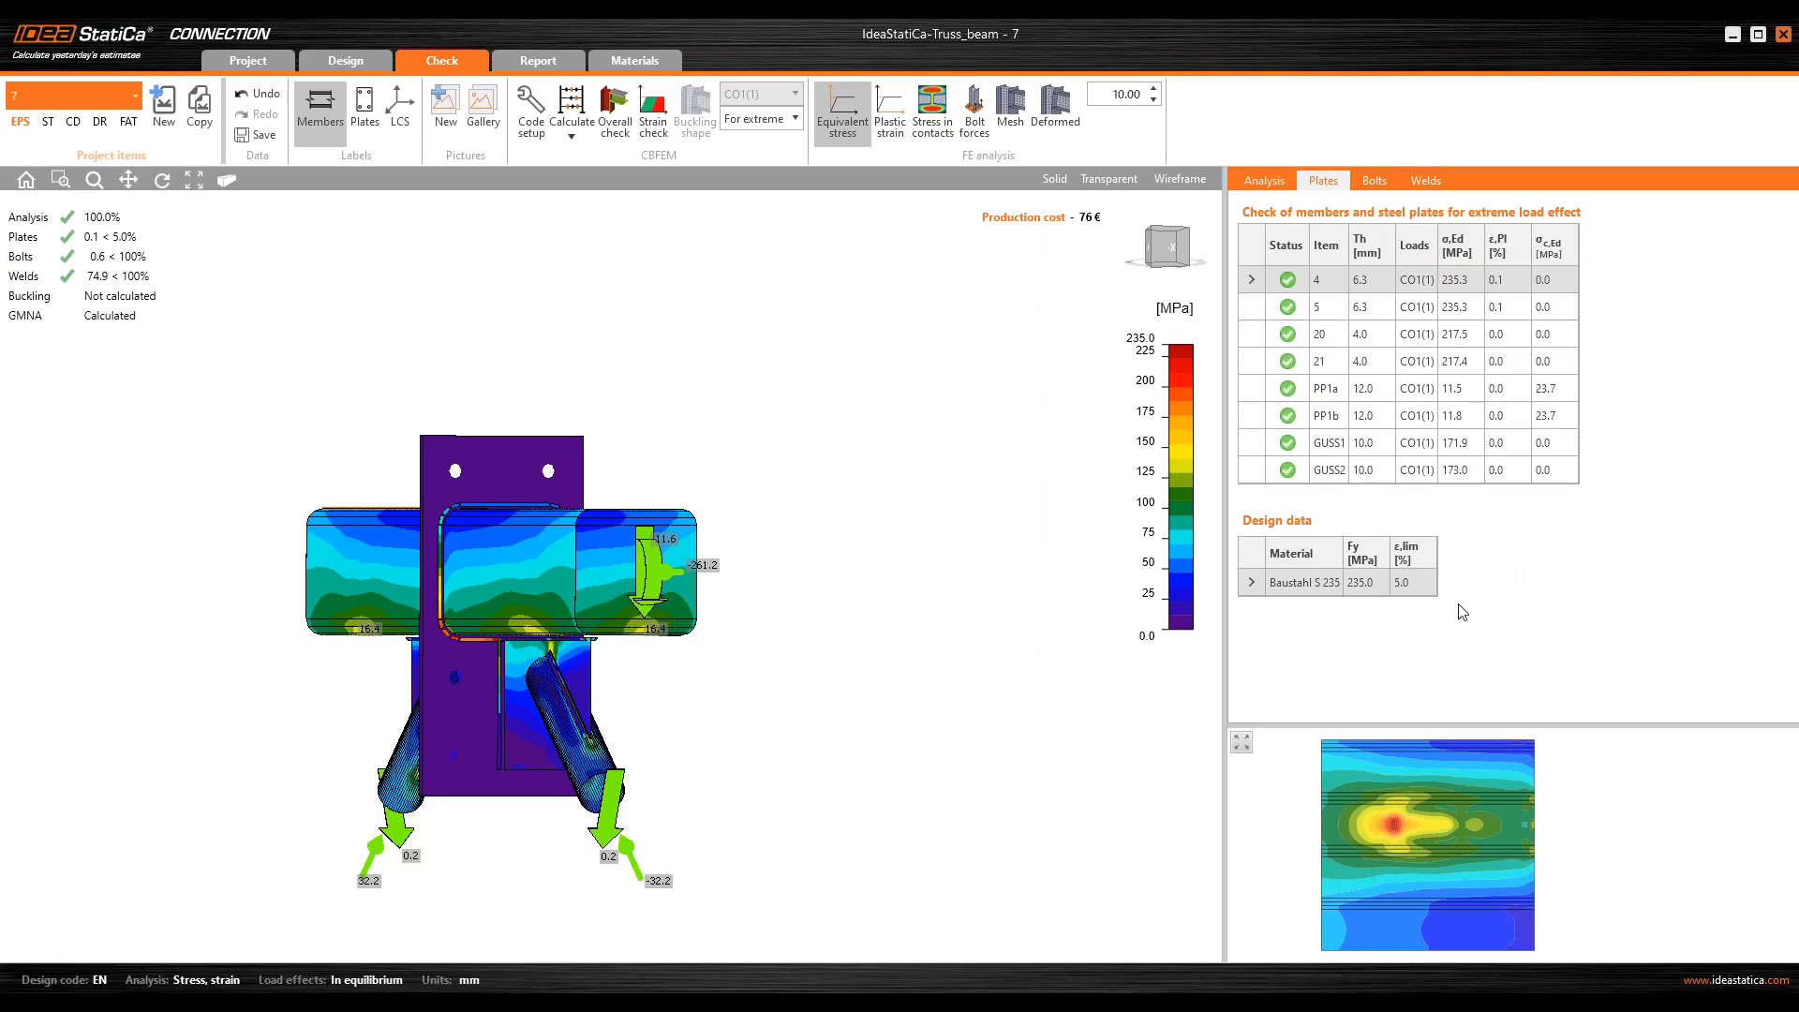
pyautogui.click(1017, 114)
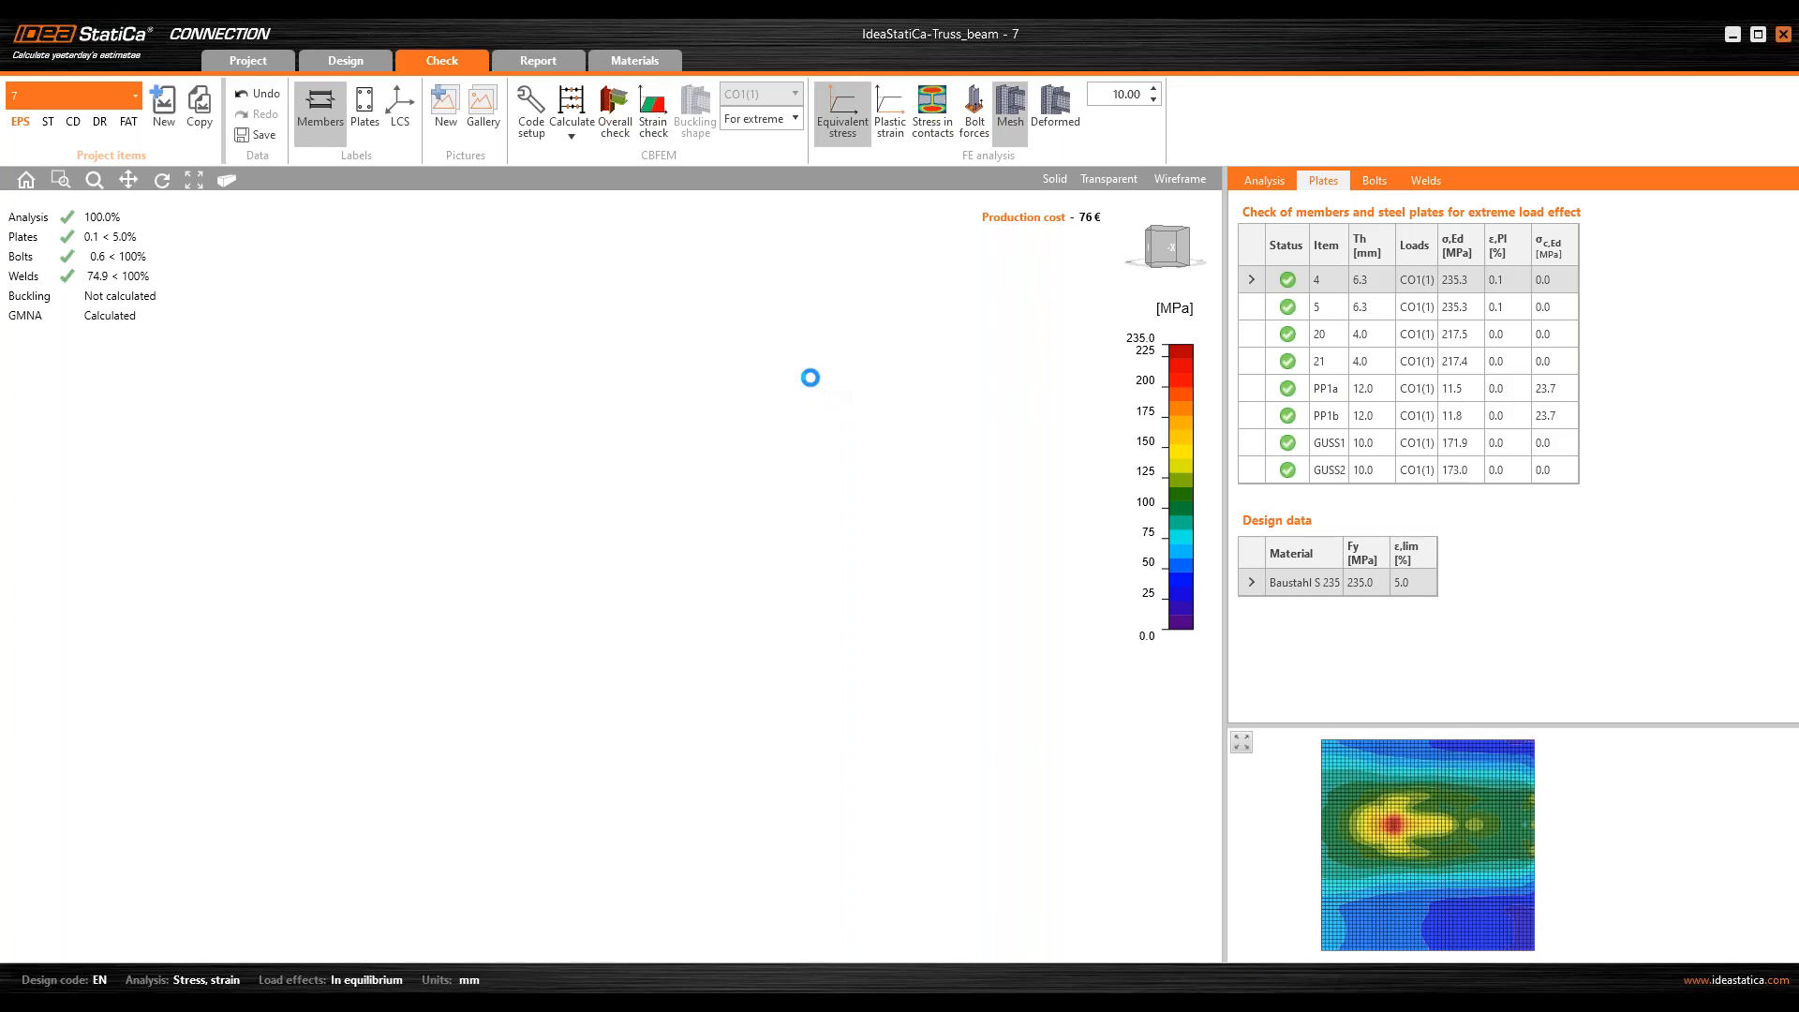
# Step: Examine the stress concentration on the chord's underside at the end of the gusset plate
pyautogui.moveTo(712, 468); pyautogui.dragTo(783, 442, button='middle')
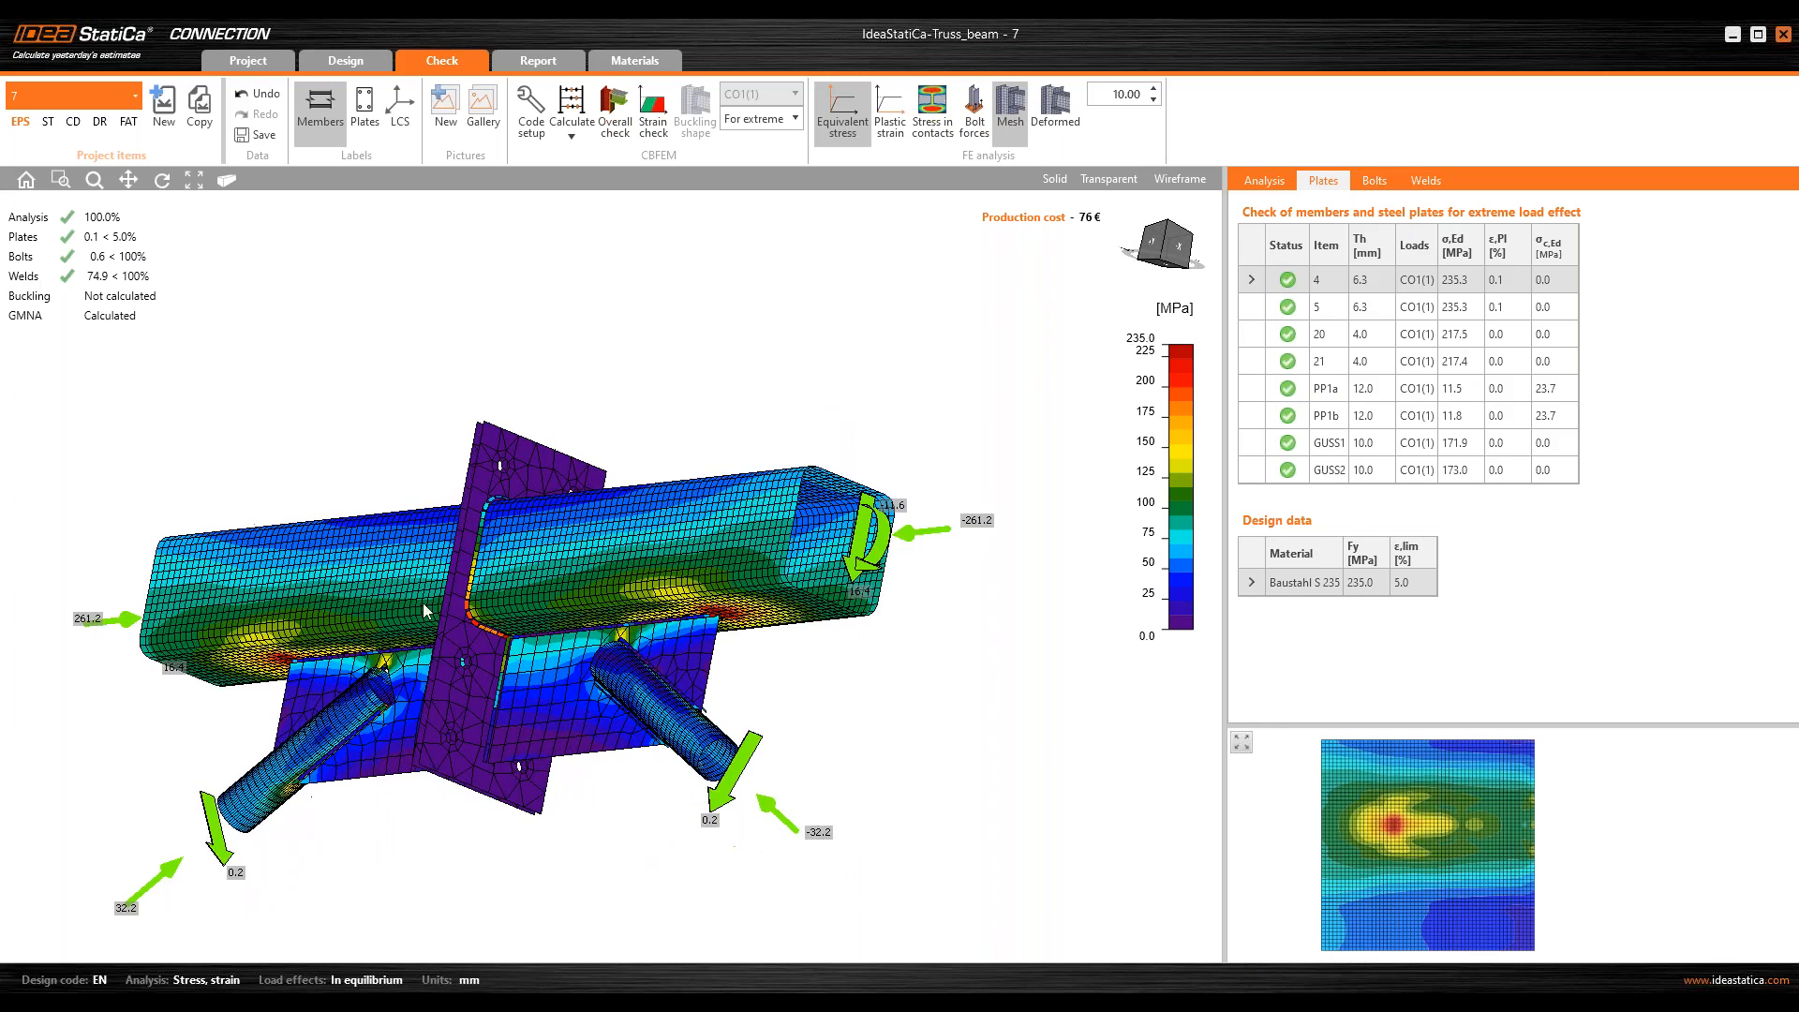
pyautogui.scroll(5, 728, 614)
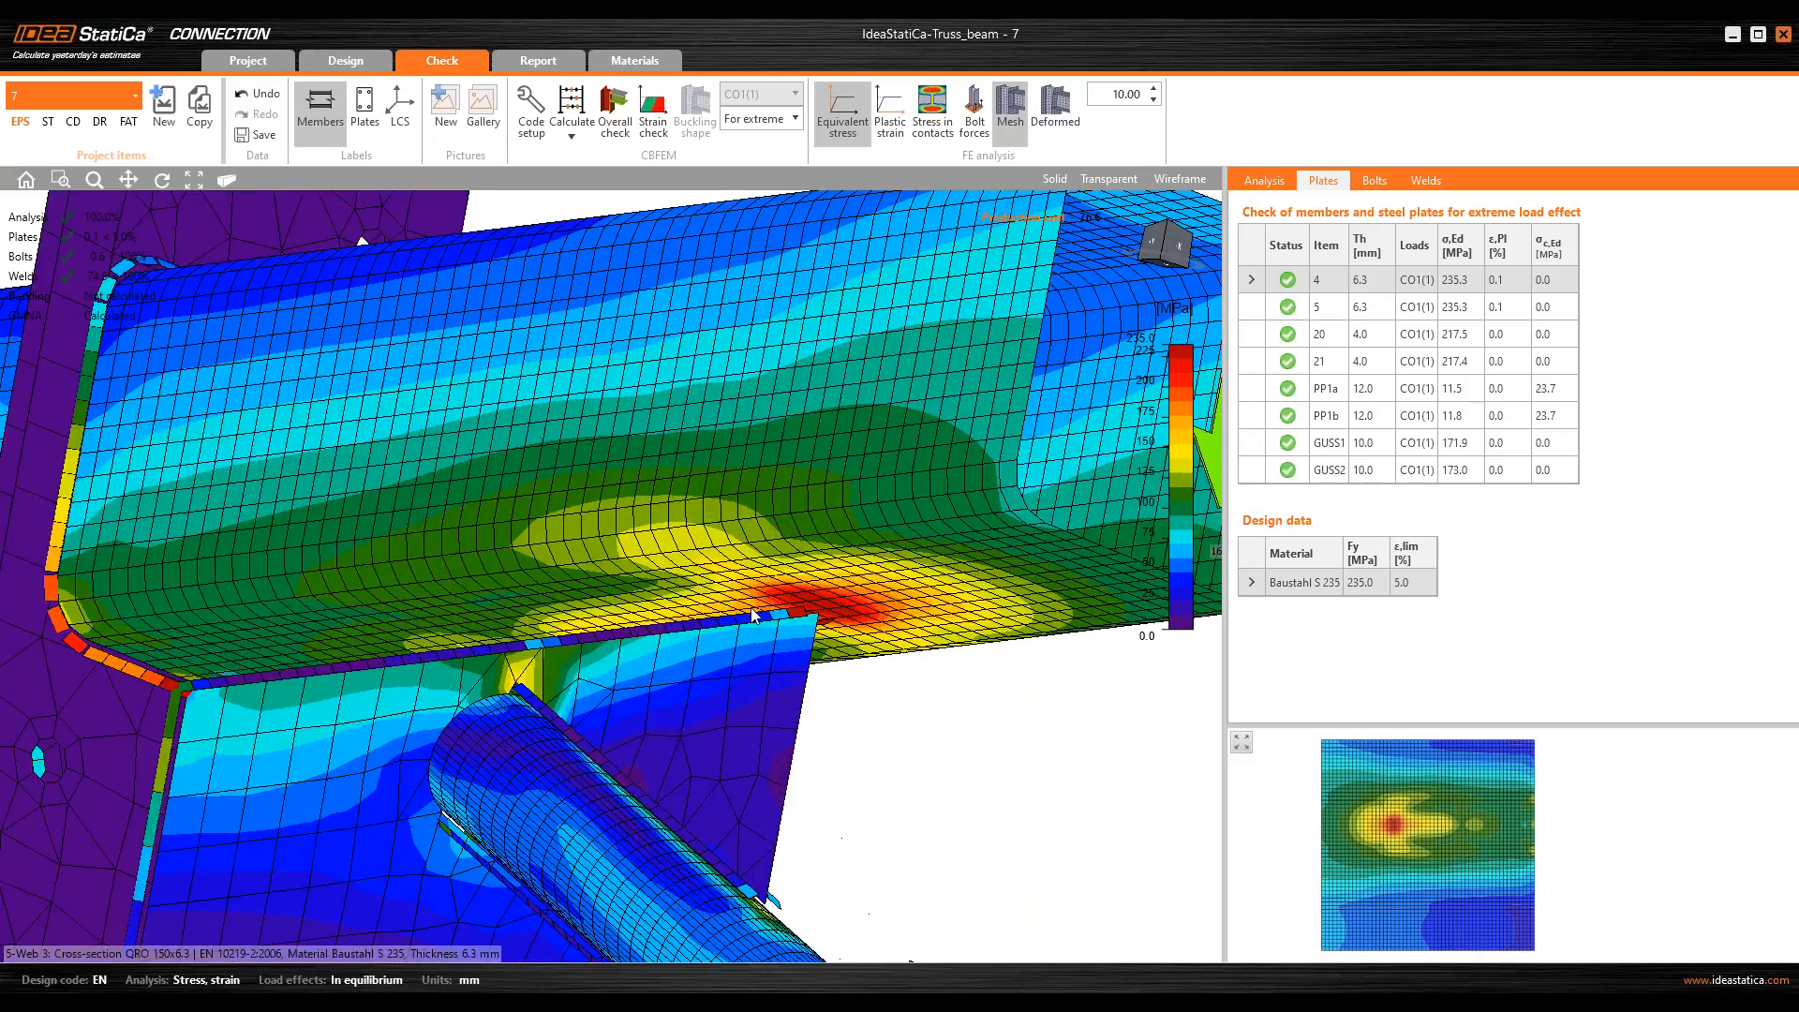
pyautogui.moveTo(731, 613); pyautogui.dragTo(761, 514, button='middle')
pyautogui.scroll(2, 830, 587)
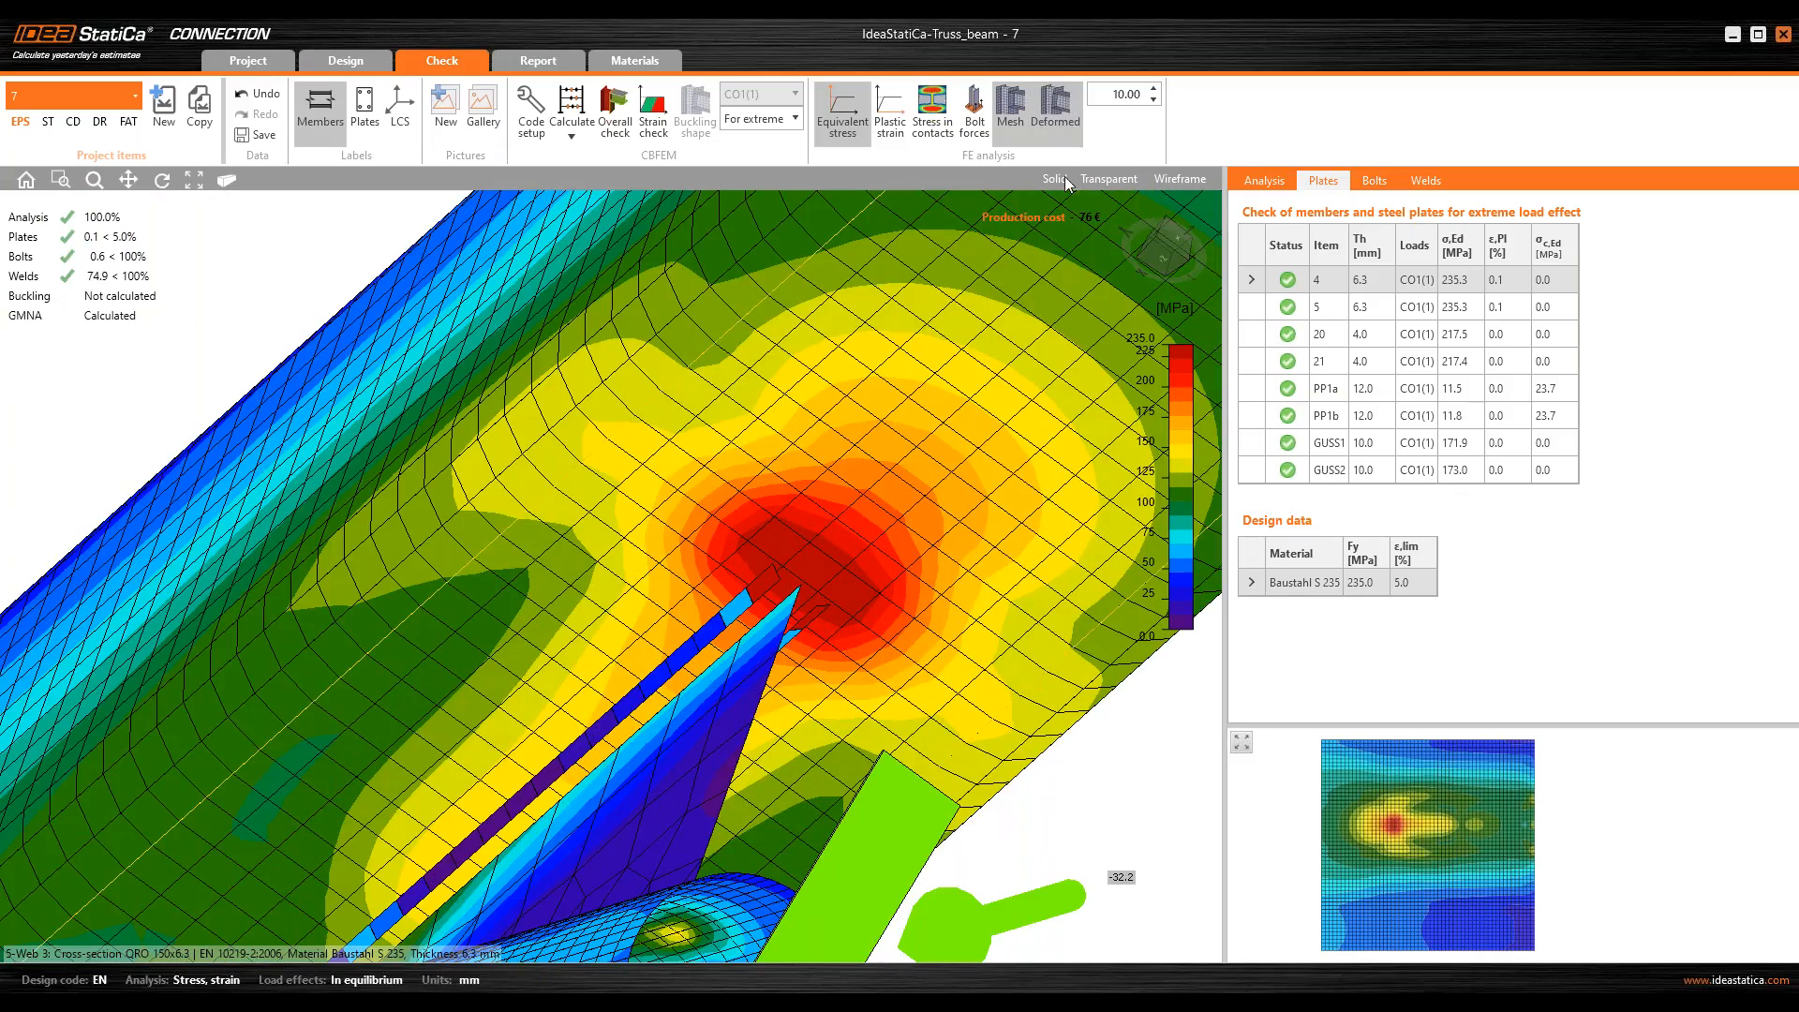
# Step: Display the deformed shape of the splice joint with a deformation scale of 50
pyautogui.click(1063, 109)
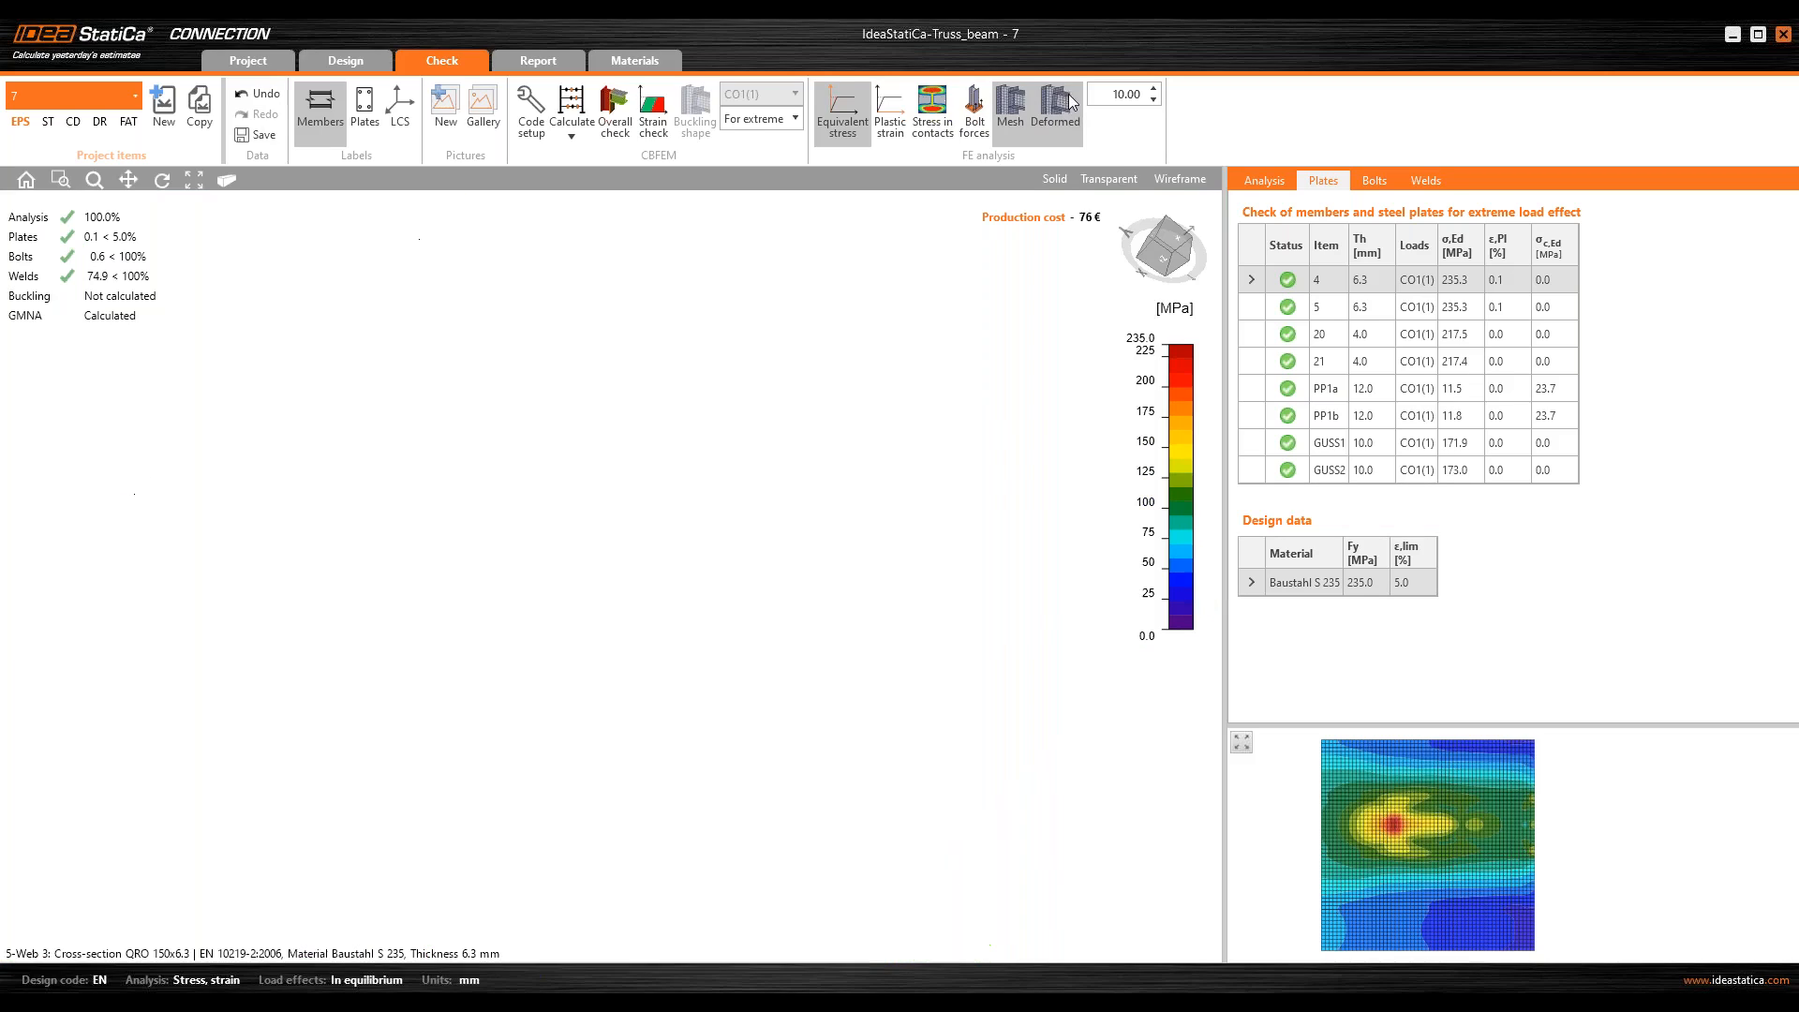
pyautogui.doubleClick(1129, 94)
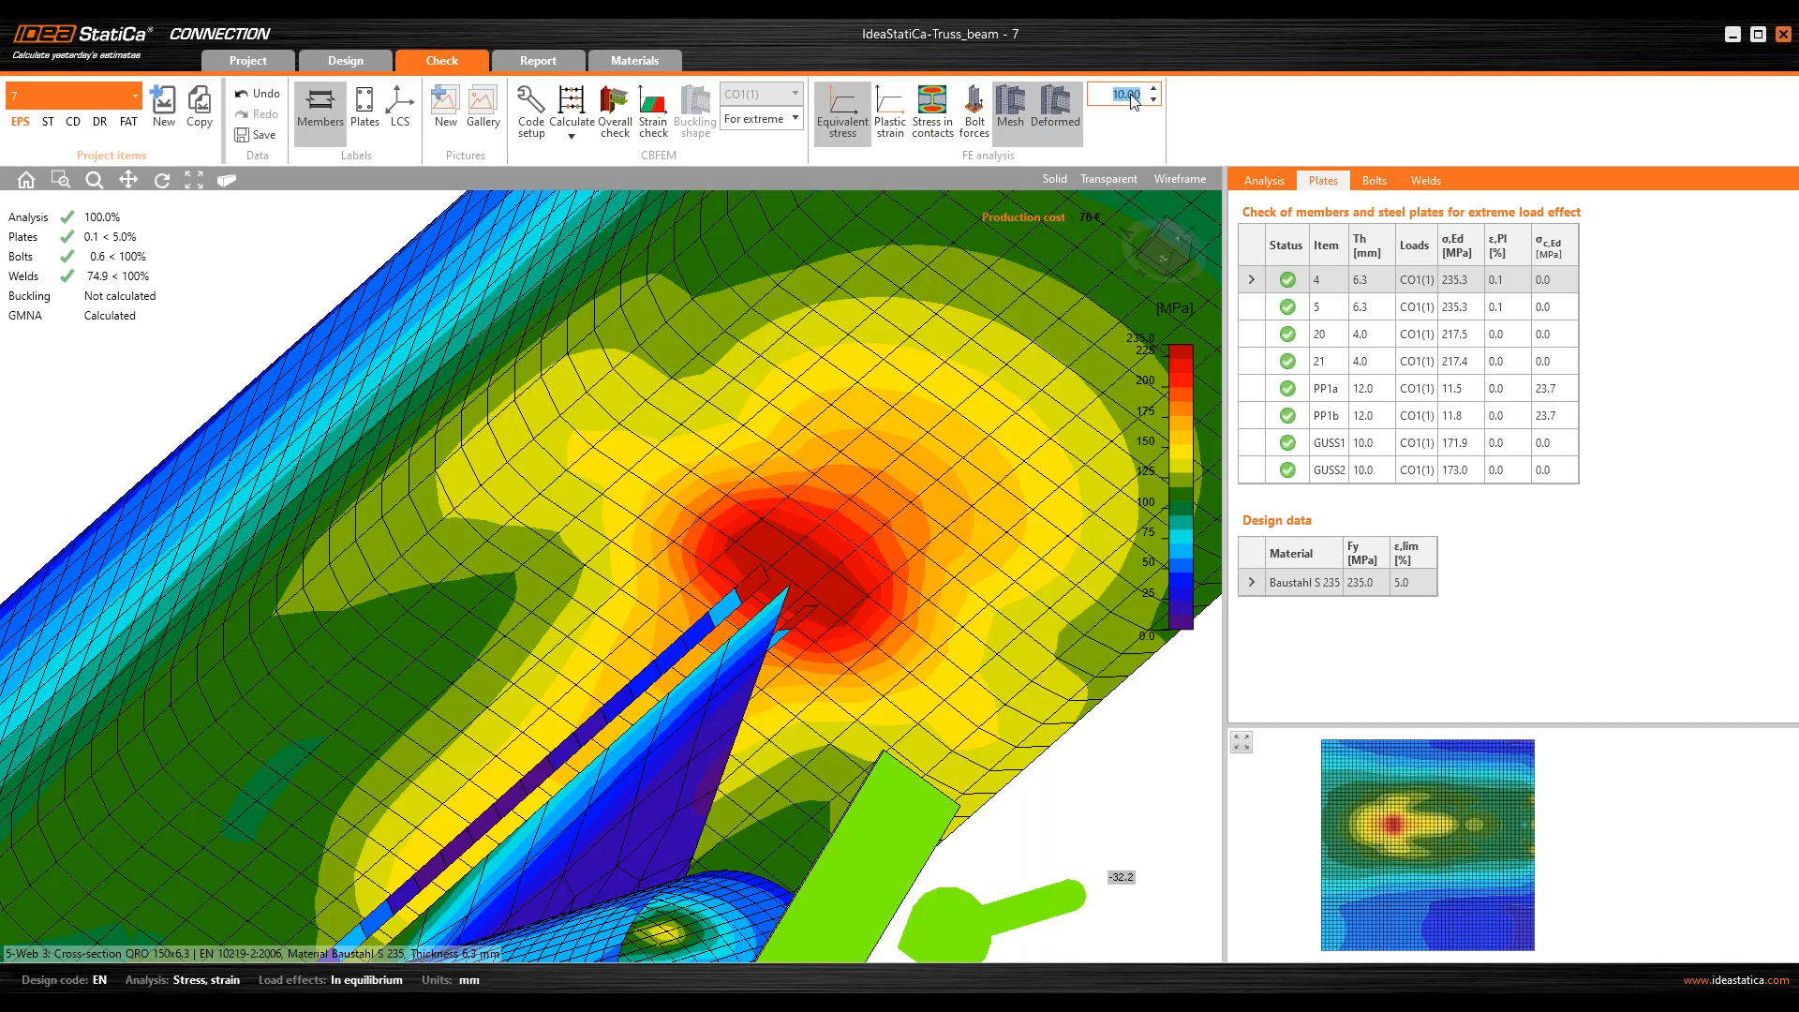
pyautogui.write('50.00')
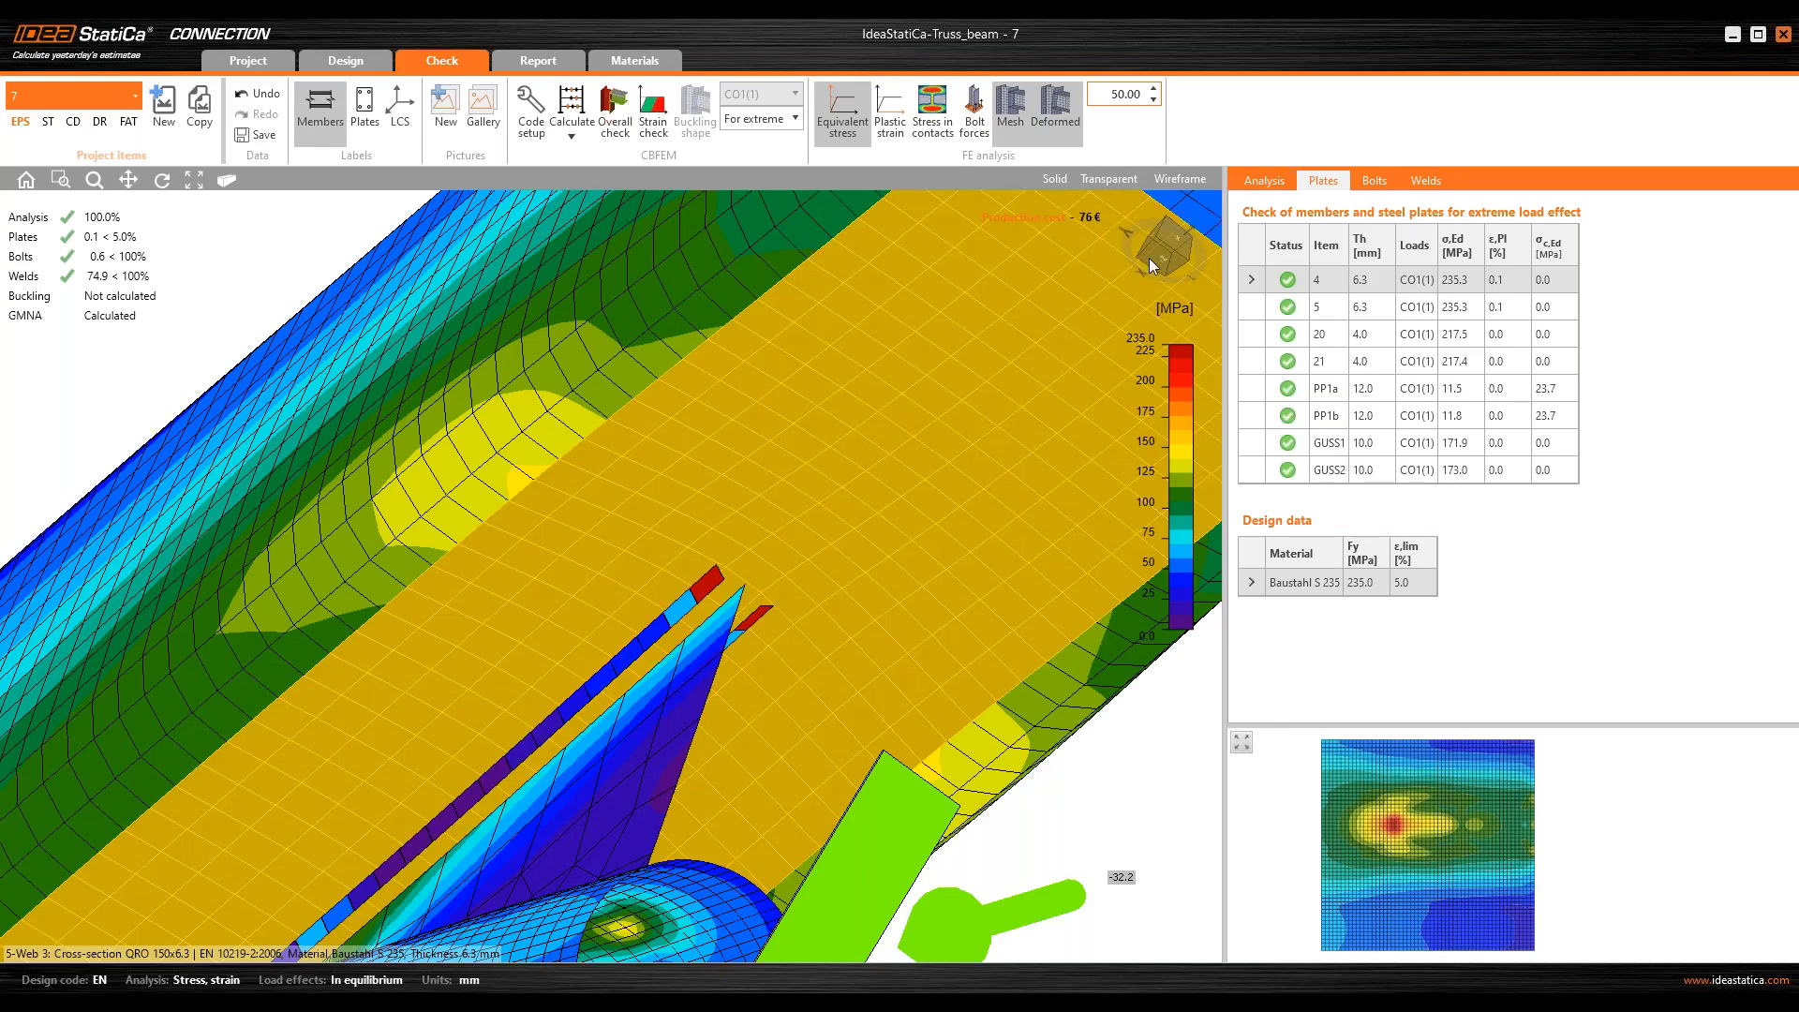
pyautogui.click(1161, 257)
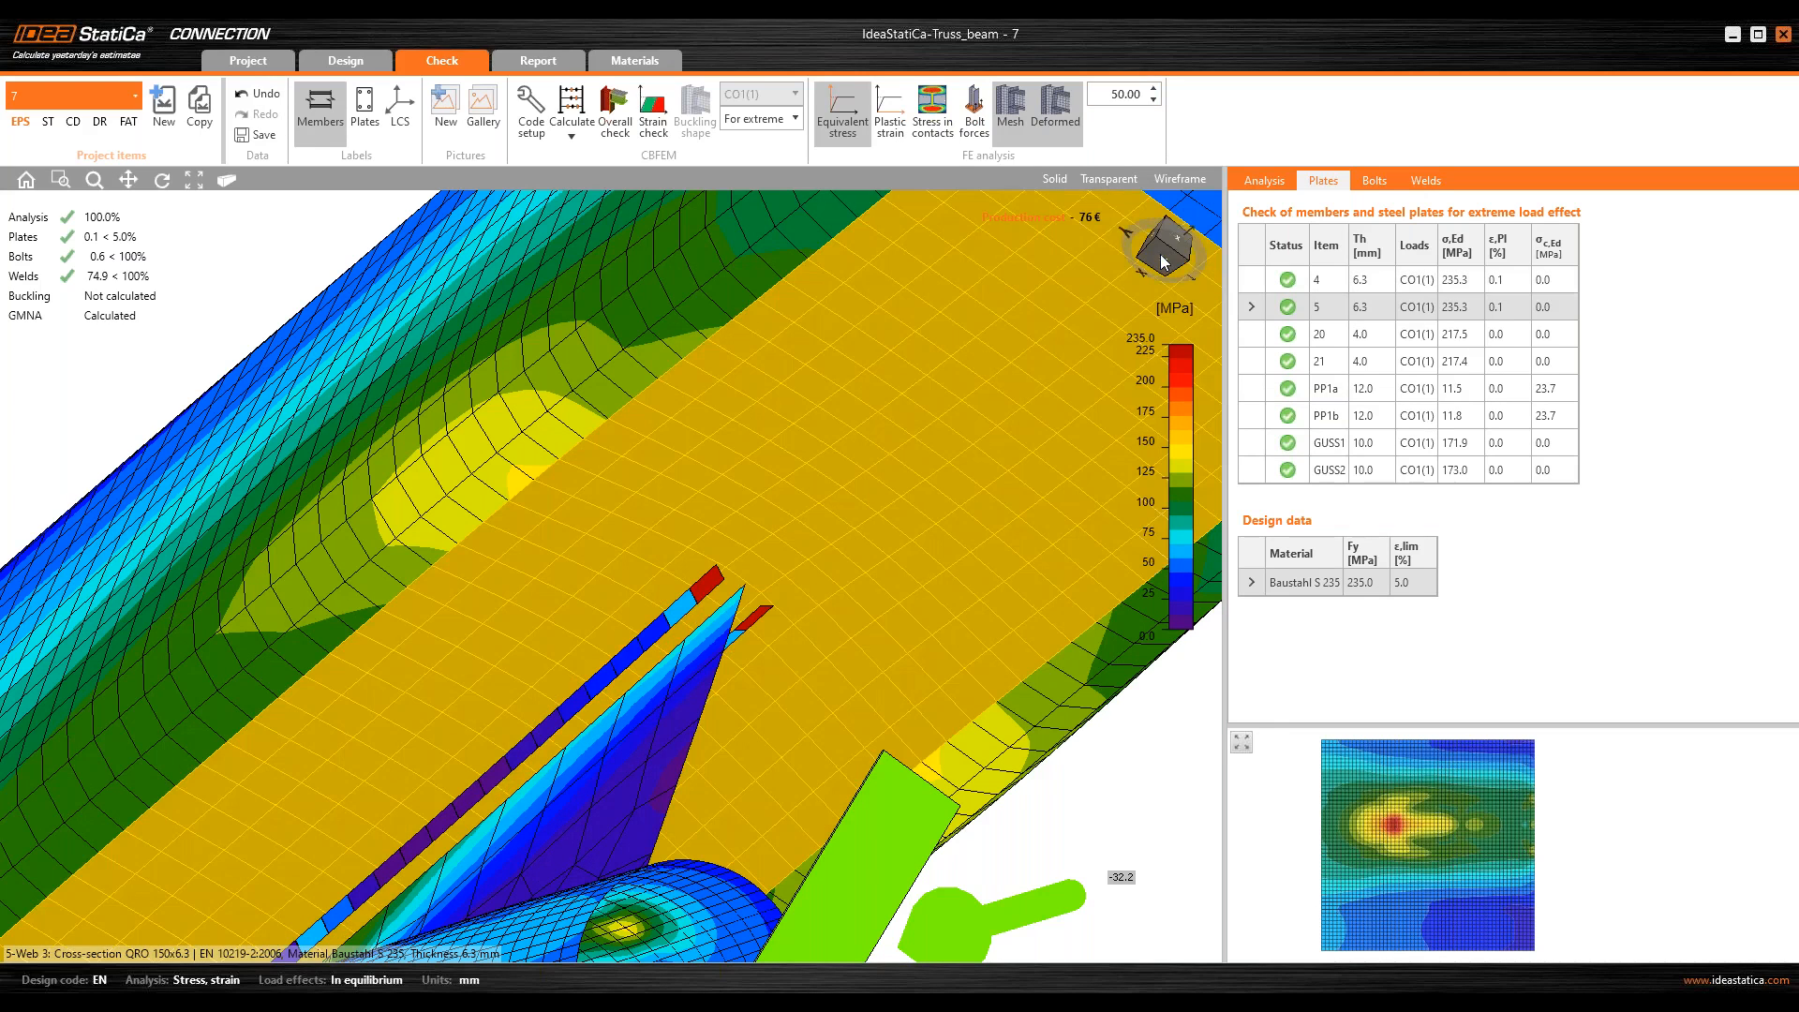
# Step: Examine the equivalent stress on the deformed joint from the front and around the gusset's outer end
pyautogui.click(27, 181)
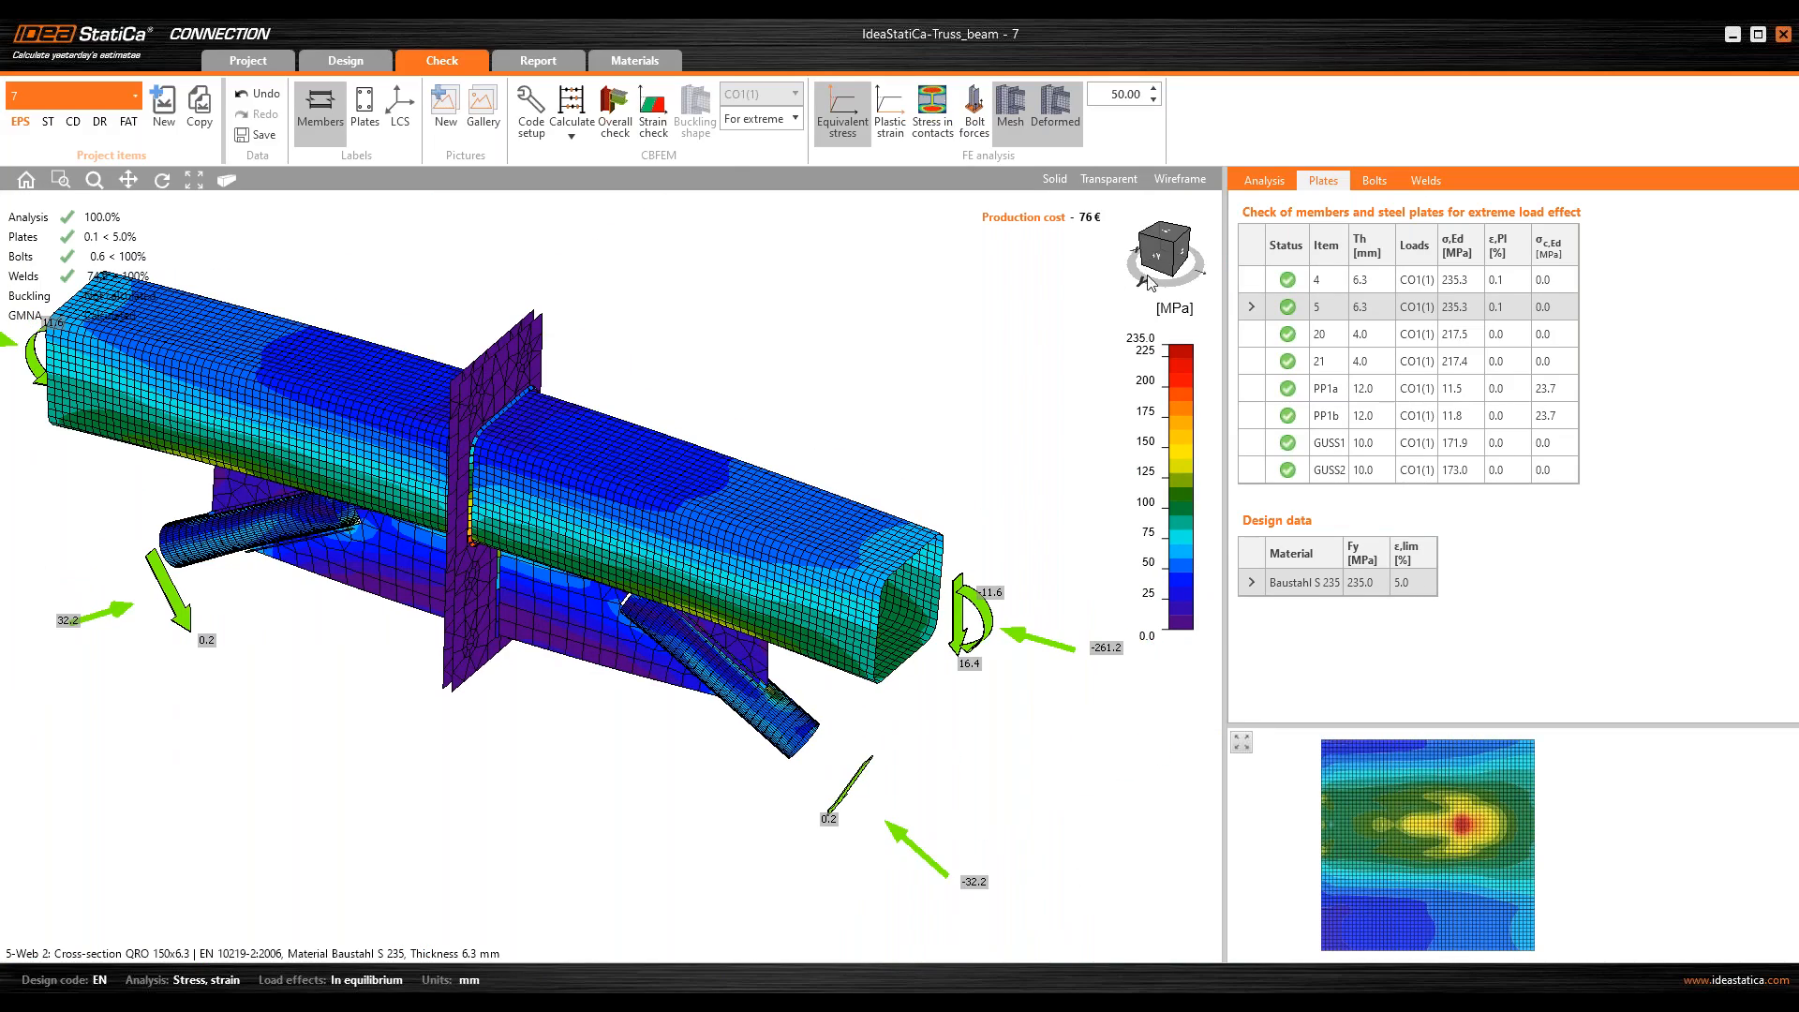
pyautogui.click(1156, 255)
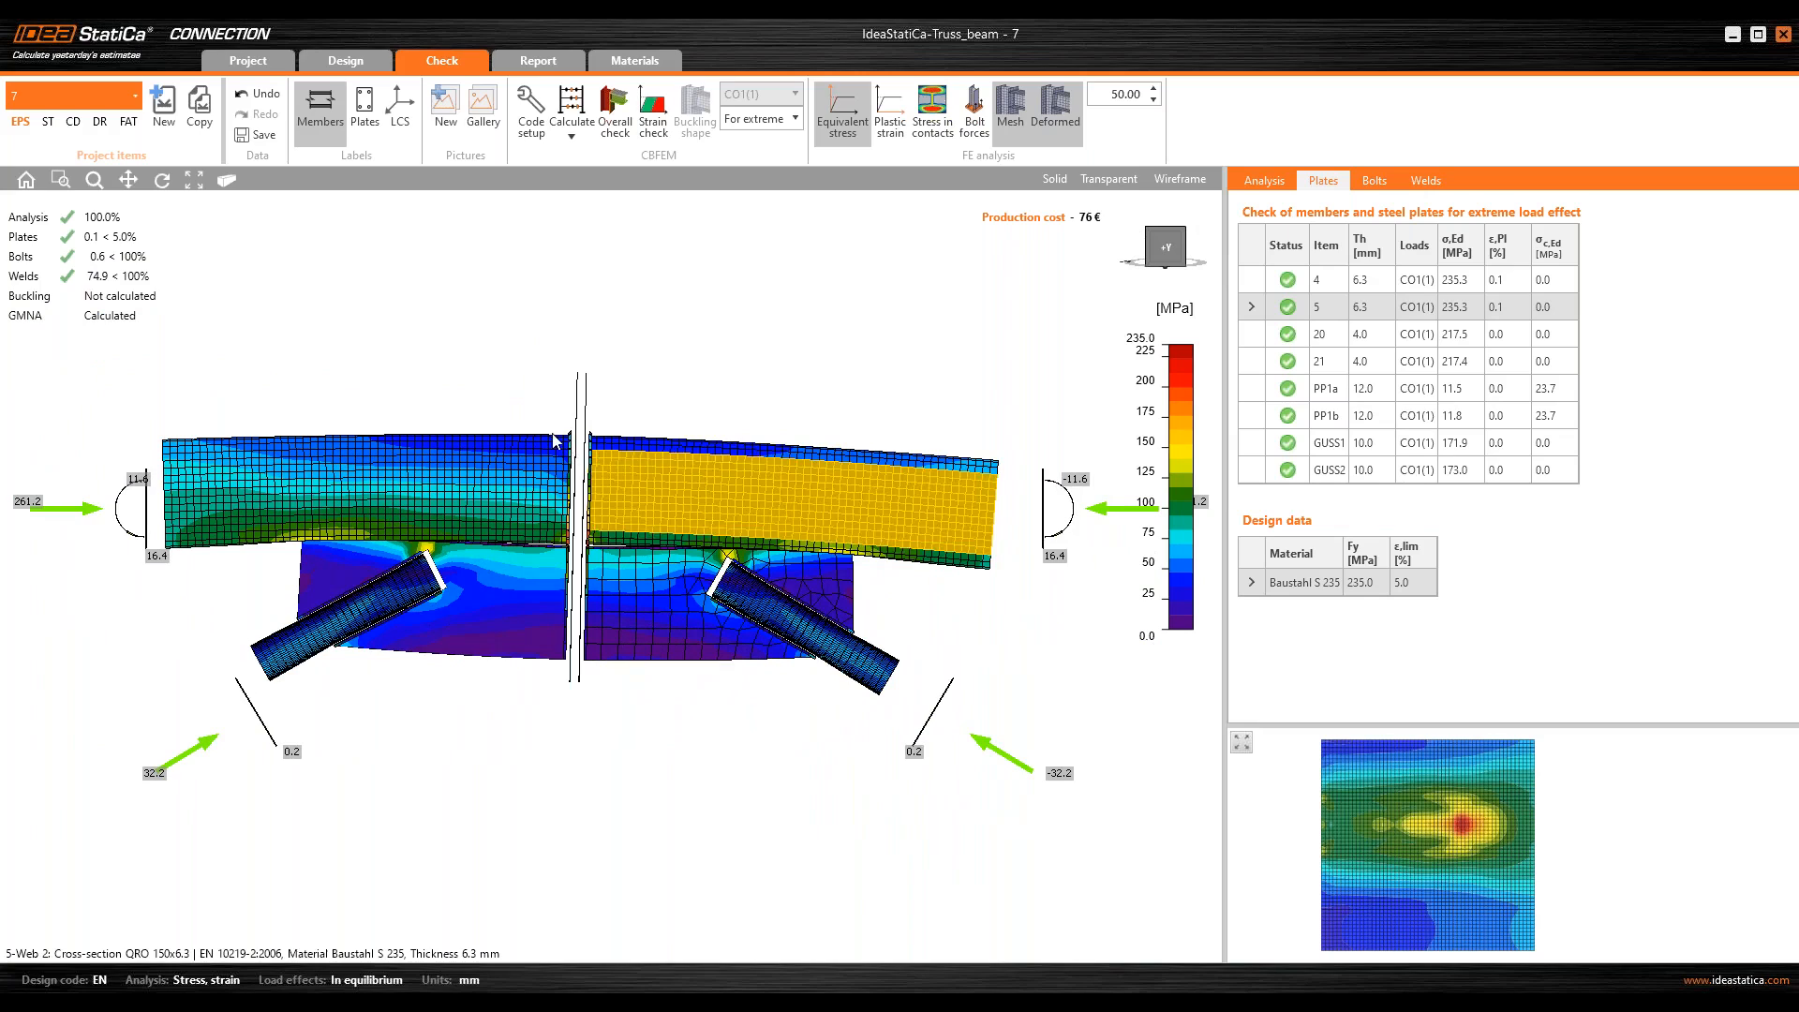
pyautogui.moveTo(539, 511); pyautogui.dragTo(473, 470, button='middle')
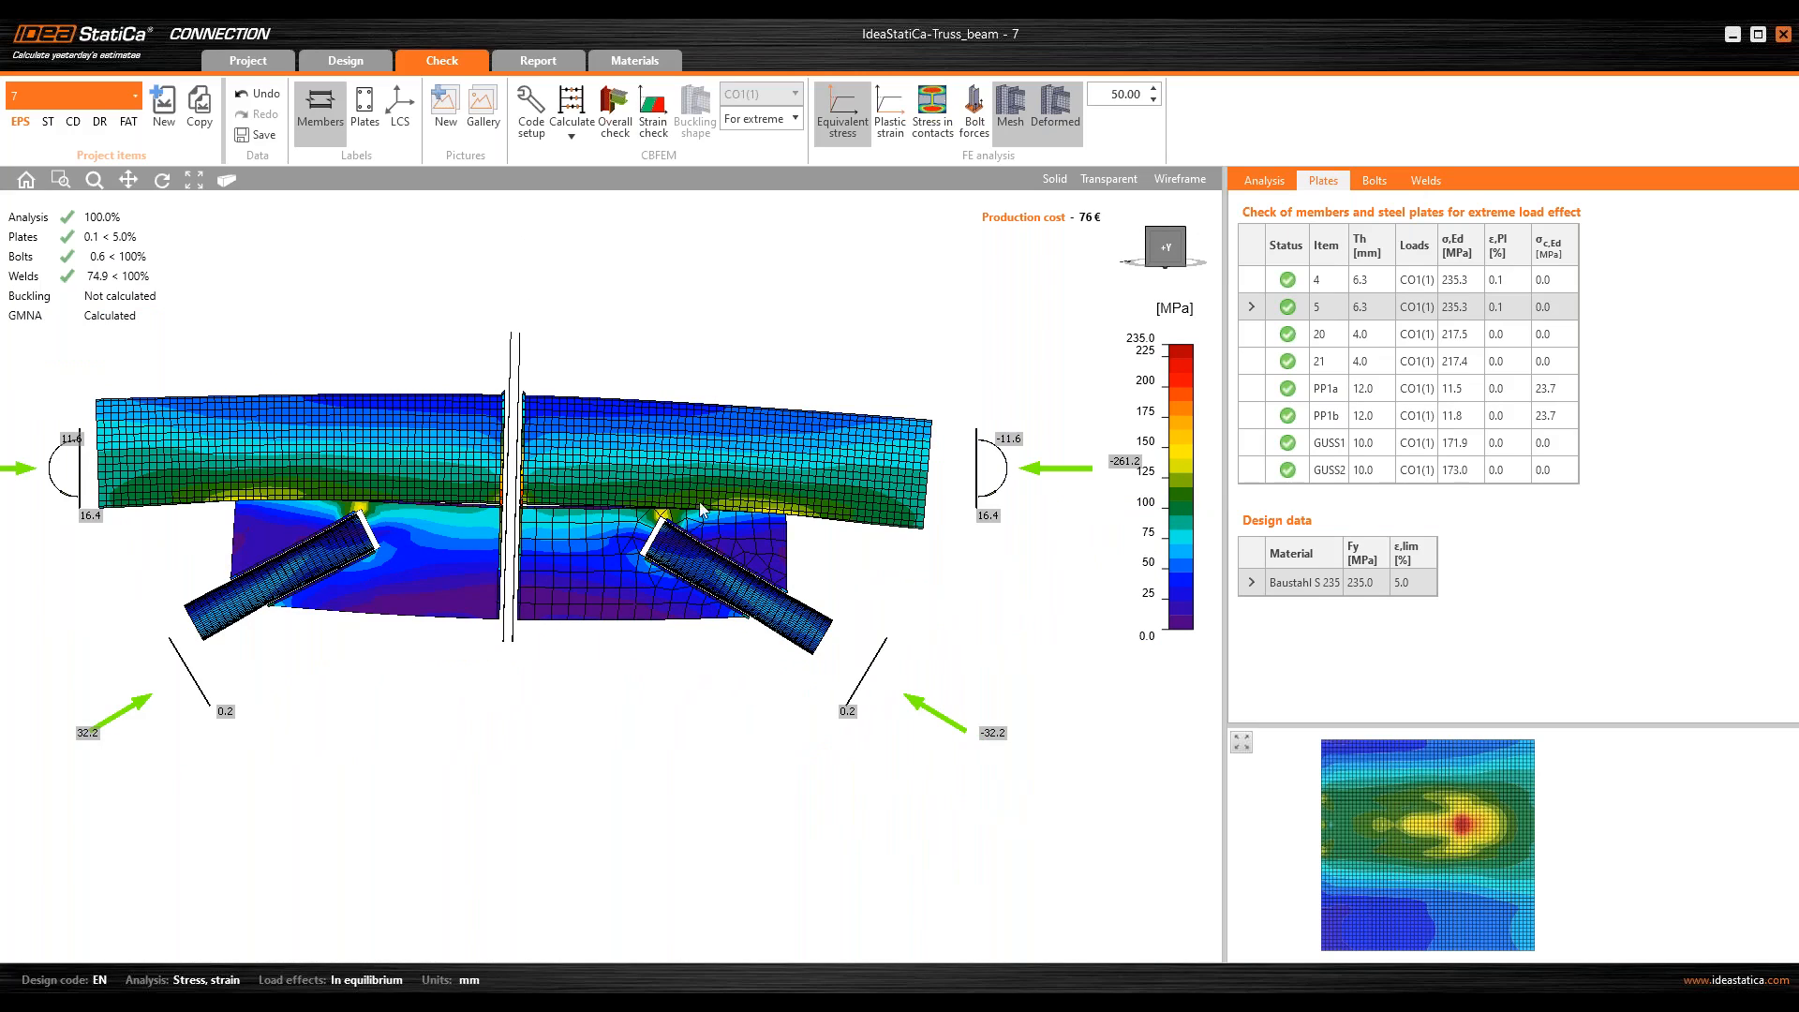
pyautogui.moveTo(631, 609); pyautogui.dragTo(605, 509, button='right')
pyautogui.scroll(2, 761, 542)
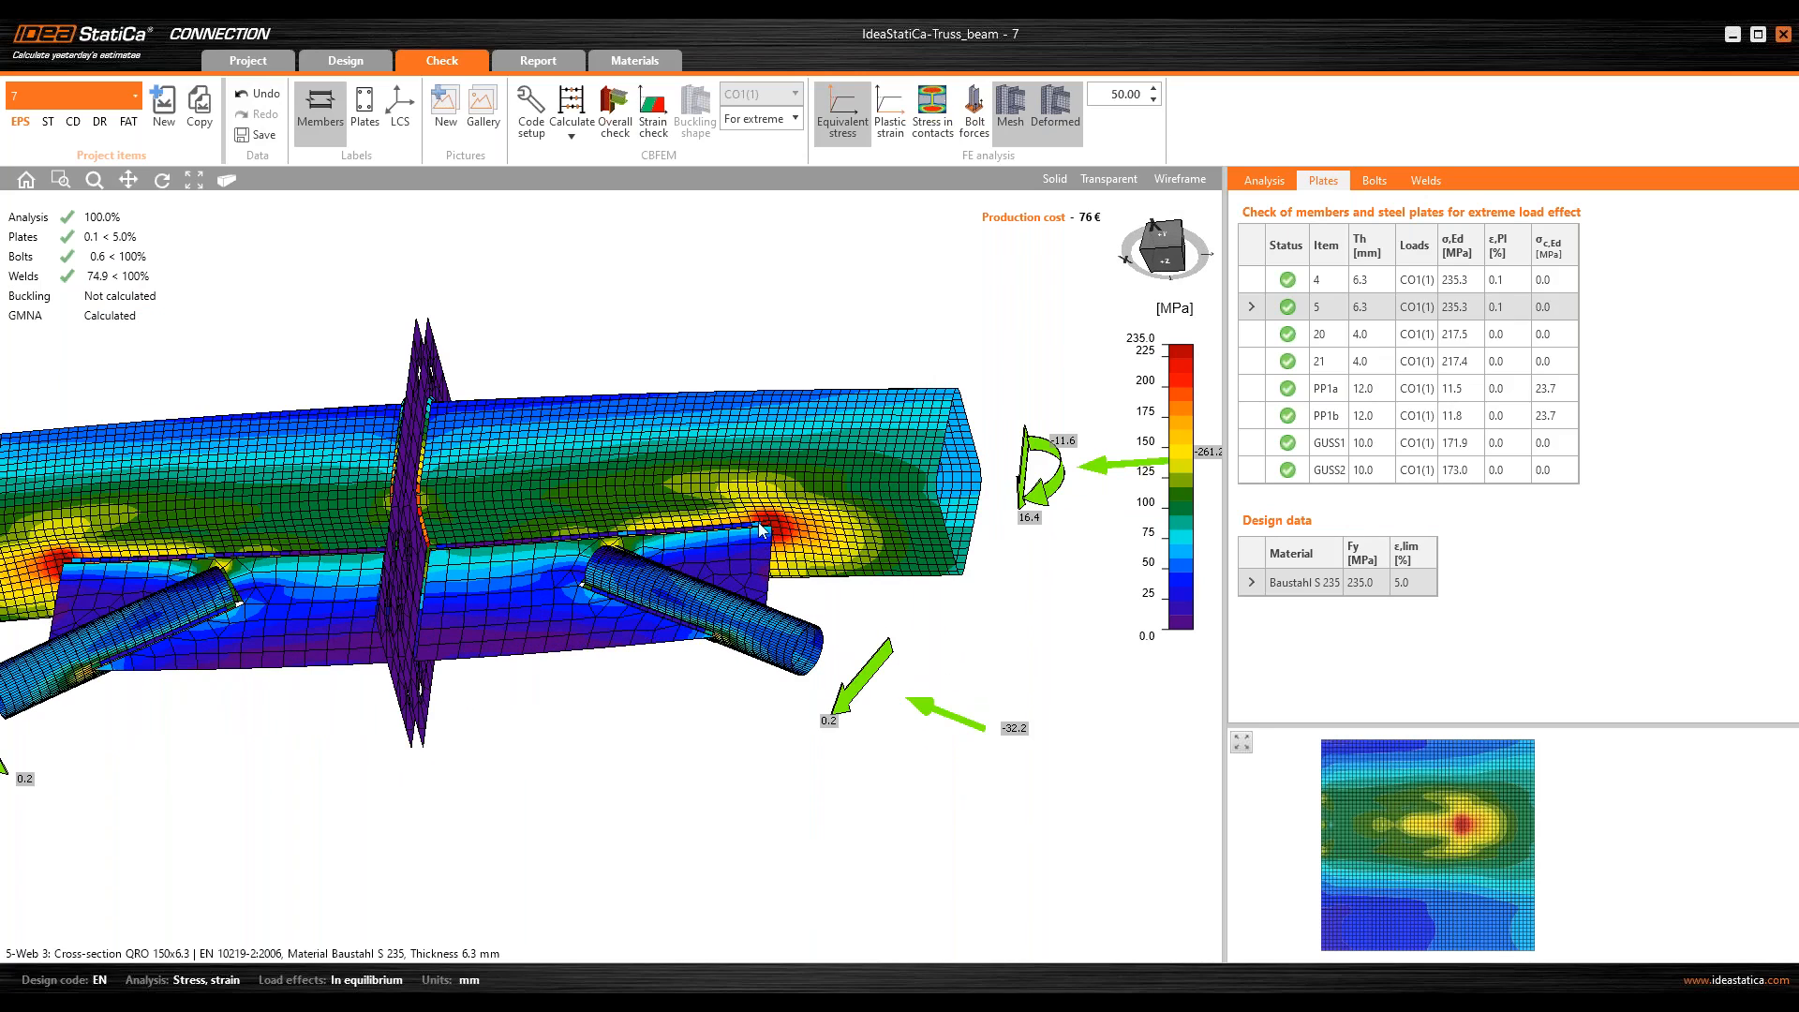
pyautogui.scroll(2, 740, 508)
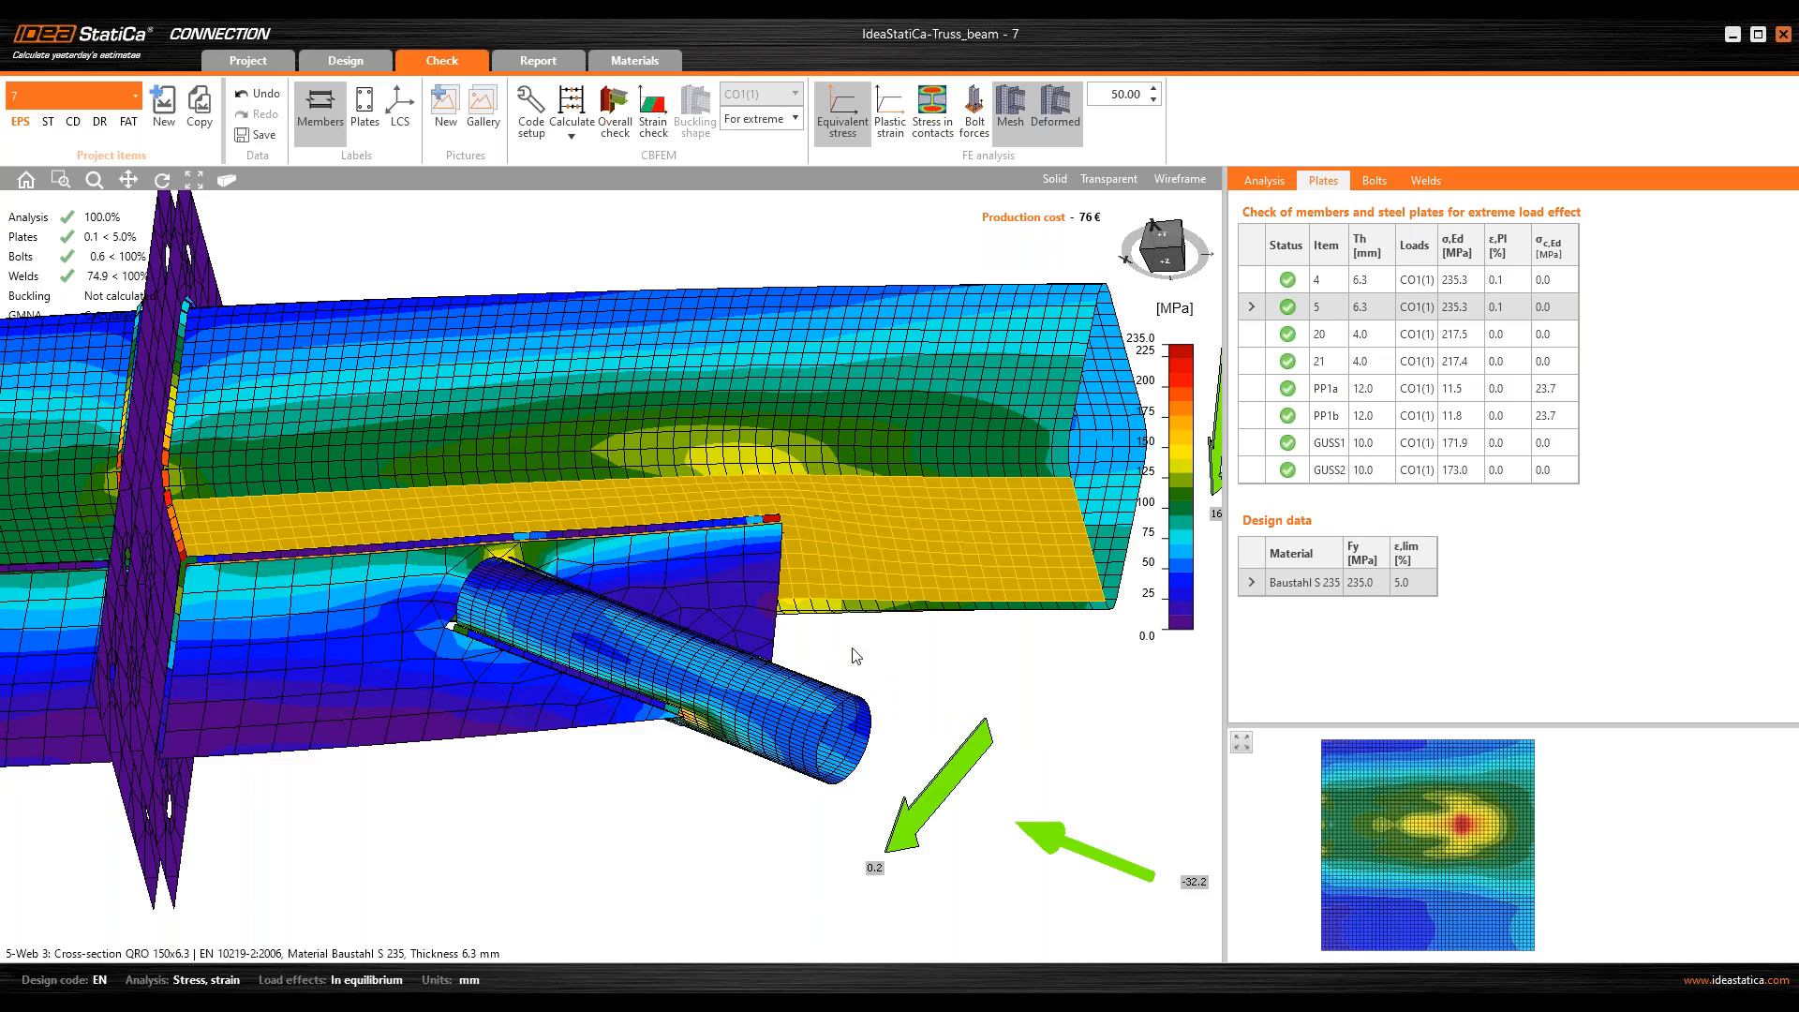
# Step: Plot the plastic strain and inspect the chord at the outer ends of both gussets
pyautogui.click(890, 110)
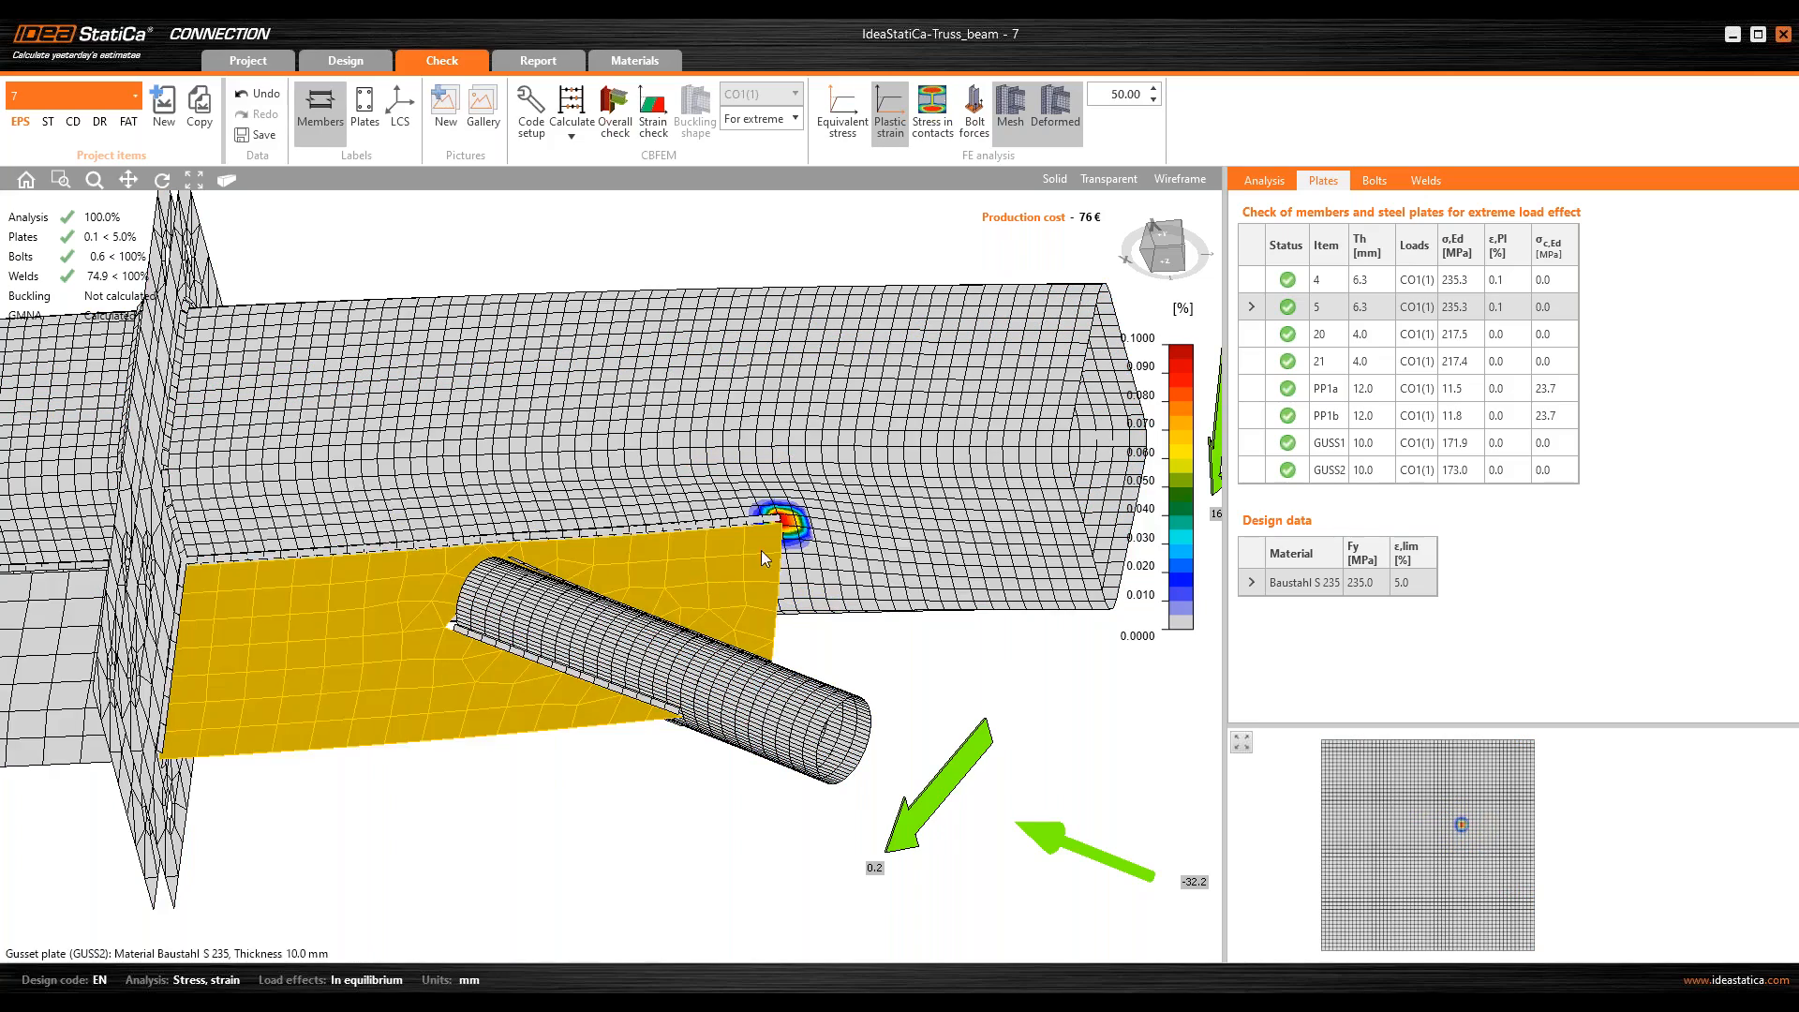
pyautogui.moveTo(487, 562); pyautogui.dragTo(1218, 511, button='middle')
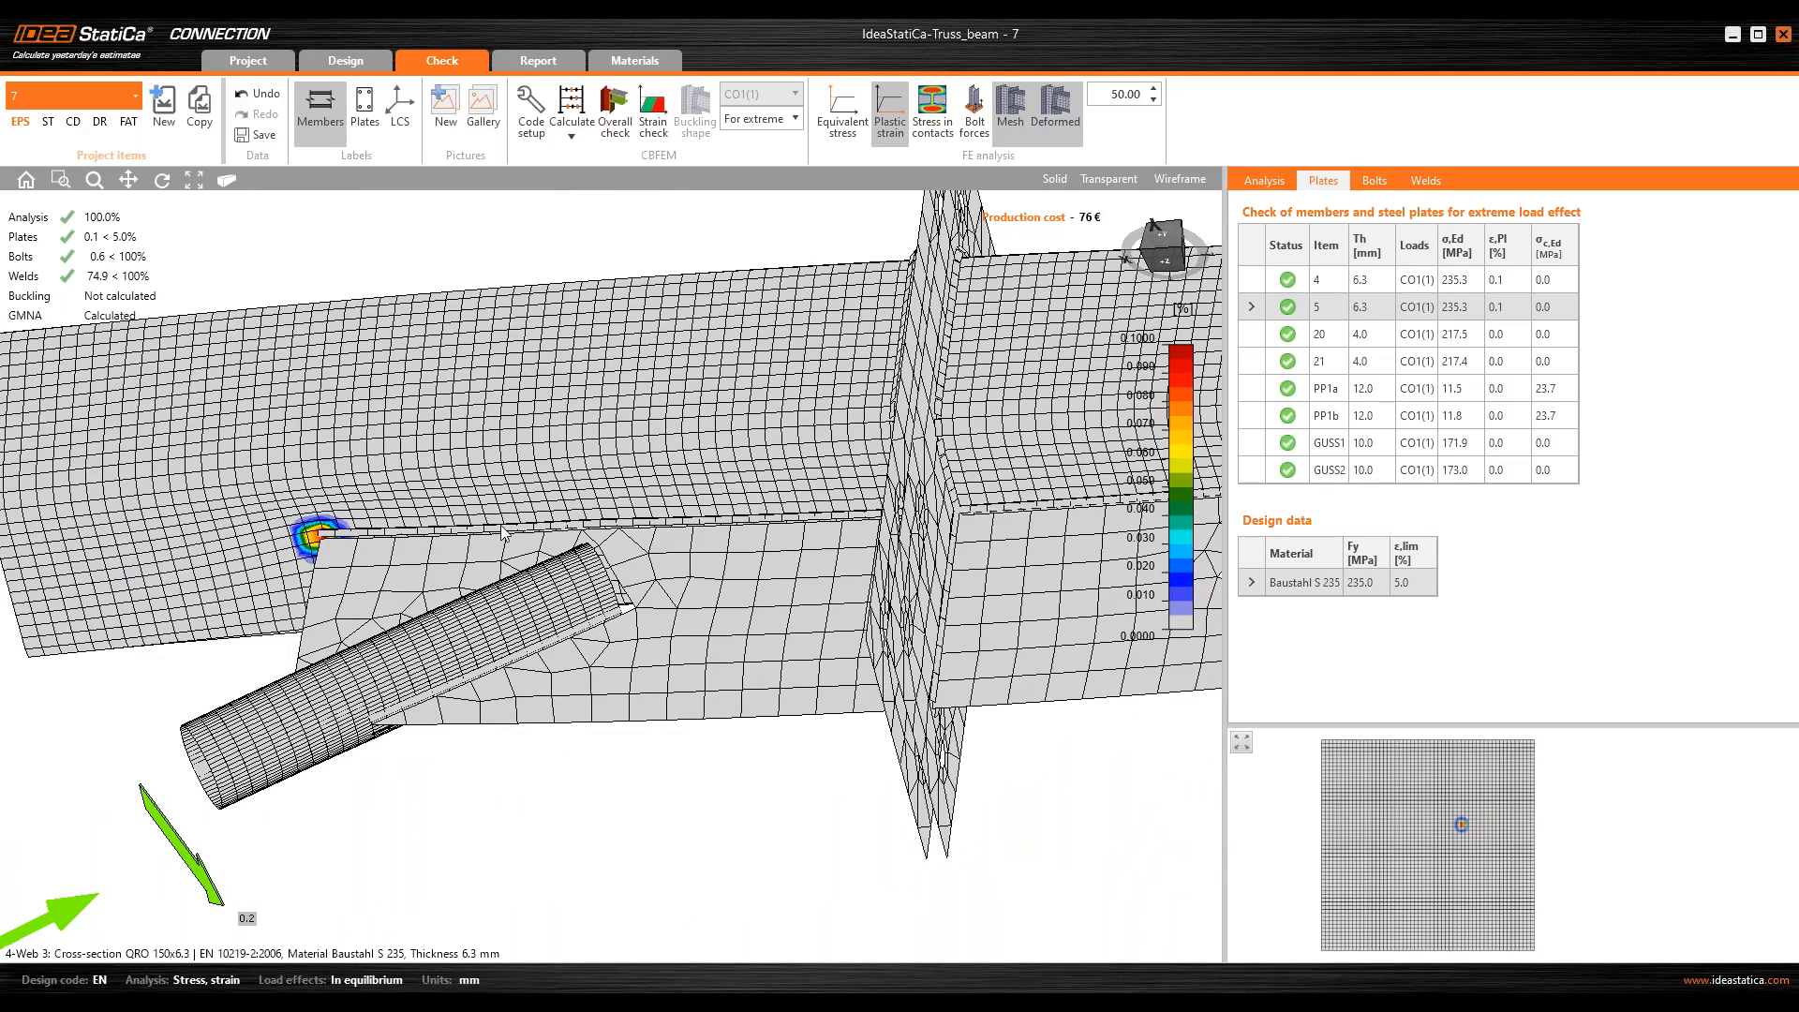
pyautogui.moveTo(501, 527); pyautogui.dragTo(328, 558, button='middle')
pyautogui.click(1167, 242)
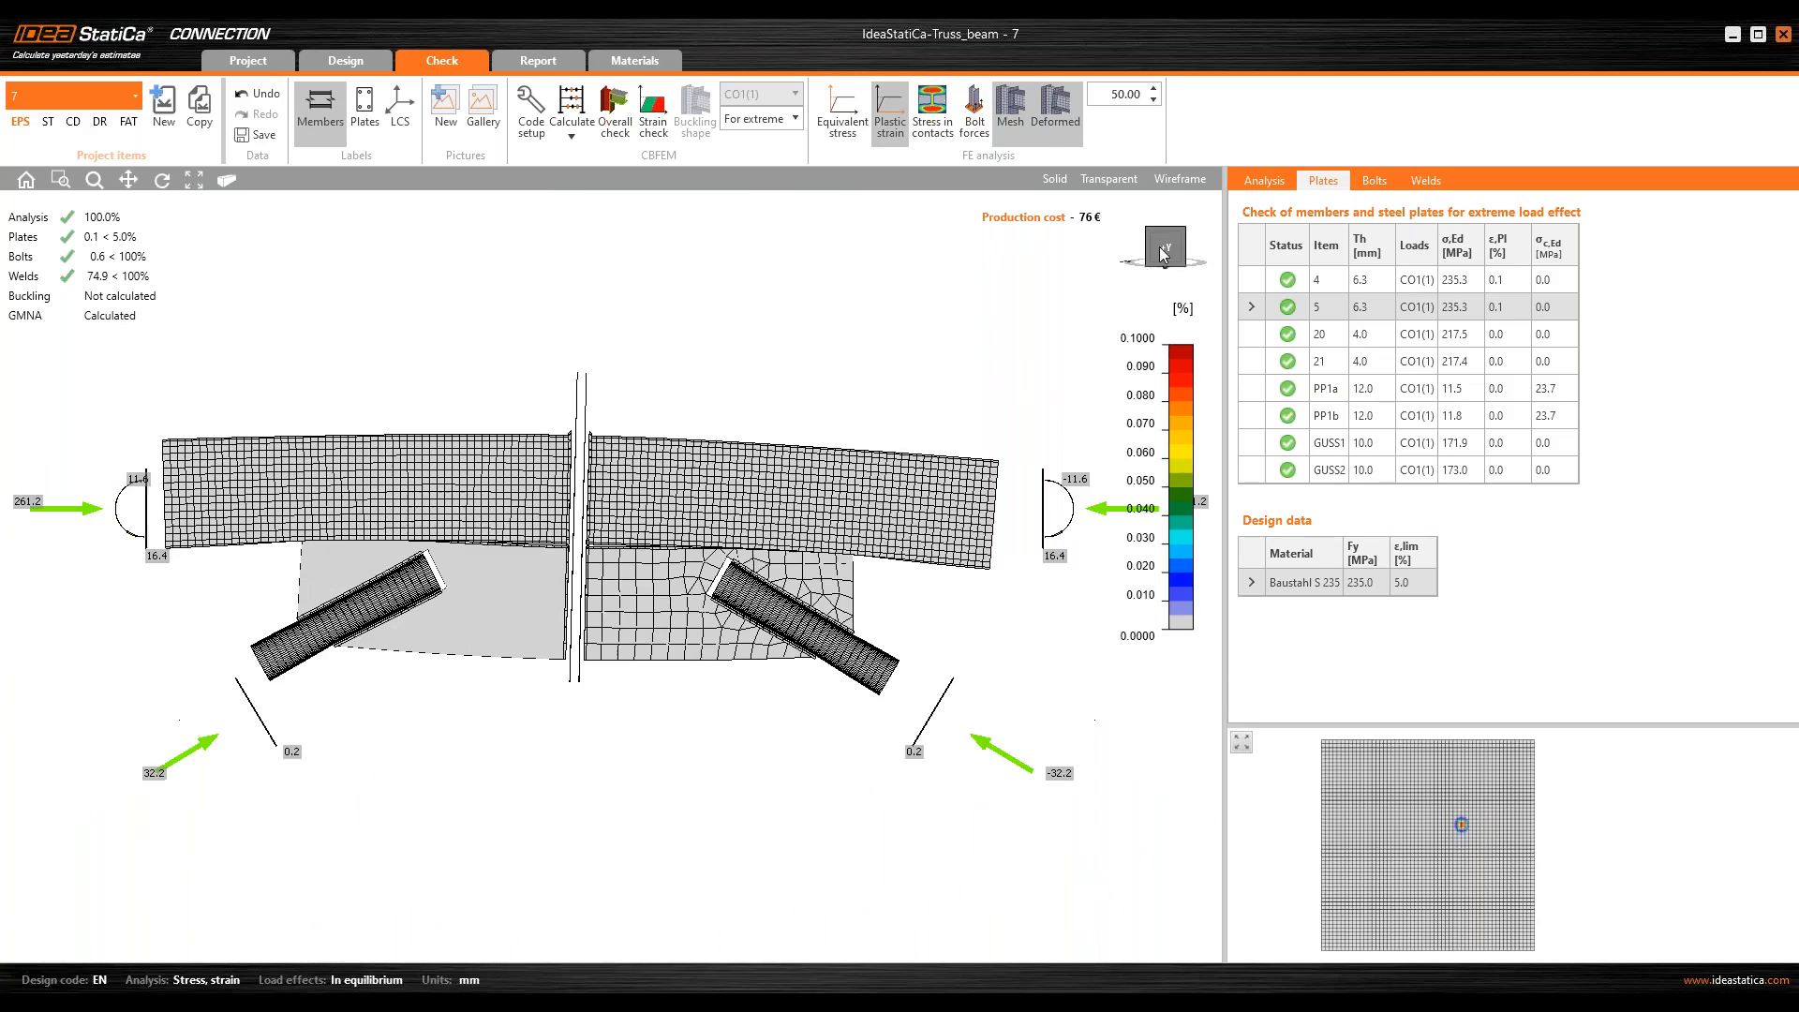
# Step: Open the detailed bolt check and display the bolt forces on the end plates
pyautogui.click(1370, 180)
pyautogui.click(975, 114)
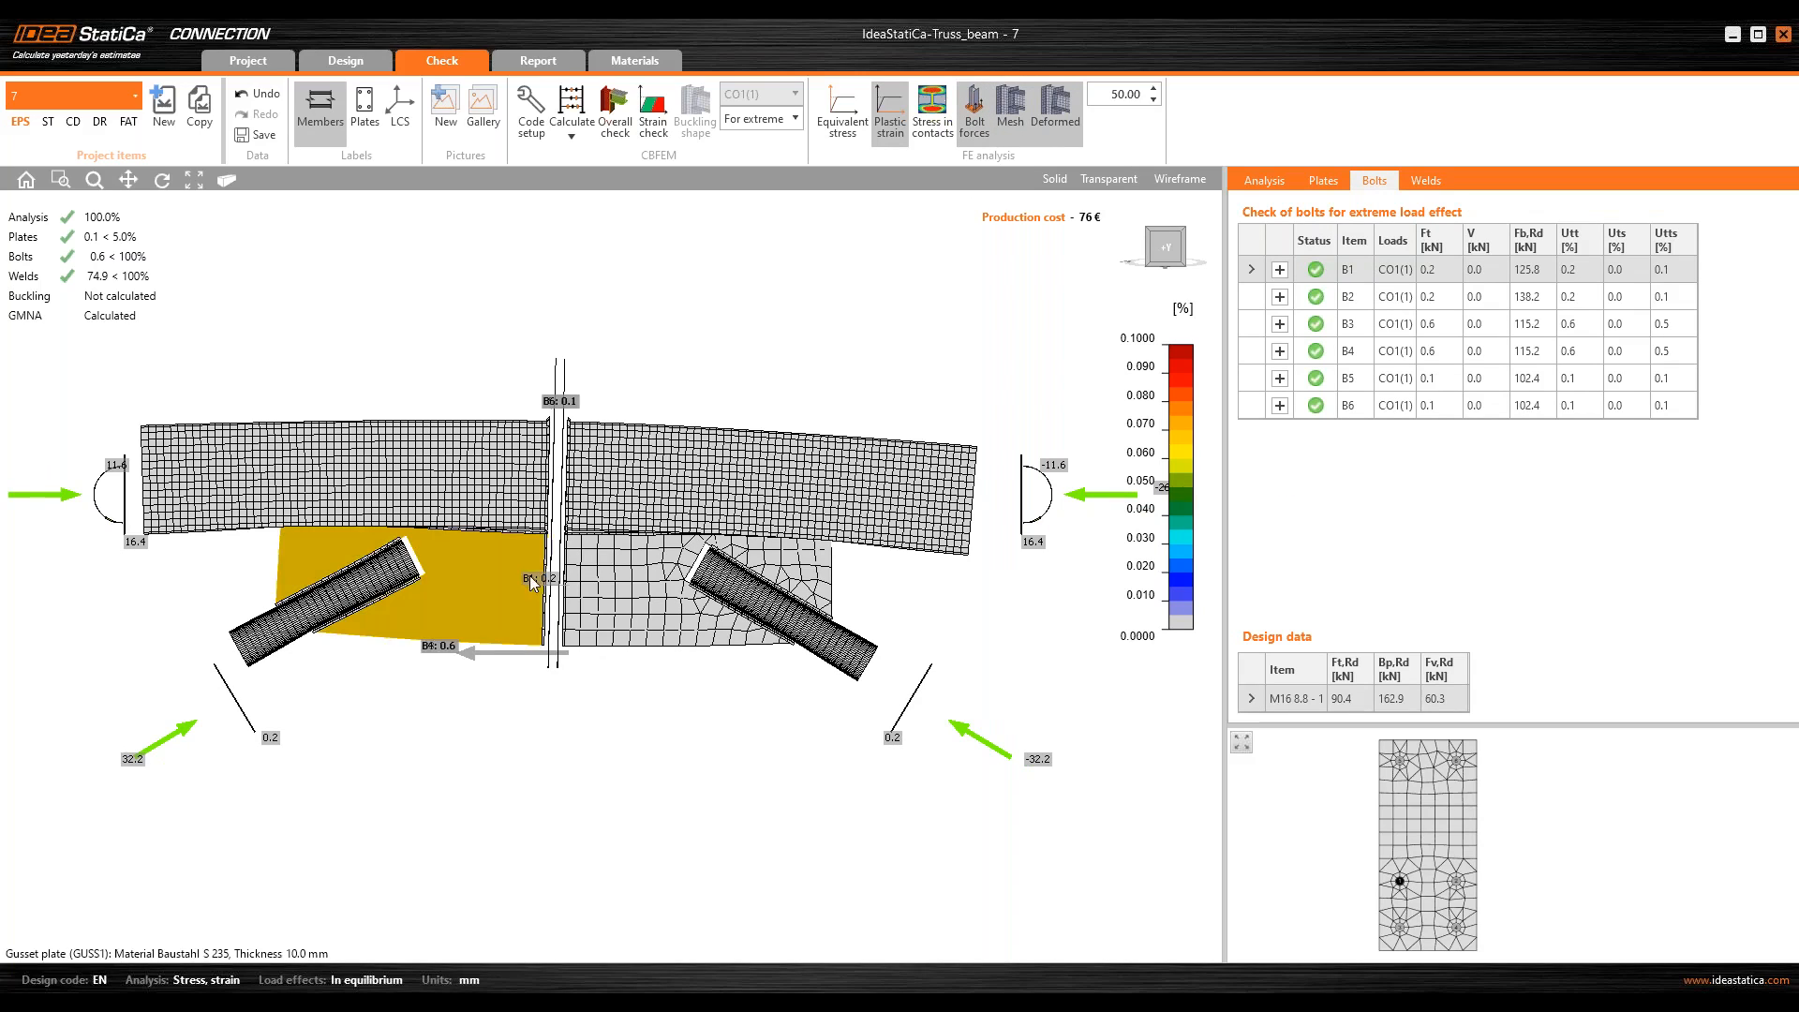
pyautogui.keyDown('ctrl'); pyautogui.moveTo(531, 576); pyautogui.dragTo(543, 577, button='middle'); pyautogui.keyUp('ctrl')
pyautogui.scroll(2, 1057, 512)
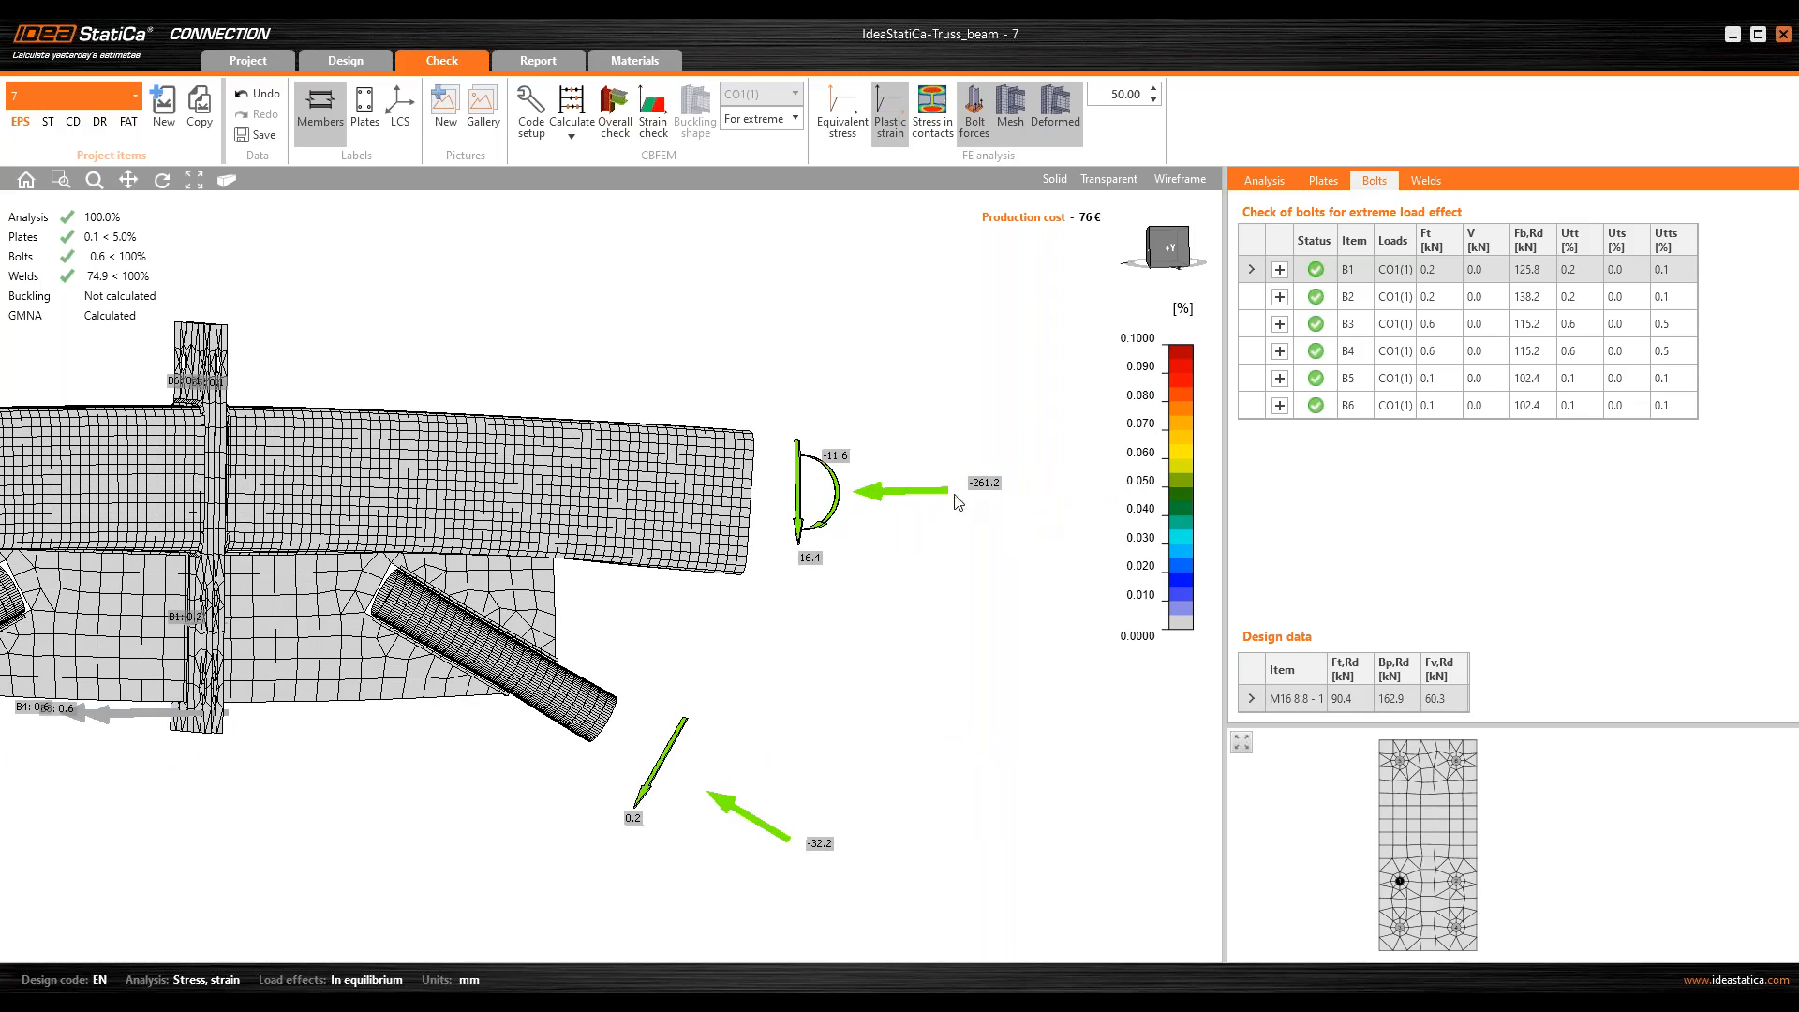
# Step: Examine the bending deformation and acting forces on both chord members, including from the front view
pyautogui.moveTo(536, 519); pyautogui.dragTo(639, 514, button='middle')
pyautogui.moveTo(330, 632); pyautogui.dragTo(497, 623, button='middle')
pyautogui.moveTo(647, 515); pyautogui.dragTo(763, 513, button='middle')
pyautogui.moveTo(439, 498); pyautogui.dragTo(527, 497, button='middle')
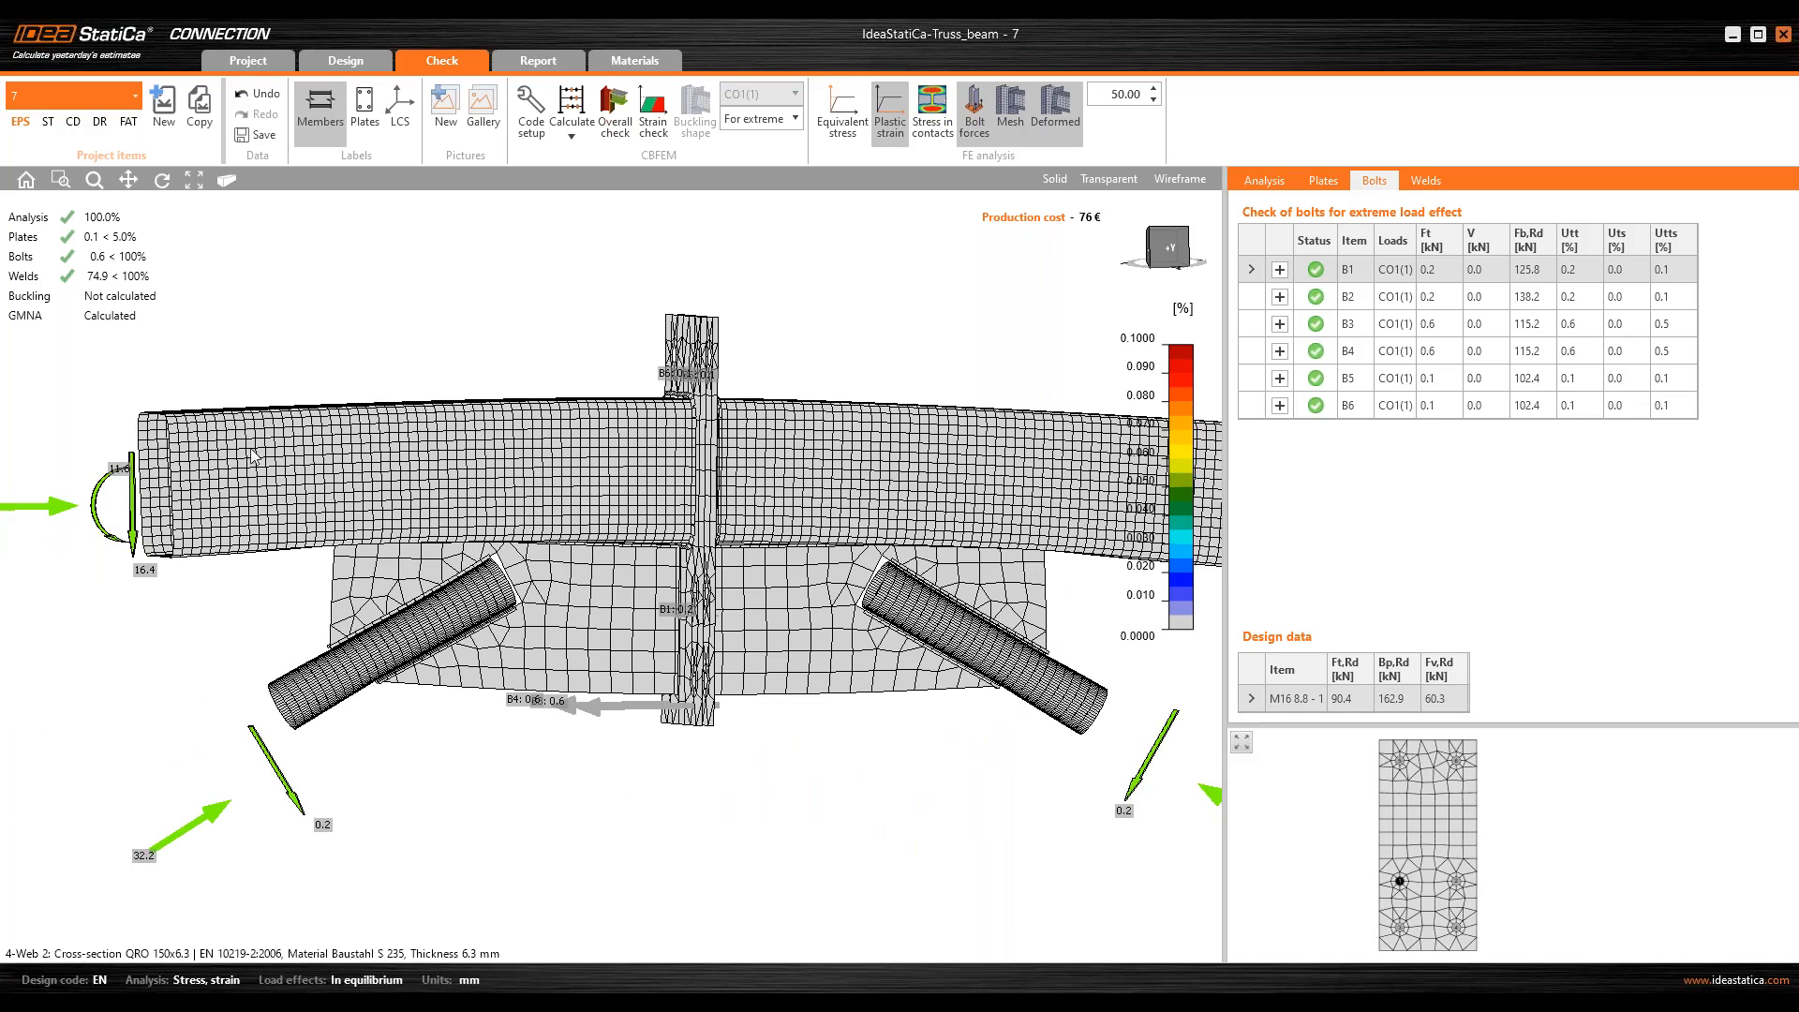
pyautogui.moveTo(253, 456); pyautogui.dragTo(365, 458, button='middle')
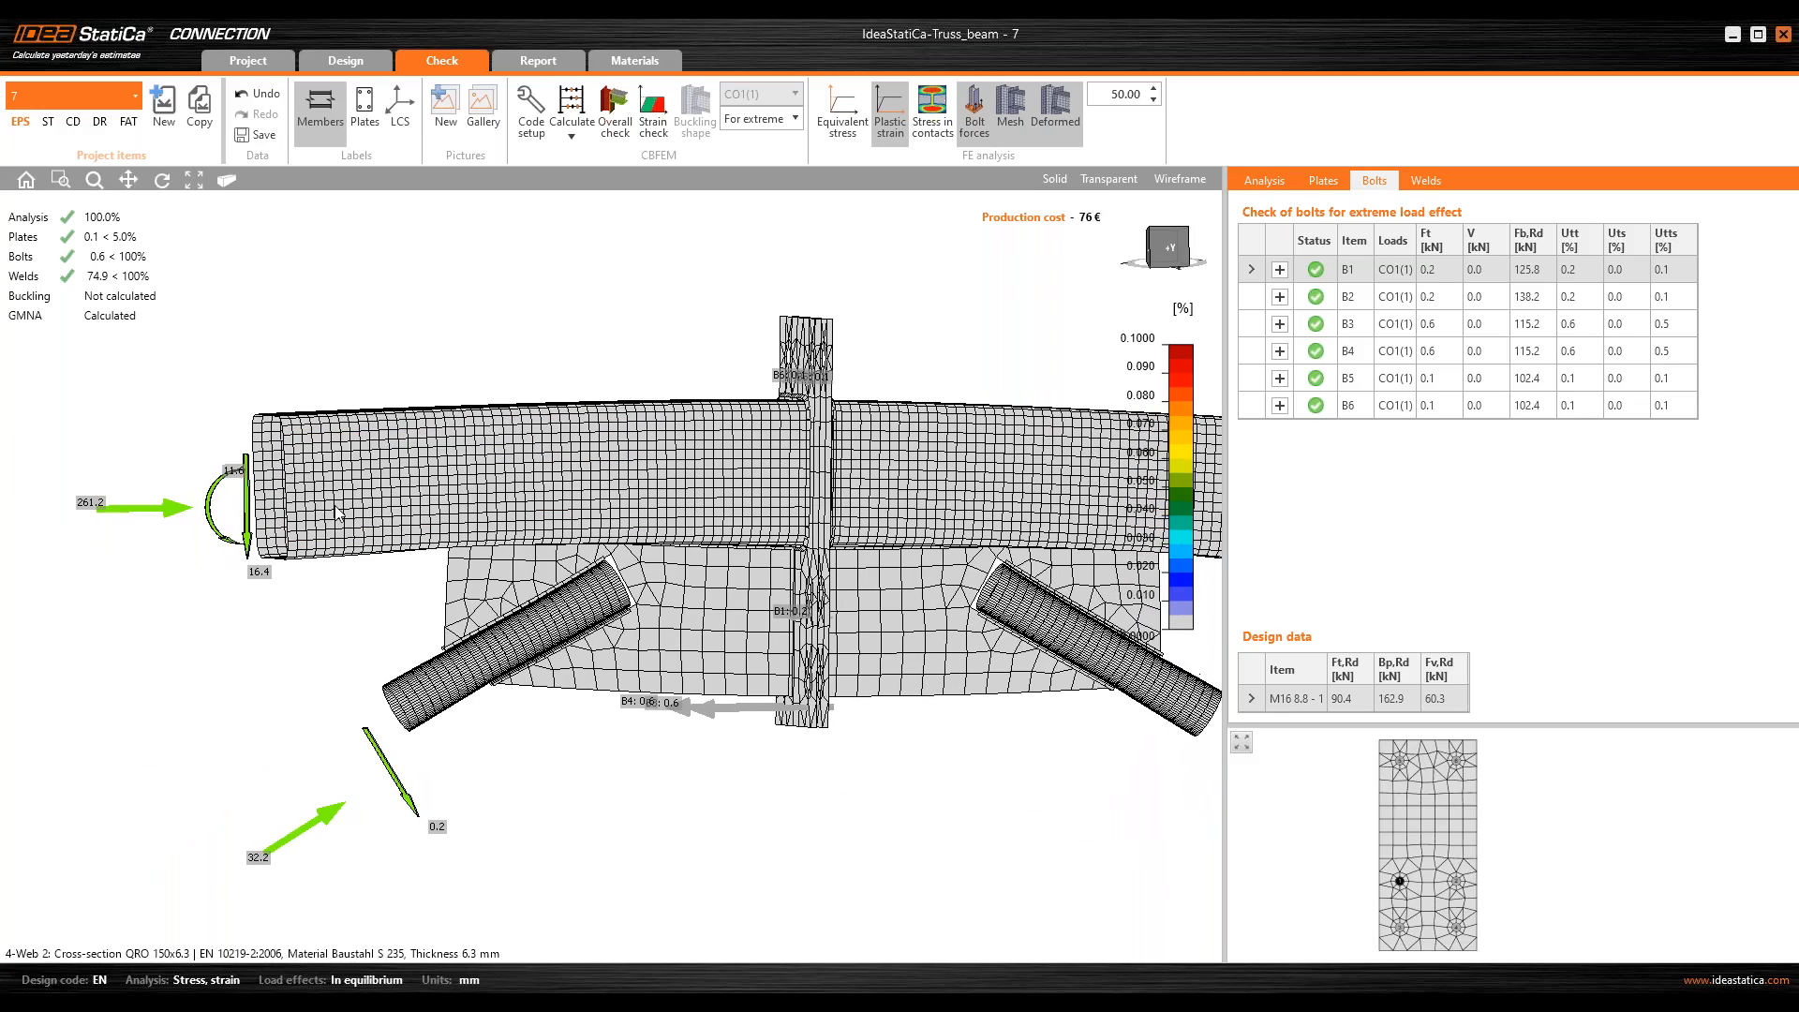
pyautogui.moveTo(600, 488); pyautogui.dragTo(544, 491, button='middle')
pyautogui.moveTo(669, 446); pyautogui.dragTo(558, 480, button='middle')
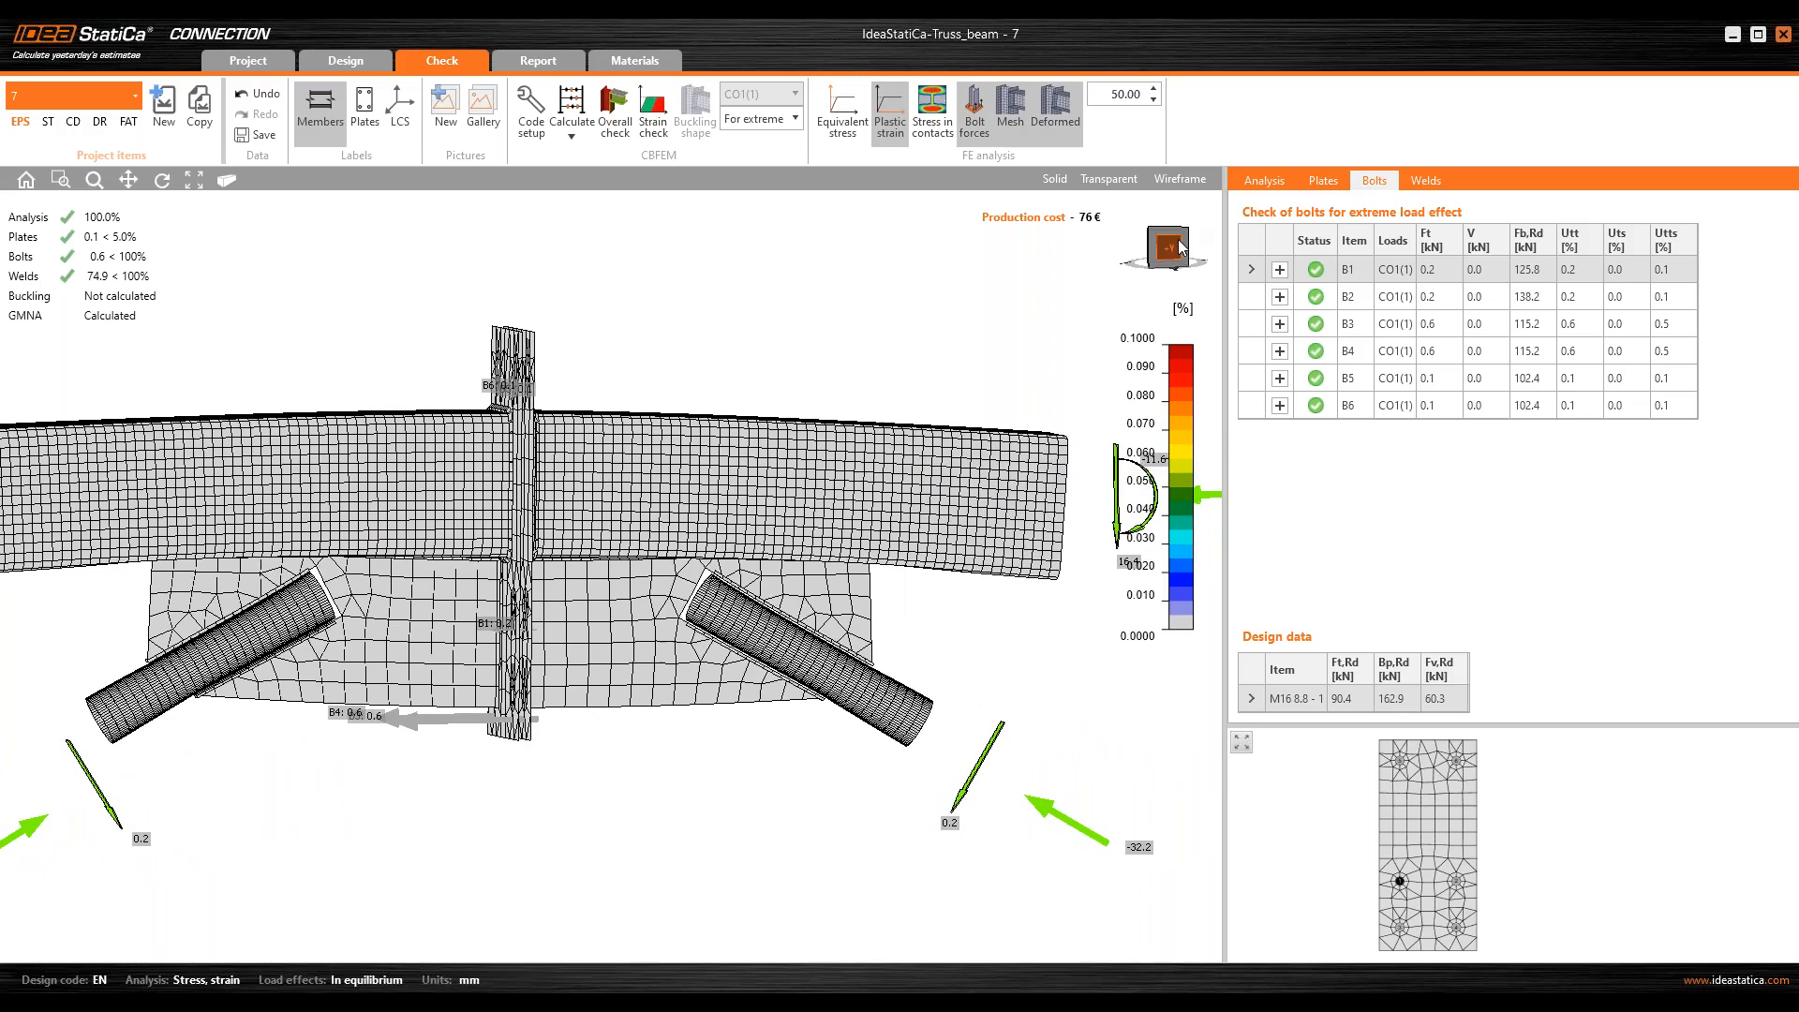
pyautogui.click(1178, 247)
pyautogui.moveTo(732, 444); pyautogui.dragTo(702, 445, button='middle')
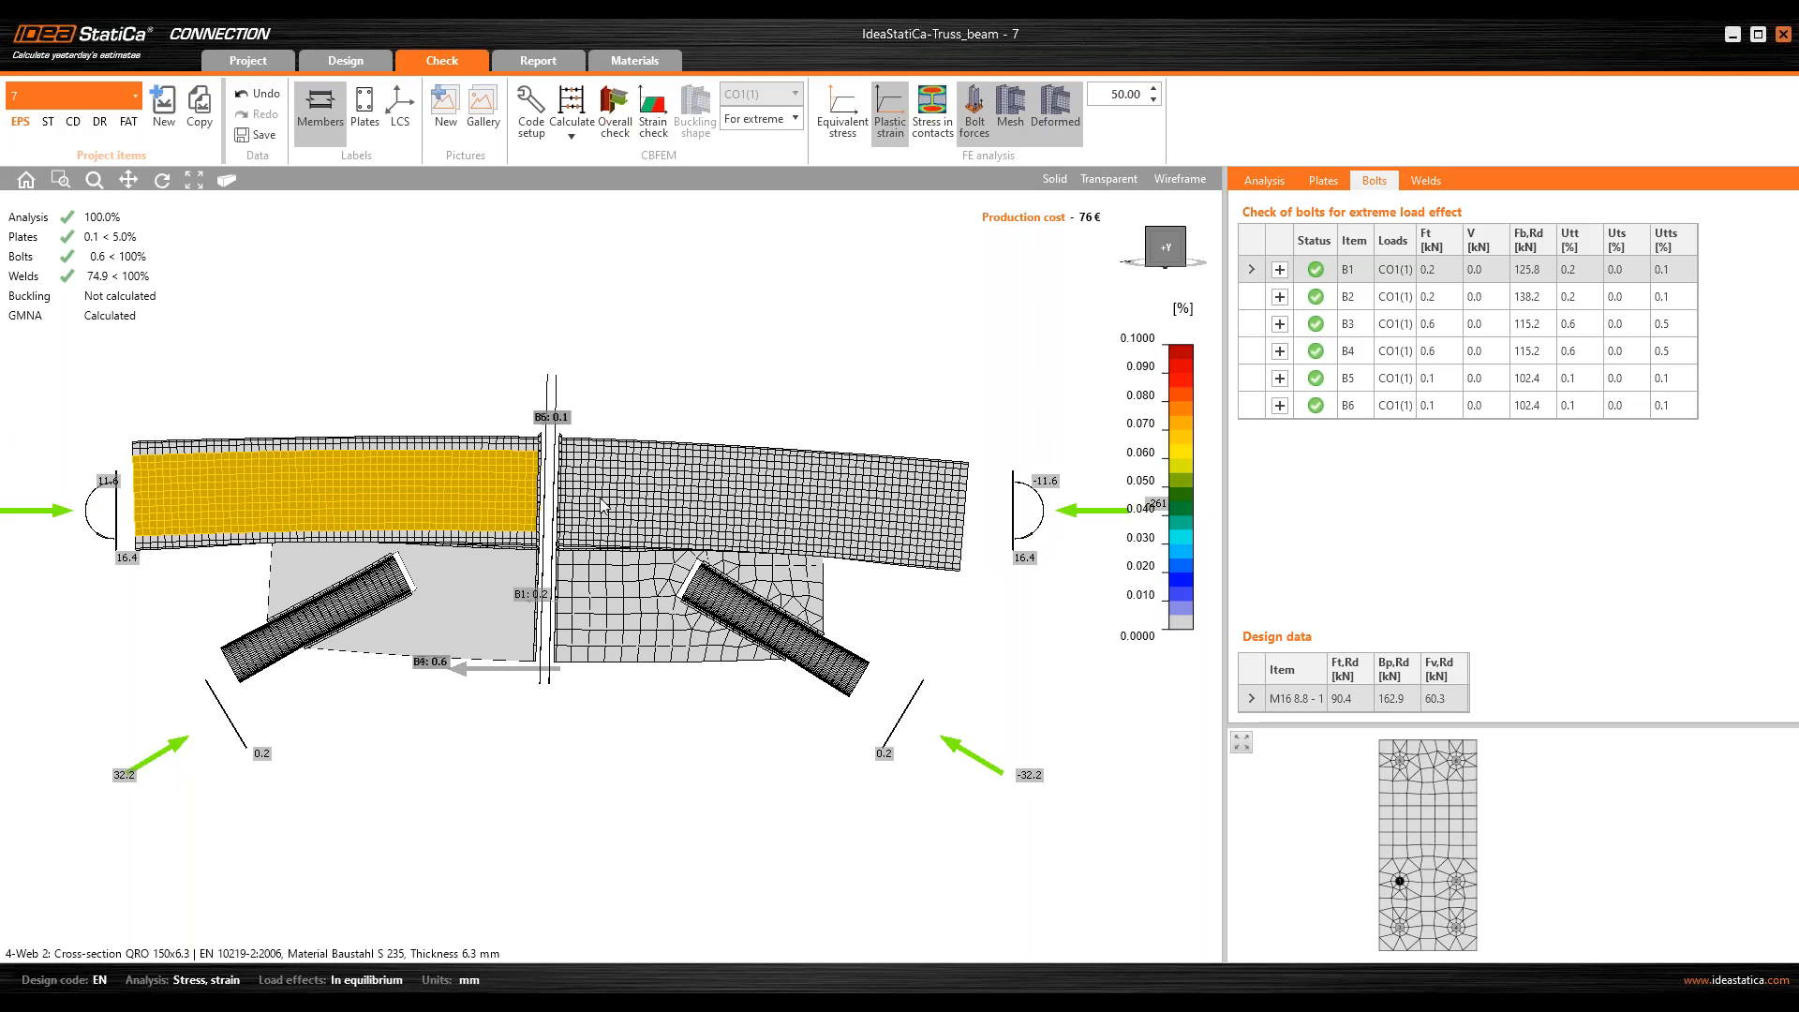
pyautogui.moveTo(602, 476); pyautogui.dragTo(608, 504, button='middle')
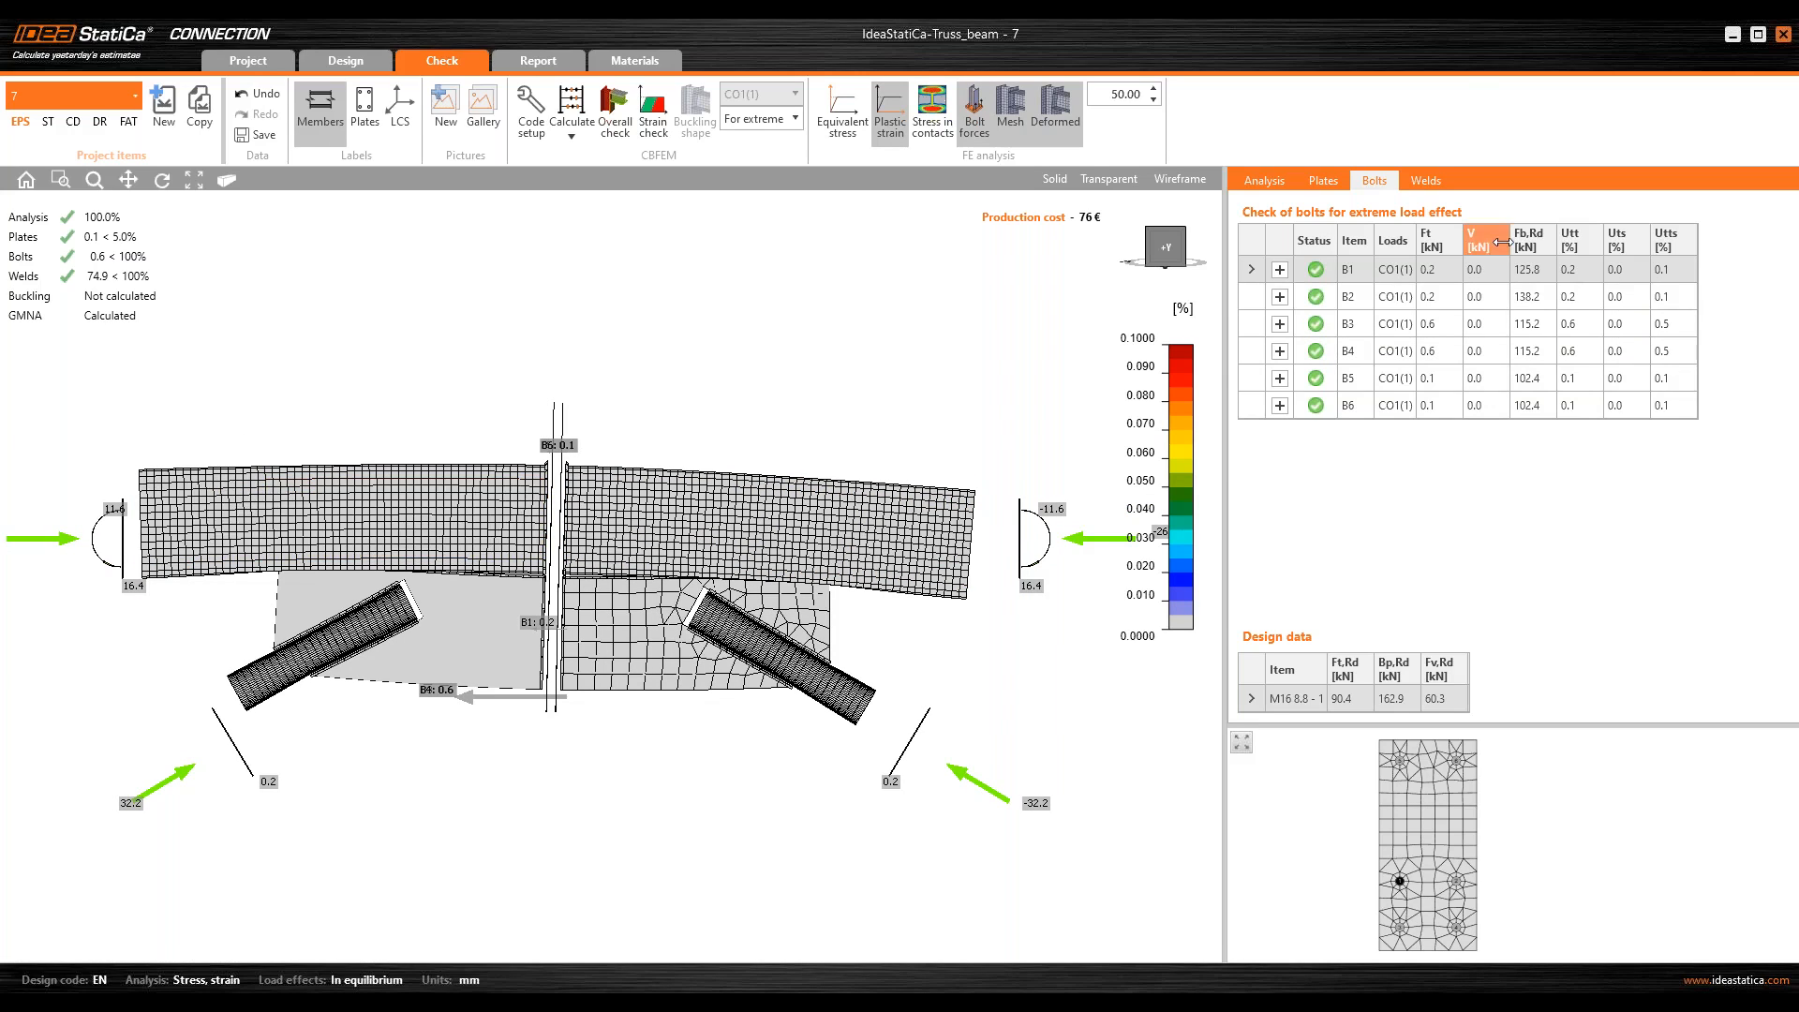
# Step: Plot the stress in contacts and inspect the contact pressure on end plate PP1b
pyautogui.click(954, 125)
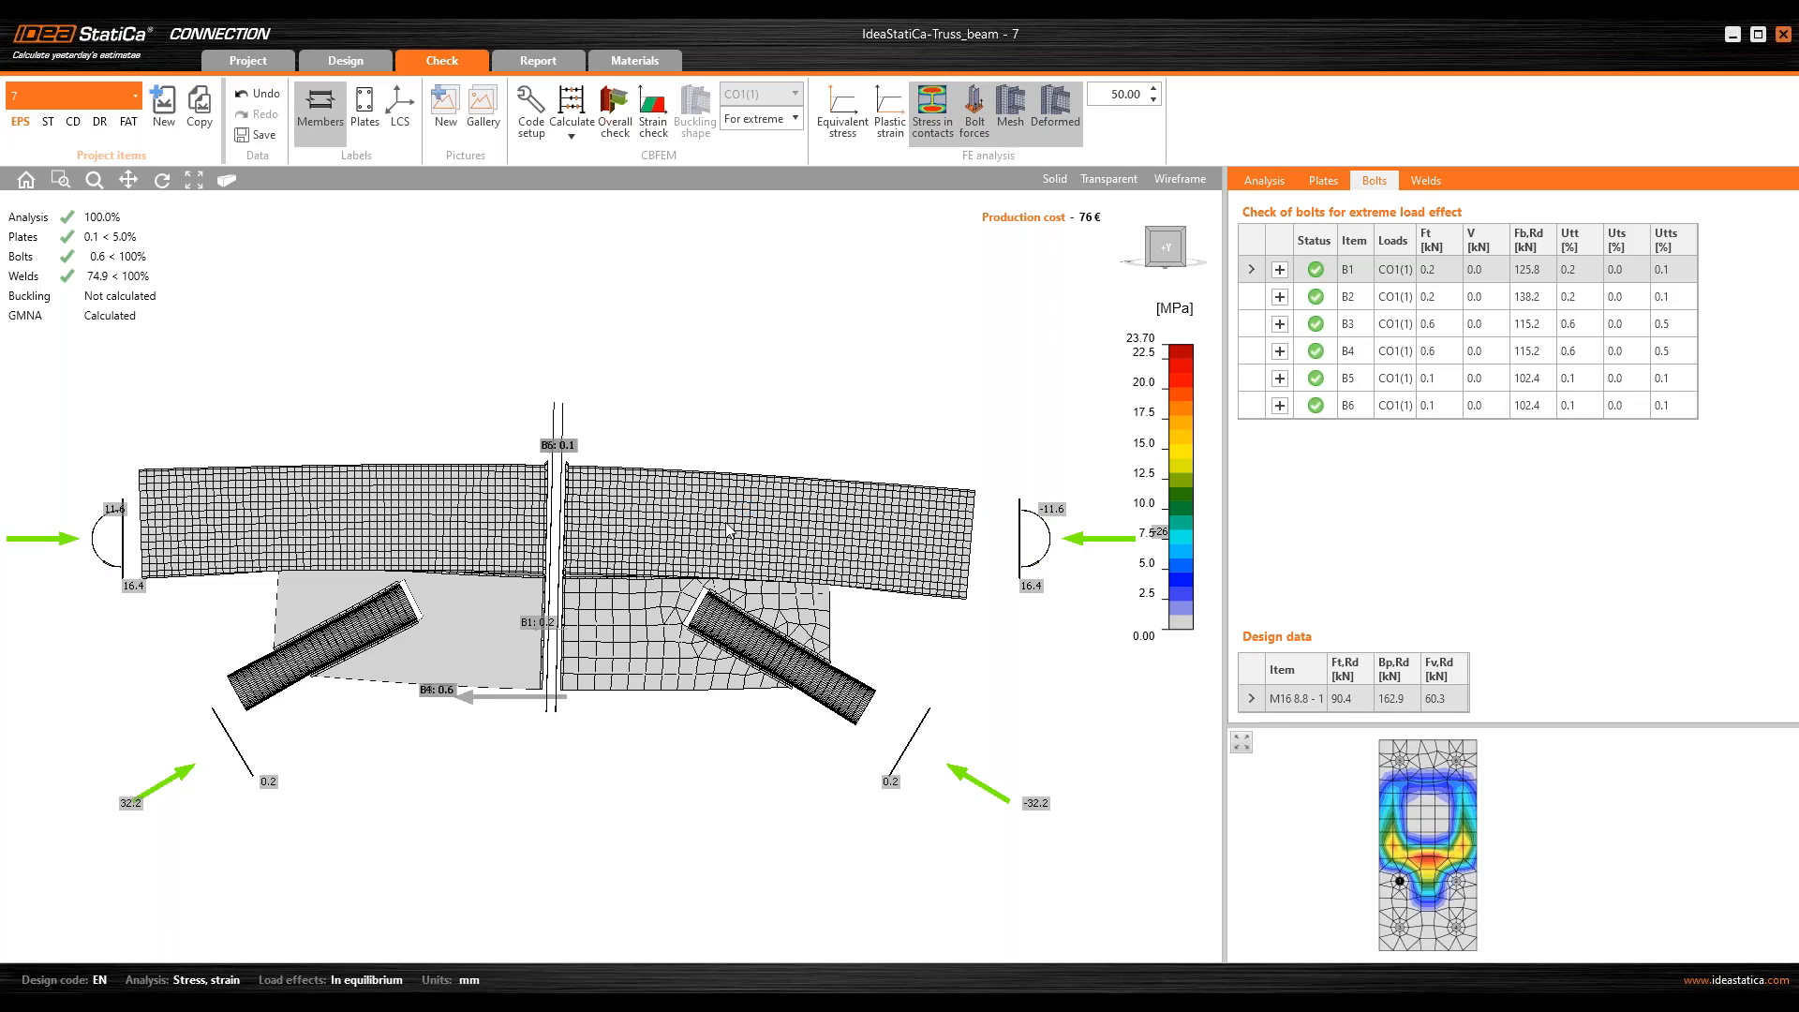
pyautogui.moveTo(726, 523); pyautogui.dragTo(418, 546, button='middle')
pyautogui.scroll(2, 526, 605)
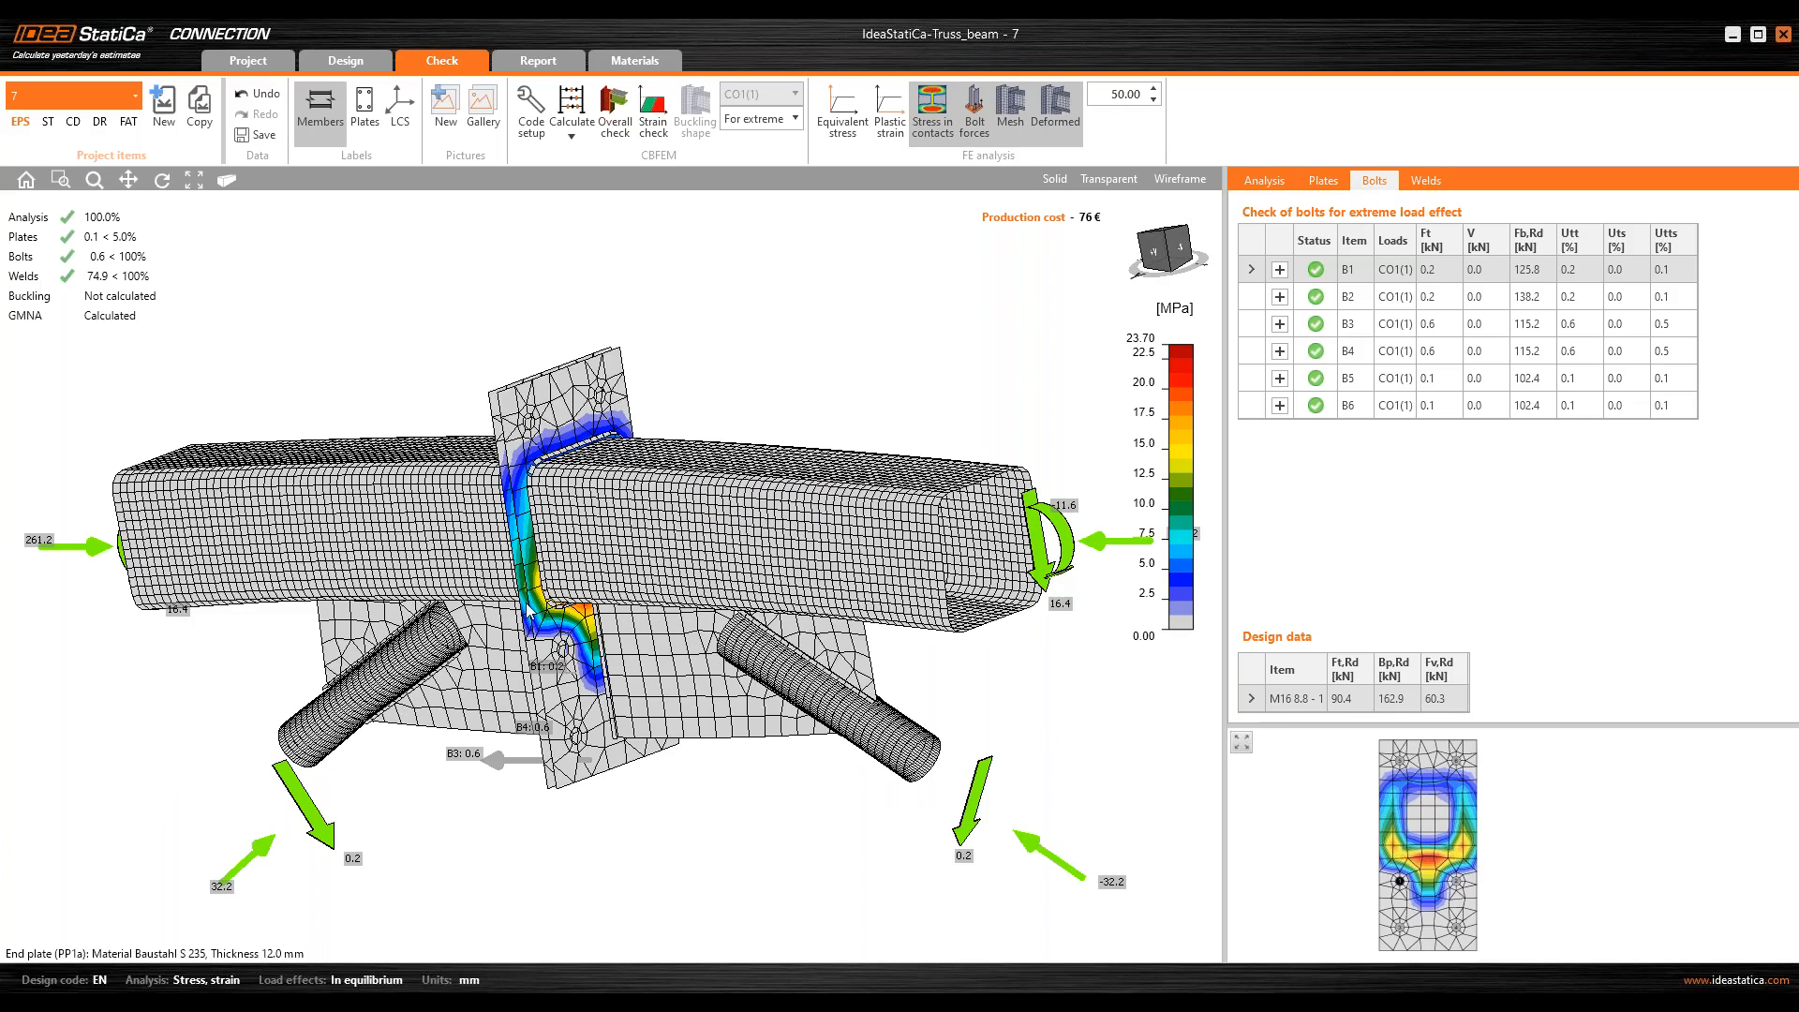
pyautogui.click(546, 614)
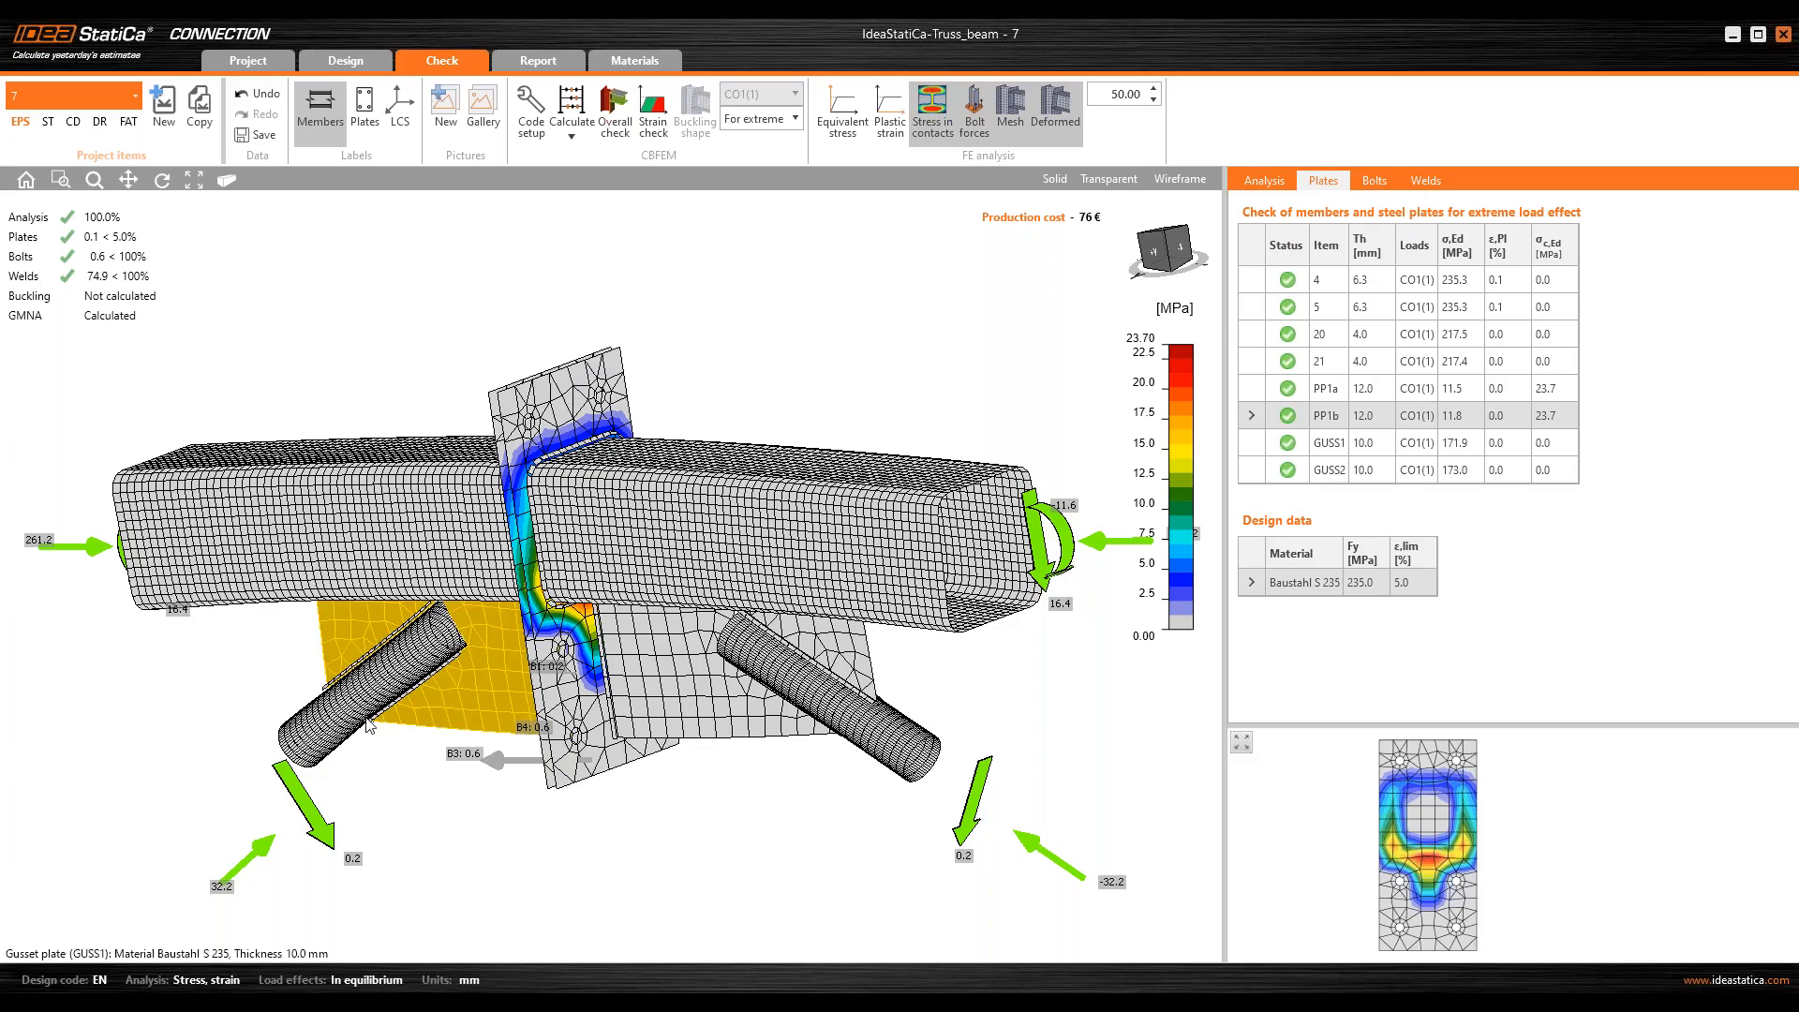
pyautogui.moveTo(424, 725); pyautogui.dragTo(362, 729, button='middle')
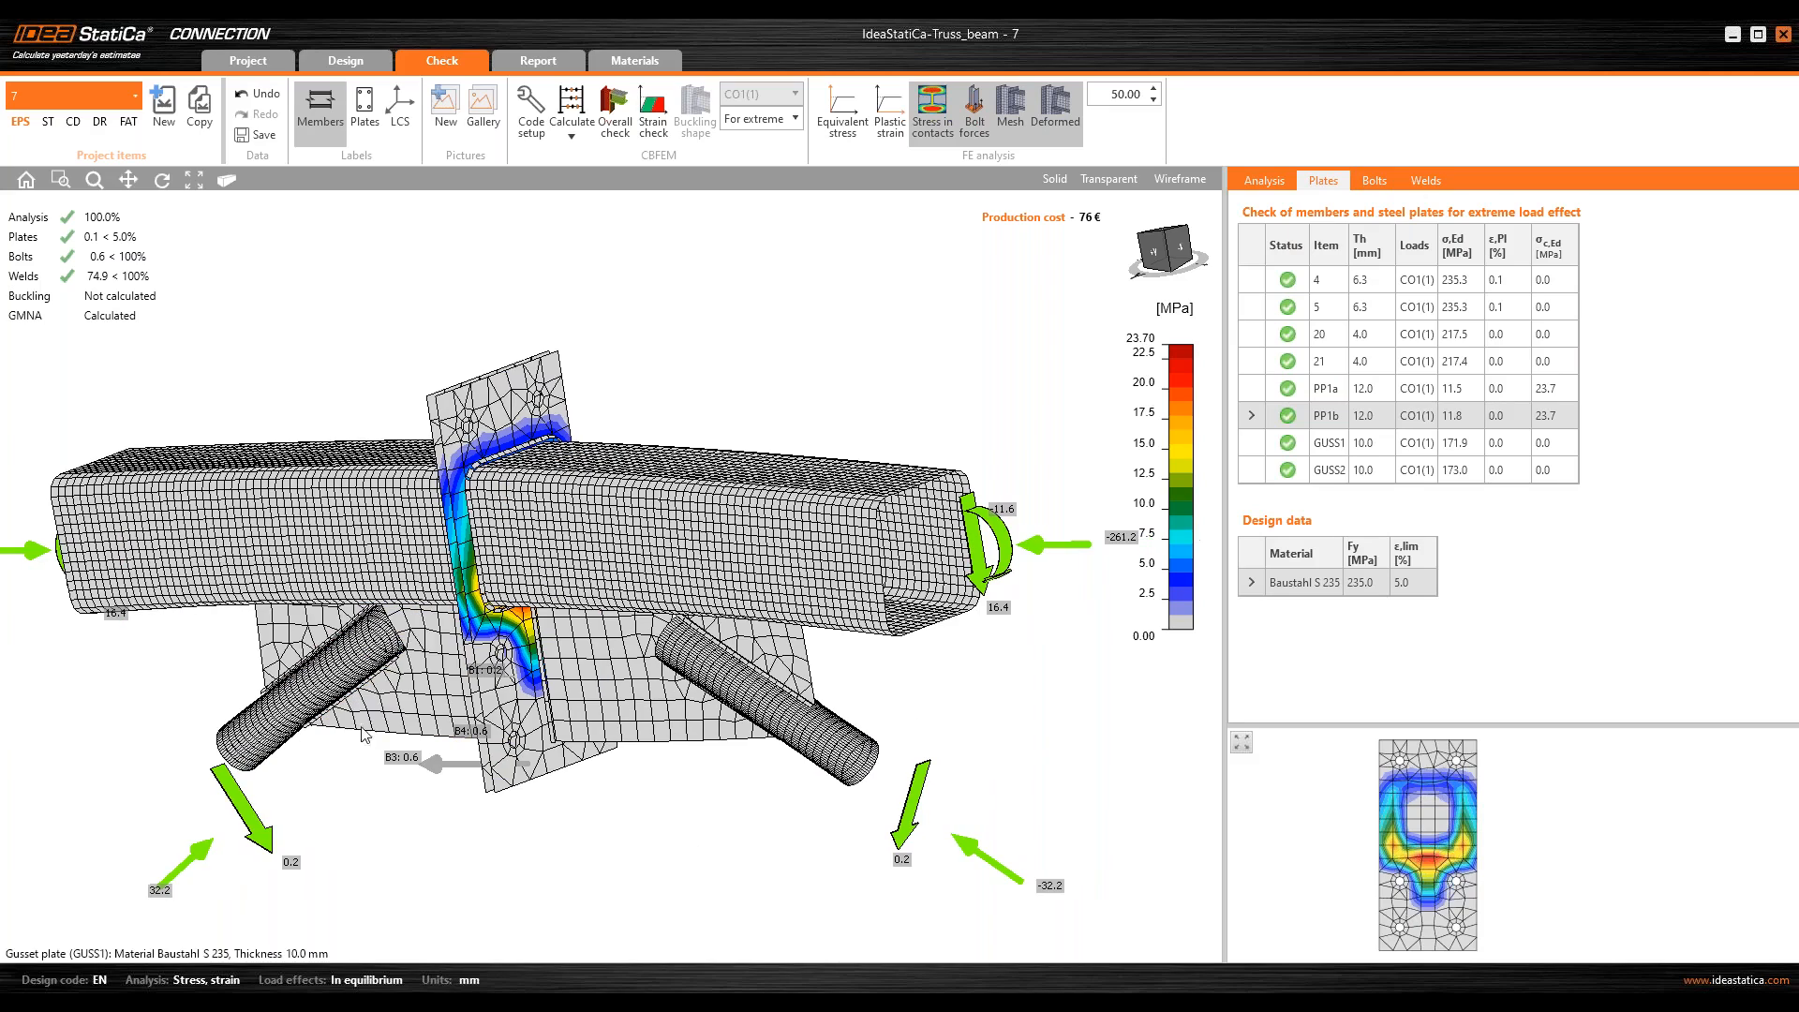
# Step: Expand the detailed check of bolt B1 and open it in a print preview
pyautogui.click(1375, 180)
pyautogui.click(1280, 271)
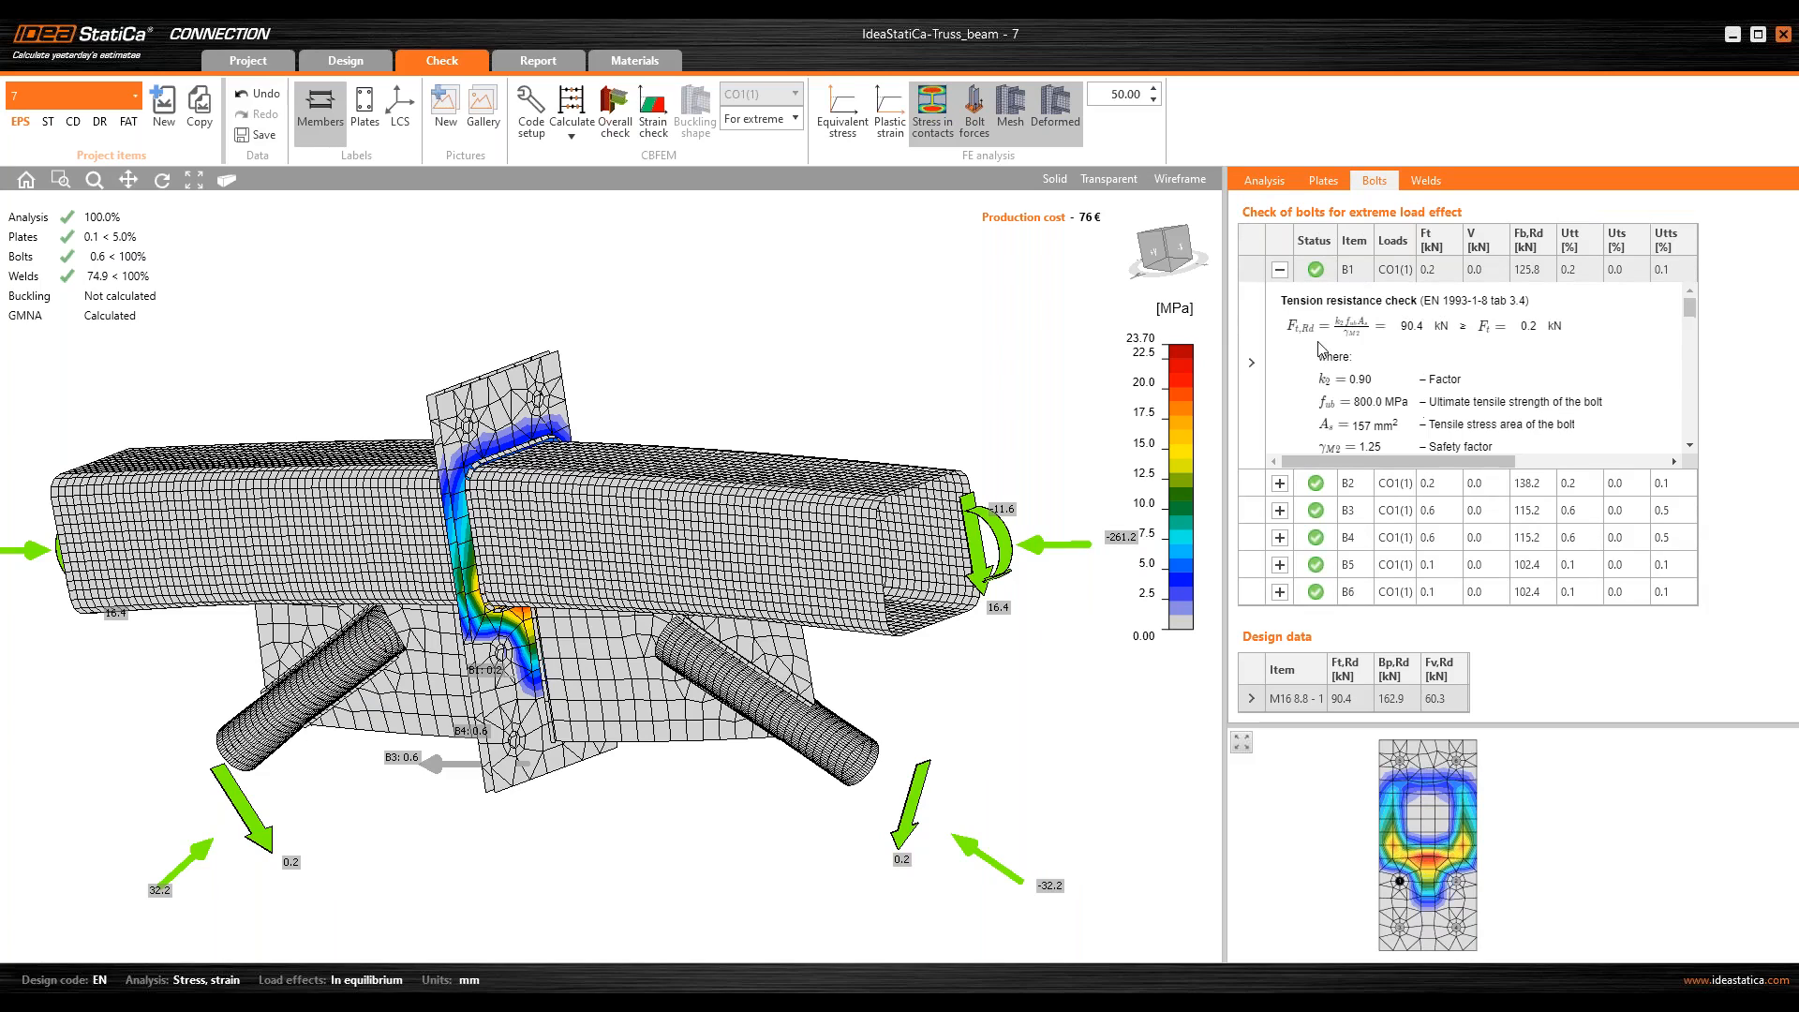
pyautogui.rightClick(1308, 330)
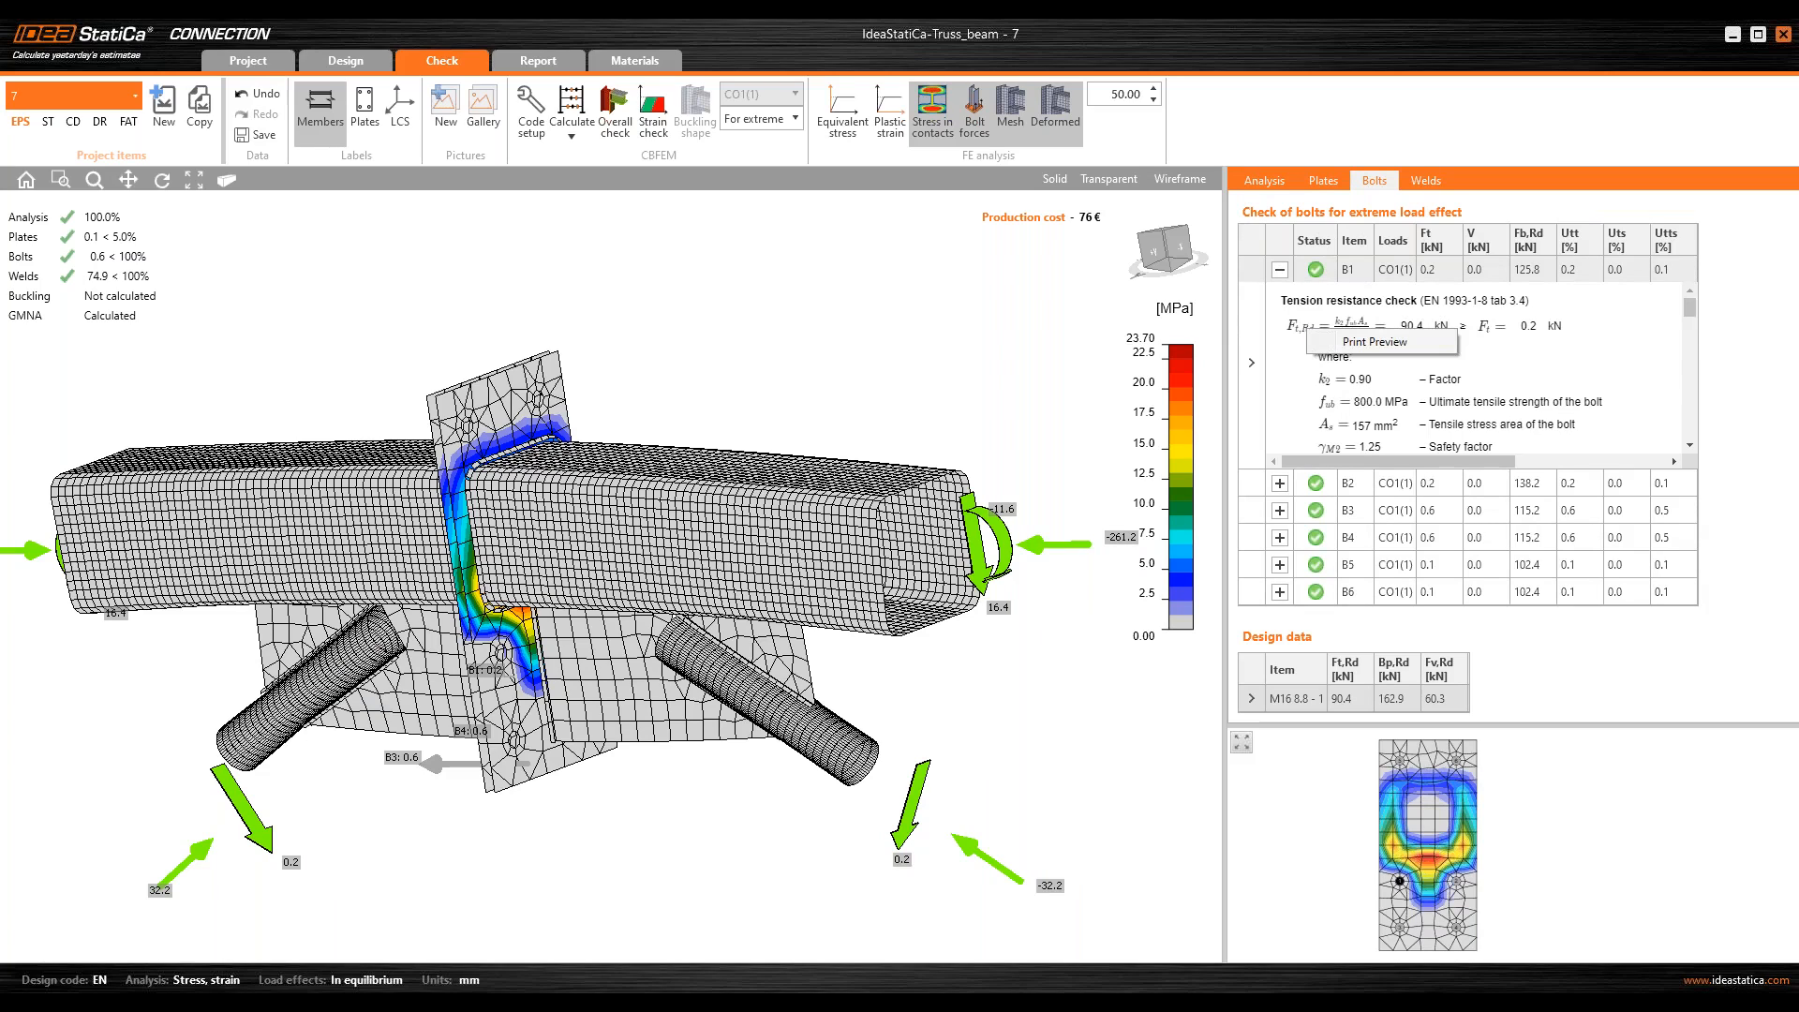
pyautogui.click(1382, 341)
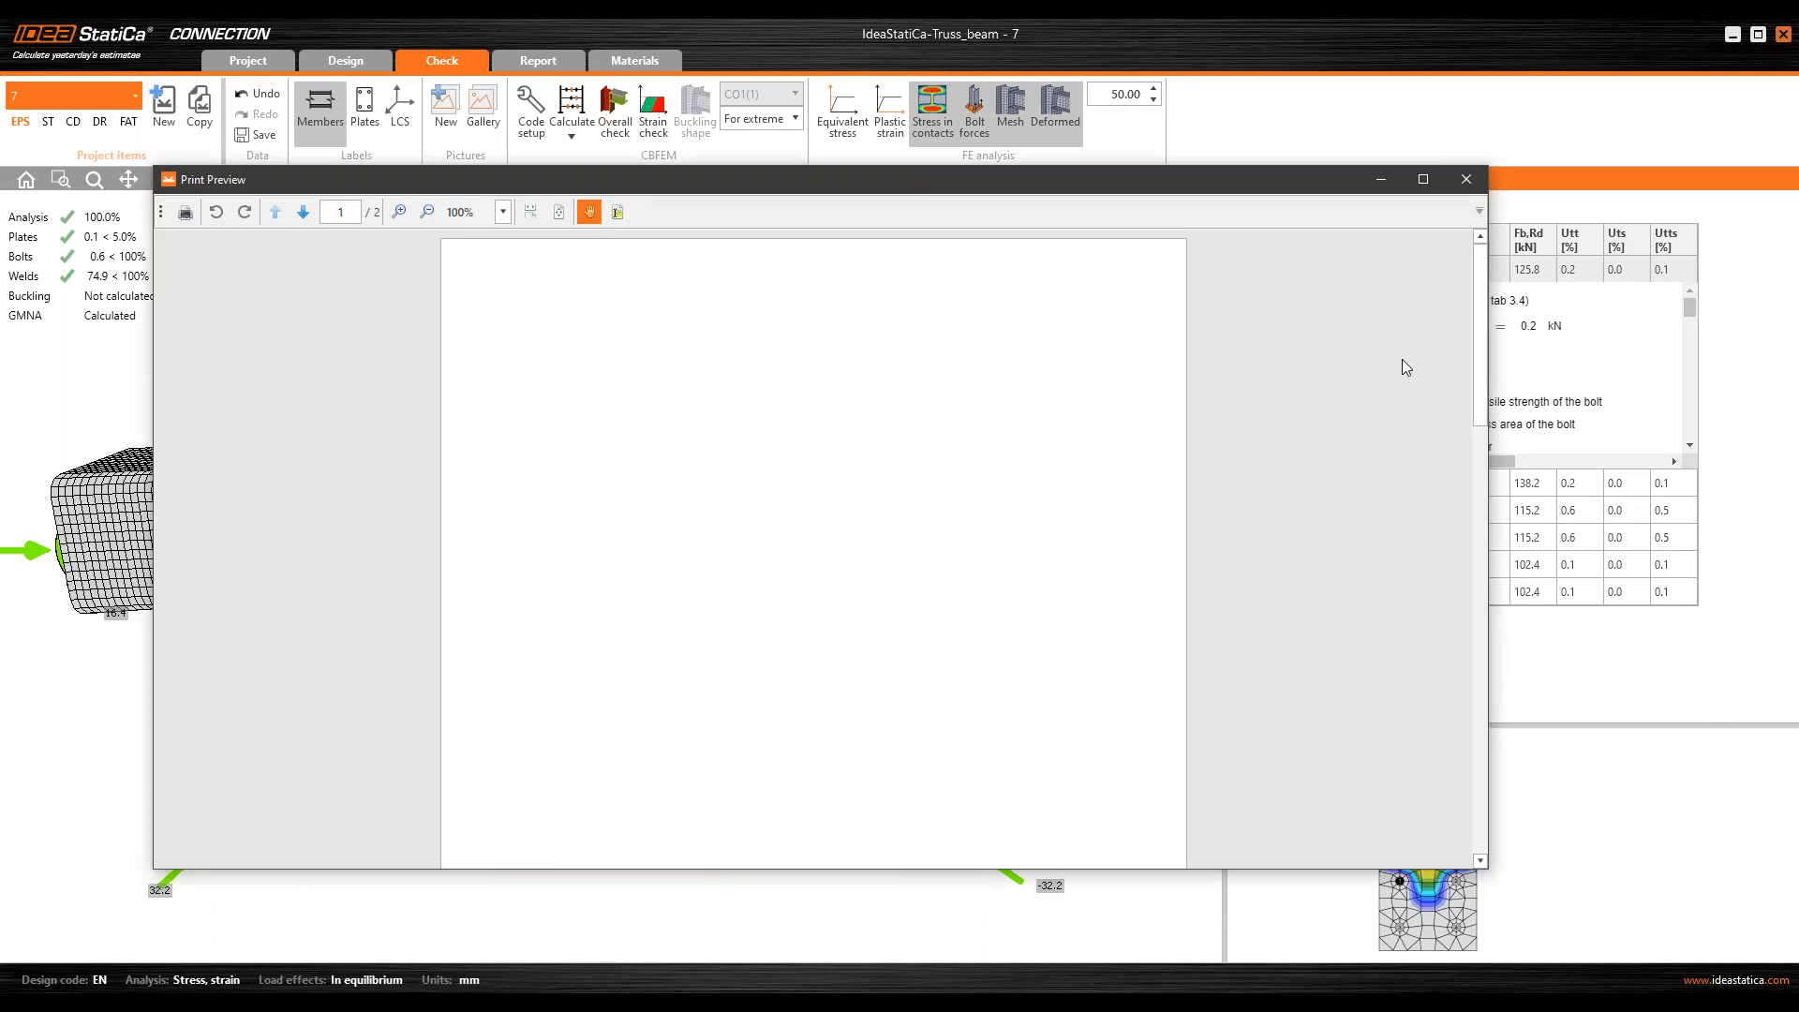
pyautogui.moveTo(907, 170); pyautogui.dragTo(901, 75)
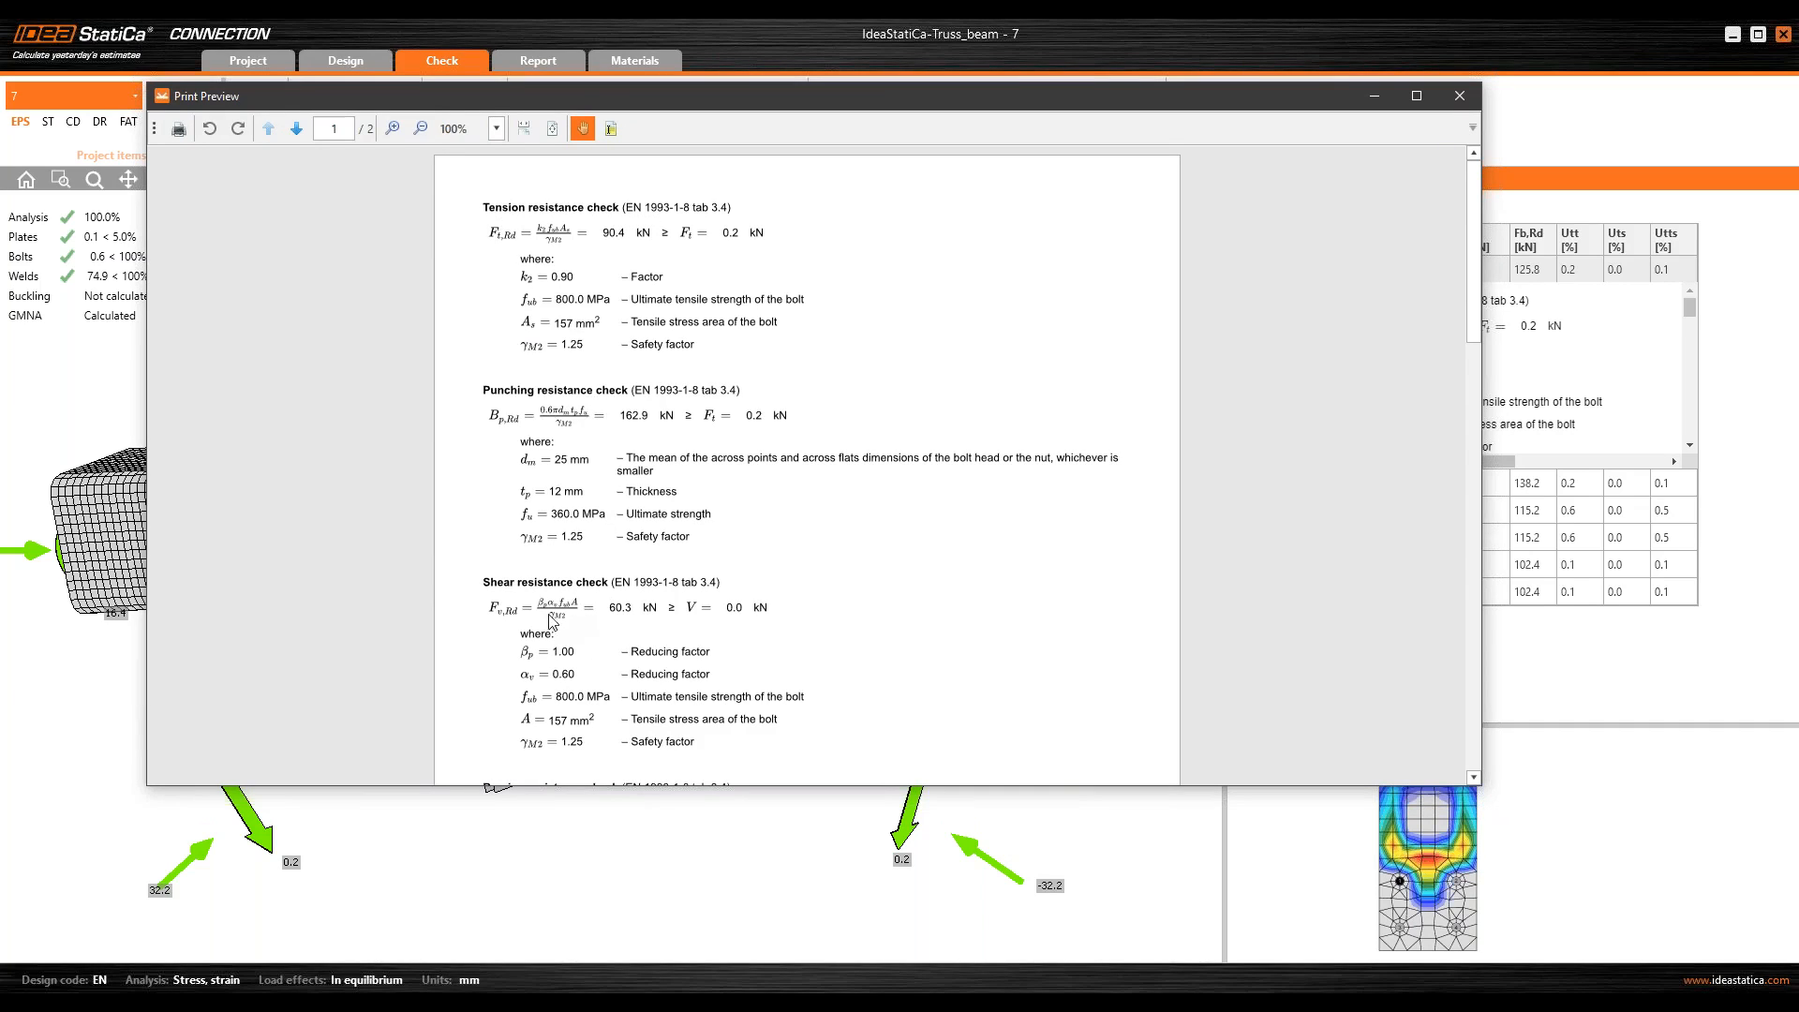
# Step: Read through the bolt's shear and bearing resistance checks, and close the print preview
pyautogui.press('ctrl')
pyautogui.press('ctrl')
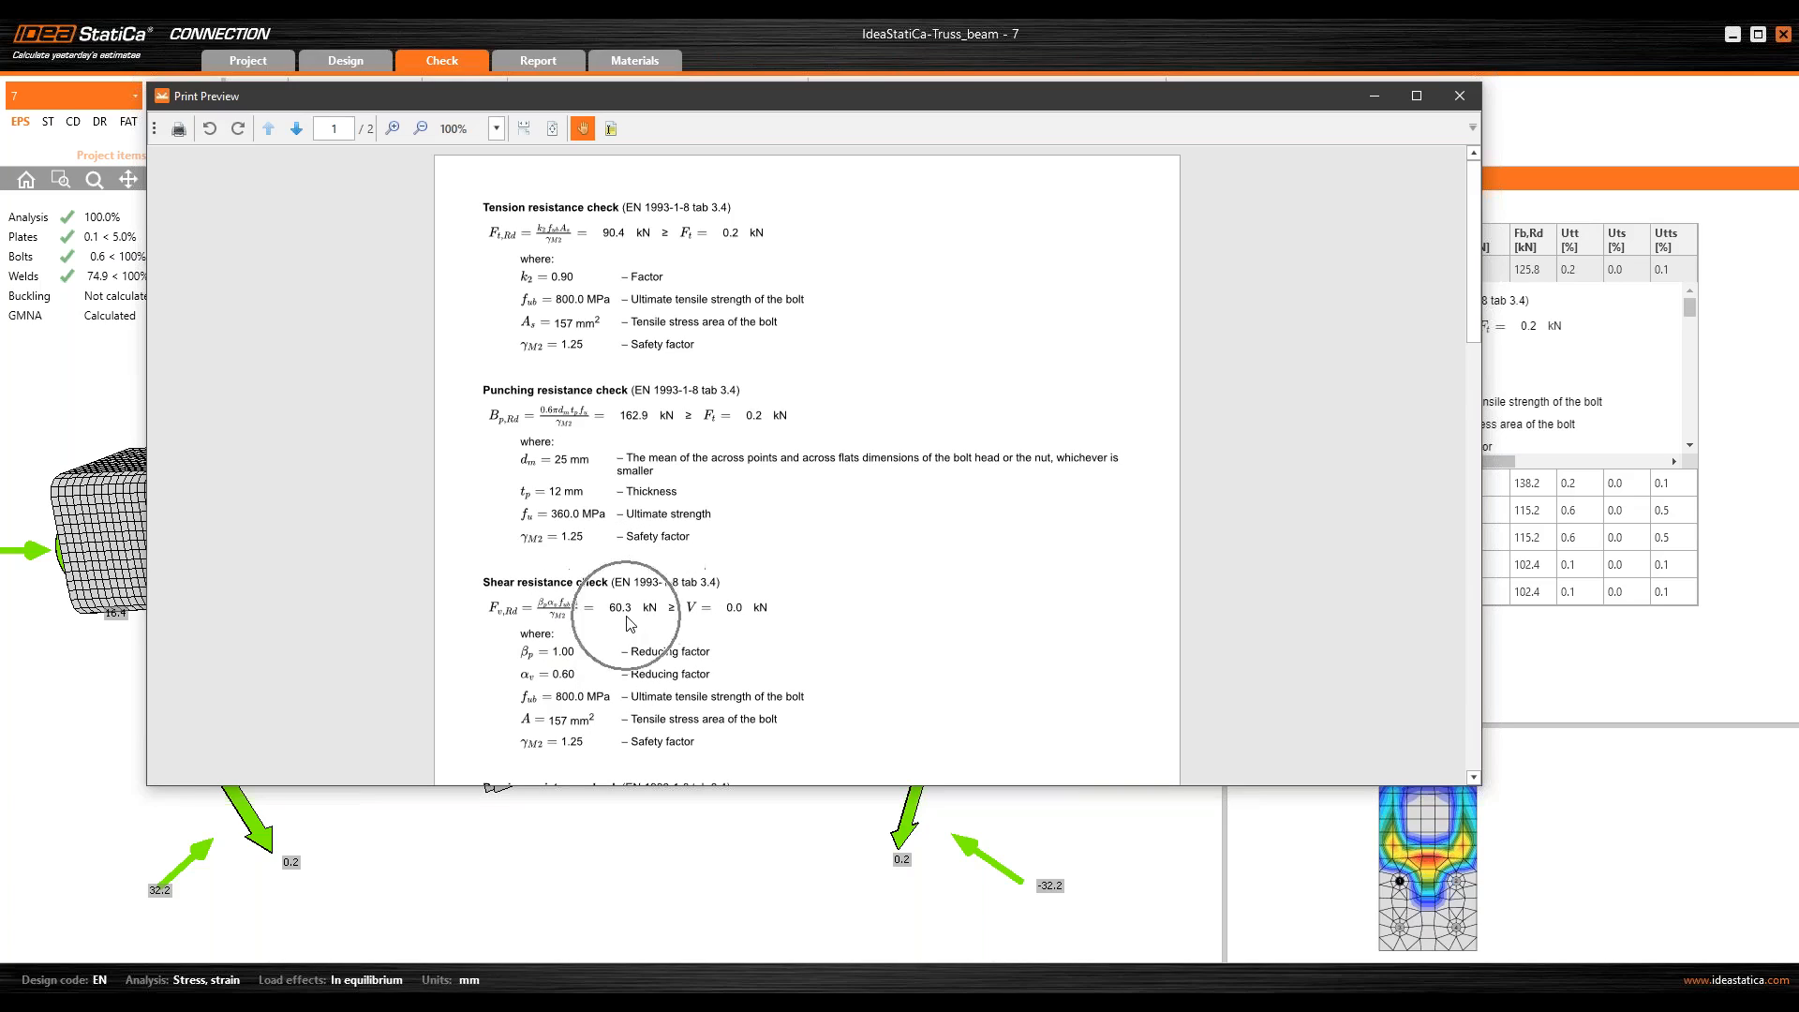
pyautogui.press('ctrl')
pyautogui.scroll(-3, 598, 629)
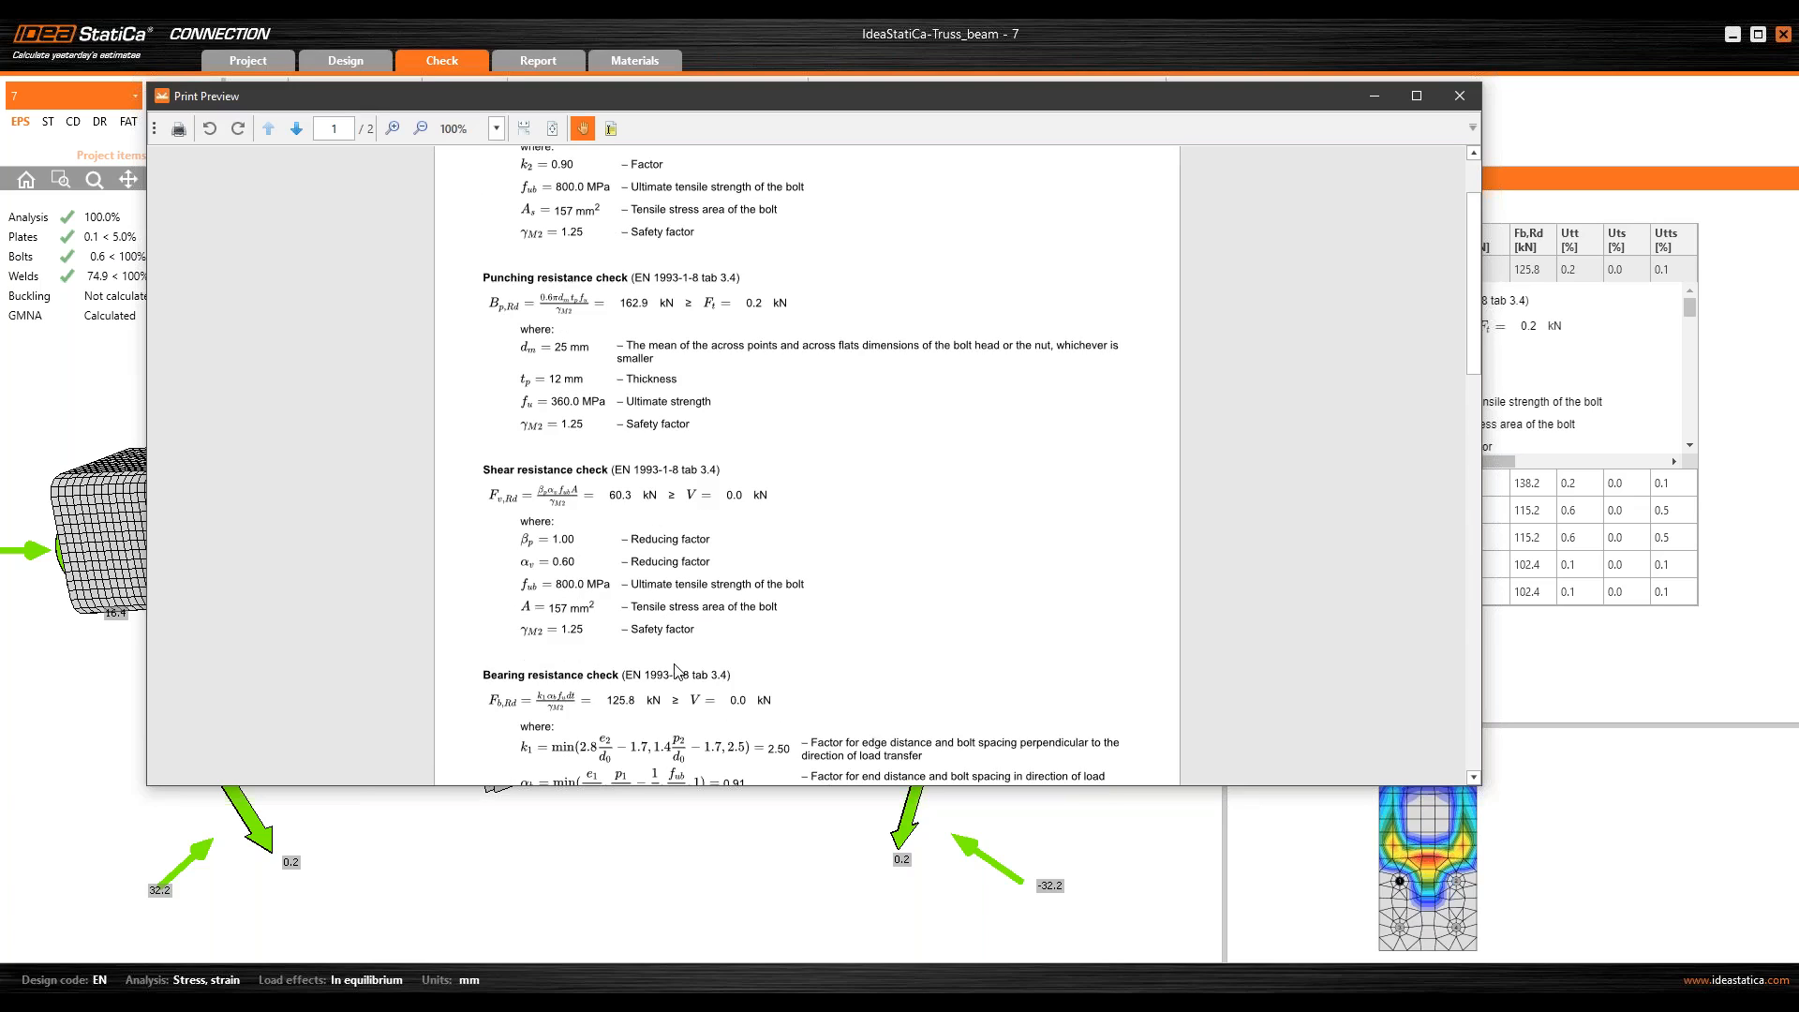
pyautogui.scroll(-9, 674, 668)
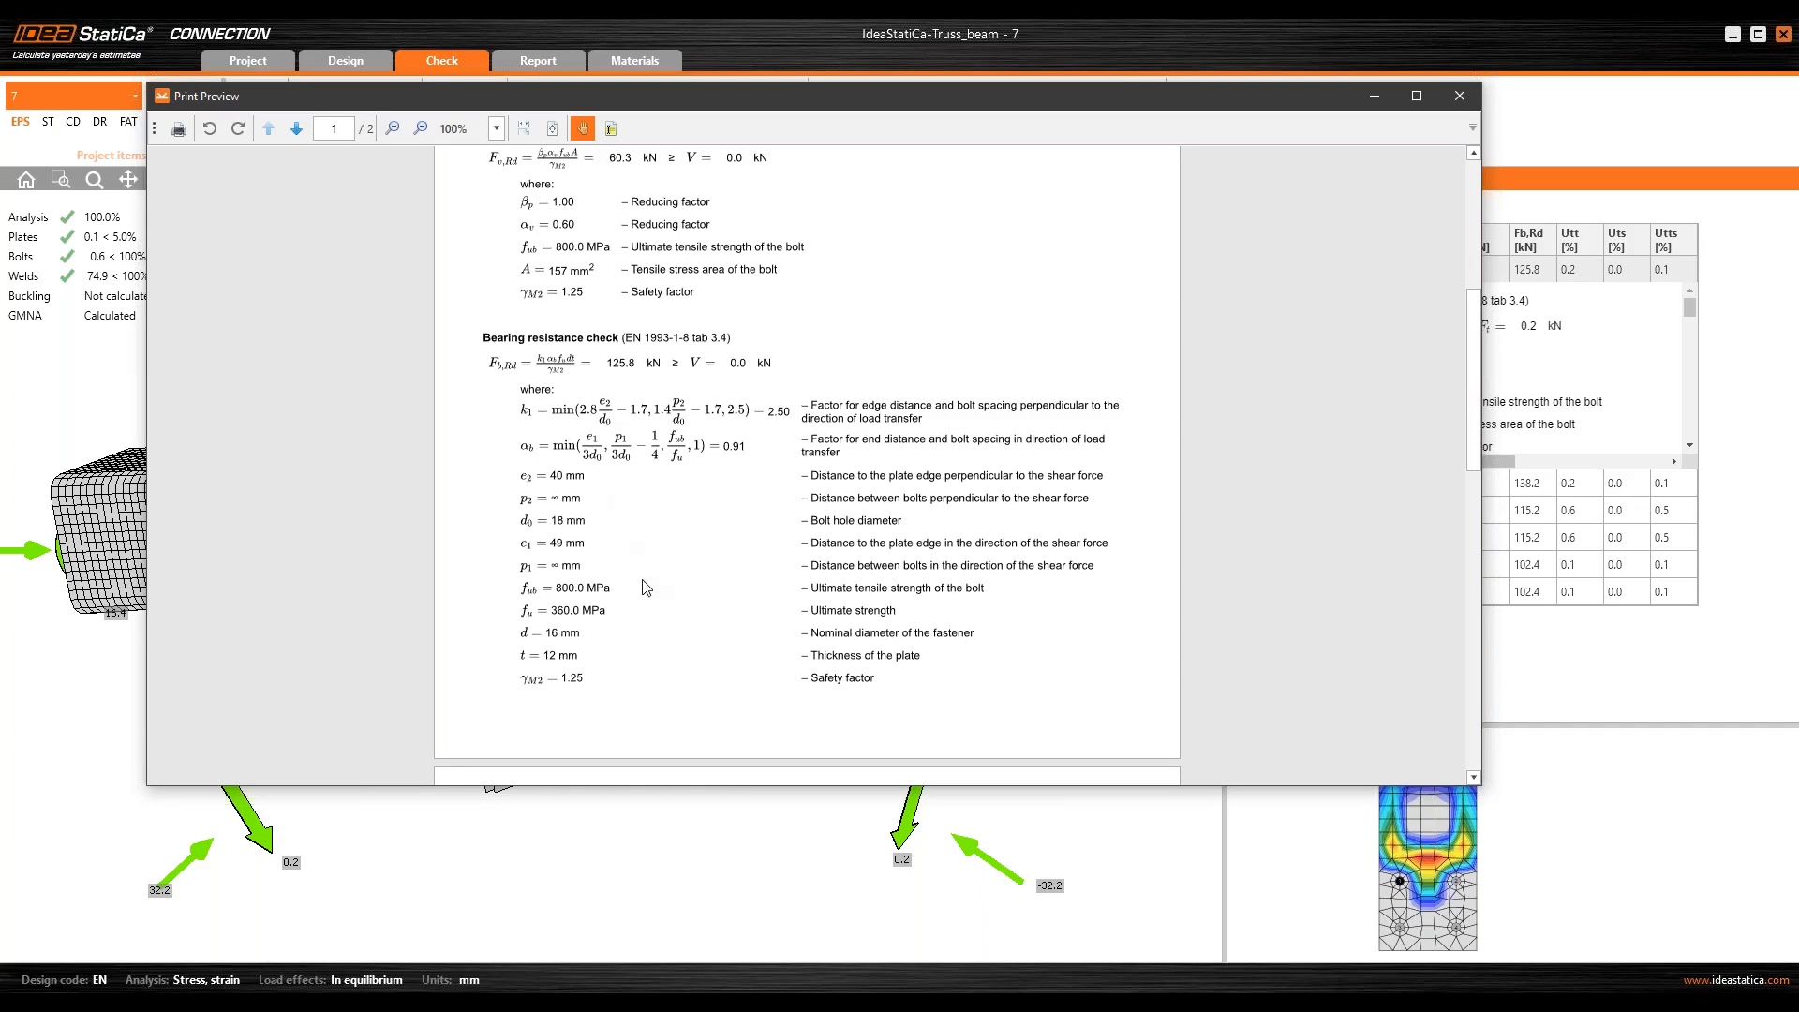
pyautogui.click(1475, 96)
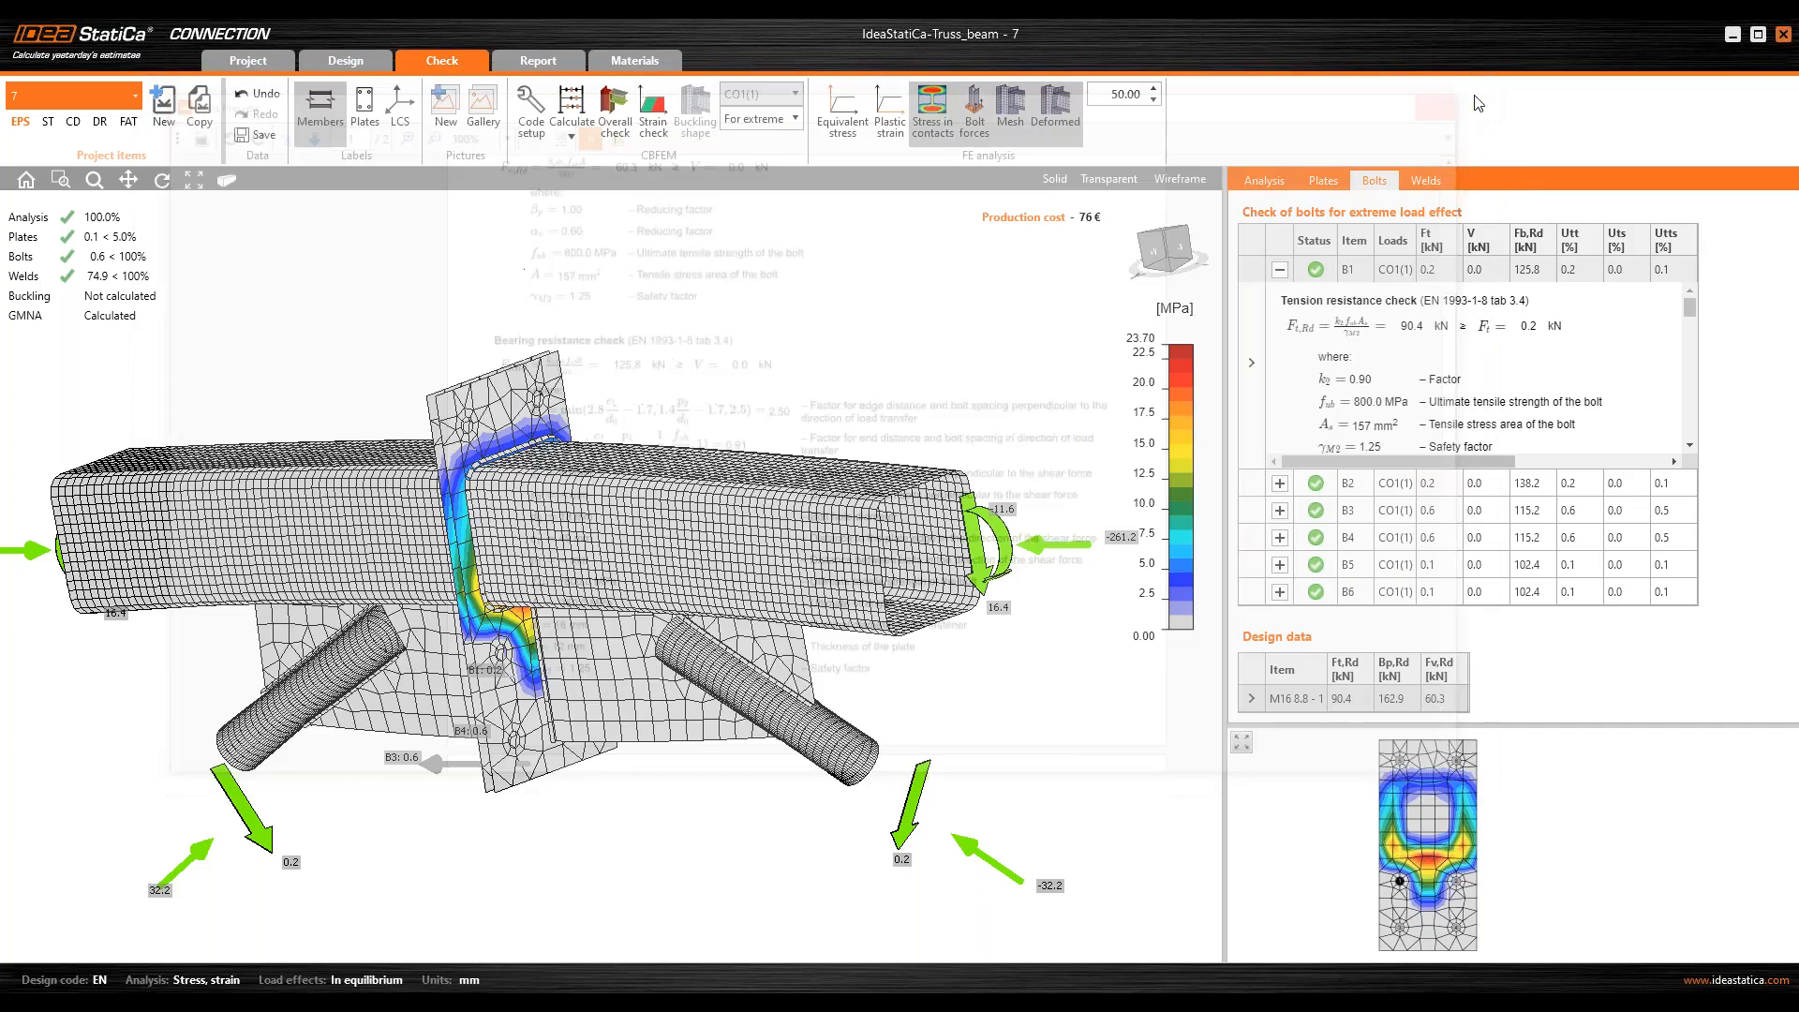
# Step: Open the detailed weld check of the splice joint with the equivalent stress plotted
pyautogui.click(1425, 180)
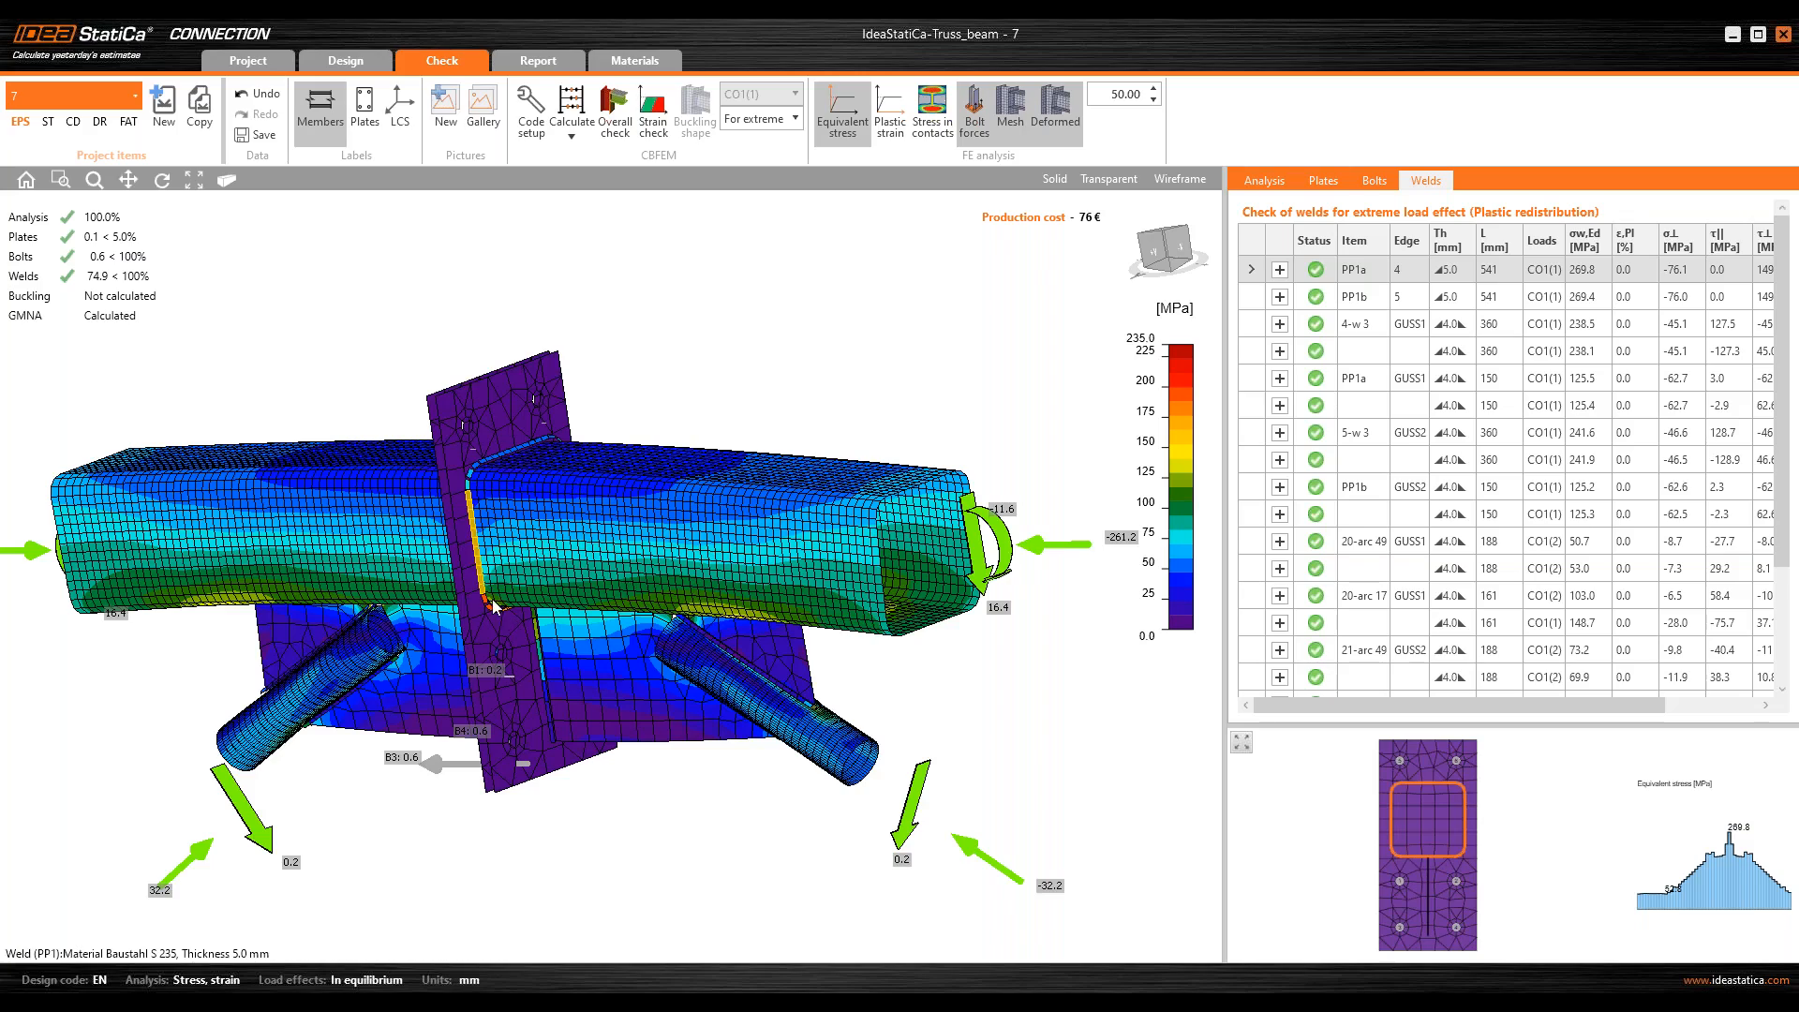
# Step: Inspect the corner weld of the end plate in the model, select weld PP1b and expand its detailed resistance check
pyautogui.scroll(5, 490, 603)
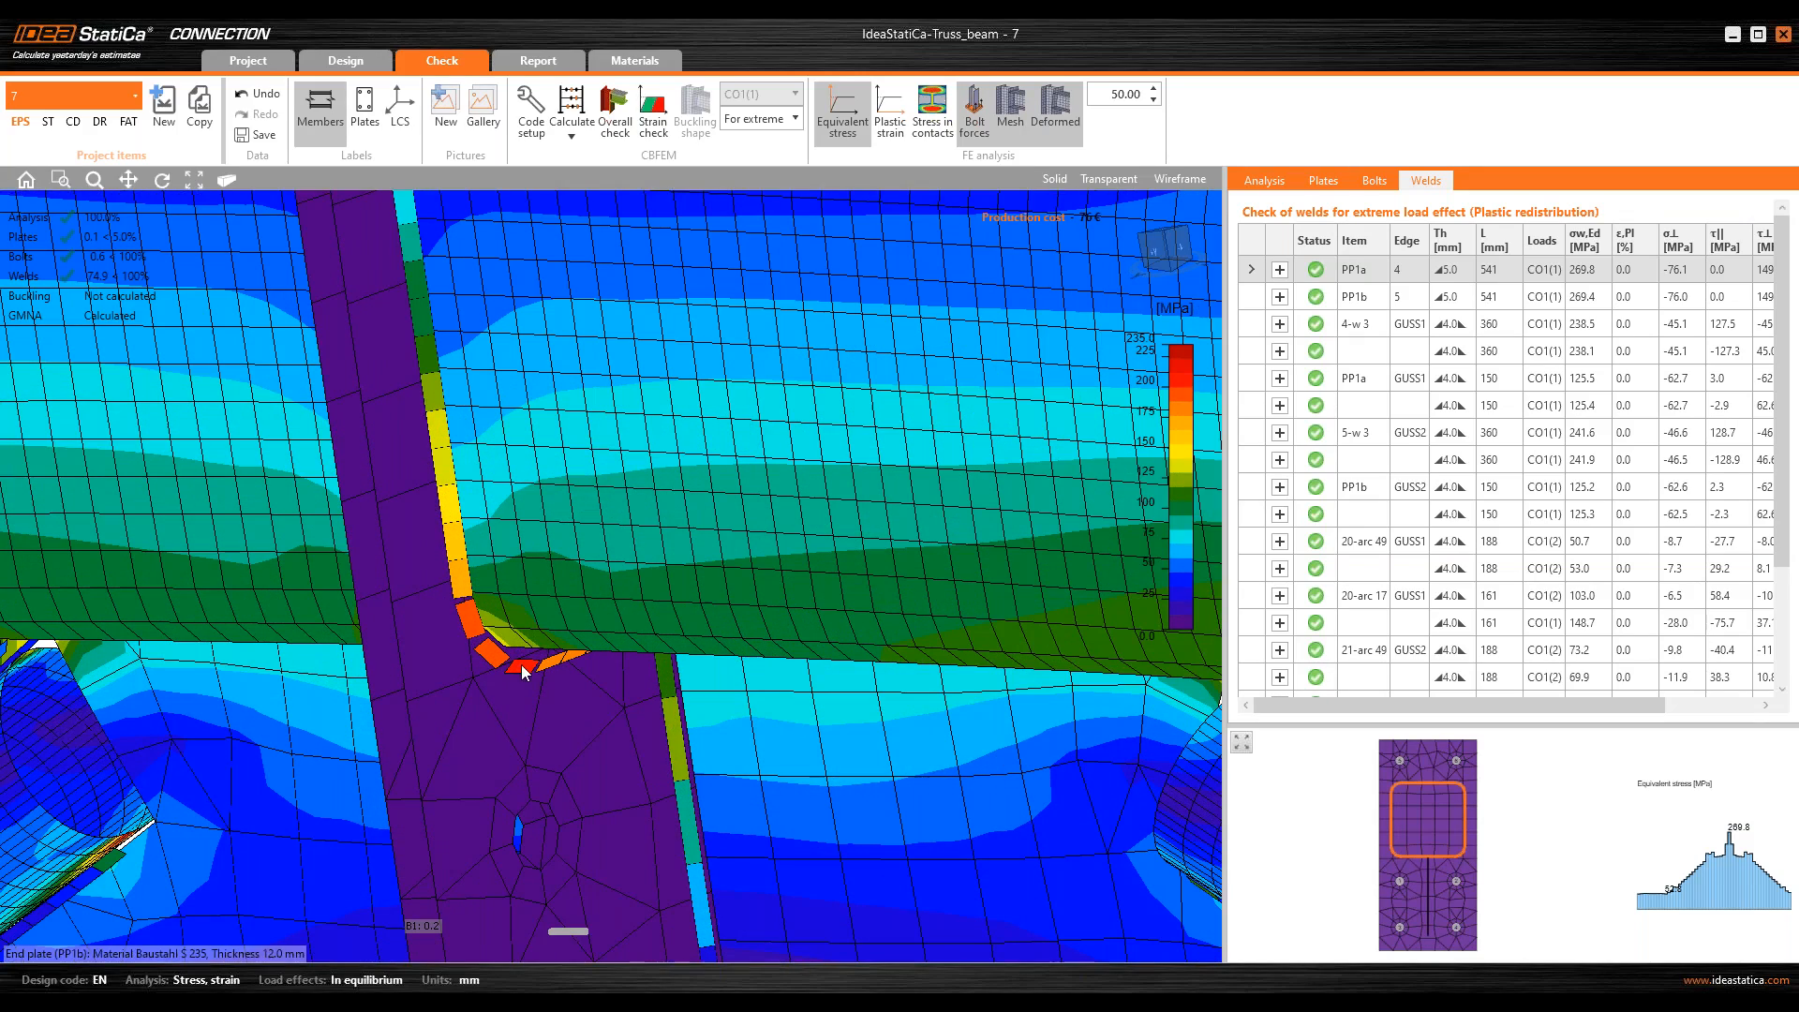
pyautogui.click(525, 671)
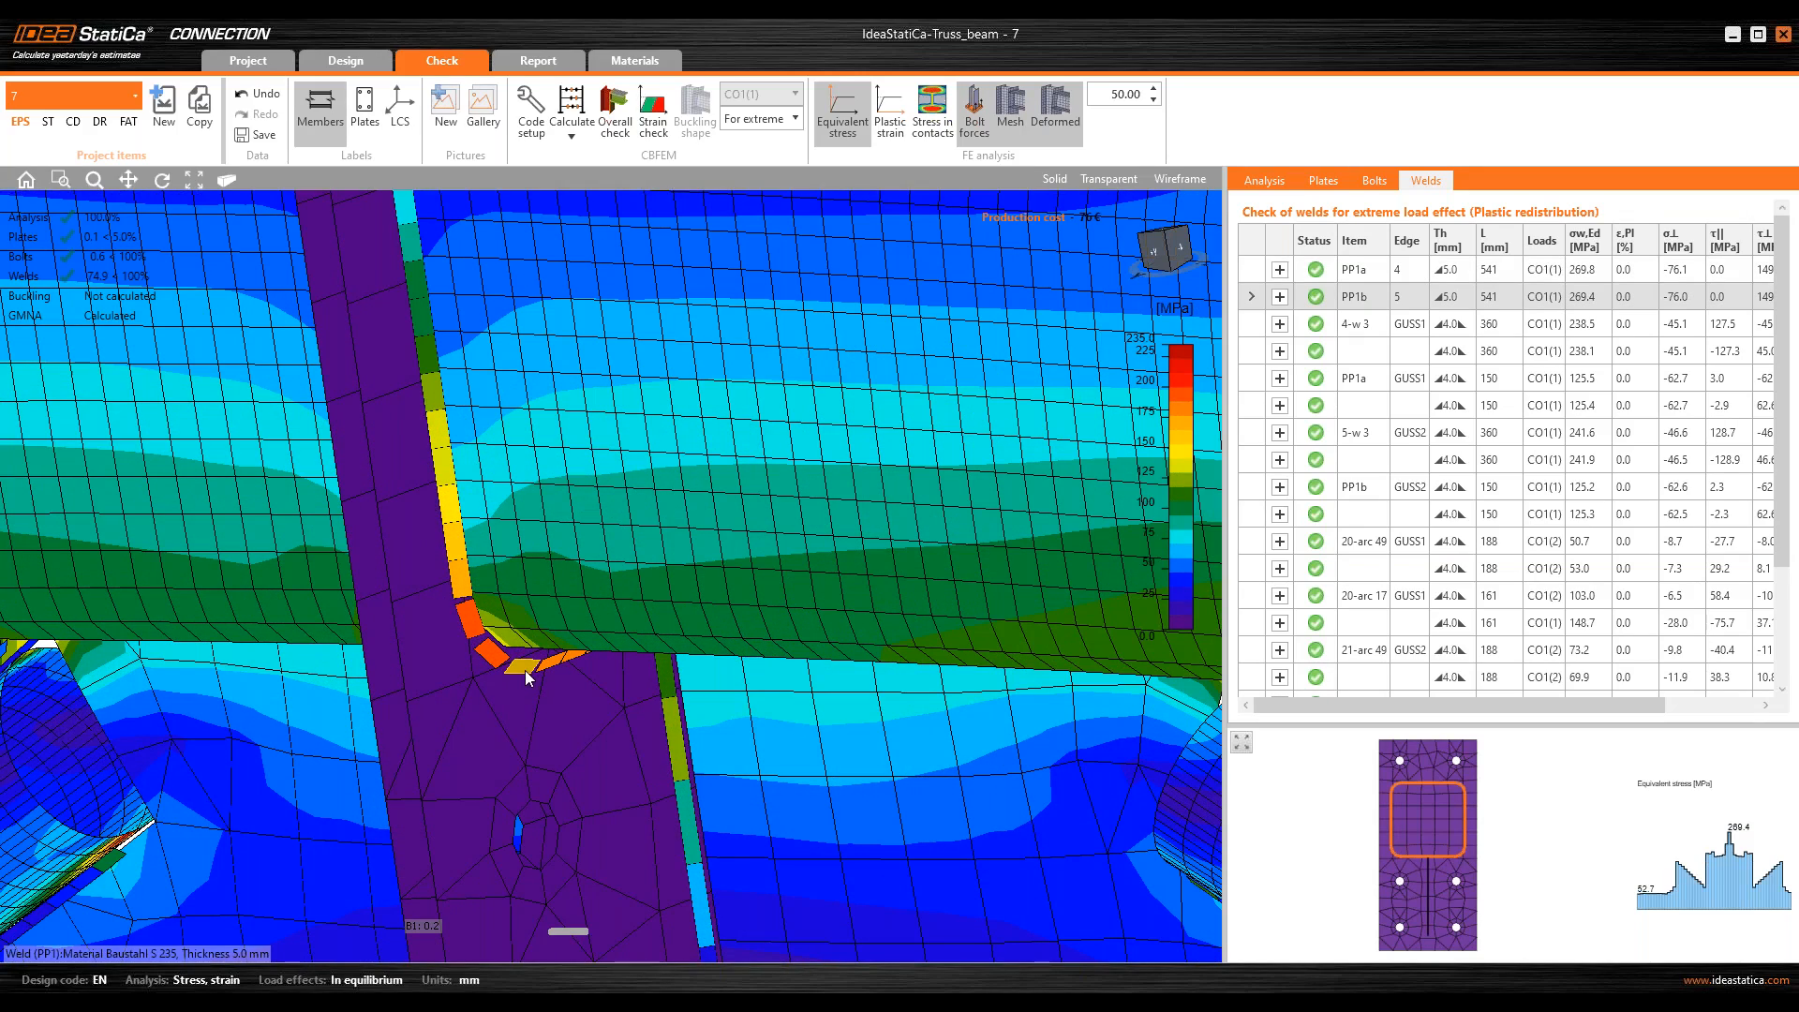
pyautogui.press('ctrl')
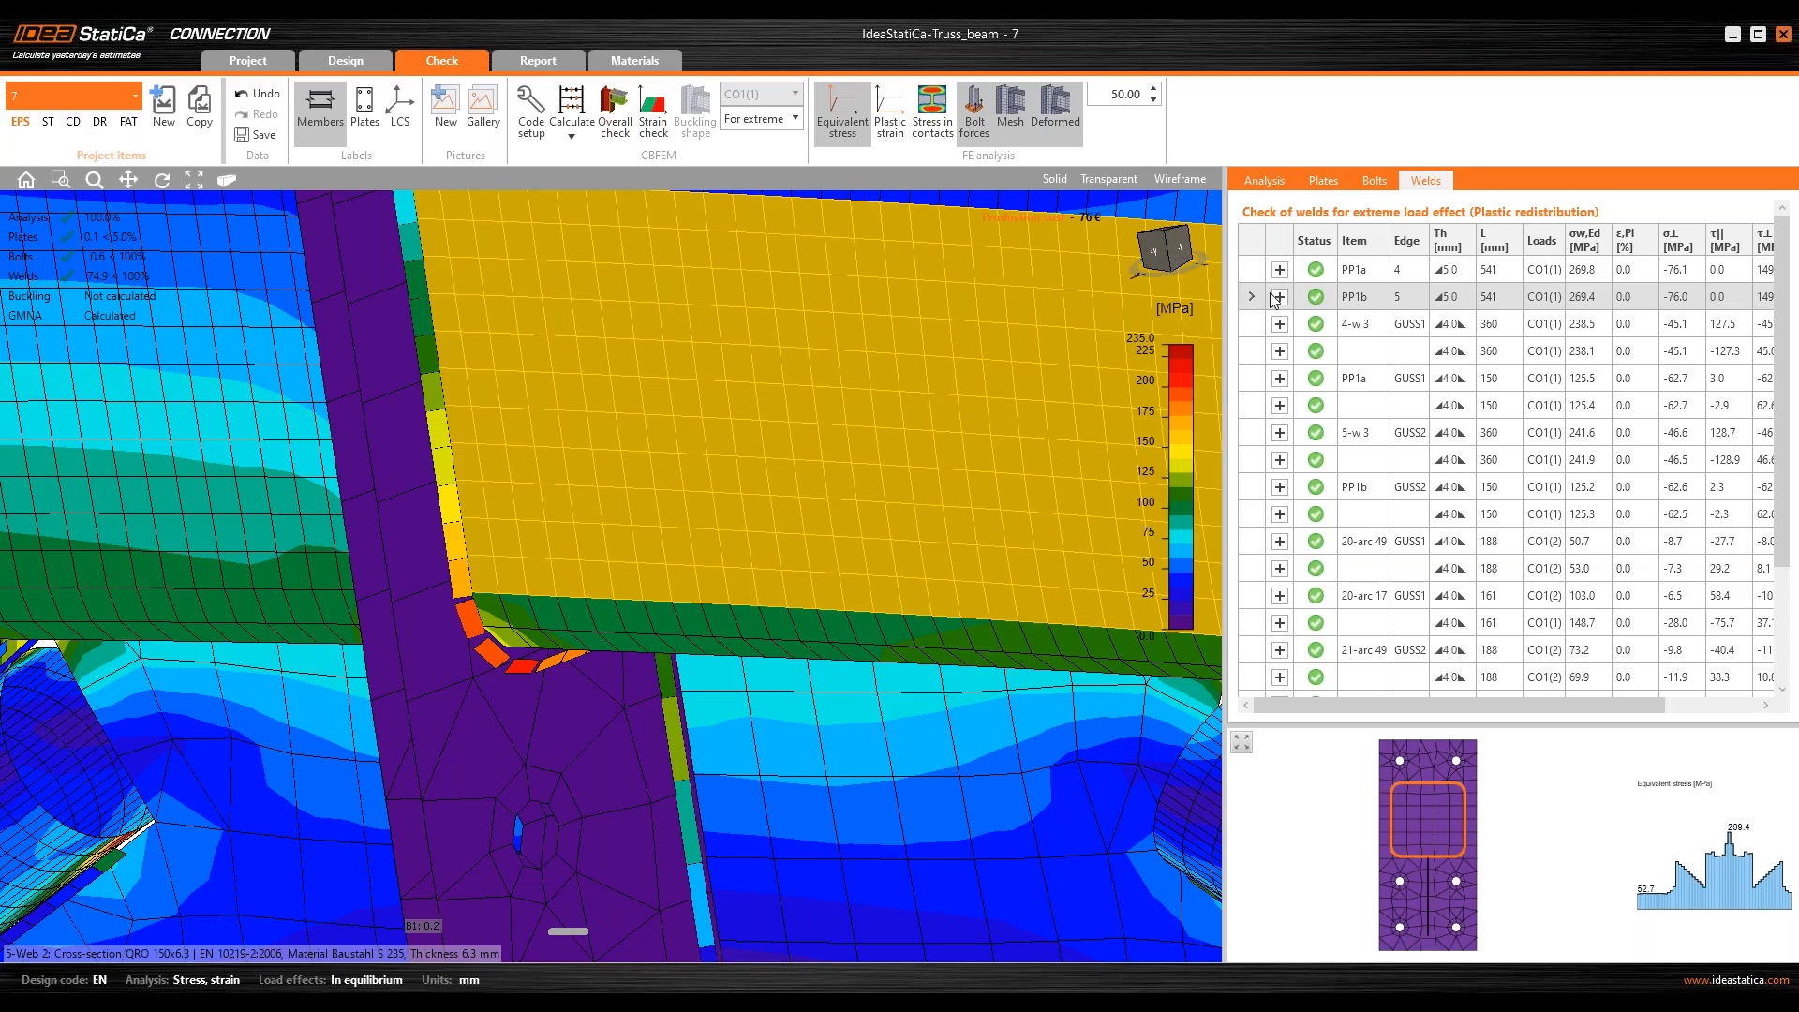
pyautogui.press('ctrl')
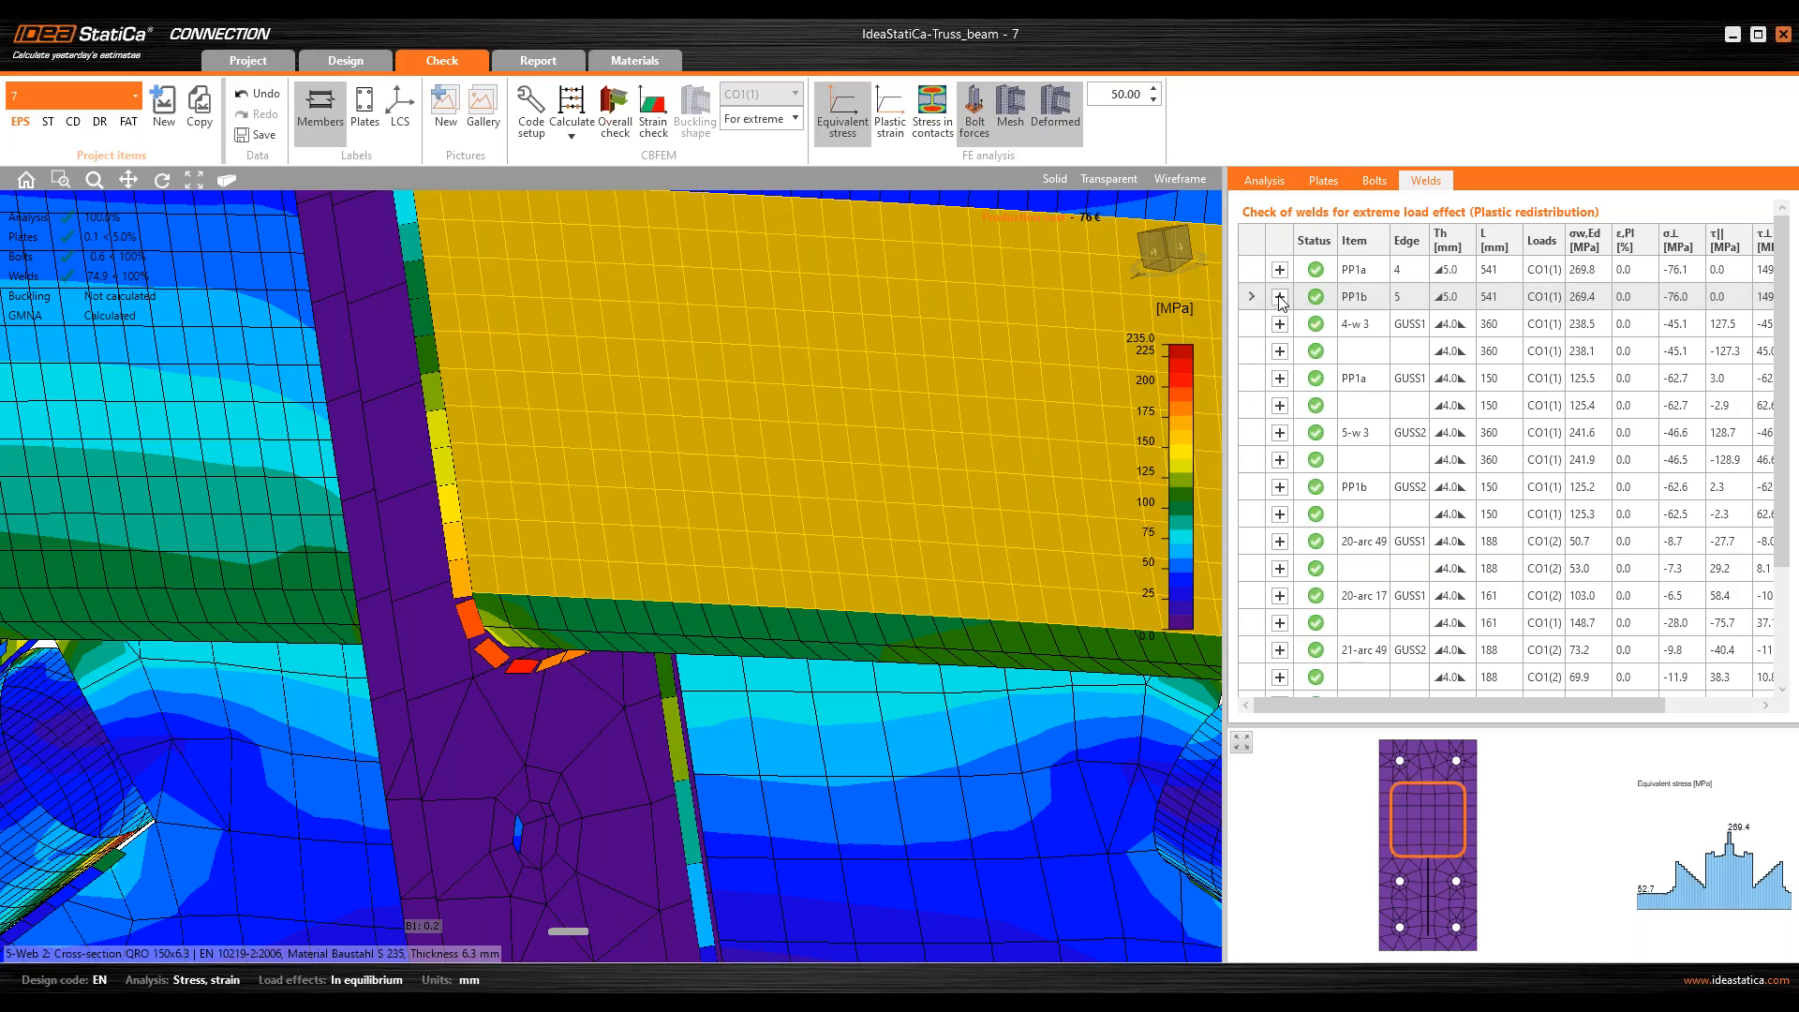
pyautogui.click(1280, 297)
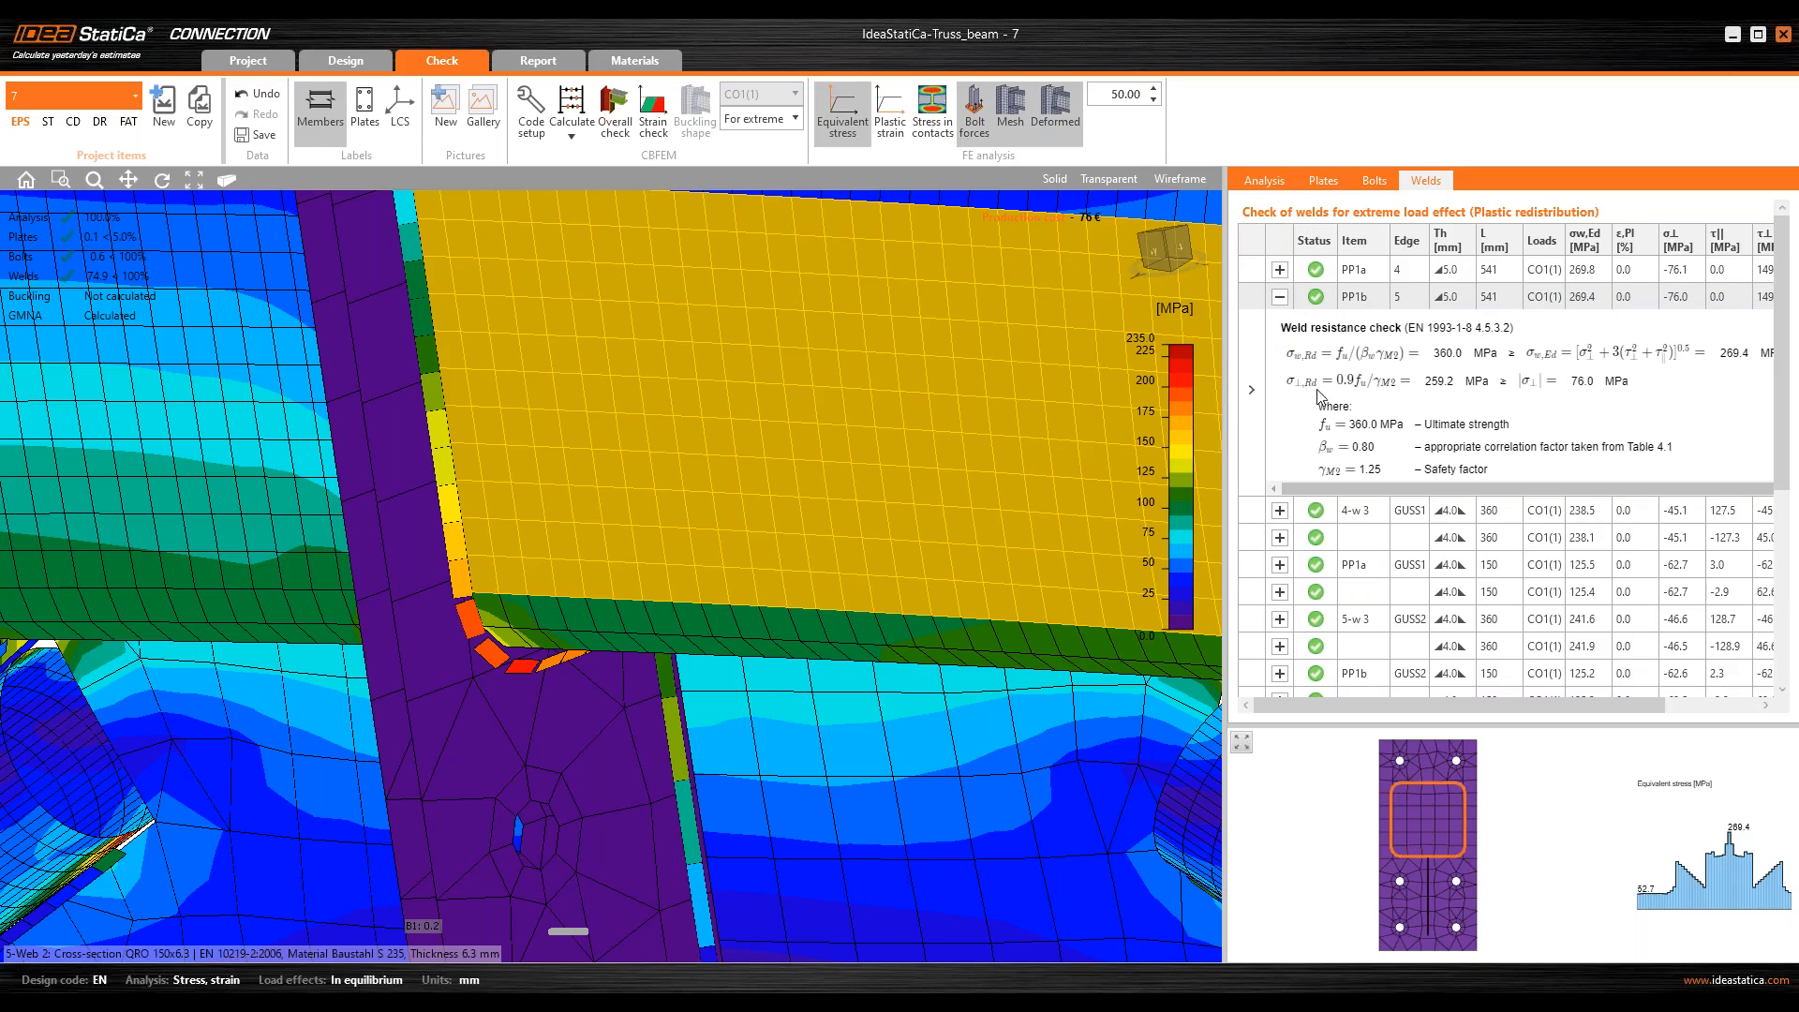
# Step: Read through the PP1b weld resistance formulas, view them in a print preview, and close the preview
pyautogui.moveTo(1288, 353); pyautogui.dragTo(1698, 368)
pyautogui.click(1698, 368)
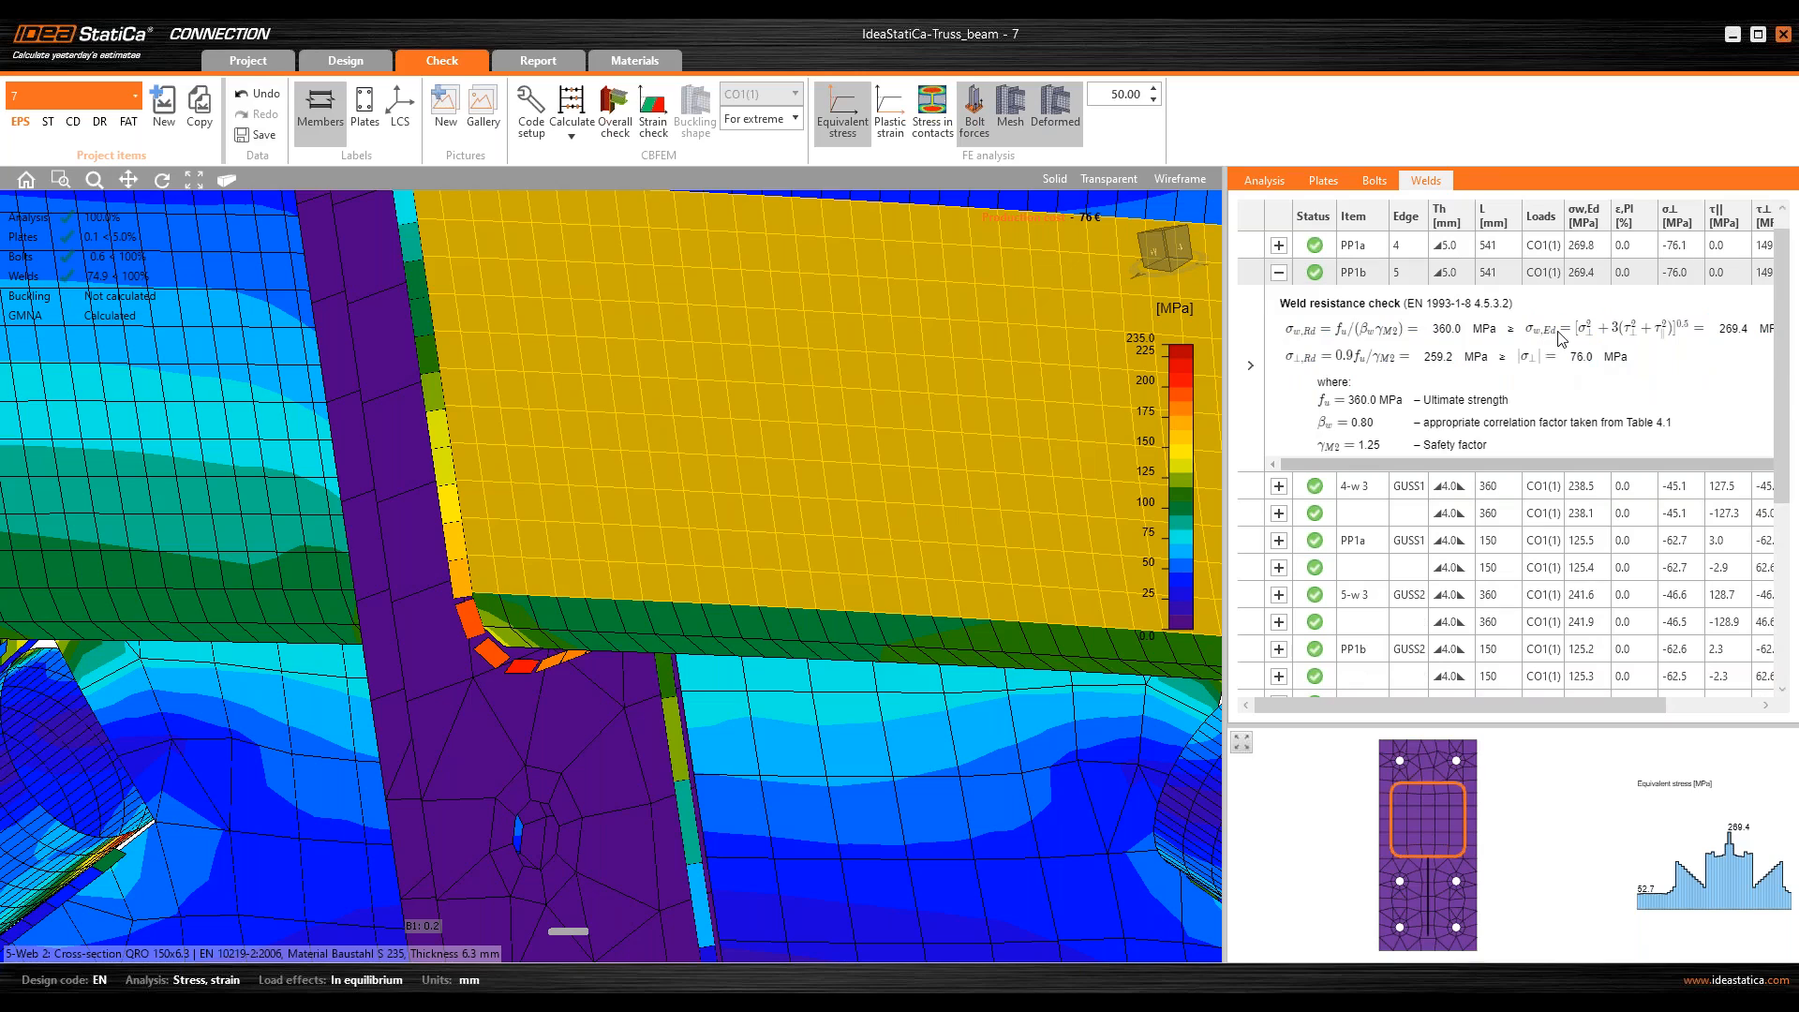
pyautogui.rightClick(1495, 351)
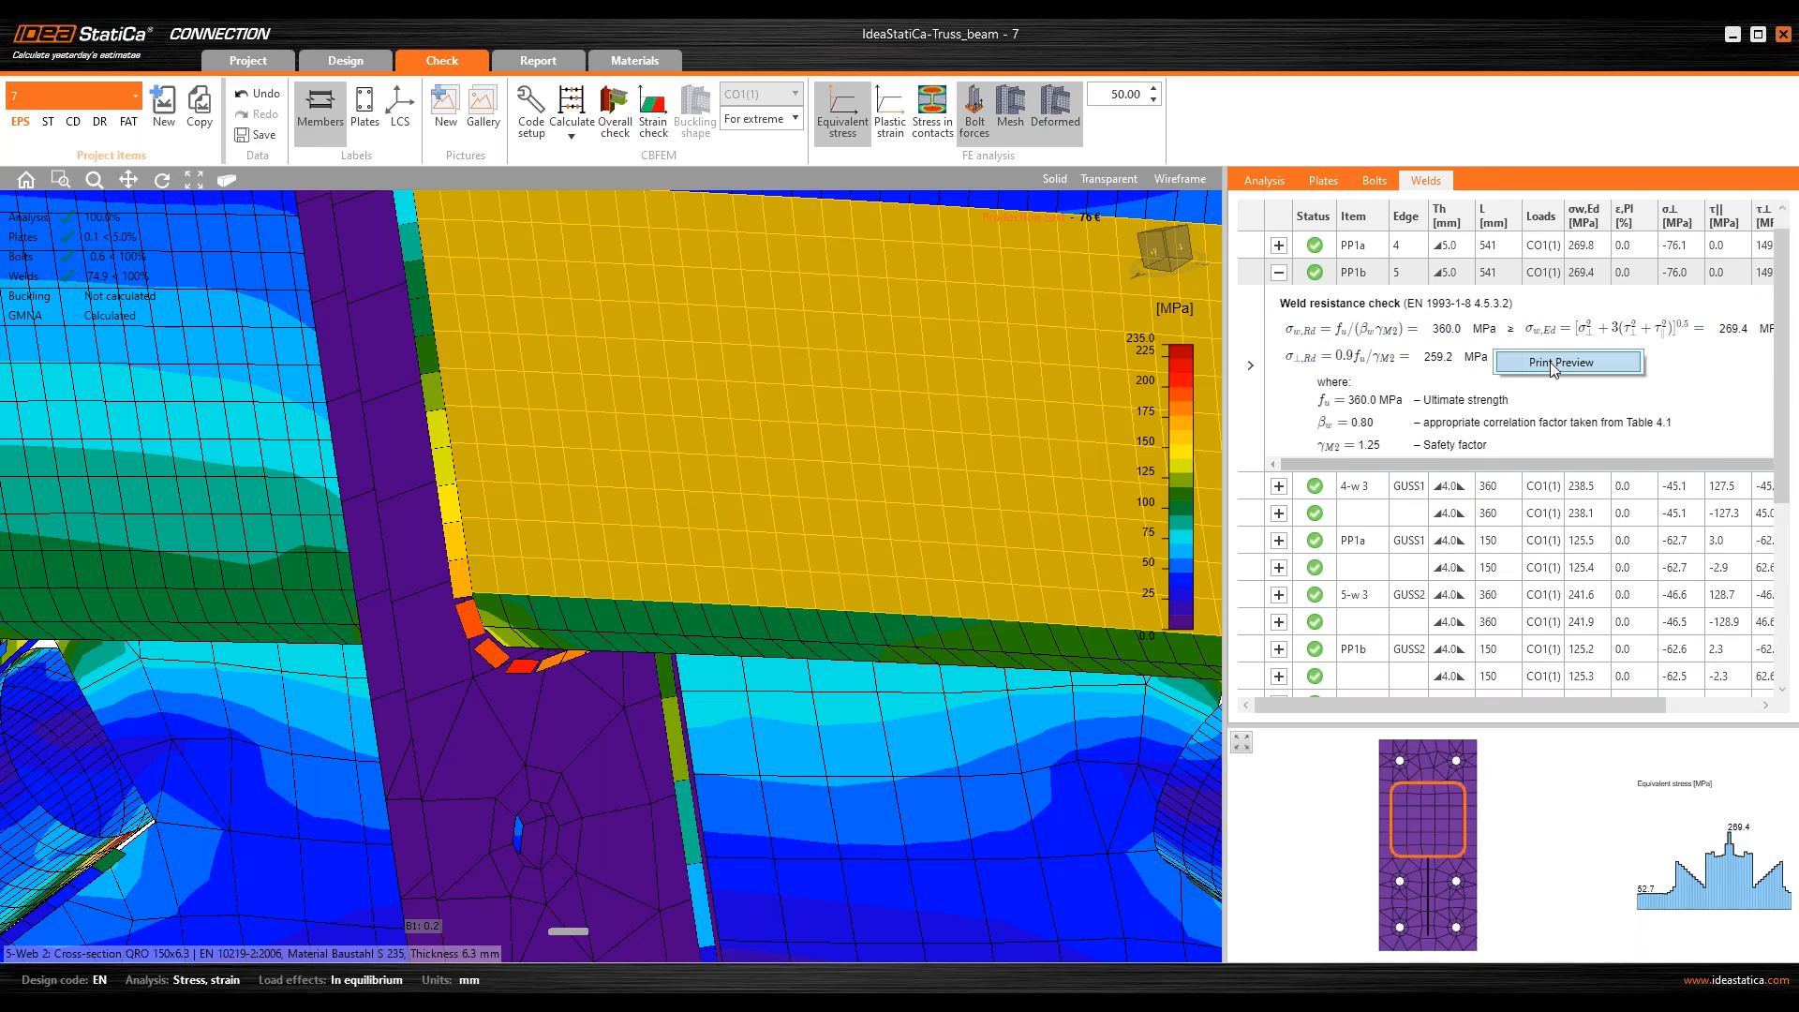
pyautogui.click(1552, 365)
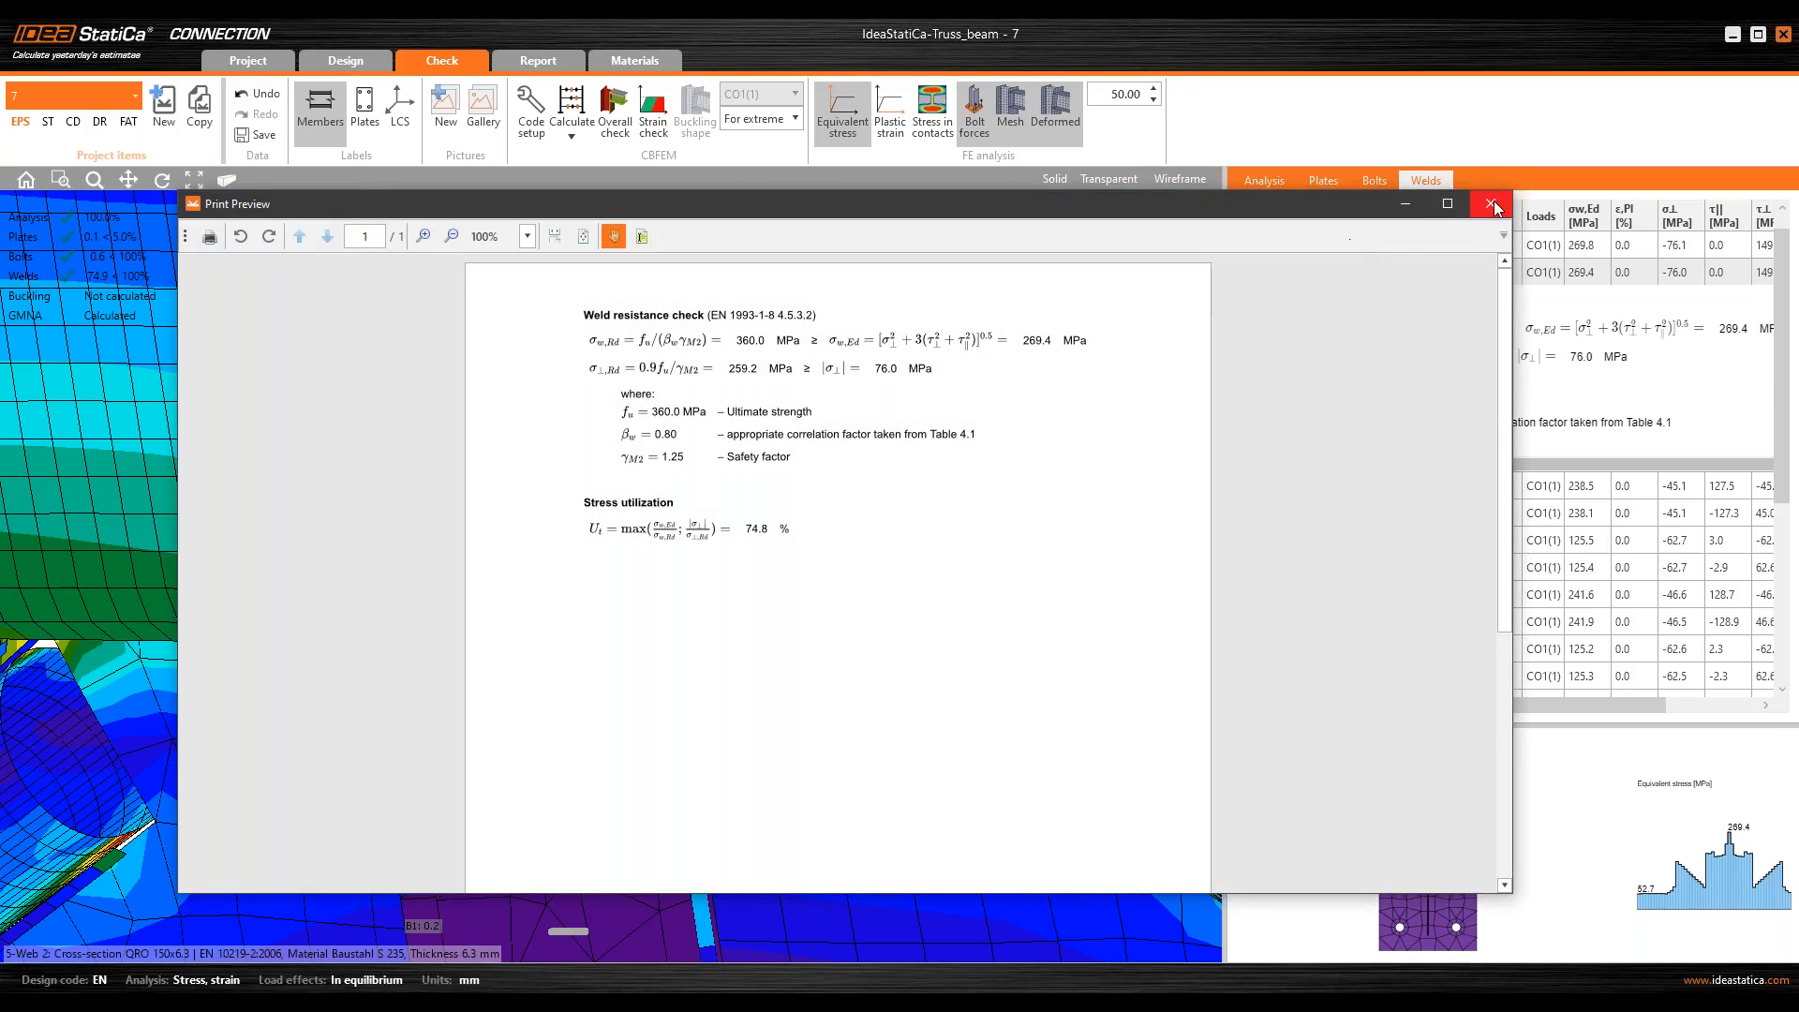
pyautogui.click(1492, 204)
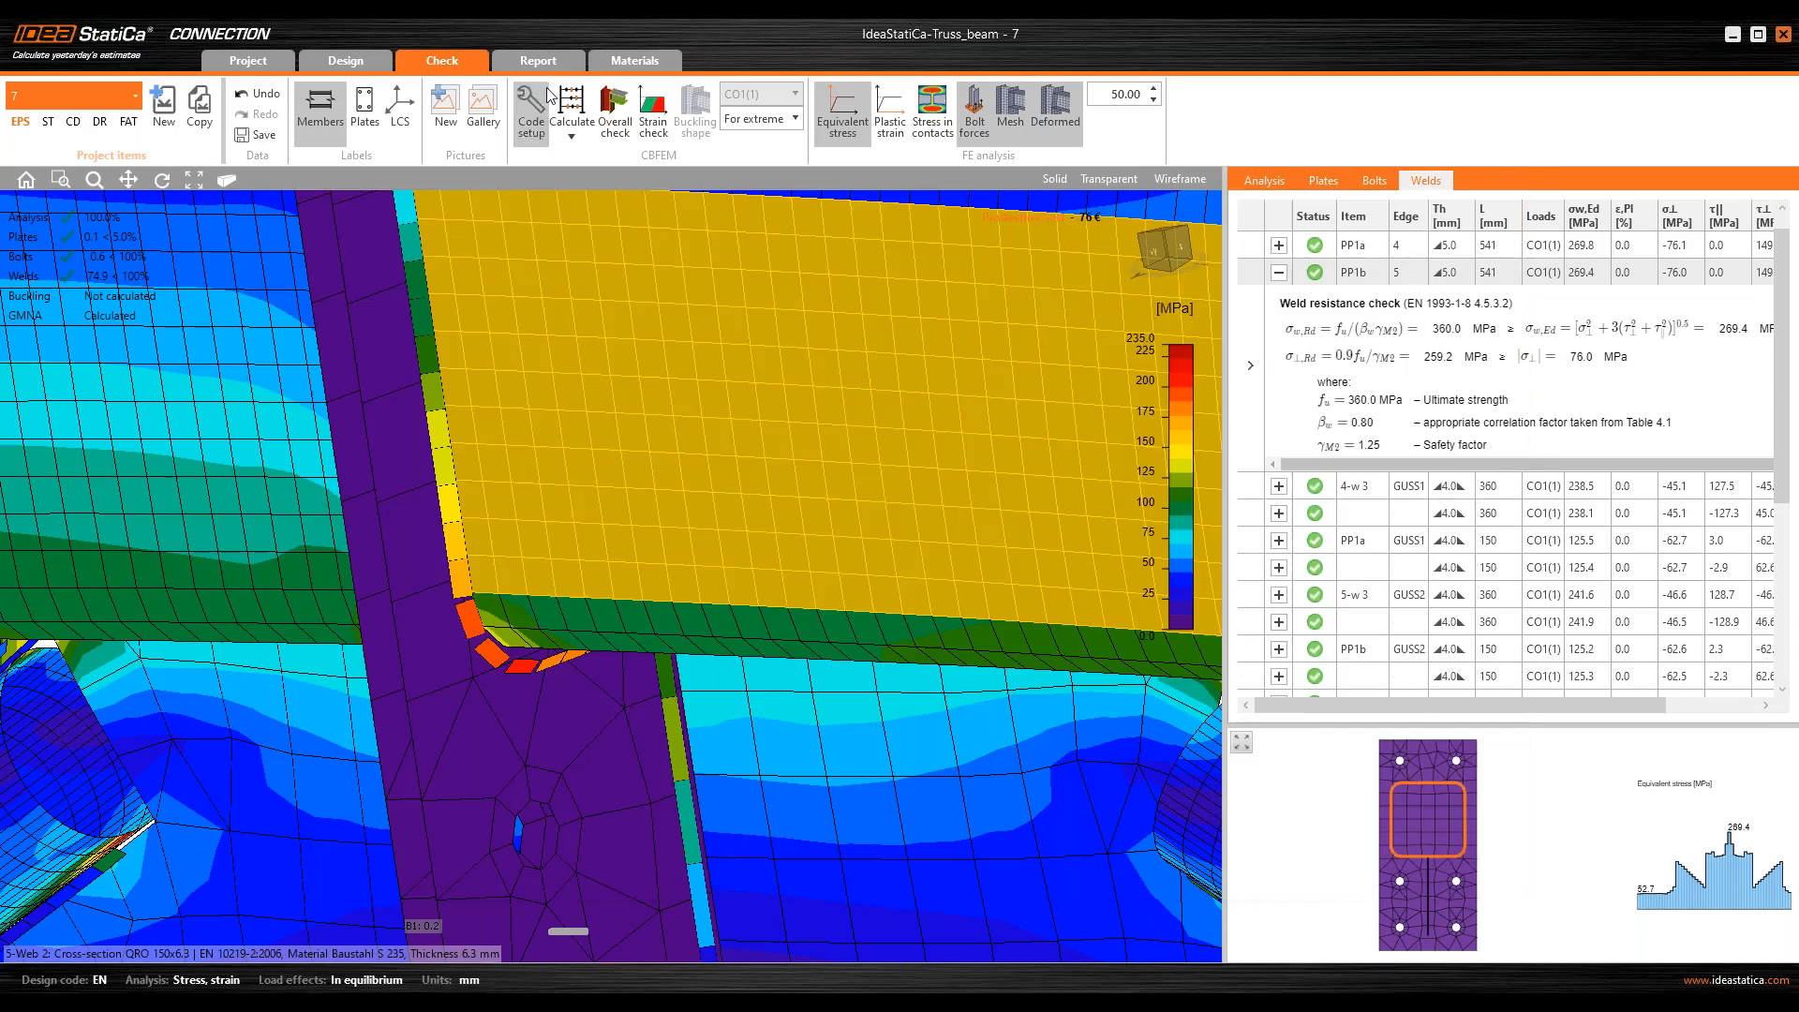
# Step: Generate the detailed report for the current item 7 and review its member, cross-section, bolt and load effect tables
pyautogui.click(540, 62)
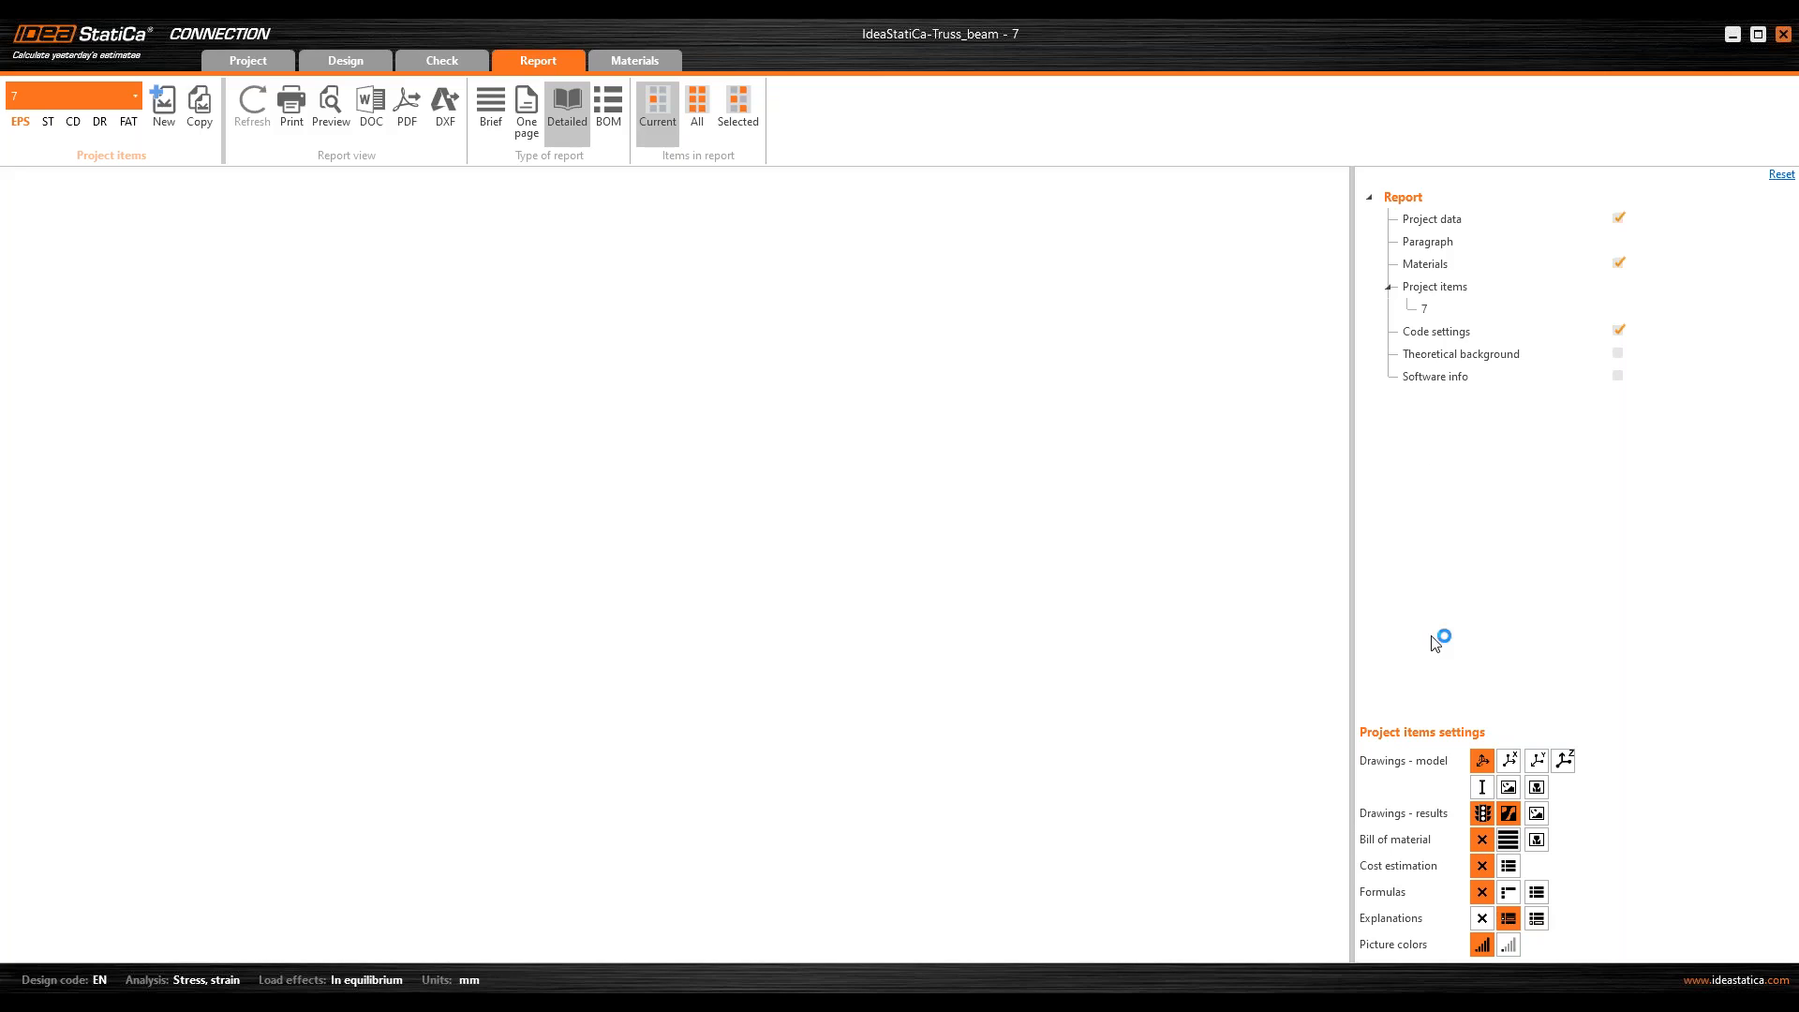
pyautogui.scroll(-1, 502, 300)
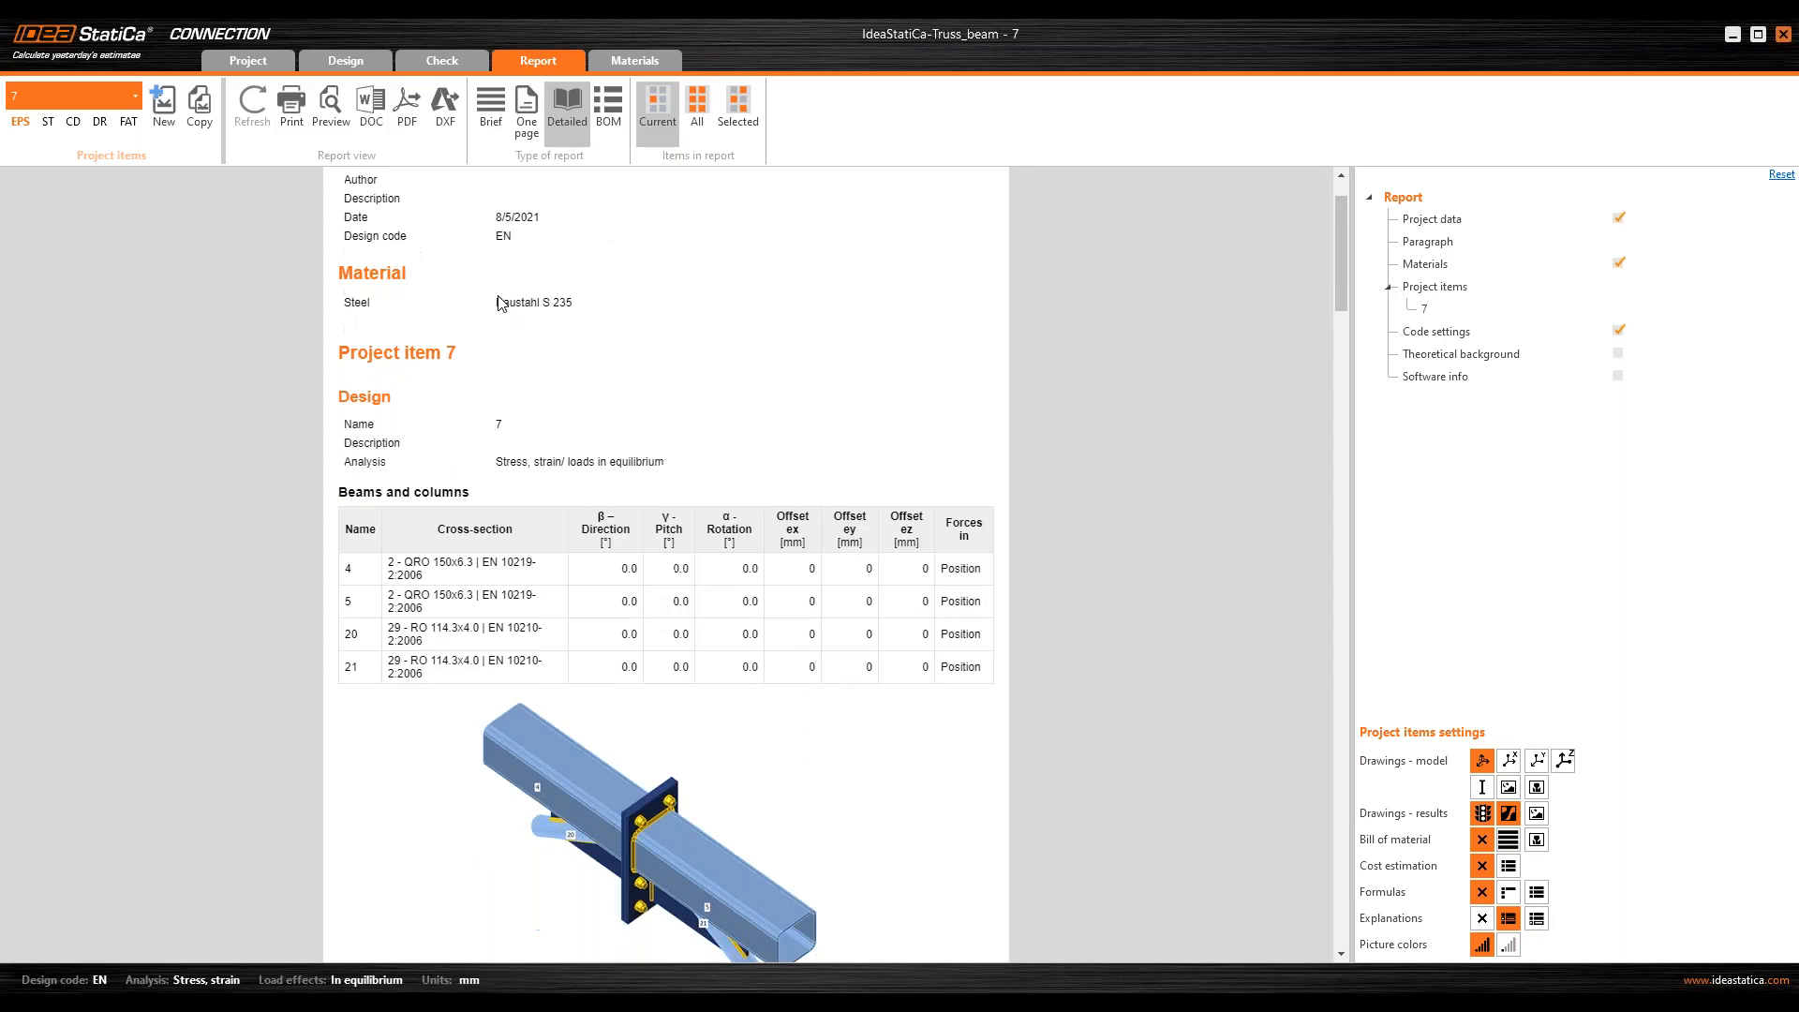
pyautogui.scroll(-1, 409, 433)
pyautogui.scroll(-1, 552, 695)
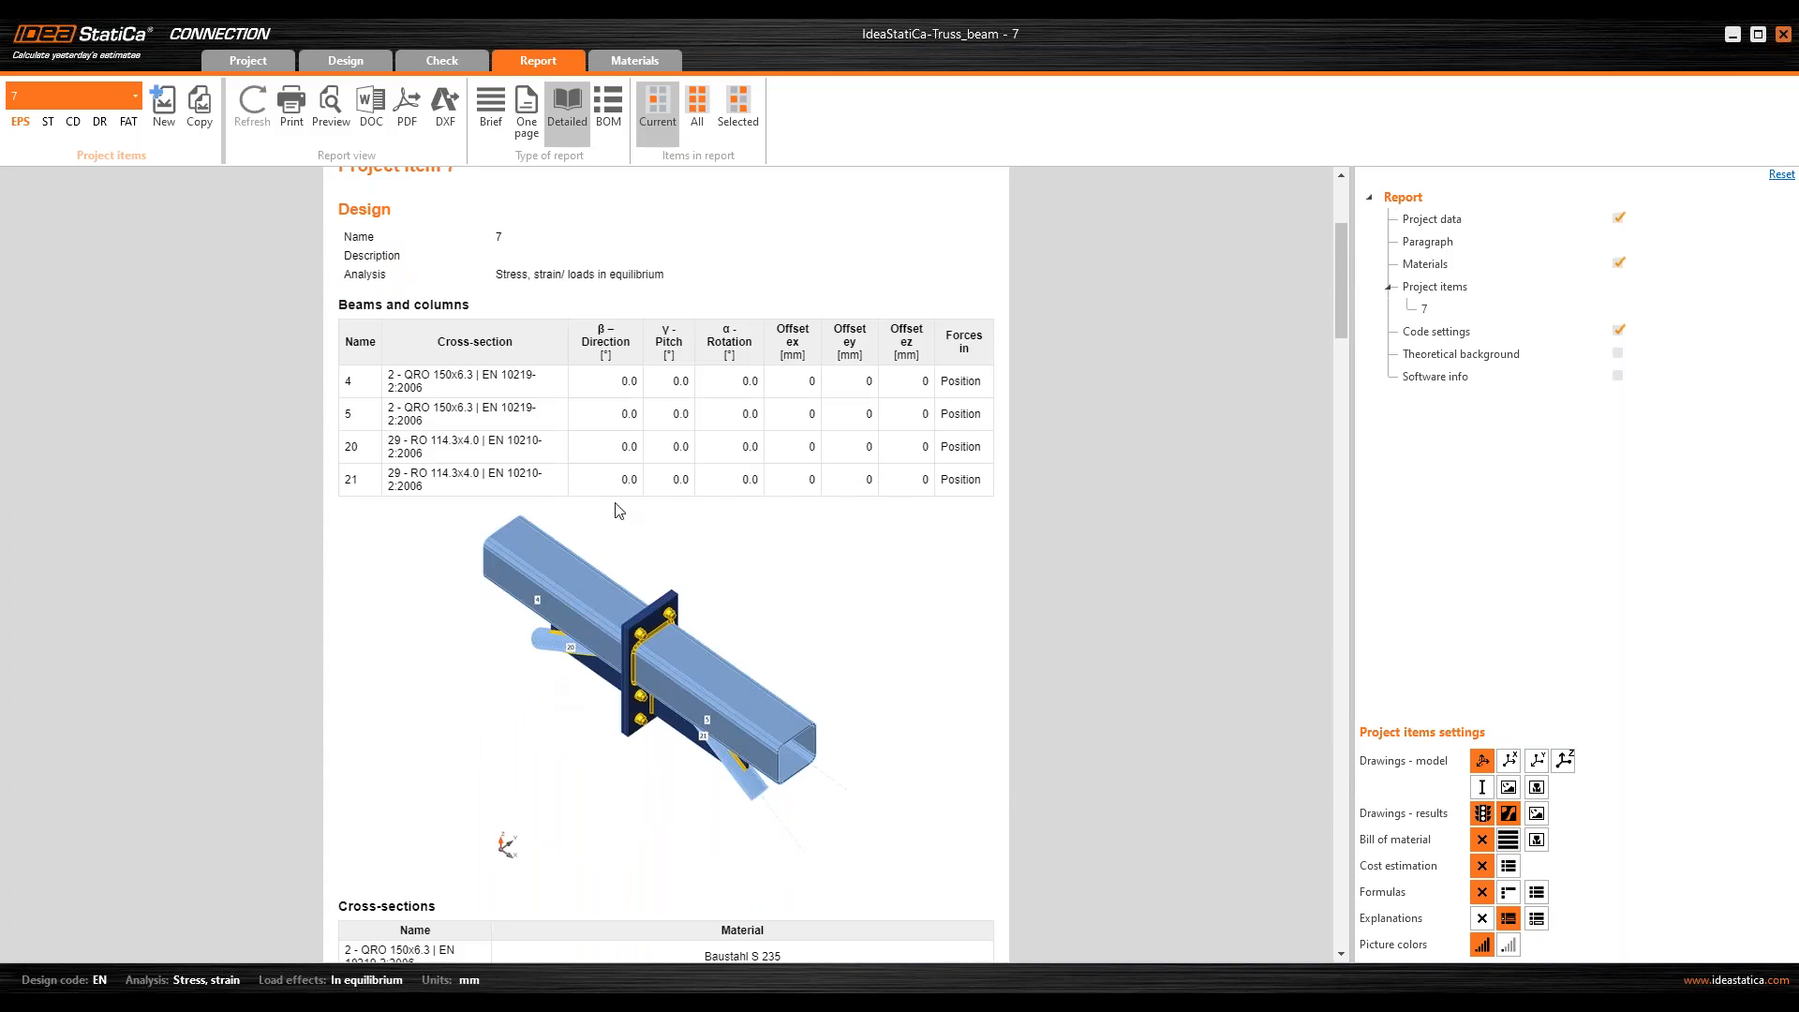
pyautogui.scroll(-2, 706, 749)
pyautogui.scroll(-2, 698, 647)
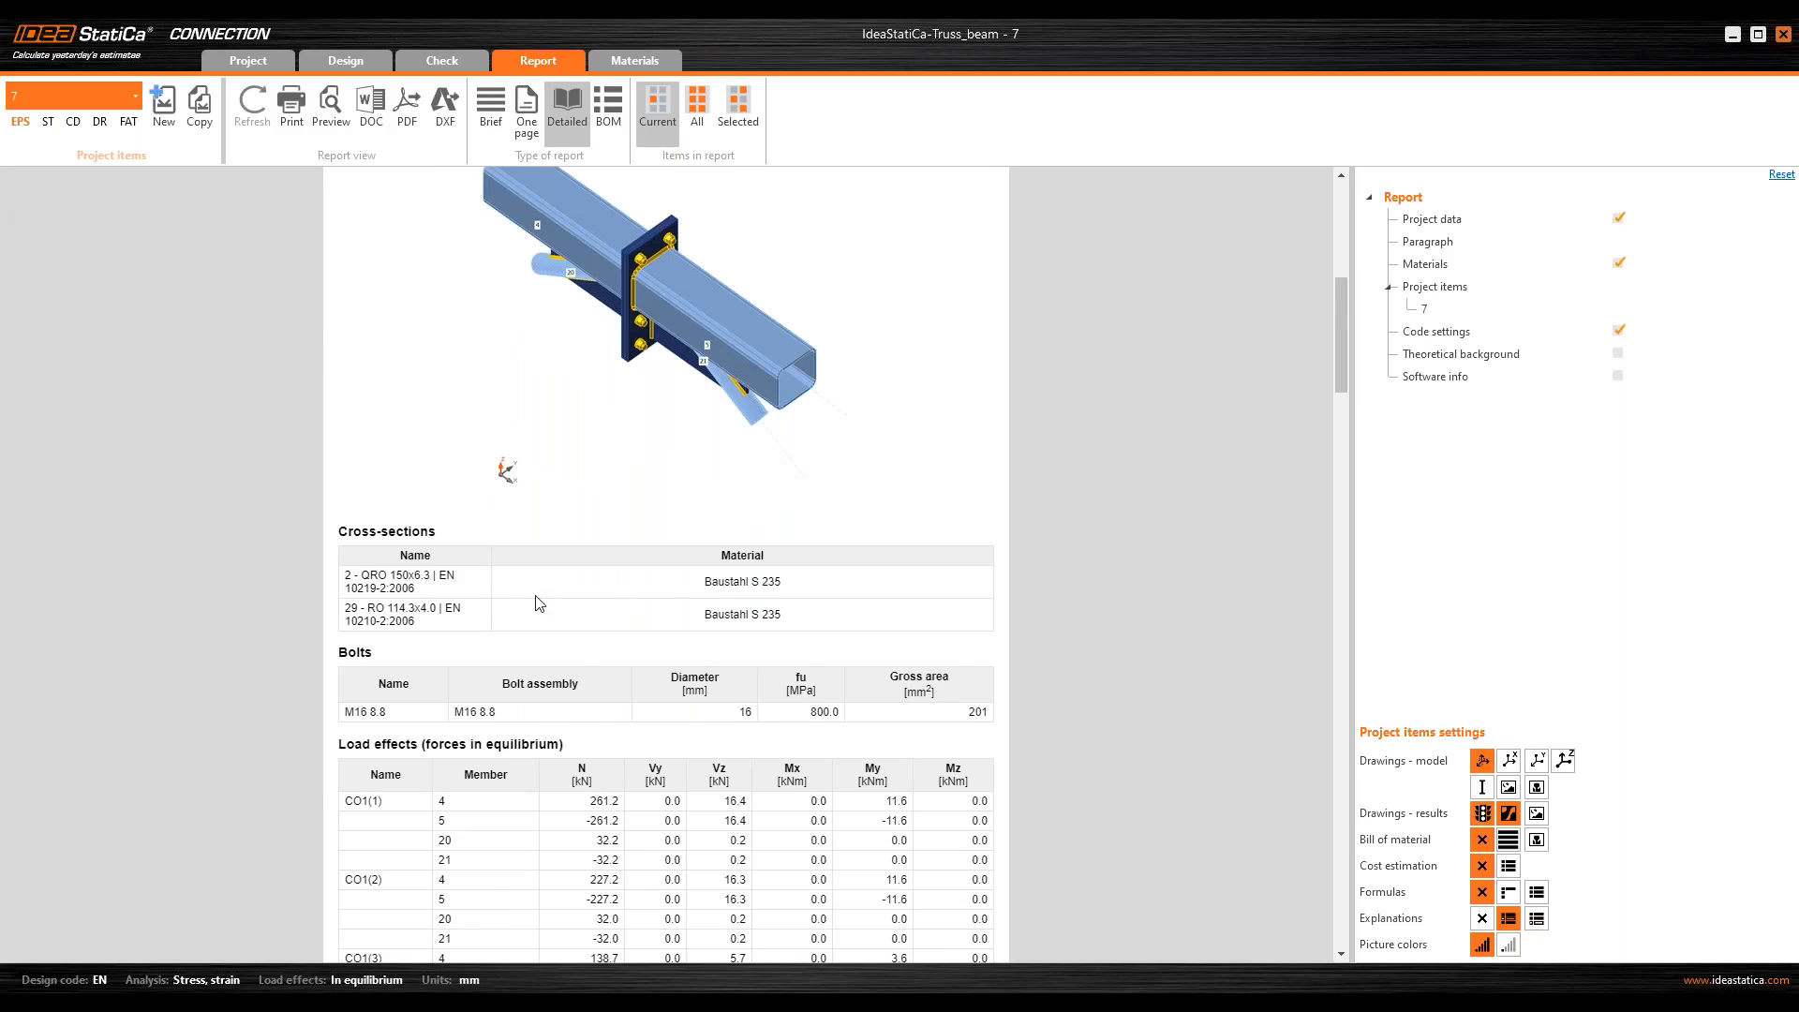
pyautogui.scroll(-3, 541, 603)
pyautogui.moveTo(569, 533); pyautogui.dragTo(825, 820)
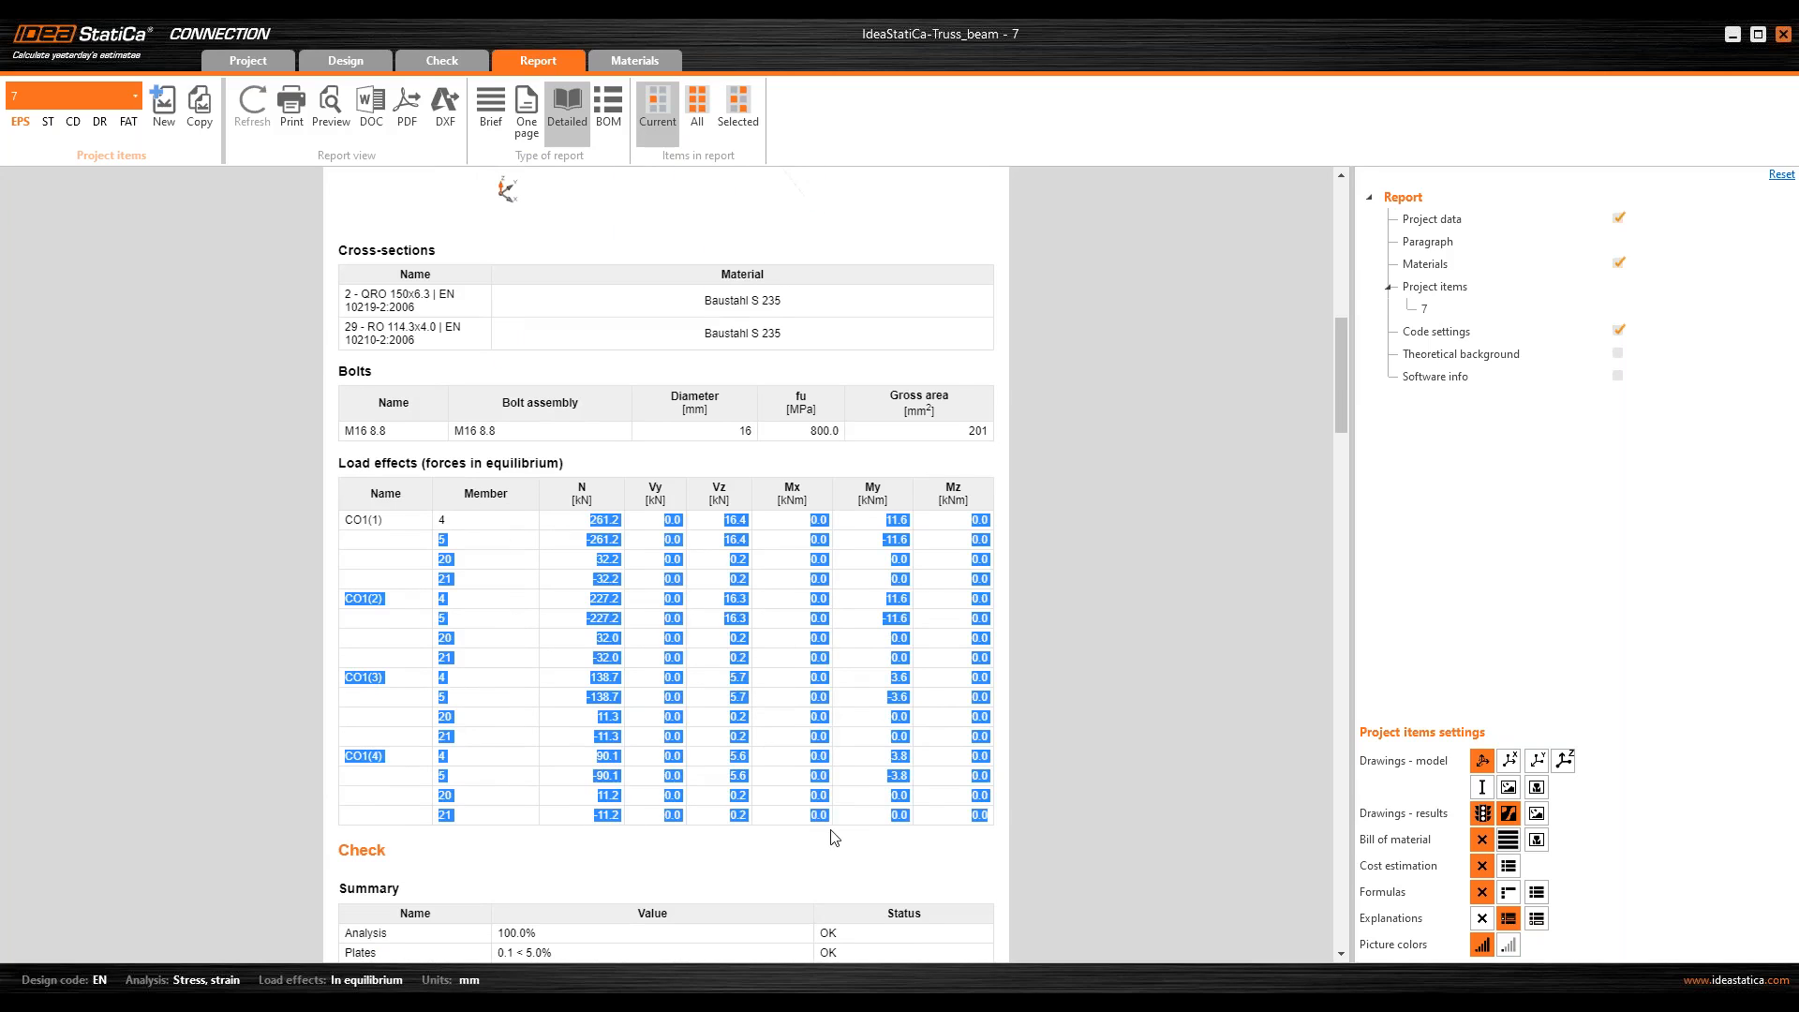
# Step: Review the report's check summary and its plate, bolt and weld result tables
pyautogui.scroll(-4, 801, 750)
pyautogui.moveTo(880, 632); pyautogui.dragTo(462, 565)
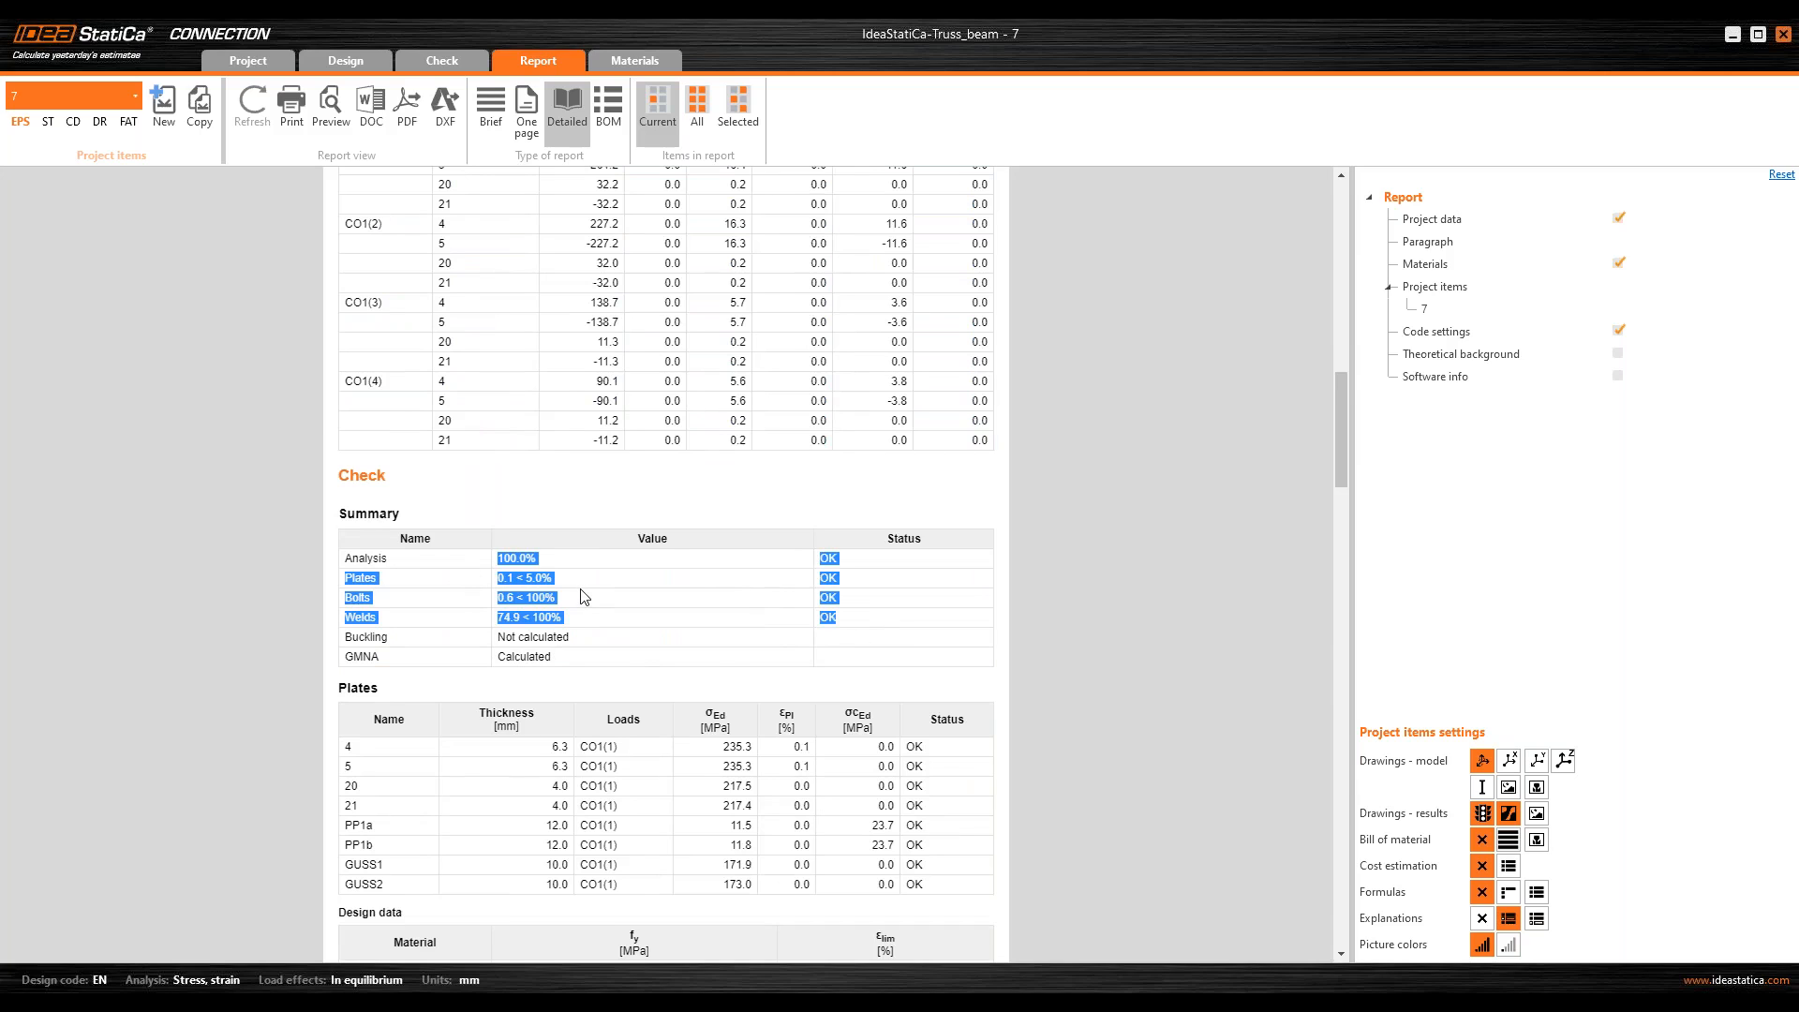
pyautogui.scroll(-1, 615, 559)
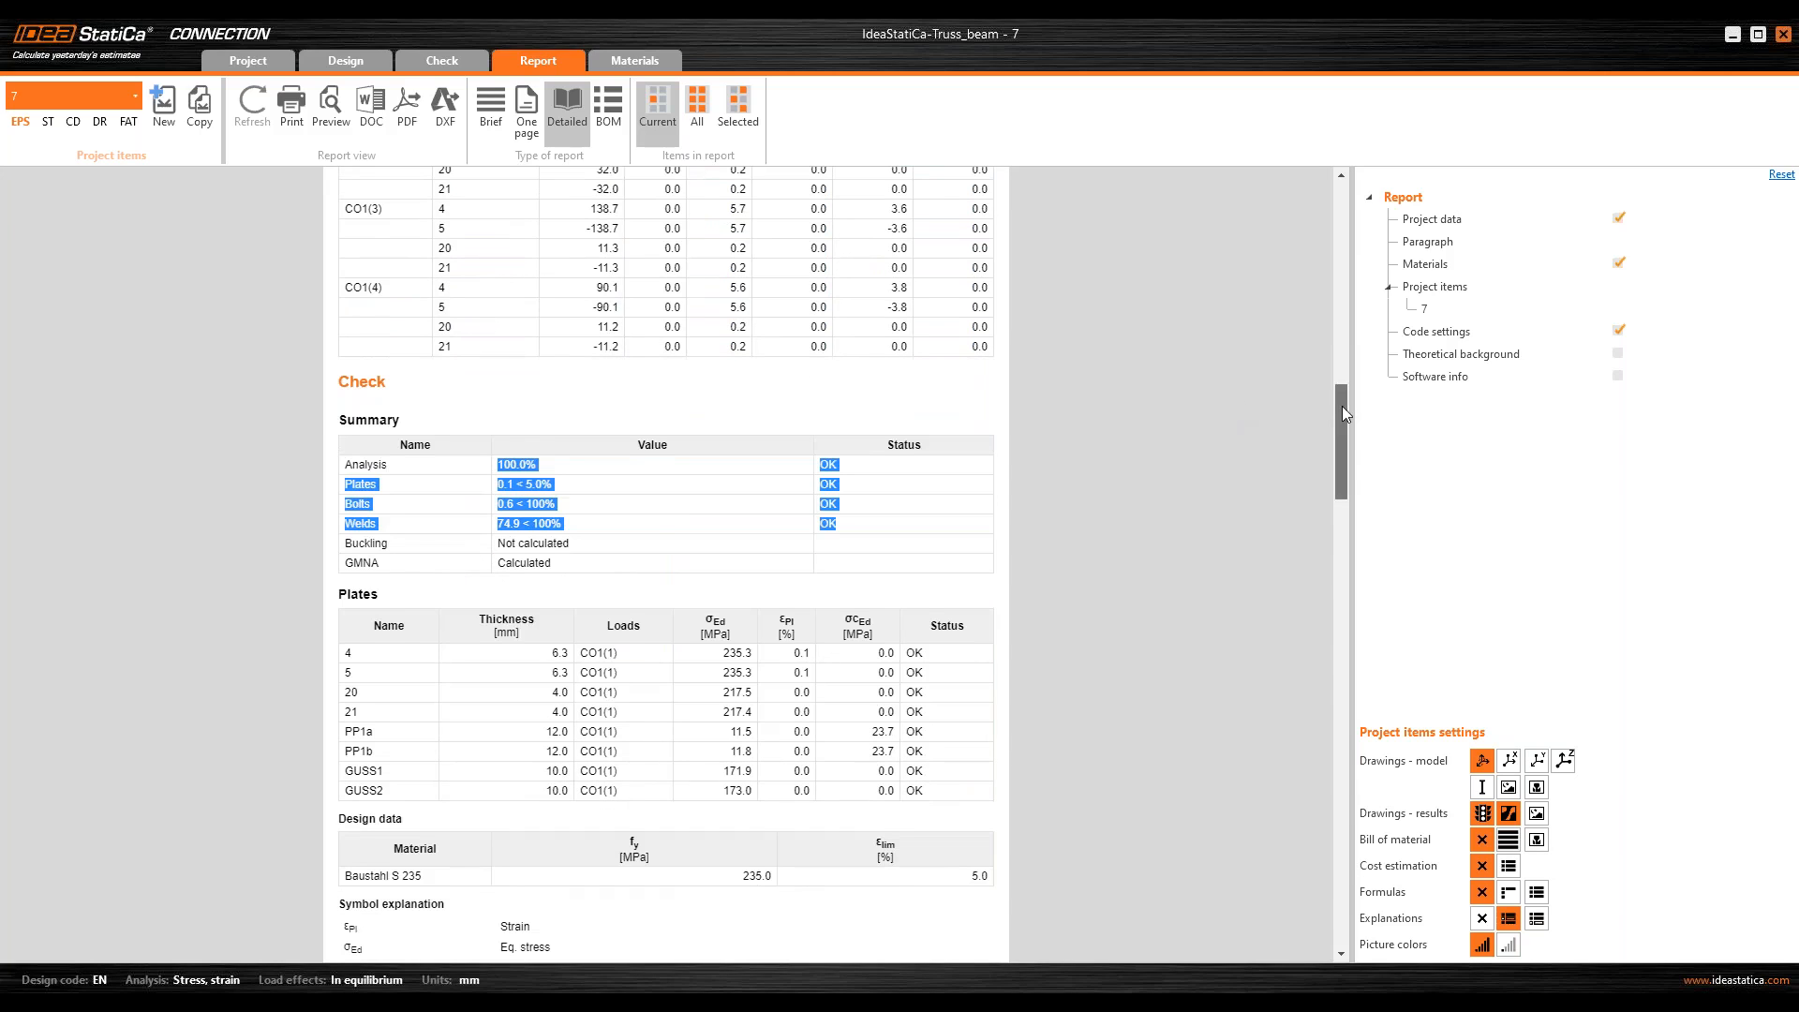
pyautogui.moveTo(1341, 407); pyautogui.dragTo(1346, 643)
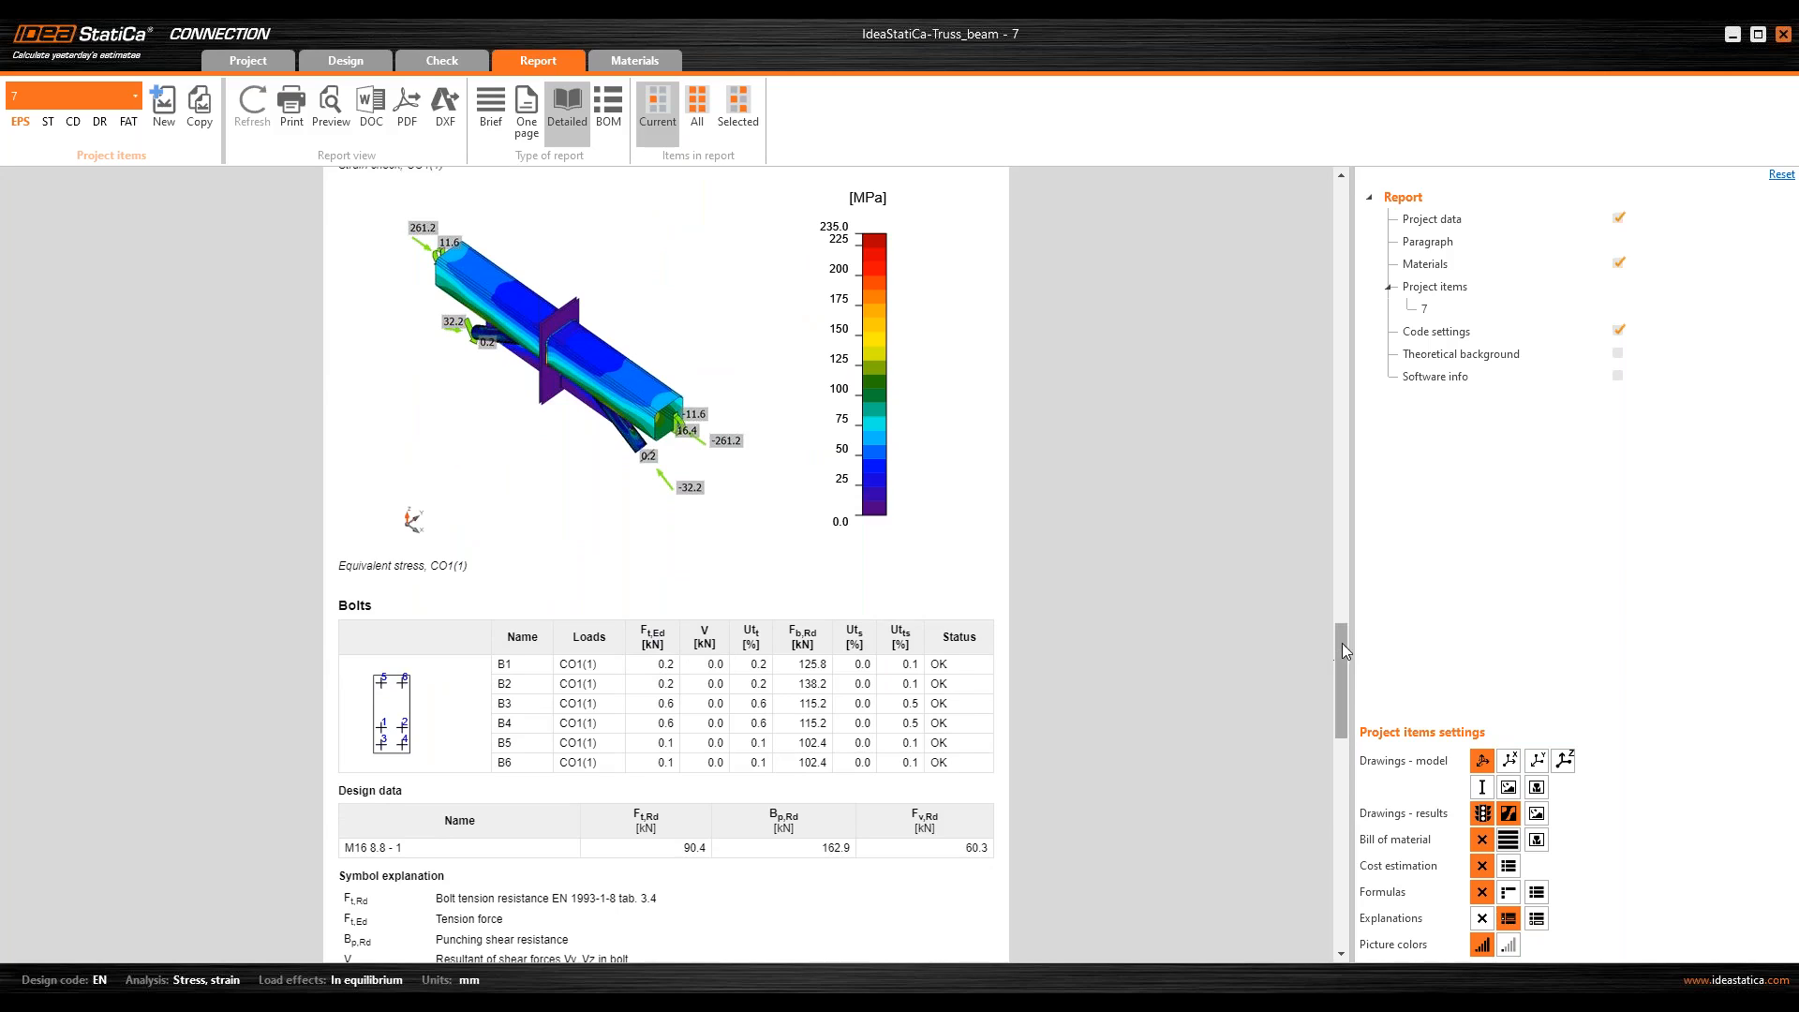
pyautogui.moveTo(1342, 642); pyautogui.dragTo(1282, 735)
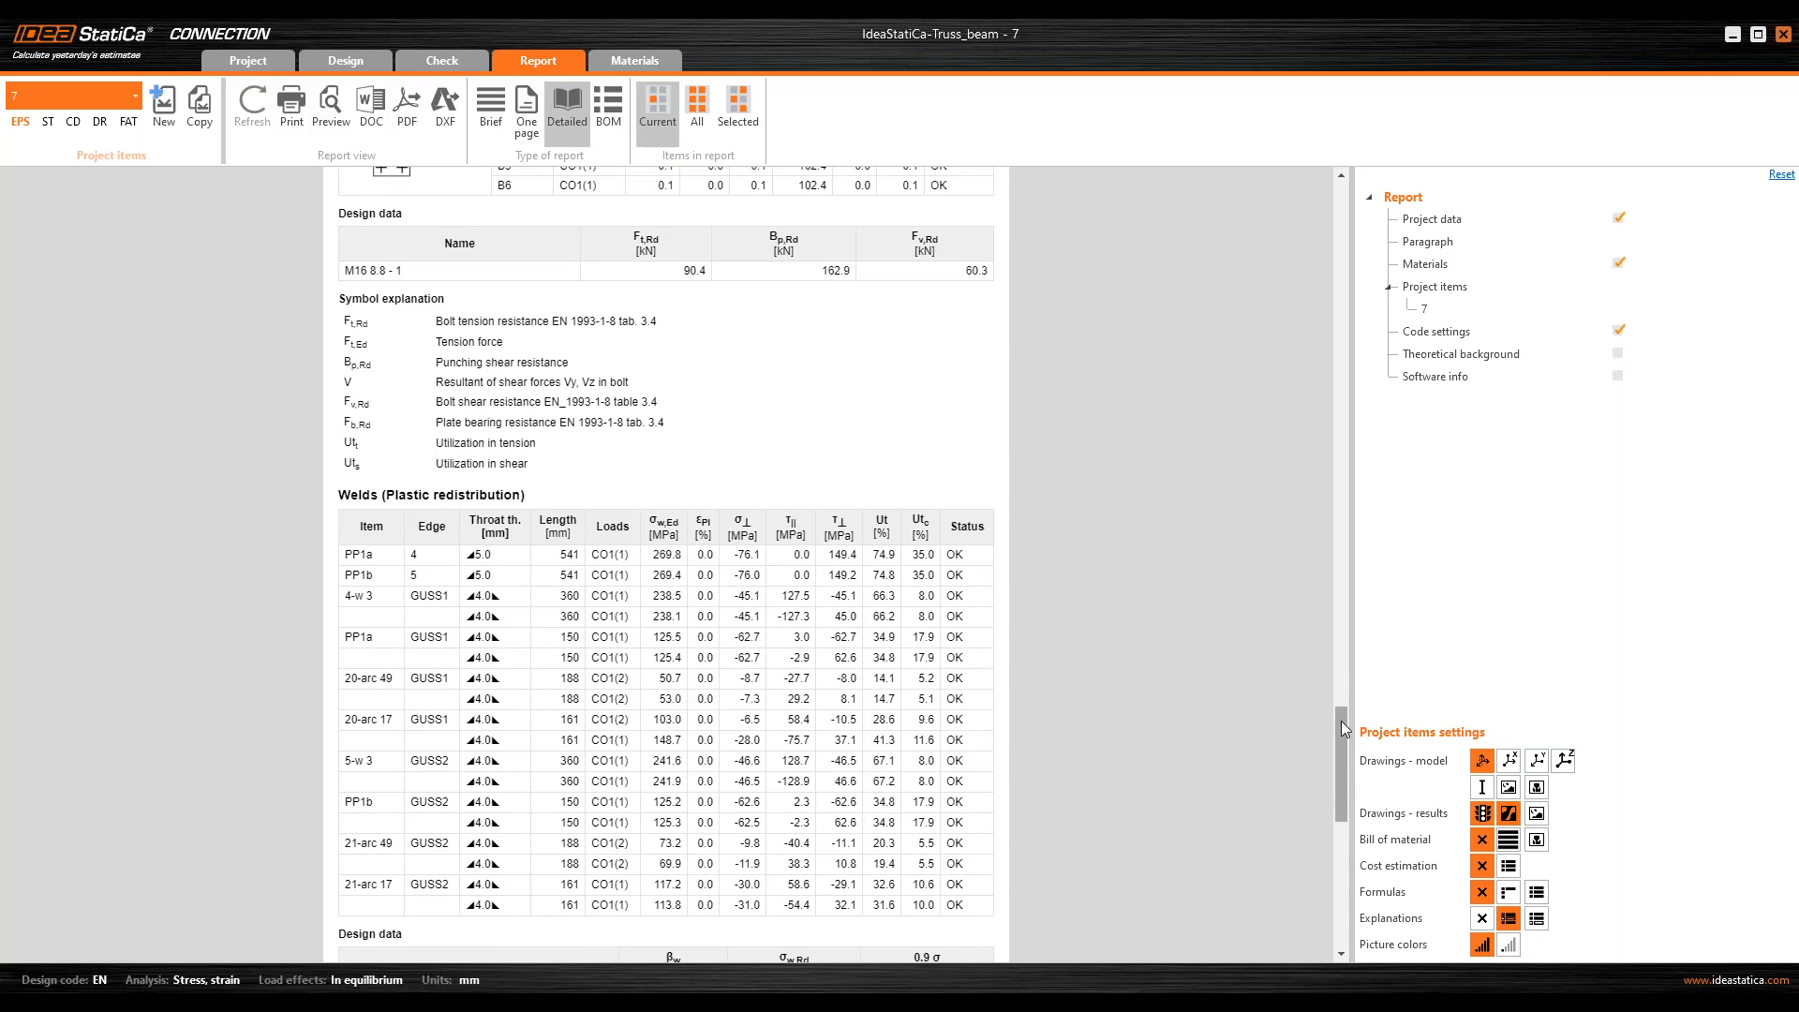
pyautogui.scroll(-1, 1341, 721)
pyautogui.moveTo(1346, 746); pyautogui.dragTo(1065, 882)
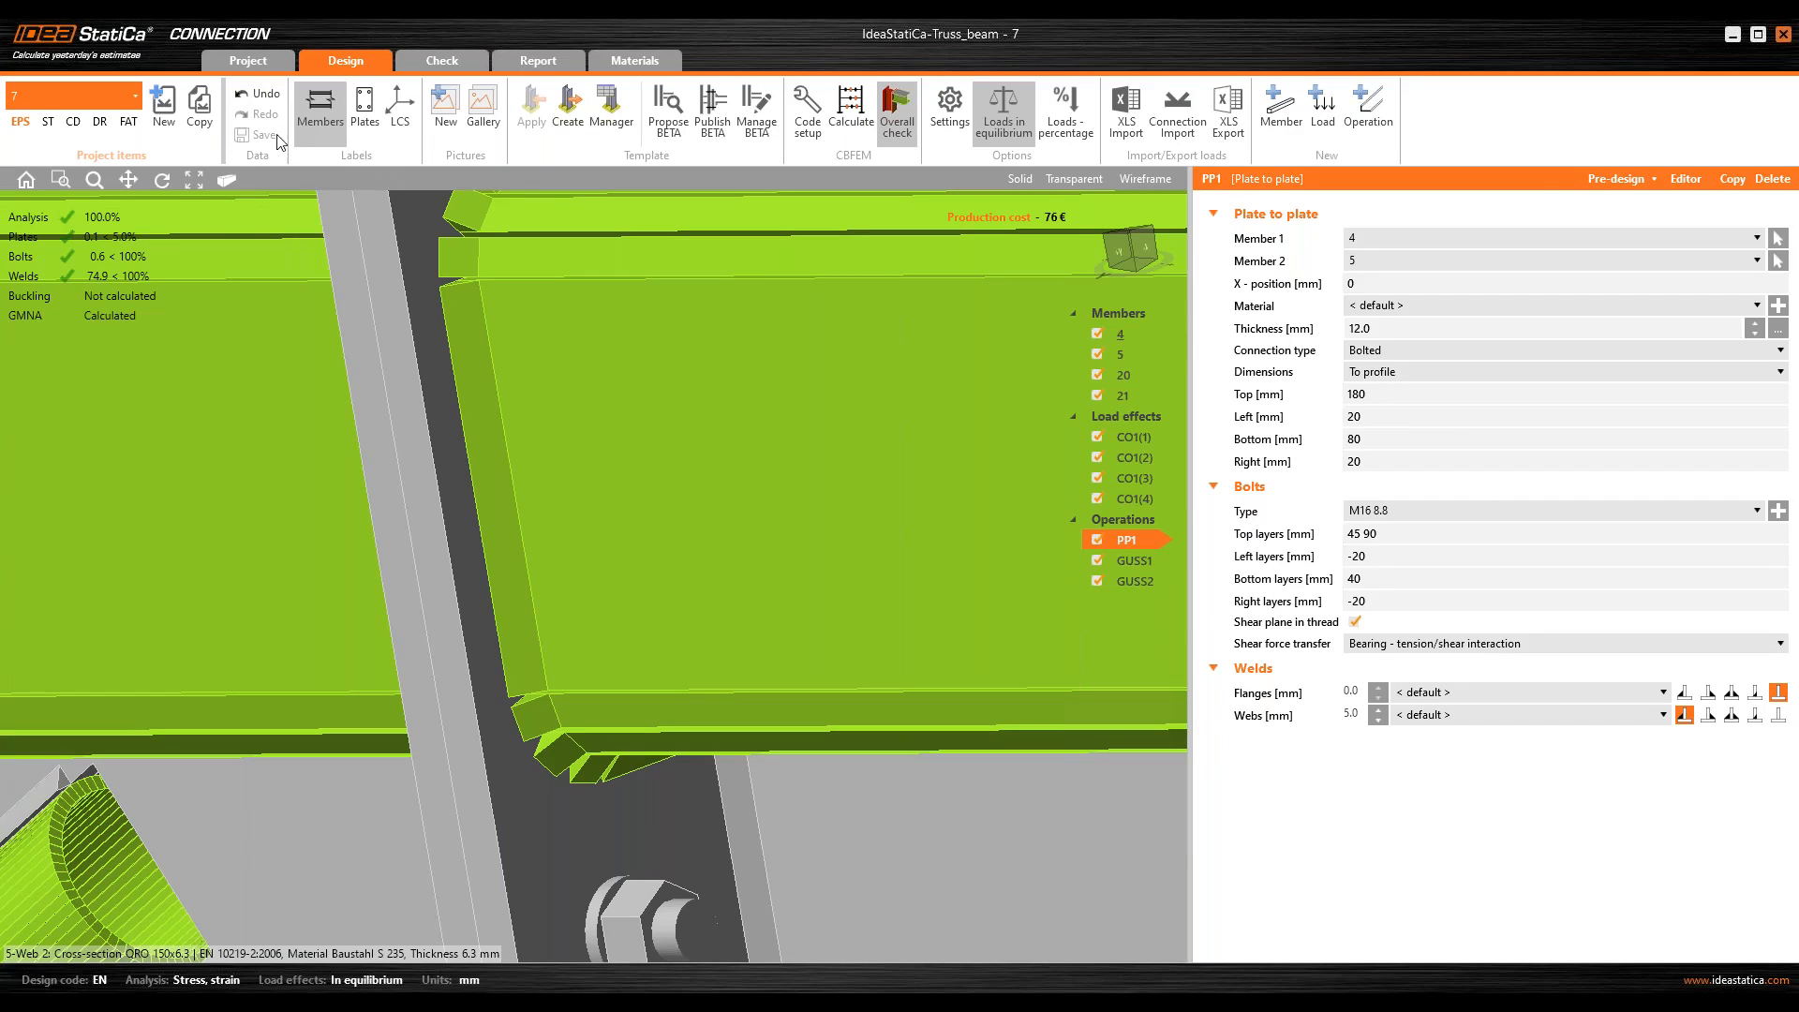
# Step: Minimize the connection project, switch to the web browser, and launch the online Viewer from the footer of ideastatica.com
pyautogui.click(1731, 35)
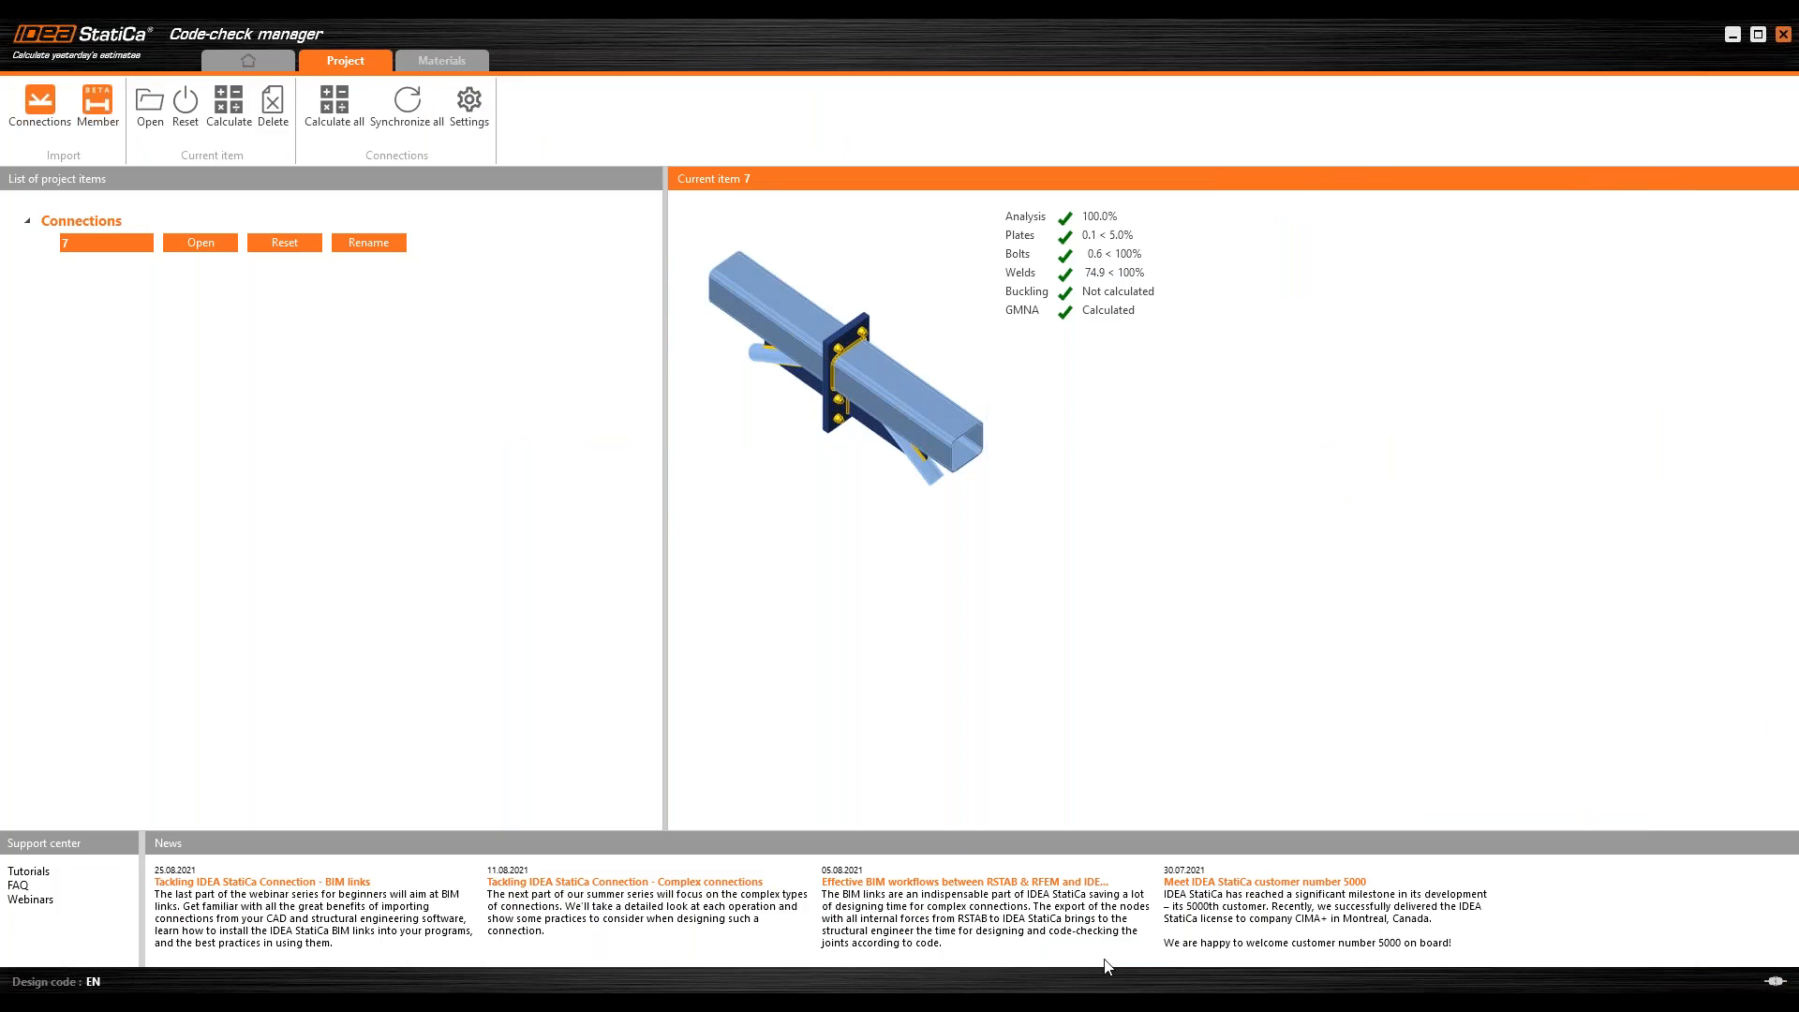
pyautogui.click(1109, 967)
pyautogui.click(1599, 489)
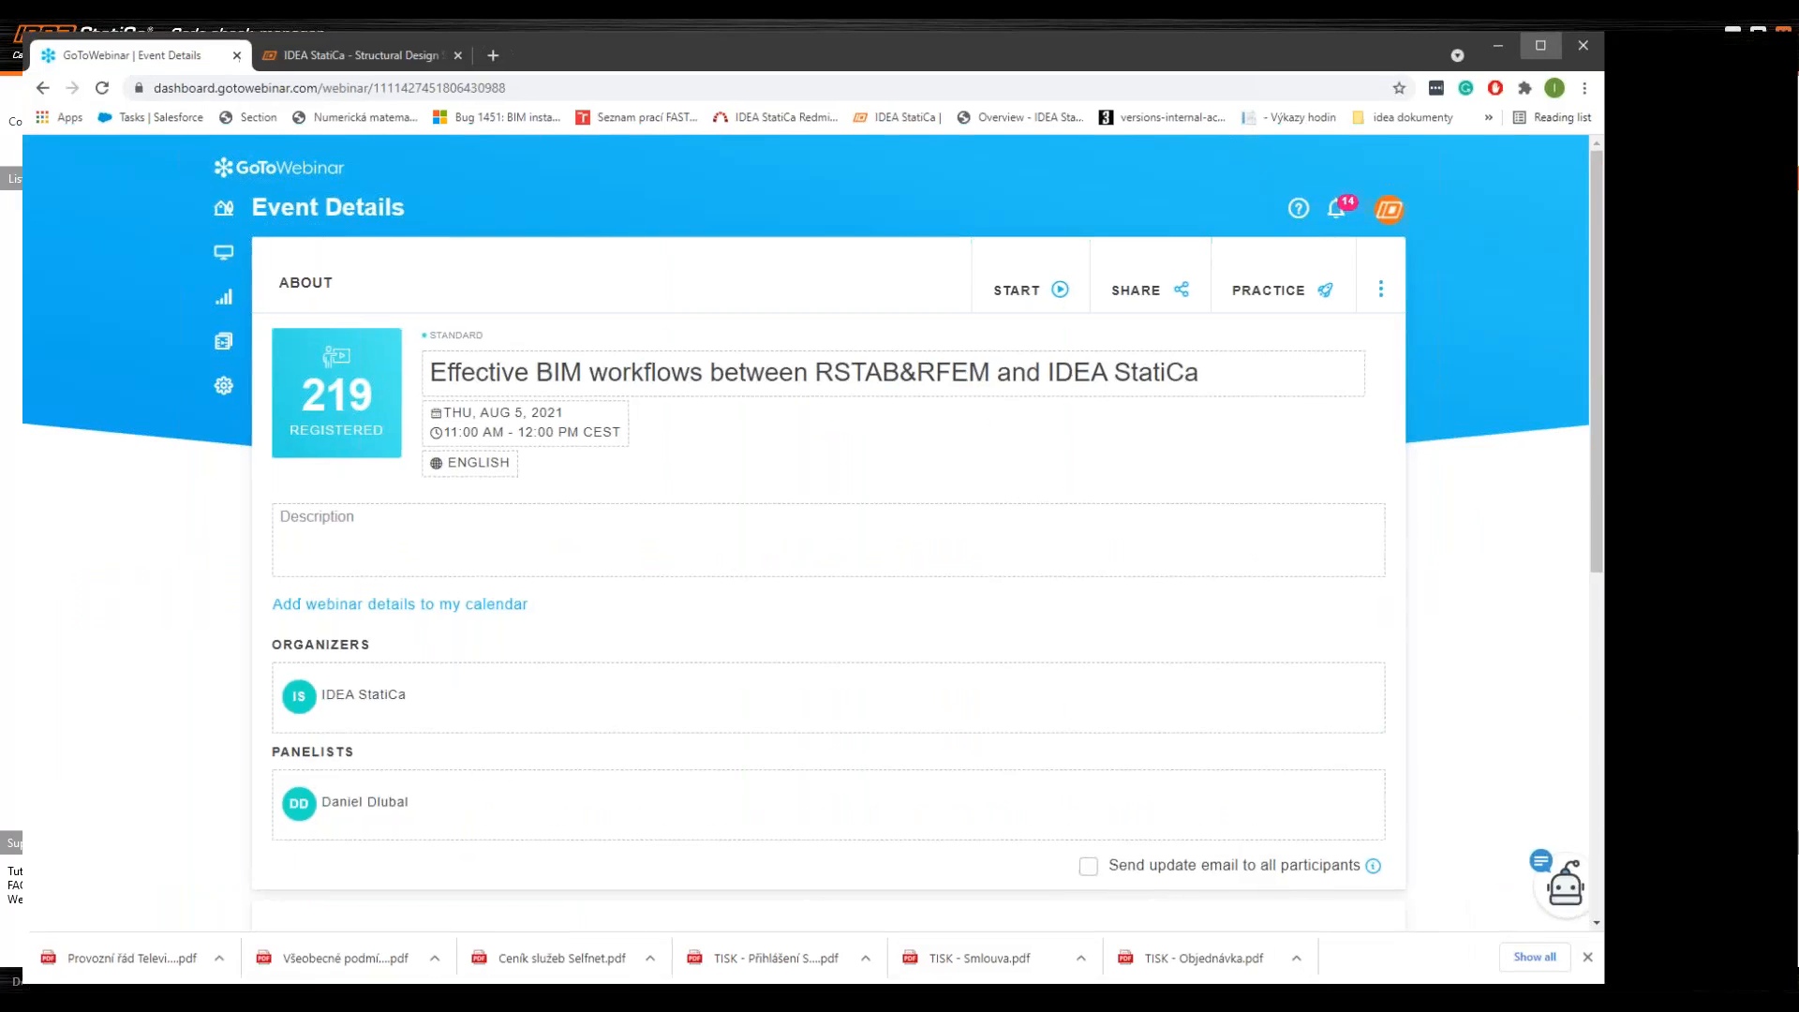
pyautogui.click(272, 35)
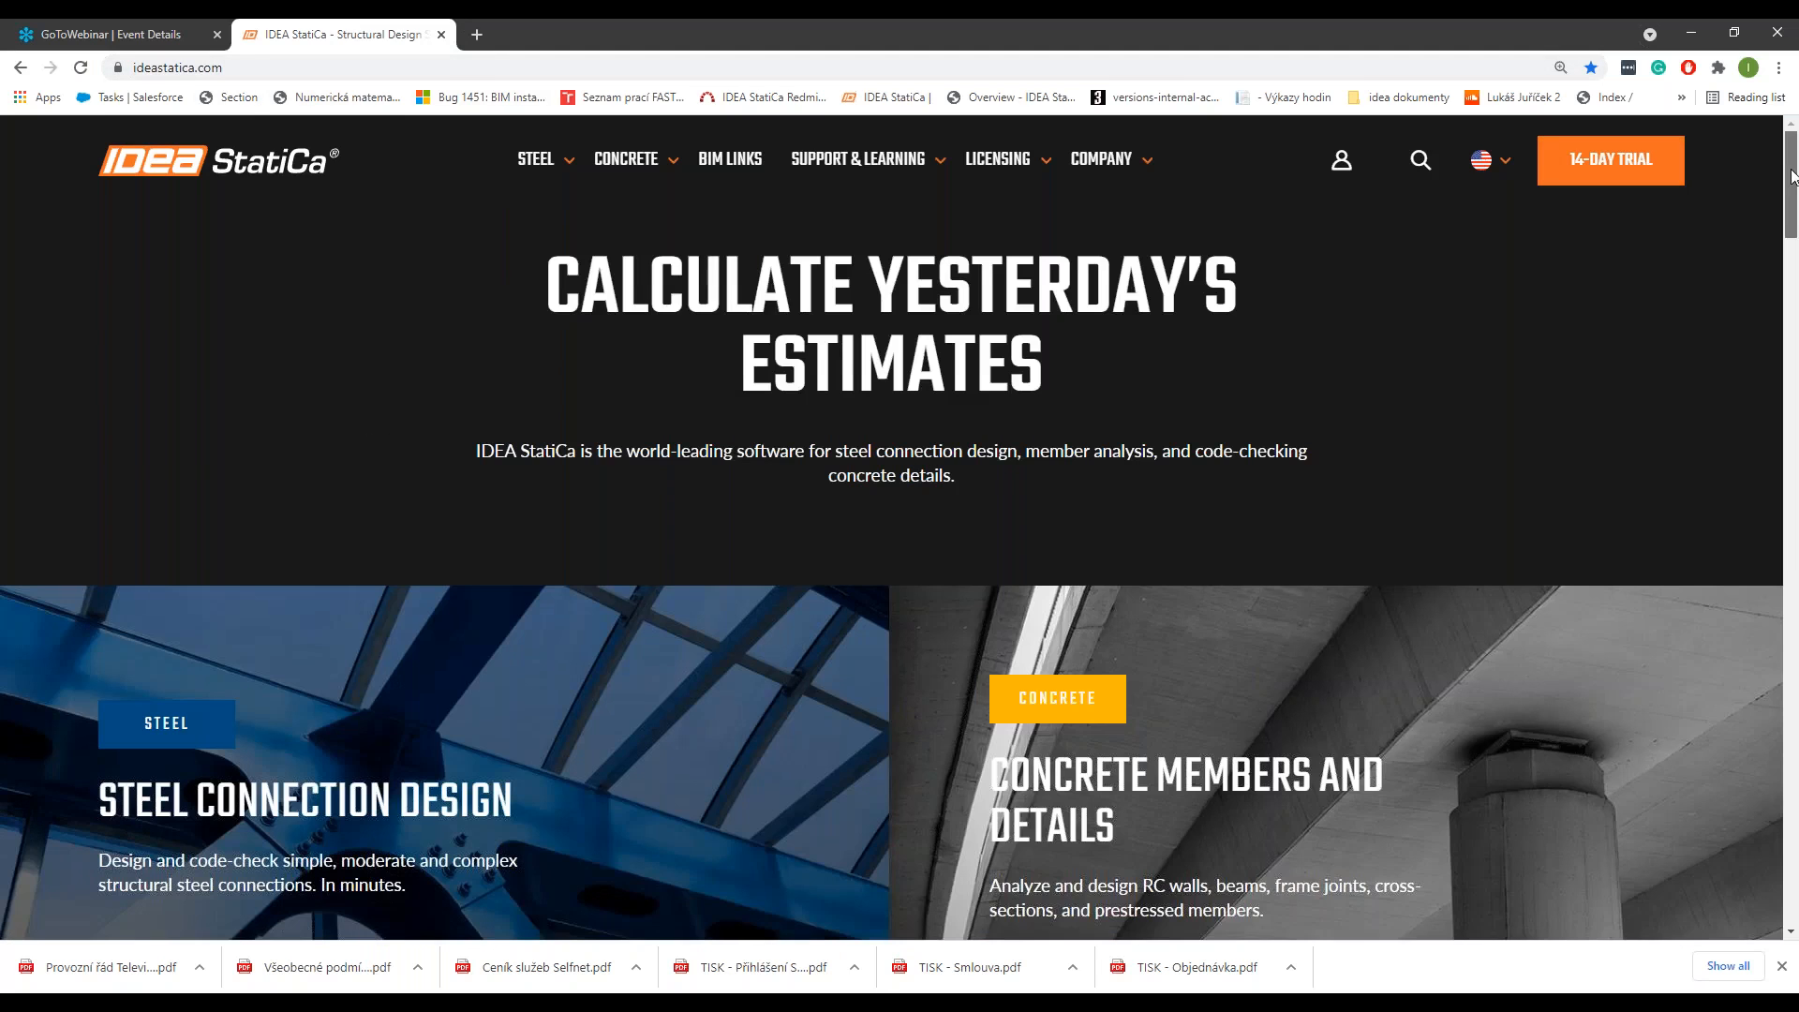
pyautogui.moveTo(1791, 175); pyautogui.dragTo(1732, 875)
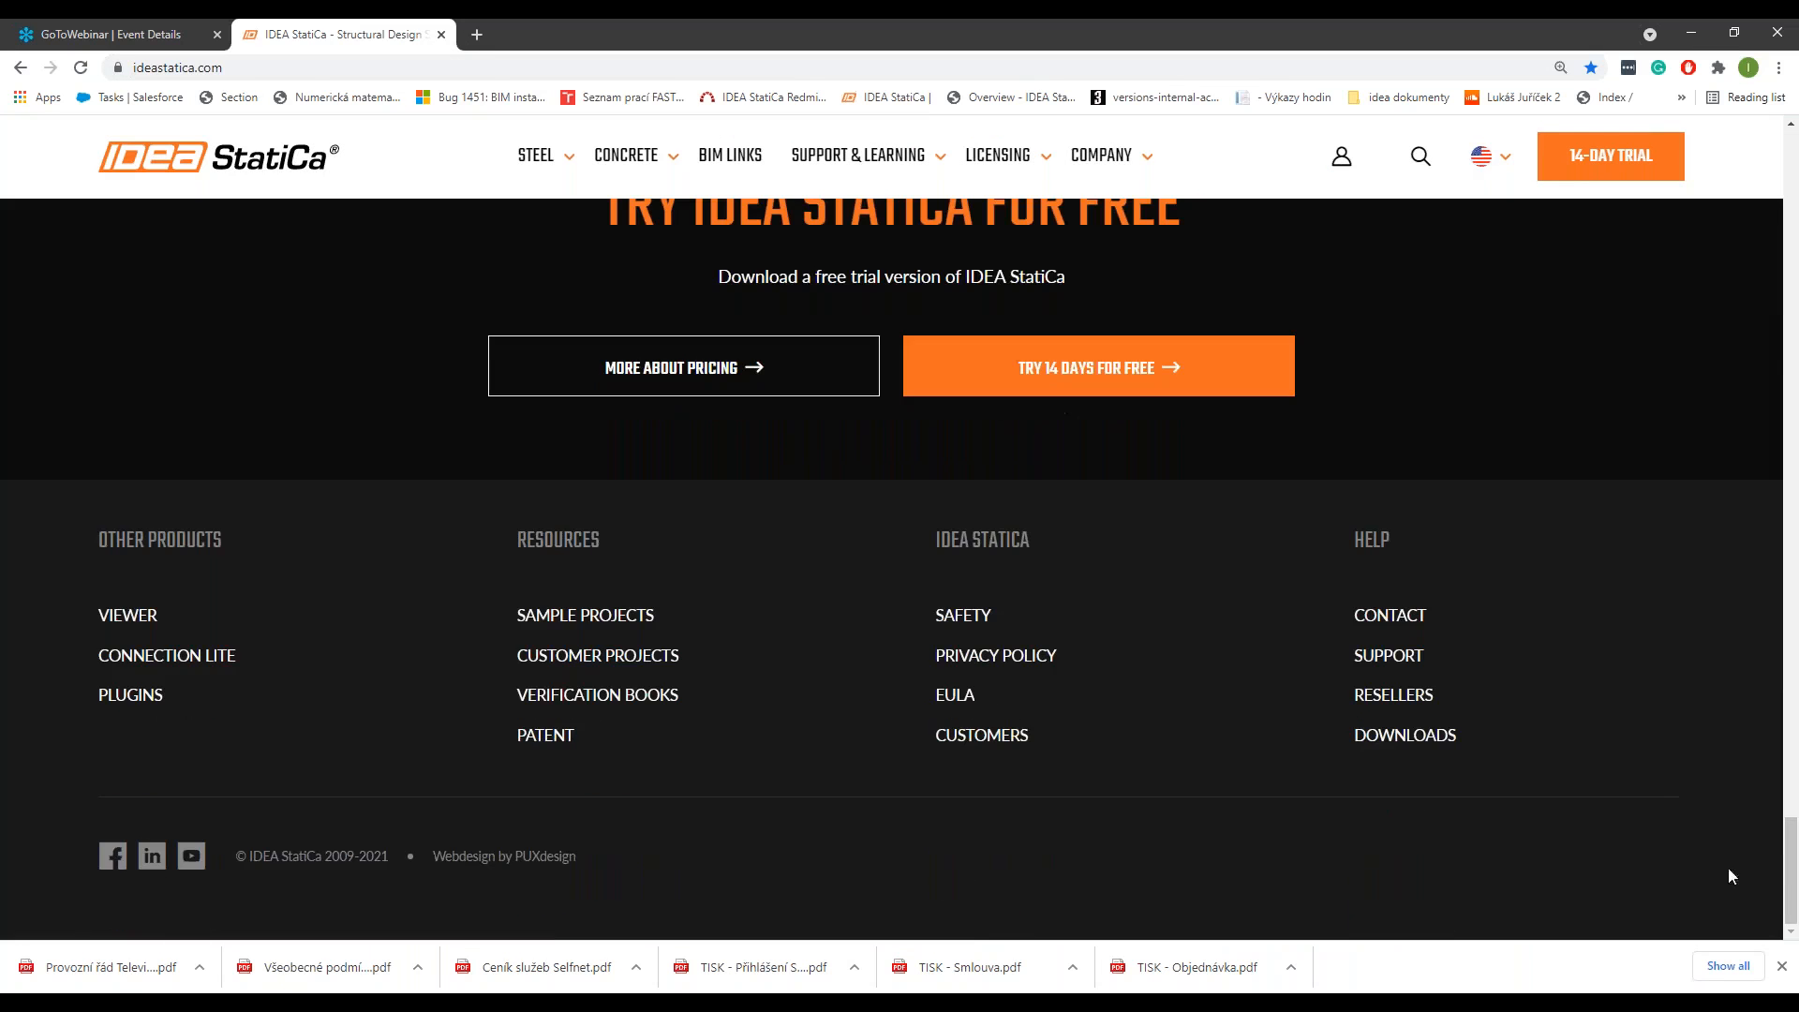
pyautogui.click(146, 618)
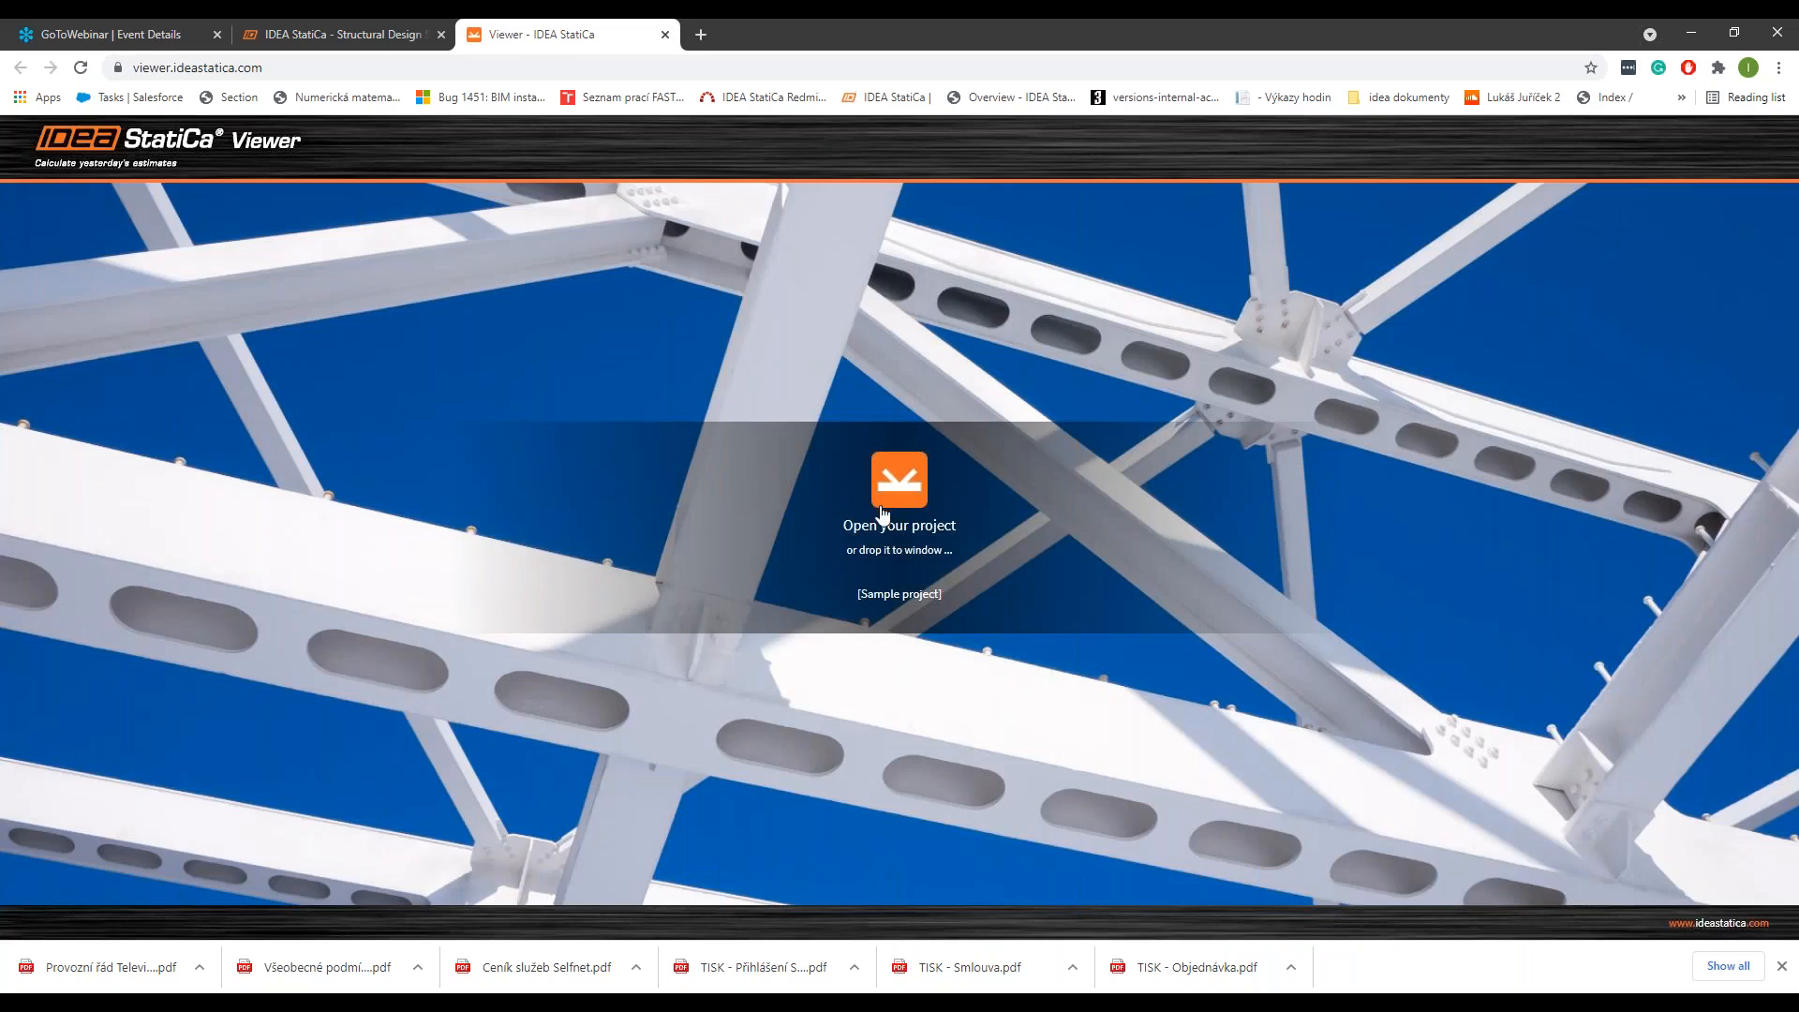
# Step: Load conn-38.ideaCon into the Viewer, display project item 7, and look at the joint along the X axis
pyautogui.click(884, 508)
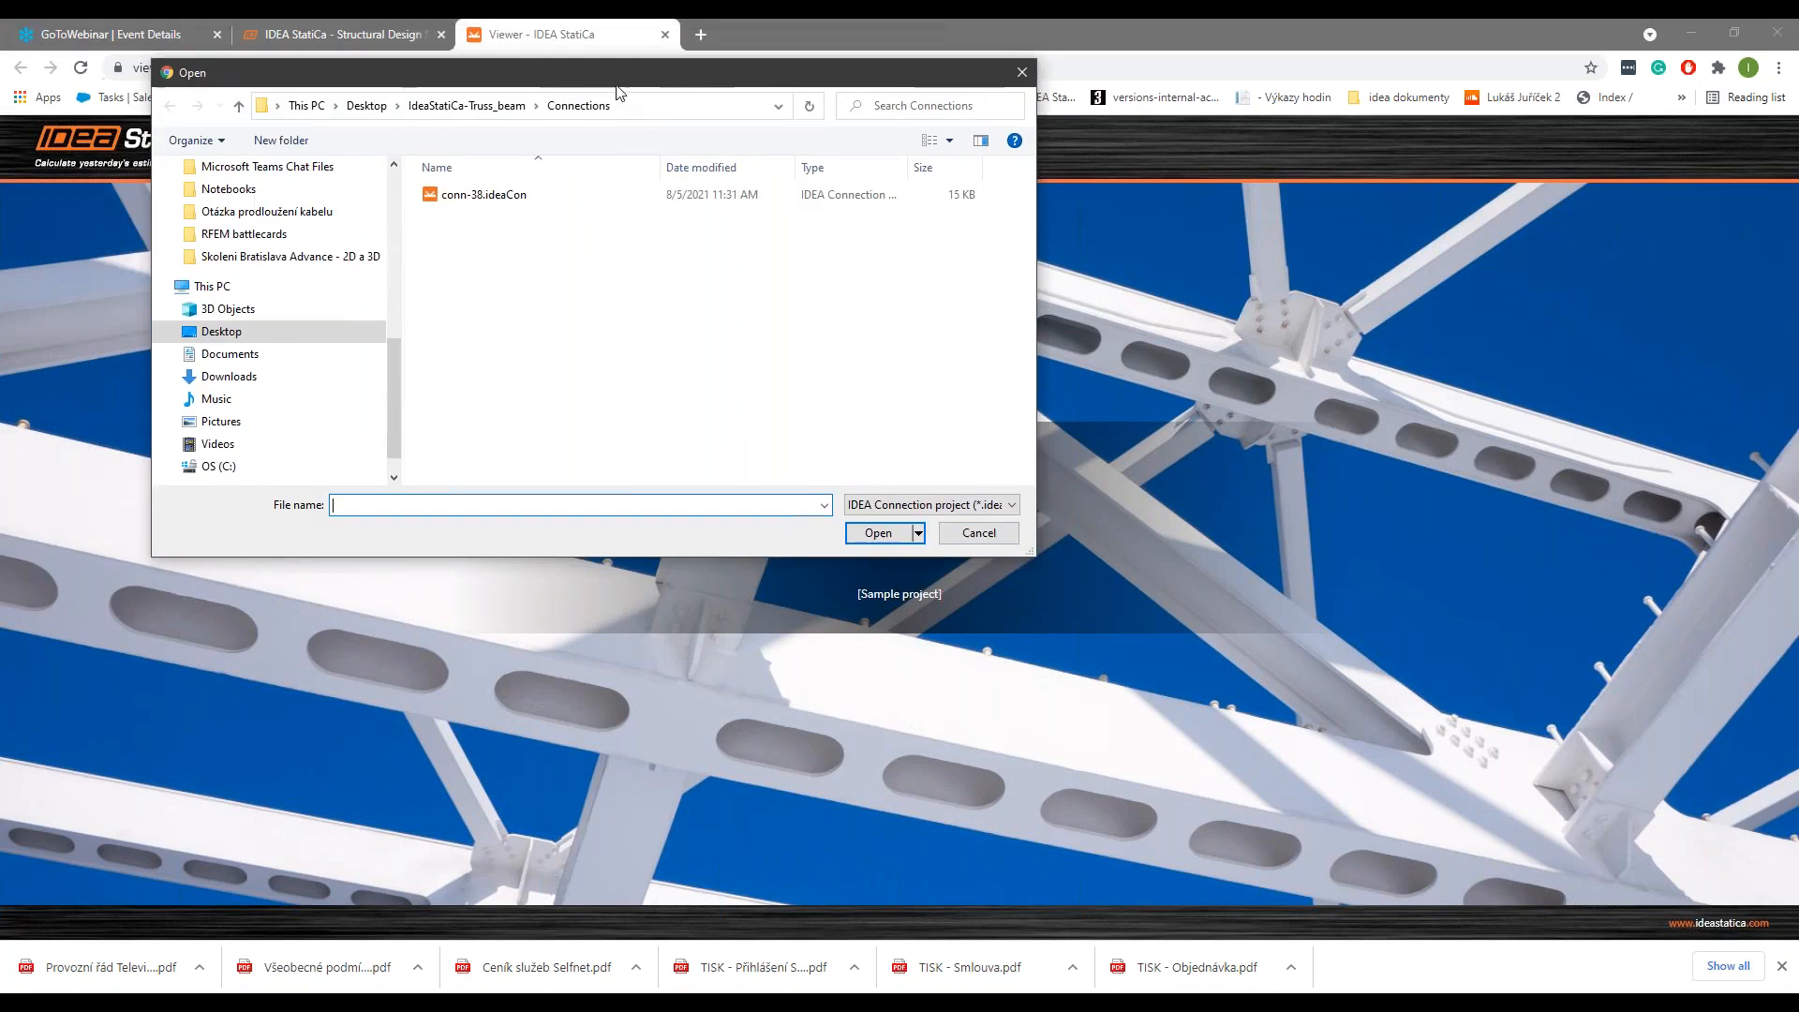
pyautogui.click(506, 196)
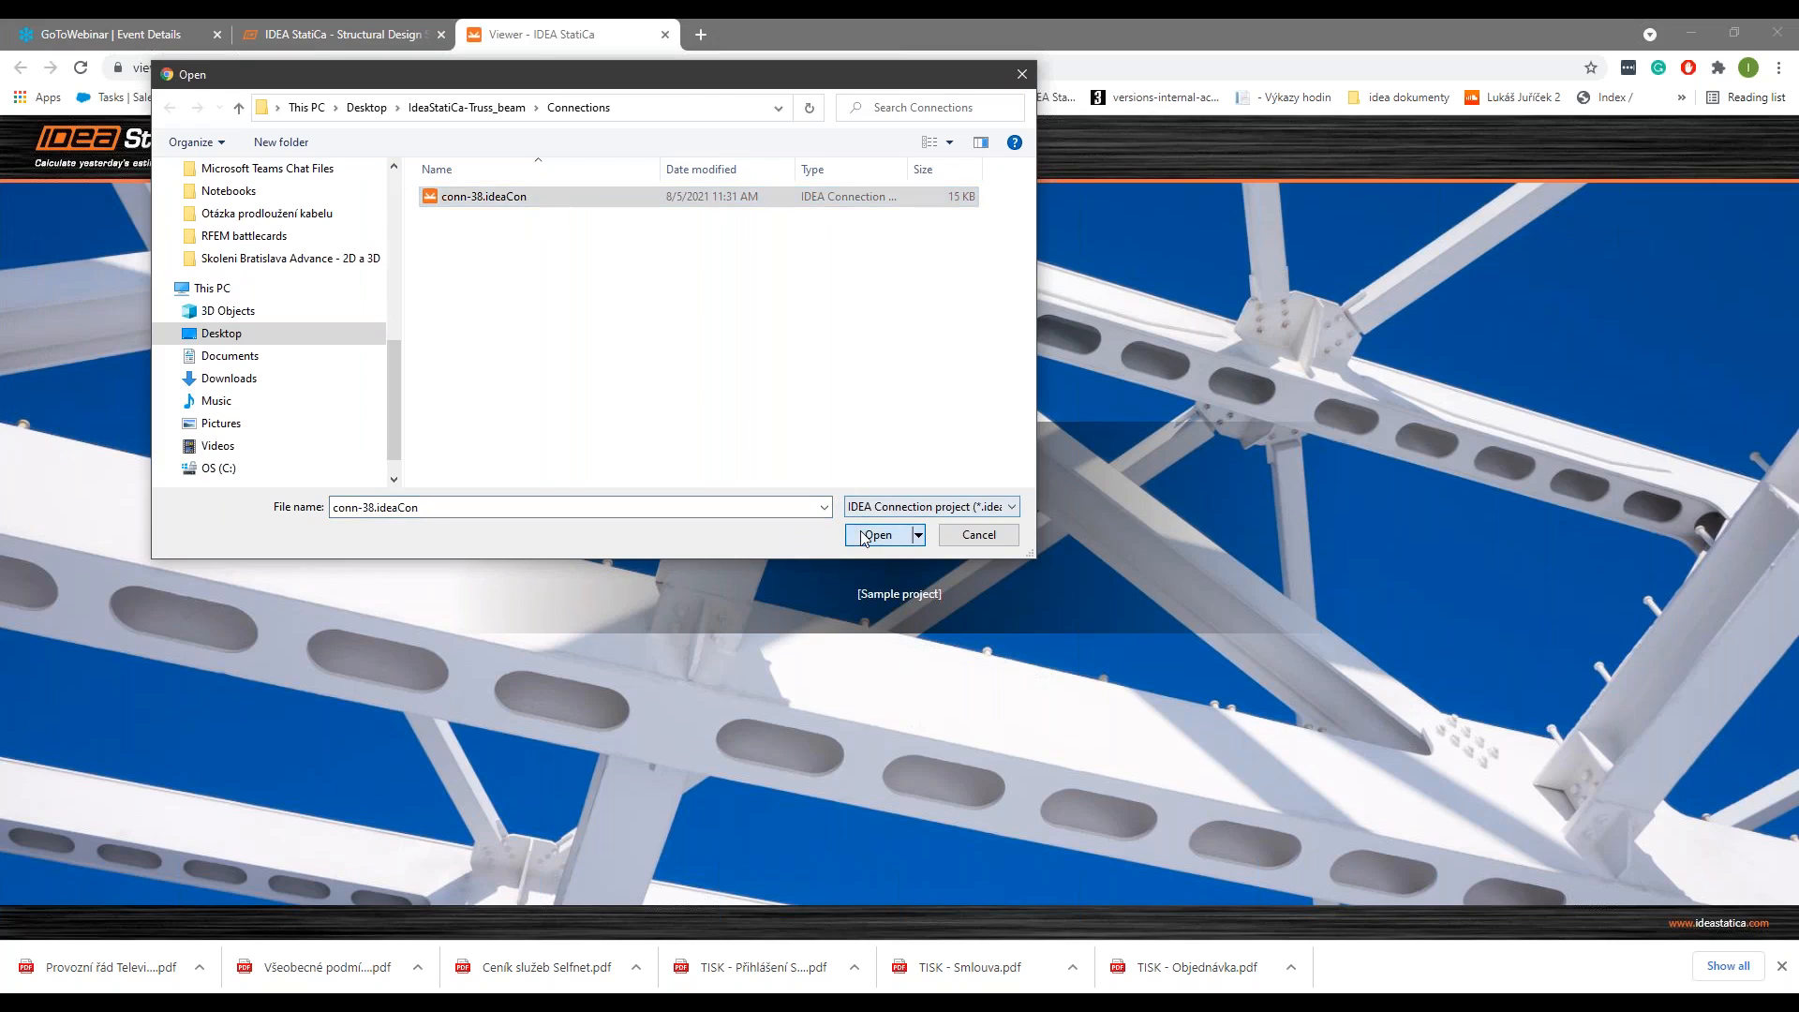
pyautogui.click(878, 534)
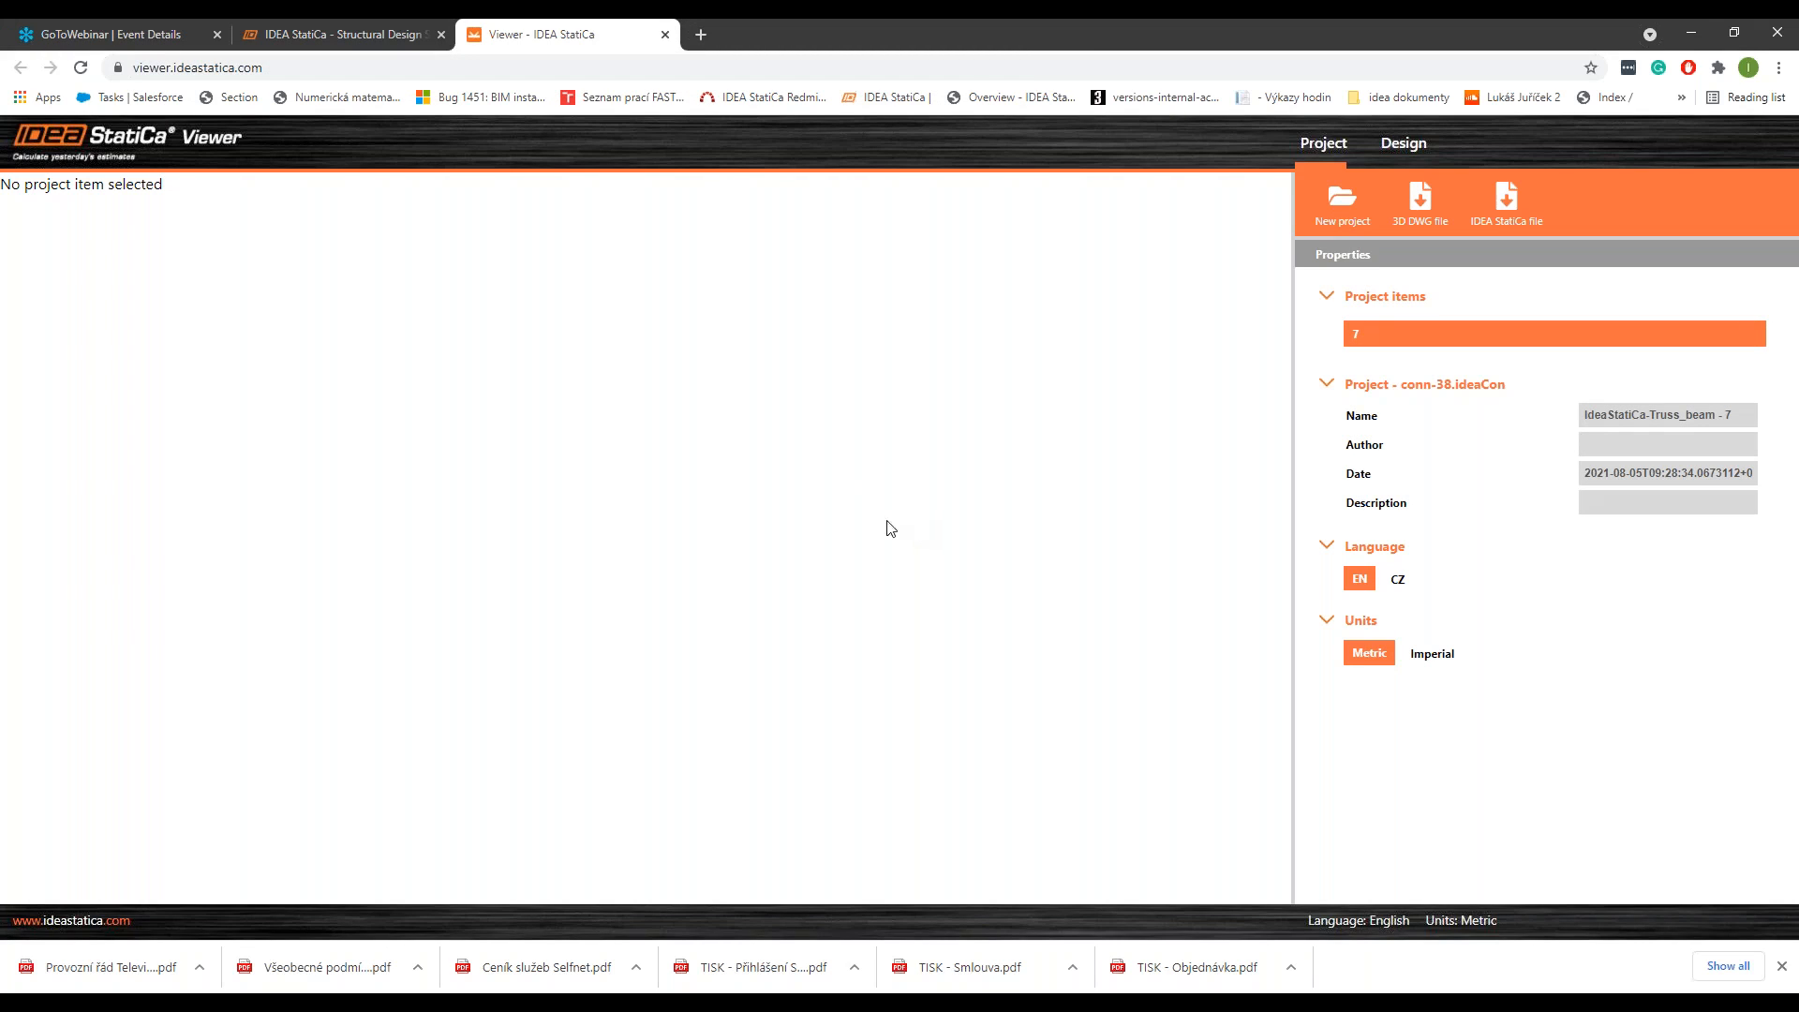
pyautogui.click(1365, 328)
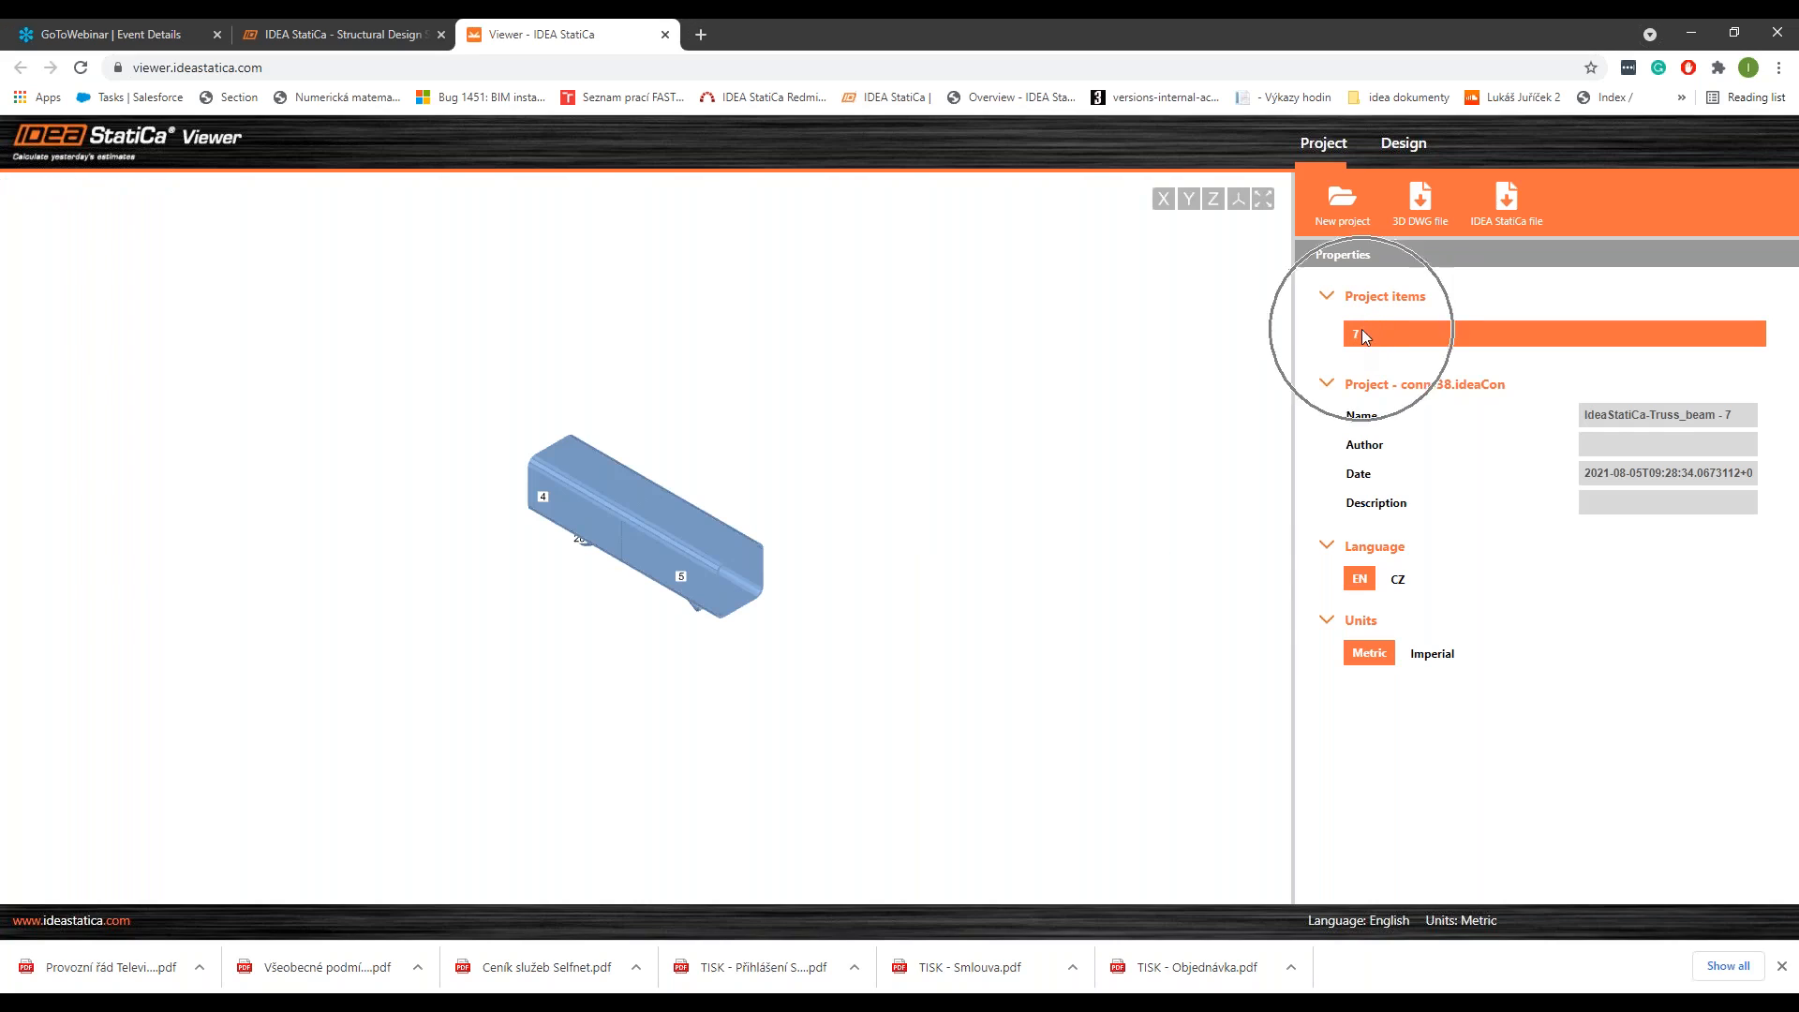
pyautogui.moveTo(707, 549)
pyautogui.mouseDown()
pyautogui.moveTo(708, 515)
pyautogui.moveTo(710, 570)
pyautogui.moveTo(698, 531)
pyautogui.mouseUp()
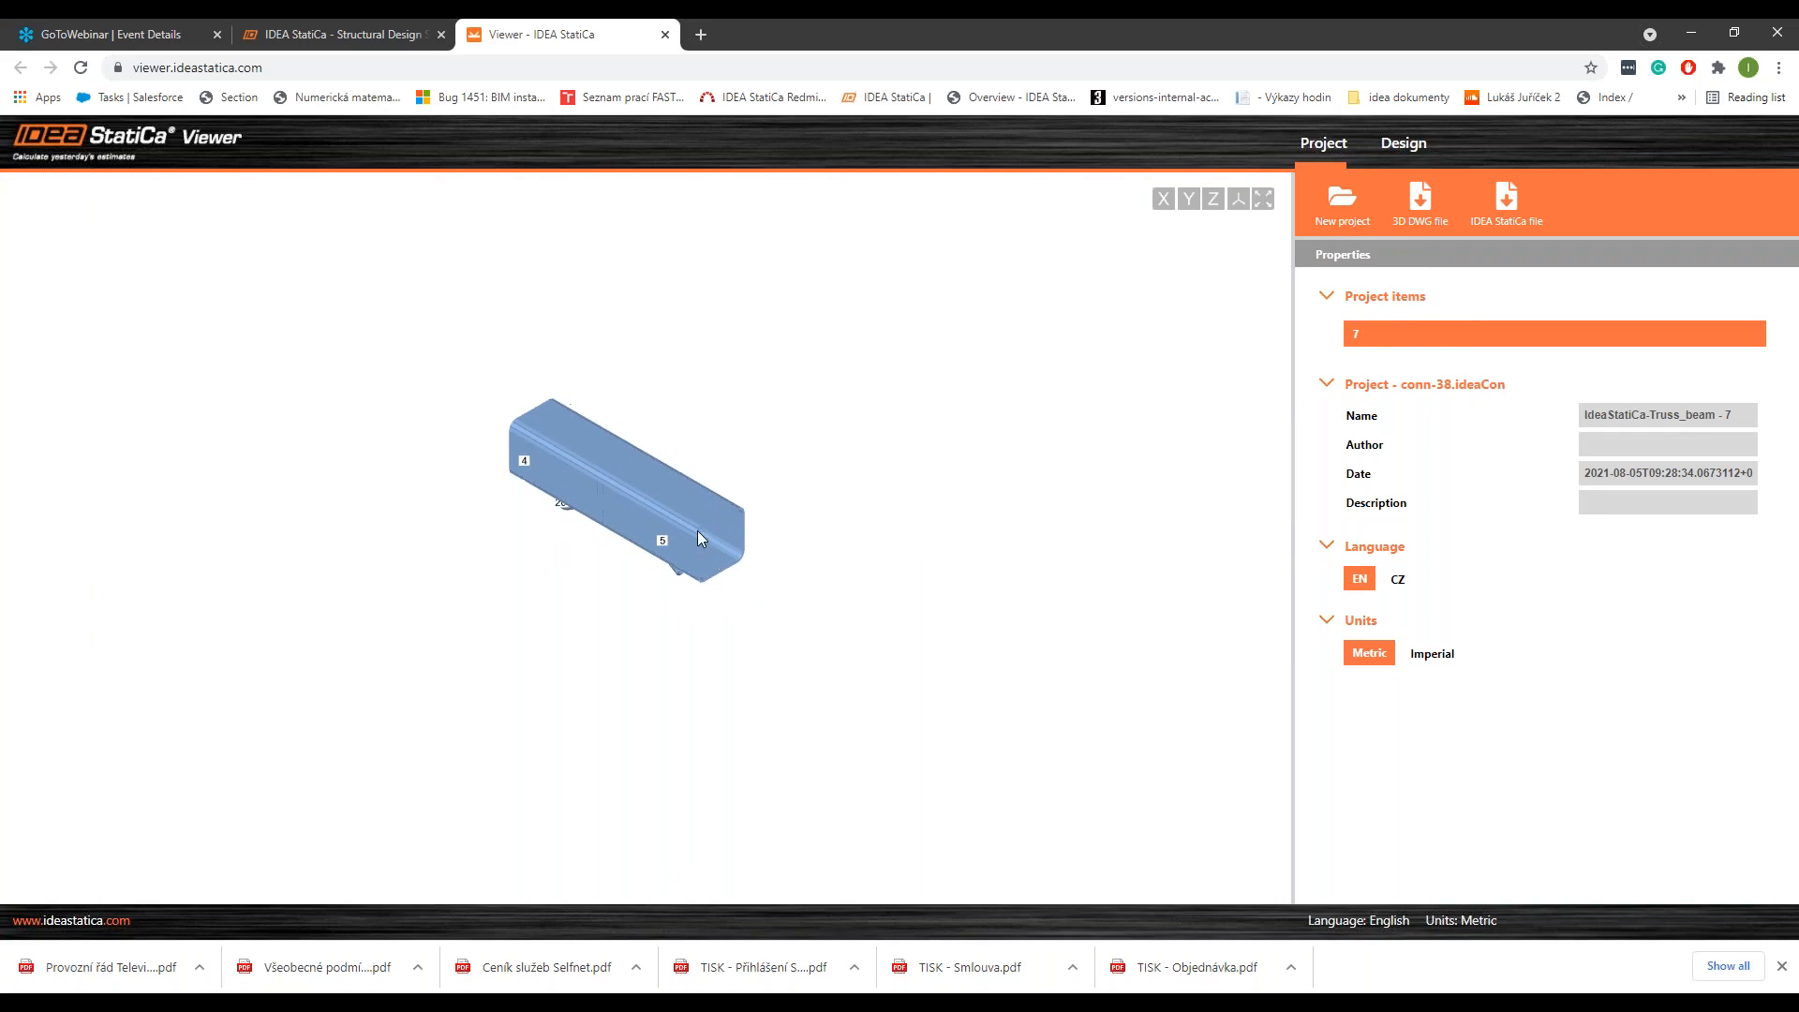
pyautogui.click(1166, 200)
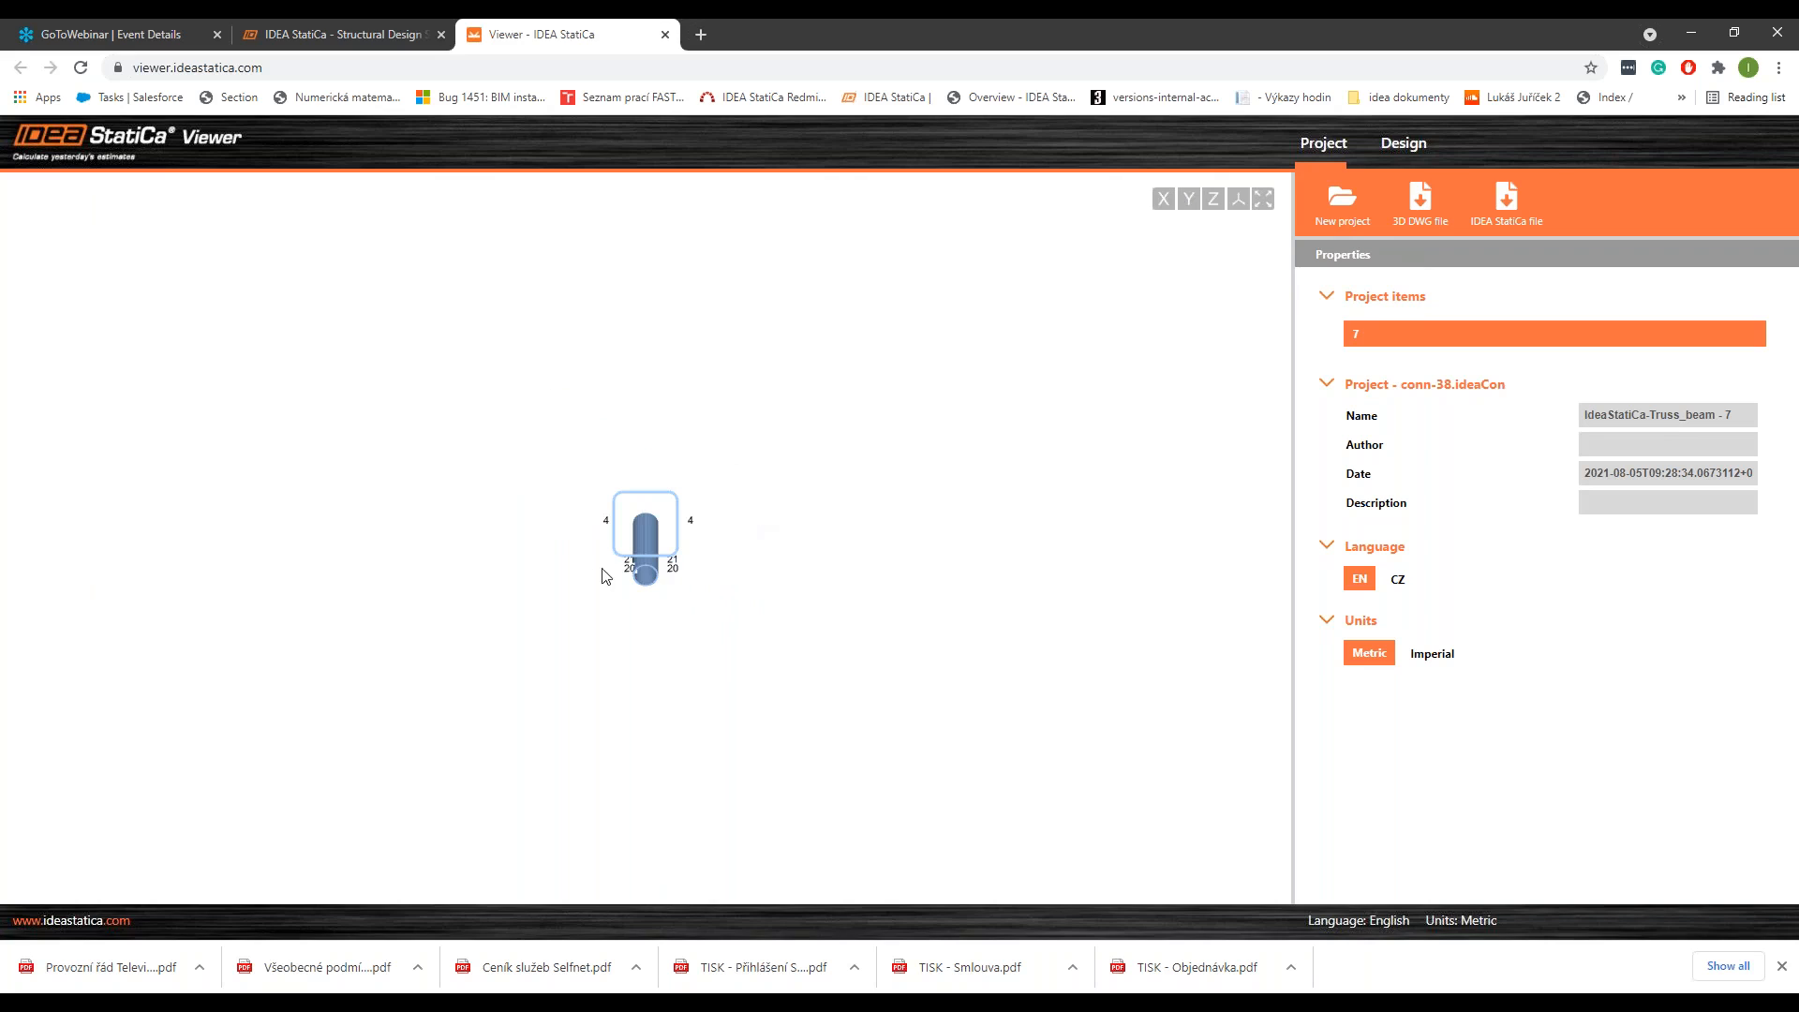
pyautogui.moveTo(604, 570); pyautogui.dragTo(619, 566, button='right')
# Step: Start a new Viewer project and reload conn-38.ideaCon from the Connections folder of IdeaStatiCa-Truss_beam on the Desktop
pyautogui.click(1339, 208)
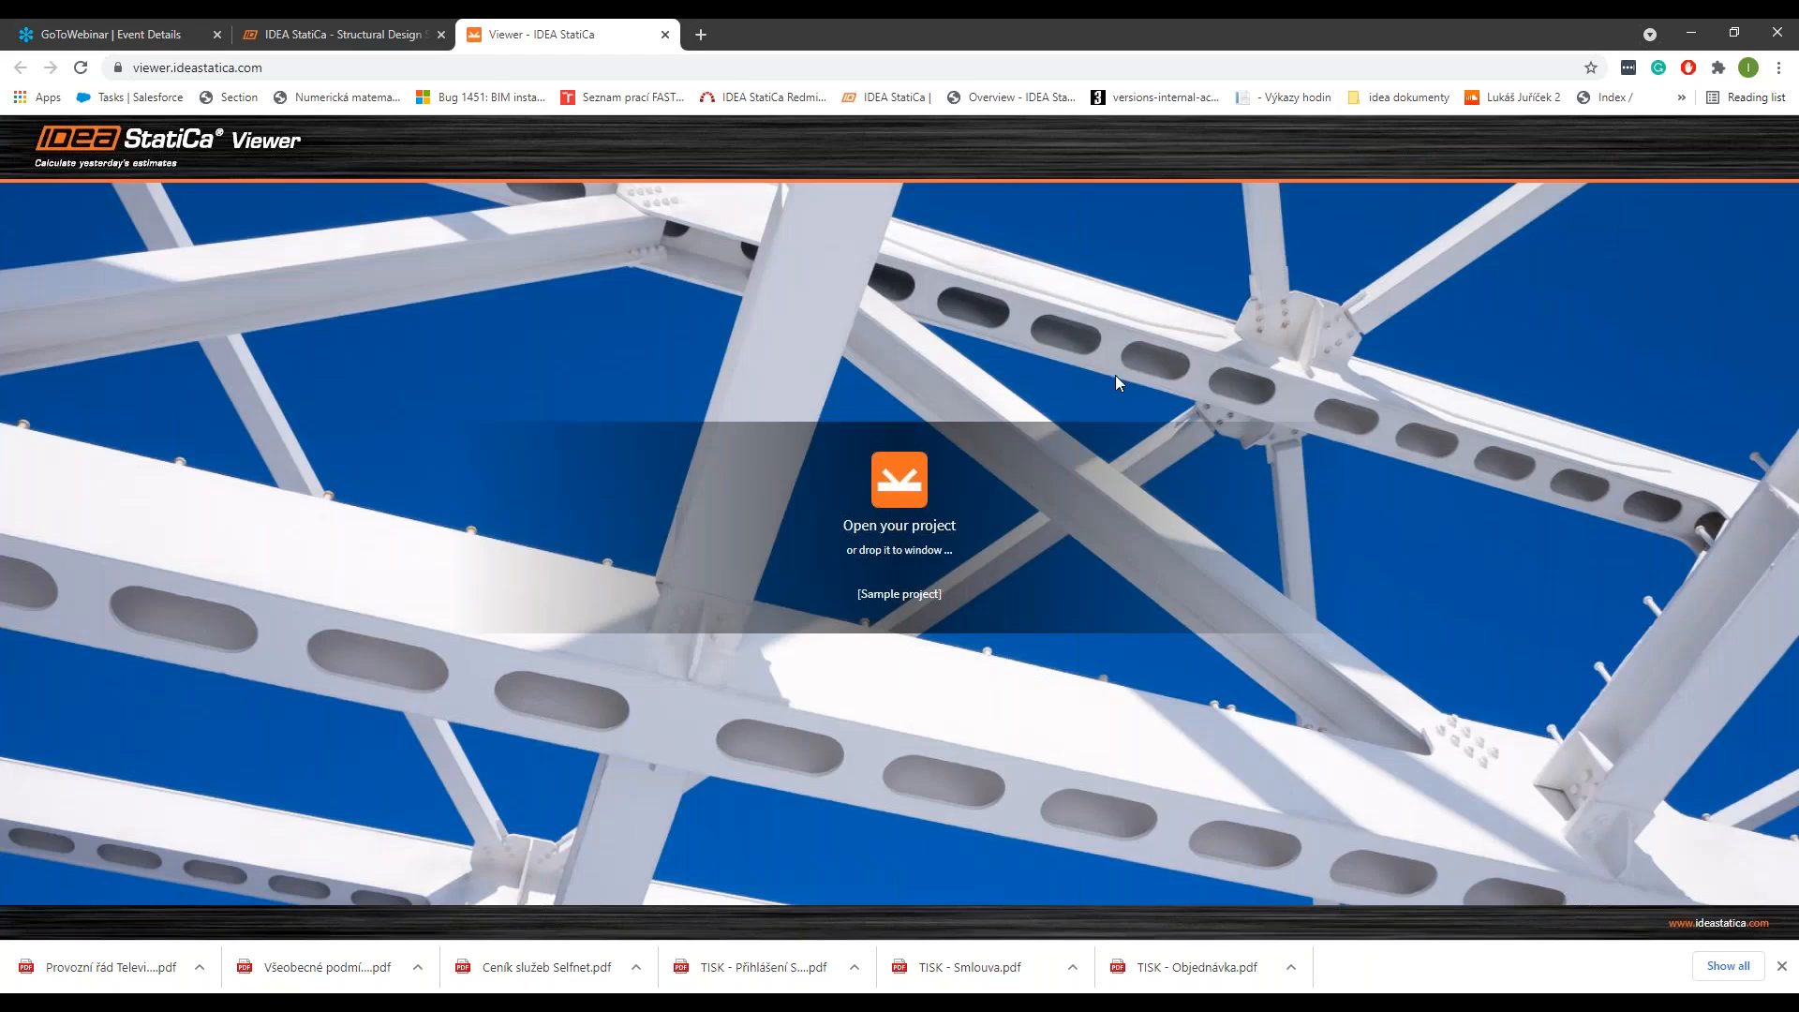
pyautogui.click(900, 483)
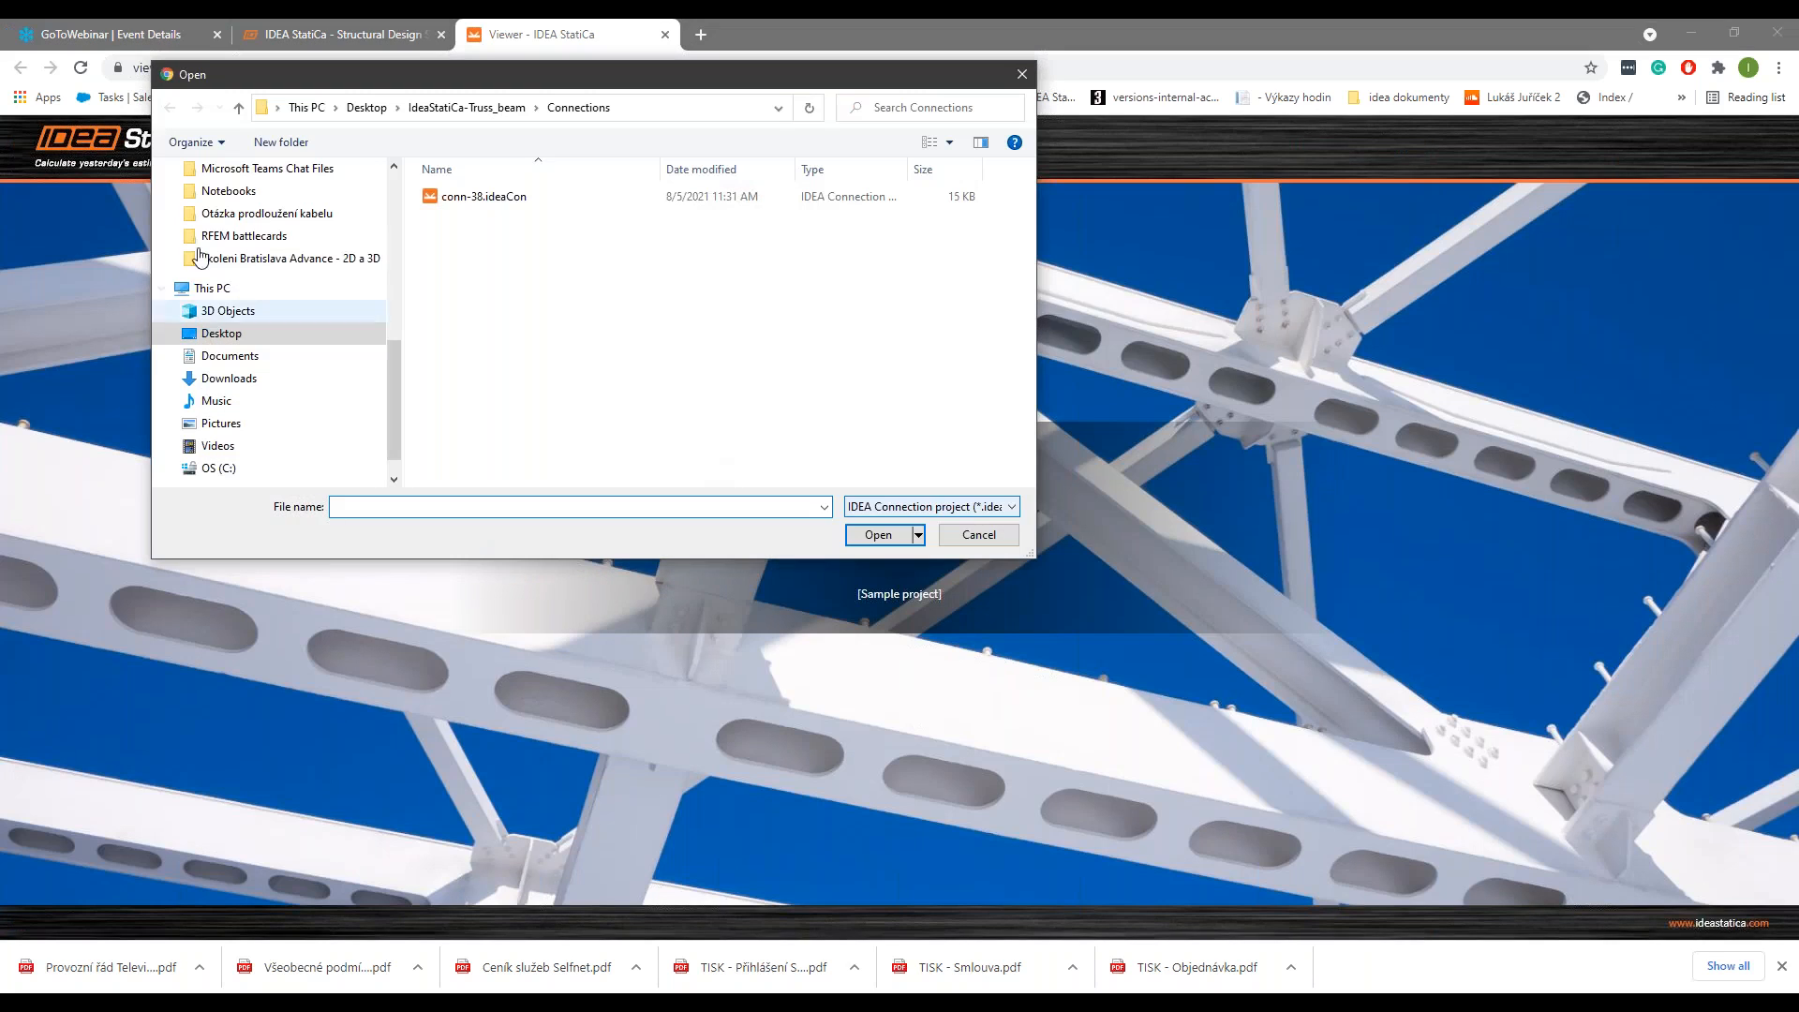
pyautogui.click(217, 334)
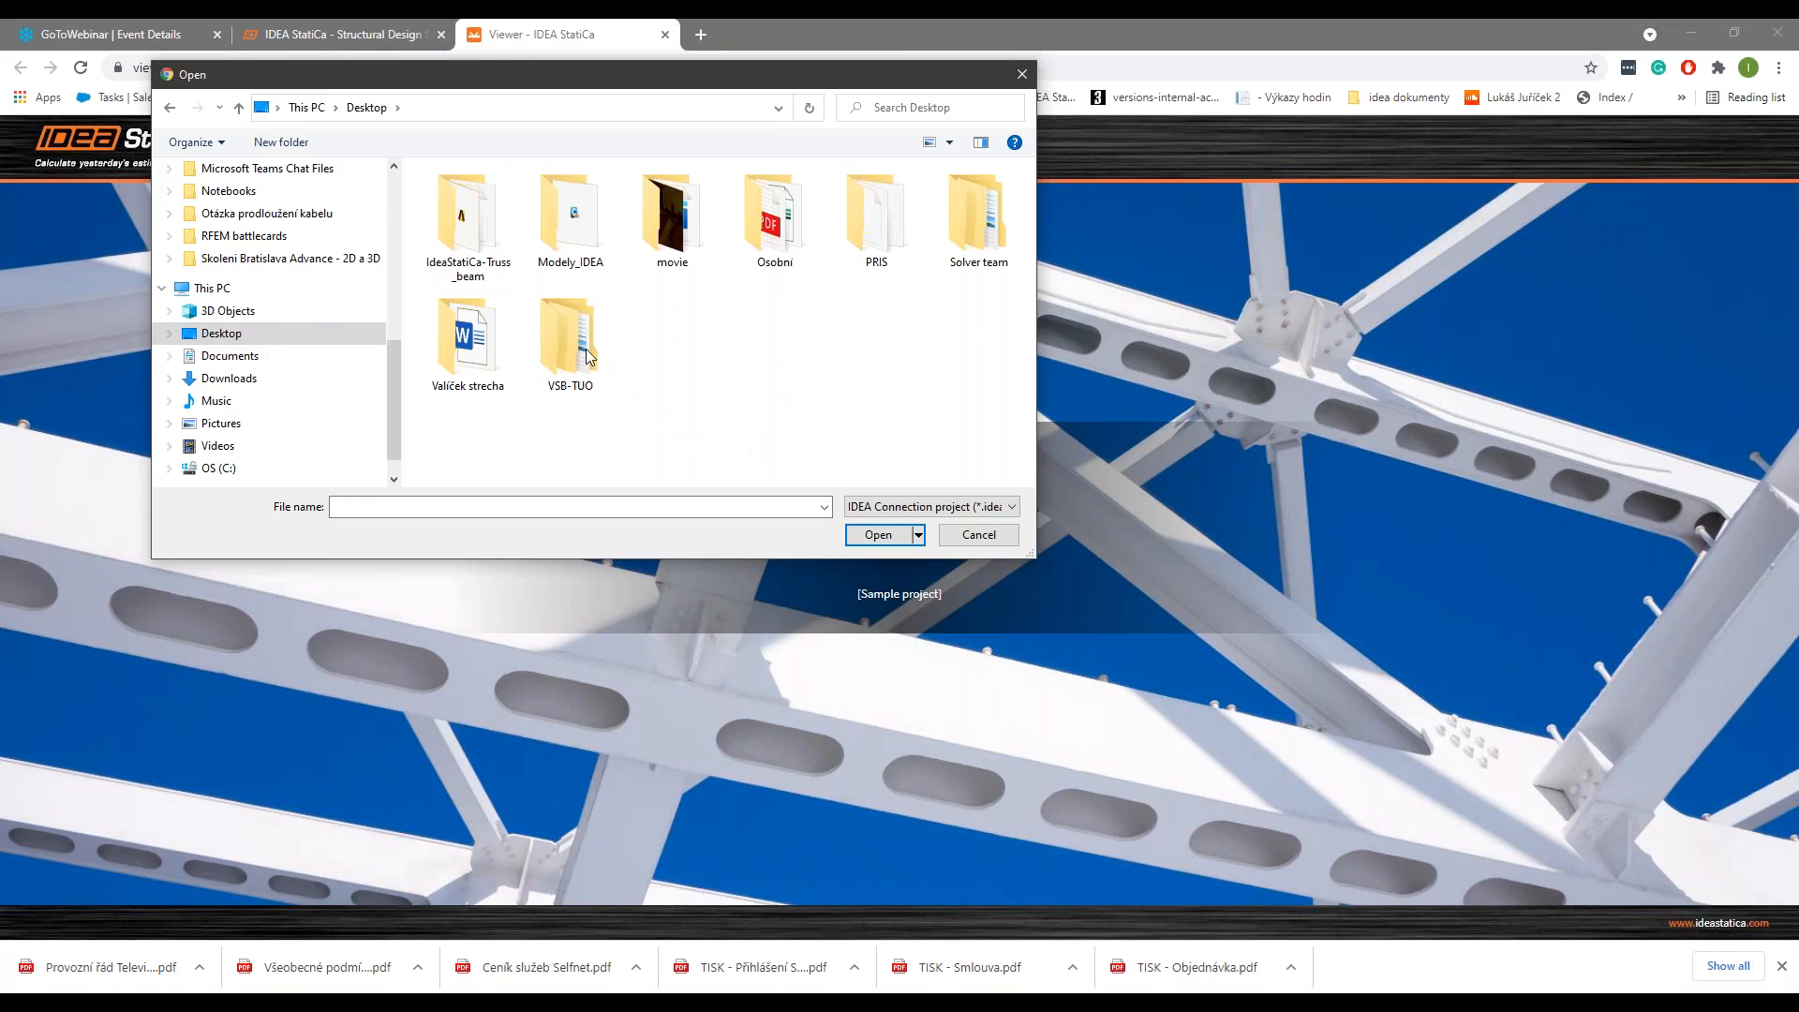
pyautogui.doubleClick(471, 240)
pyautogui.doubleClick(472, 229)
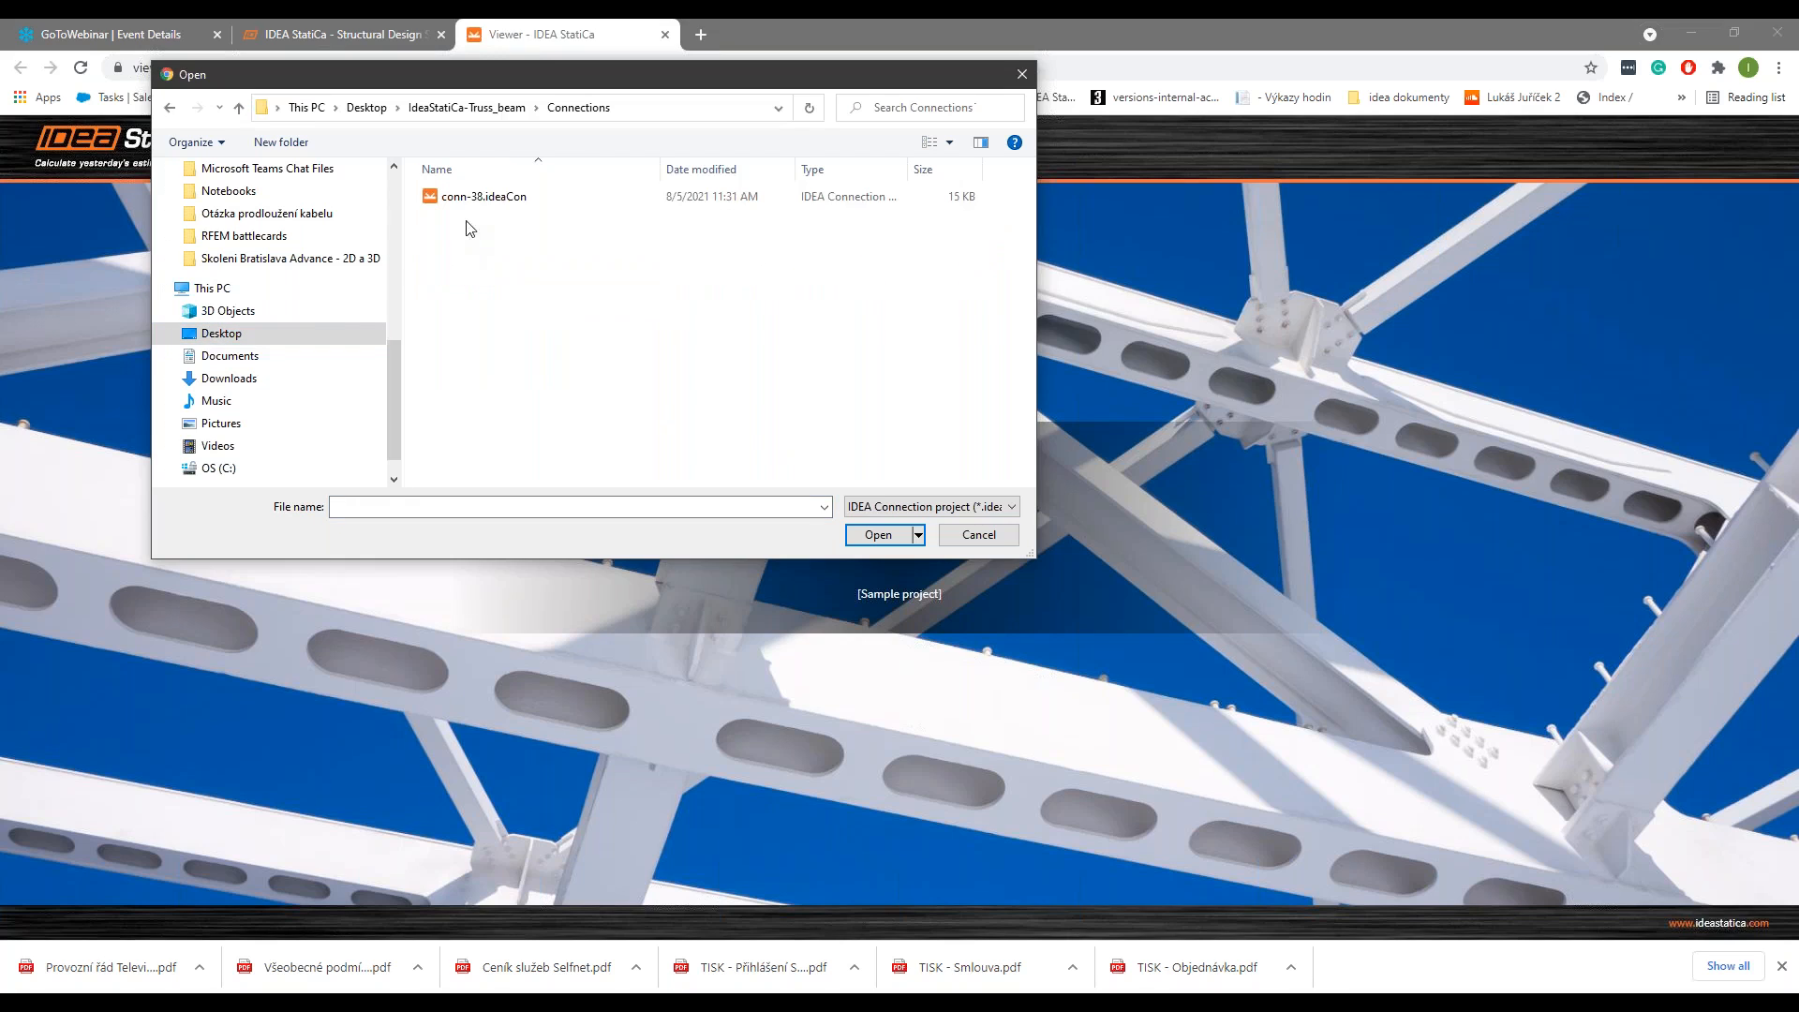
pyautogui.click(480, 197)
pyautogui.click(878, 534)
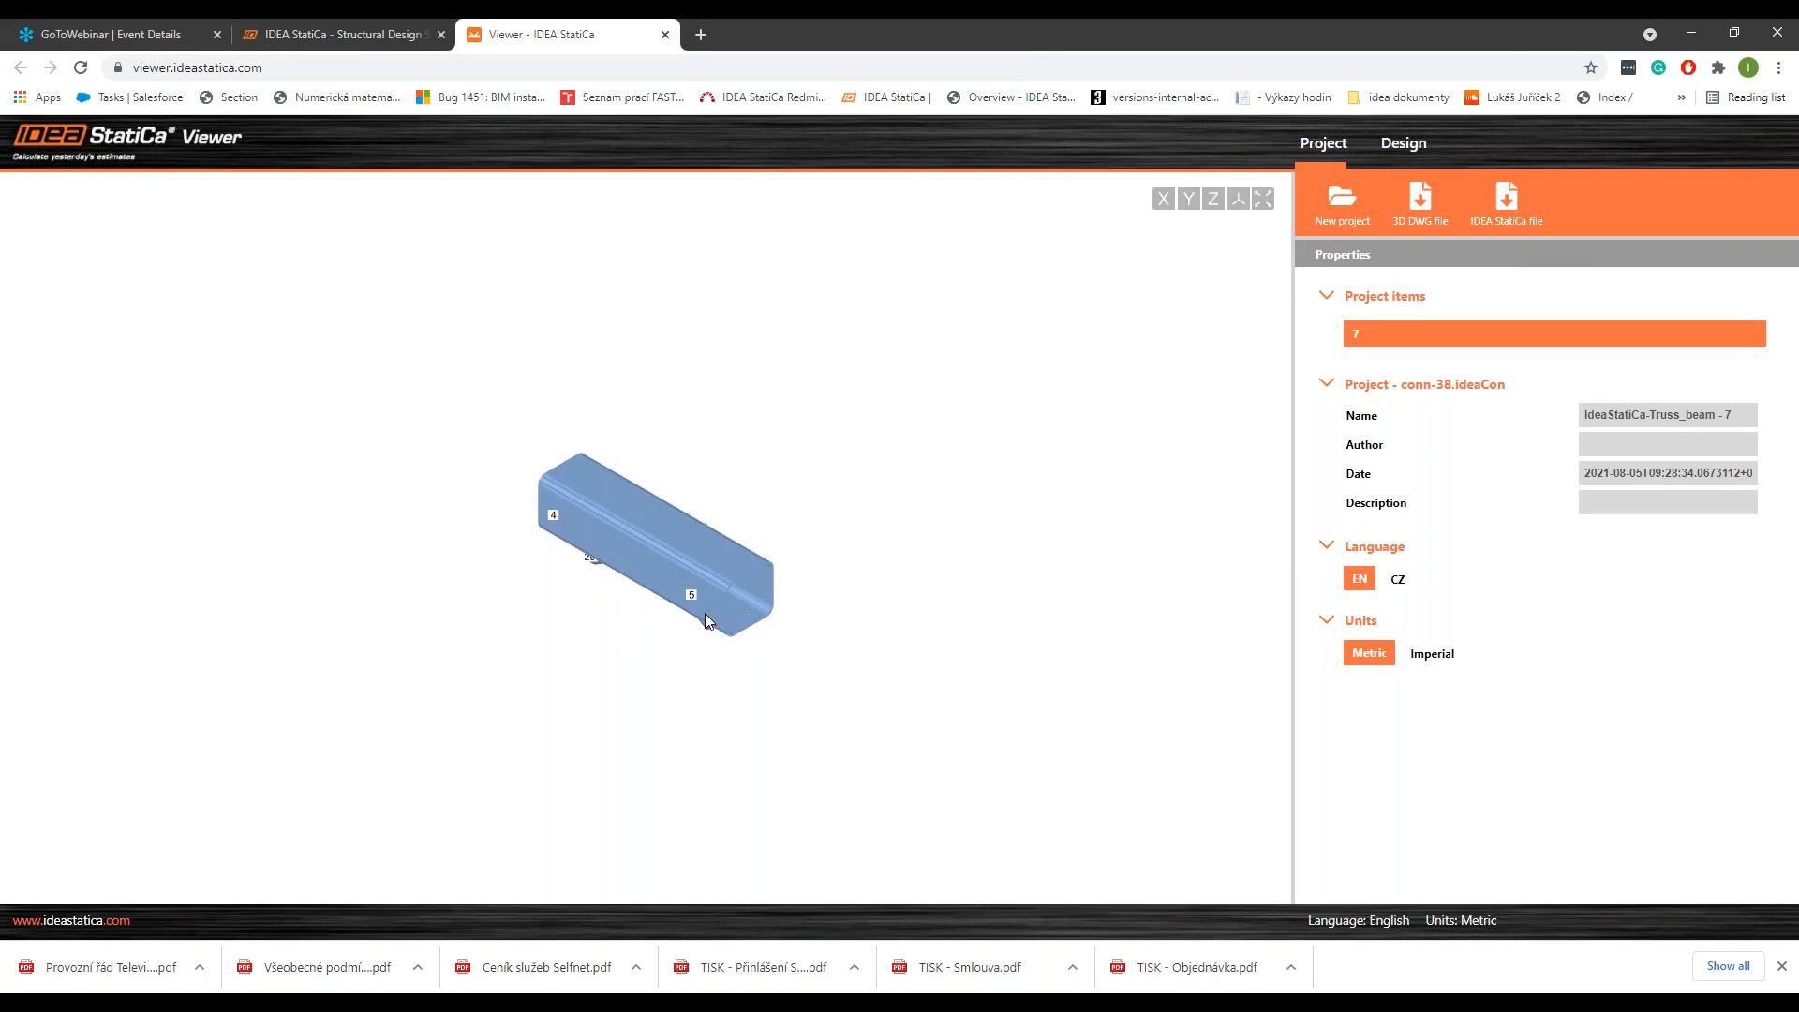
# Step: Examine the joint in the Viewer along the X and Z axes and in the axonometric view
pyautogui.click(1163, 198)
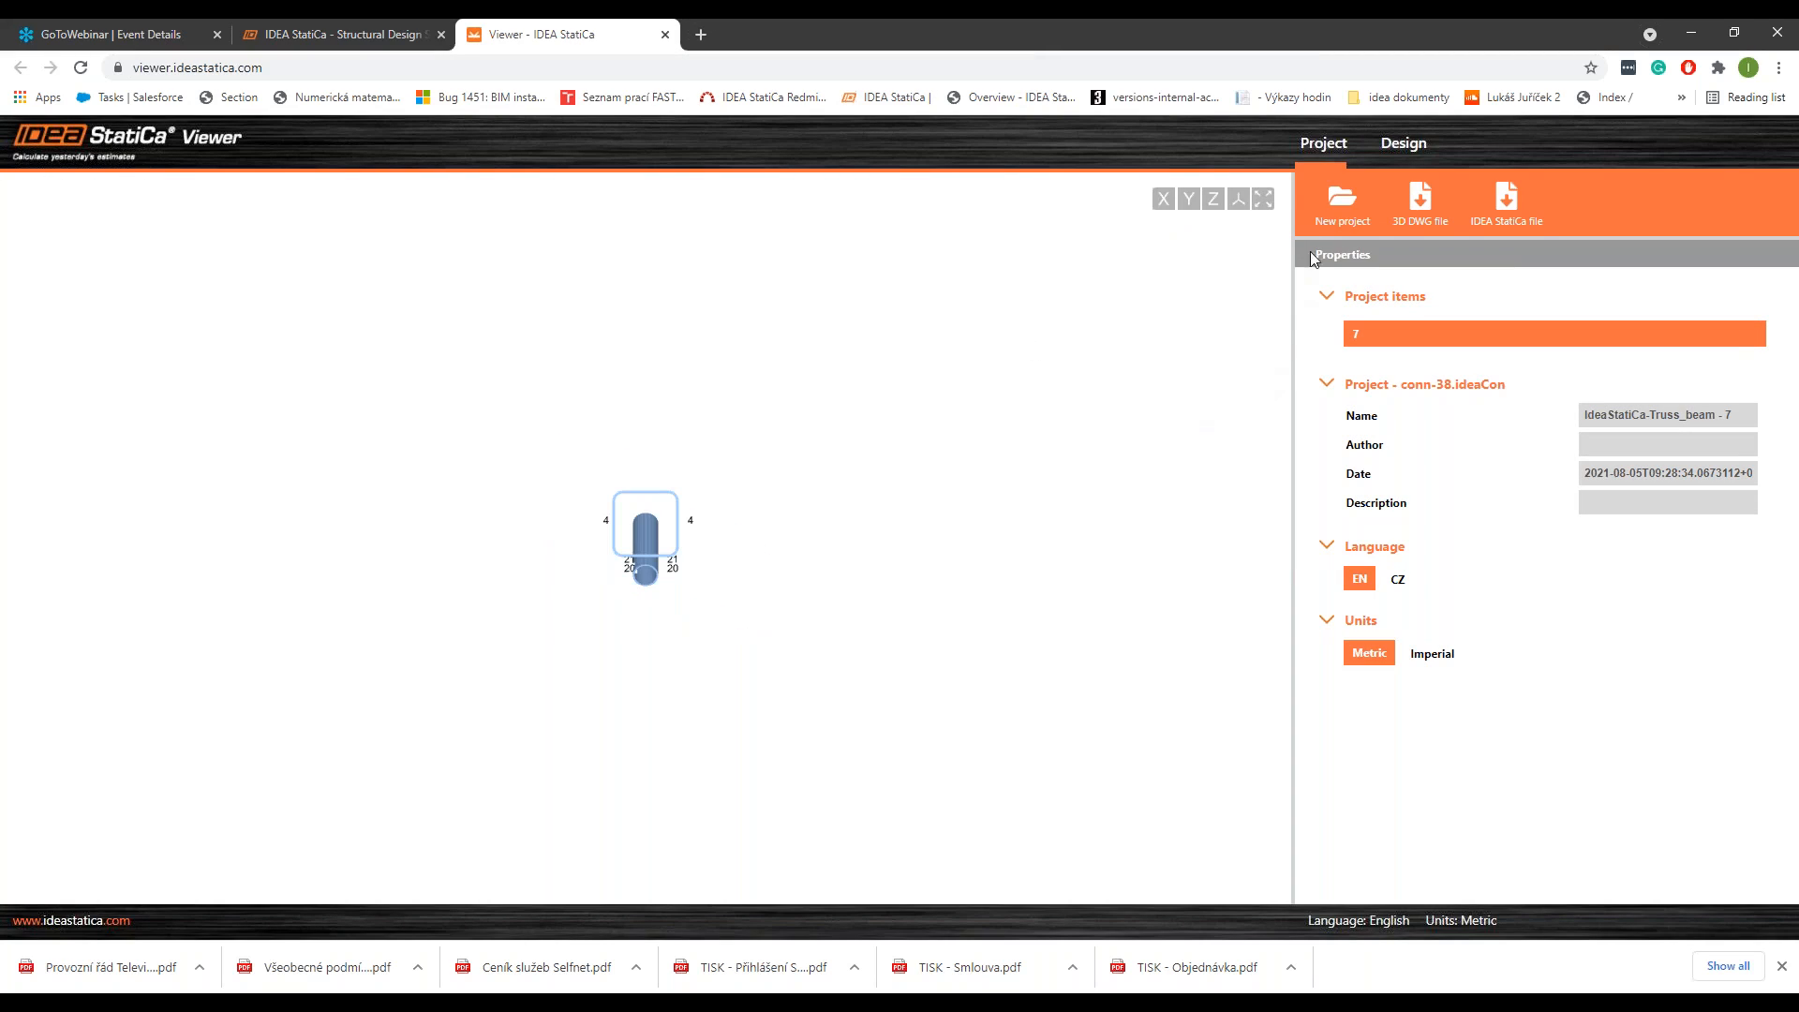
pyautogui.moveTo(636, 394); pyautogui.dragTo(631, 395, button='middle')
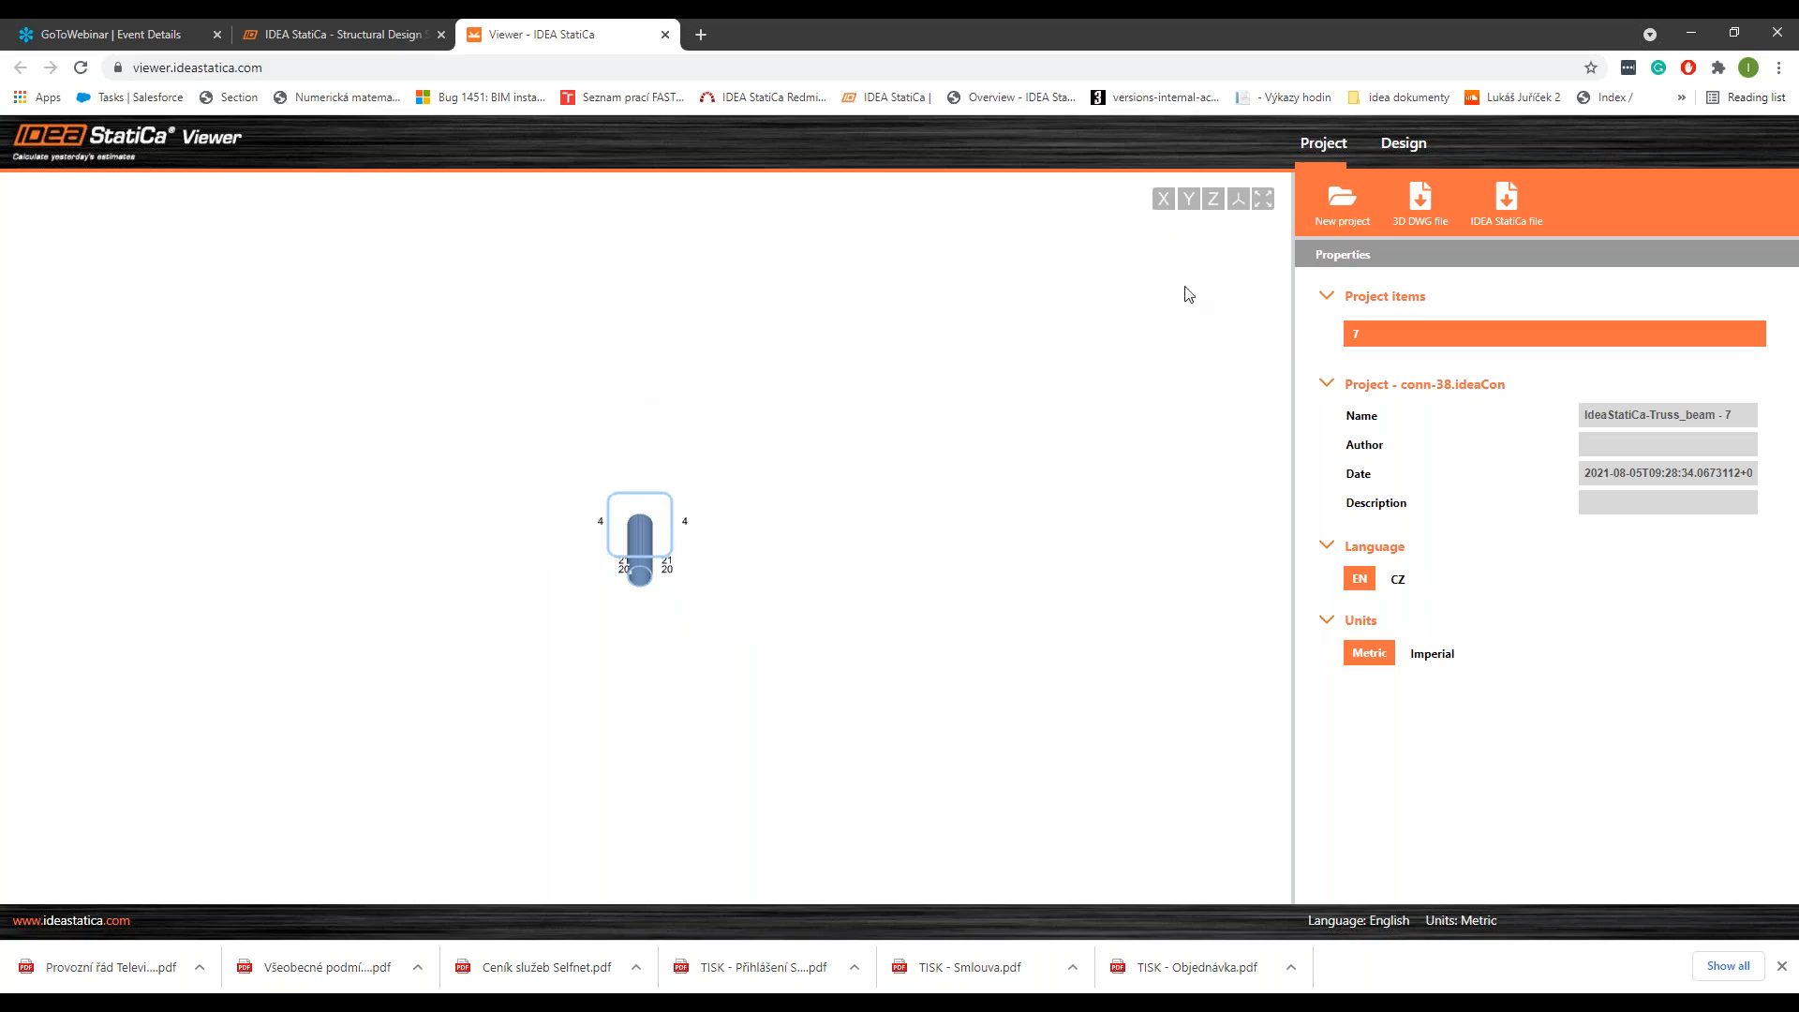
pyautogui.click(1213, 199)
pyautogui.click(1238, 198)
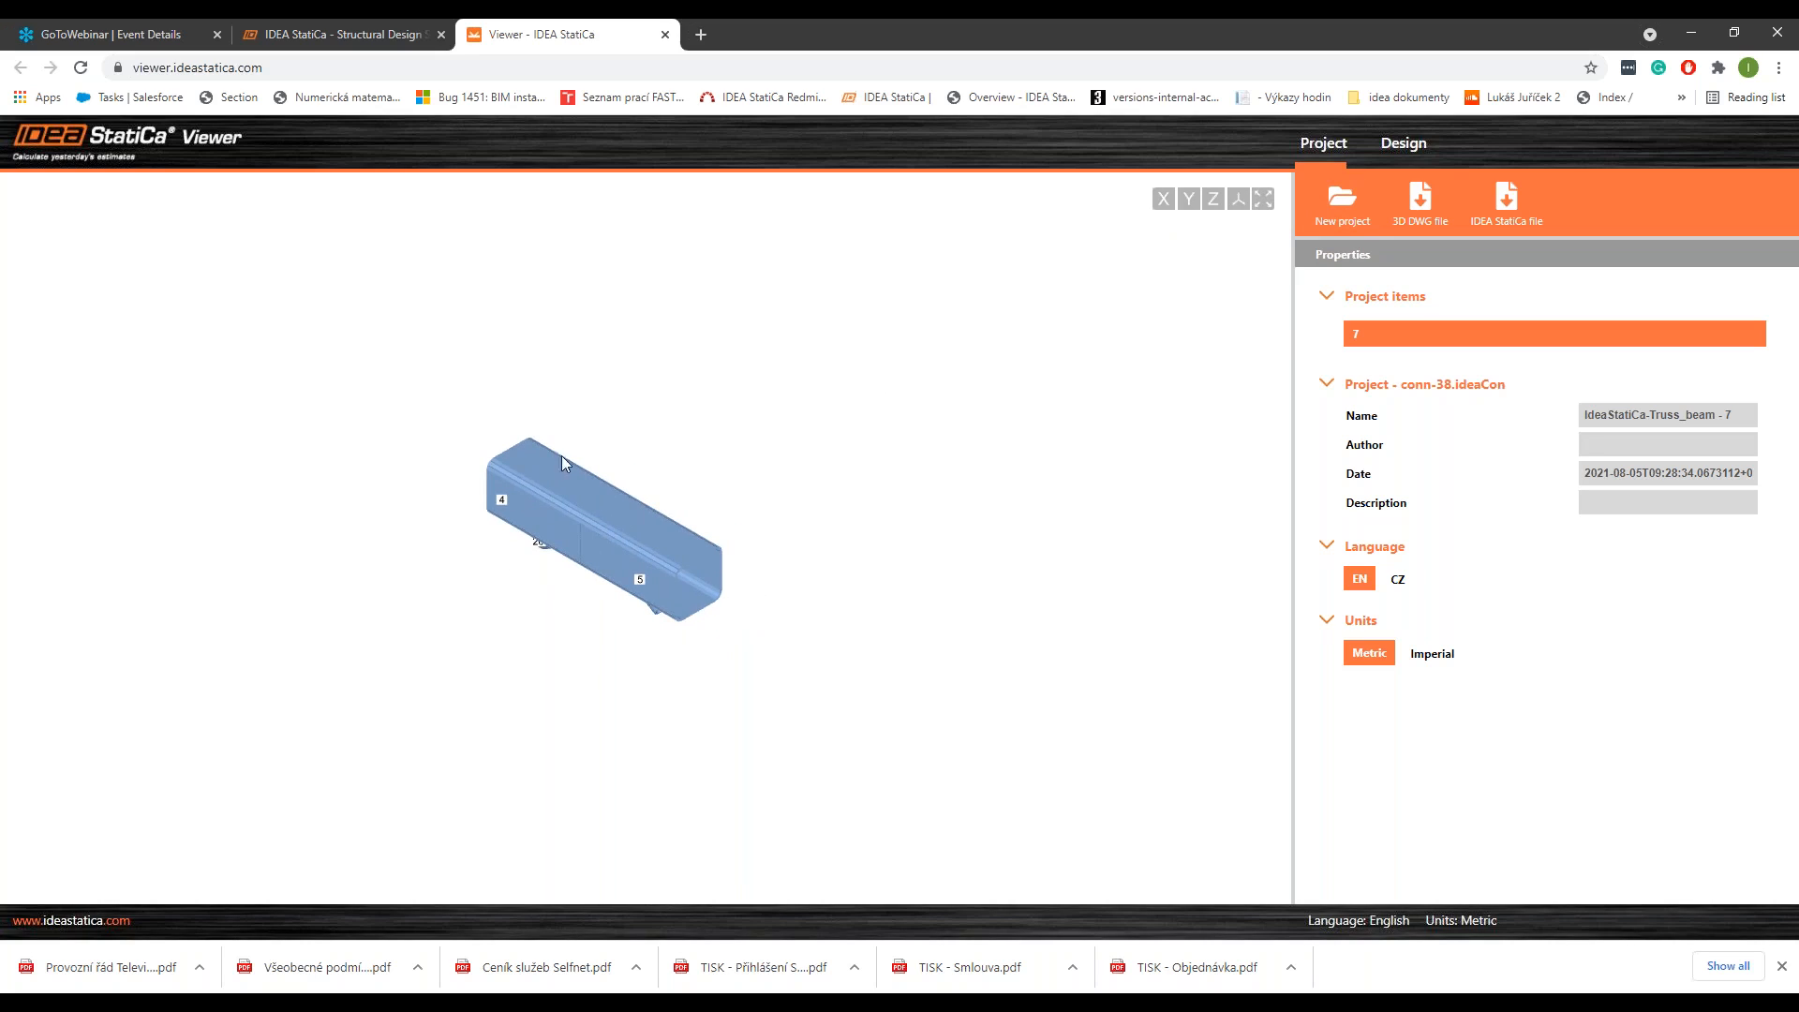
pyautogui.moveTo(649, 521); pyautogui.dragTo(619, 455, button='middle')
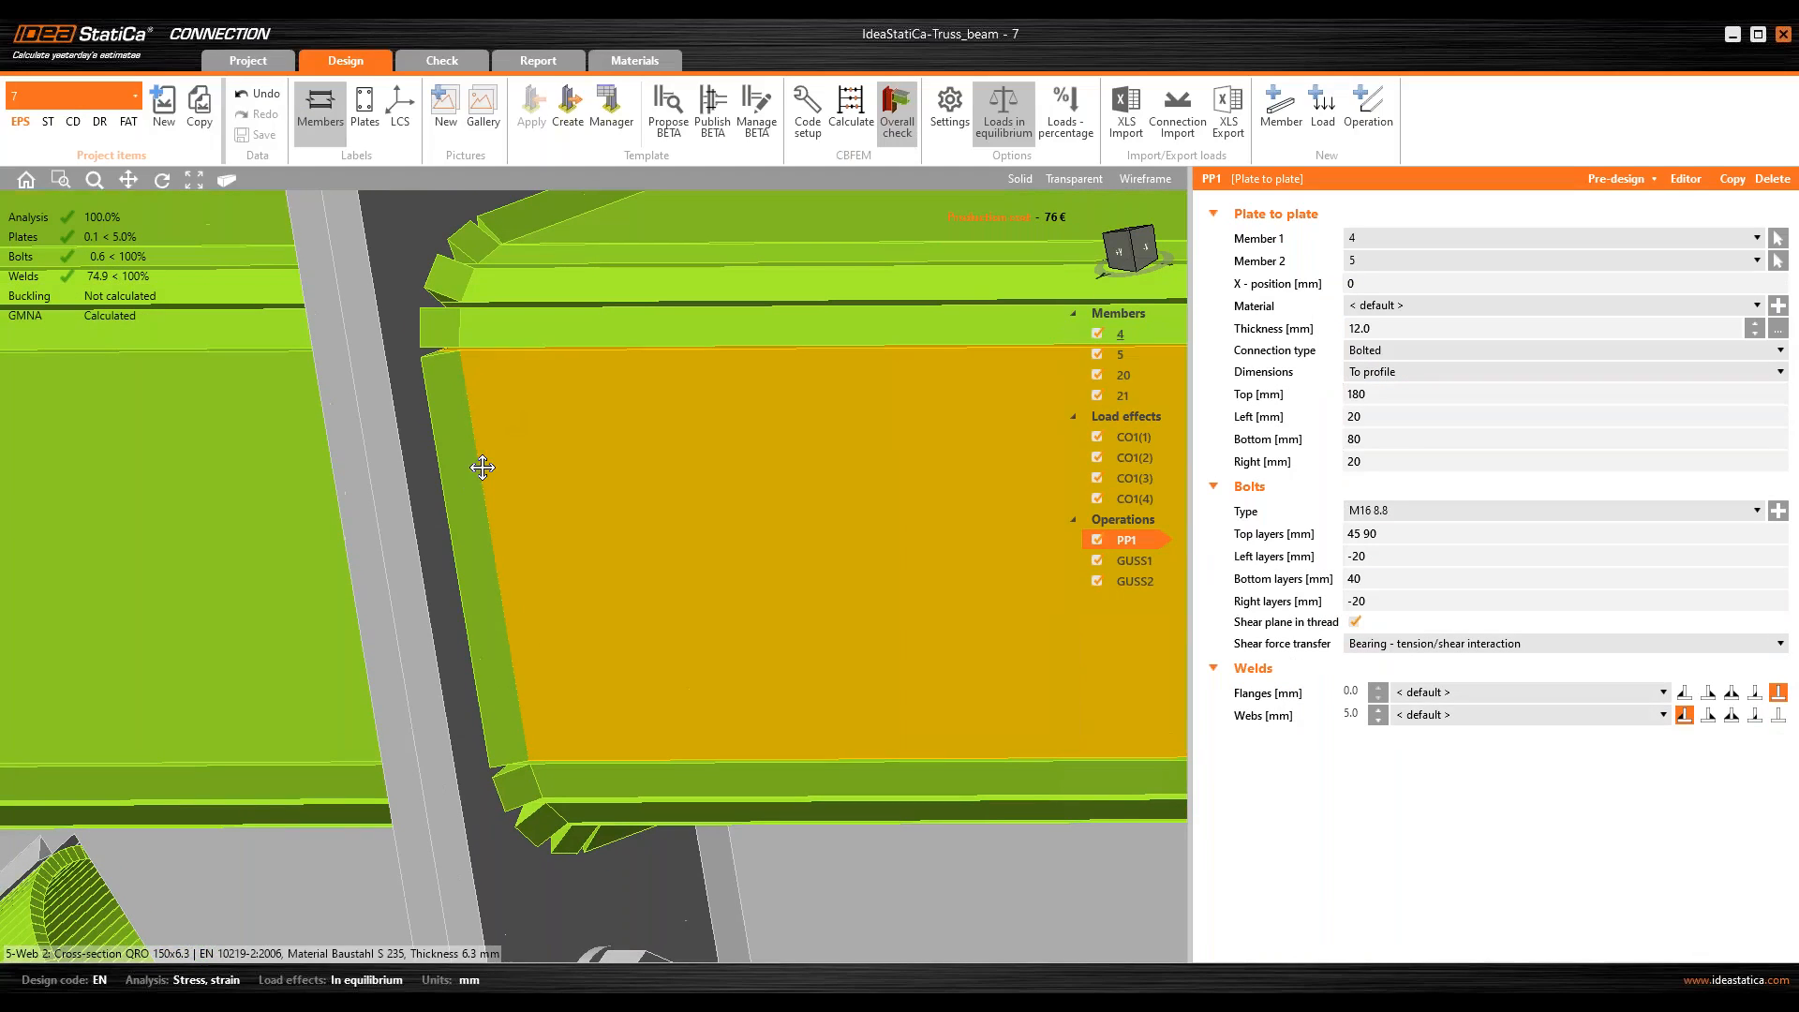
# Step: Return to the Viewer in the browser, export the joint as a 3D DWG file, and open connection (1).dwg in AutoCAD
pyautogui.click(1732, 34)
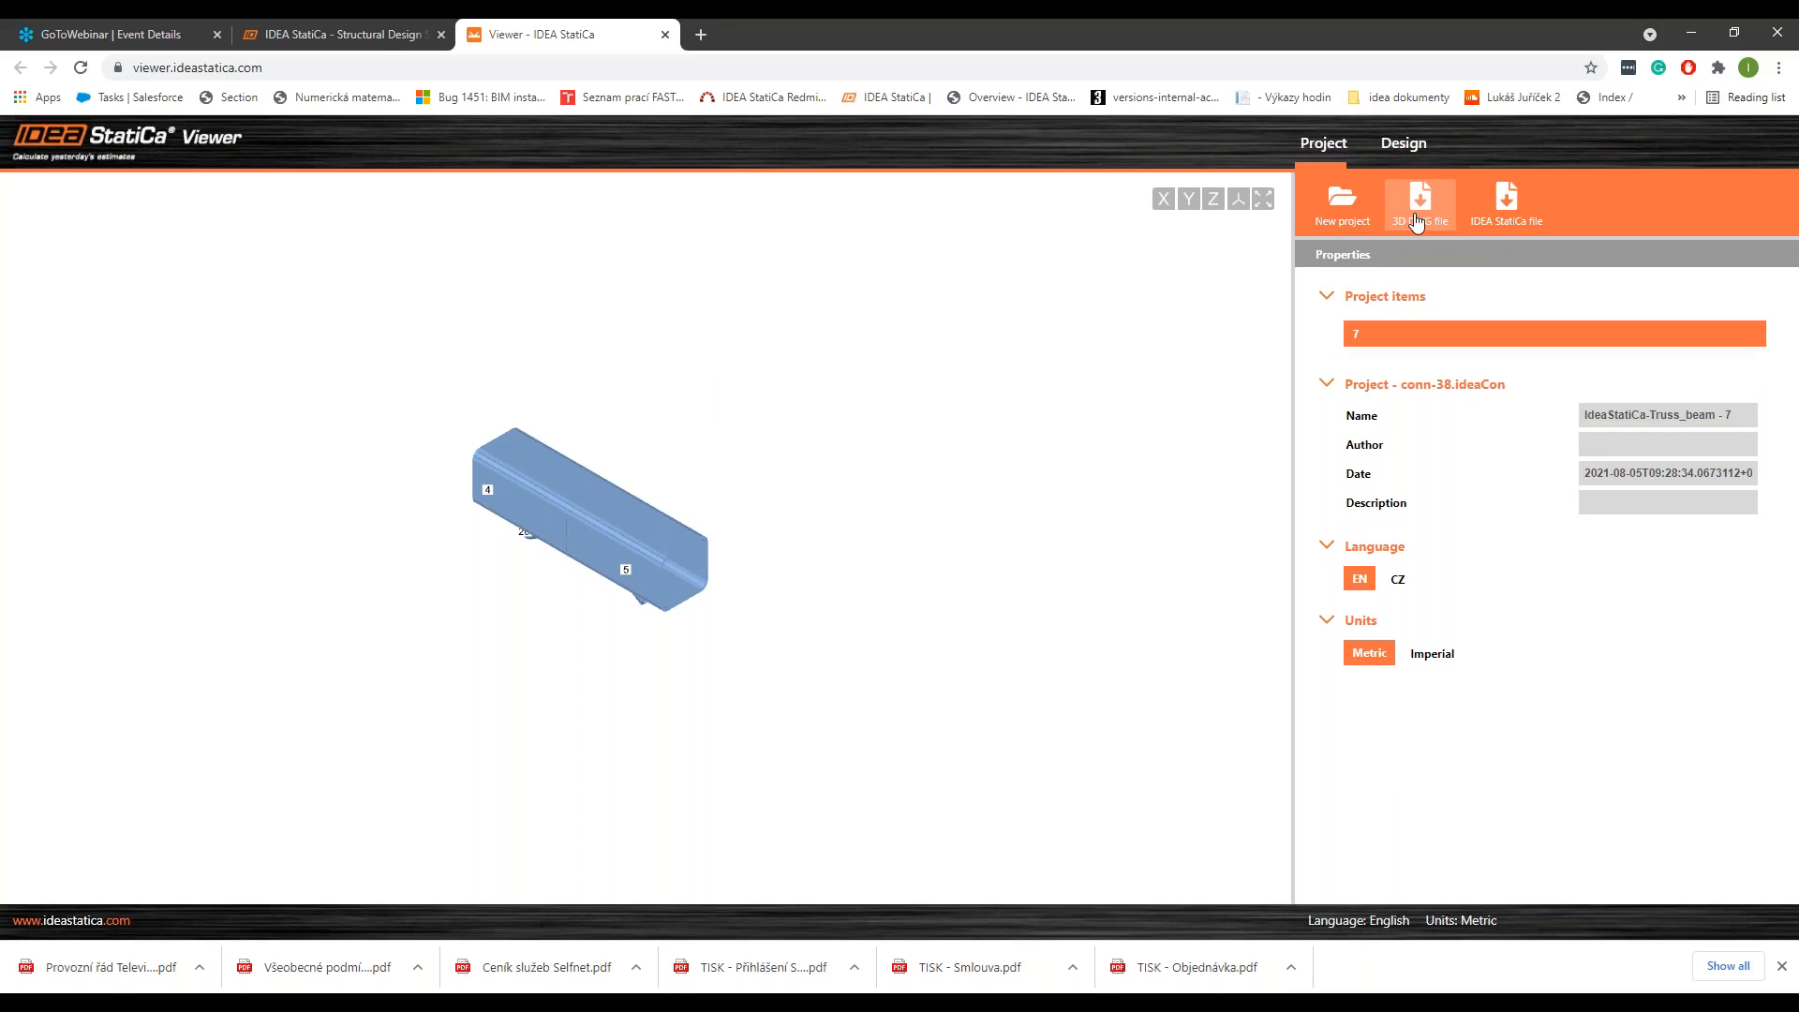
pyautogui.click(1417, 221)
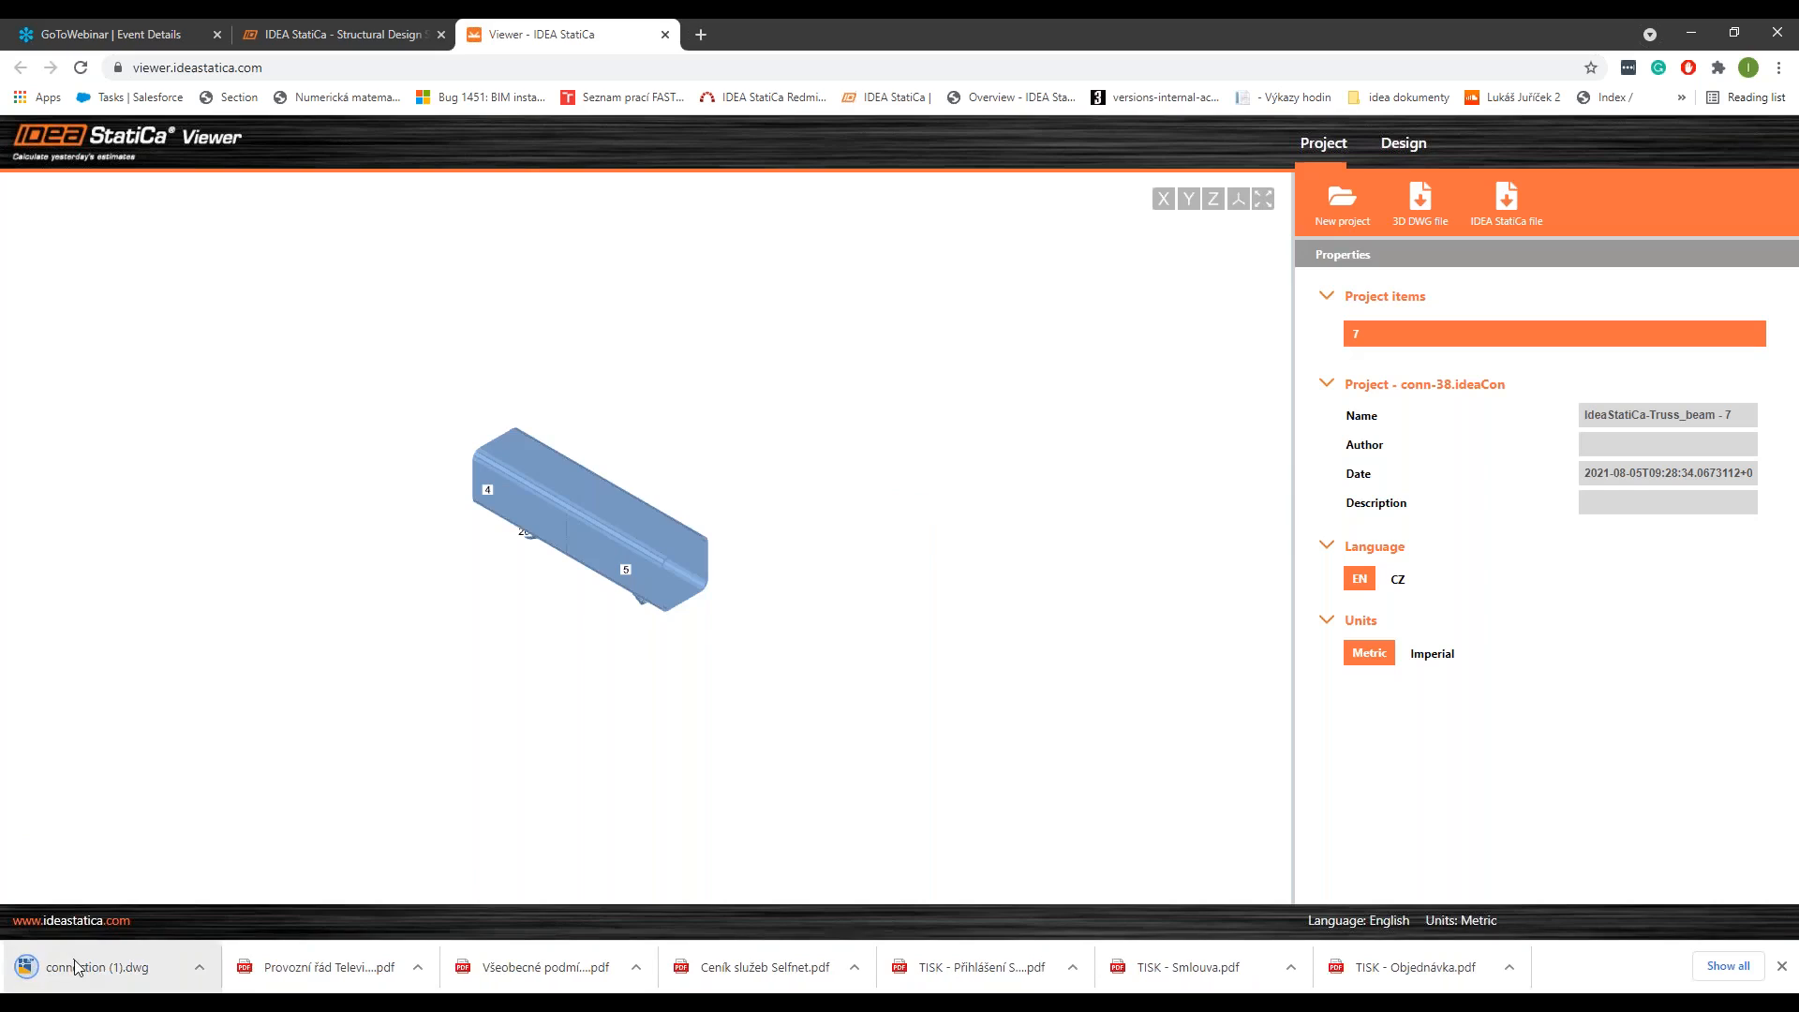
pyautogui.click(77, 967)
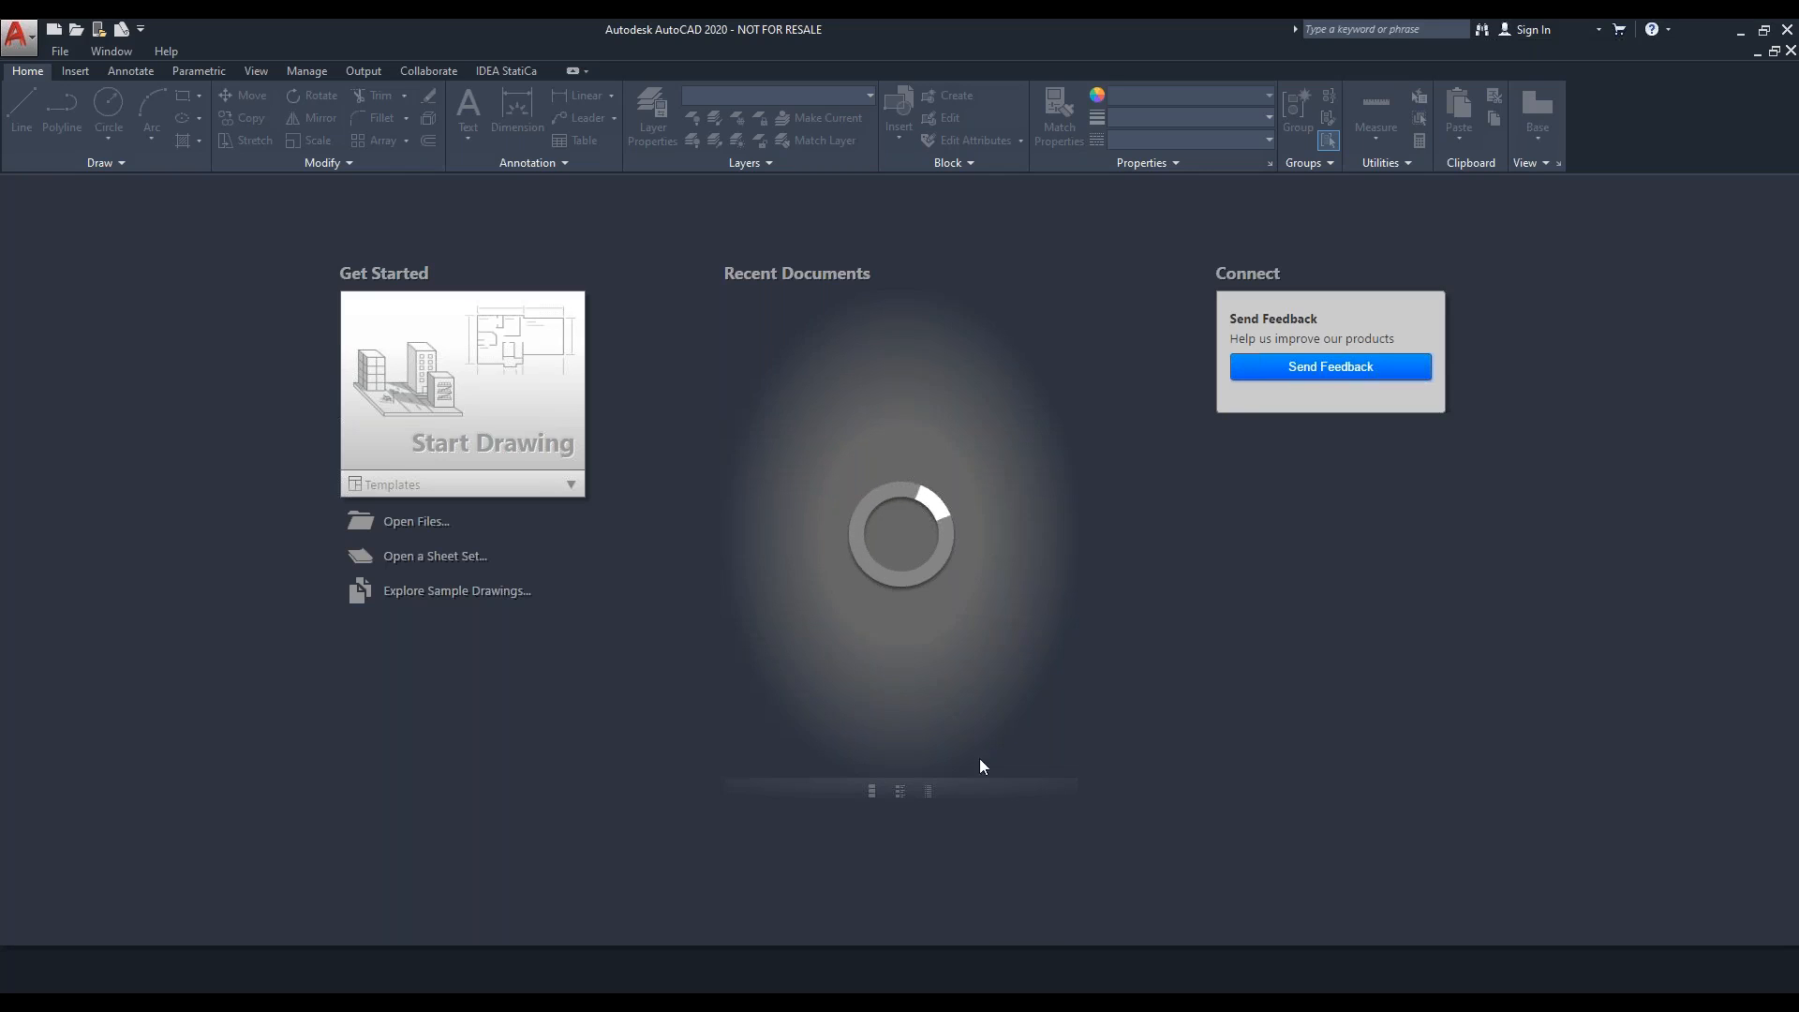
pyautogui.click(798, 323)
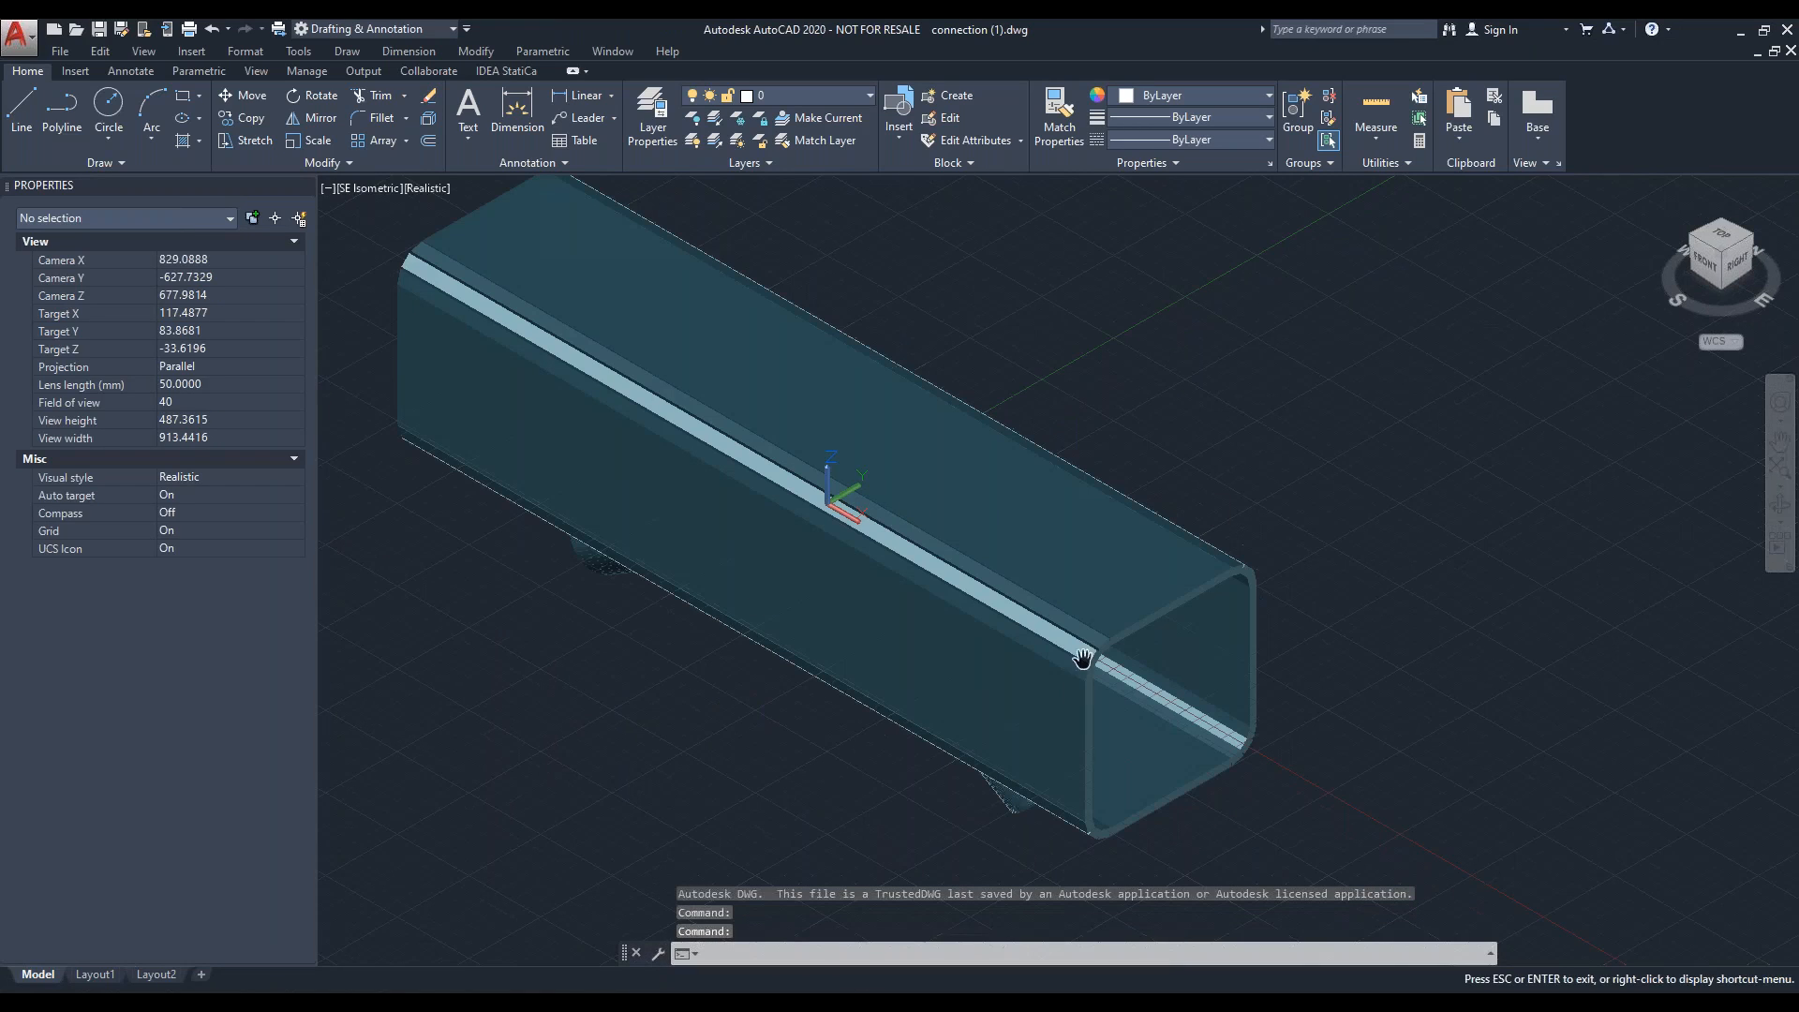
# Step: Inspect the exported joint's solid members in the AutoCAD model space and close AutoCAD
pyautogui.moveTo(1082, 671); pyautogui.dragTo(1090, 646)
pyautogui.moveTo(1091, 646); pyautogui.dragTo(1028, 343, button='middle')
pyautogui.moveTo(1043, 446); pyautogui.dragTo(1249, 812, button='middle')
pyautogui.press('Escape')
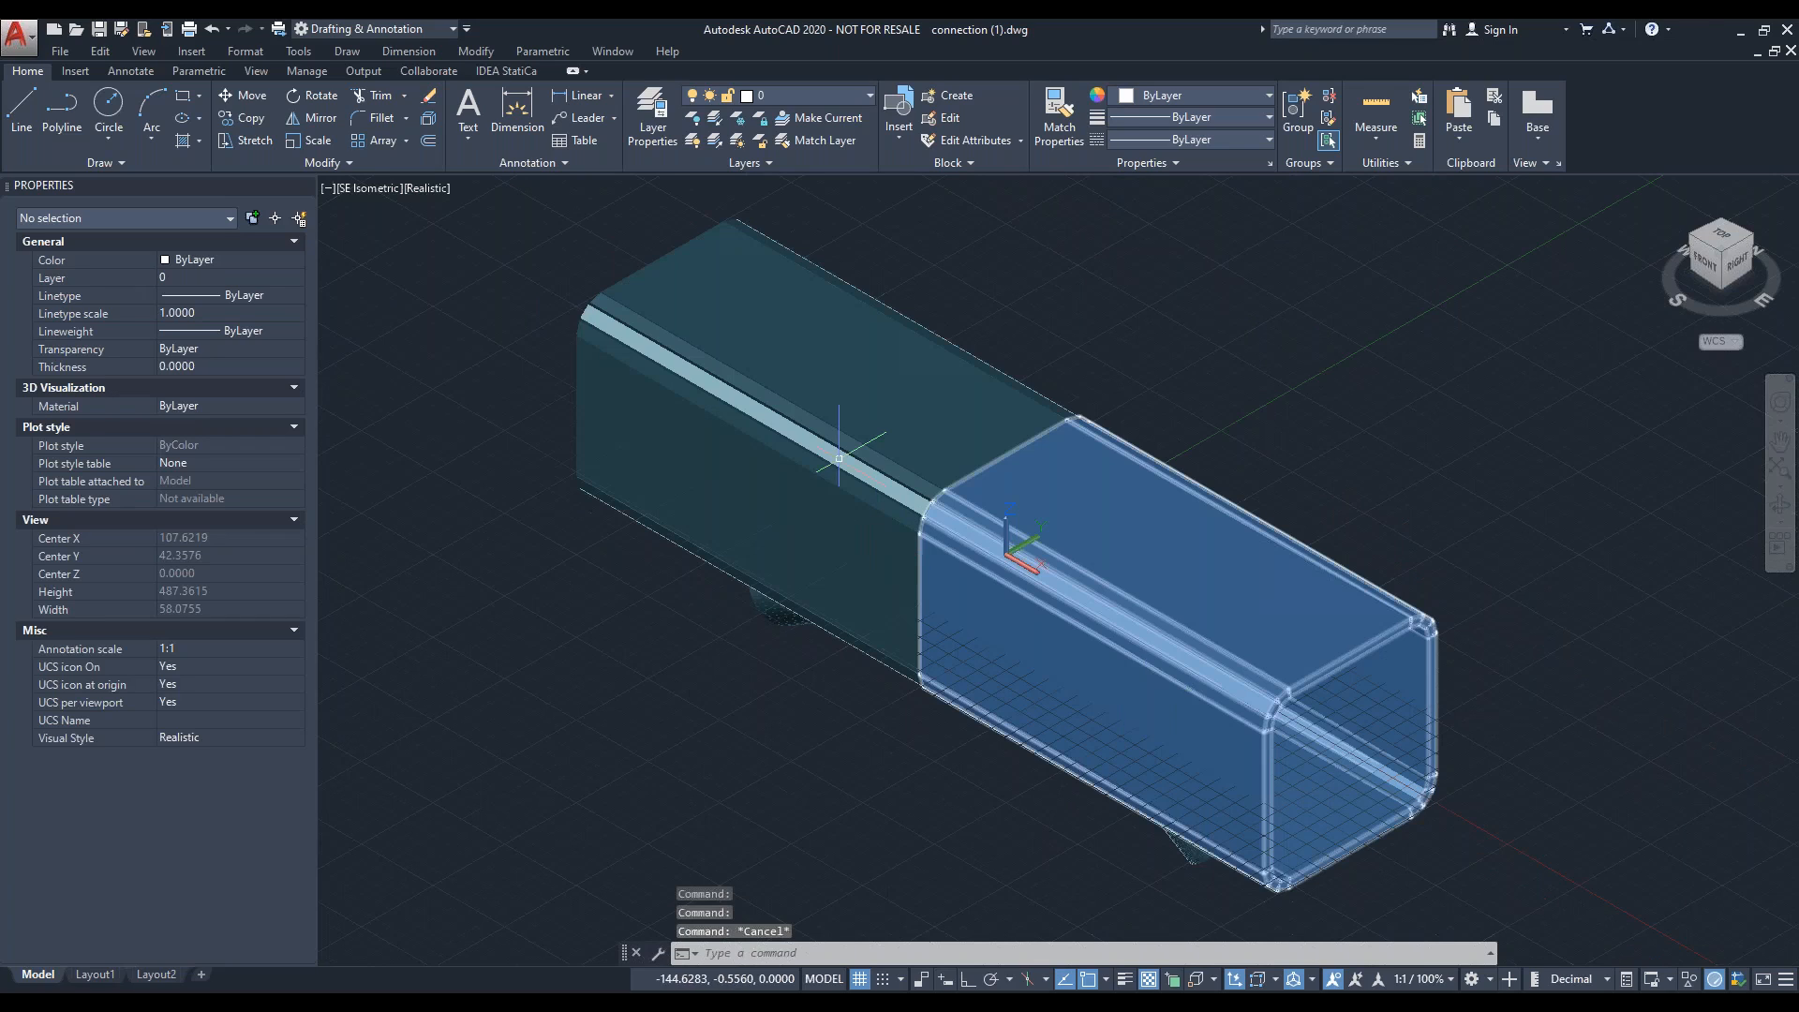
pyautogui.click(1787, 29)
pyautogui.click(956, 558)
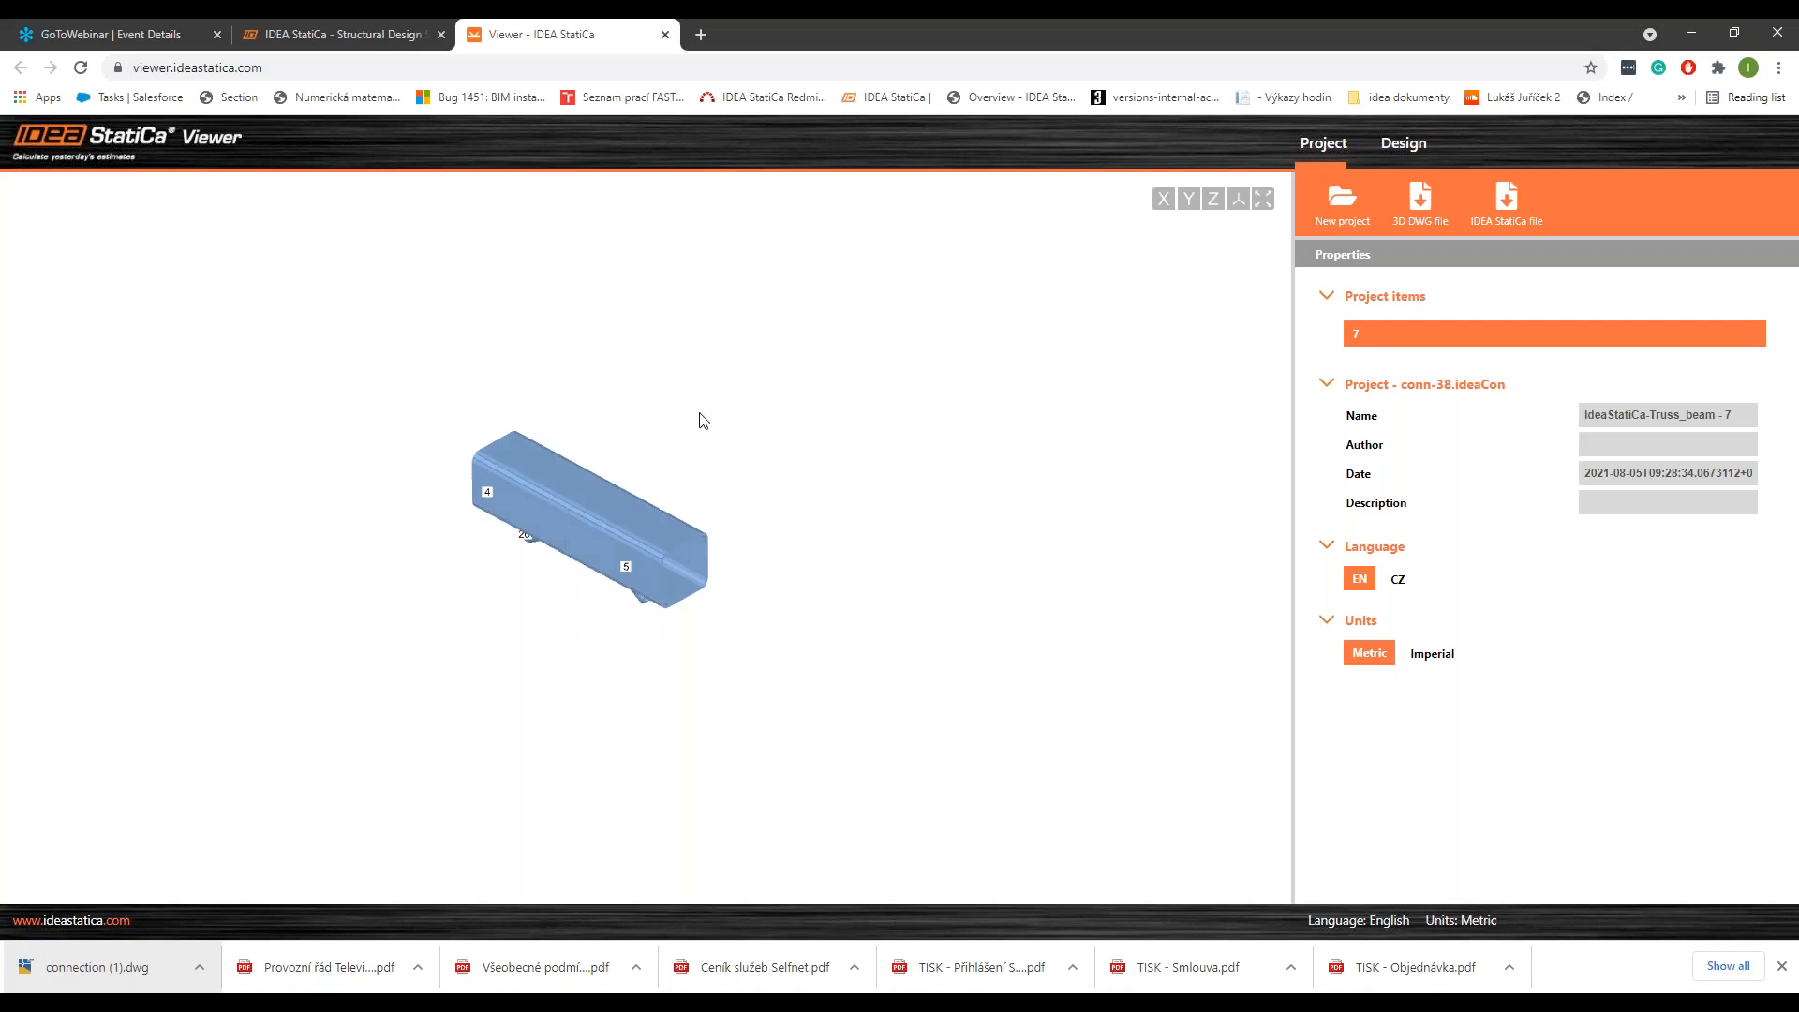
# Step: Close the Viewer and GoToWebinar event pages in the browser and switch away from the remaining ideastatica.com page
pyautogui.click(664, 42)
pyautogui.click(222, 43)
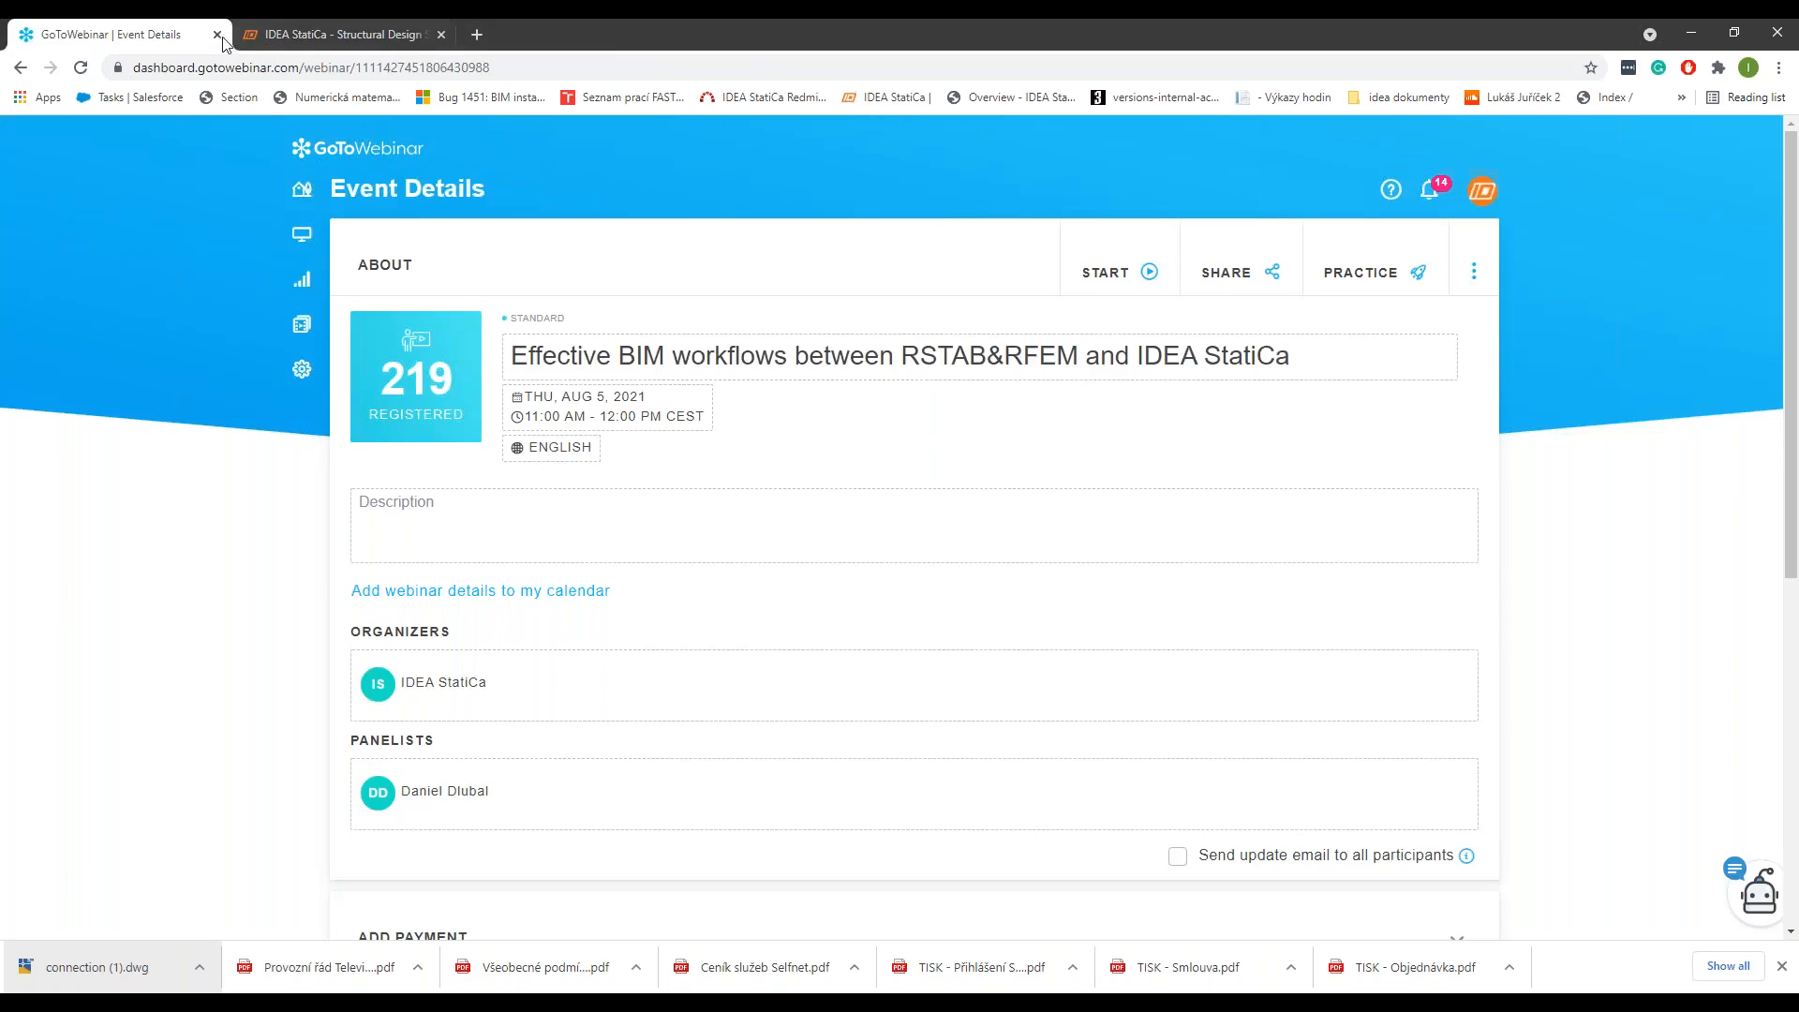
pyautogui.click(219, 36)
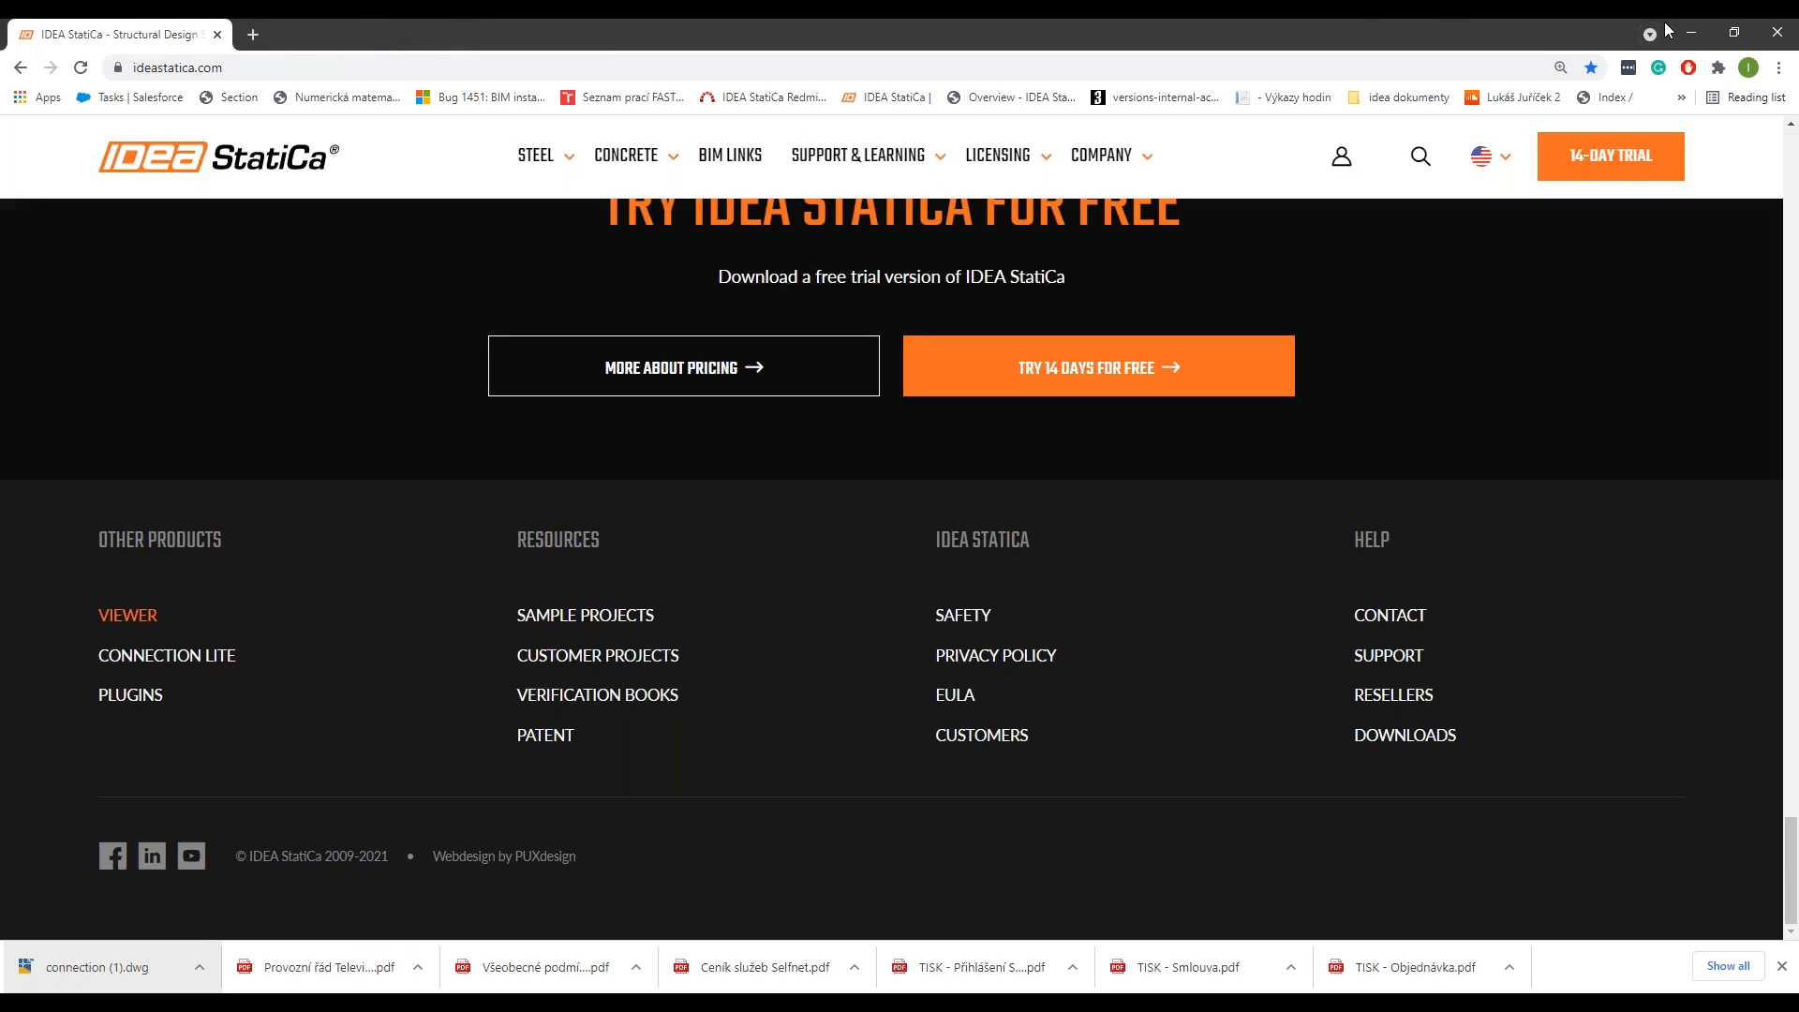
pyautogui.click(1417, 1000)
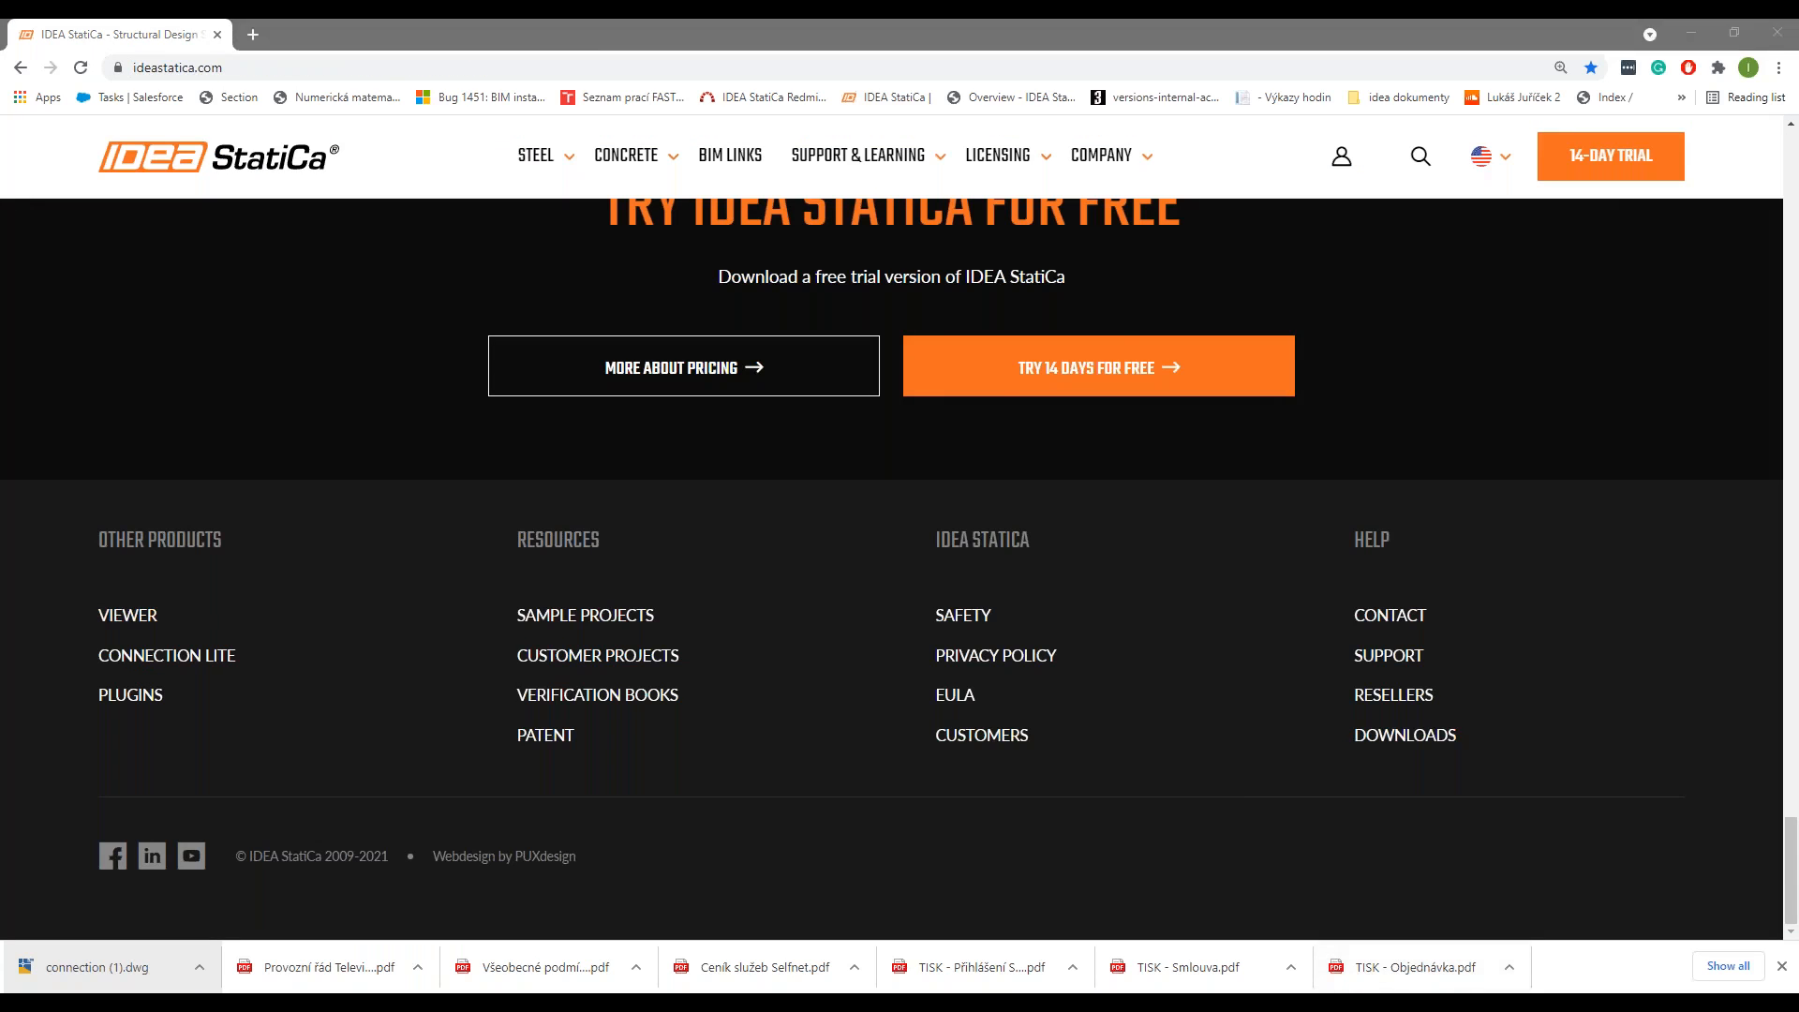
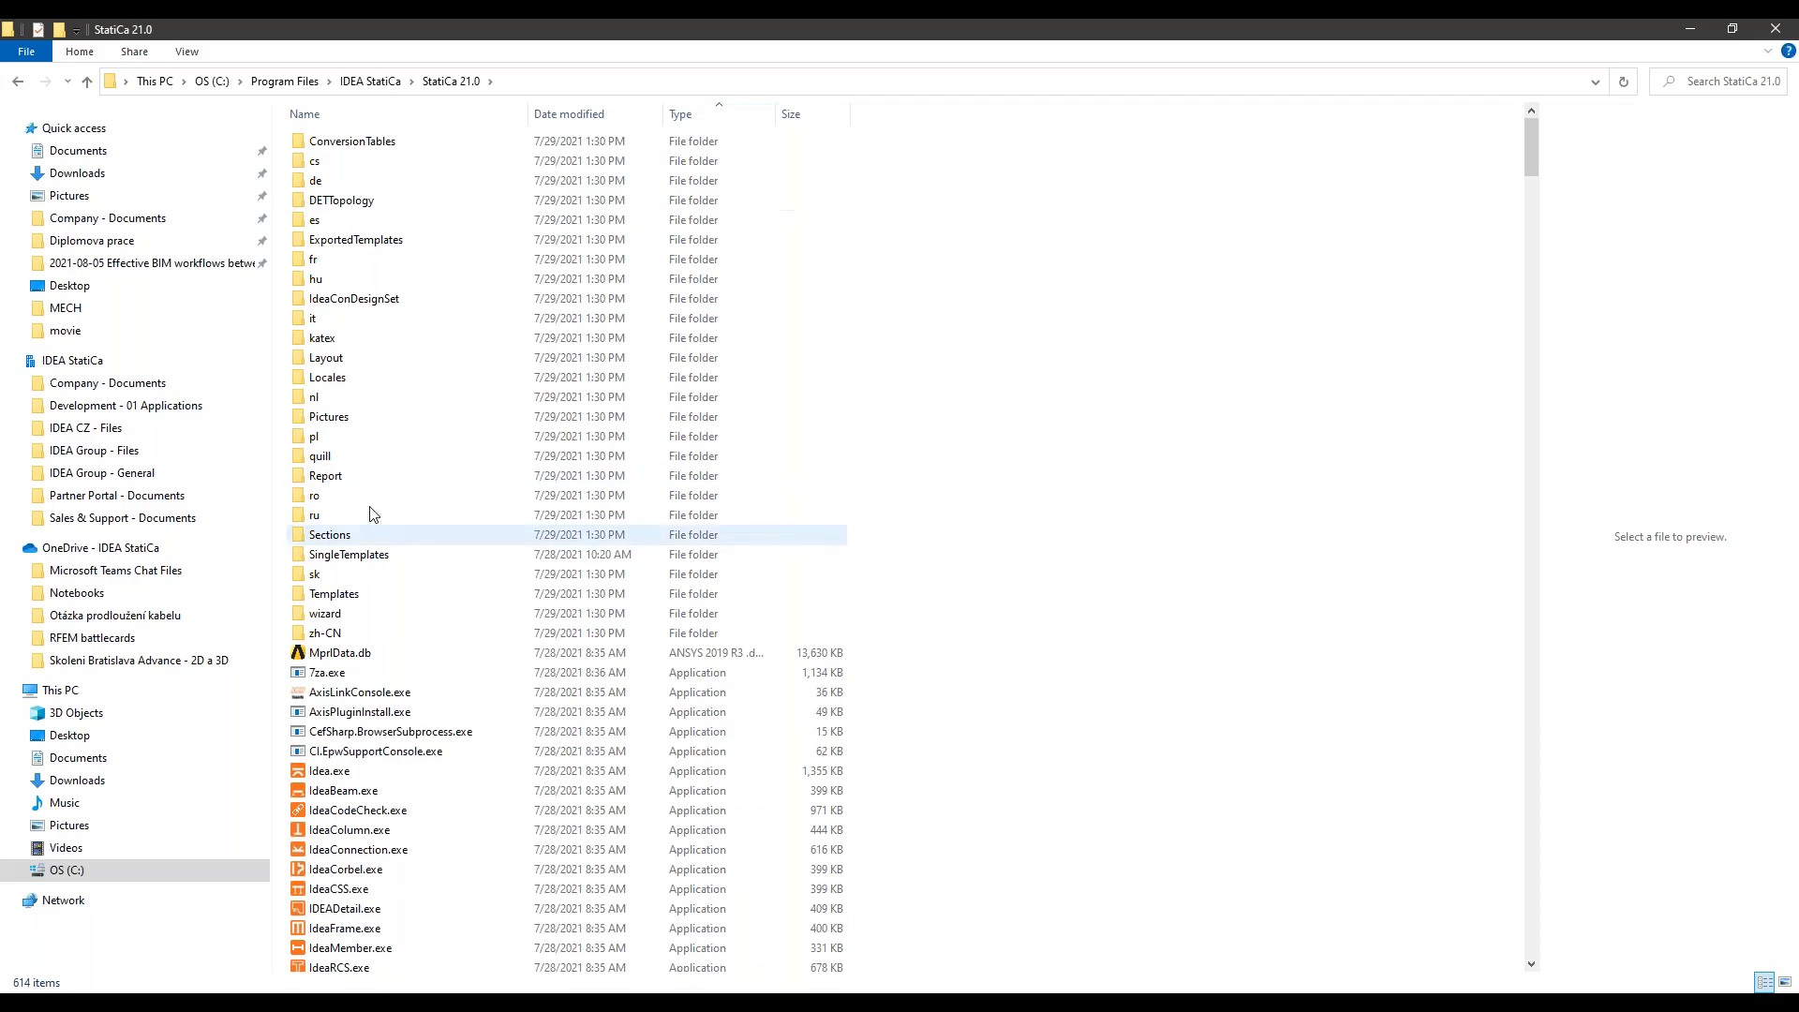
# Step: Search the StatiCa 21.0 program folder for the files that install the RFEM and RSTAB links
pyautogui.scroll(-1, 546, 383)
pyautogui.scroll(-18, 546, 383)
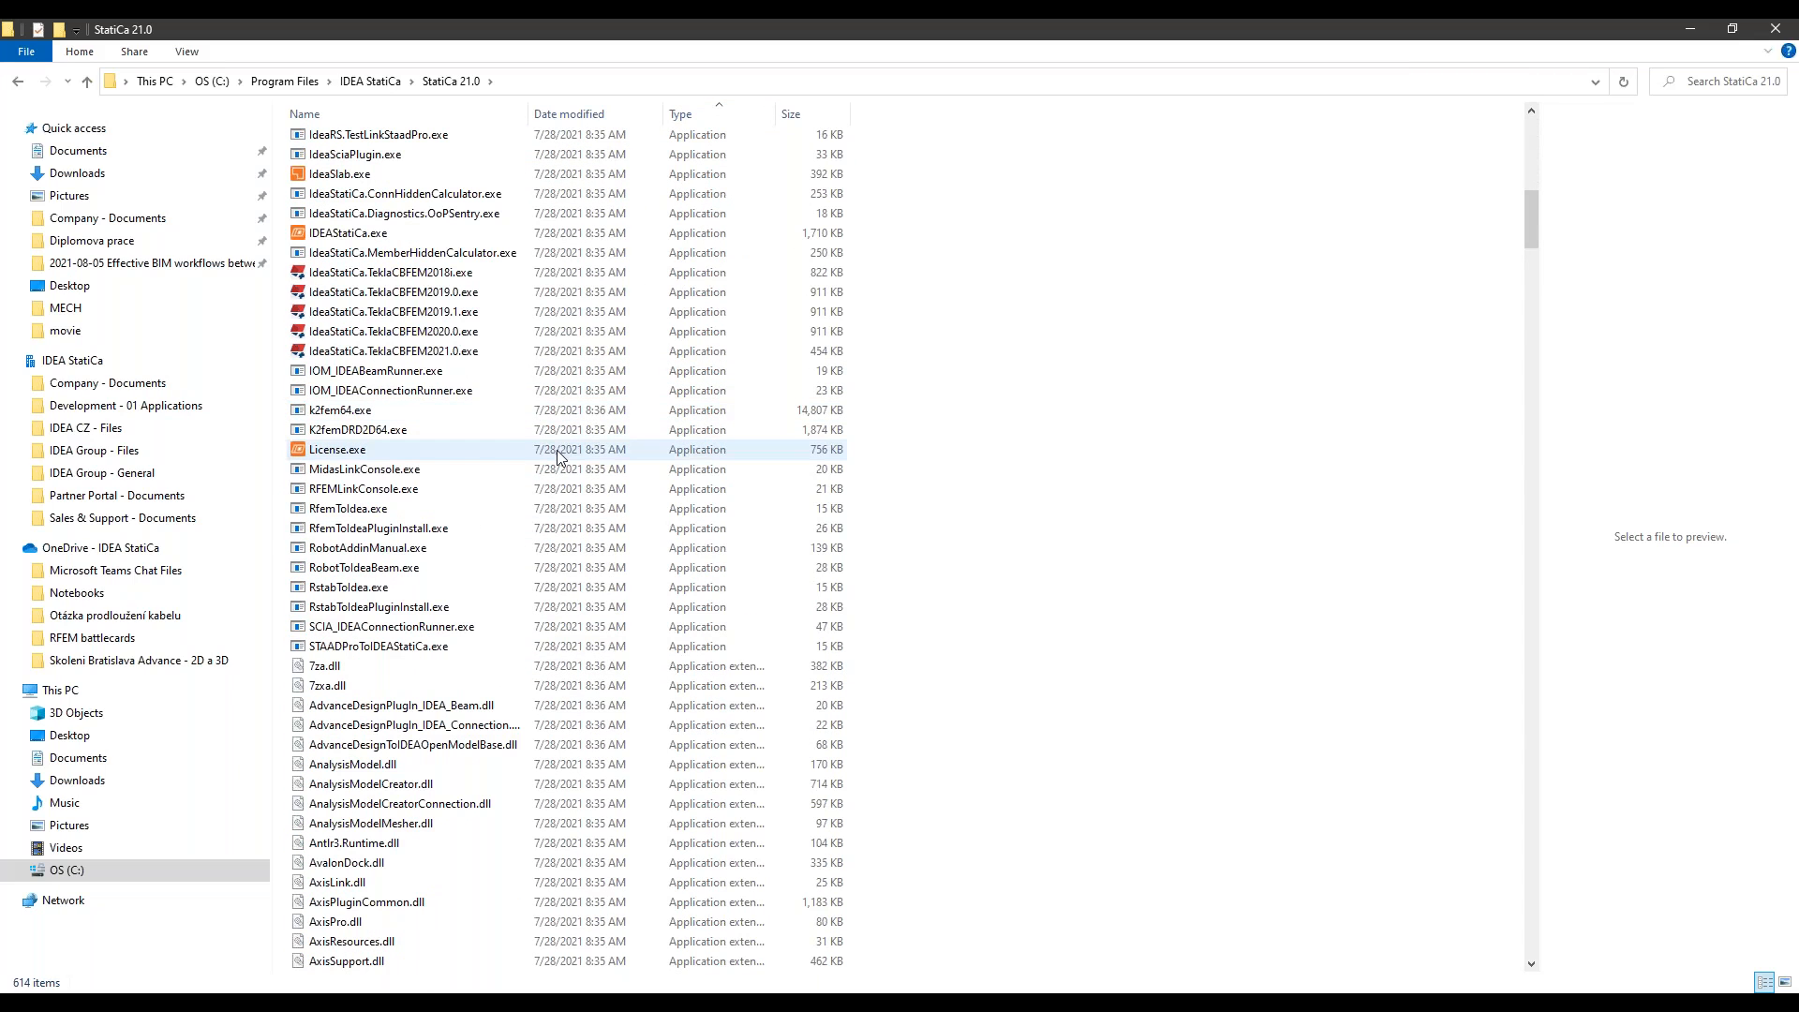
pyautogui.scroll(-4, 609, 581)
pyautogui.click(684, 648)
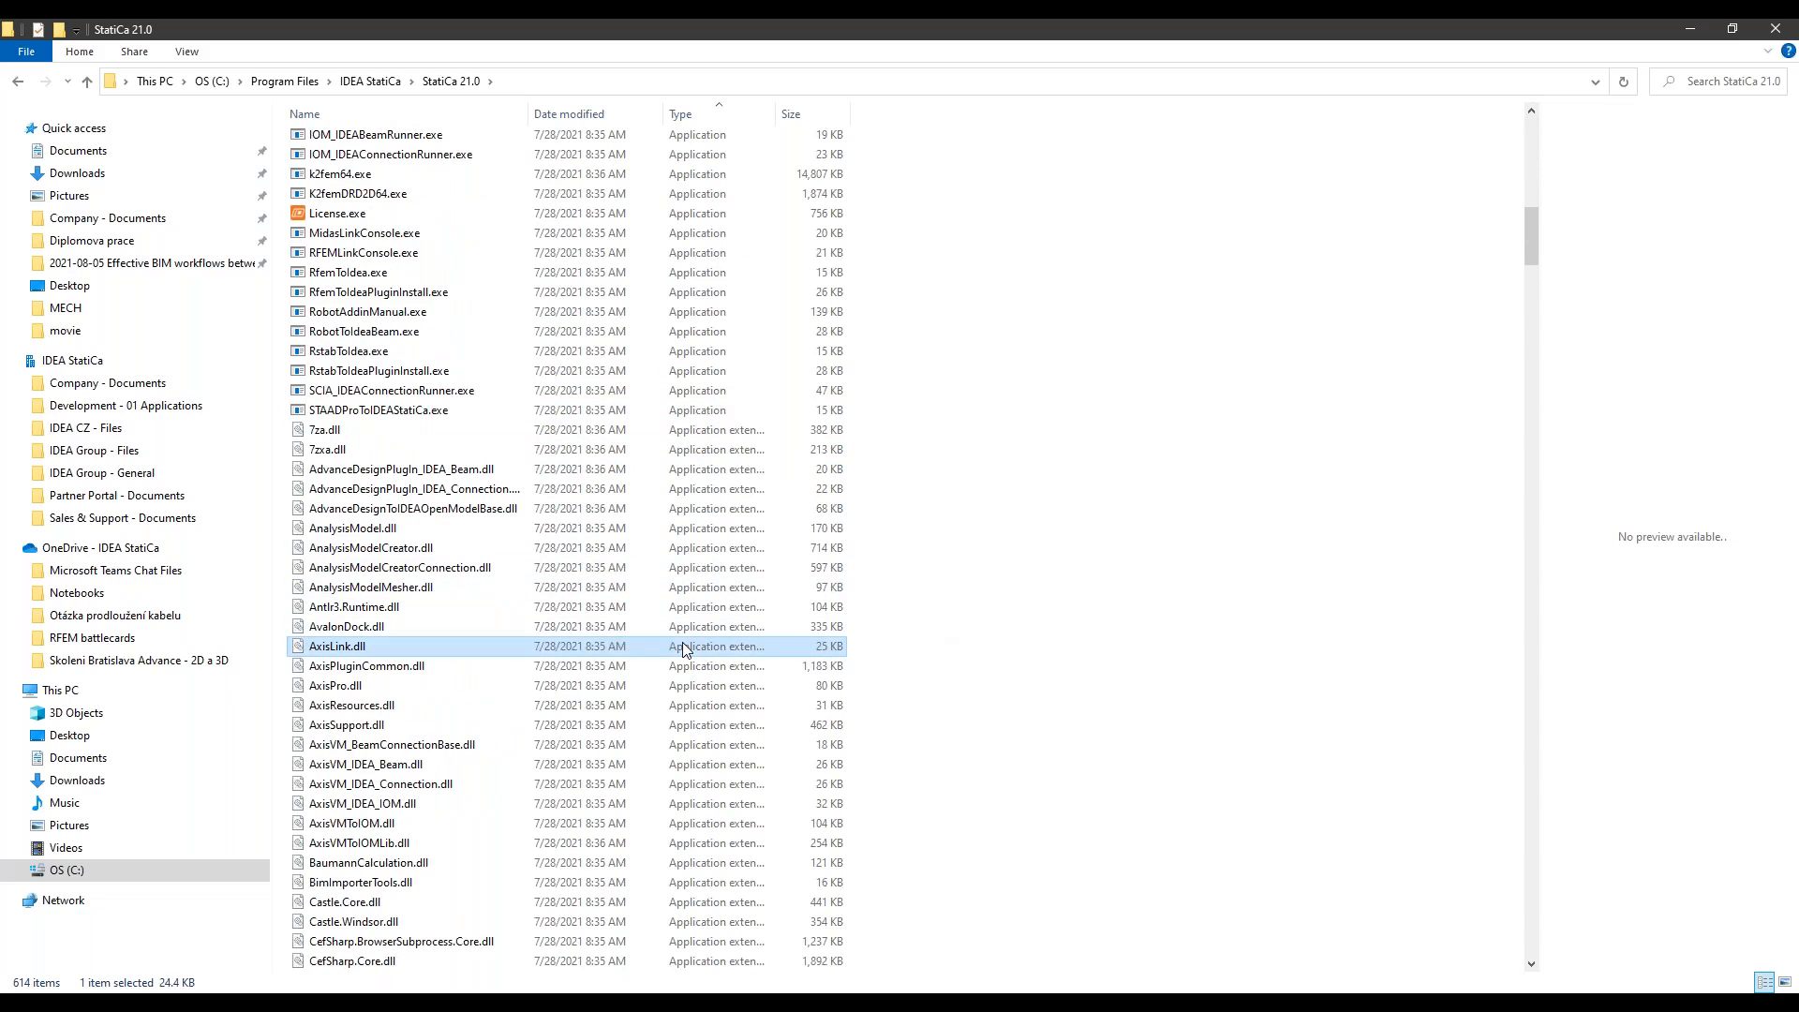
pyautogui.scroll(-20, 685, 647)
pyautogui.press('pagedown')
pyautogui.press('pagedown')
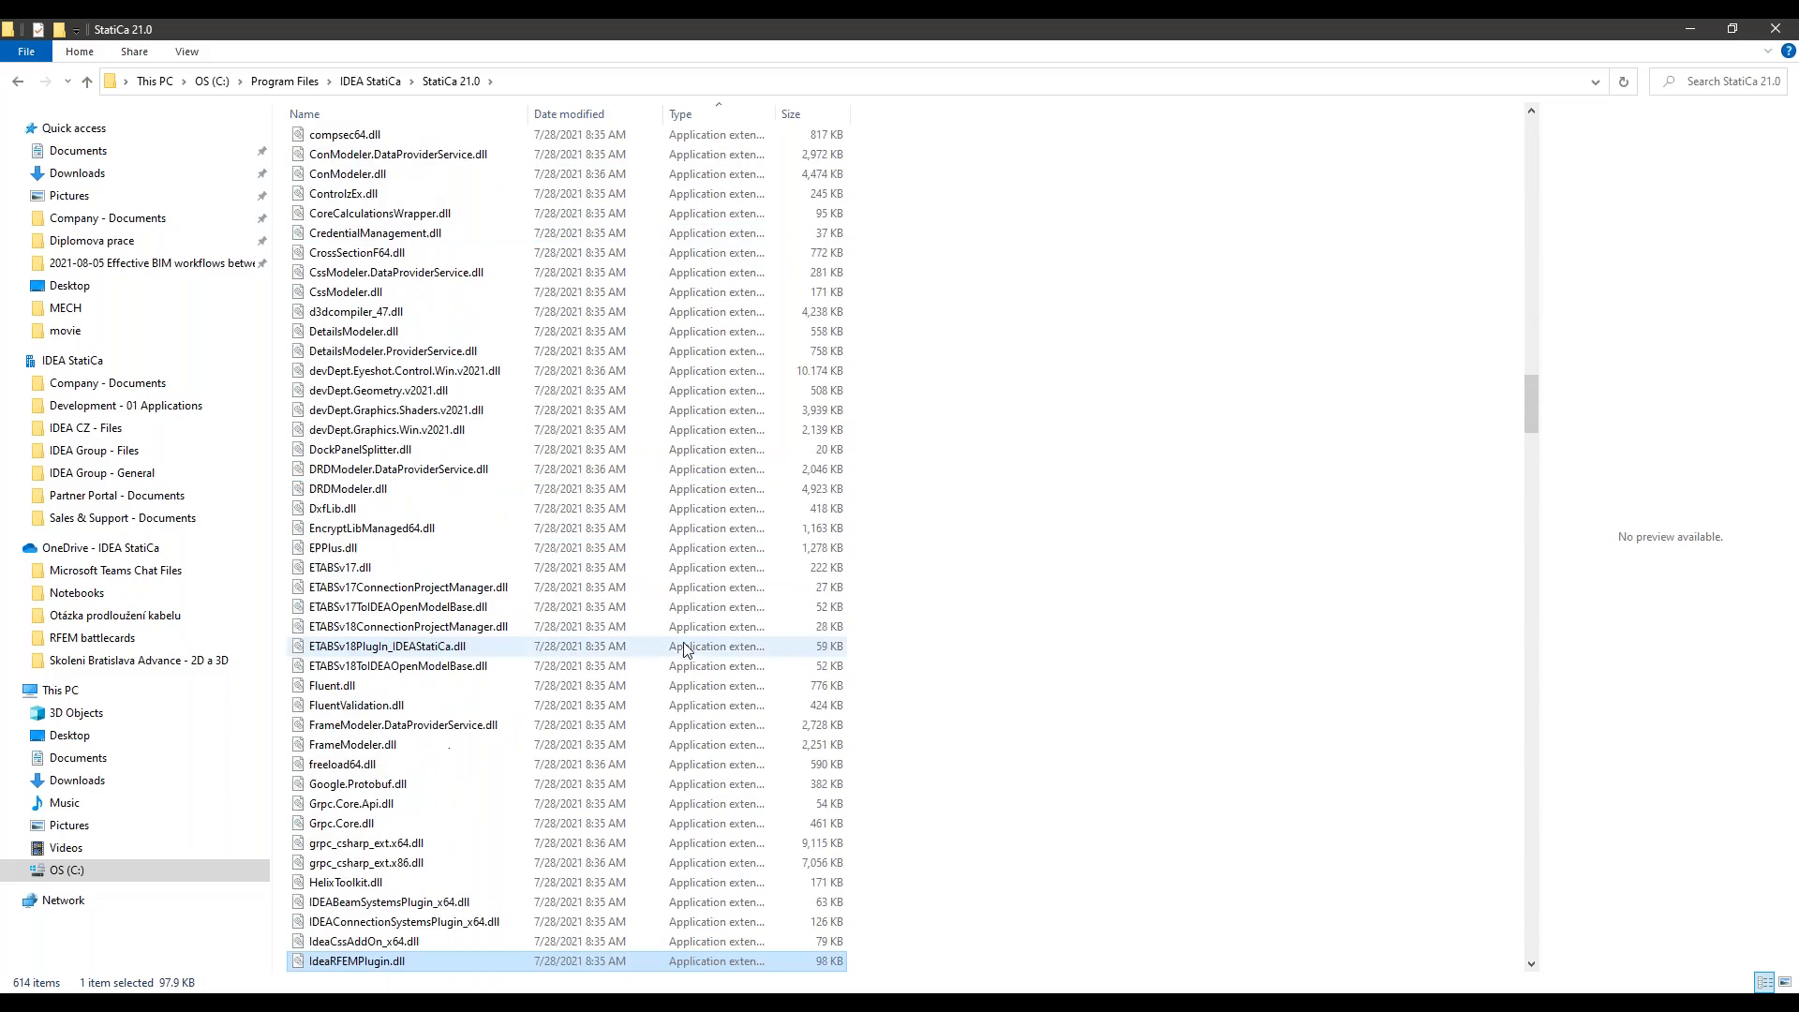
pyautogui.scroll(-11, 655, 701)
pyautogui.press('r')
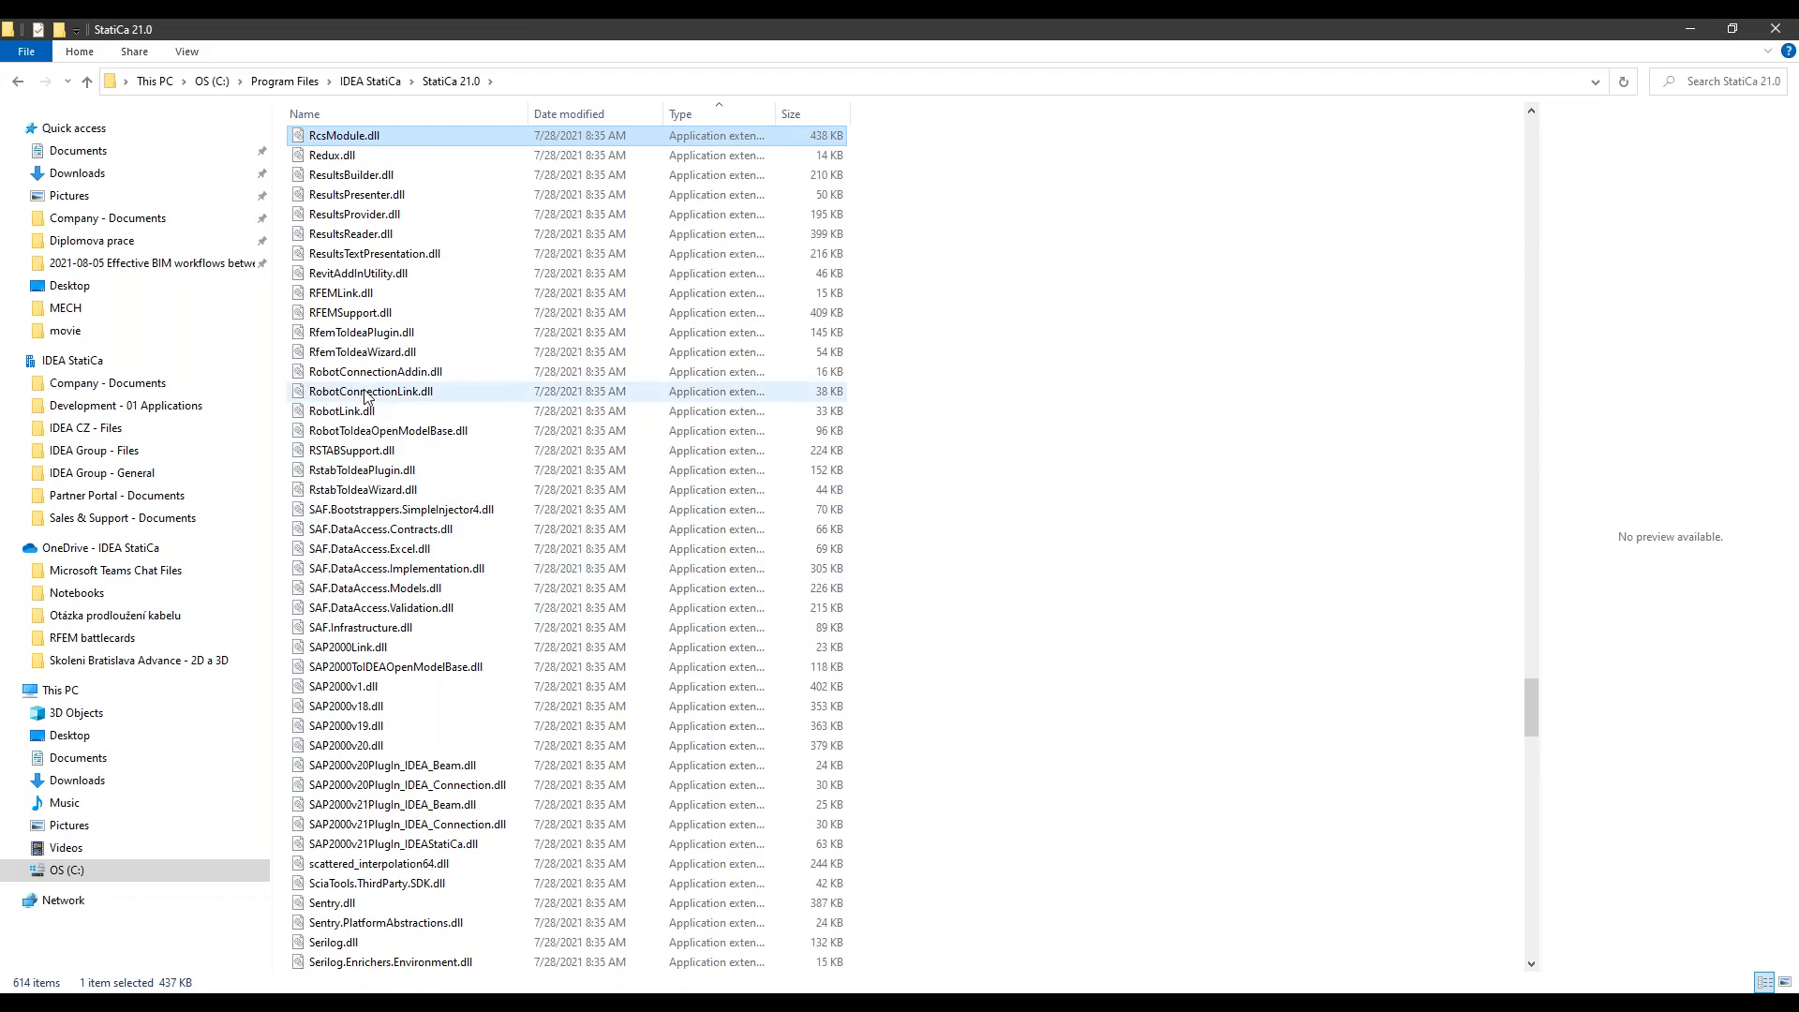
pyautogui.scroll(-14, 385, 496)
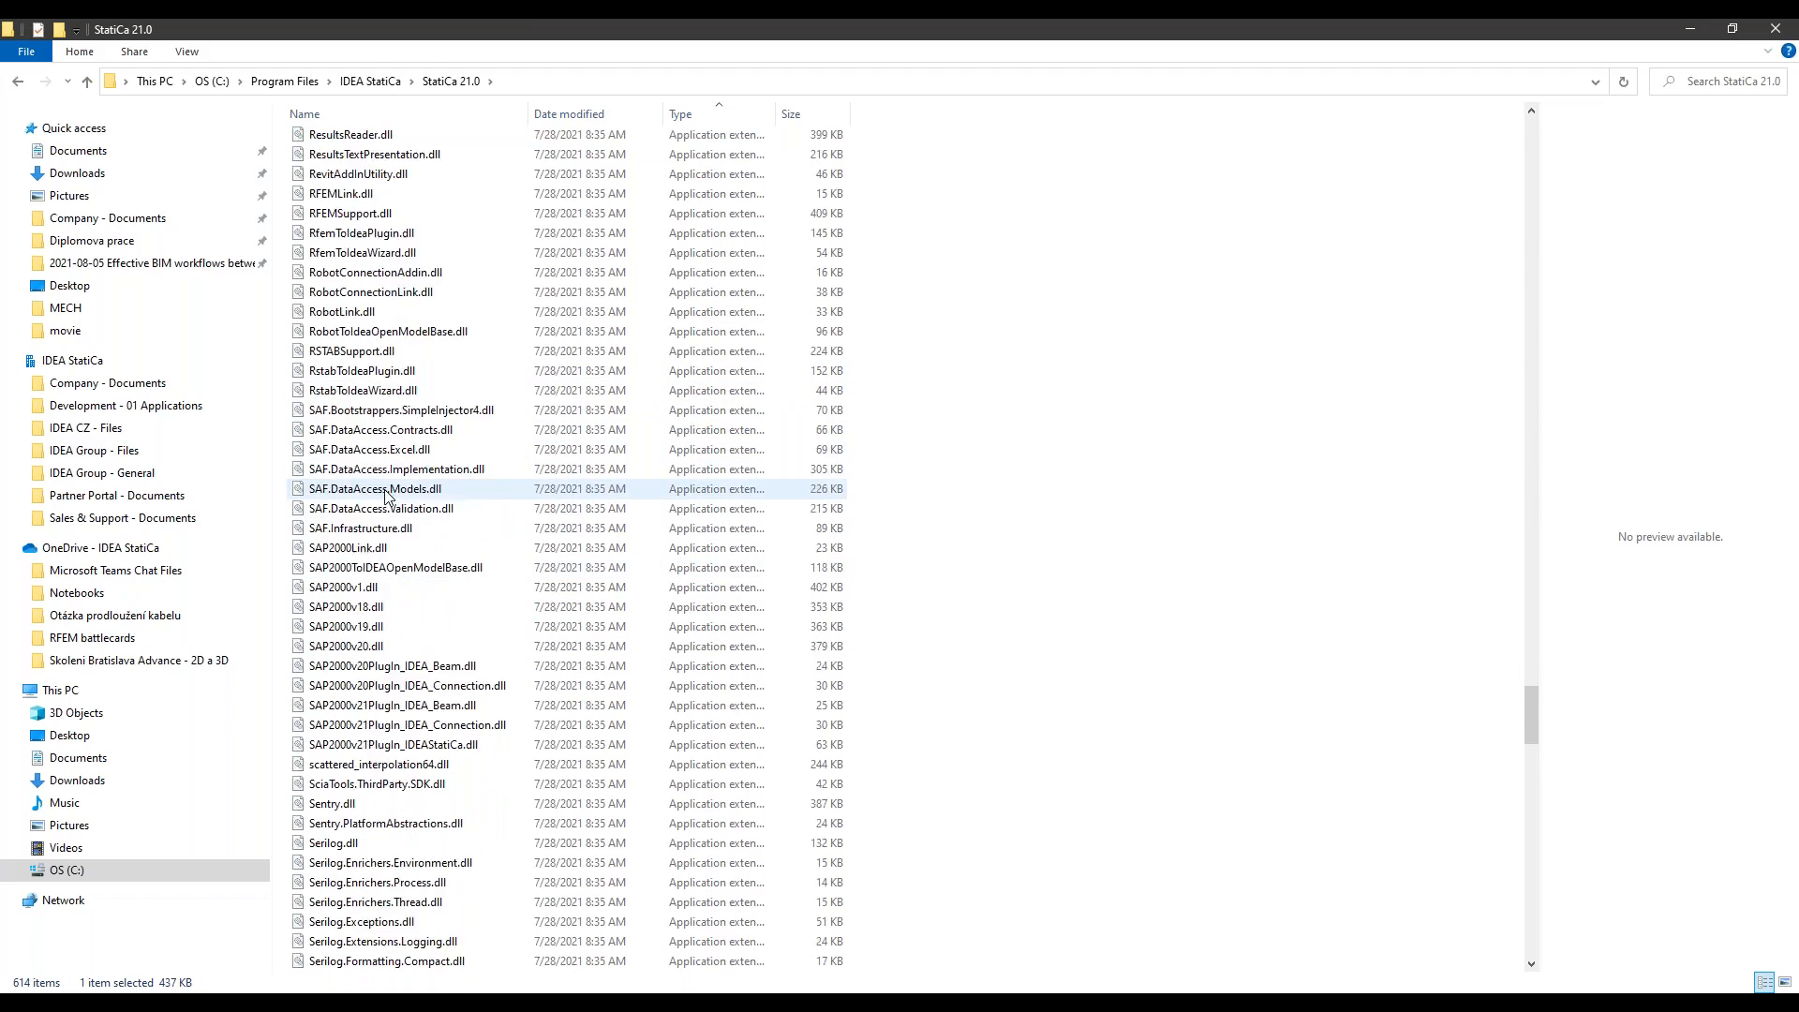
pyautogui.scroll(-20, 412, 532)
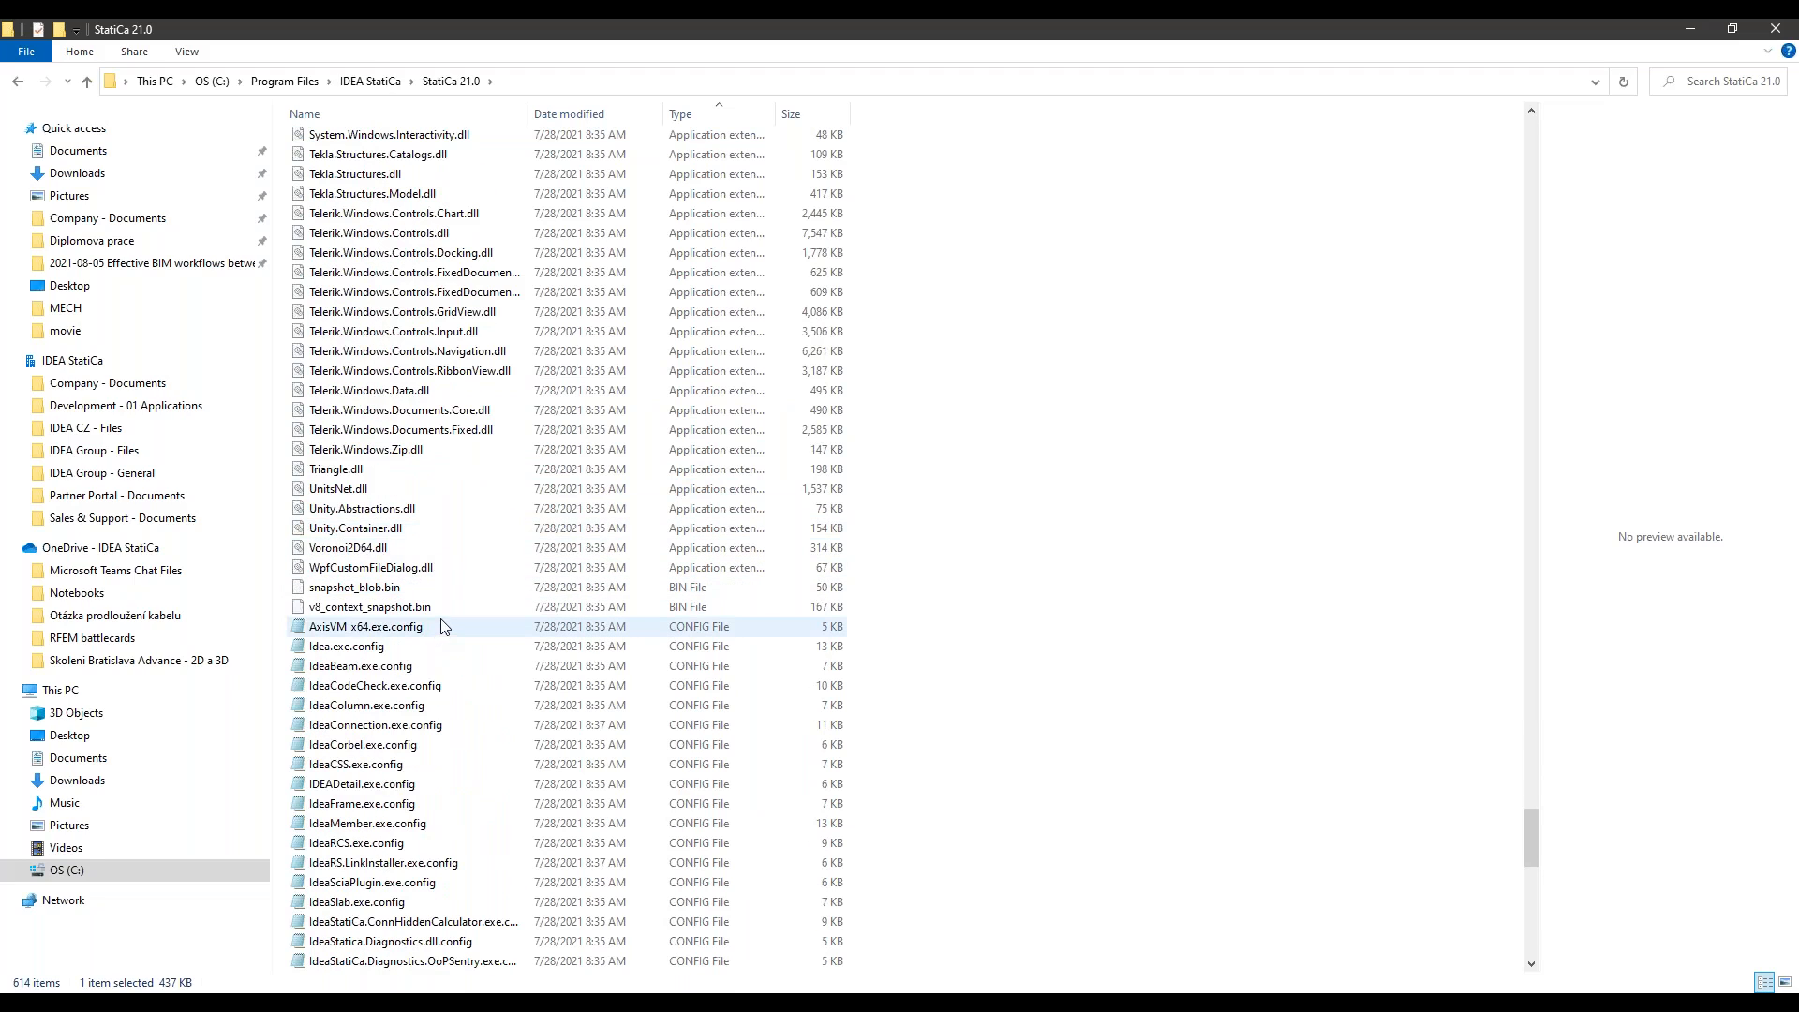
pyautogui.scroll(9, 436, 618)
pyautogui.scroll(15, 427, 605)
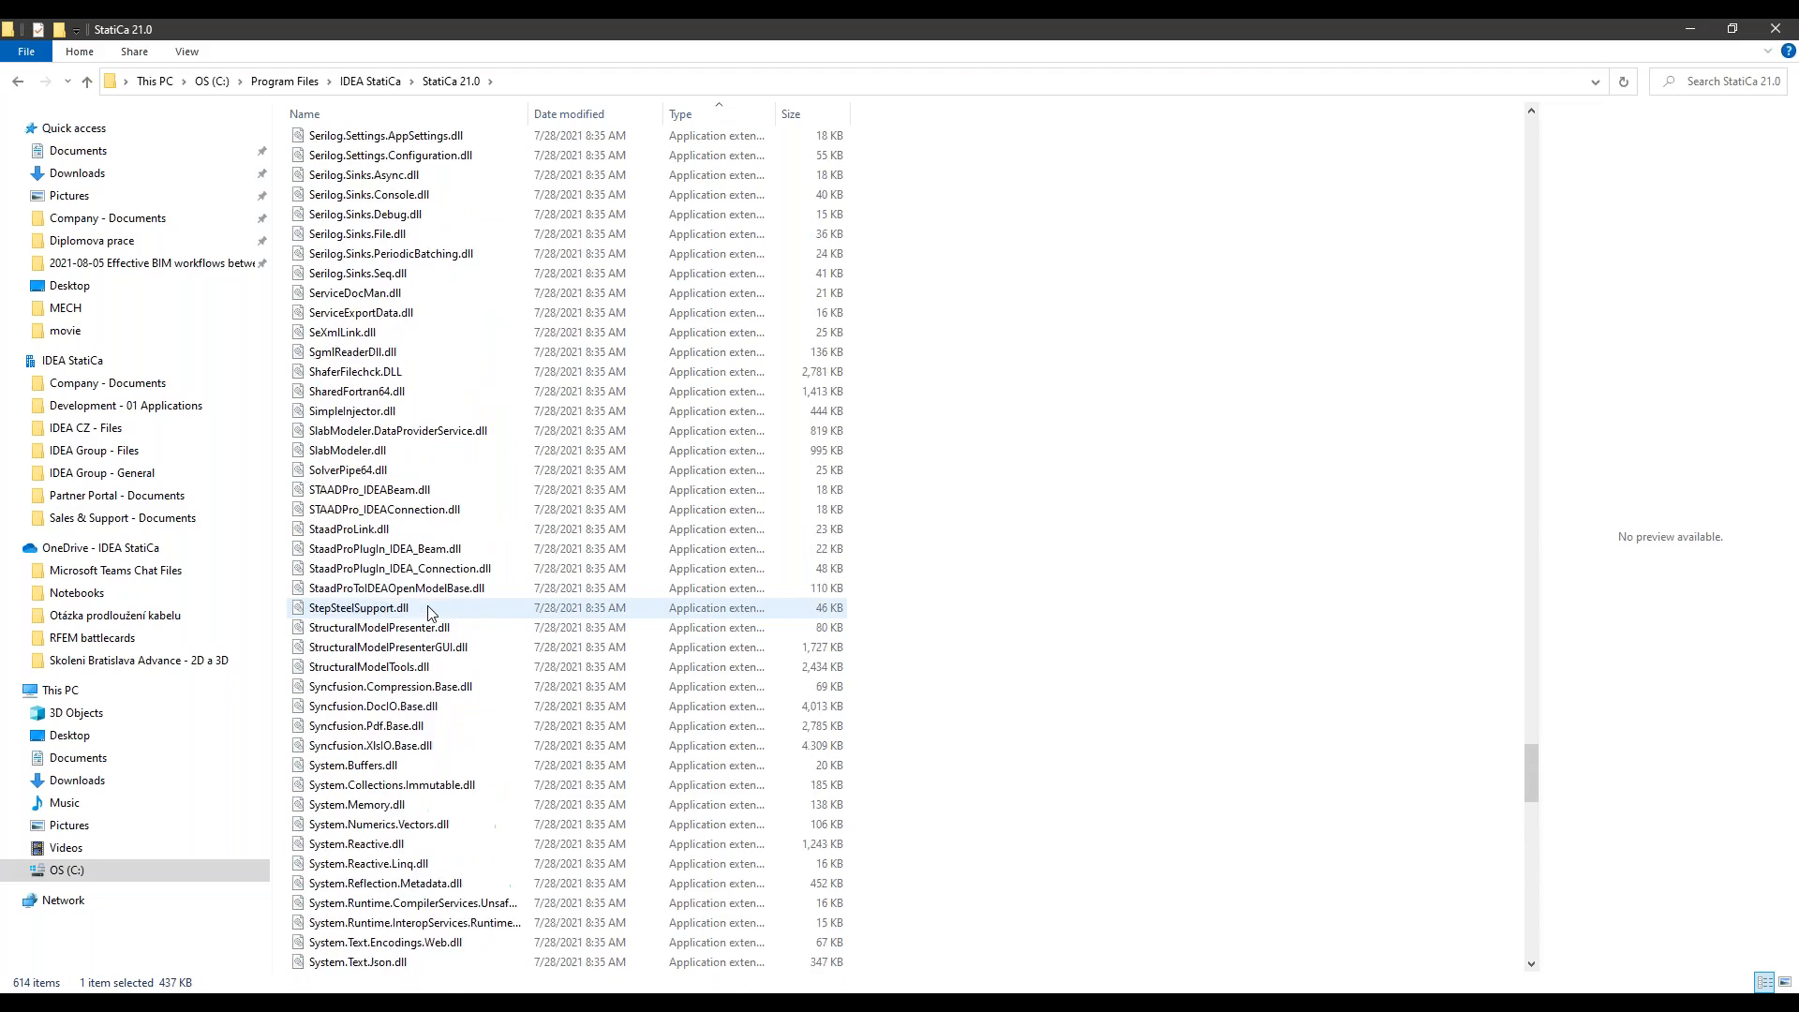
pyautogui.scroll(8, 428, 611)
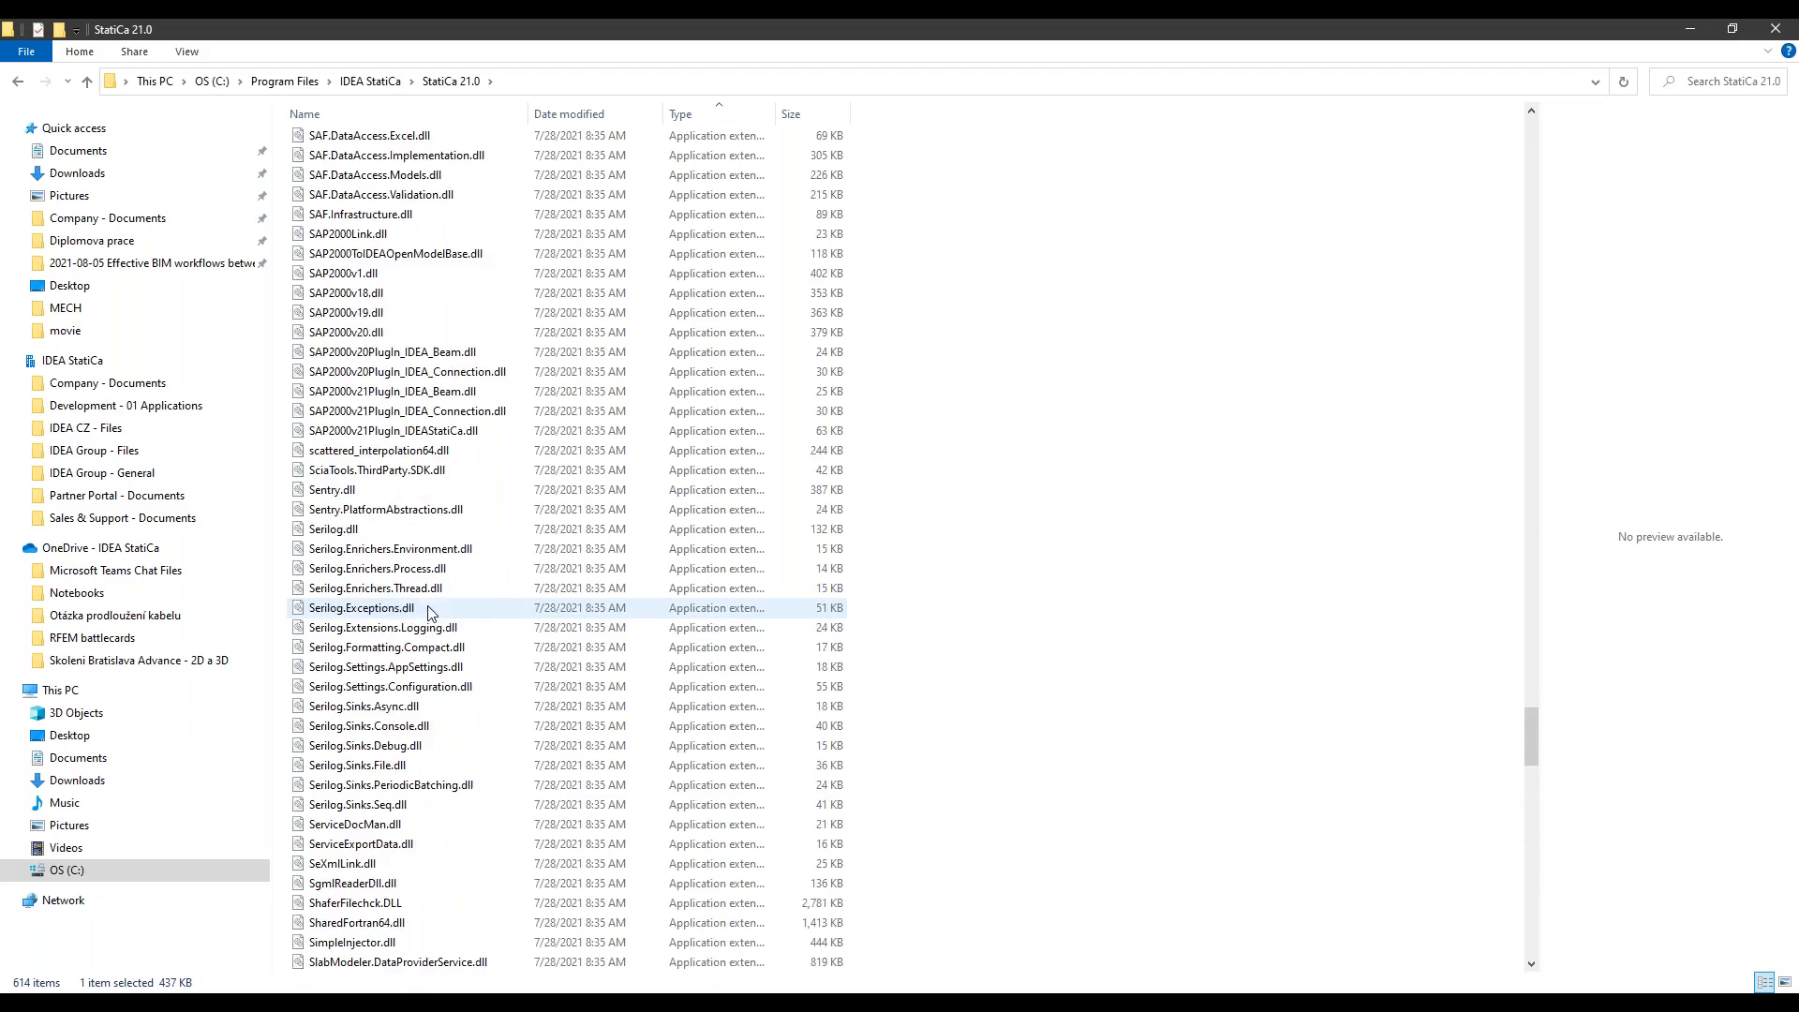
pyautogui.scroll(18, 428, 611)
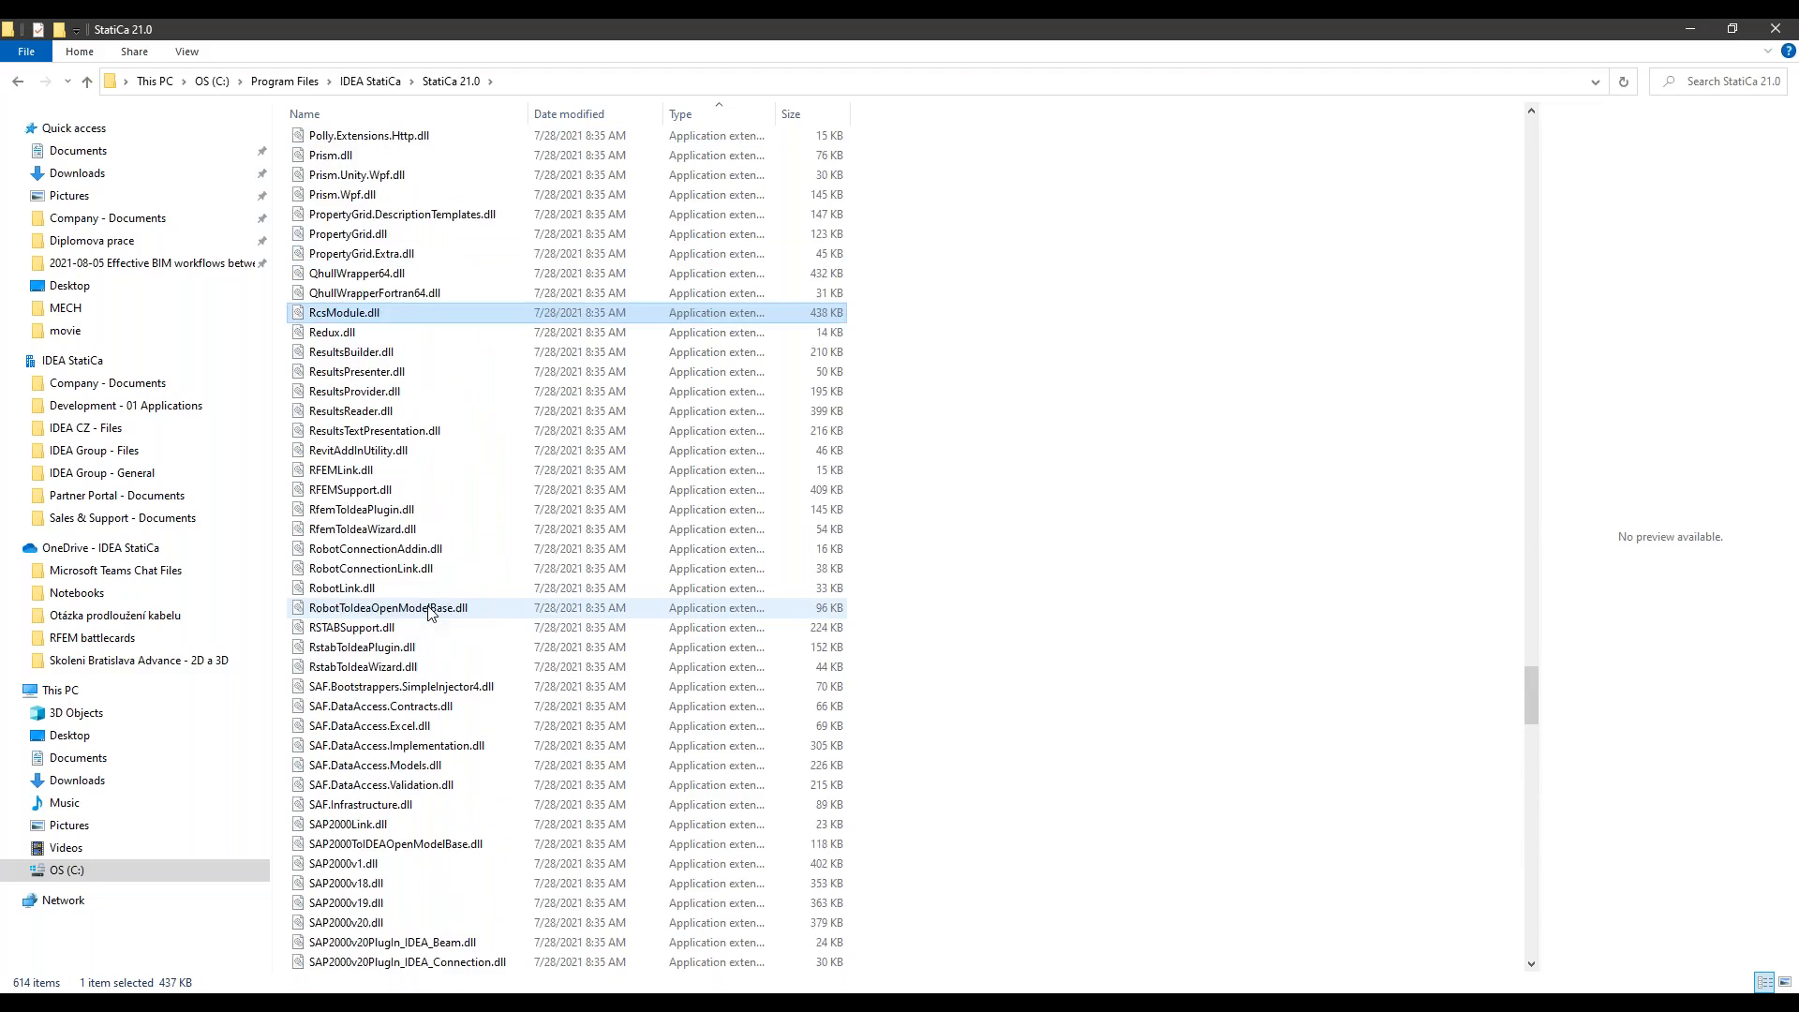
pyautogui.scroll(19, 430, 610)
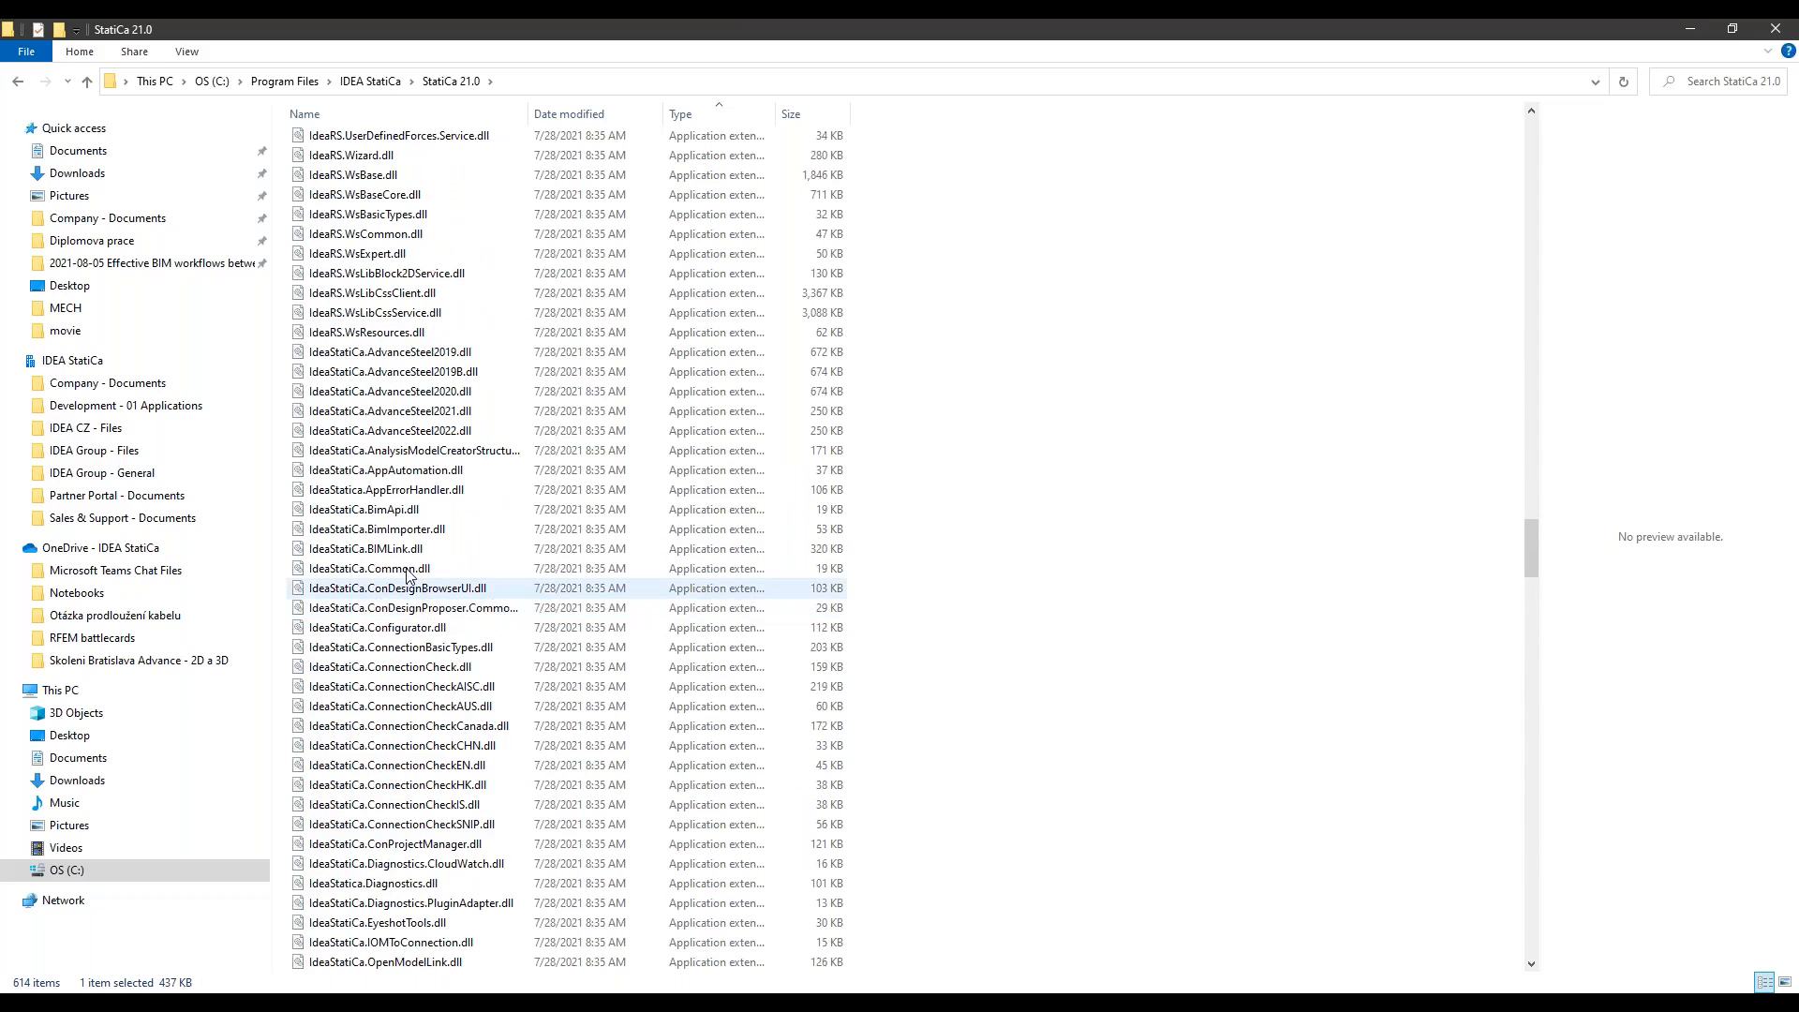
pyautogui.scroll(7, 394, 510)
pyautogui.scroll(20, 393, 506)
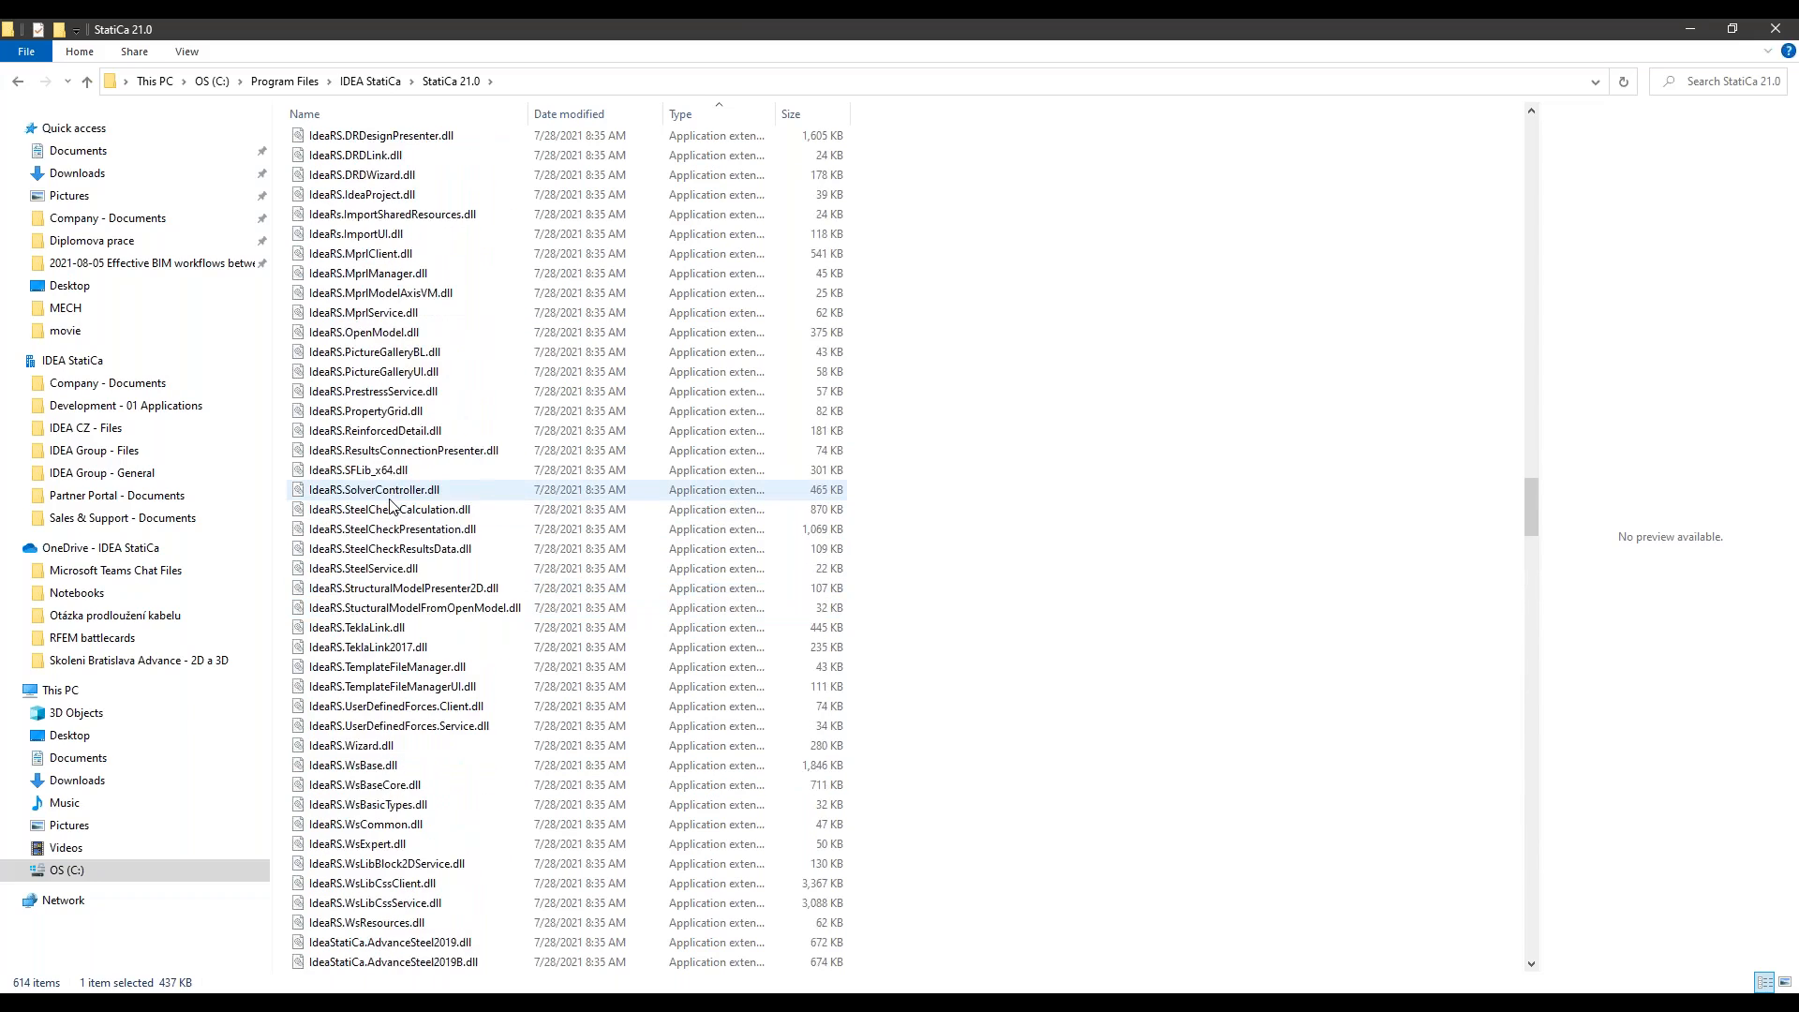
pyautogui.scroll(20, 406, 494)
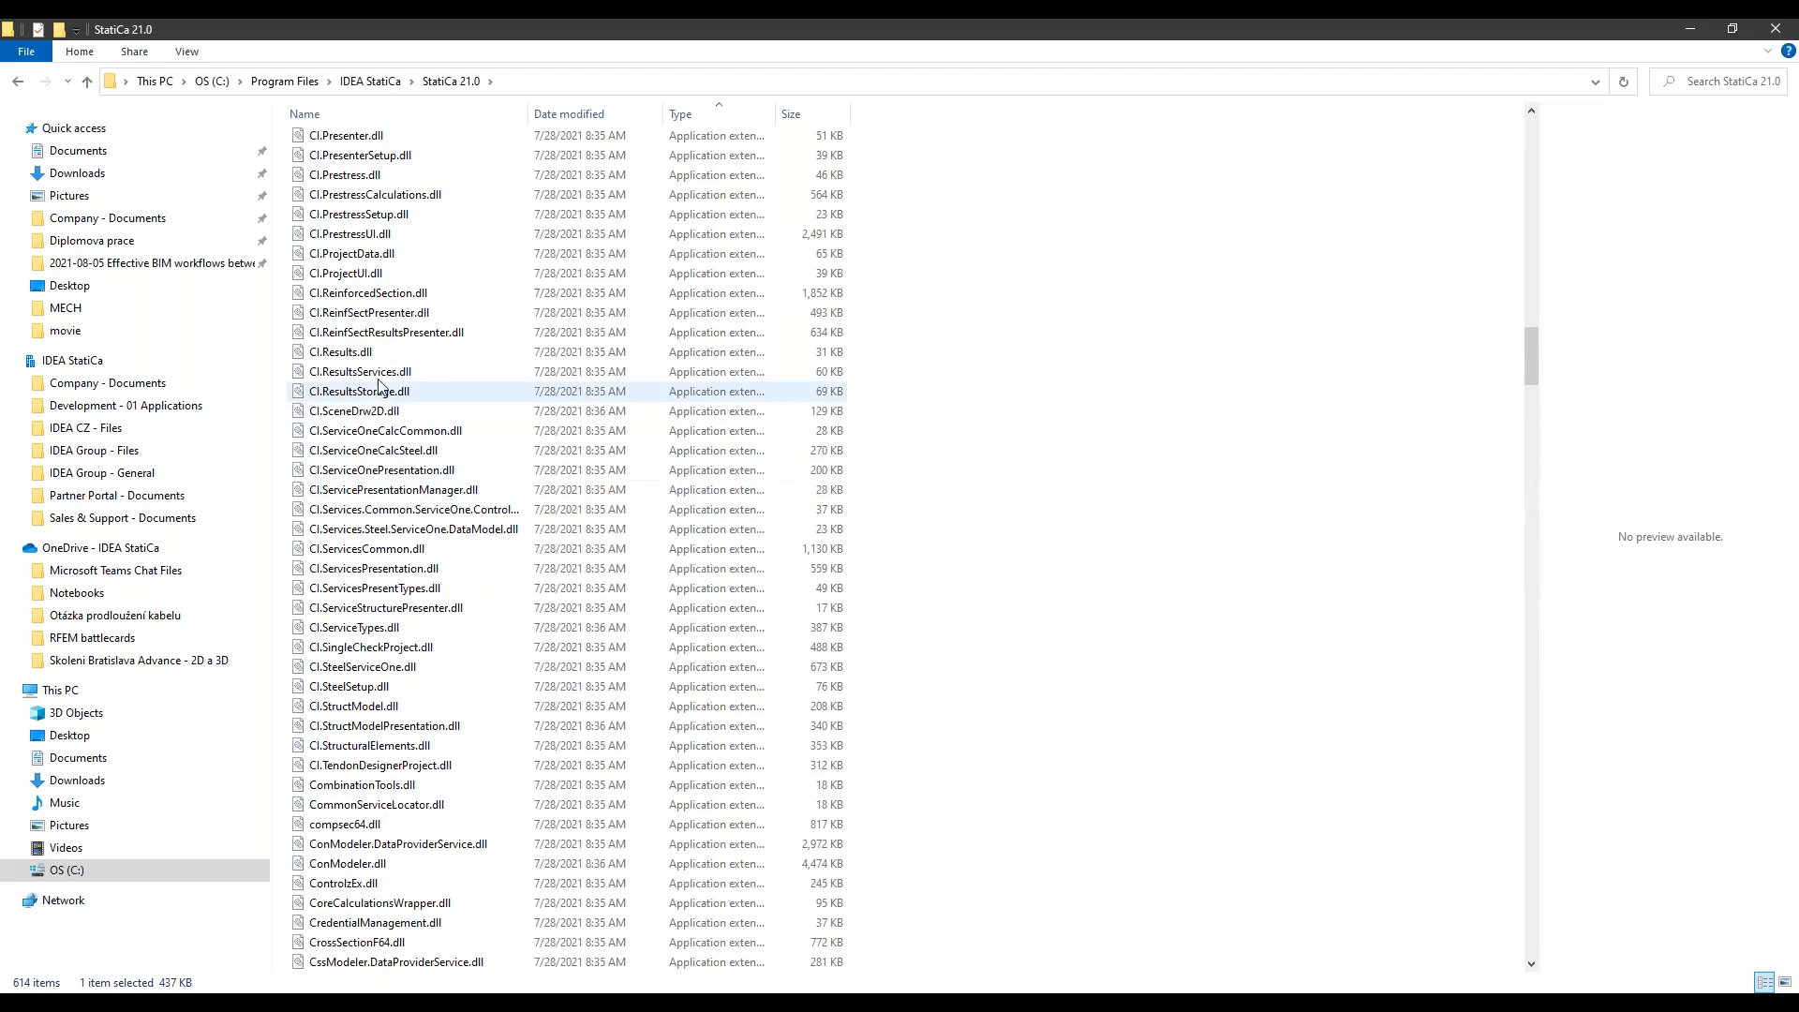
pyautogui.scroll(12, 417, 393)
pyautogui.scroll(17, 424, 364)
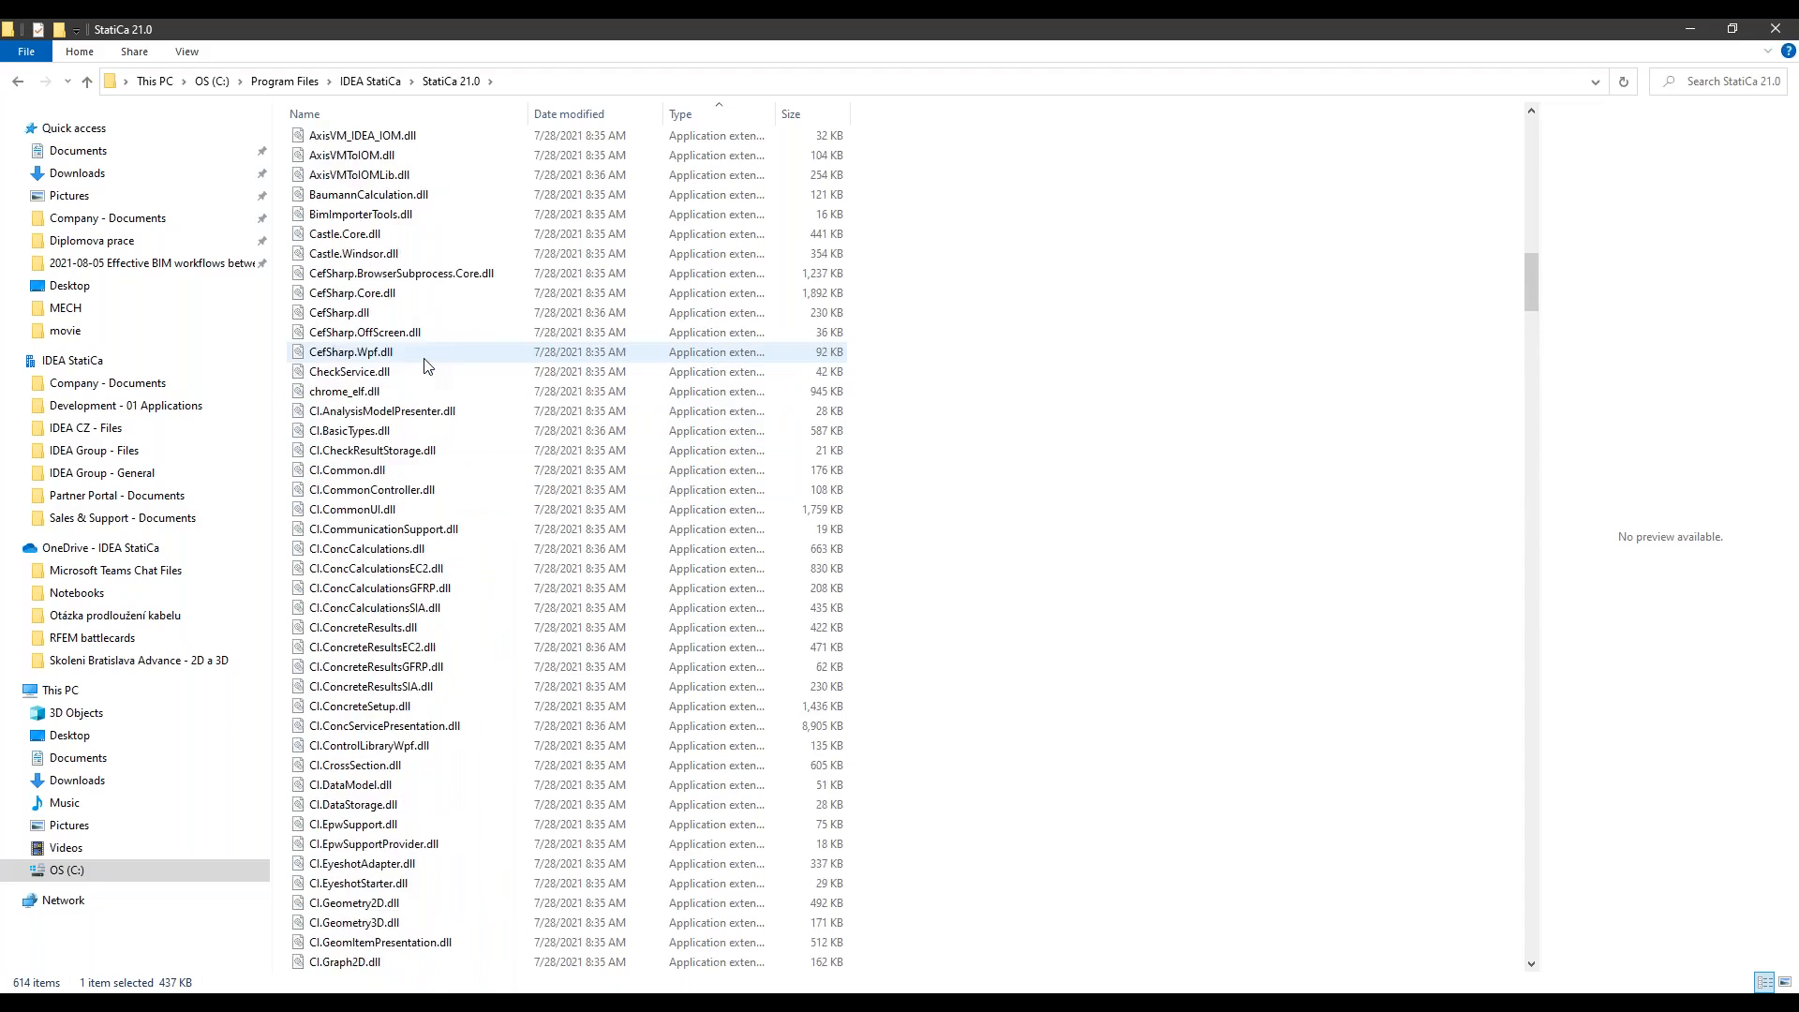
pyautogui.scroll(3, 424, 363)
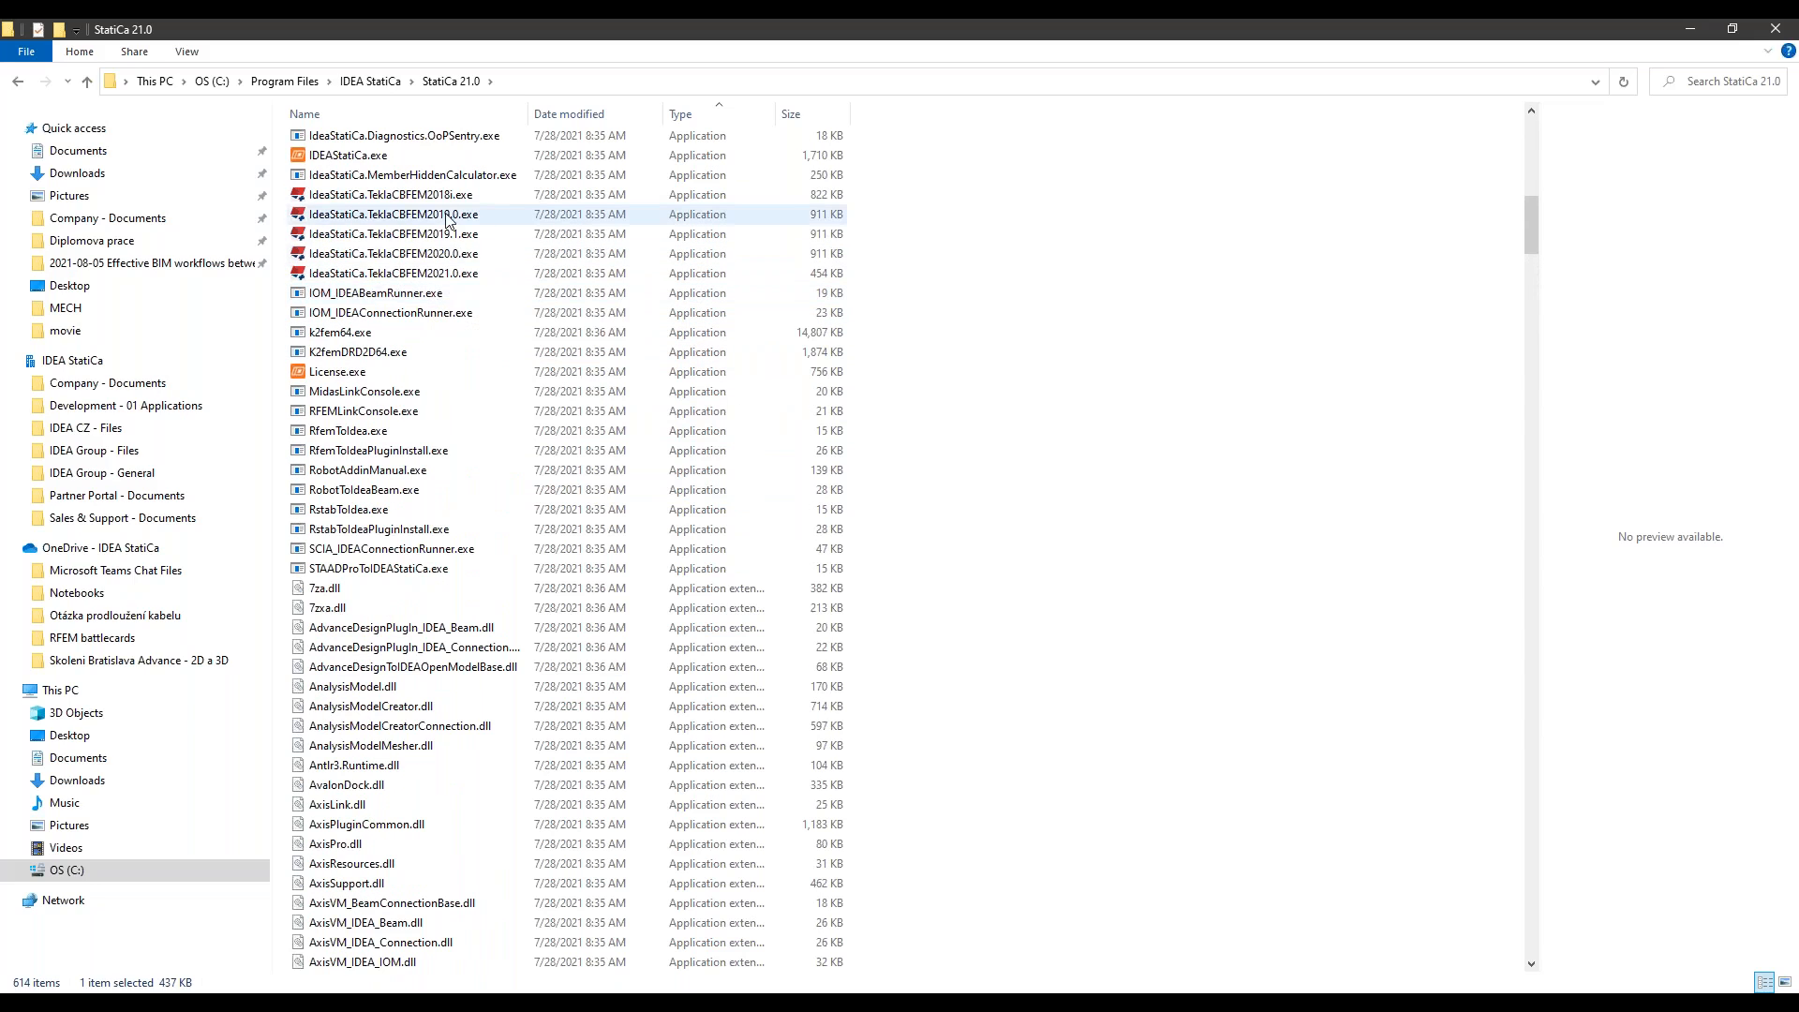
pyautogui.scroll(7, 445, 225)
pyautogui.scroll(5, 446, 220)
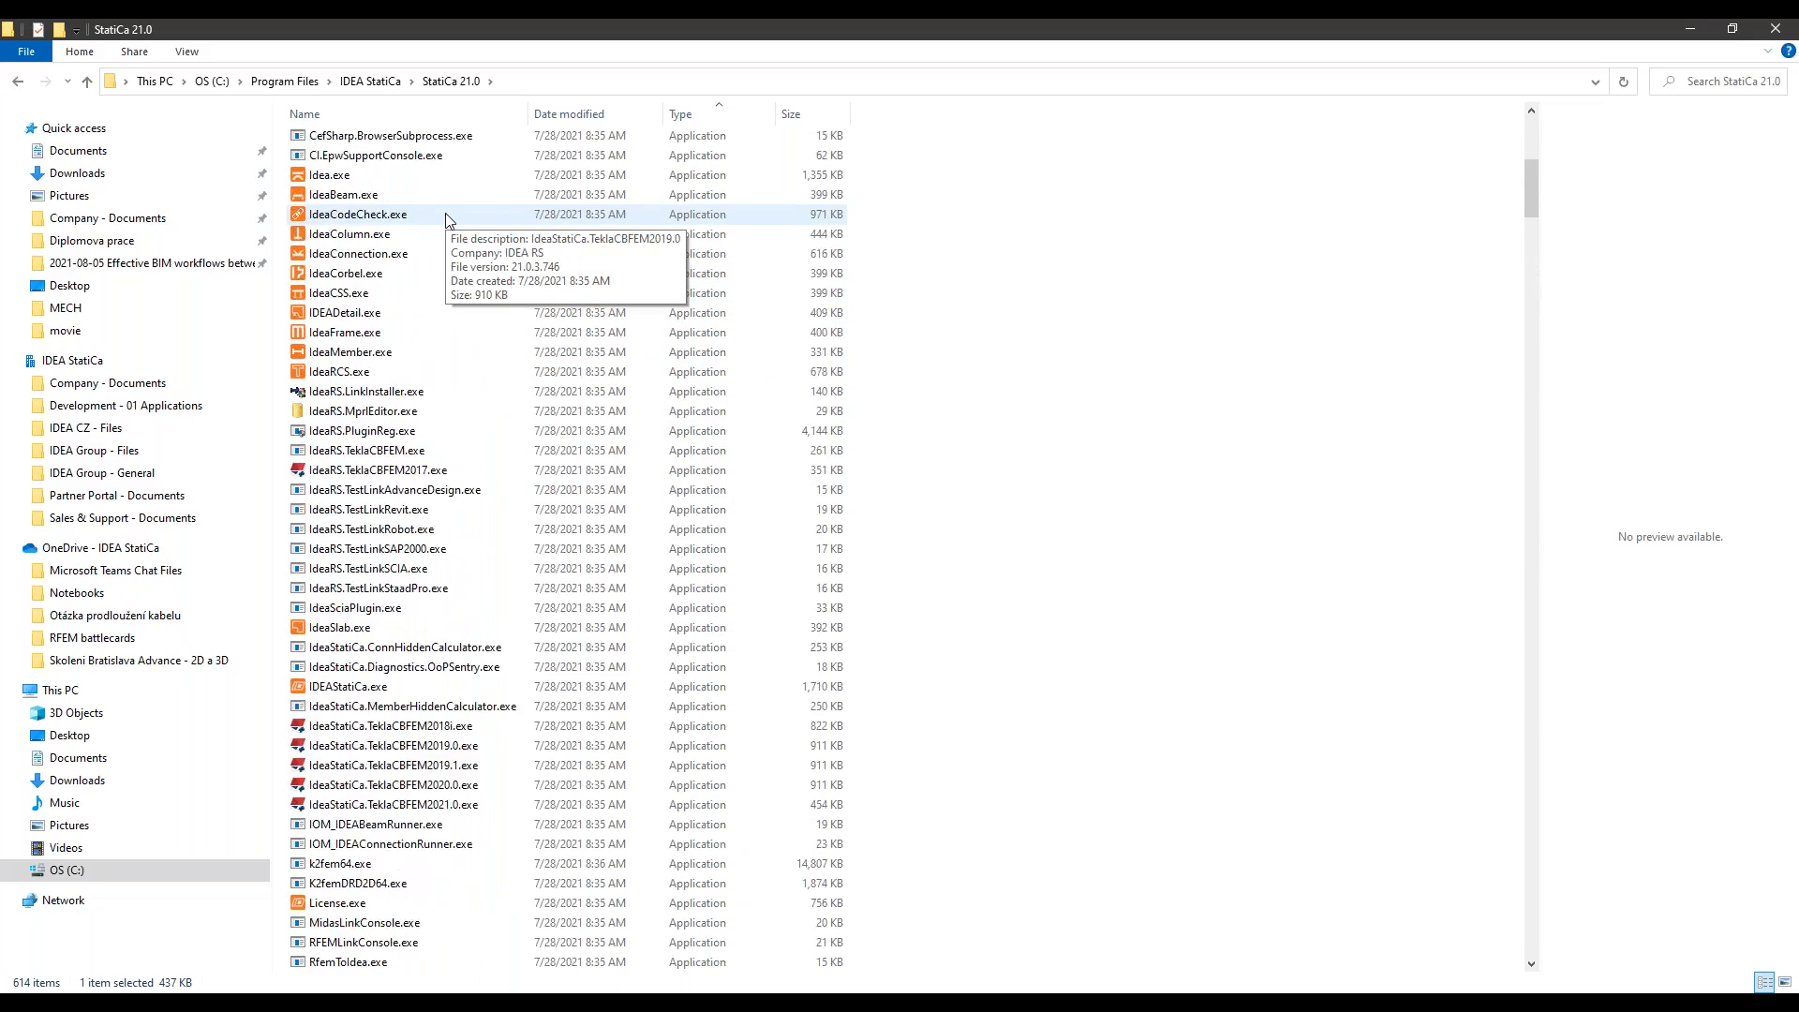
pyautogui.scroll(-1, 449, 424)
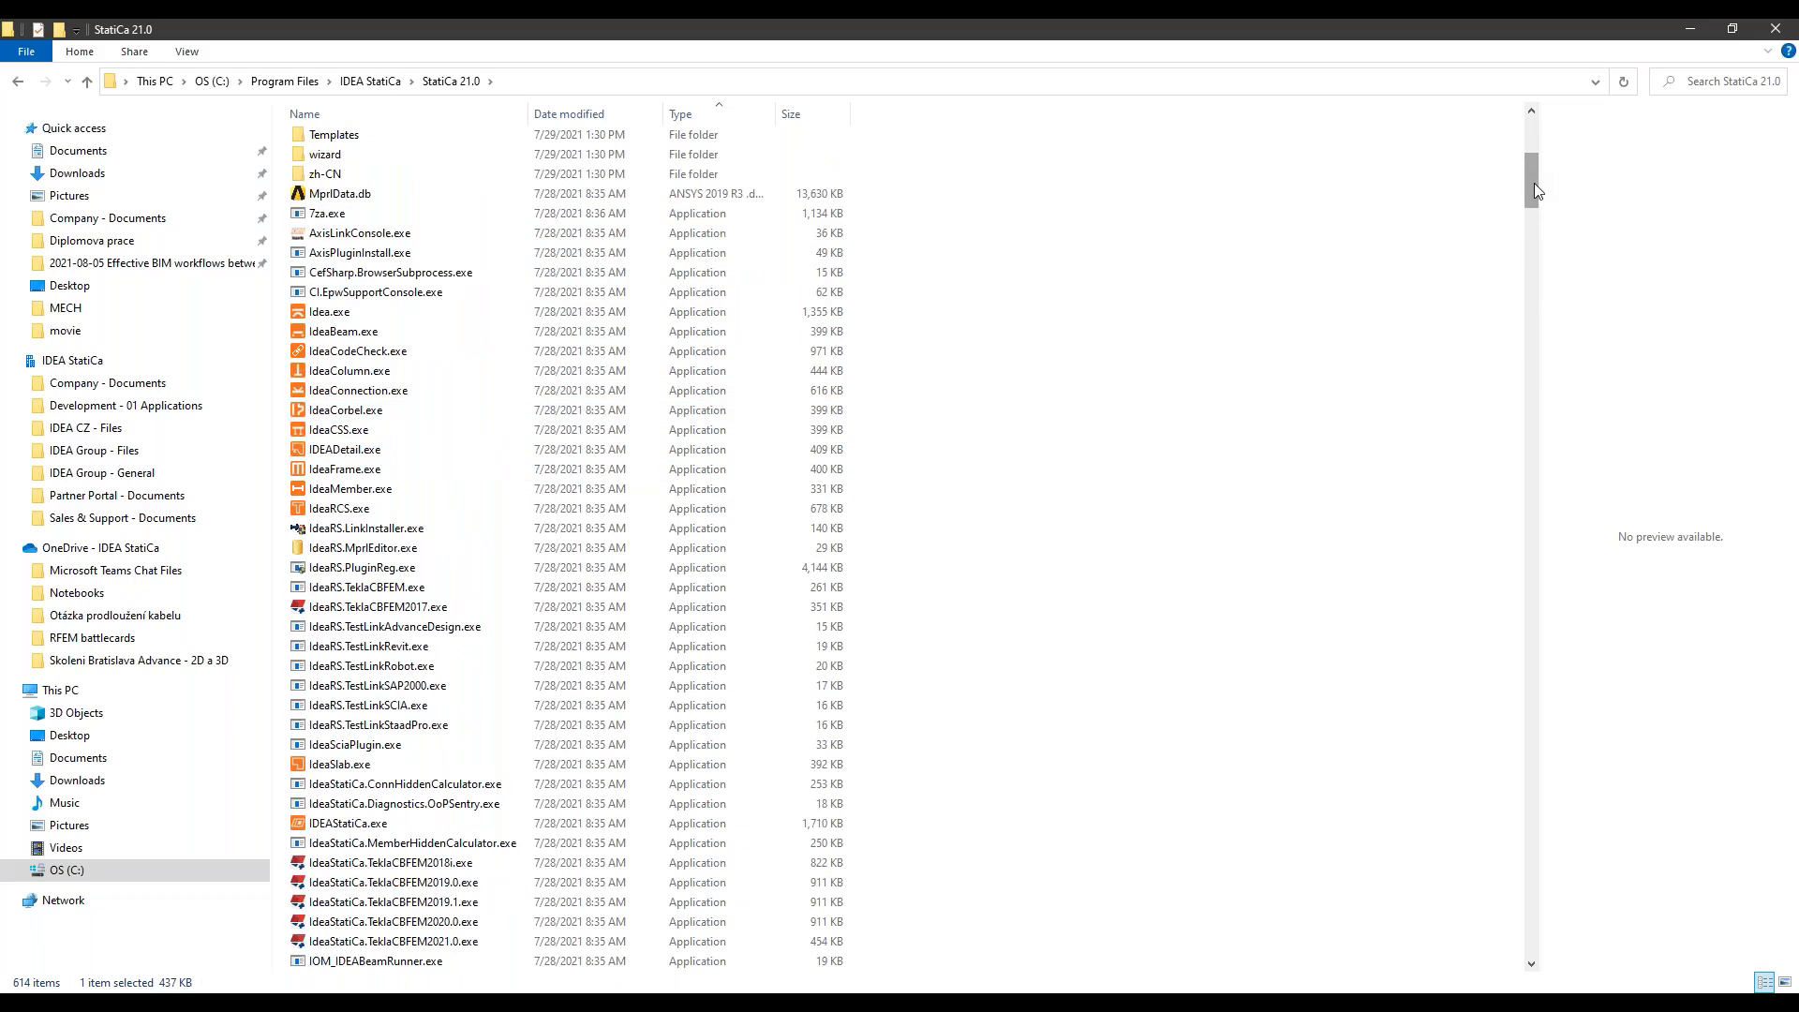
# Step: Look through the folder from RfemToIdeaPlugin.dll to the Windows batch files and locate Idea4RFEM.bat and Idea4RSTAB.bat
pyautogui.moveTo(1535, 190); pyautogui.dragTo(1532, 675)
pyautogui.click(361, 824)
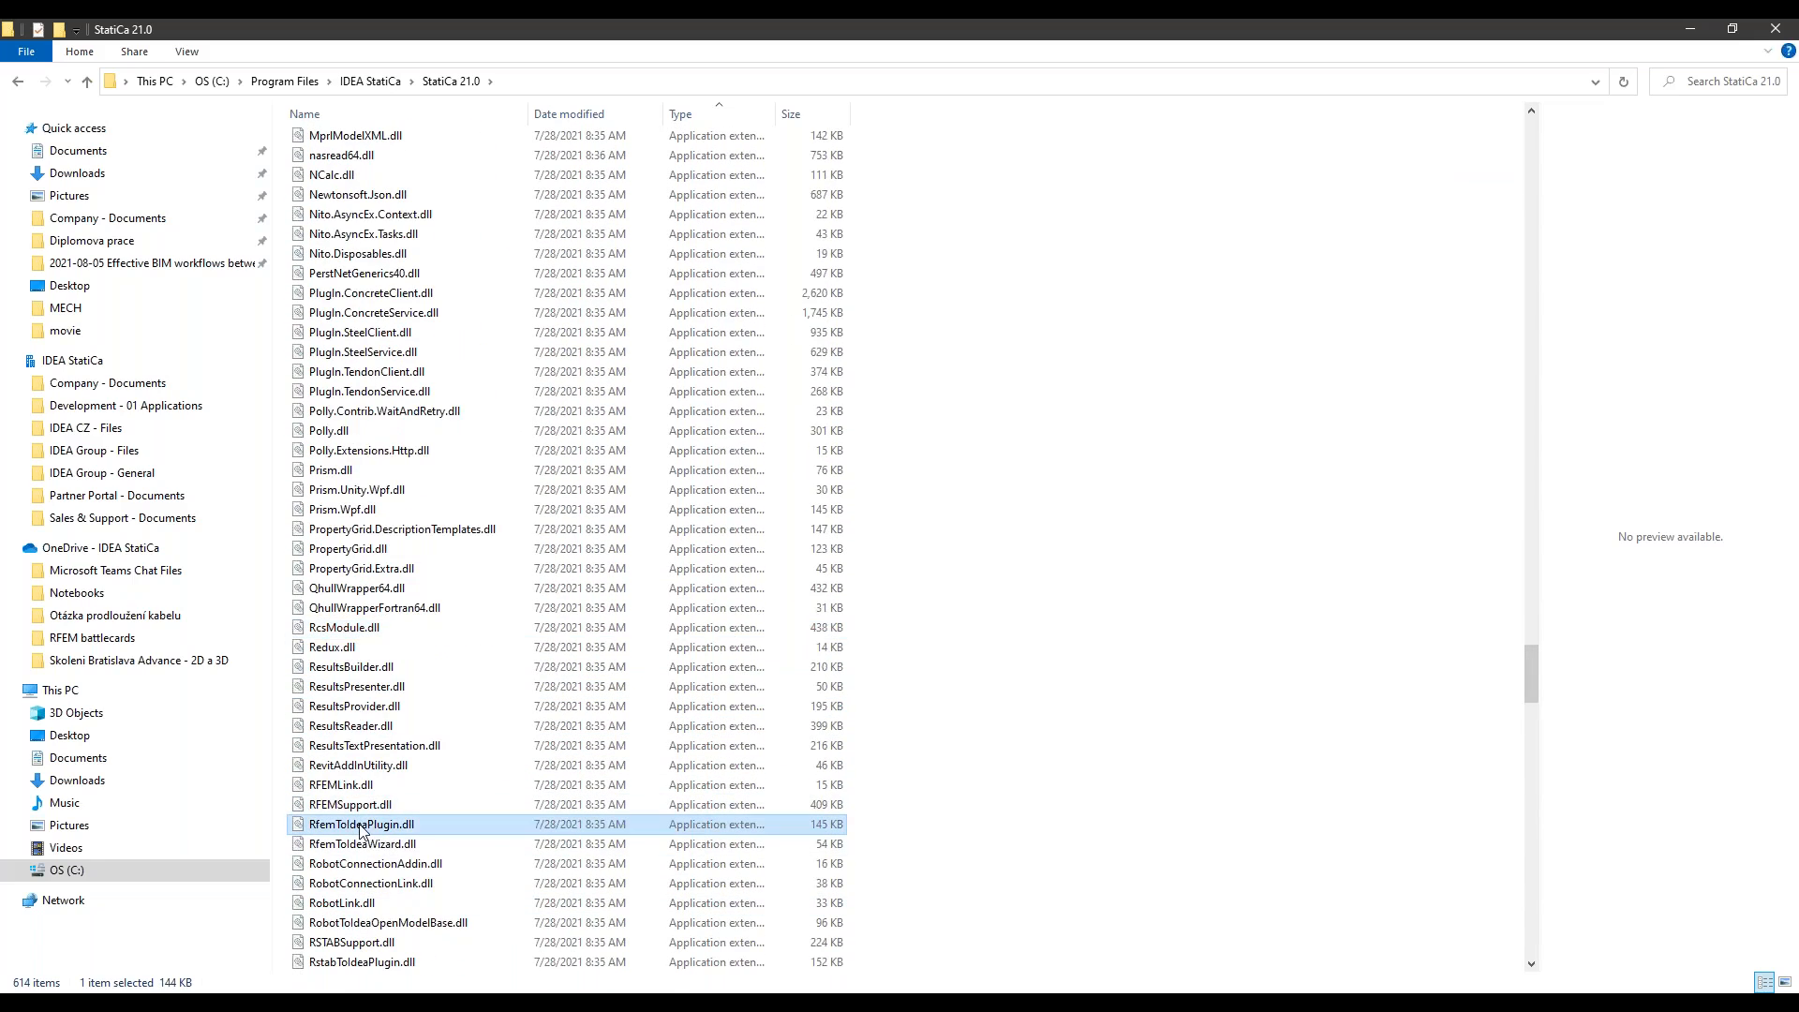
pyautogui.scroll(-2, 398, 843)
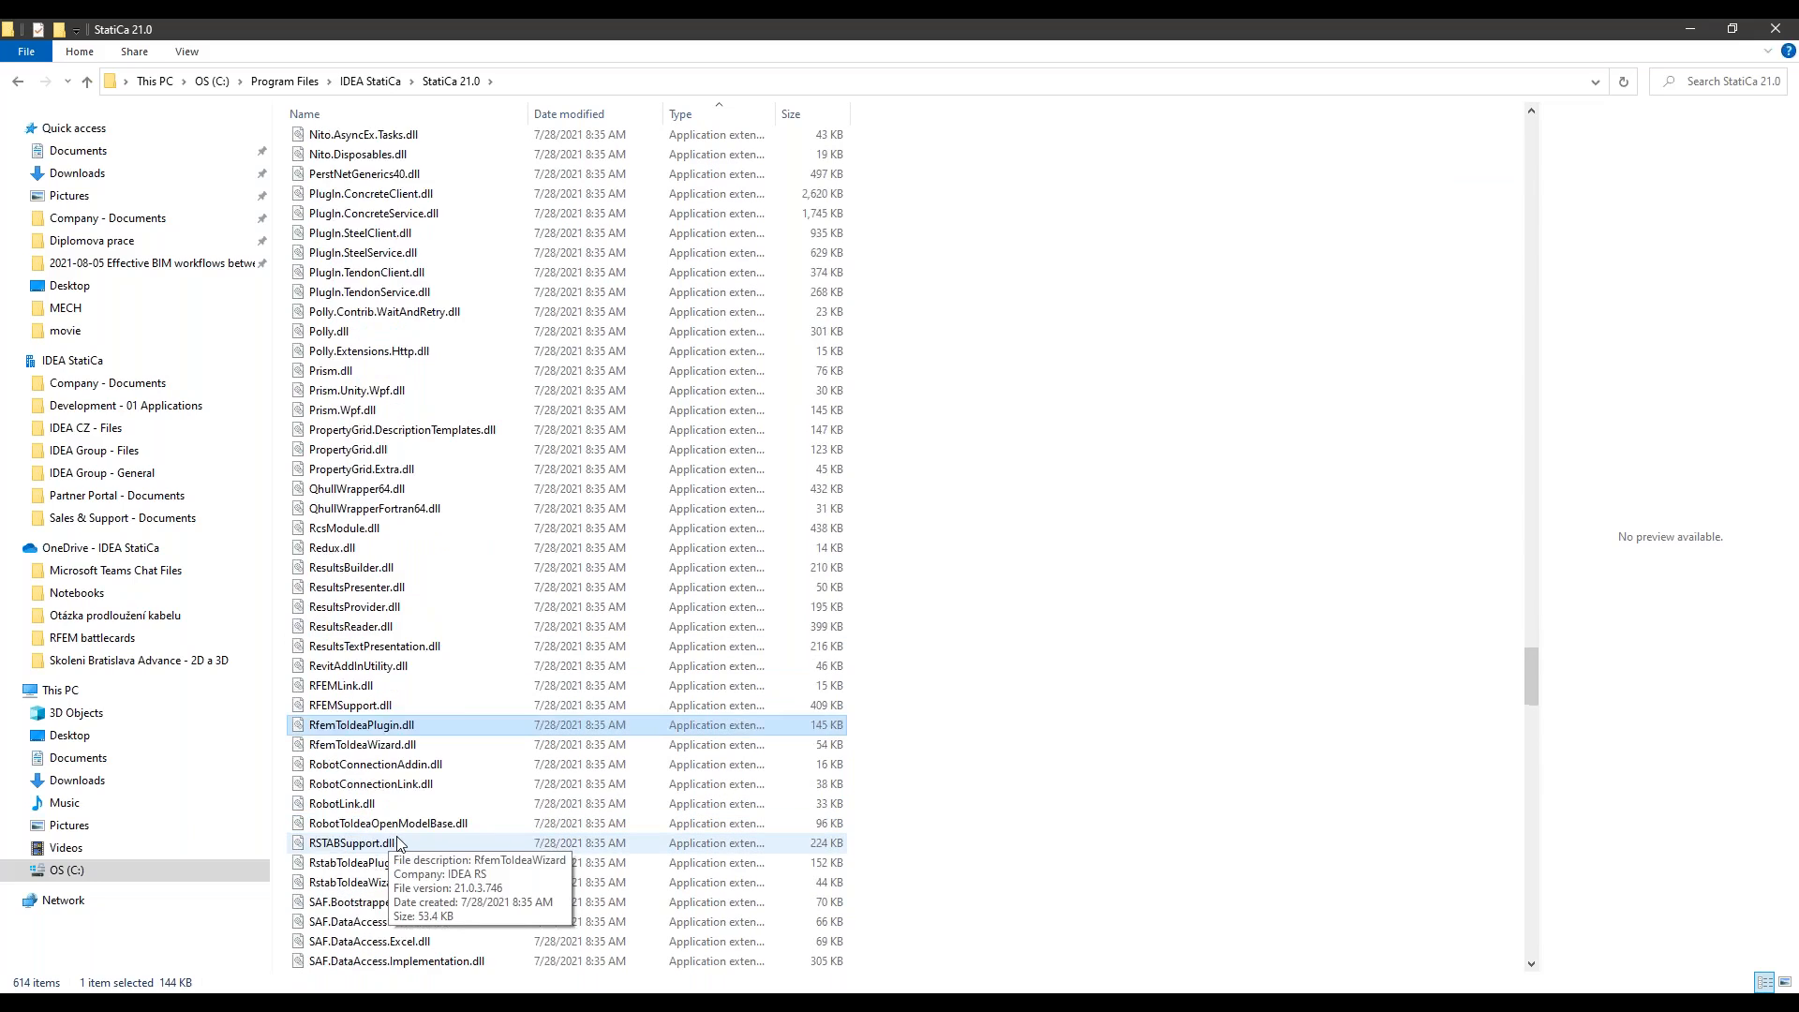
pyautogui.scroll(-10, 398, 844)
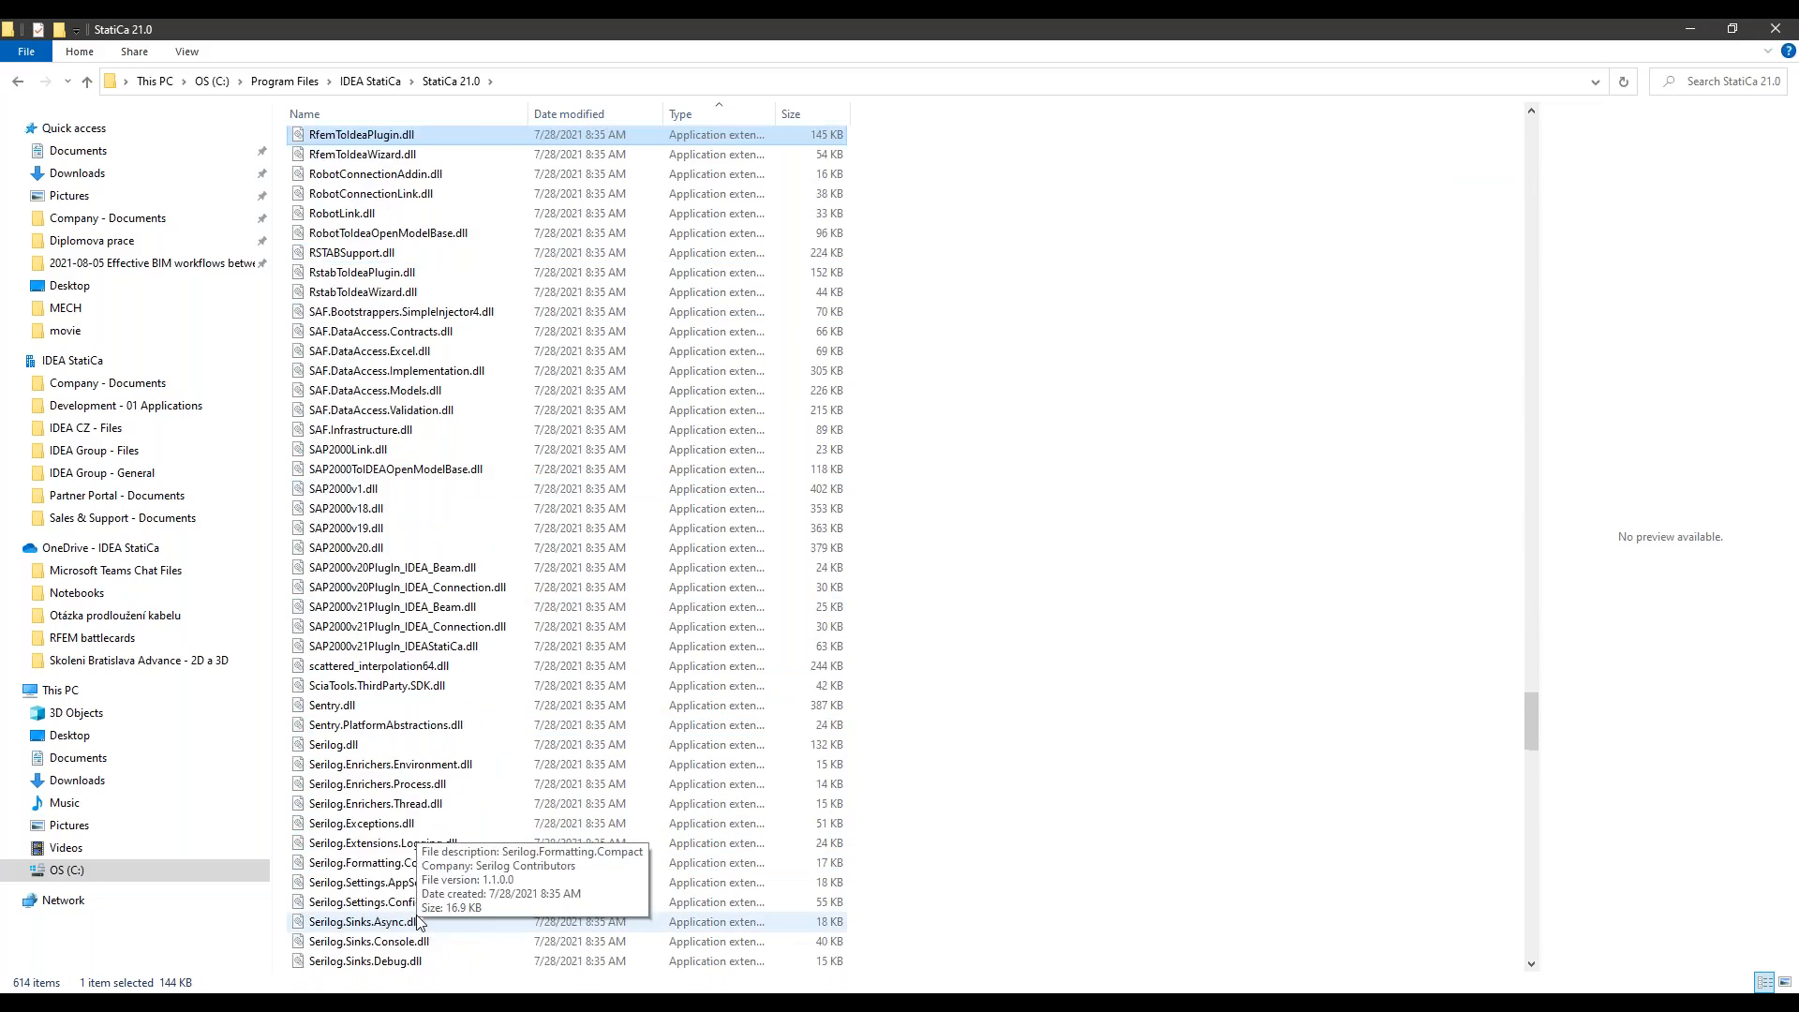
pyautogui.scroll(-20, 416, 915)
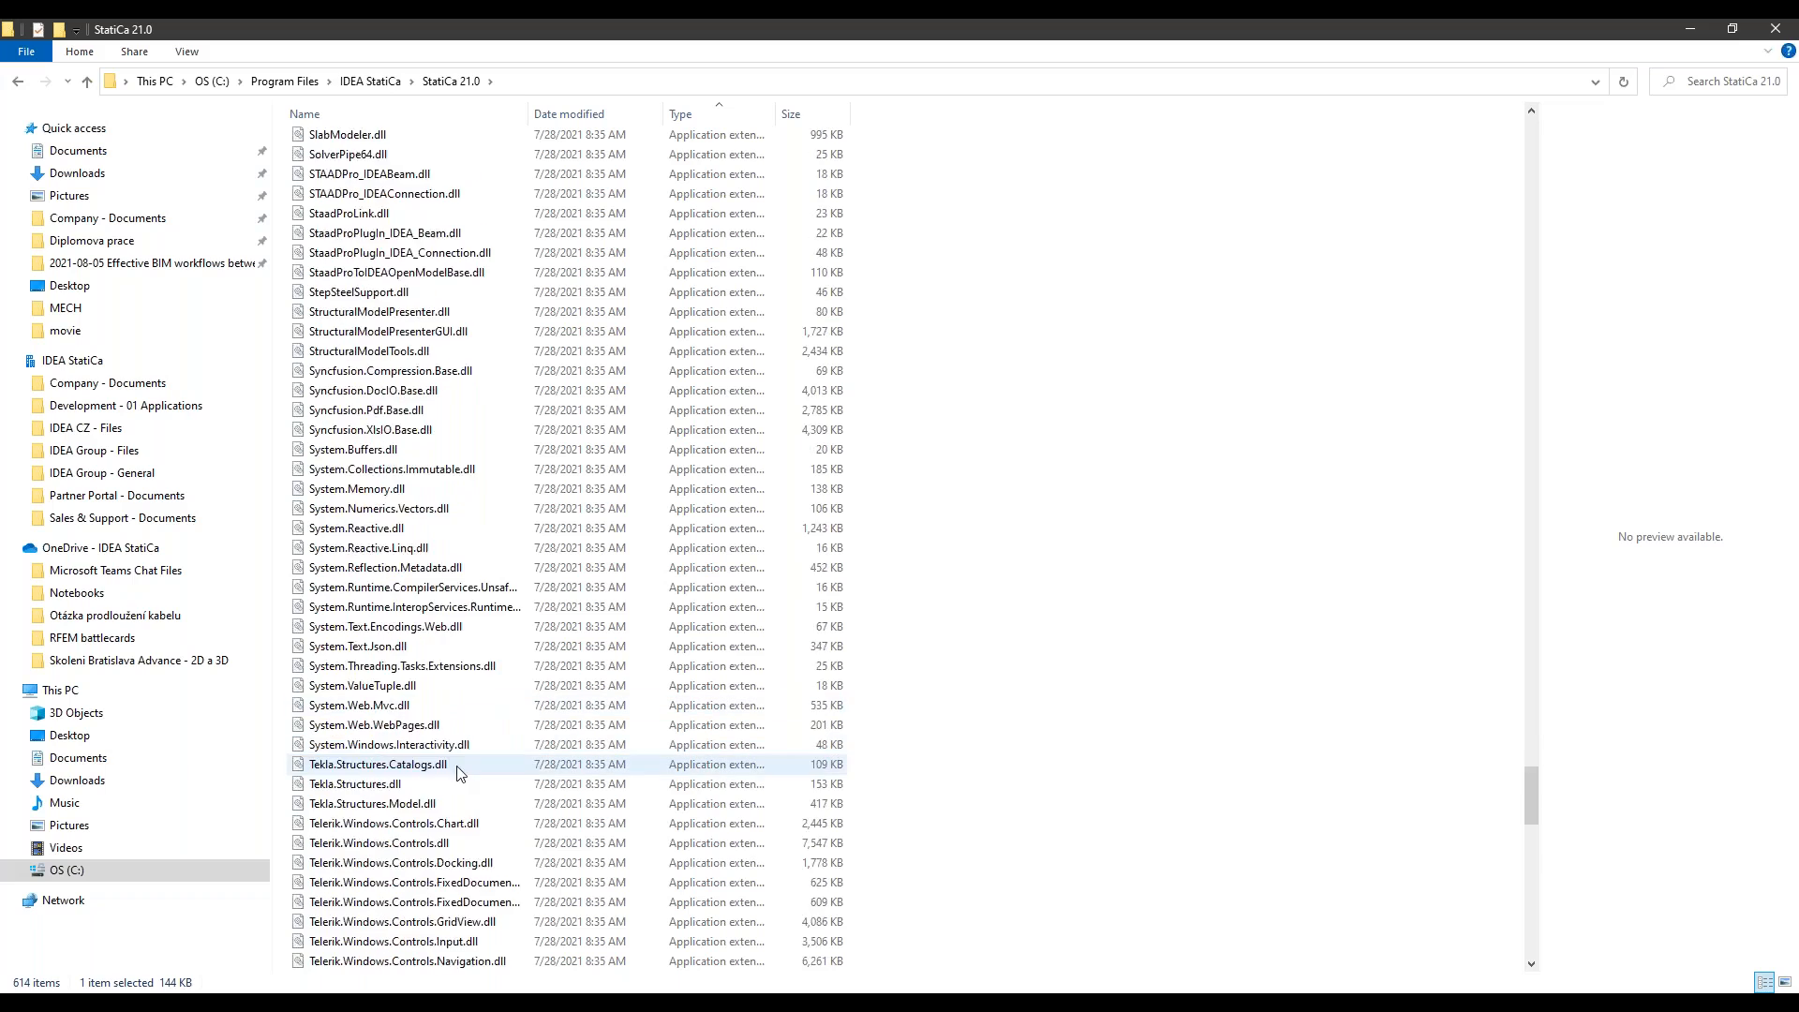
pyautogui.scroll(-12, 459, 770)
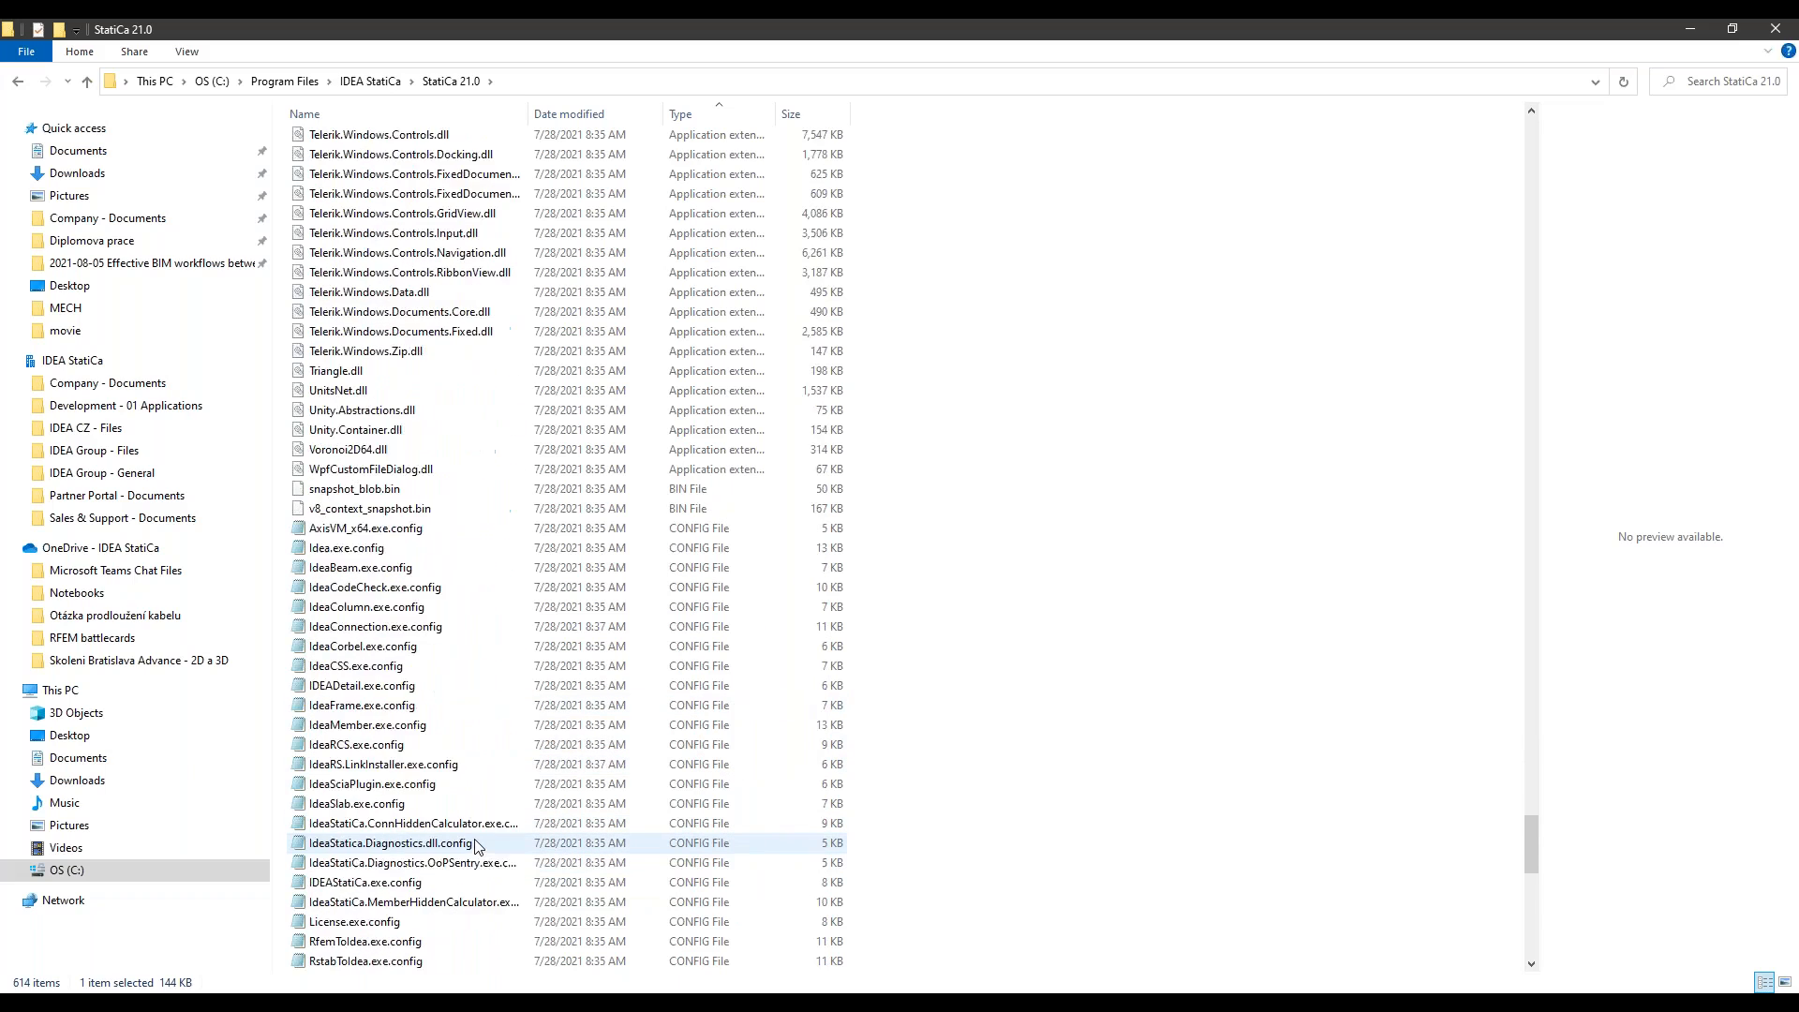
pyautogui.scroll(-7, 474, 845)
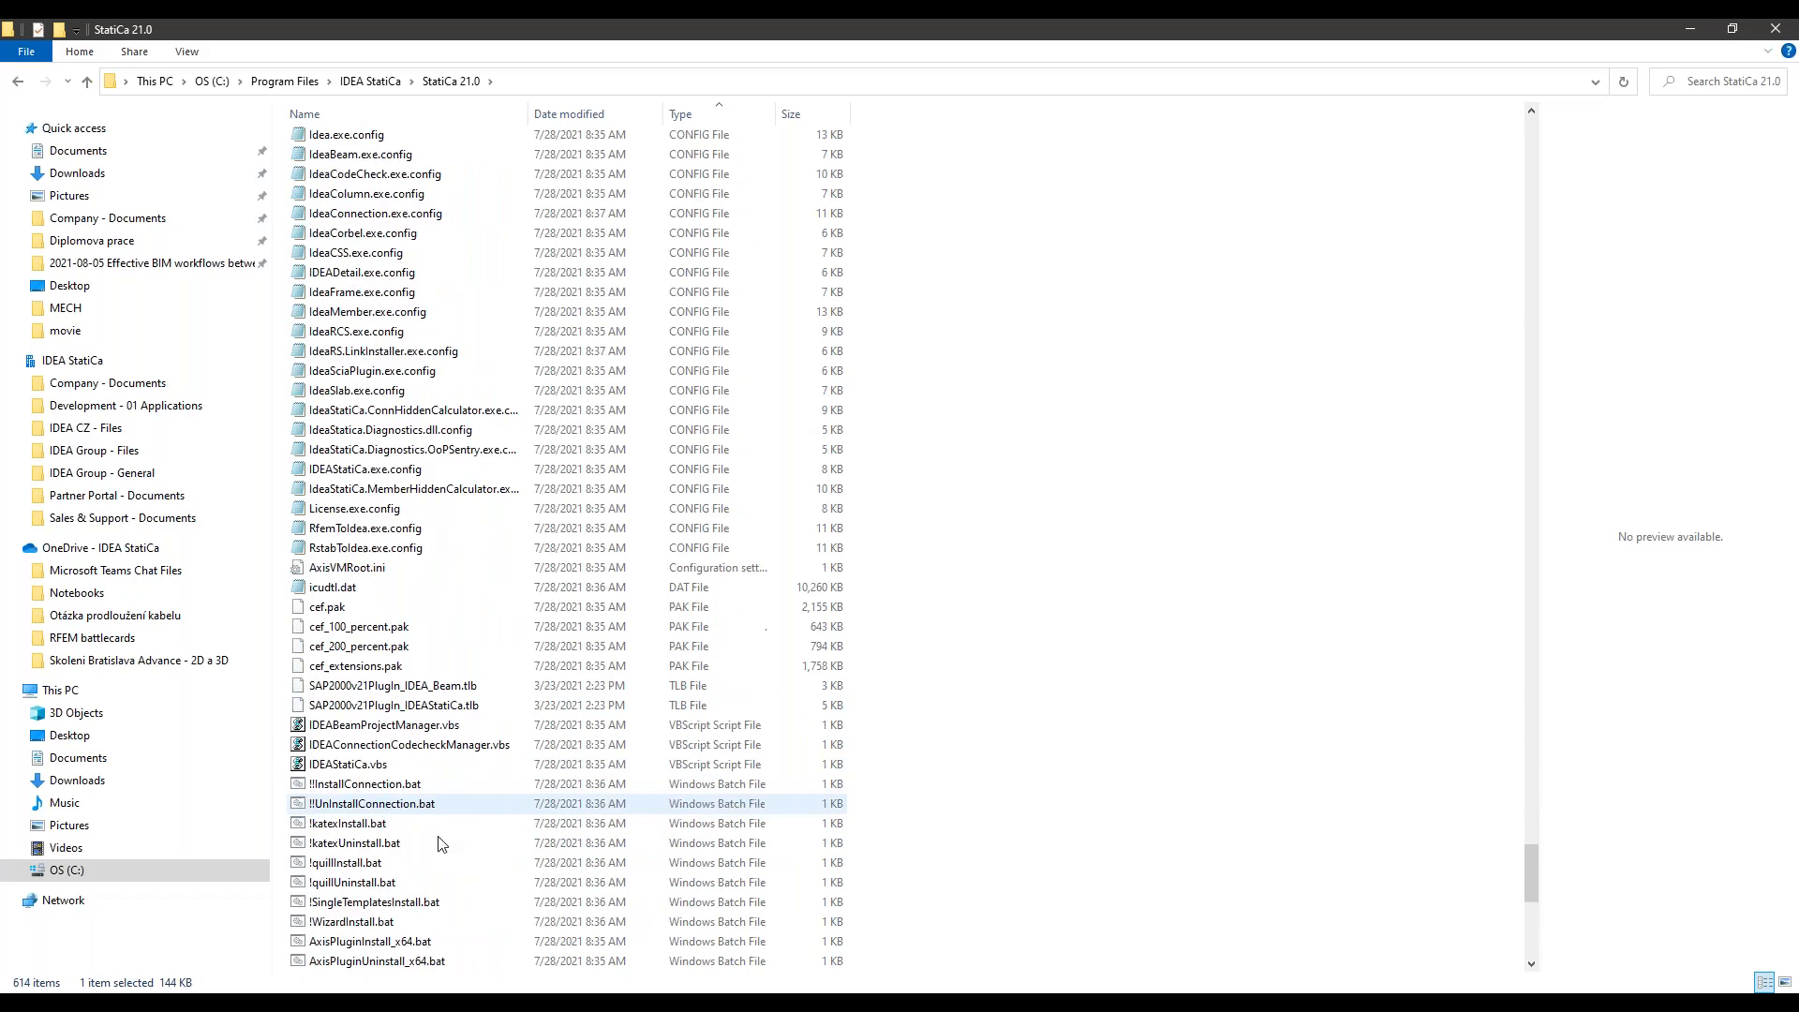
pyautogui.scroll(-4, 422, 768)
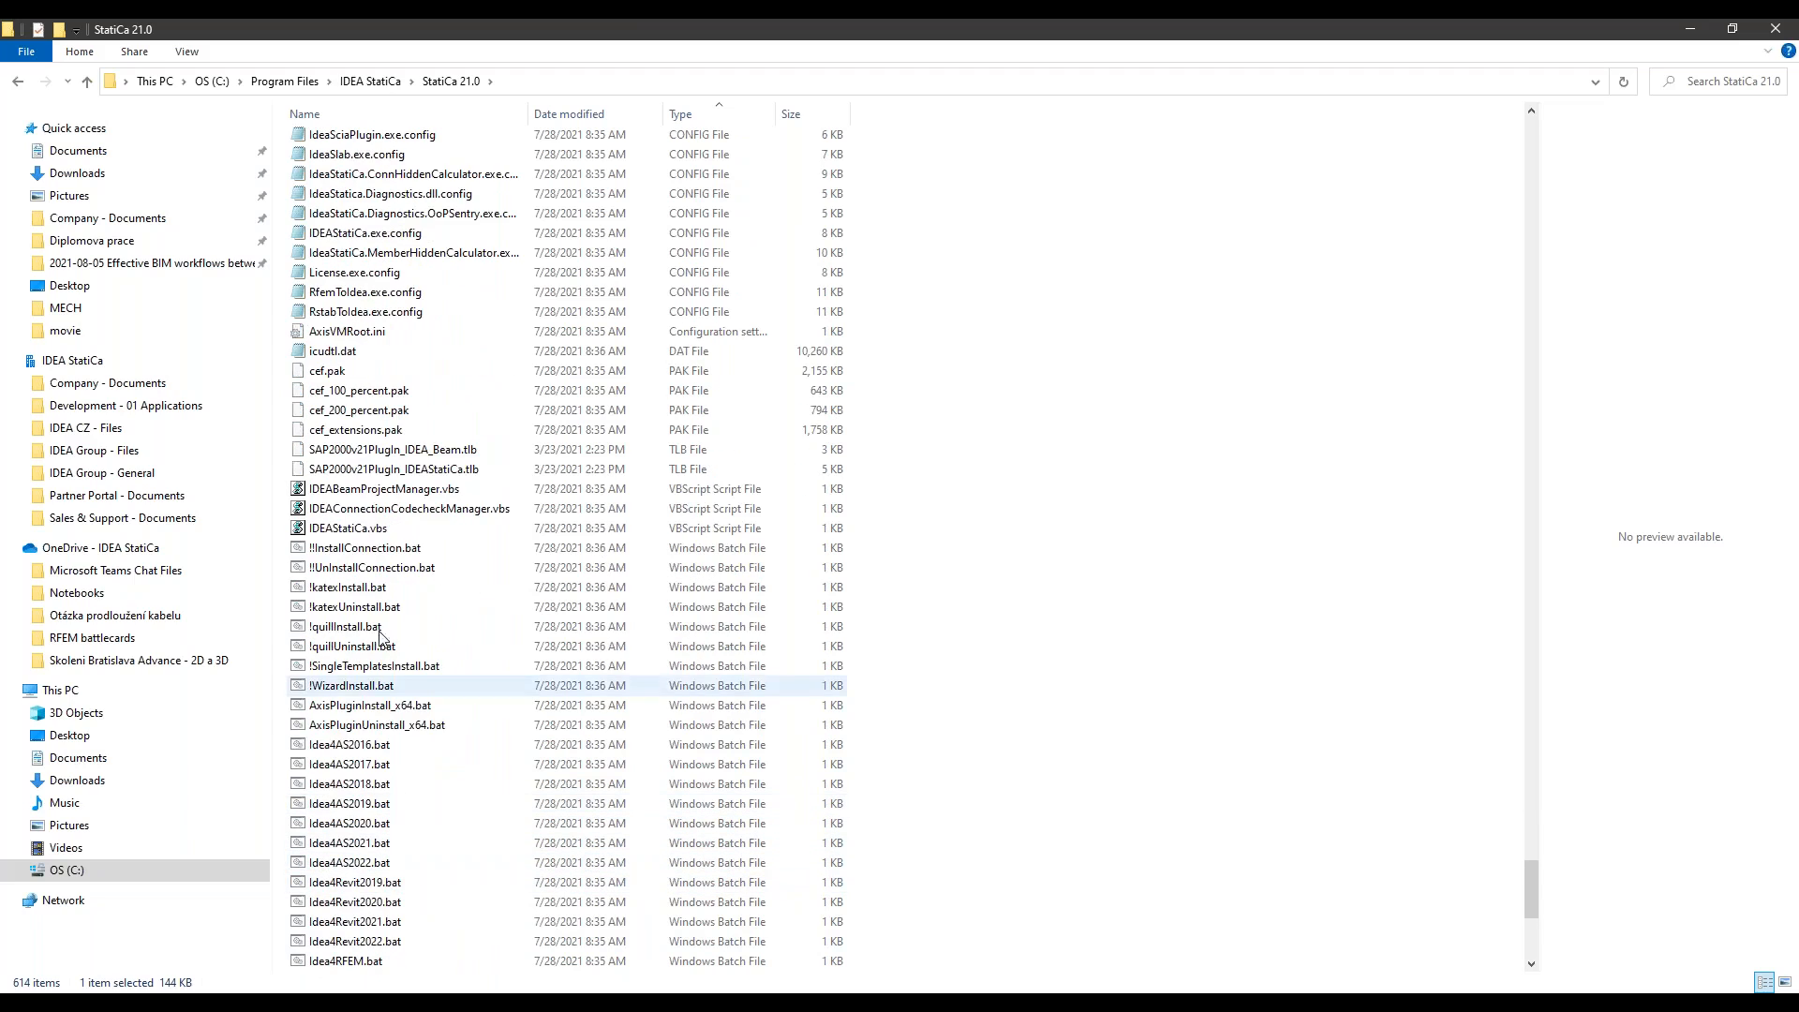
pyautogui.scroll(-1, 408, 749)
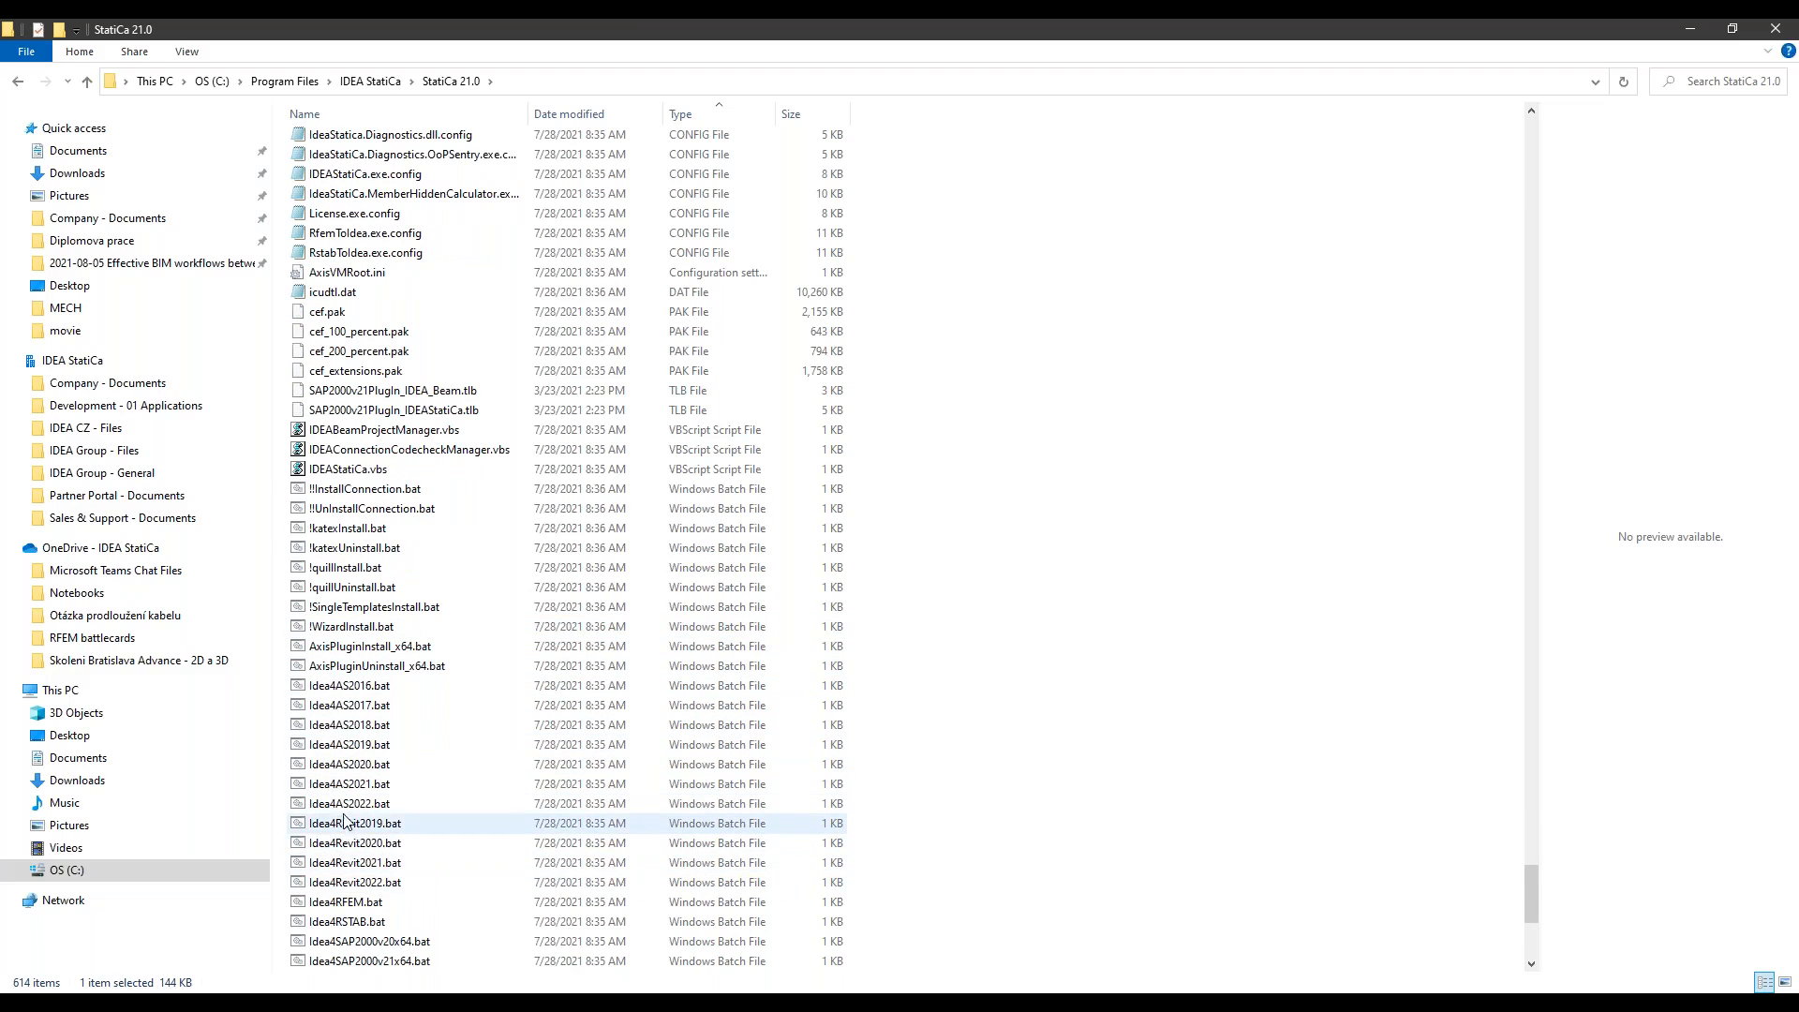
pyautogui.scroll(-1, 356, 843)
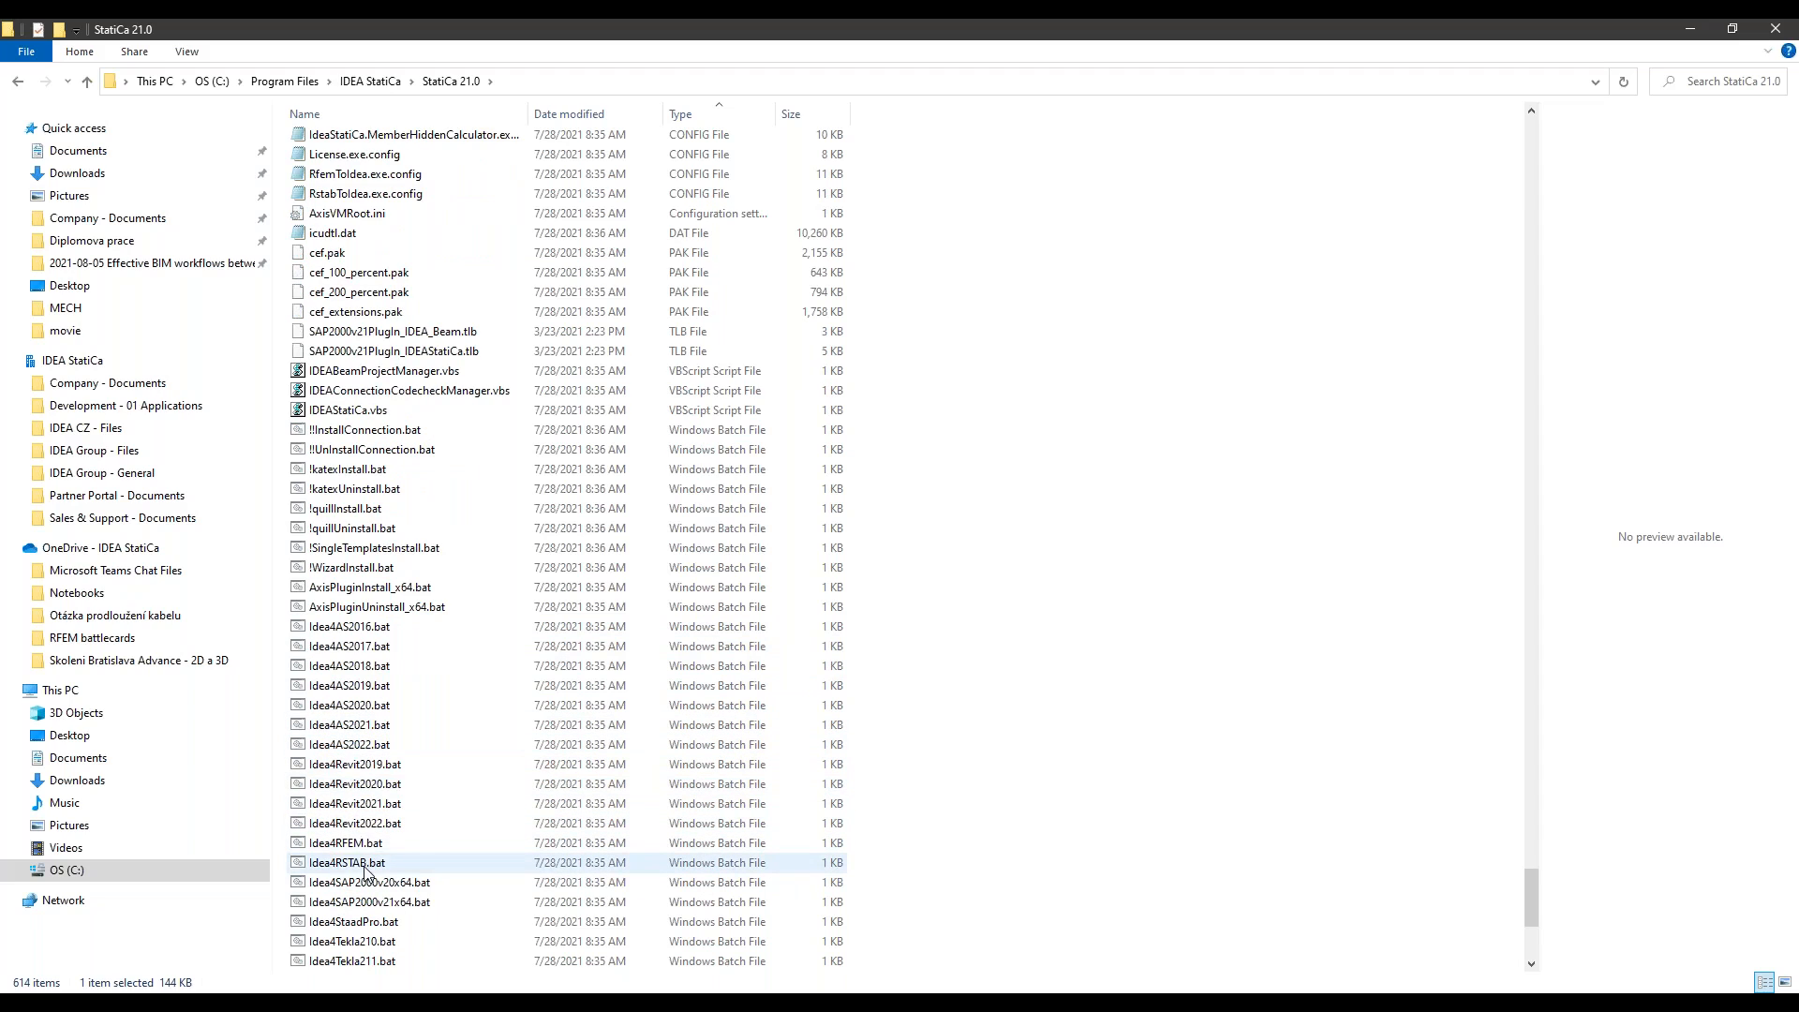
pyautogui.scroll(-6, 365, 871)
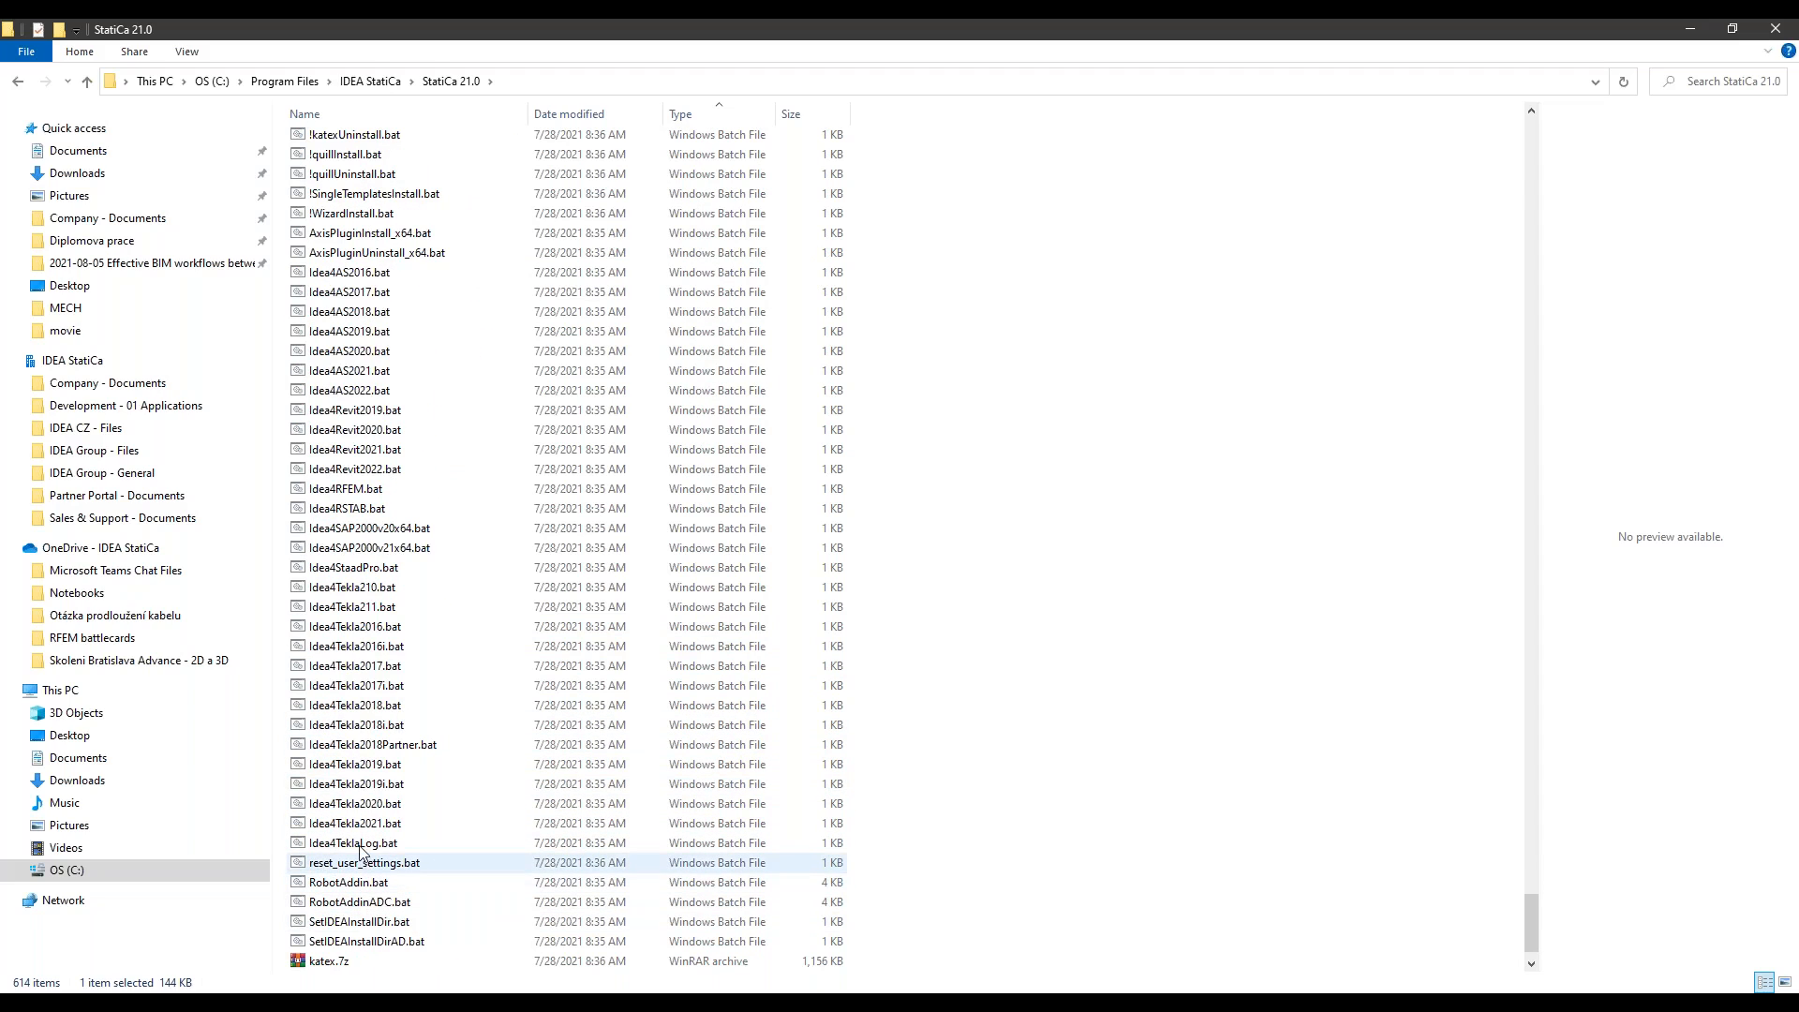
# Step: Run Idea4RFEM.bat as administrator to install the RFEM link
pyautogui.click(352, 496)
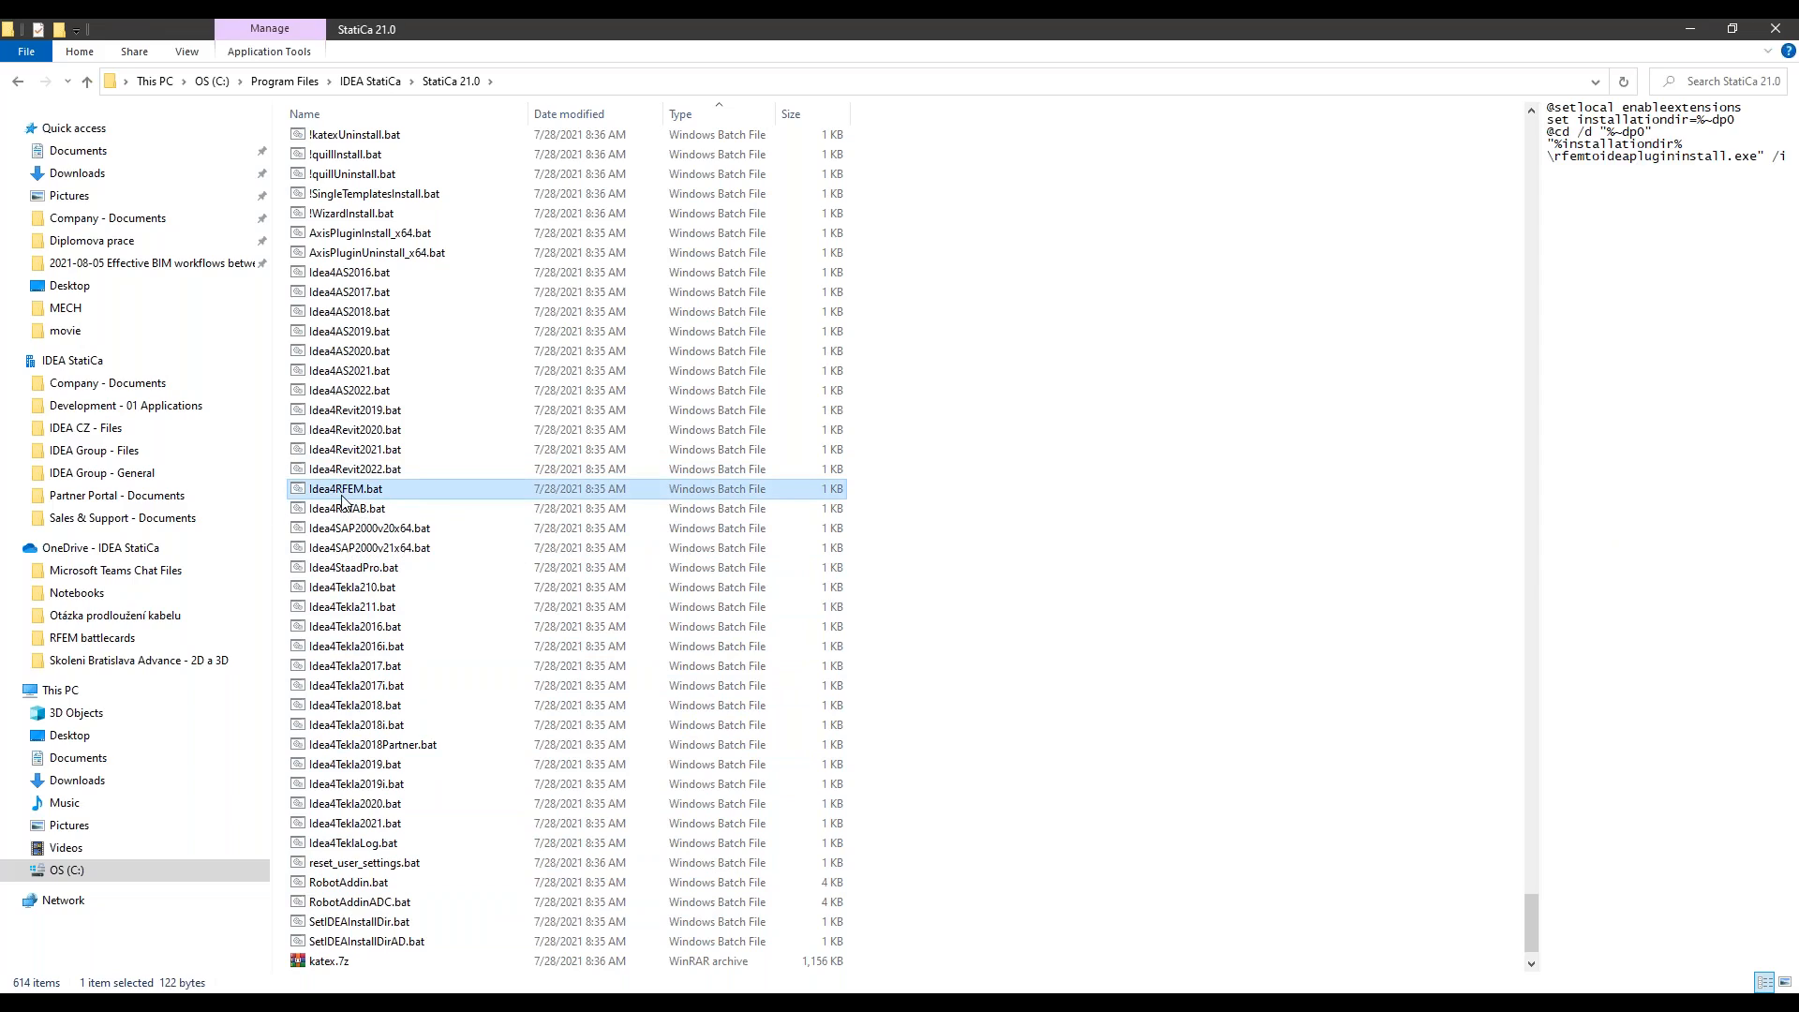
pyautogui.rightClick(342, 500)
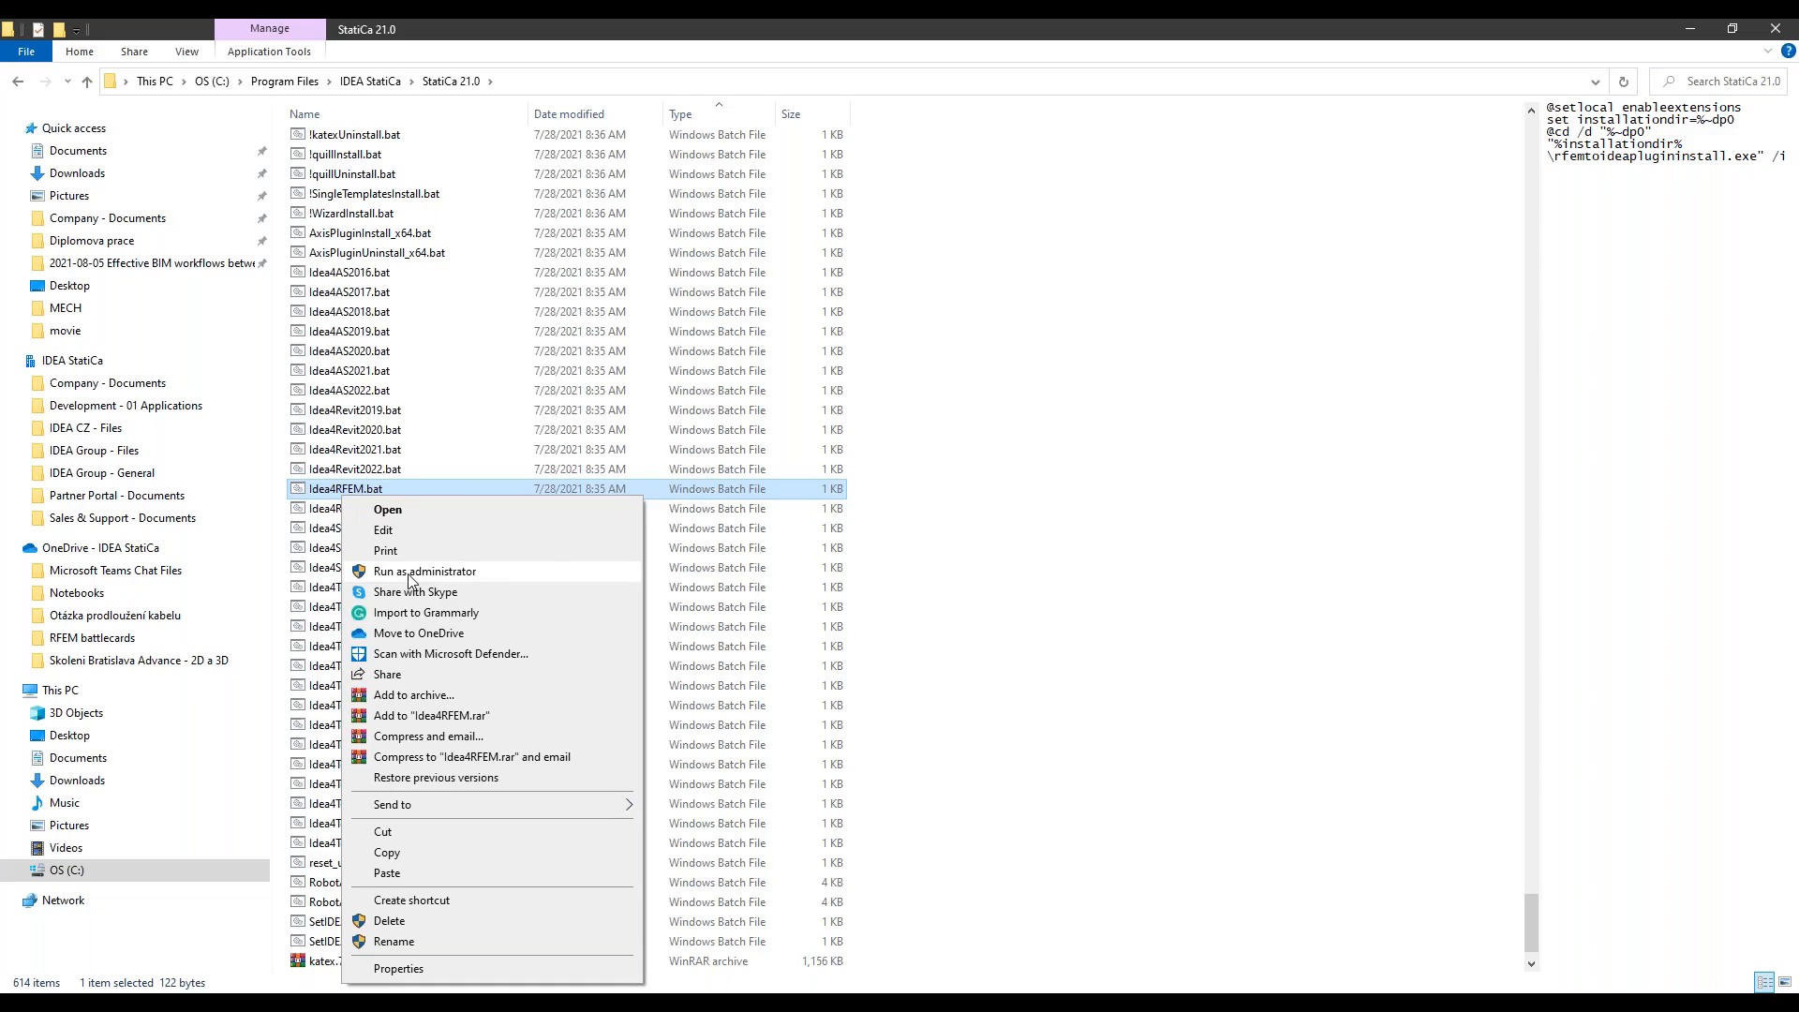
pyautogui.click(408, 574)
# Step: Compare the file previews of Idea4RFEM.bat and Idea4RSTAB.bat and check the remaining files at the end of the folder
pyautogui.click(336, 511)
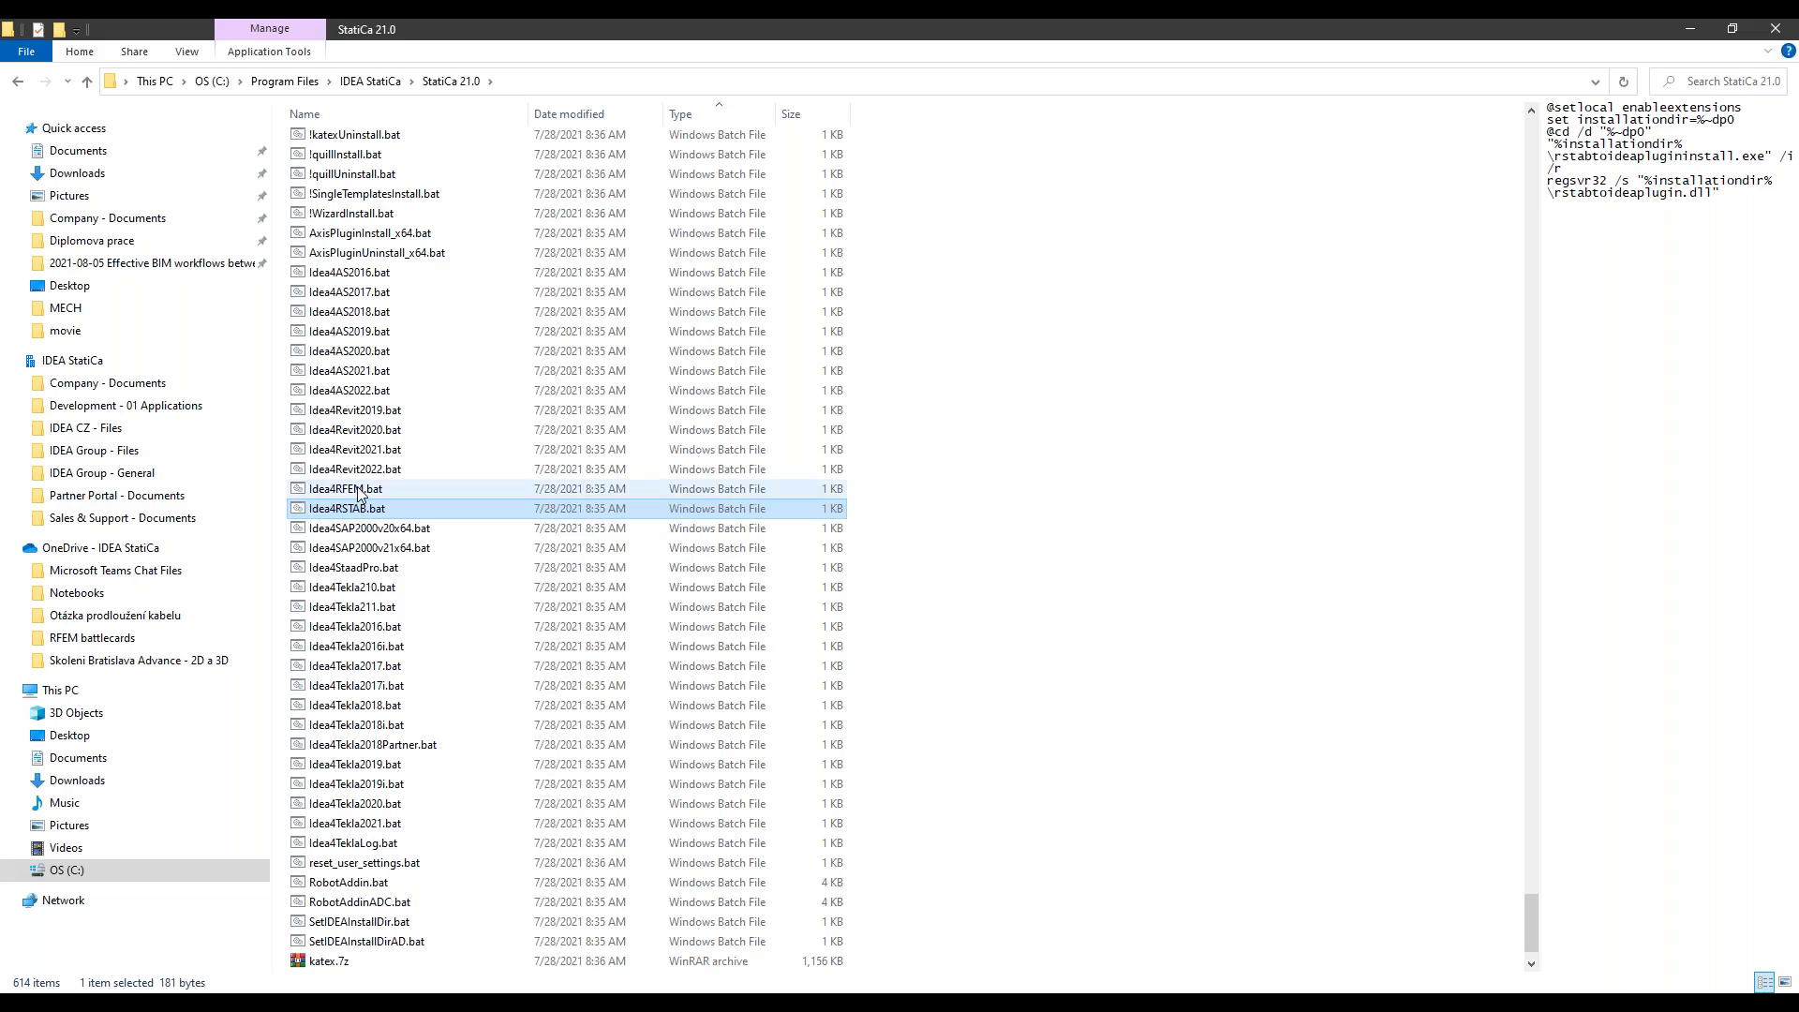
pyautogui.click(358, 491)
pyautogui.click(358, 510)
pyautogui.click(358, 491)
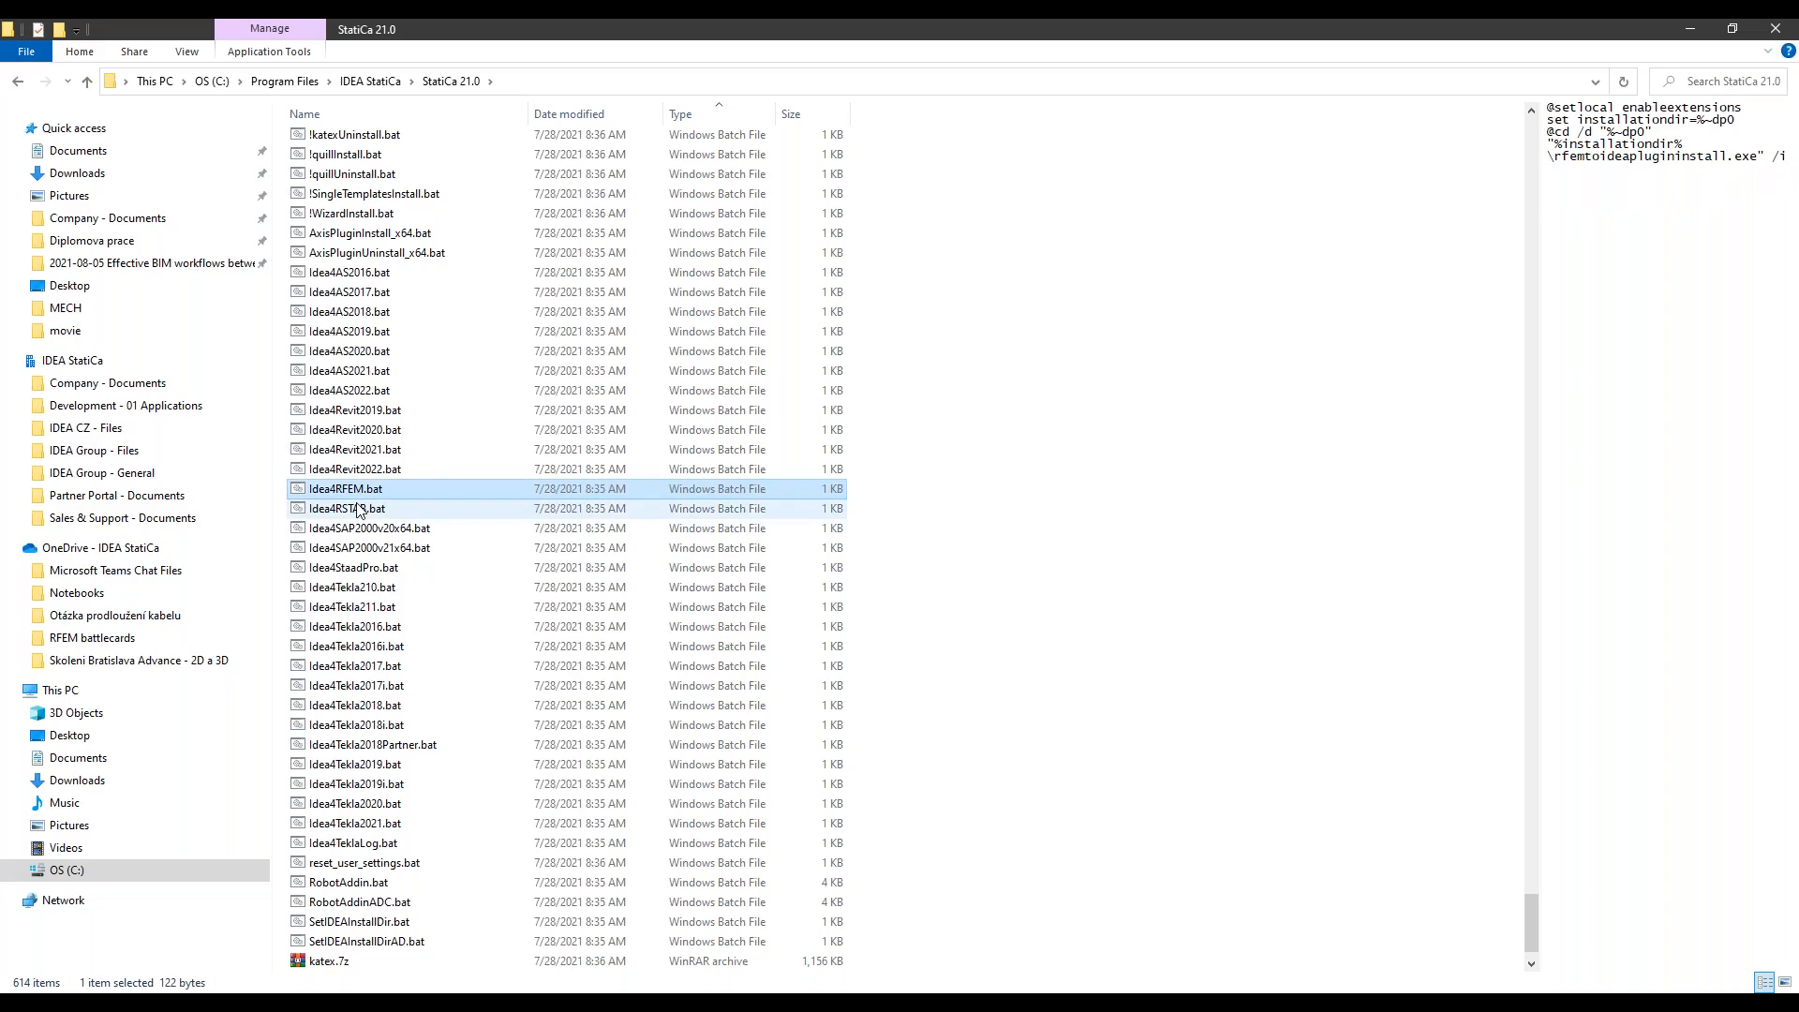
pyautogui.click(358, 510)
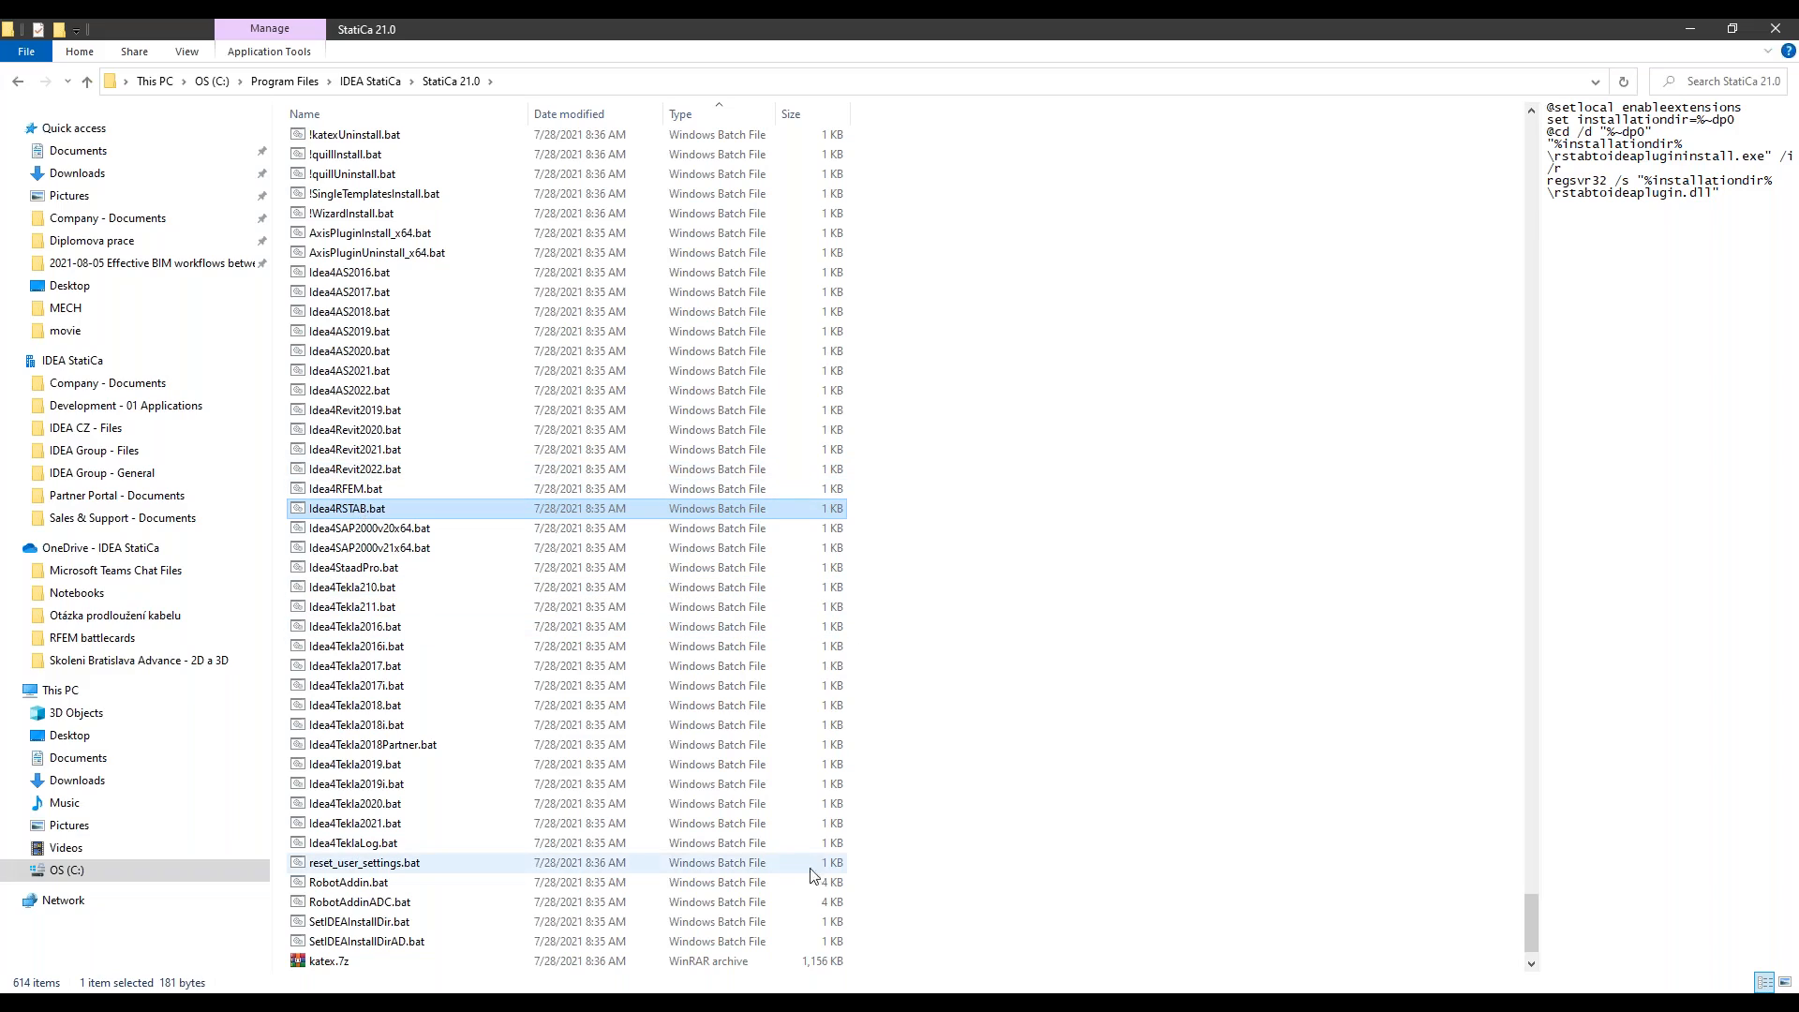
pyautogui.scroll(-1, 540, 229)
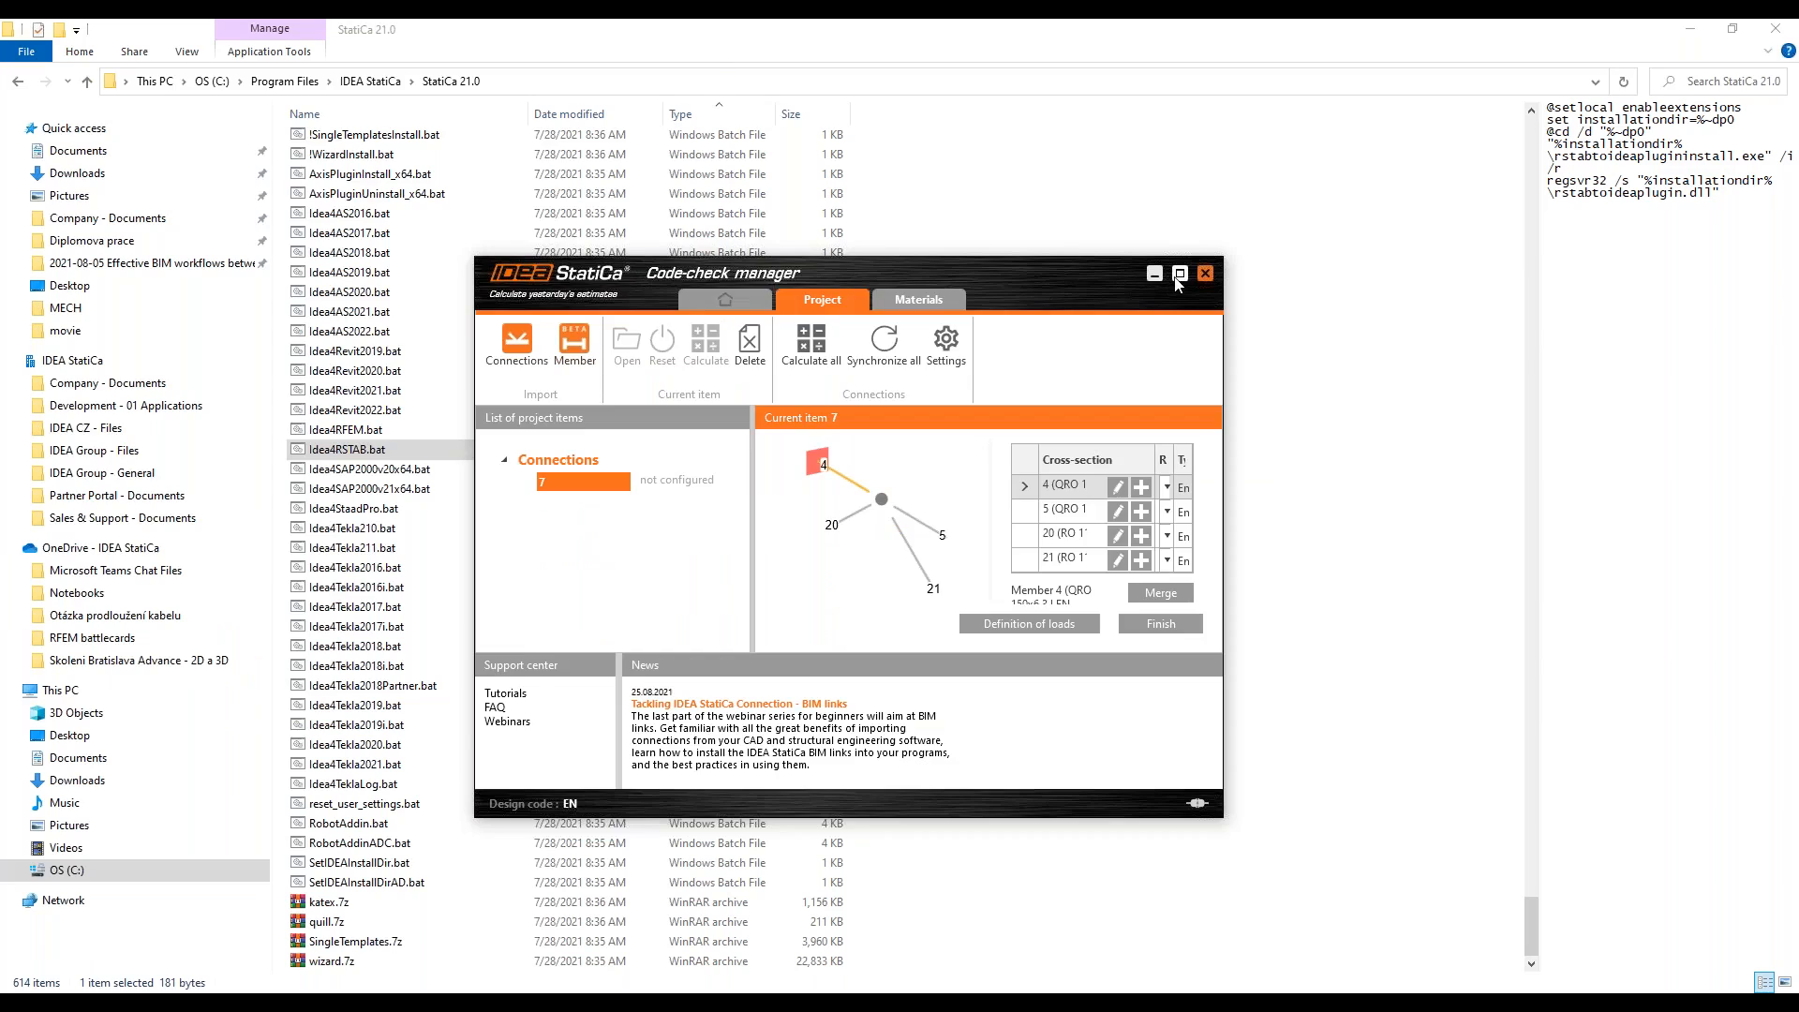
# Step: In Code-check manager, open the load definition of connection 7 and proceed through the load groups and combinations to the result classes
pyautogui.click(1179, 272)
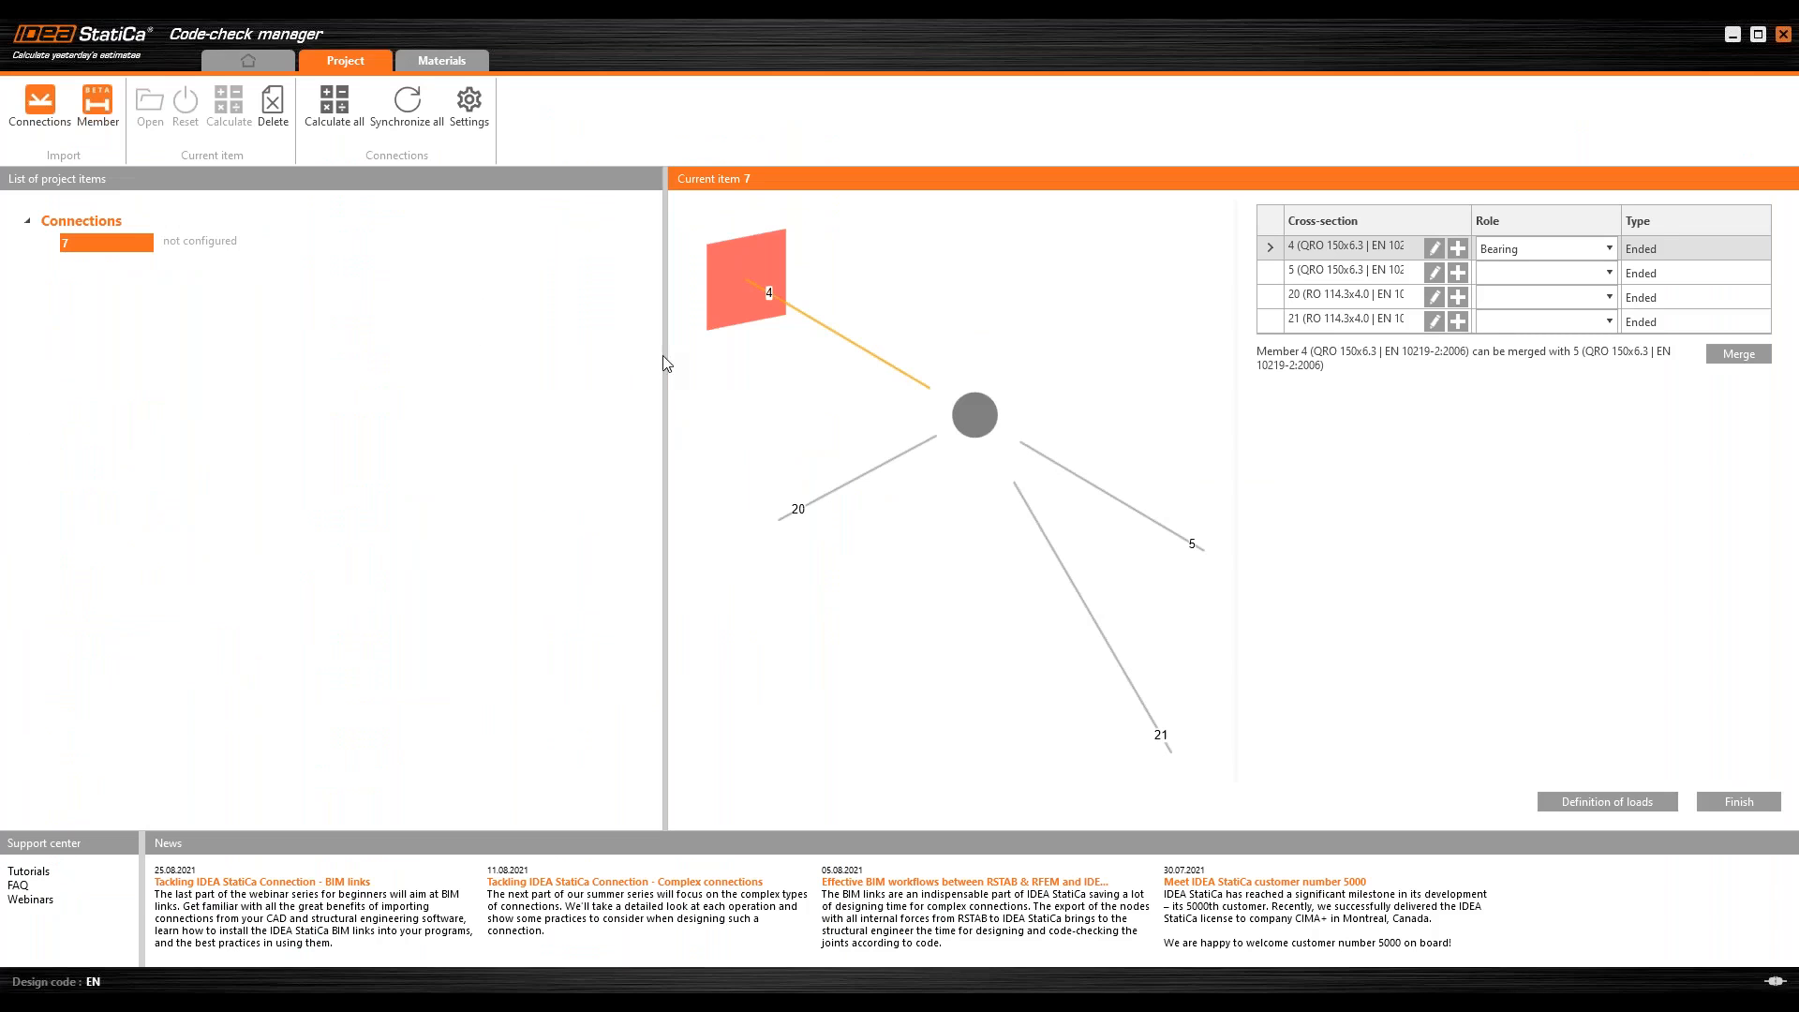
pyautogui.moveTo(661, 363); pyautogui.dragTo(582, 403)
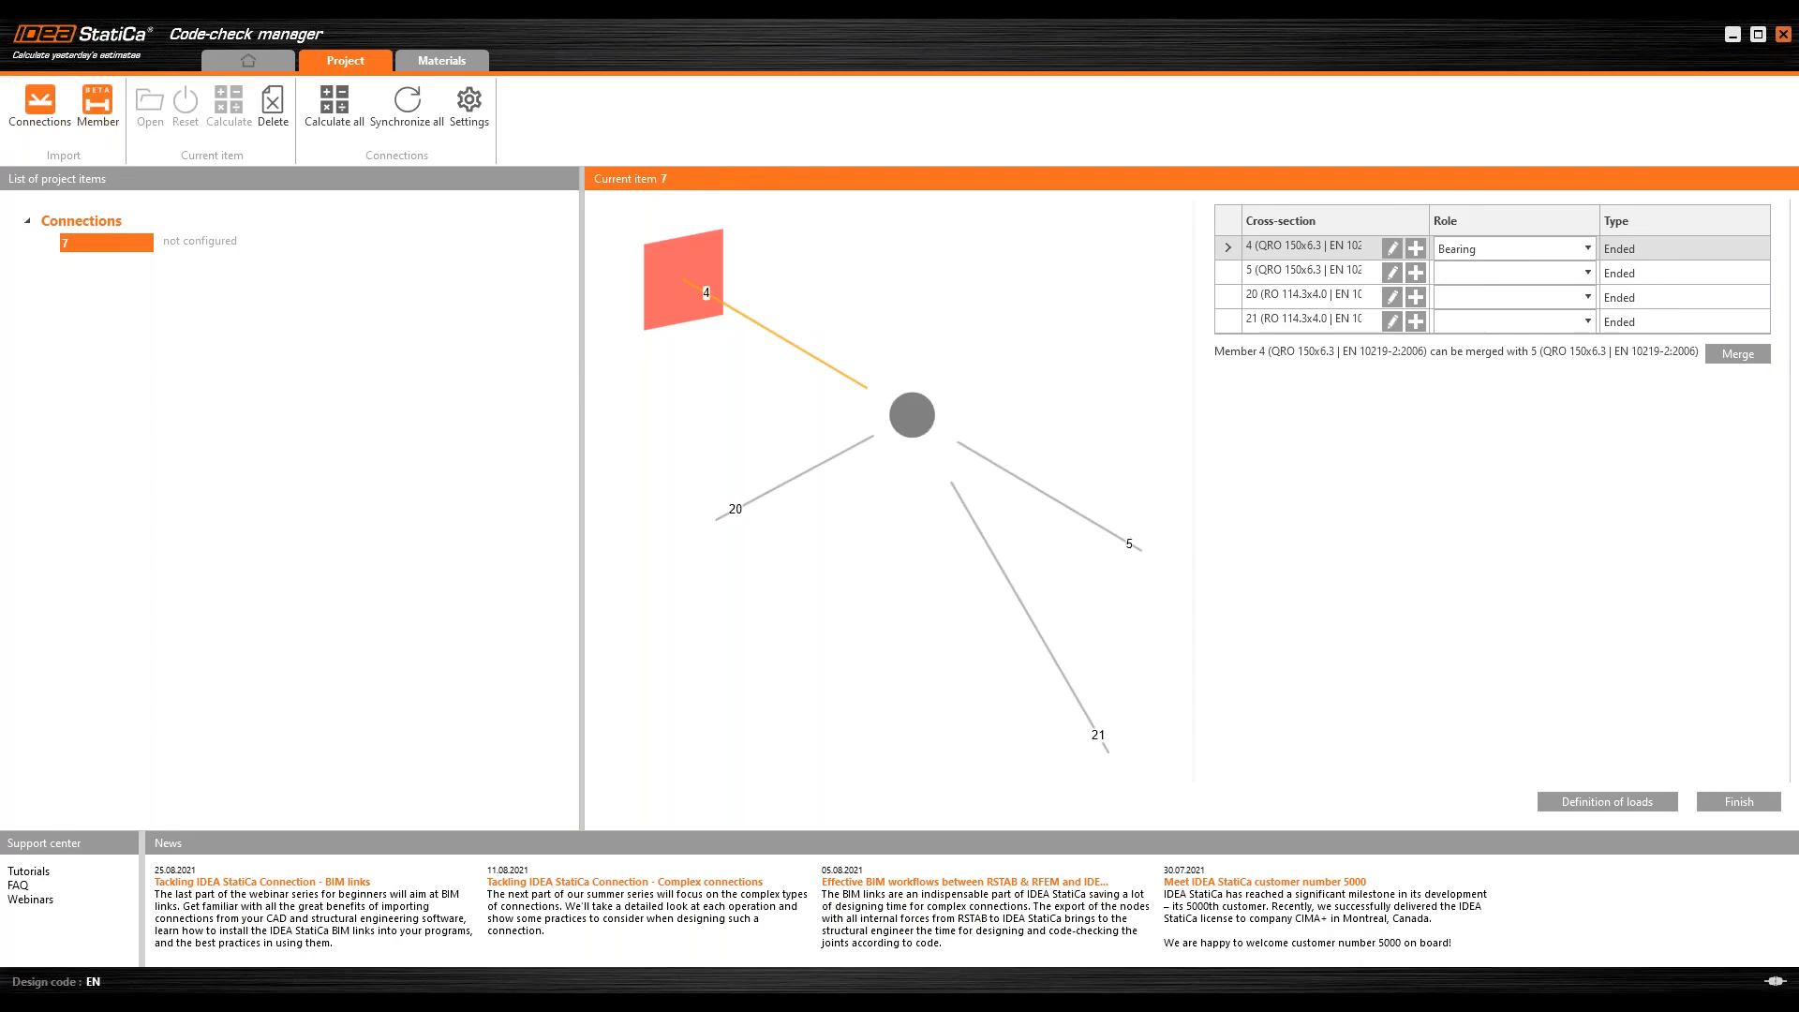
pyautogui.click(1588, 804)
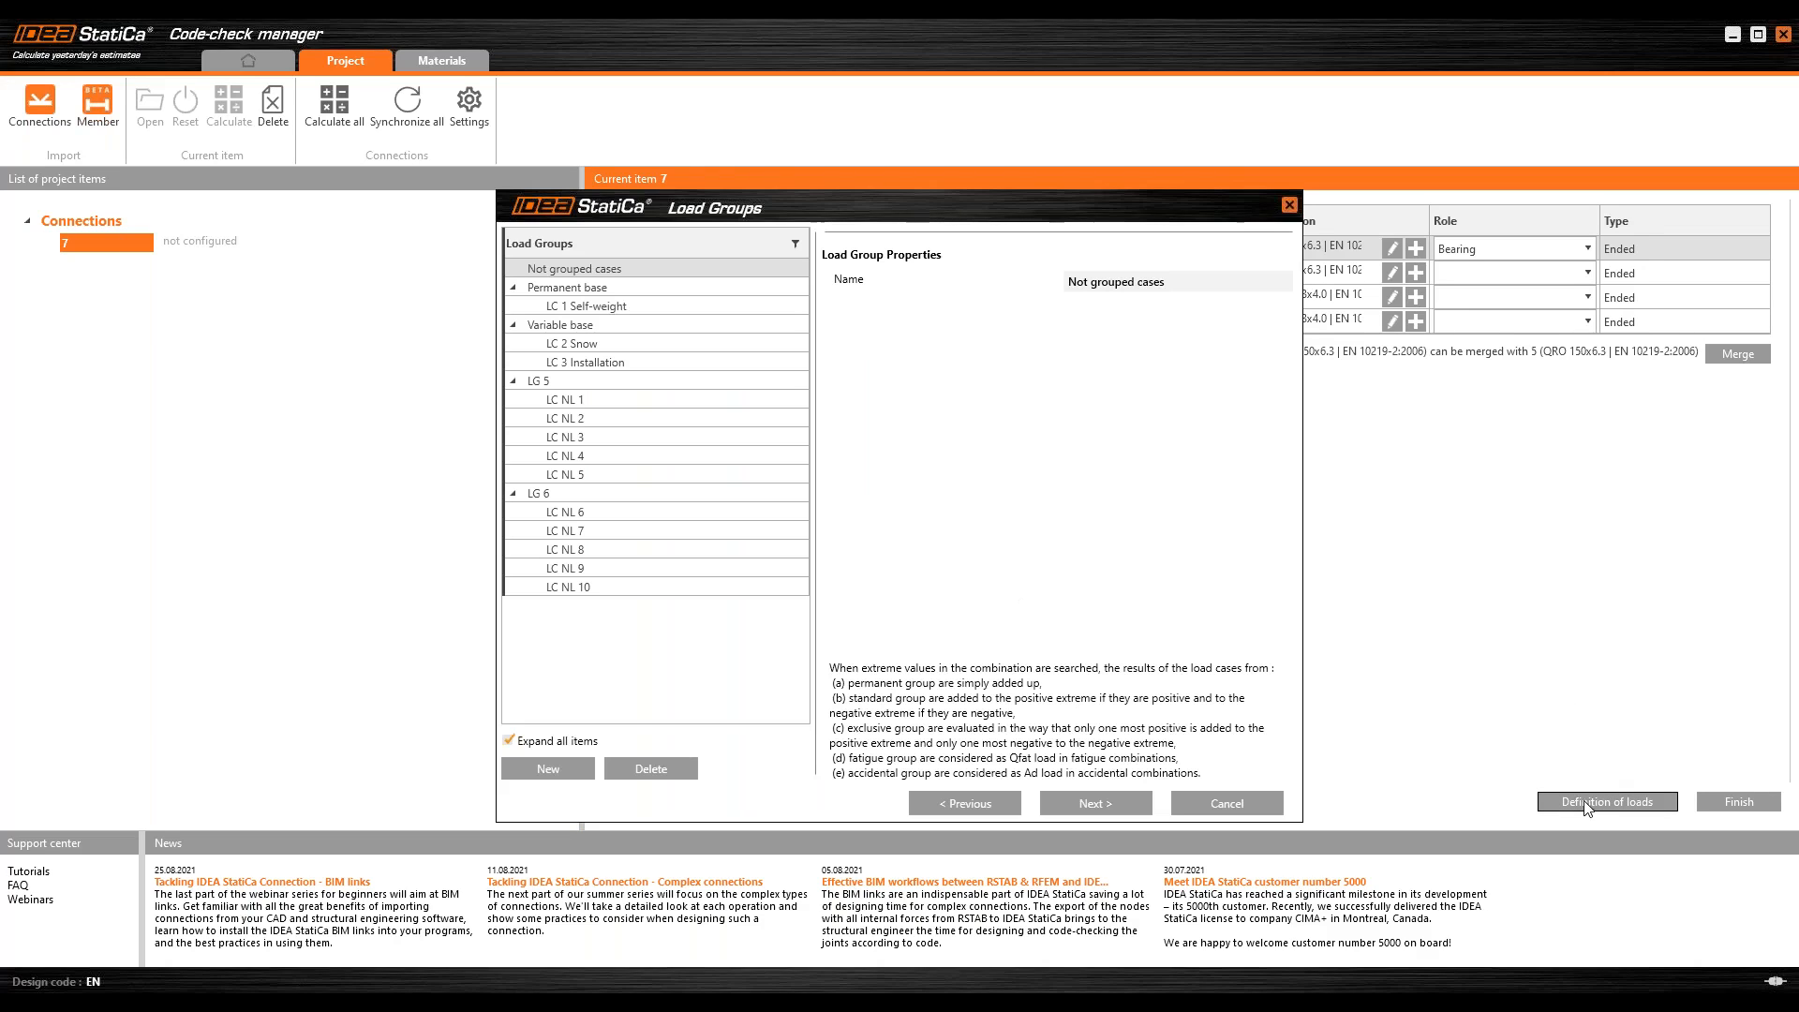
pyautogui.click(1083, 806)
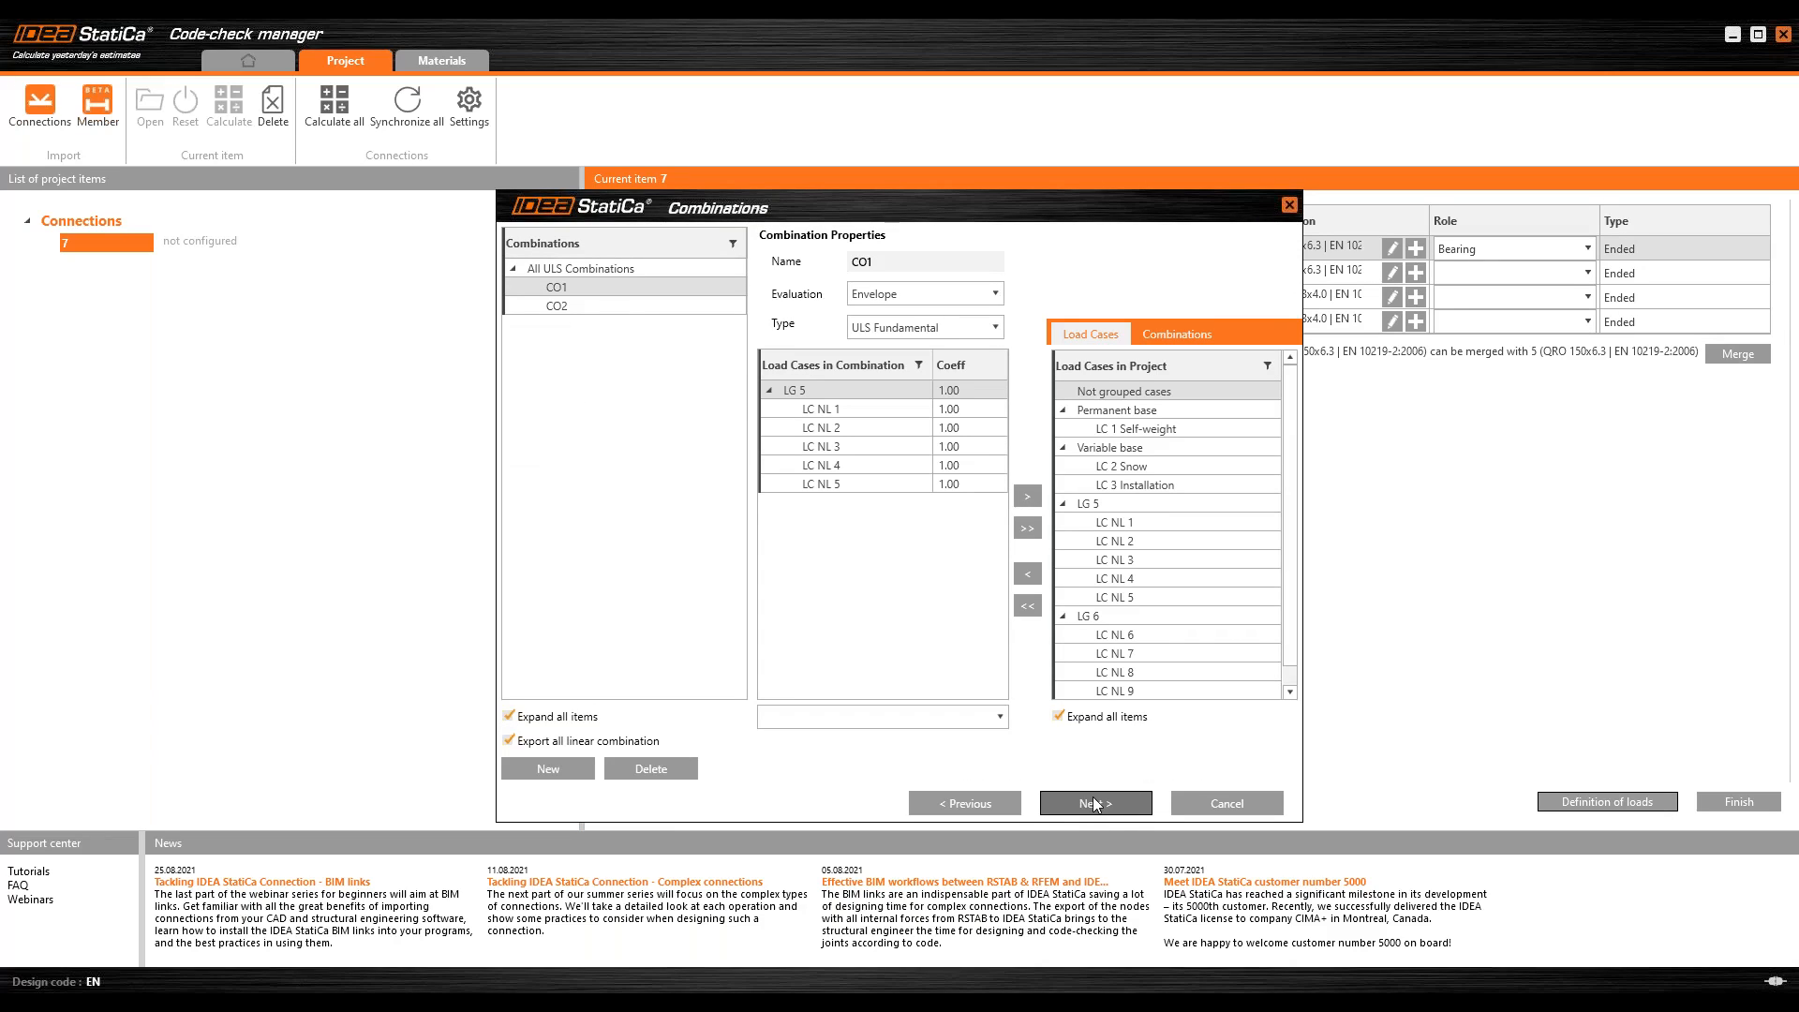
pyautogui.click(1095, 804)
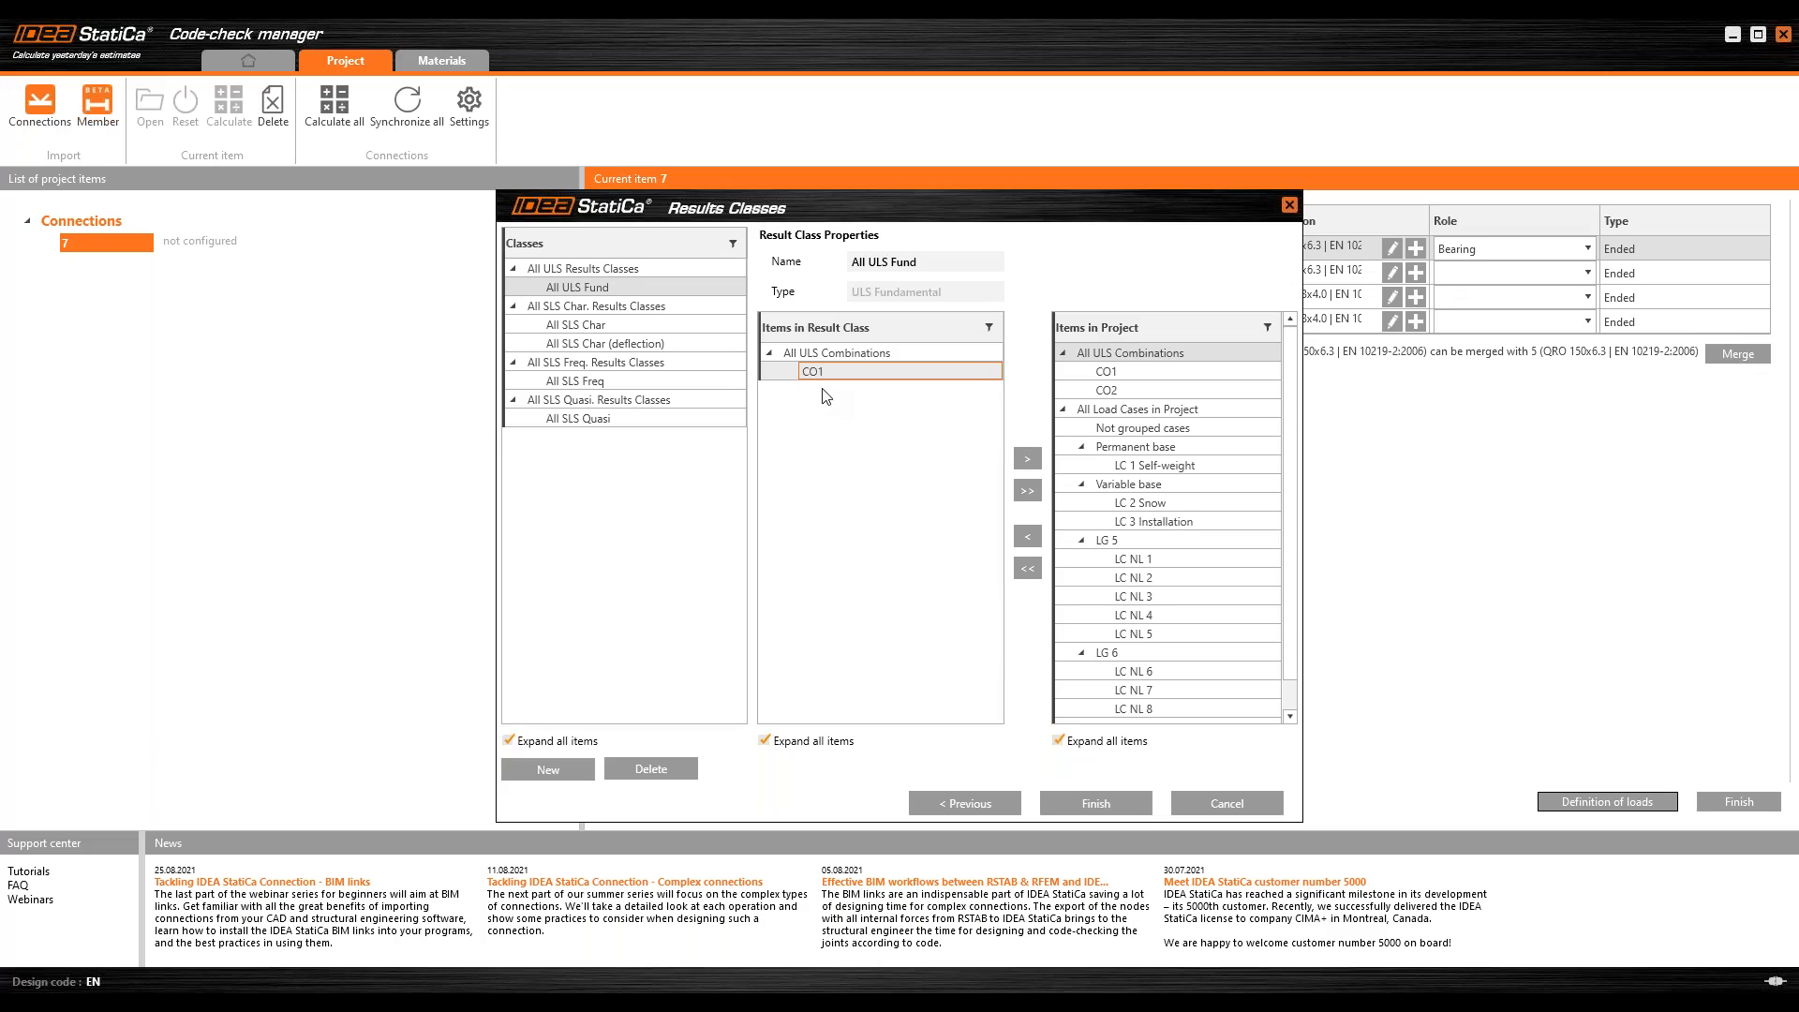
# Step: Replace combination CO1 in the All ULS Fund result class with load cases LC NL 1 to LC NL 5 and finish the load definition
pyautogui.click(1027, 536)
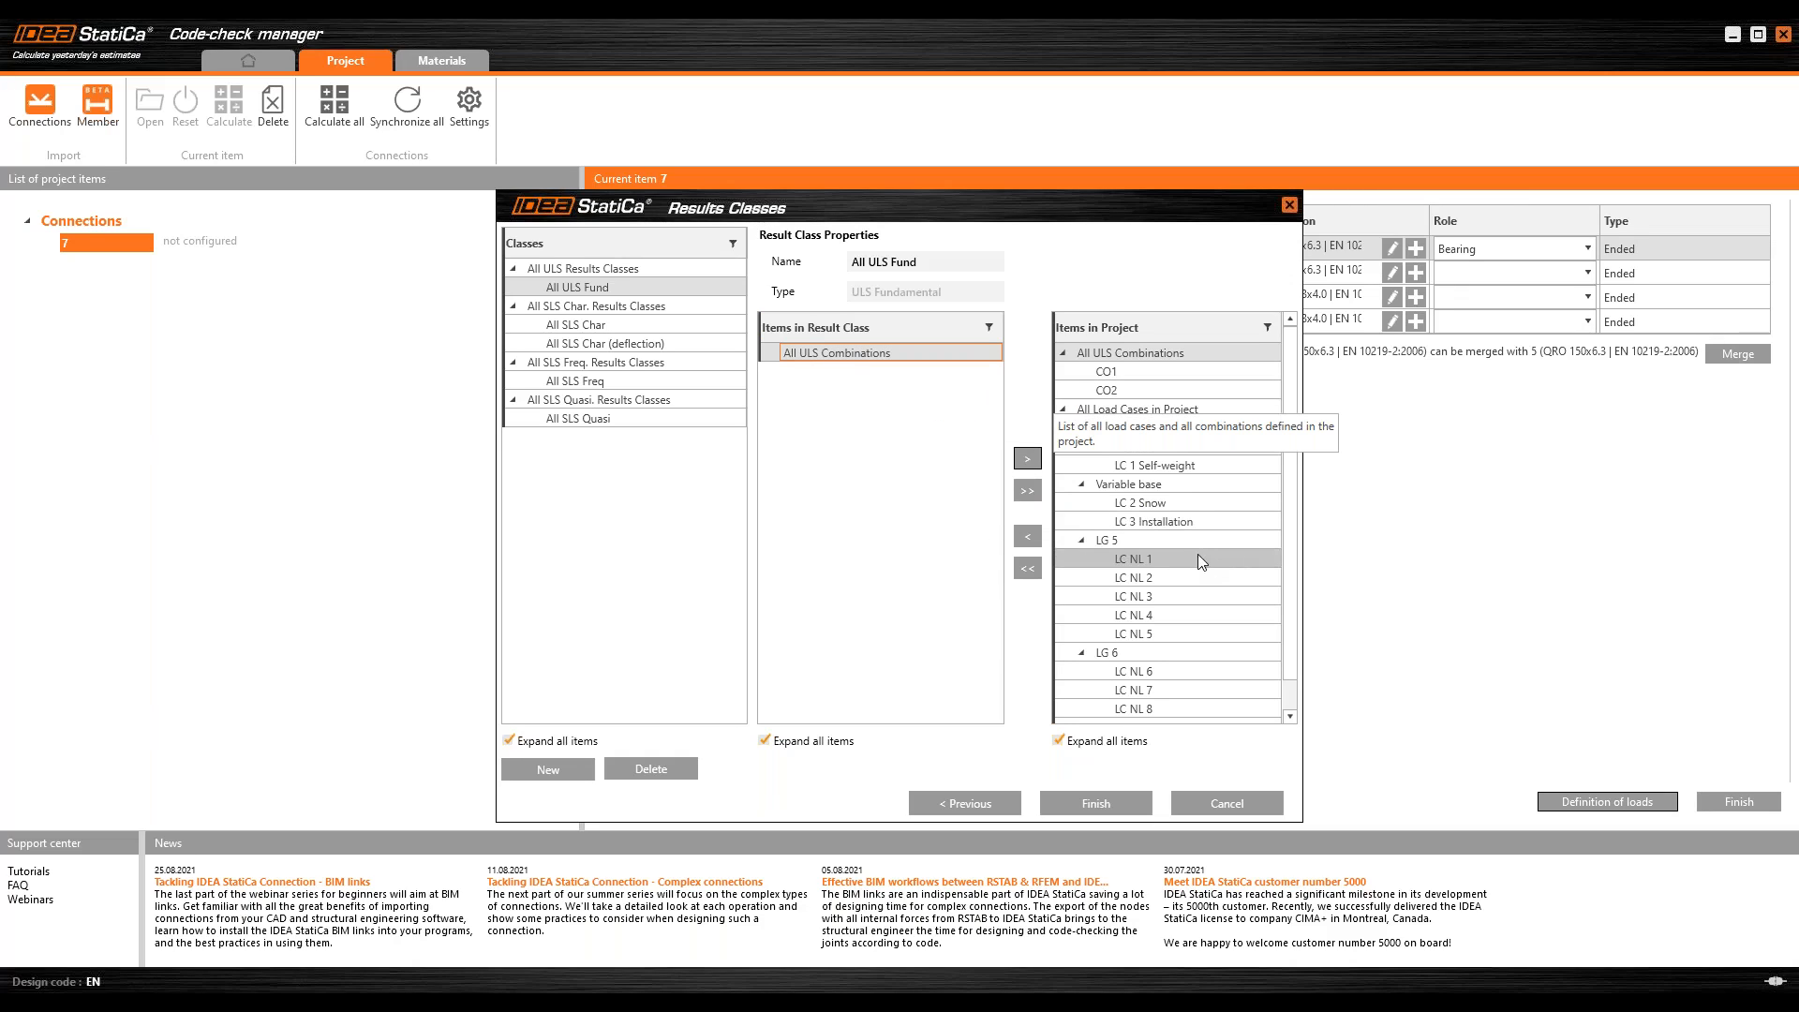
pyautogui.click(1148, 560)
pyautogui.keyDown('shift'); pyautogui.click(1161, 635); pyautogui.keyUp('shift')
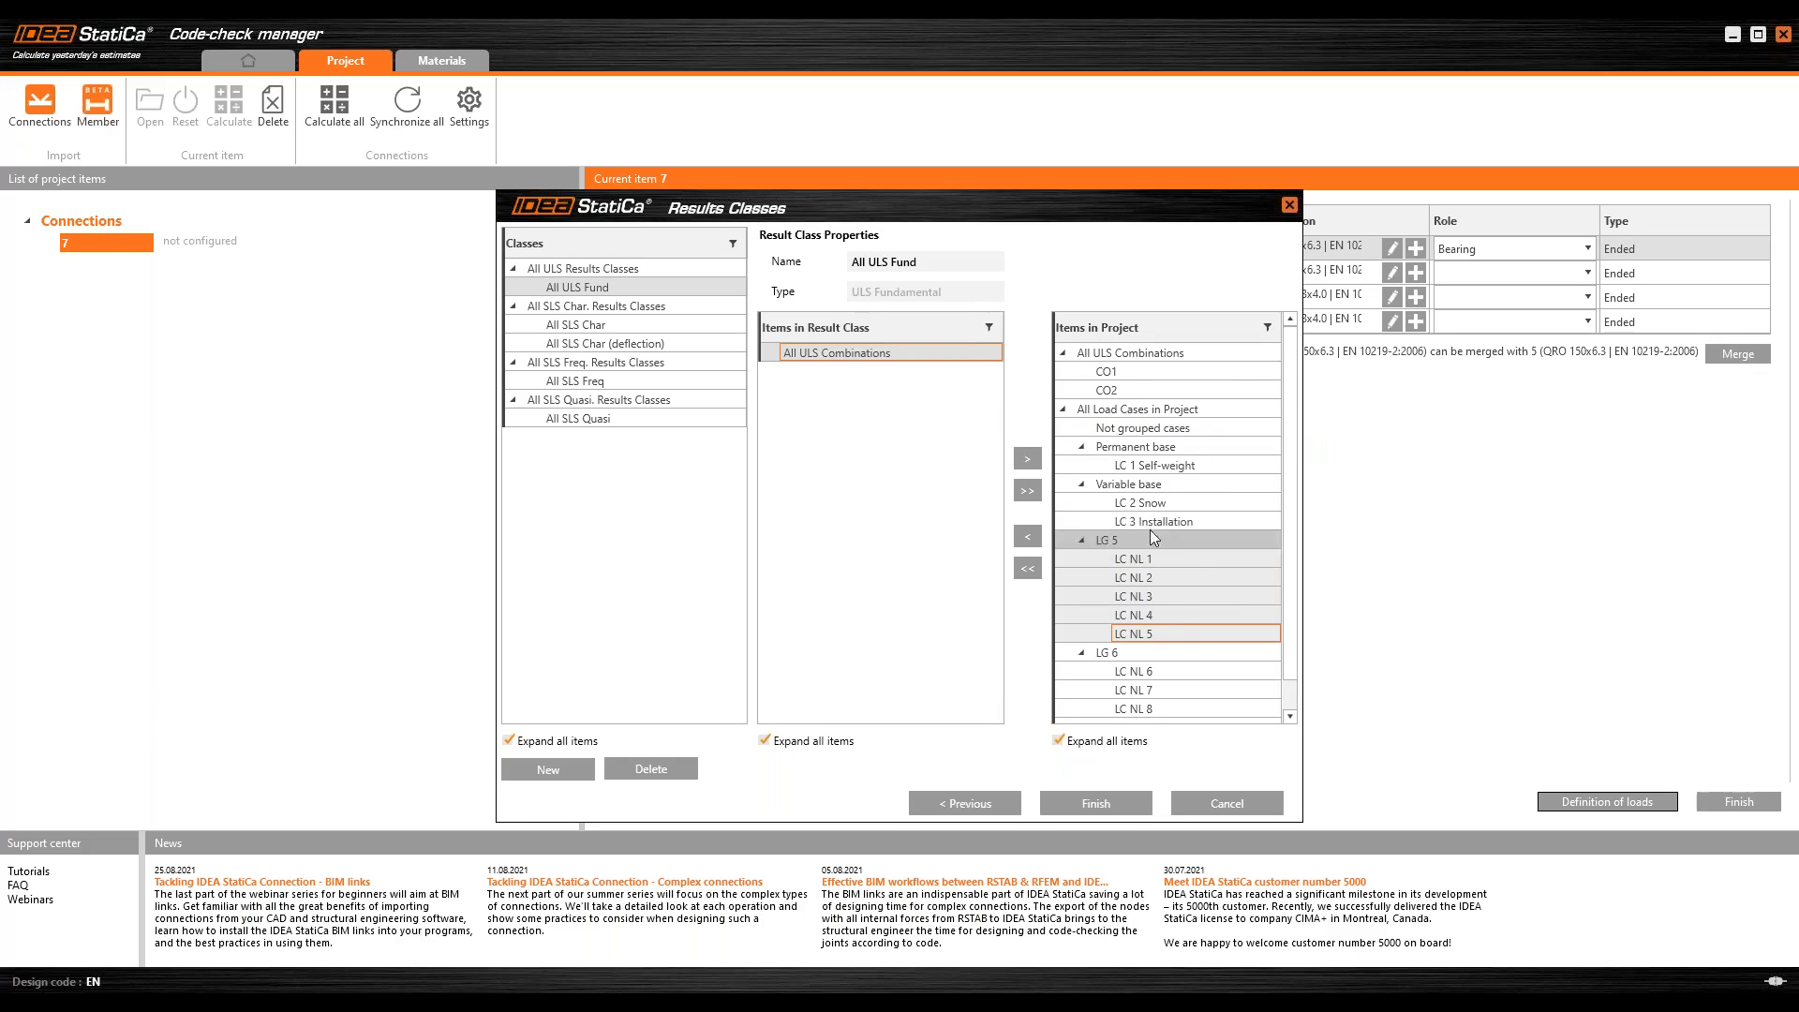
pyautogui.click(1028, 537)
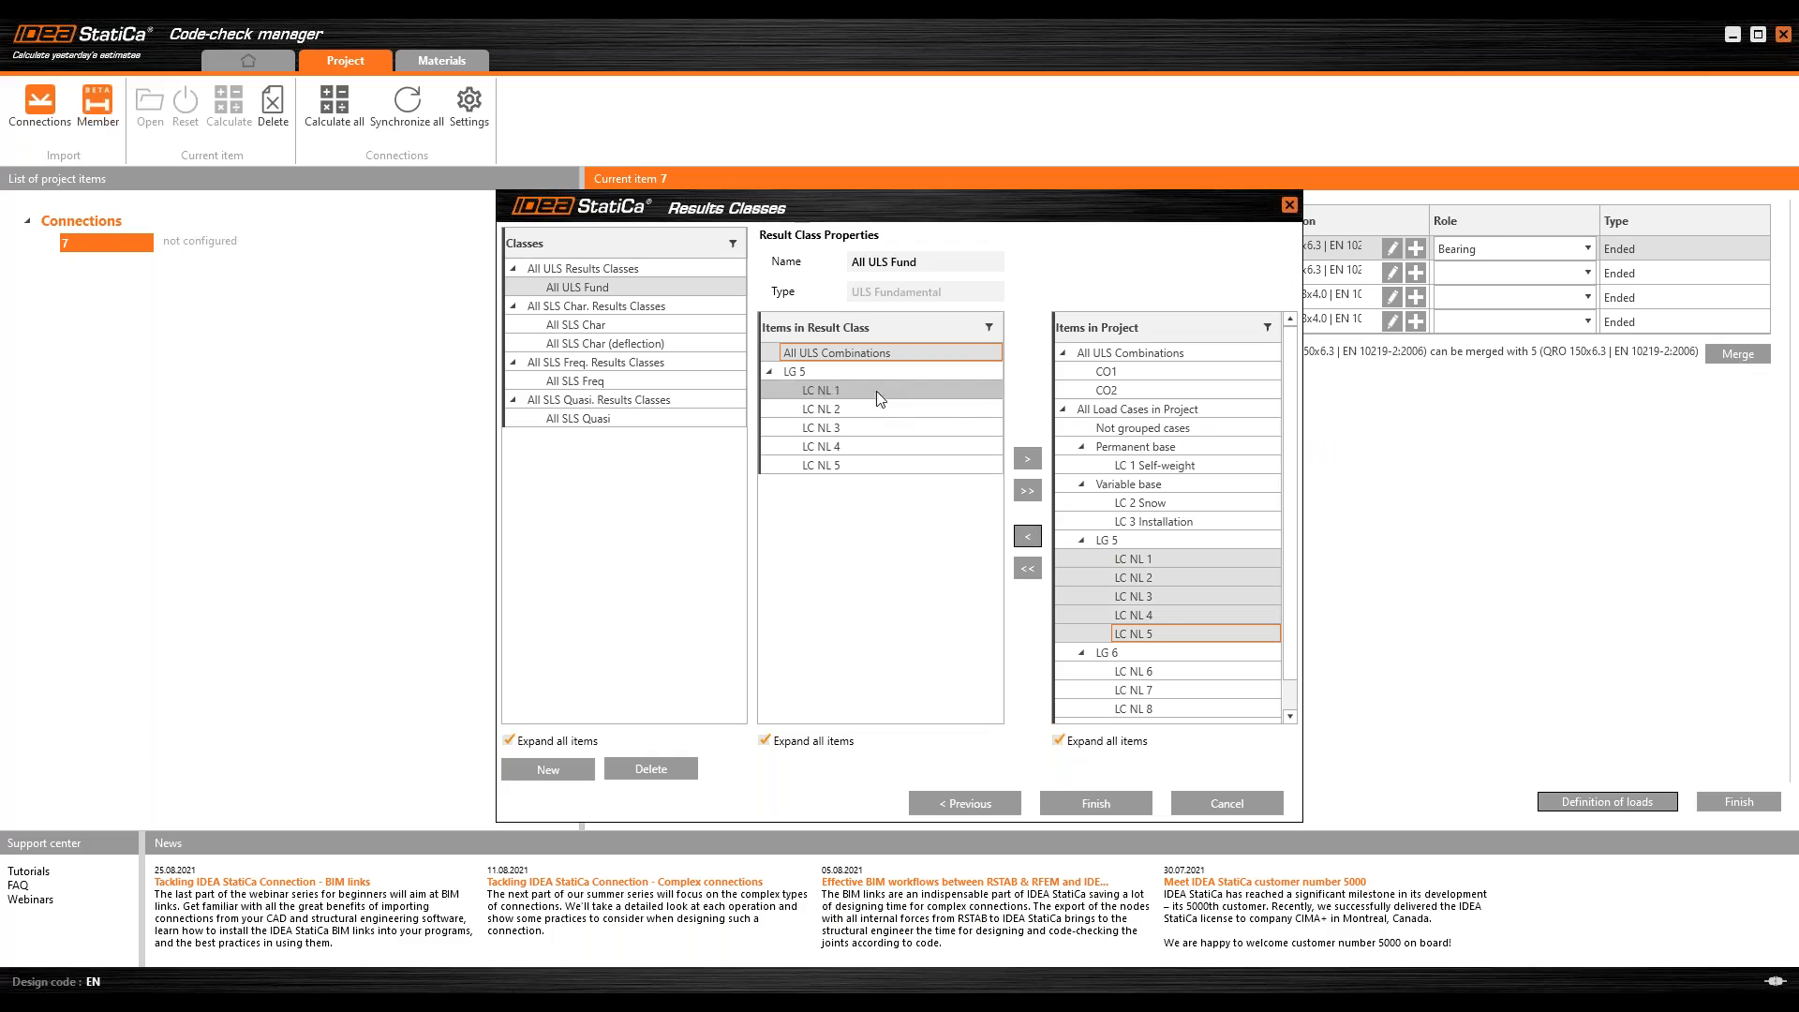
pyautogui.click(1096, 802)
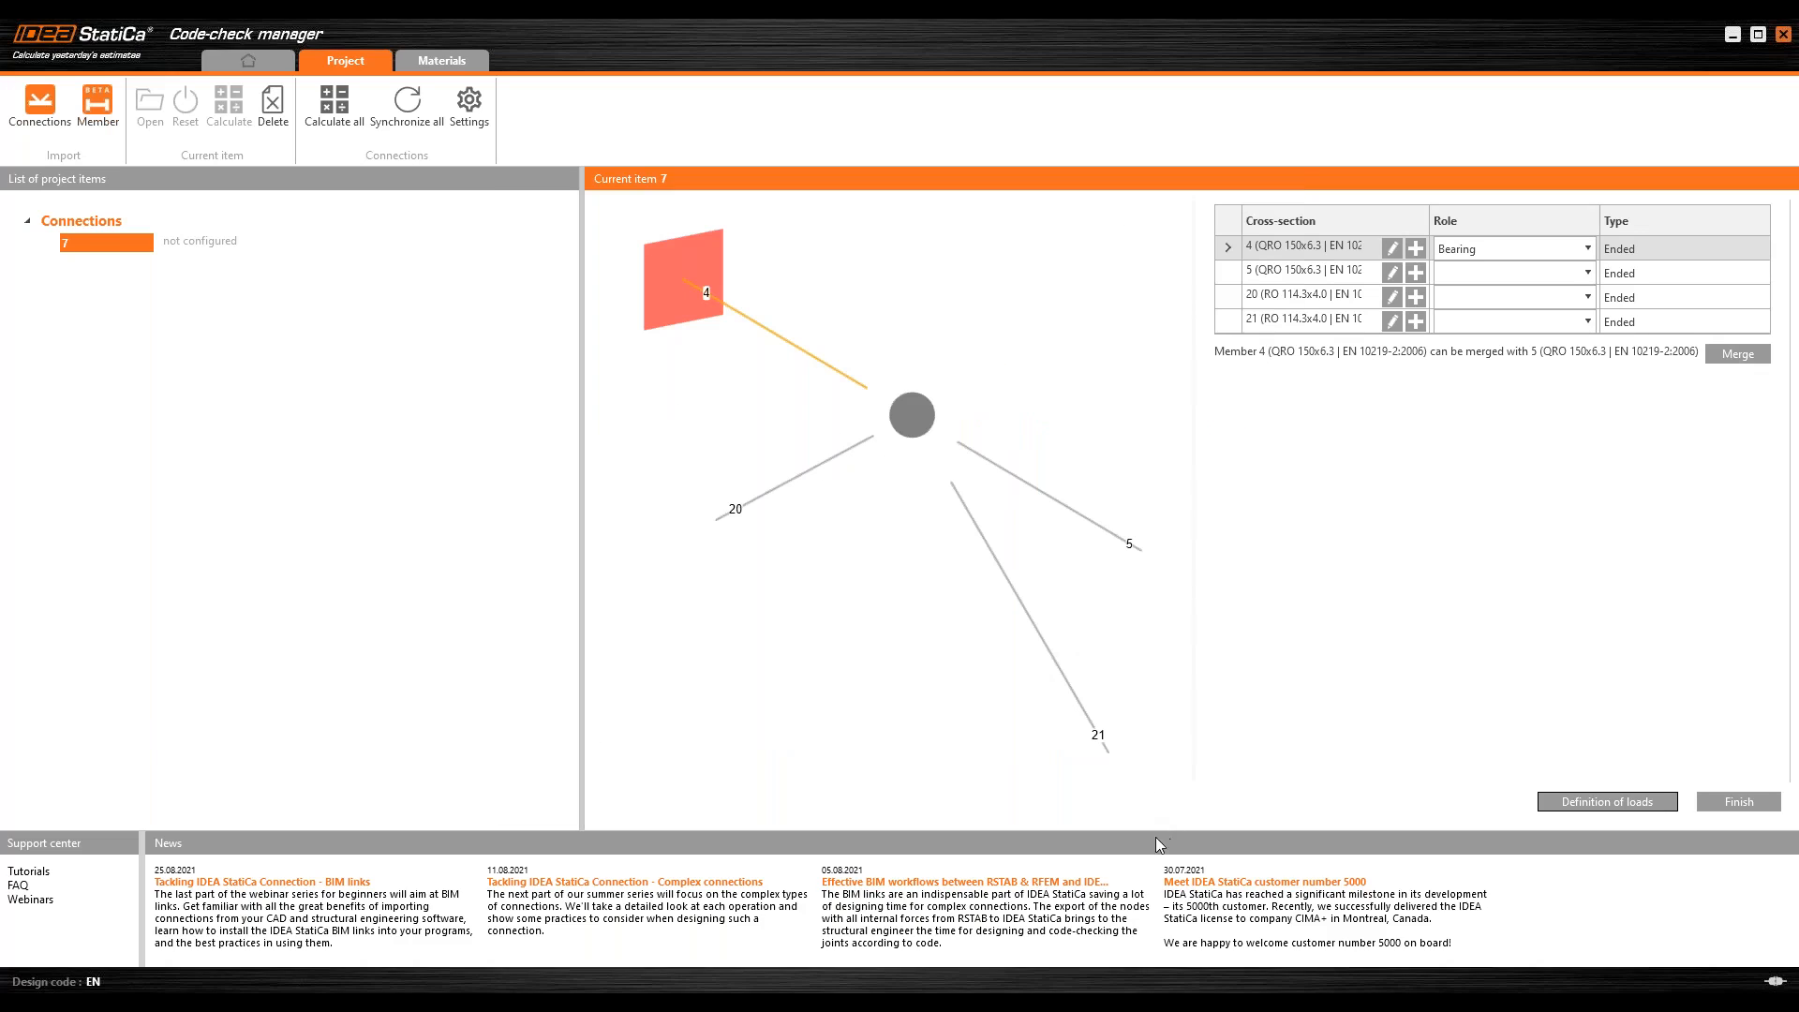
# Step: Finish configuring connection 7 and open it in IDEA StatiCa Connection
pyautogui.click(1739, 802)
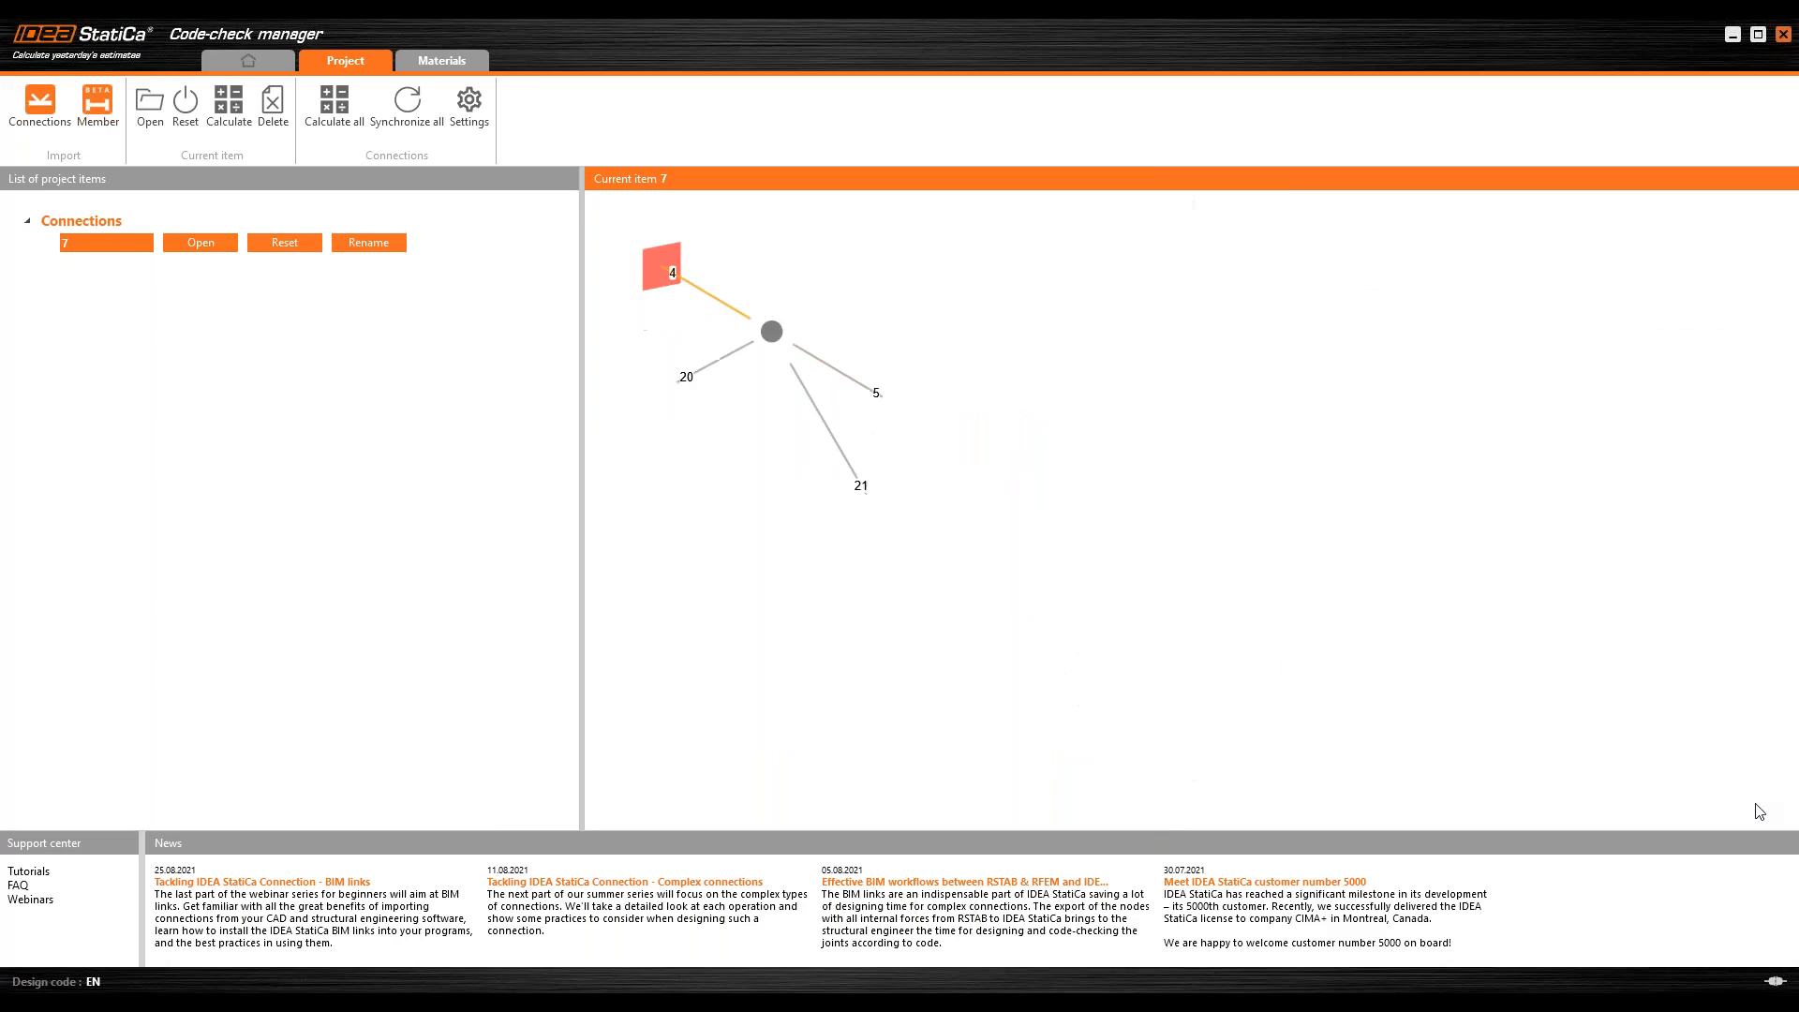
pyautogui.click(192, 243)
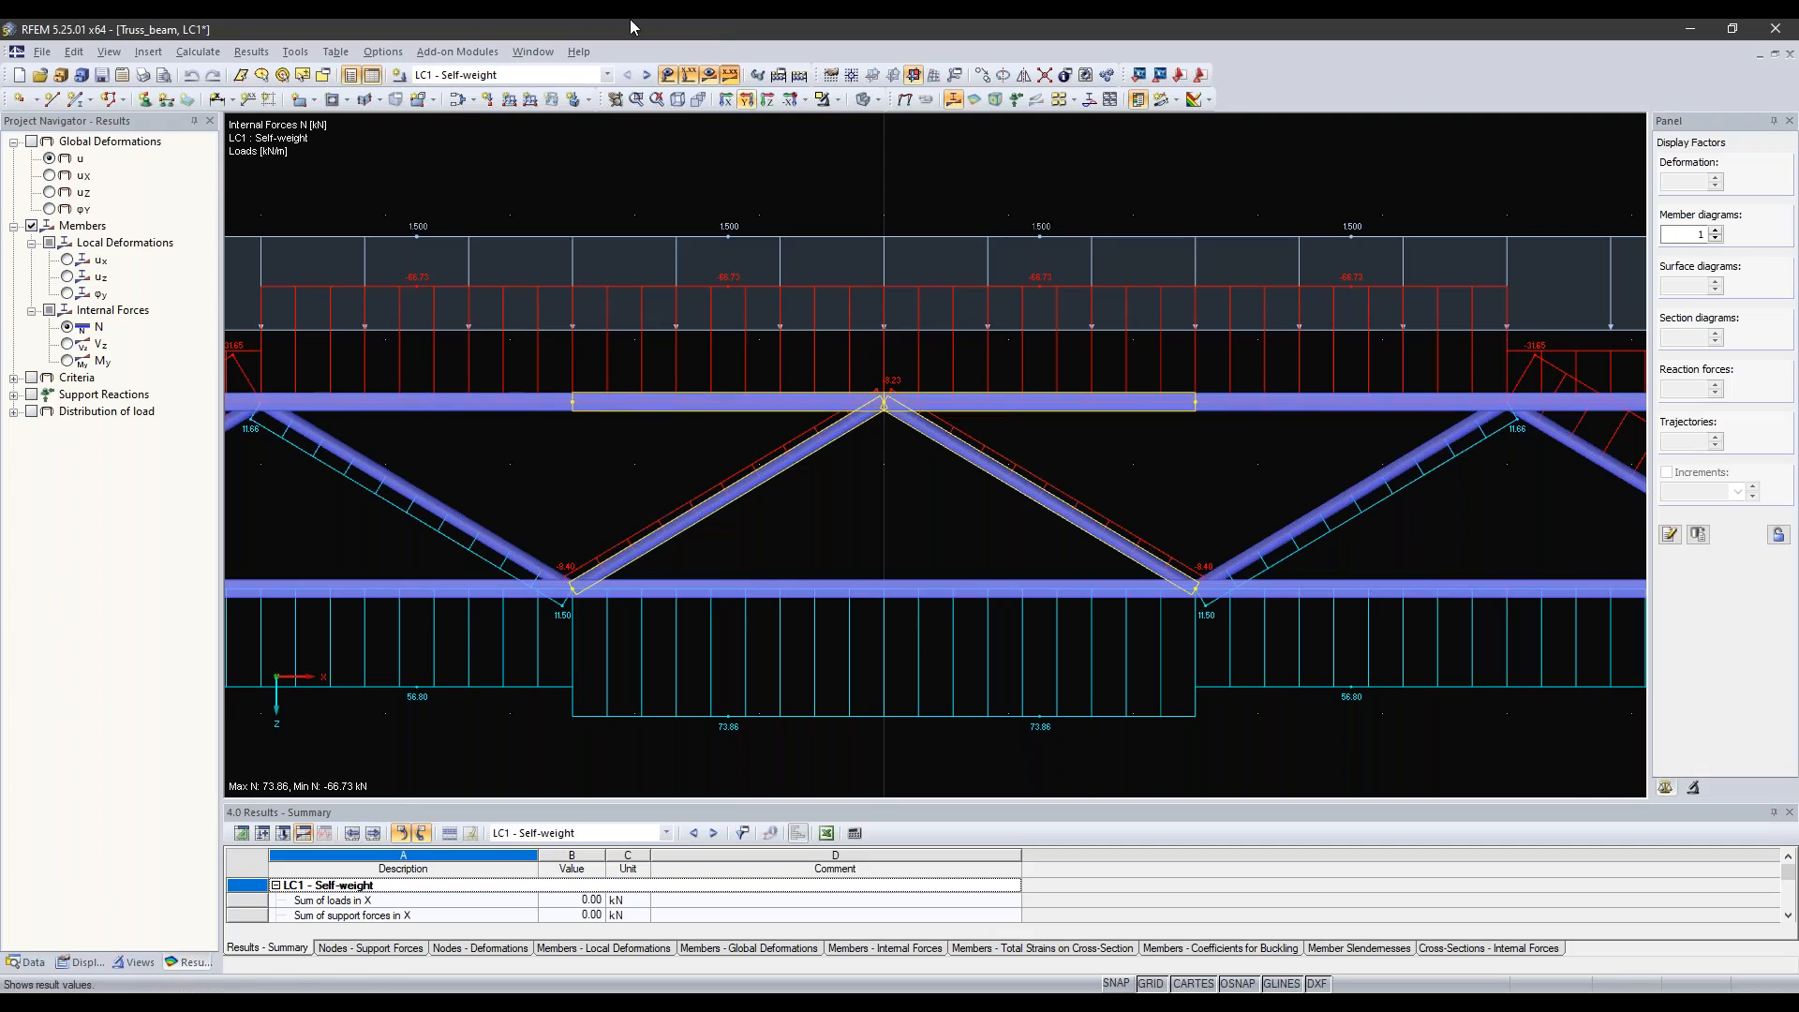
pyautogui.click(607, 75)
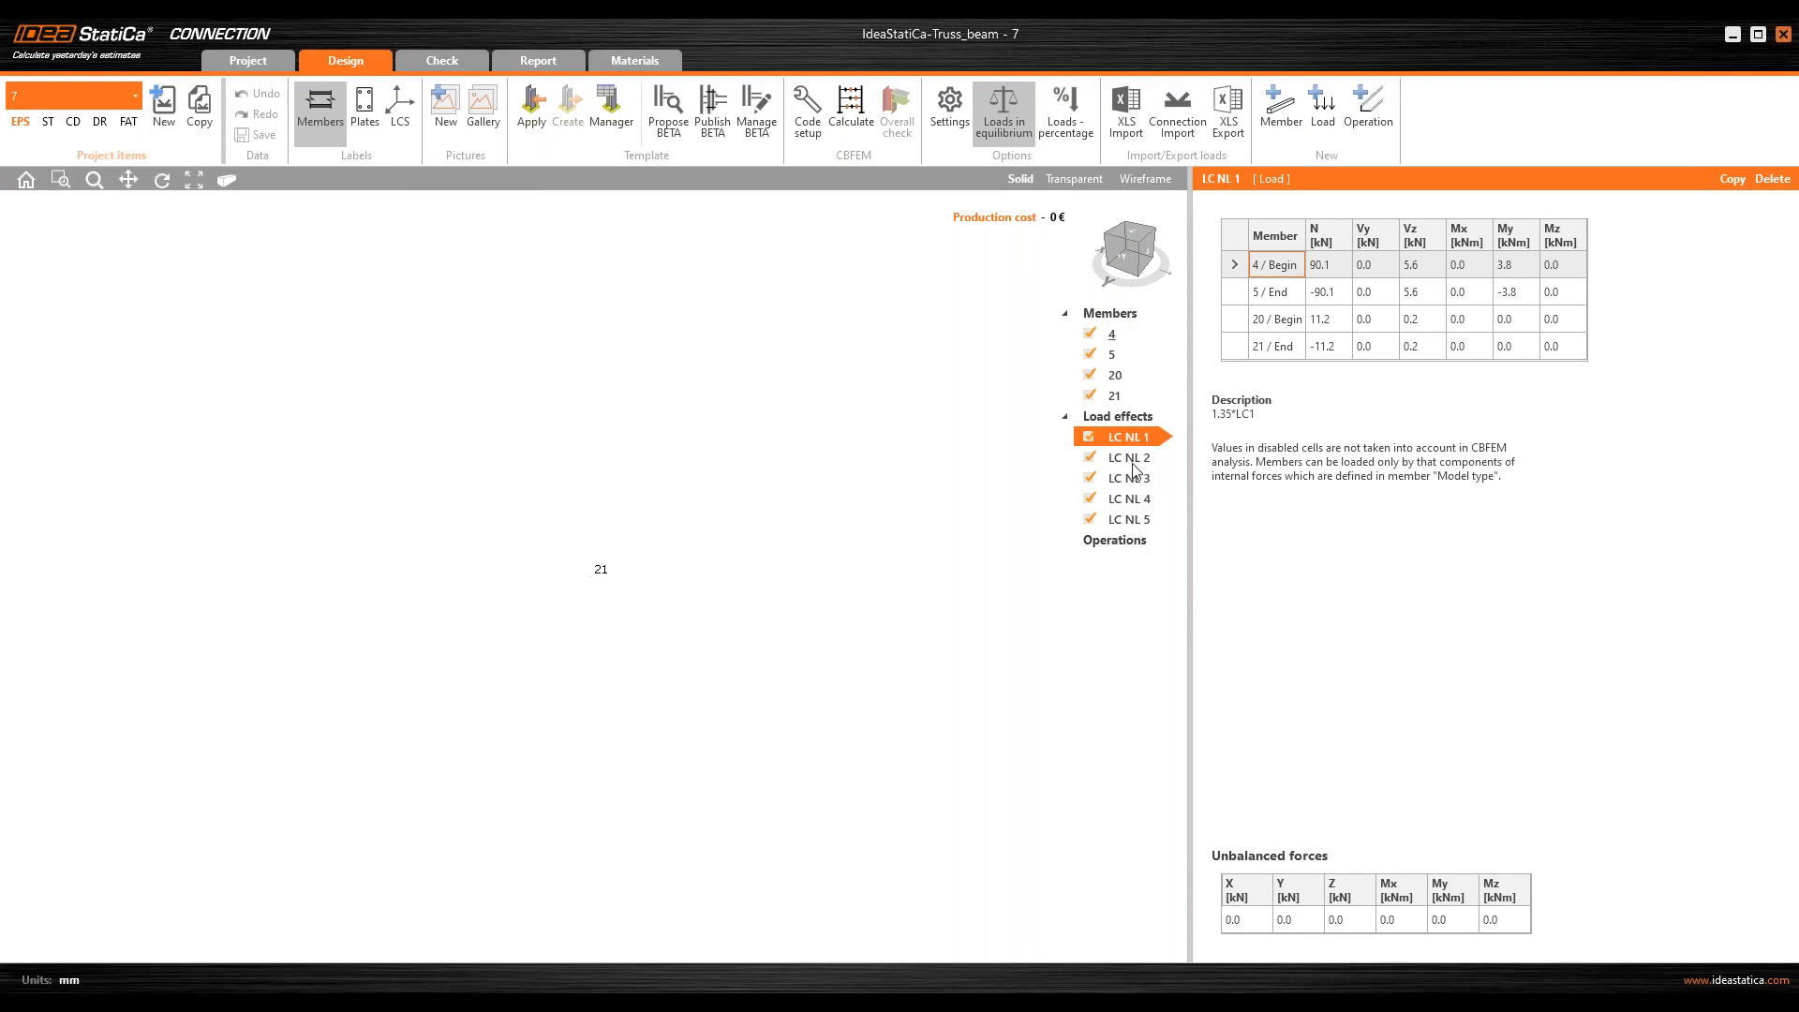
# Step: Review the internal forces and descriptions of load effects LC NL 2 to LC NL 5 imported for the joint
pyautogui.click(1134, 459)
pyautogui.click(1133, 484)
pyautogui.click(1136, 502)
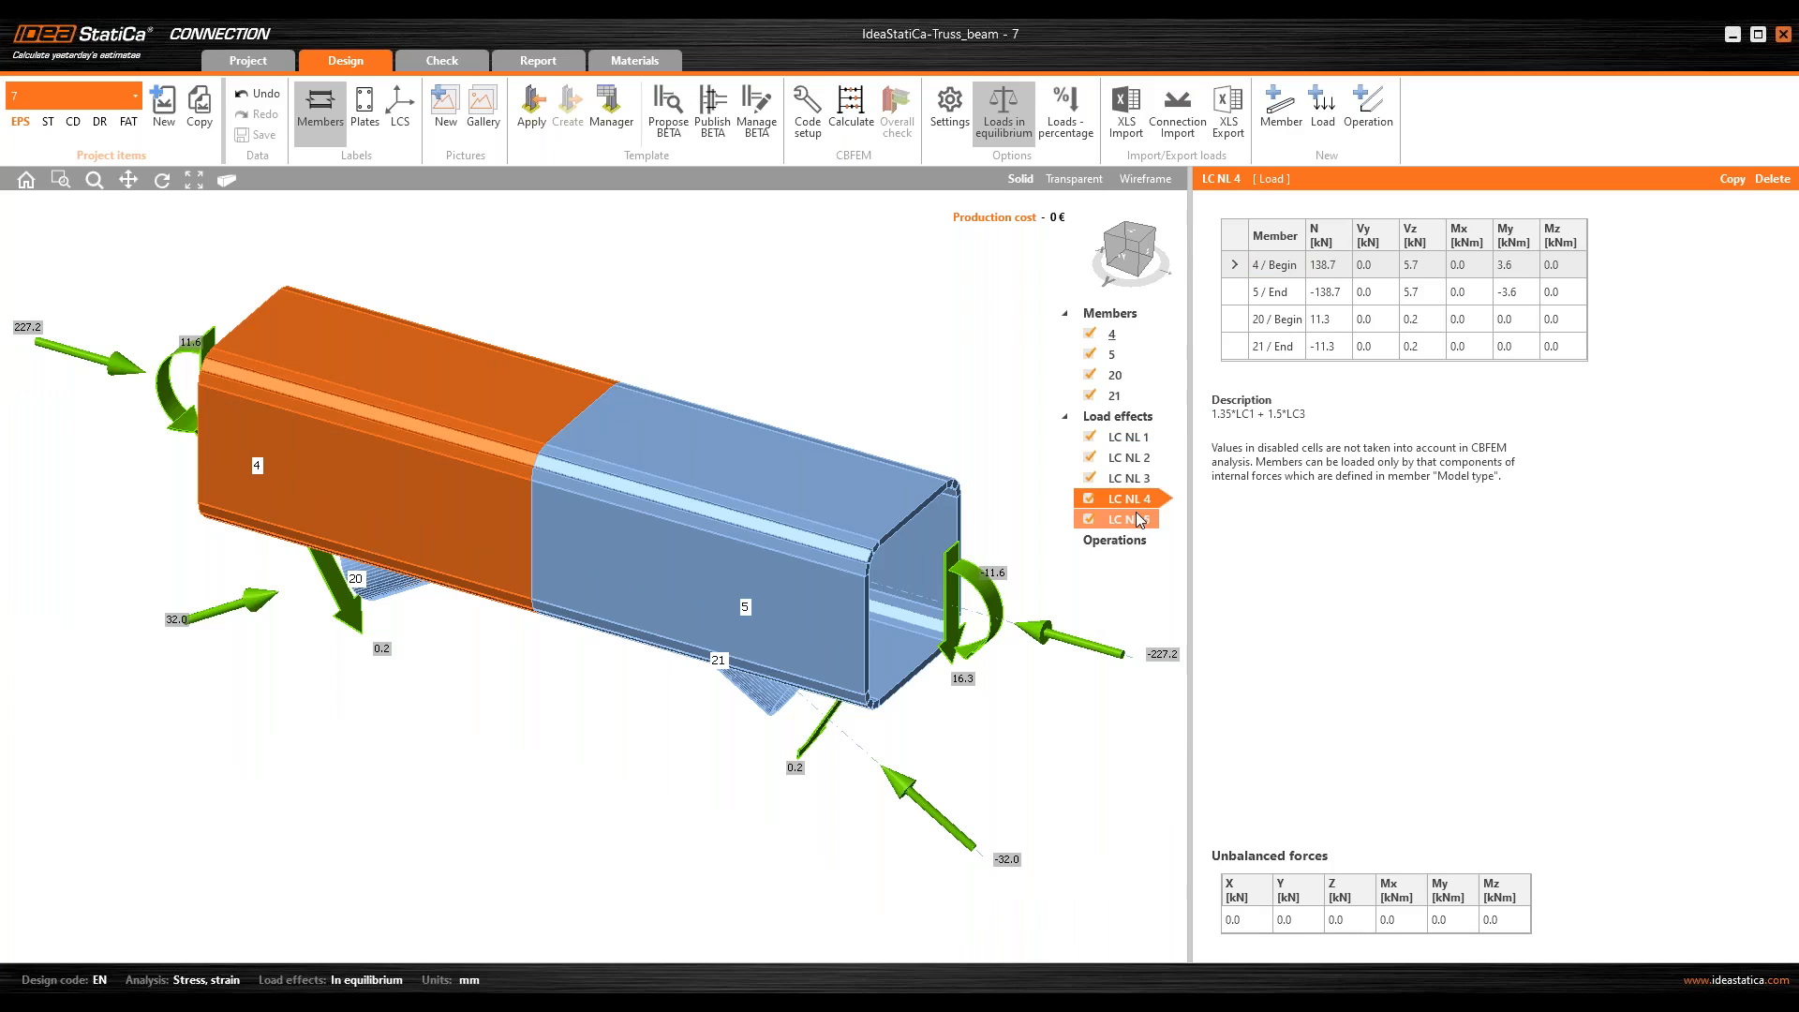
pyautogui.click(1143, 516)
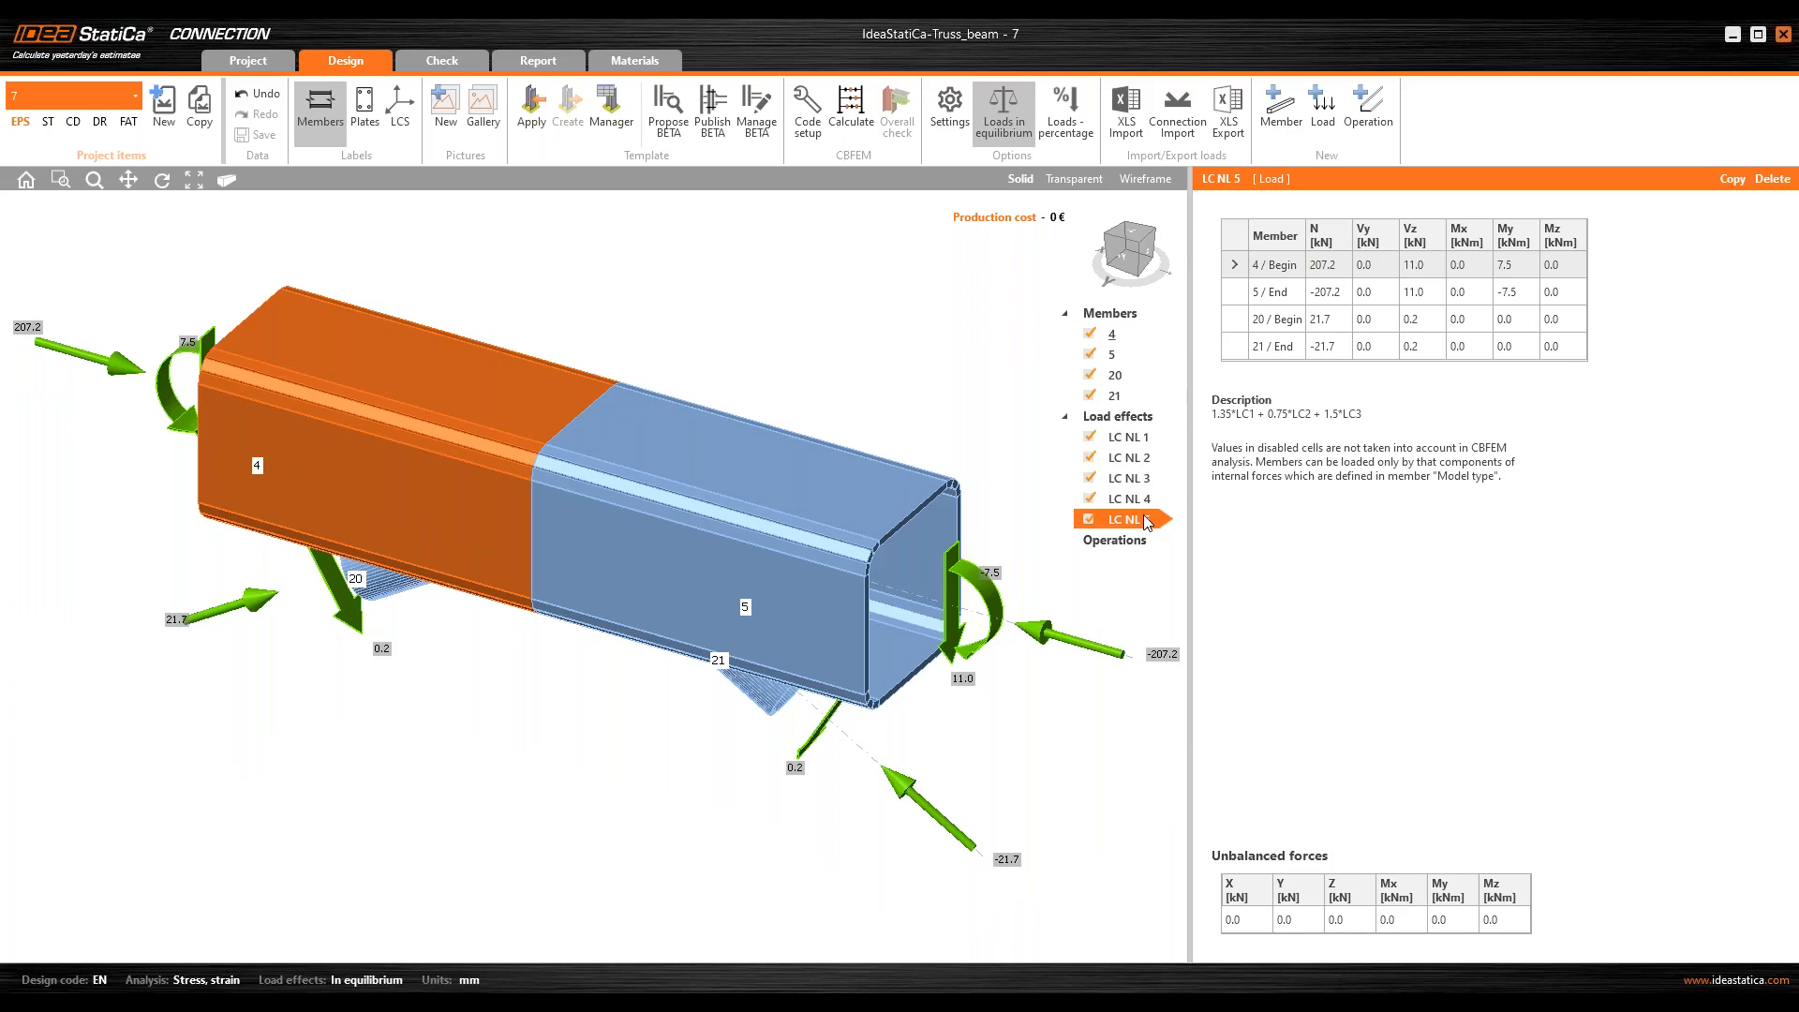